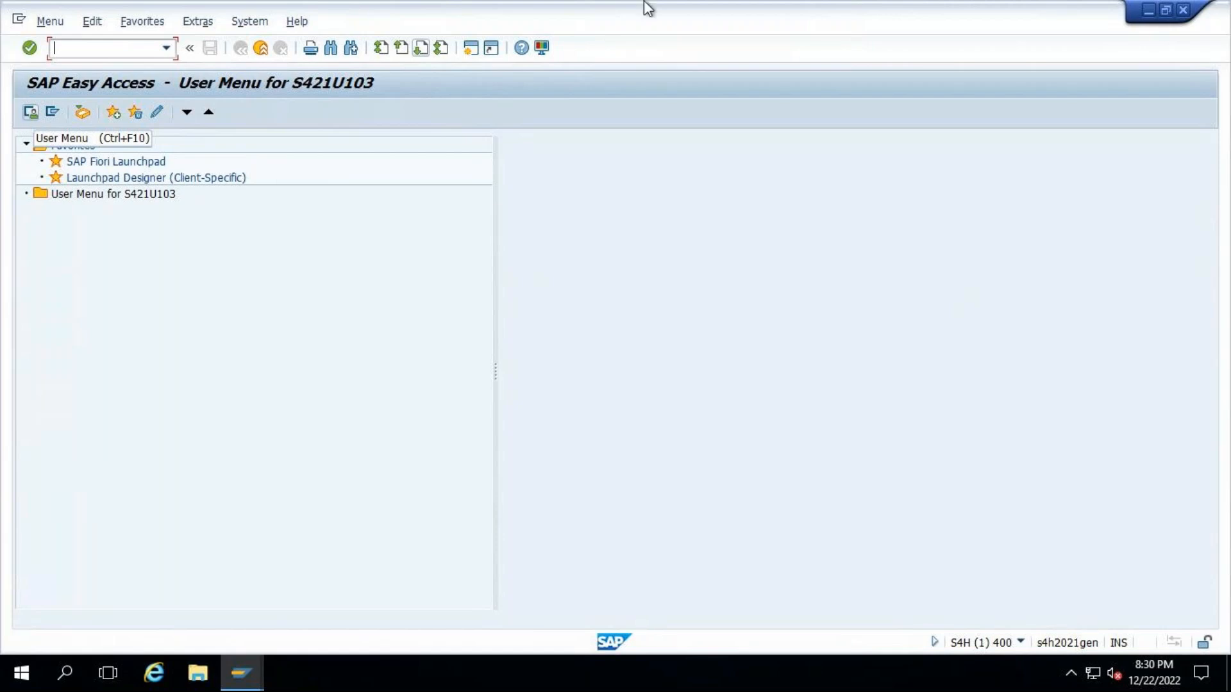
- Switch the Easy Access tree to the standard SAP Menu
left_click(32, 113)
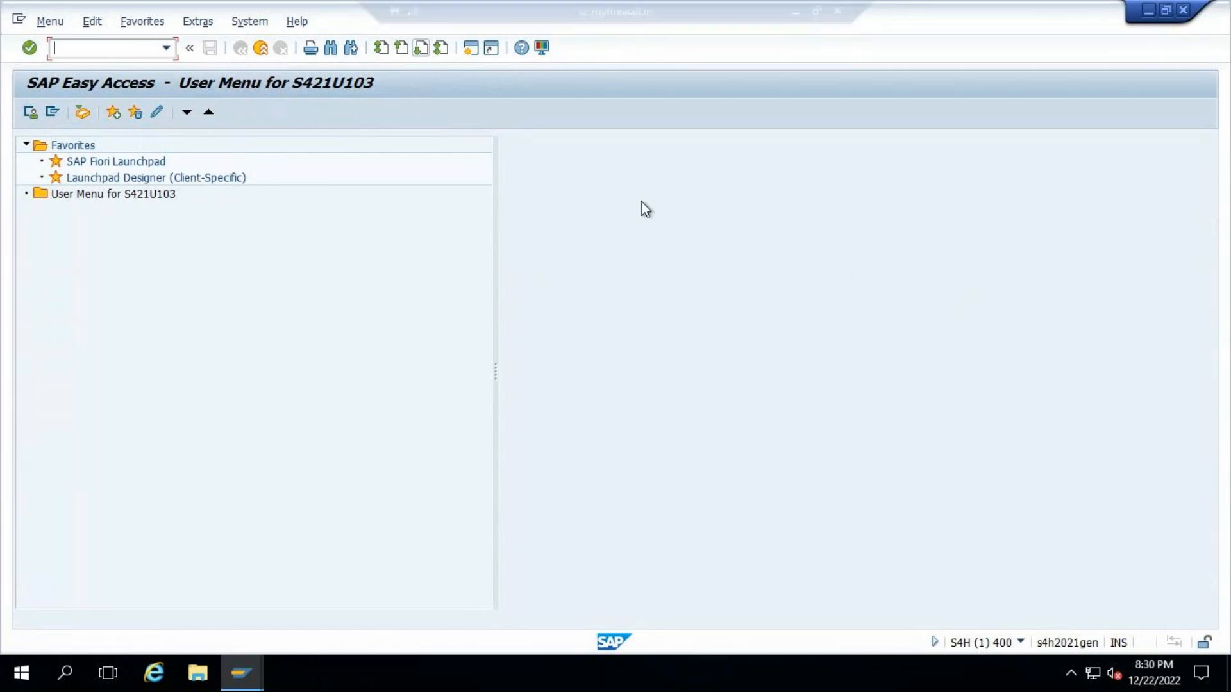
left_click(33, 112)
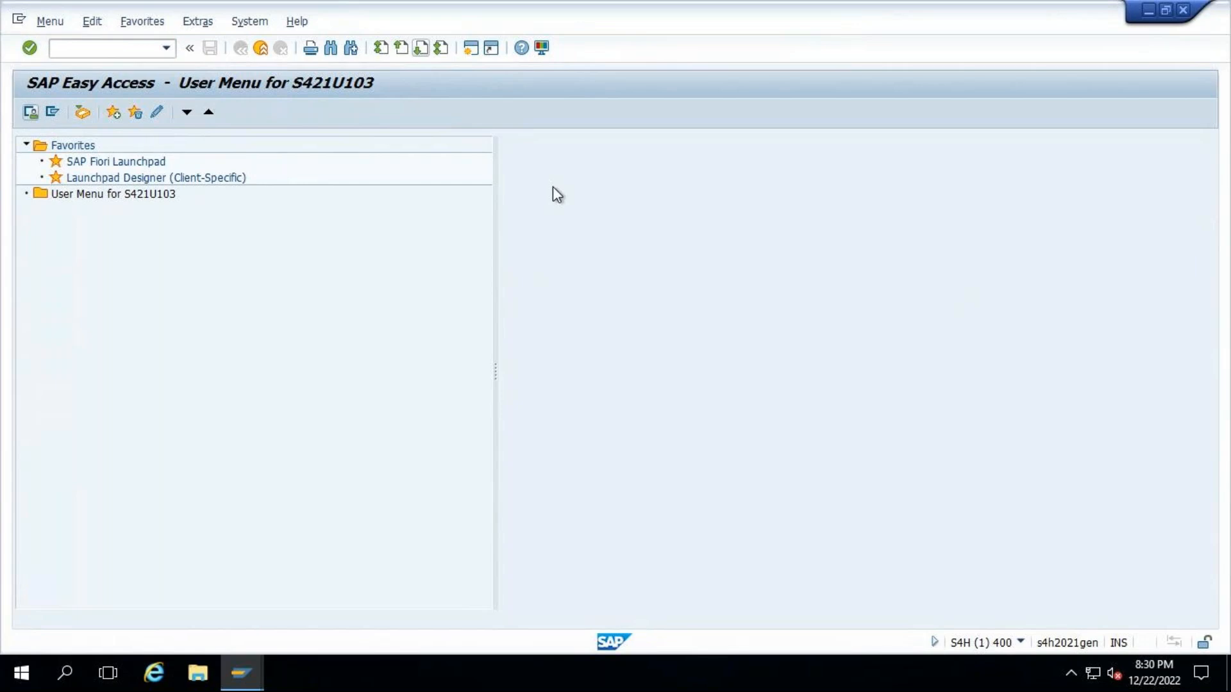
left_click(54, 114)
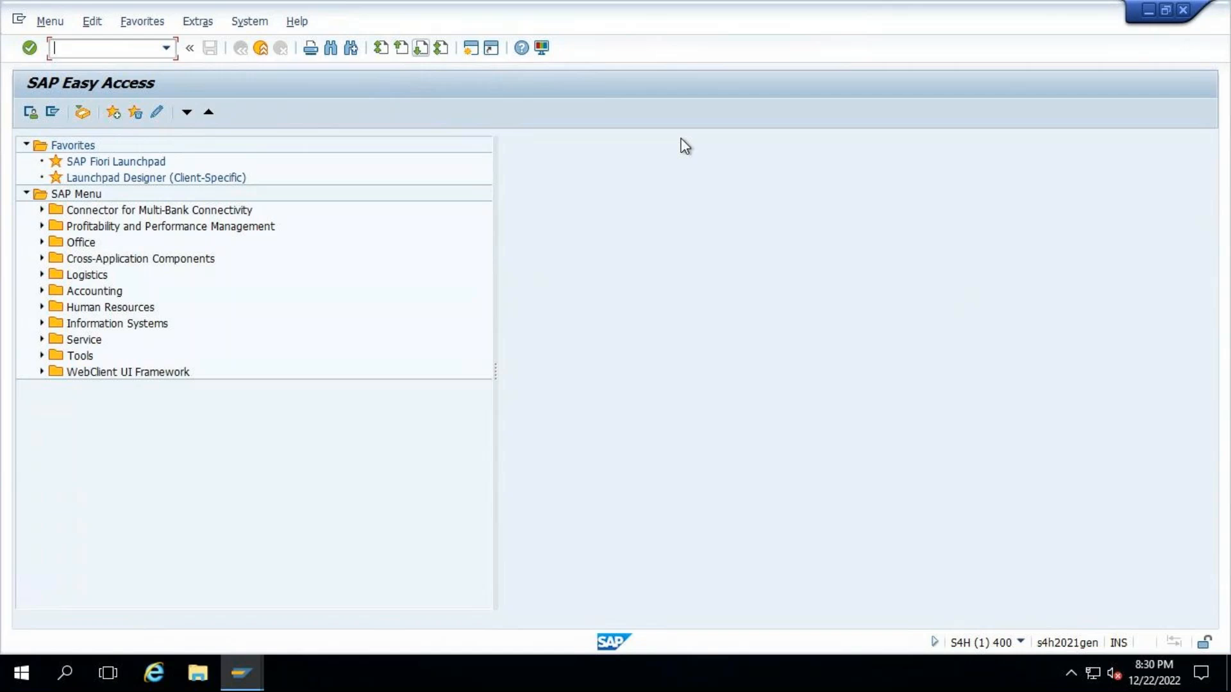
type("tm01")
key("Return")
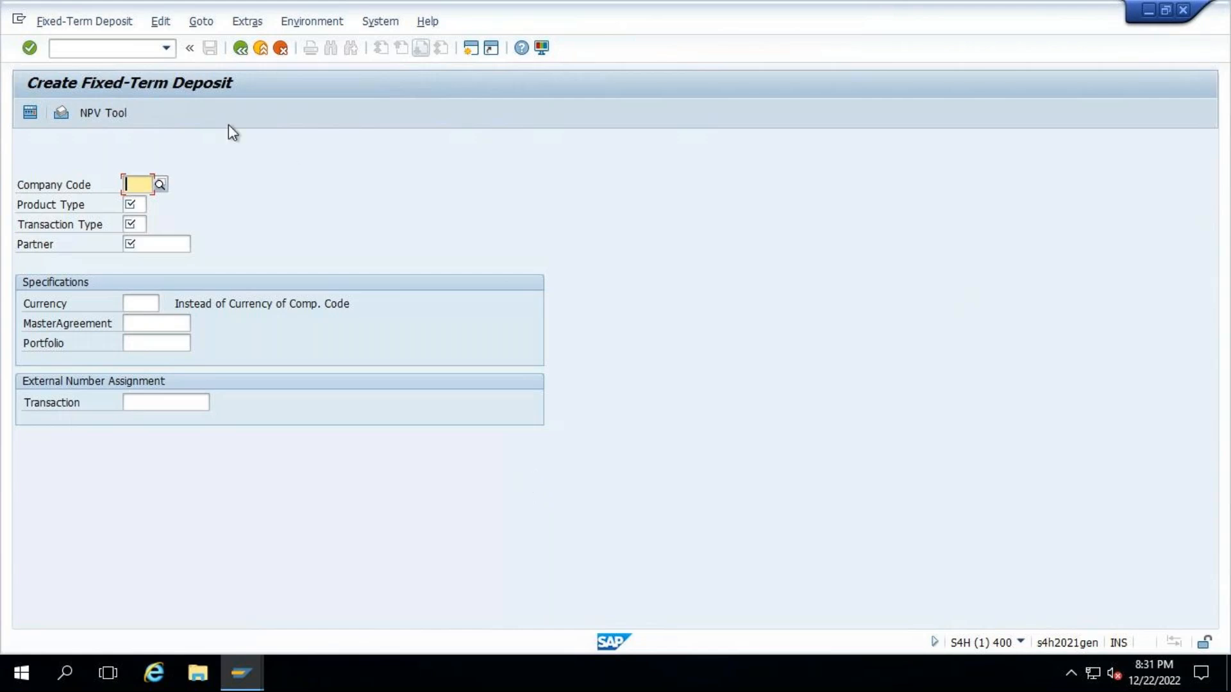
left_click(281, 48)
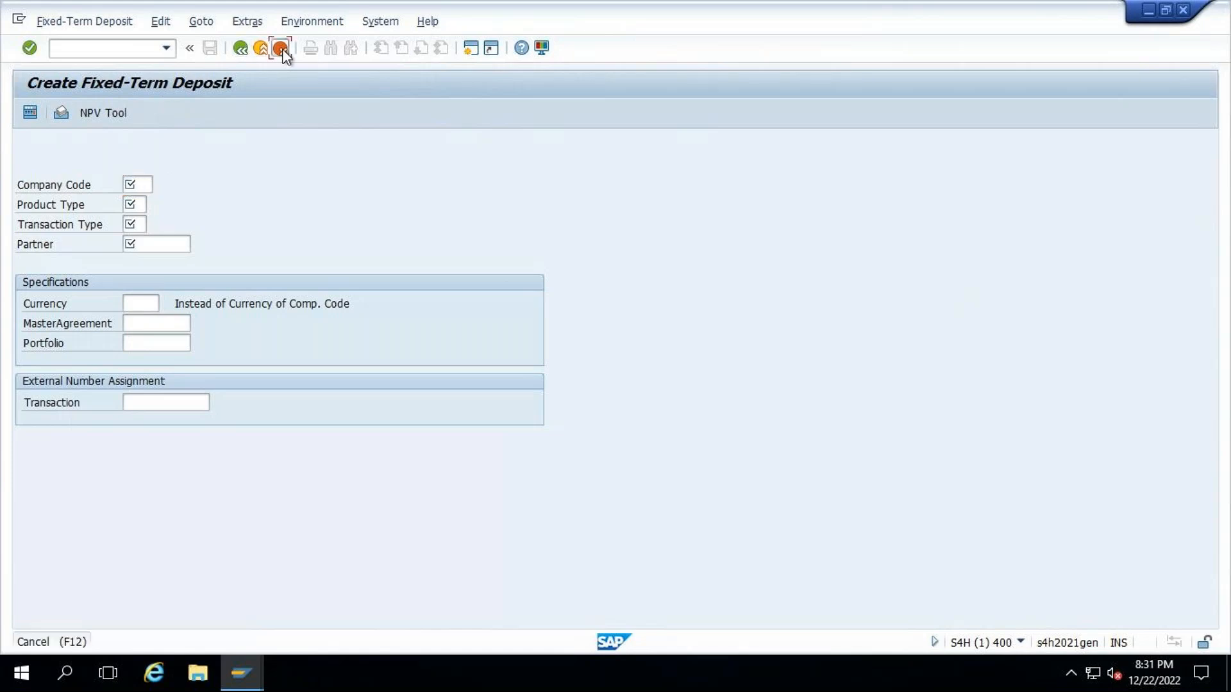
type("tm")
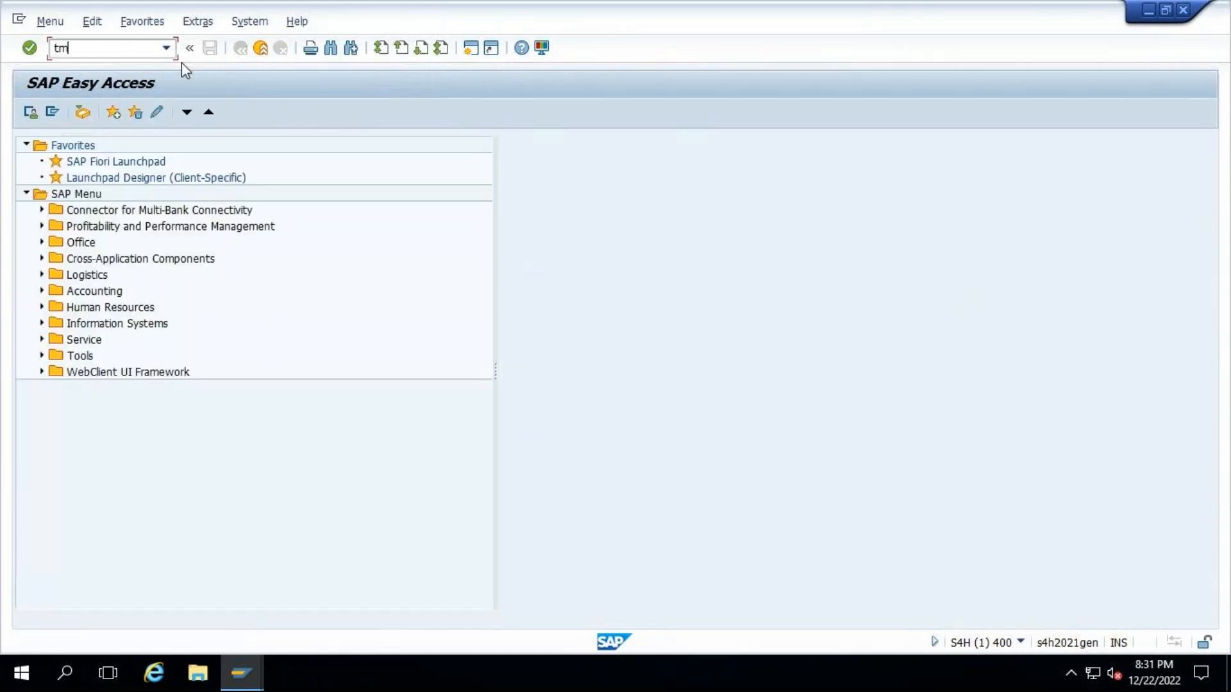
key("BackSpace")
key("BackSpace")
- Run transaction bp and open business partner CITI_IN from a search by number
type("bp")
key("Return")
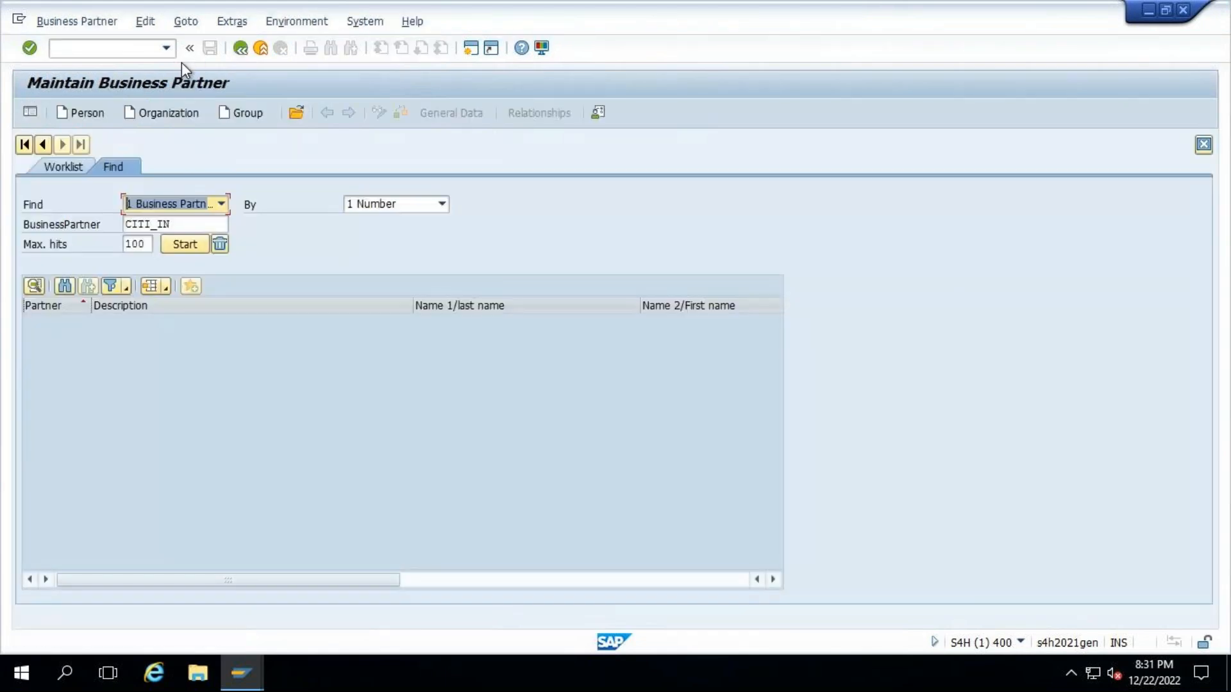
left_click(186, 248)
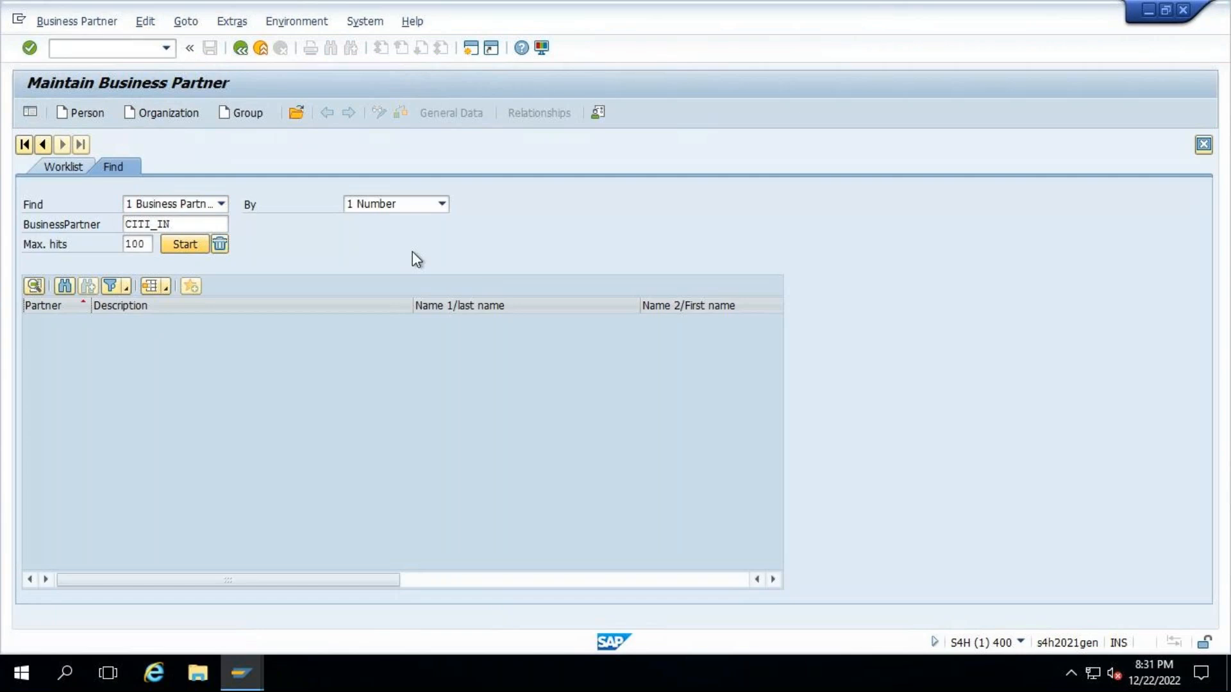
double_click(144, 325)
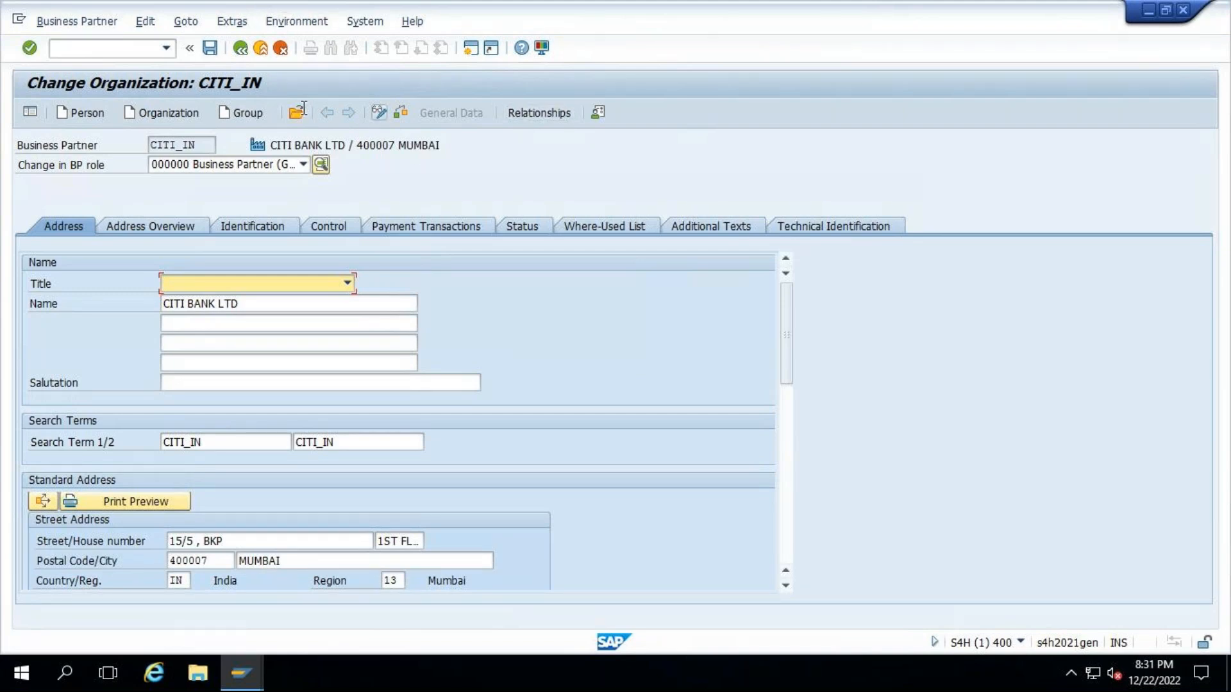
- Change the business partner role to TR0151 Counterparty (Maintained)
left_click(304, 164)
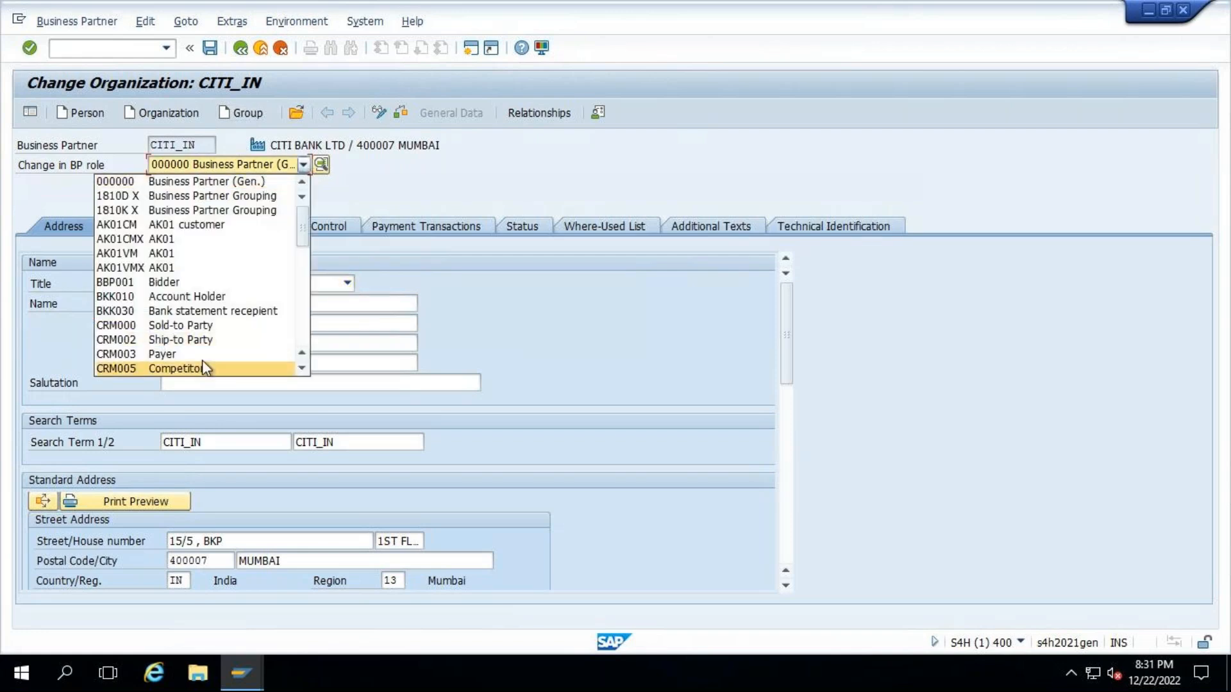
scroll(202, 362, "down", 6)
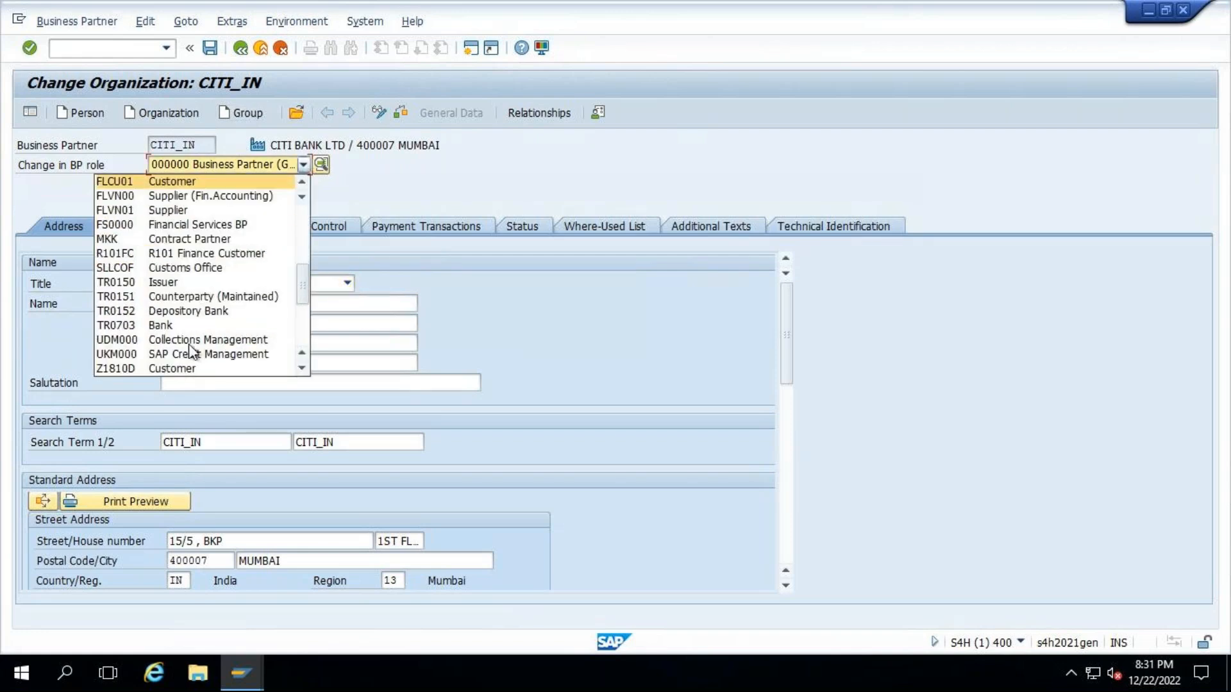
left_click(142, 295)
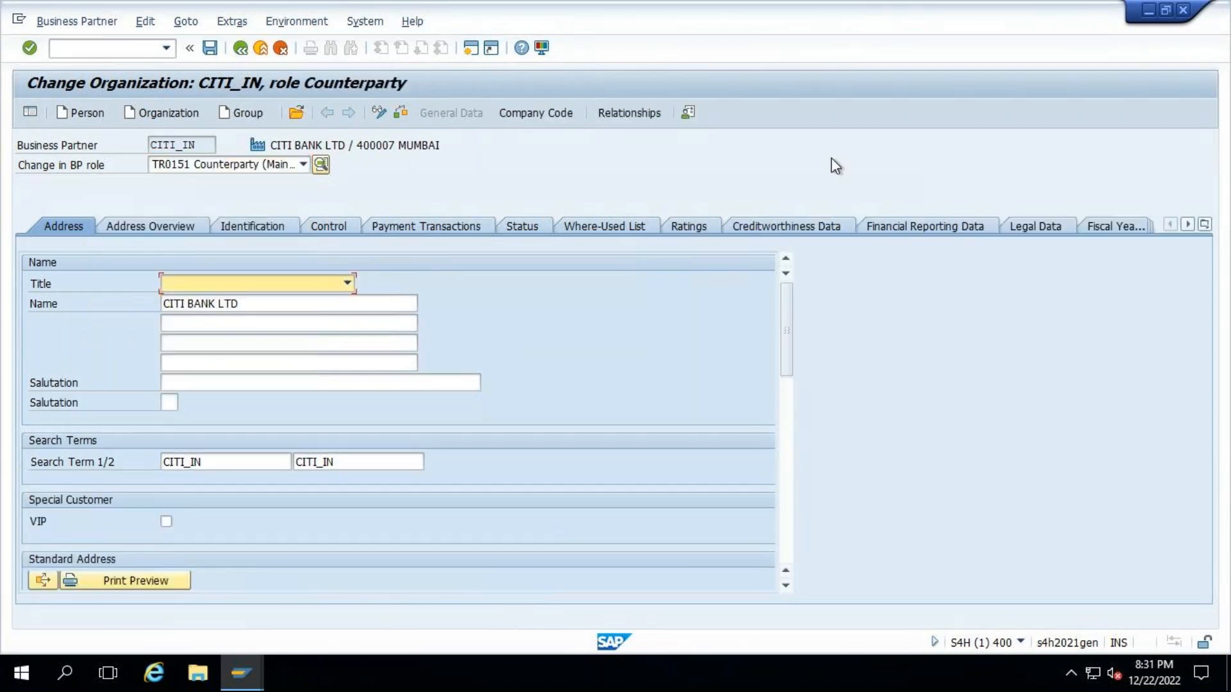
- Examine the counterparty's company code data: the INCM and OUTG payment details and the derived flows
left_click(289, 18)
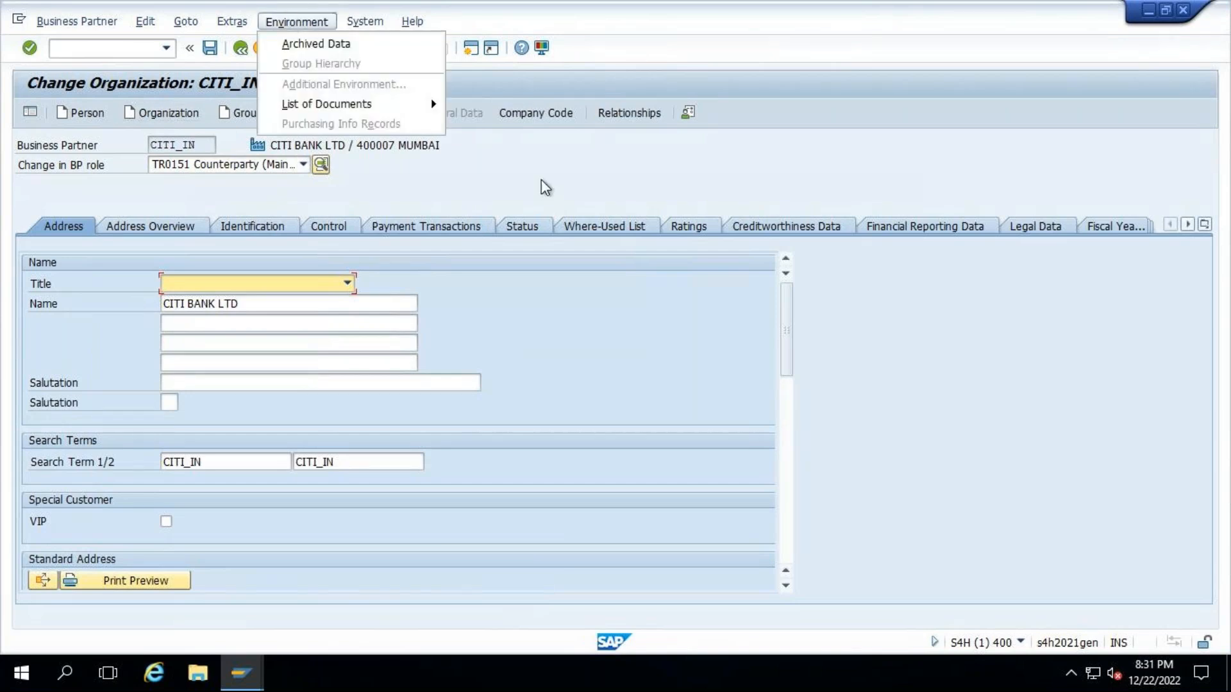
left_click(216, 81)
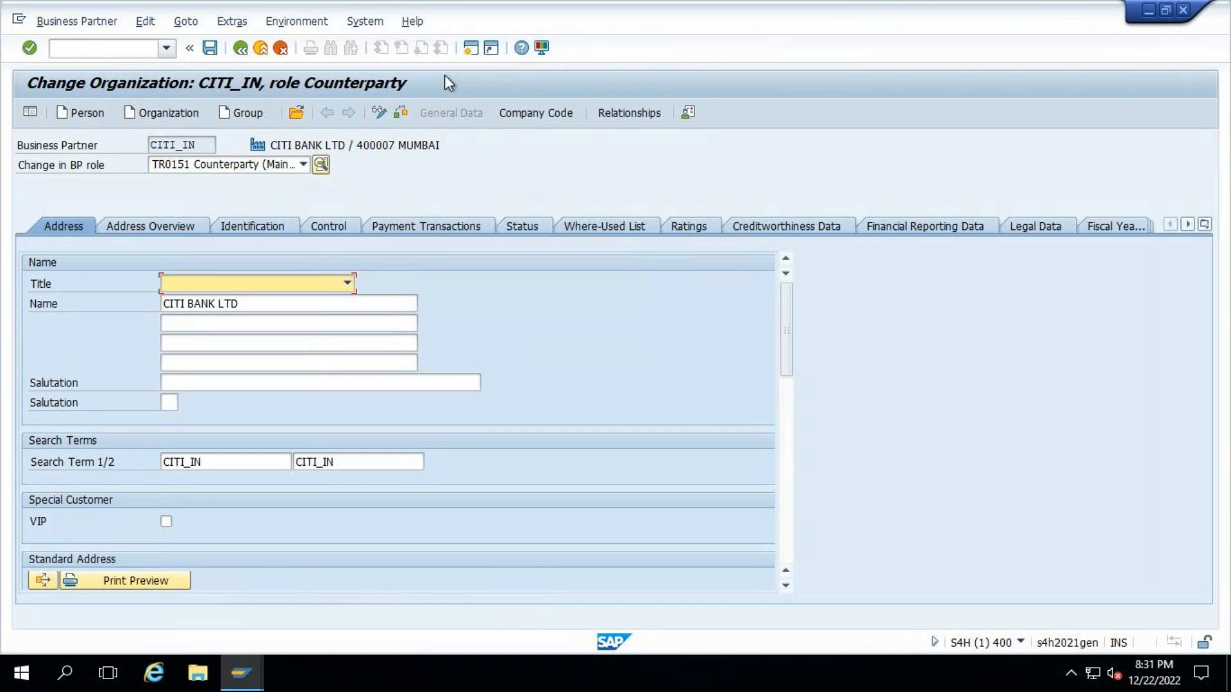
left_click(564, 115)
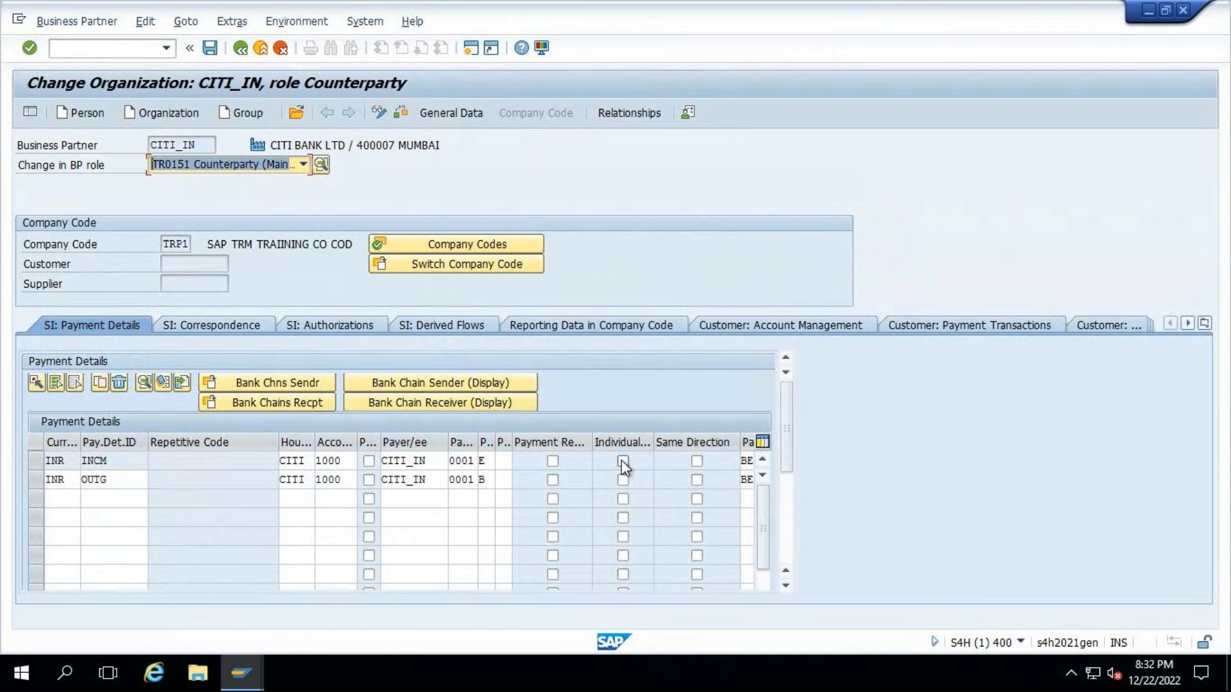
left_click(29, 459)
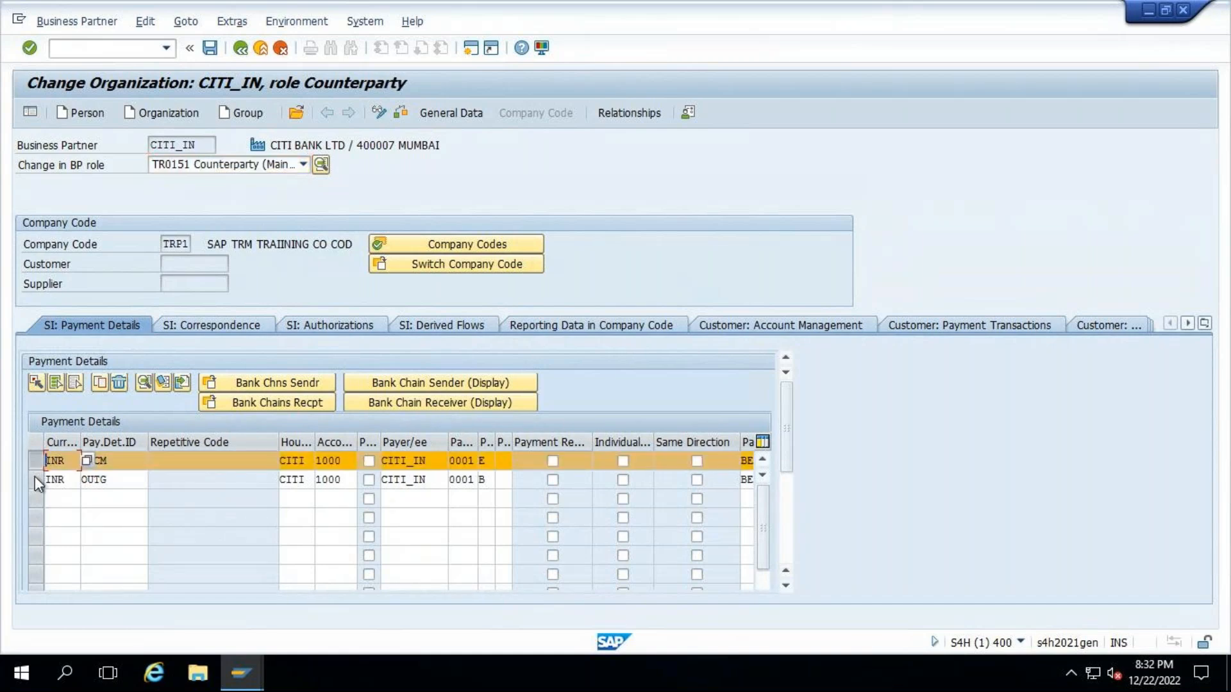
left_click(35, 478, "shift")
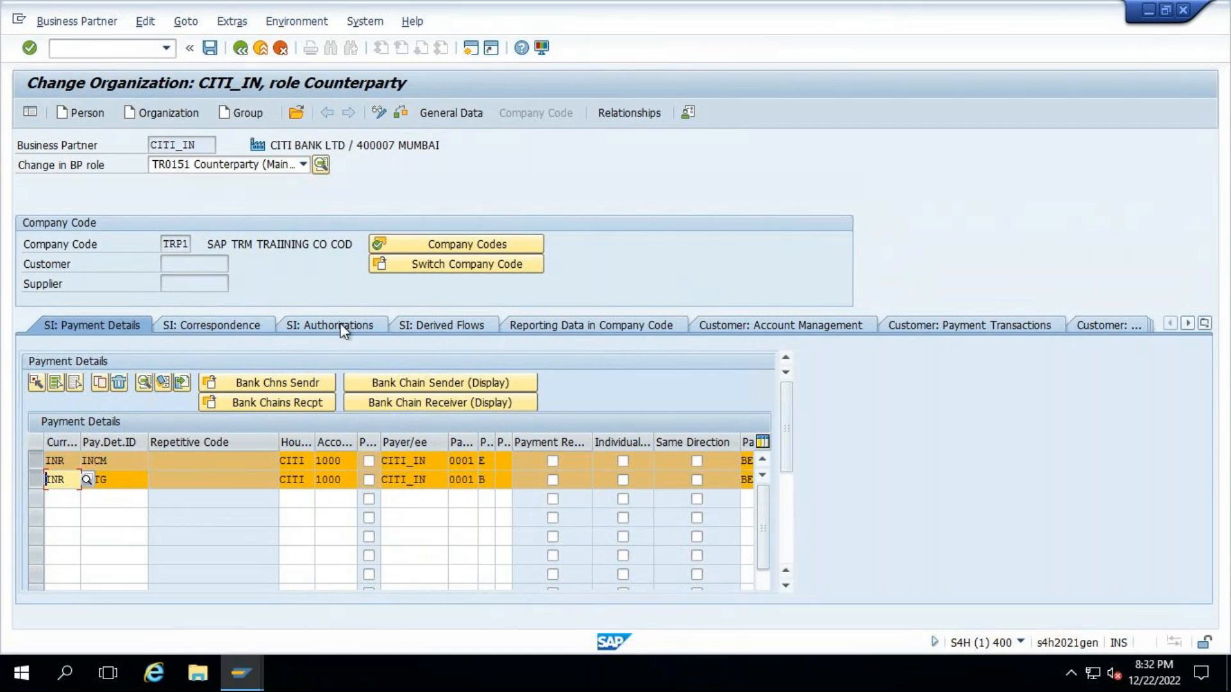
left_click(445, 325)
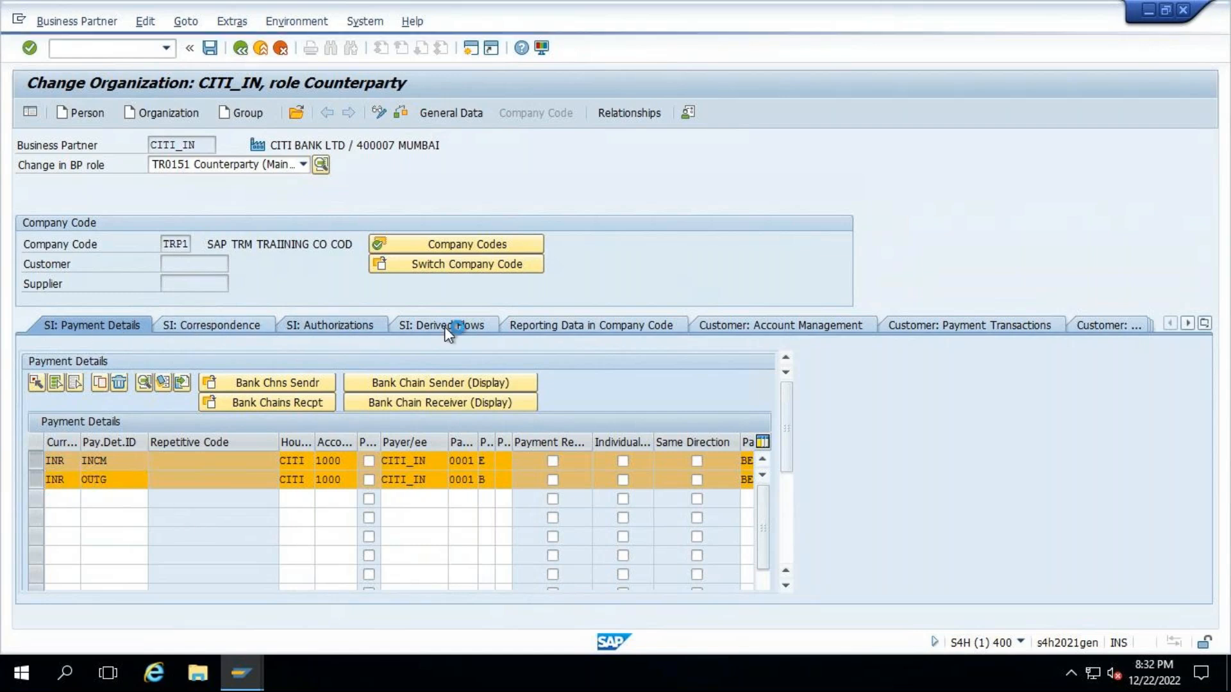
left_click(444, 326)
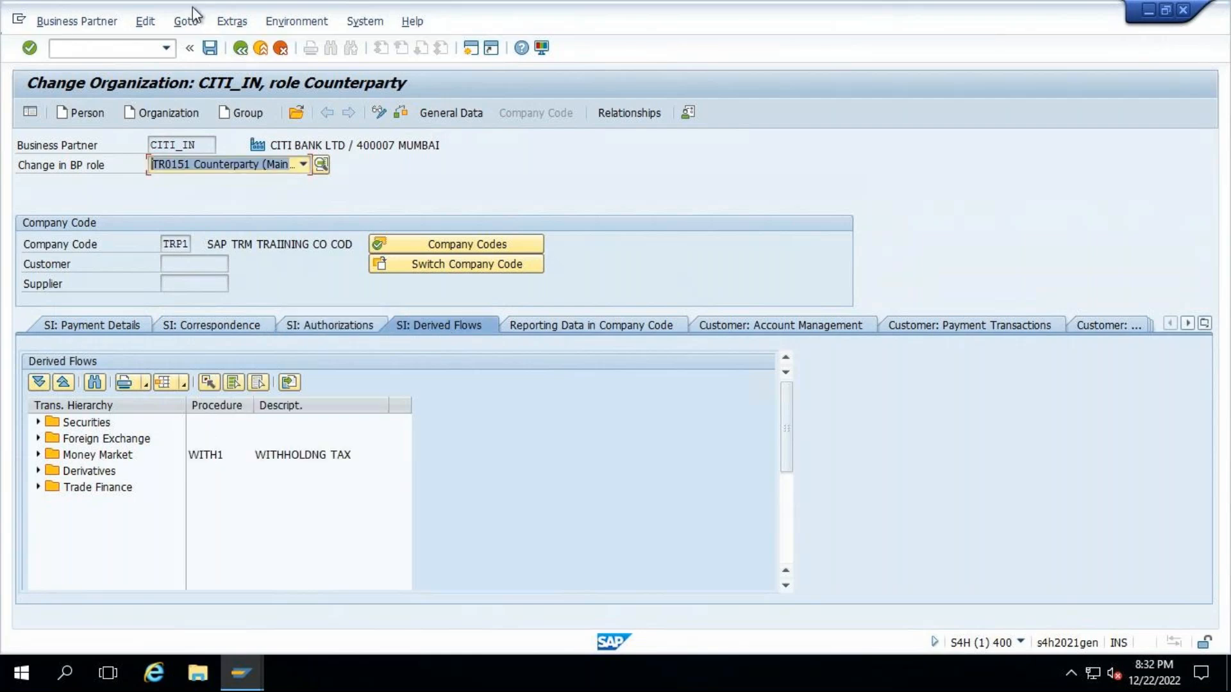
left_click(63, 22)
mouse_move(69, 68)
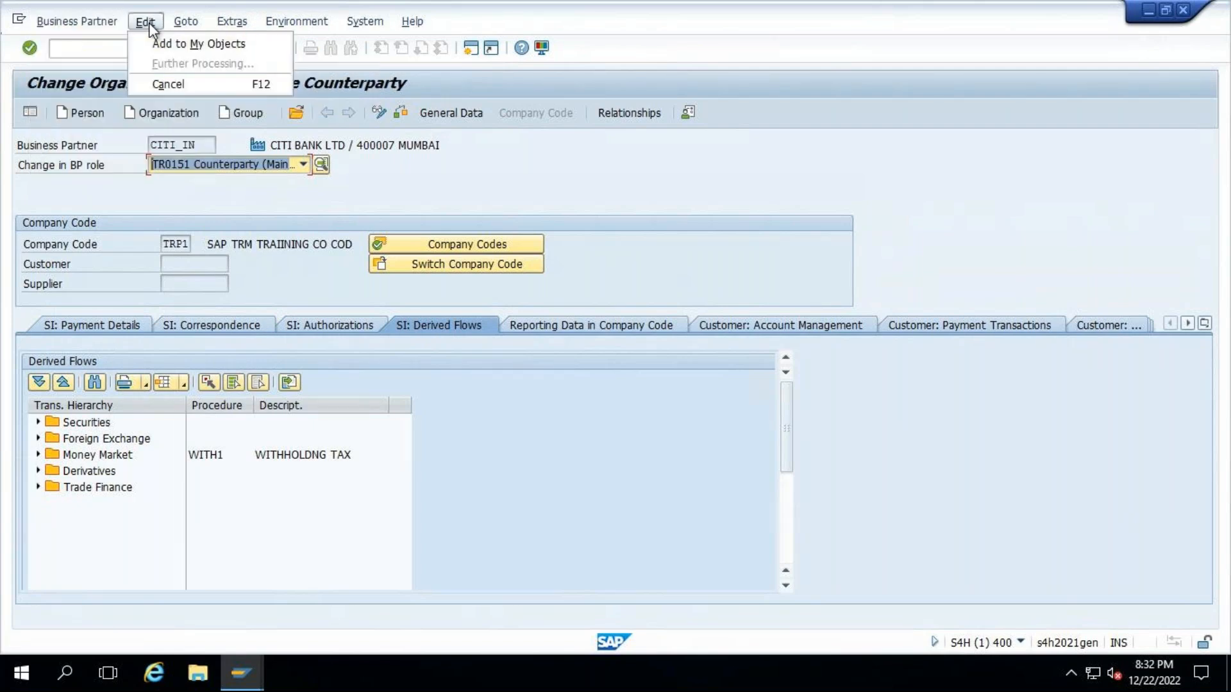
mouse_move(186, 22)
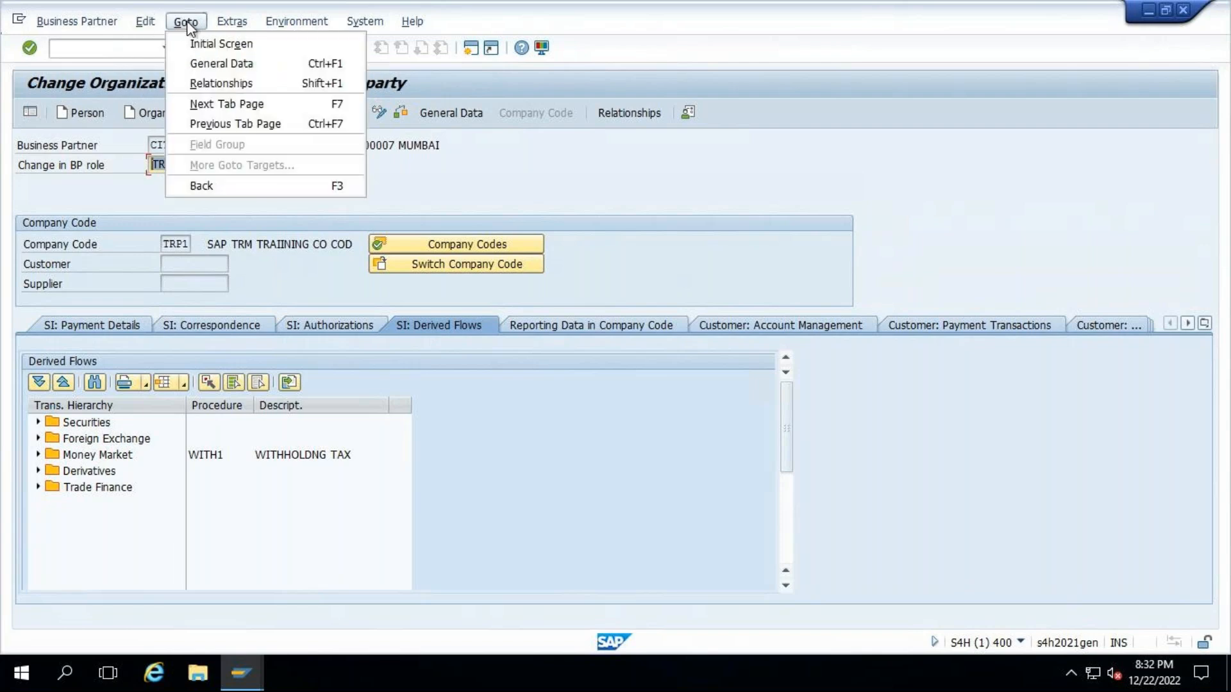
mouse_move(232, 25)
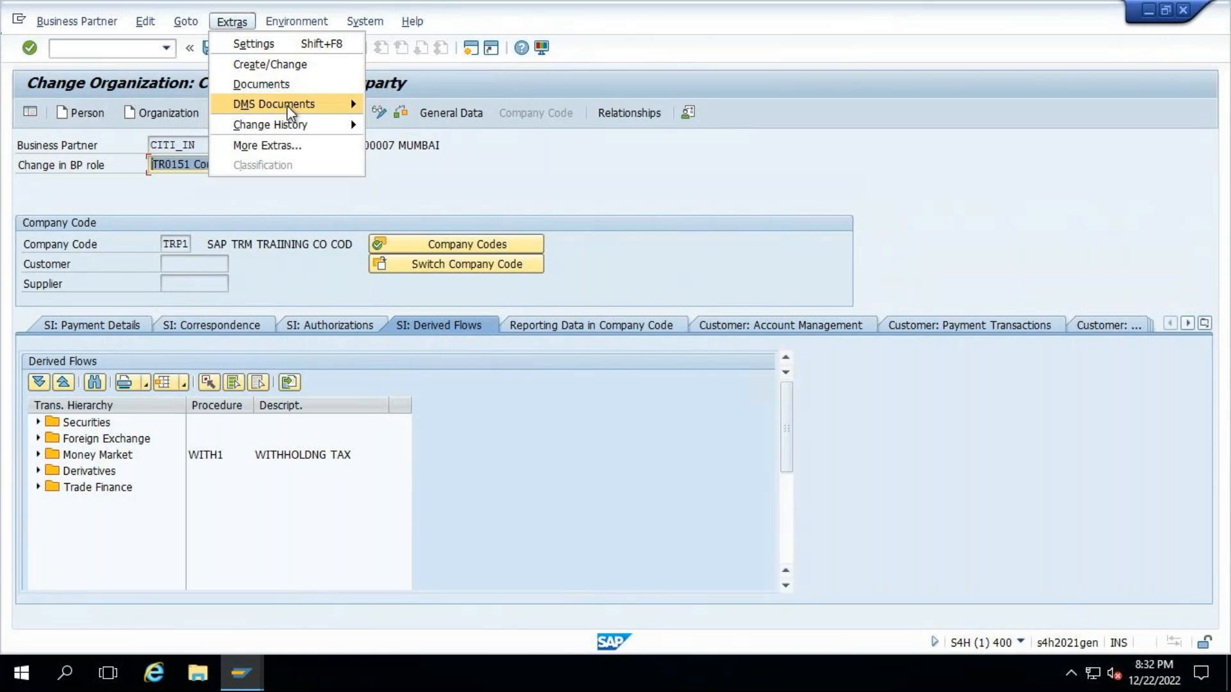
mouse_move(288, 108)
mouse_move(291, 132)
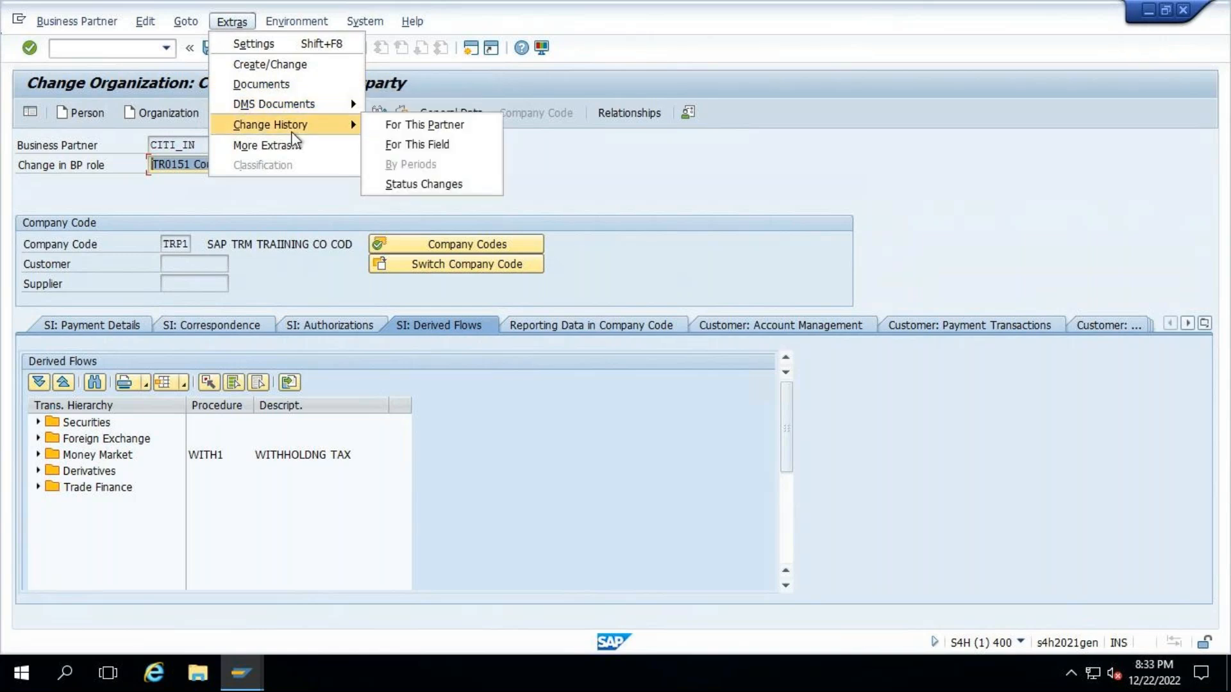
mouse_move(296, 23)
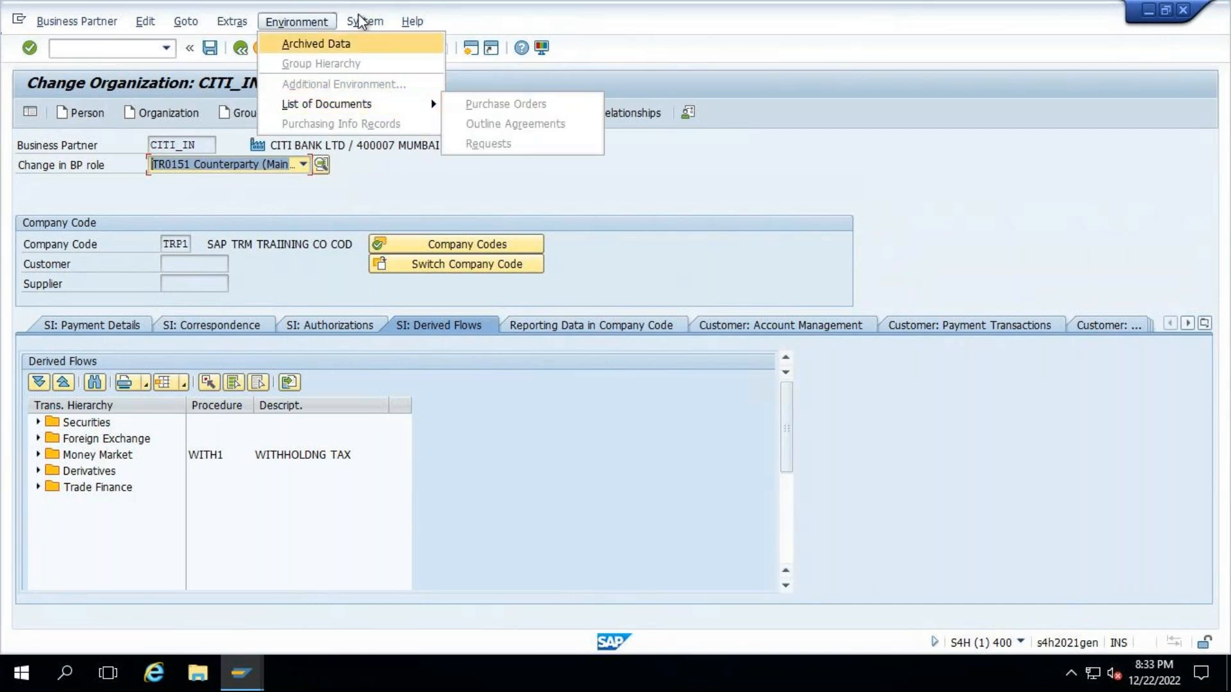
mouse_move(360, 21)
left_click(862, 264)
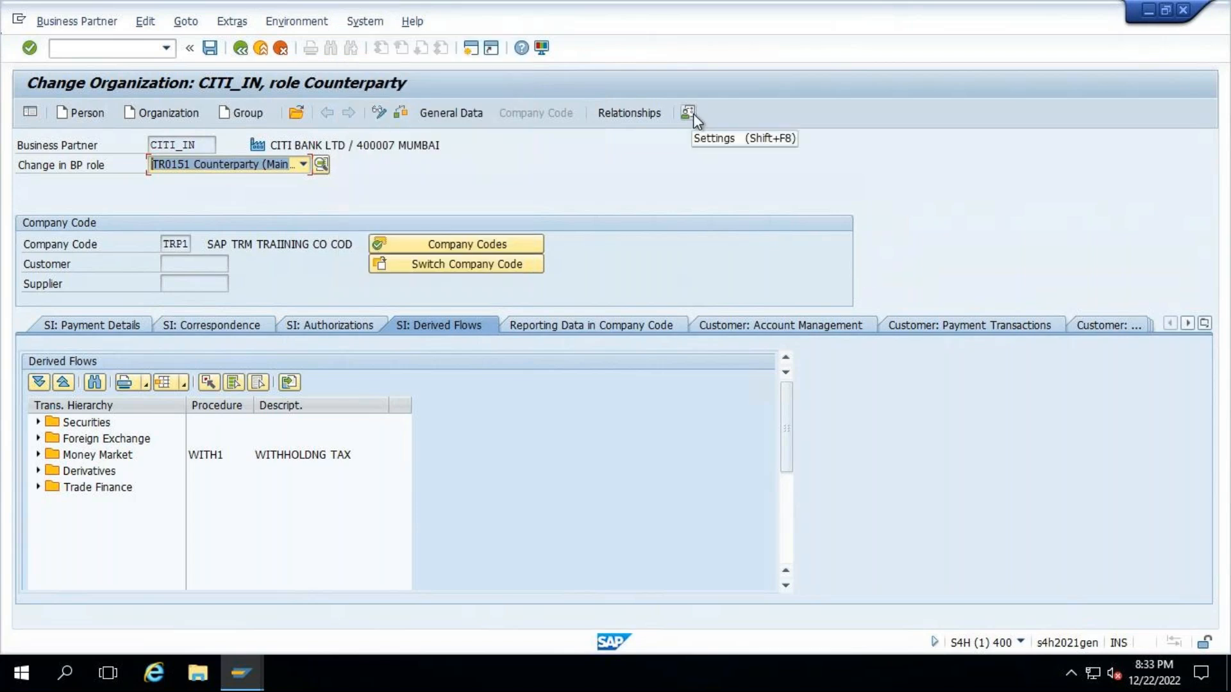
left_click(691, 113)
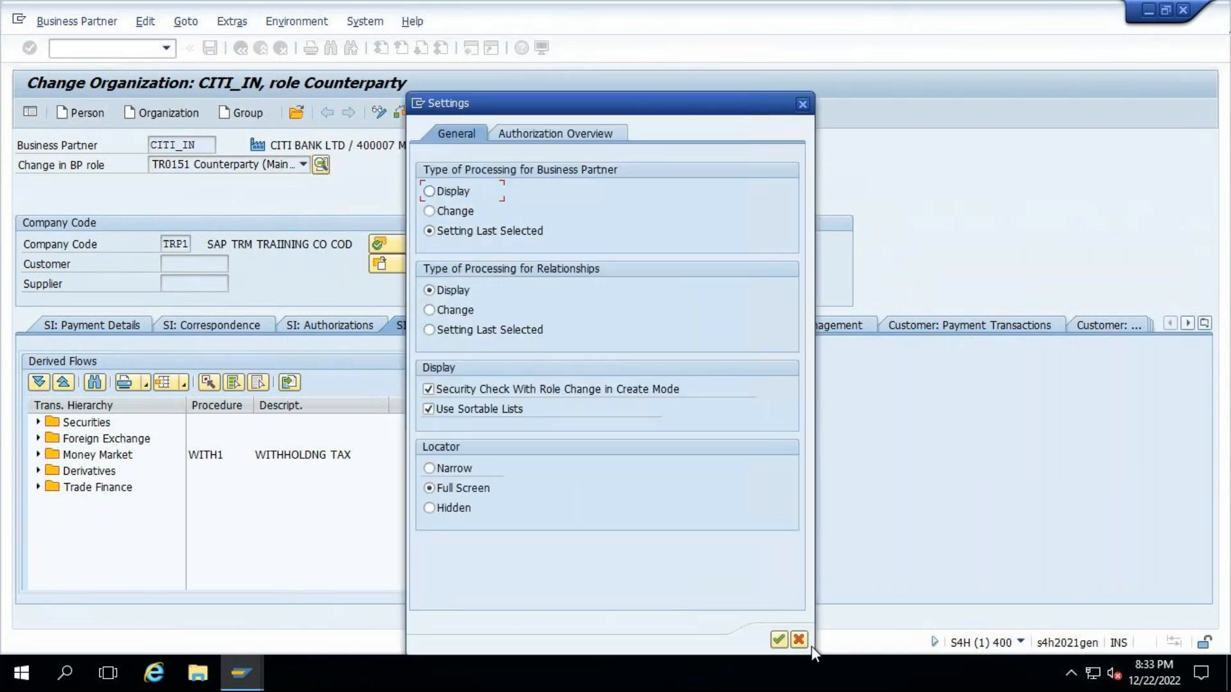
left_click(799, 633)
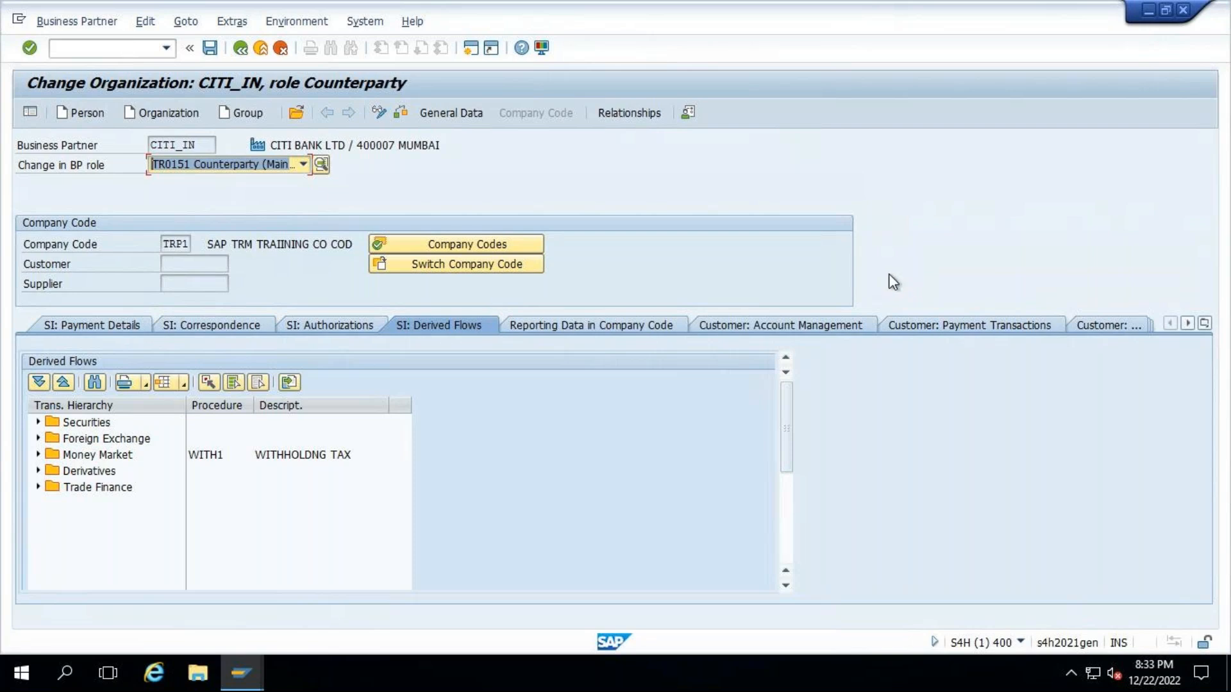
- Return to the partner's payment details and display the SAP Reference IMG in a new session
left_click(106, 324)
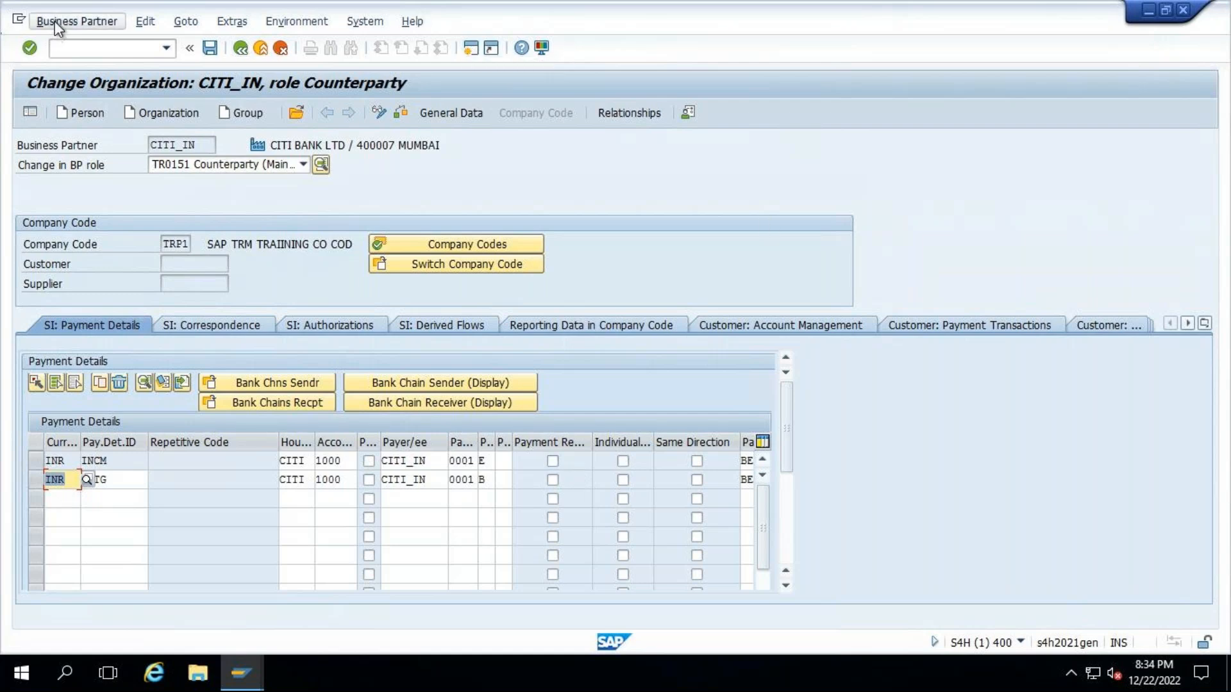
left_click(113, 49)
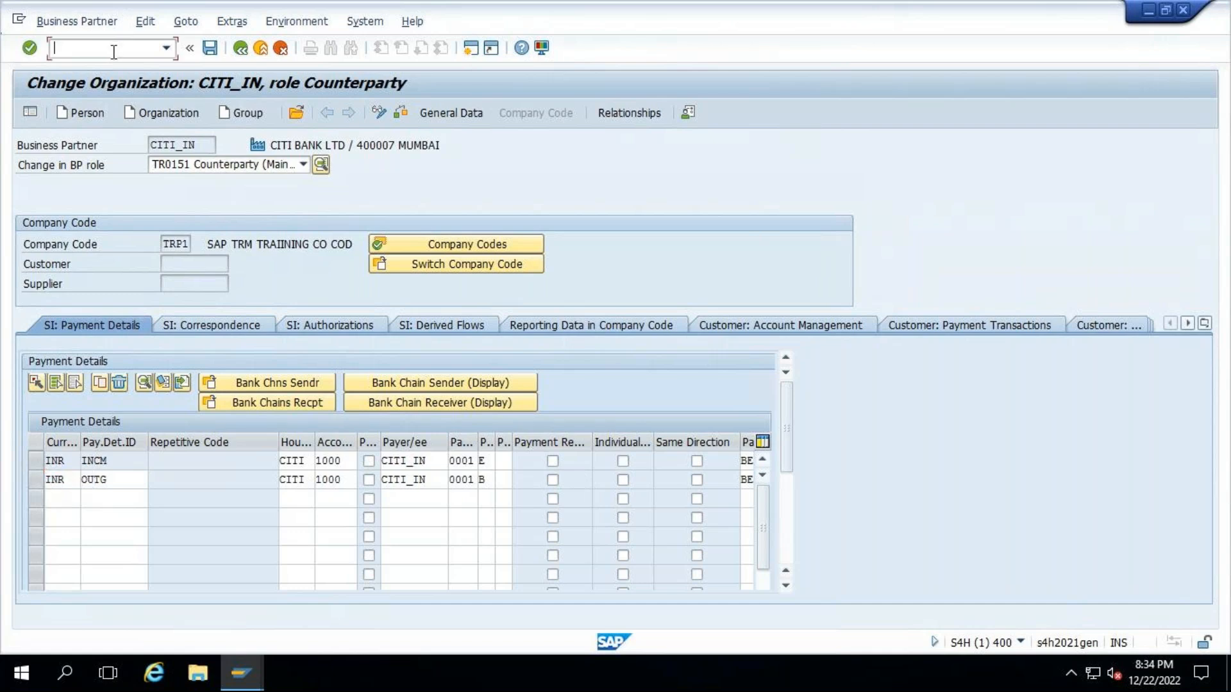
type("/")
type("nbp")
key("Return")
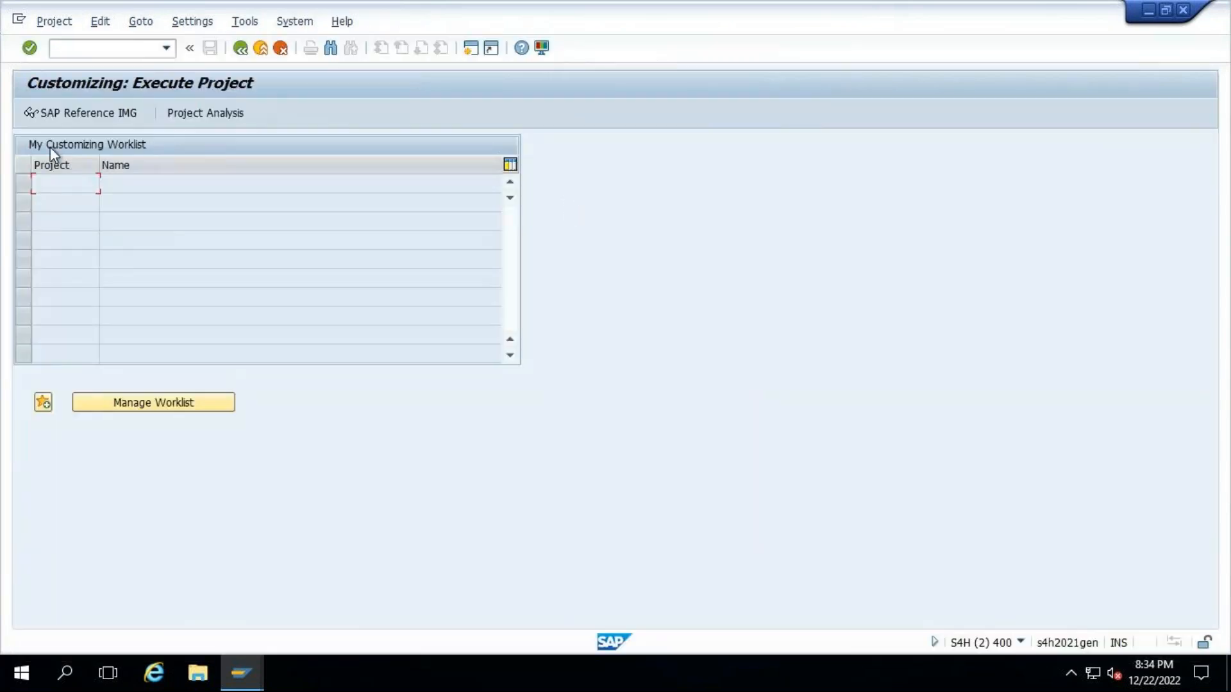
left_click(49, 118)
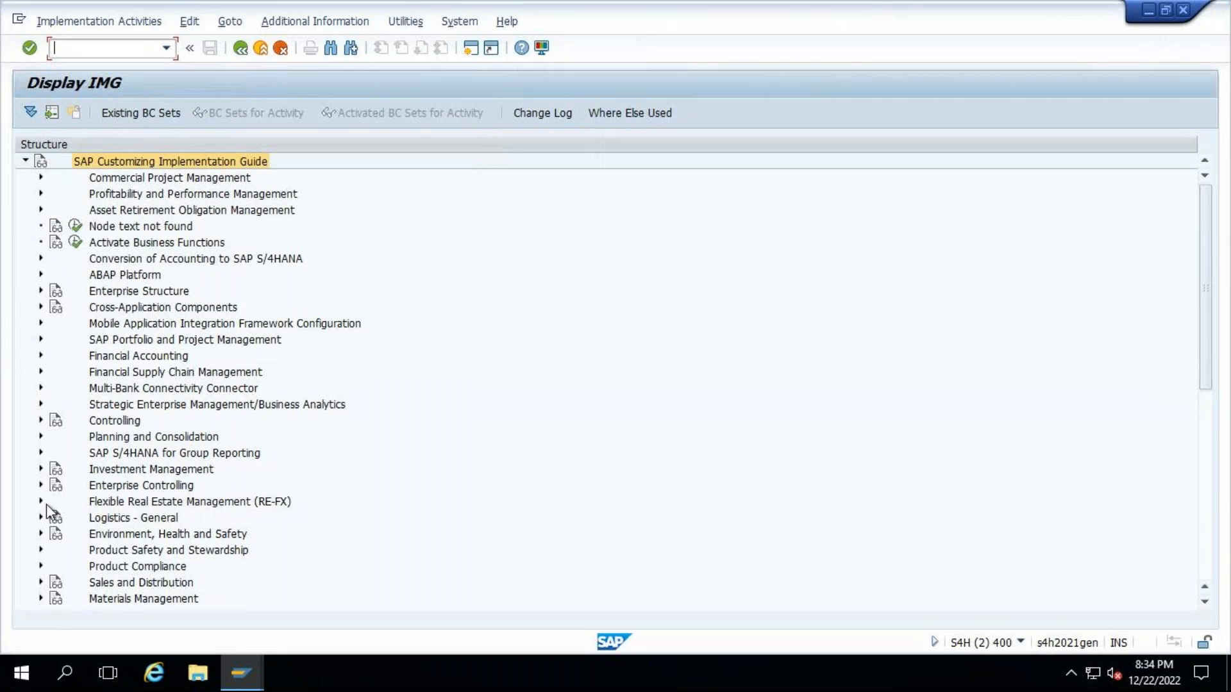
- Expand SAP Banking down to General Settings and Settings for Financial Services under SAP Business Partner for Financial Services
scroll(1213, 508, "down", 10)
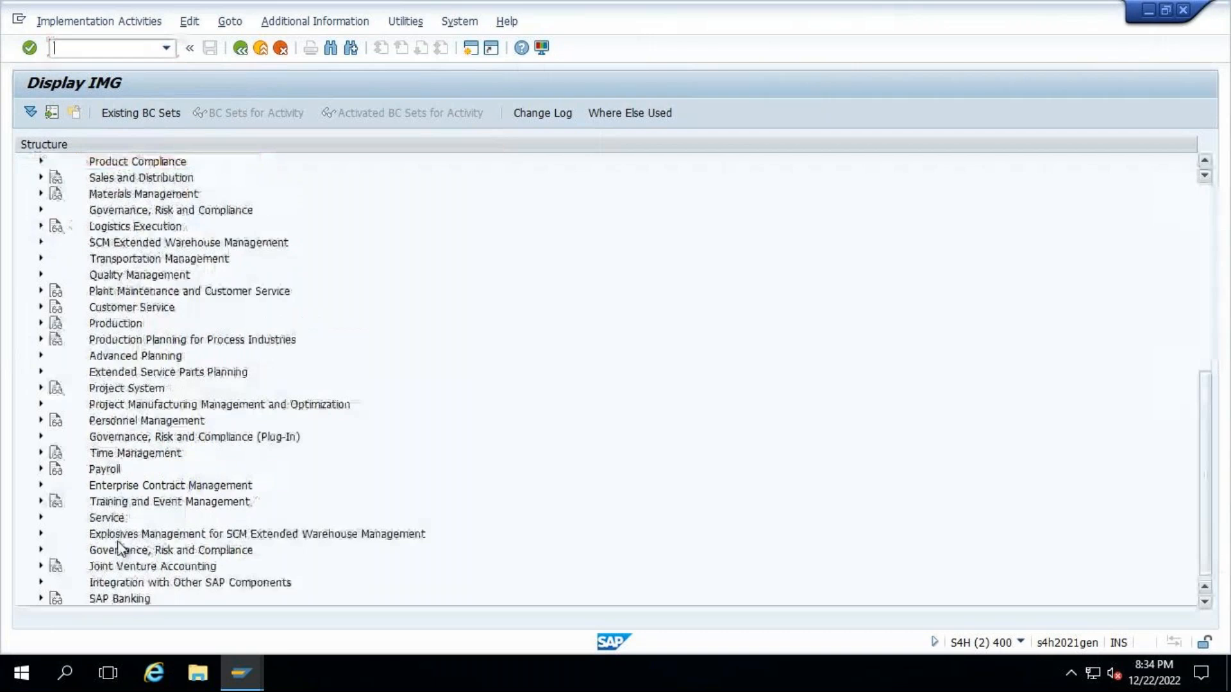
left_click(41, 599)
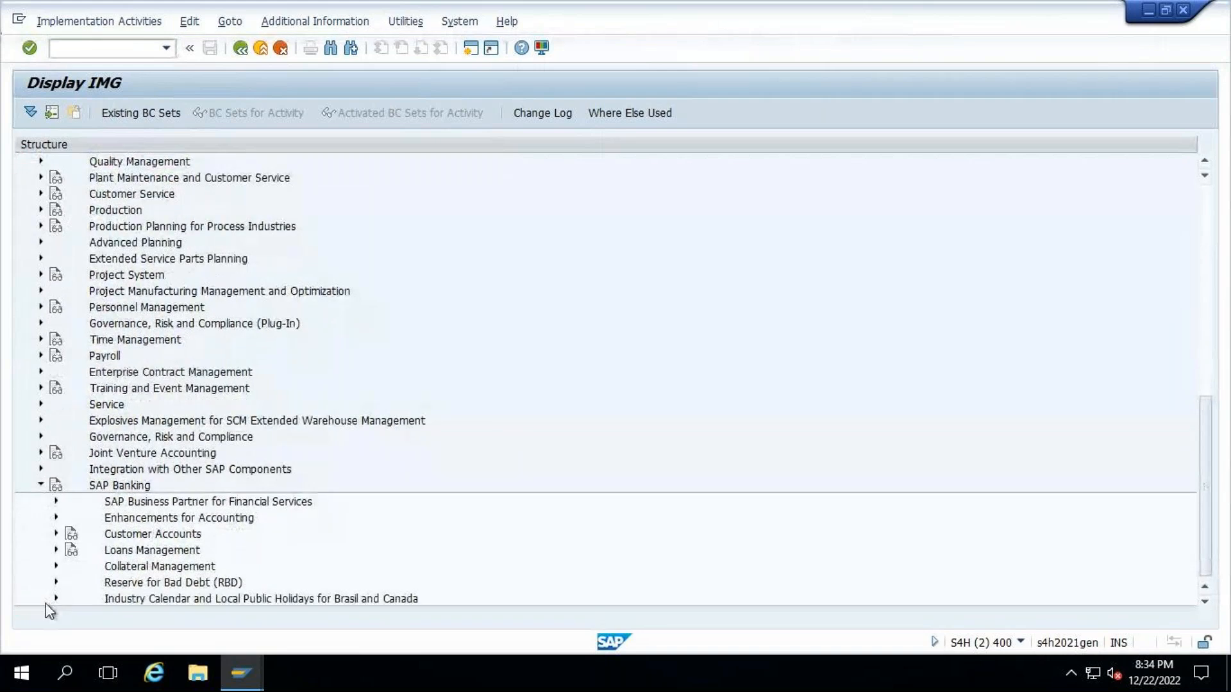
left_click(56, 502)
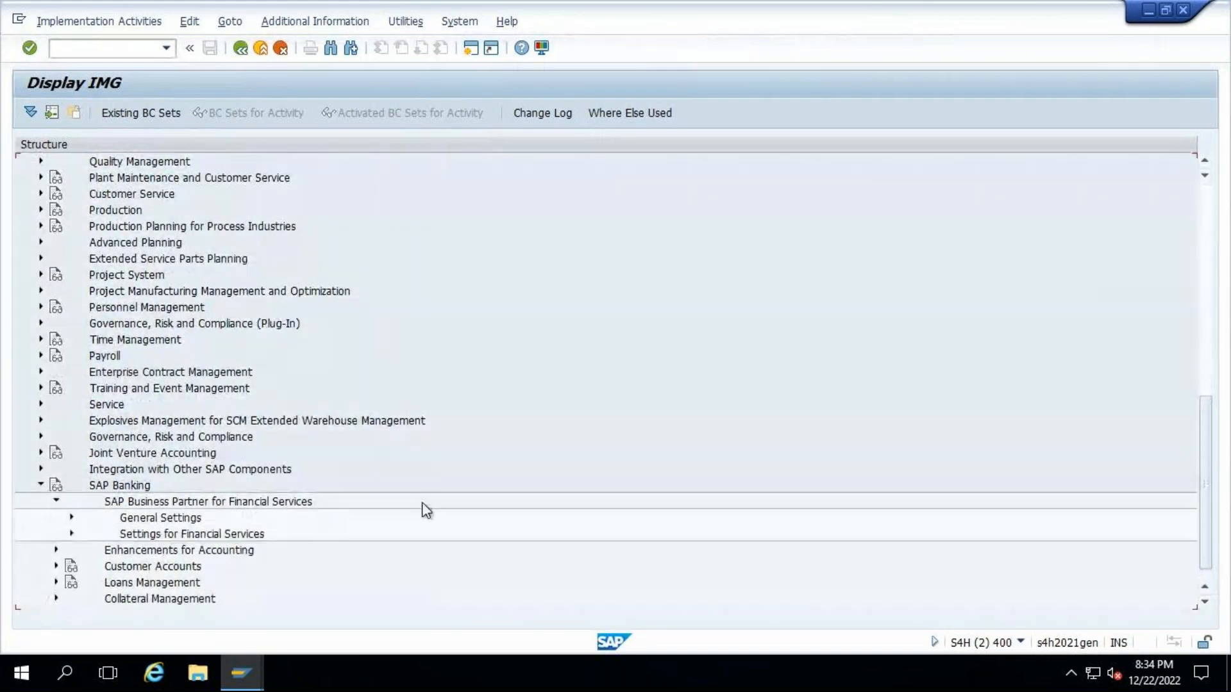
left_click(70, 518)
scroll(410, 538, "down", 3)
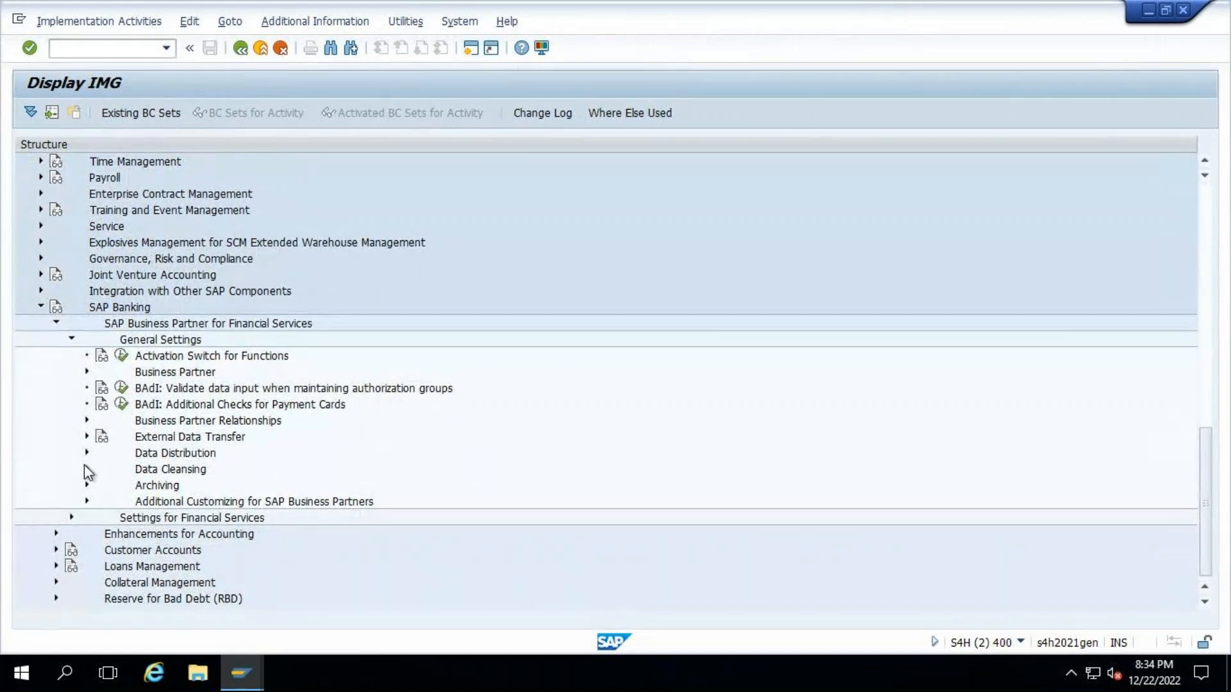
left_click(71, 518)
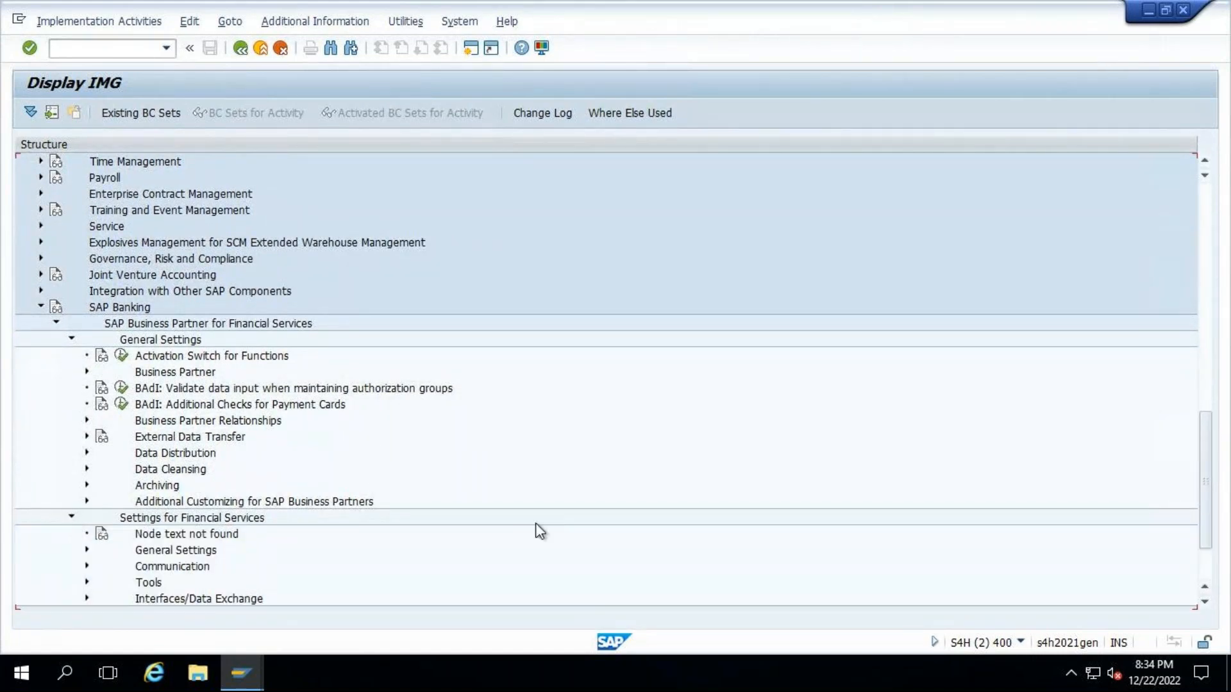
scroll(536, 524, "down", 2)
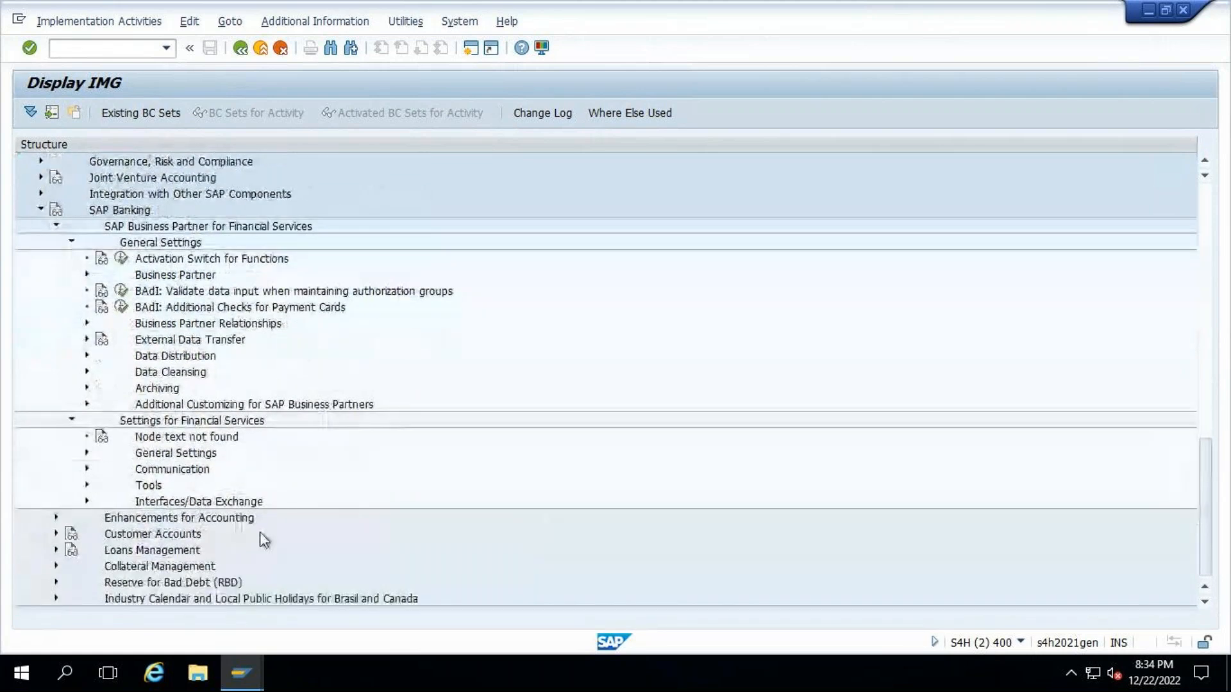
- Expand Release among the Tools of Settings for Financial Services, view the Activate Release activity and return to the IMG
left_click(87, 485)
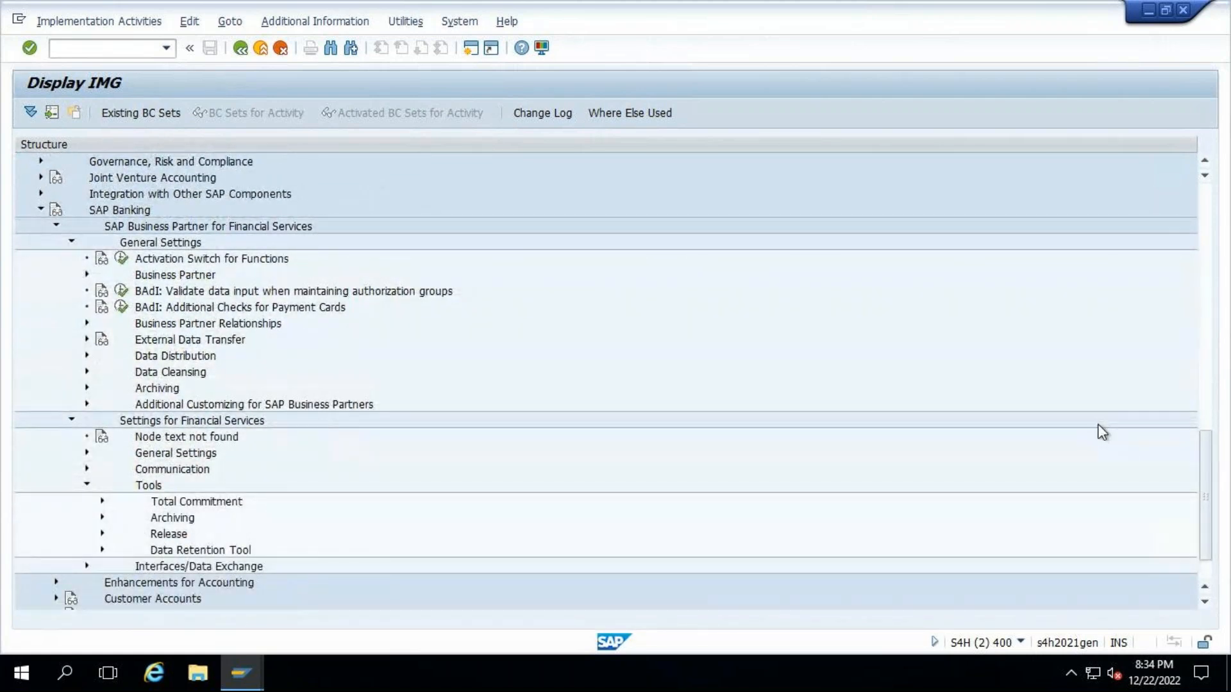
scroll(759, 506, "down", 2)
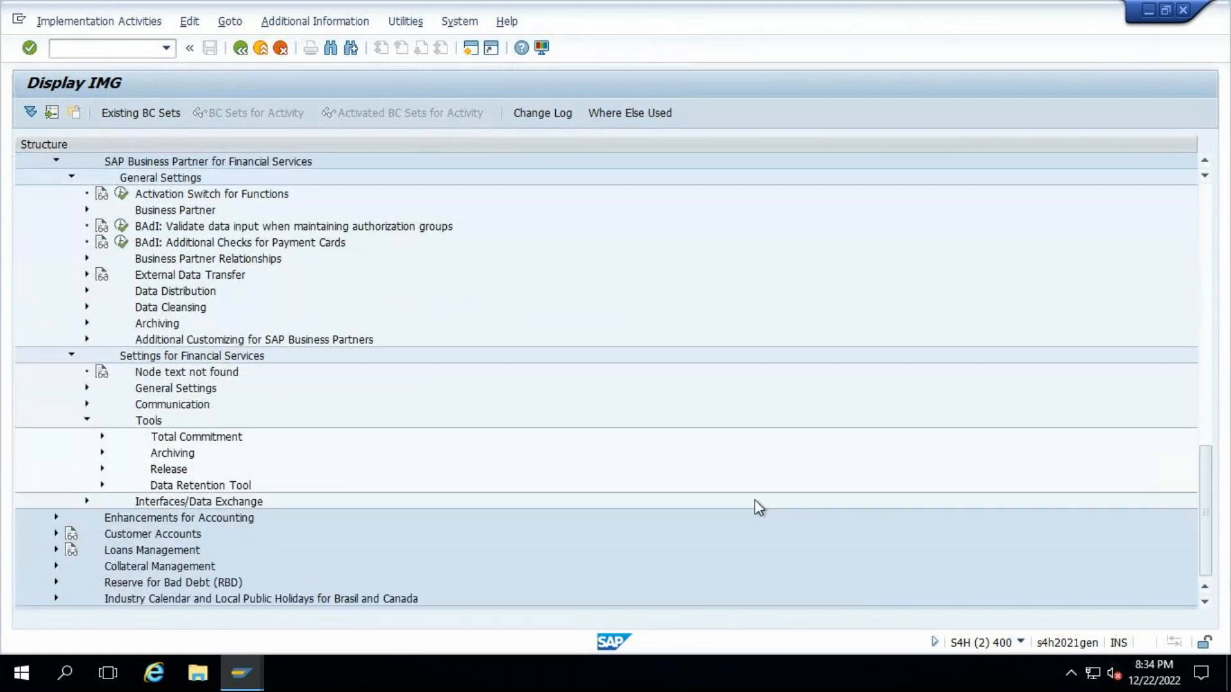
left_click(102, 469)
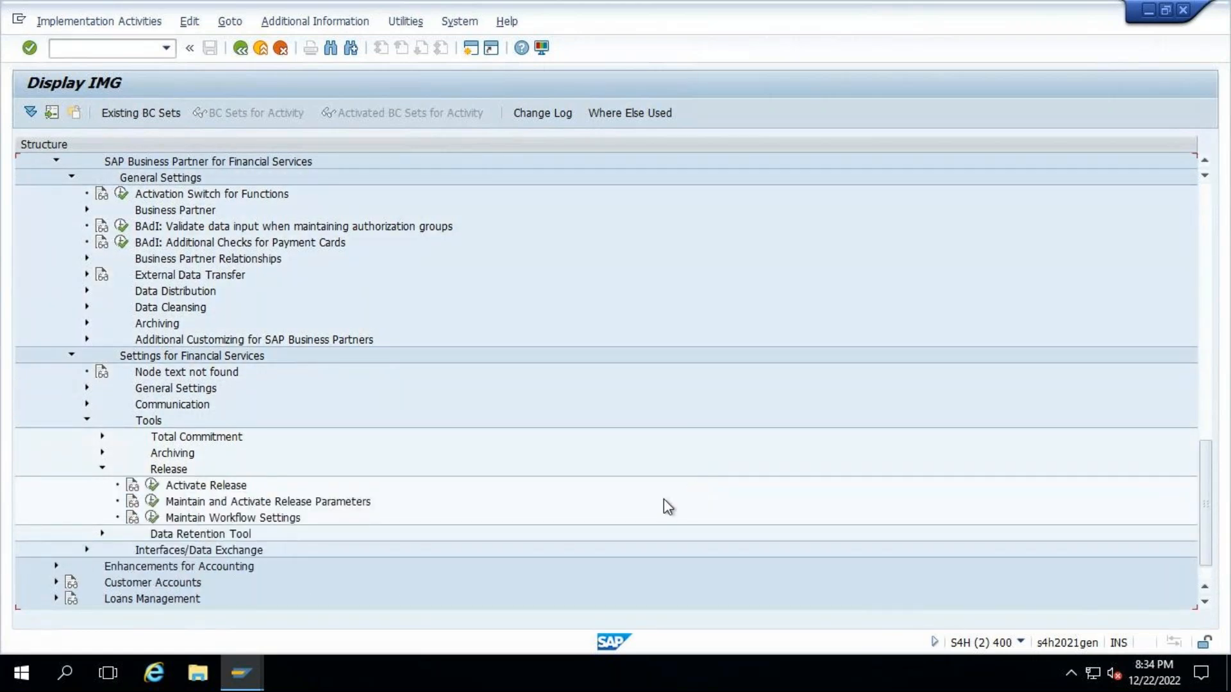
scroll(663, 501, "down", 1)
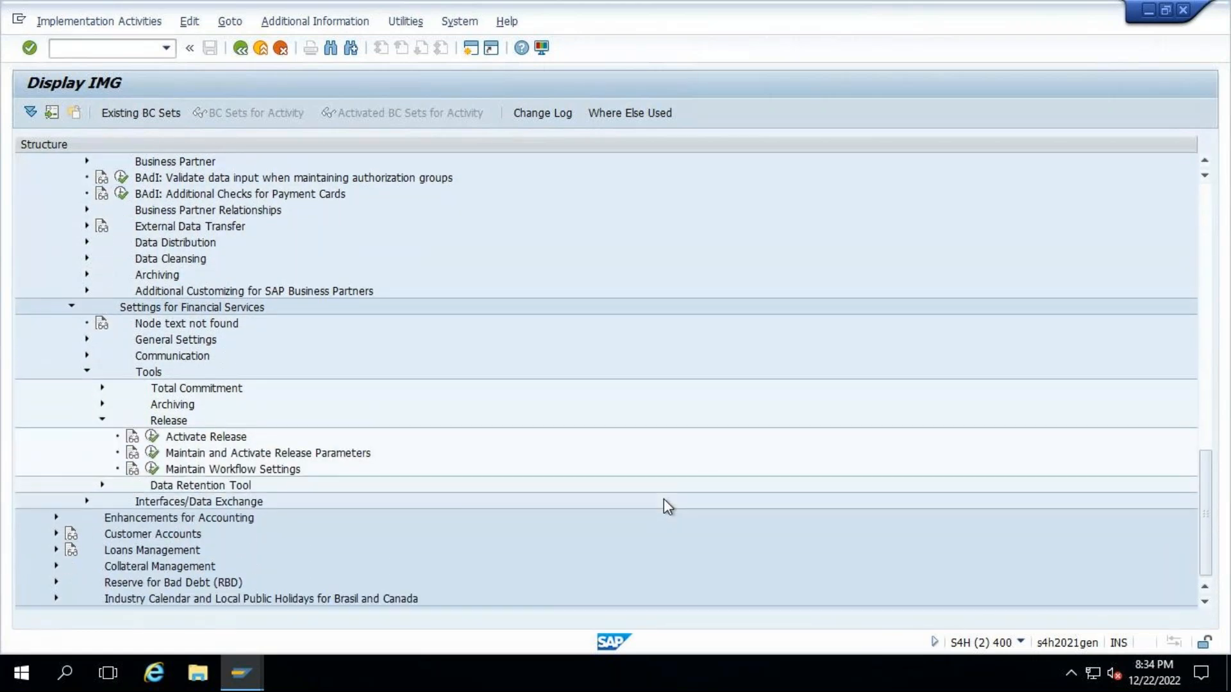
left_click(154, 438)
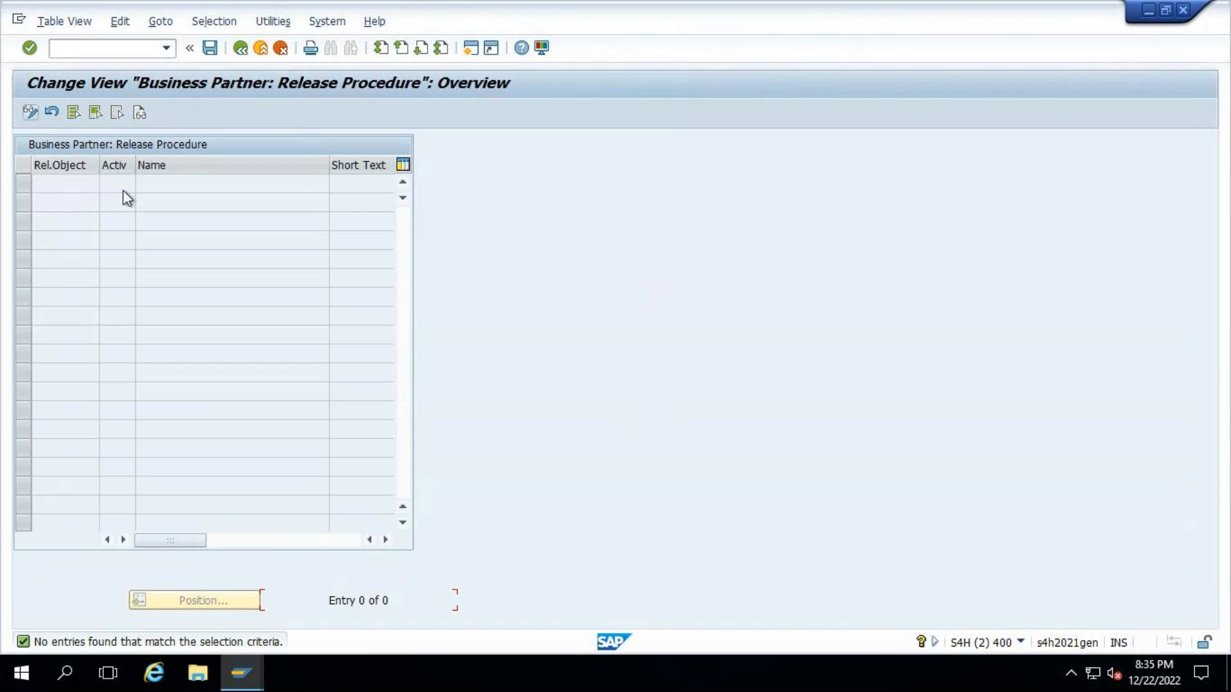
left_click(242, 48)
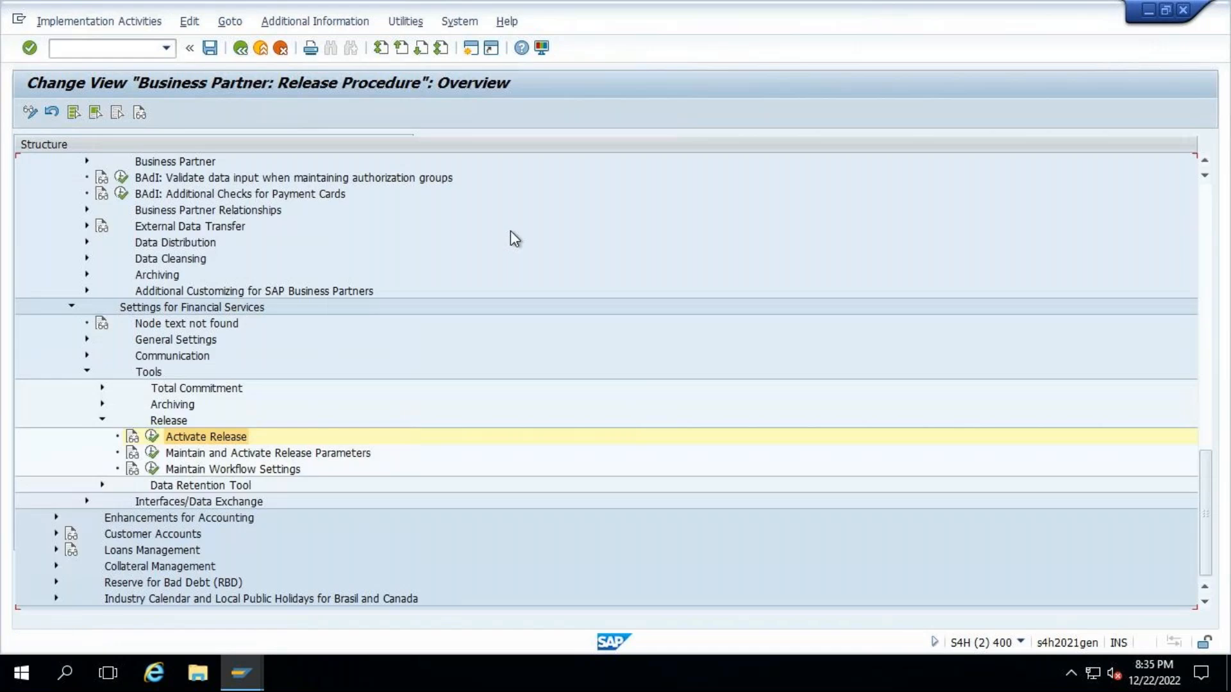
- Expand Data Retention Tool, view the activities offered under Maintain Workflow Settings and close the selection
left_click(213, 455)
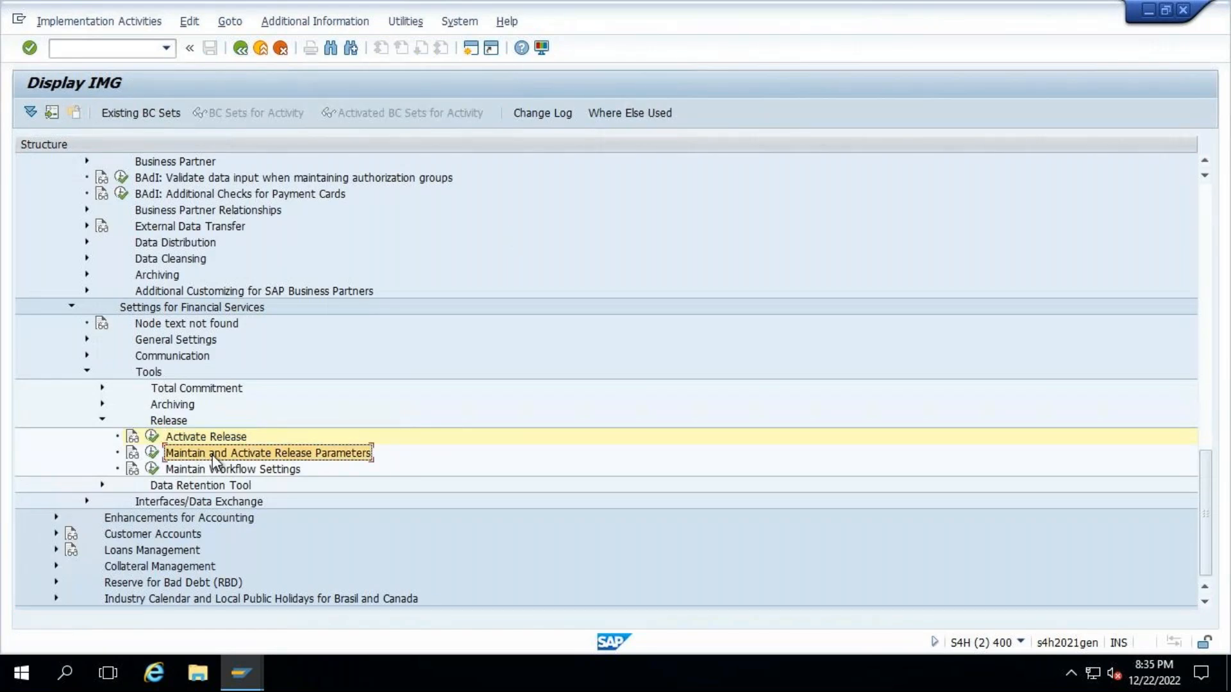
left_click(101, 486)
left_click(152, 469)
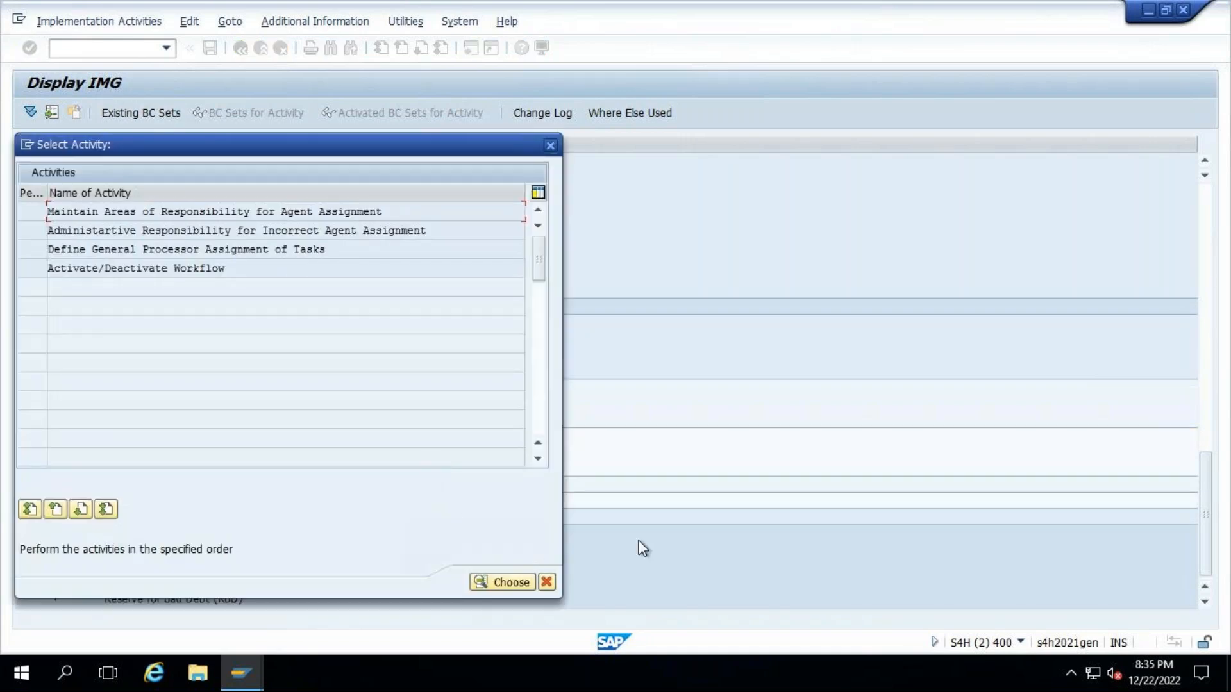
left_click(547, 581)
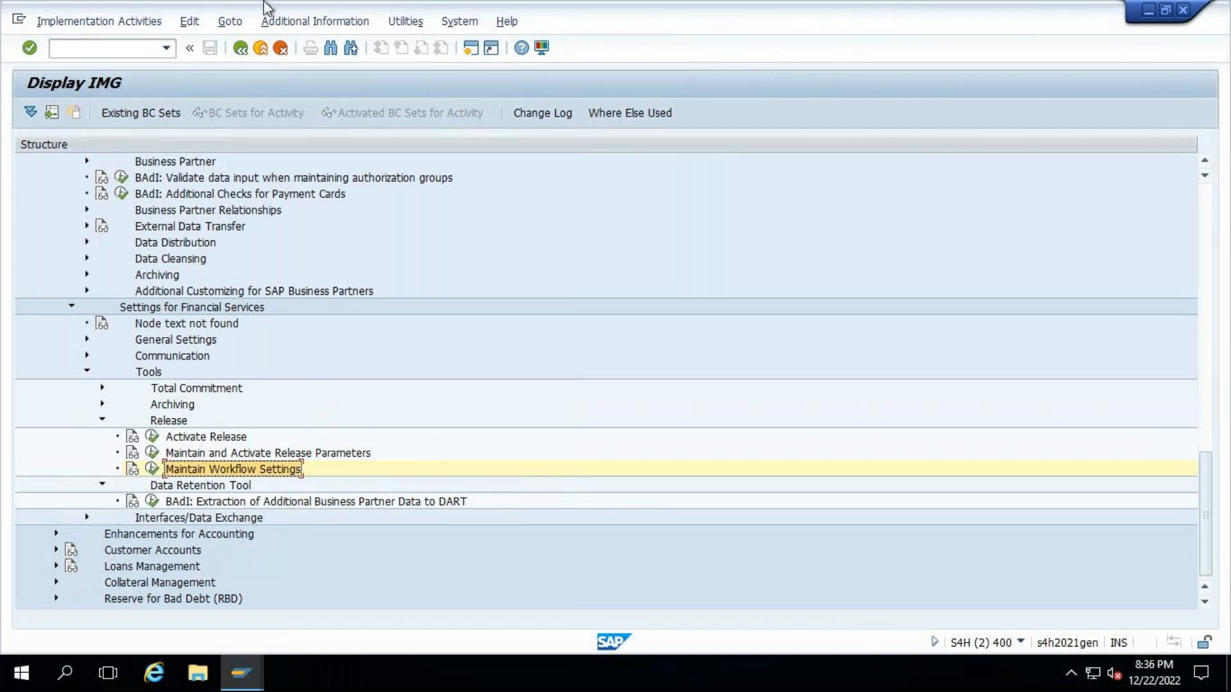
- Leave the IMG, run transaction spro and display the SAP Reference IMG
left_click(240, 48)
left_click(240, 48)
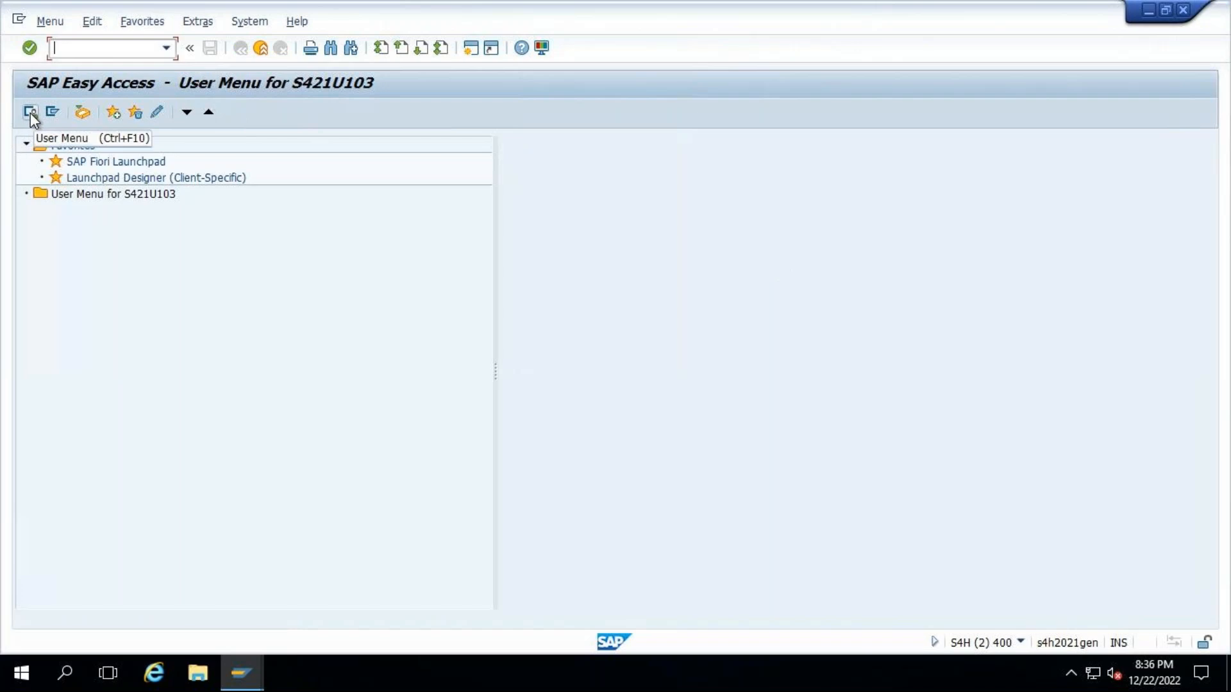
left_click(737, 228)
type("spro")
key("Return")
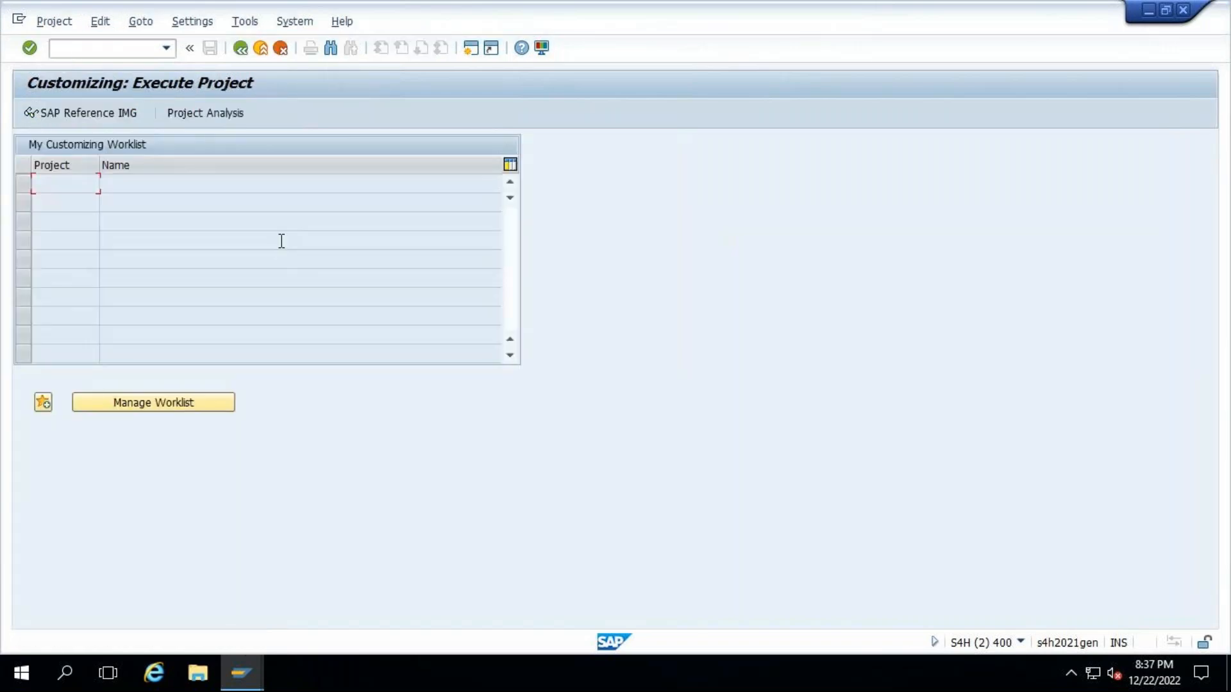
key("F5")
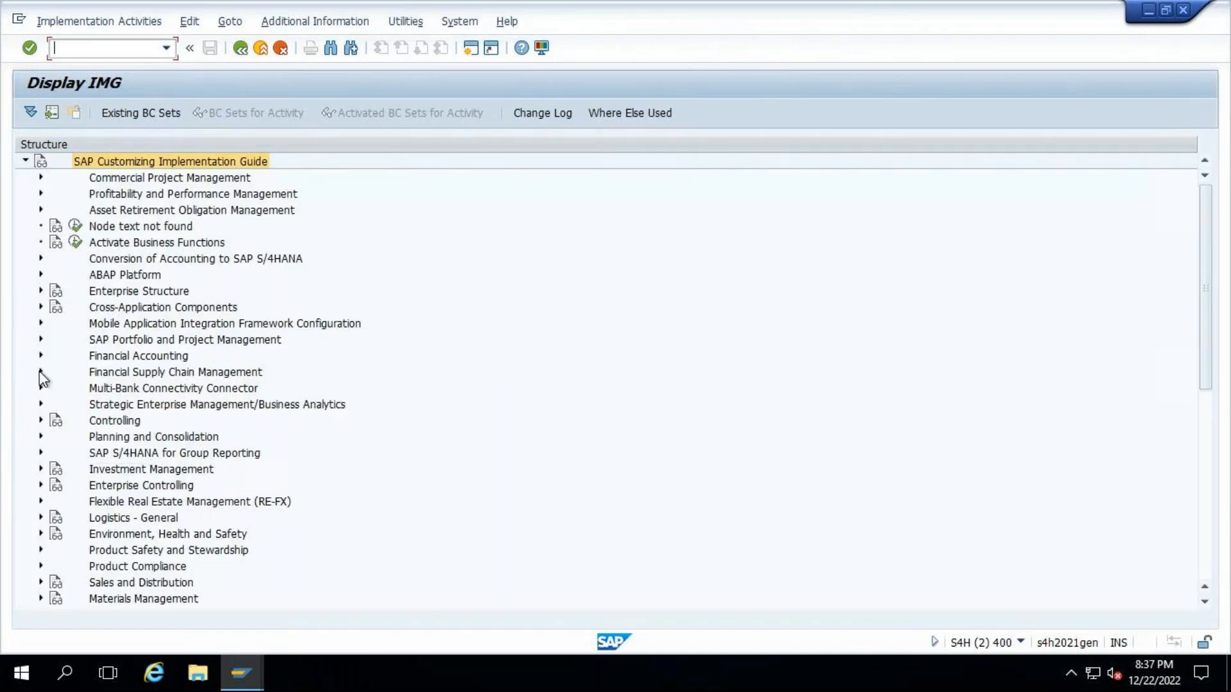
- Open Maintain the Event Type Linkage for Triggering Workflow Processes under Financial Supply Chain Management, Cash and Liquidity Management, Bank Account Management
left_click(42, 372)
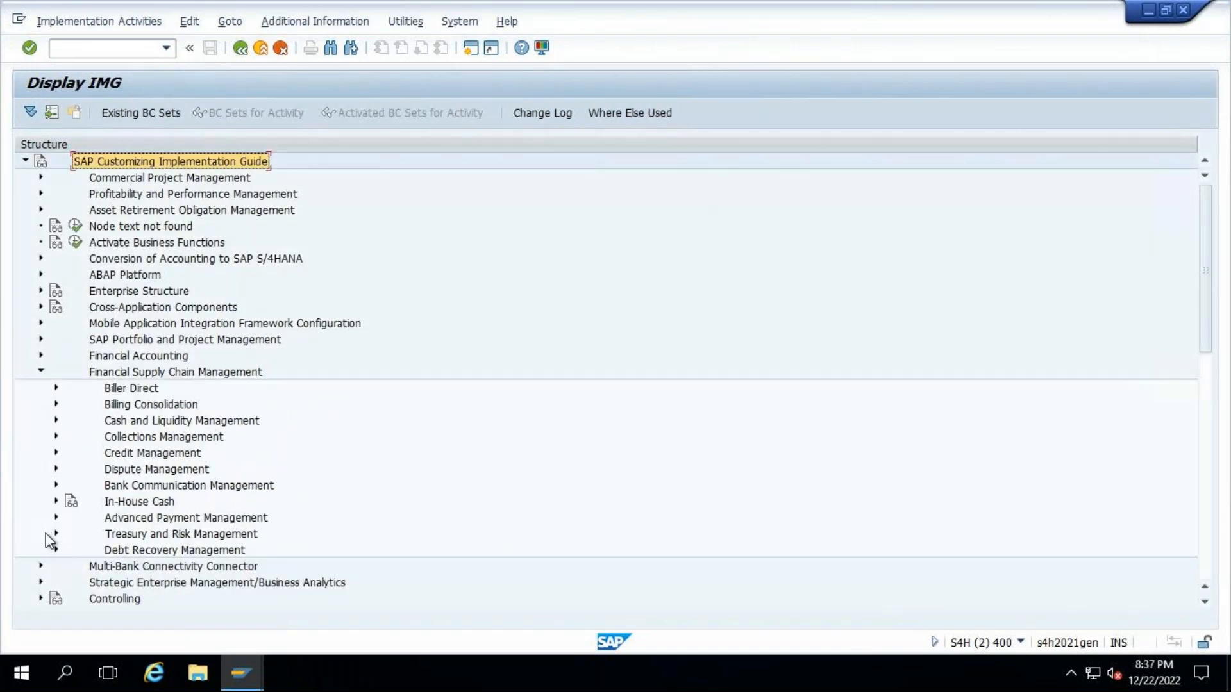
left_click(57, 421)
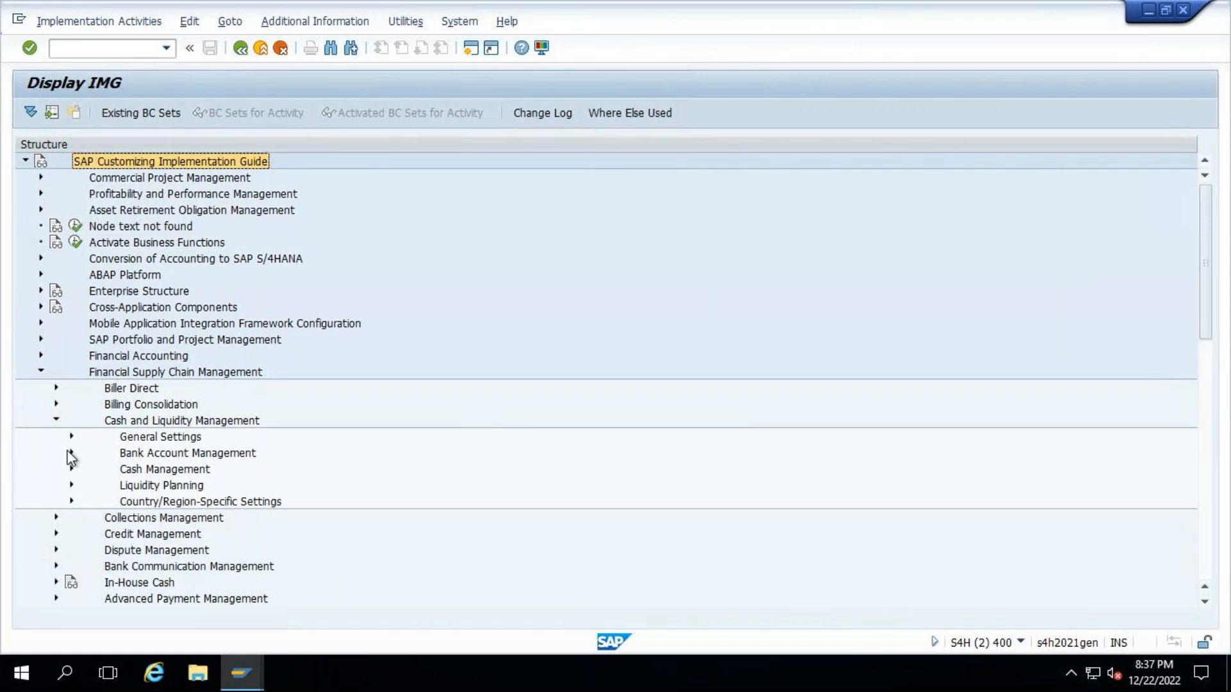
left_click(72, 453)
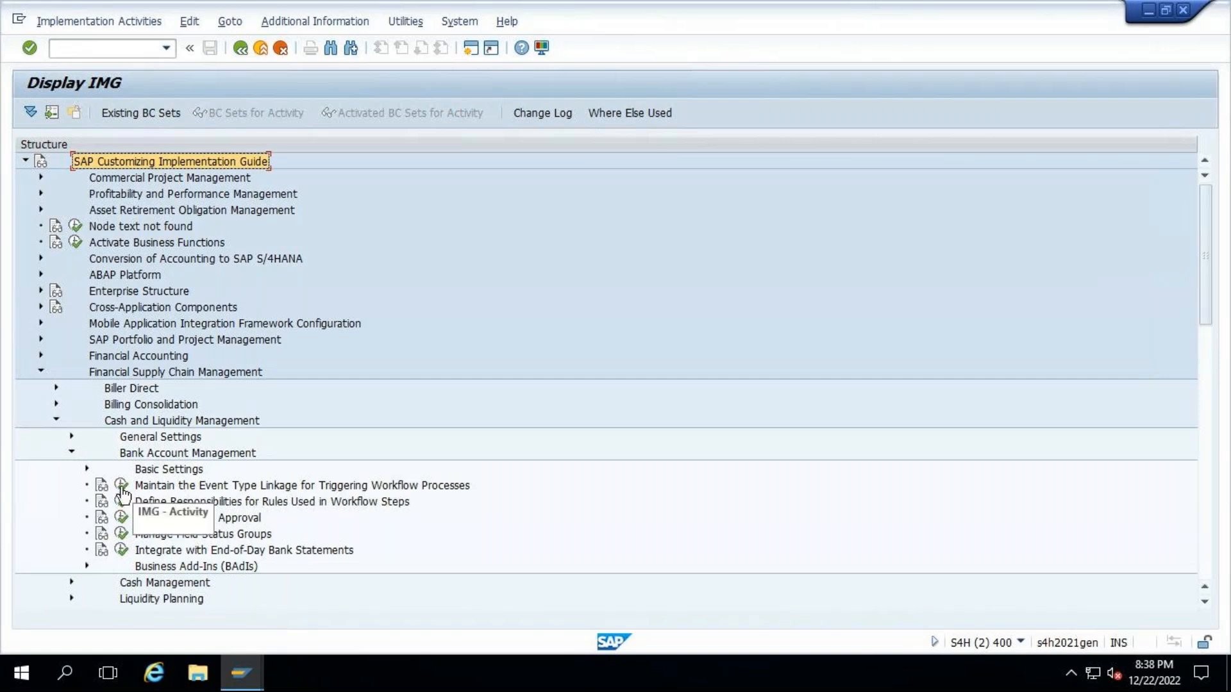
left_click(121, 488)
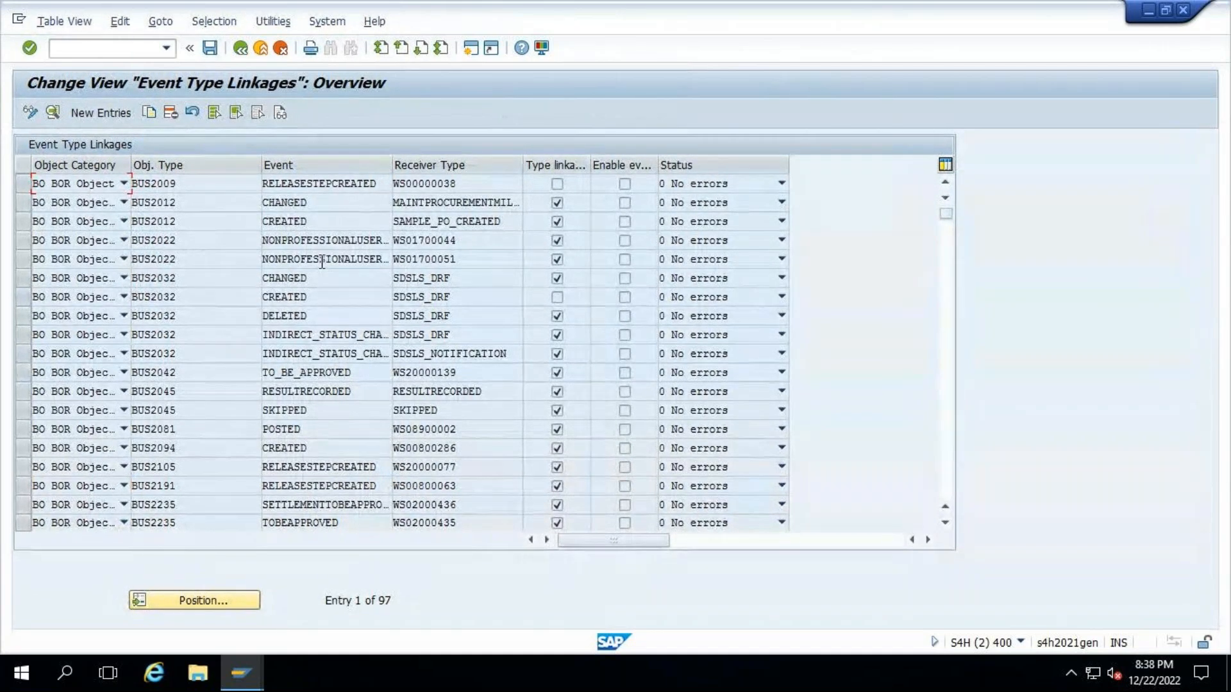
- Look through the event type linkages with their object types, events and receiver types, and return to the IMG
scroll(319, 263, "down", 1)
scroll(319, 263, "down", 8)
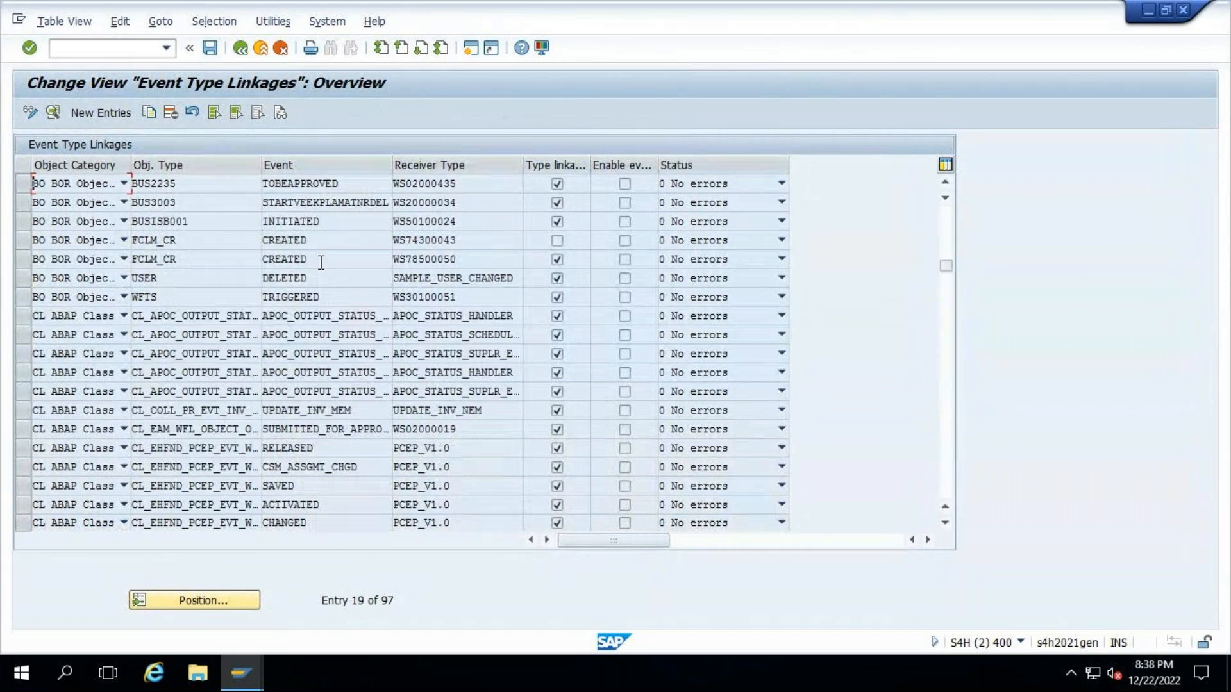
scroll(321, 263, "down", 3)
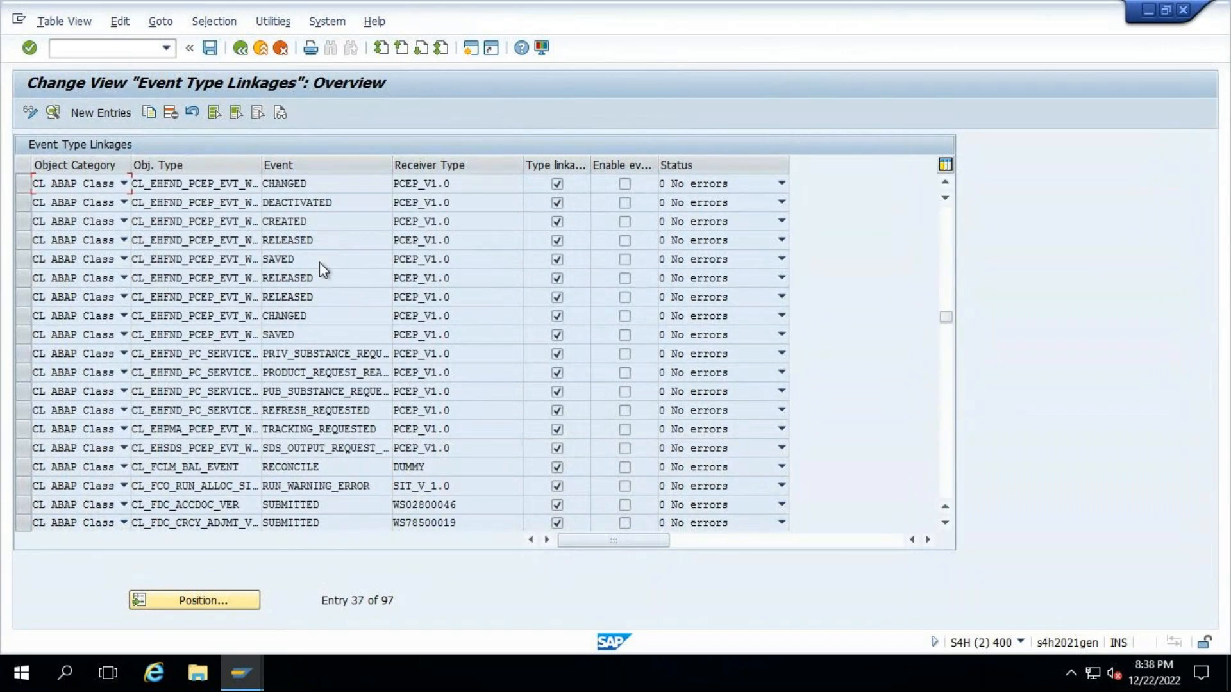
scroll(319, 263, "down", 5)
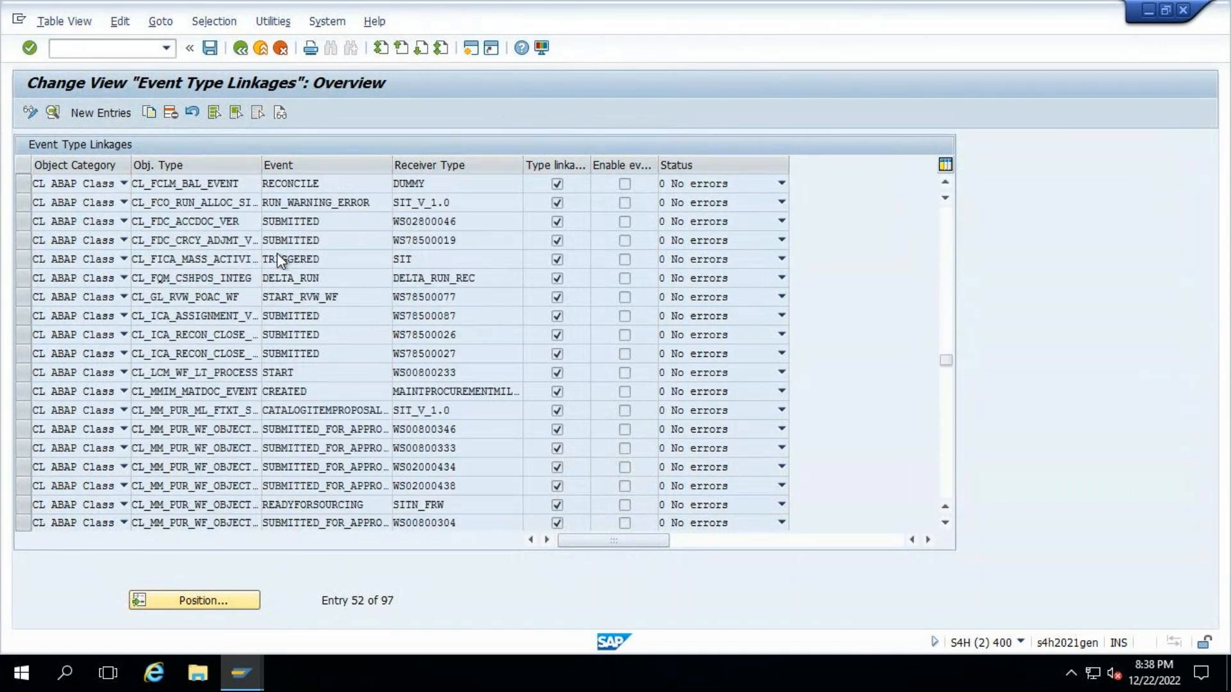
scroll(277, 259, "down", 10)
key("F3")
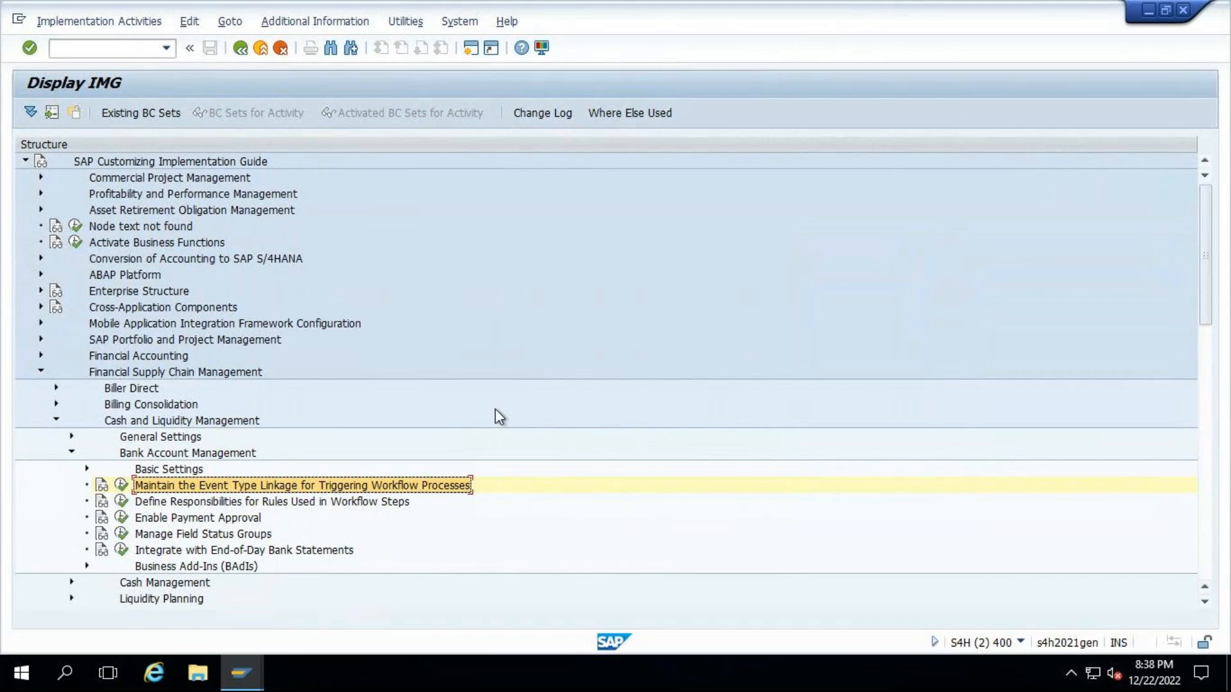
- Expand SAP Banking, SAP Business Partner for Financial Services, Settings for Financial Services, Tools and Release to reach the release activities
left_click(1202, 468)
left_click(1205, 485)
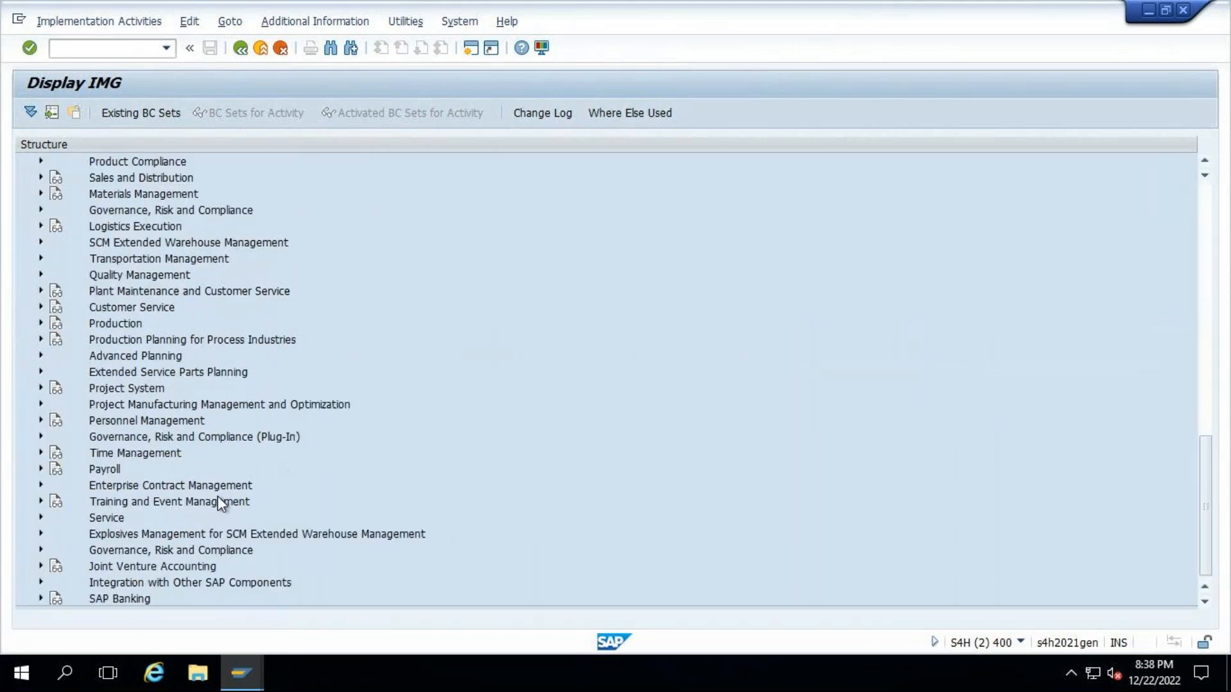
left_click(38, 598)
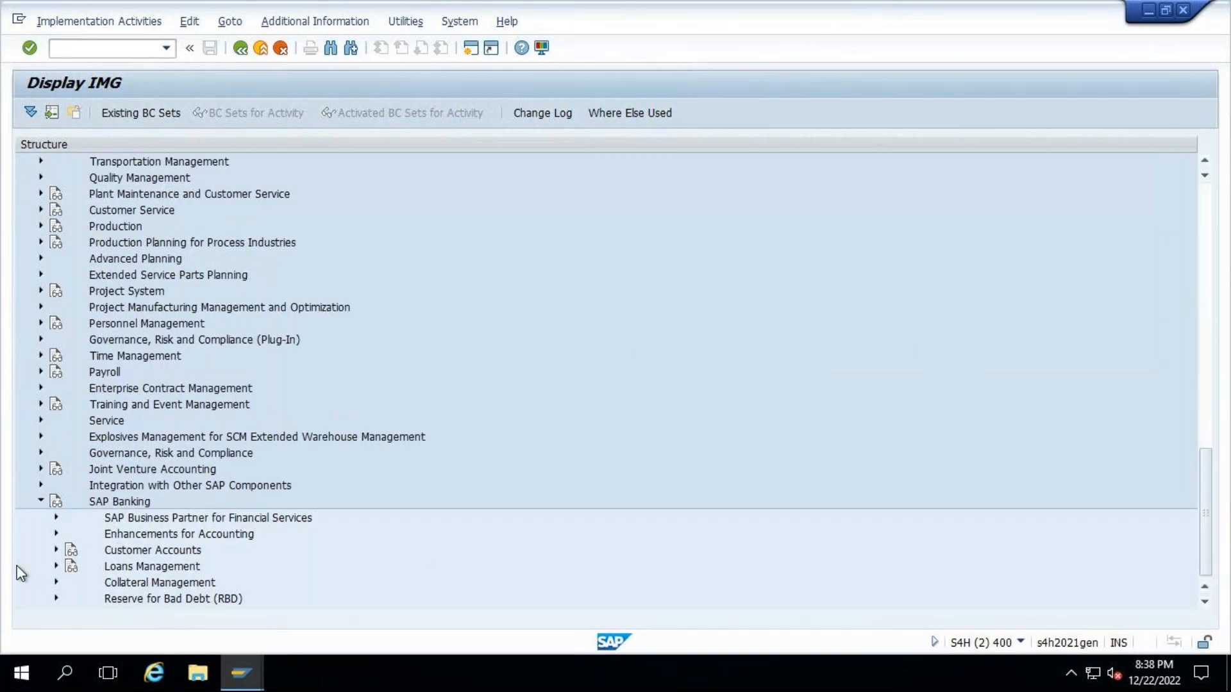
scroll(17, 564, "down", 1)
left_click(55, 501)
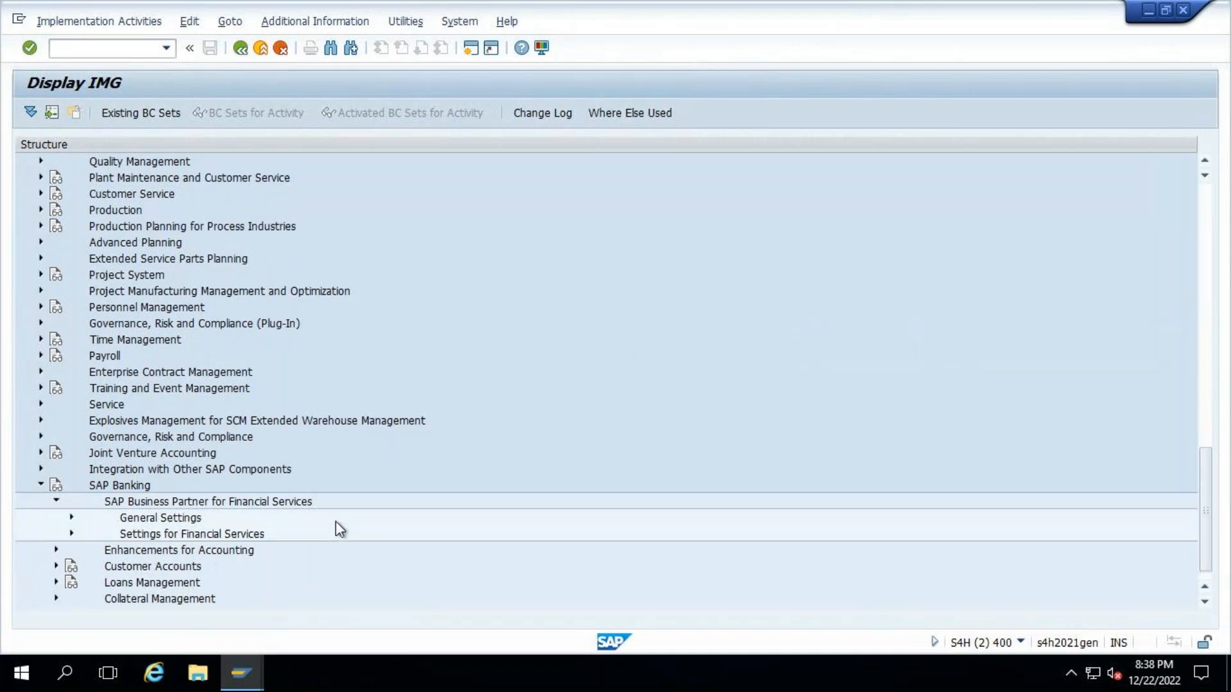
left_click(72, 534)
scroll(321, 552, "down", 4)
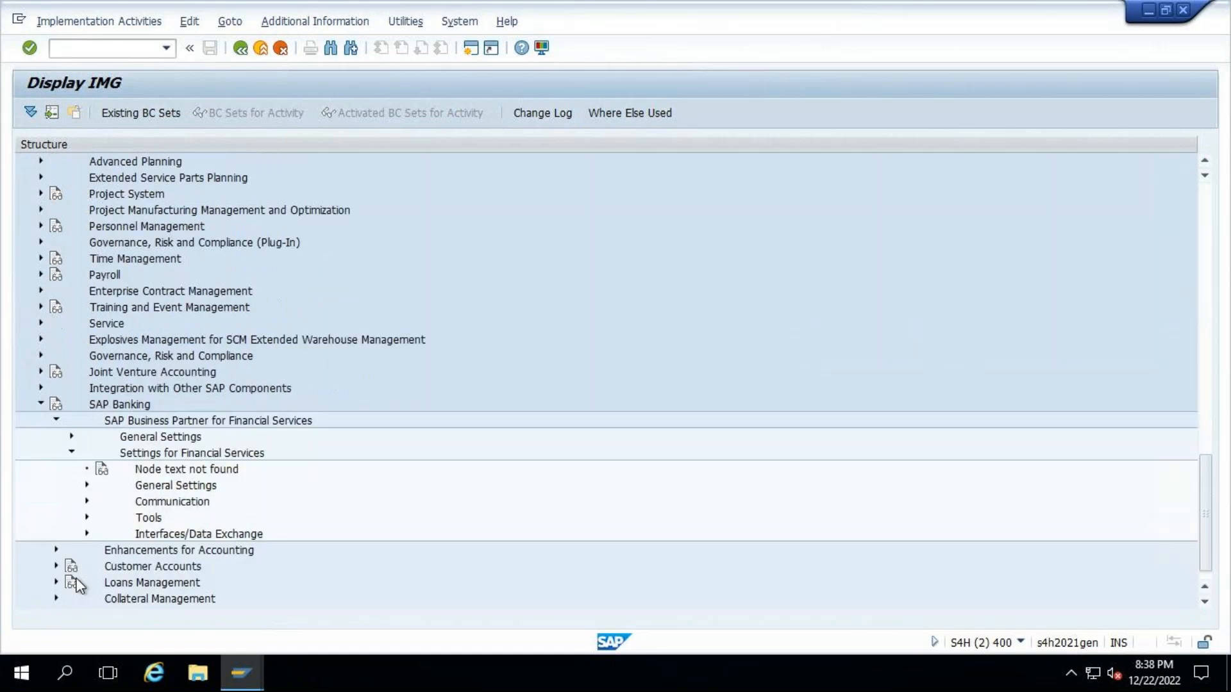
left_click(88, 518)
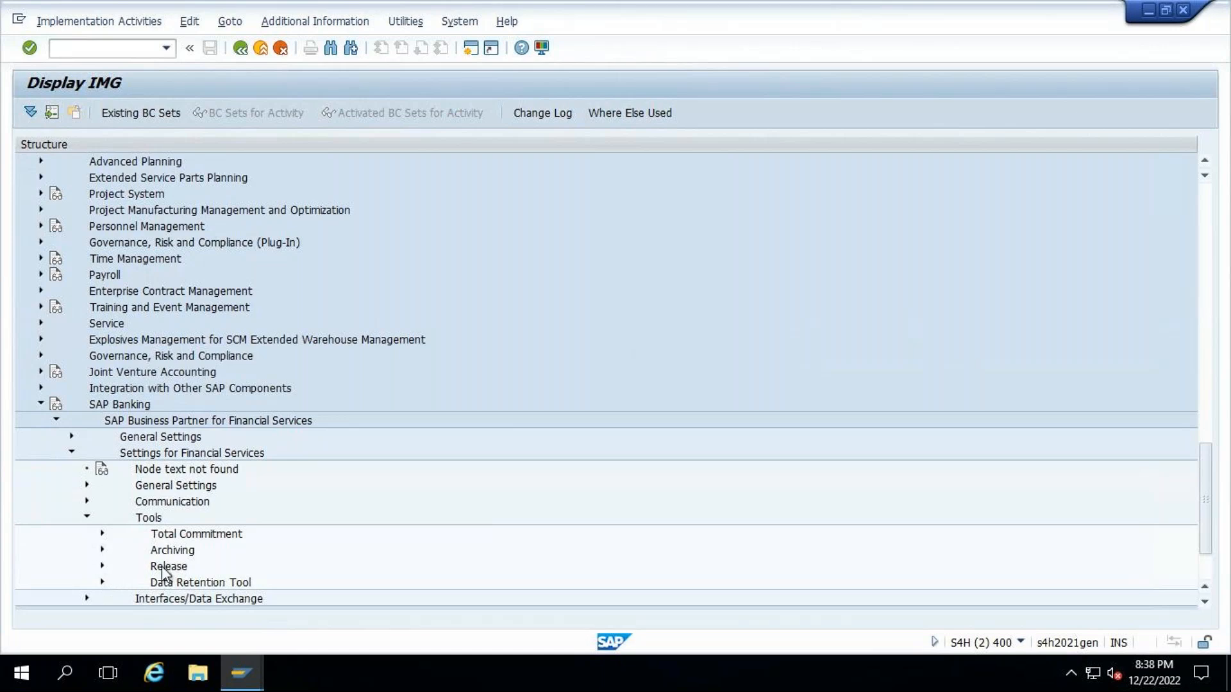
scroll(282, 537, "down", 4)
left_click(102, 502)
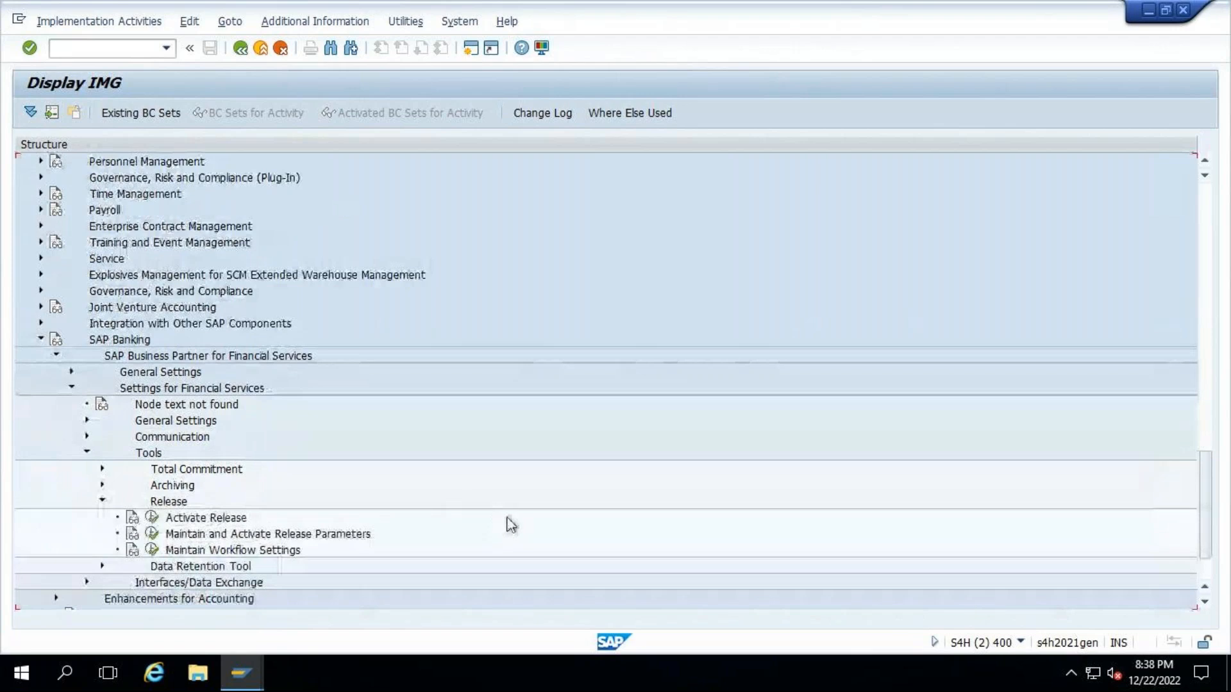
- Open the Activate Release activity and switch the Business Partner: Release Procedure view to display mode and back to change mode
scroll(506, 521, "down", 4)
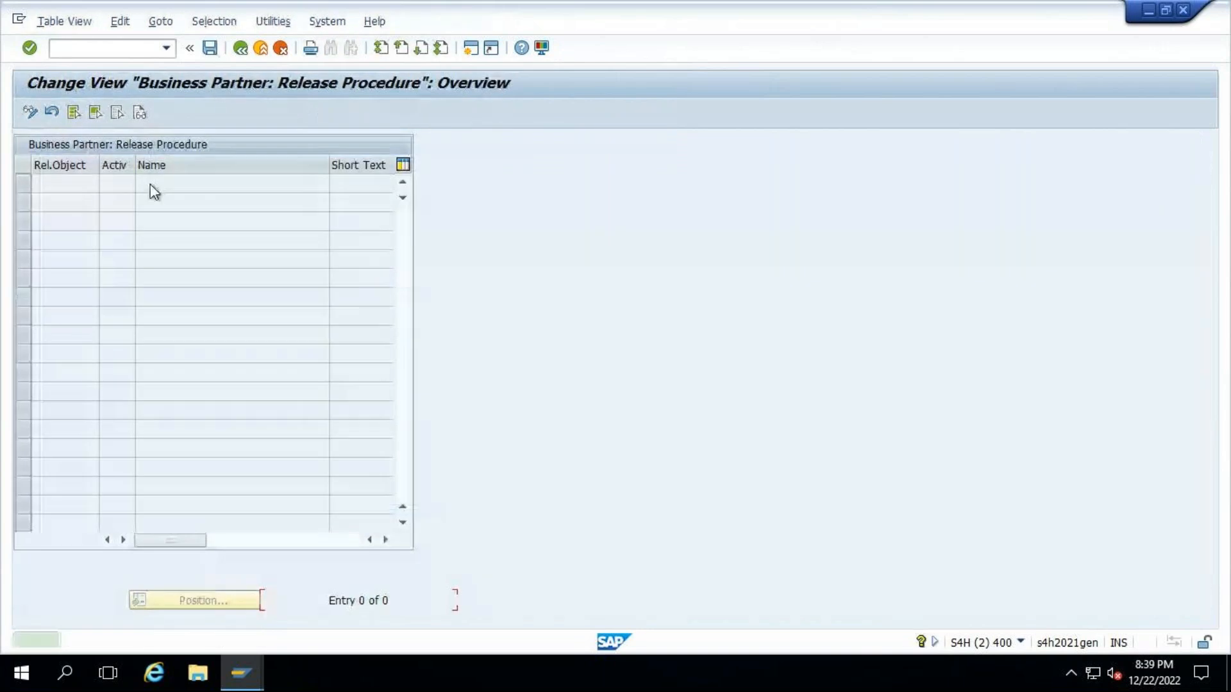
left_click(31, 112)
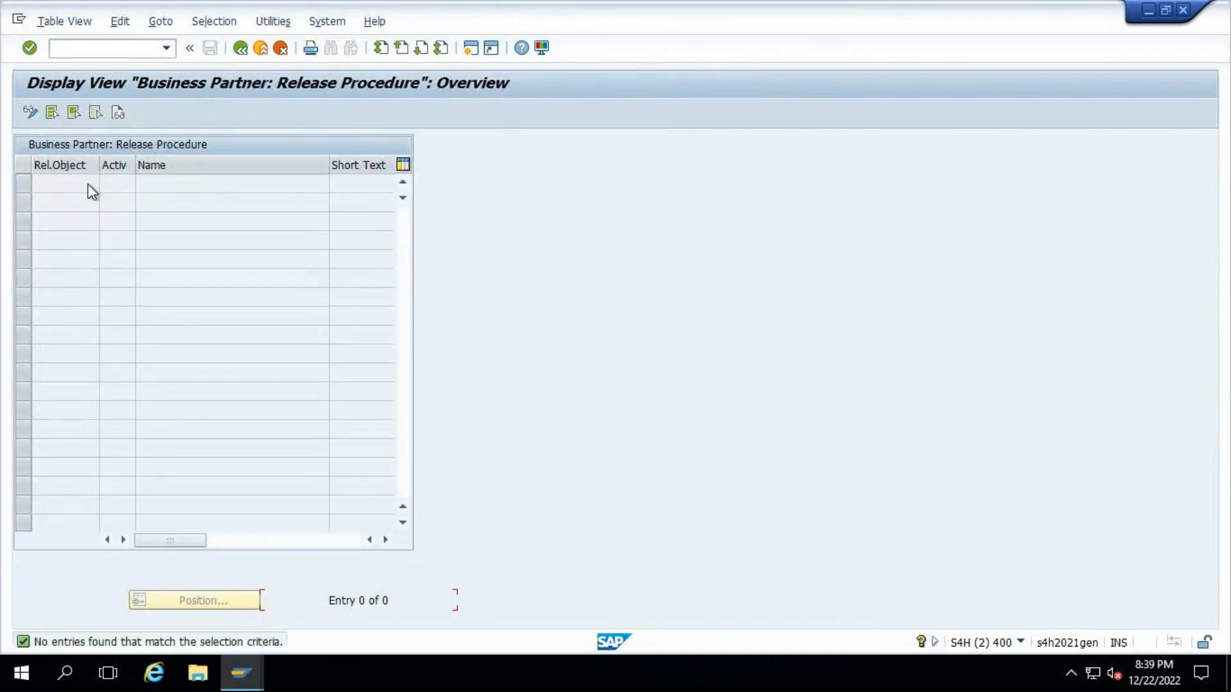
left_click(32, 113)
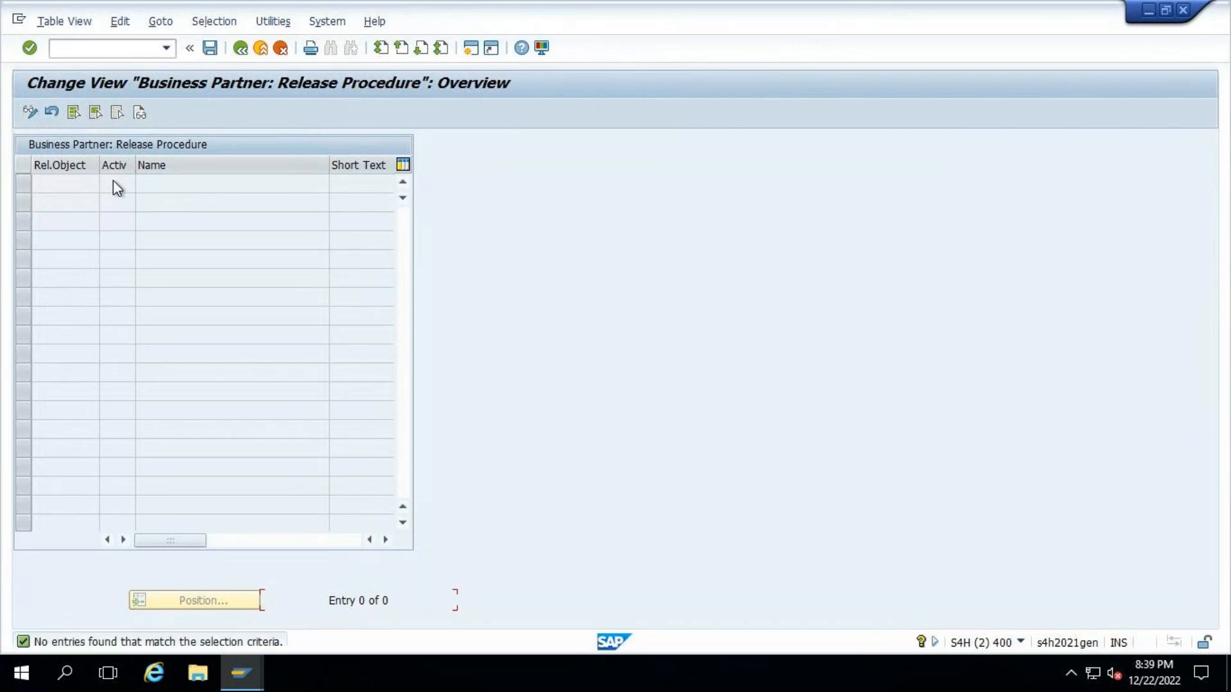
- Return to the IMG, reopen Activate Release to check the business partner release procedure entries, and go back
left_click(241, 56)
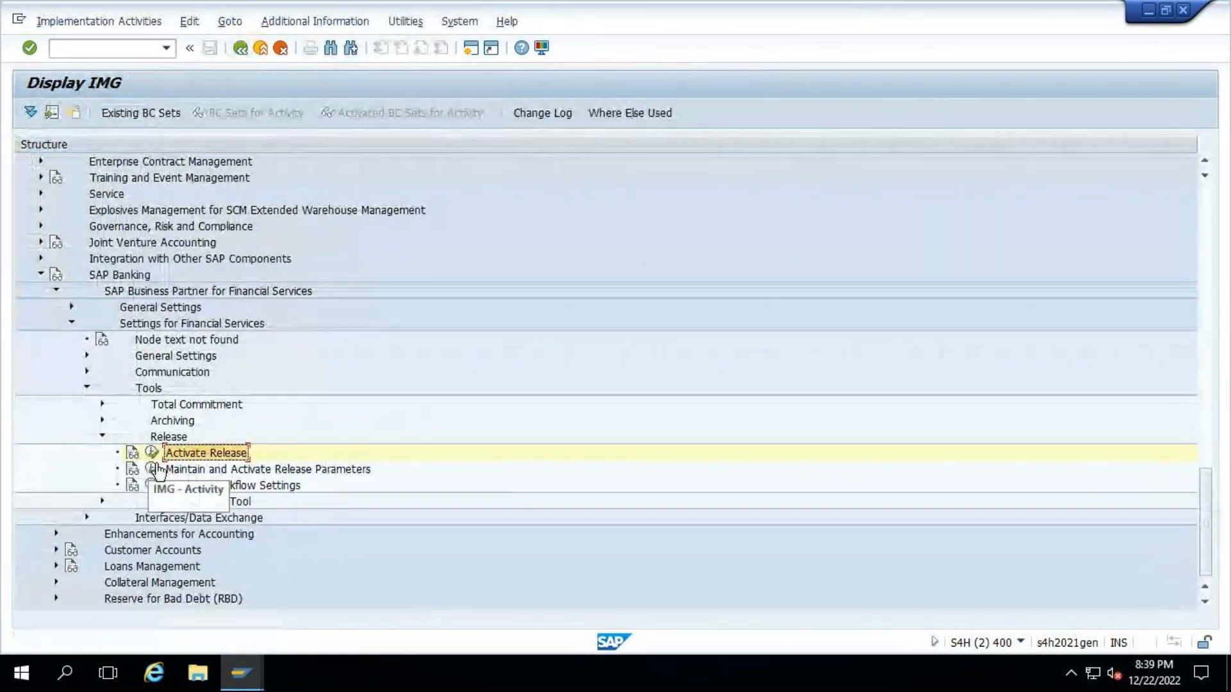
left_click(150, 453)
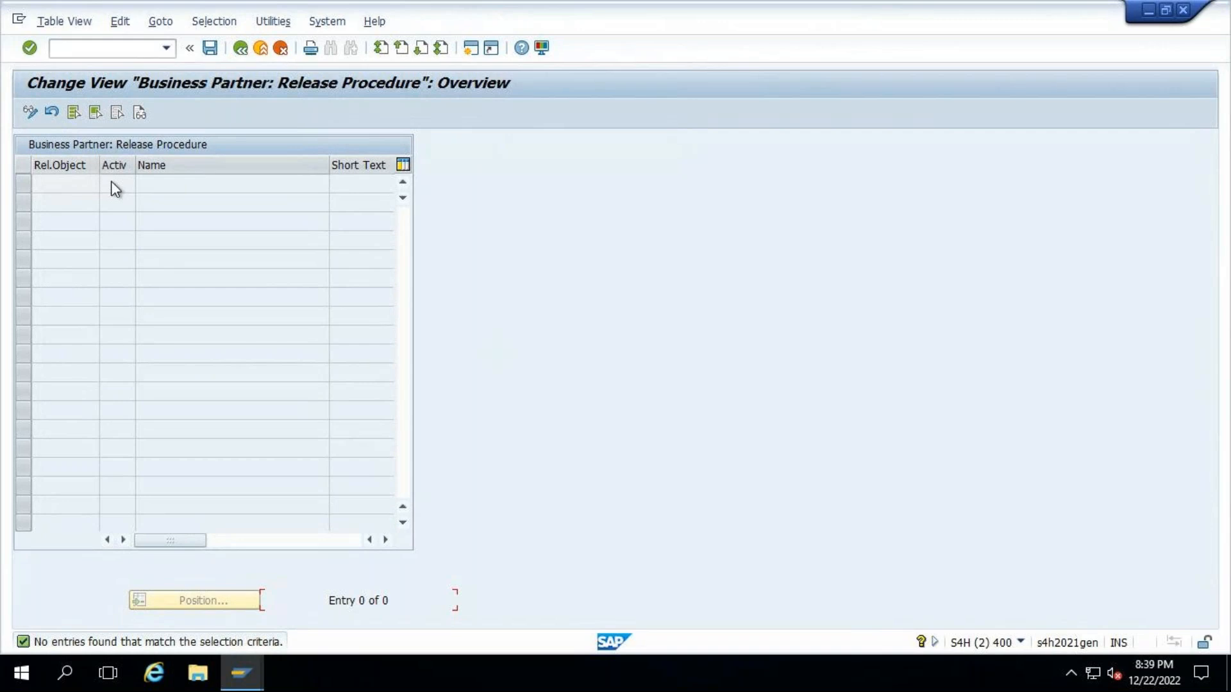
left_click(239, 51)
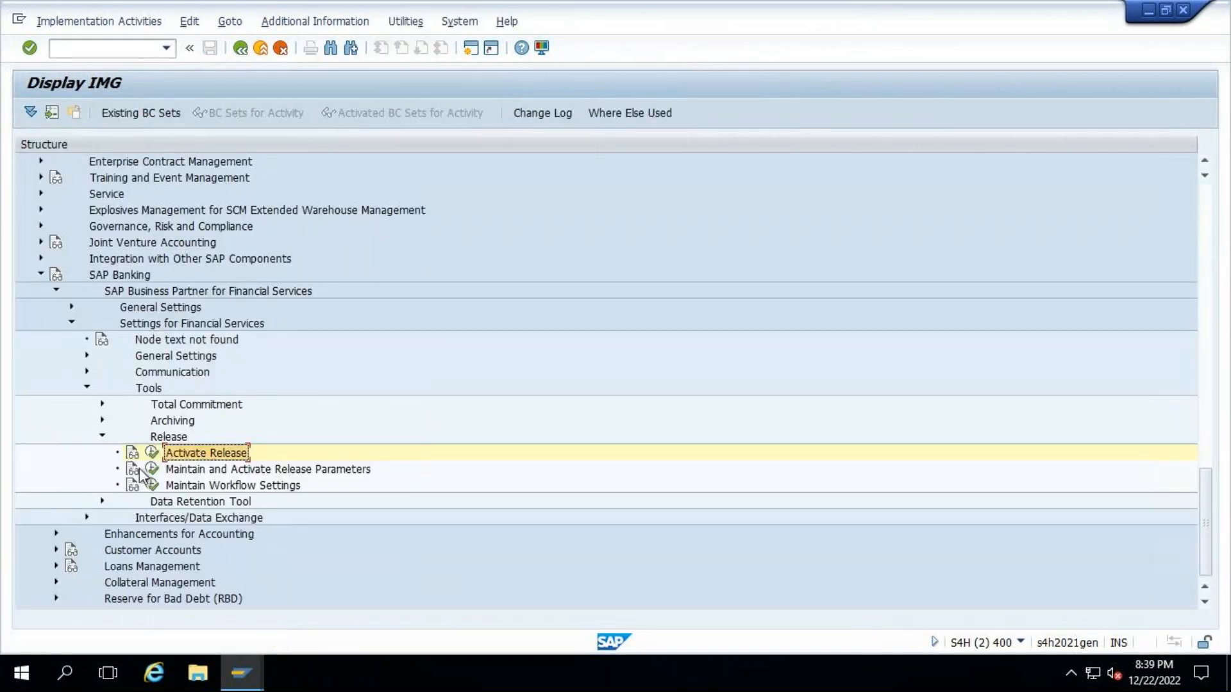
- Open Maintain and Activate Release Parameters and start a new entry for role TR0151 Counterparty
left_click(151, 470)
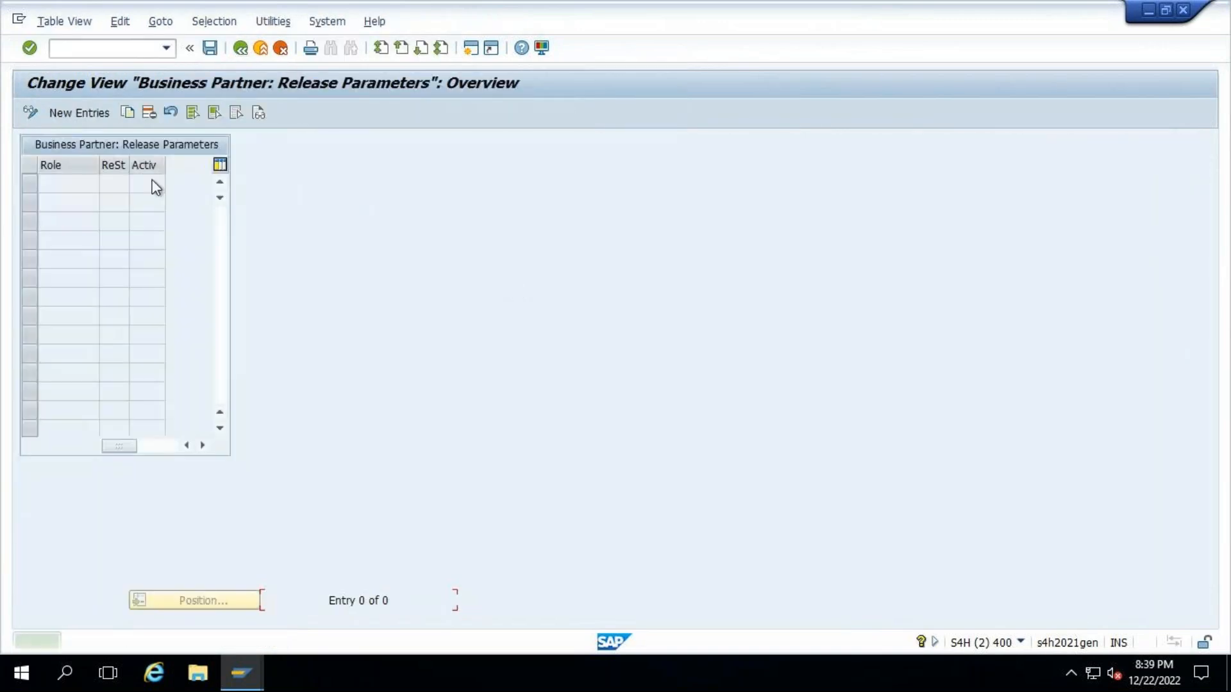
left_click(56, 113)
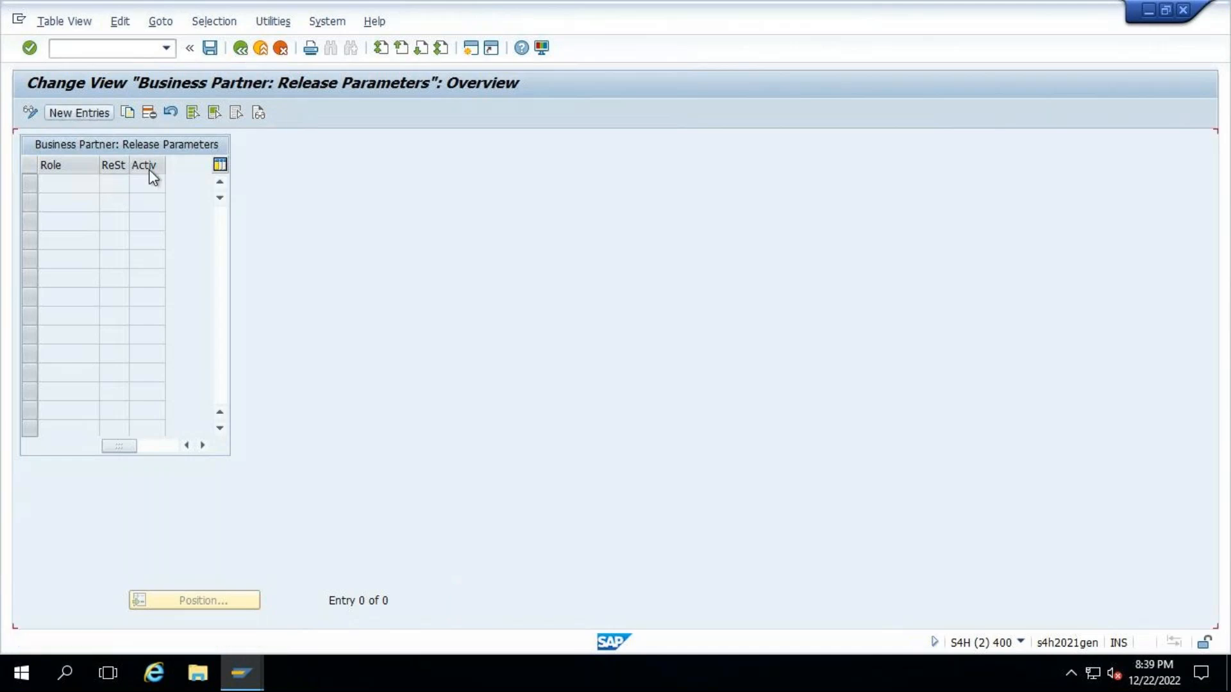
left_click(106, 184)
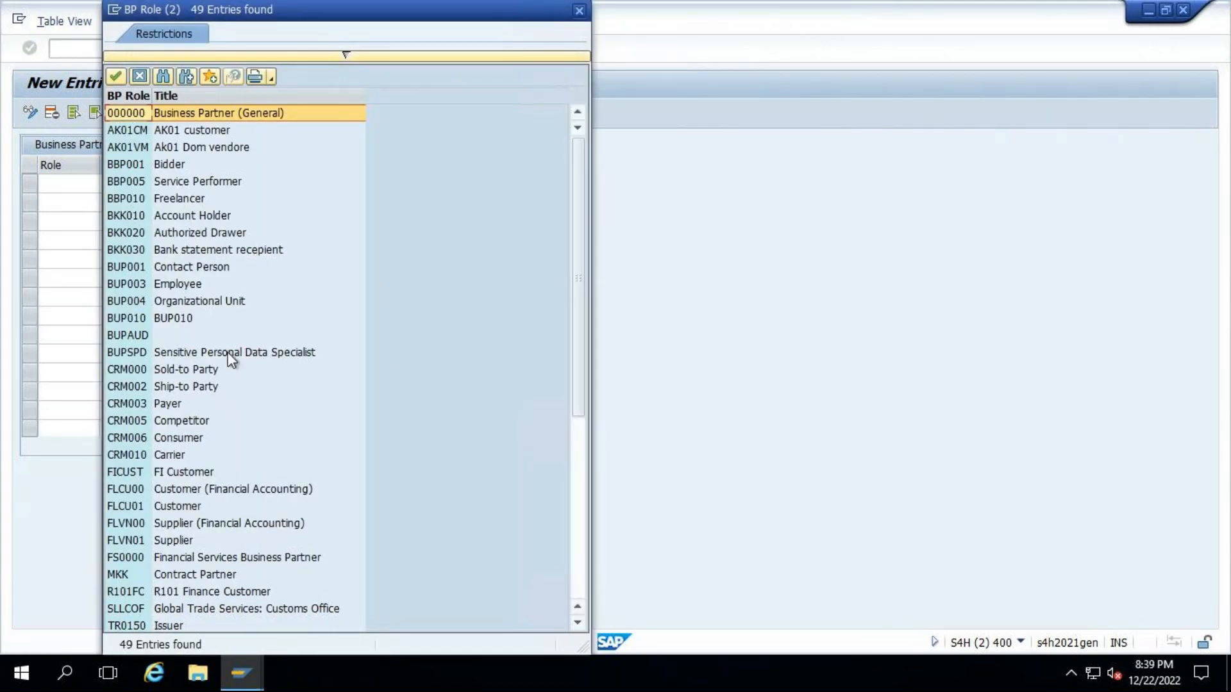
scroll(221, 378, "down", 2)
scroll(222, 380, "down", 5)
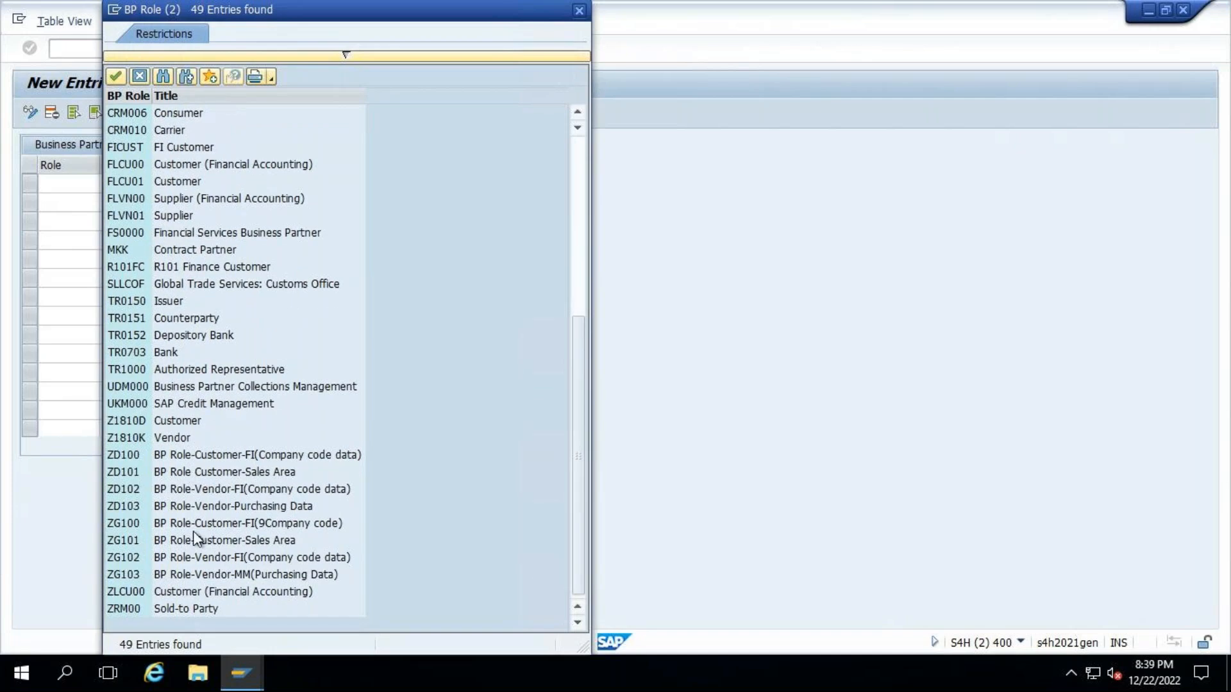
left_click(150, 324)
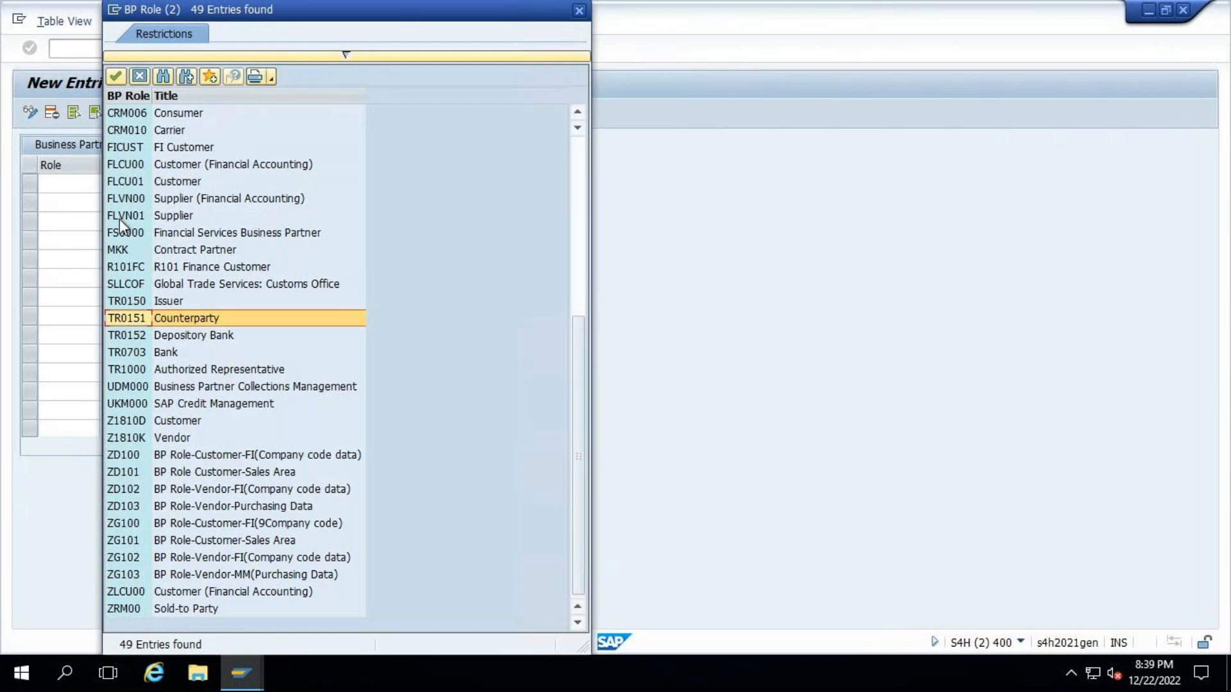
double_click(125, 318)
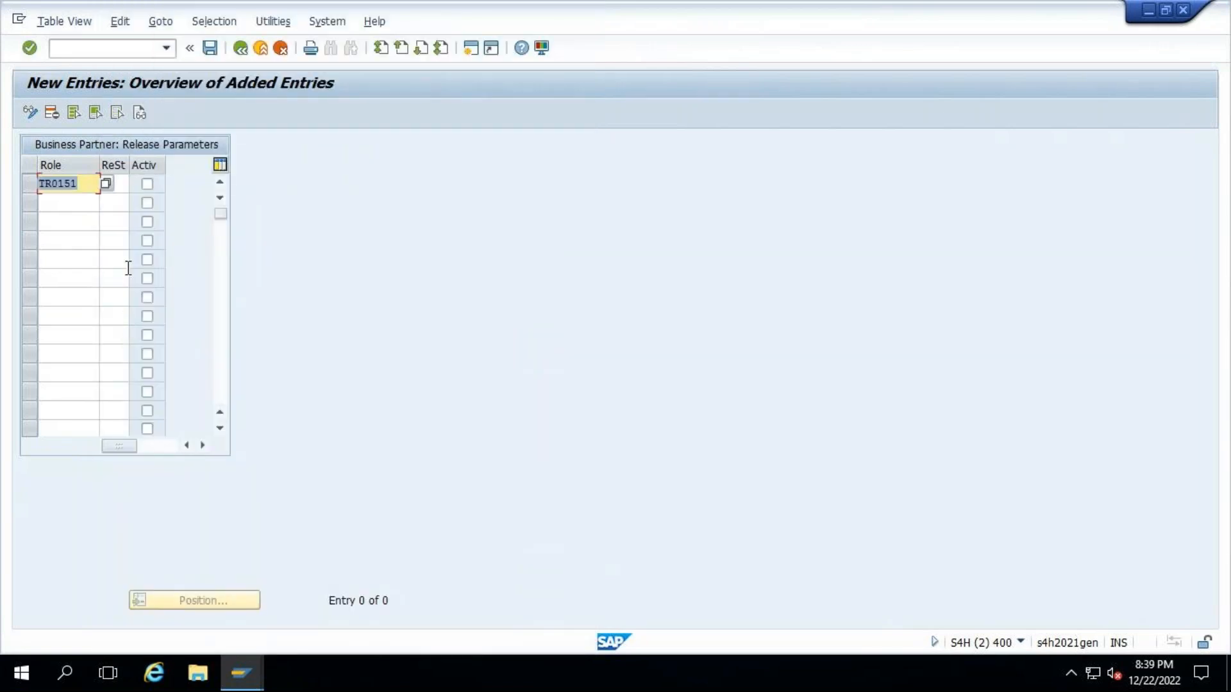
- Try release status 30 and, in its place, status 10 for the TR0151 entry with the entry marked active
left_click(141, 184)
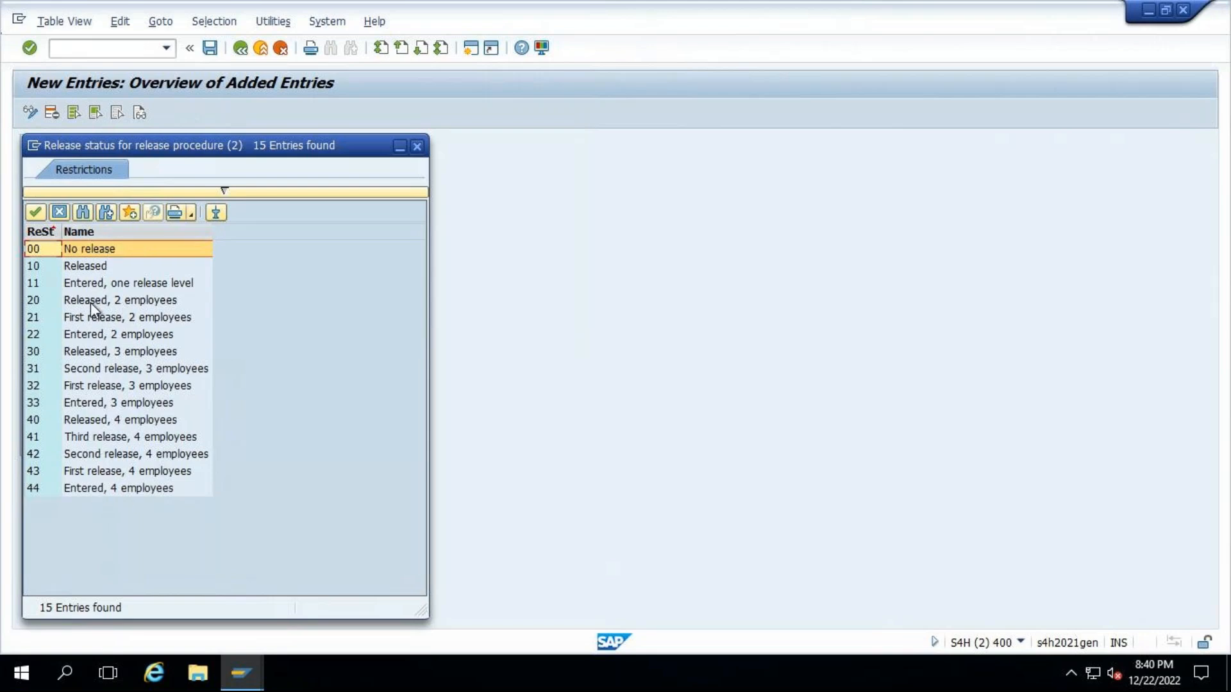
double_click(83, 353)
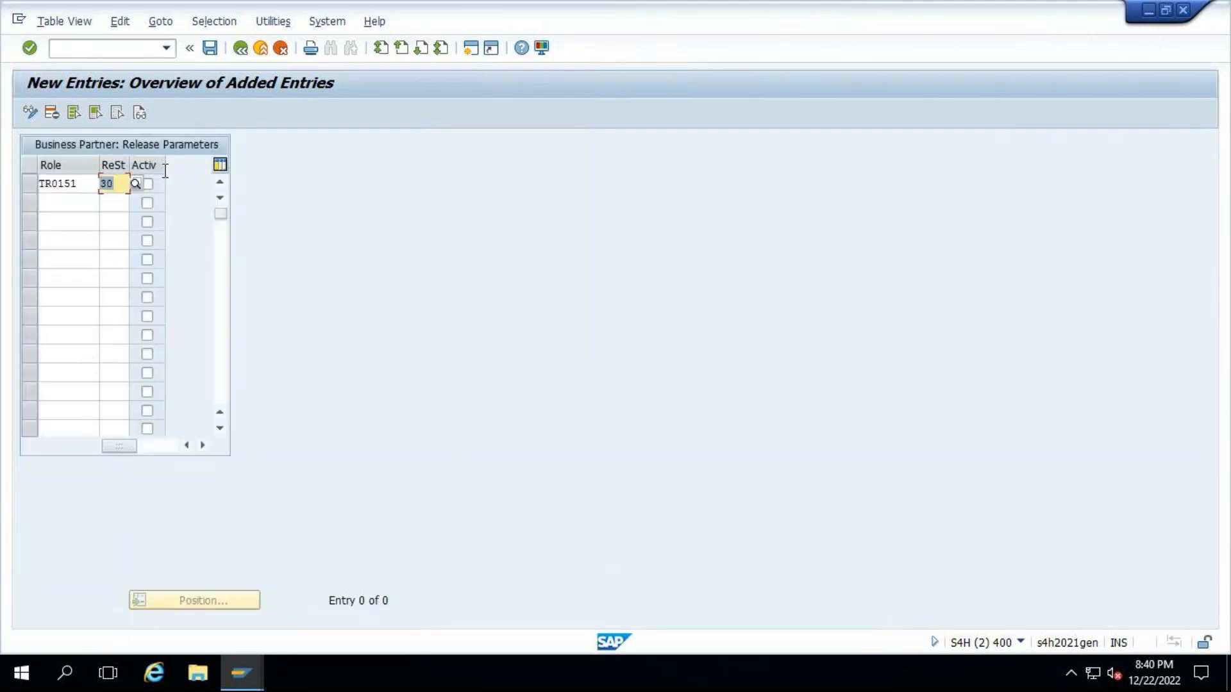
left_click(147, 185)
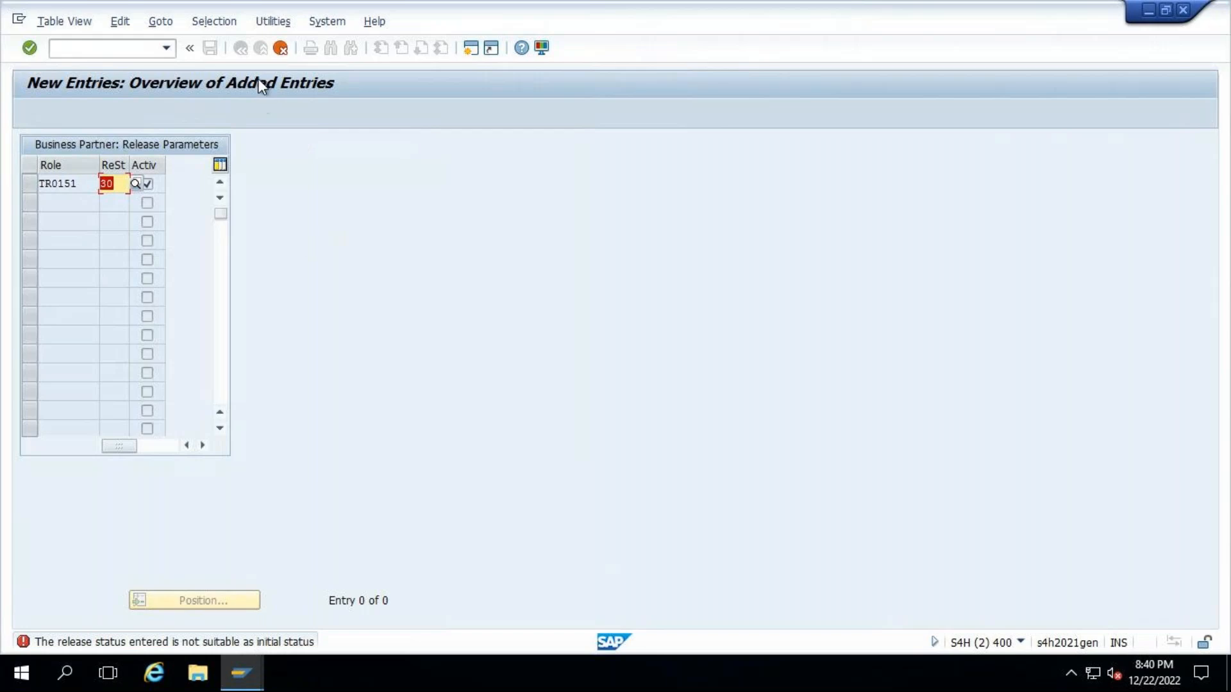
key("Return")
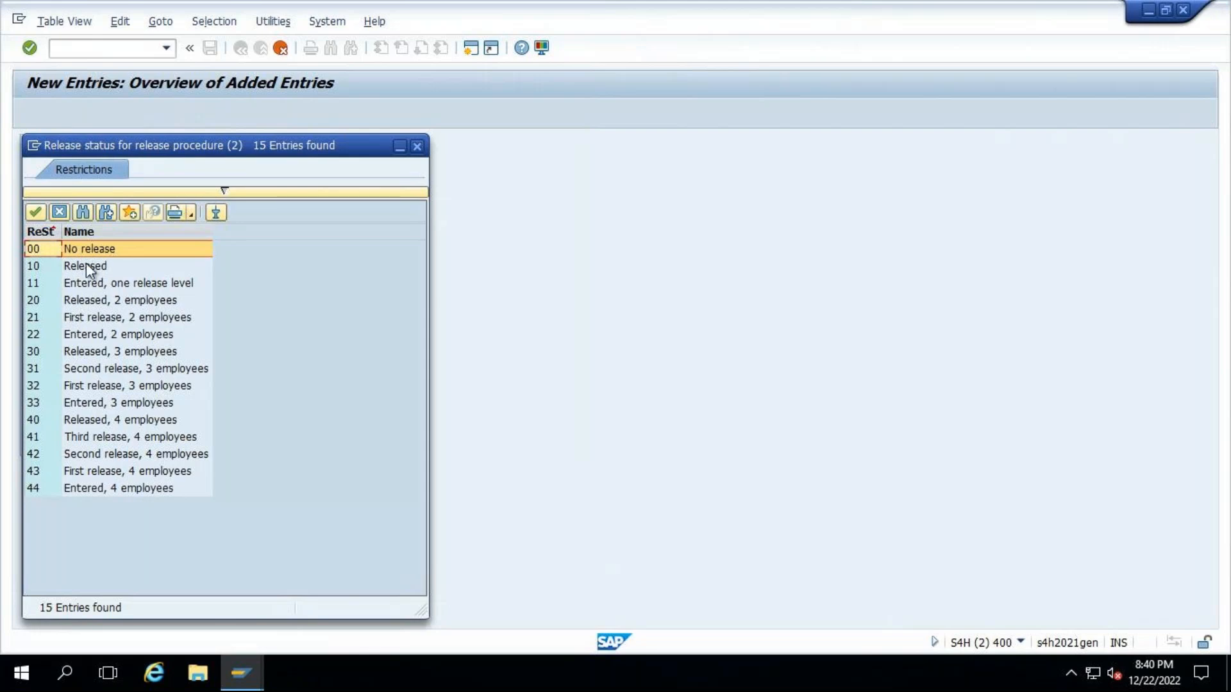
double_click(82, 265)
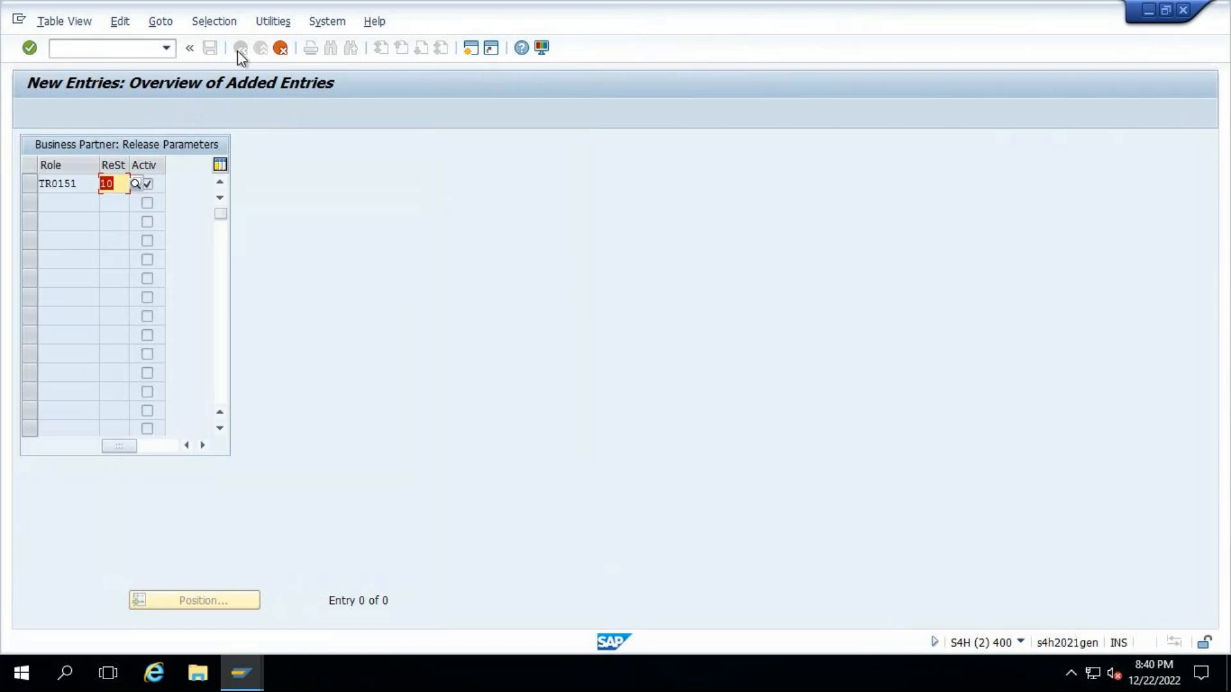
- Discard the new TR0151 release parameter entry and go back to the Release Parameters overview
left_click(281, 49)
left_click(262, 328)
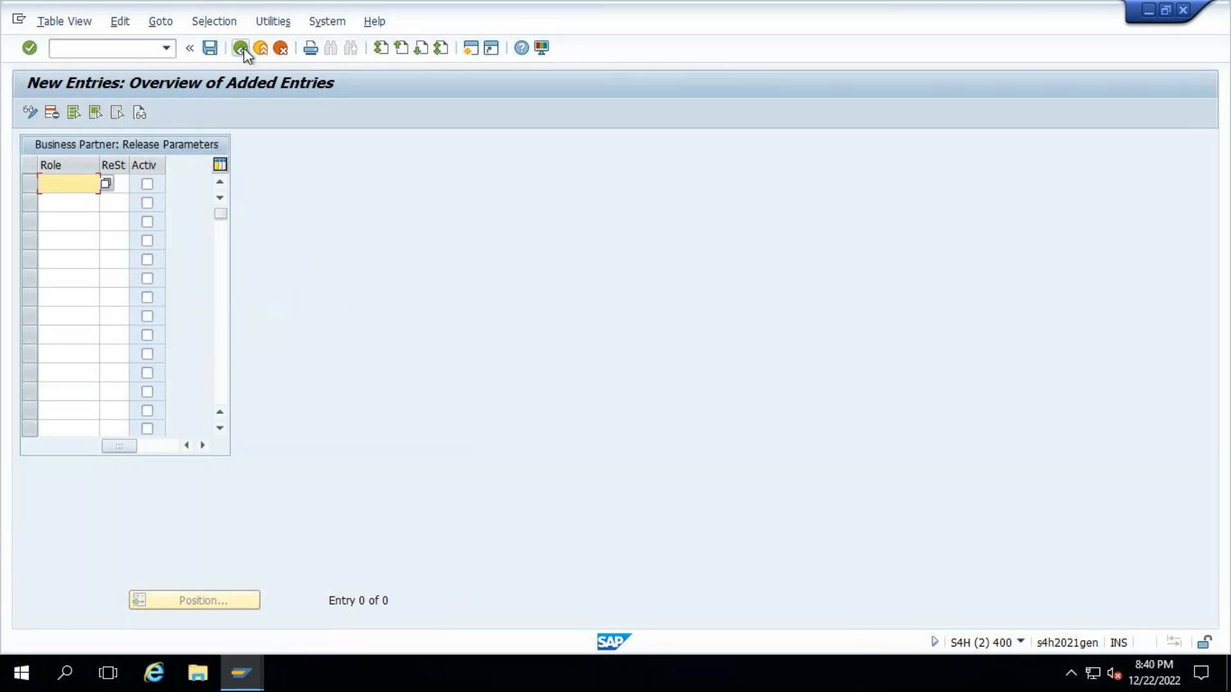
left_click(242, 47)
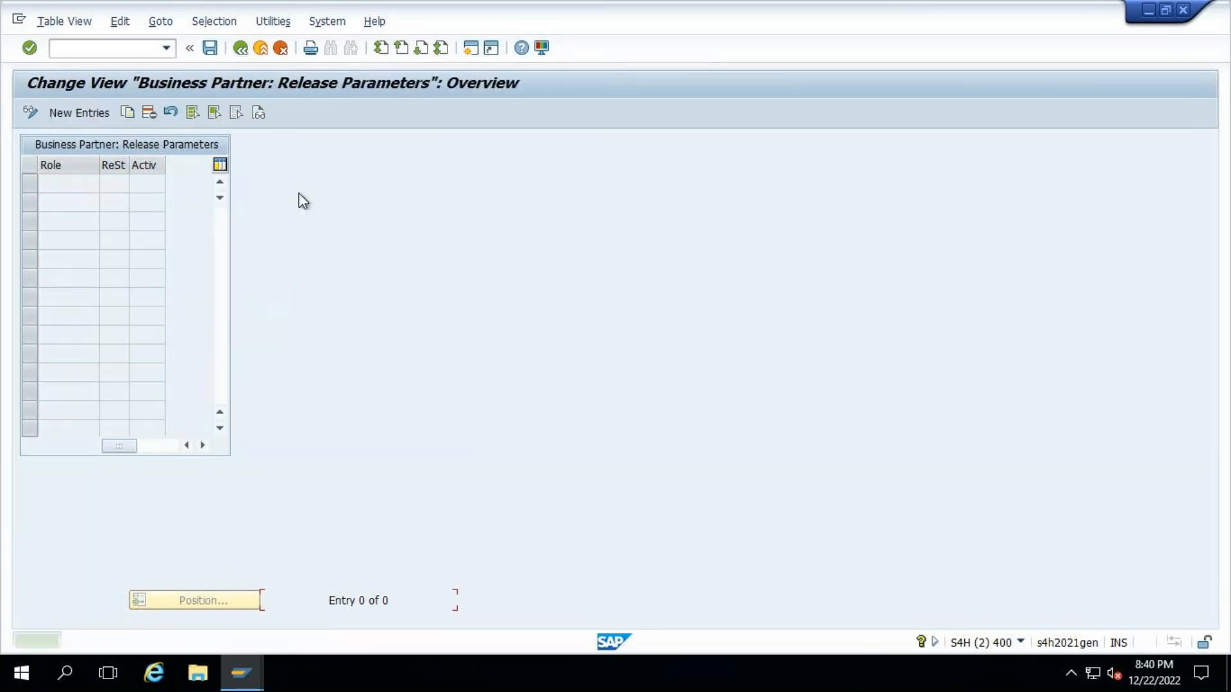
- Return to the IMG, open Maintain Workflow Settings to review its list of activities, and close the list
left_click(241, 48)
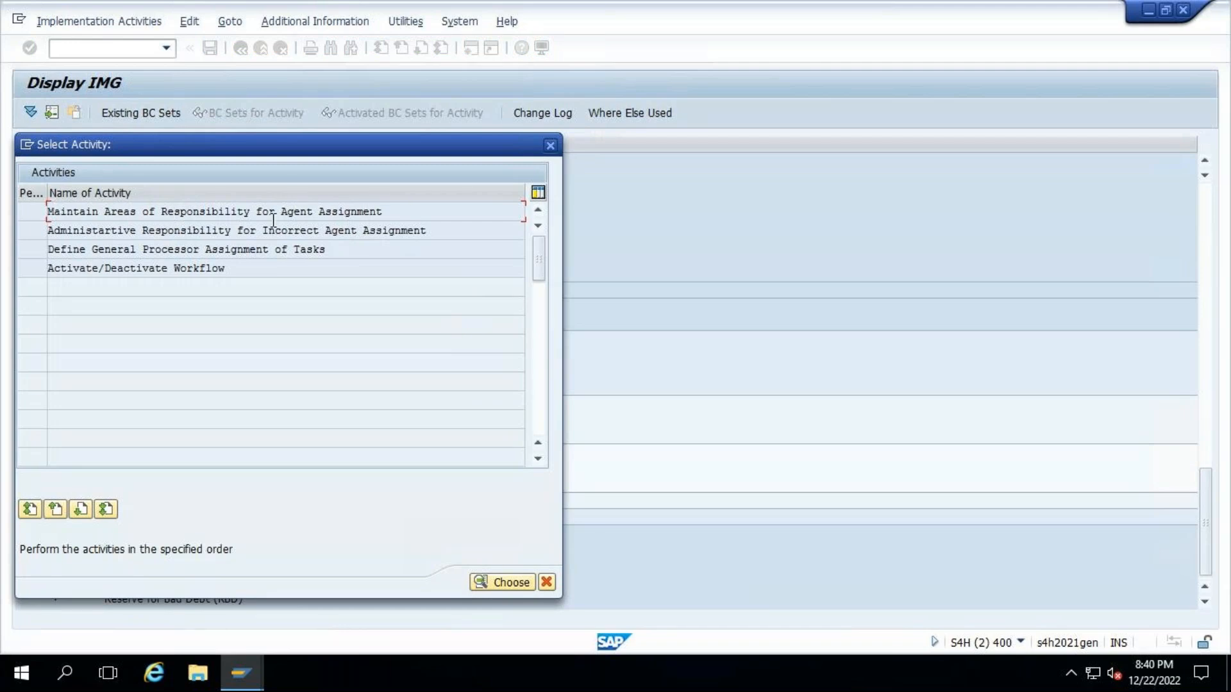
left_click(551, 146)
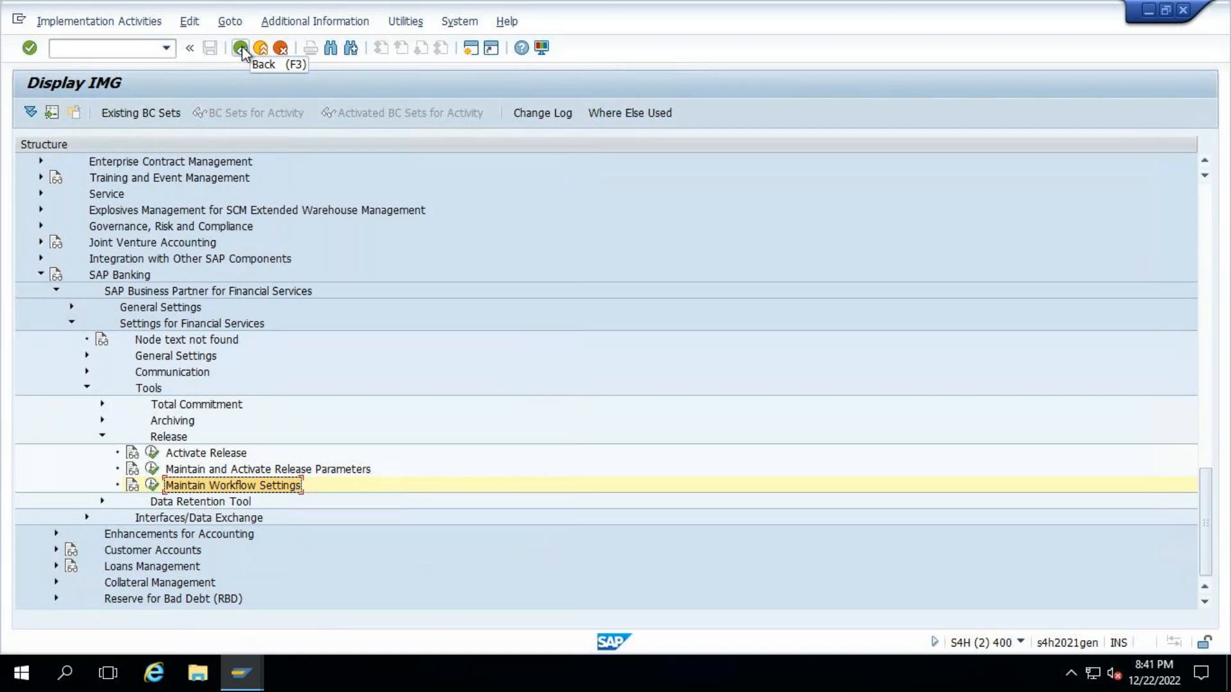
- Minimize the remote session and open a new blank workbook in Excel 2016 on the local desktop
mouse_move(816, 13)
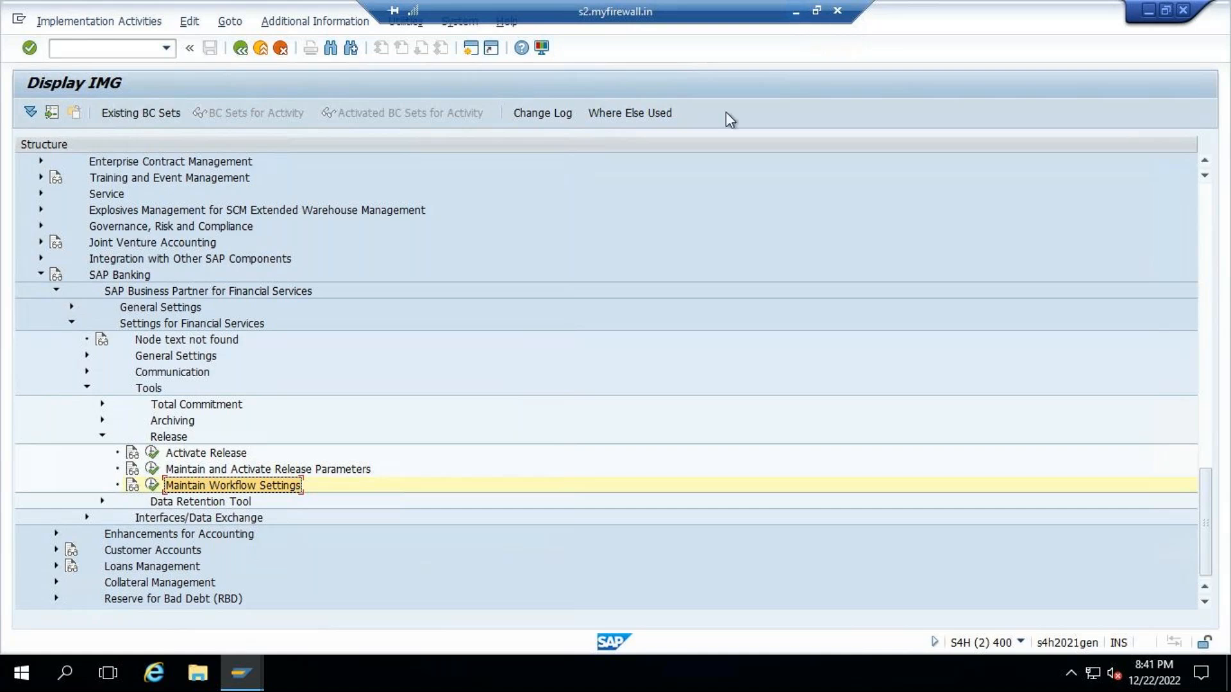
left_click(796, 11)
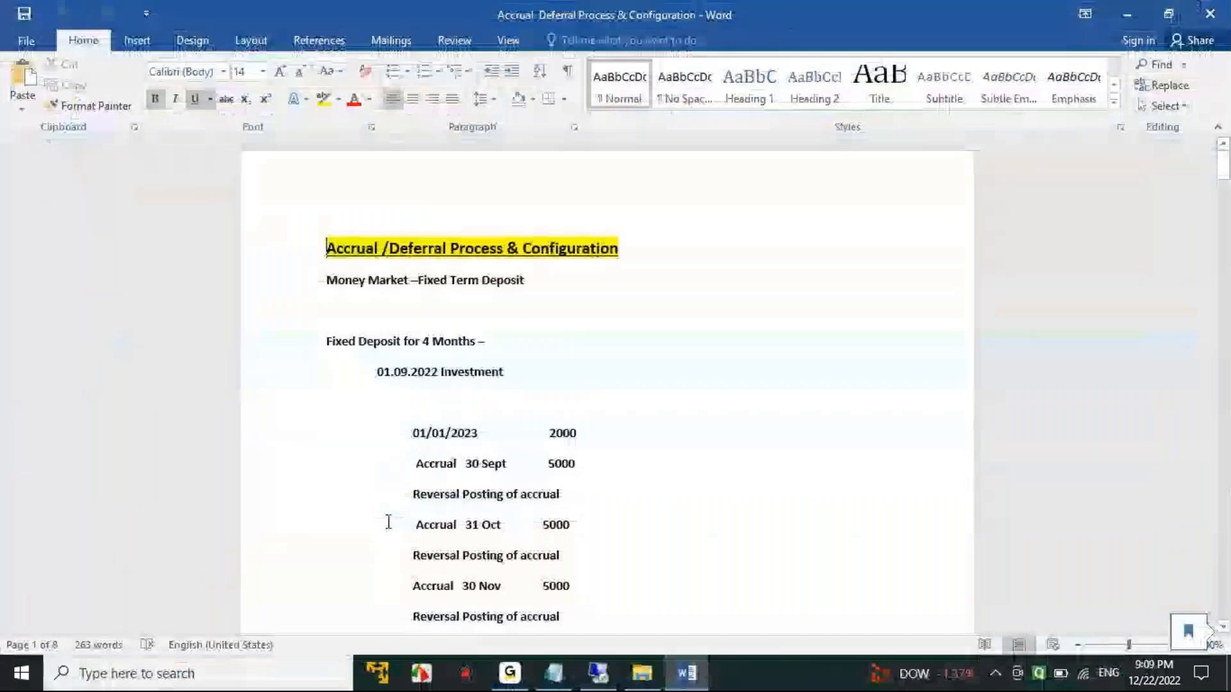
left_click(169, 672)
type("exce")
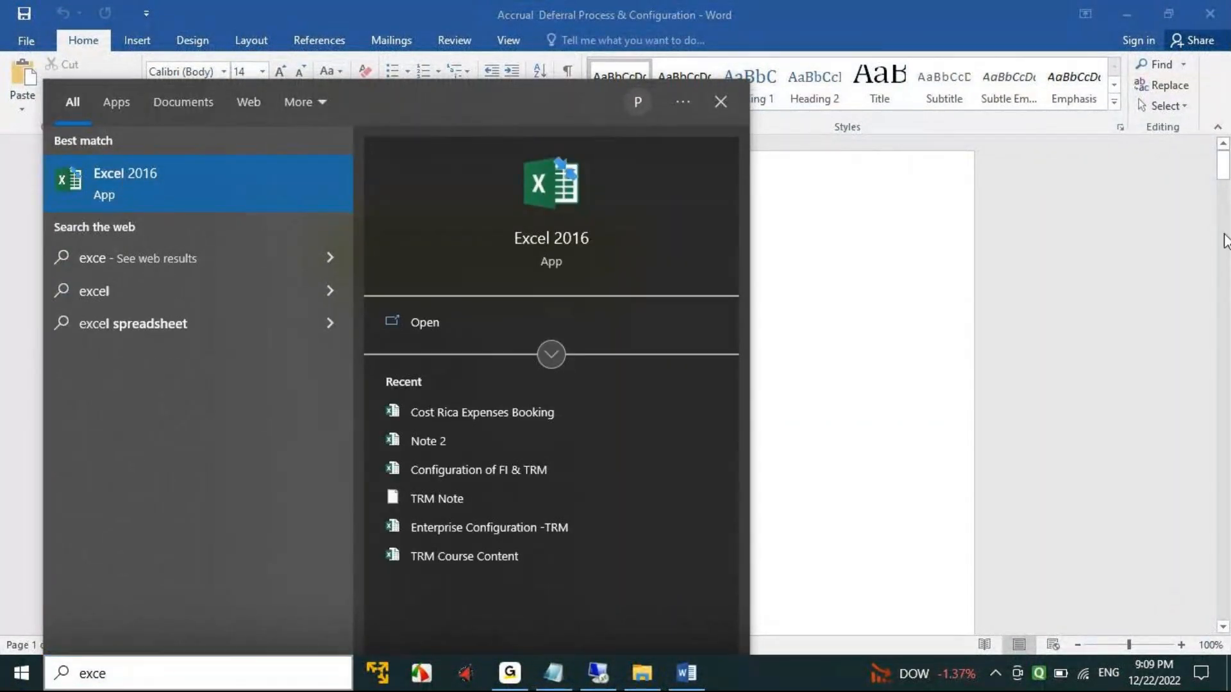
left_click(126, 177)
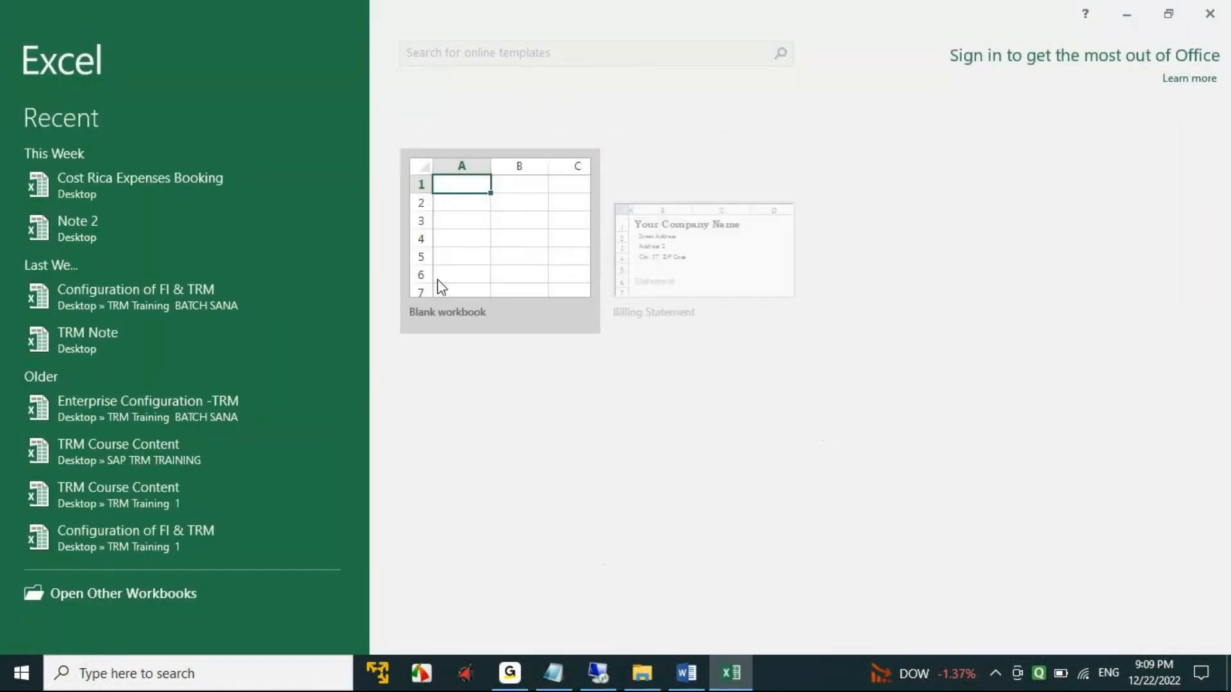
left_click(461, 258)
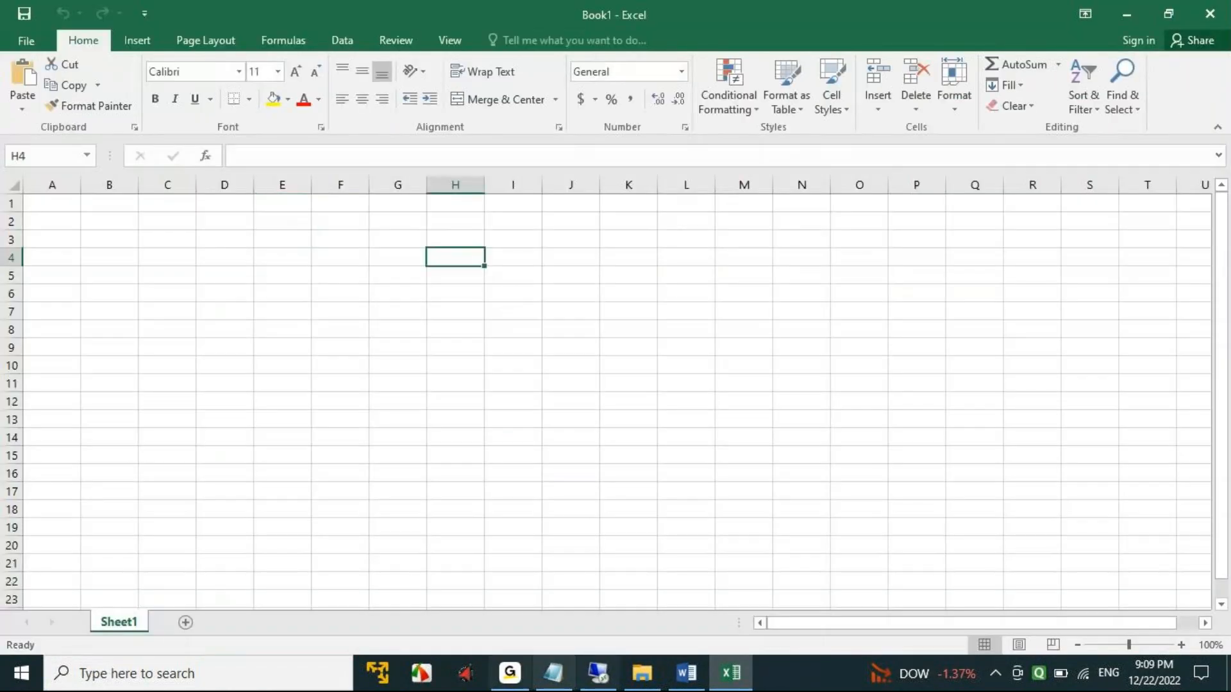
- Switch back to the CITI_IN business partner in SAP, activate Payment Request for the INCM and OUTG payment details, and save
left_click(598, 673)
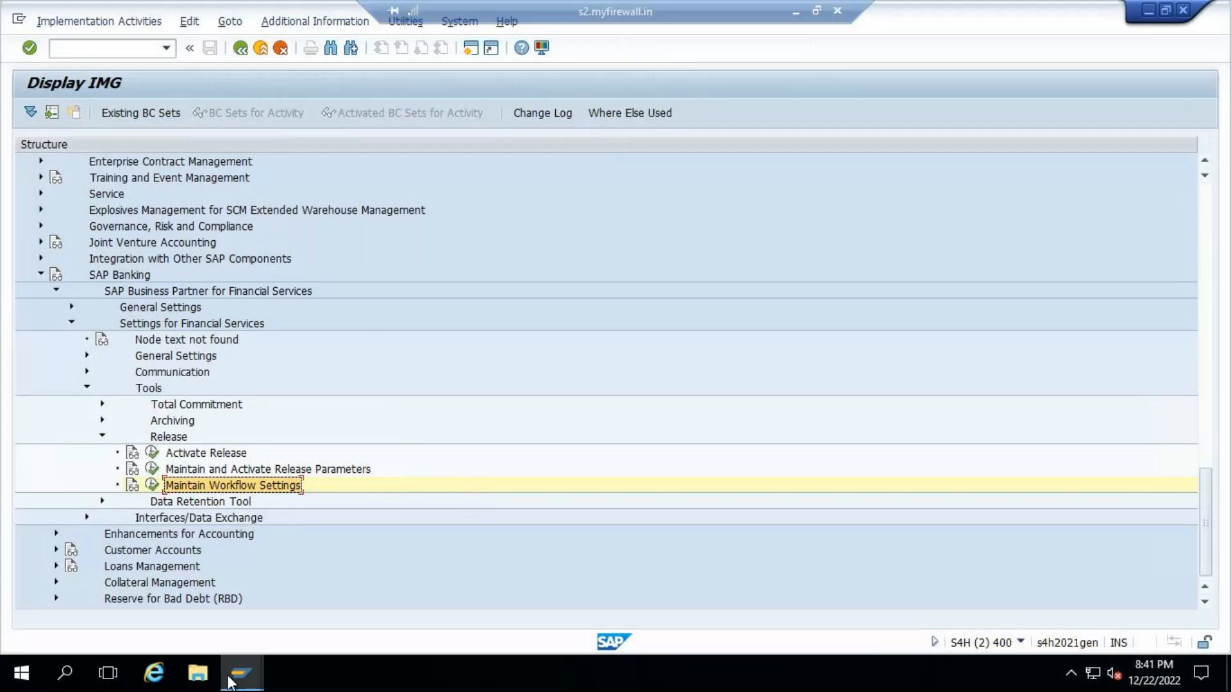
mouse_move(227, 664)
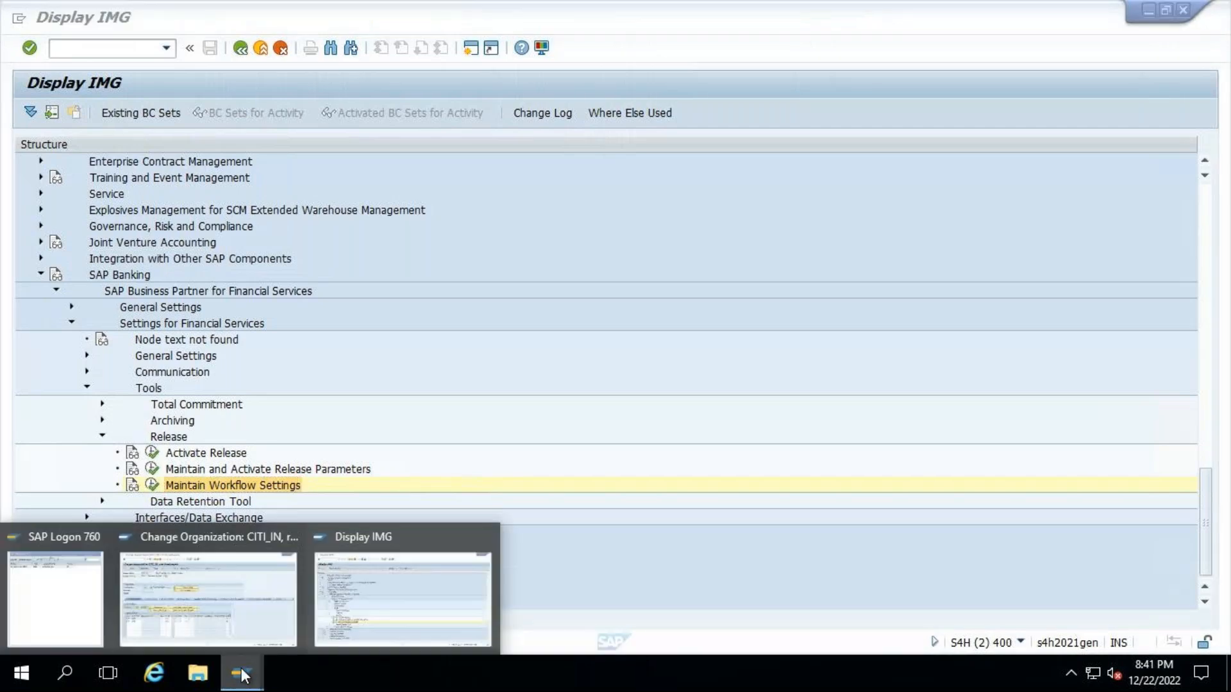
left_click(228, 613)
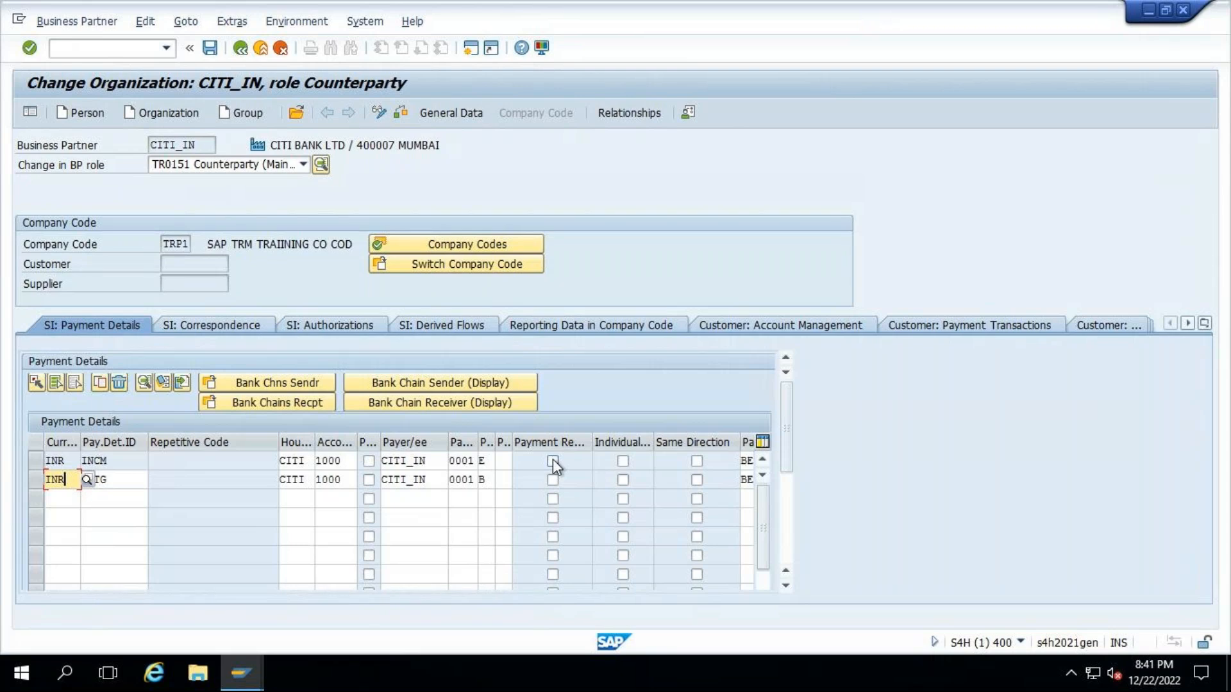
left_click(553, 461)
left_click(553, 479)
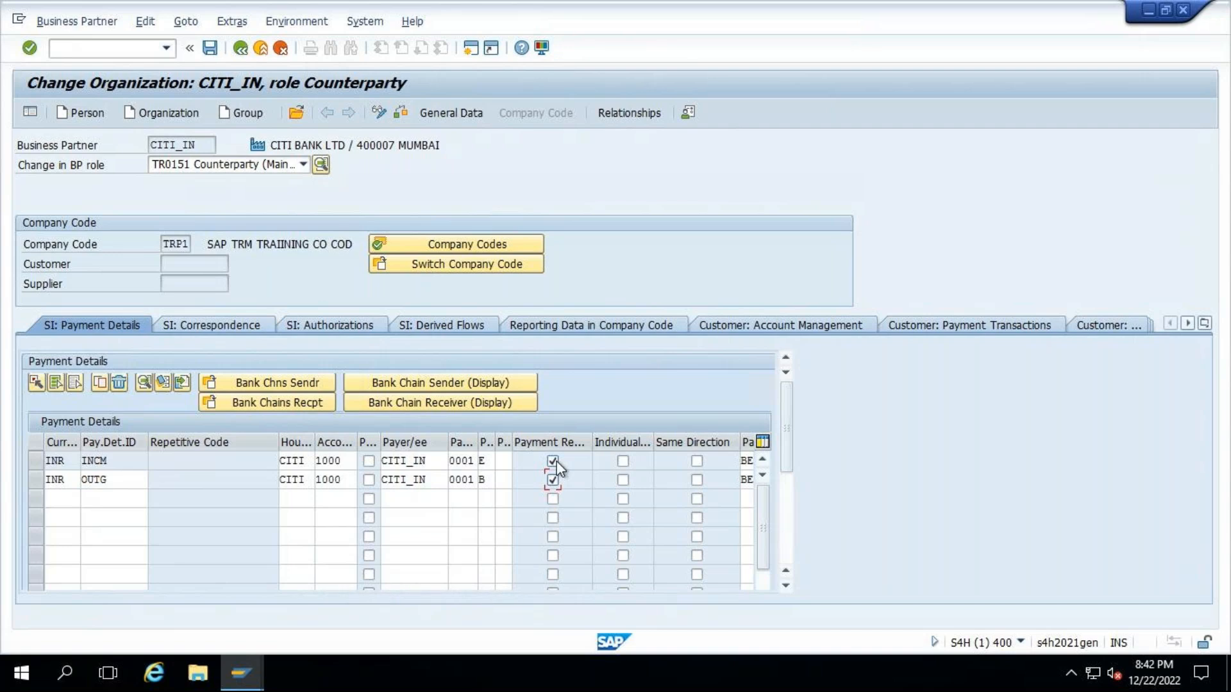
left_click(552, 480)
left_click(209, 48)
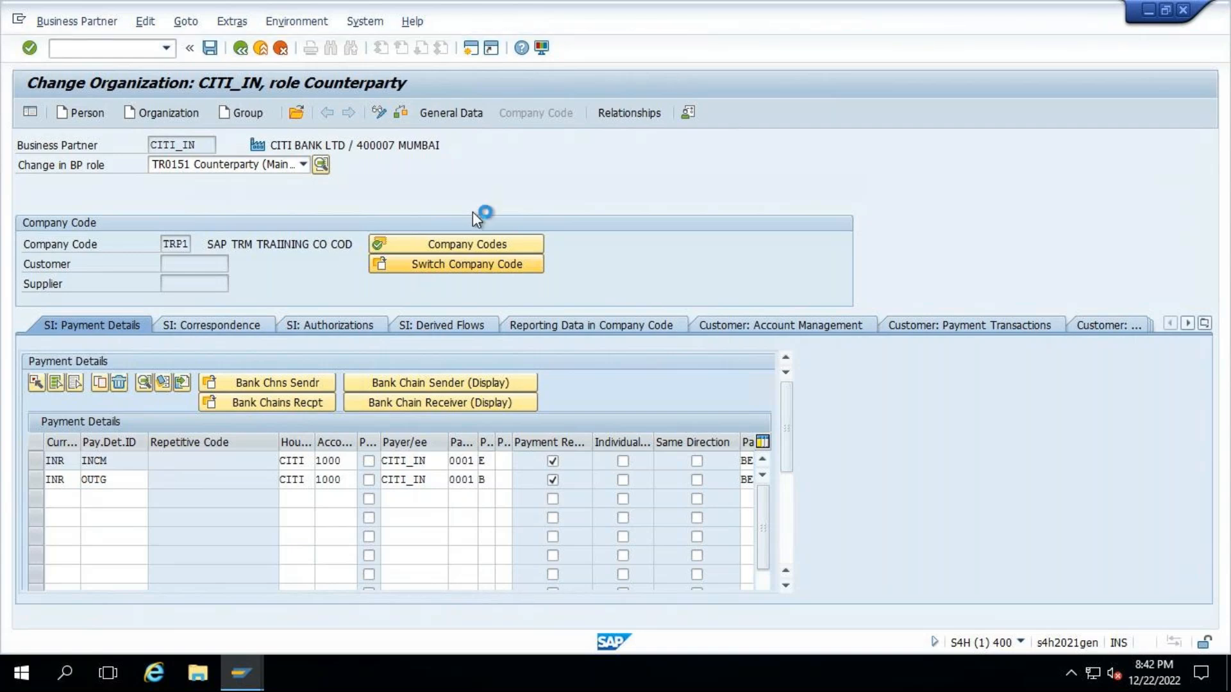
- Clear the Payment Request option for the INCM and OUTG payment details and save the business partner
left_click(553, 461)
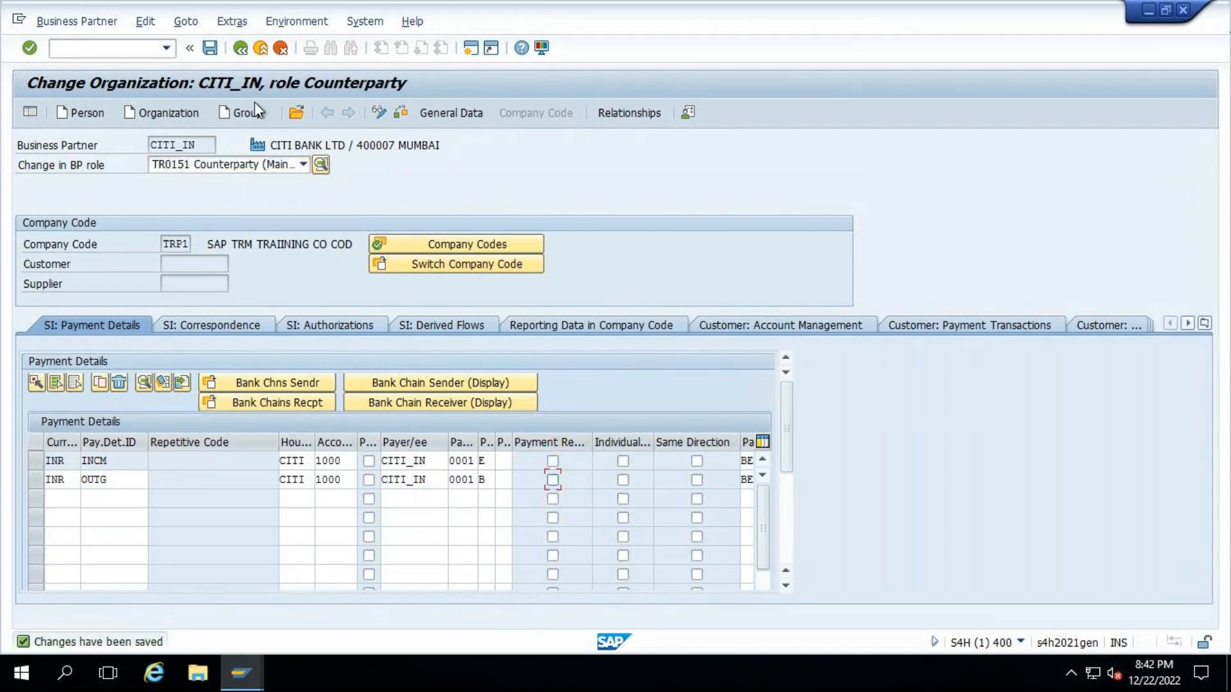
left_click(210, 47)
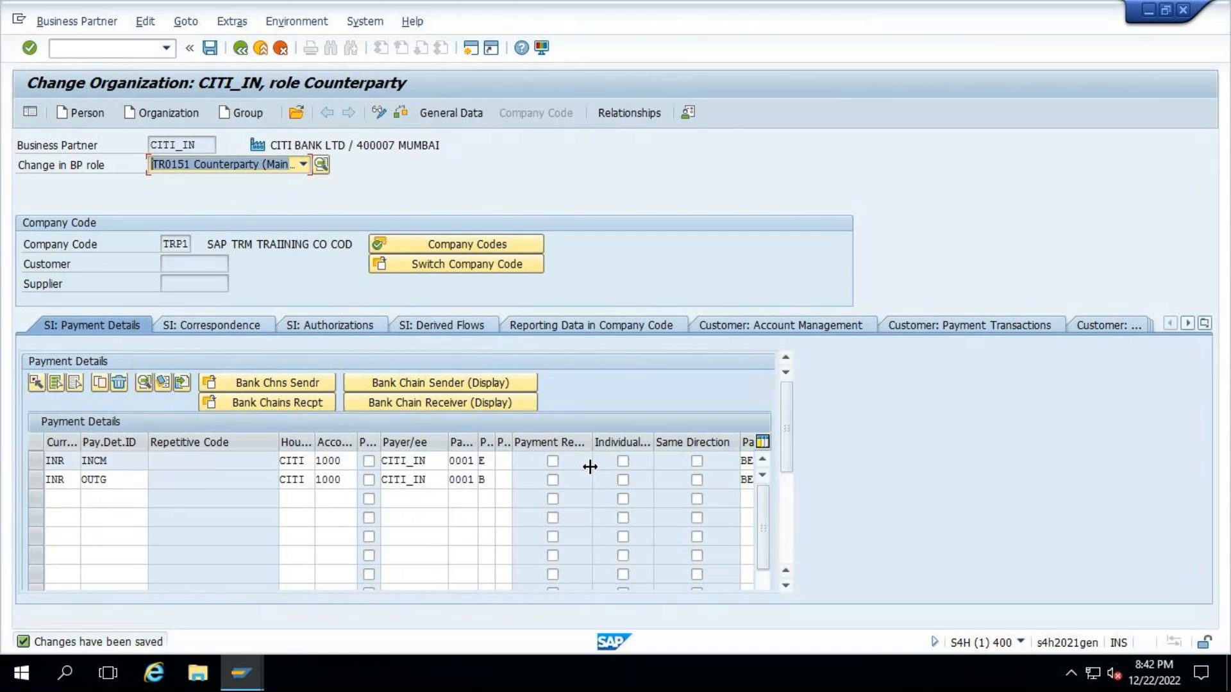
left_click(553, 459)
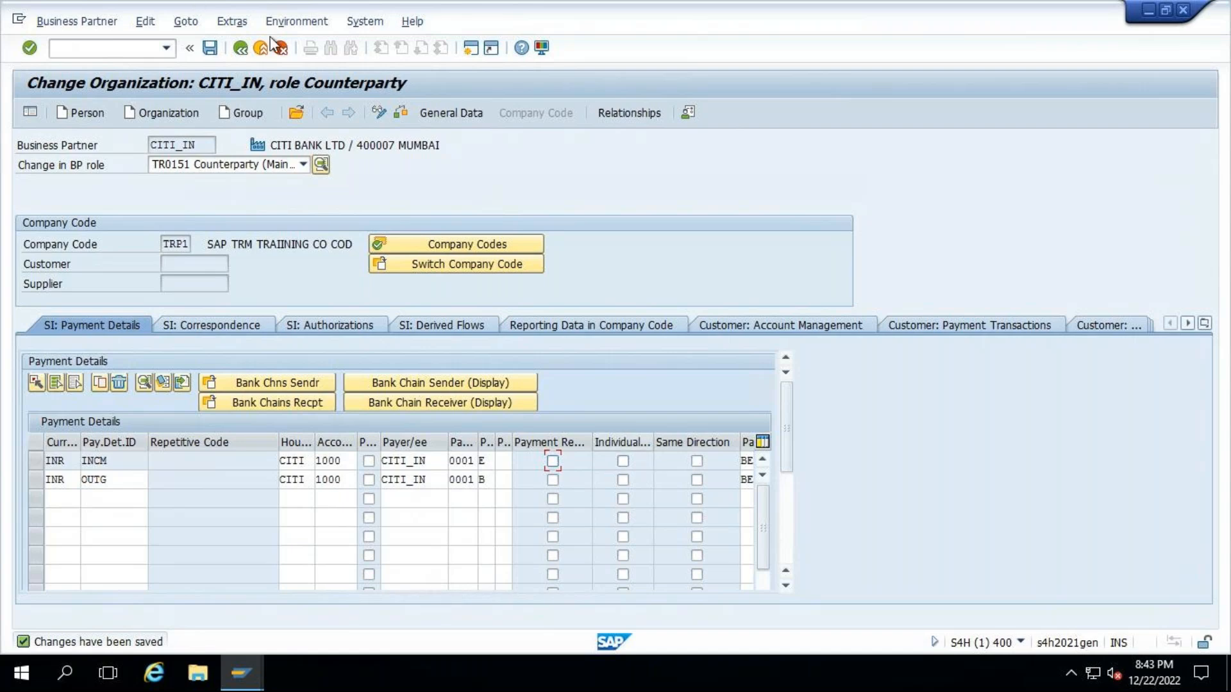
key("ctrl+s")
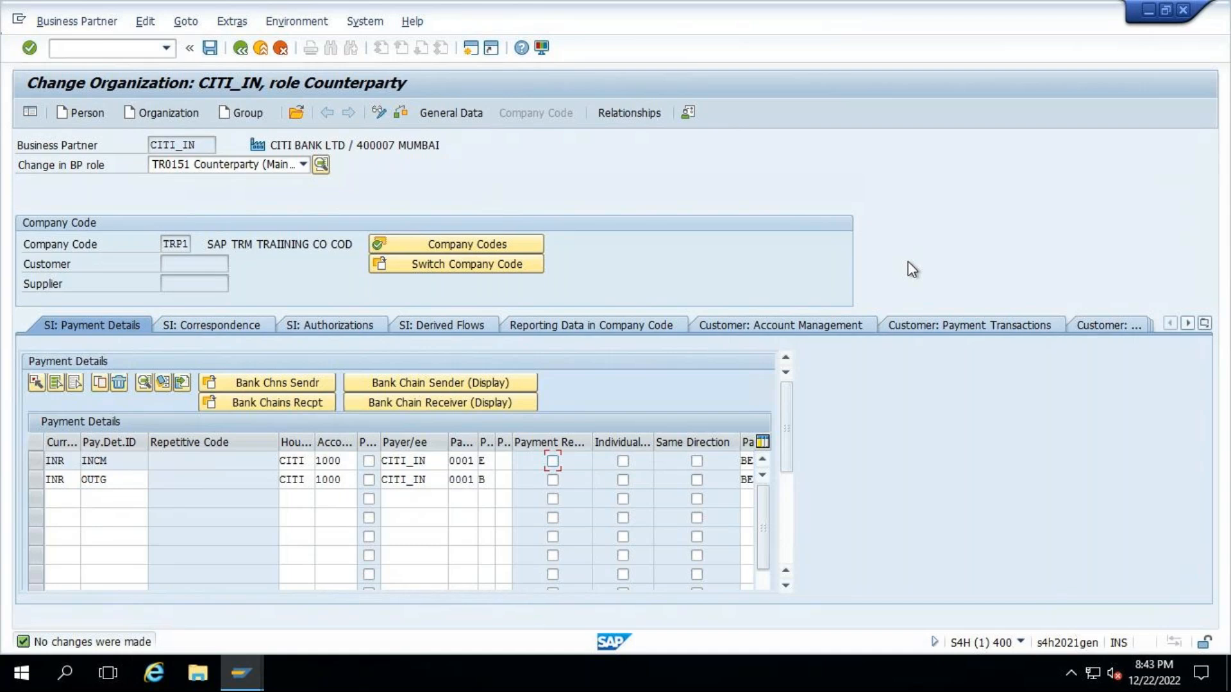
- Reactivate Payment Request for both INR payment details, INCM and OUTG, in the CITI_IN session
left_click(242, 670)
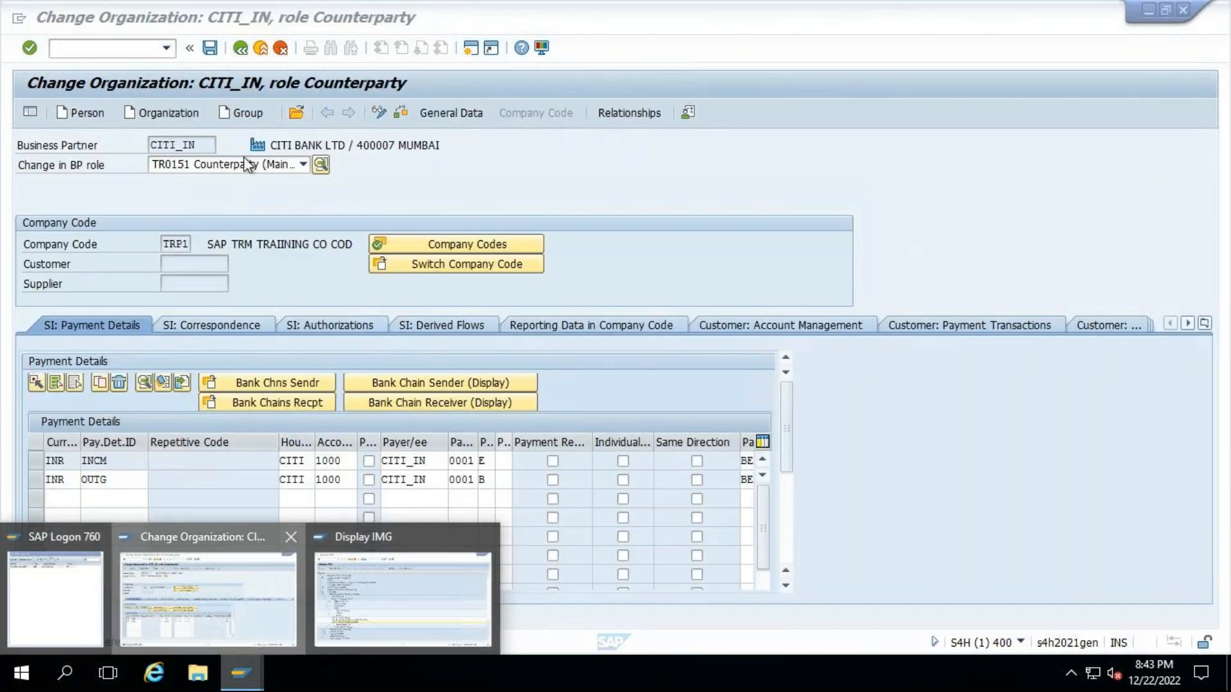
left_click(244, 602)
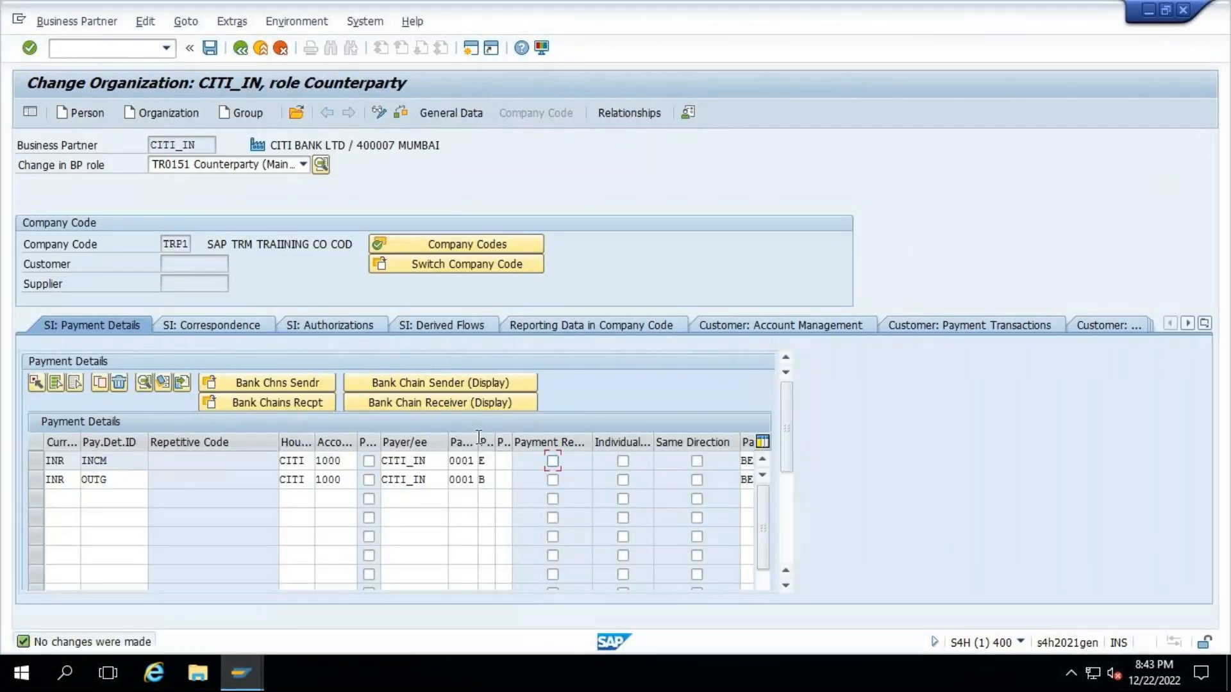
left_click(552, 479)
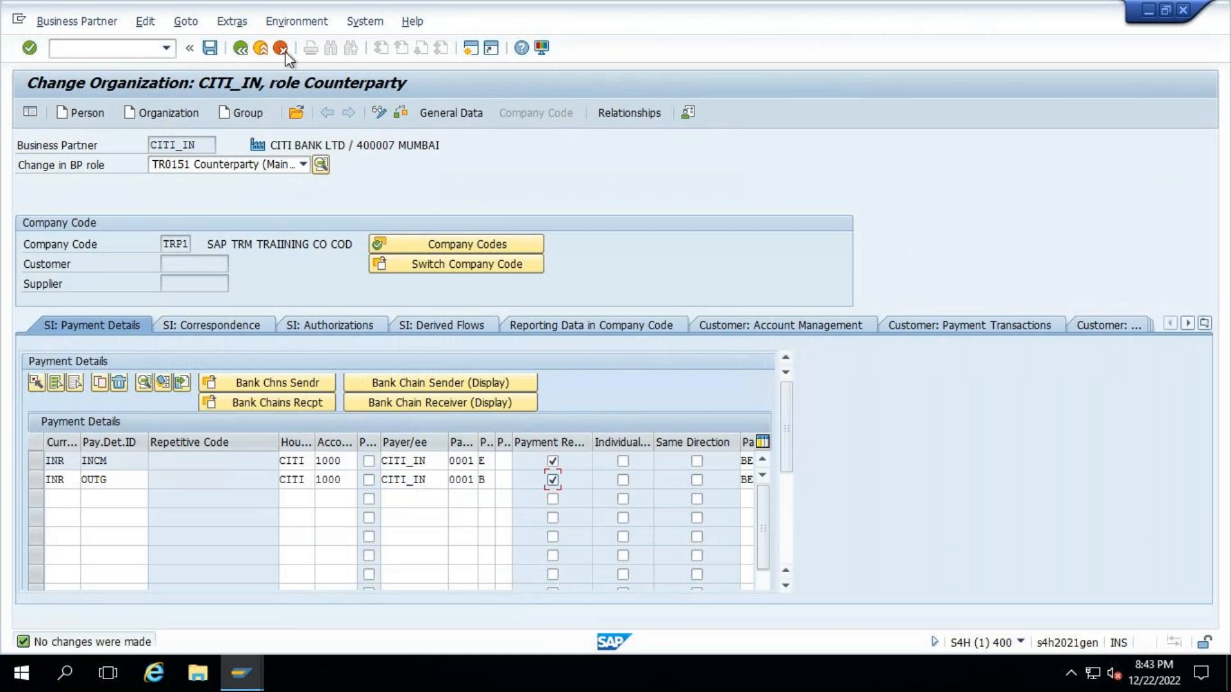
- Save the CITI_IN business partner, and in the other session leave customizing and start transaction TM01 to create a fixed-term deposit
key("ctrl+s")
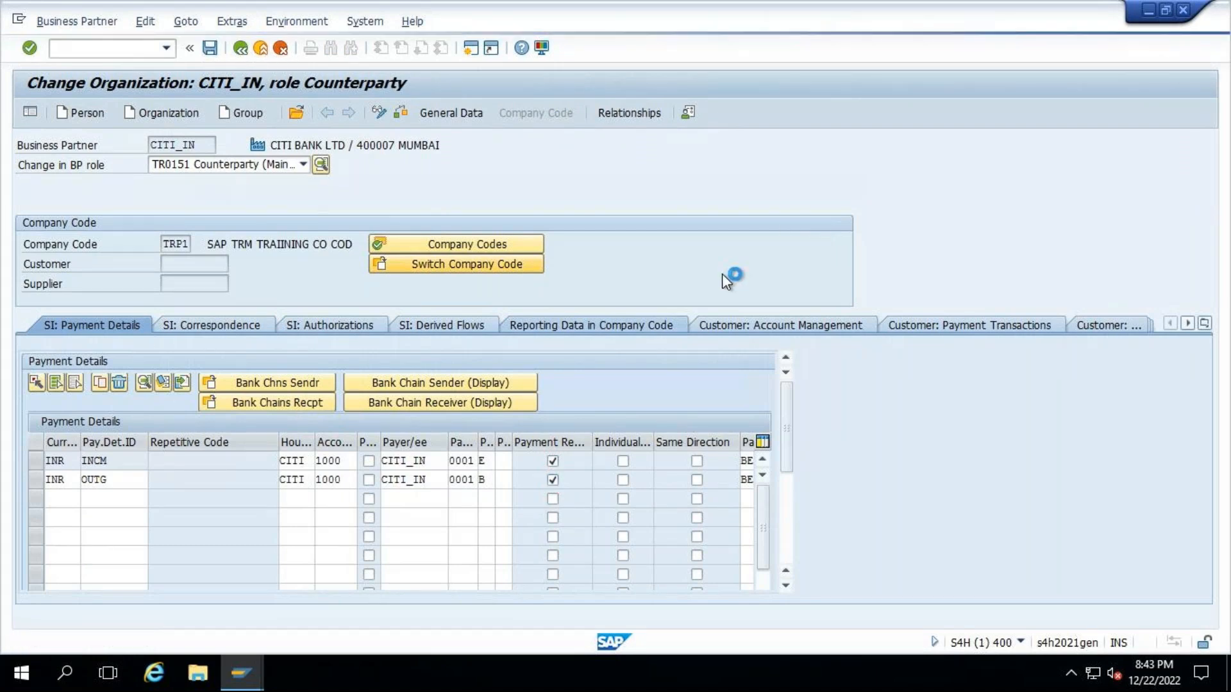
left_click(242, 672)
left_click(375, 612)
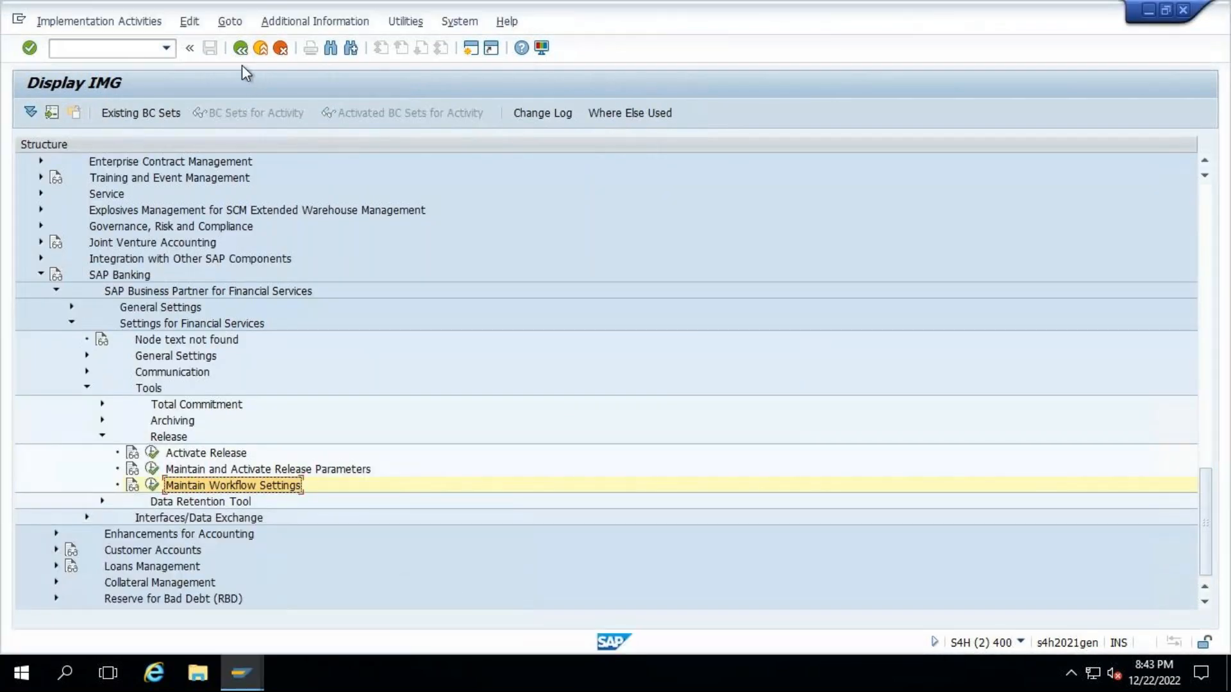
key("F3")
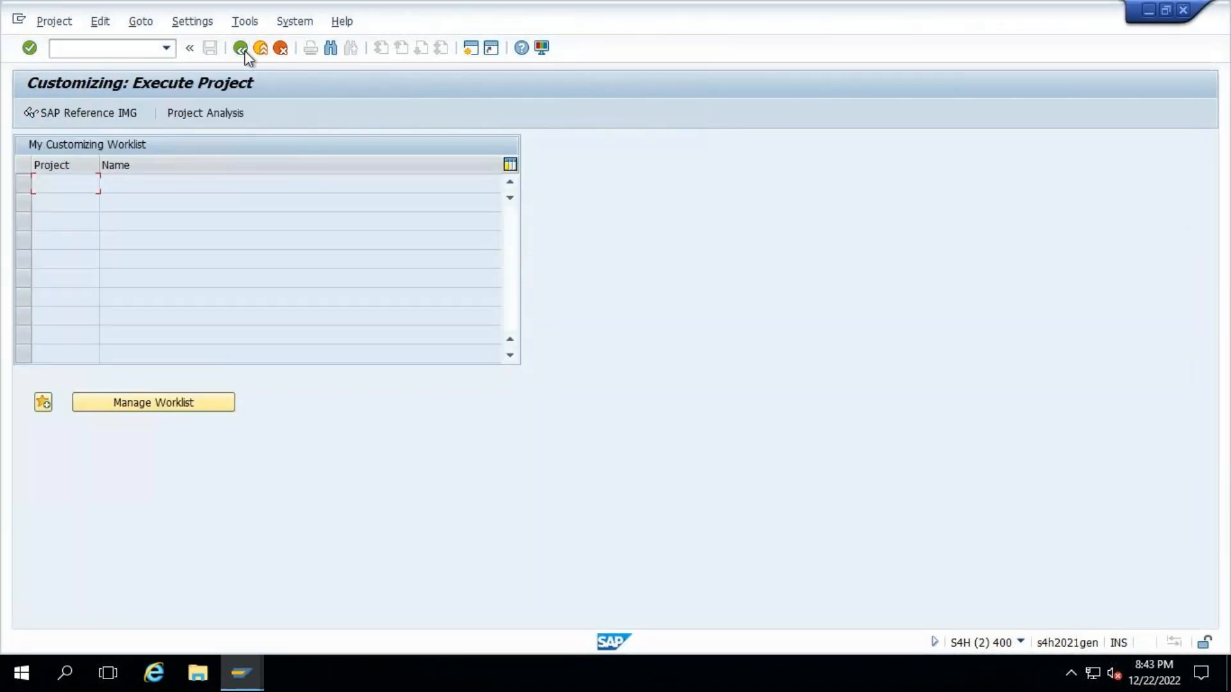
key("F3")
type("tm01")
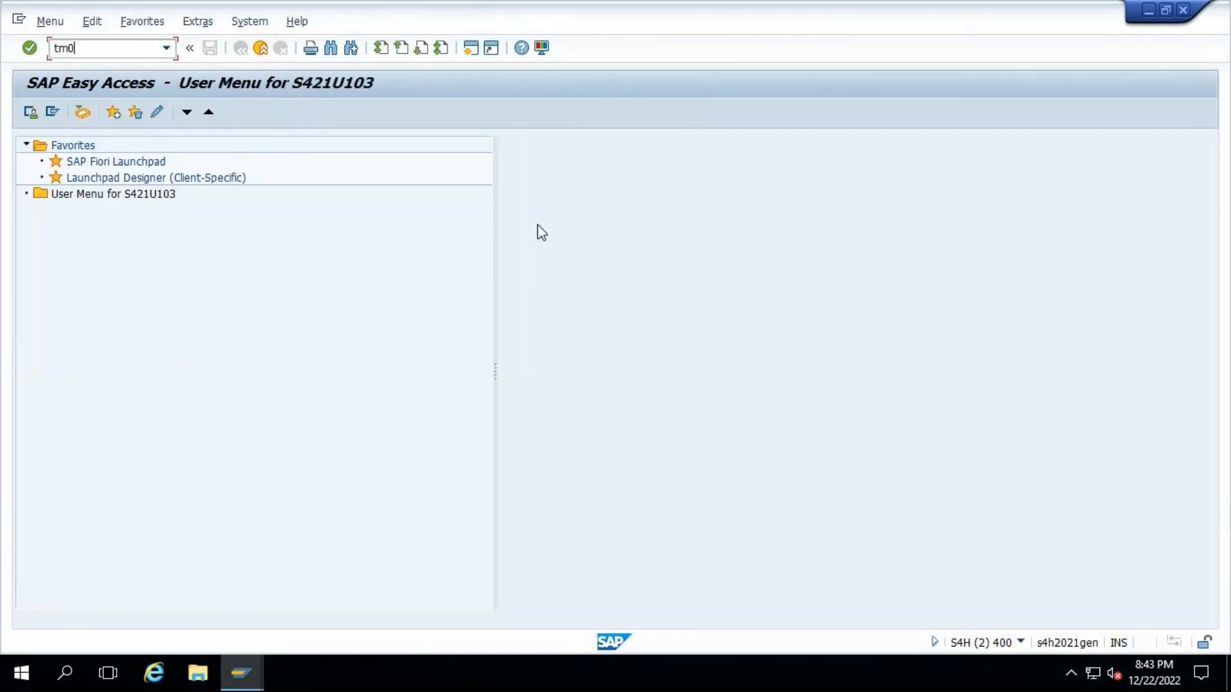
key("Return")
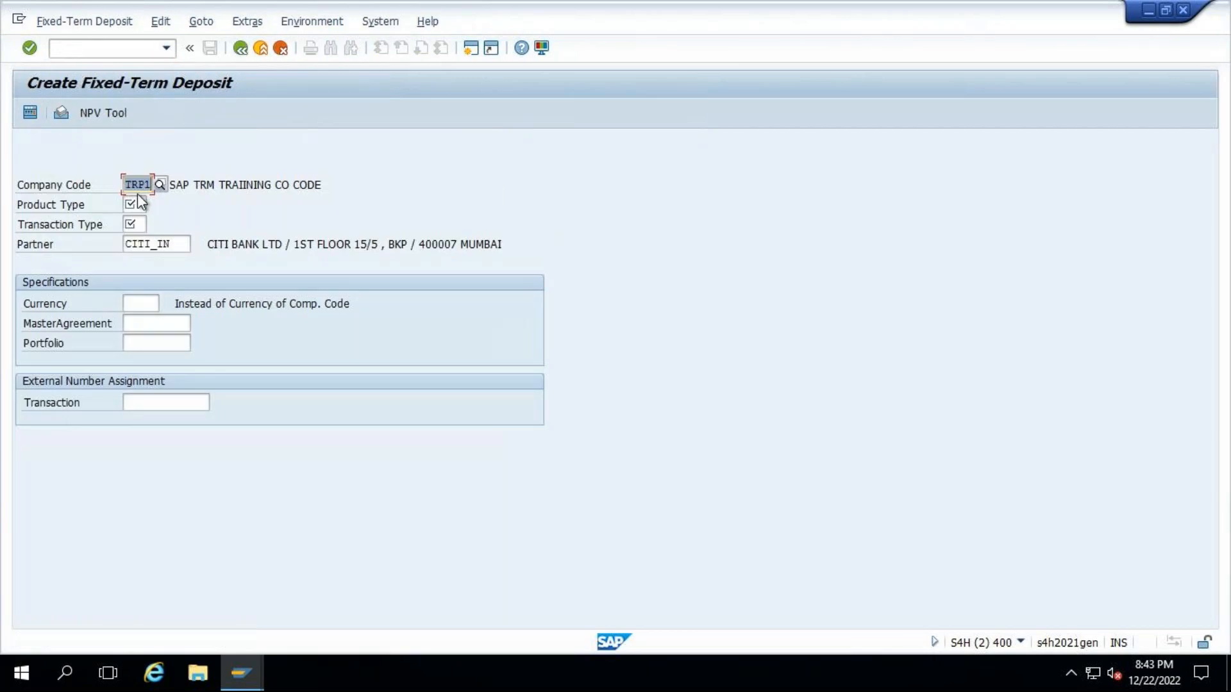
- Start a fixed-term deposit for partner CITI_IN with product type TD1 and transaction type 100
left_click(137, 205)
left_click(140, 221)
left_click(141, 223)
key("Return")
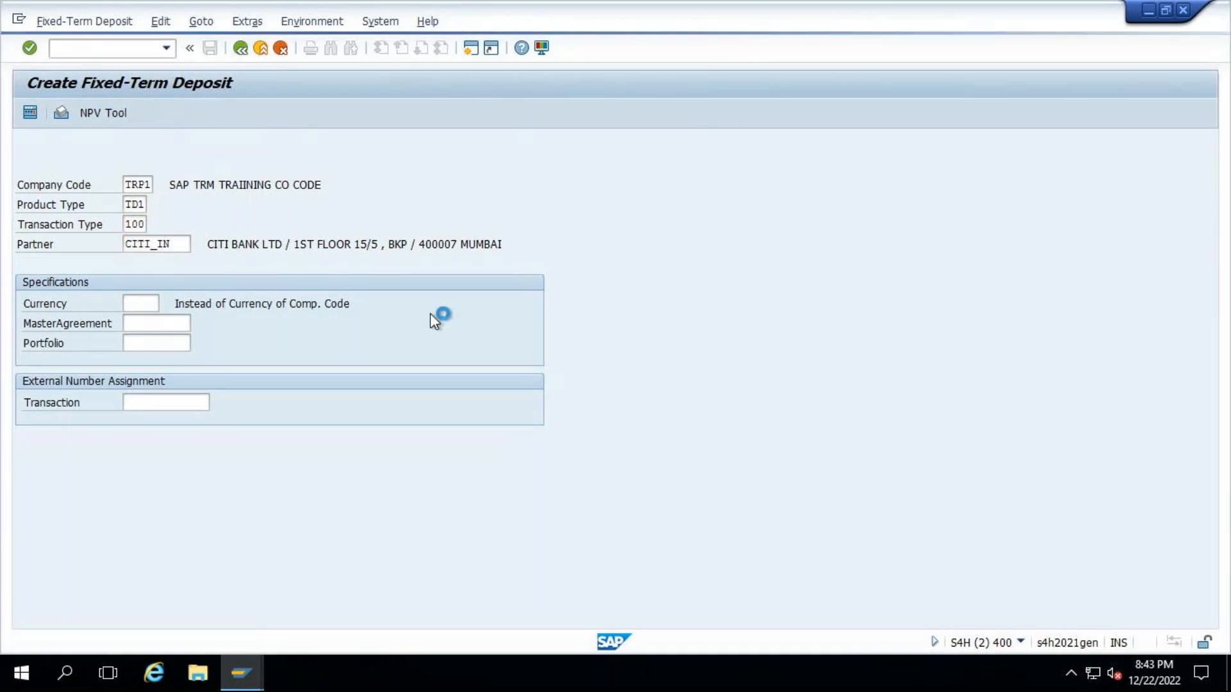
- Enter a payment amount of 1m, term start ++ and term end ++3 for the deposit
left_click(201, 326)
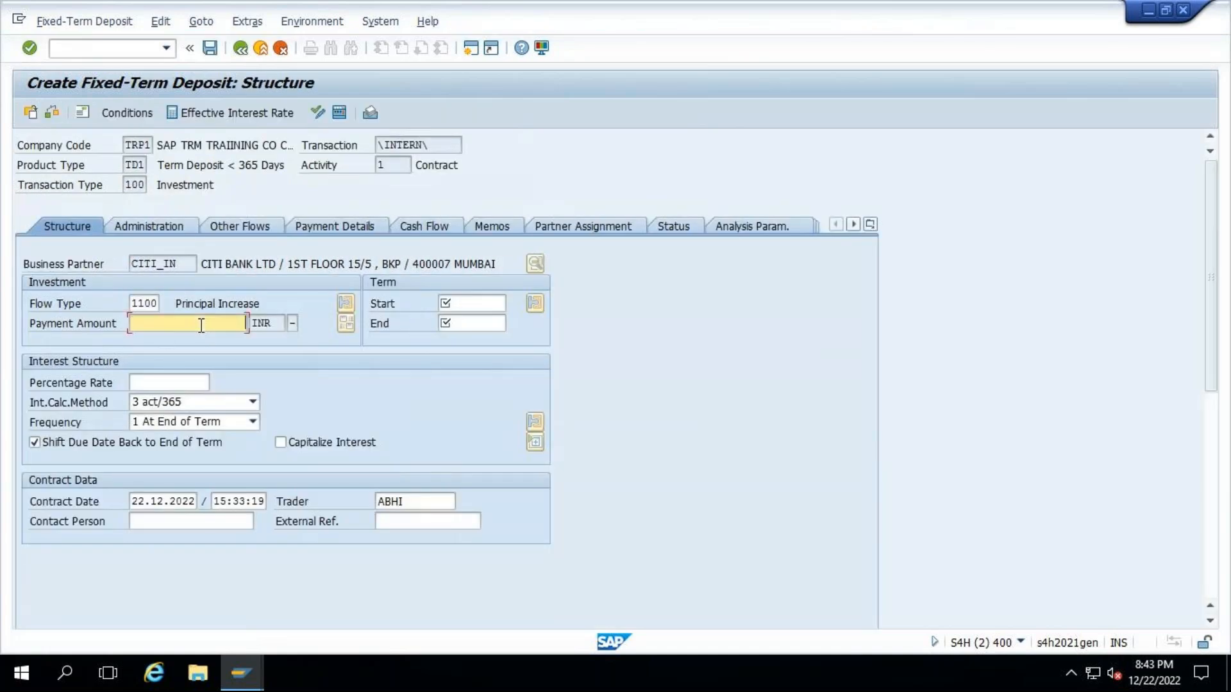
type("1m")
key("Return")
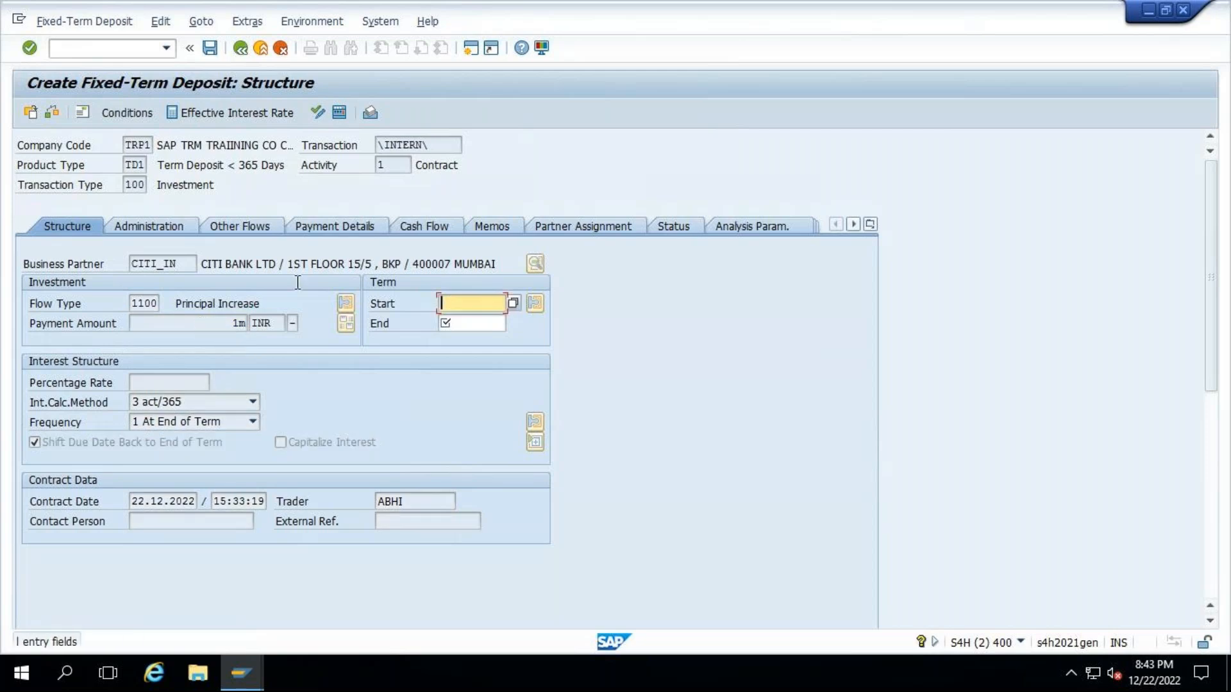
type("++")
key("Tab")
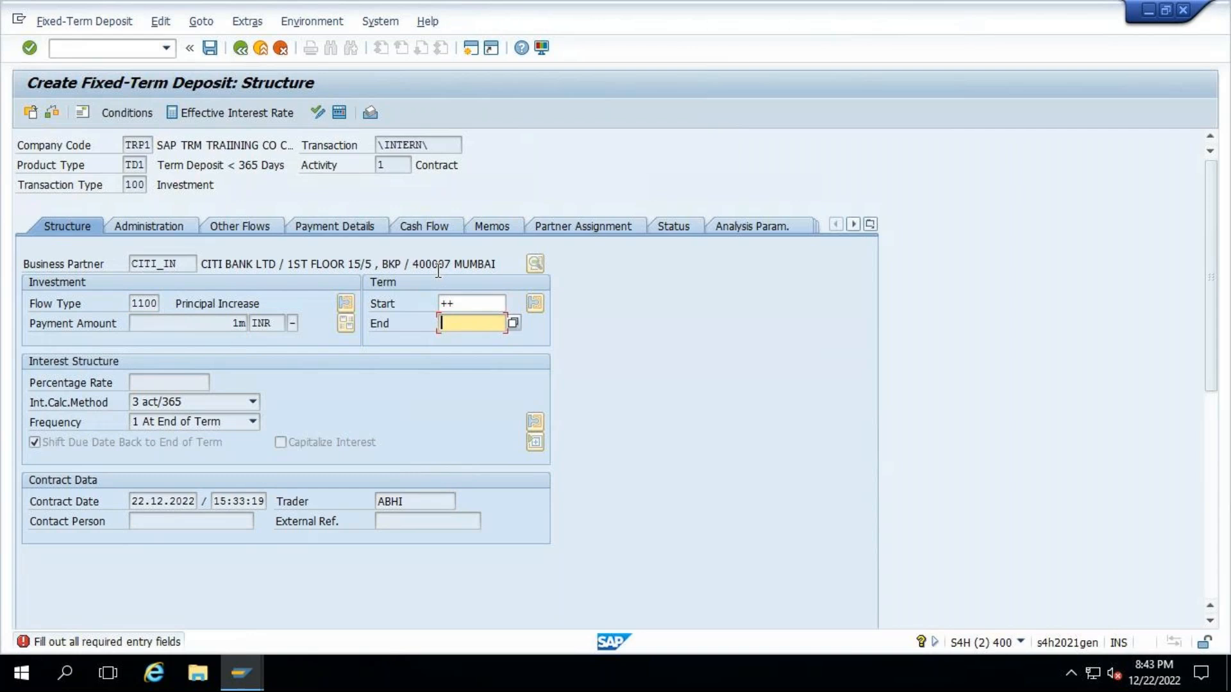
type("++3")
key("Return")
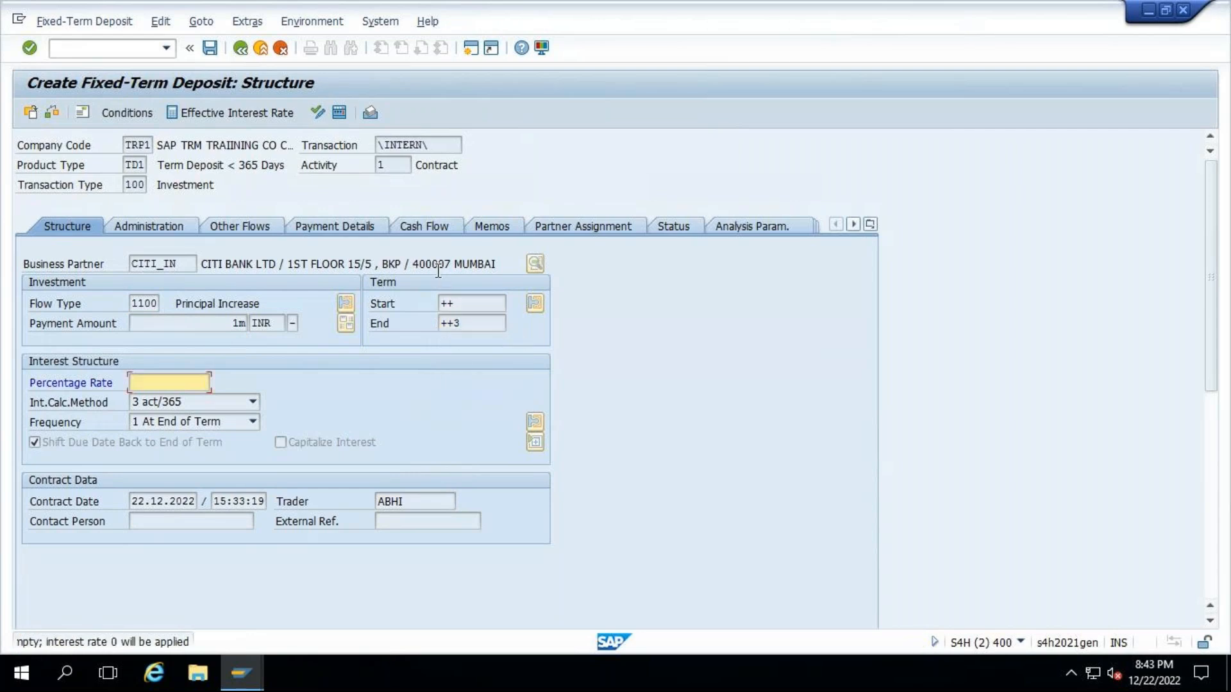
- Set the deposit's percentage rate to 3 and its interest frequency to monthly, with interest capitalized
type("3")
key("Return")
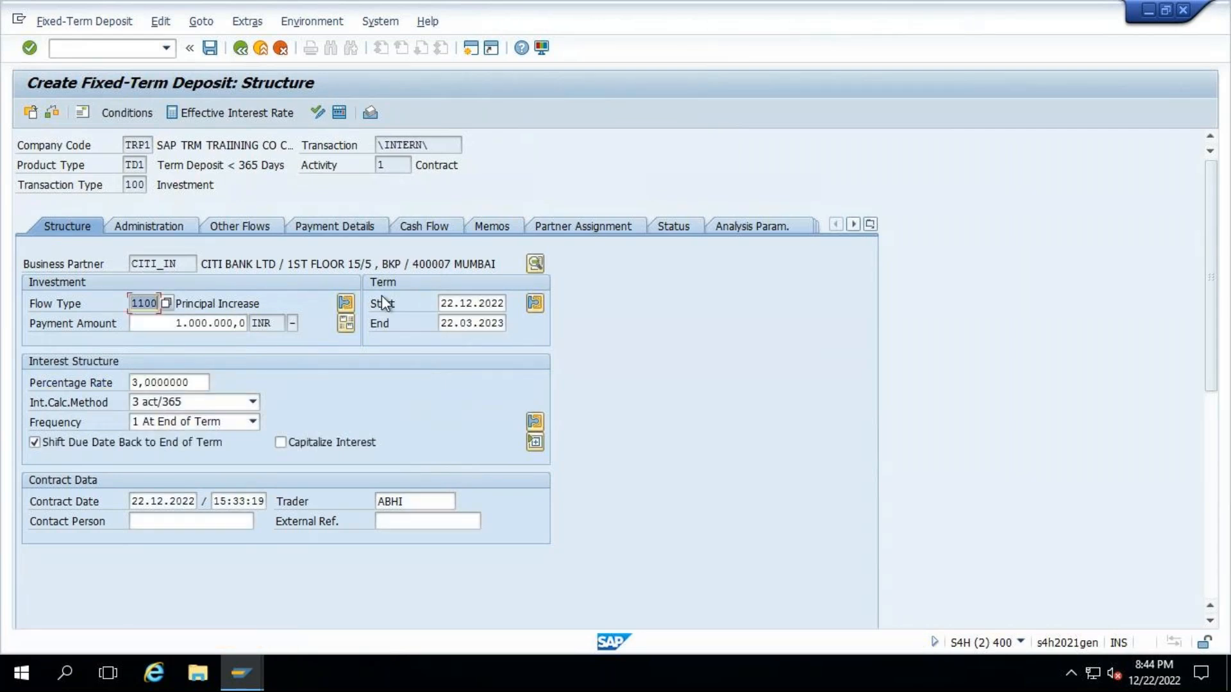
left_click(215, 425)
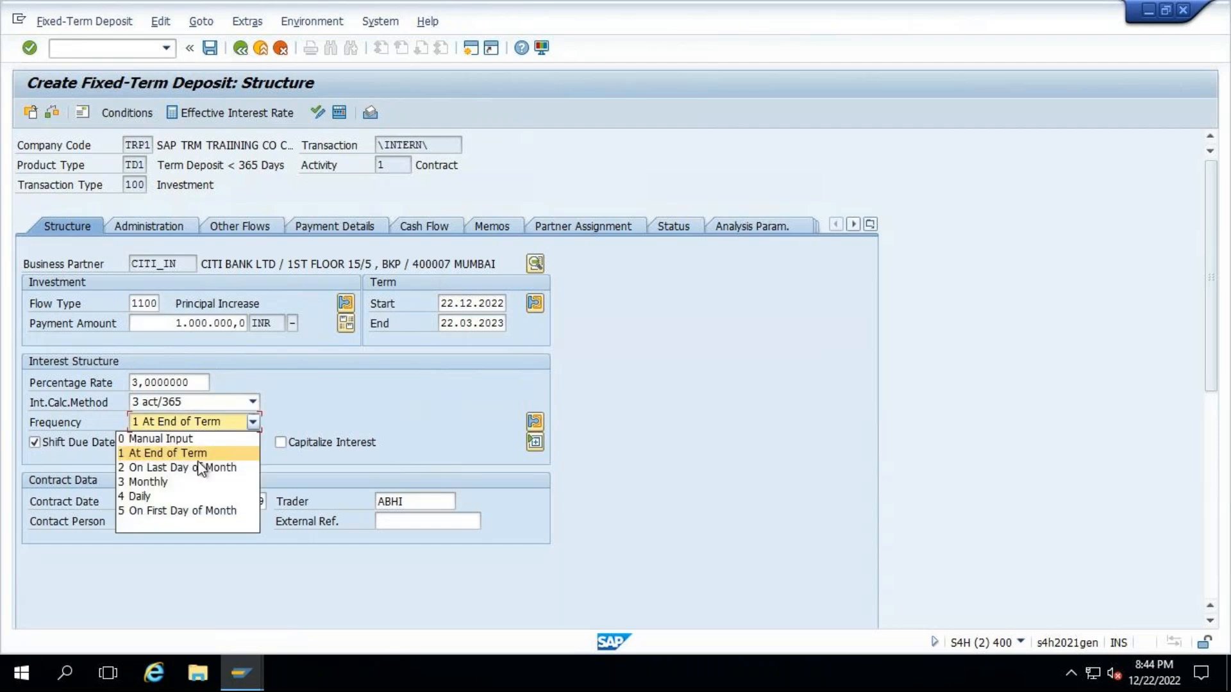
left_click(183, 481)
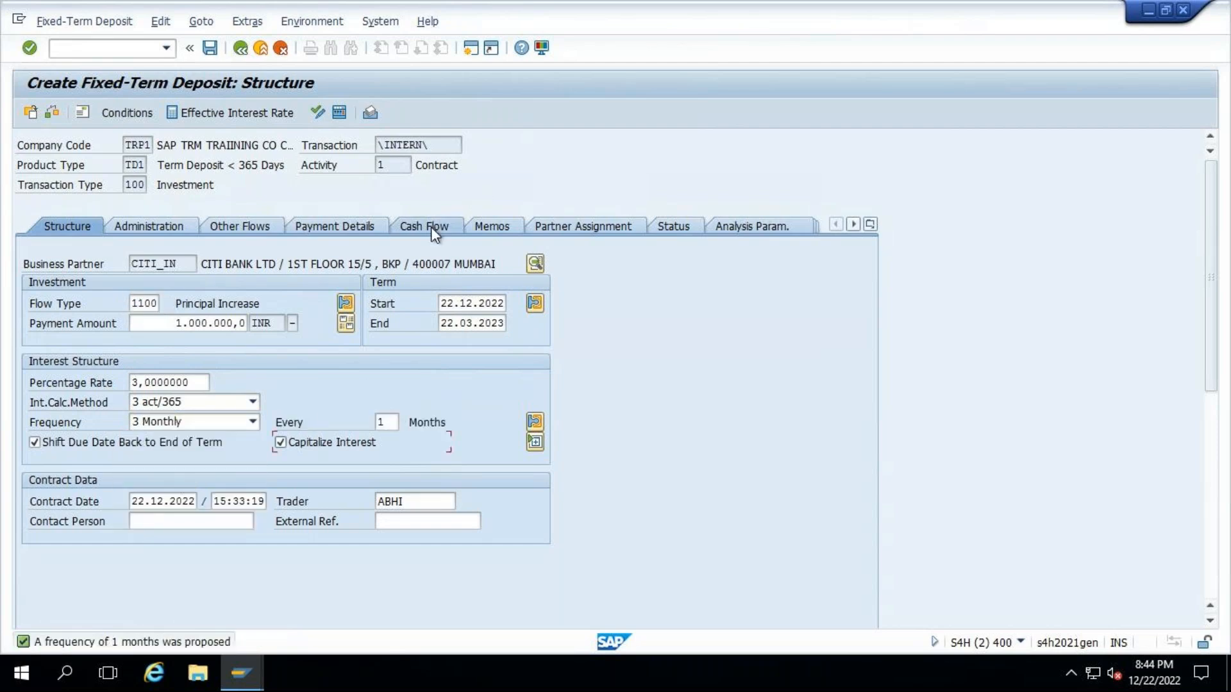
- Set Payment Request to Without for both the INR inflow and outflow payment details of the deposit
left_click(350, 228)
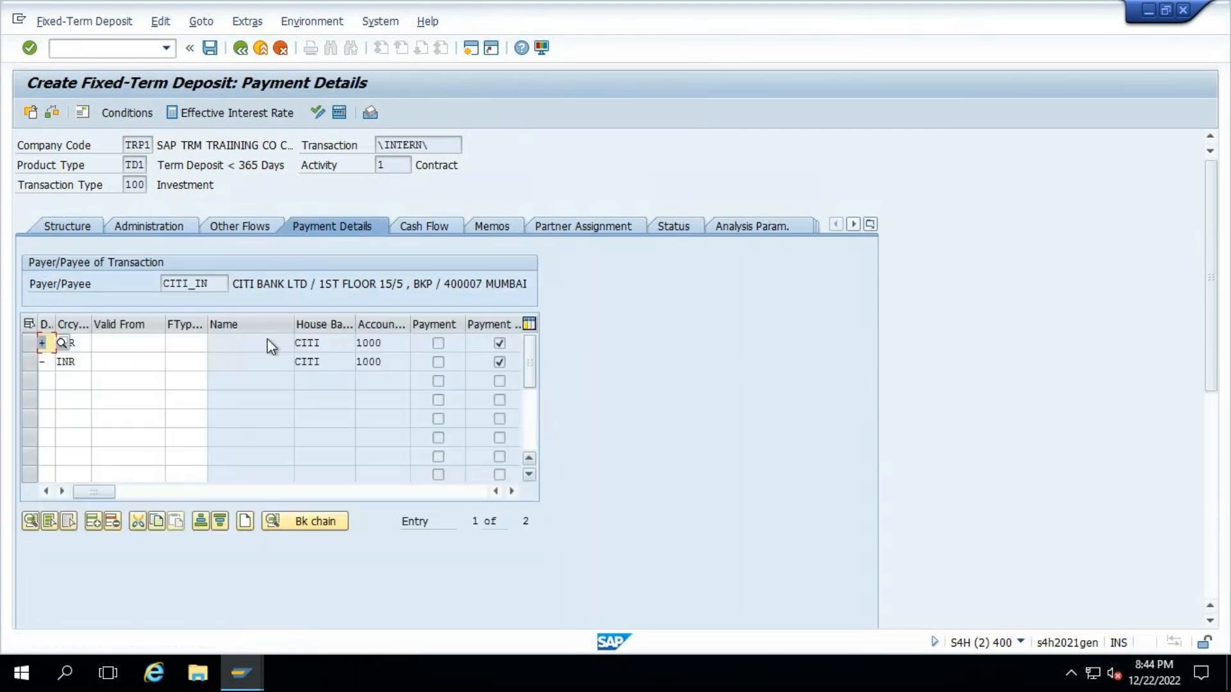
left_click(482, 392)
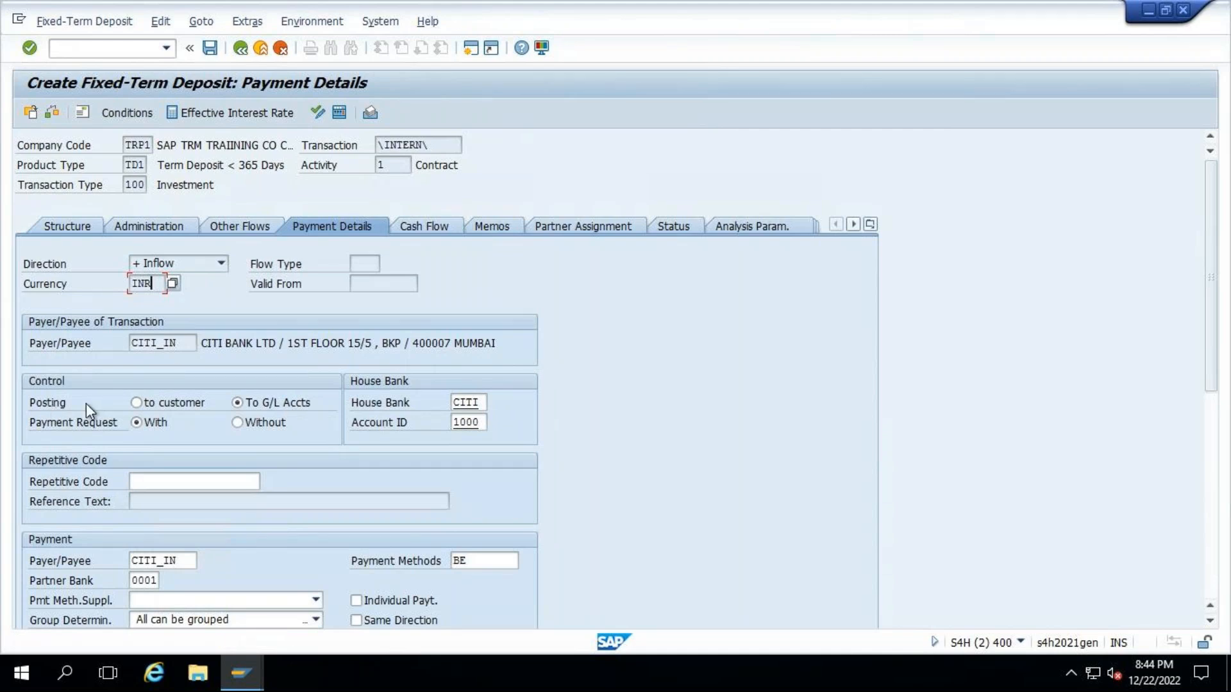
left_click(241, 424)
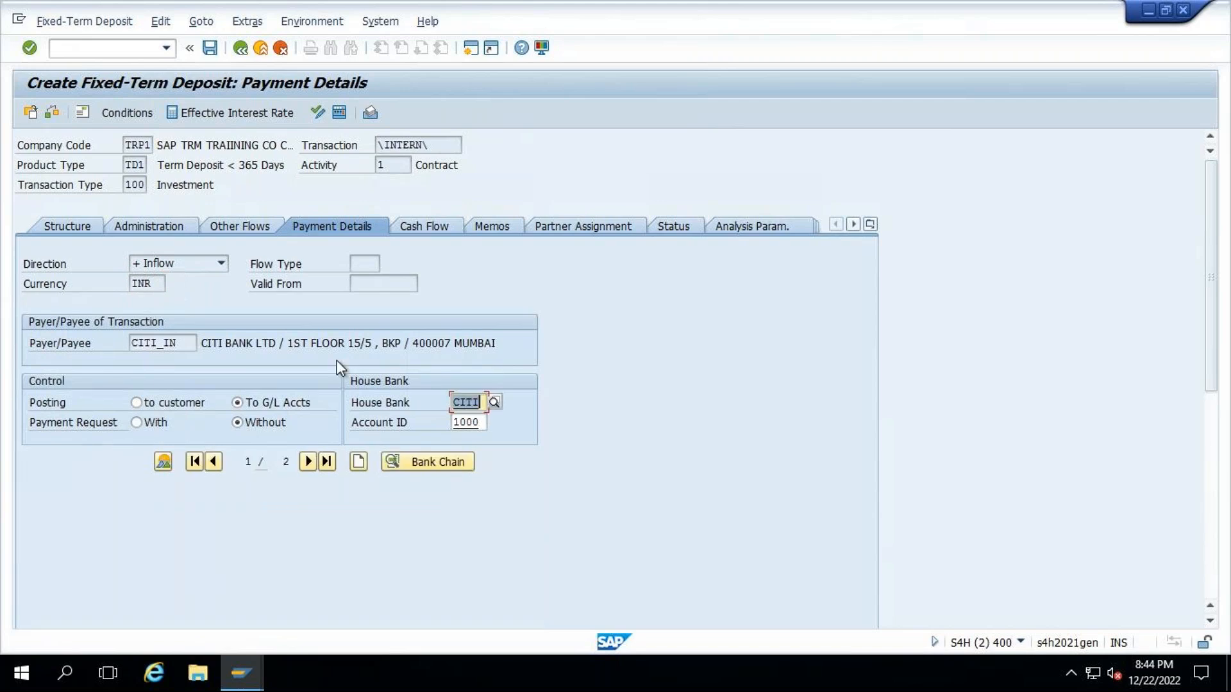
left_click(309, 461)
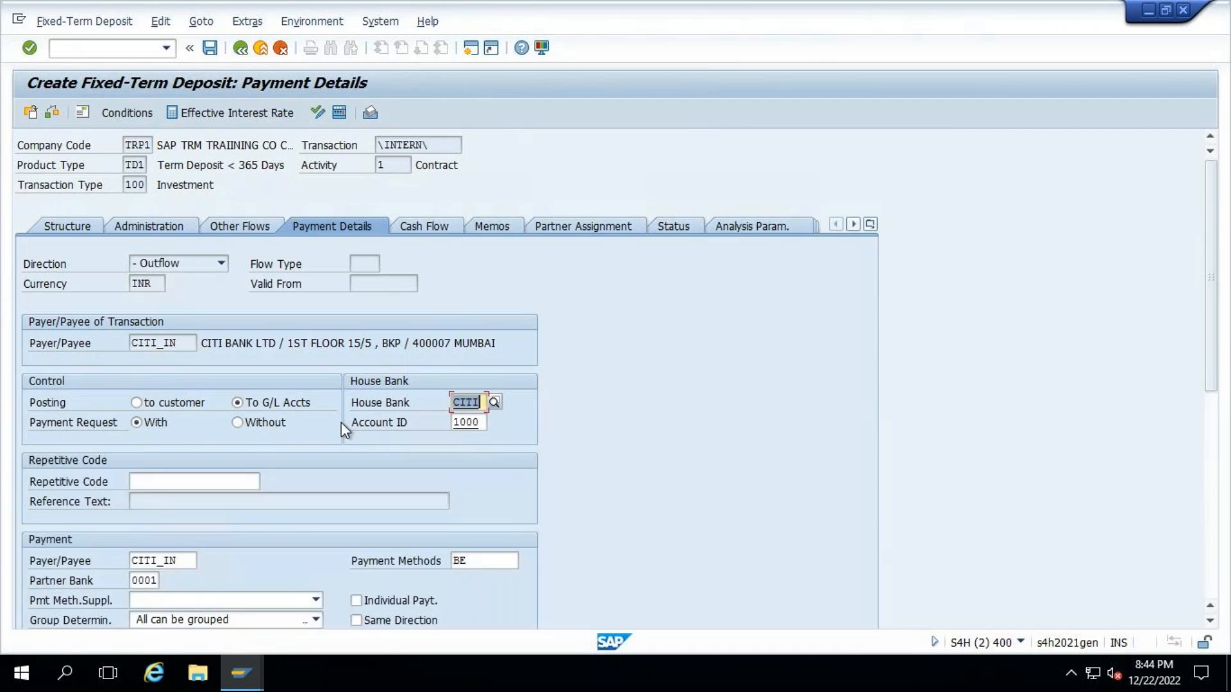
left_click(255, 423)
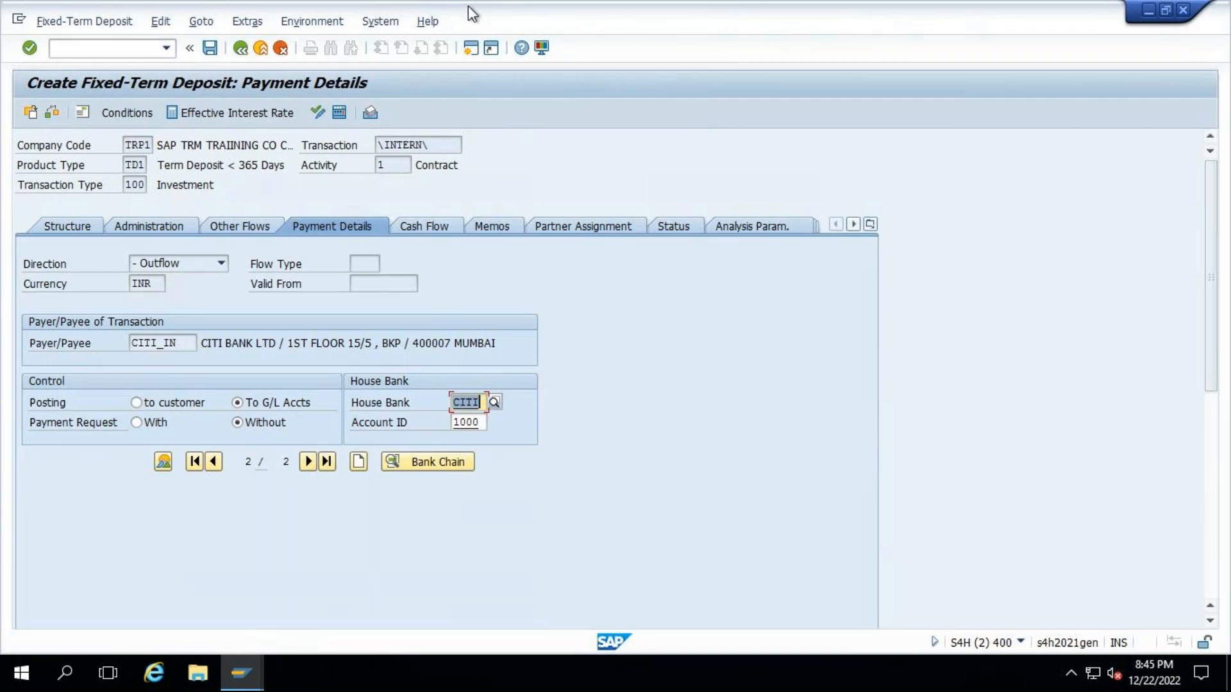
- Discard the new fixed-term deposit without saving and return to the SAP Easy Access screen
mouse_move(984, 2)
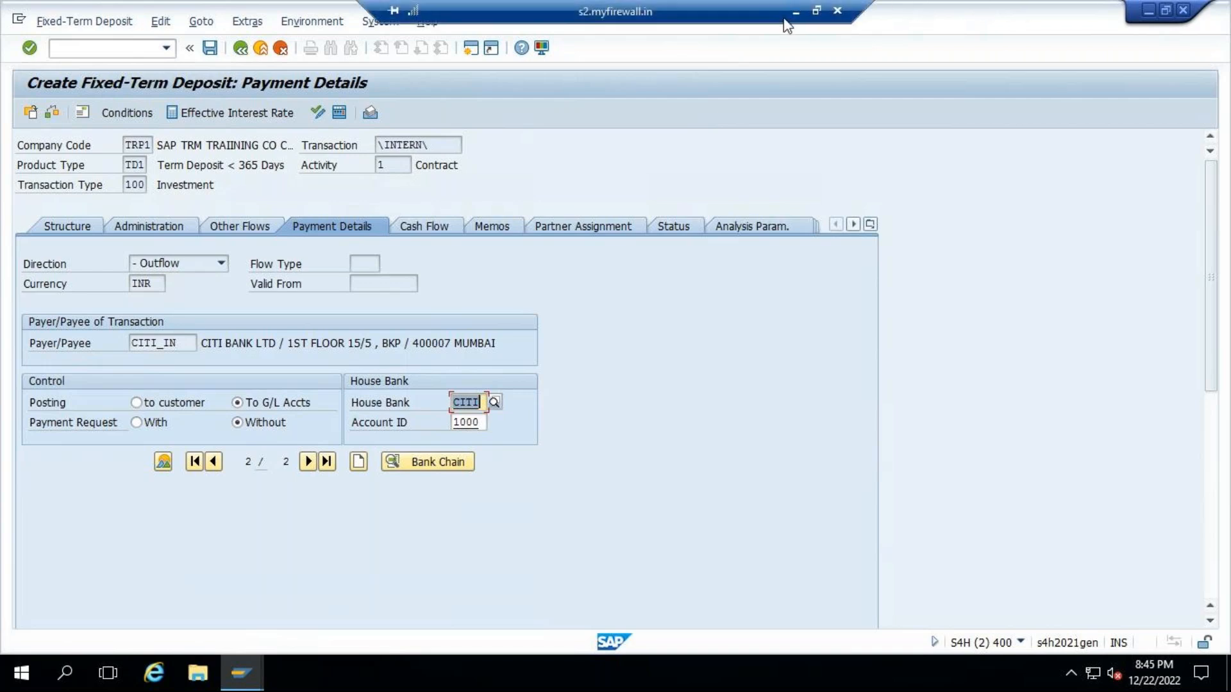
left_click(286, 50)
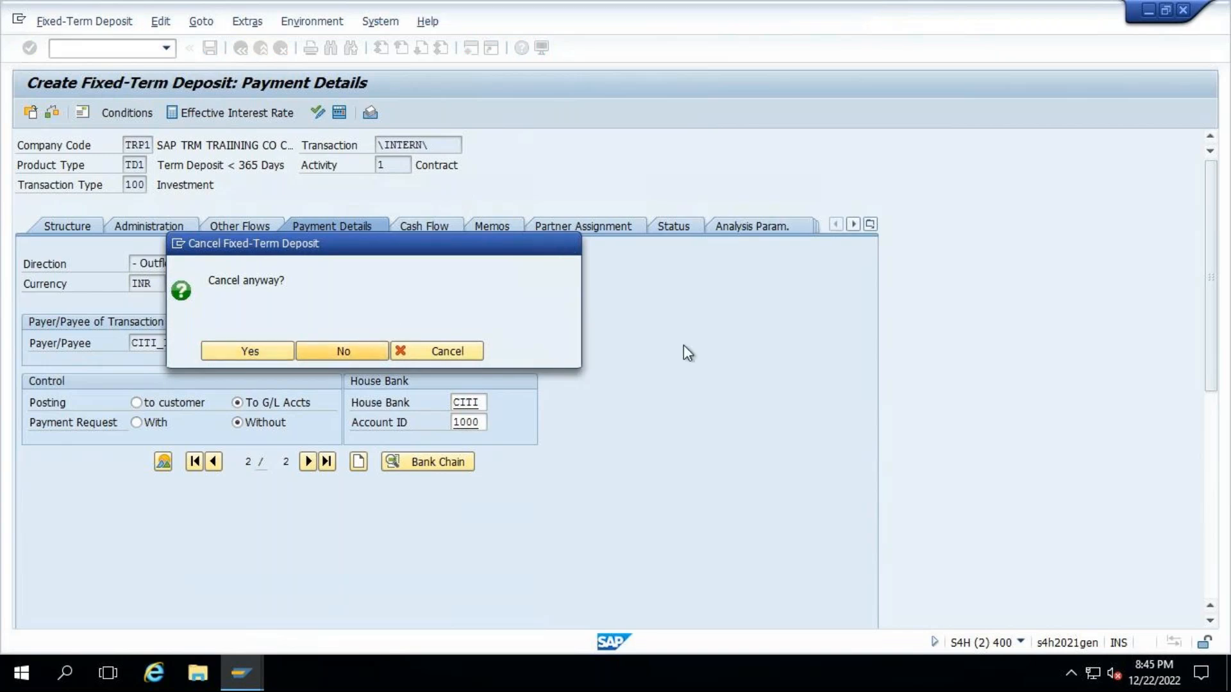
left_click(356, 350)
left_click(241, 49)
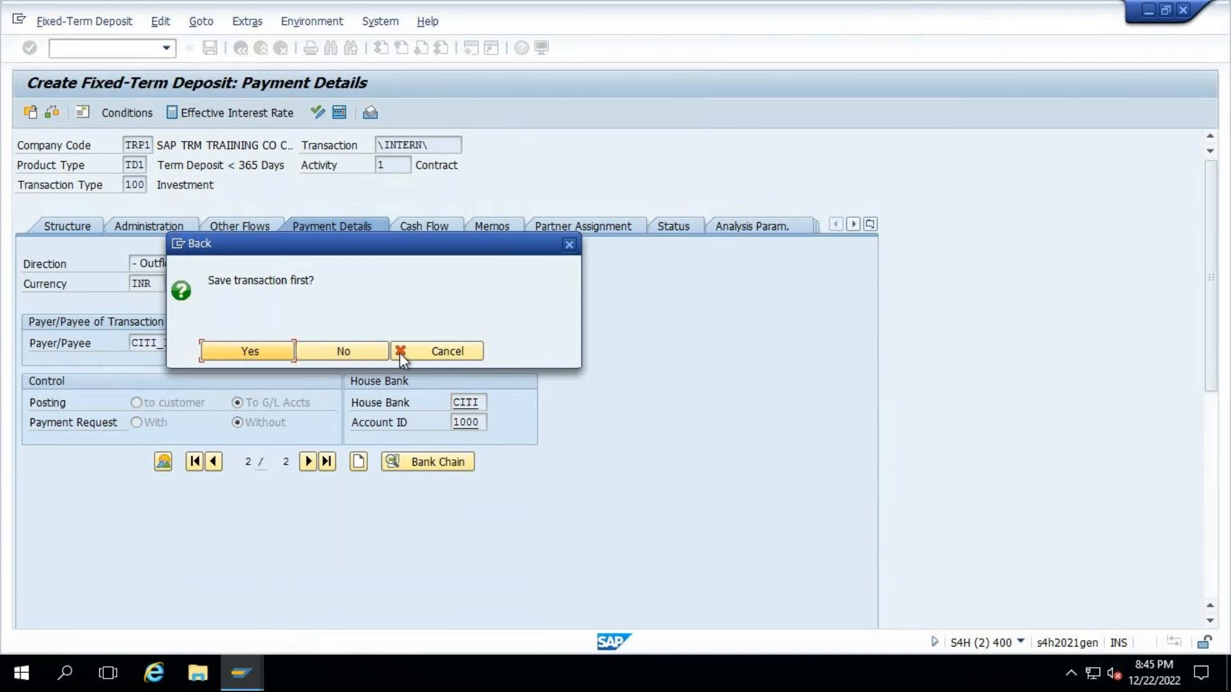
left_click(358, 354)
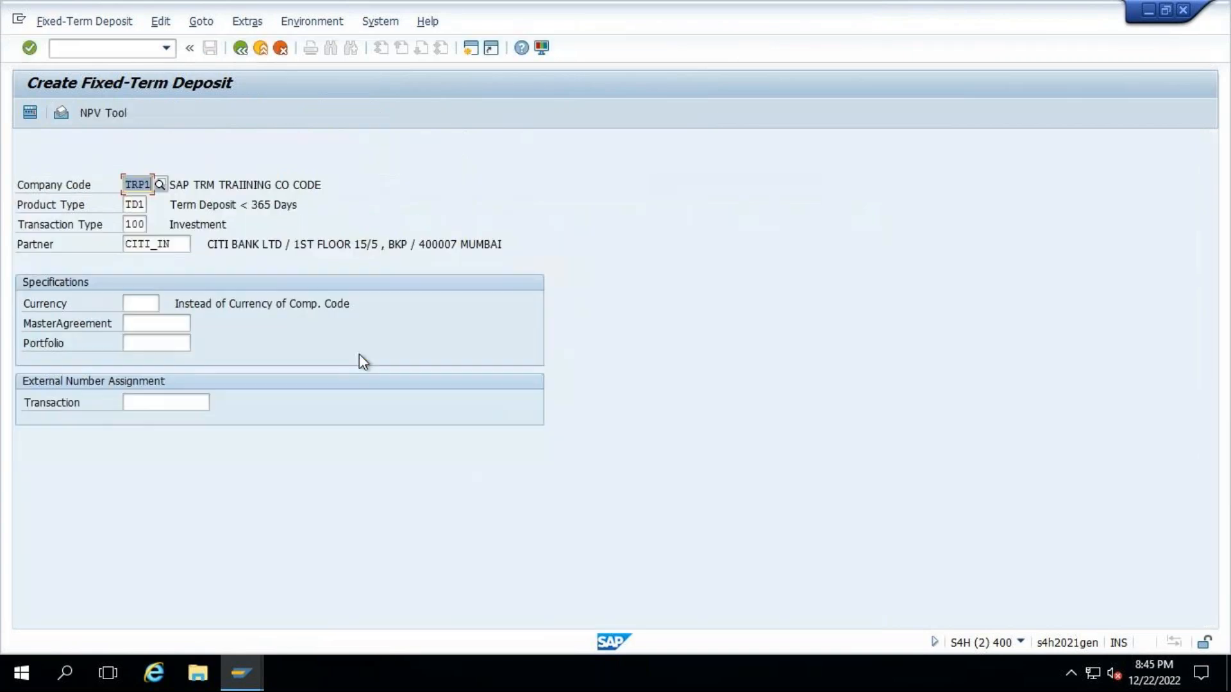
left_click(243, 49)
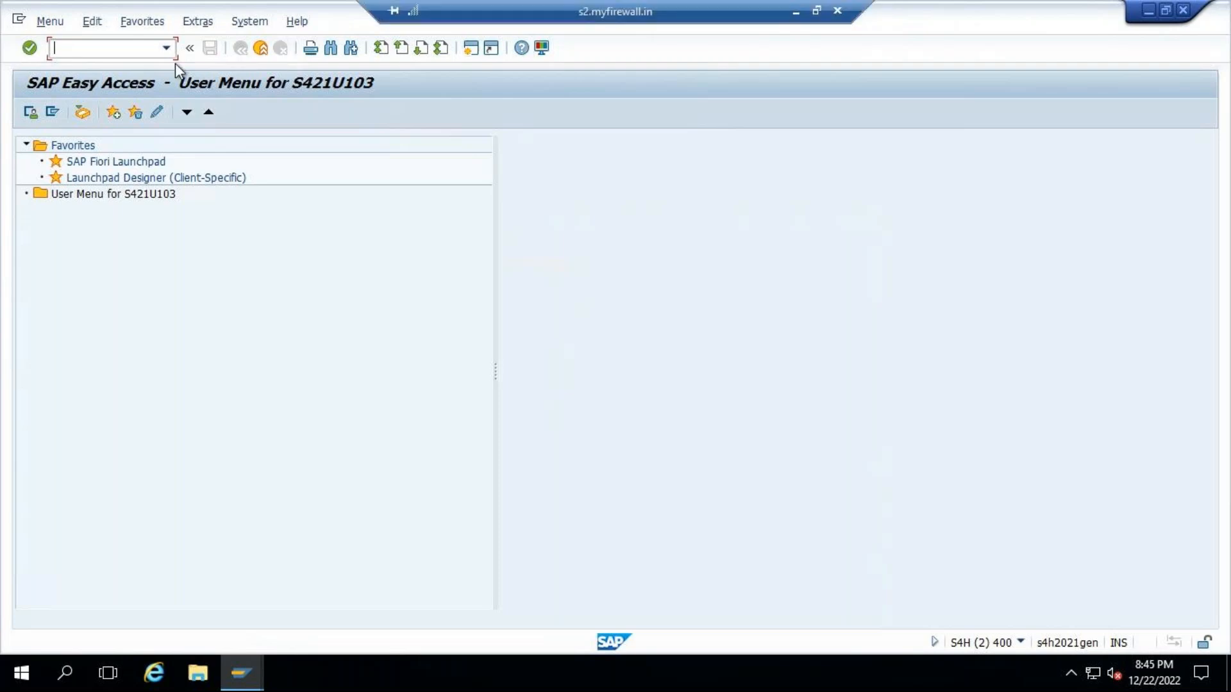
- Start transaction TM03 to display a fixed-term deposit
type("tm")
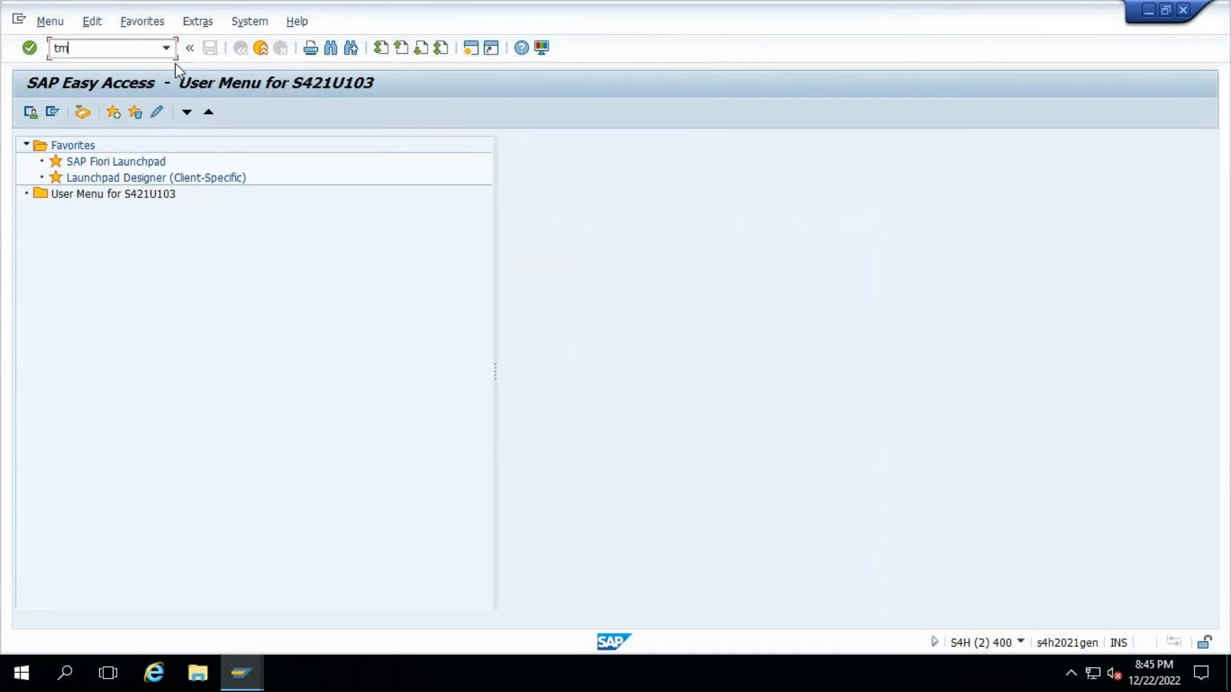
type("01")
key("BackSpace")
type("3")
key("Return")
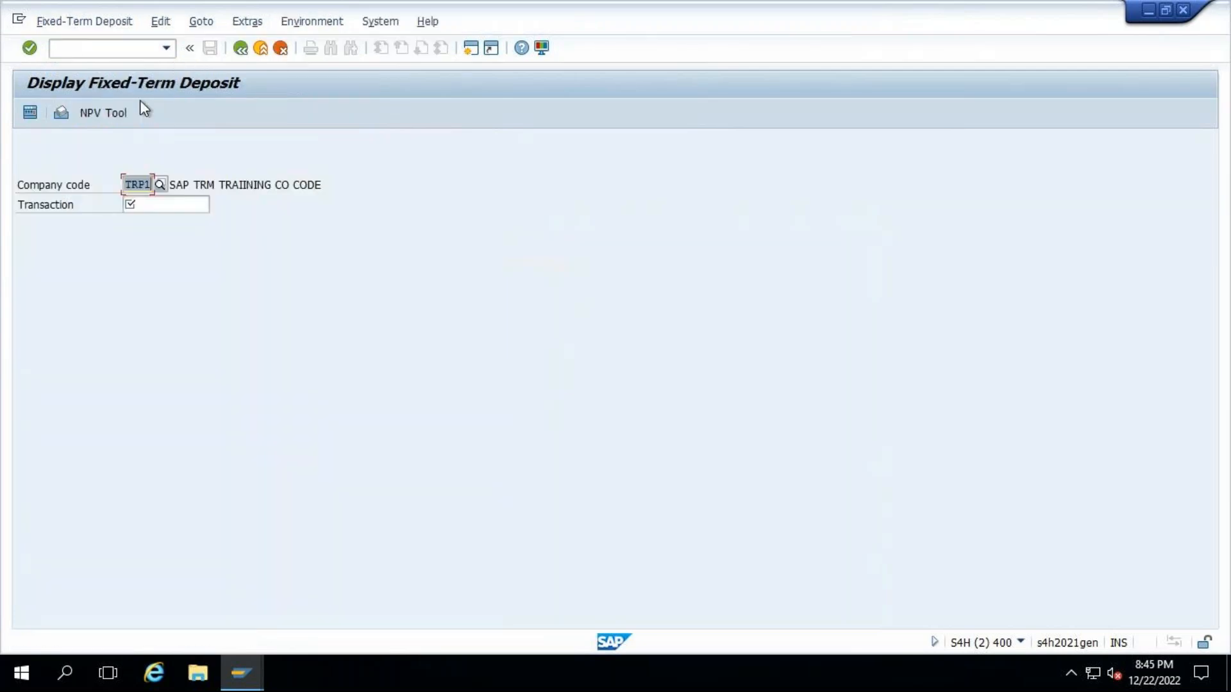
- Set the company code for the deposit display to TR00, SAP TRM TRAIINING CO CODE
key("Tab")
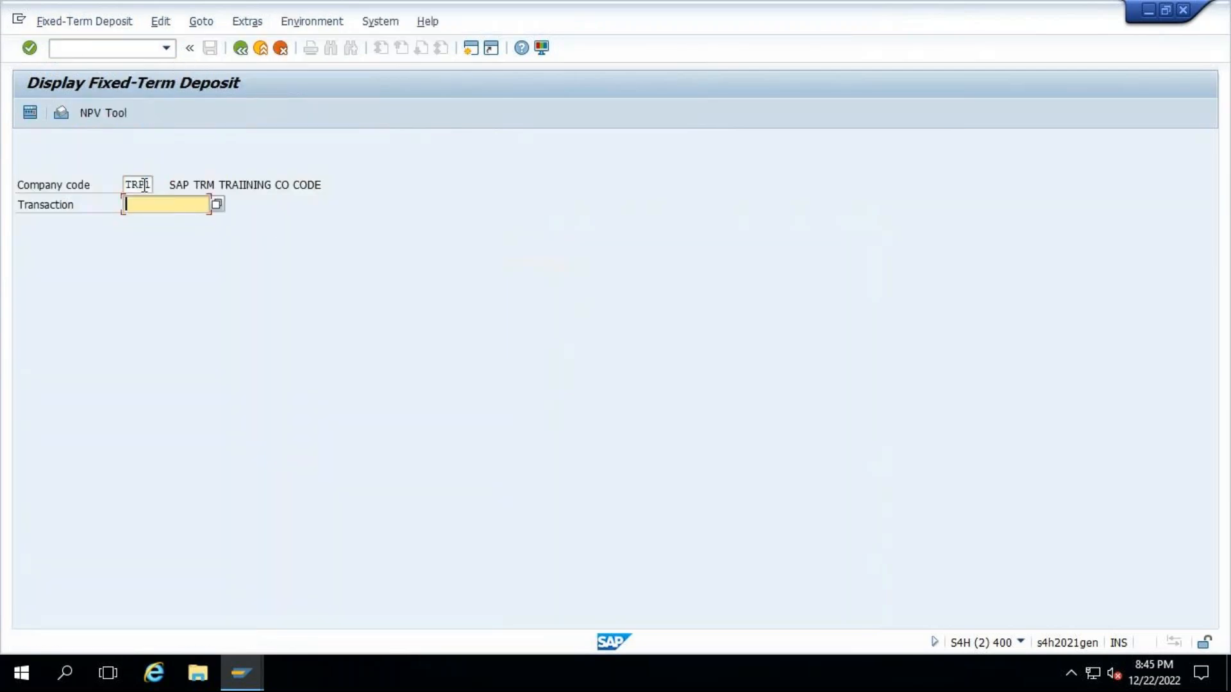
left_click(148, 185)
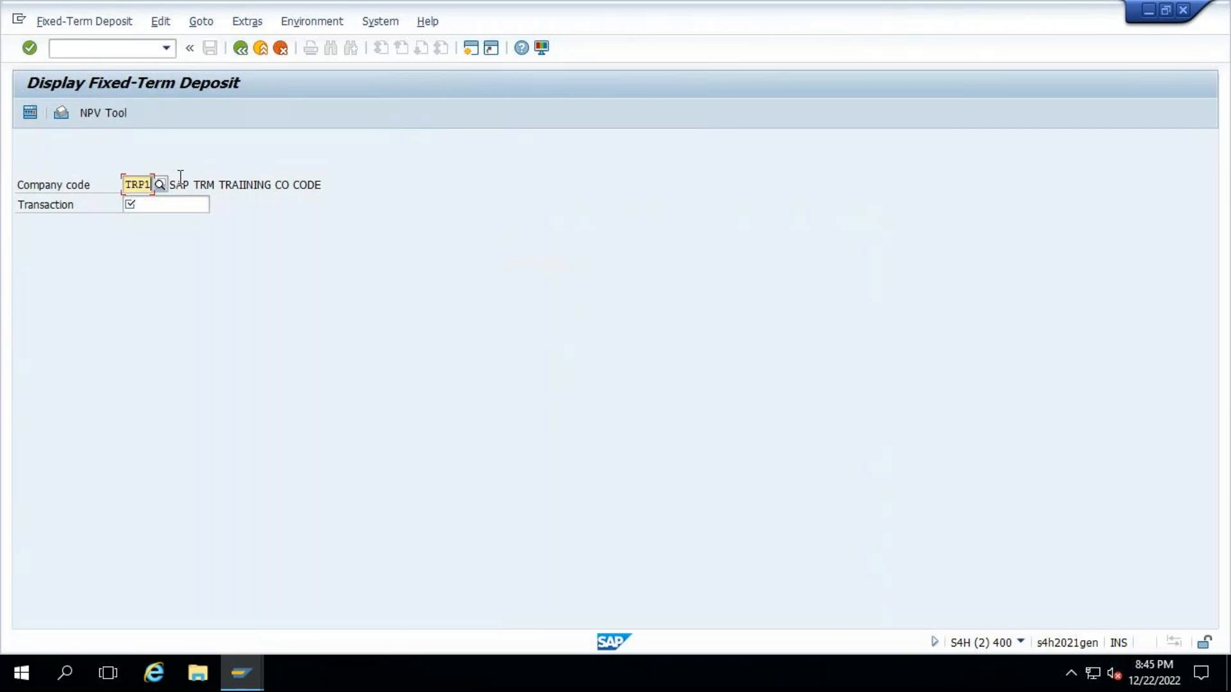
key("Delete")
key("BackSpace")
type("00")
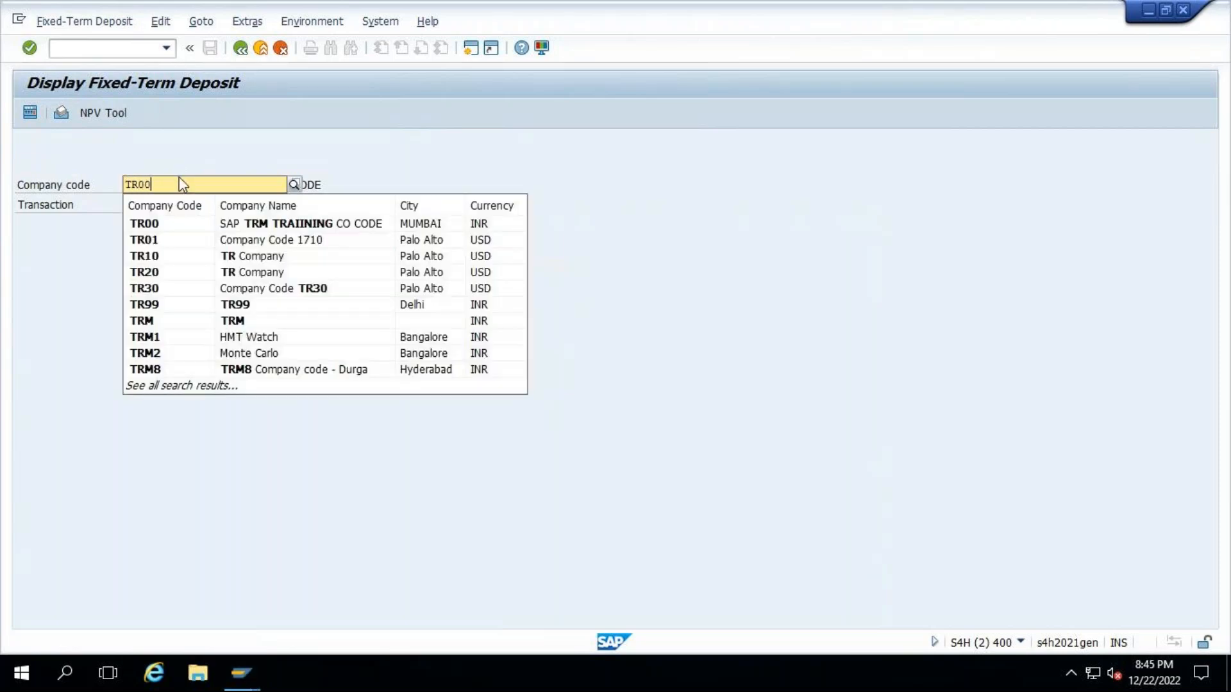
left_click(148, 224)
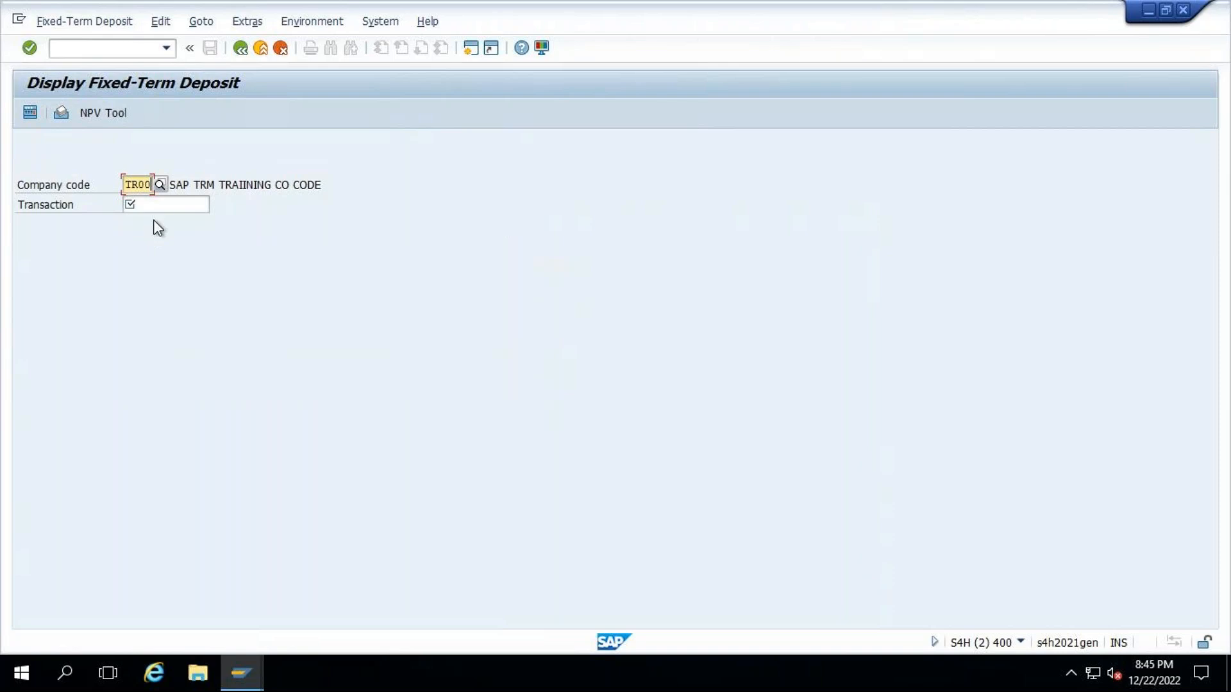
- Search TR00 transactions for product type TD1, open the ICICI_IN deposit and display its cash flow
left_click(152, 205)
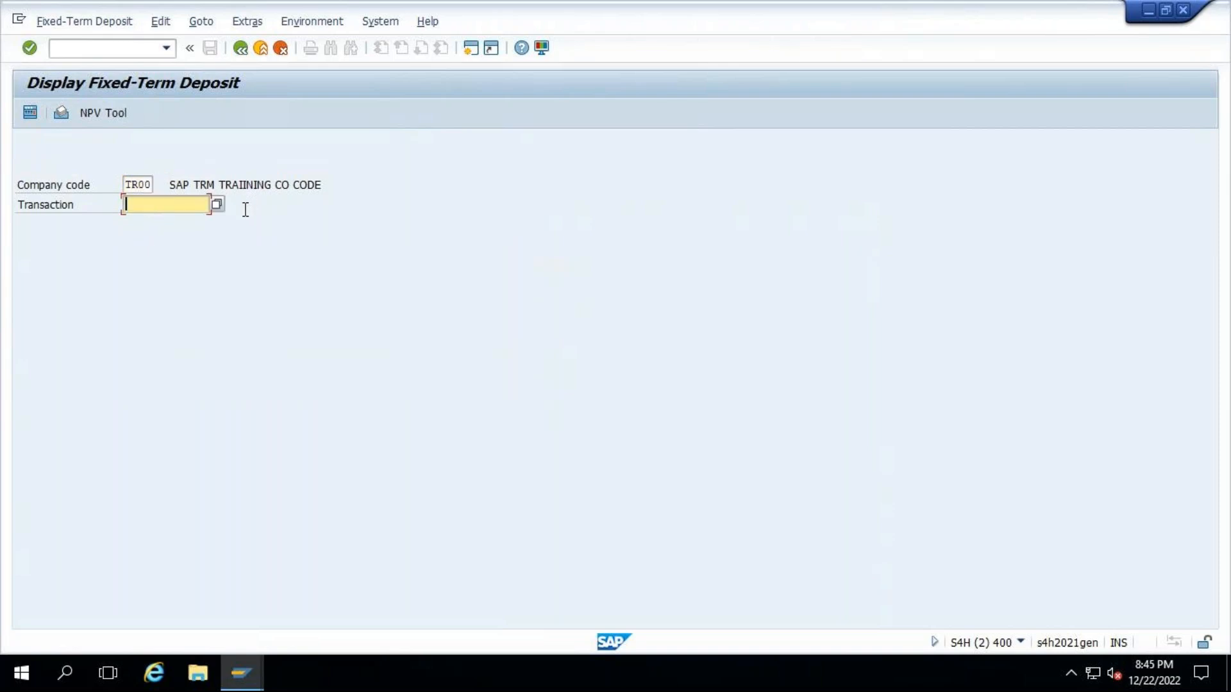
left_click(220, 206)
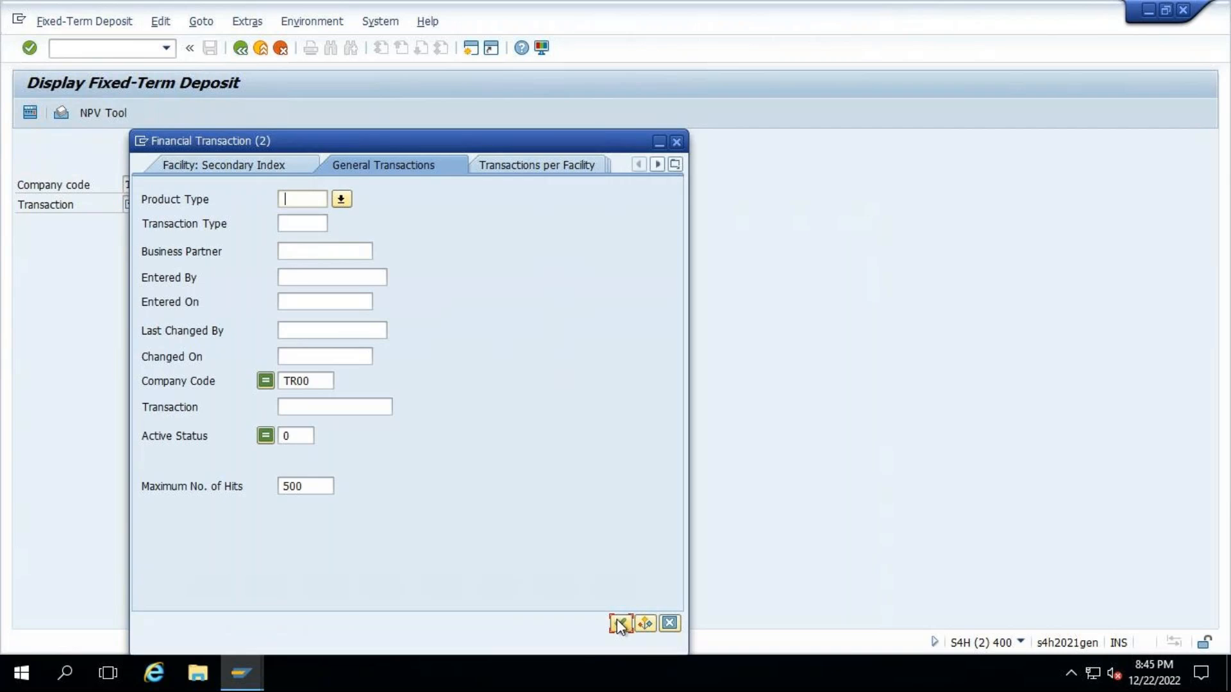
type("td1")
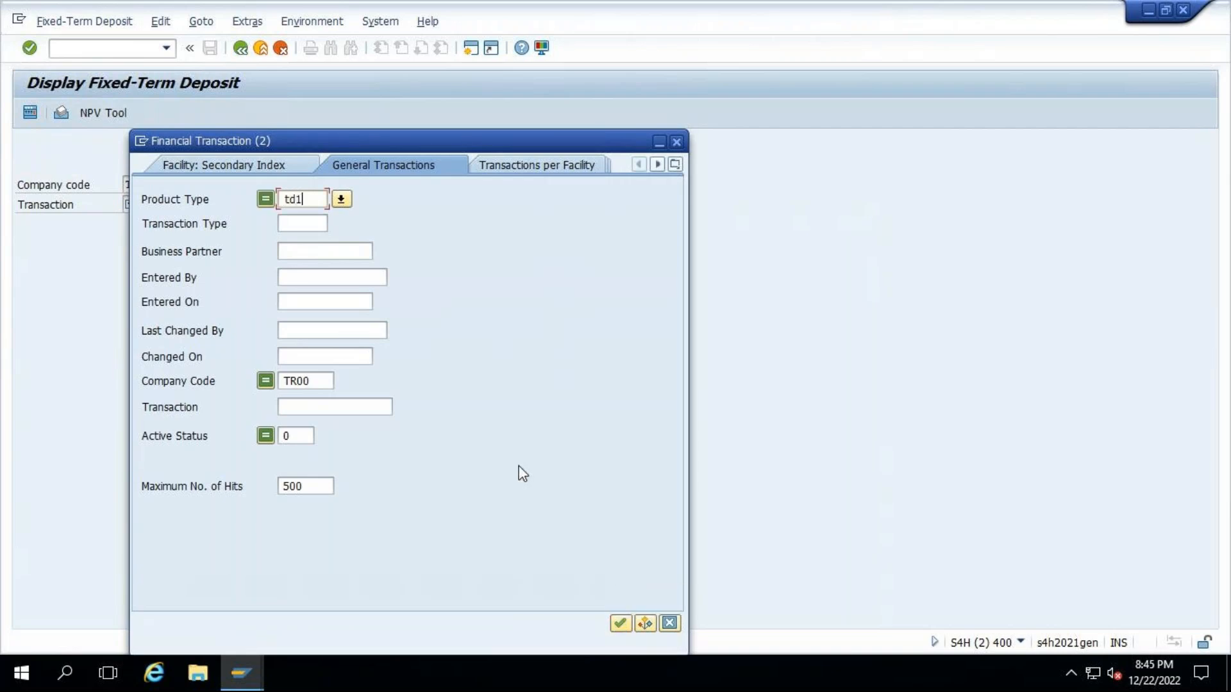
key("Return")
double_click(201, 116)
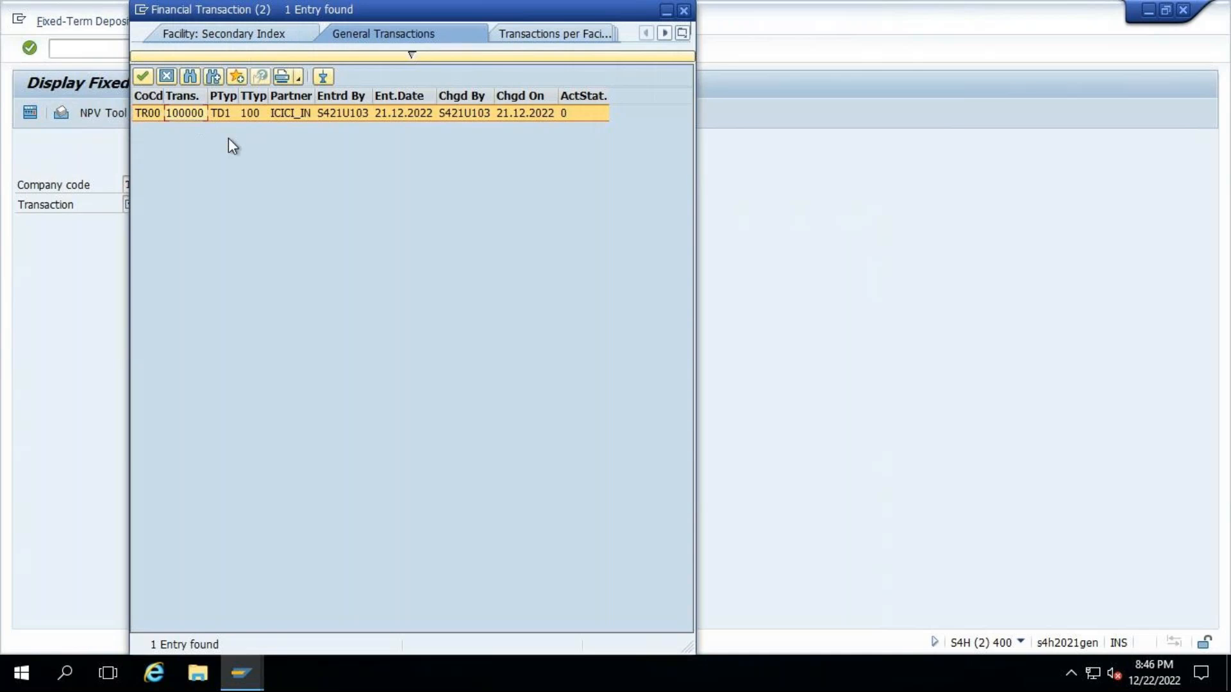
key("Return")
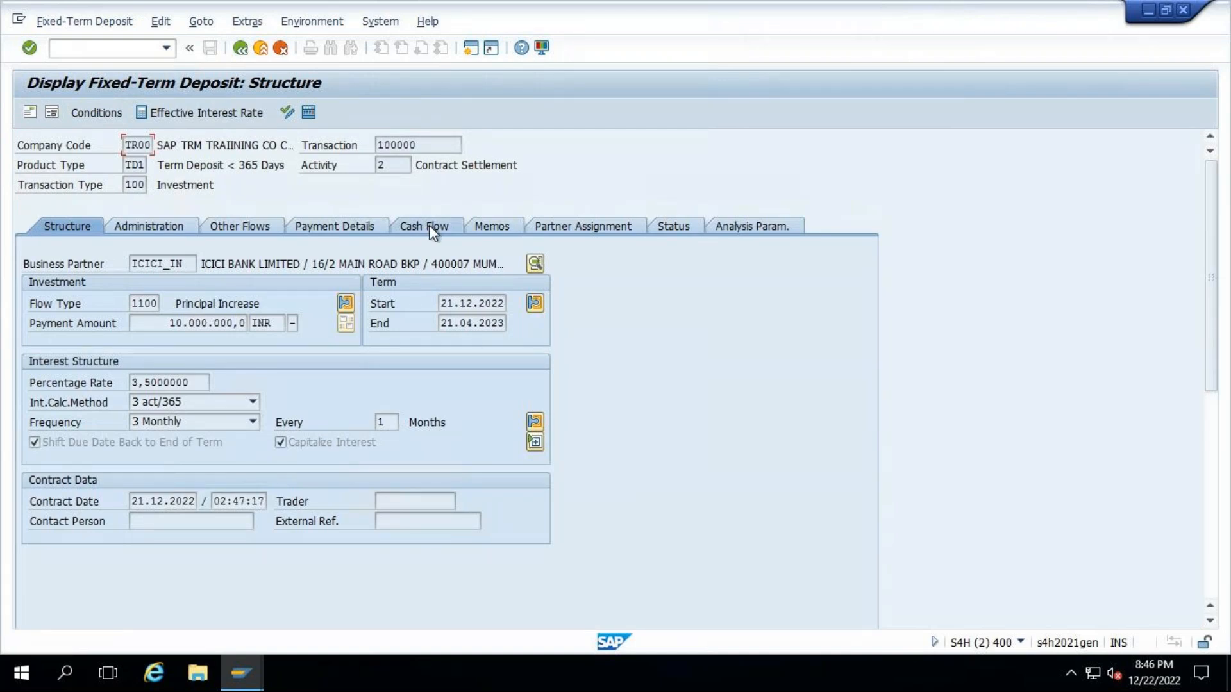
left_click(429, 225)
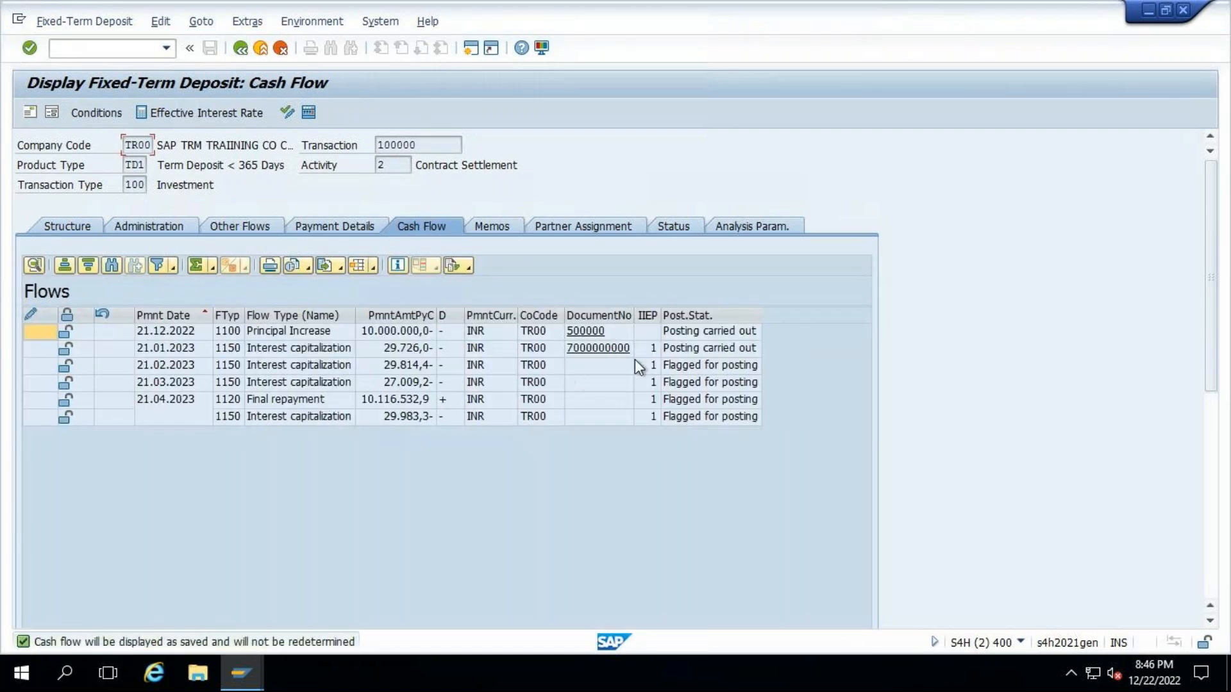
- Copy the payment date of the 21.02.2023 interest capitalization flow and start transaction TBB1 in a new session
left_click(173, 365)
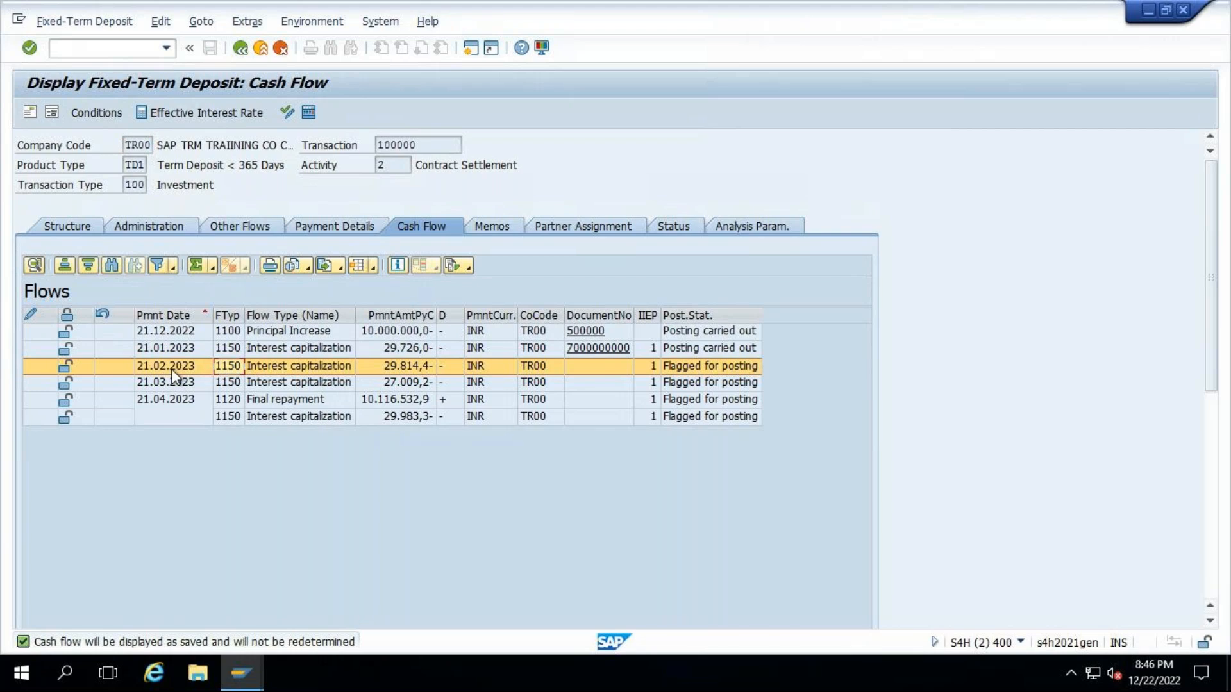
left_click(173, 371)
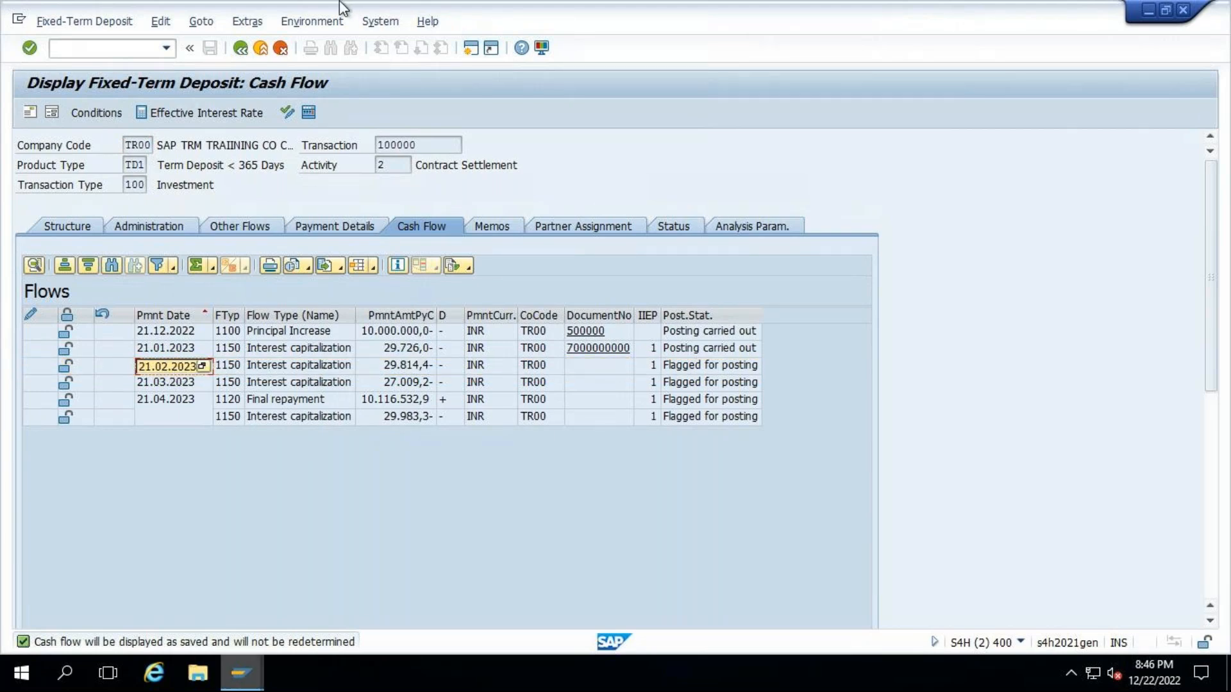
left_click(97, 49)
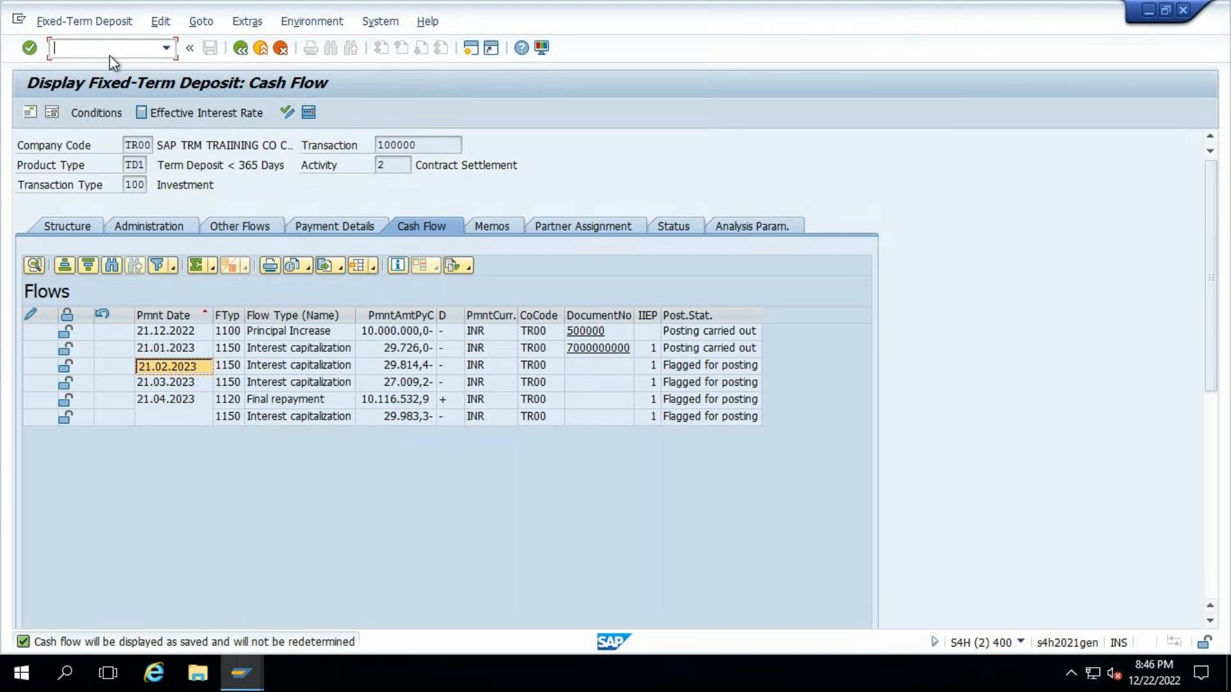
type("/otbb1")
key("Return")
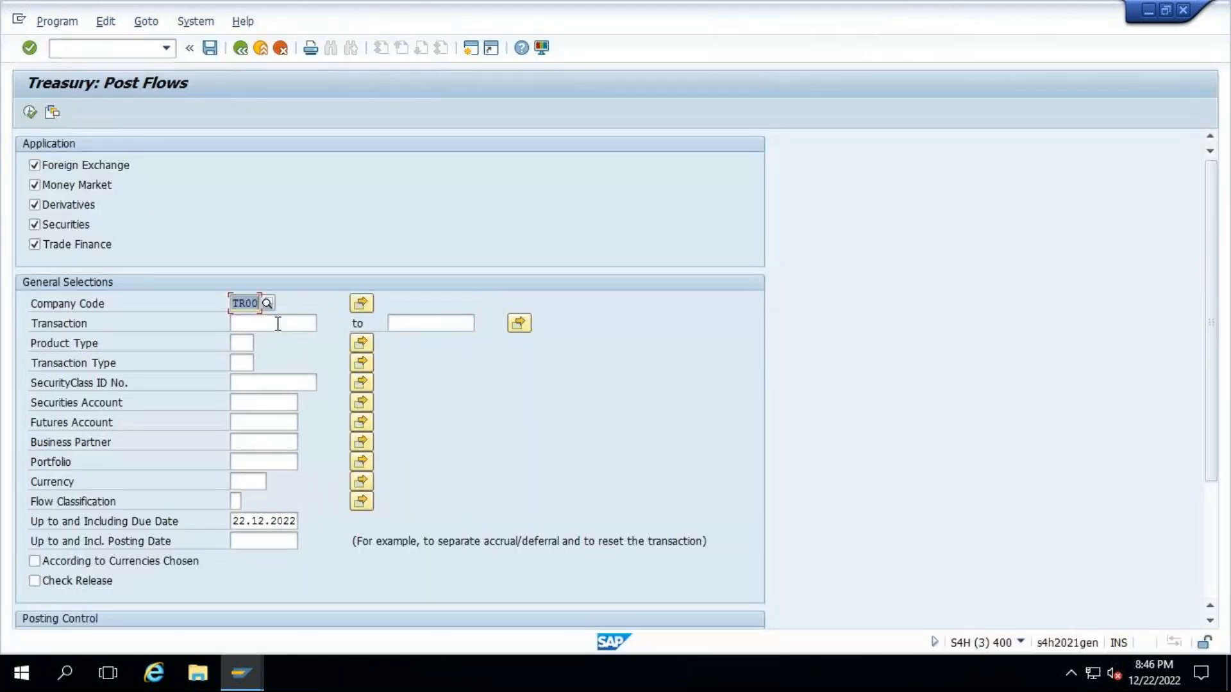
- Restrict the flow posting to due dates up to 21.02.2023 and to the displayed deposit's transaction number
left_click(278, 324)
left_click_drag(233, 522, 373, 524)
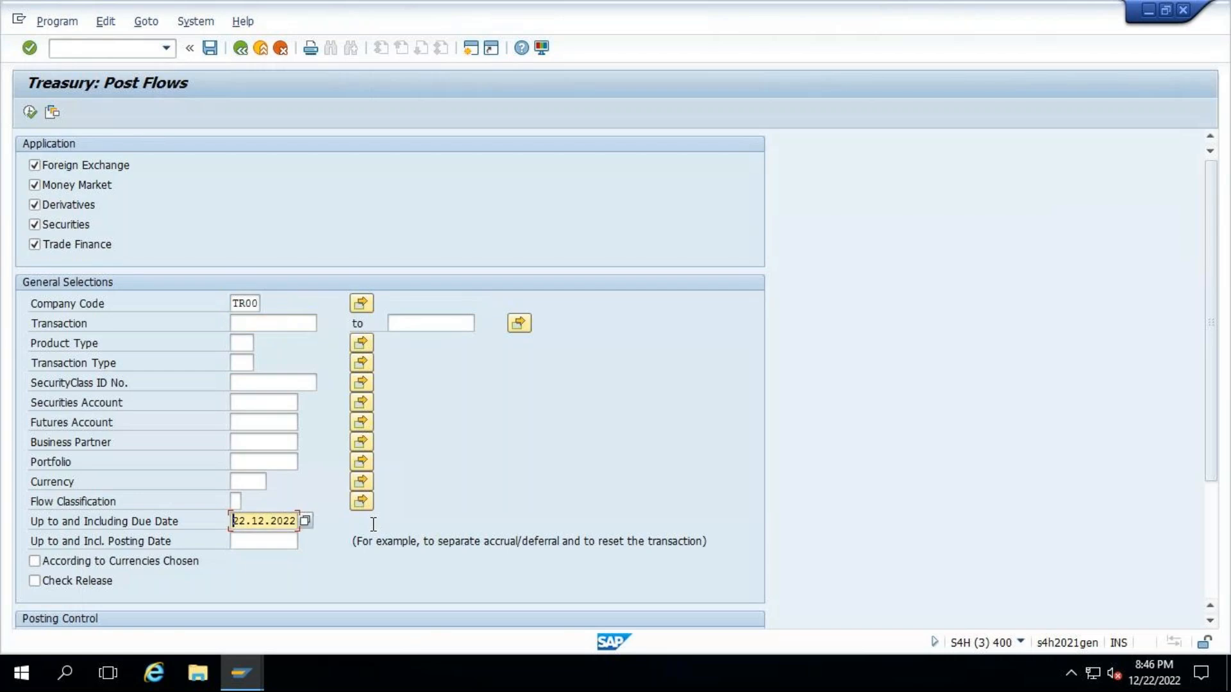
type("21.02.2023")
key("alt+Tab")
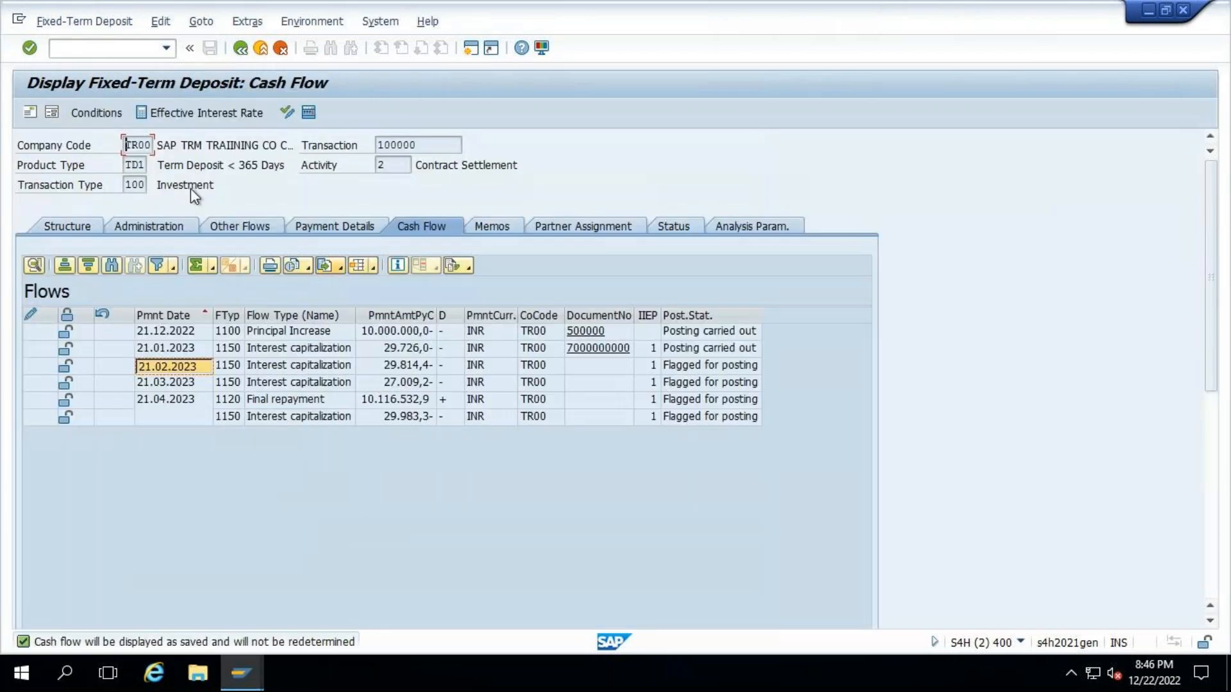
left_click(413, 145)
key("alt+Tab")
left_click(256, 324)
type("100000")
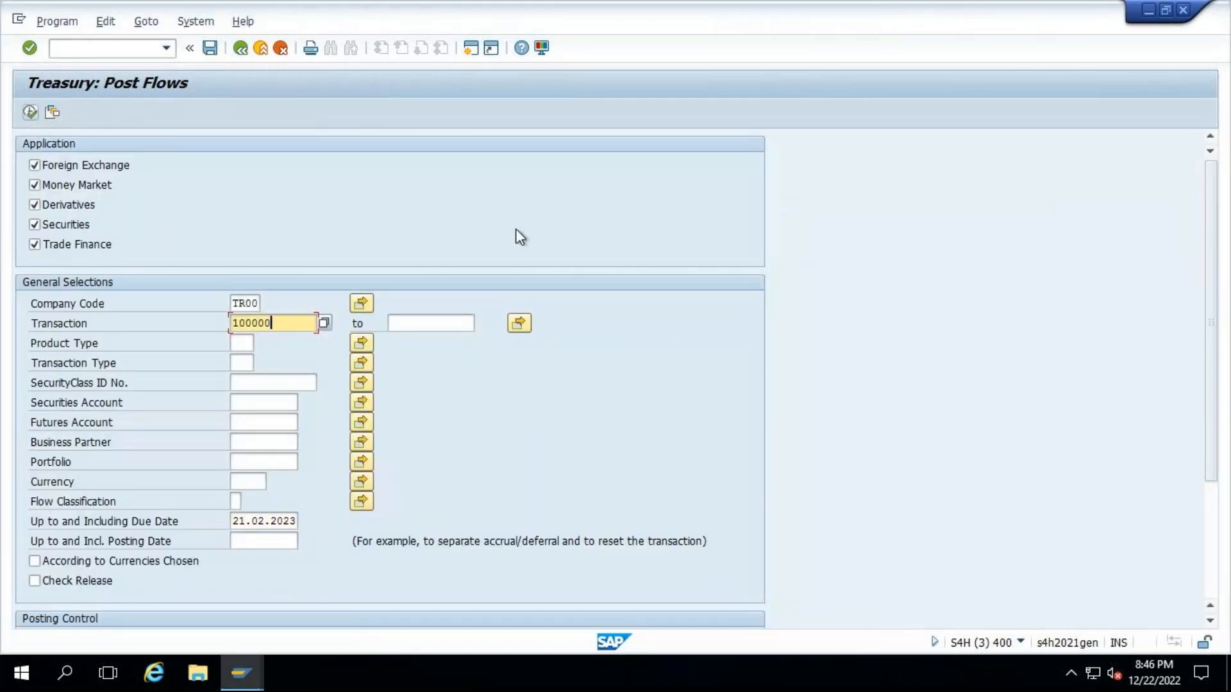
- Execute the flow posting as a test run, return to the selection screen and check the posting control settings
left_click(32, 112)
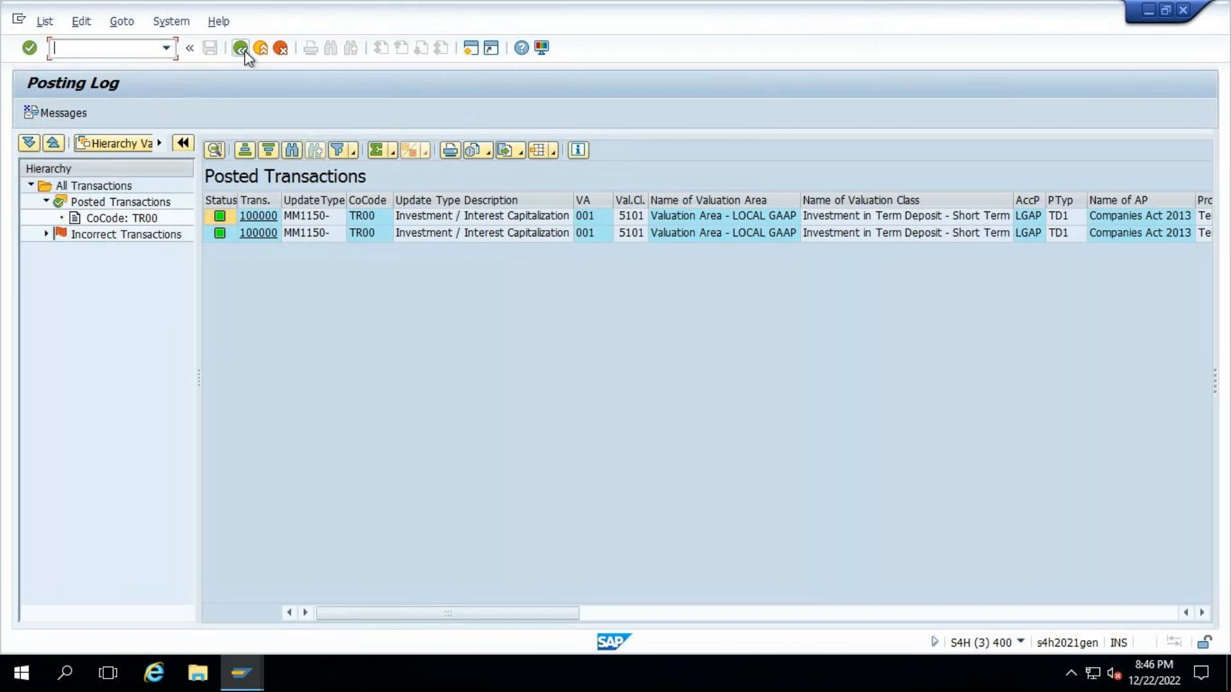
left_click(240, 48)
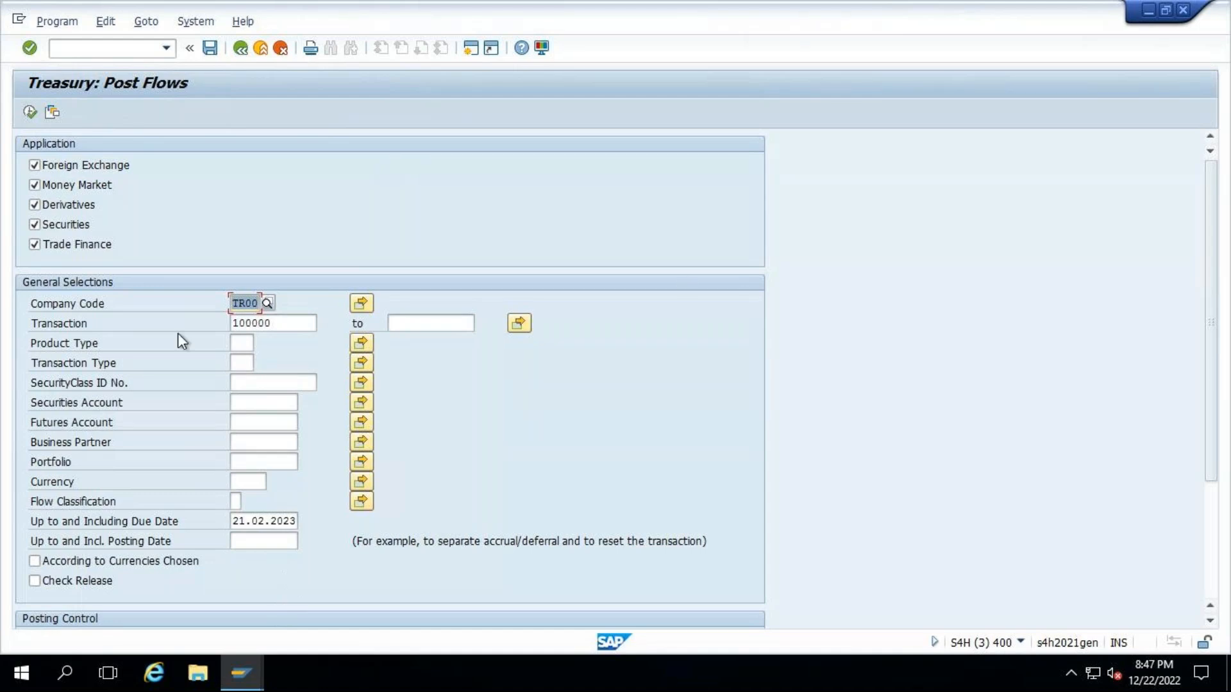
left_click_drag(1213, 436, 1224, 500)
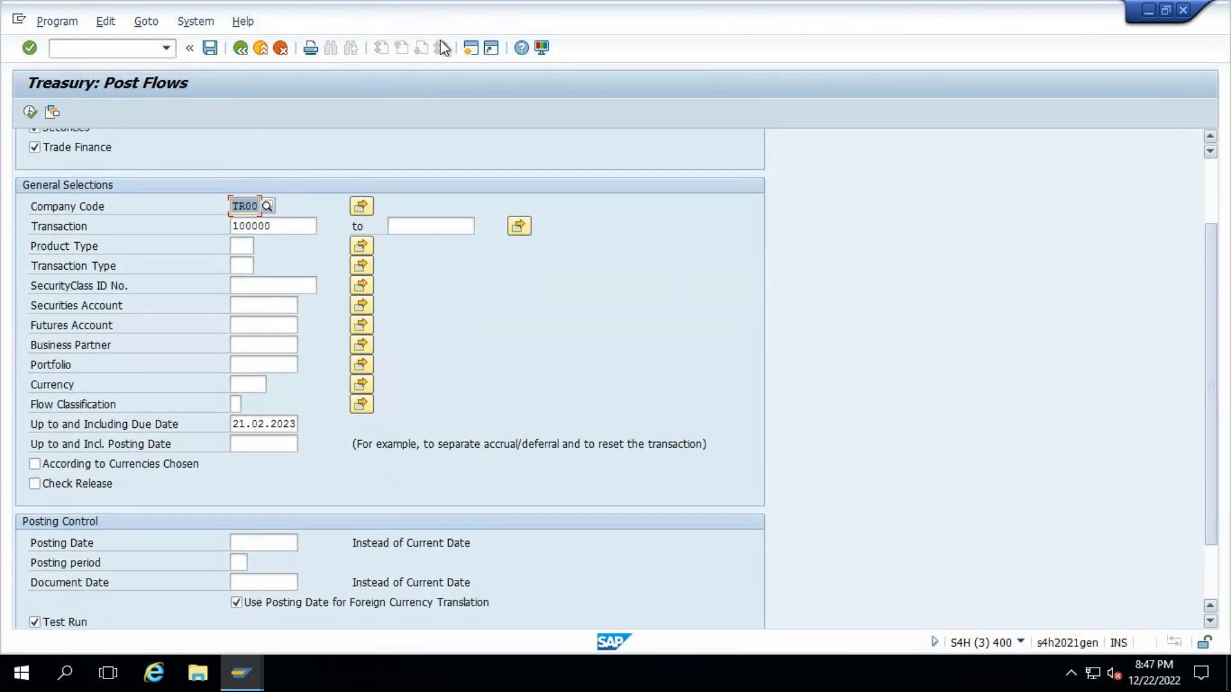
- Start transaction FB01 in a new session and set the document header to date 22.12.2022 and type SA, G/L Account Document
left_click(470, 48)
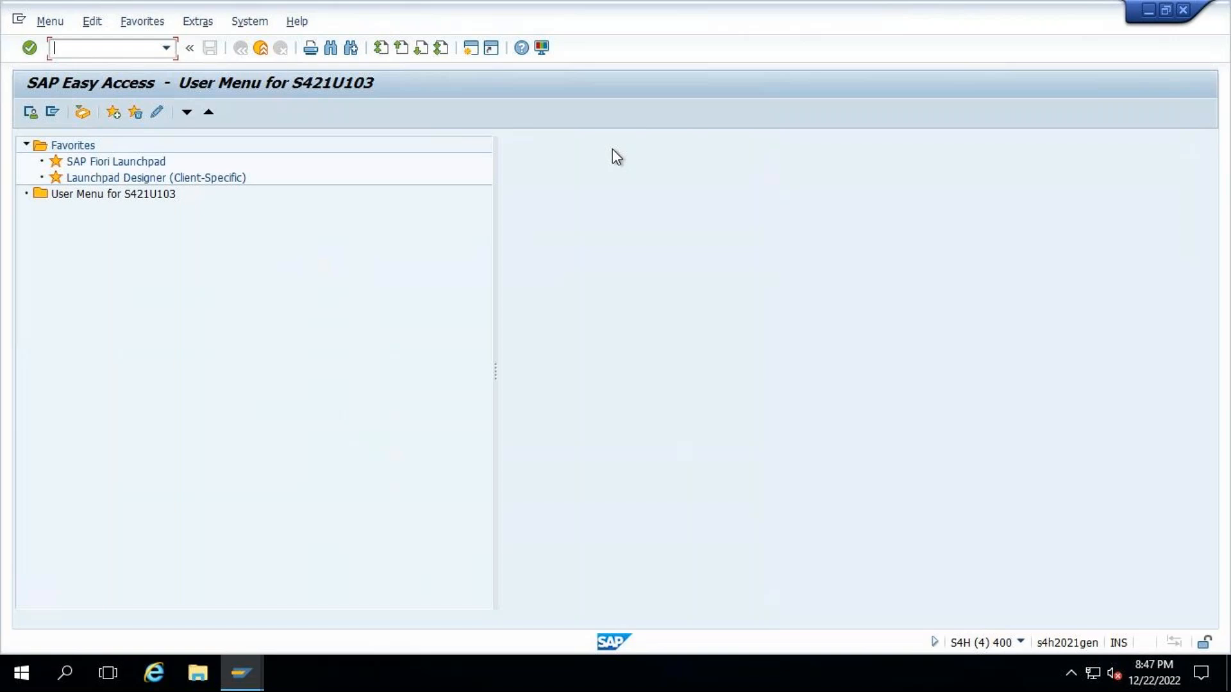
type("fb01")
key("Return")
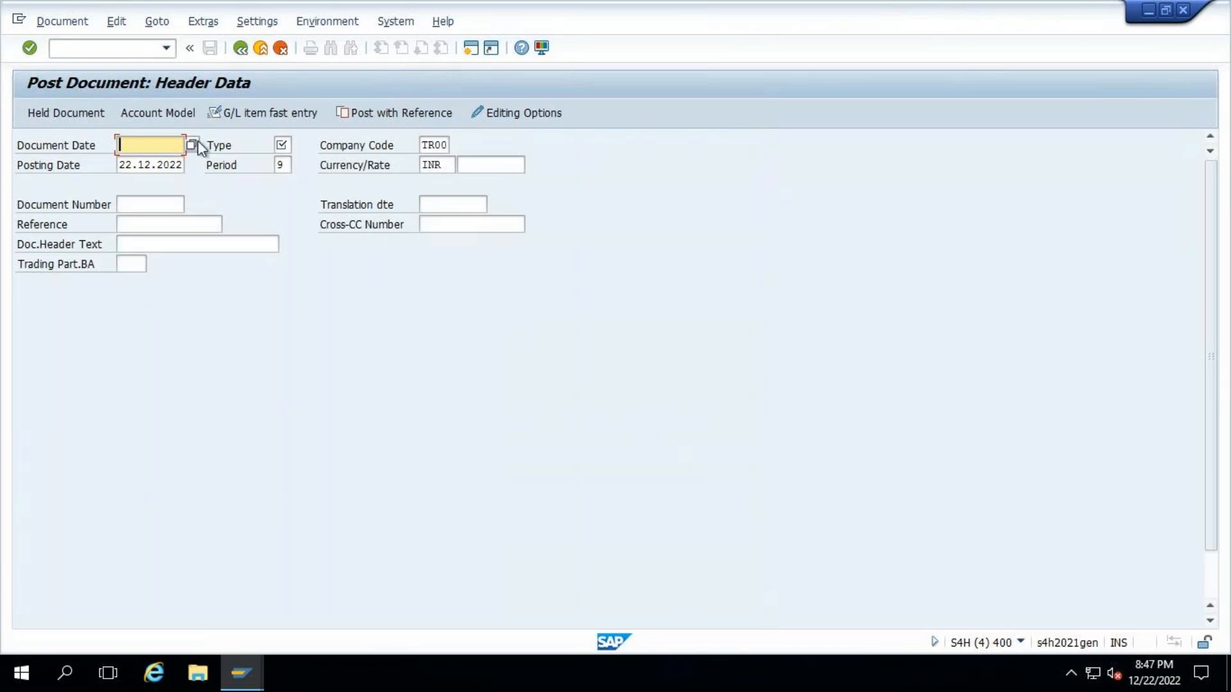
left_click(192, 145)
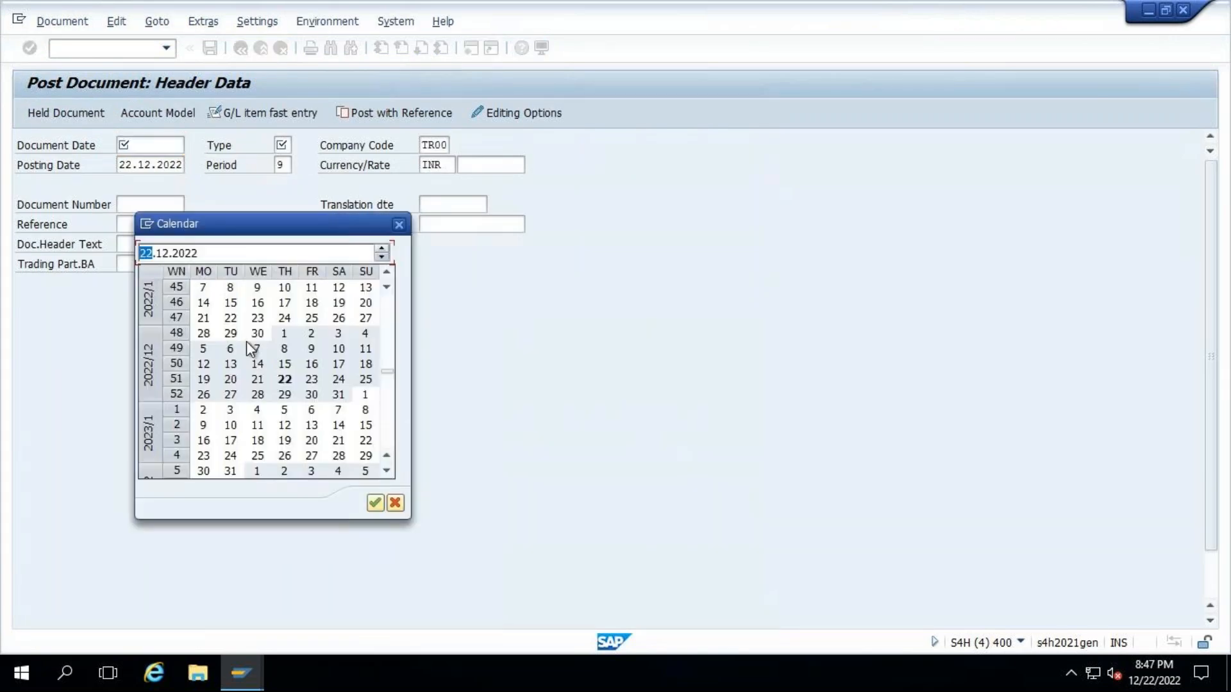
double_click(285, 380)
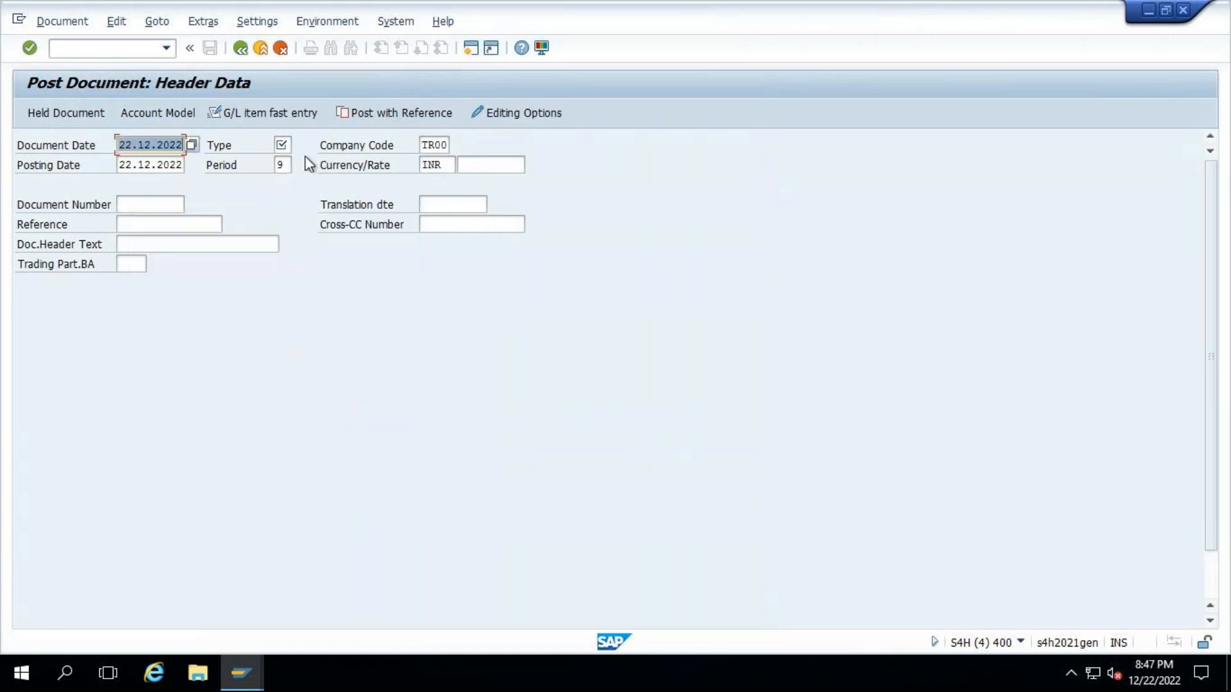
left_click(281, 145)
type("sa")
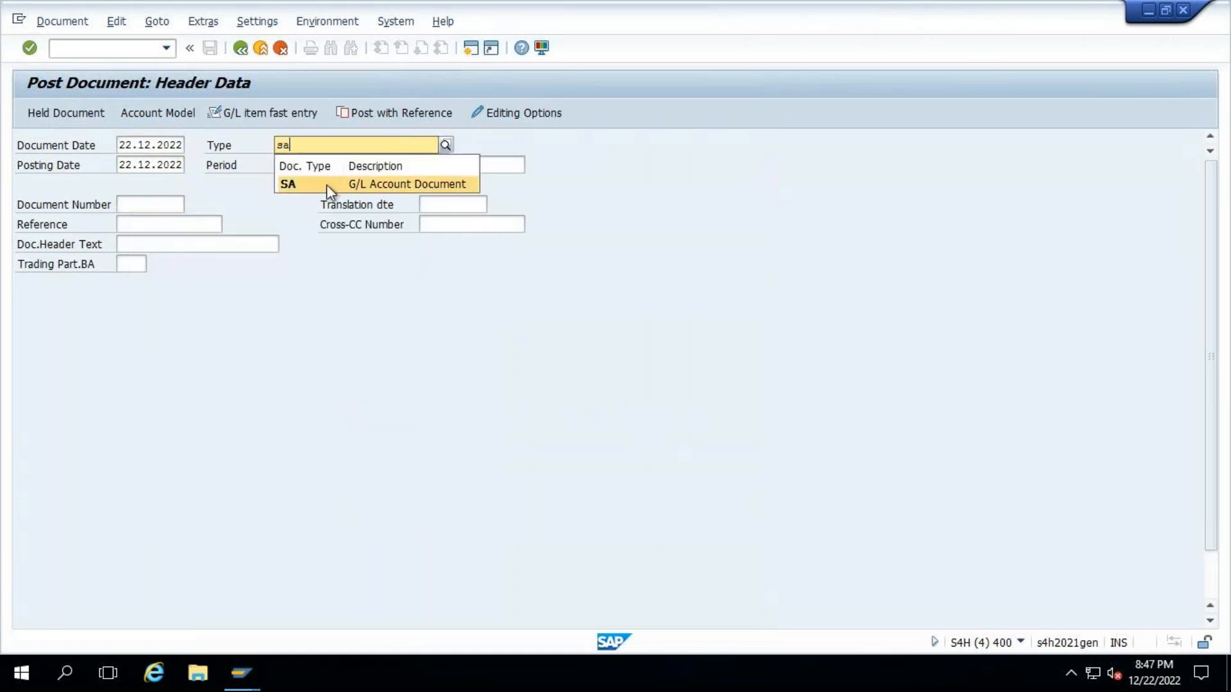
left_click(327, 185)
key("Return")
key("Return")
- Enter the first line item with posting key 40, the SALARY G/L account and an amount of 9001010 INR
type("40")
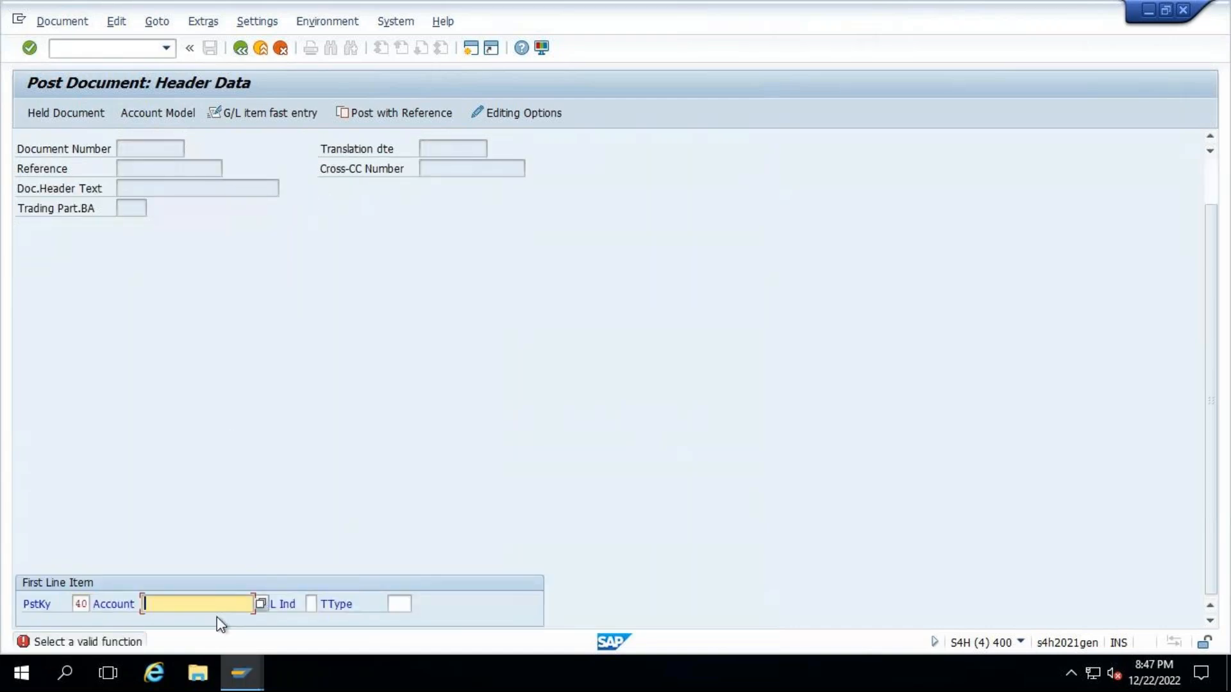
left_click(213, 604)
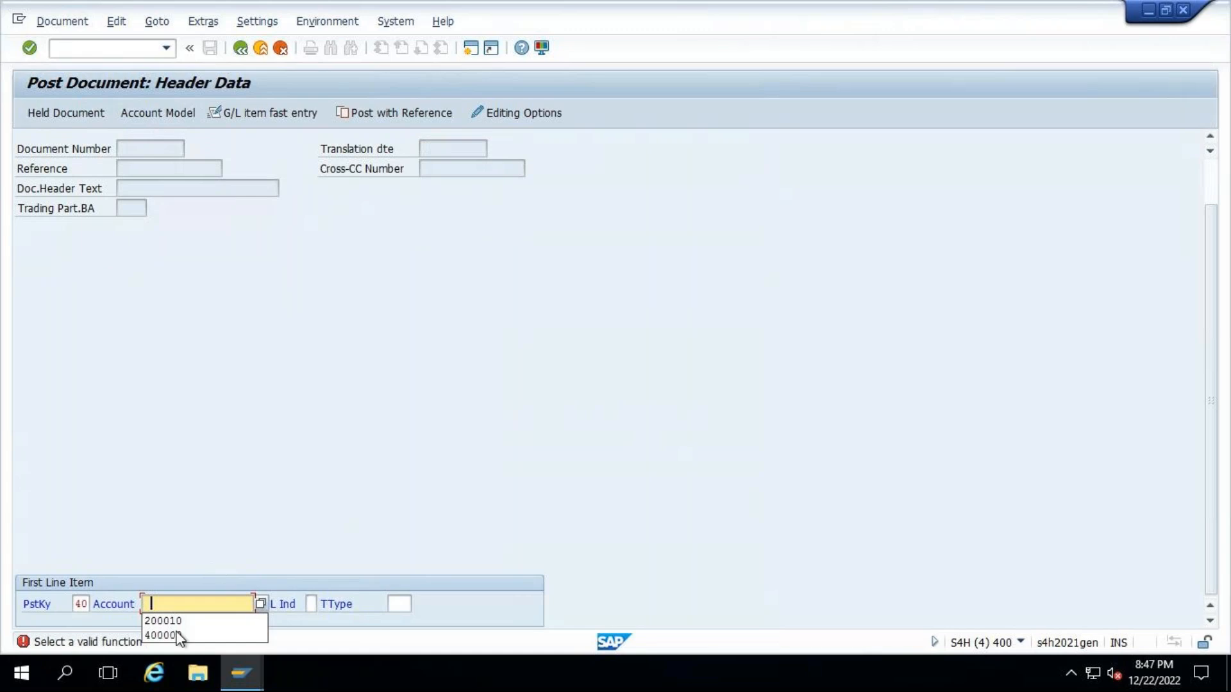
left_click(173, 635)
key("Return")
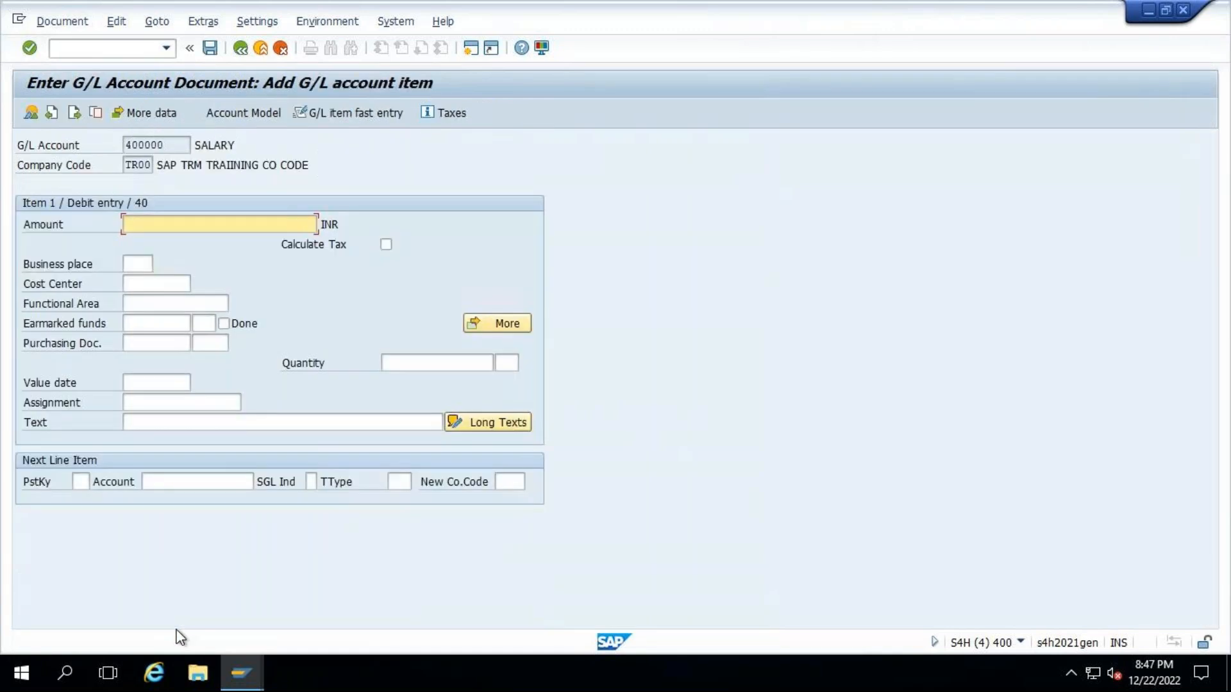
type("9001010")
key("Return")
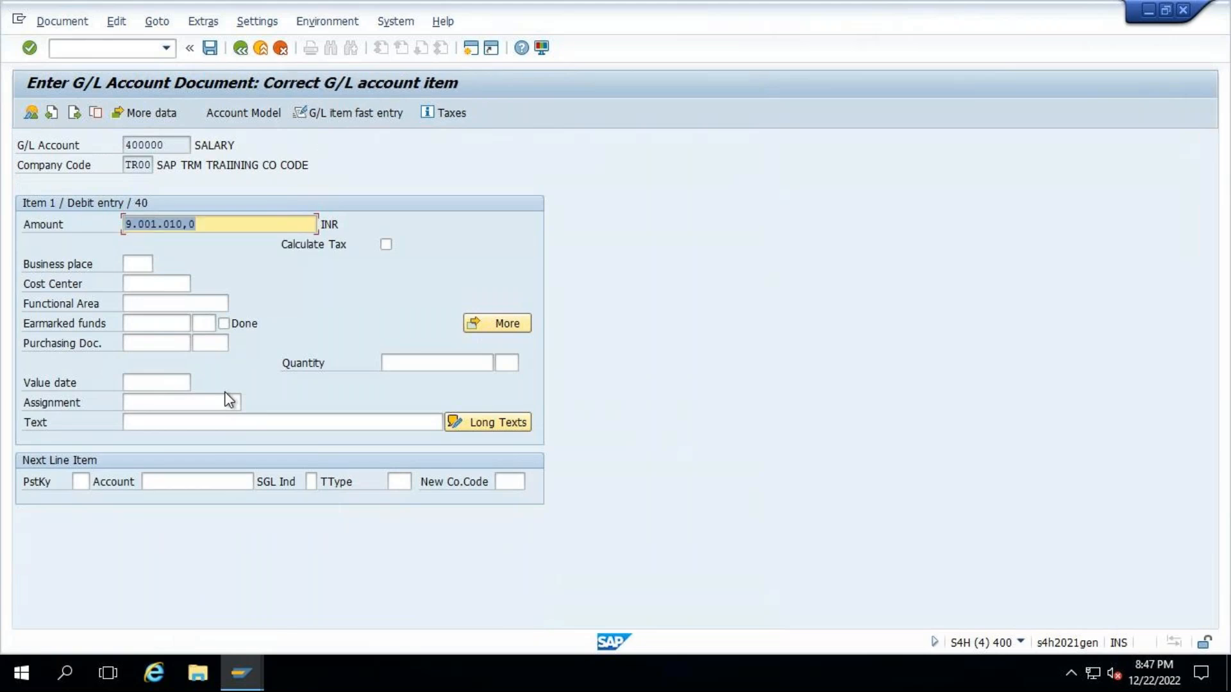
- Add a line item with posting key 50 for the CITI main bank account, balancing amount * and value date 22.12.2022
left_click(82, 482)
type("50")
key("Tab")
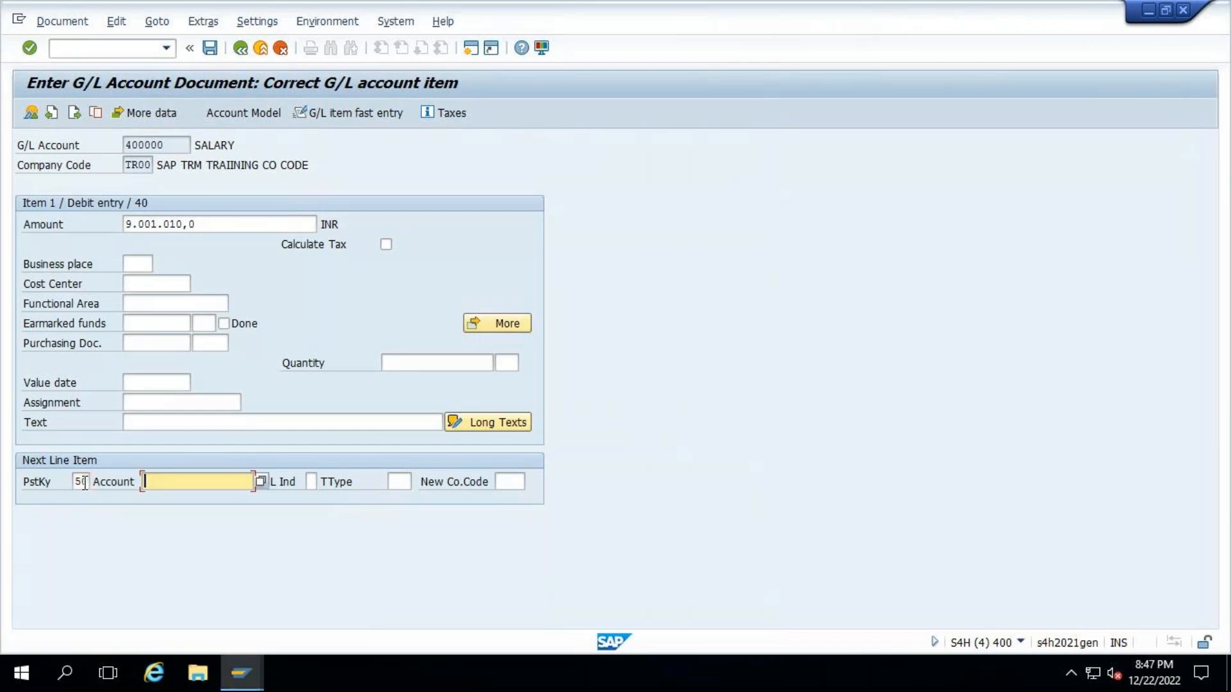
left_click(186, 511)
key("Return")
type("*")
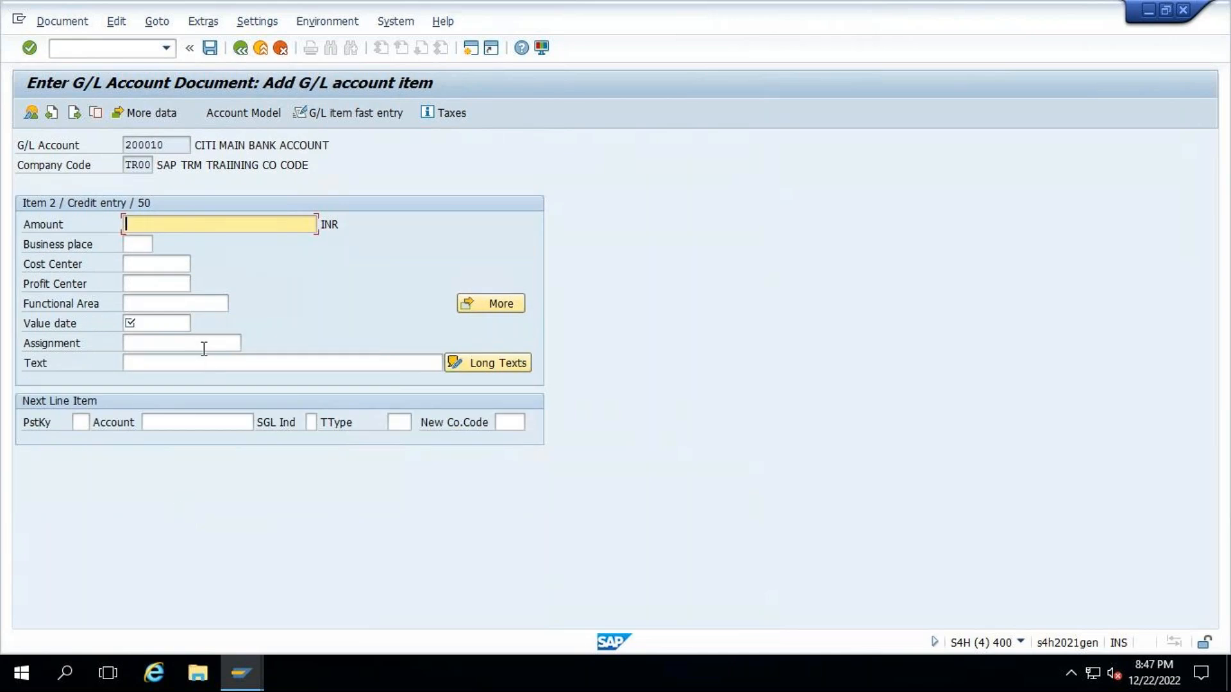
key("Return")
key("space")
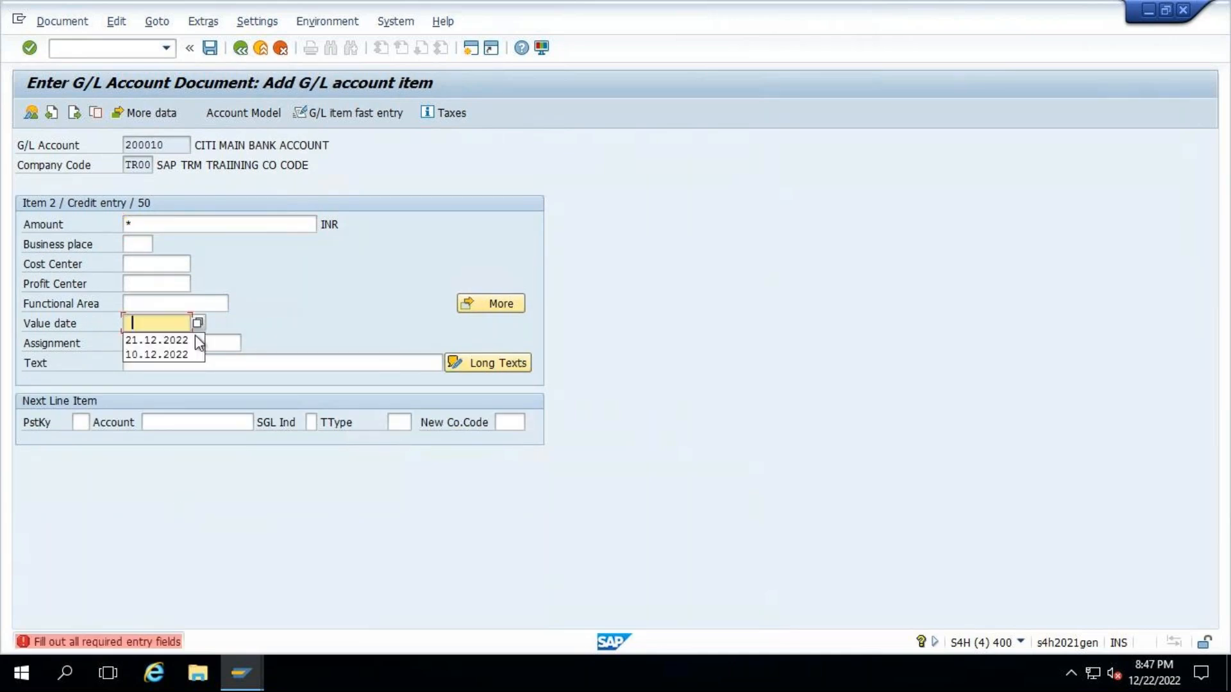
left_click(198, 324)
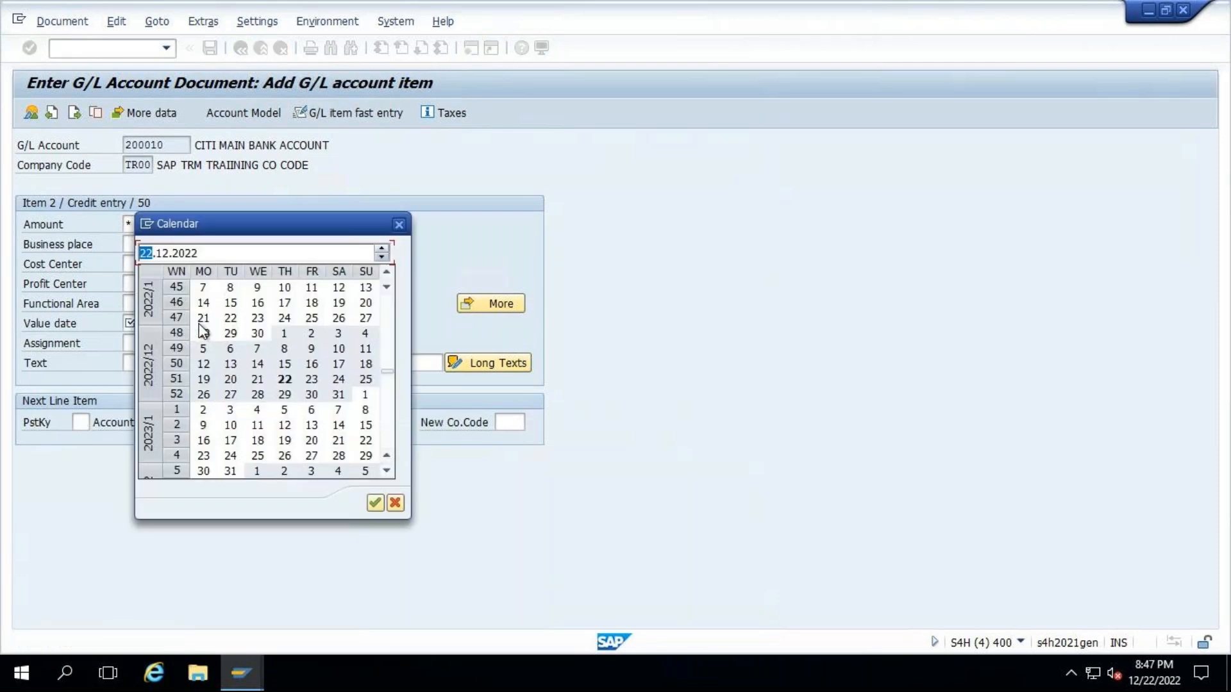
double_click(285, 383)
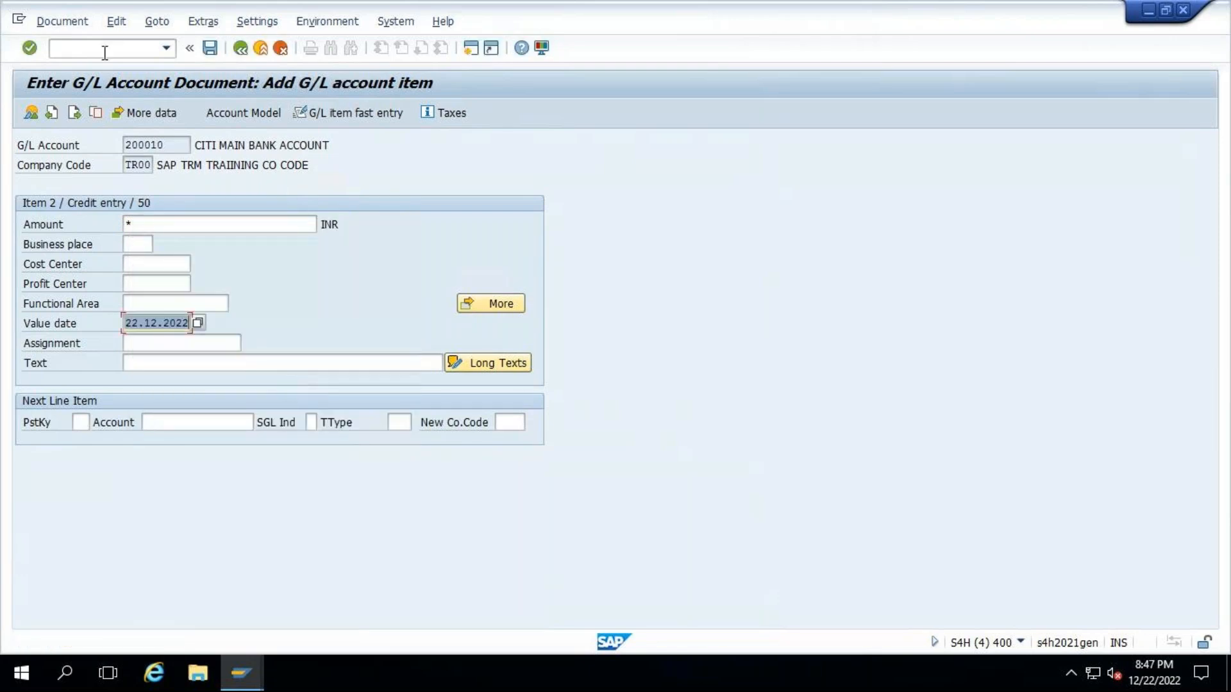
key("Return")
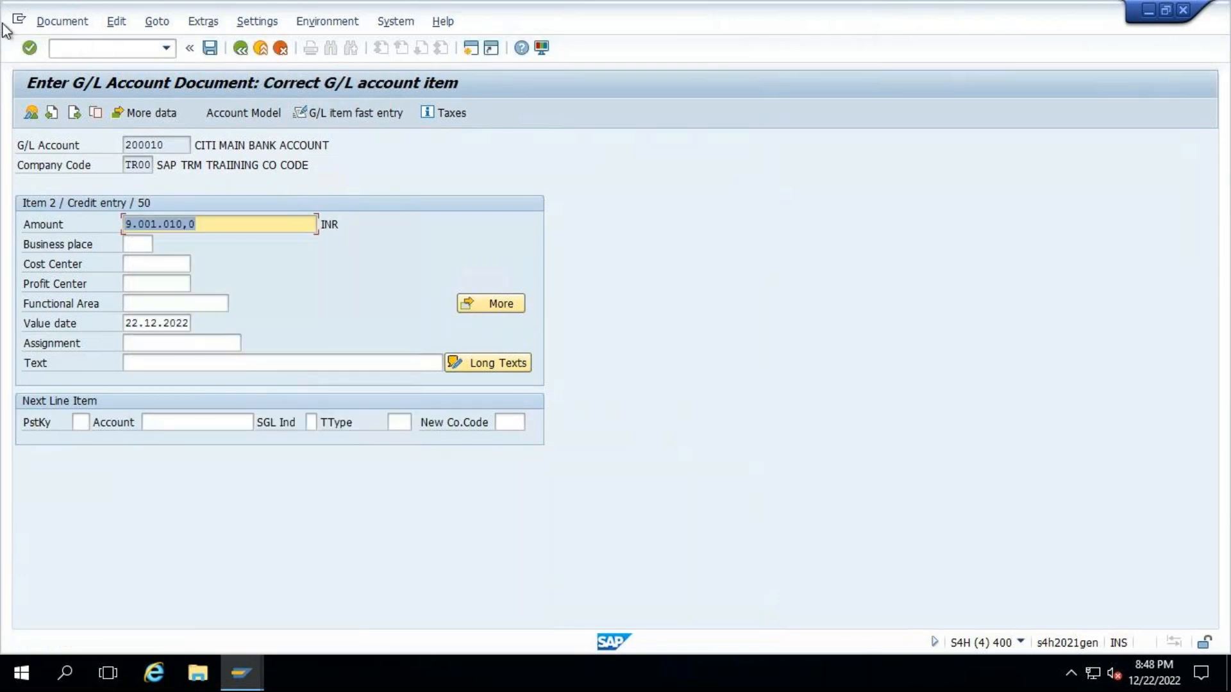
- Simulate the document and its general ledger entries, return to the overview and post the document
left_click(61, 22)
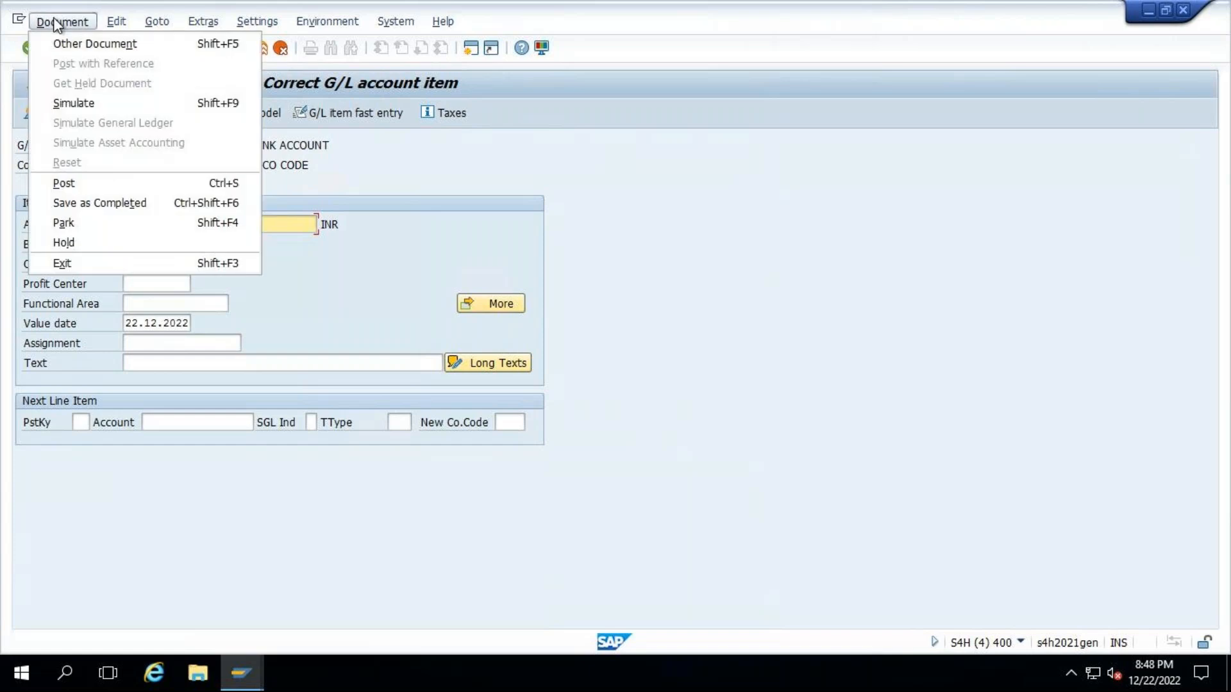
left_click(75, 103)
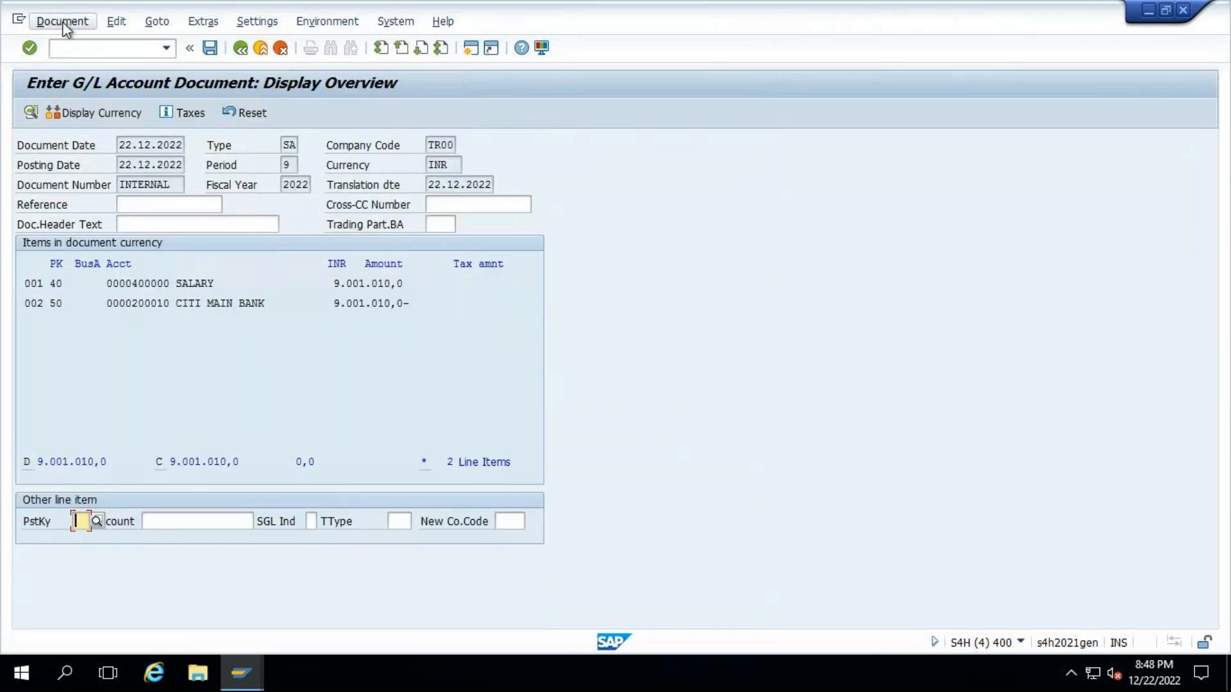
left_click(62, 22)
left_click(95, 124)
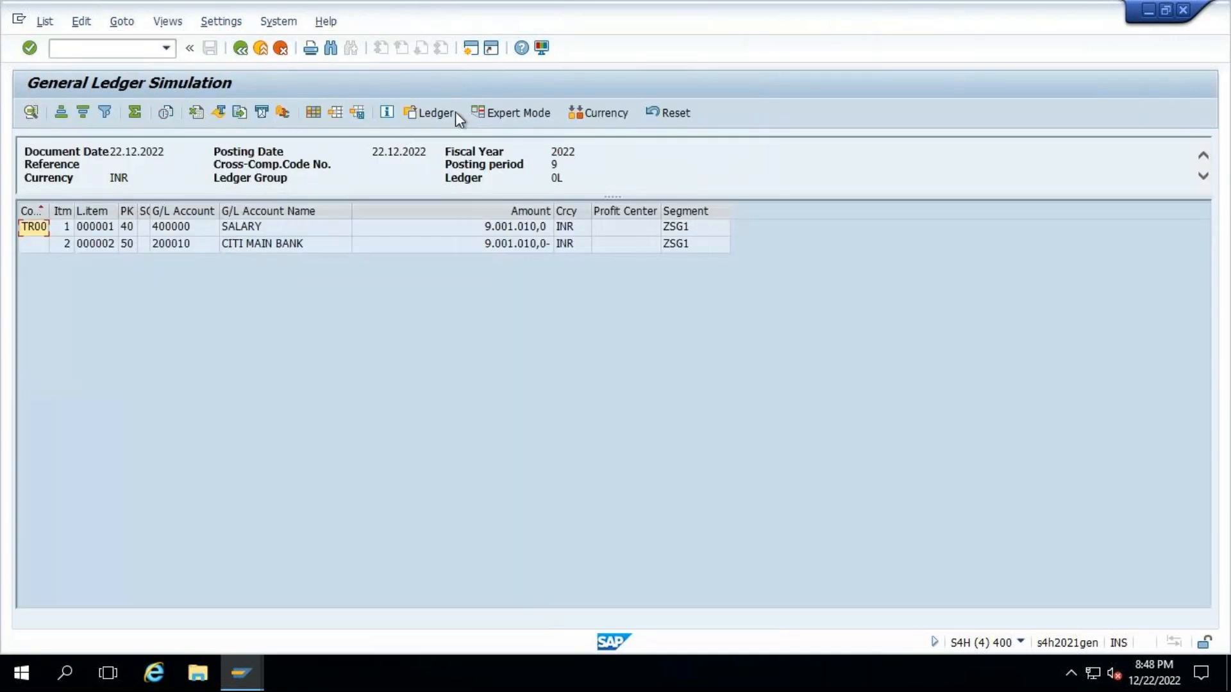
left_click(244, 51)
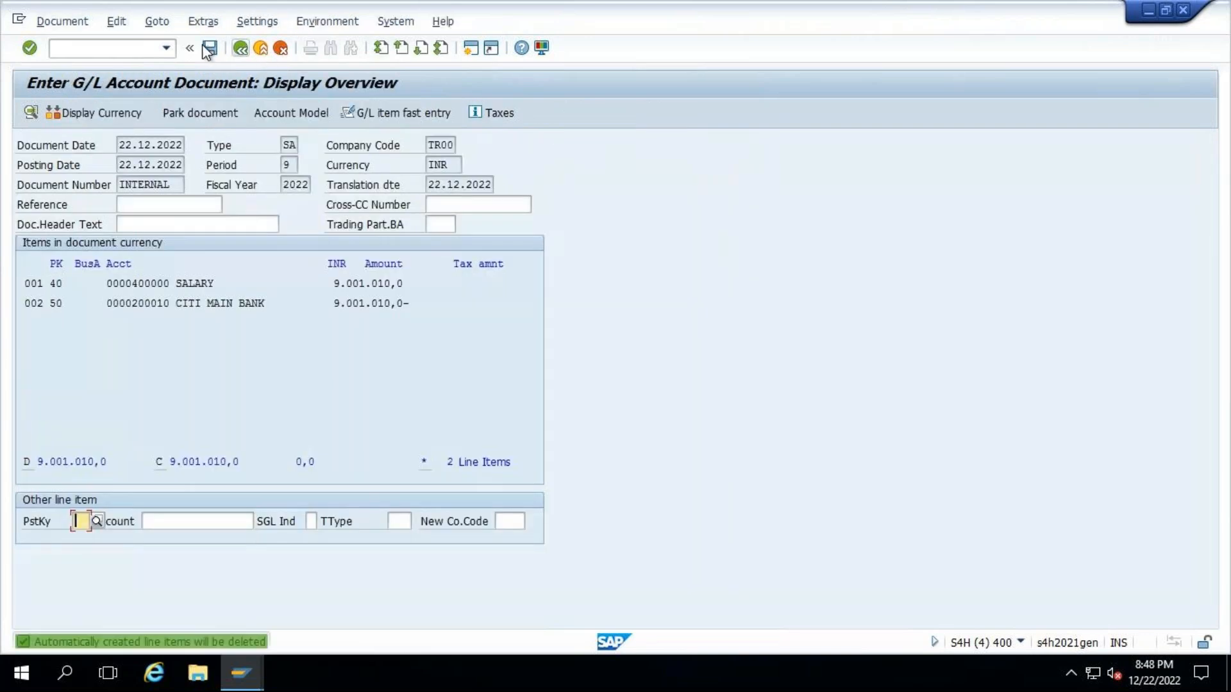
key("ctrl+s")
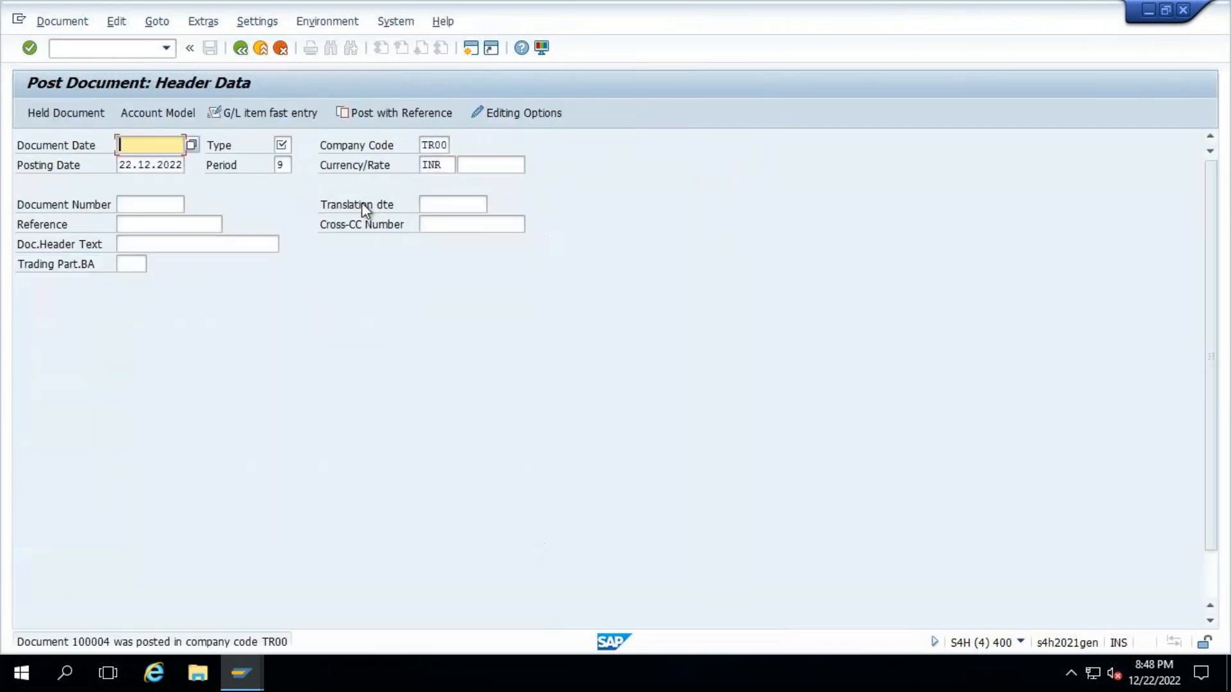
- Display the G/L document just posted and switch it to the general ledger view
left_click(66, 20)
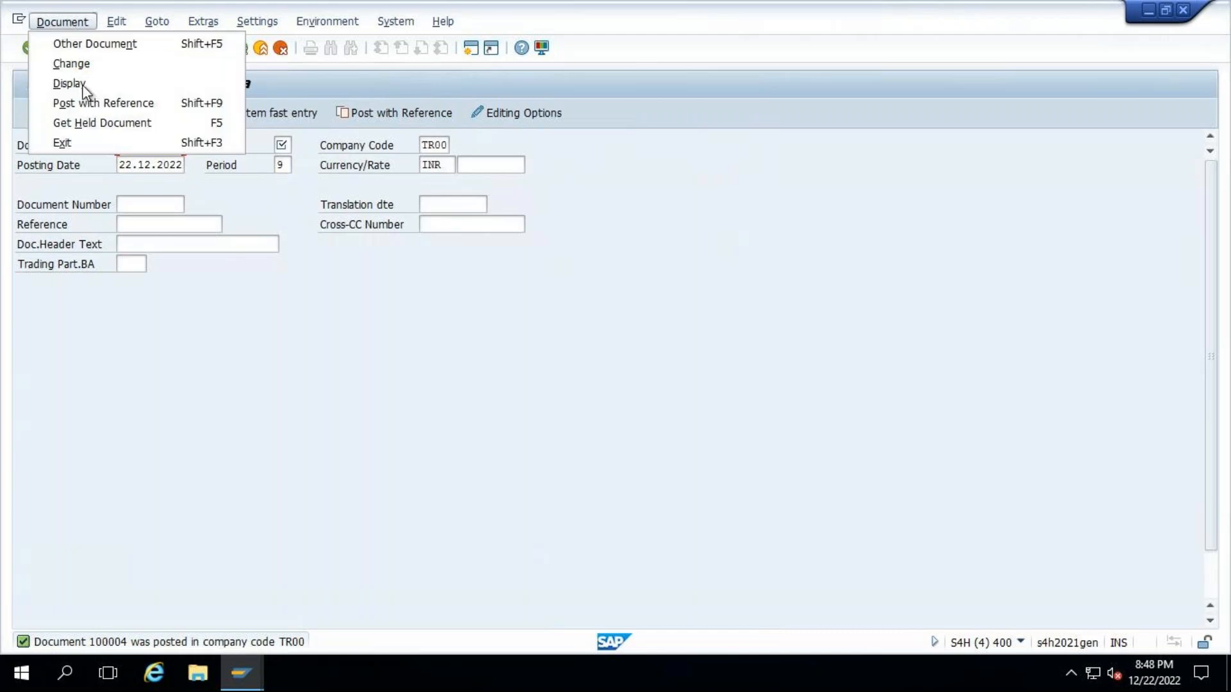
left_click(84, 85)
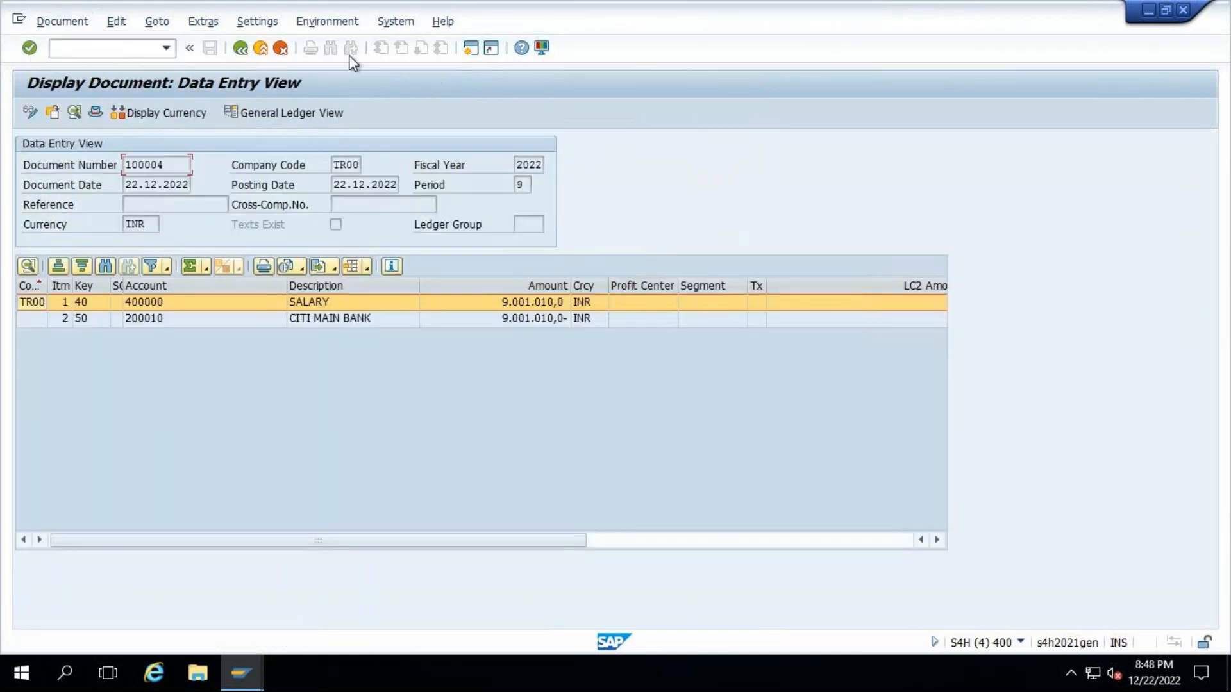
left_click(307, 117)
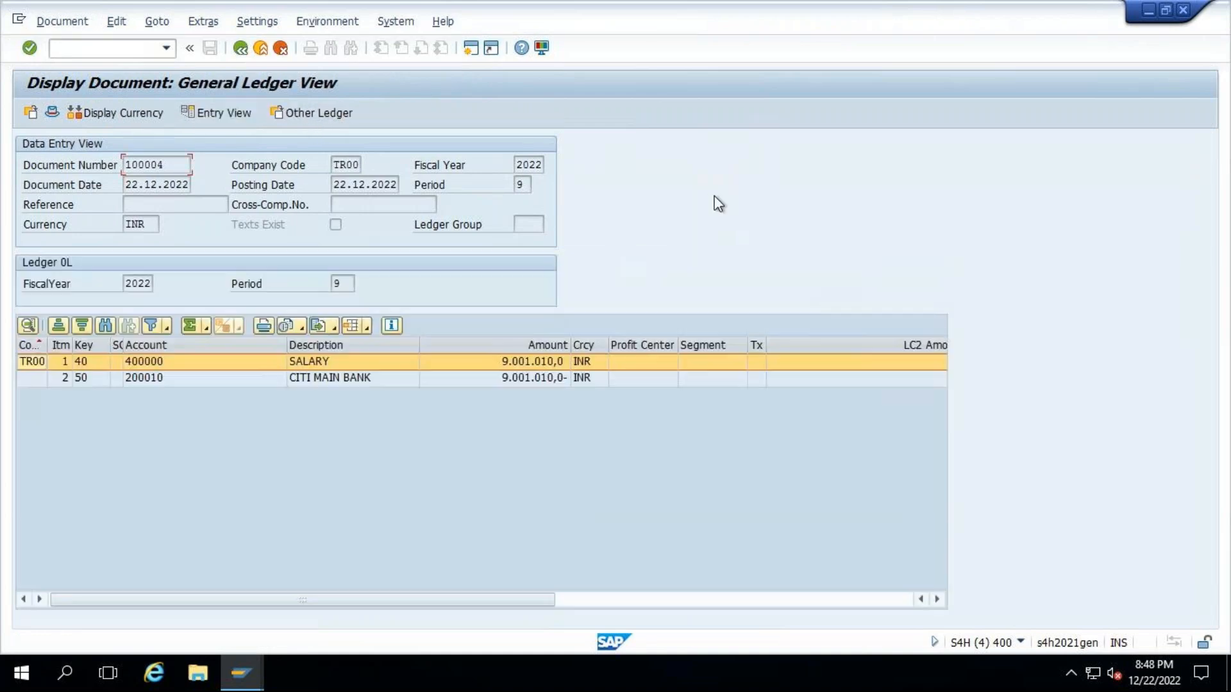
- Show the document's general ledger view for ledger L1, IFRS Ledger
left_click(316, 112)
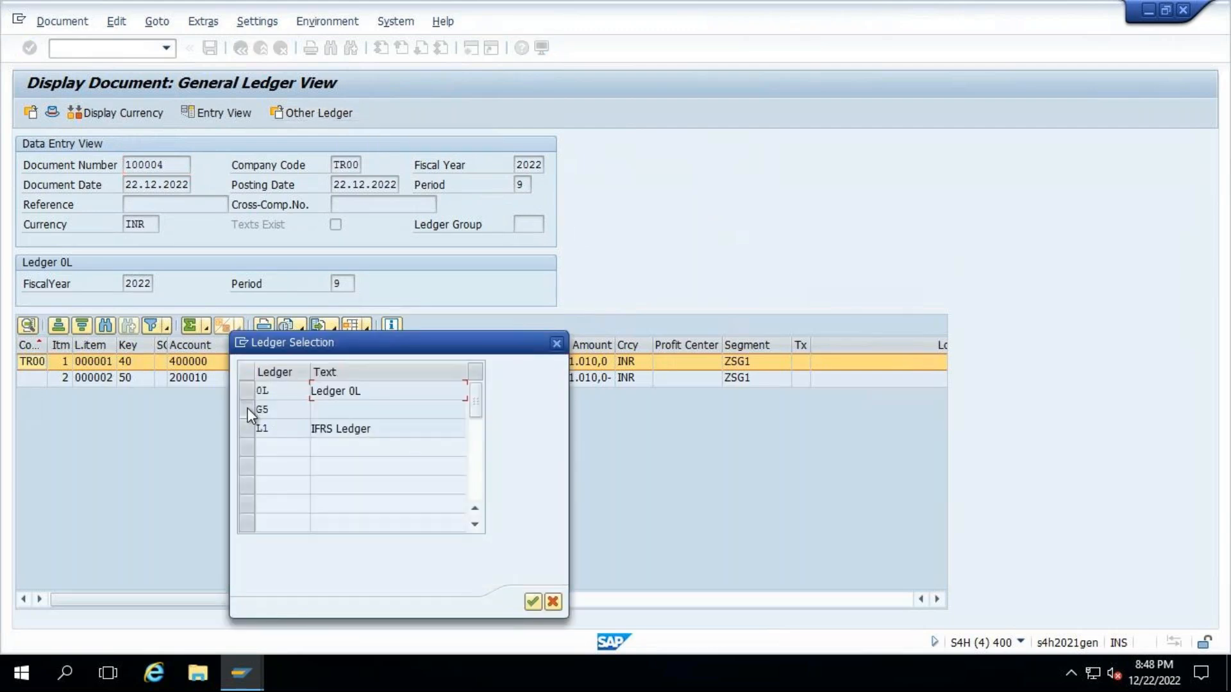
left_click(247, 411)
left_click(248, 430)
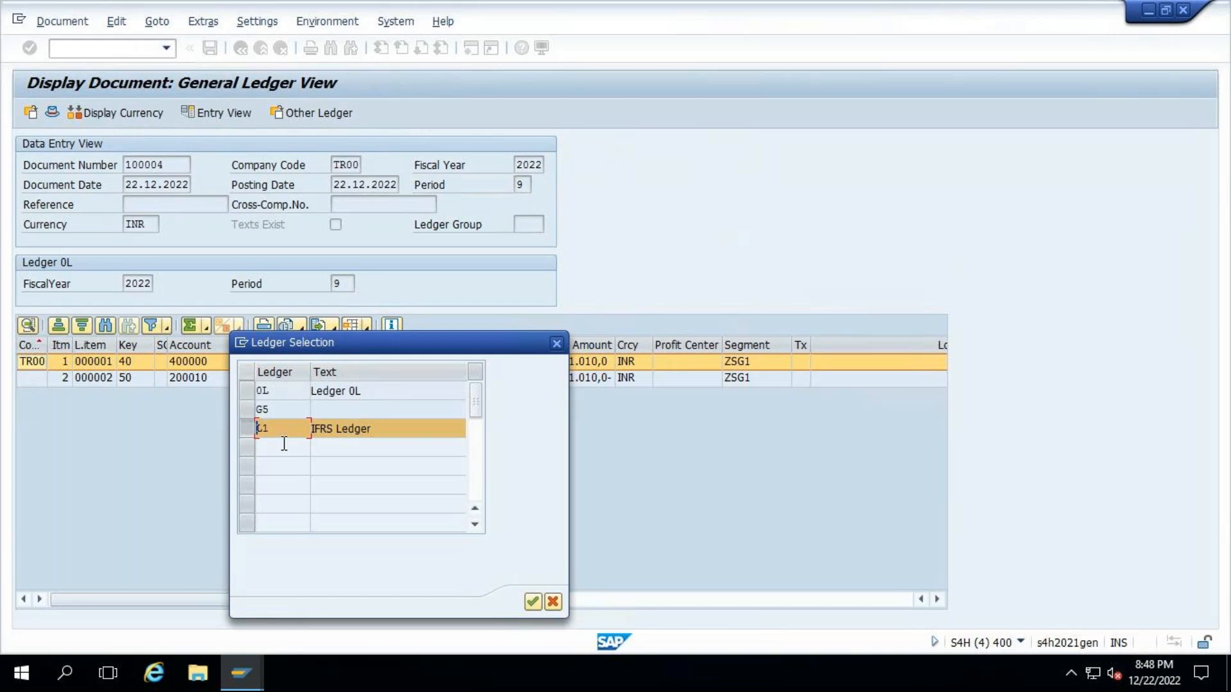
left_click(532, 602)
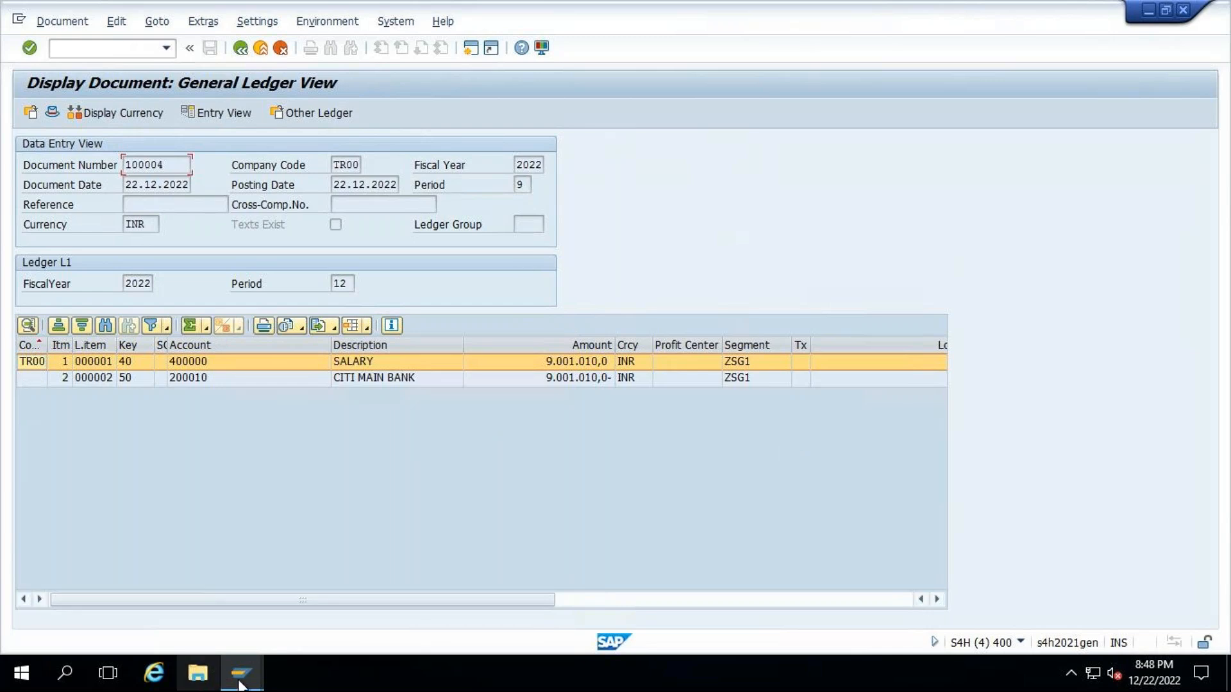
left_click(256, 21)
key("Right")
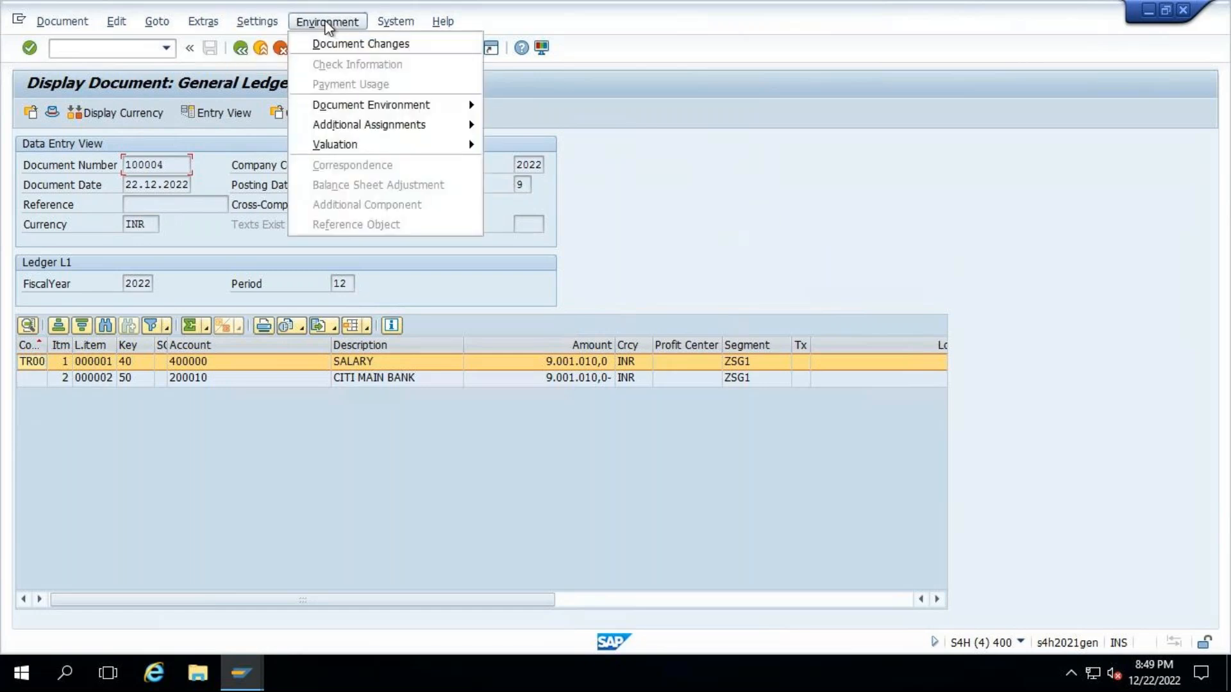
left_click(633, 197)
- Review ledgers G5 and L1 in the document's ledger selection and close it without switching ledger
left_click(313, 113)
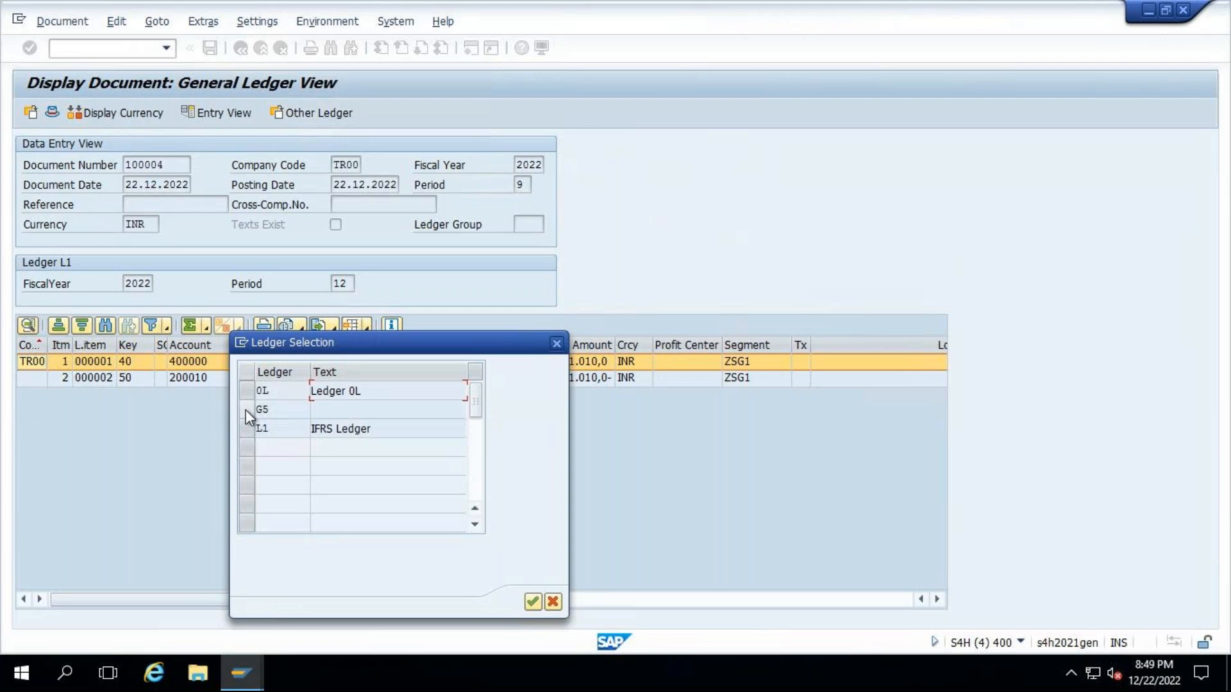
left_click(248, 433)
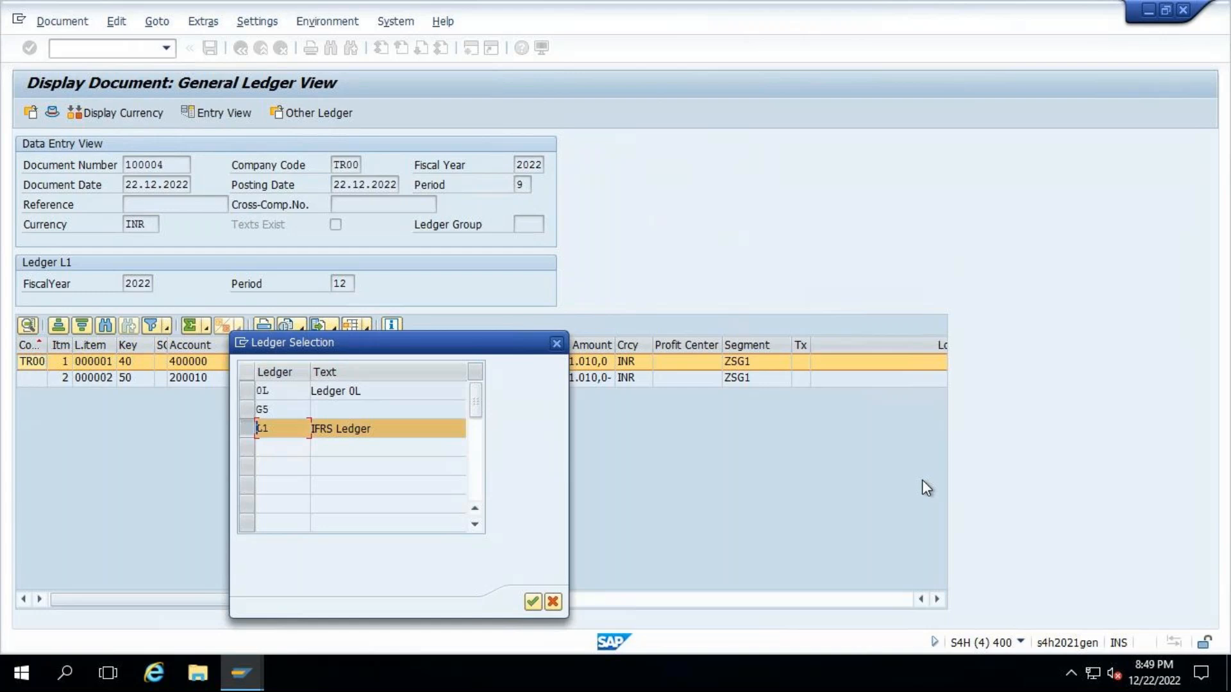
left_click(248, 410)
left_click(246, 411)
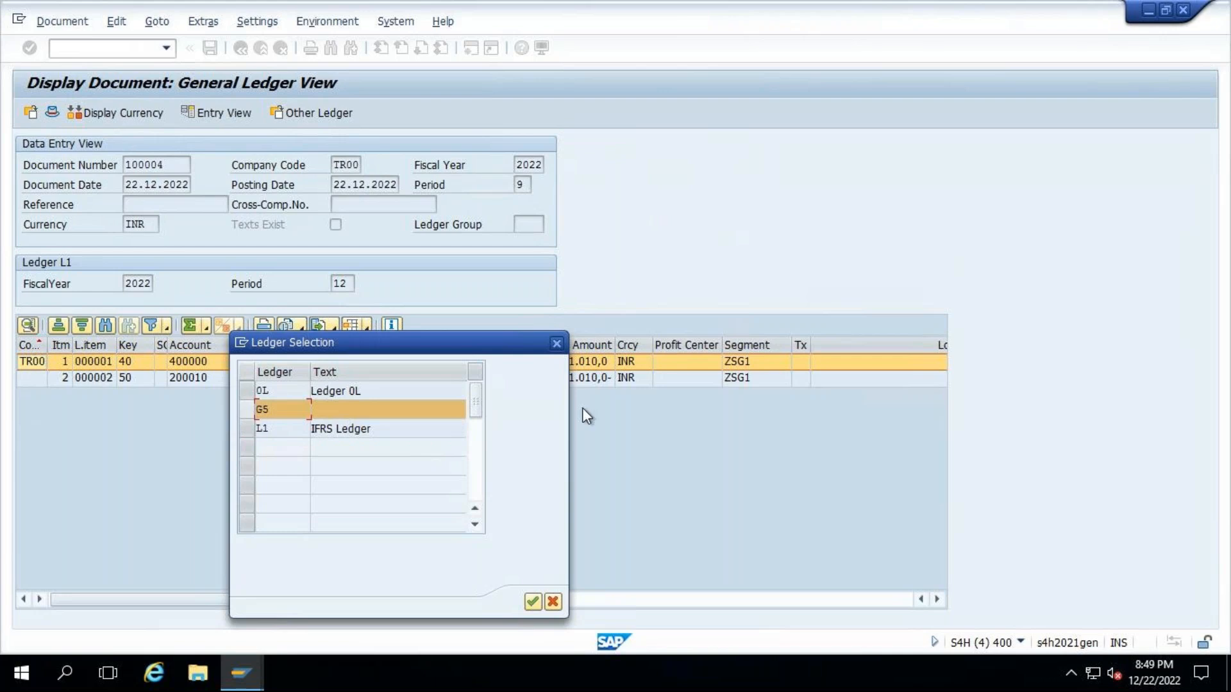
left_click(553, 603)
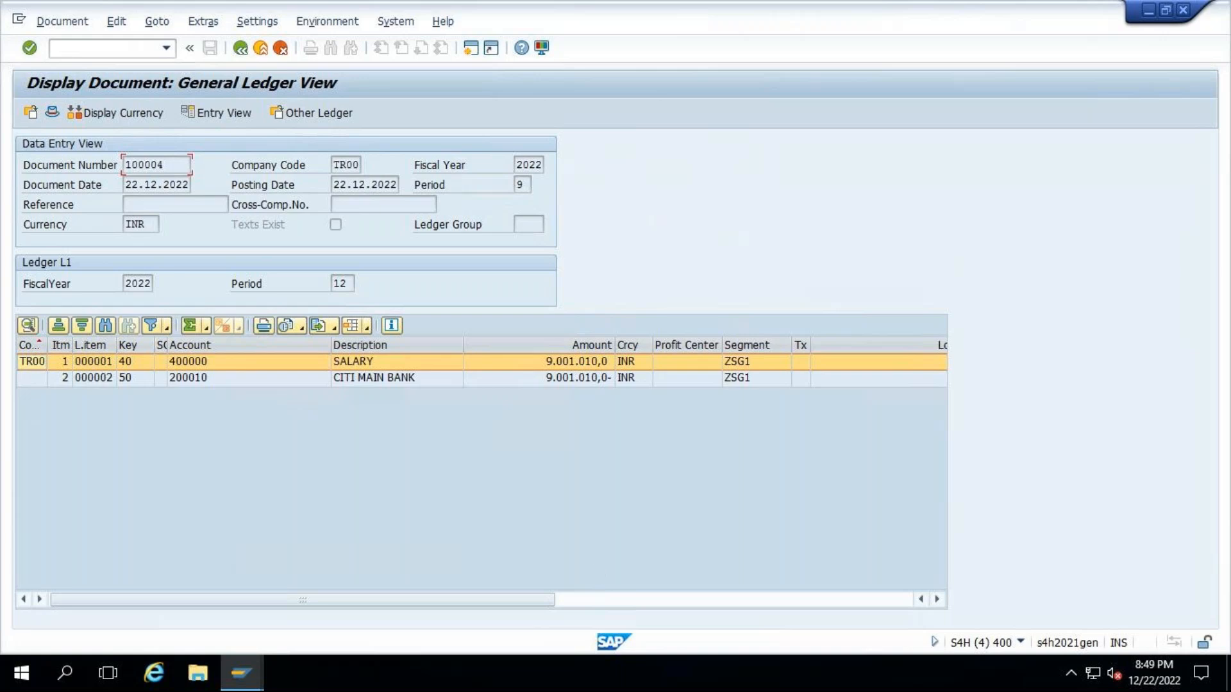
- In the Treasury: Post Flows session, choose Post All Valuation Areas and execute the test run
left_click(239, 674)
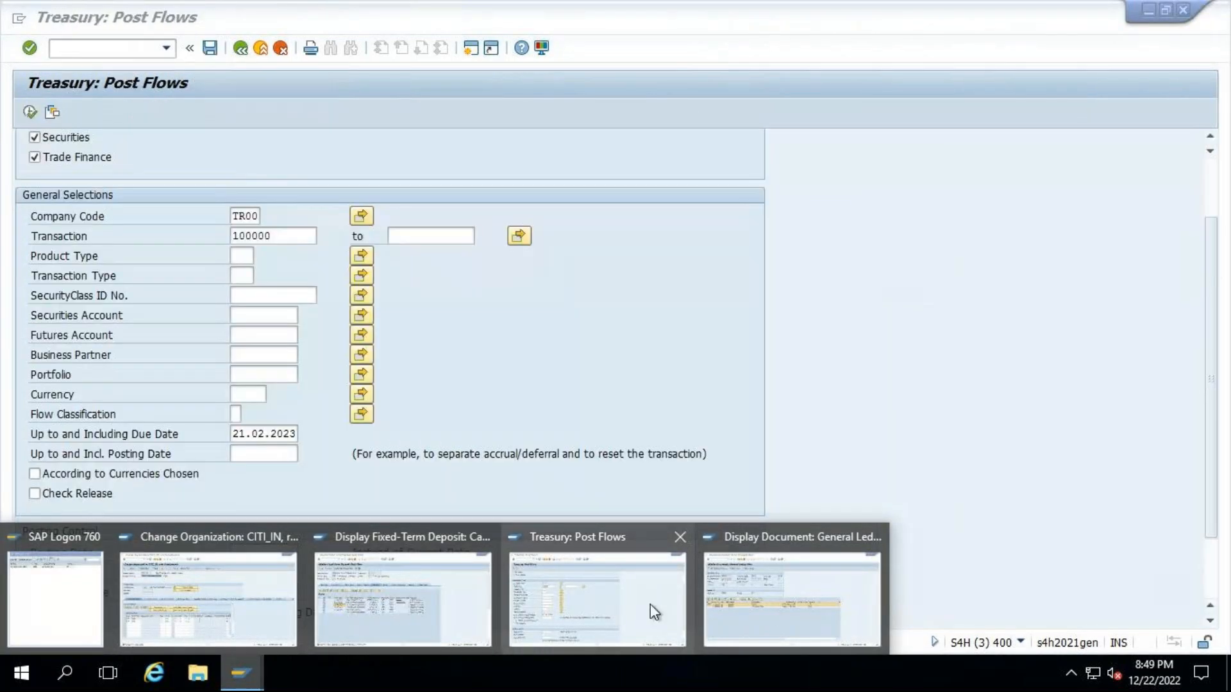
left_click(651, 604)
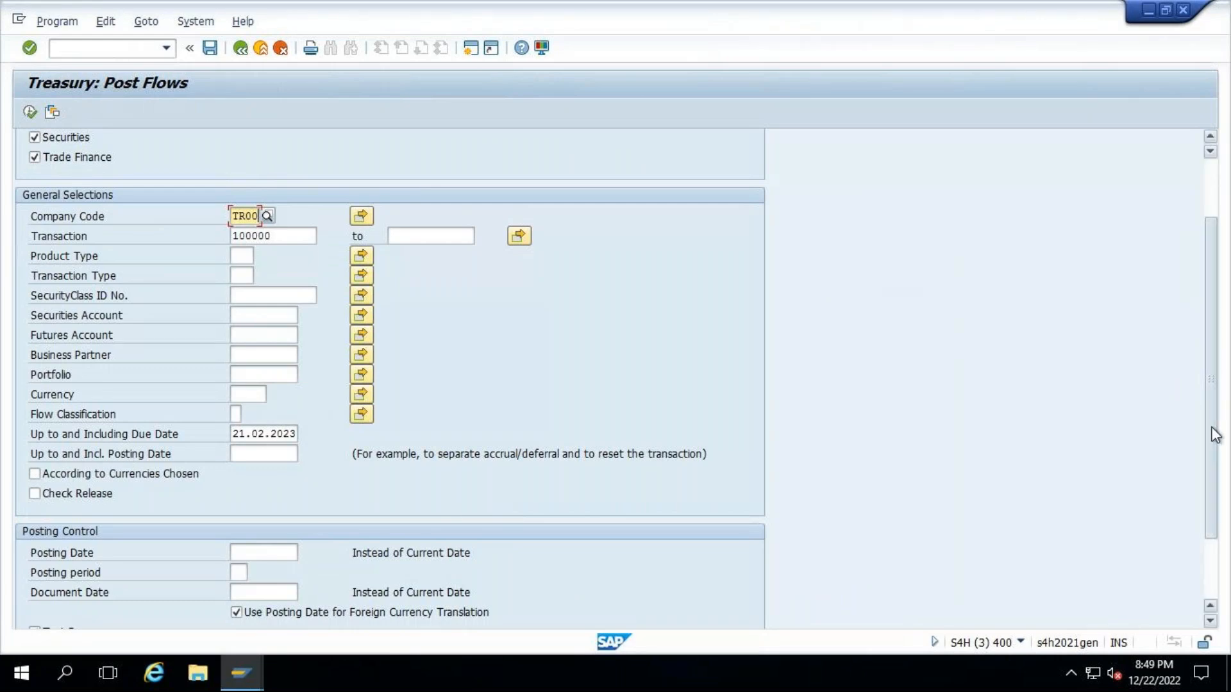
scroll(1212, 431, "down", 2)
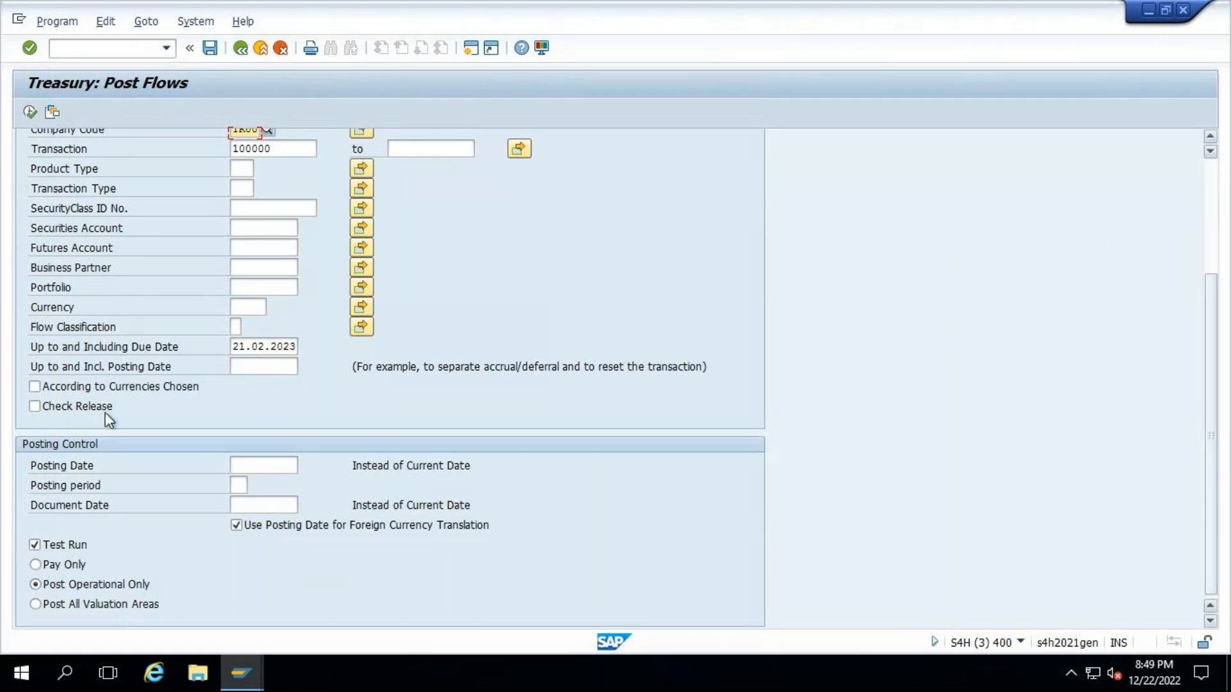
left_click(49, 603)
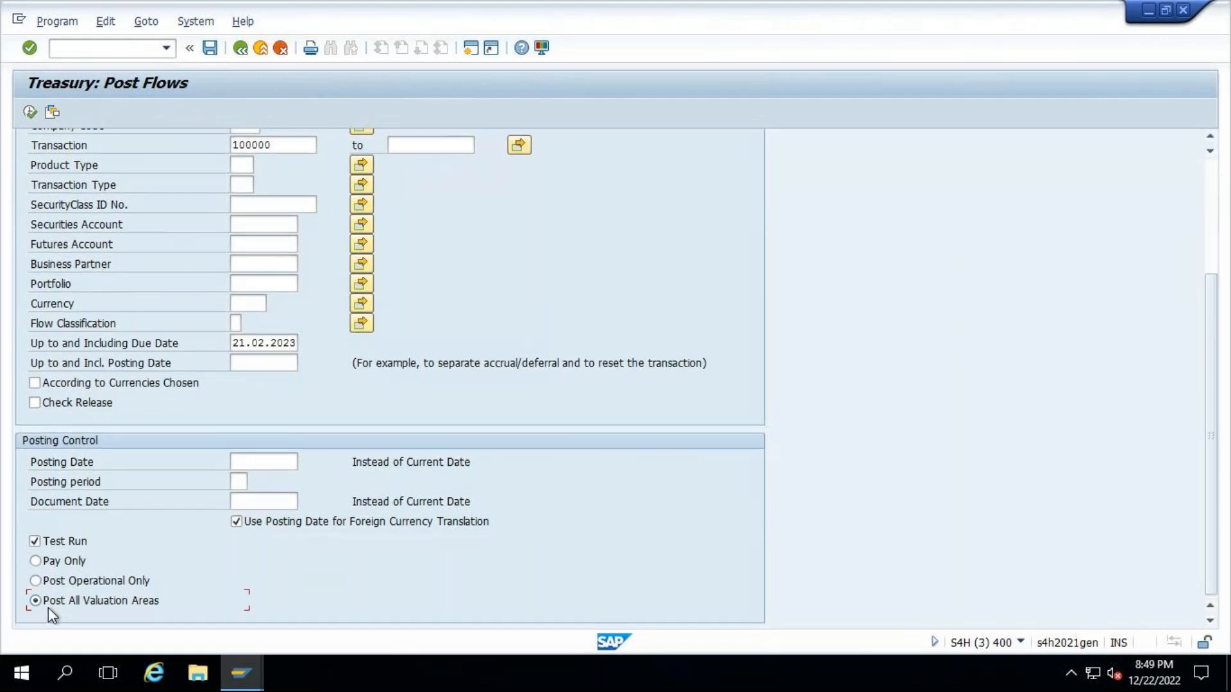
left_click(1213, 187)
left_click(33, 113)
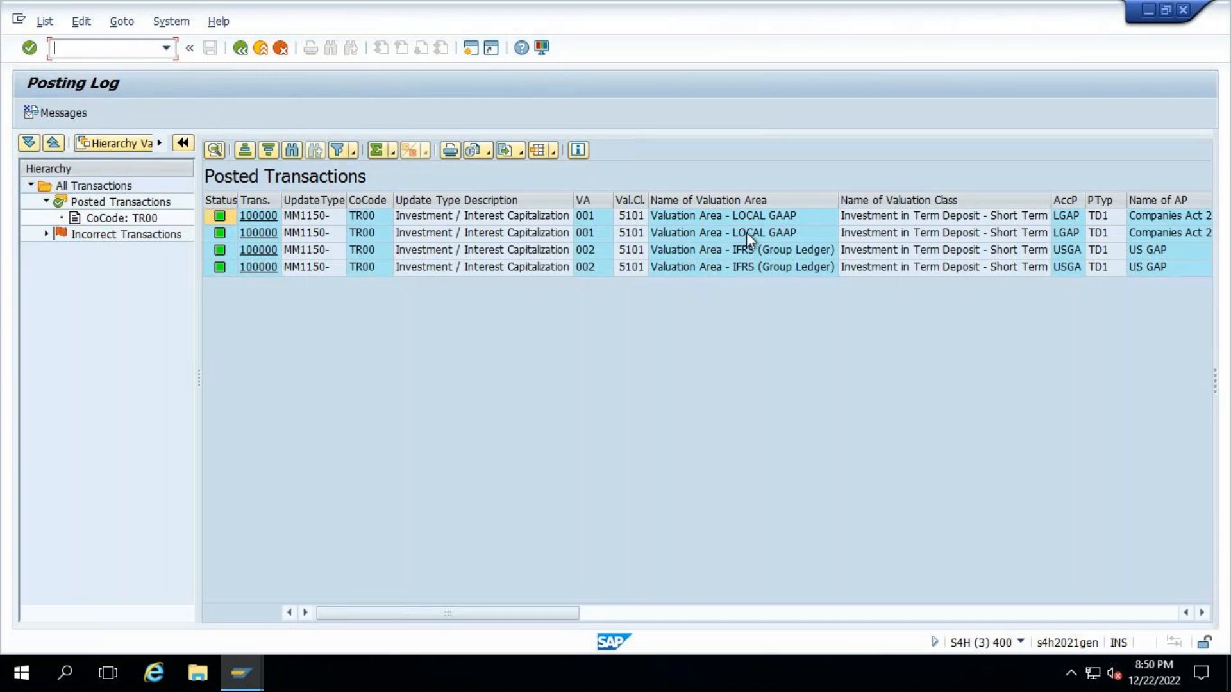
- Examine the test posting log's accounts, amounts and entries for the LOCAL GAAP and IFRS valuation areas
left_click_drag(488, 617, 1167, 613)
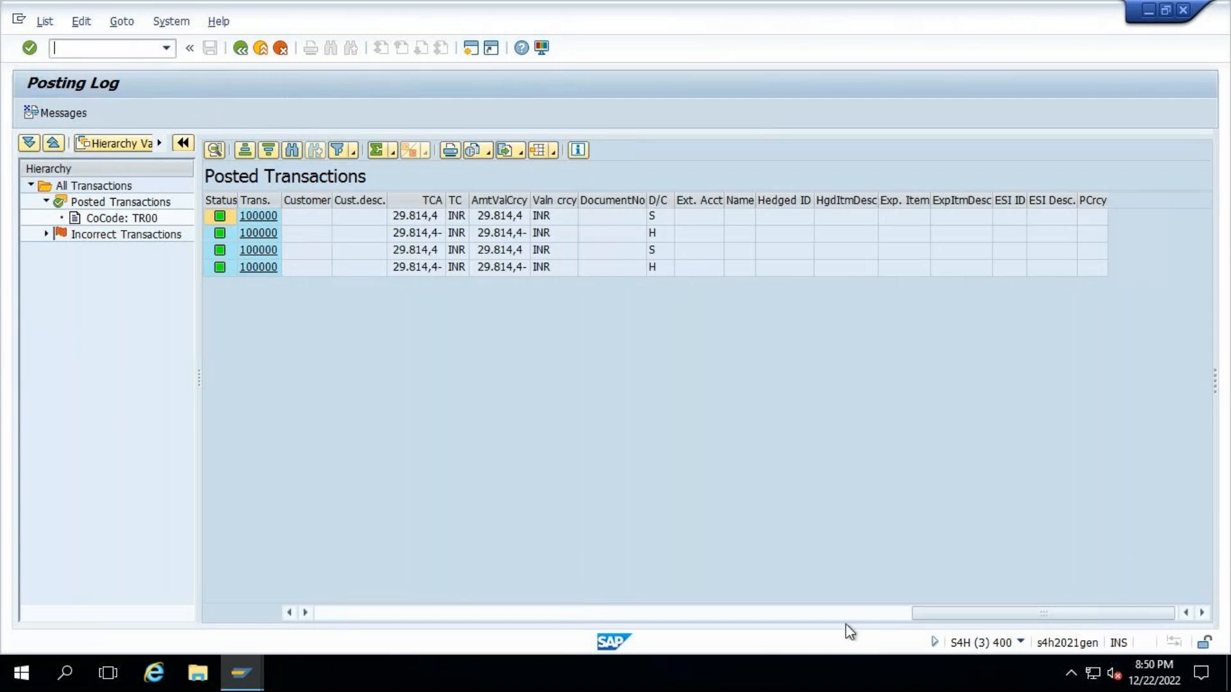
left_click_drag(981, 624, 728, 616)
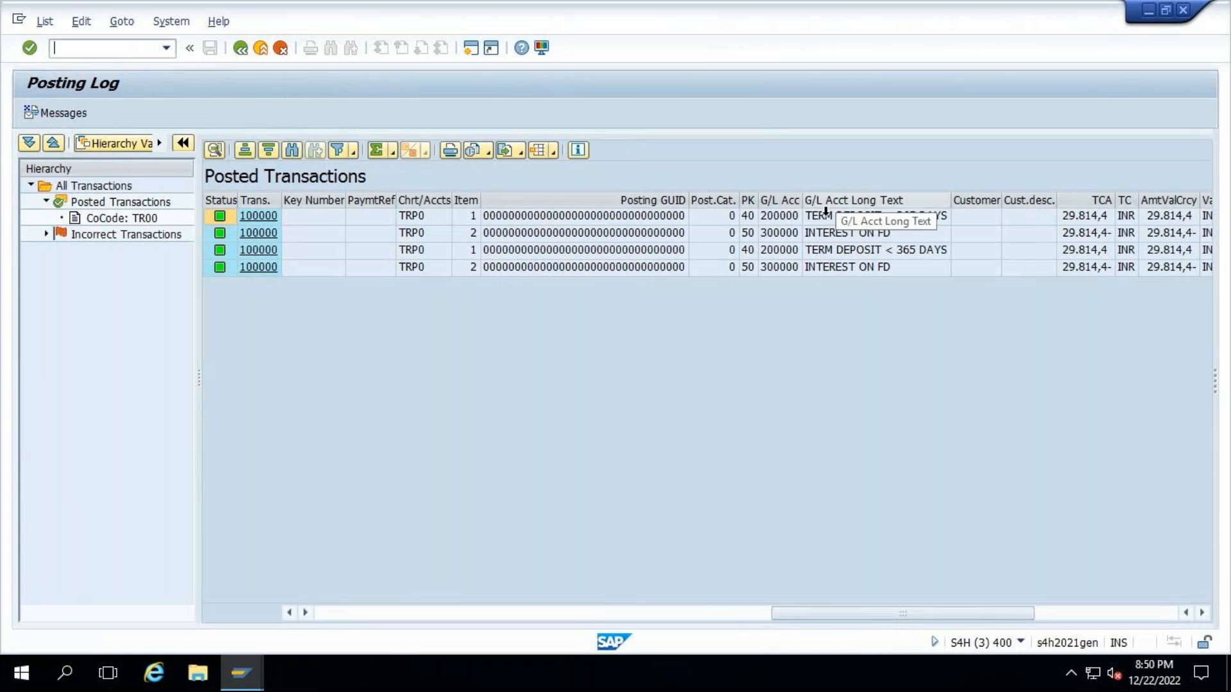
left_click_drag(834, 616, 297, 629)
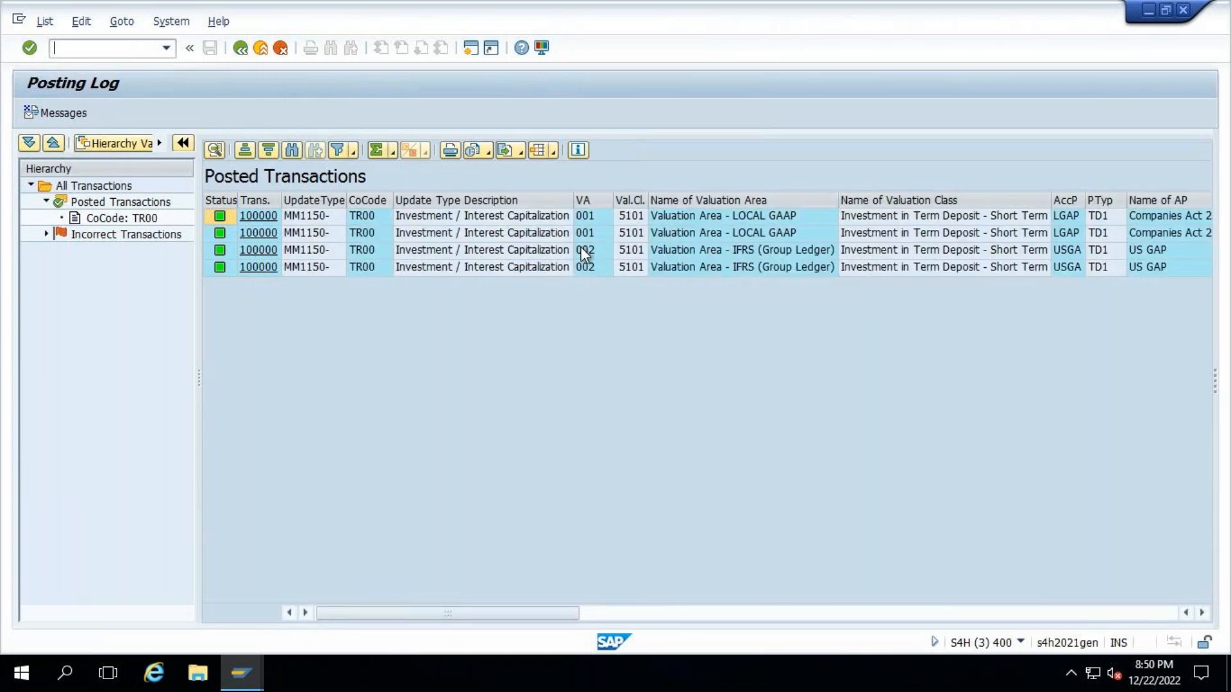
left_click(753, 235)
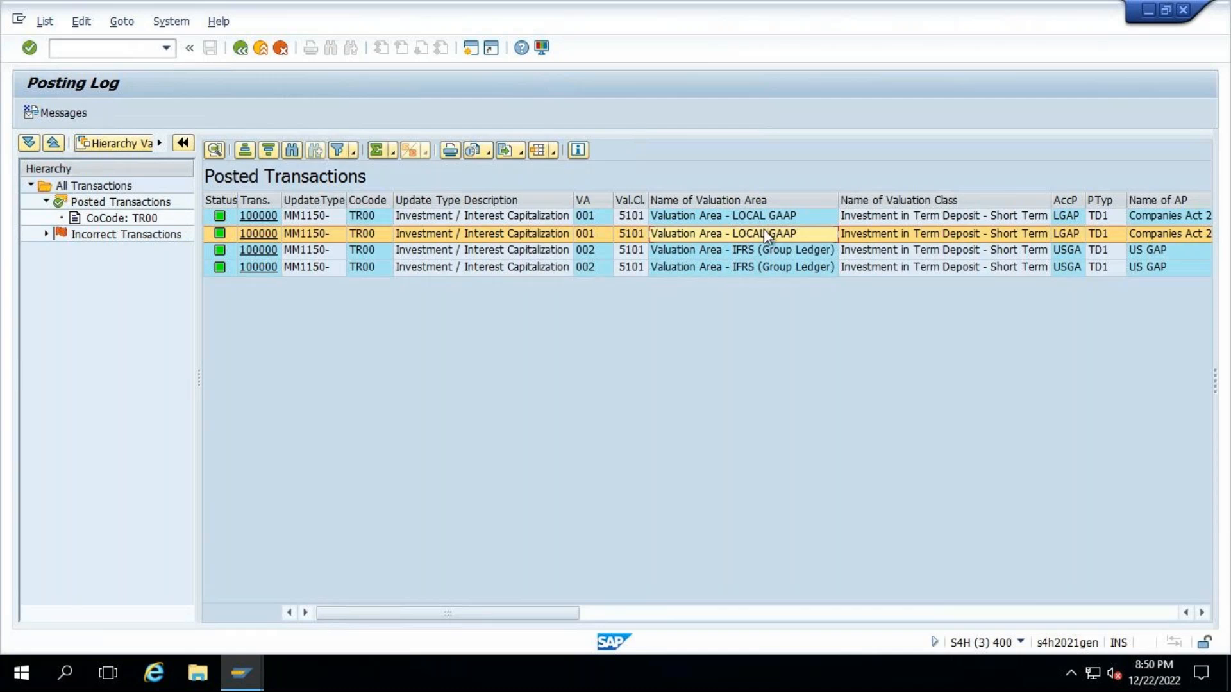
left_click(699, 250)
left_click(704, 263)
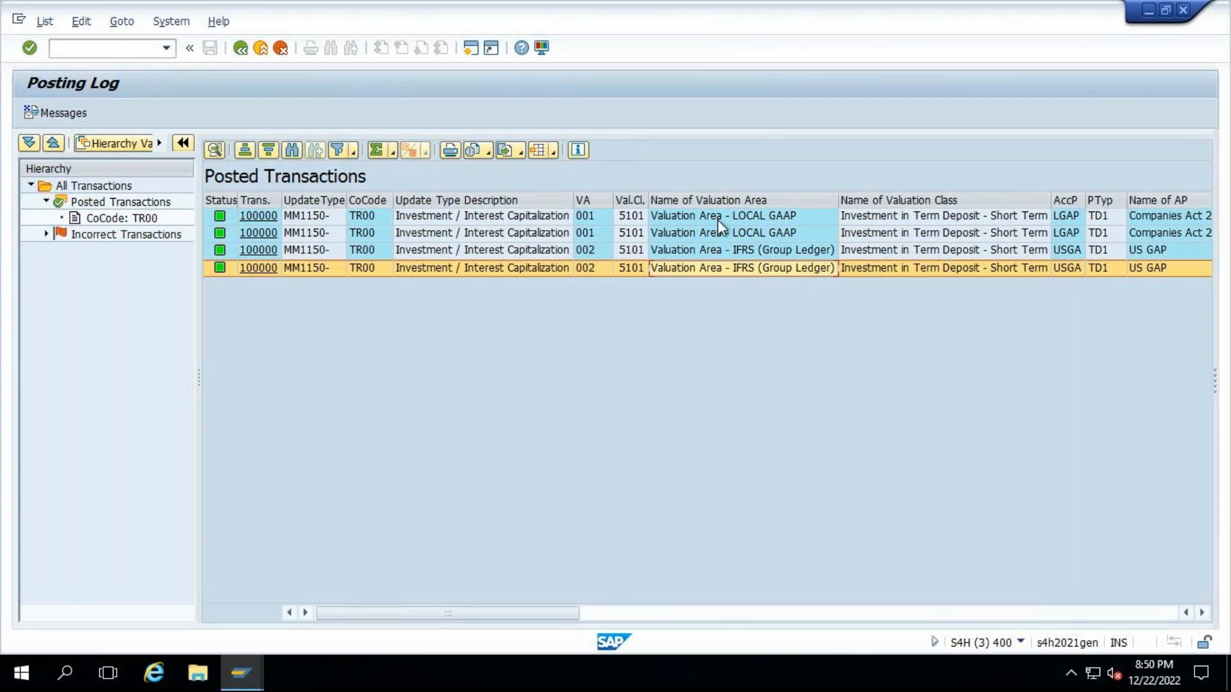
left_click(716, 234)
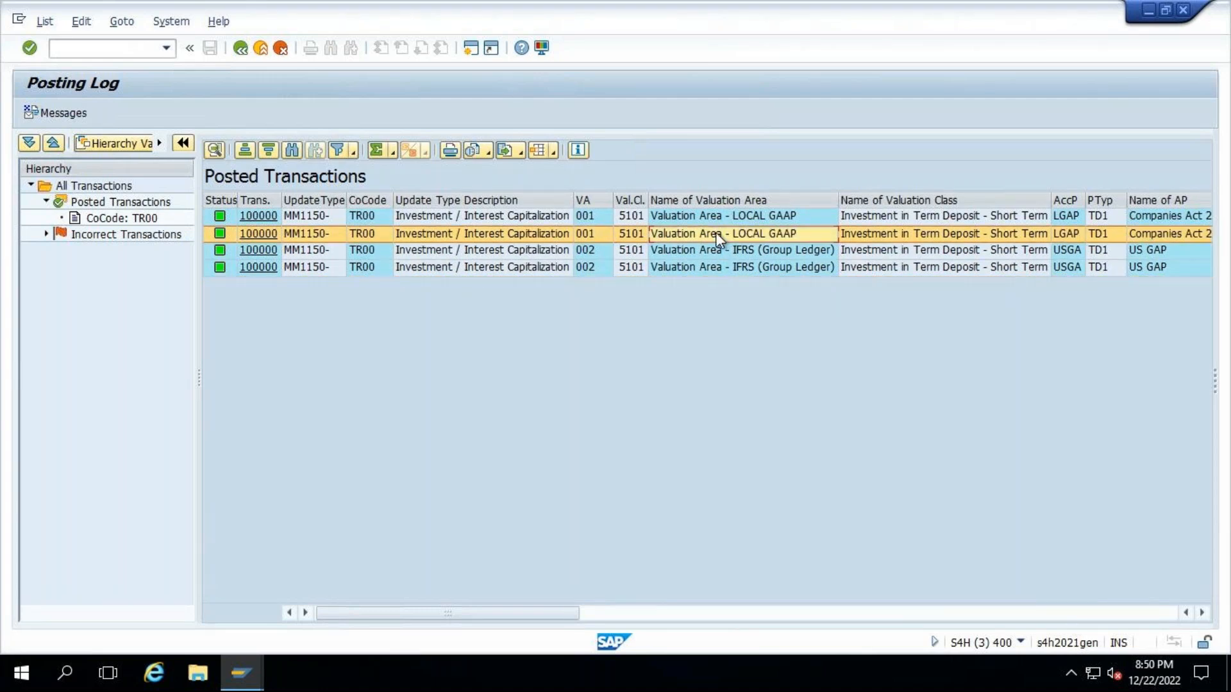
left_click(712, 217)
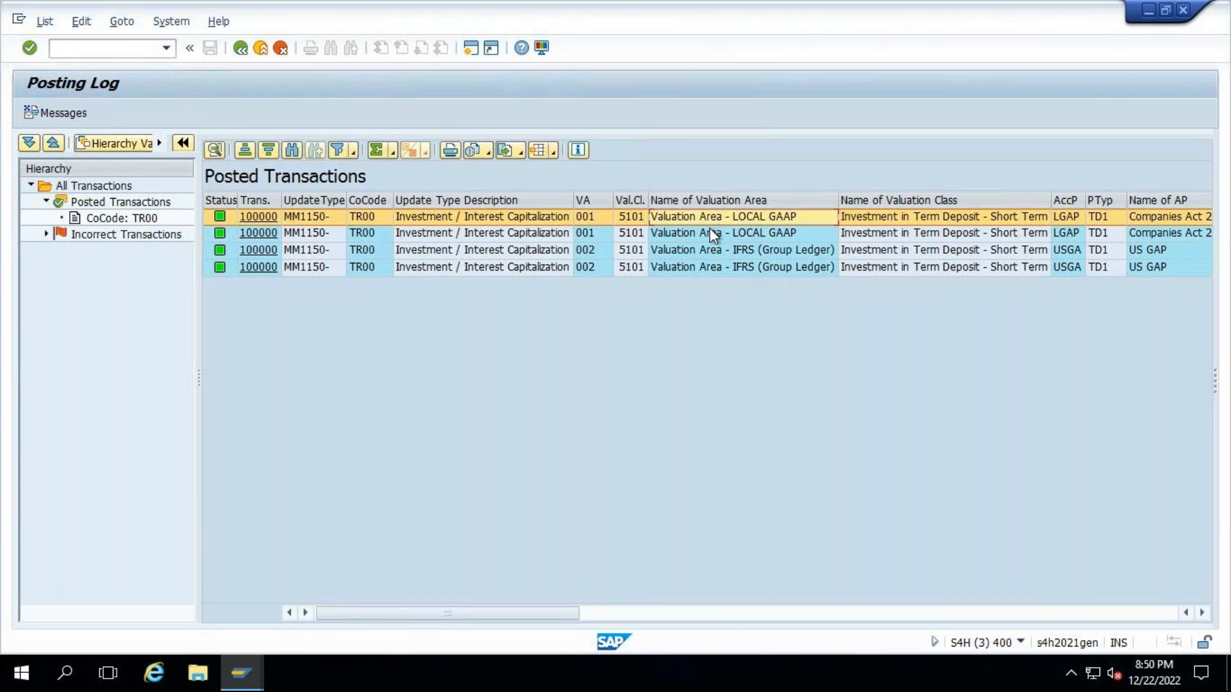
left_click(710, 230)
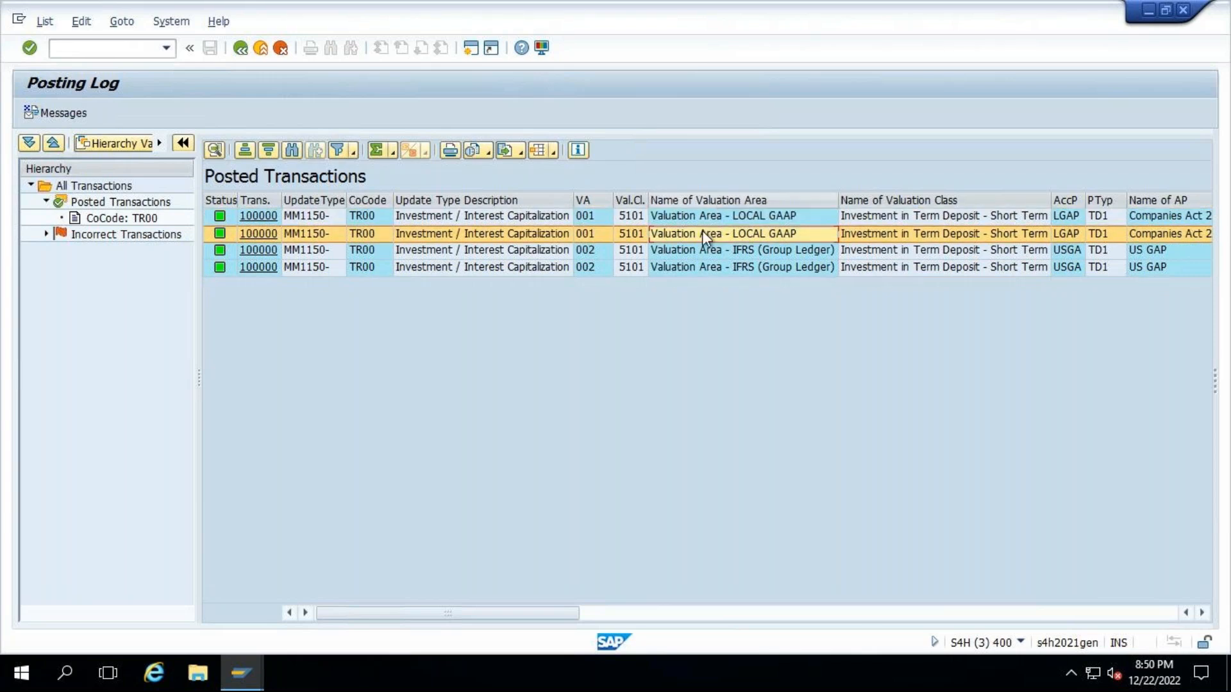
left_click(725, 267)
left_click(729, 249)
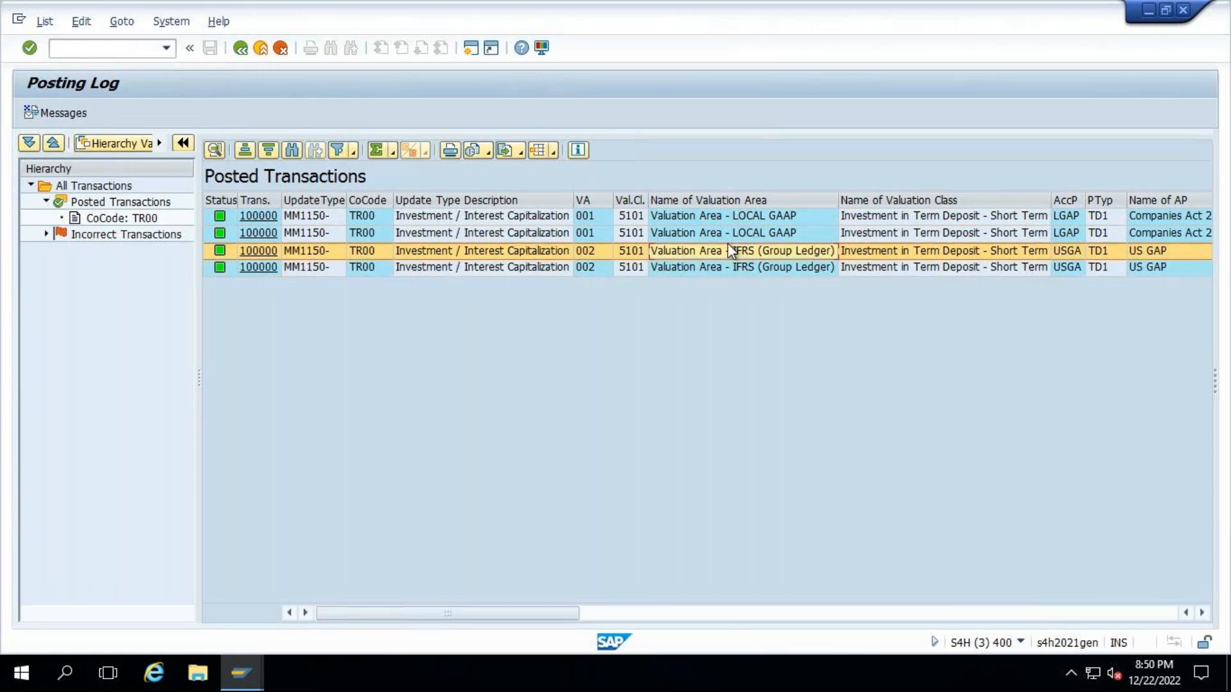
- Return to the flow selection, switch off Test Run and post the flows for all valuation areas
left_click(242, 49)
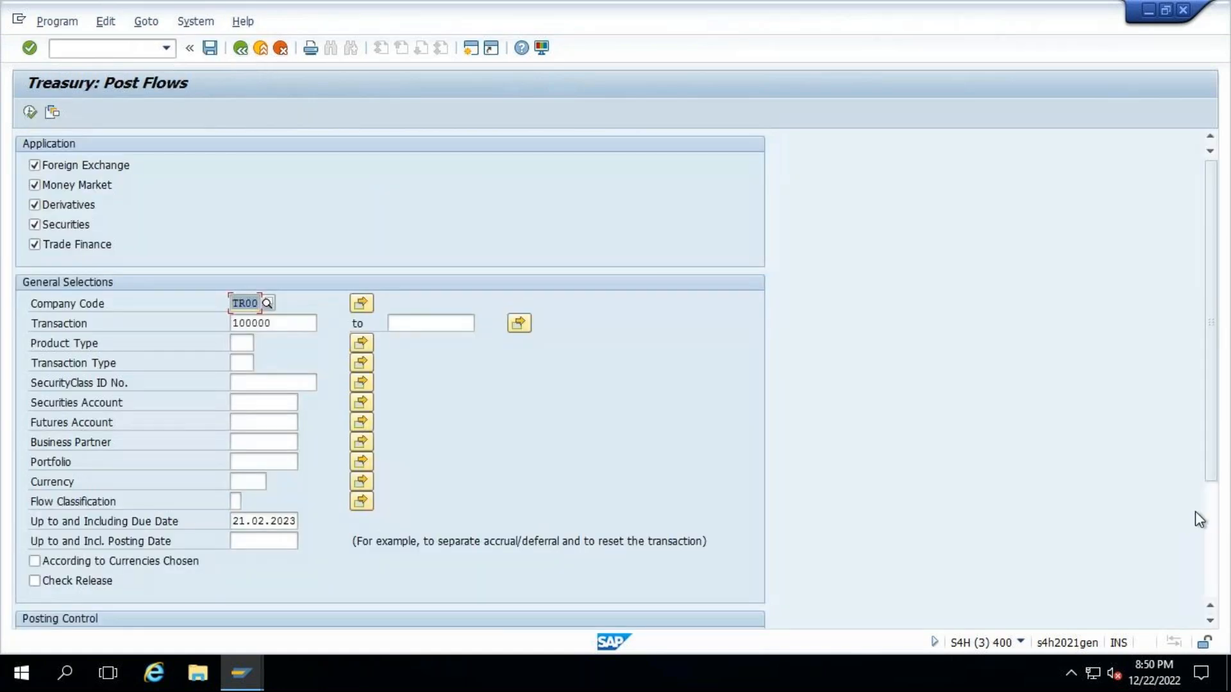
left_click(1212, 550)
left_click(47, 544)
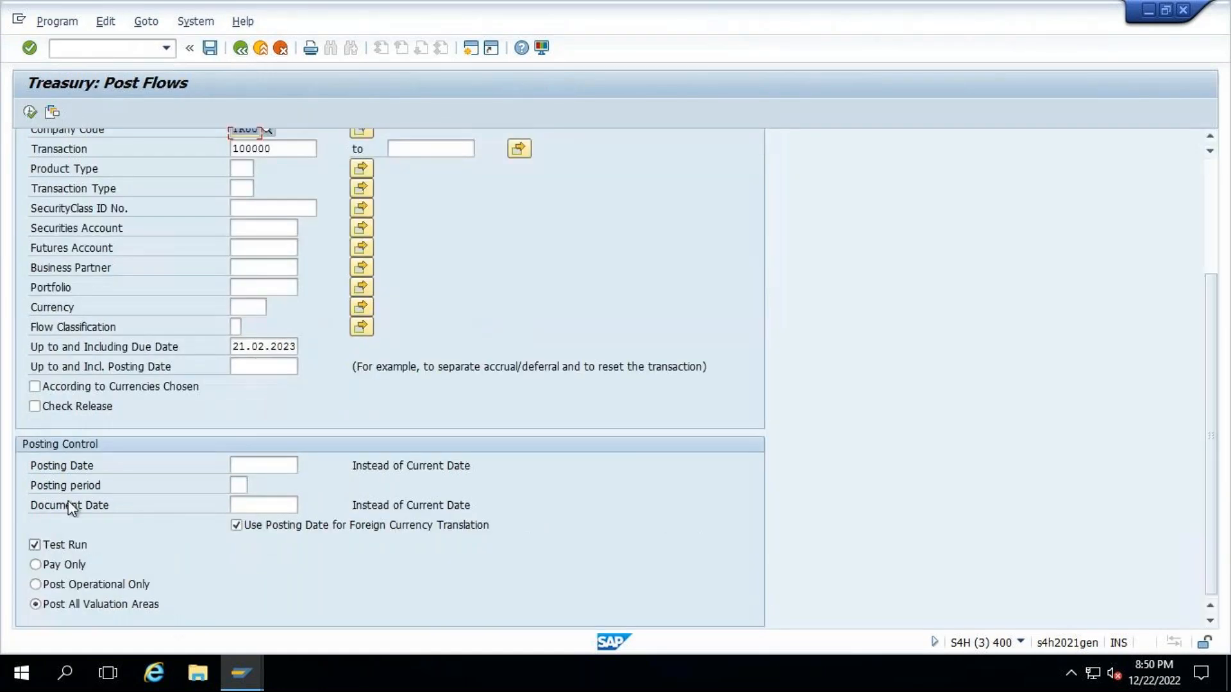
key("F8")
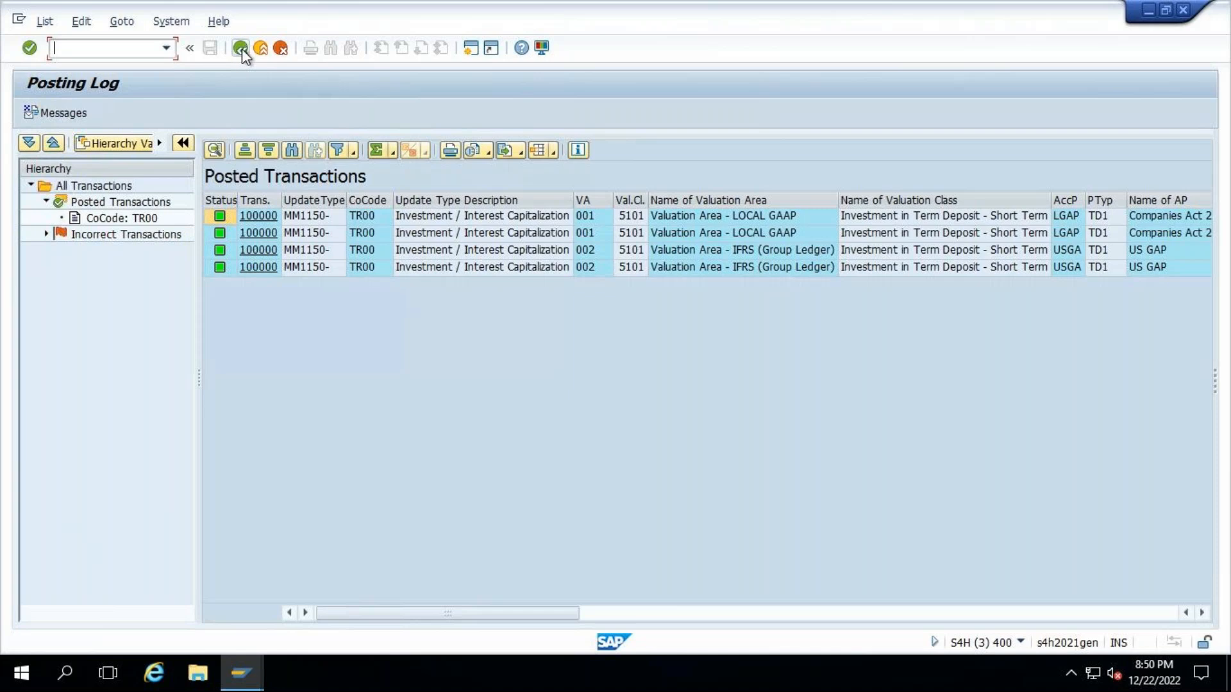
- Examine the document numbers in the posting log and widen their column to show the full heading
left_click(1025, 613)
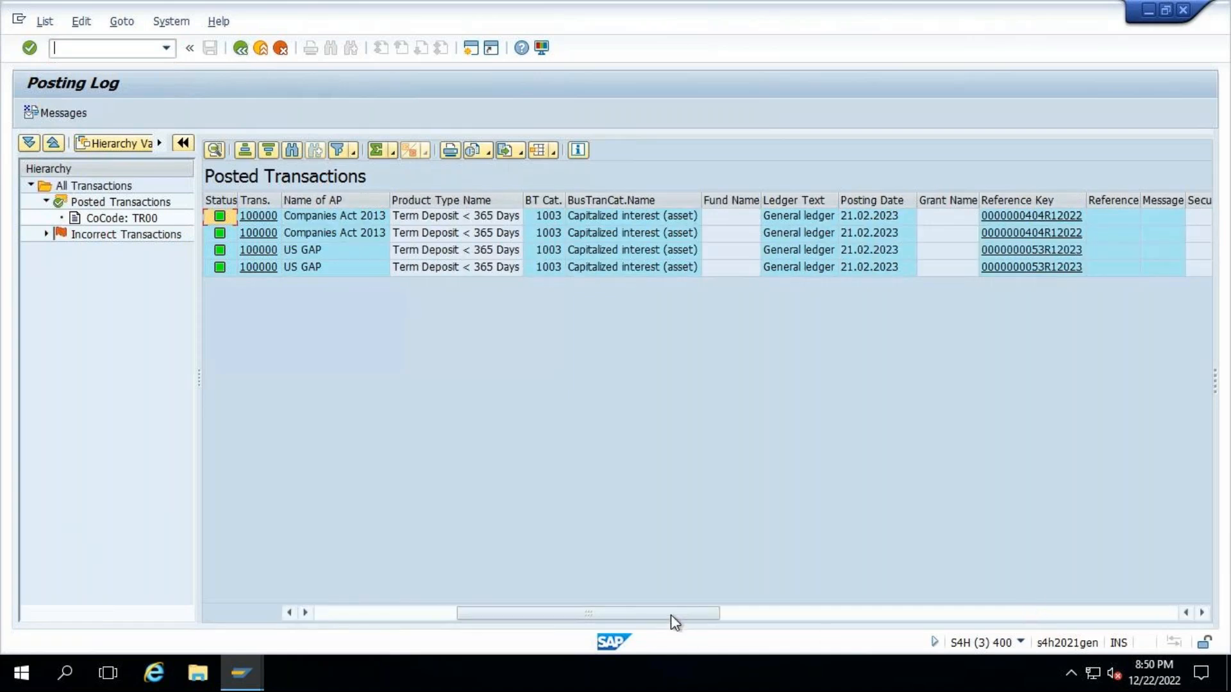
left_click_drag(670, 615, 1126, 615)
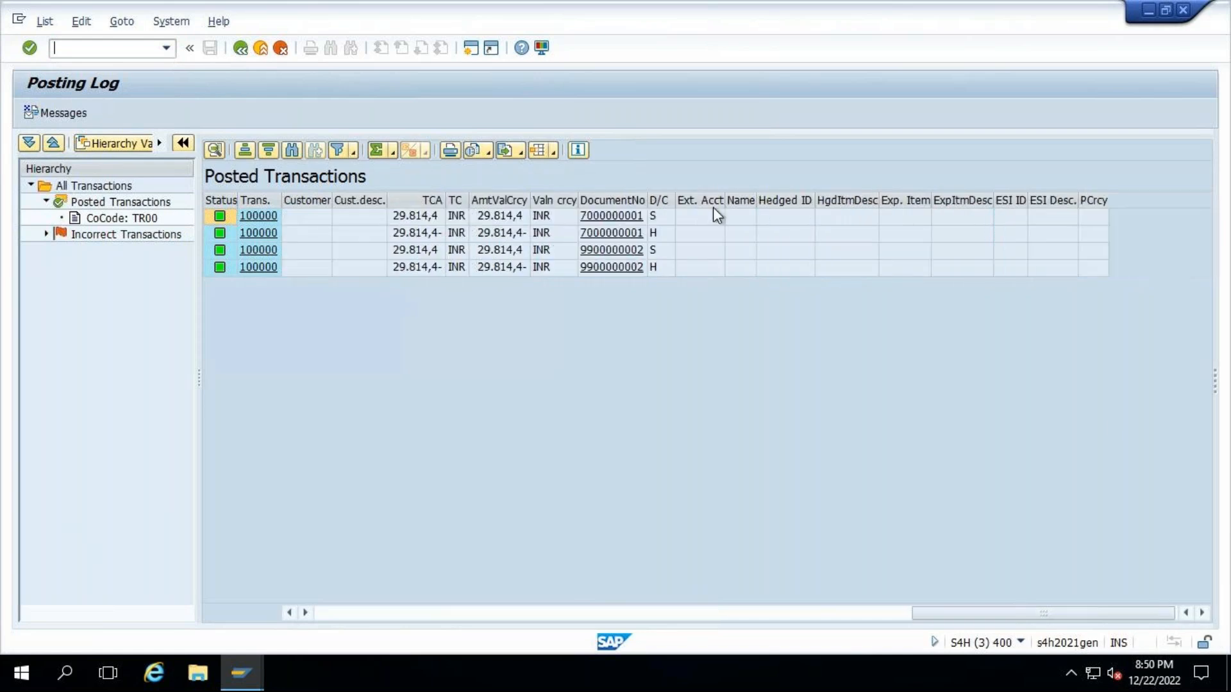
left_click_drag(653, 203, 696, 195)
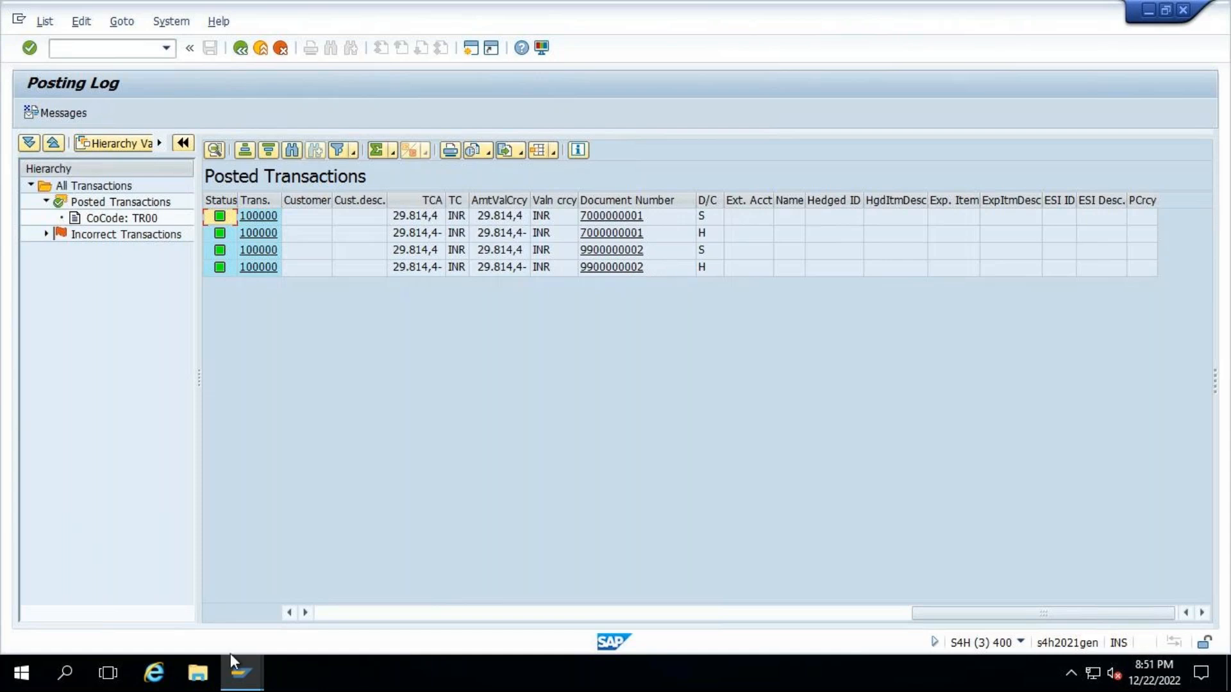
- Switch to the general ledger document session, review the document environment options and return the document to its data entry view
left_click(244, 677)
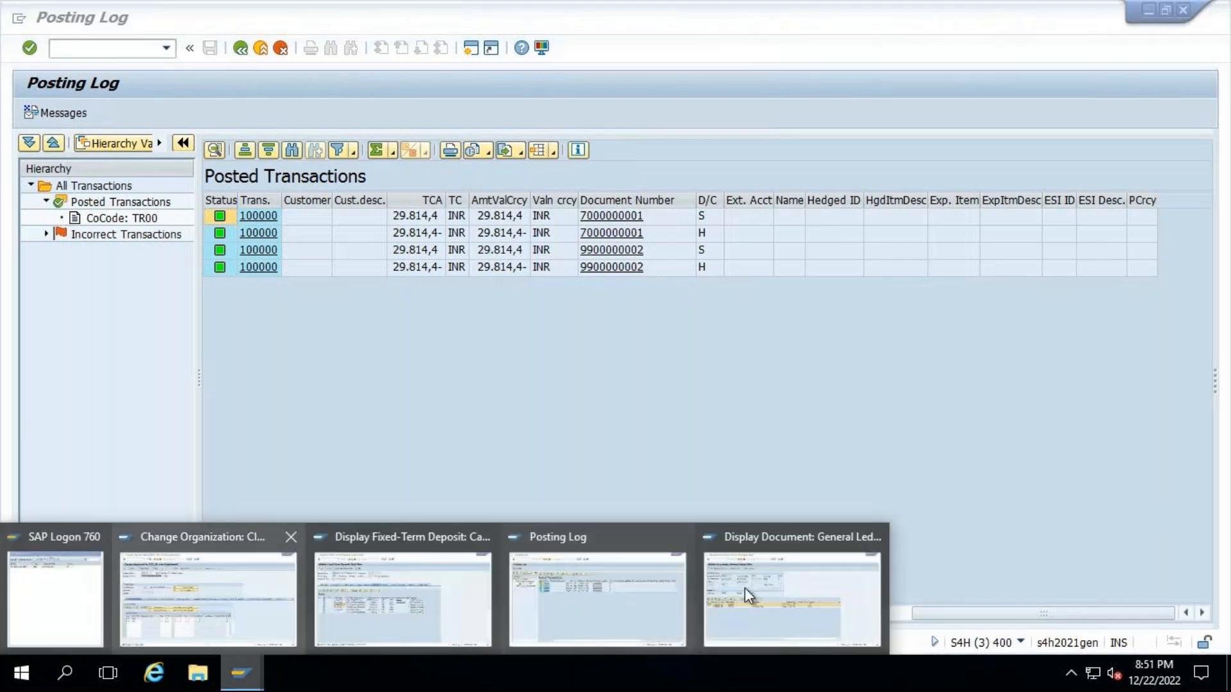
left_click(764, 593)
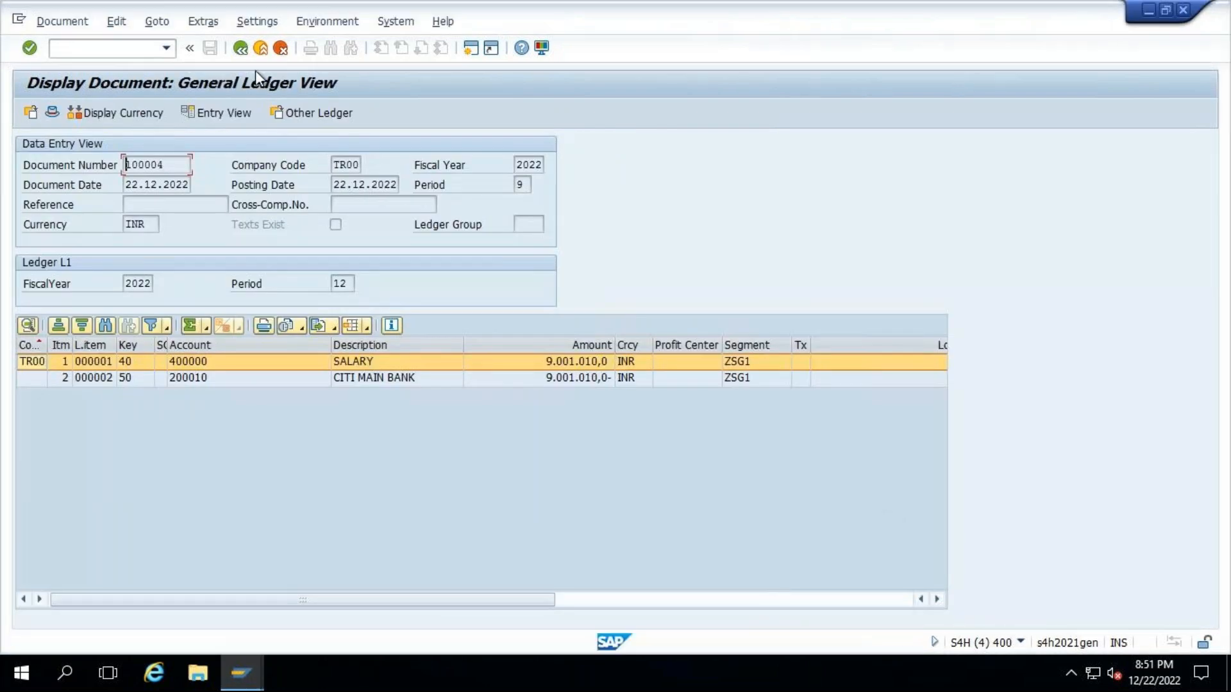
left_click_drag(168, 165, 90, 164)
left_click(331, 20)
left_click(824, 181)
left_click(313, 20)
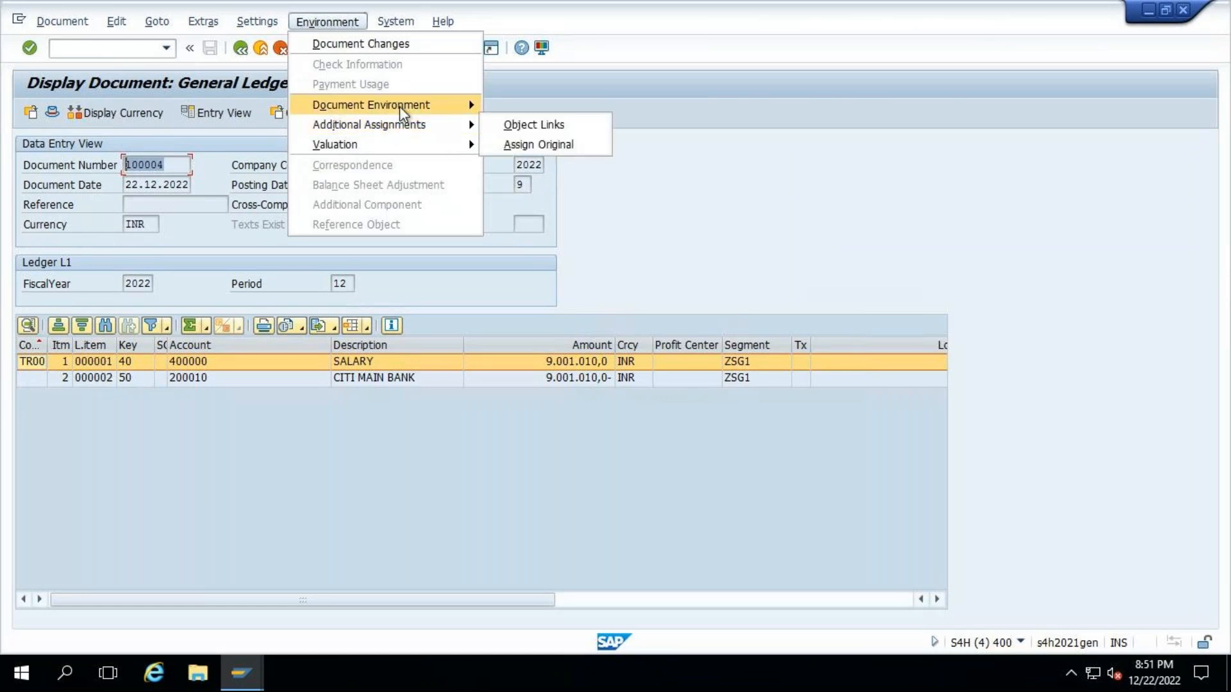
mouse_move(399, 105)
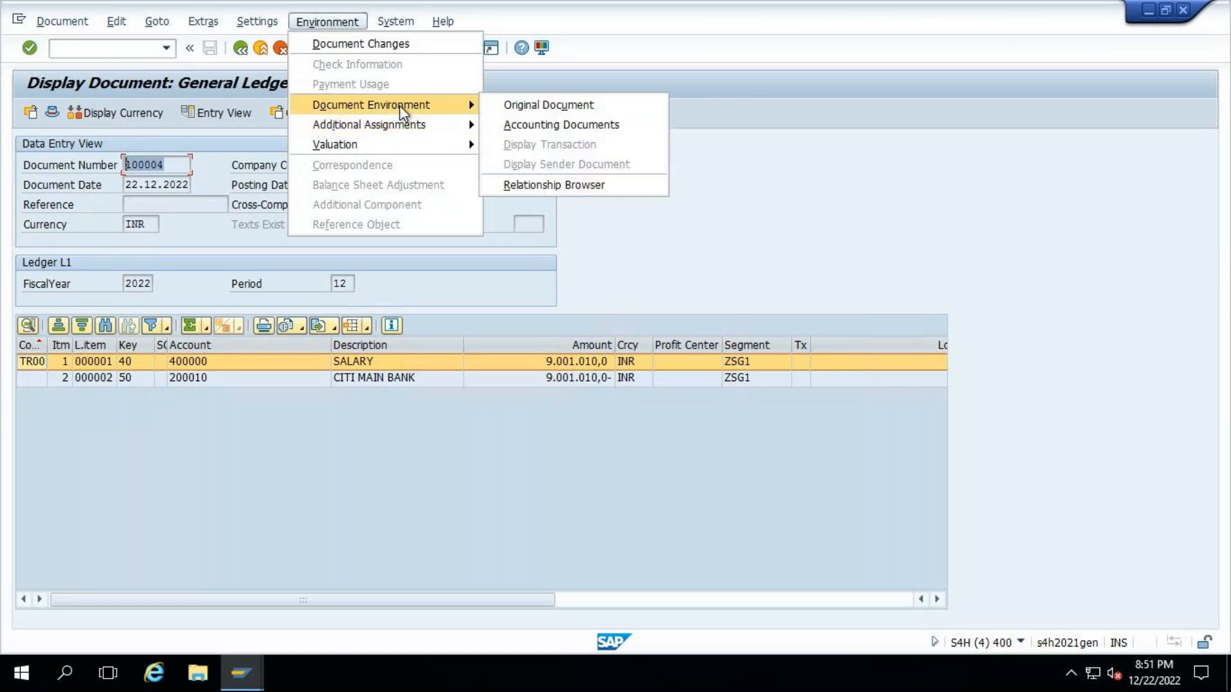
left_click(975, 154)
key("F3")
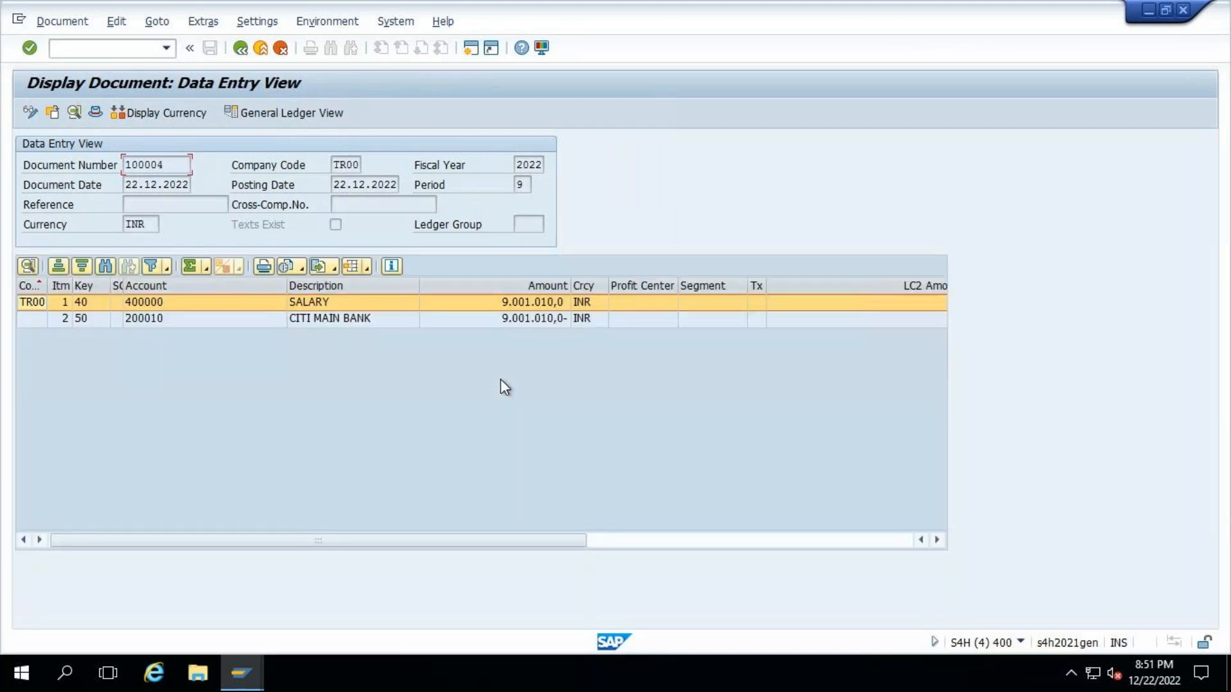
- From the data entry view, look up the accounting documents in the salary document's document environment
left_click(331, 23)
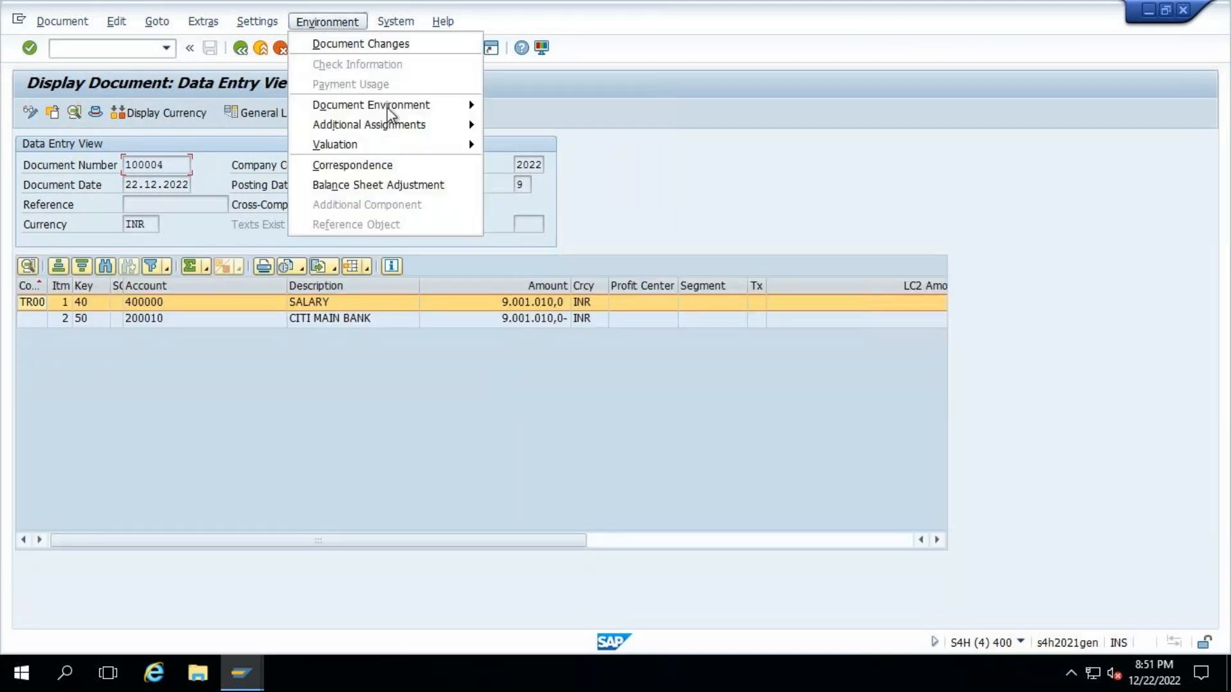
mouse_move(387, 106)
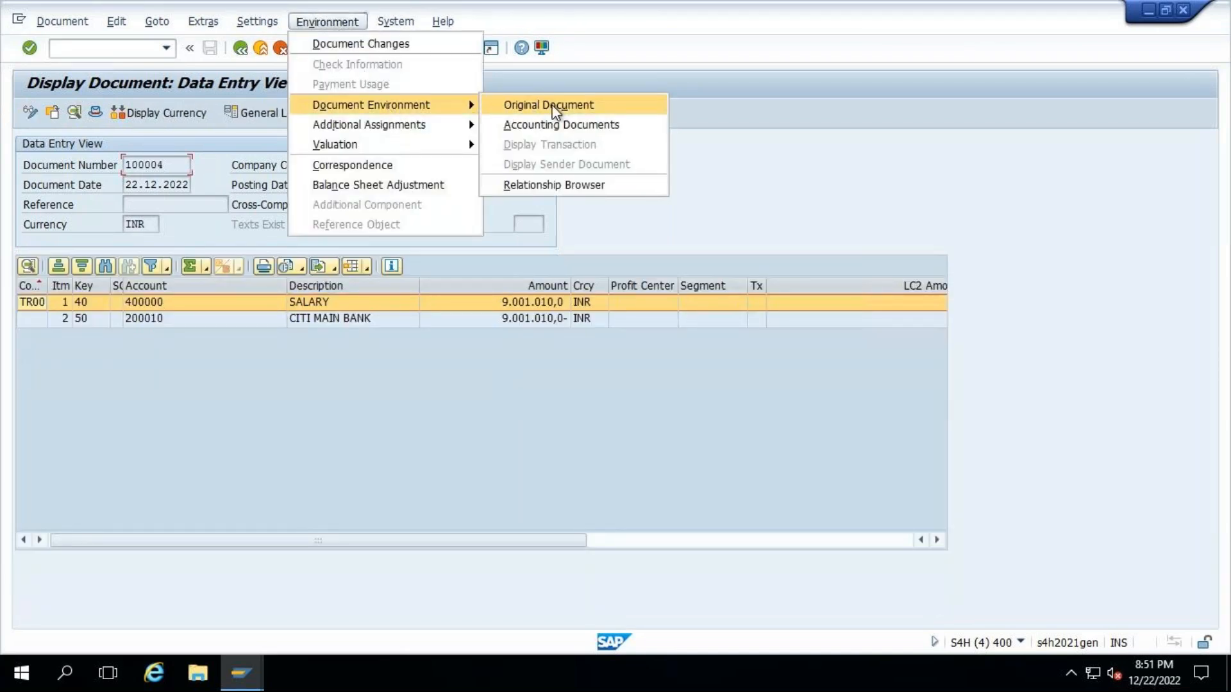
left_click(676, 189)
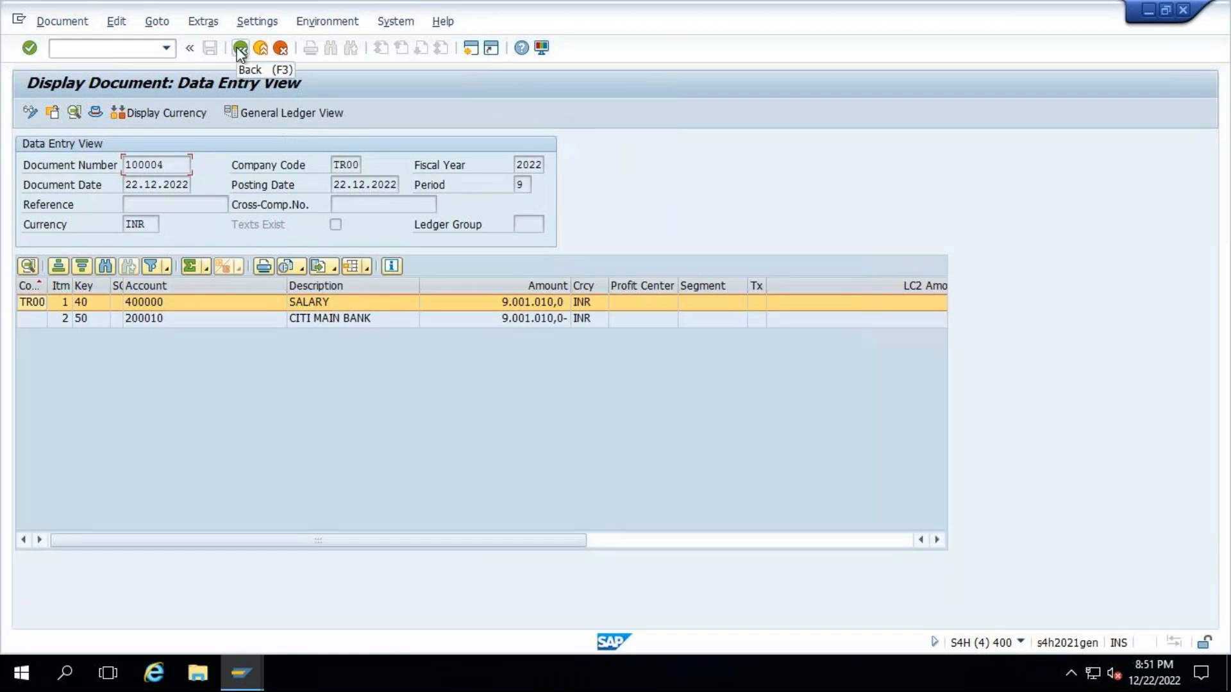
left_click(319, 17)
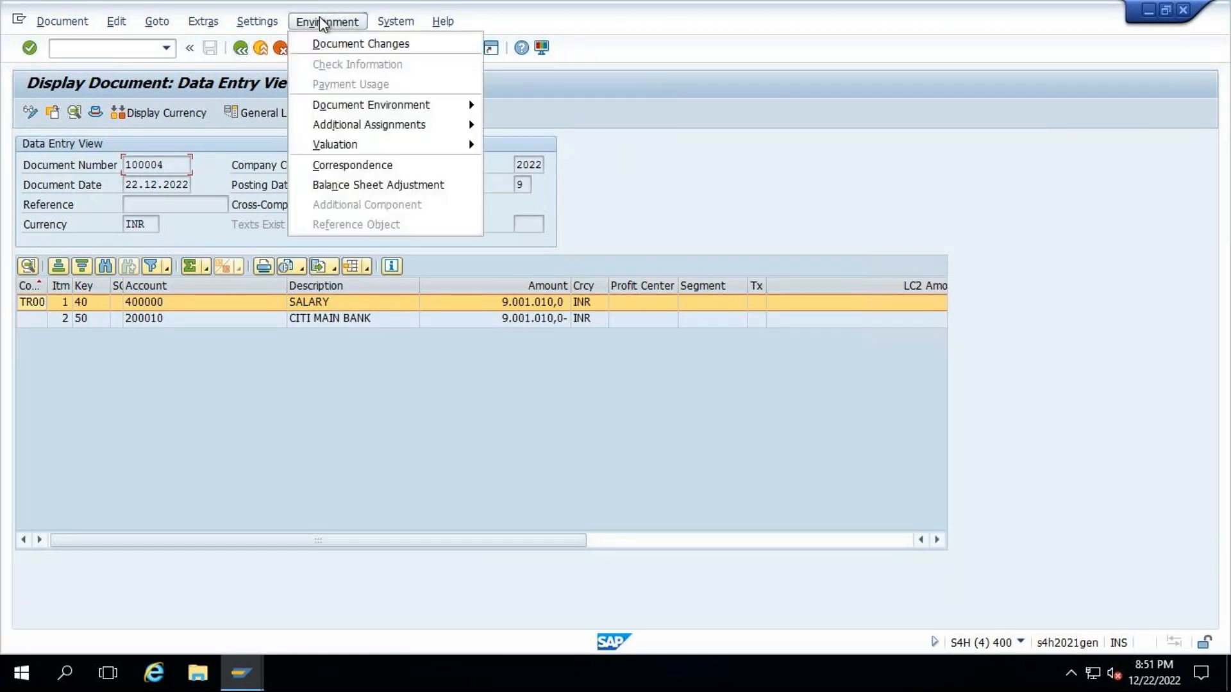
mouse_move(394, 105)
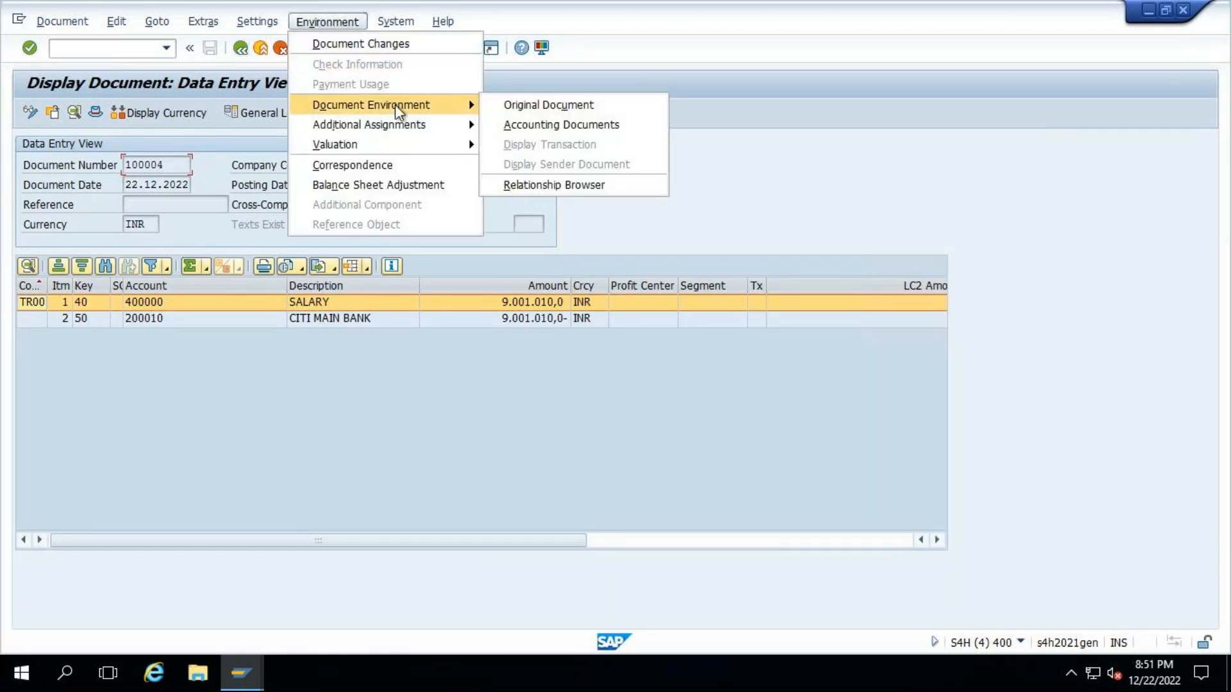
left_click(572, 128)
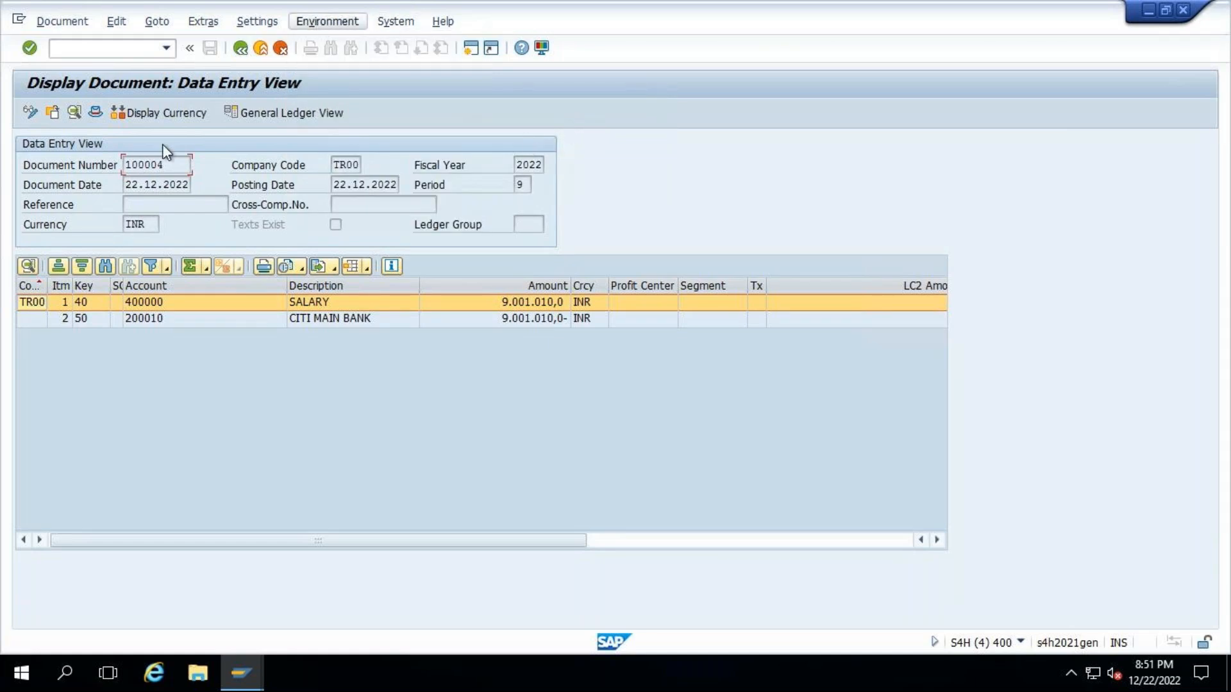
- Show the salary document in the general ledger view and switch it to the IFRS ledger L1
left_click(282, 114)
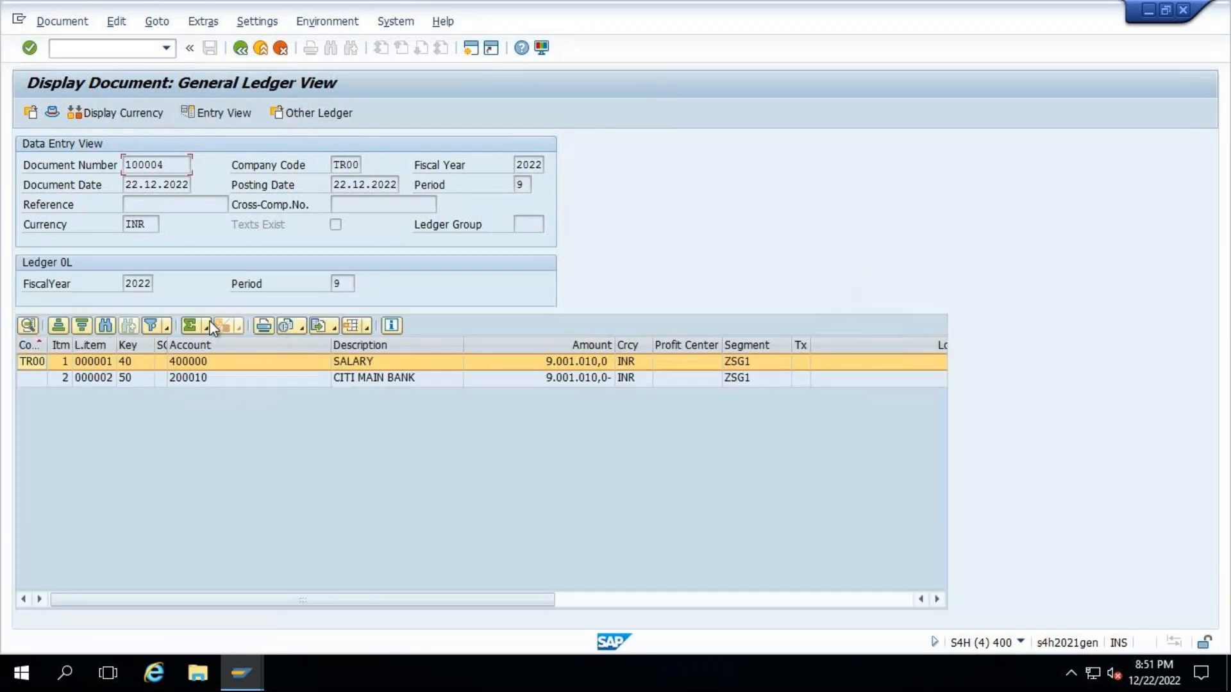
left_click(318, 113)
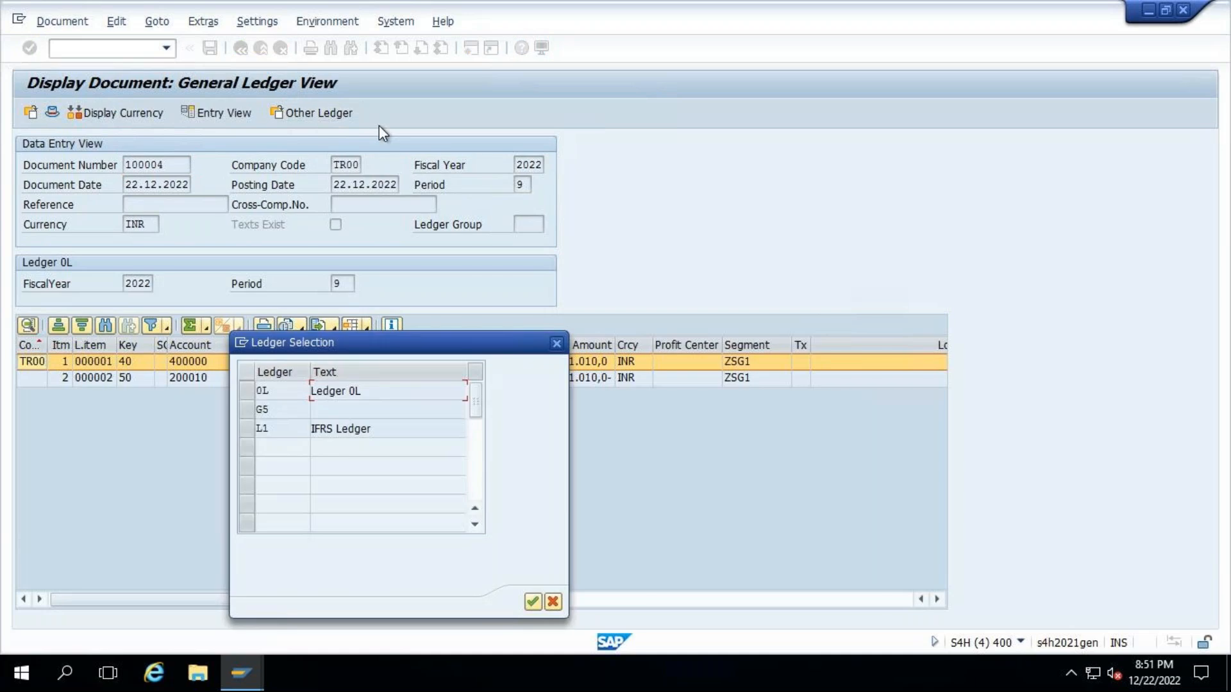
left_click(248, 428)
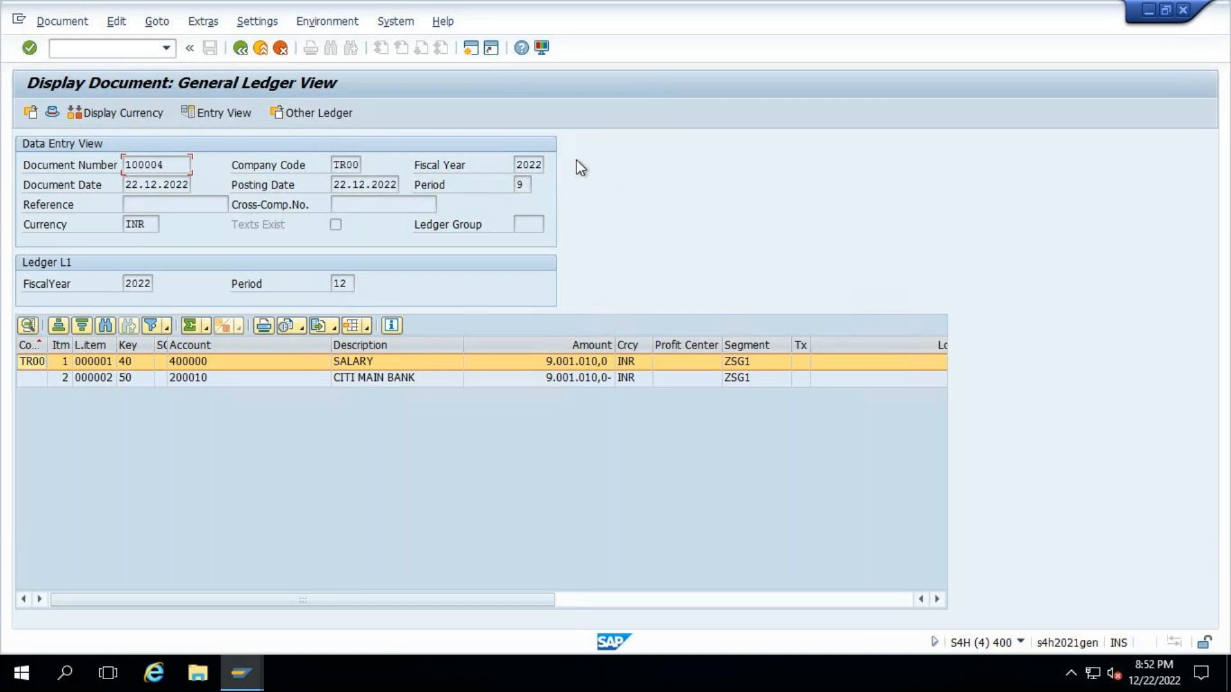
- Switch back to the posting log session, leave the log and exit Treasury: Post Flows to the SAP Easy Access menu
left_click(241, 673)
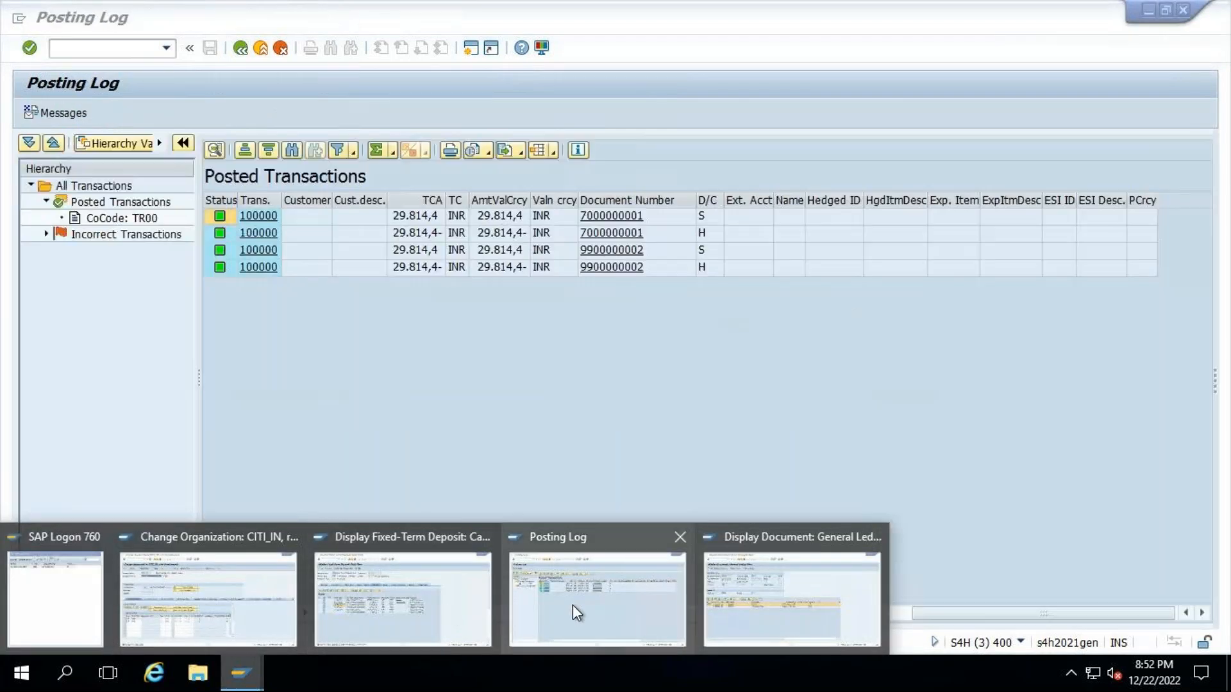
left_click(572, 605)
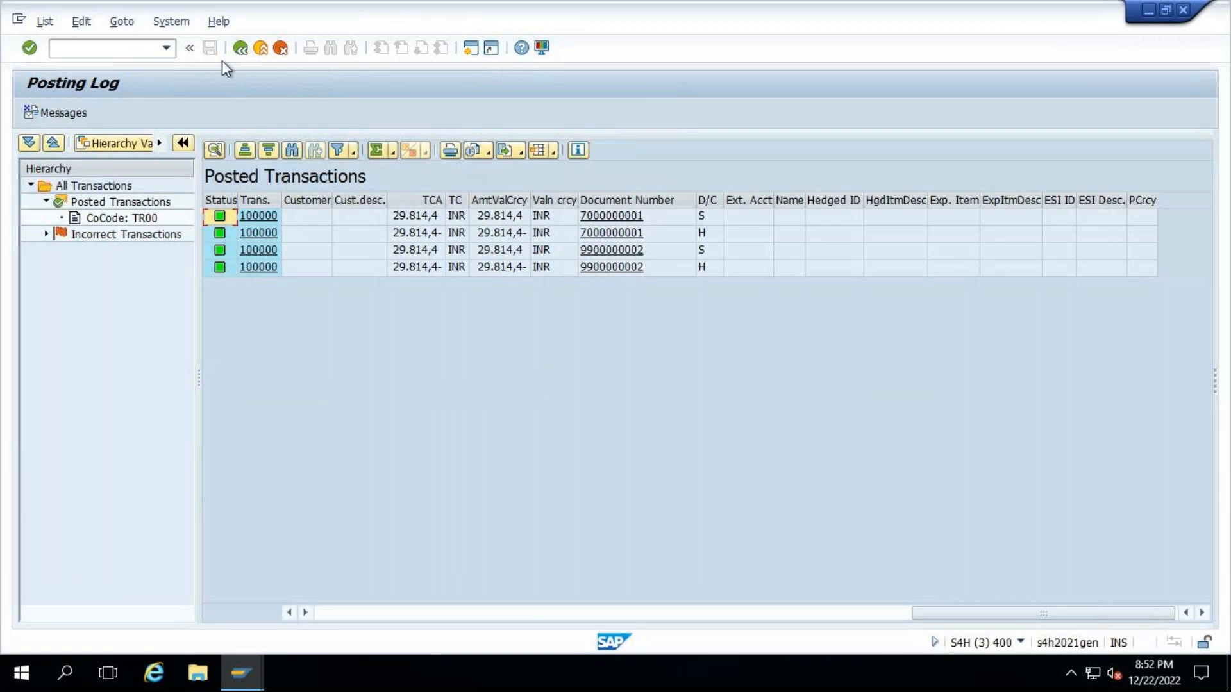
left_click(243, 49)
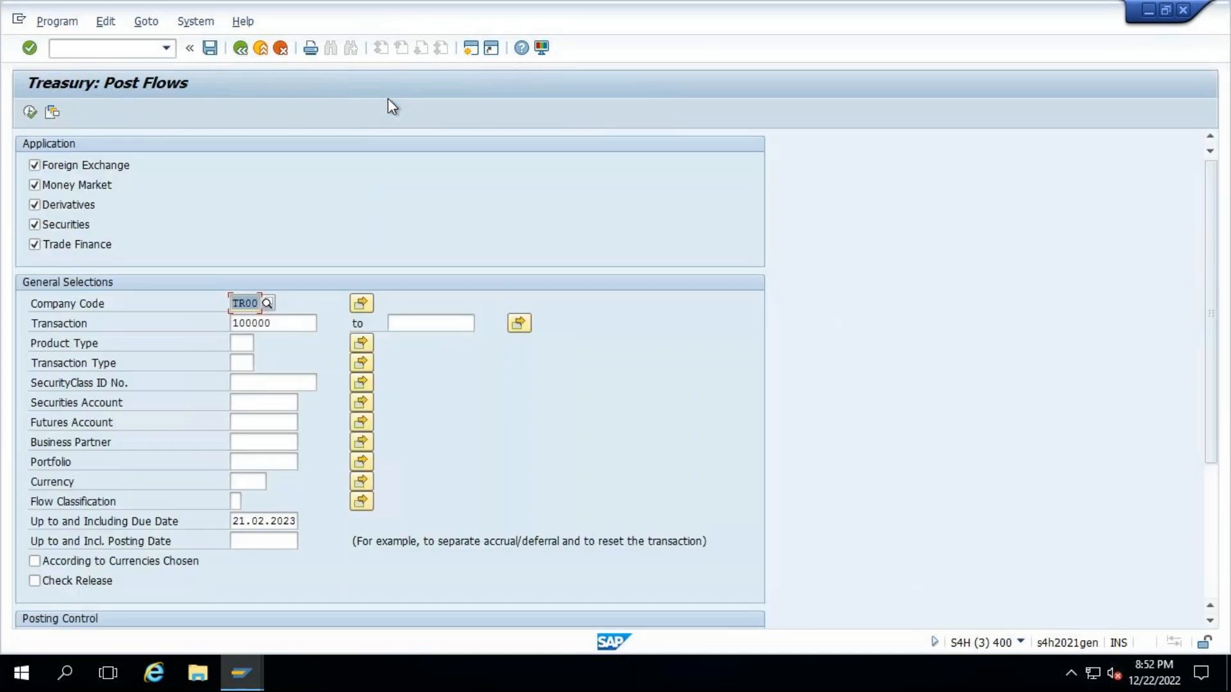
left_click(240, 663)
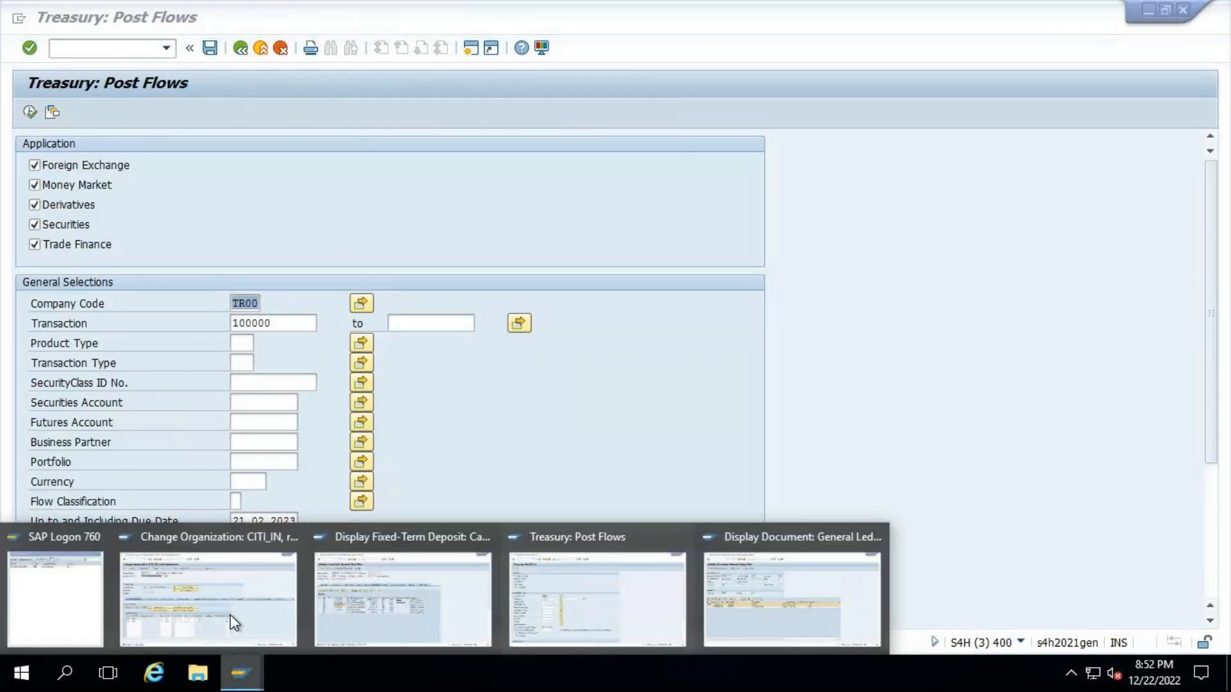
left_click(579, 606)
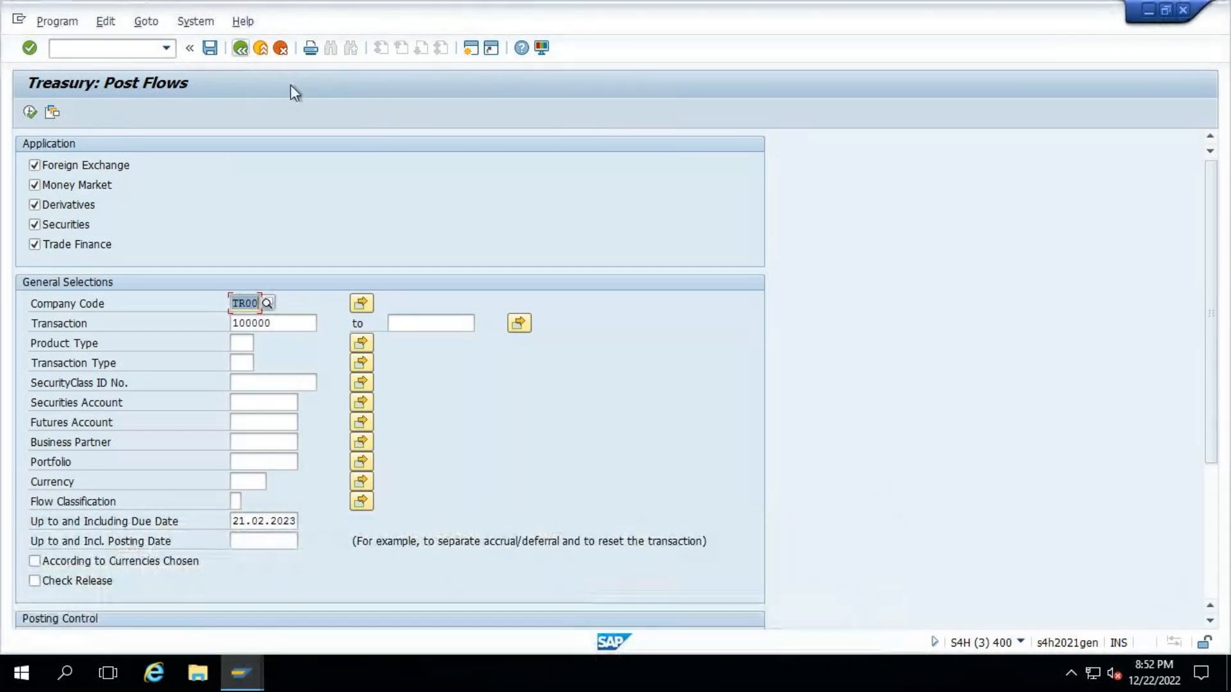
key("F3")
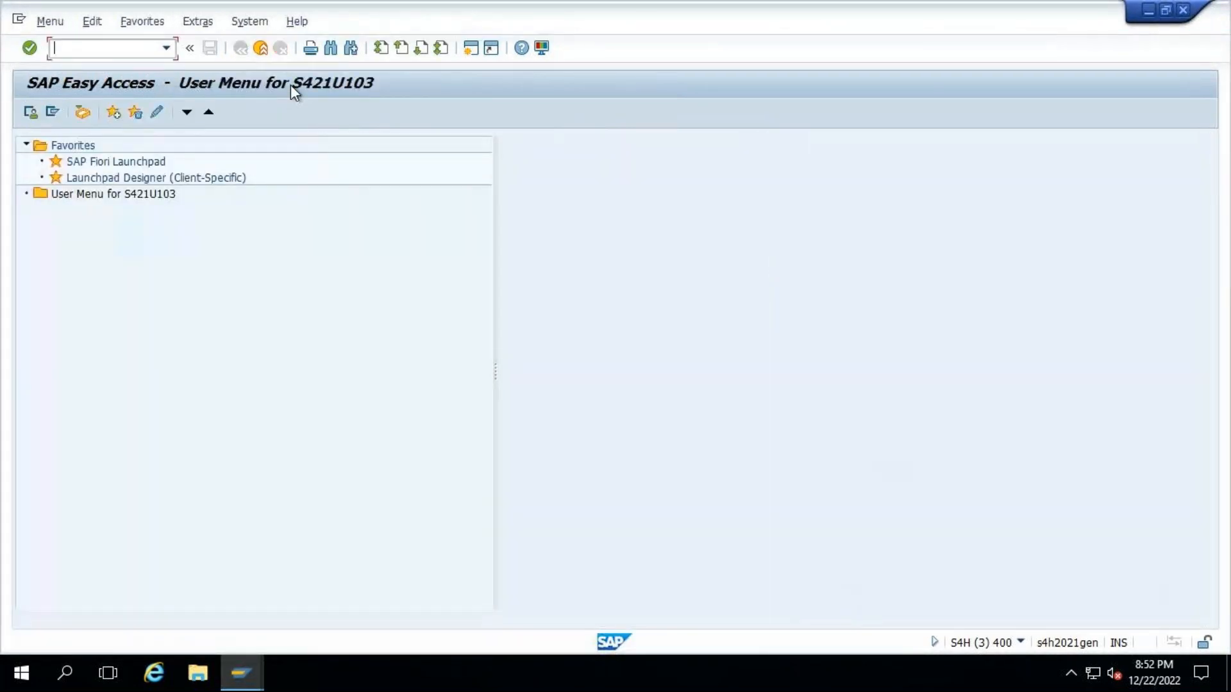
- Display fixed-term deposit 100000 of company code TR00 with tm03, open its cash flow and widen the document number column
type("tm03")
key("Return")
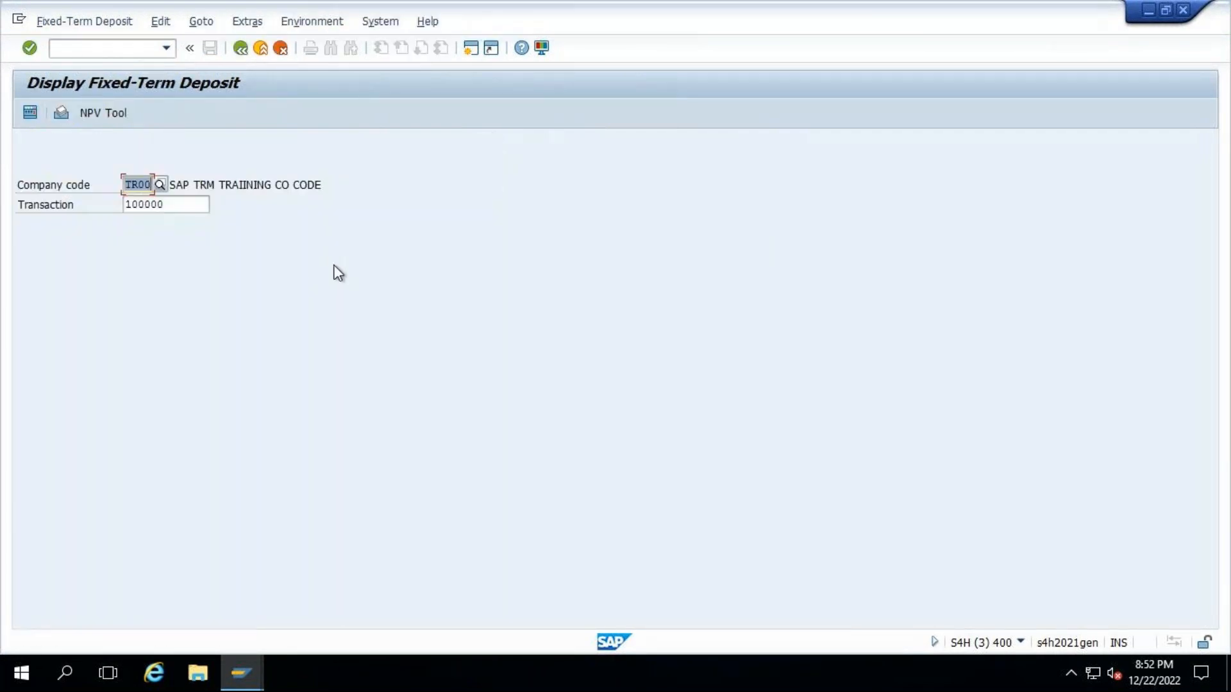
key("Return")
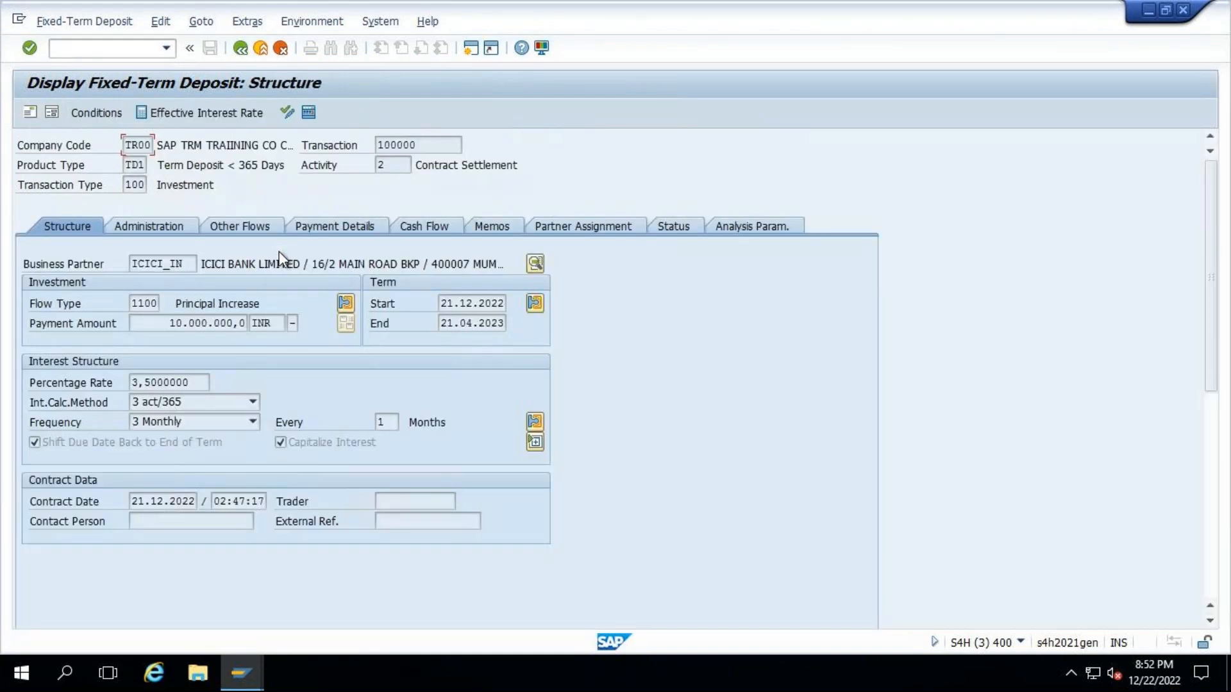
left_click(437, 223)
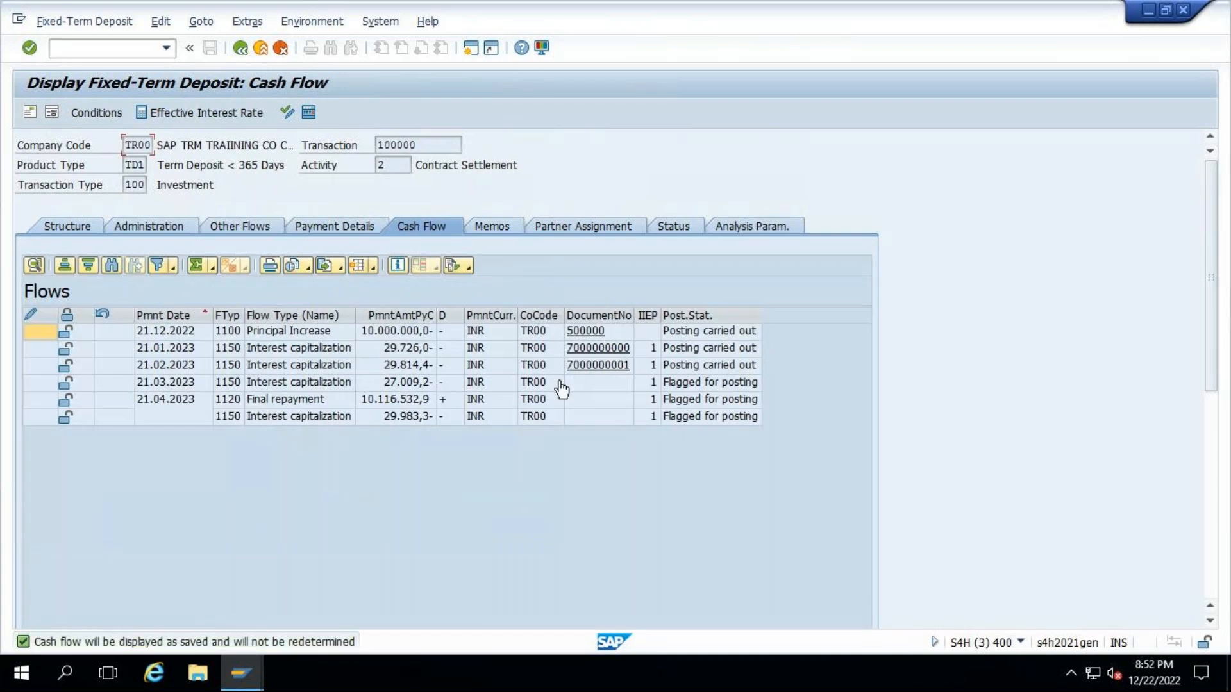
left_click(178, 364)
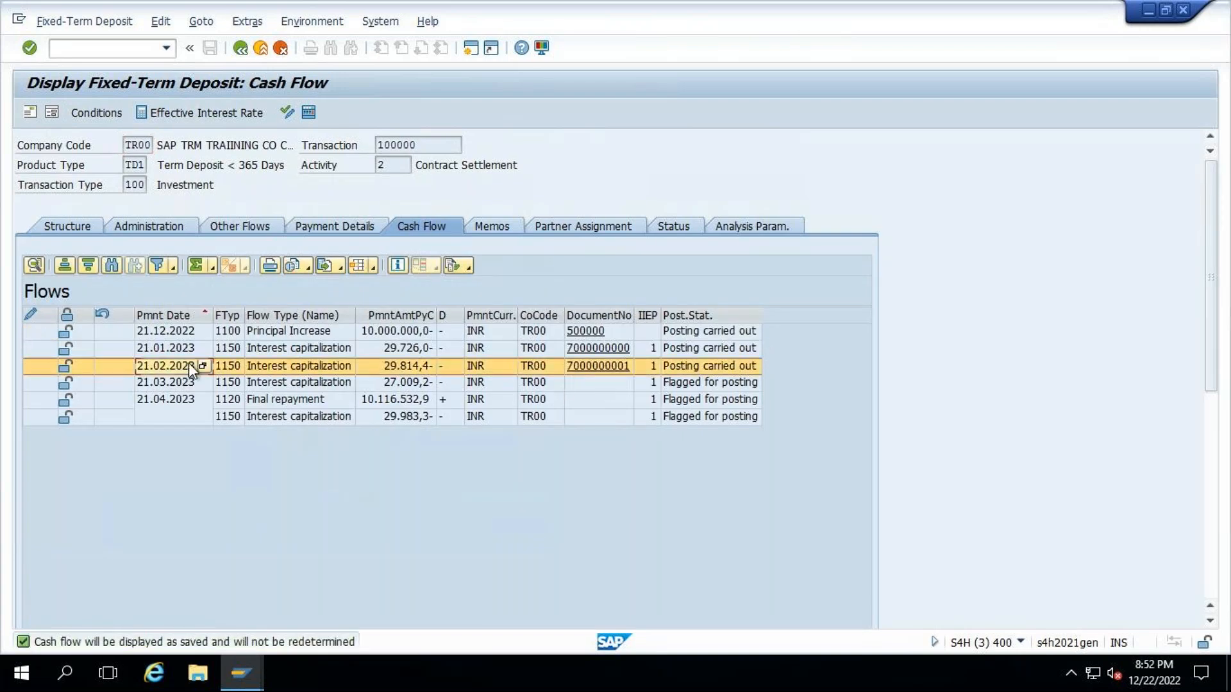
double_click(632, 314)
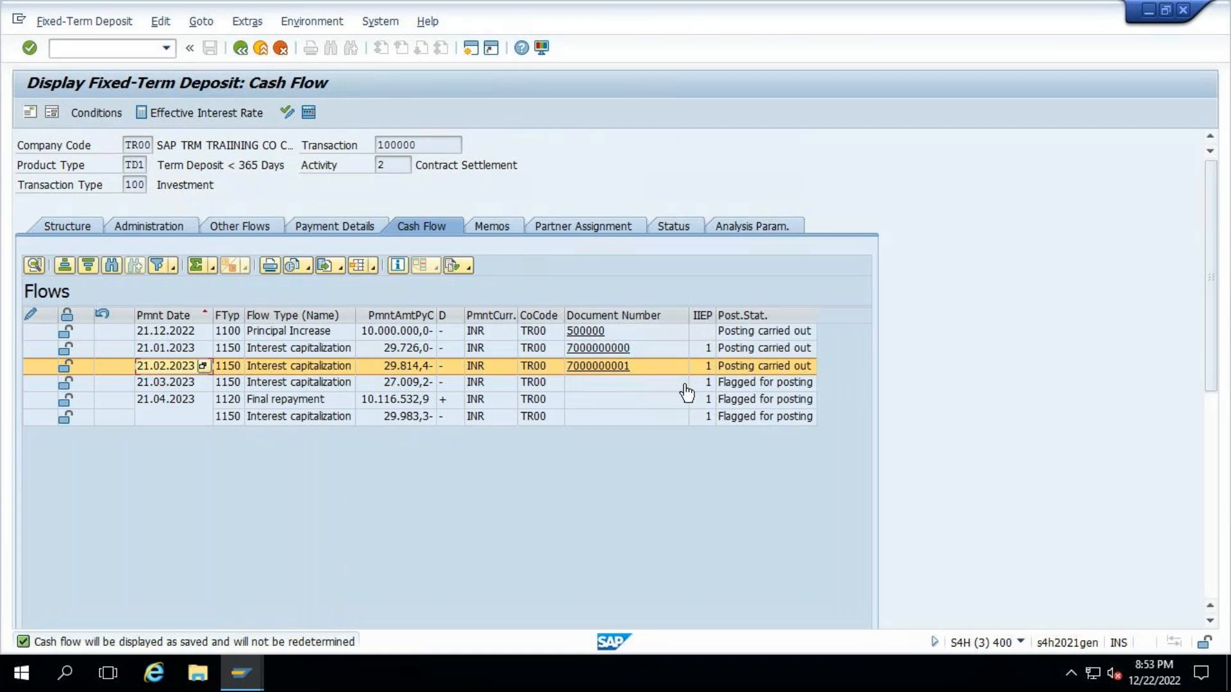
- Open the Treasury Posting Journal - Classic transaction in a new session
left_click(118, 48)
type("/")
type("o")
type("tpm10")
key("Return")
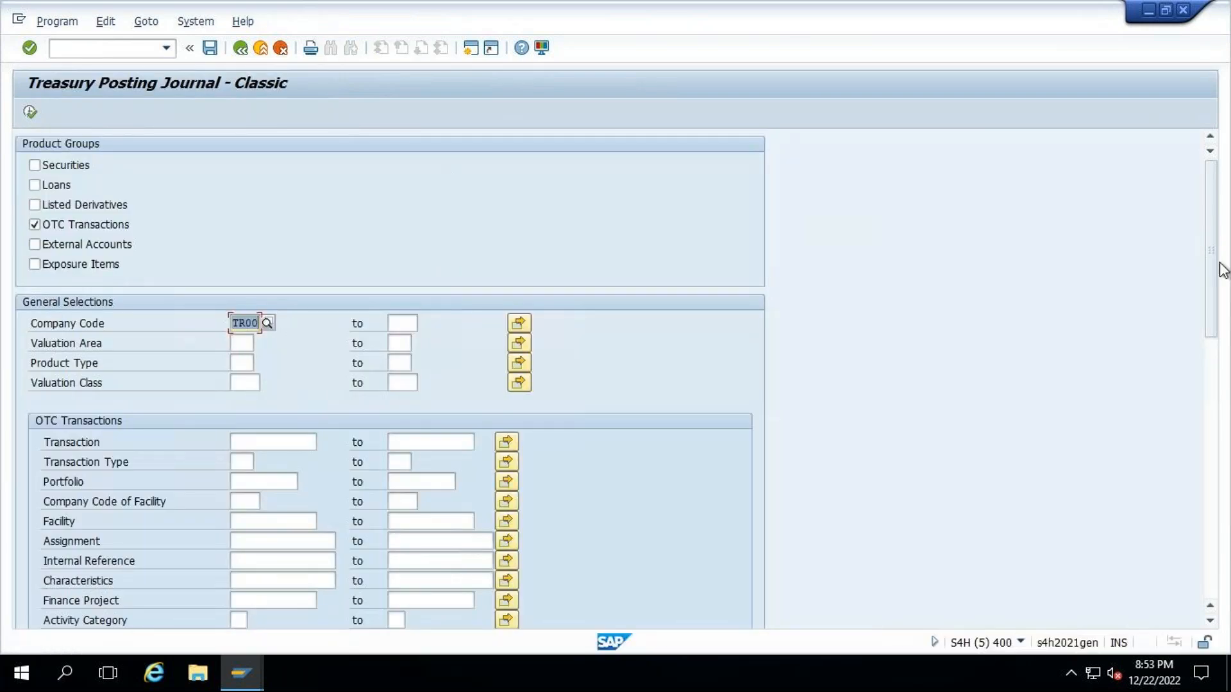
- Copy the deposit's transaction number 100000 into the posting journal's OTC transaction selection and execute the report for company code TR00
left_click_drag(1212, 294, 1208, 346)
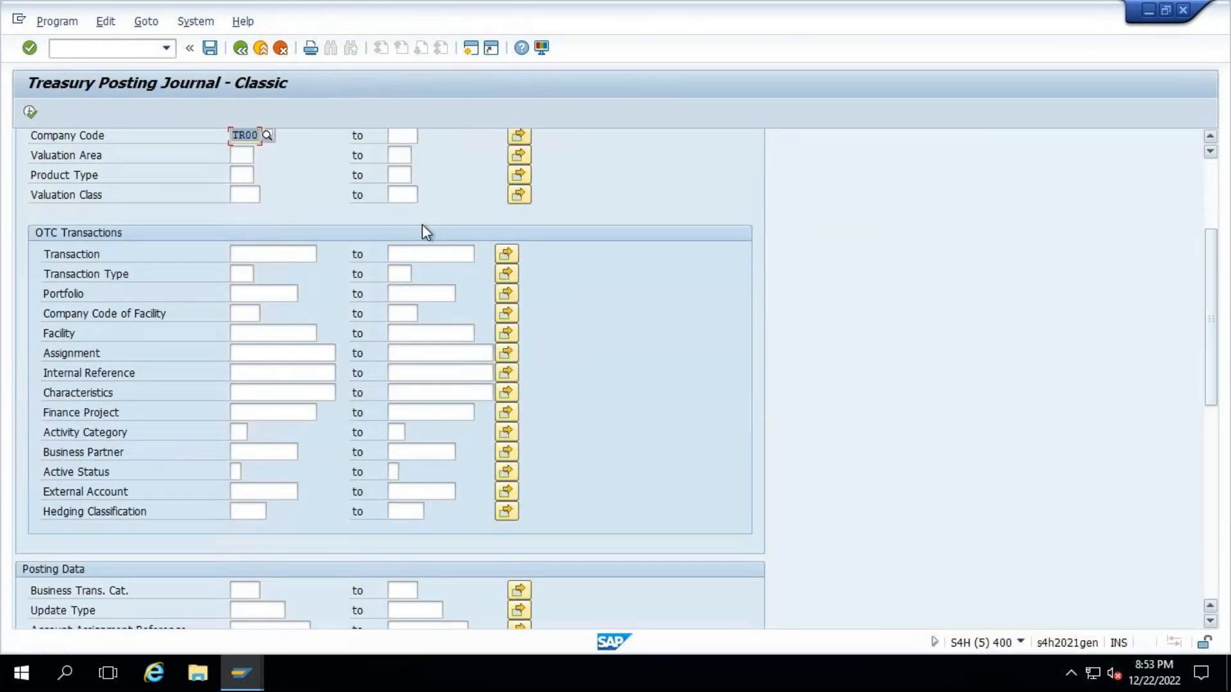
key("alt+Tab")
left_click(420, 145)
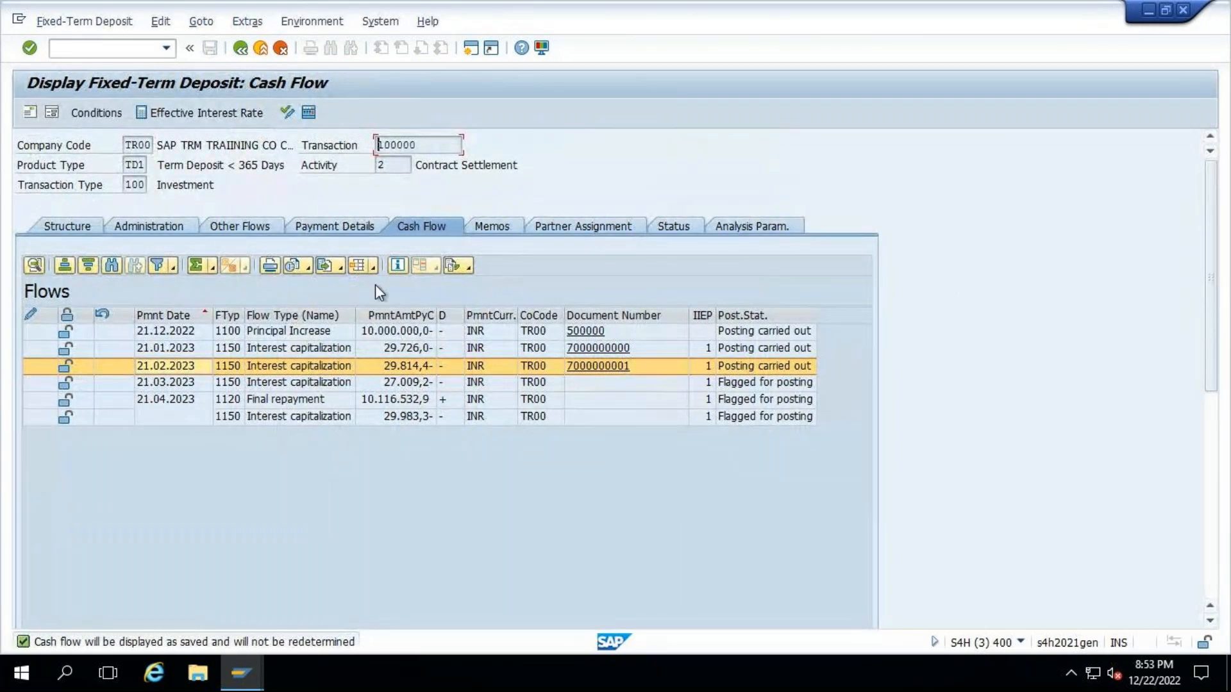
key("alt+Tab")
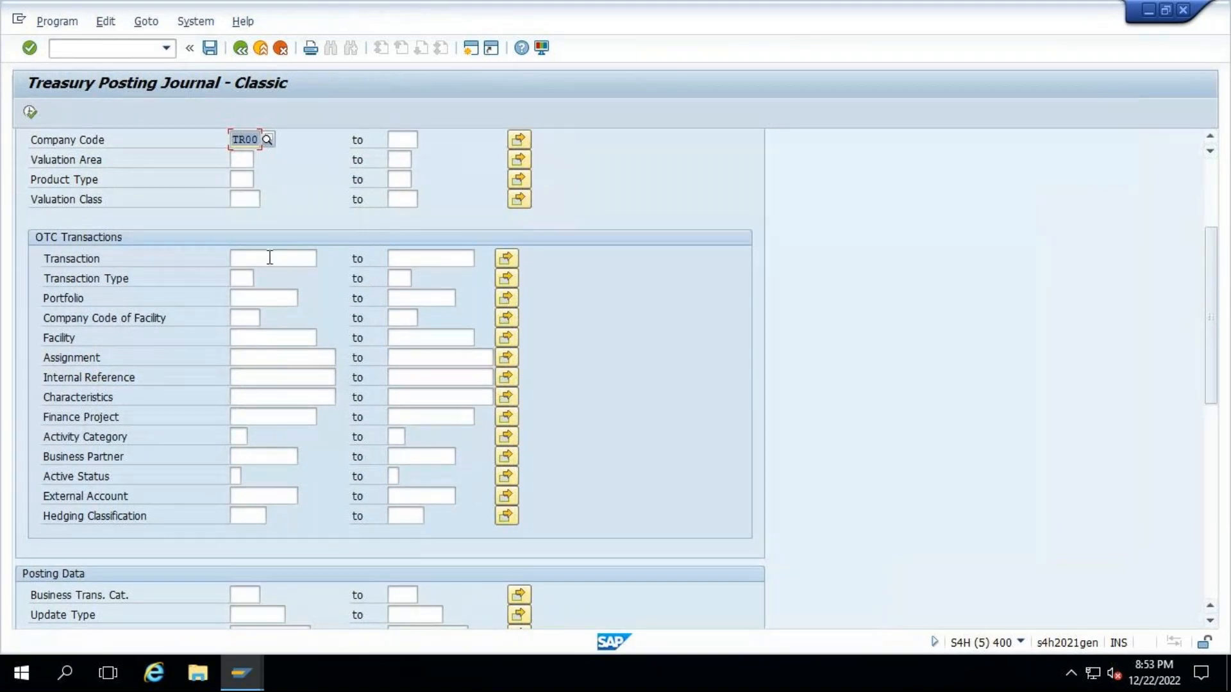
left_click(273, 259)
type("100000")
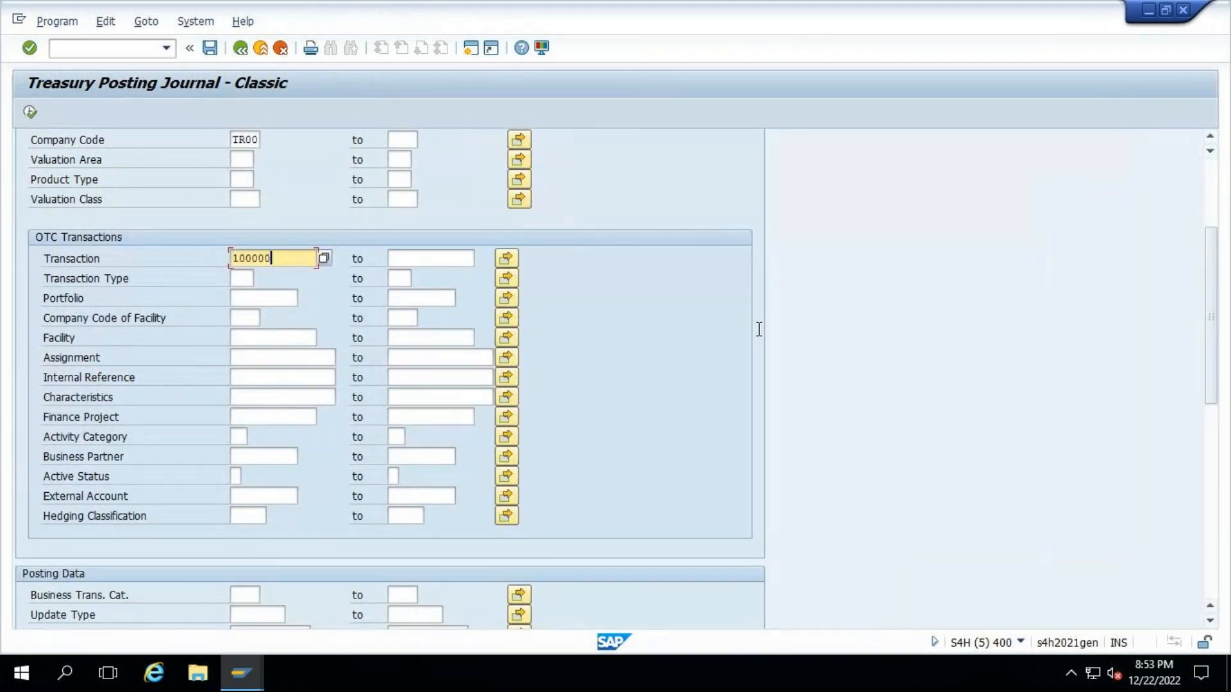
left_click(1214, 499)
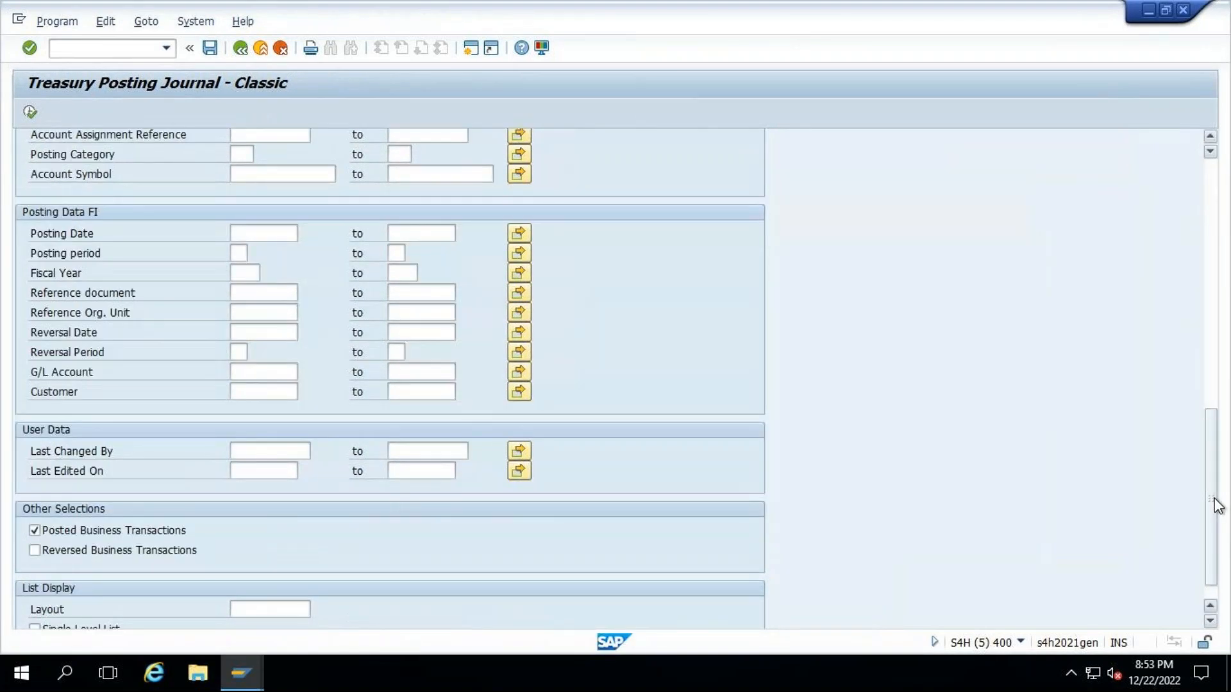
left_click(29, 111)
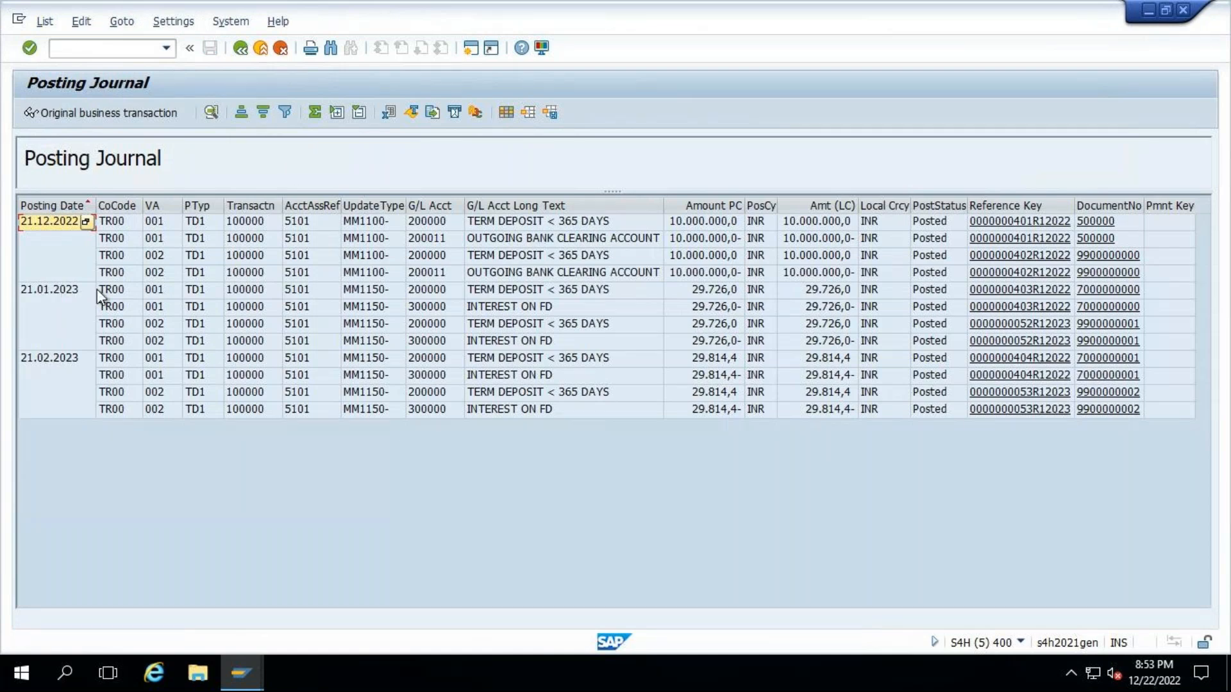
- Compare the posting journal entries with the deposit's cash flow, selecting the 21.02.2023 payment date there
double_click(201, 290)
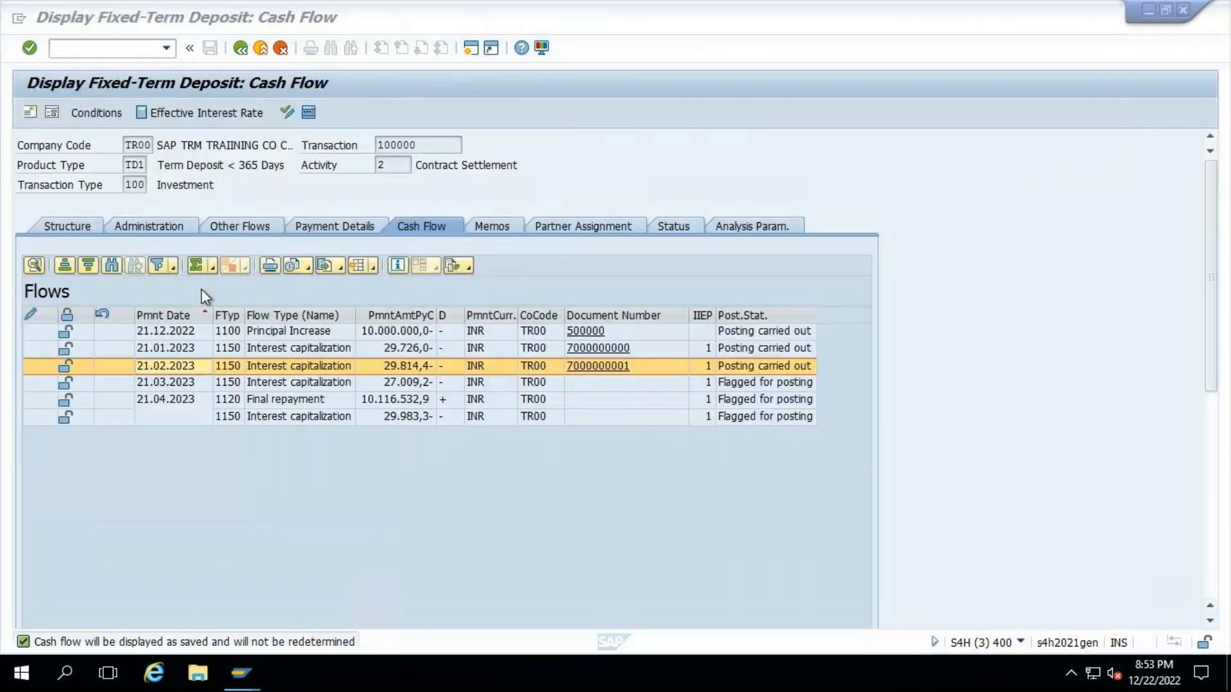
left_click(166, 368)
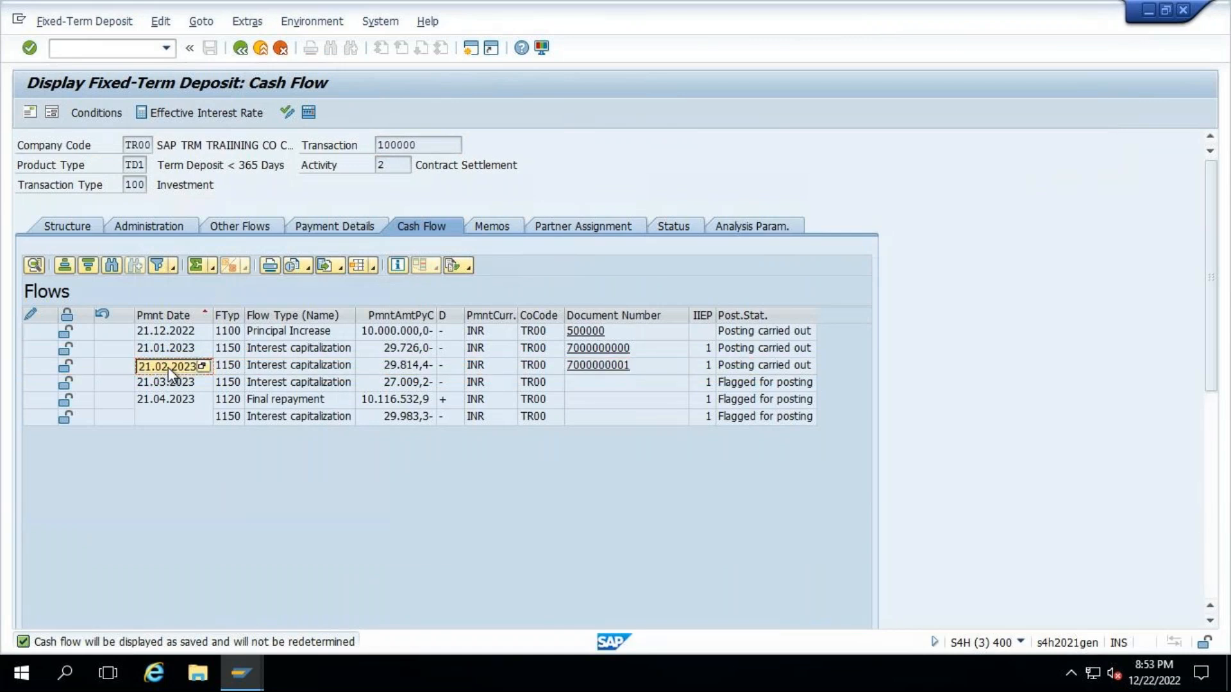
- Restrict the treasury posting journal for deposit 100000 to posting date 21.02.2023 and run the report again
double_click(168, 367)
left_click(241, 49)
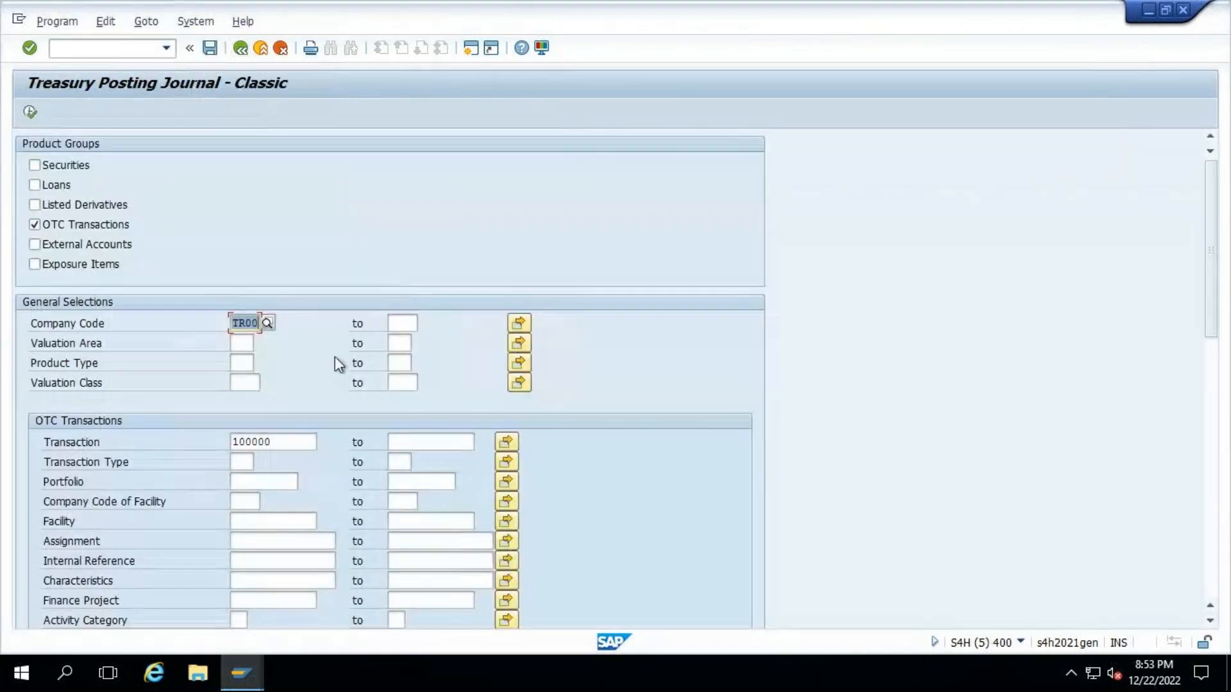
scroll(333, 359, "down", 2)
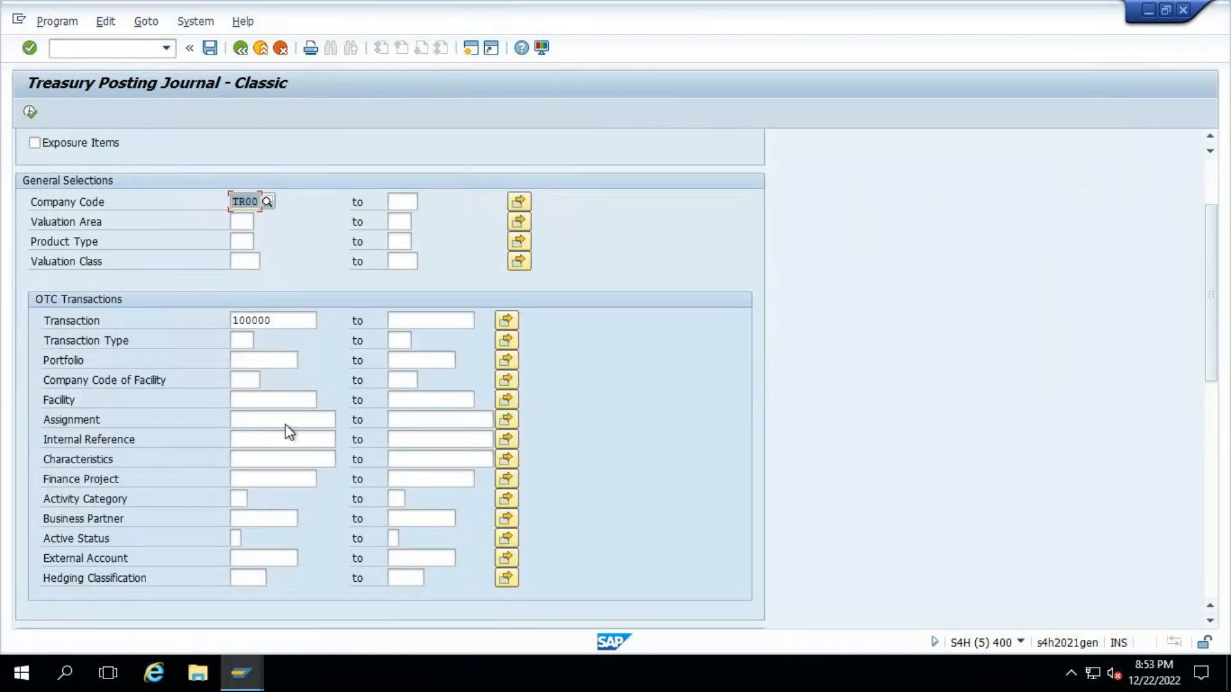
scroll(275, 434, "down", 2)
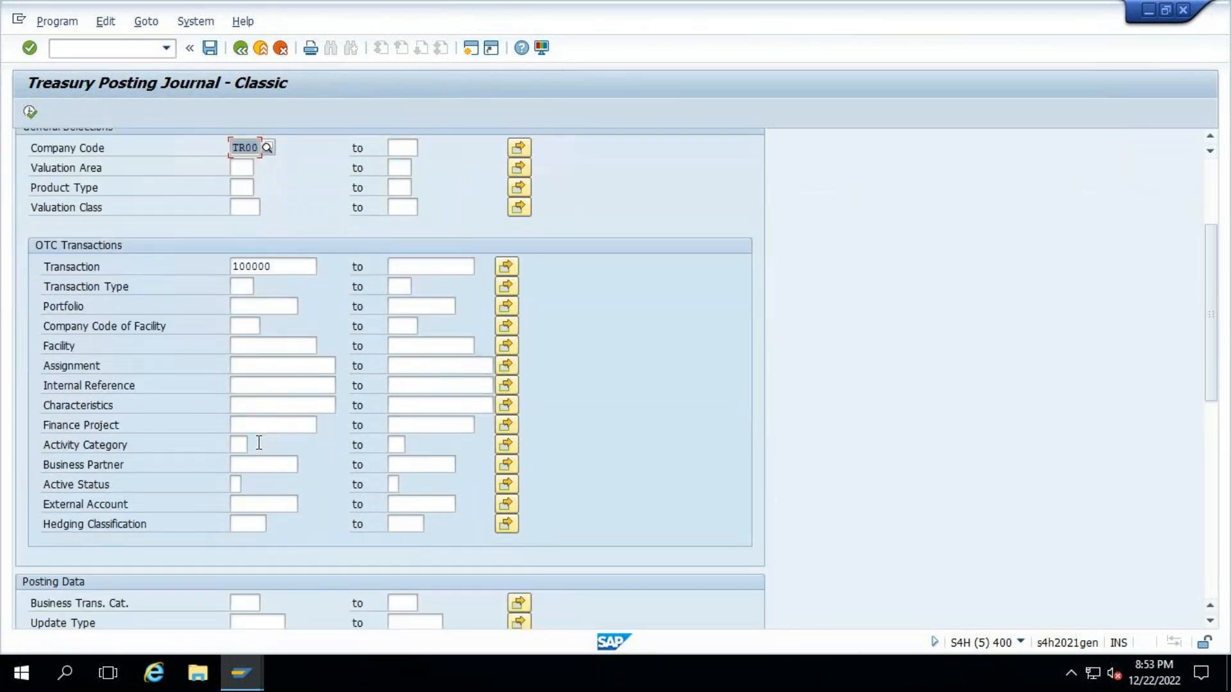
scroll(257, 443, "down", 2)
scroll(256, 442, "down", 3)
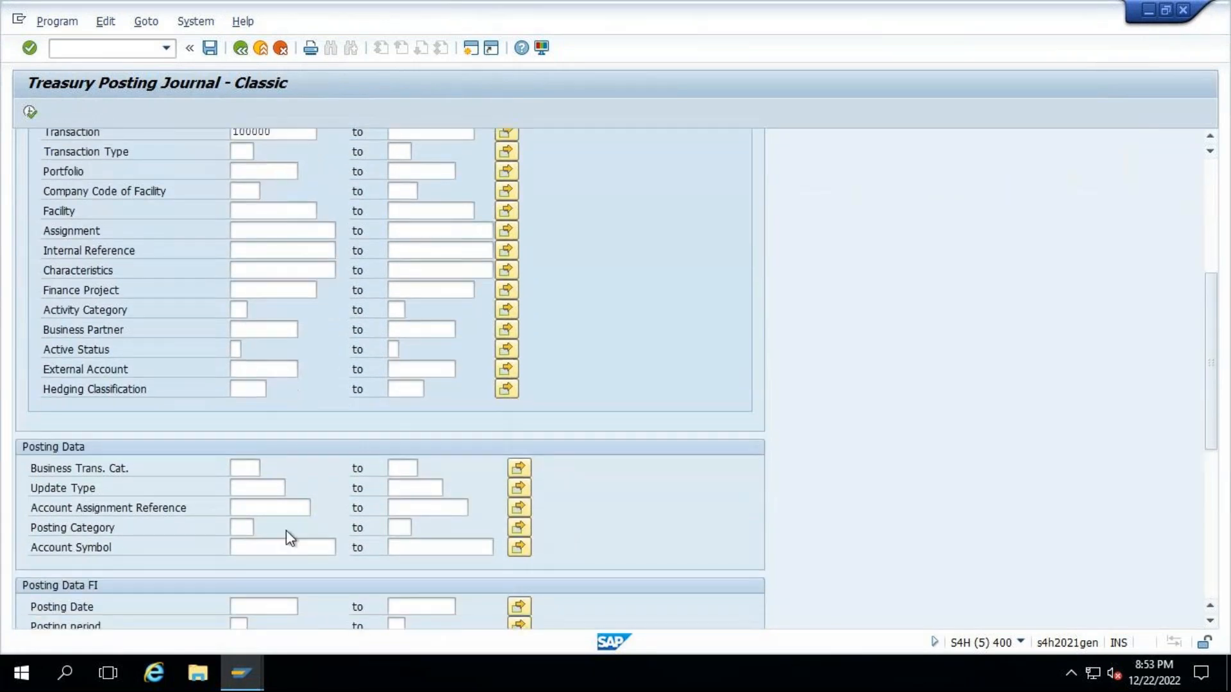
scroll(286, 532, "down", 2)
scroll(268, 583, "down", 1)
left_click(257, 552)
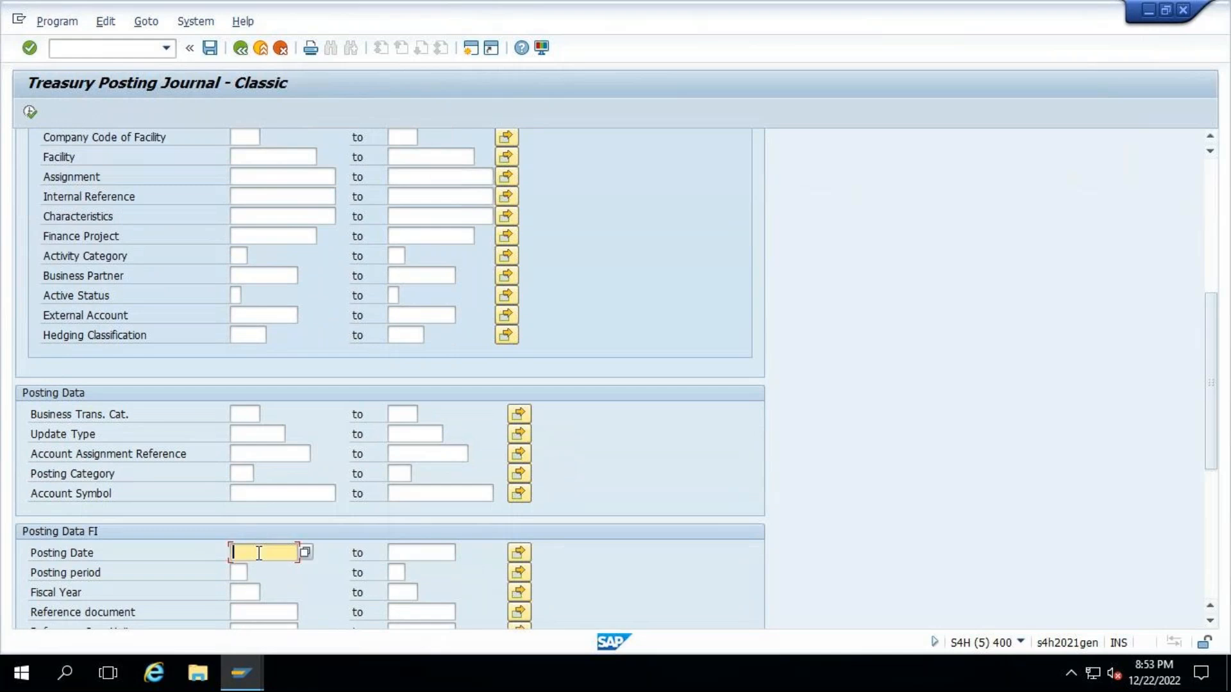
type("21.02.2023")
left_click(30, 112)
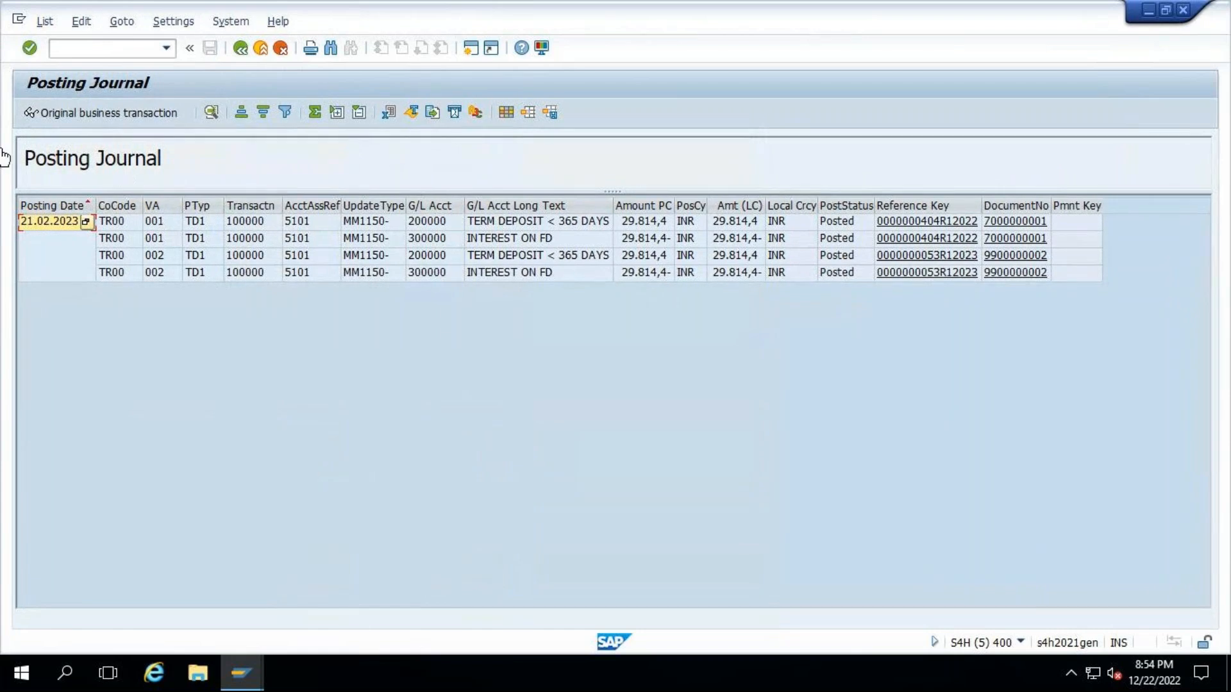
- Display the accounting document posted for valuation area 001, look over its environment options and return to the posting journal
left_click(1025, 223)
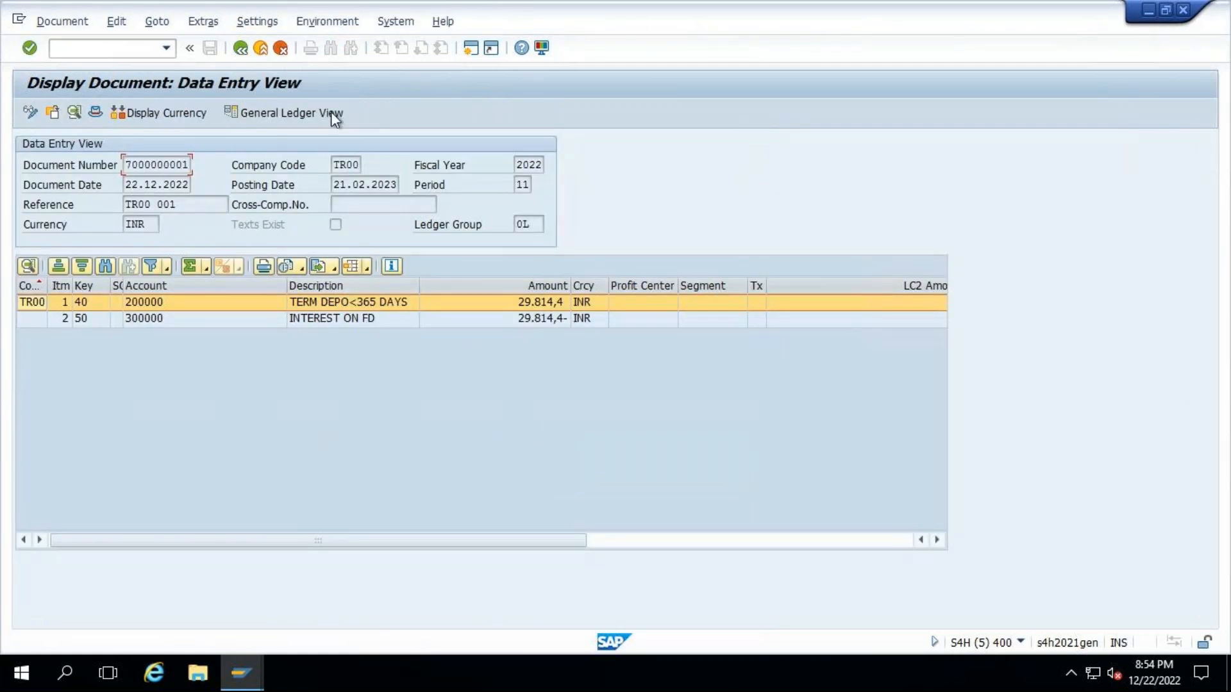
left_click(313, 21)
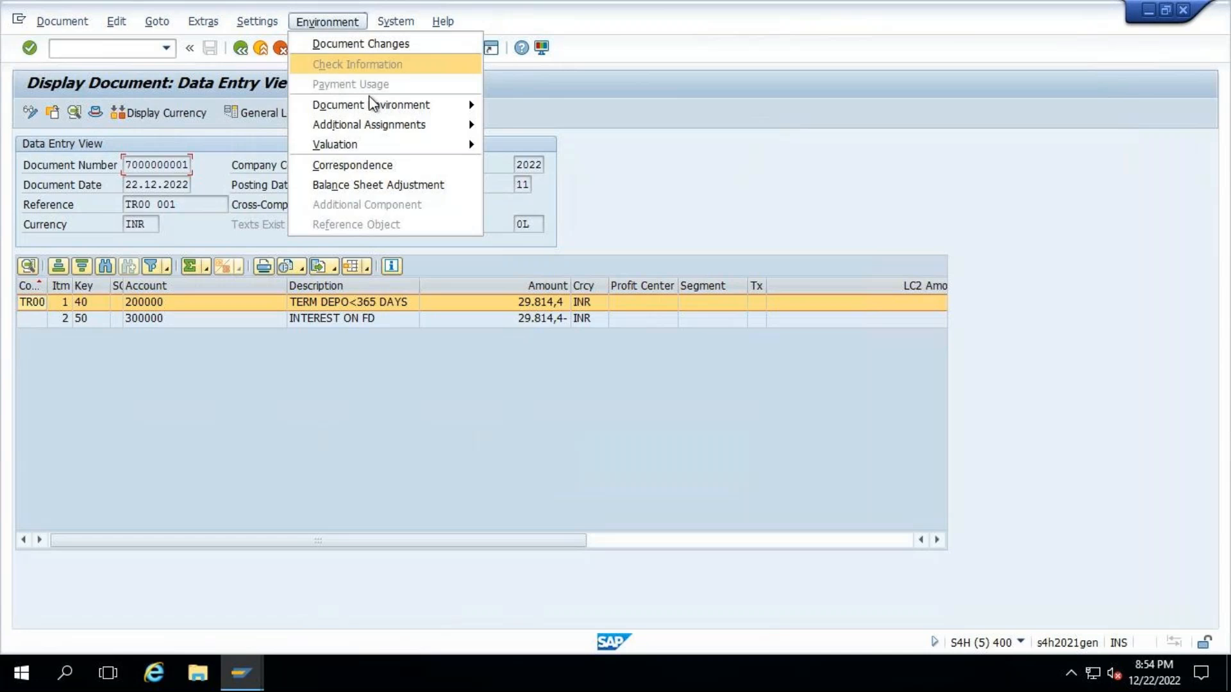
mouse_move(368, 103)
left_click(589, 128)
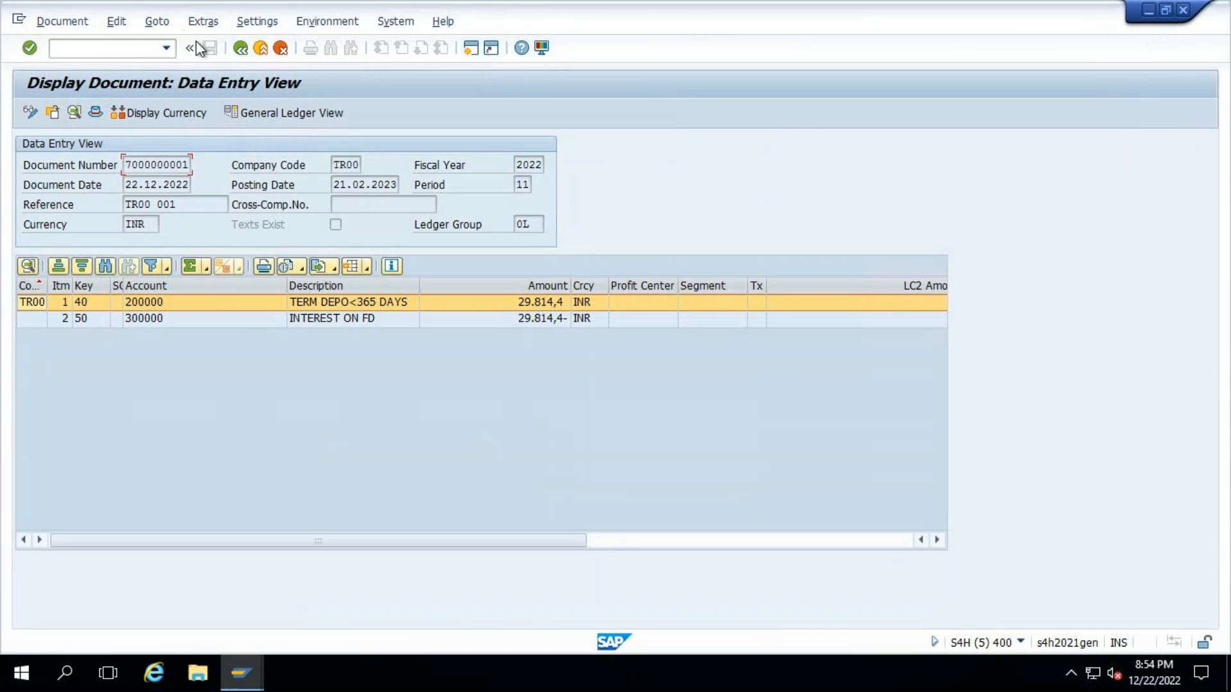
left_click(240, 48)
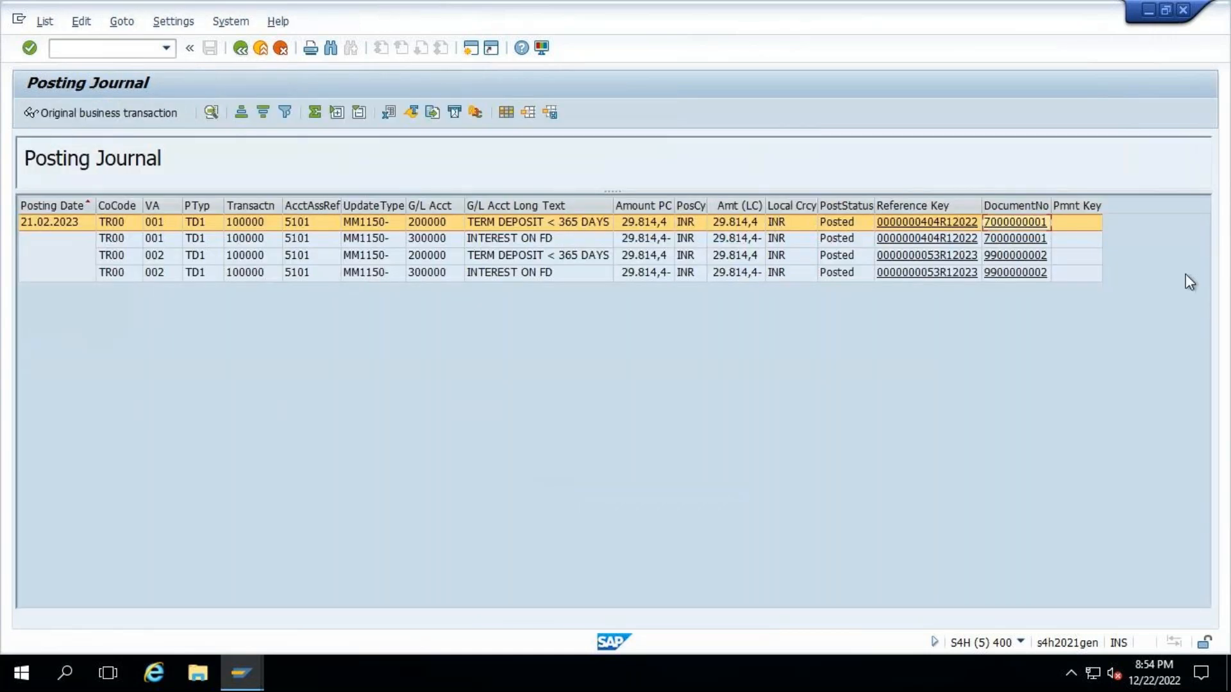
- Display the accounting document of valuation area 002, examine its general ledger view and return to the posting journal
left_click(1029, 258)
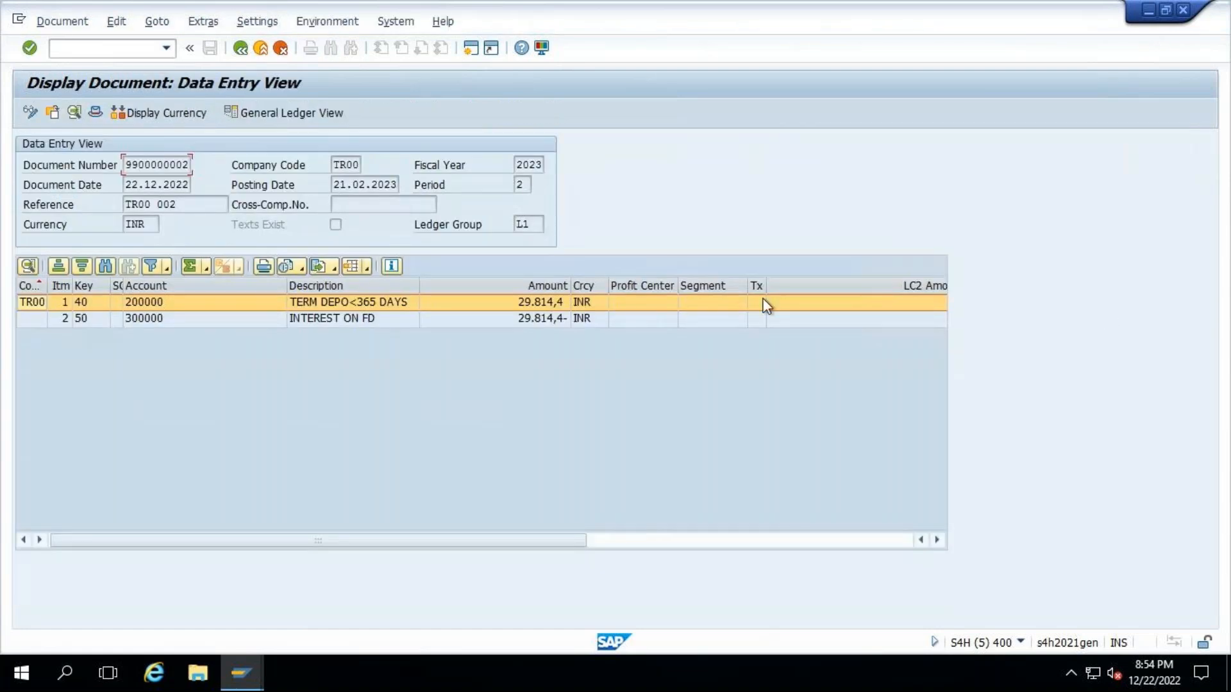
left_click(267, 114)
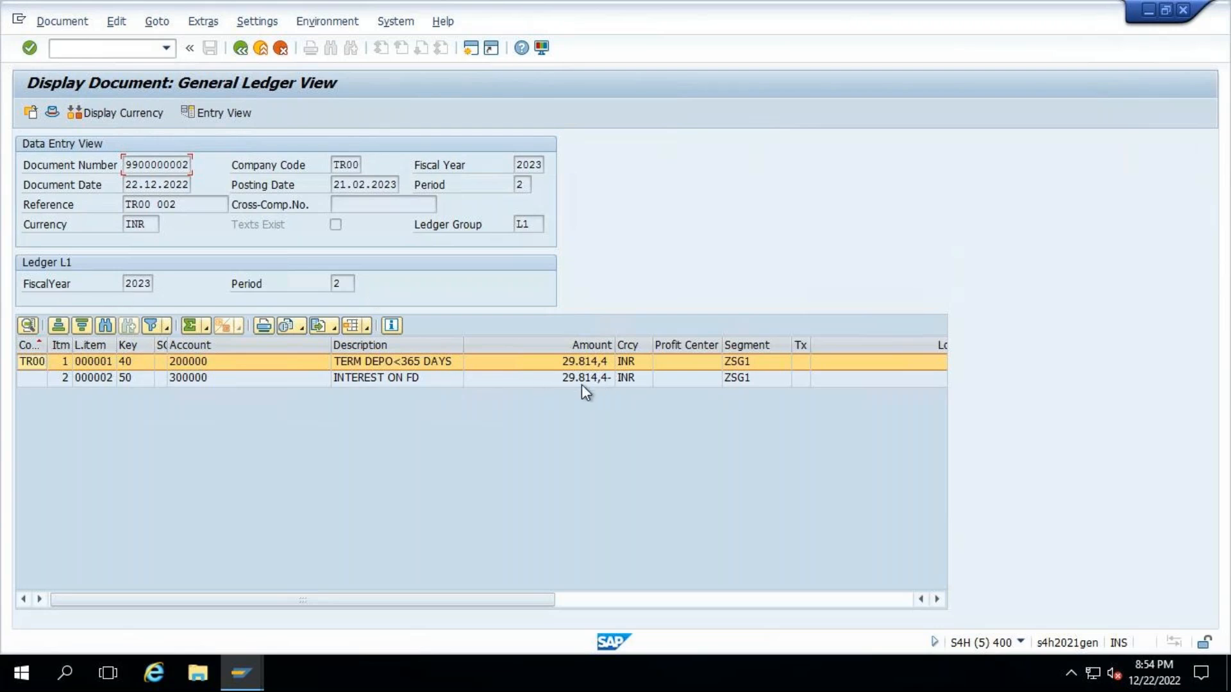
left_click(240, 48)
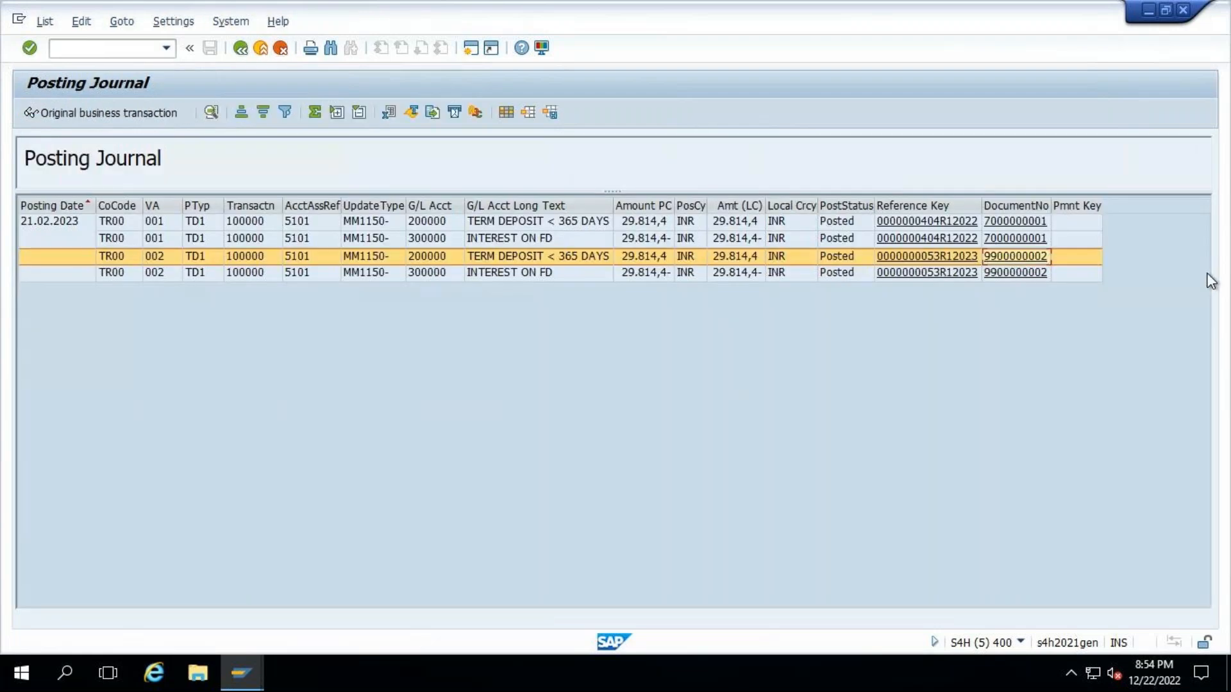
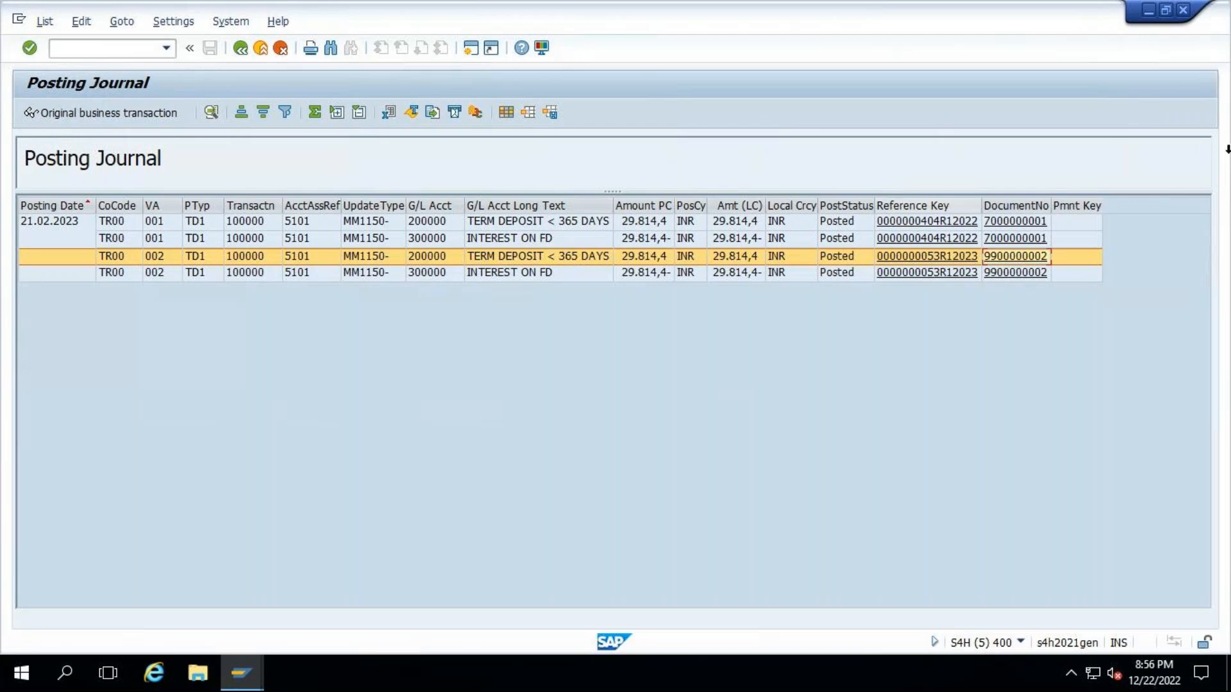
- Open the accounting document of valuation area 002, examine its document header and return to the posting journal
left_click(1019, 261)
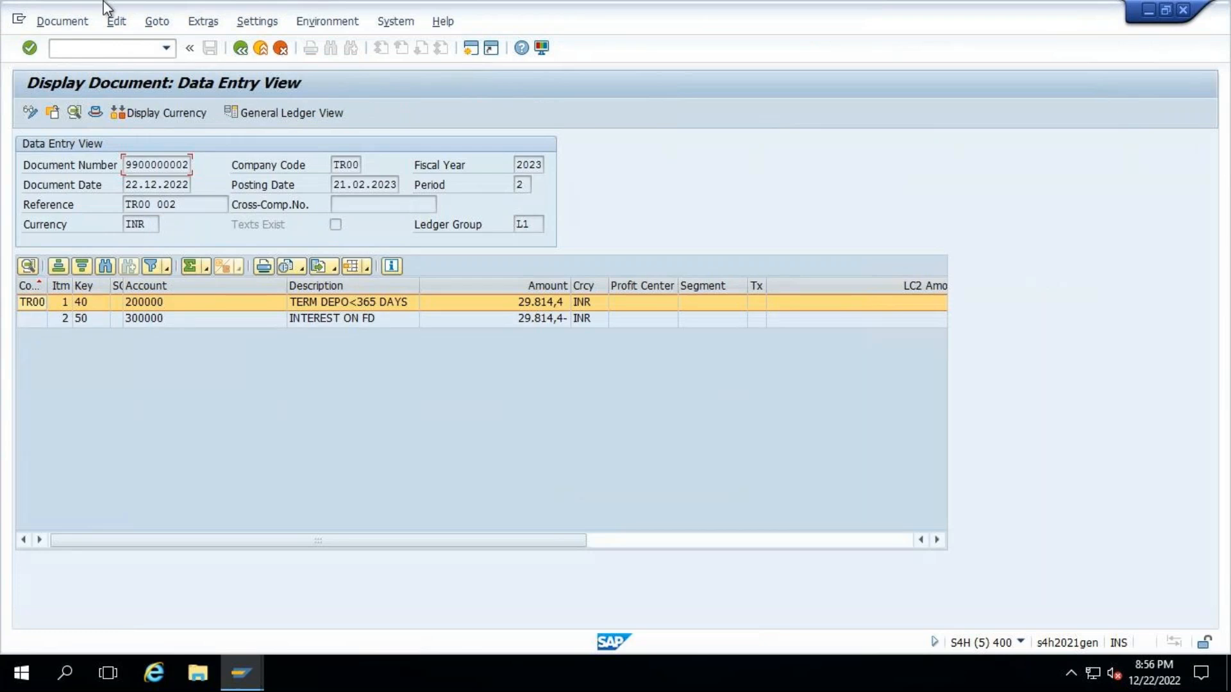
left_click(96, 113)
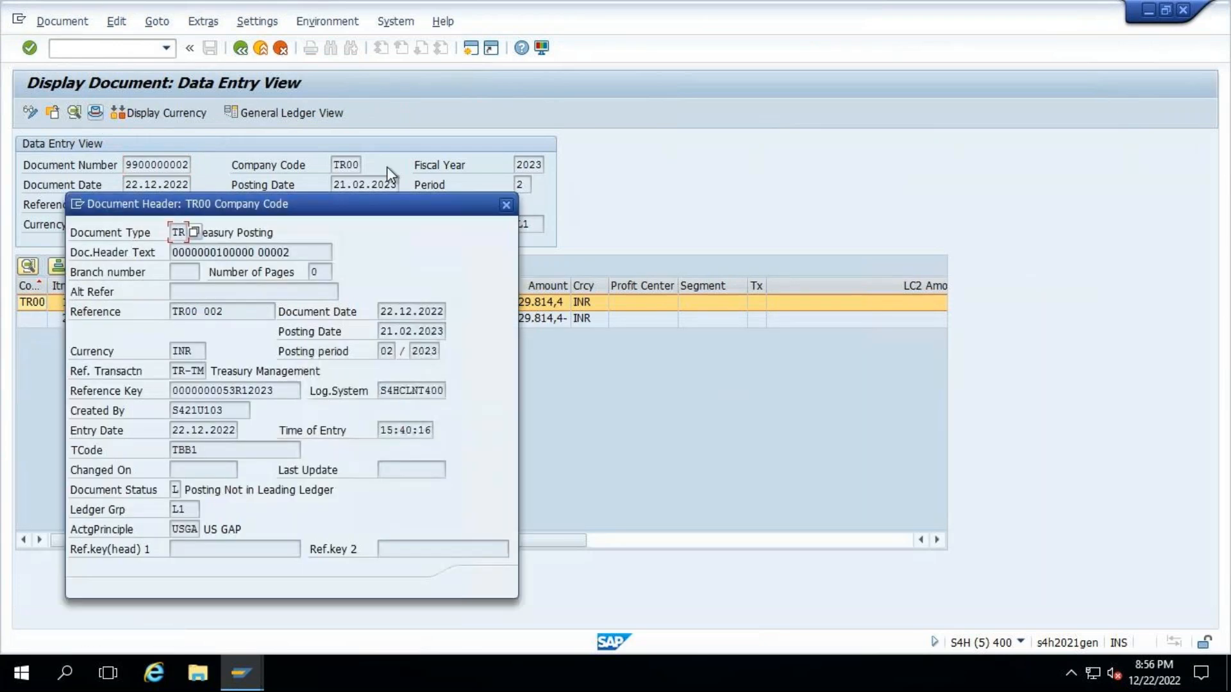
left_click(506, 206)
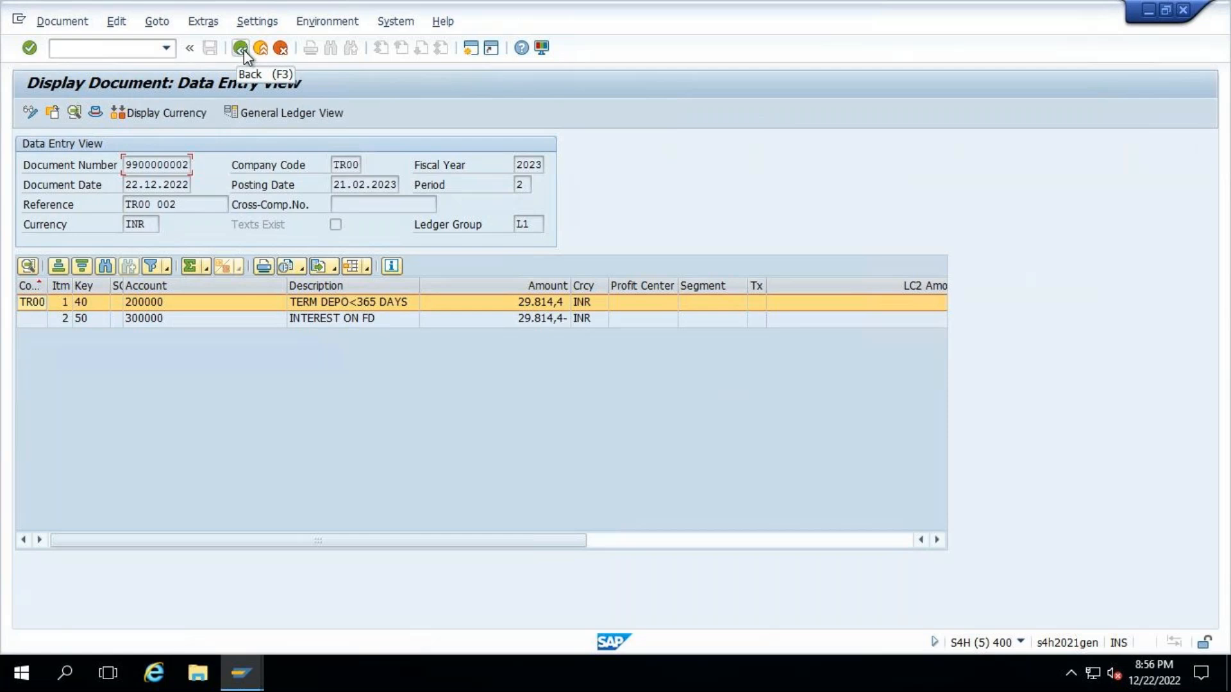
left_click(242, 48)
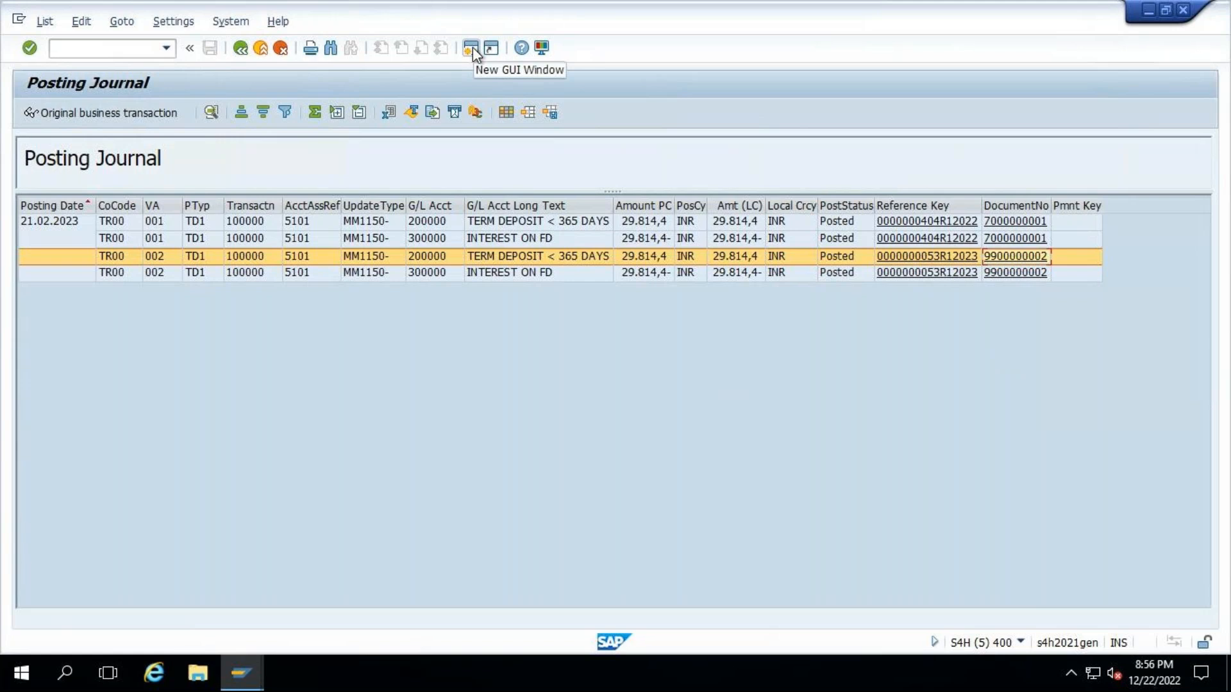
- Switch to the blank Excel workbook and enter the company code TR00 in cell C3
mouse_move(753, 2)
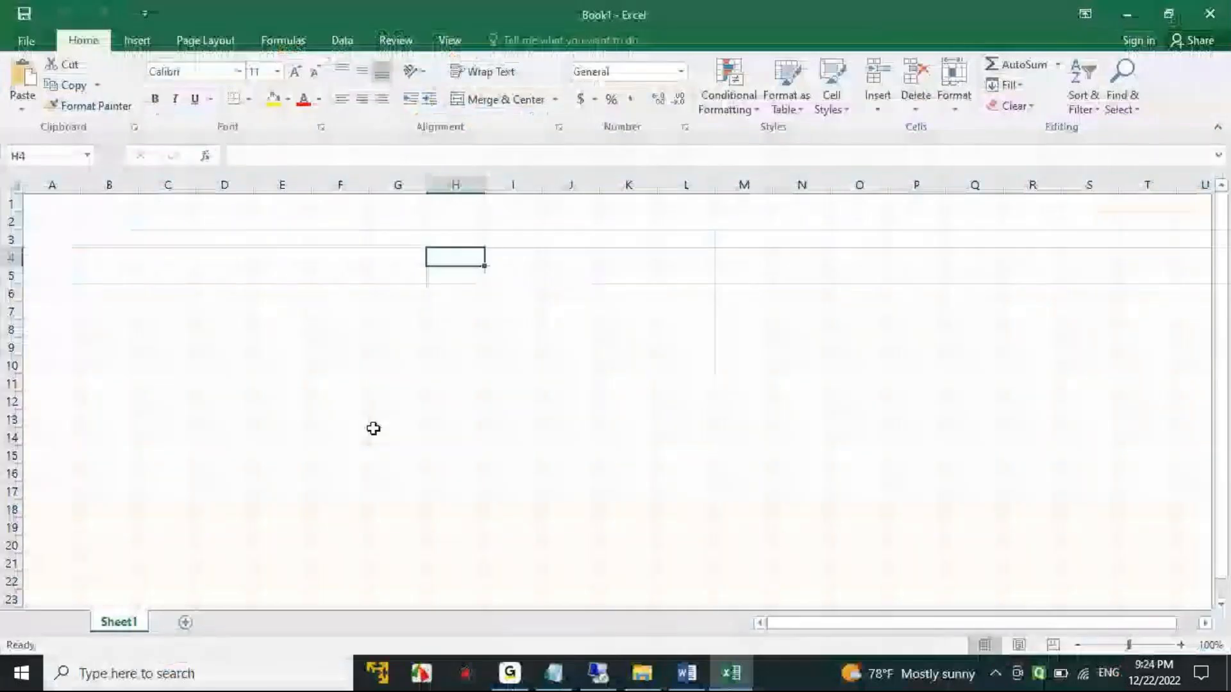
left_click(189, 237)
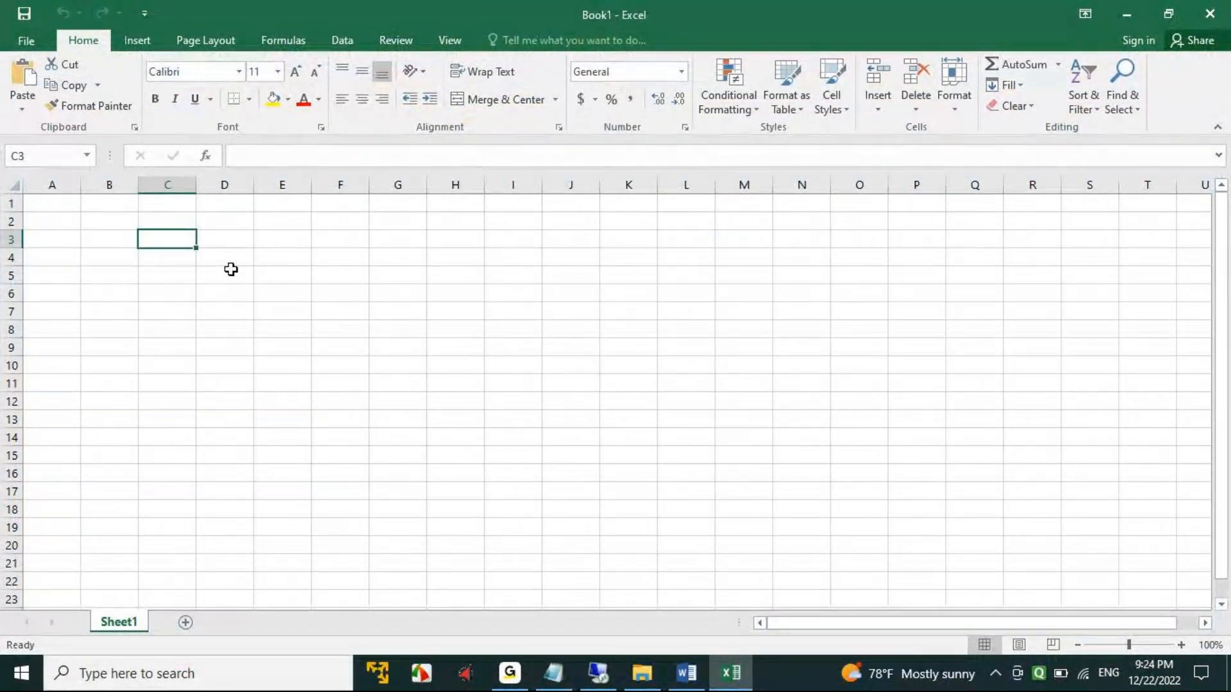
type("tr")
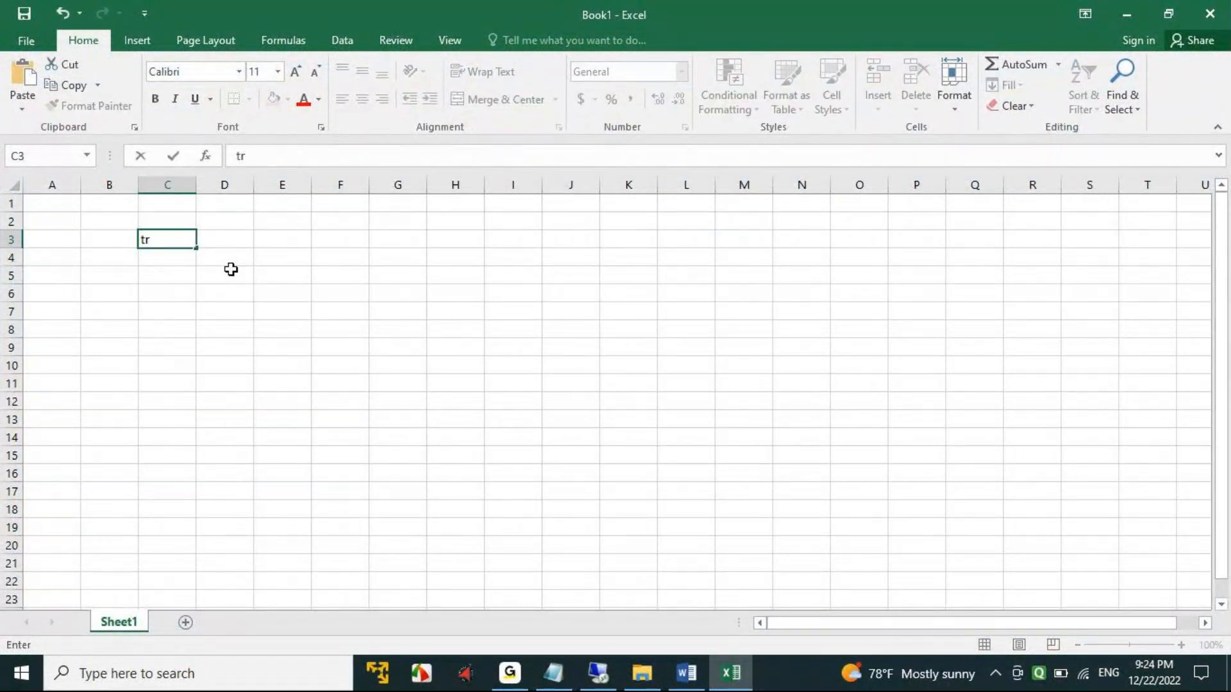
type("TR00")
key("Tab")
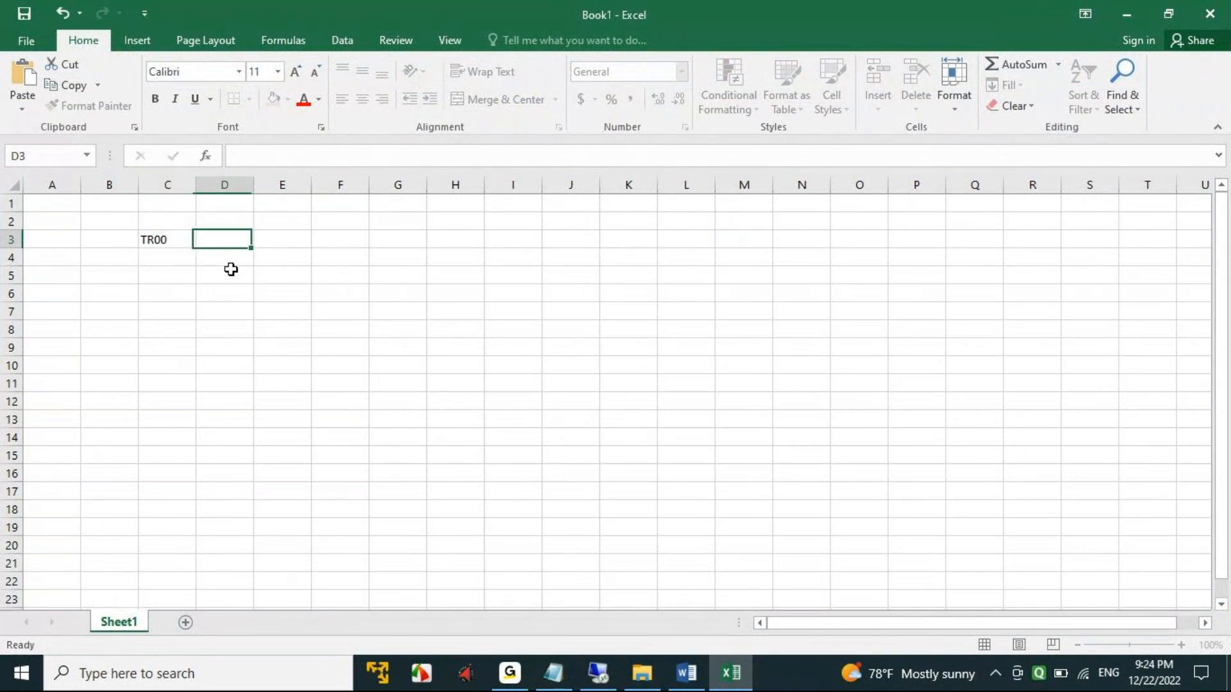
- Enter the heading LEADING LEDGER in cell D2 and fit column D to its width
left_click(176, 241)
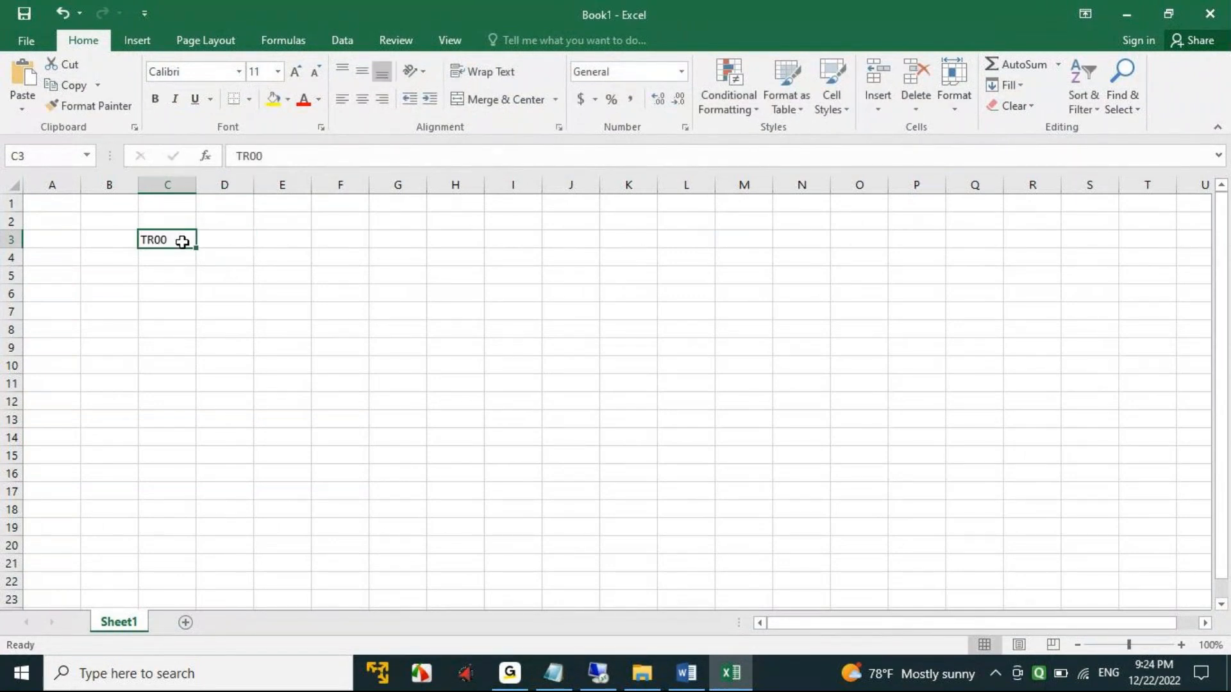
left_click(230, 241)
left_click(225, 221)
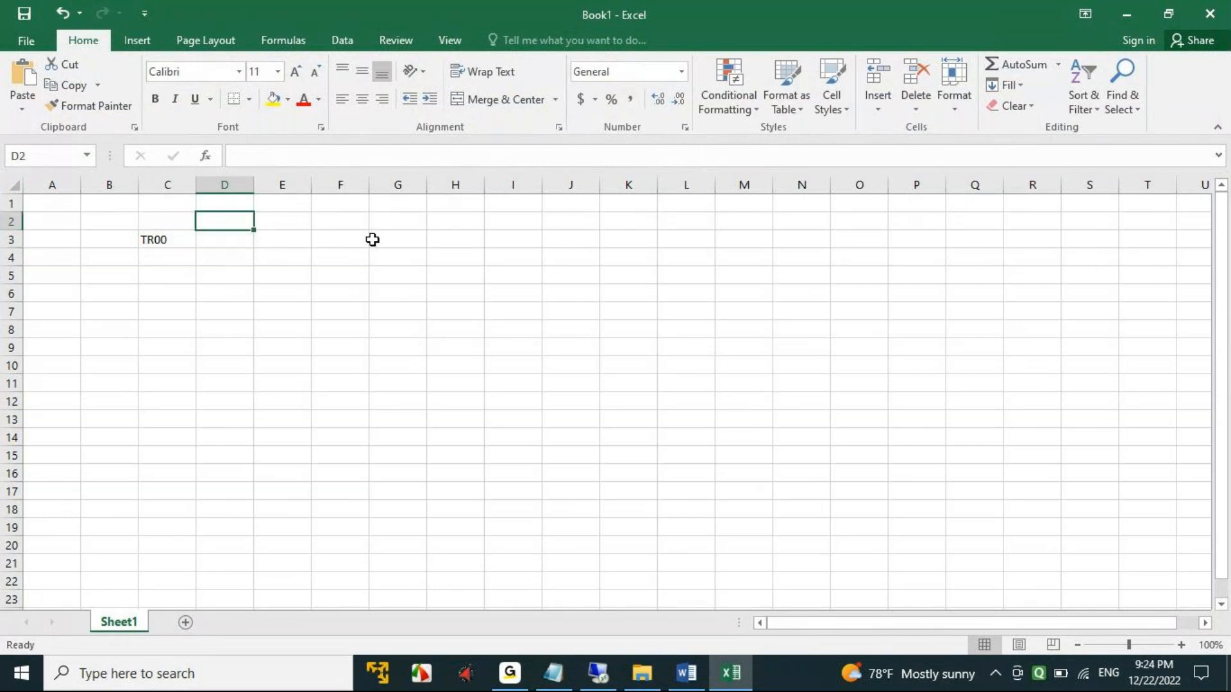
type("LED")
key("BackSpace")
key("BackSpace")
key("BackSpace")
type("ADING")
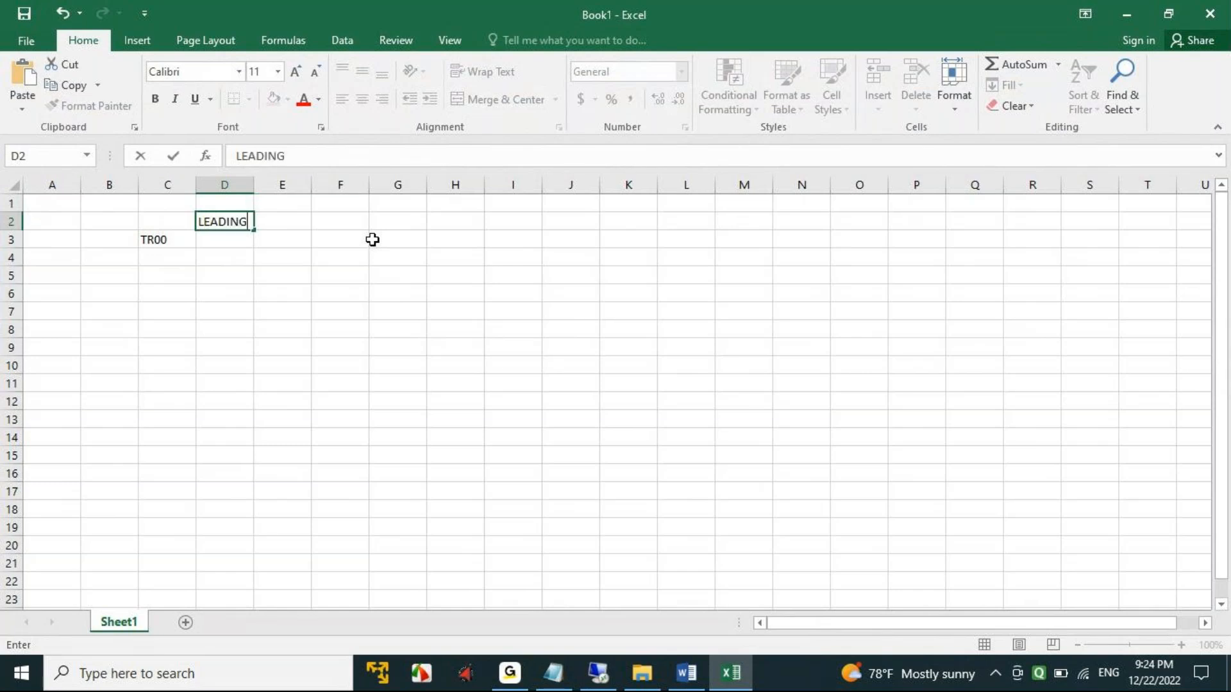
type(" LEDGERS")
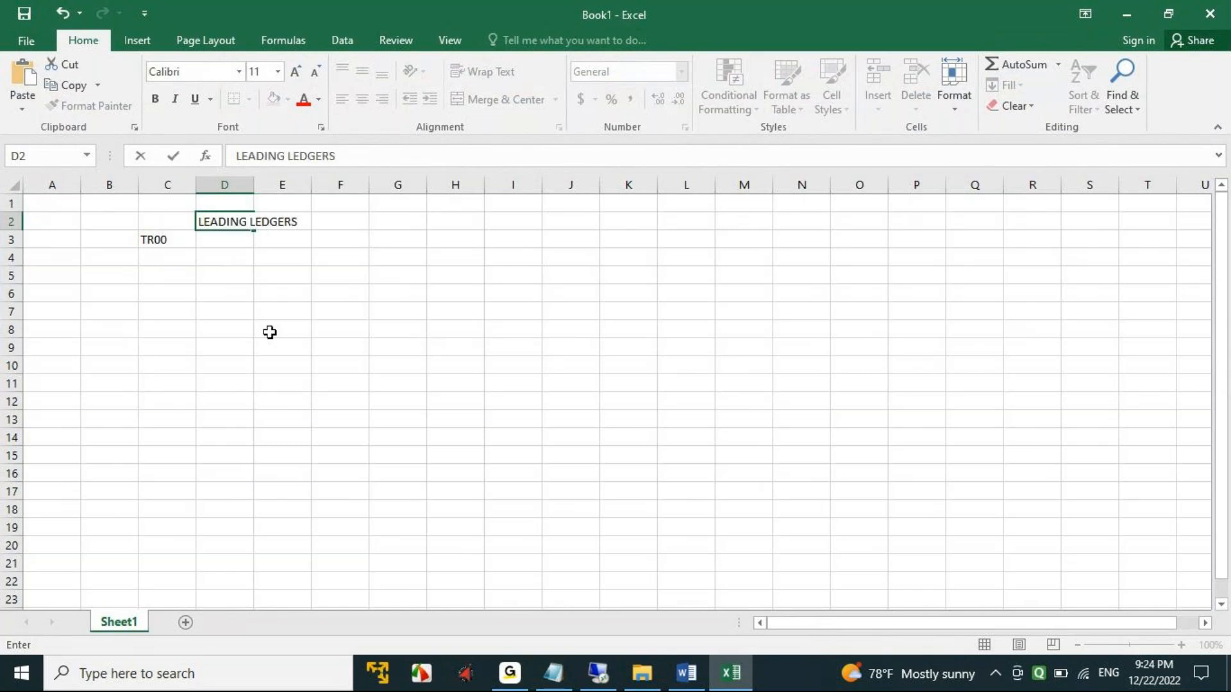
left_click(283, 288)
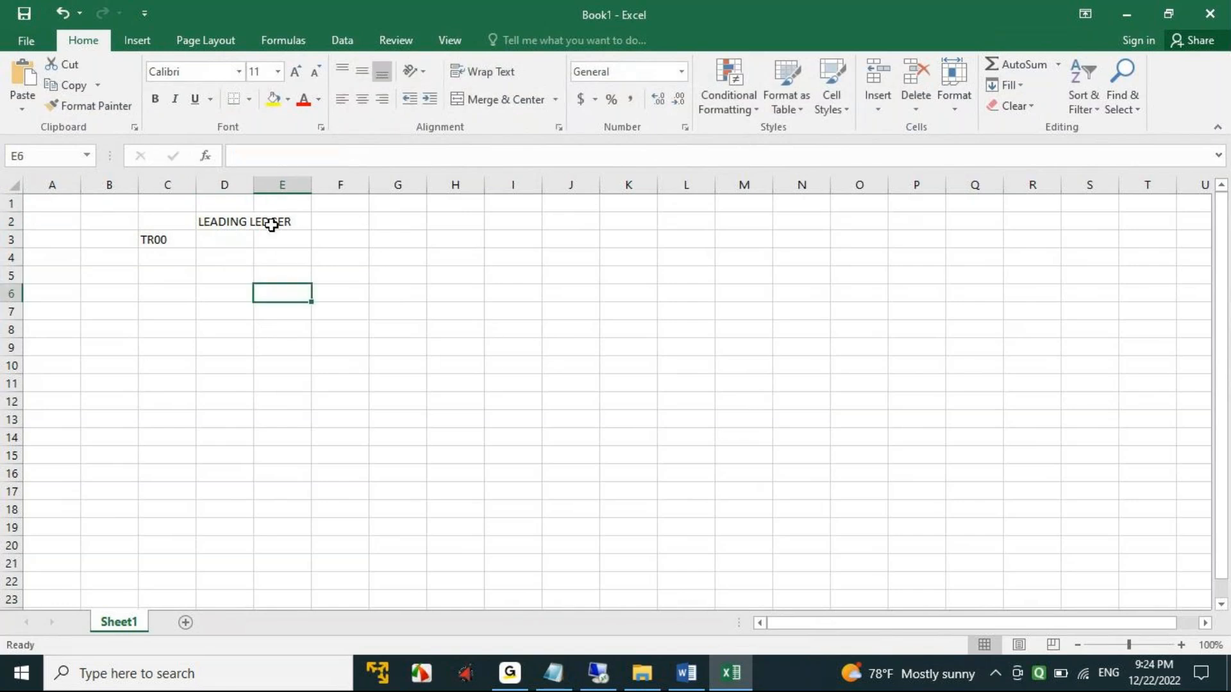
double_click(253, 185)
- Enter 0L as the leading ledger of TR00 in cell D3
left_click(221, 240)
type("0L")
key("Tab")
- Enter the heading NON-LEADING LEDGER in cell E2 and fit column E to its width
left_click(337, 224)
type("NO")
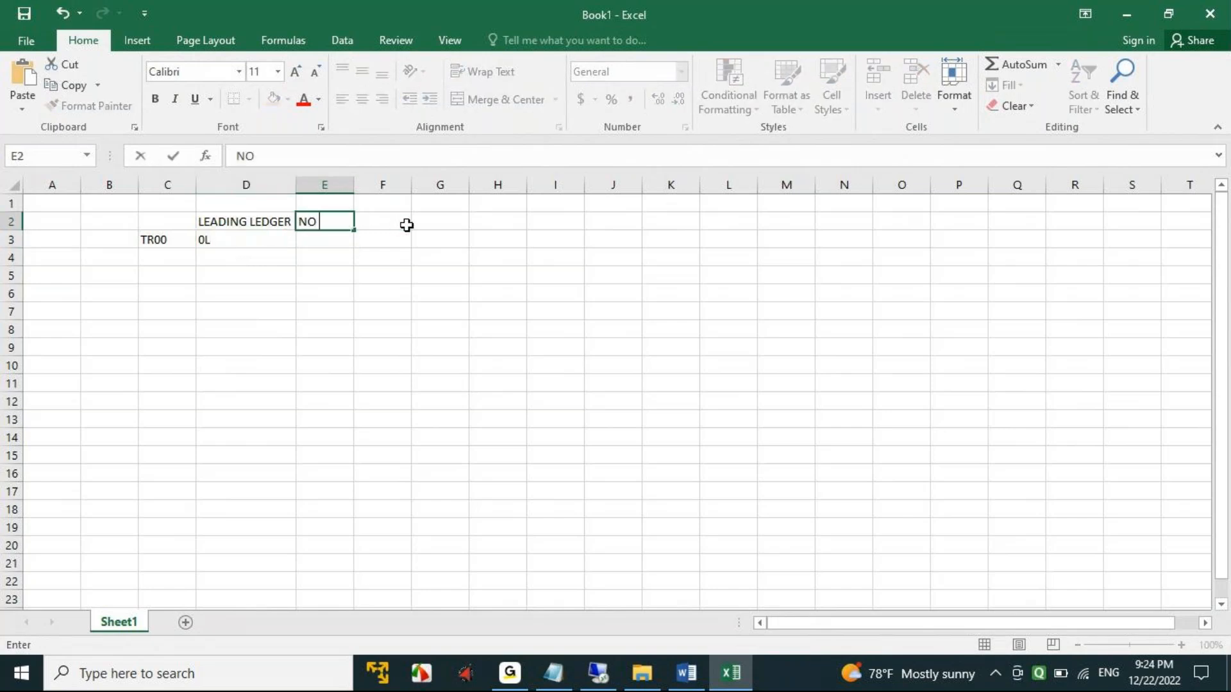
type("N-LEADING LEDGERS")
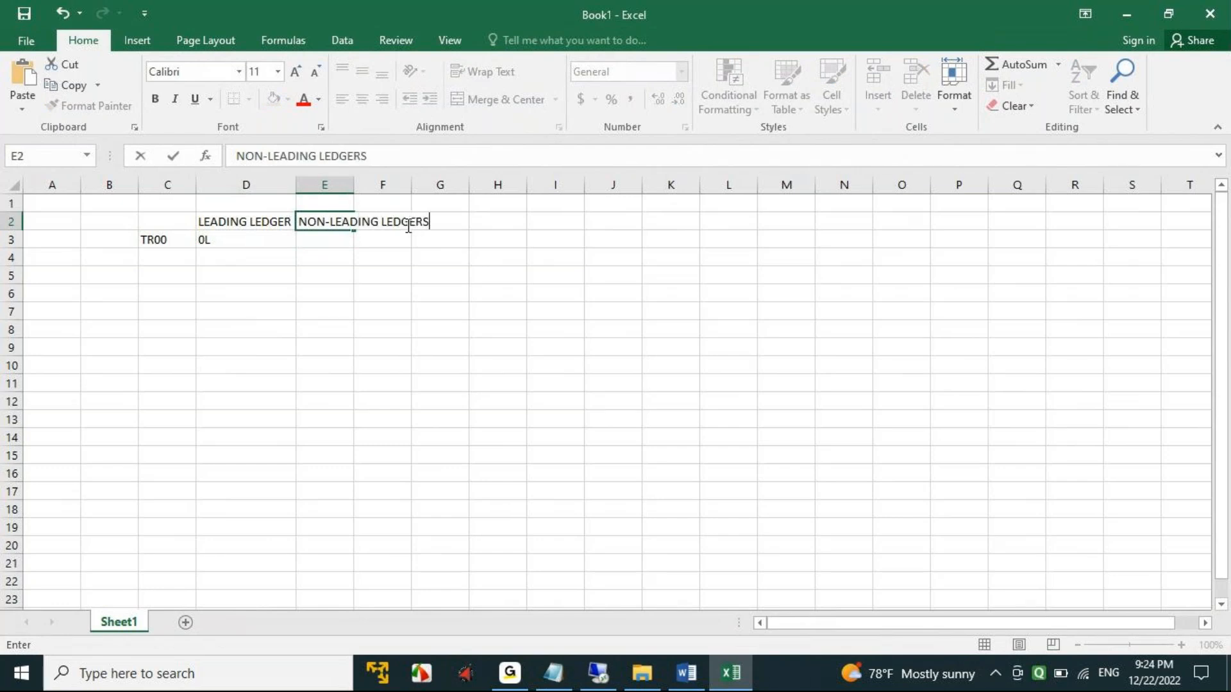
left_click(321, 295)
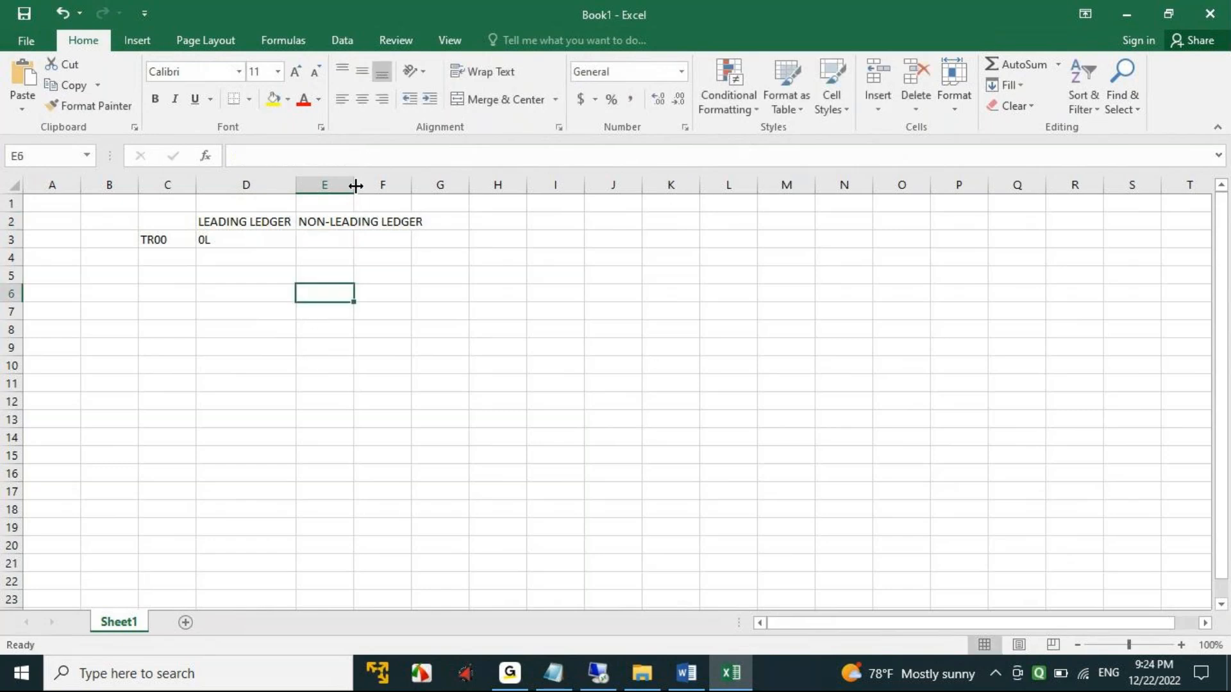
double_click(354, 186)
- Make the two ledger headings in D2:E2 bold
left_click_drag(206, 221, 412, 217)
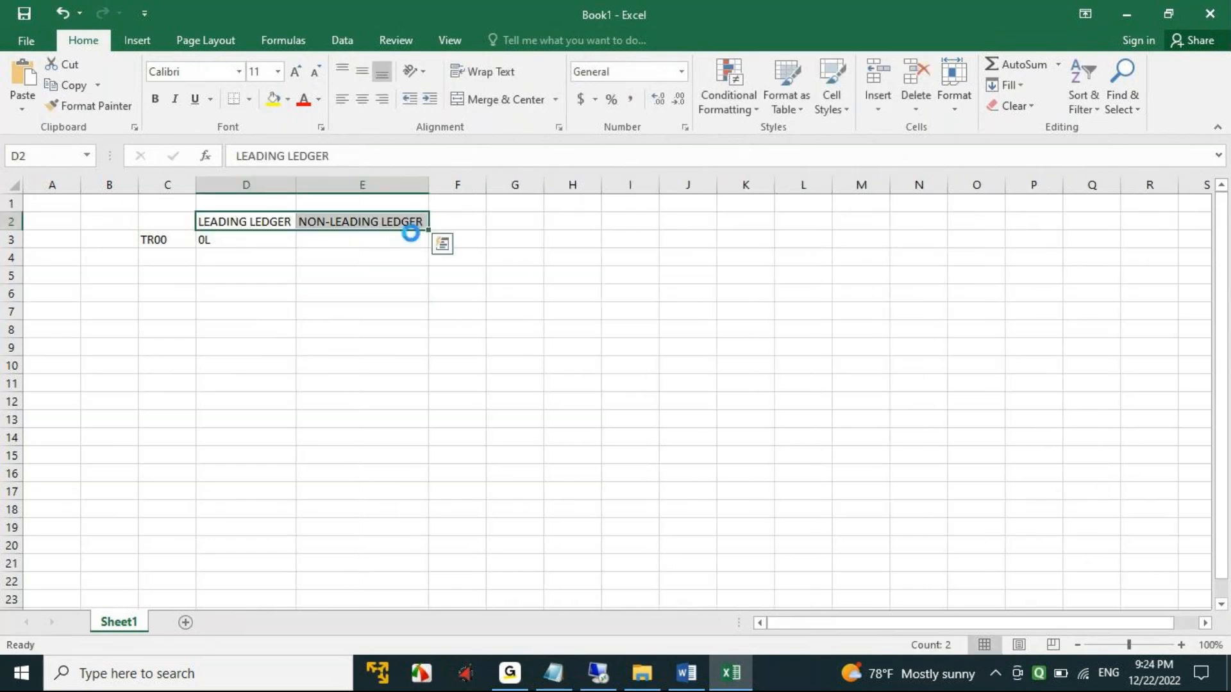
key("ctrl+b")
left_click(337, 242)
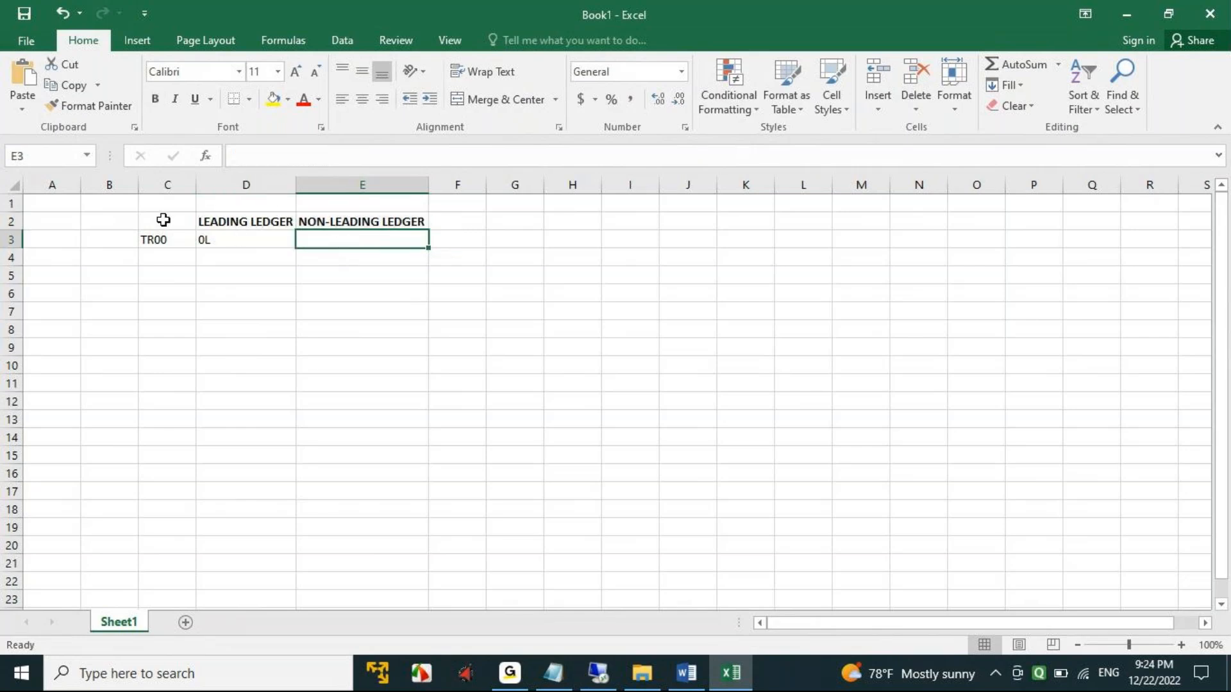
- Enter the label FI in cell B2 and format it bold with a yellow fill
left_click(106, 222)
type("f")
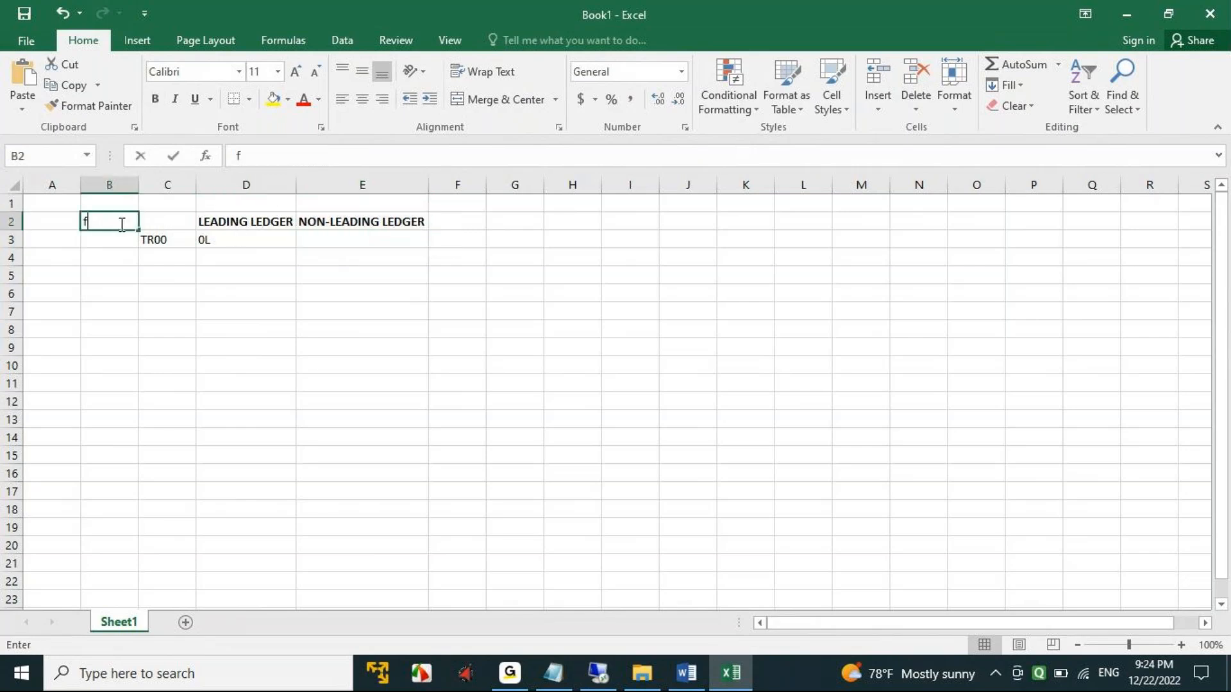
type("i")
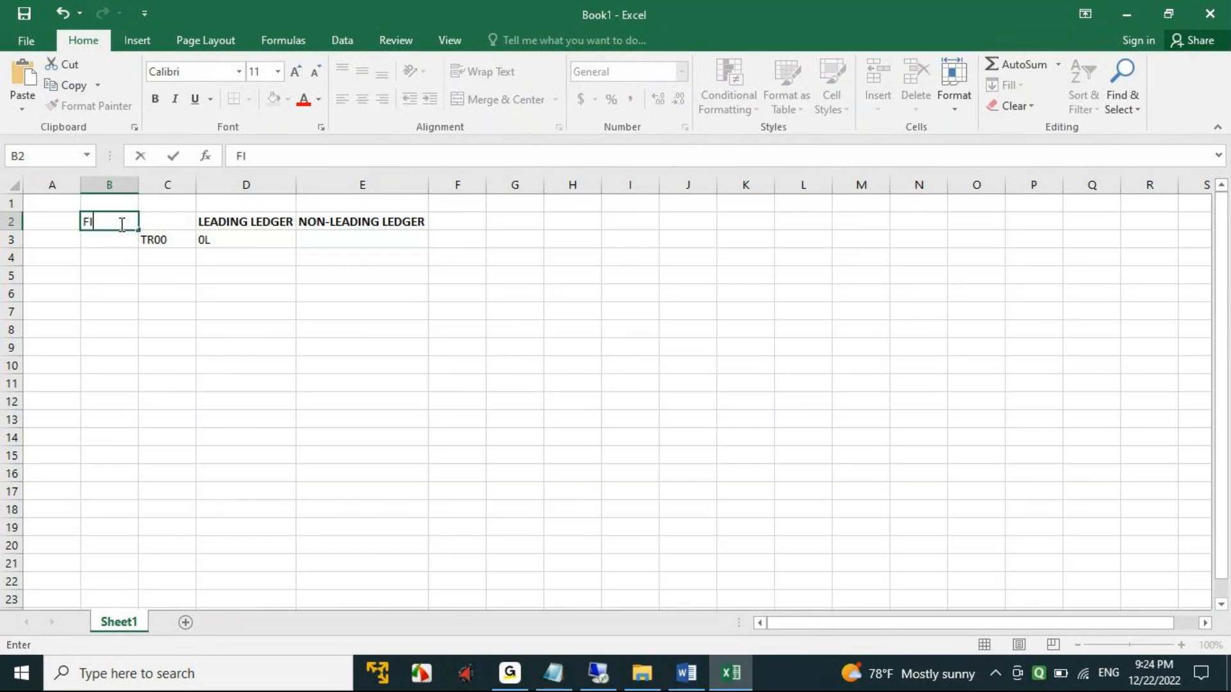
left_click(170, 321)
left_click(105, 221)
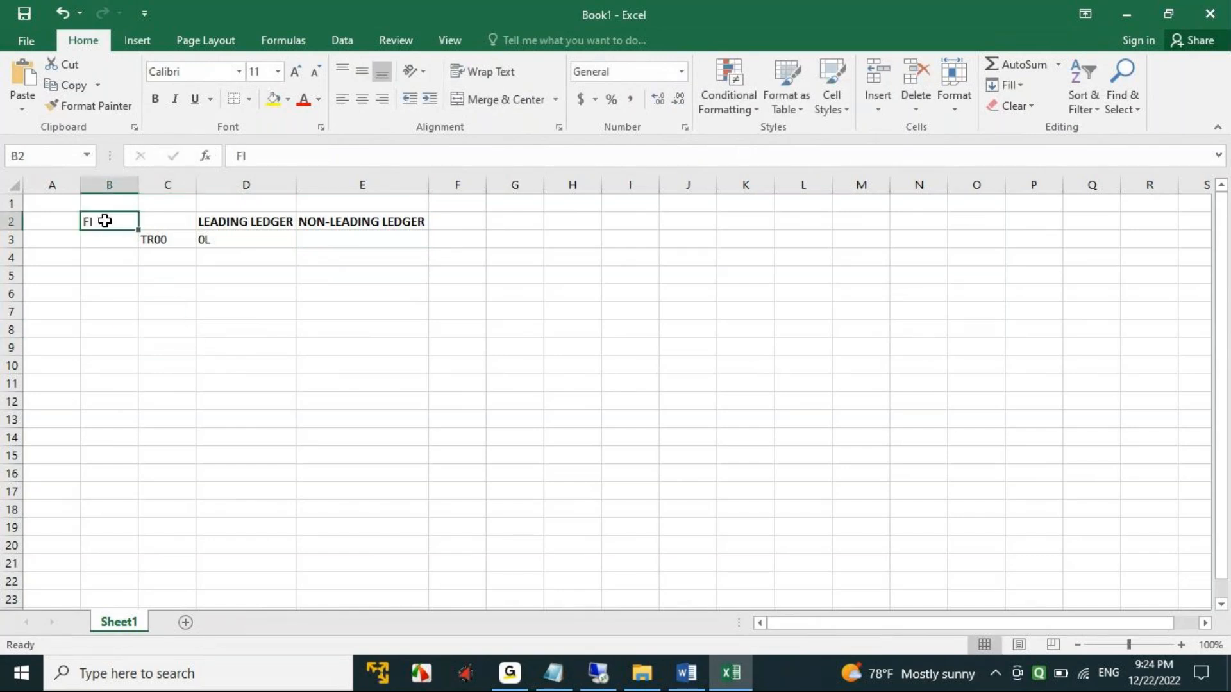
left_click(155, 98)
left_click(274, 106)
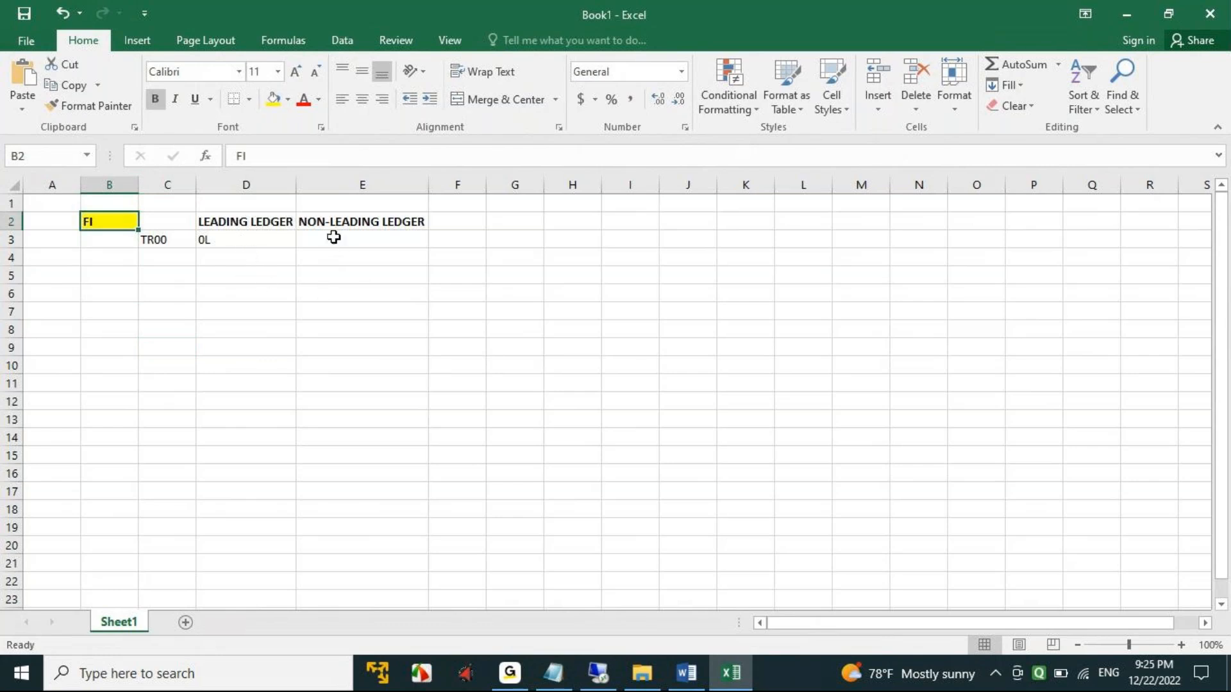
- List the non-leading ledgers G1, G2, G3, L1 and R1 in cells E3 to E7
left_click(206, 240)
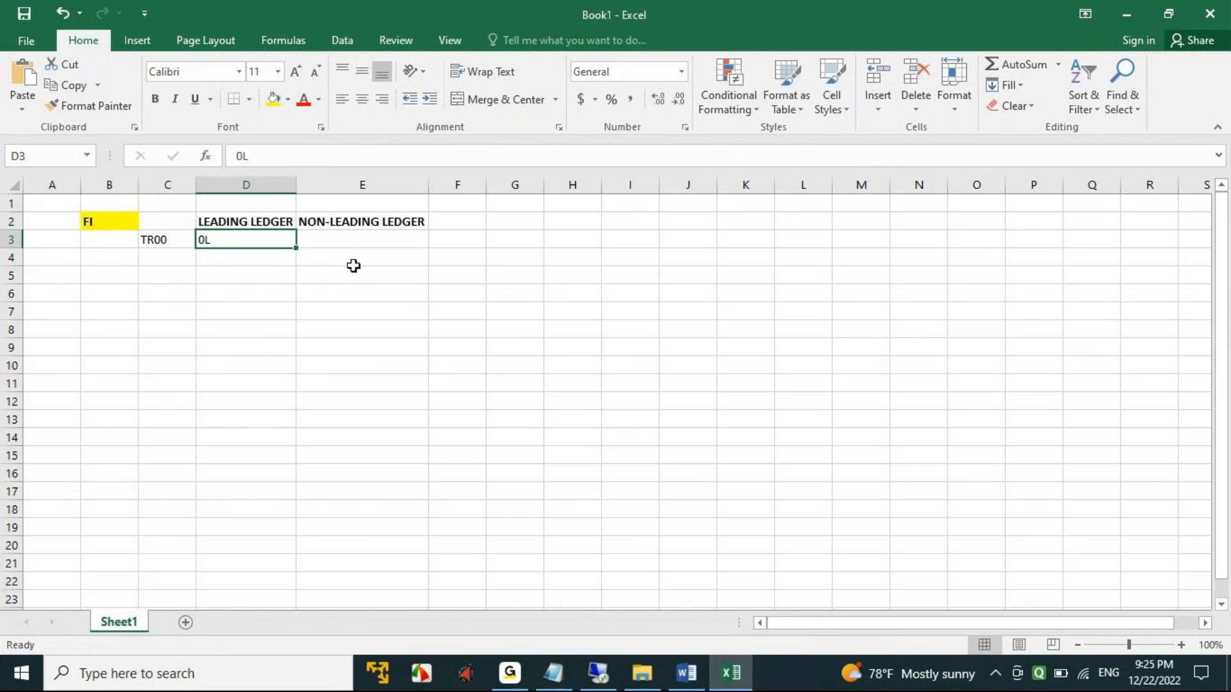
left_click(324, 260)
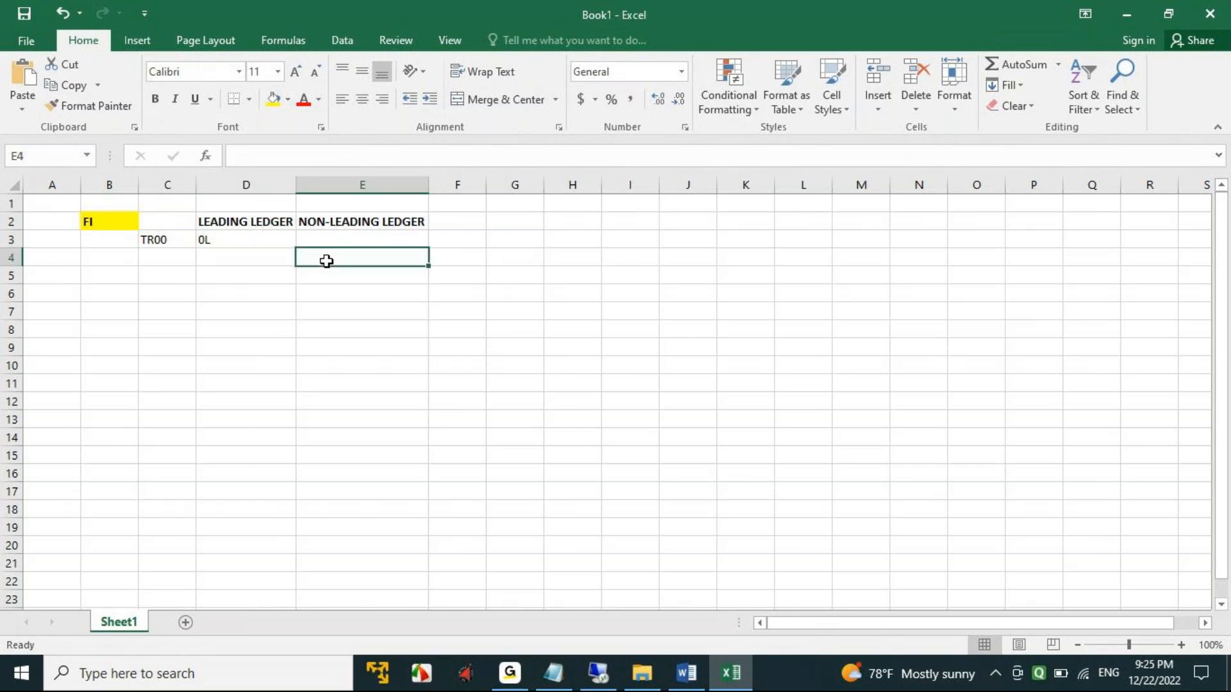
left_click(385, 241)
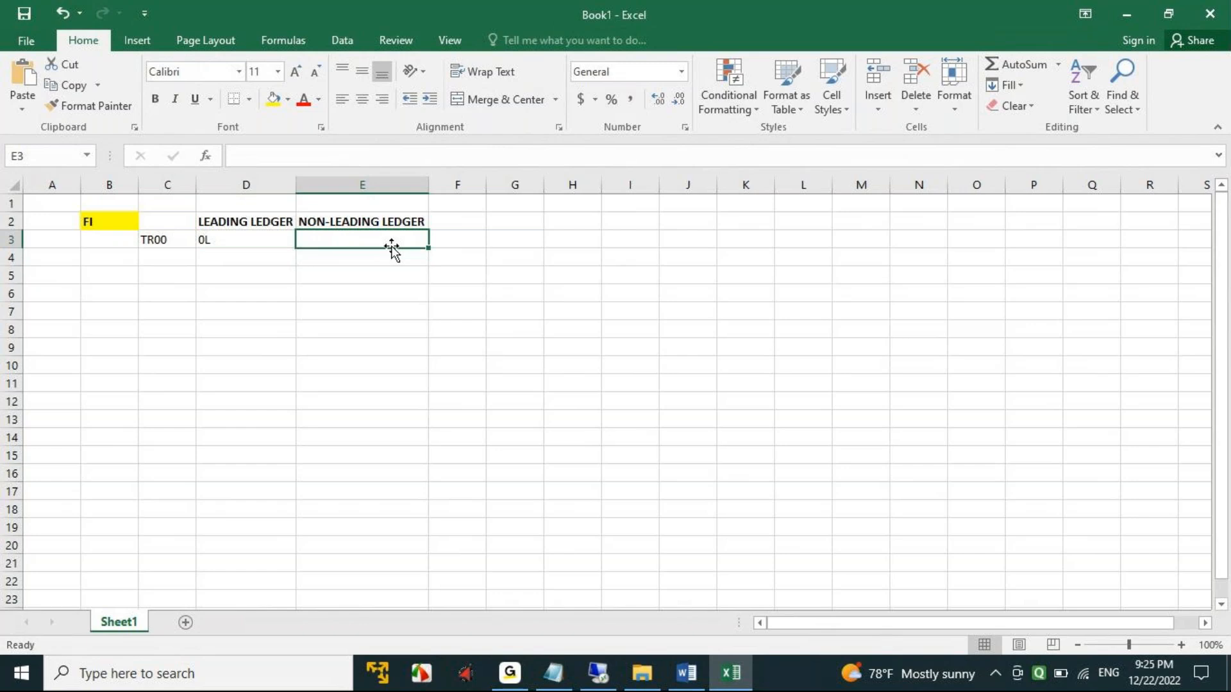
type("G1")
left_click(341, 261)
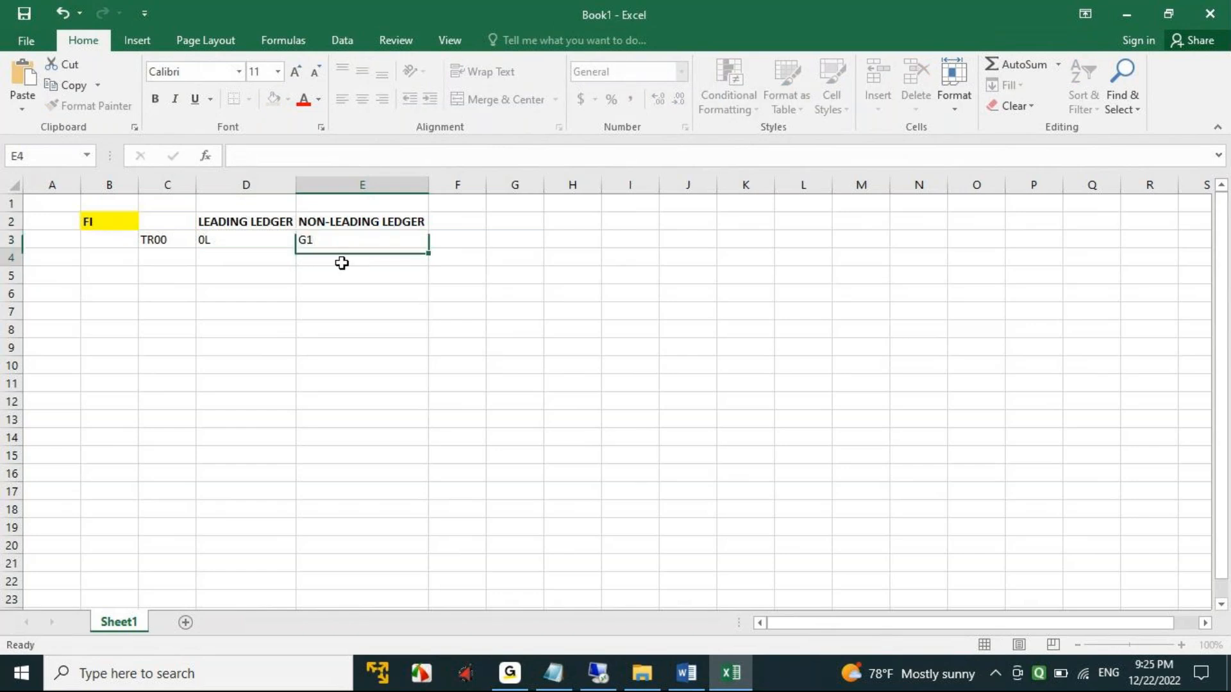
type("G2")
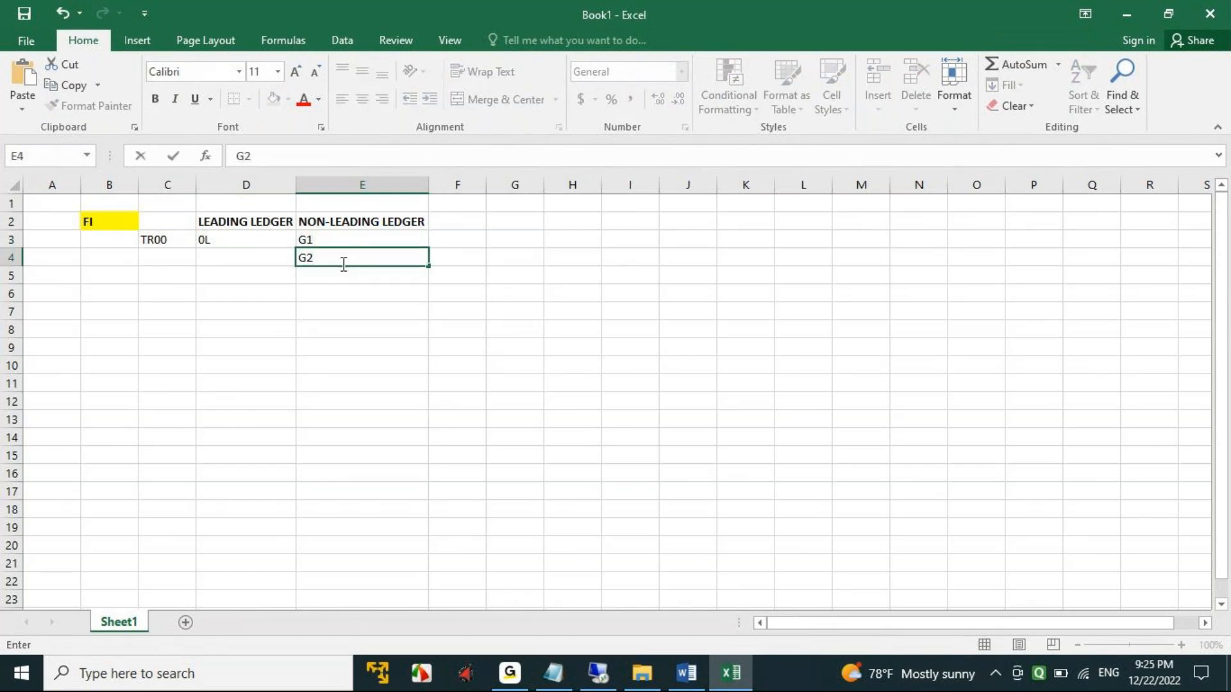
left_click(334, 277)
type("G3")
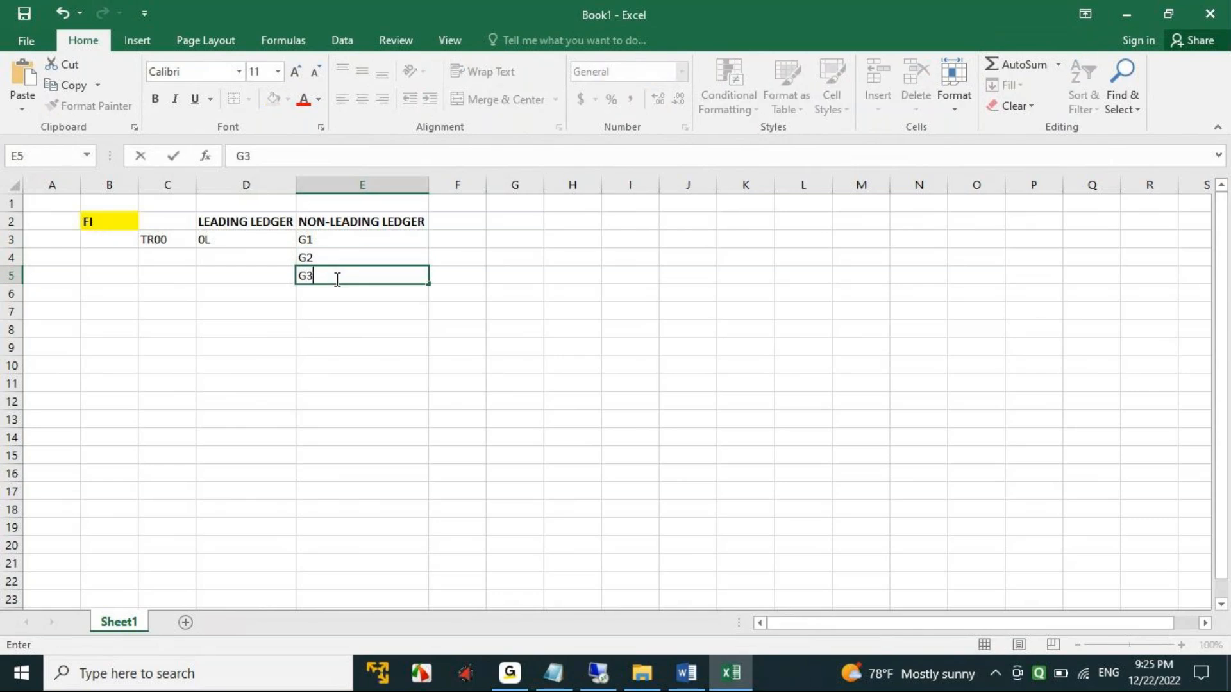
left_click(320, 293)
type("L")
left_click(319, 313)
type("R1")
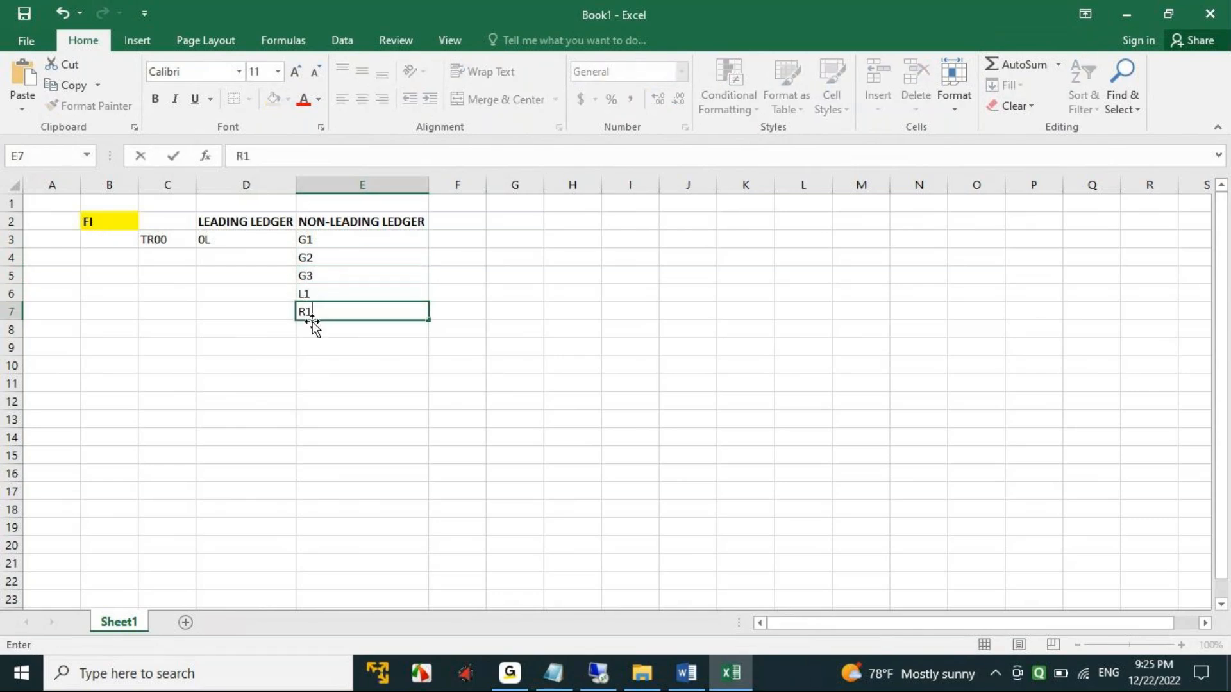
key("Return")
key("Return")
key("Return")
left_click_drag(322, 242, 323, 307)
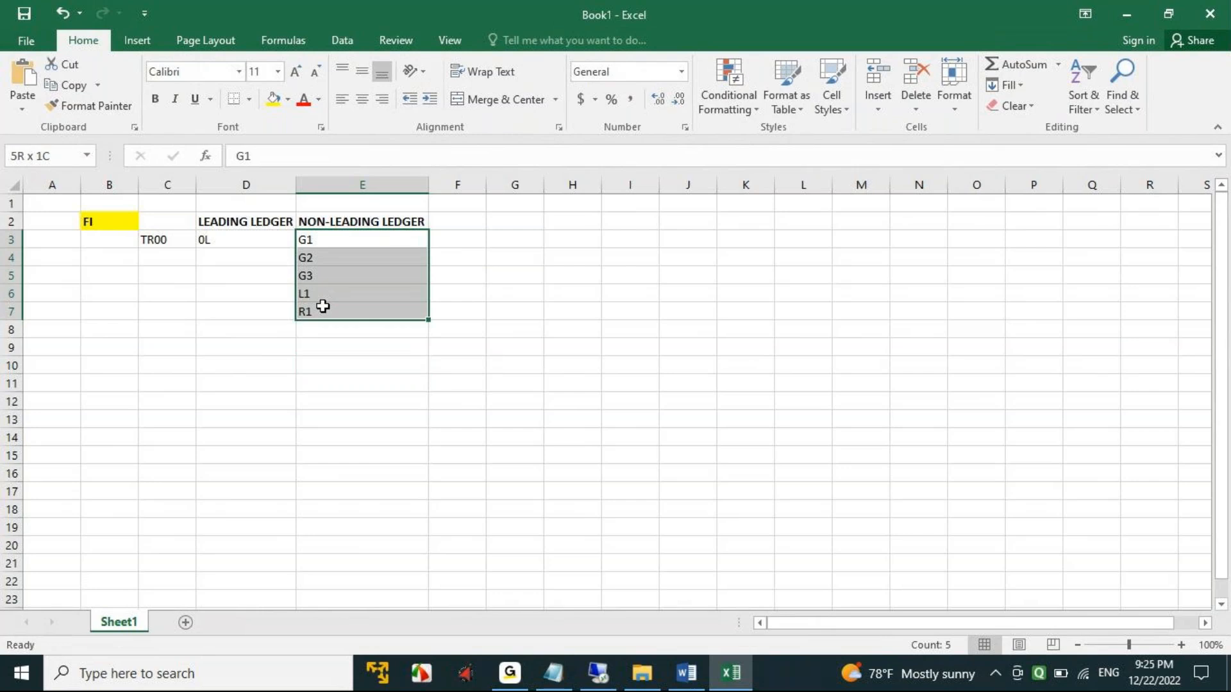
- Enter the label FI in cell G2 to start a second block beside the ledger table
left_click(522, 223)
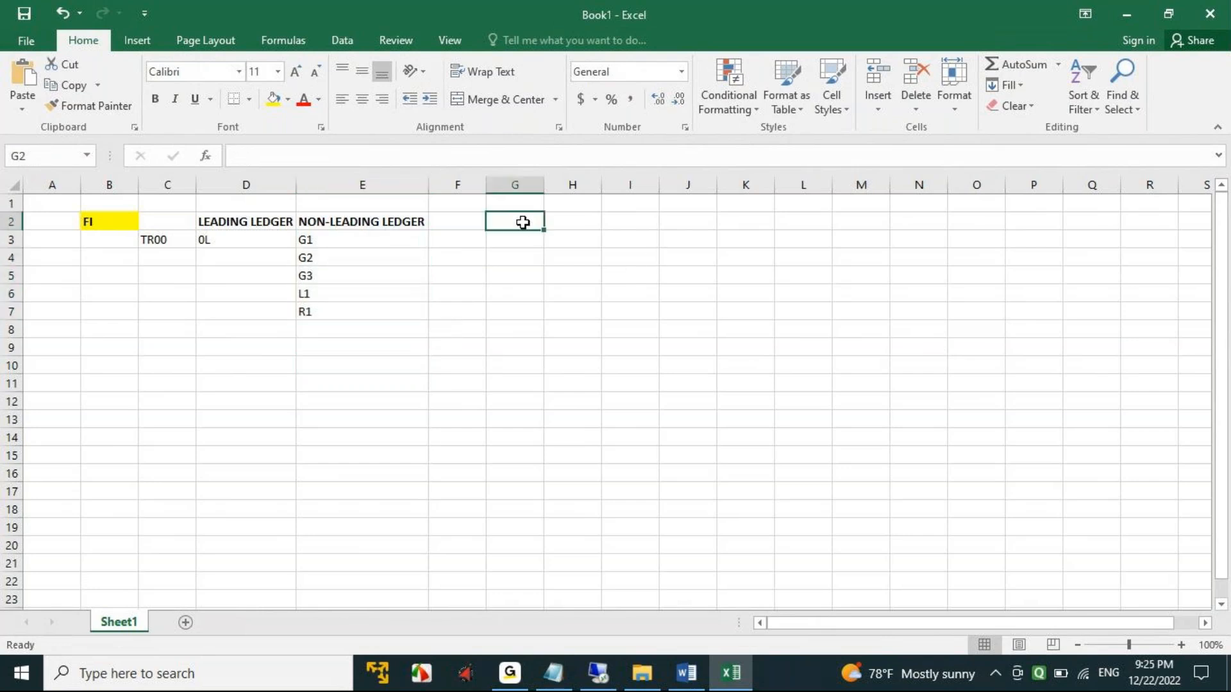
type("FI")
key("Tab")
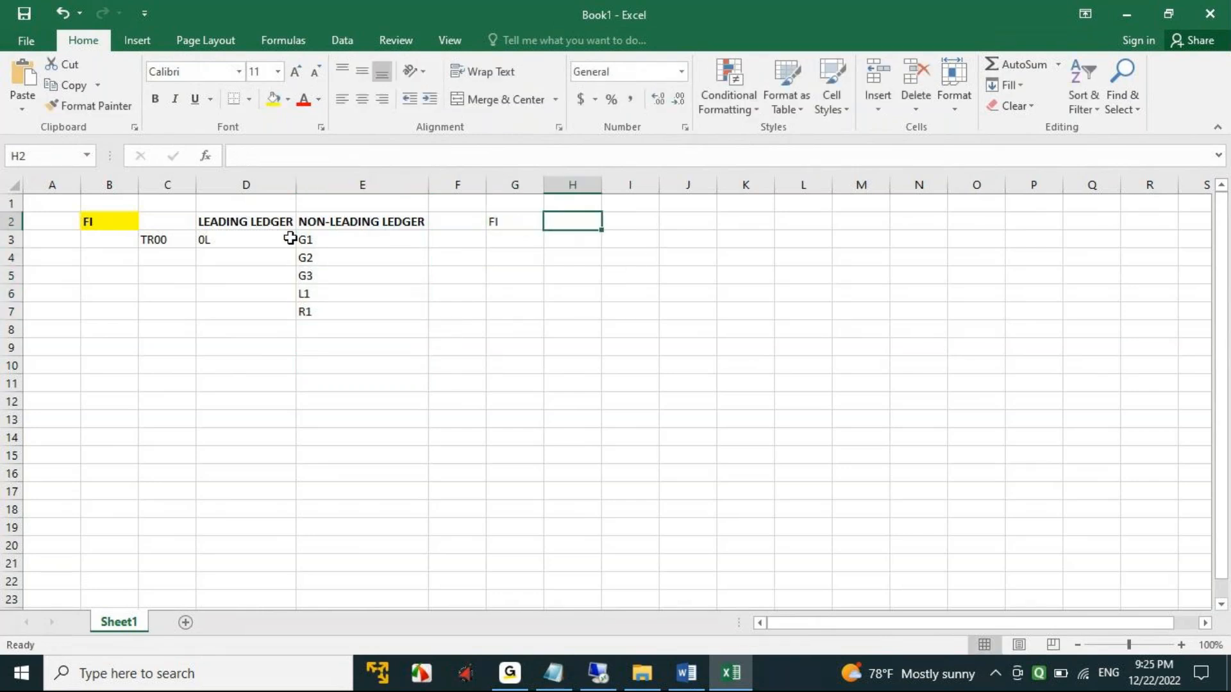
- Copy the TR00 leading ledger block C2:D3 to H3 and fit column I to its width
left_click_drag(160, 219, 258, 235)
key("ctrl+c")
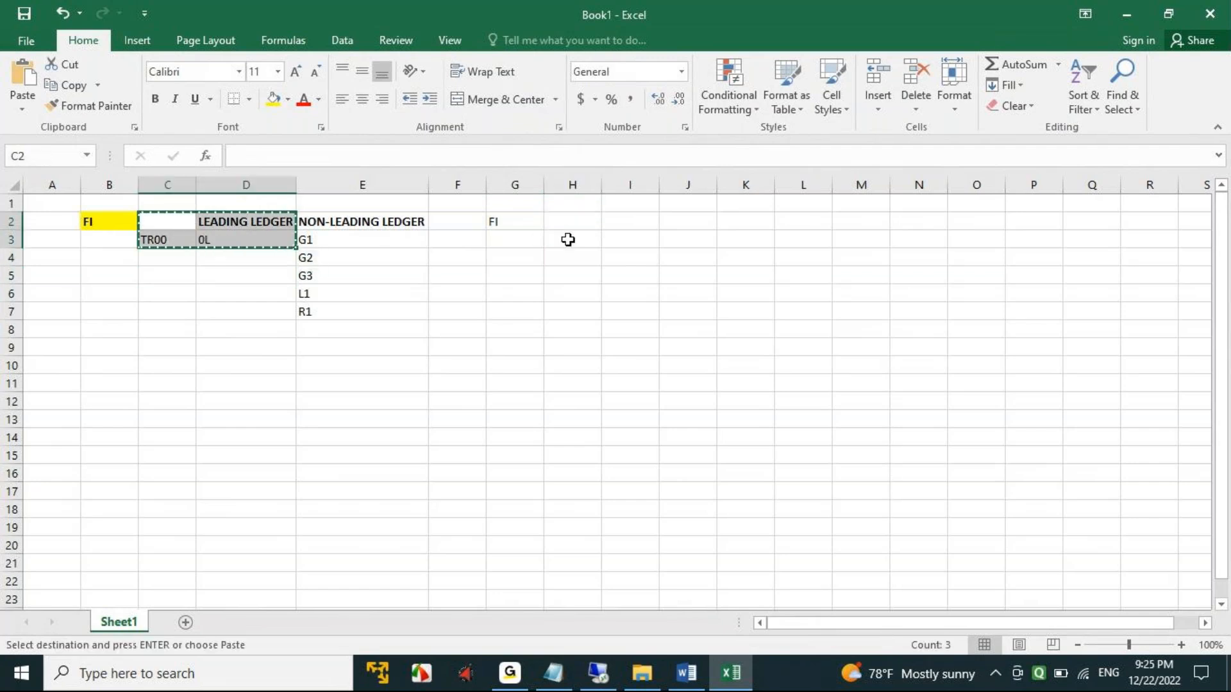
left_click(562, 240)
key("ctrl+v")
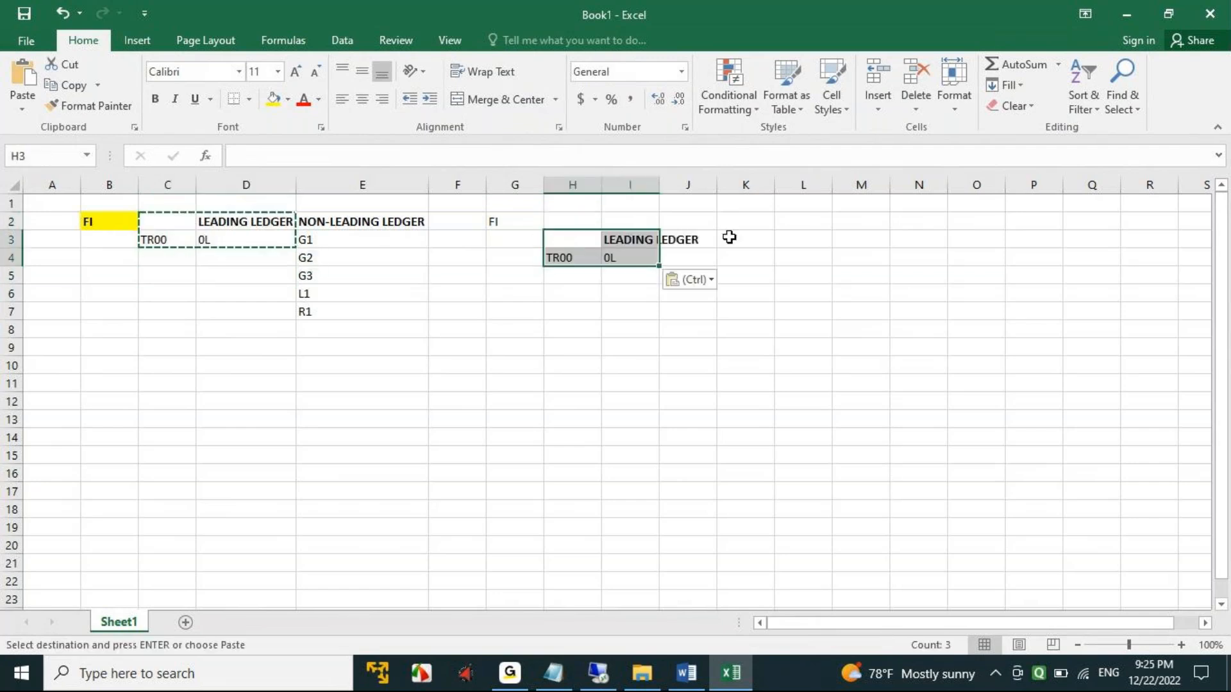
double_click(659, 184)
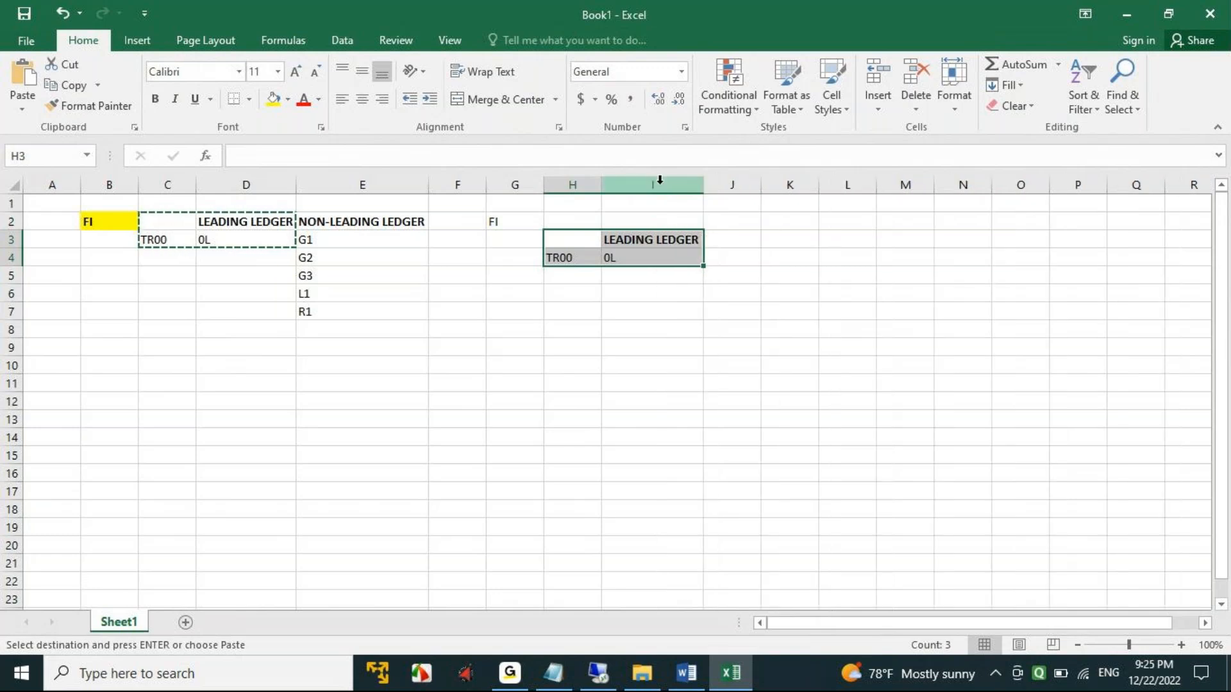
- Move the NON-LEADING LEDGER heading from E2 to J3, beside the second block's LEADING LEDGER heading
left_click(339, 222)
key("ctrl+c")
left_click(727, 236)
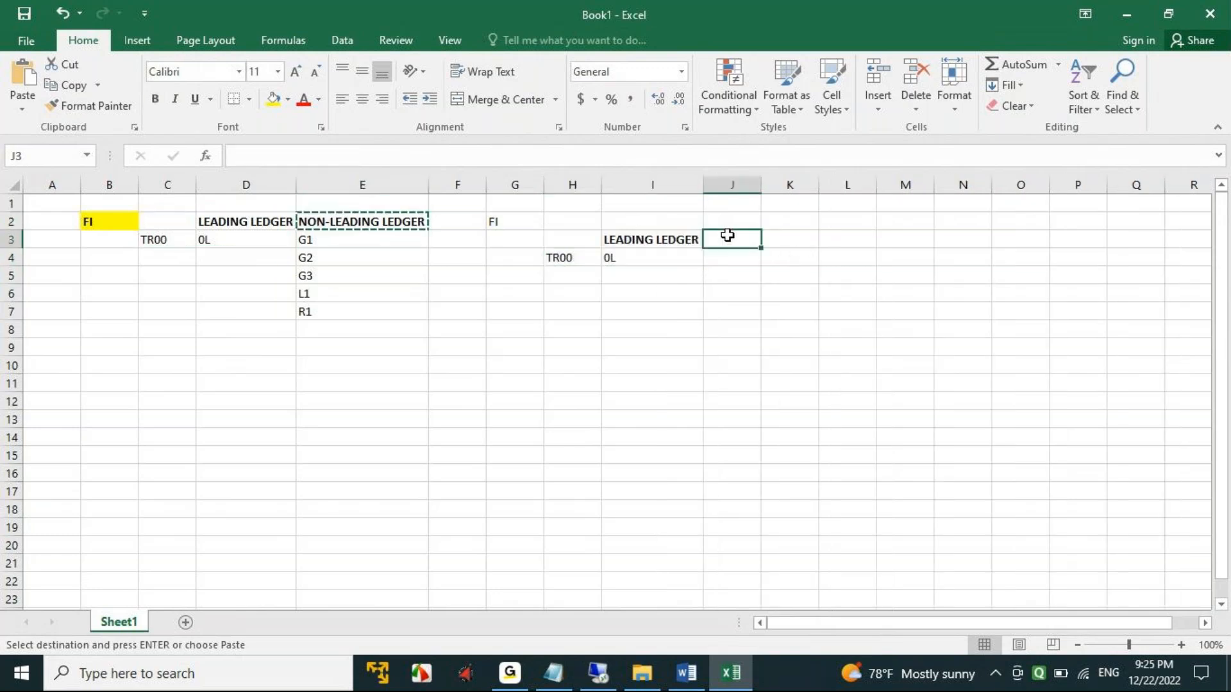
key("ctrl+v")
- Copy the L1 ledger from E6 to J4 and fit column J to its heading's width
left_click(321, 294)
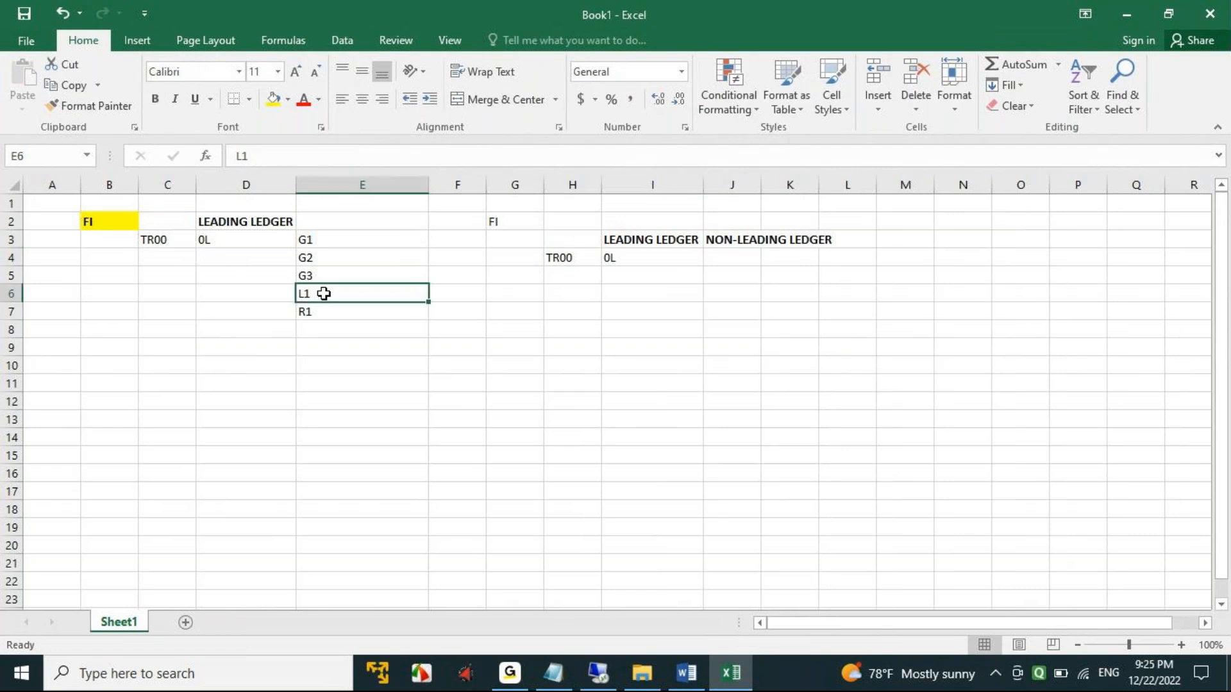
key("ctrl+c")
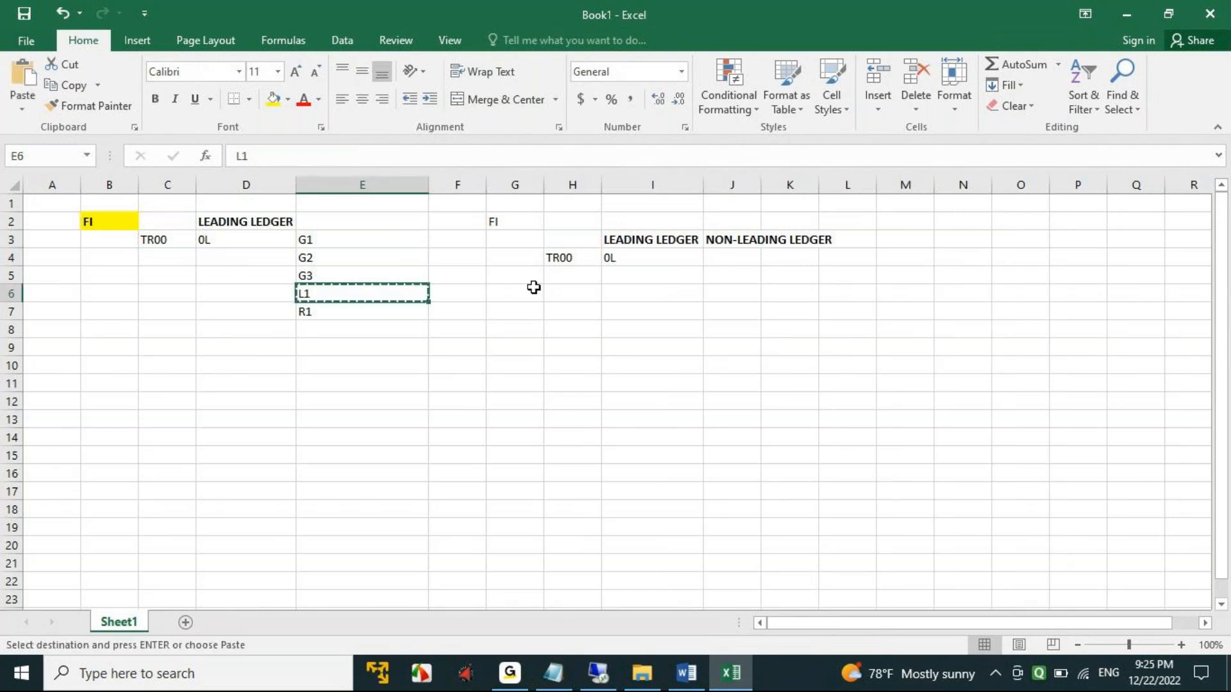
left_click(722, 260)
key("ctrl+v")
double_click(762, 184)
left_click(759, 295)
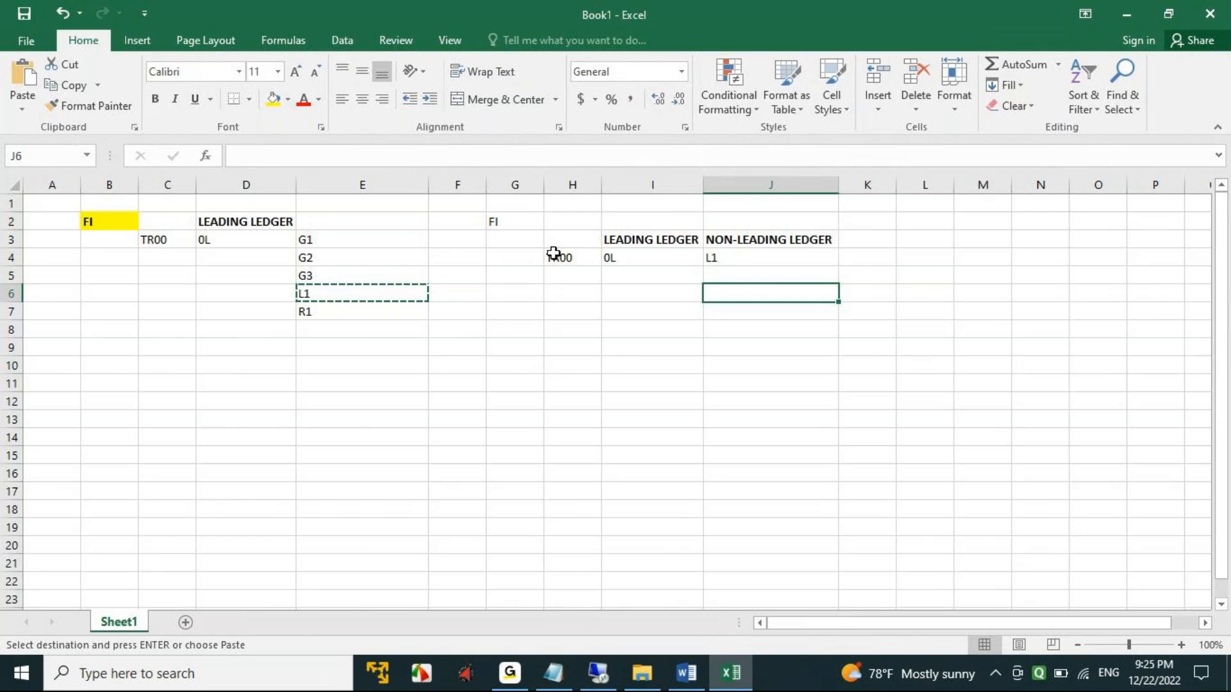
- Compare the non-leading ledger list in E3:E7 with the second block's non-leading ledger entry in J4
left_click_drag(316, 244, 321, 313)
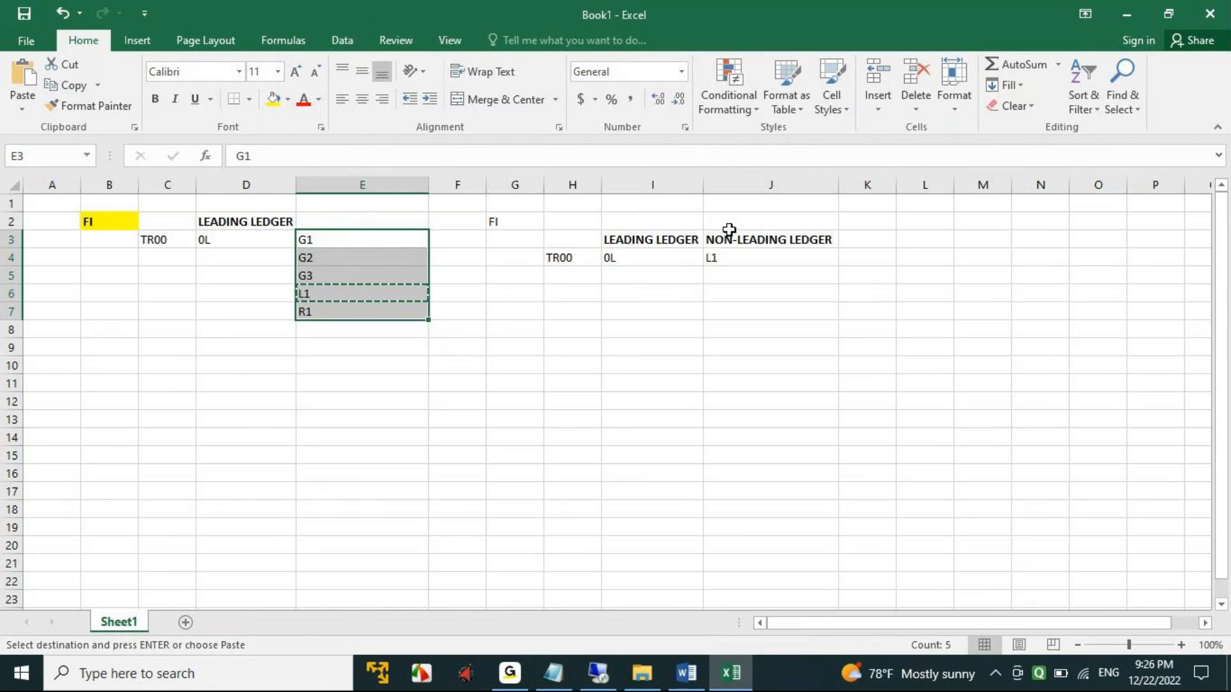
left_click(795, 240)
left_click(762, 262)
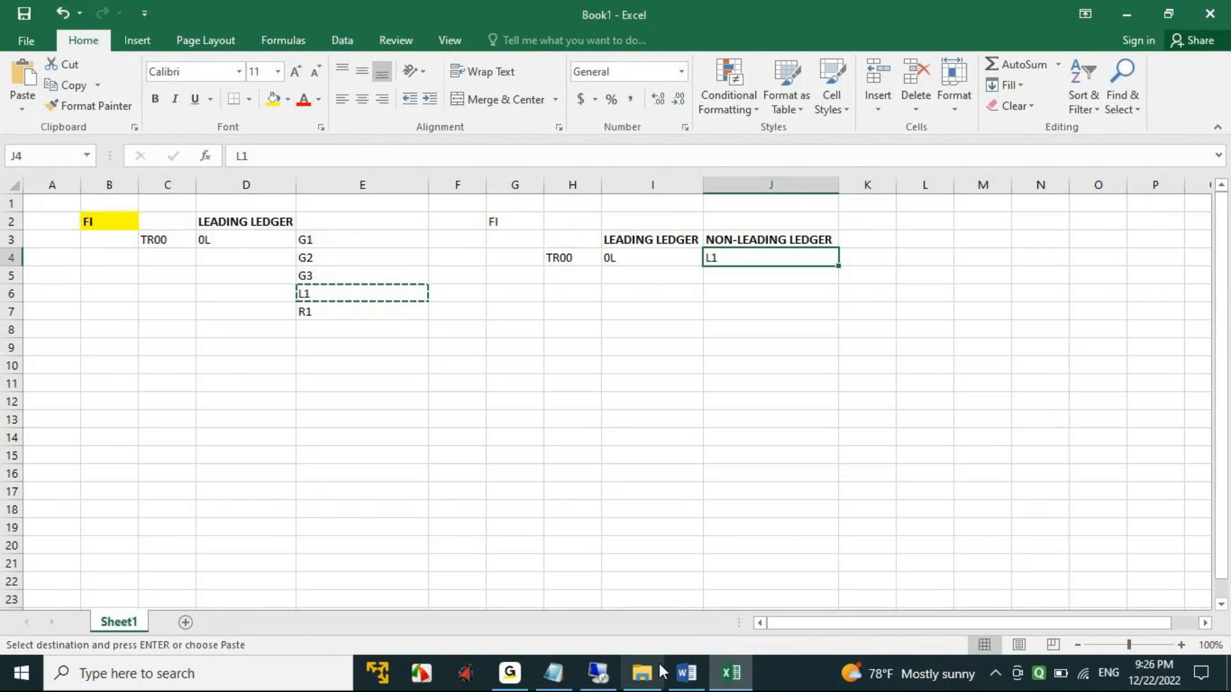
- Switch to the remote SAP session, leave the posting journal and open the SAP Reference IMG through transaction SPRO
left_click(485, 430)
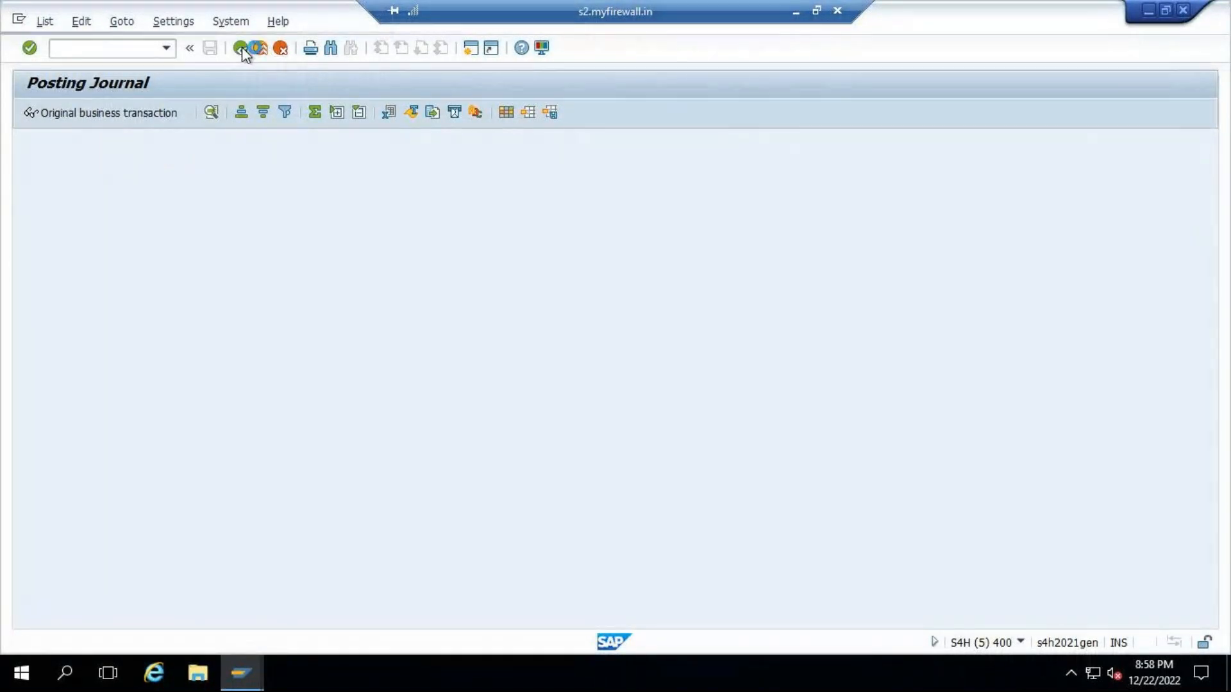
left_click(241, 48)
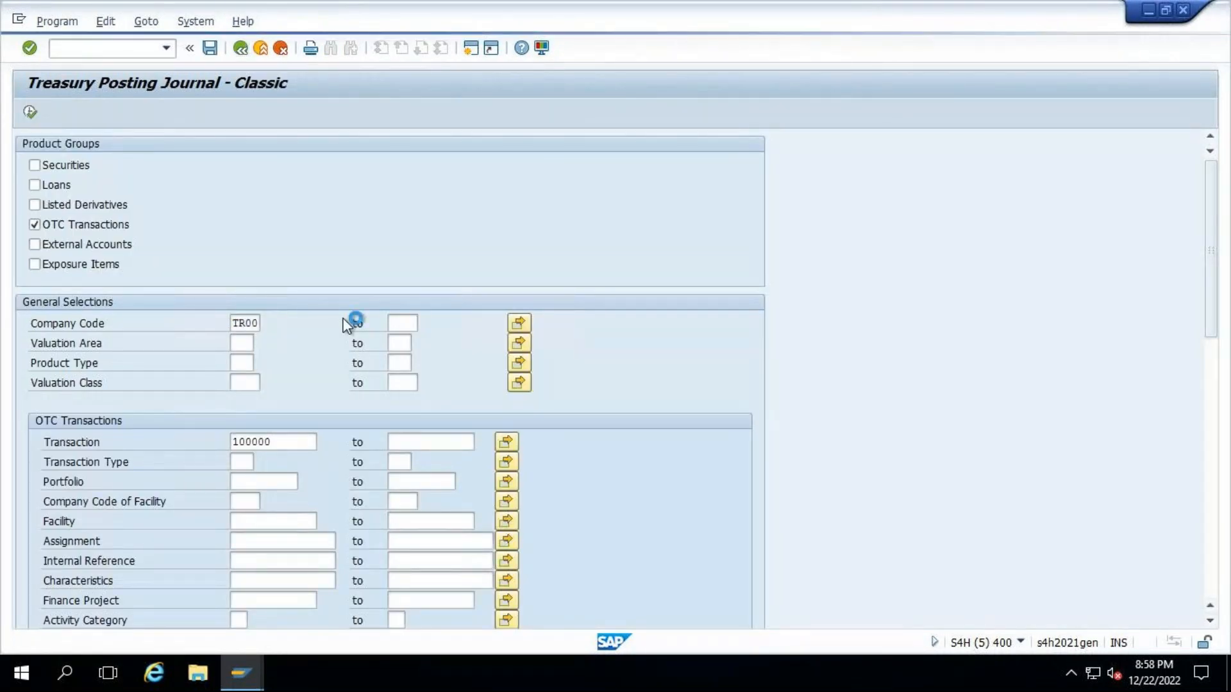
type("SPRO")
key("Return")
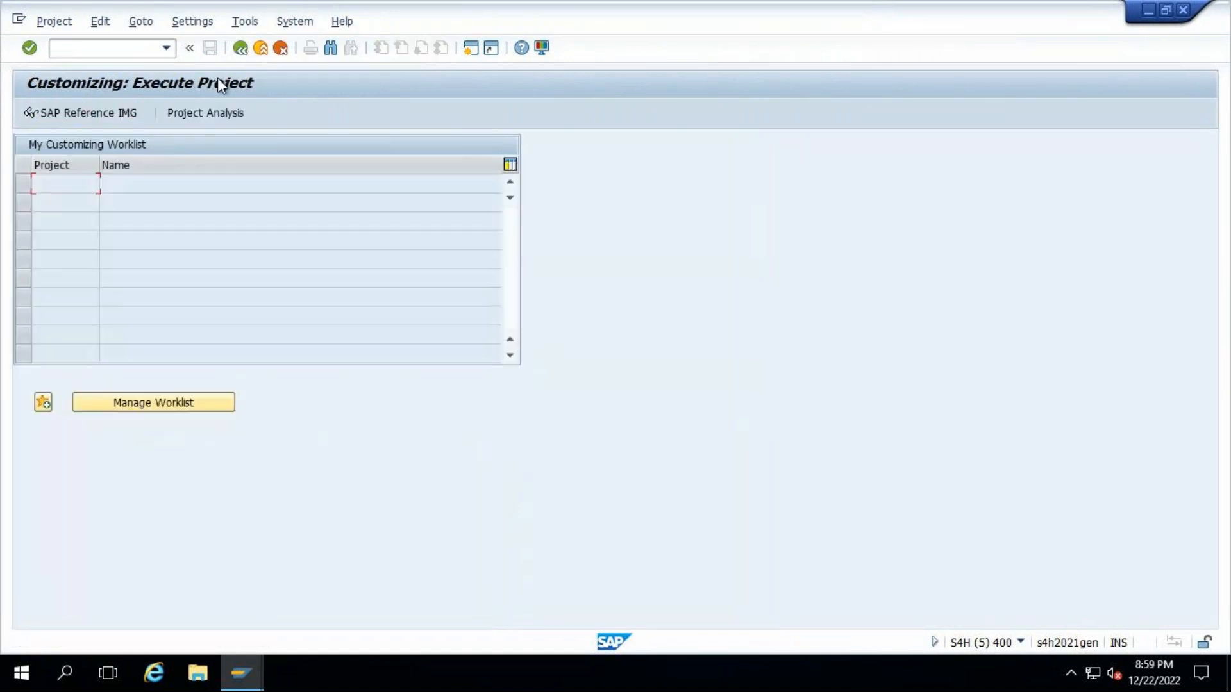
left_click(73, 112)
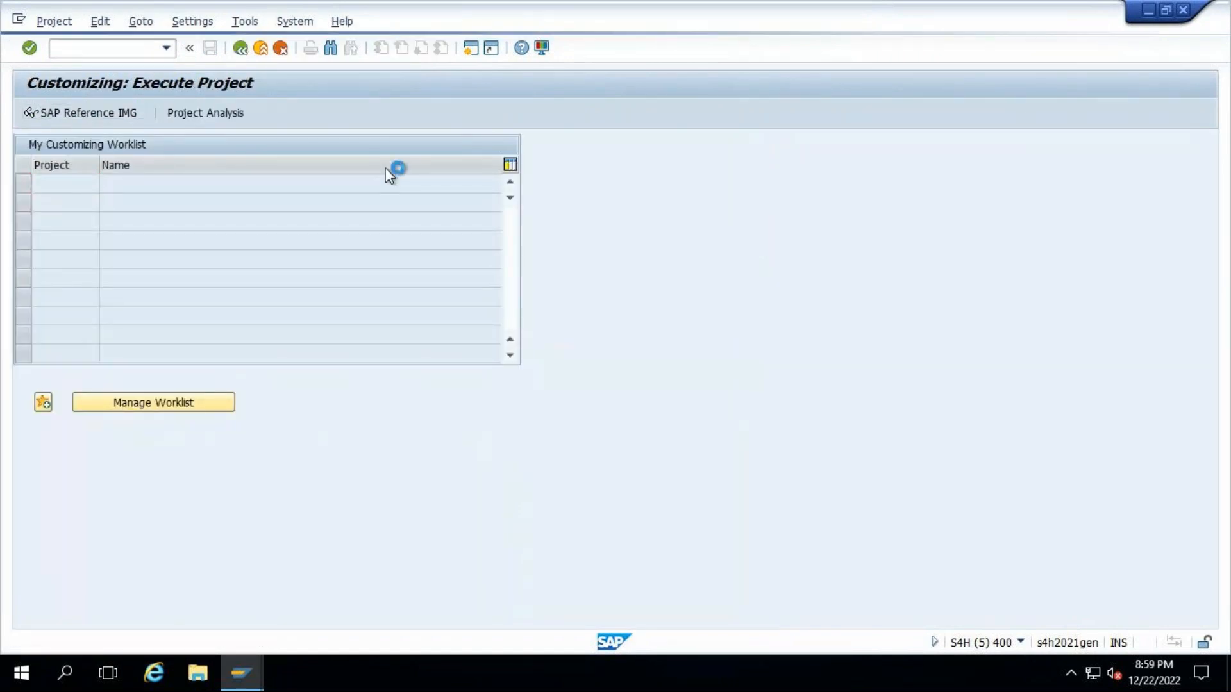
- Expand Financial Supply Chain Management, Treasury and Risk Management and Transaction Manager in the IMG structure
scroll(146, 363, "down", 1)
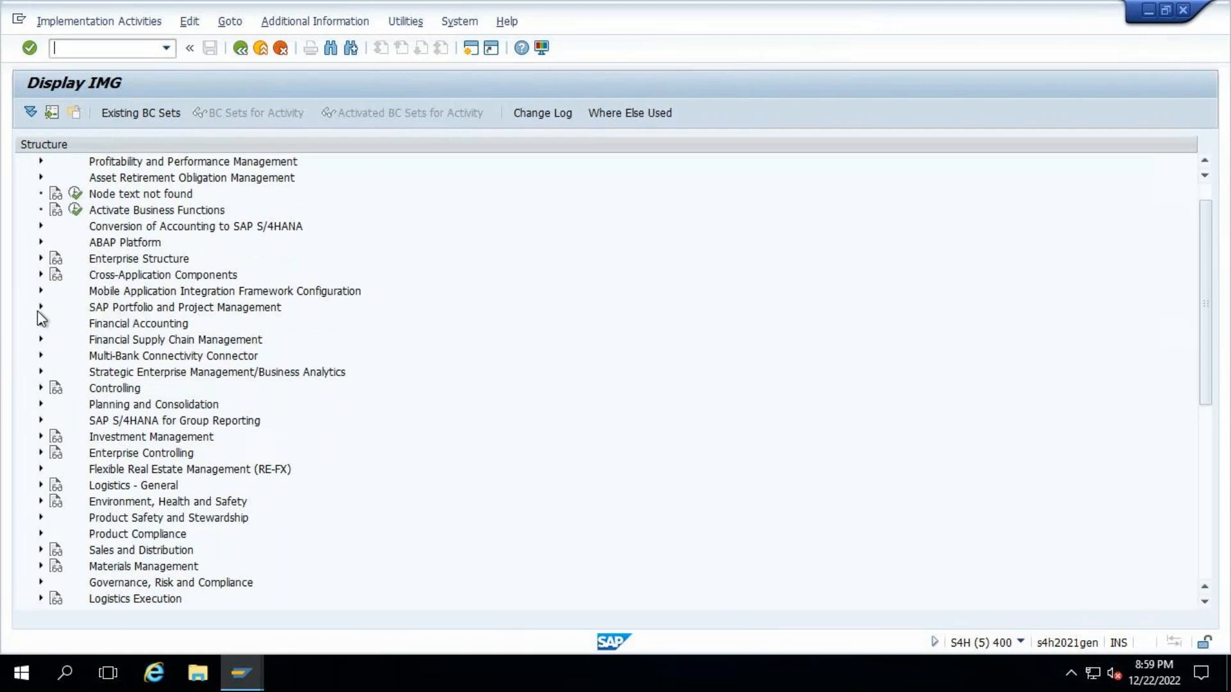
scroll(116, 371, "up", 1)
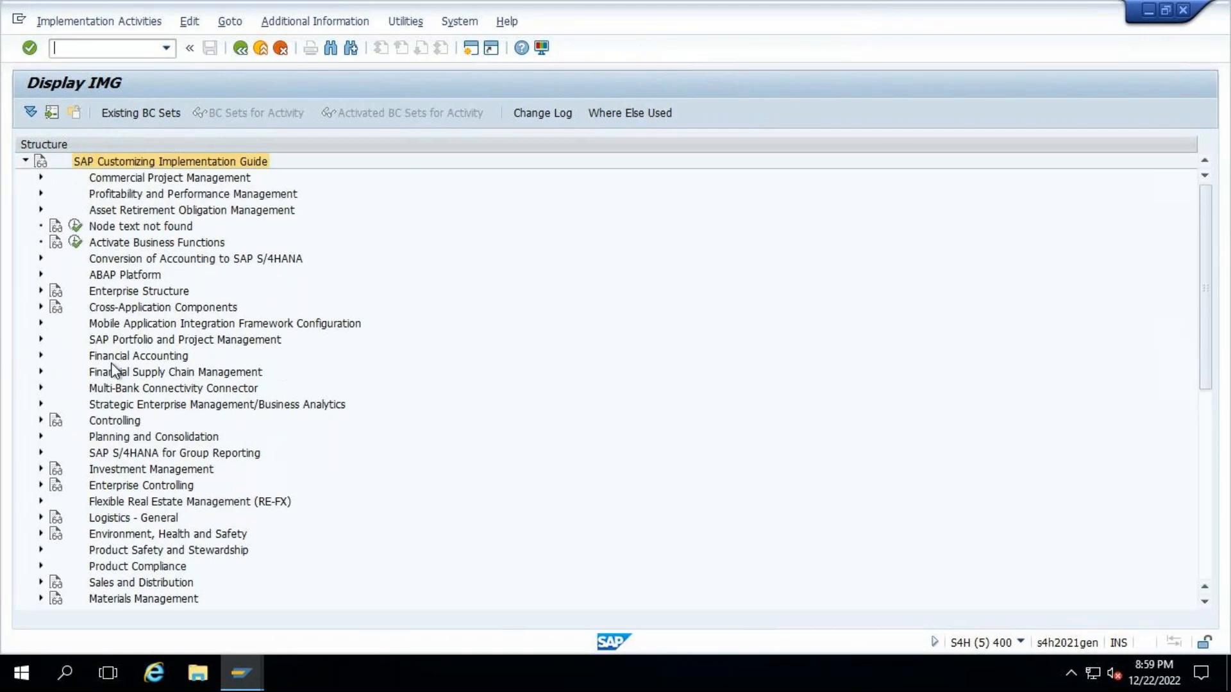
left_click(40, 340)
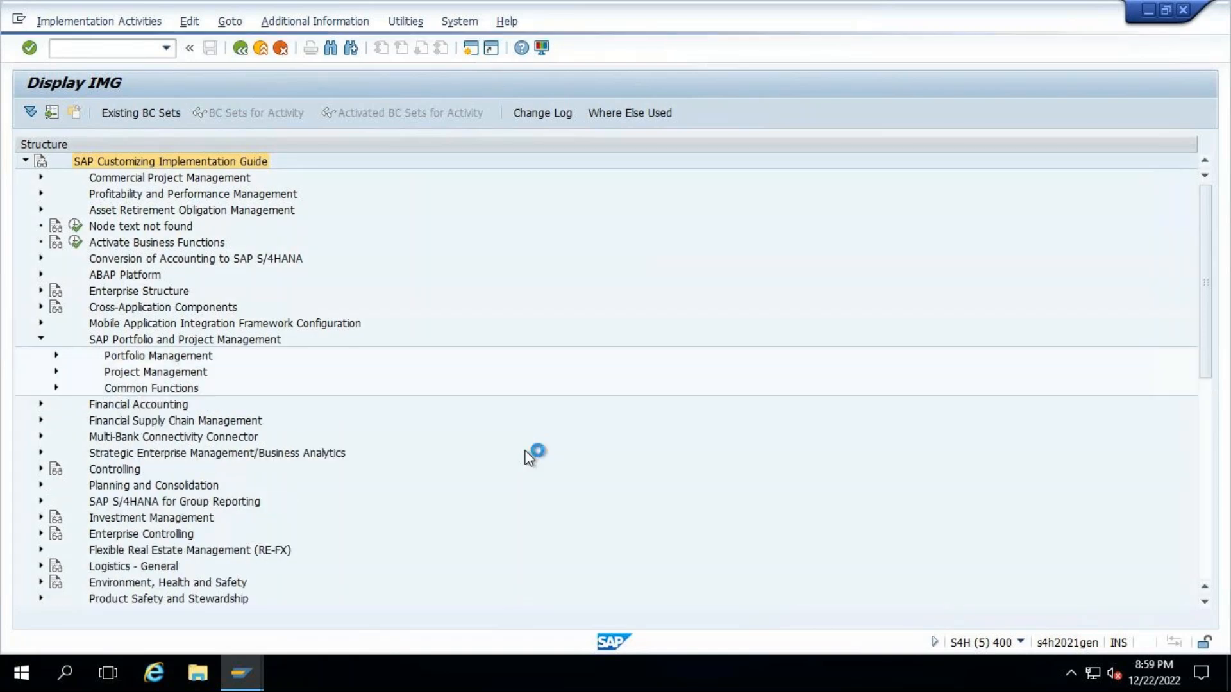
left_click(39, 341)
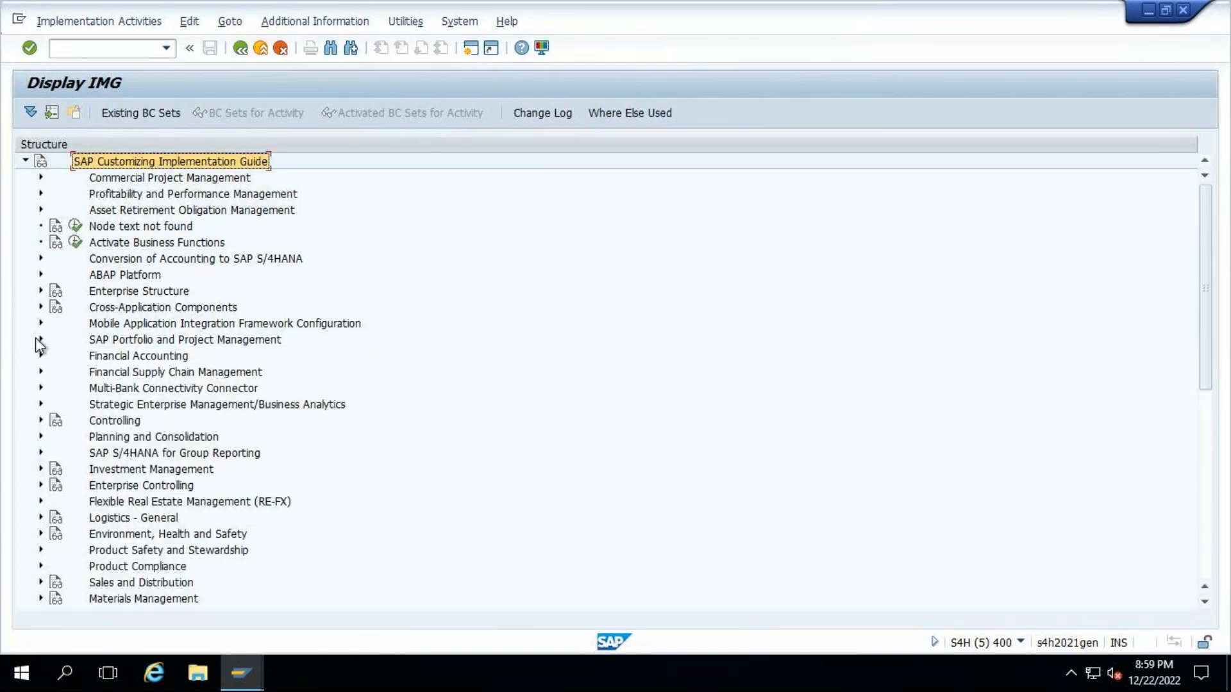
left_click(41, 371)
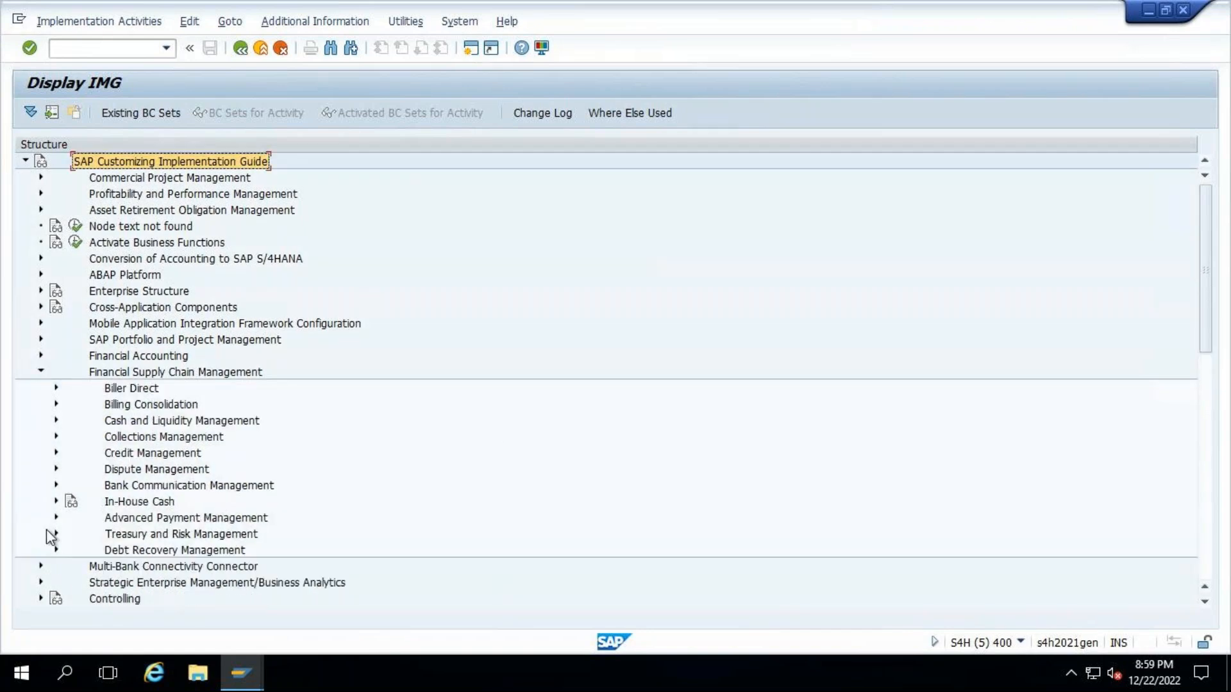
left_click(55, 535)
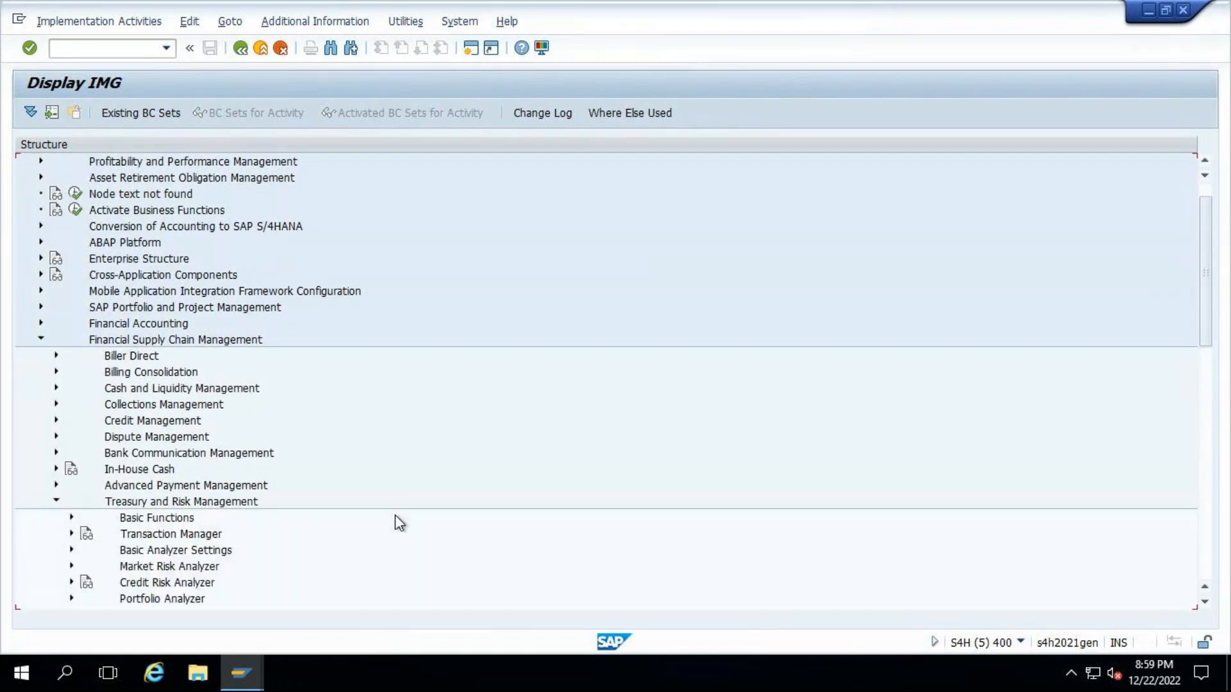
left_click(71, 468)
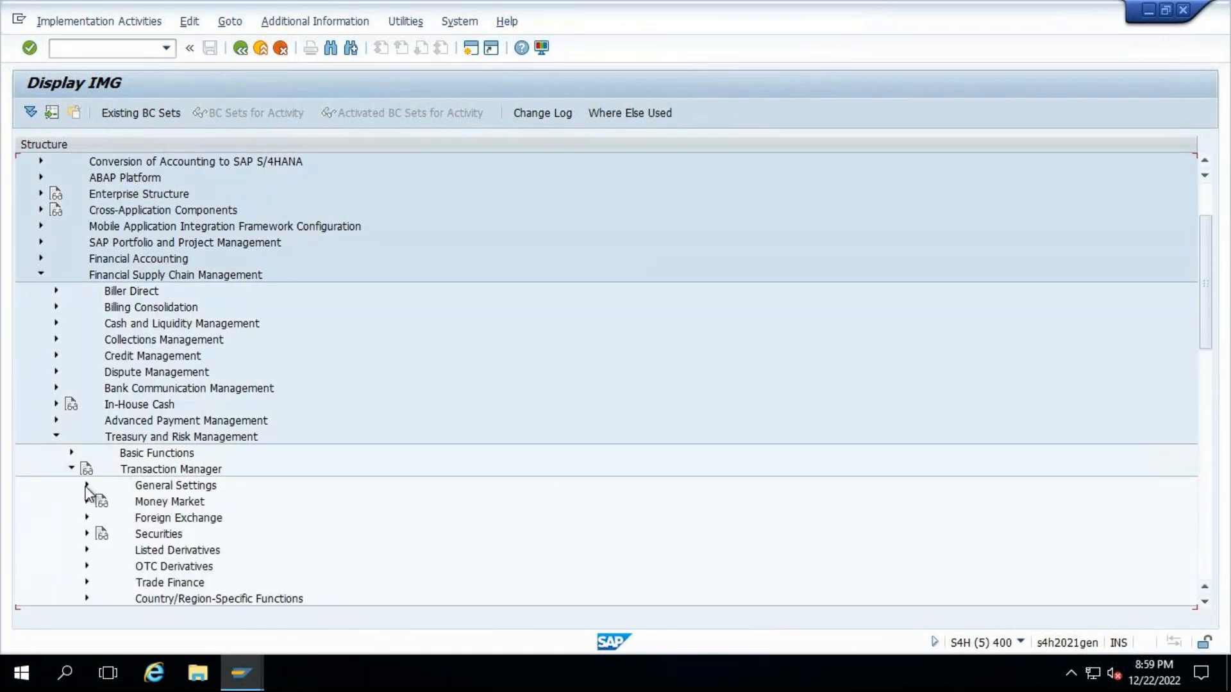
- Open Define Valuation Areas under the Transaction Manager's General Settings, Accounting, Organization
left_click(86, 485)
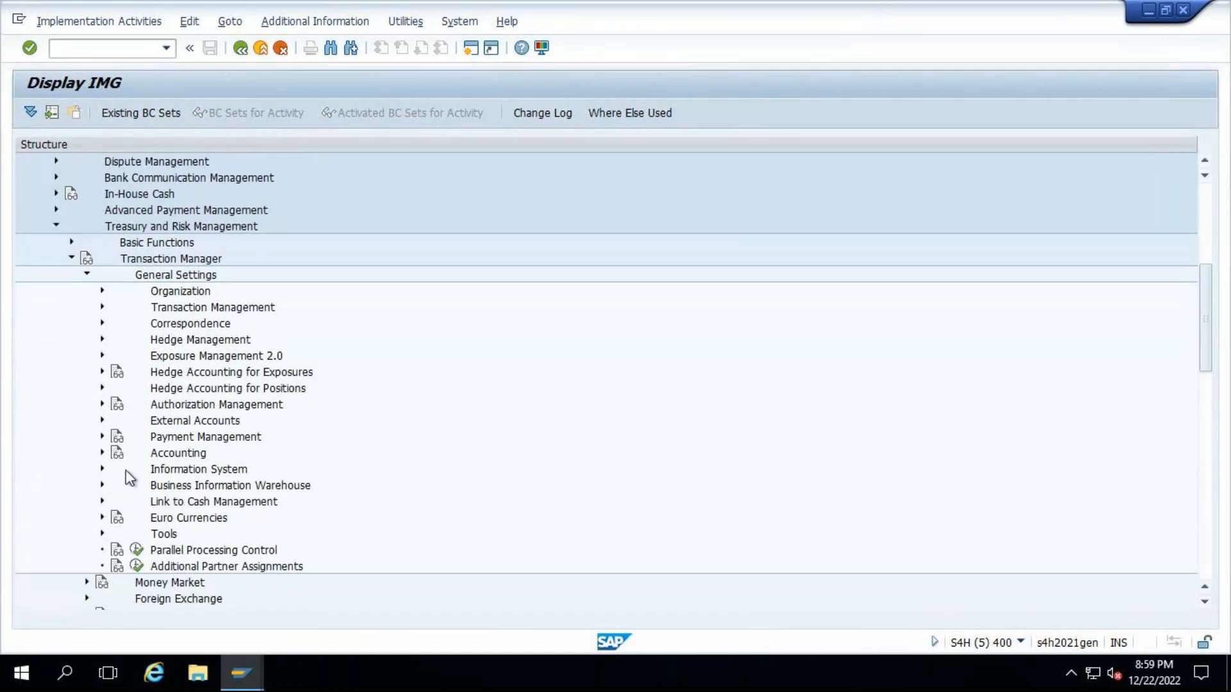
left_click(102, 453)
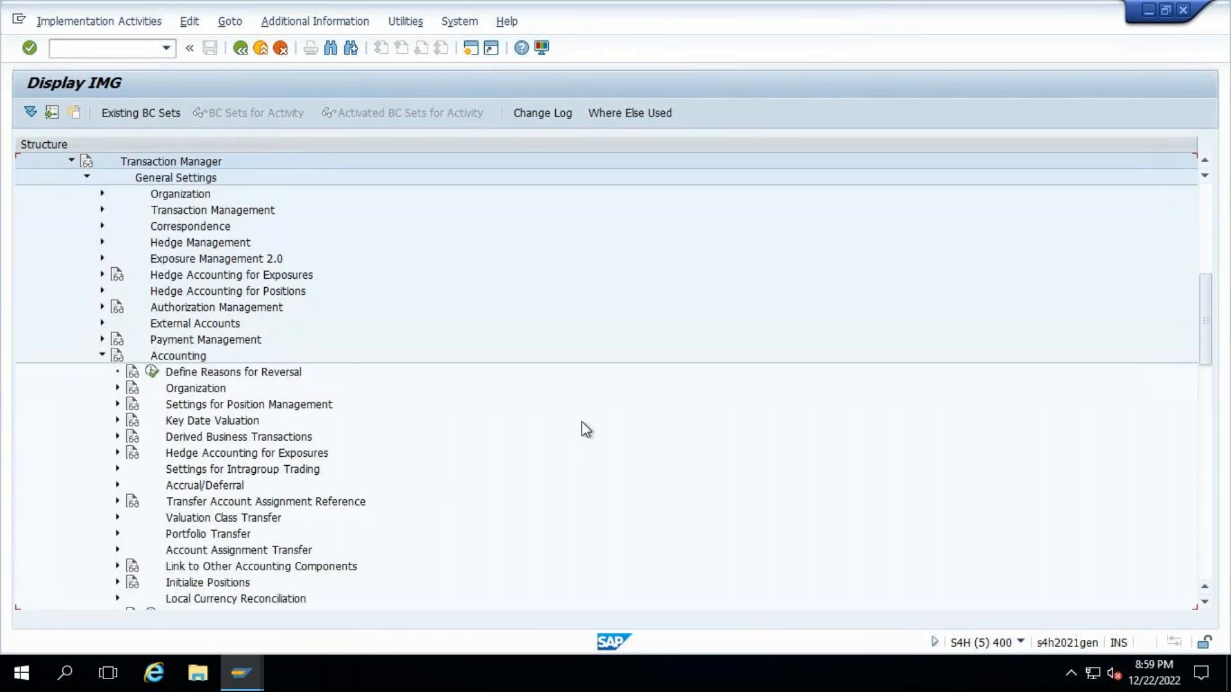
double_click(264, 388)
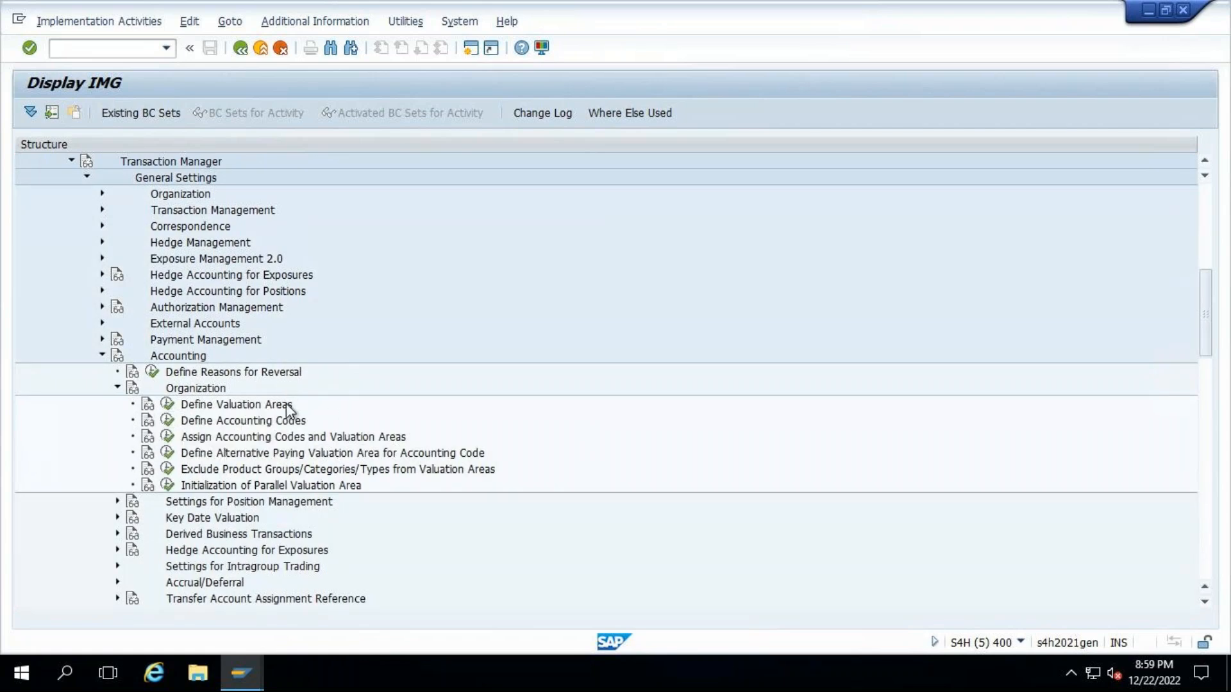
left_click(287, 411)
left_click(167, 404)
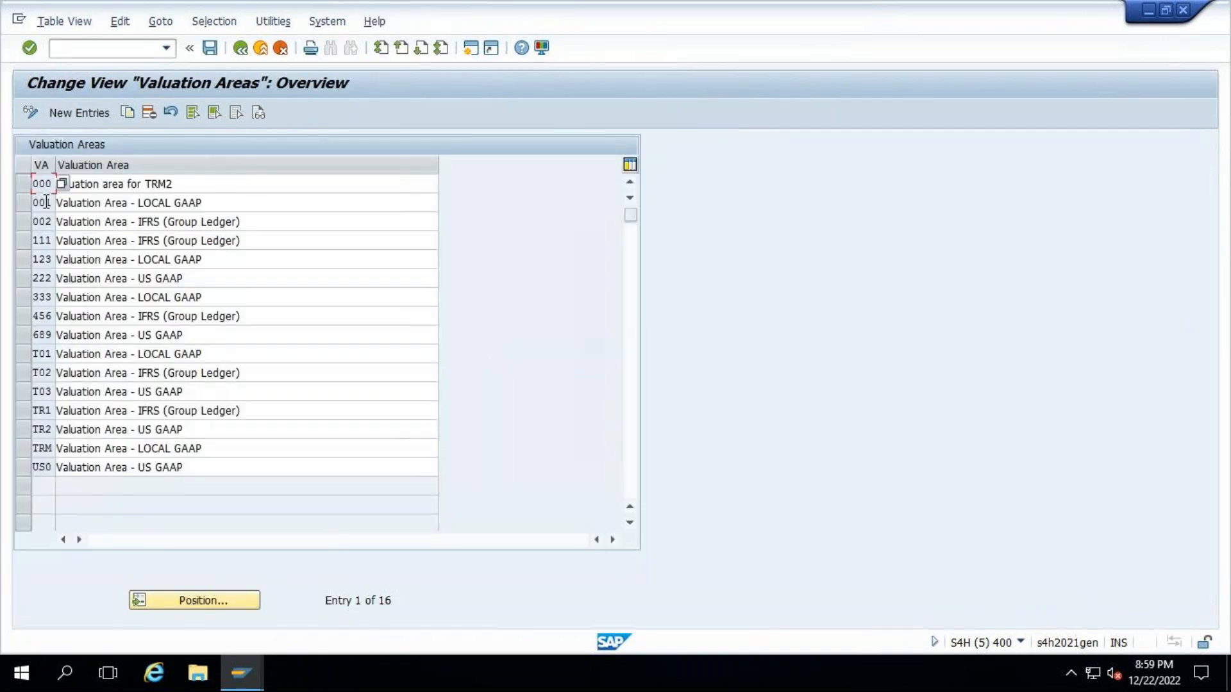
- Widen the VA column and mark only valuation areas 001 and 002 in the overview
left_click_drag(55, 156, 140, 154)
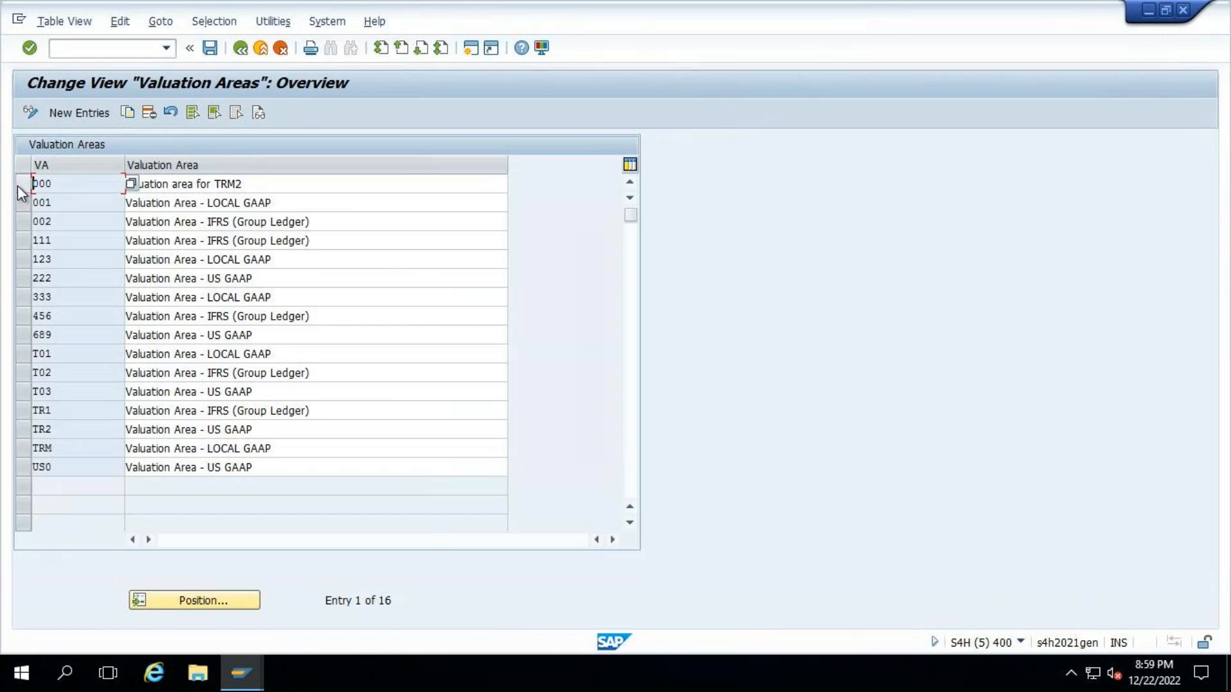
left_click_drag(22, 376, 21, 450)
left_click(22, 184)
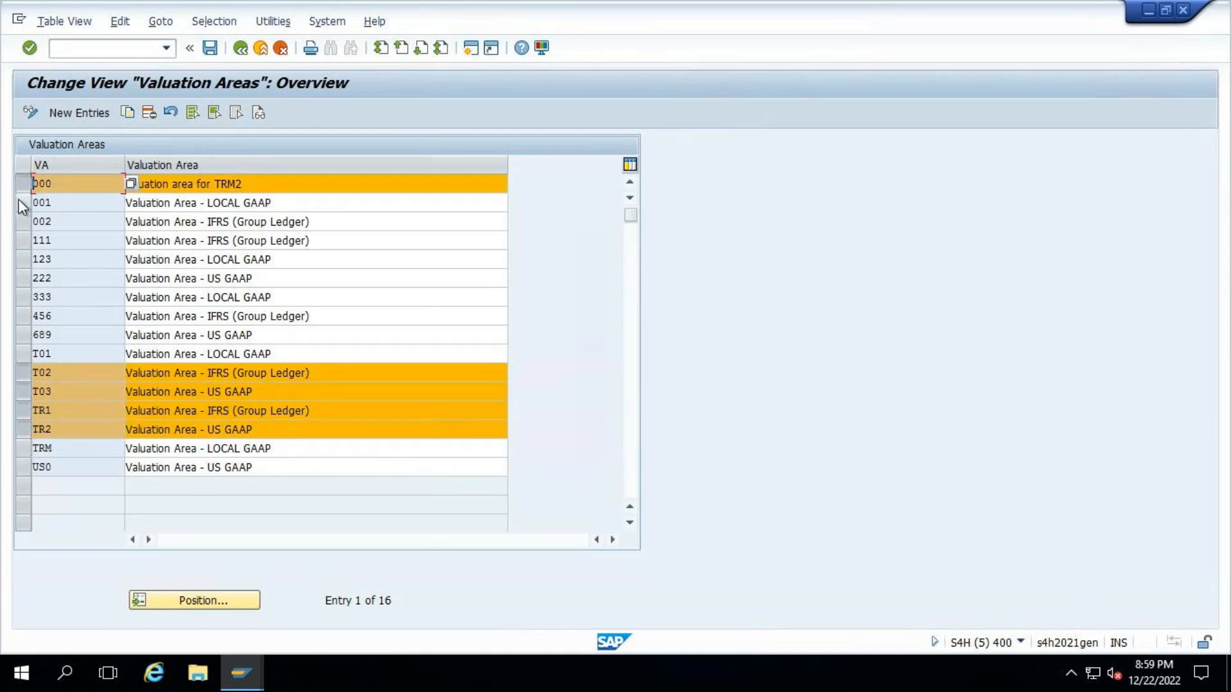
left_click(24, 181)
left_click(24, 203)
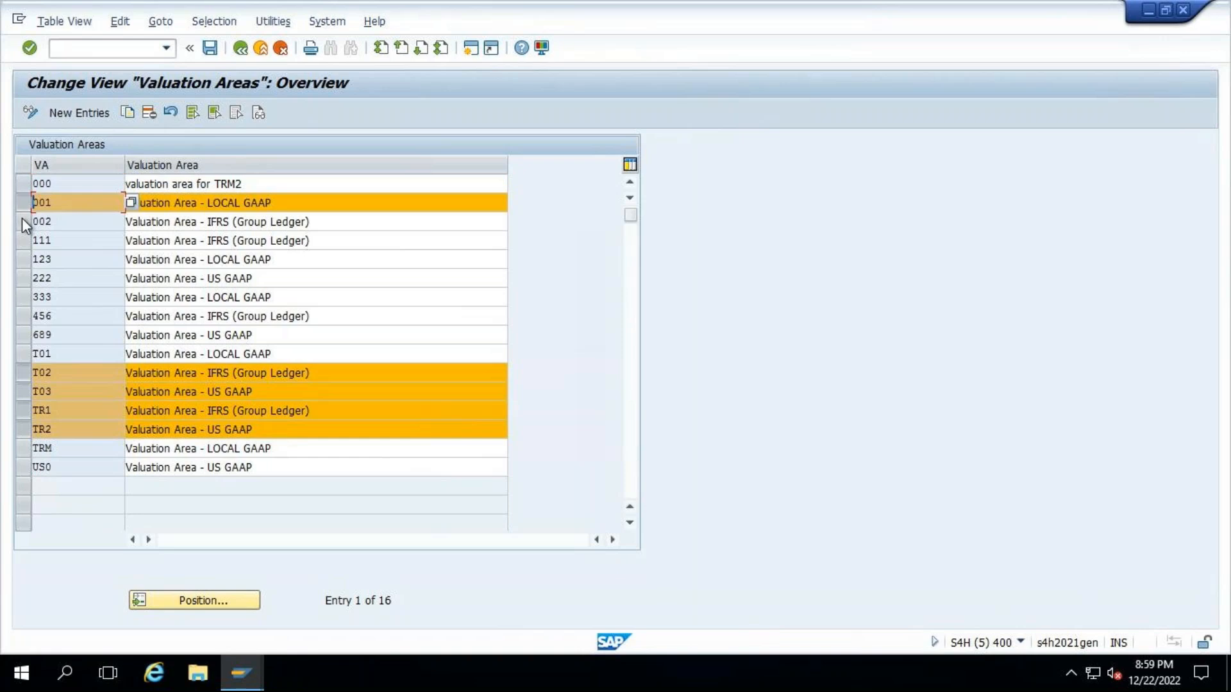
left_click(23, 221)
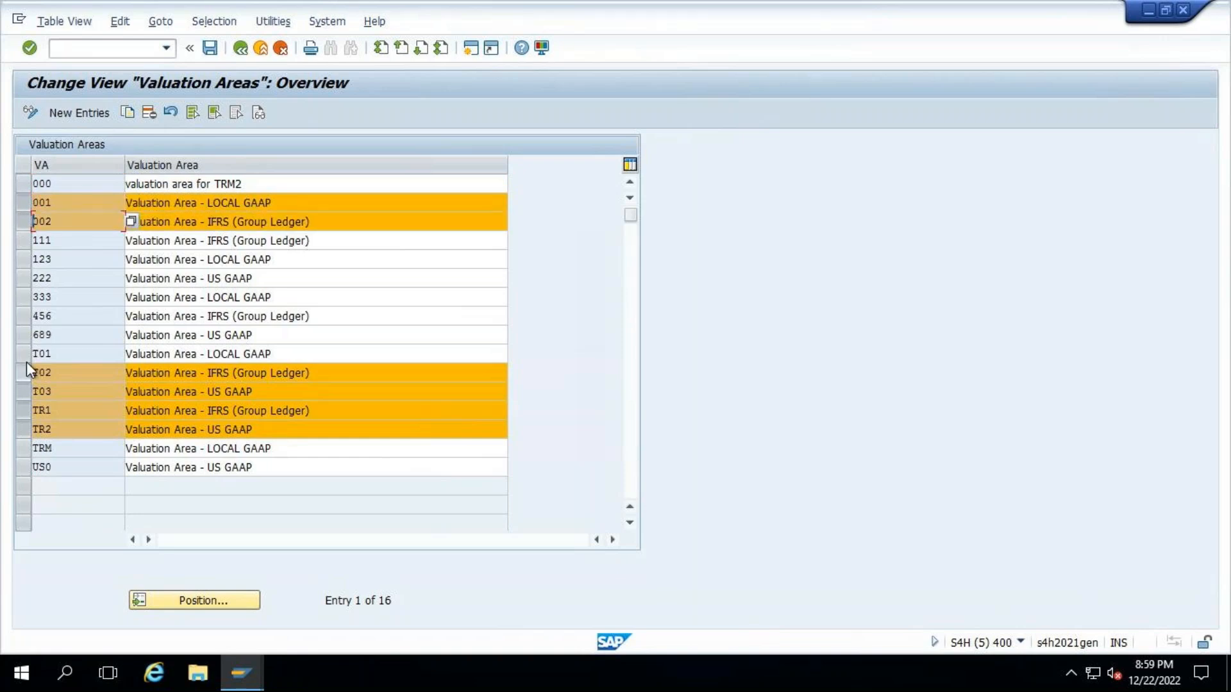
left_click(24, 393)
left_click(24, 409)
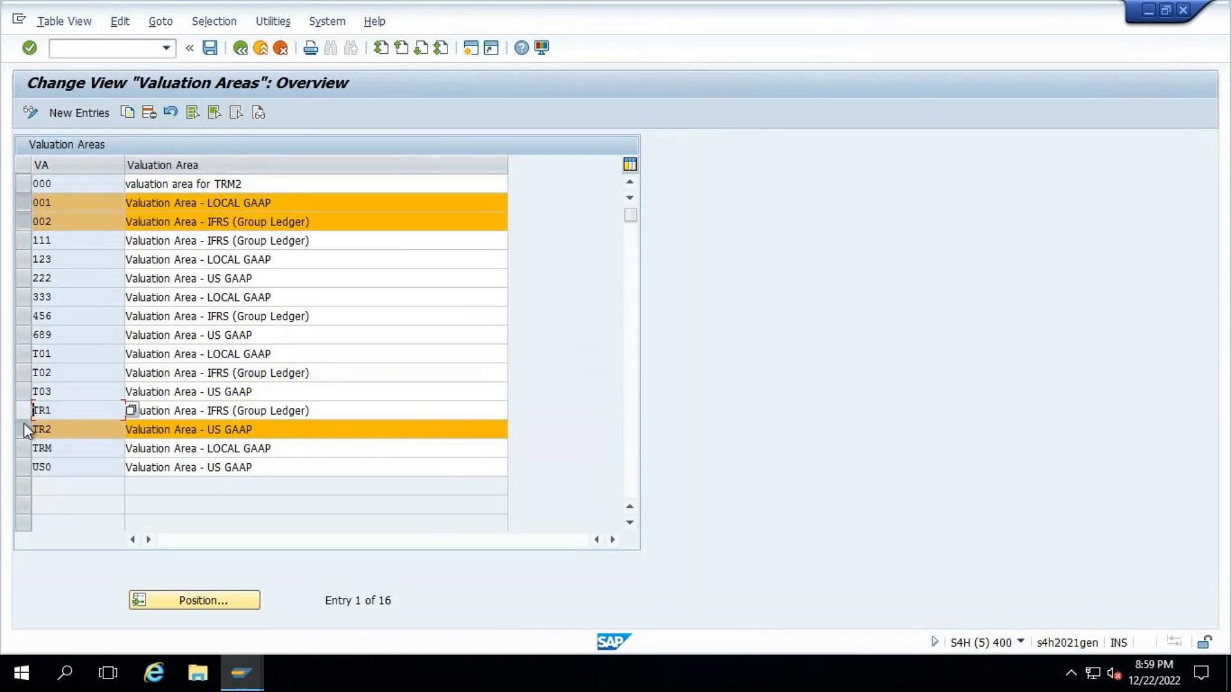
left_click(26, 426)
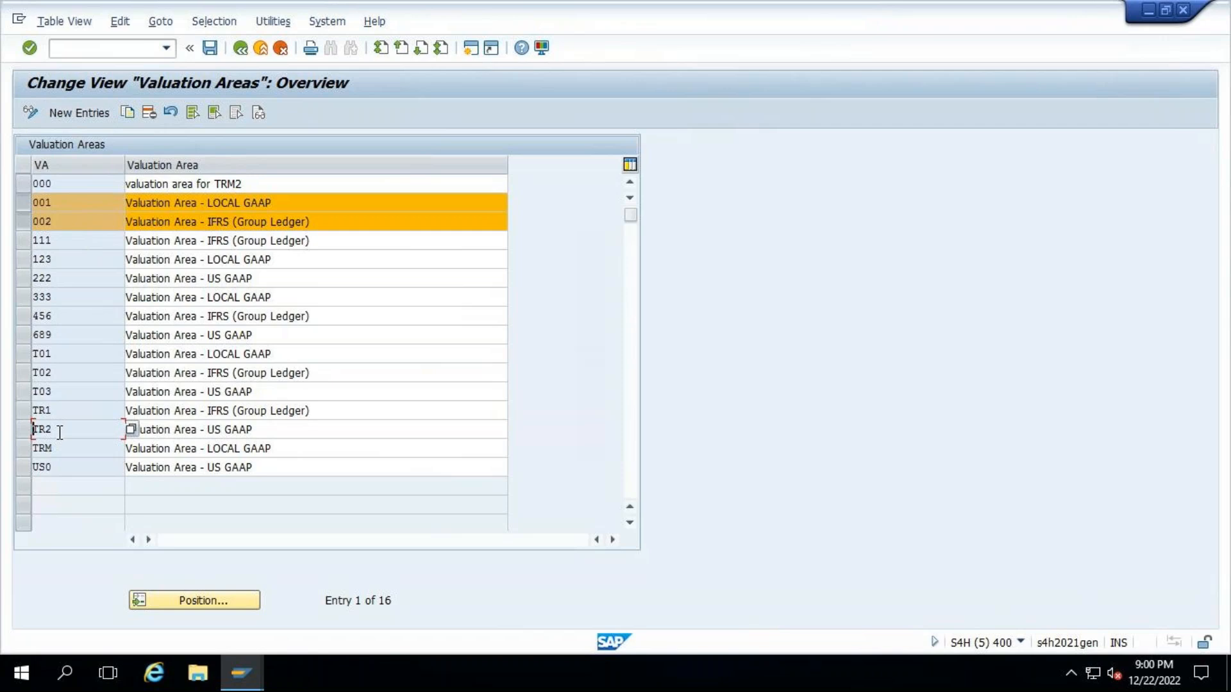
- Unmark valuation areas 001 and 002 and review the non-leading ledgers in E3:E7 of the Excel sheet
left_click(24, 222)
left_click(25, 202)
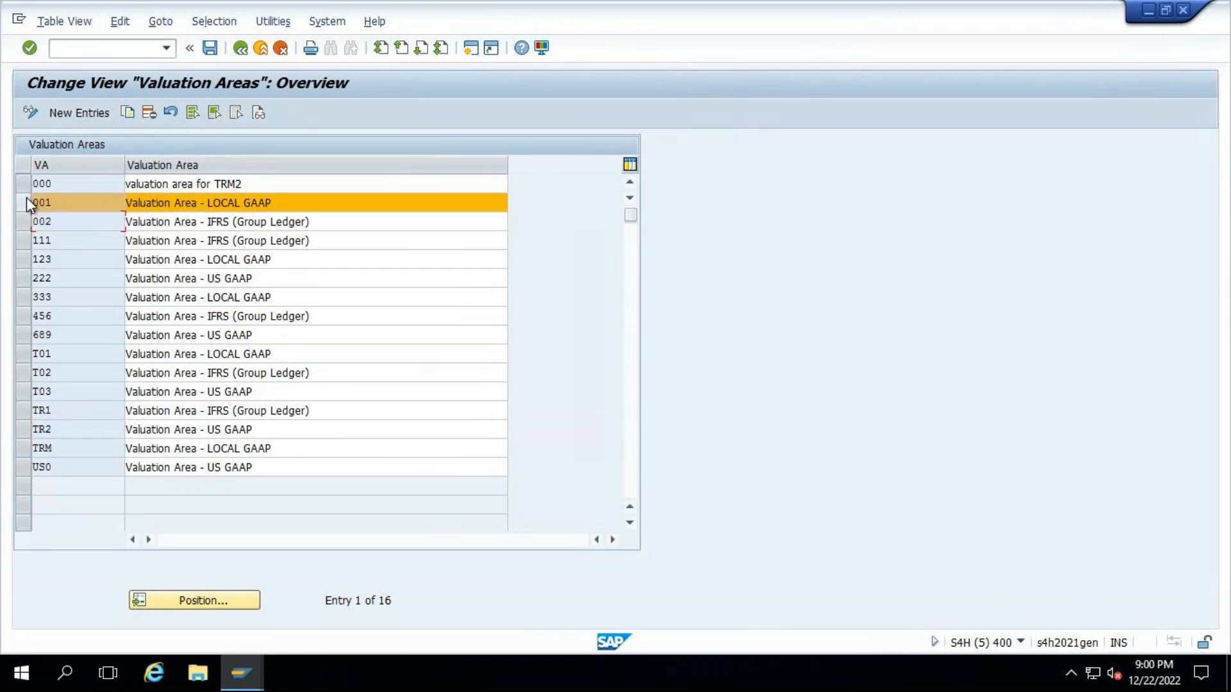
mouse_move(698, 1)
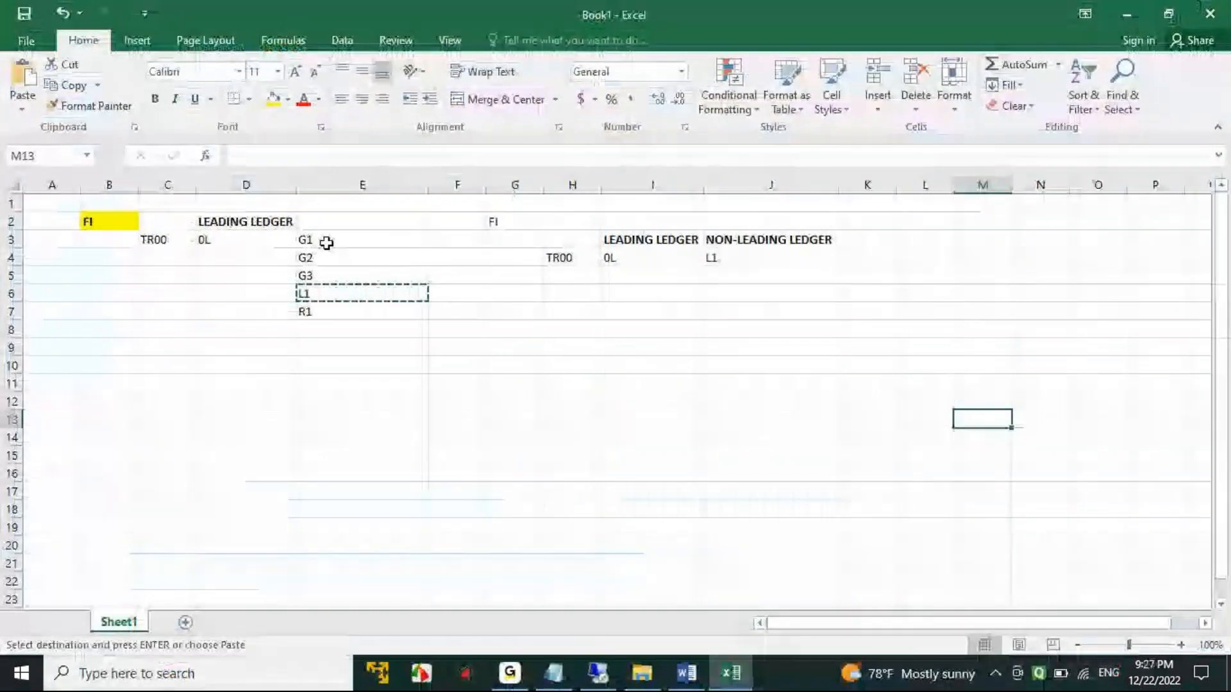
left_click_drag(324, 241, 326, 314)
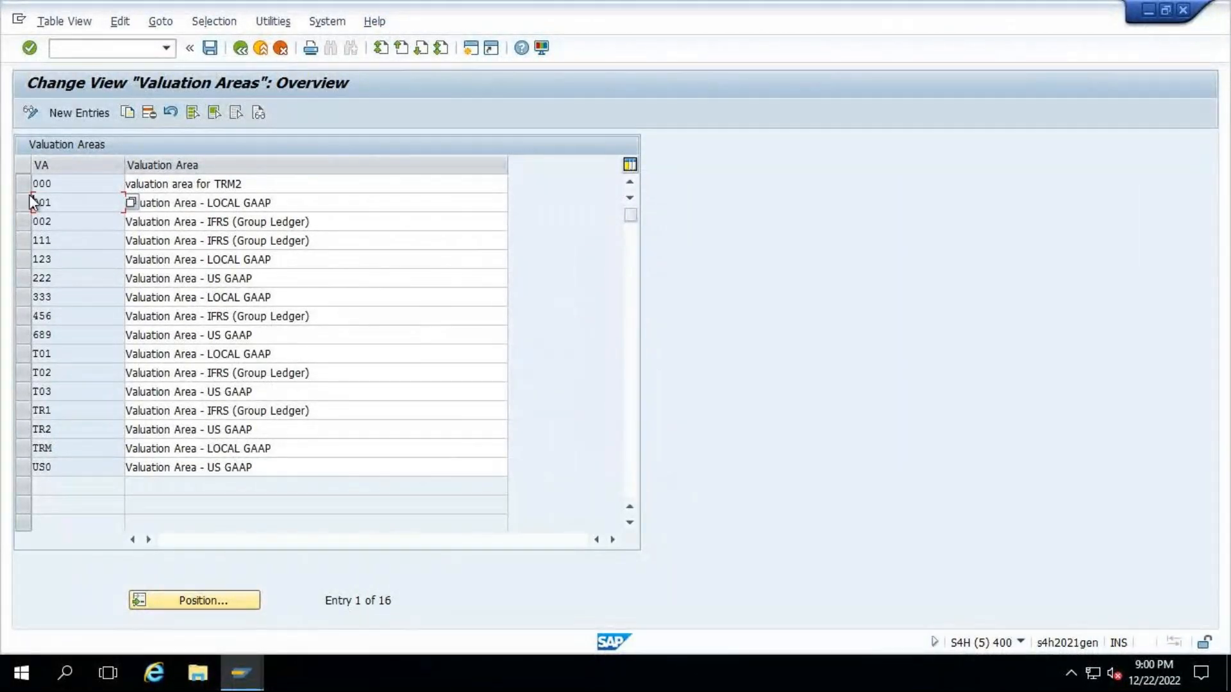
- Mark valuation areas 001 and 002 in the SAP overview, leave it and reopen Define Valuation Areas
left_click(25, 200)
left_click(26, 218)
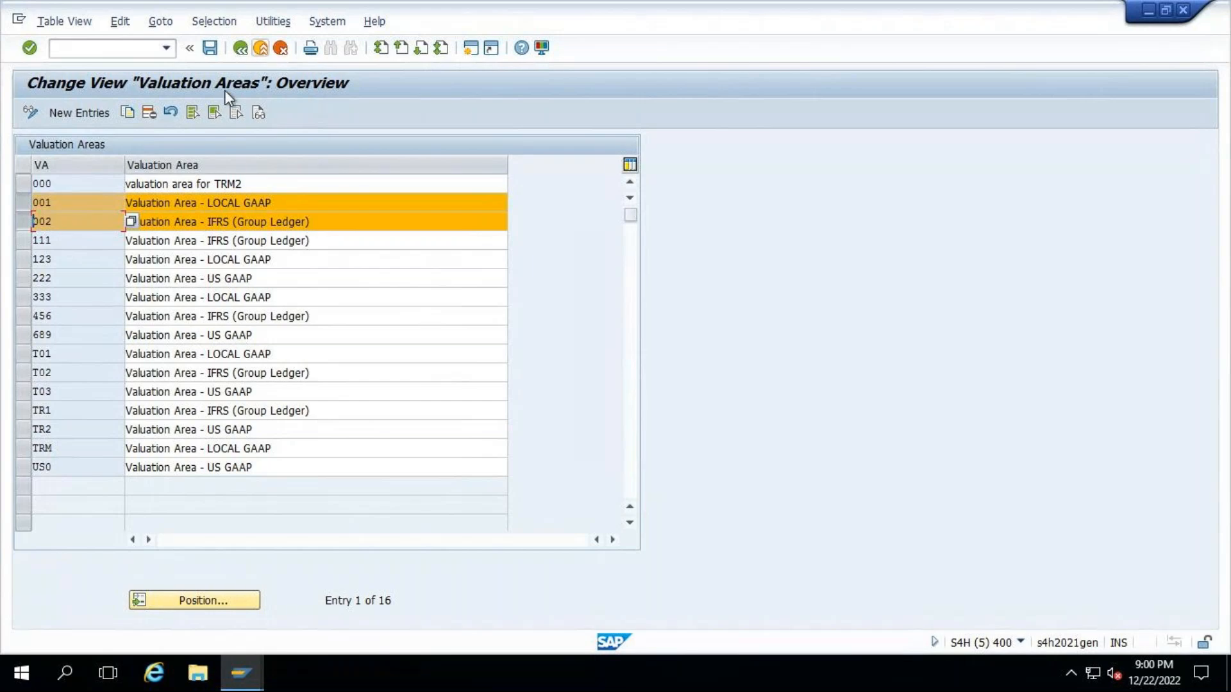
left_click(239, 49)
left_click(168, 403)
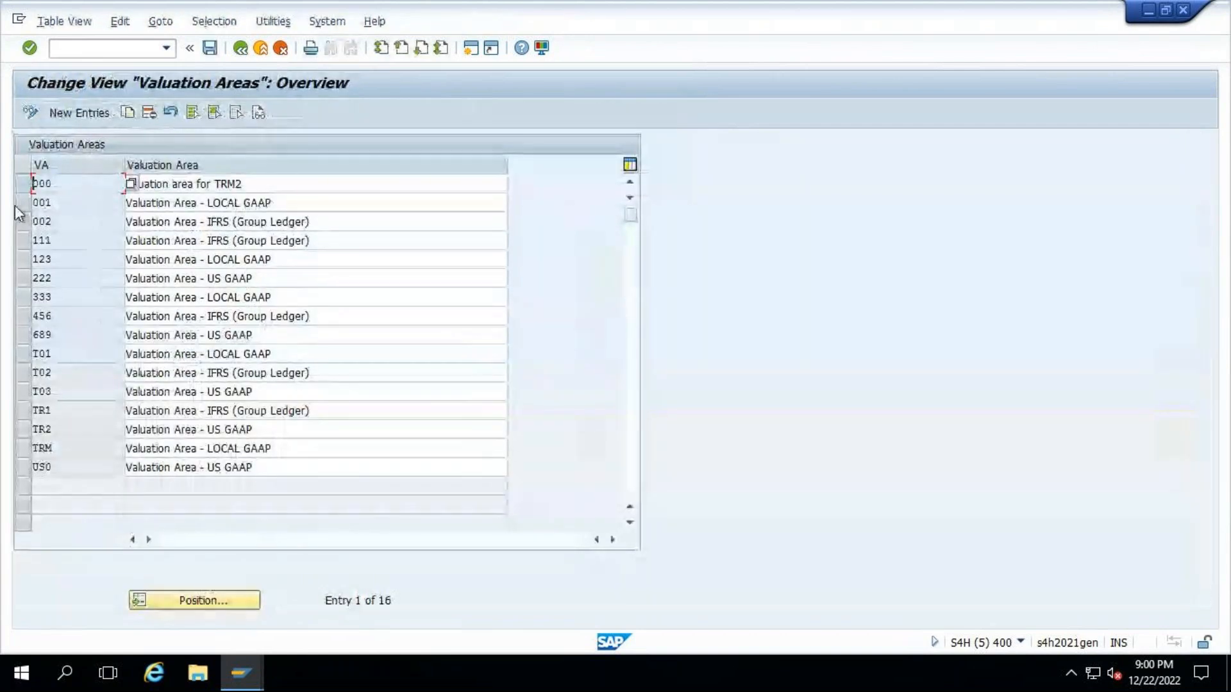
- Switch back to Excel and examine TR00's leading and non-leading ledger entries in H4:J4
mouse_move(923, 4)
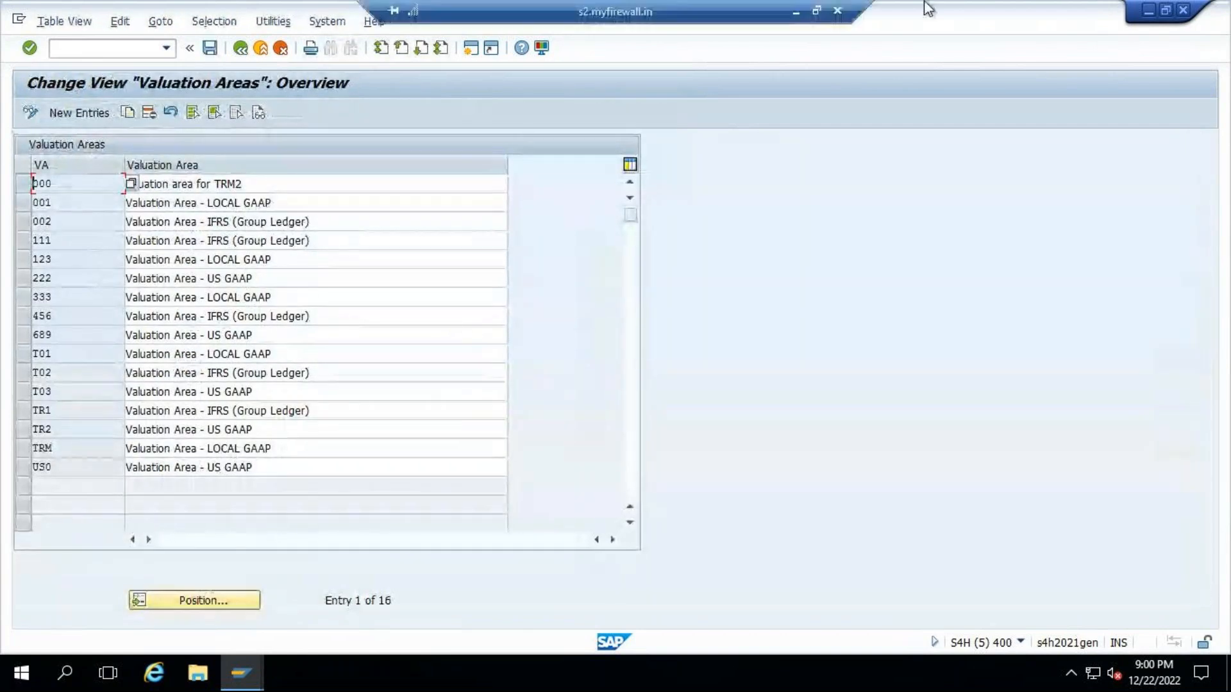
left_click(796, 14)
left_click_drag(584, 260, 699, 259)
left_click(763, 258)
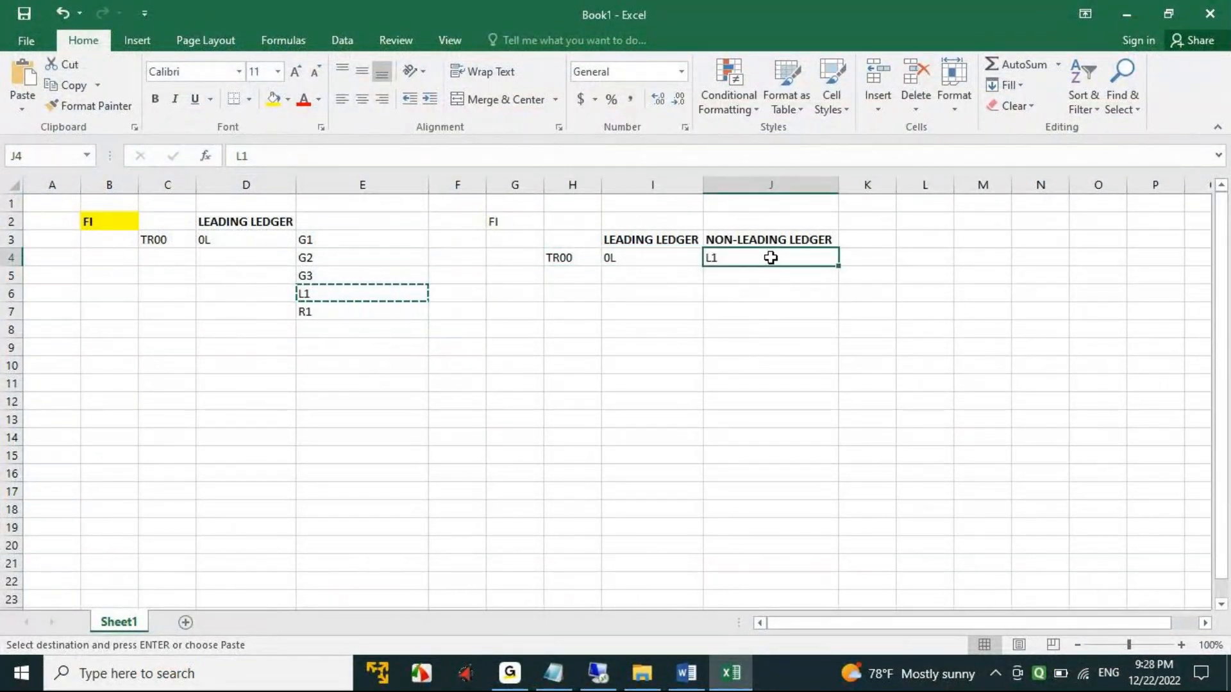
left_click(634, 258)
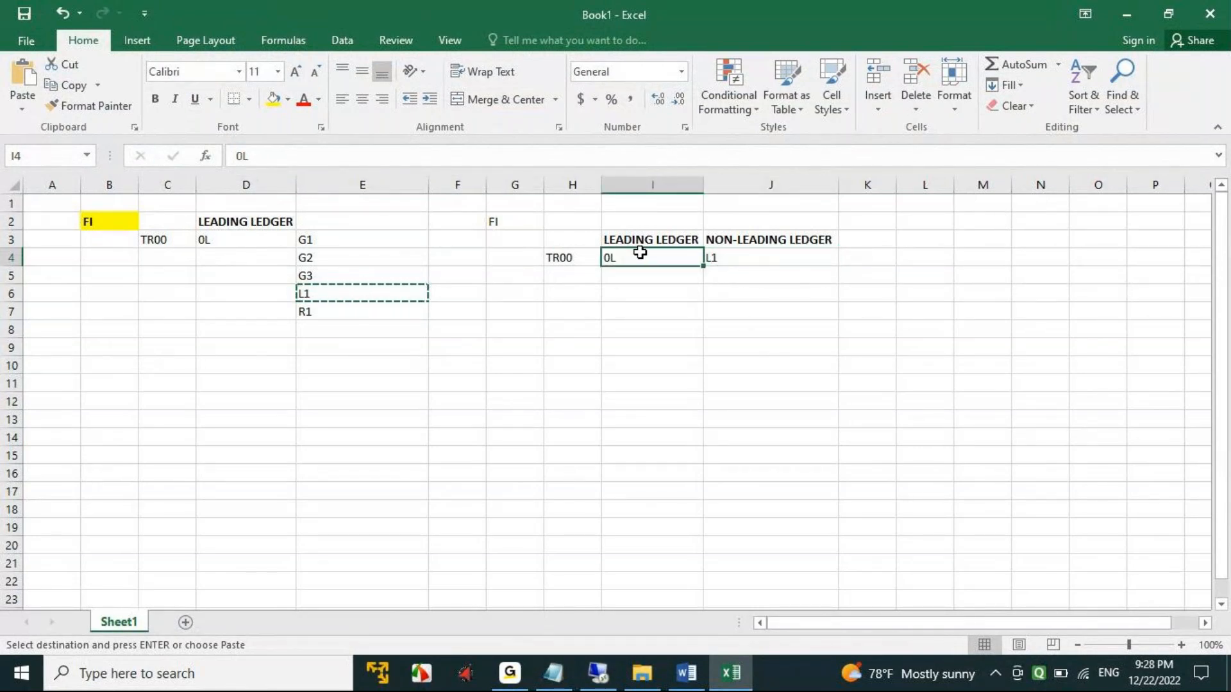
- Switch from Excel to SAP, mark valuation areas 001 and 002 in the overview, and leave it
left_click(648, 283)
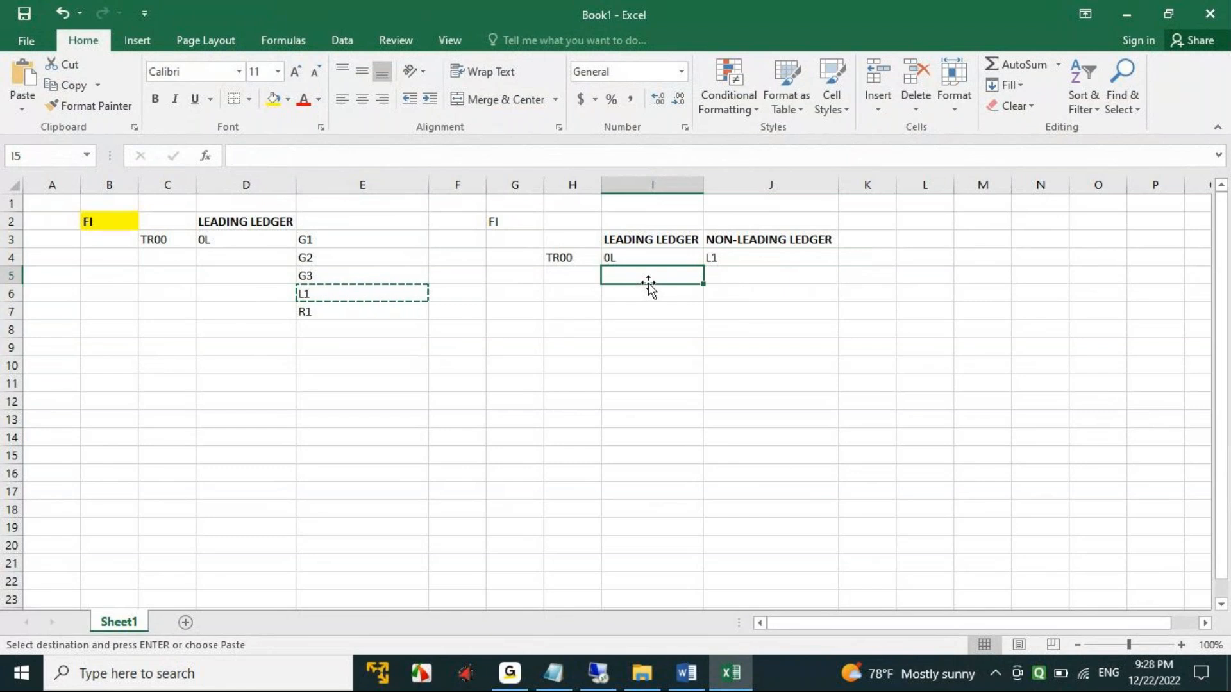
left_click(742, 269)
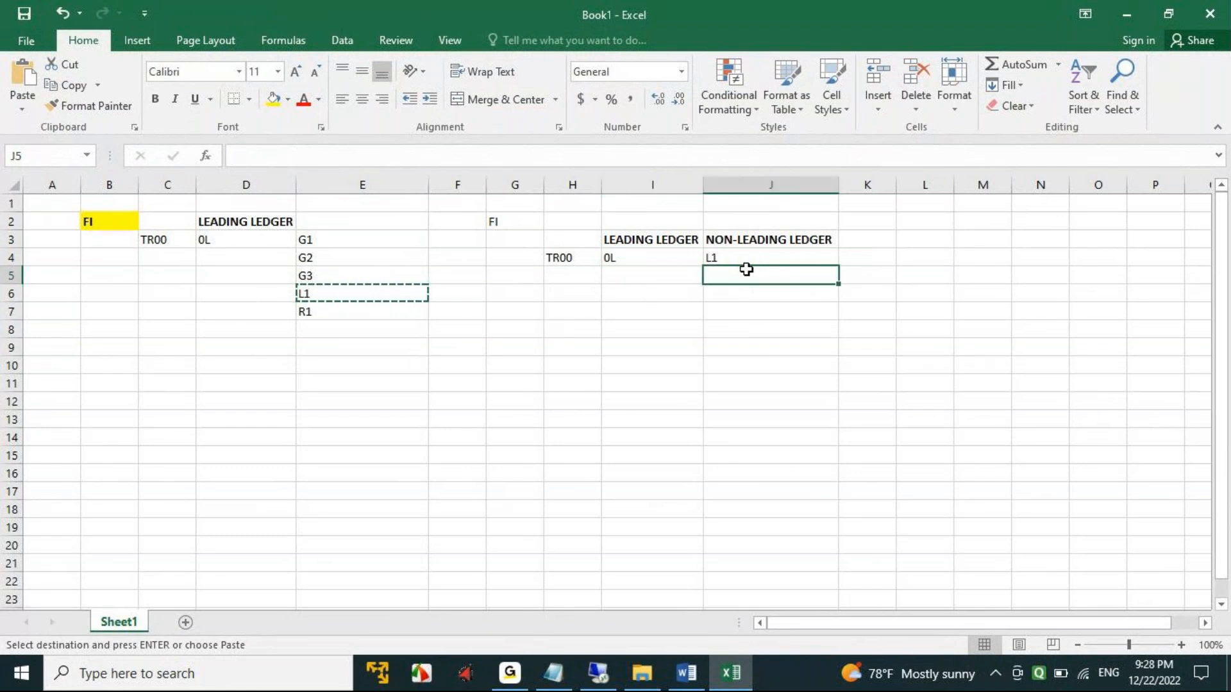
left_click(603, 674)
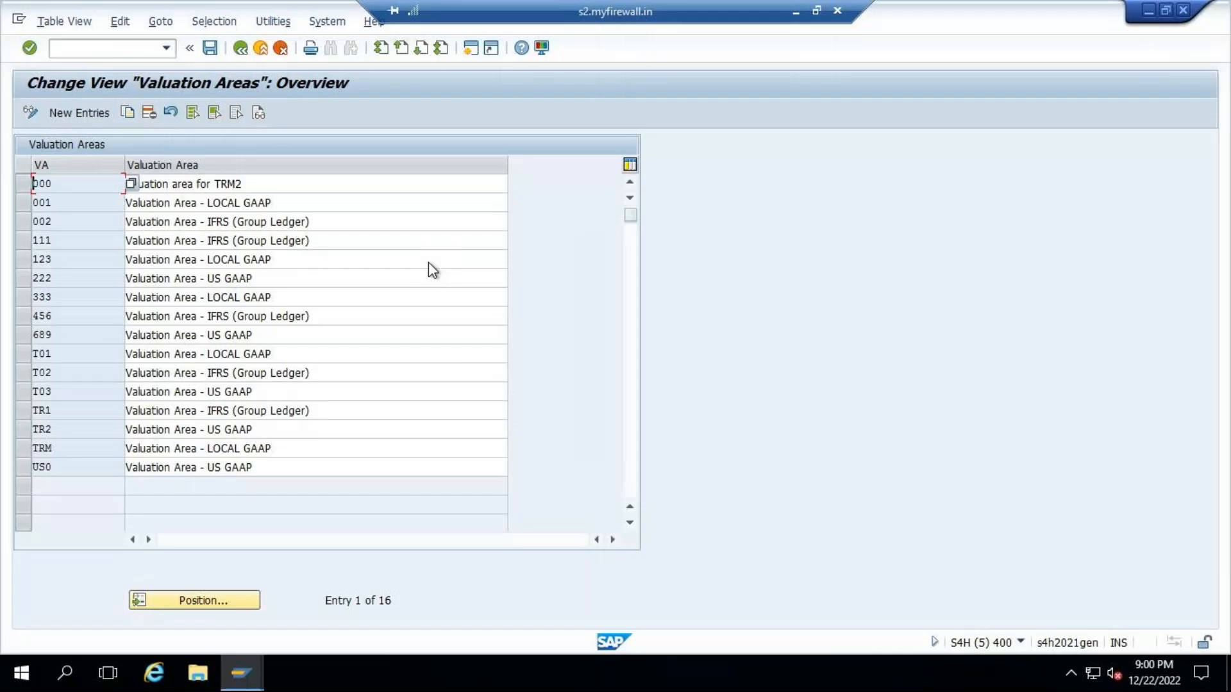
left_click(22, 203)
left_click(24, 222)
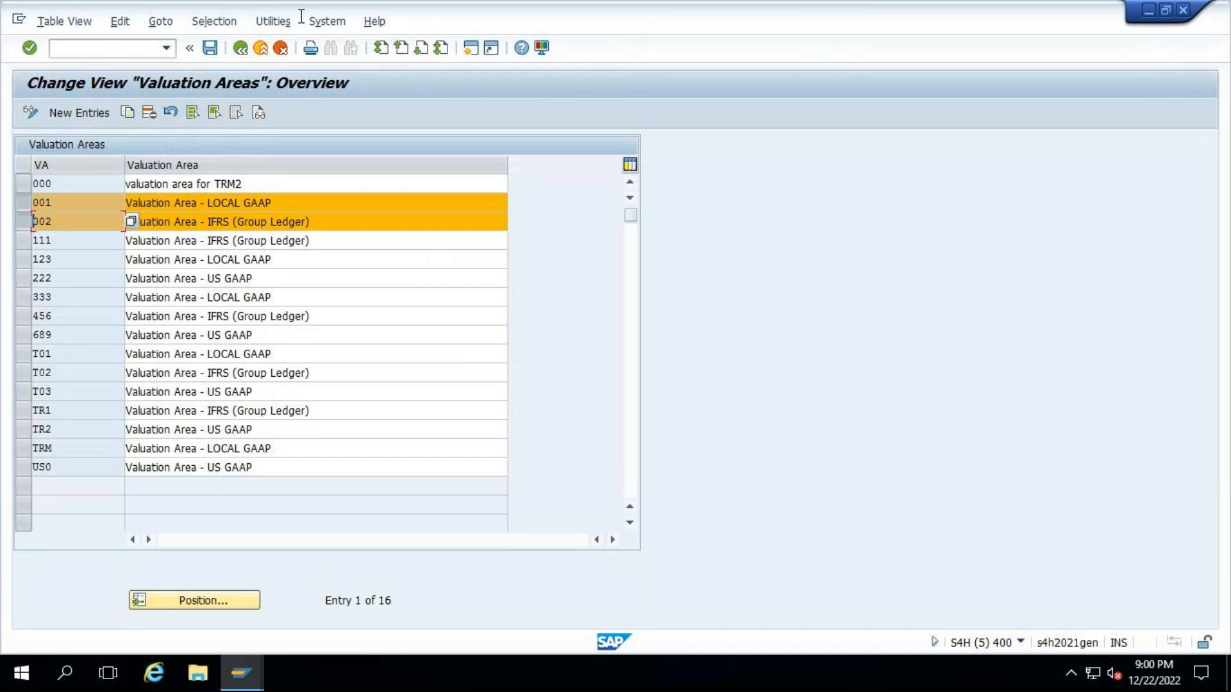
left_click(240, 47)
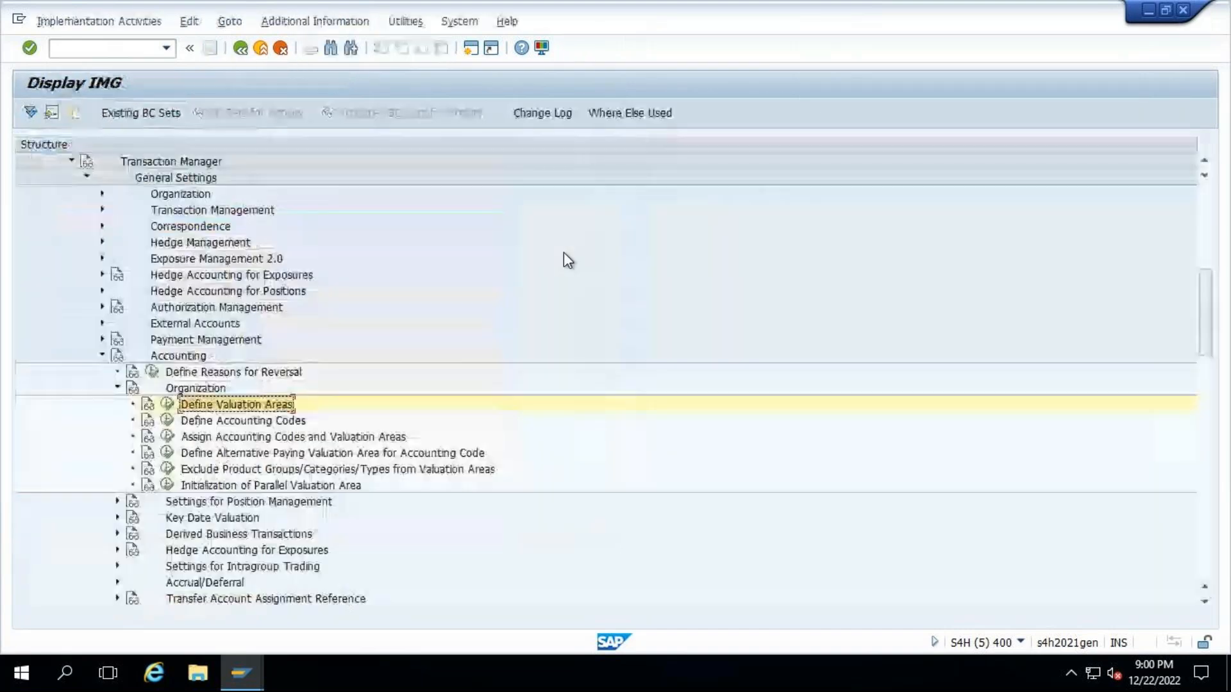
- Open Define Accounting Codes and position the overview at accounting code TR00
scroll(527, 378, "down", 1)
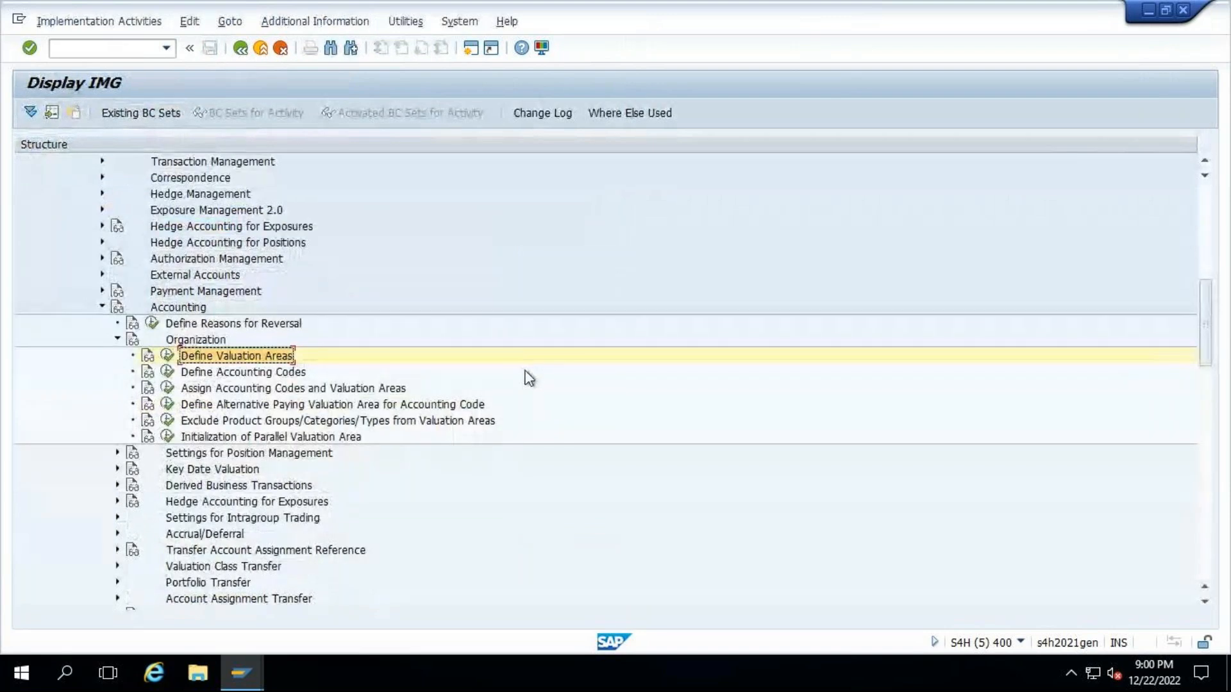
scroll(529, 378, "down", 1)
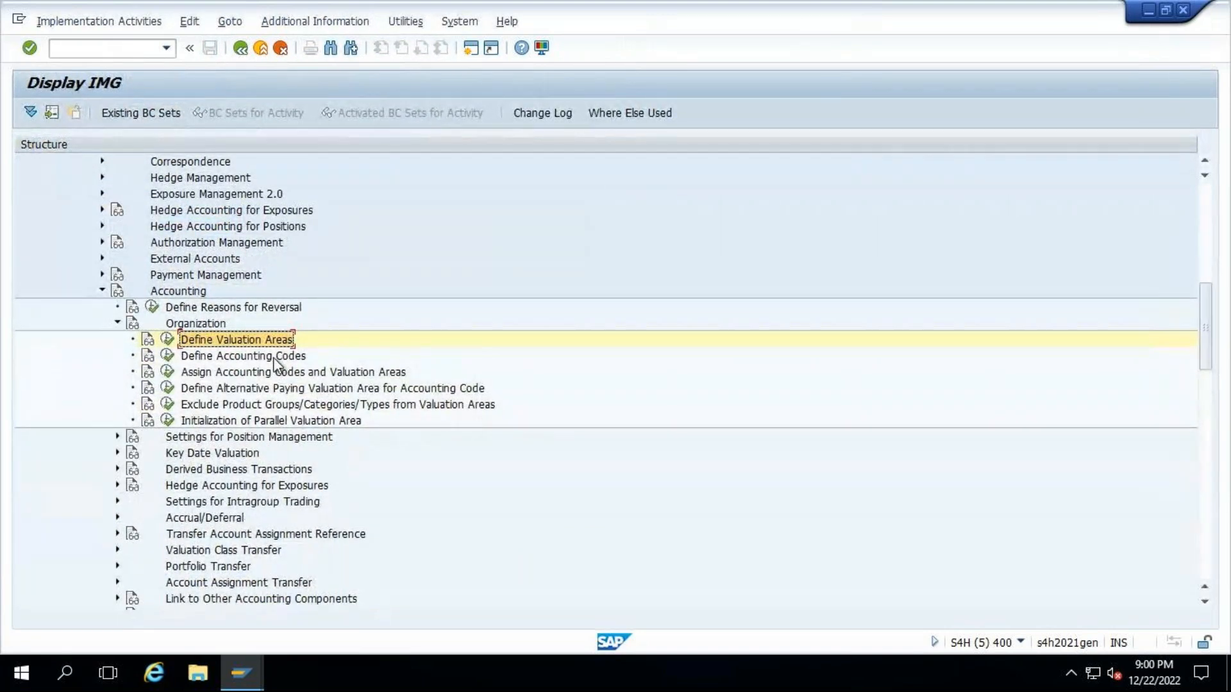
left_click(167, 356)
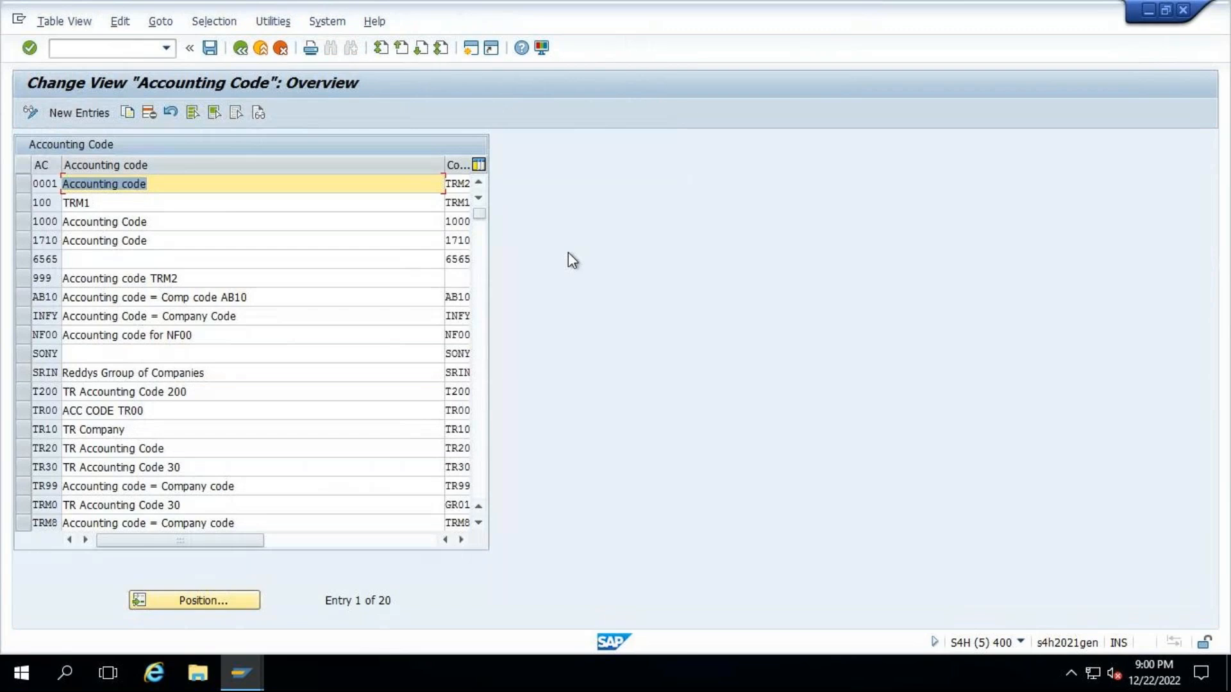
left_click(212, 593)
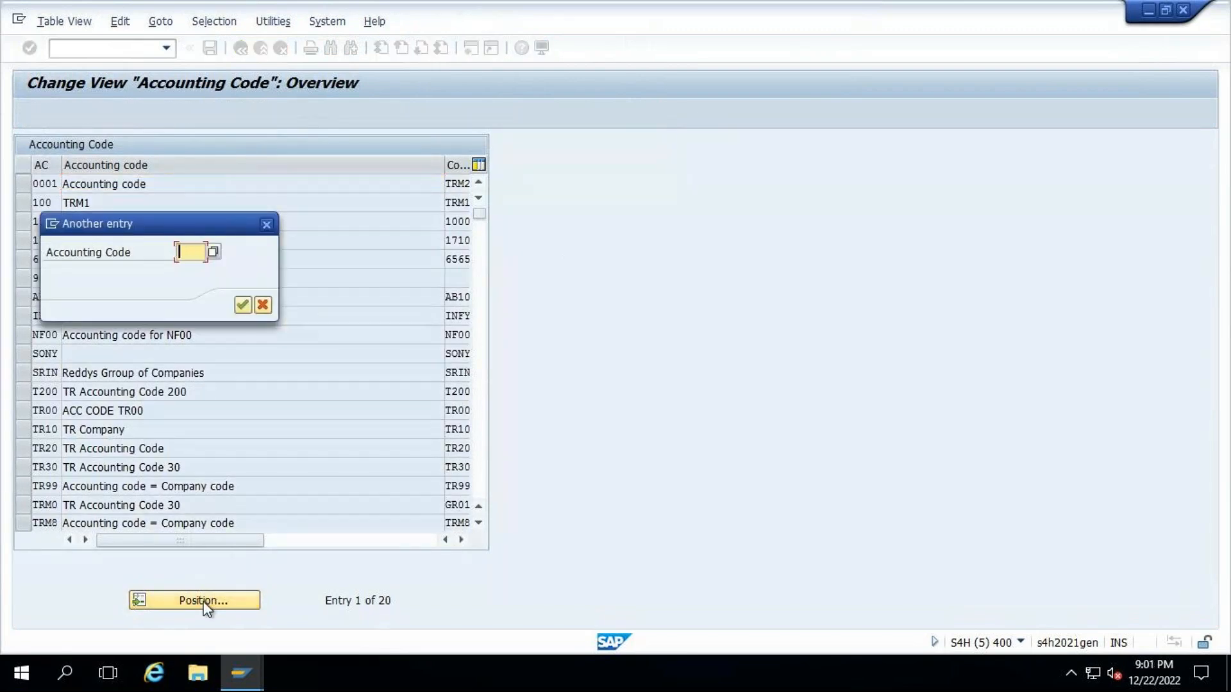
type("TR00")
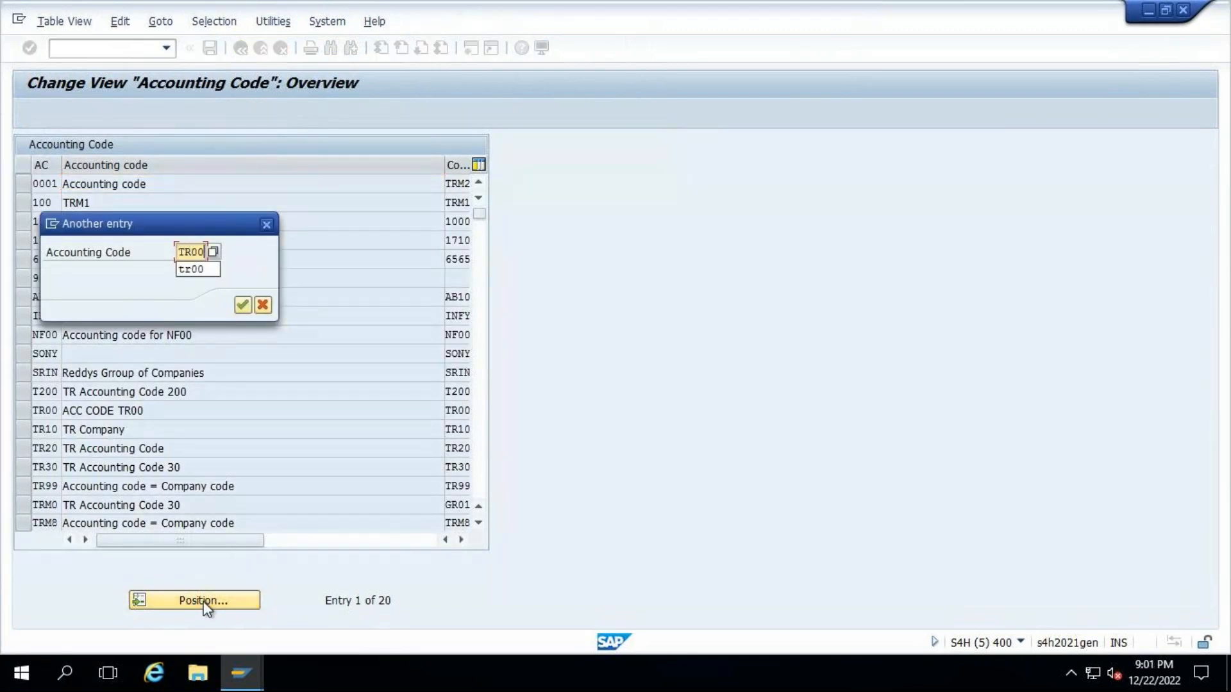
key("Return")
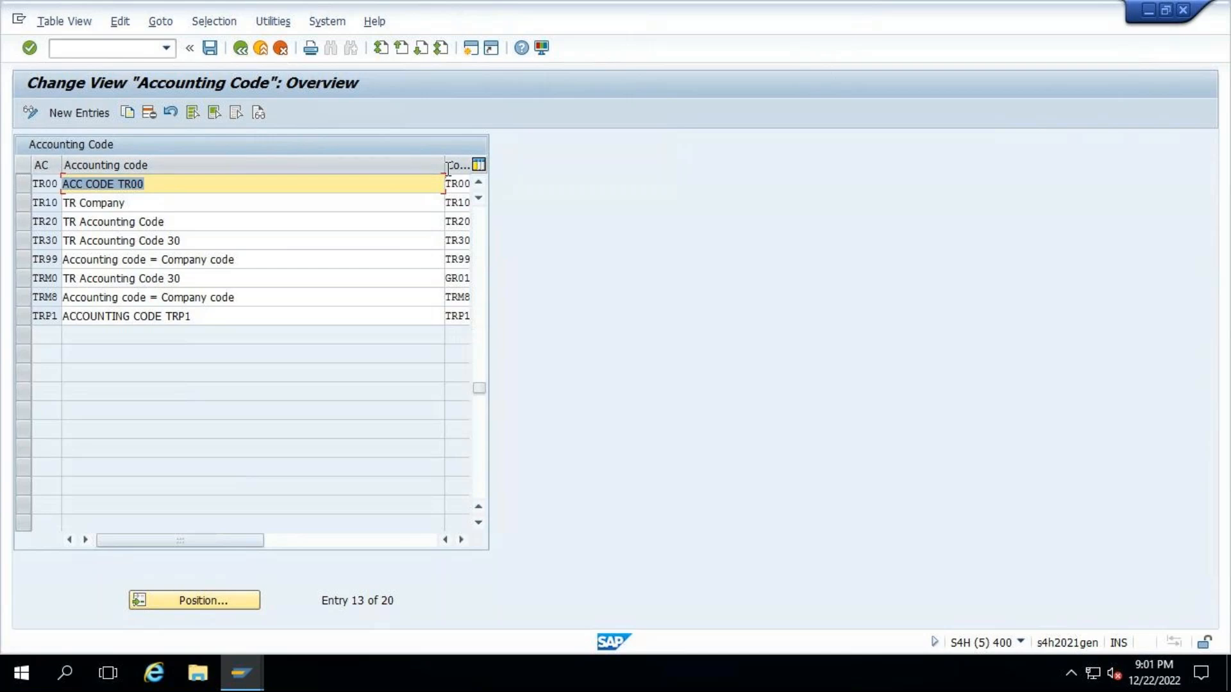
- Narrow the accounting code description column and widen the company code column, and leave the overview
left_click_drag(444, 160, 332, 162)
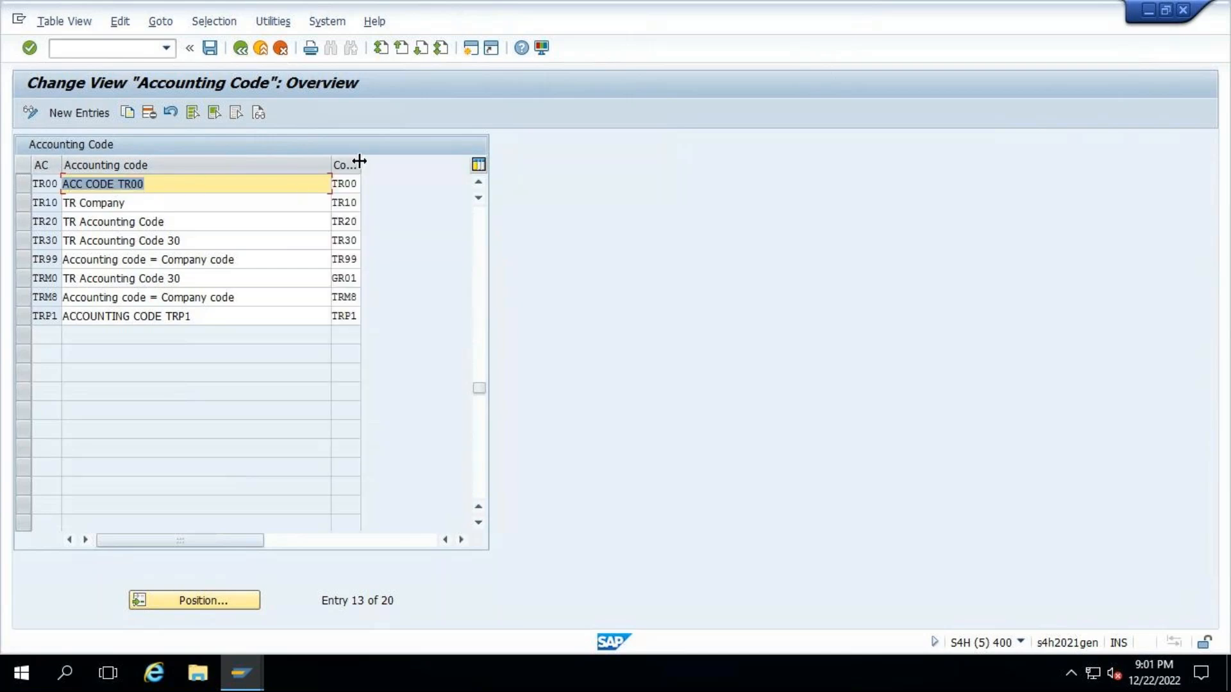
left_click_drag(405, 161, 405, 161)
left_click(241, 48)
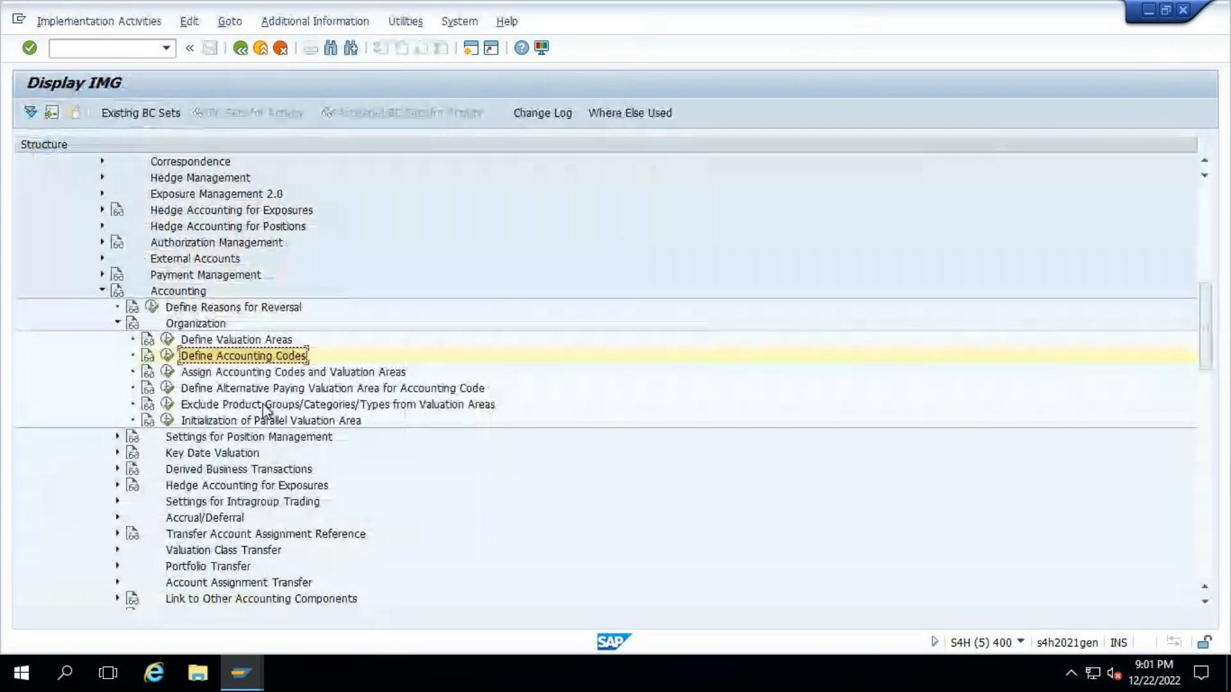
- Open Assign Accounting Codes and Valuation Areas and position the list at accounting code TR00
left_click(167, 375)
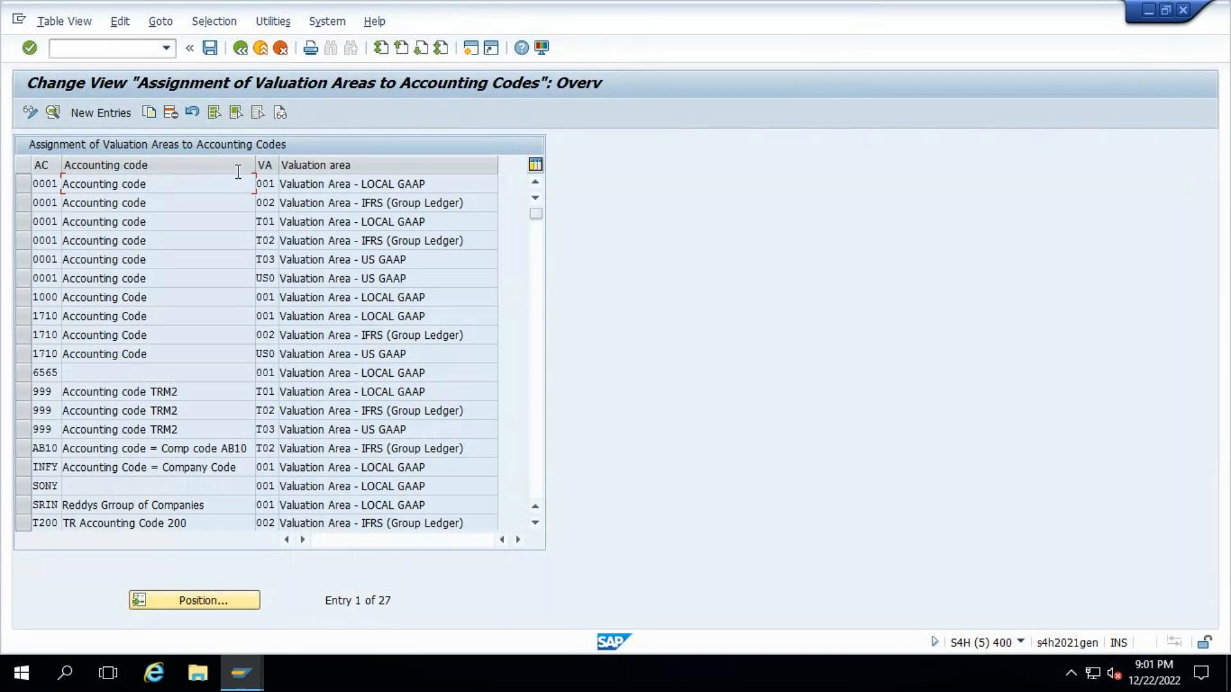
left_click(190, 603)
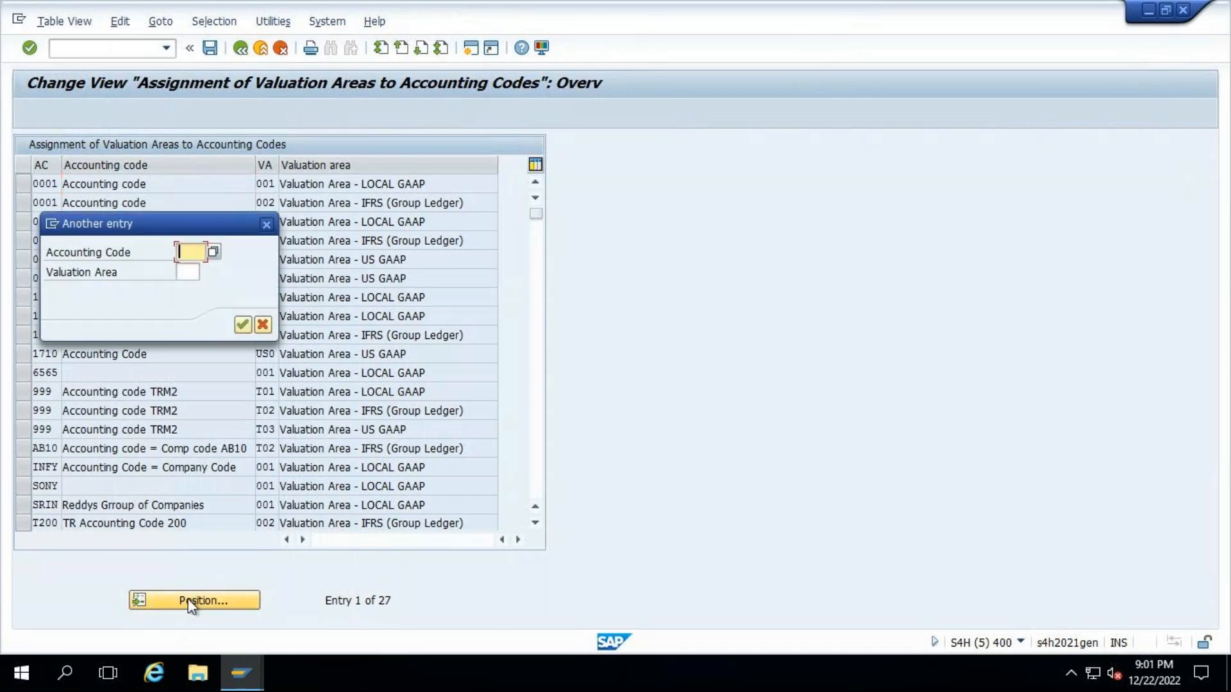
type("TR00")
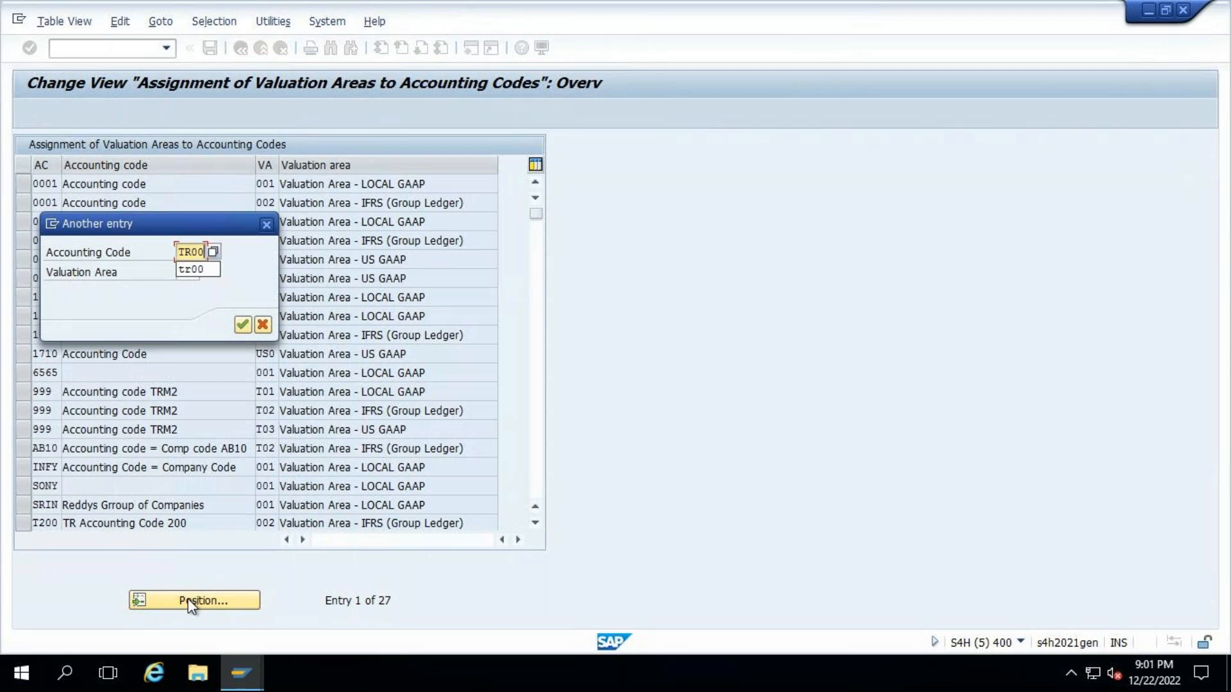
key("Return")
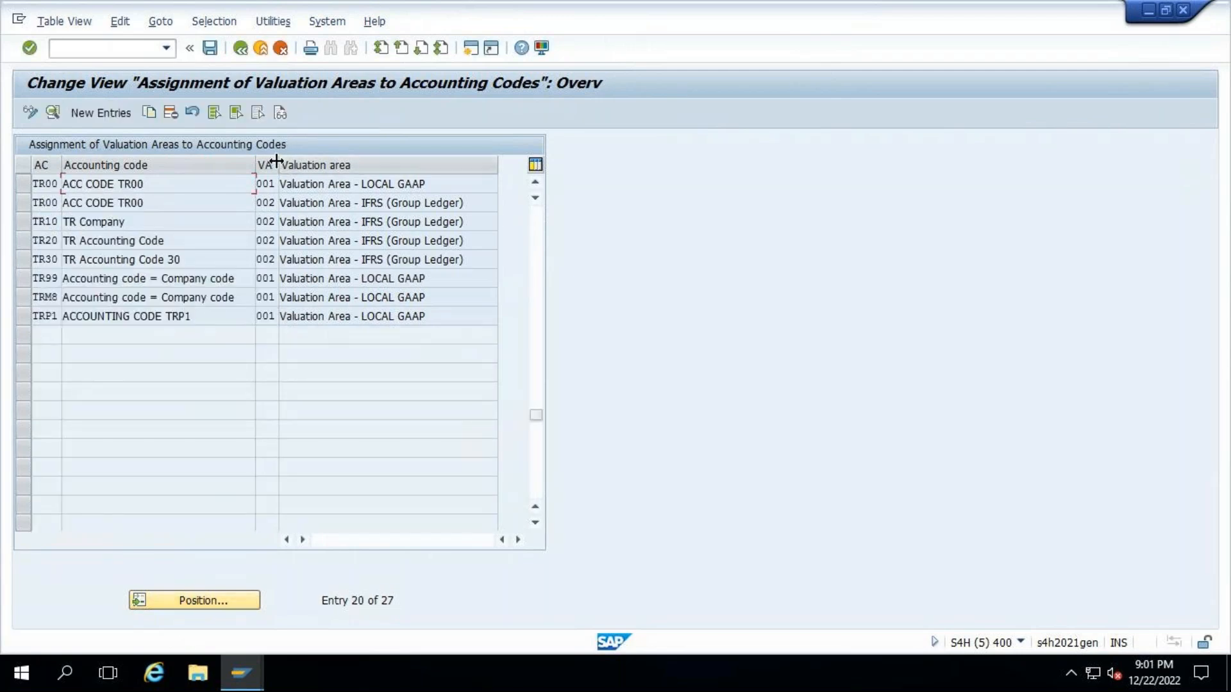
- Widen the VA column and compare TR00's valuation area assignments with its ledgers in the Excel sheet
left_click_drag(277, 161, 313, 165)
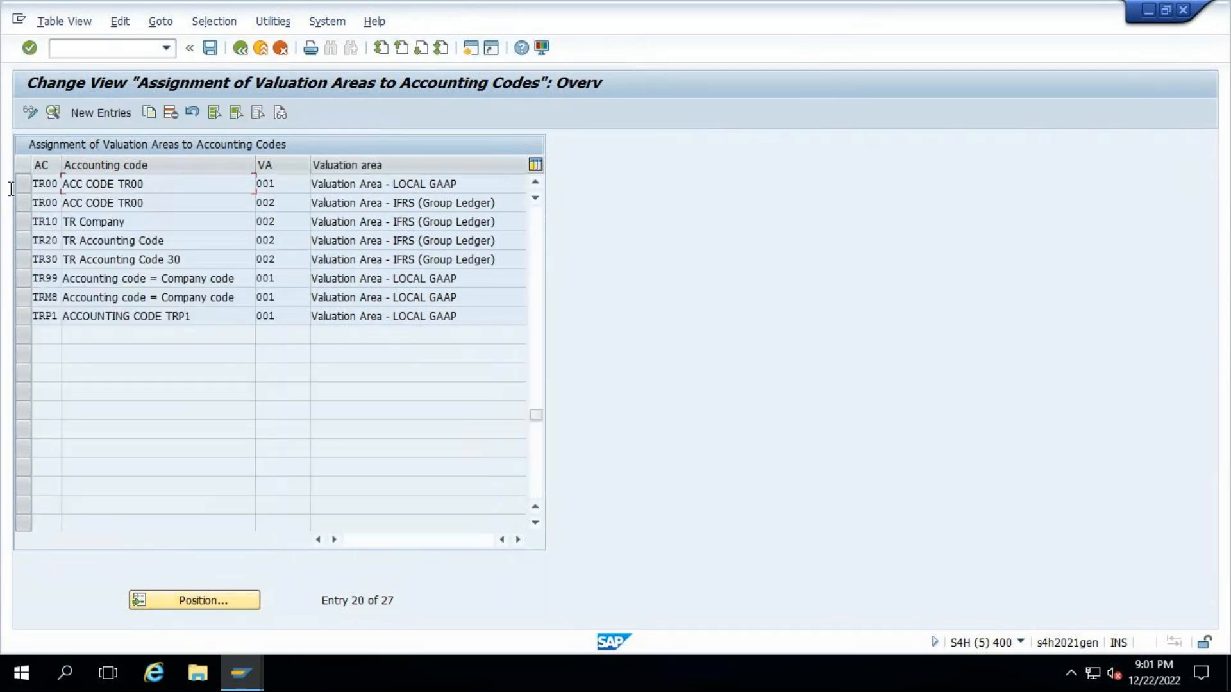
left_click(314, 202)
left_click(795, 12)
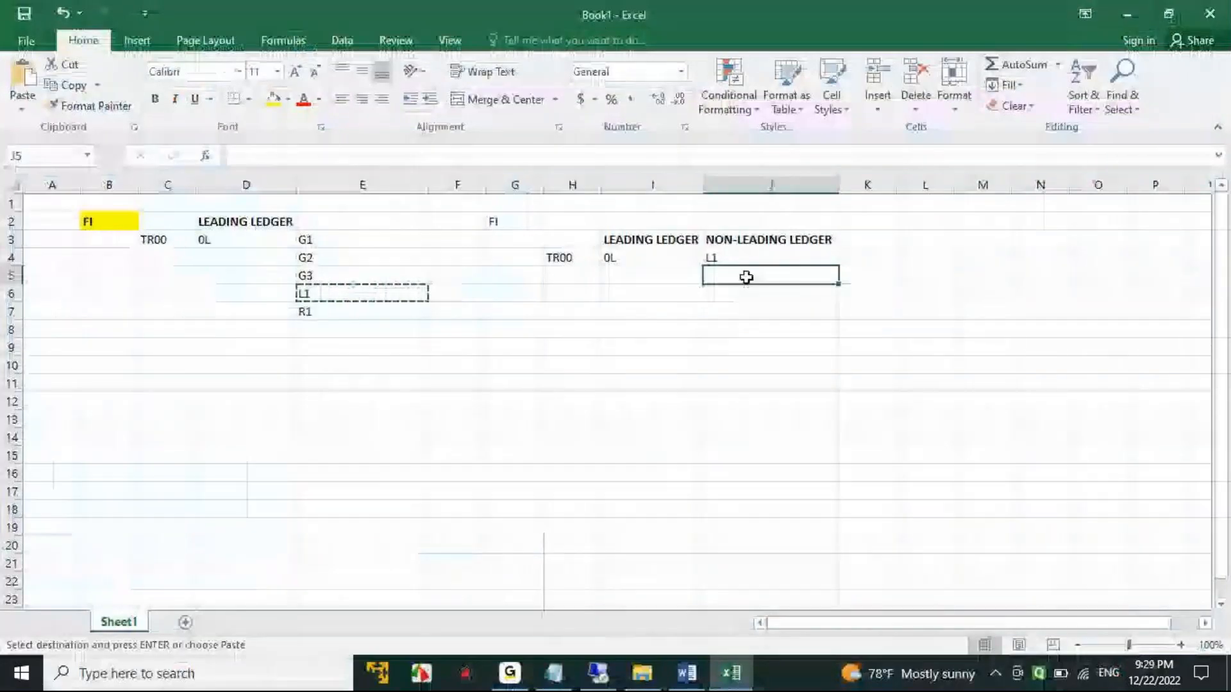
left_click(596, 672)
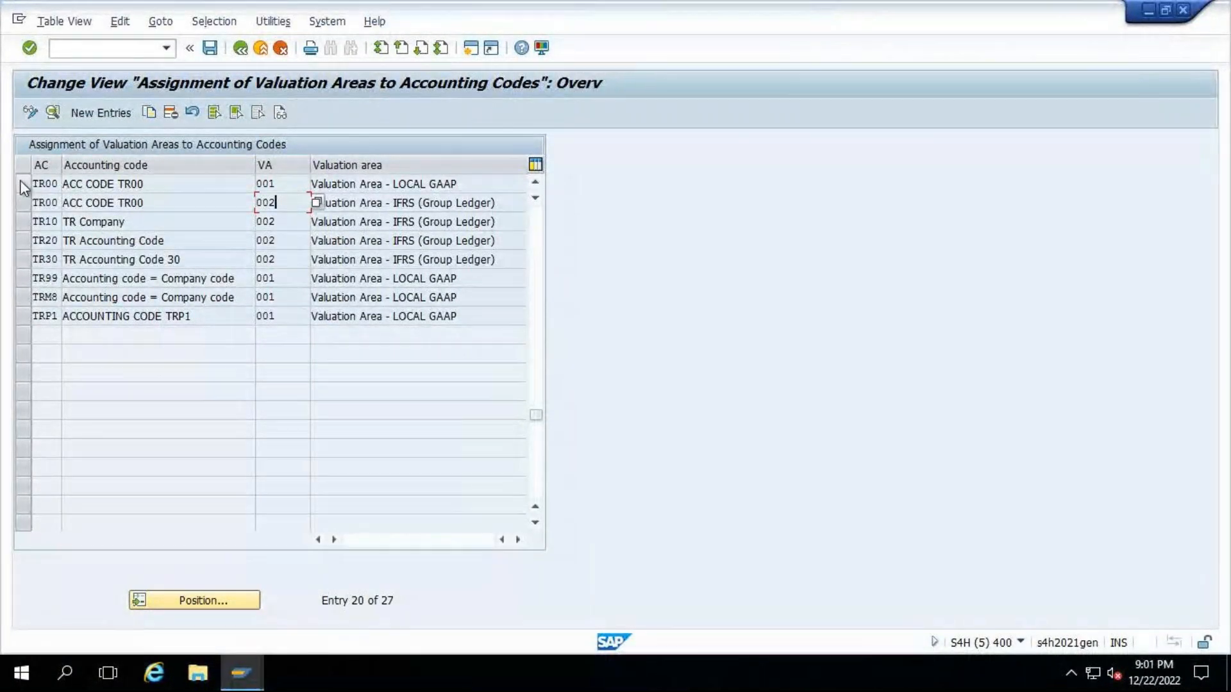
- Mark the two TR00 rows assigned to valuation areas 001 and 002, and leave the assignment overview
left_click(21, 184)
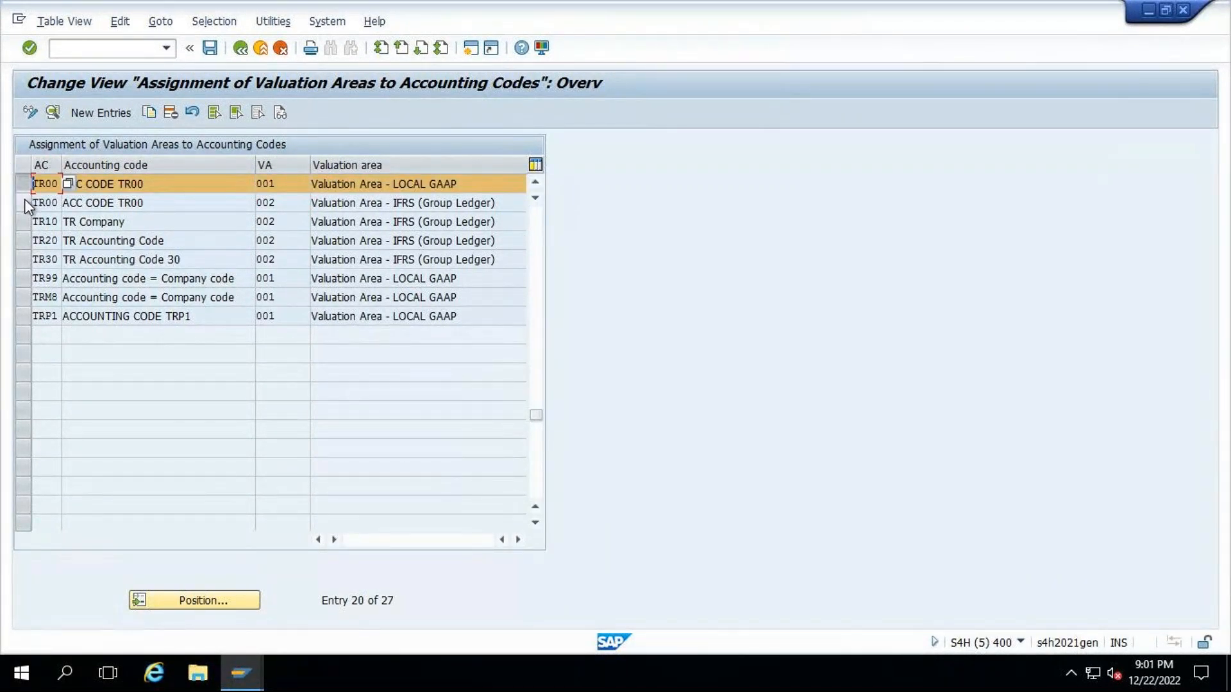
left_click(24, 200)
left_click(241, 48)
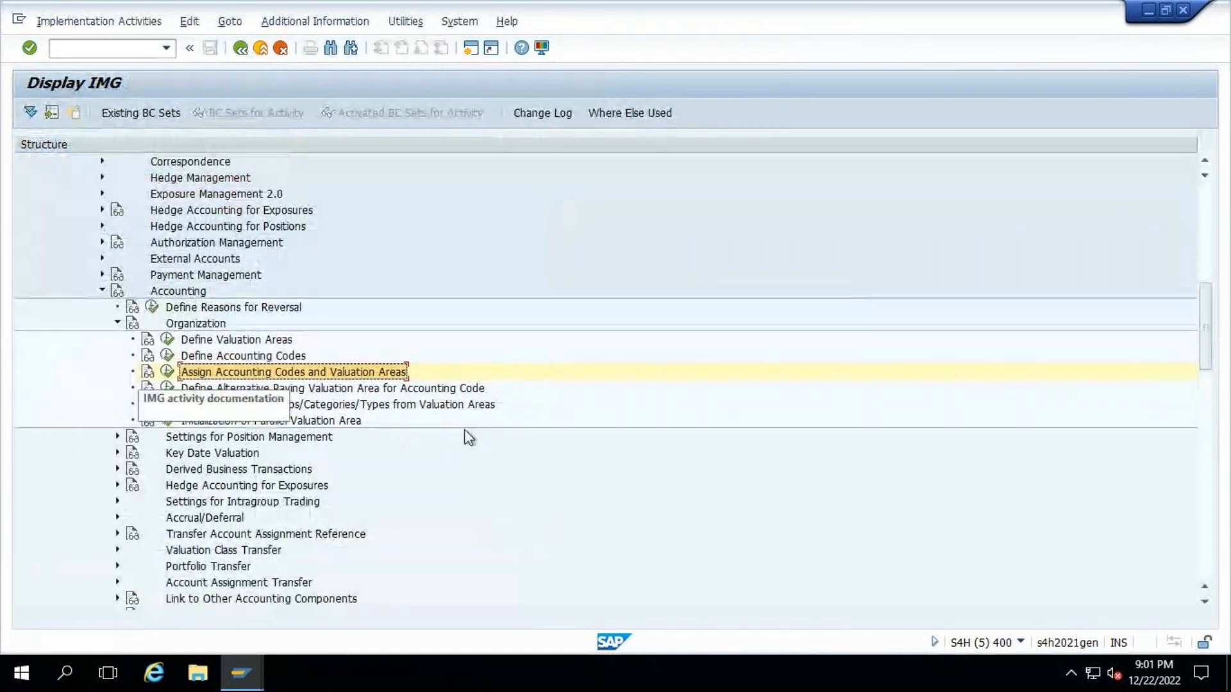
- Collapse the Organization node under Accounting in the IMG structure
scroll(469, 438, "down", 2)
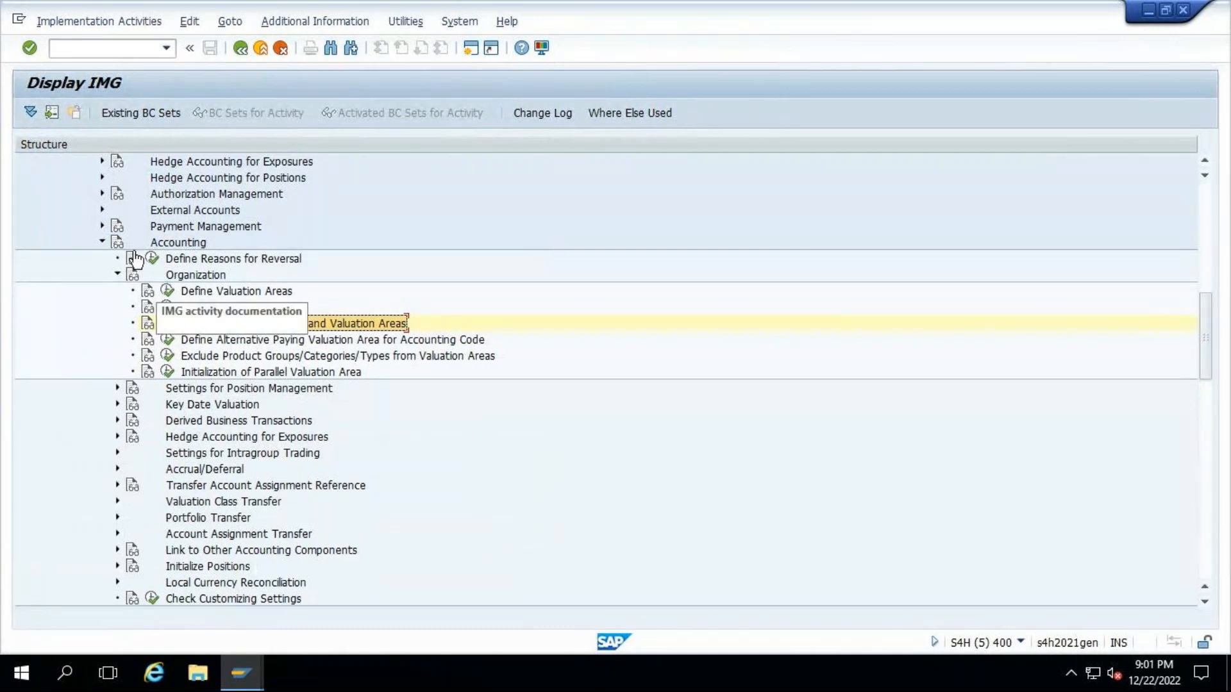
left_click(117, 275)
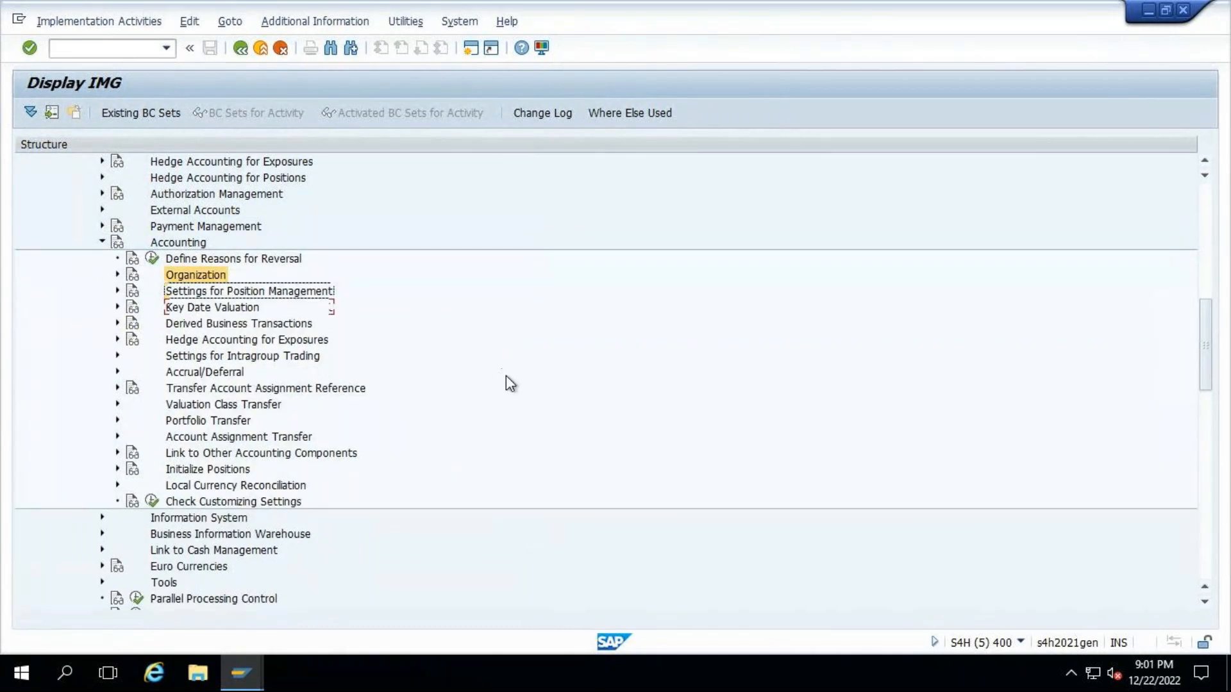
- Review the activities under Link to Other Accounting Components and collapse that node again
scroll(506, 378, "up", 4)
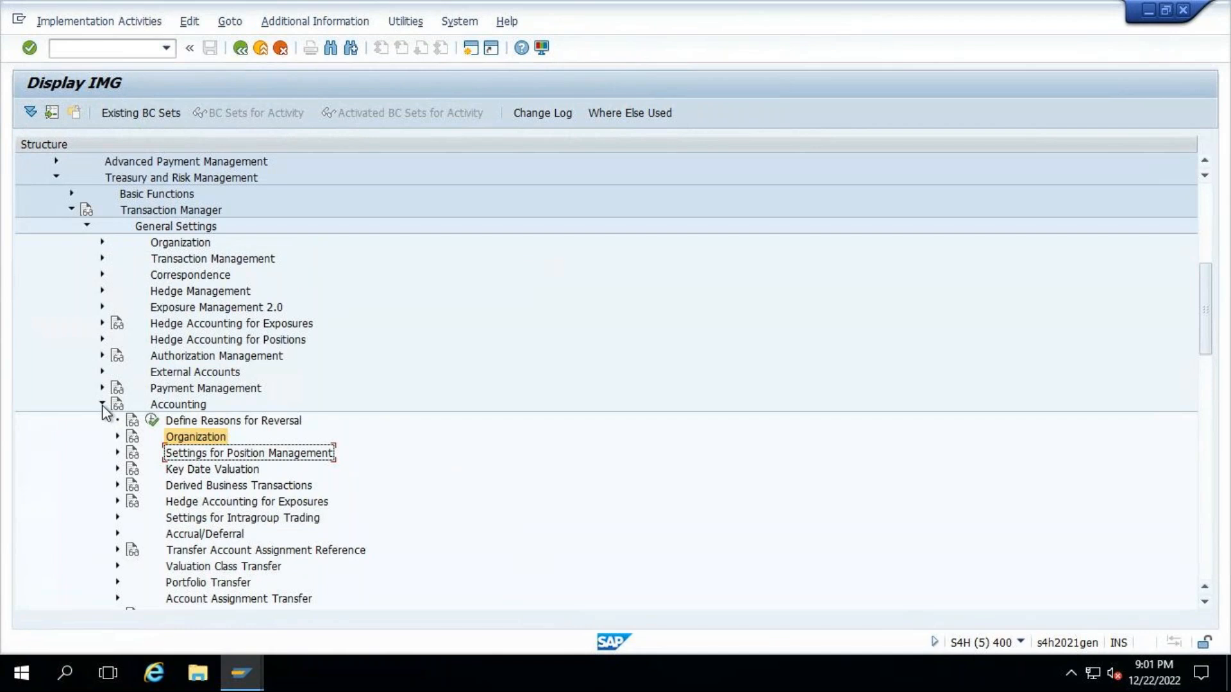
scroll(337, 425, "down", 1)
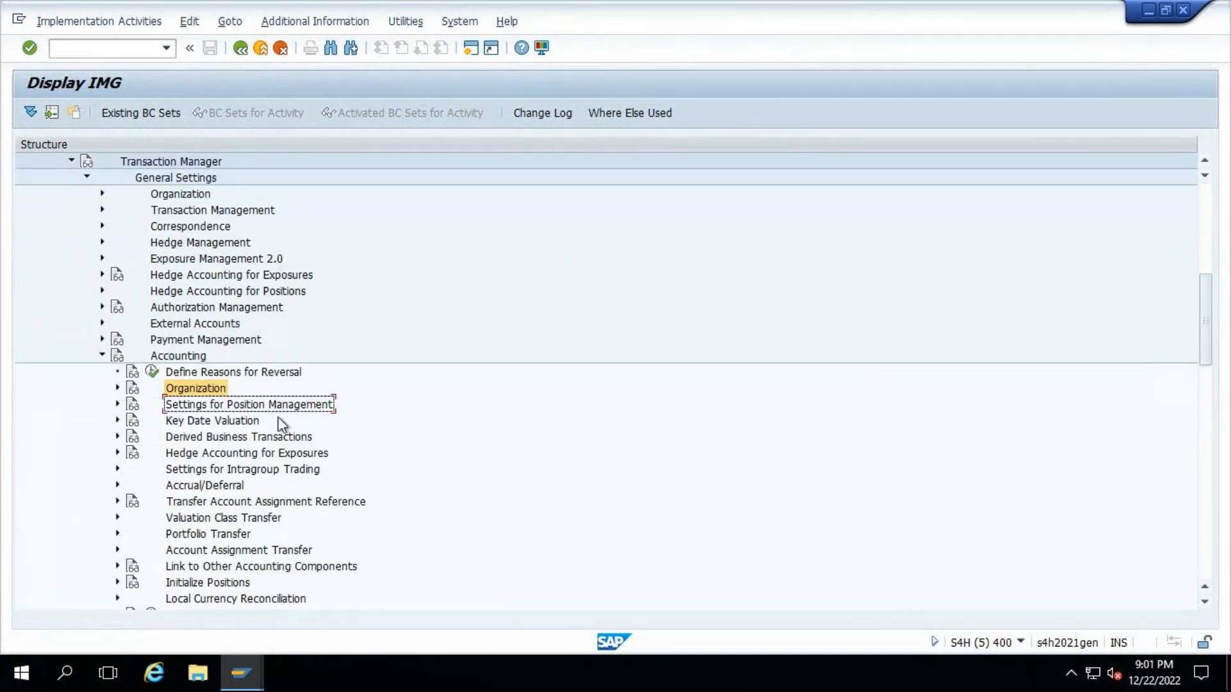
scroll(278, 417, "down", 1)
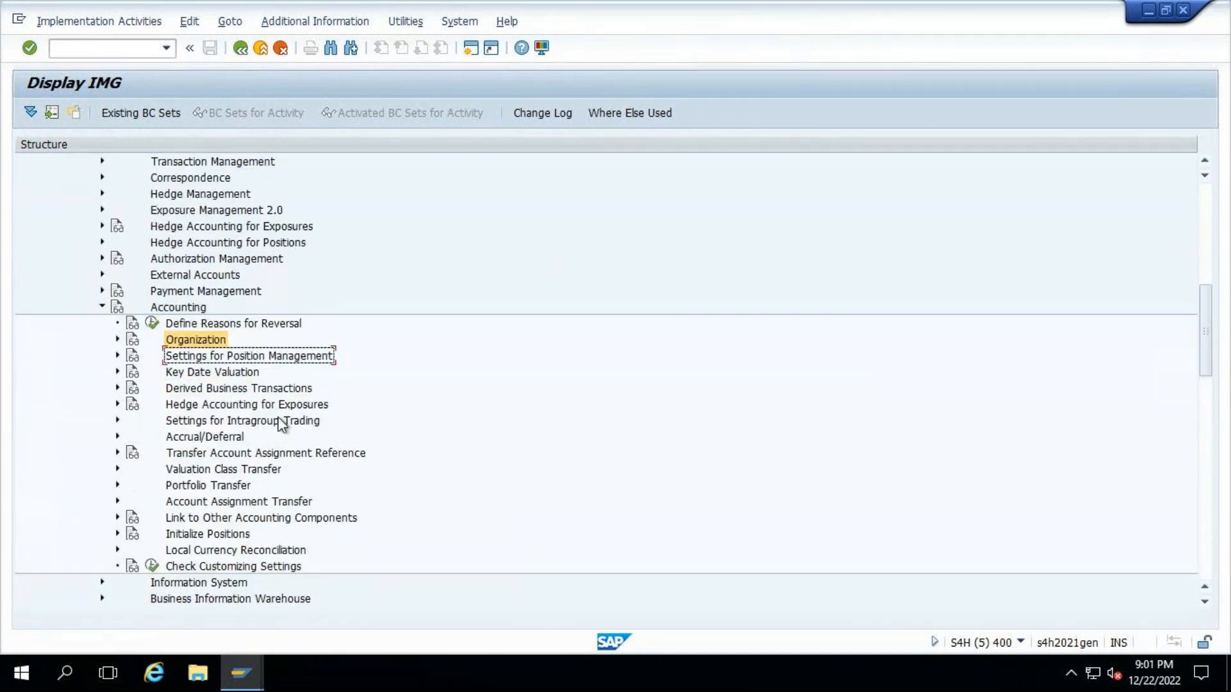
left_click(128, 517)
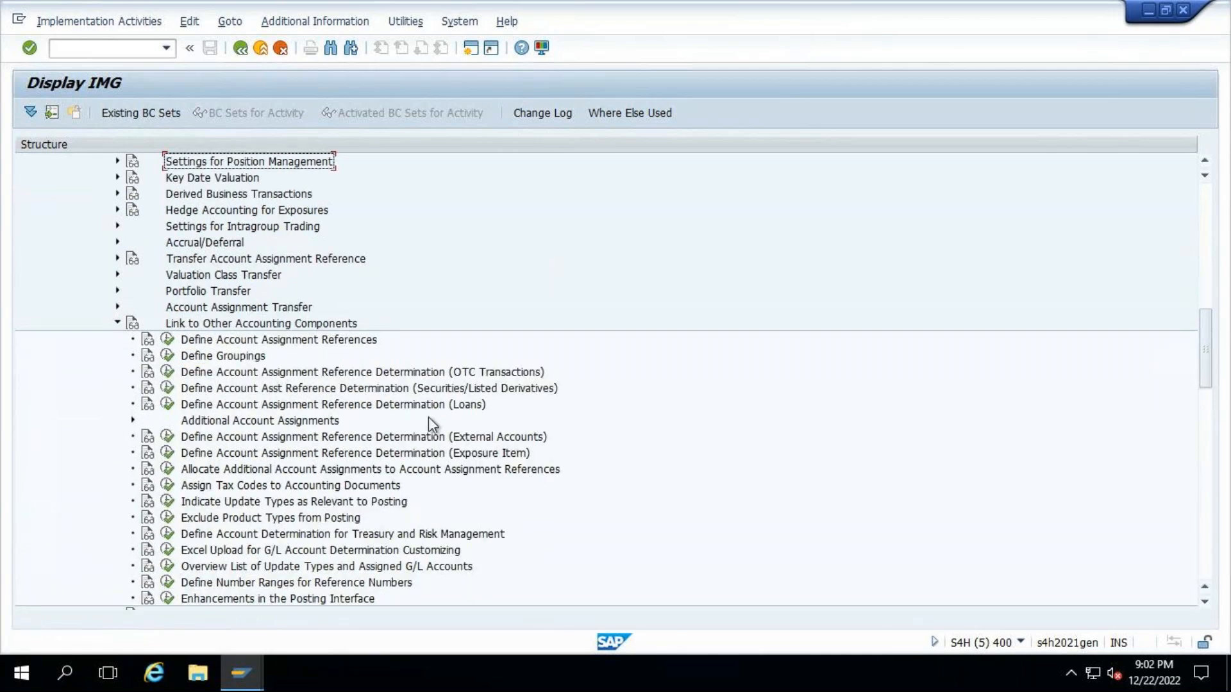
scroll(269, 378, "down", 1)
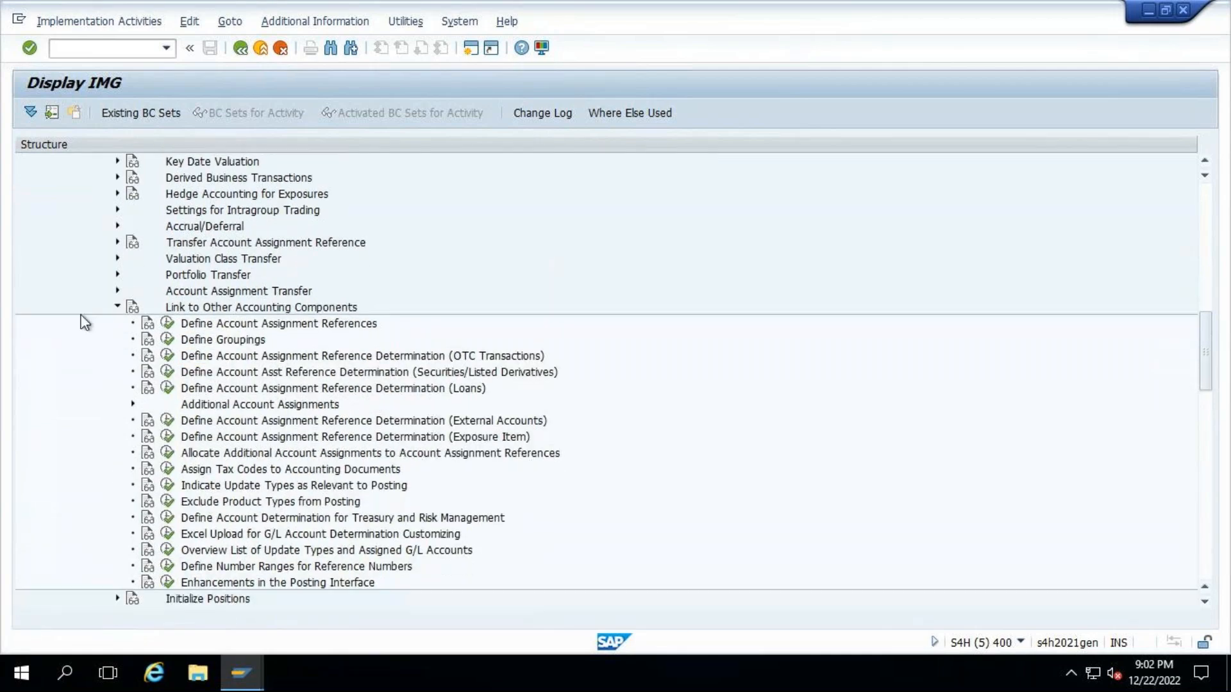
left_click(117, 308)
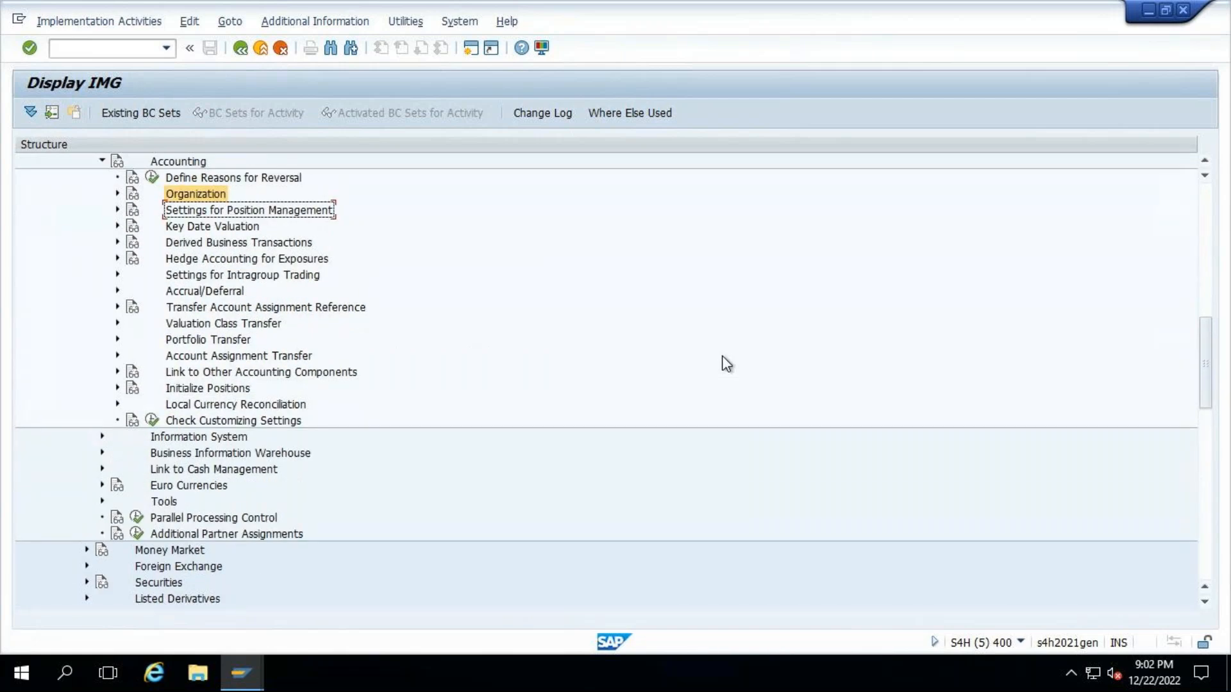
- Open Define and Assign Valuation Classes under Settings for Position Management in the Accounting settings
scroll(724, 364, "up", 2)
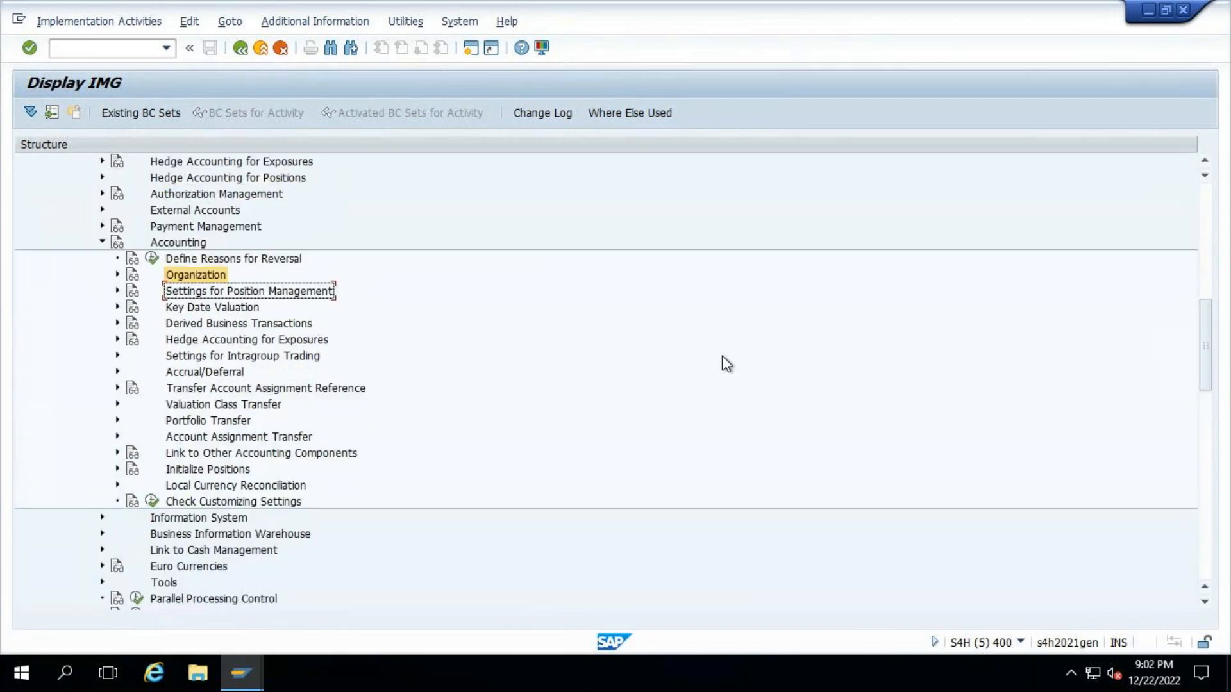
left_click(118, 292)
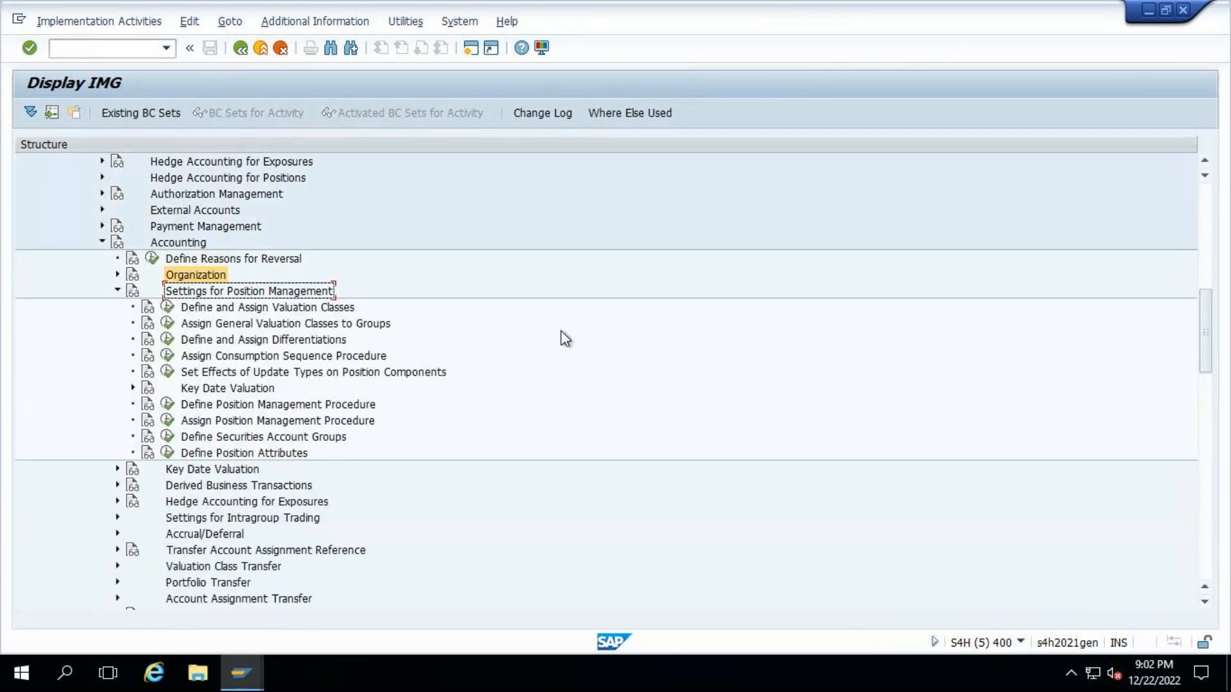
left_click(166, 307)
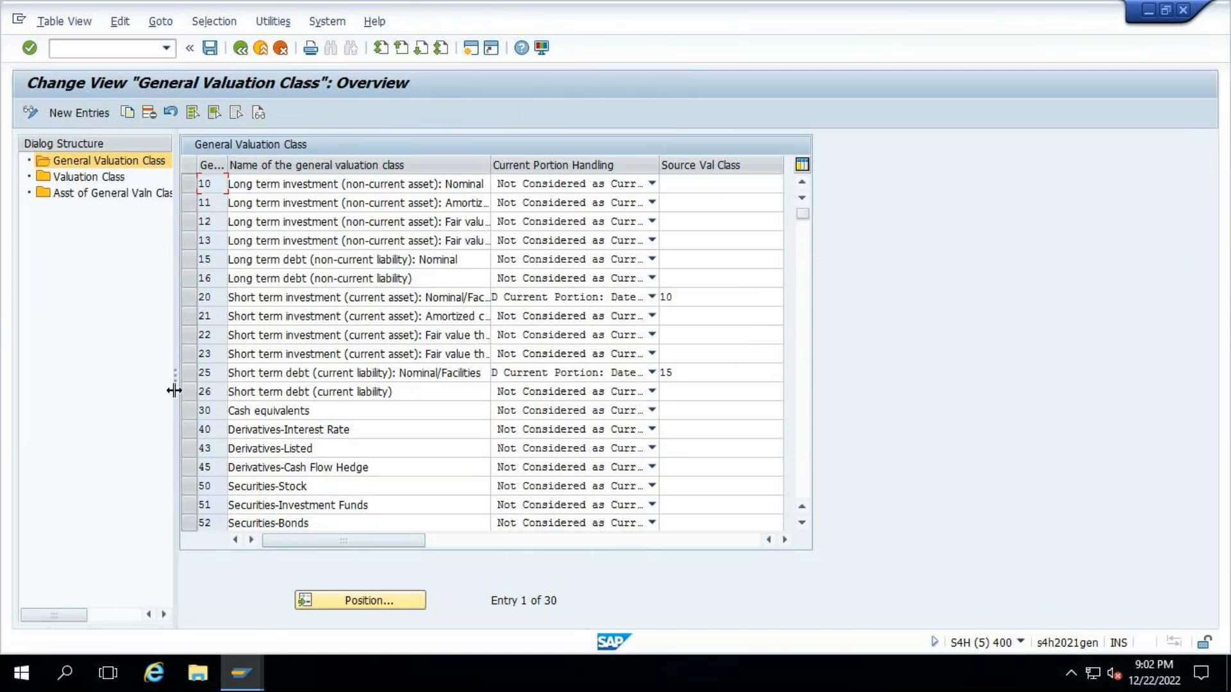
- Widen the Dialog Structure area and review the general valuation classes through to the last entries
left_click_drag(272, 389, 273, 388)
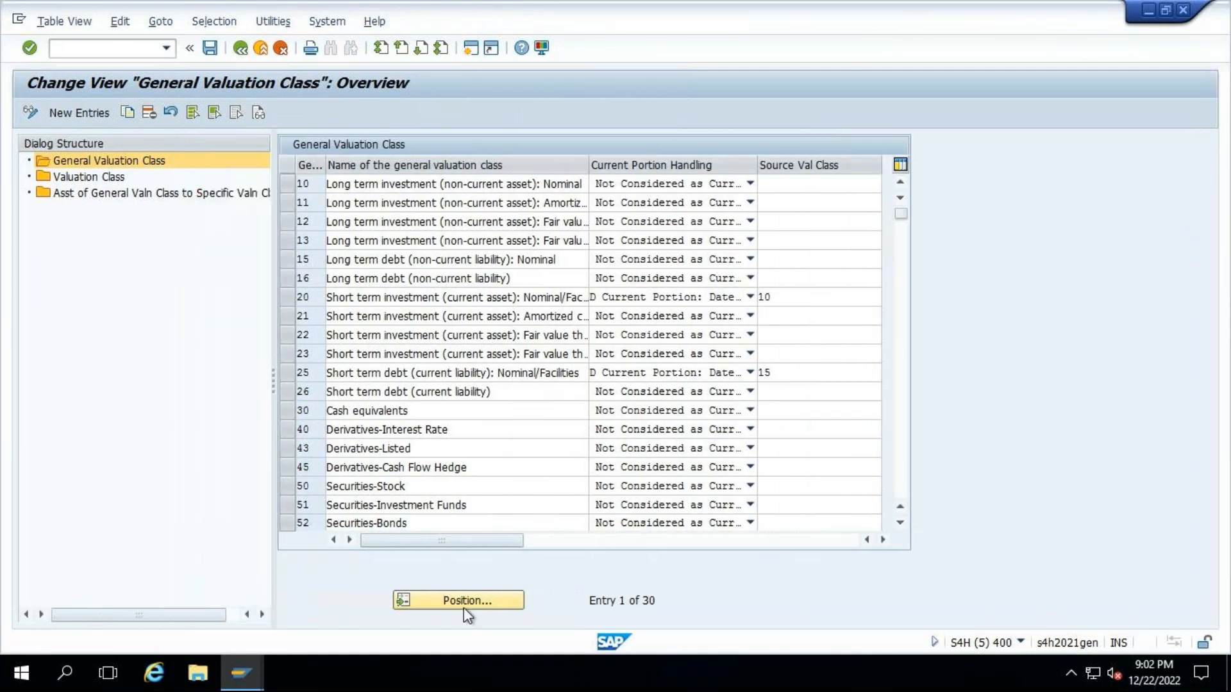
left_click_drag(901, 213, 900, 491)
scroll(500, 415, "up", 4)
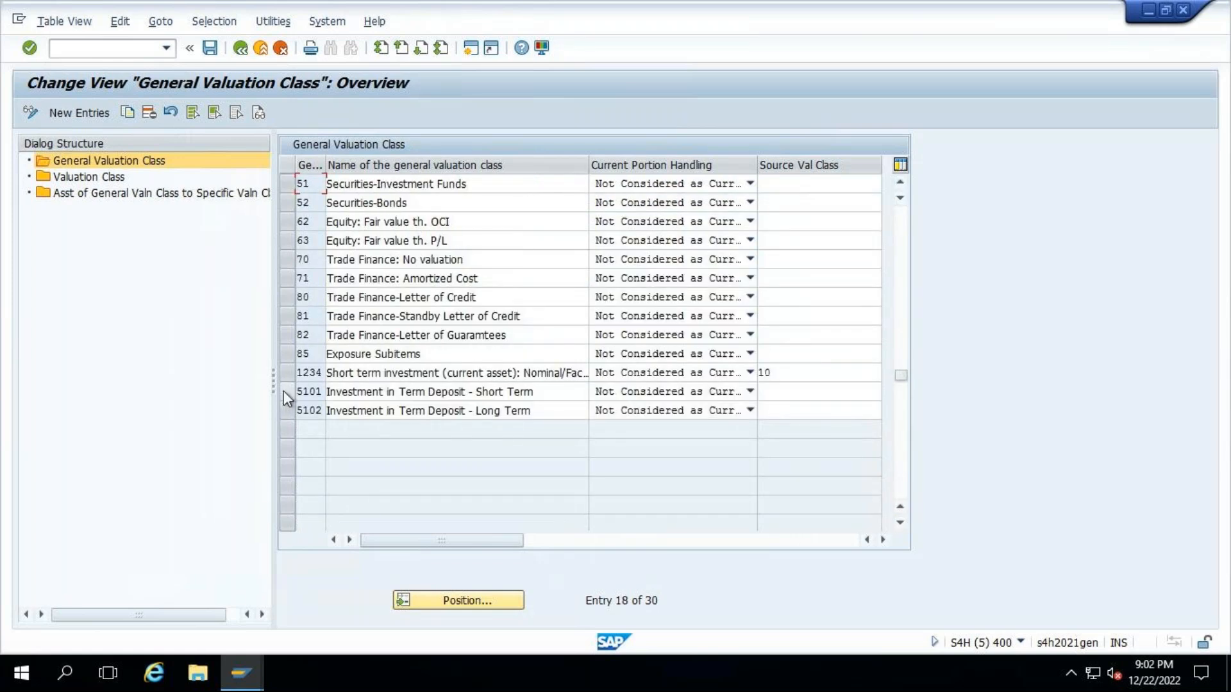
- Mark general valuation class 5101 and open the Valuation Class view of the dialog structure
left_click(283, 390)
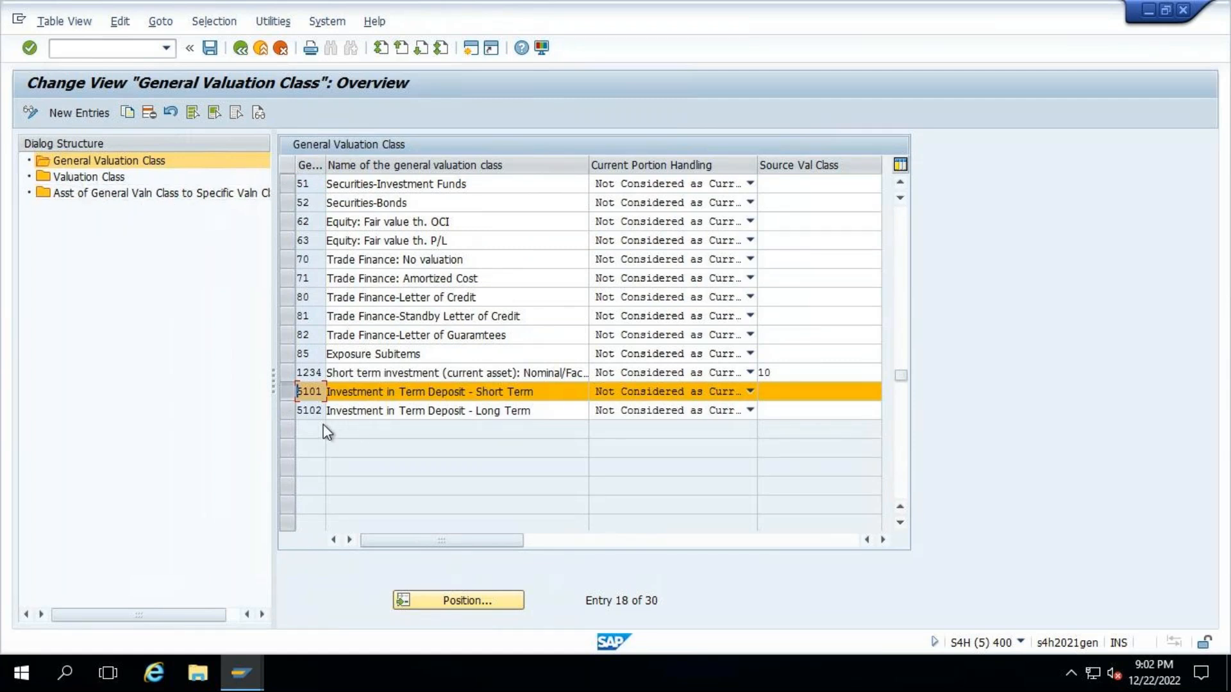
double_click(87, 176)
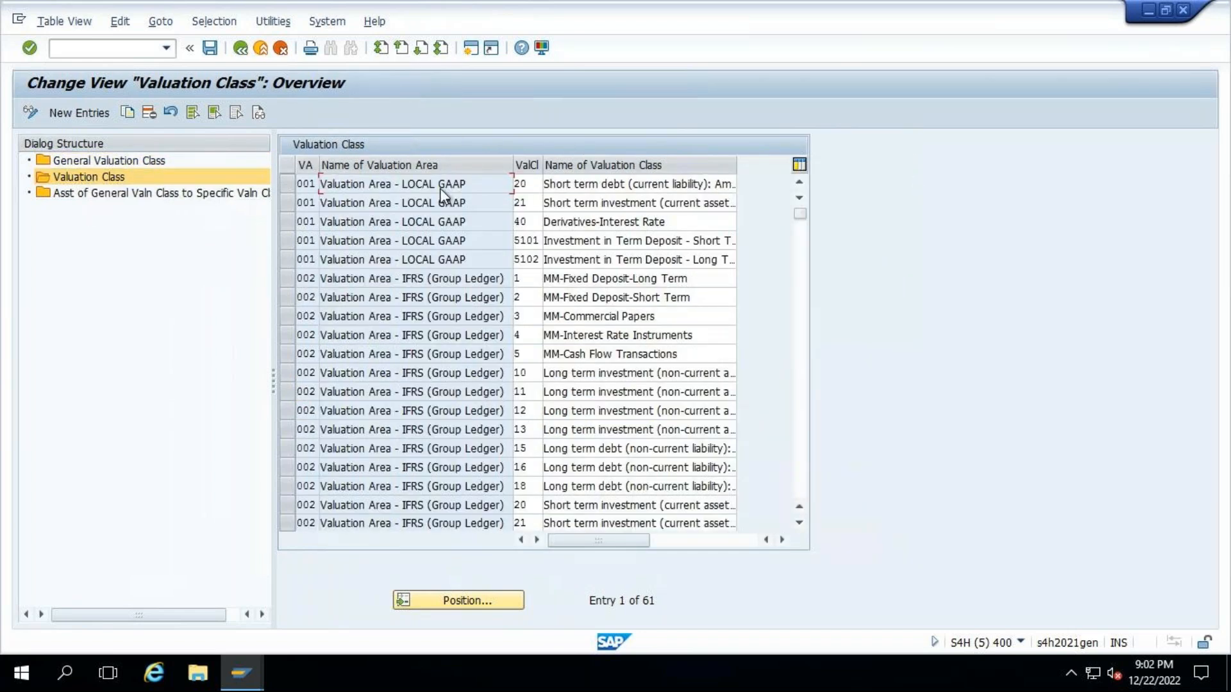
left_click(456, 600)
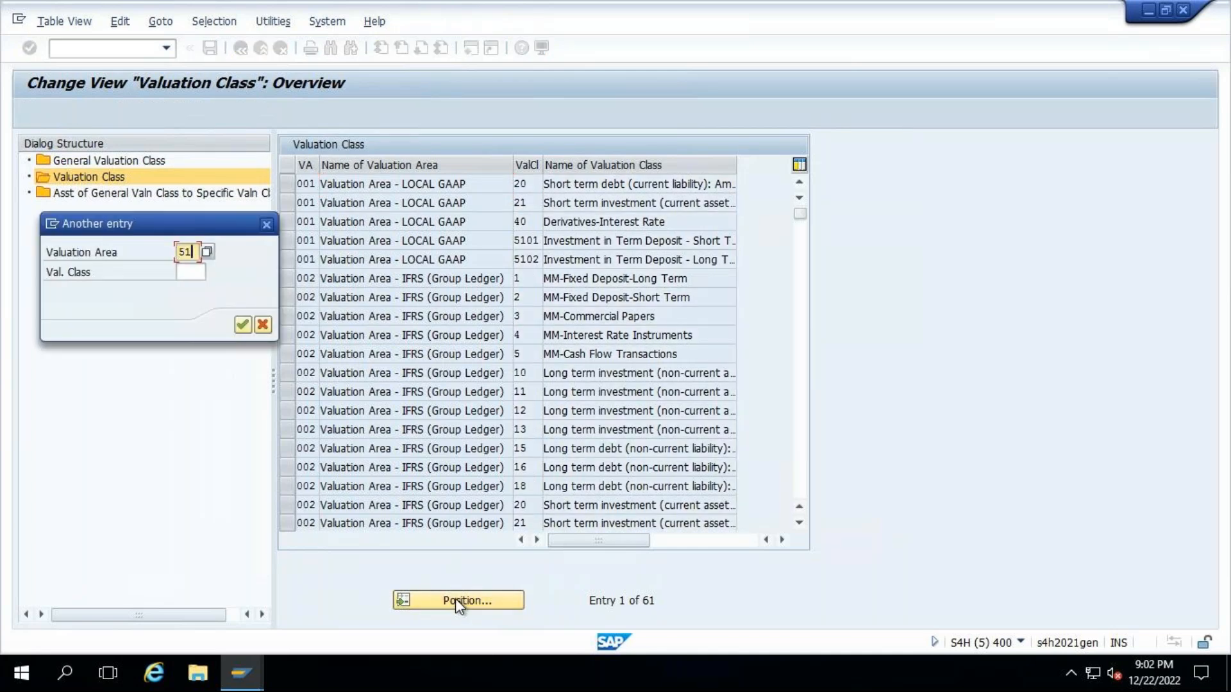
type("510")
key("Return")
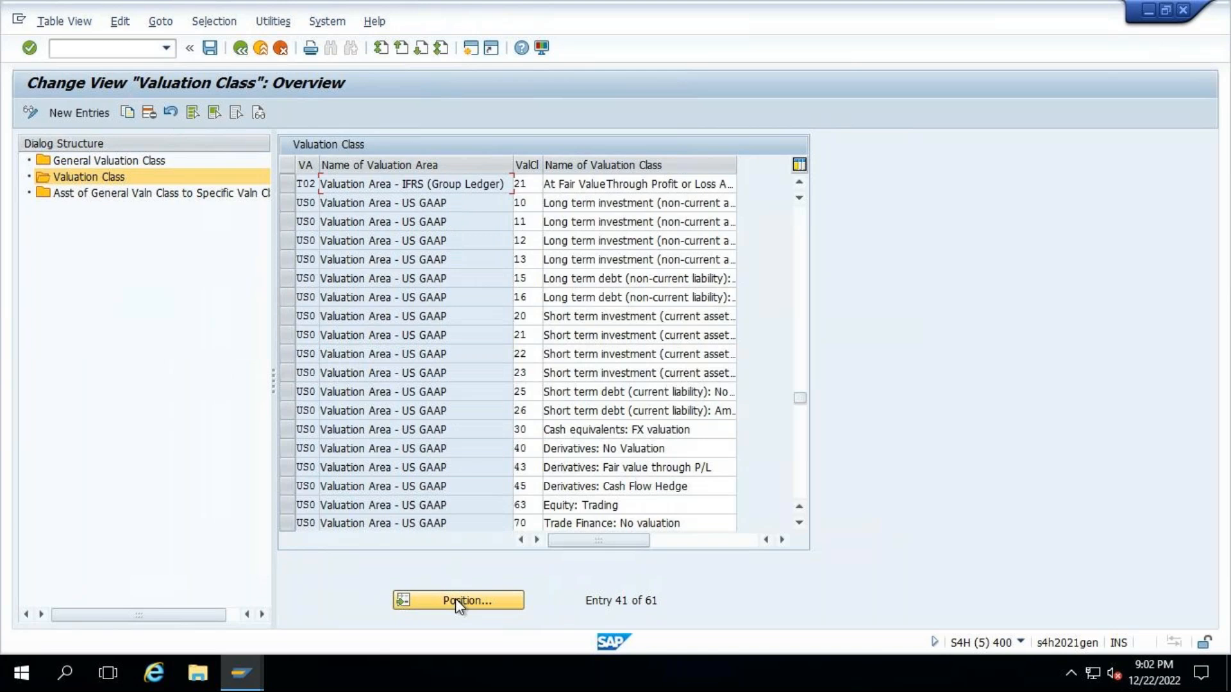
- Position the valuation class list at valuation area 001 and valuation class 5101
left_click(457, 600)
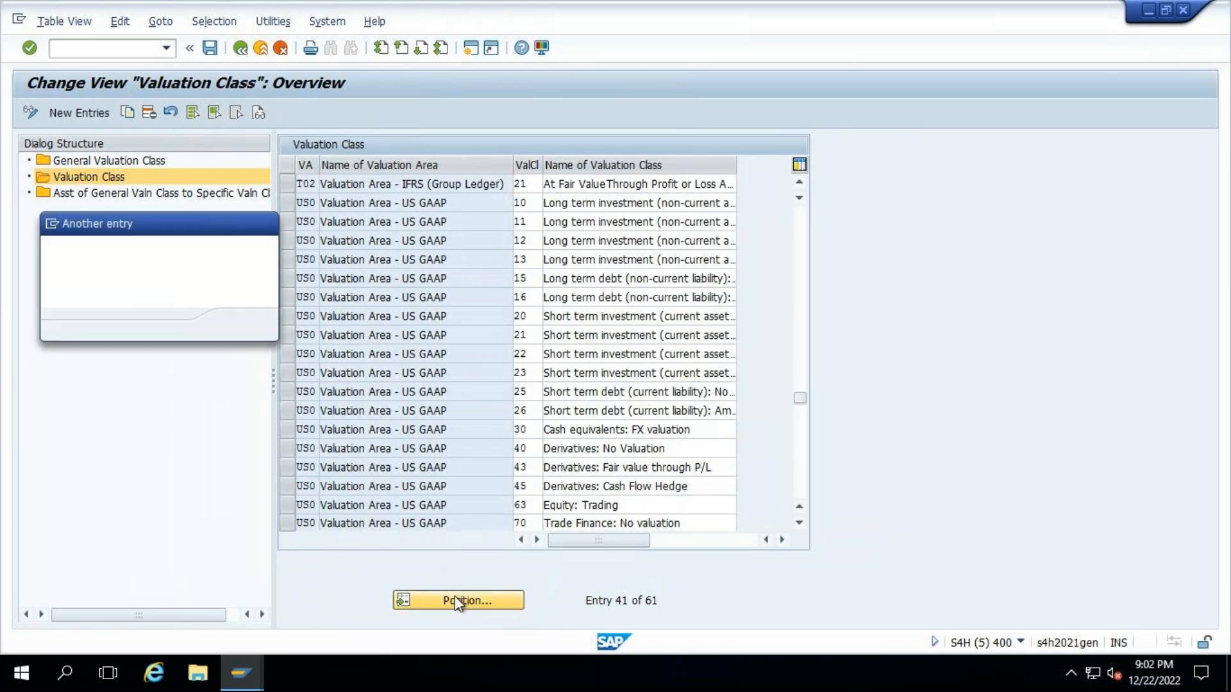
type("00")
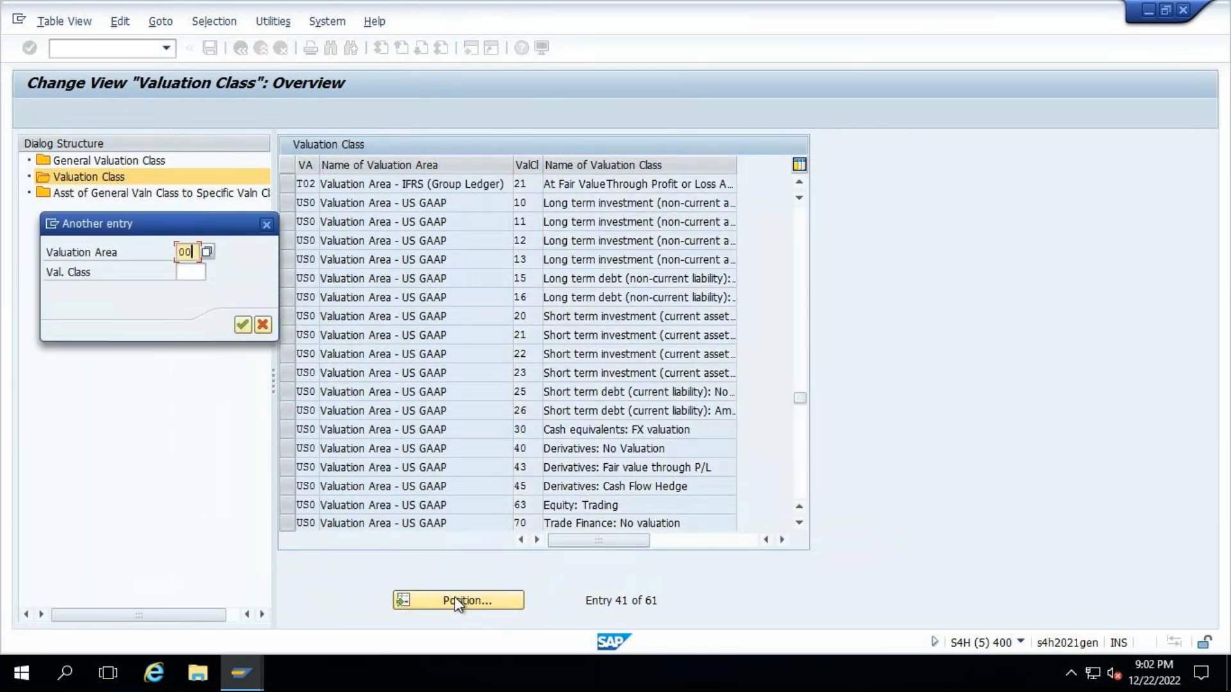
type("1")
key("Tab")
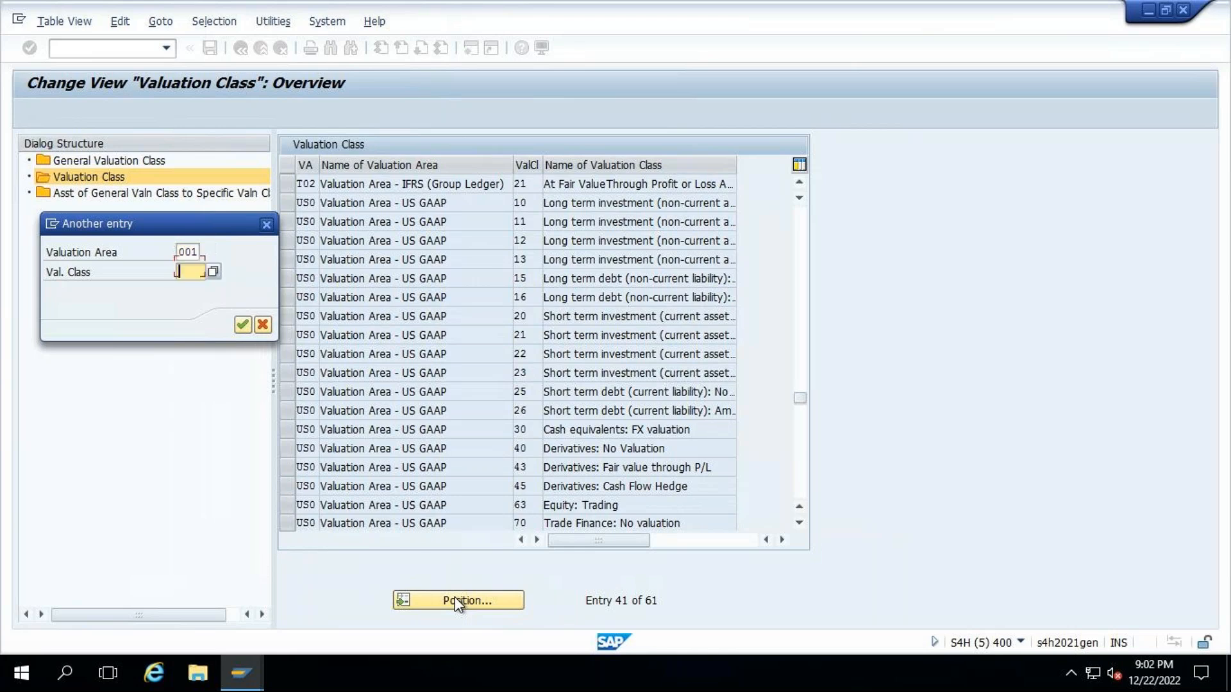
type("5101")
key("Return")
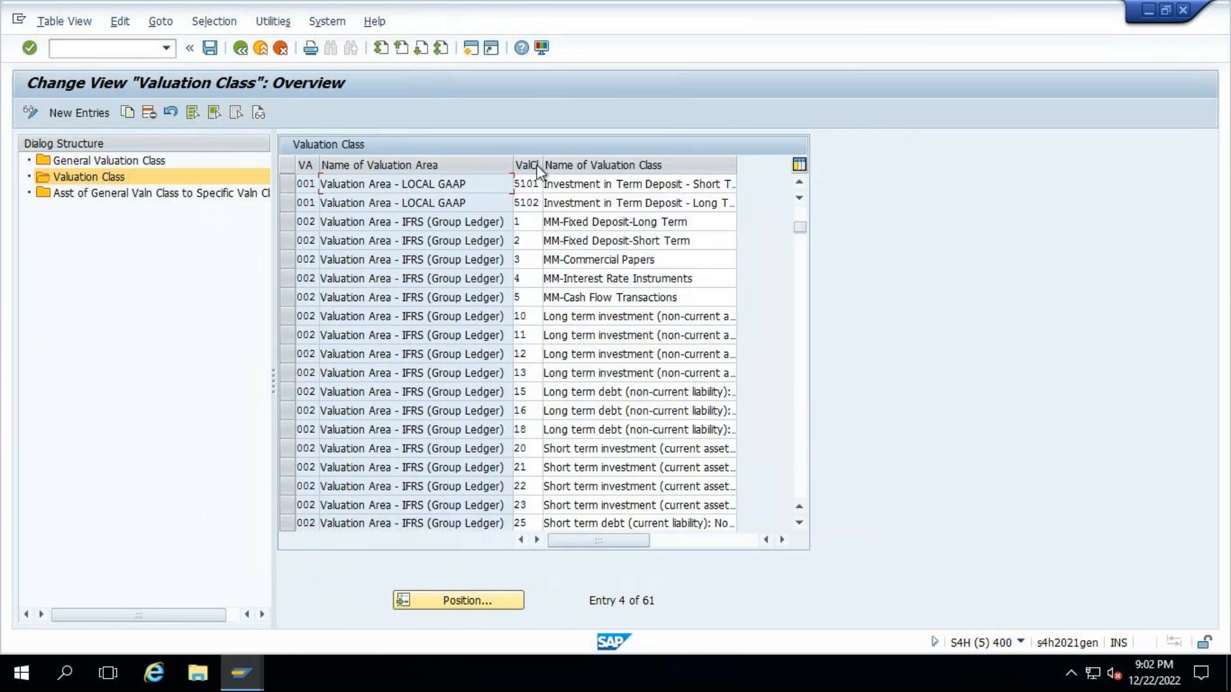
- Widen the ValCl column and mark the class 5101 entries of valuation areas 001 and 002
left_click_drag(543, 161, 580, 161)
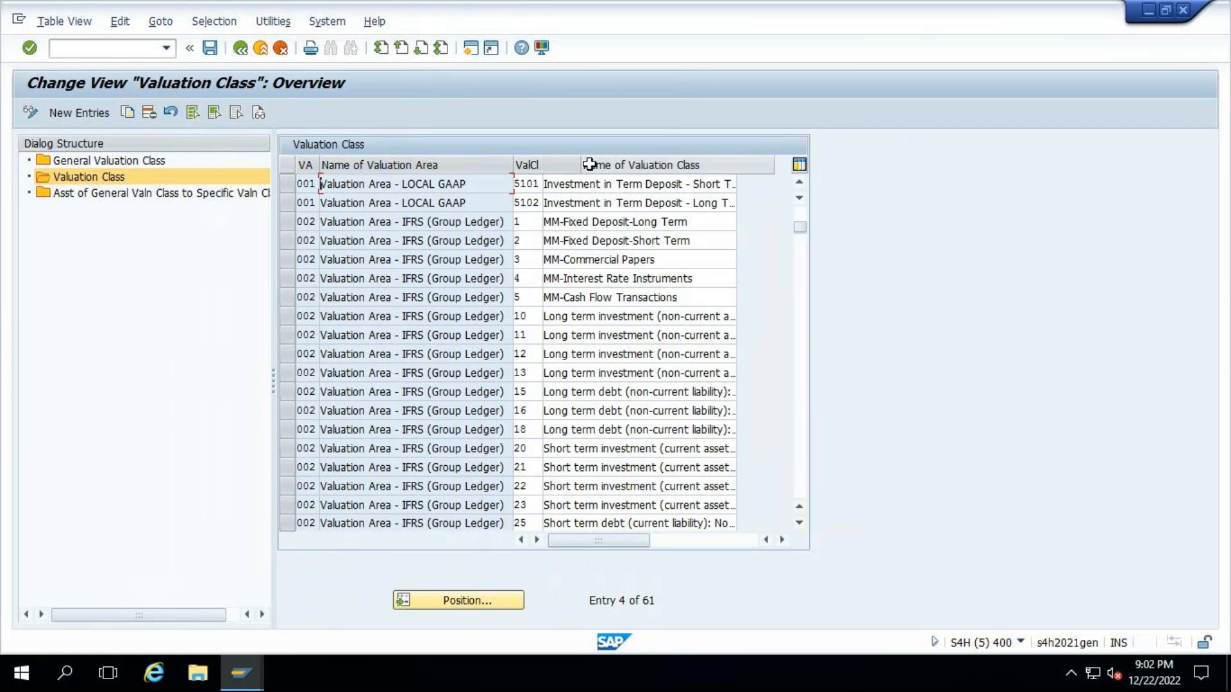
left_click(287, 187)
scroll(439, 348, "down", 4)
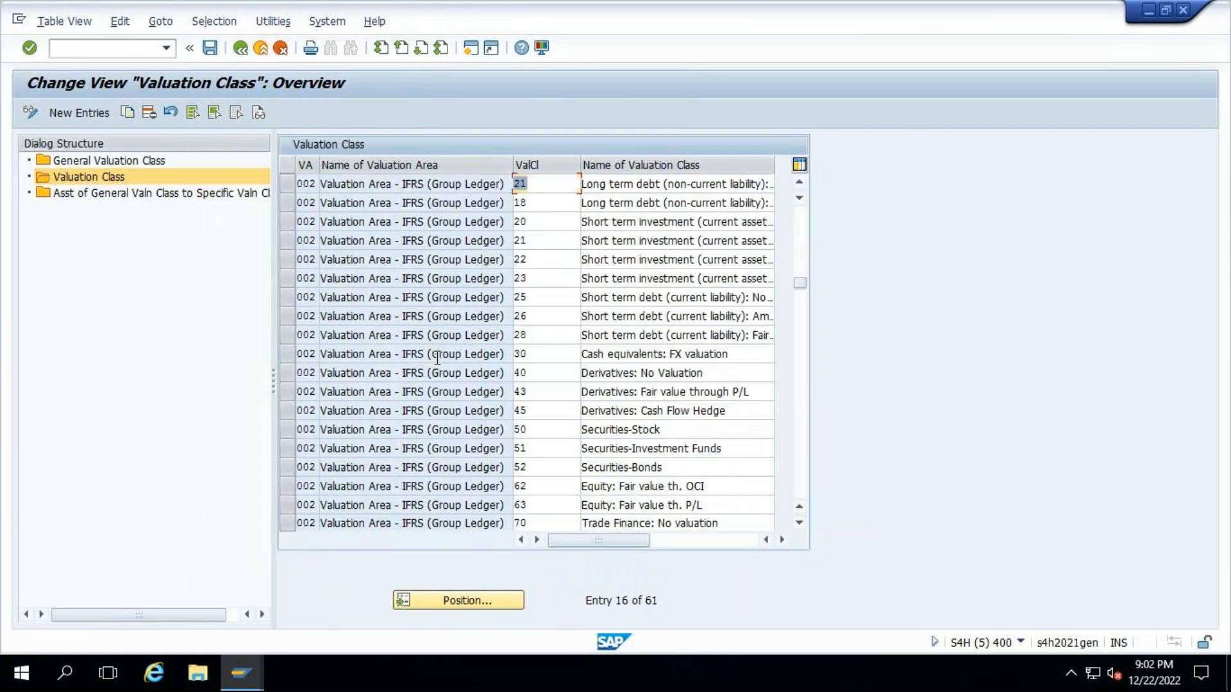
scroll(438, 358, "down", 2)
scroll(434, 359, "down", 5)
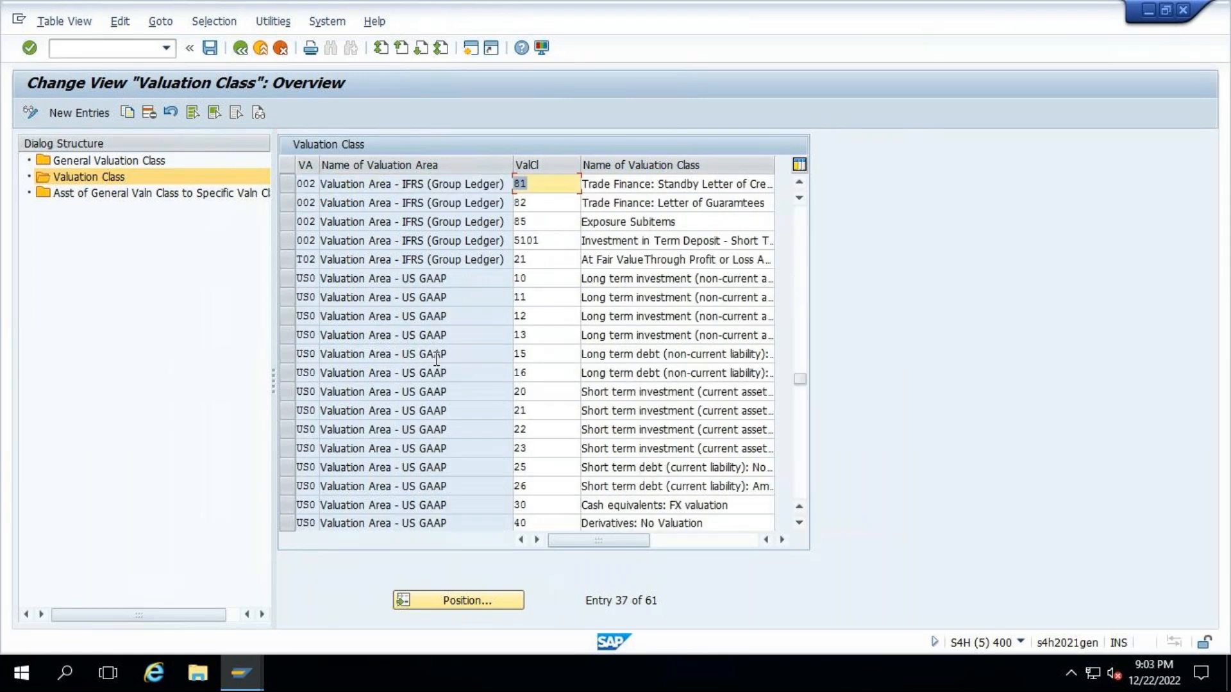
left_click(291, 248)
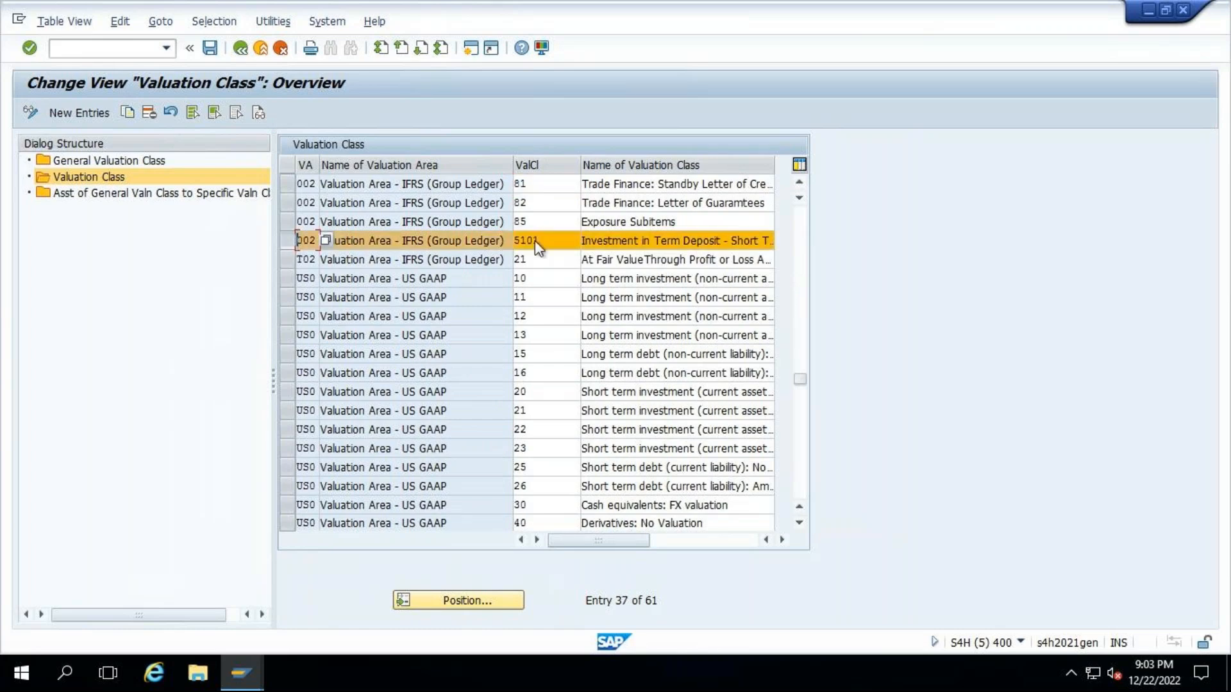
- Open the assignment of general to specific valuation classes and mark the 5101 entries of areas 001 and 002, widening the ValCl column
double_click(113, 194)
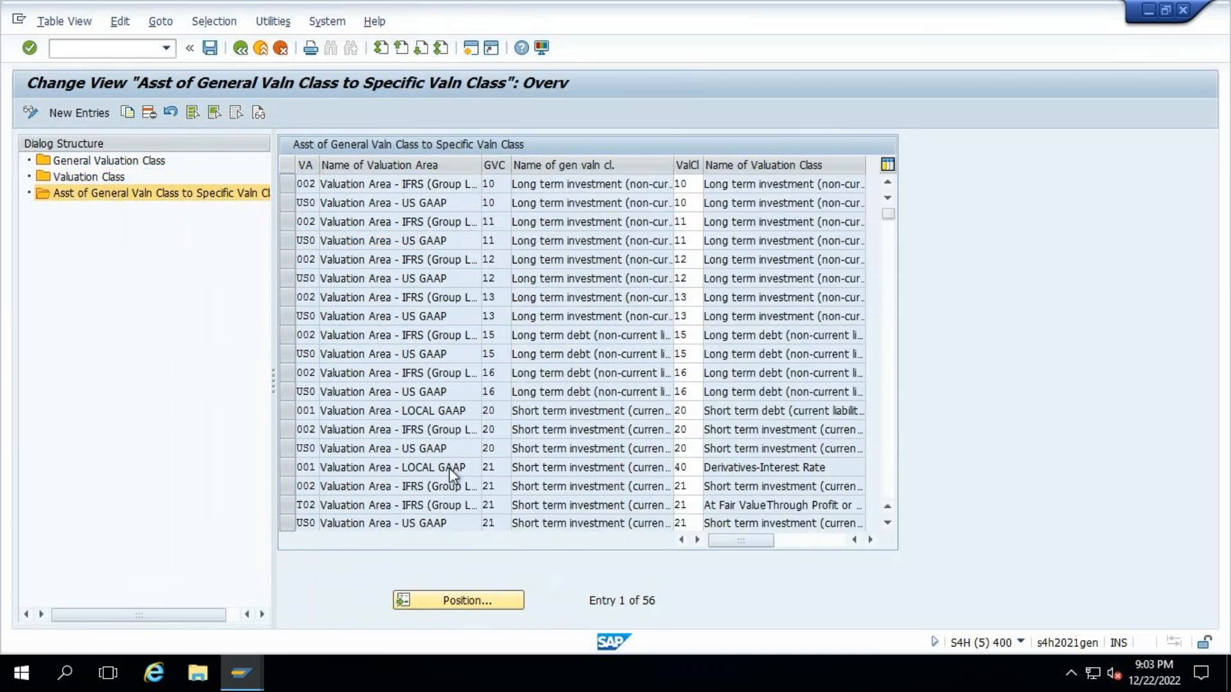
scroll(449, 468, "down", 5)
scroll(449, 468, "down", 3)
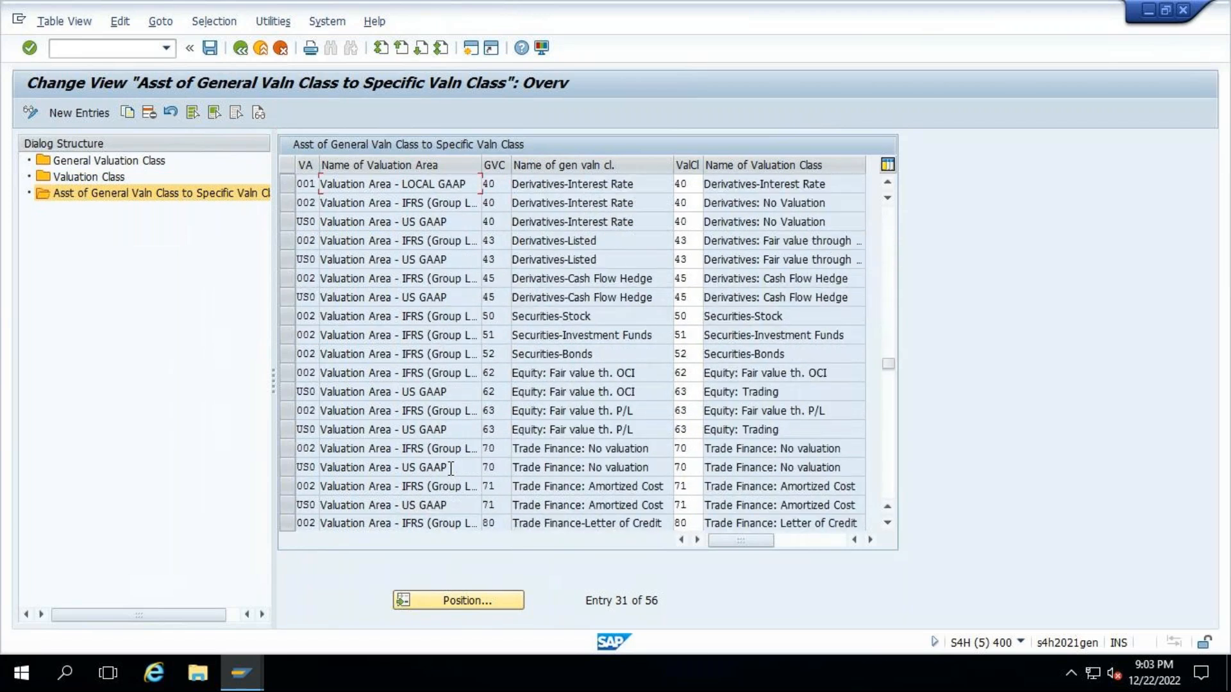
scroll(449, 468, "down", 8)
scroll(452, 476, "up", 4)
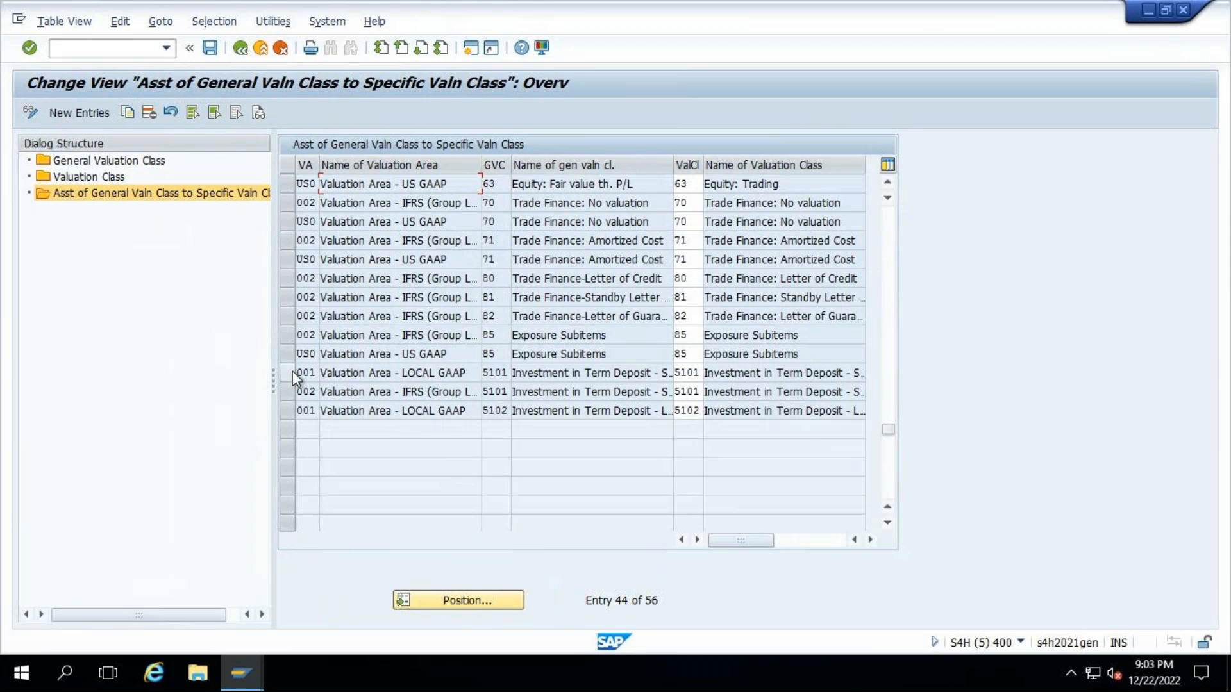
left_click(292, 372)
left_click(291, 387)
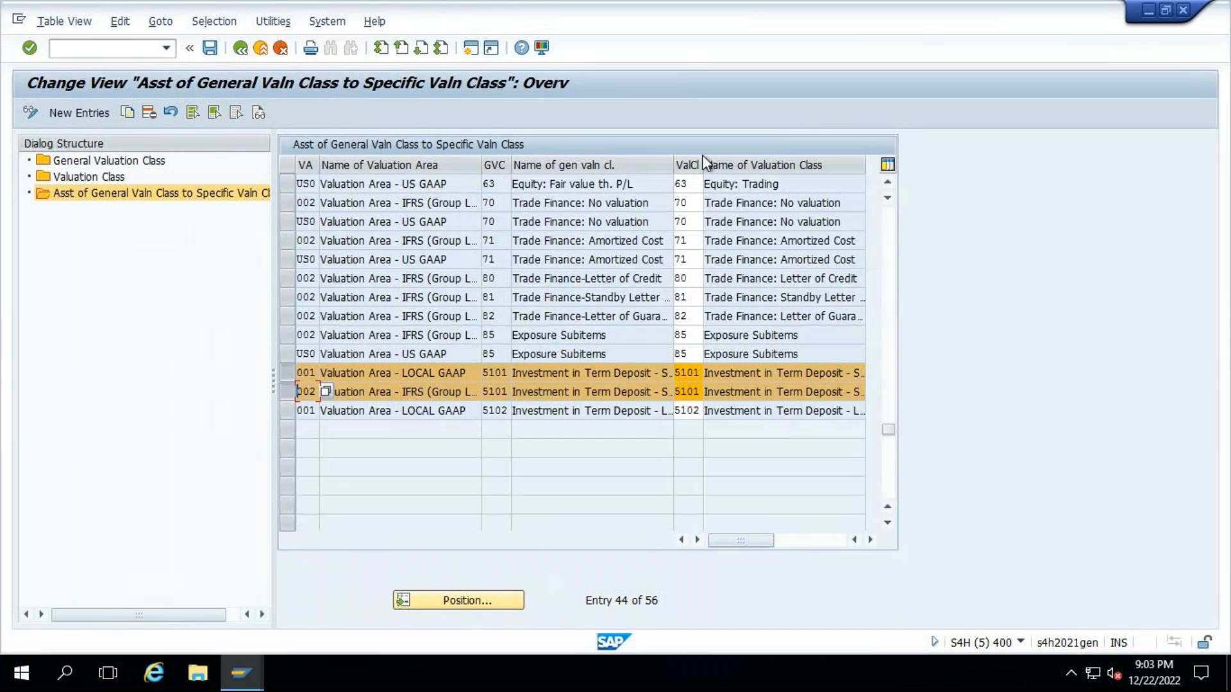
left_click_drag(701, 164, 727, 163)
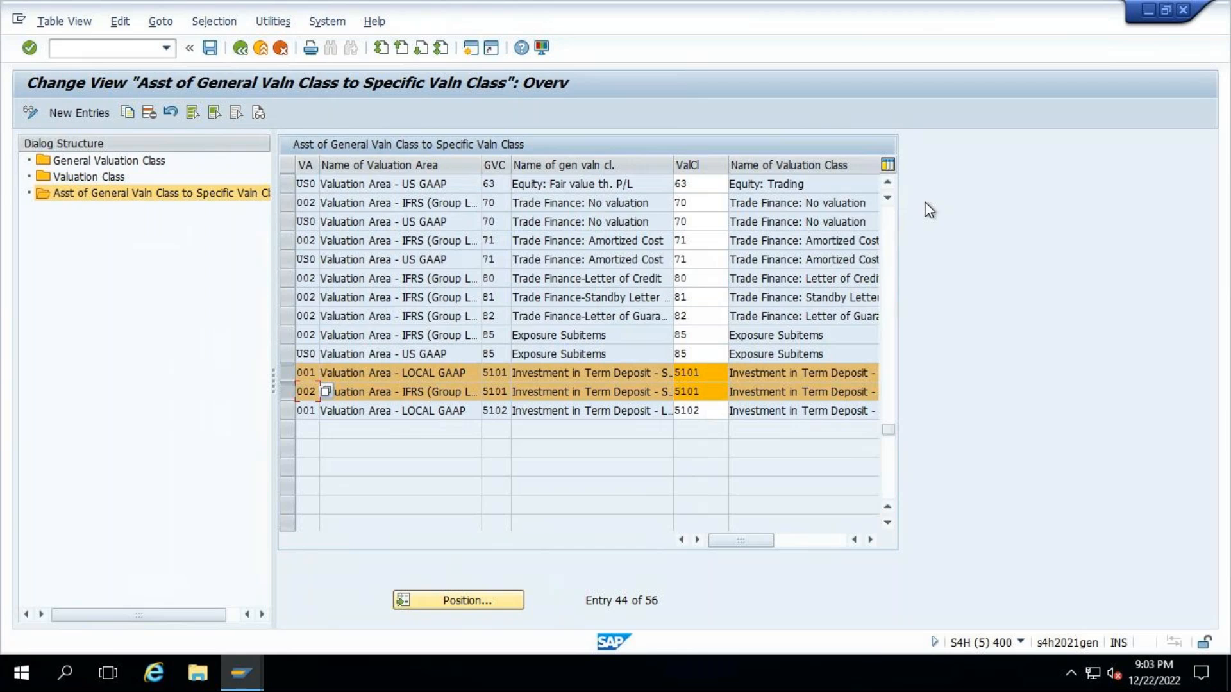
- Return to the IMG structure and collapse Settings for Position Management
left_click(241, 49)
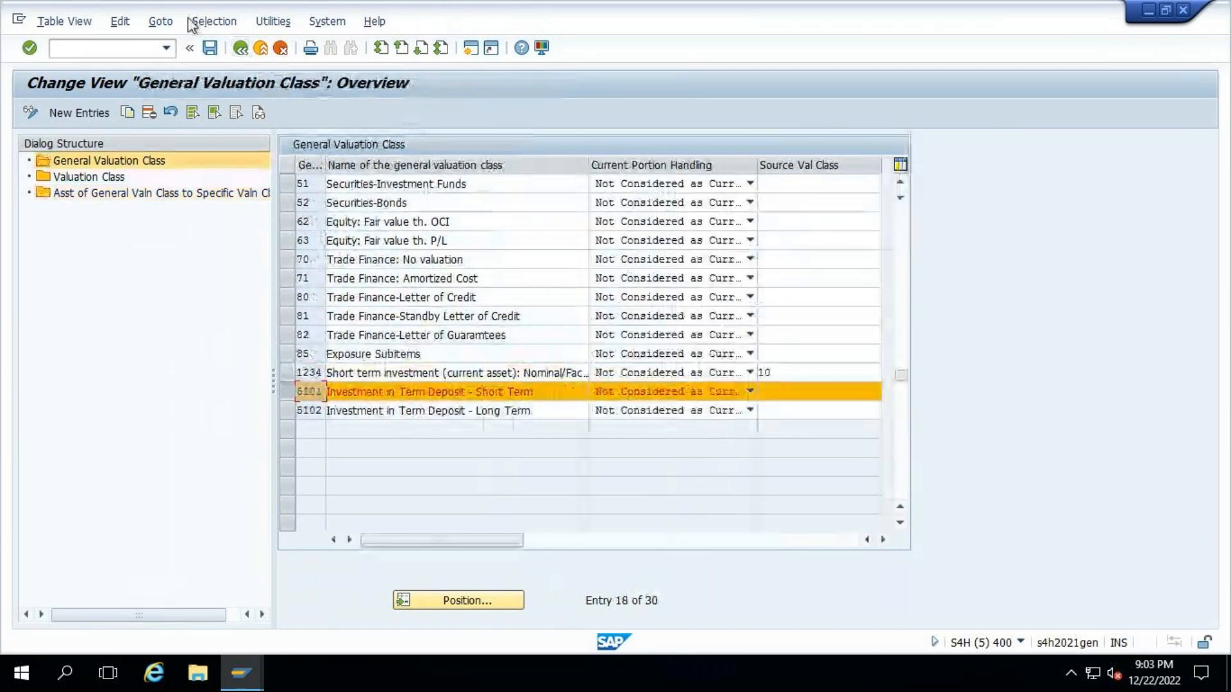
left_click(240, 50)
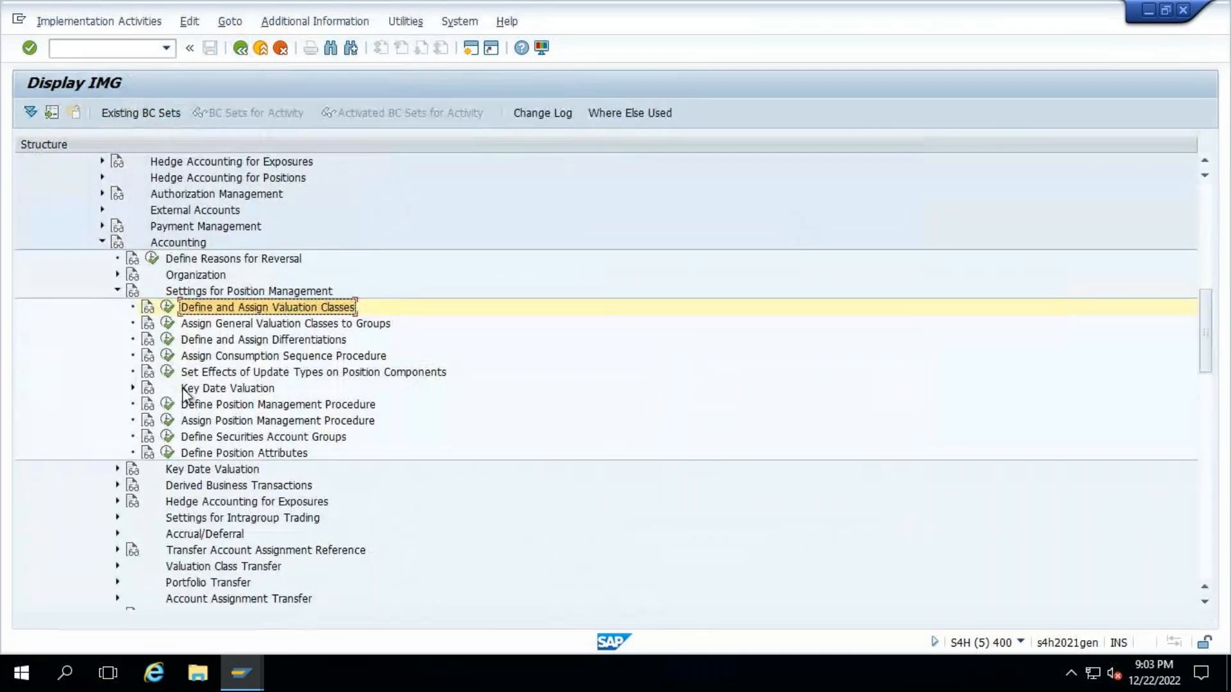
left_click(116, 290)
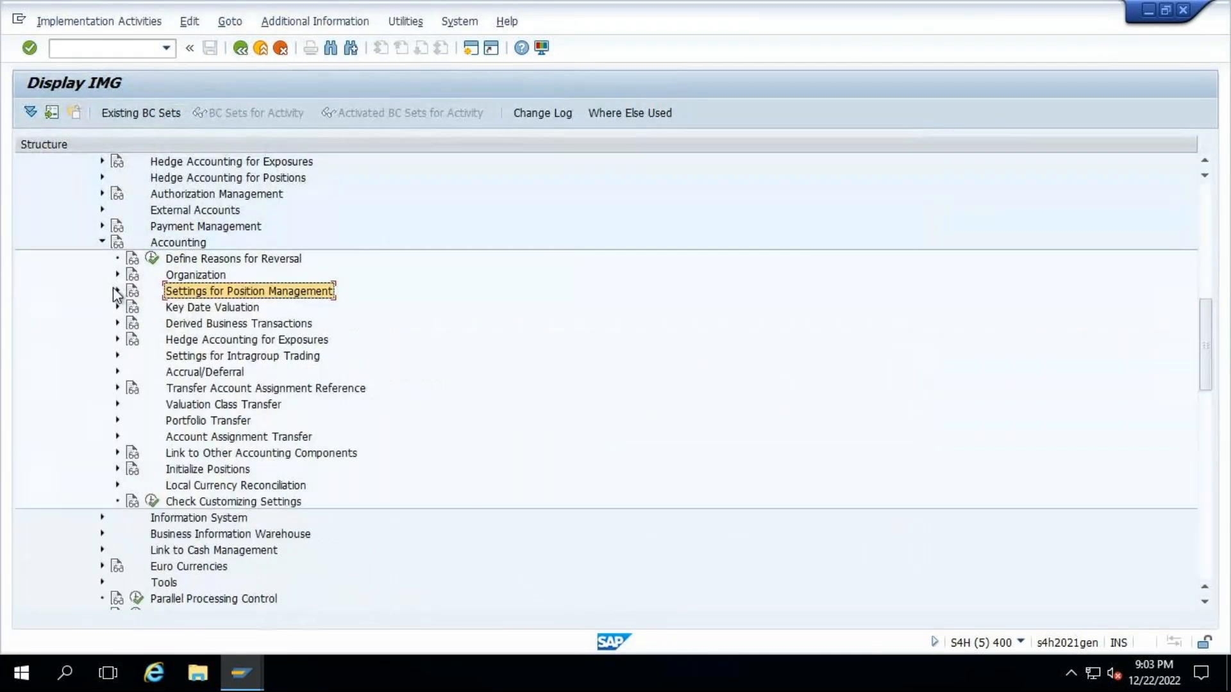
- Open Define Account Determination for Treasury and Risk Management under Link to Other Accounting Components
left_click(117, 453)
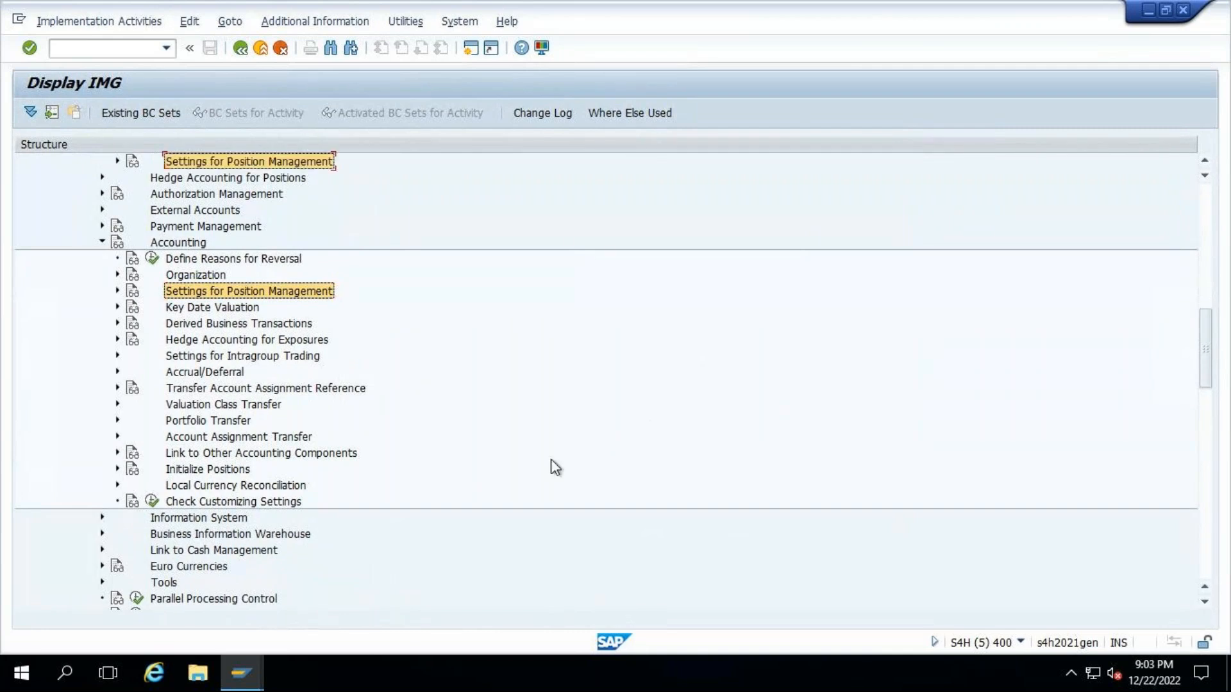
scroll(338, 435, "down", 3)
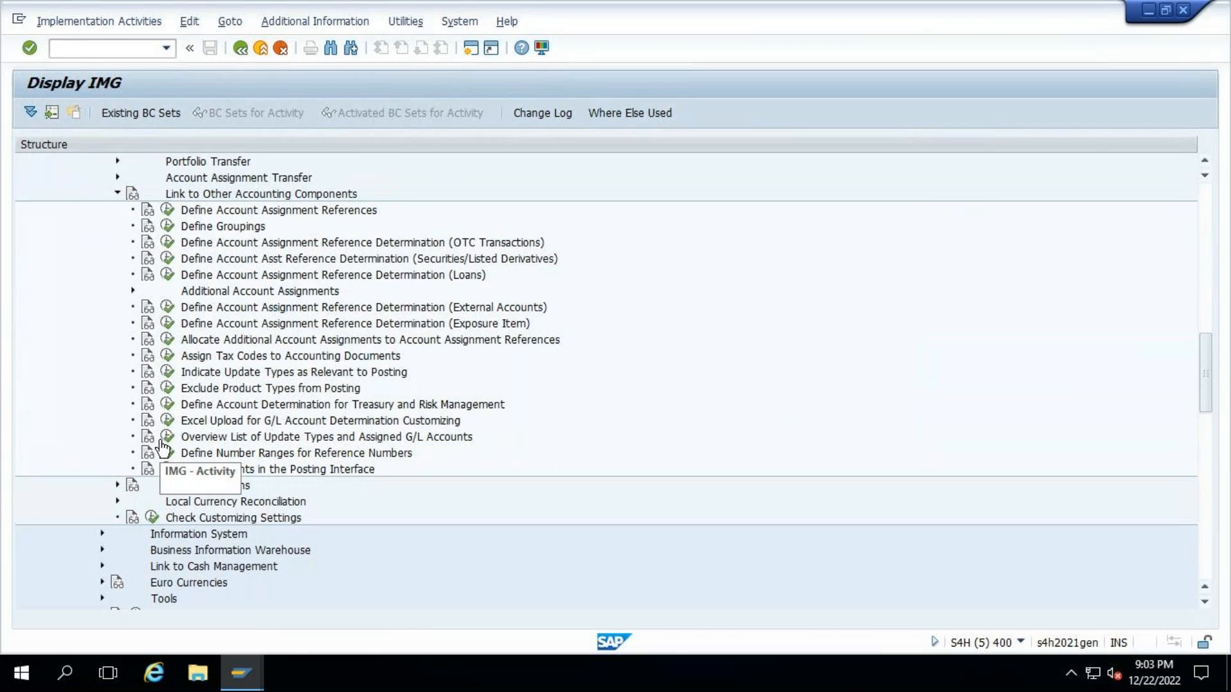
left_click(166, 406)
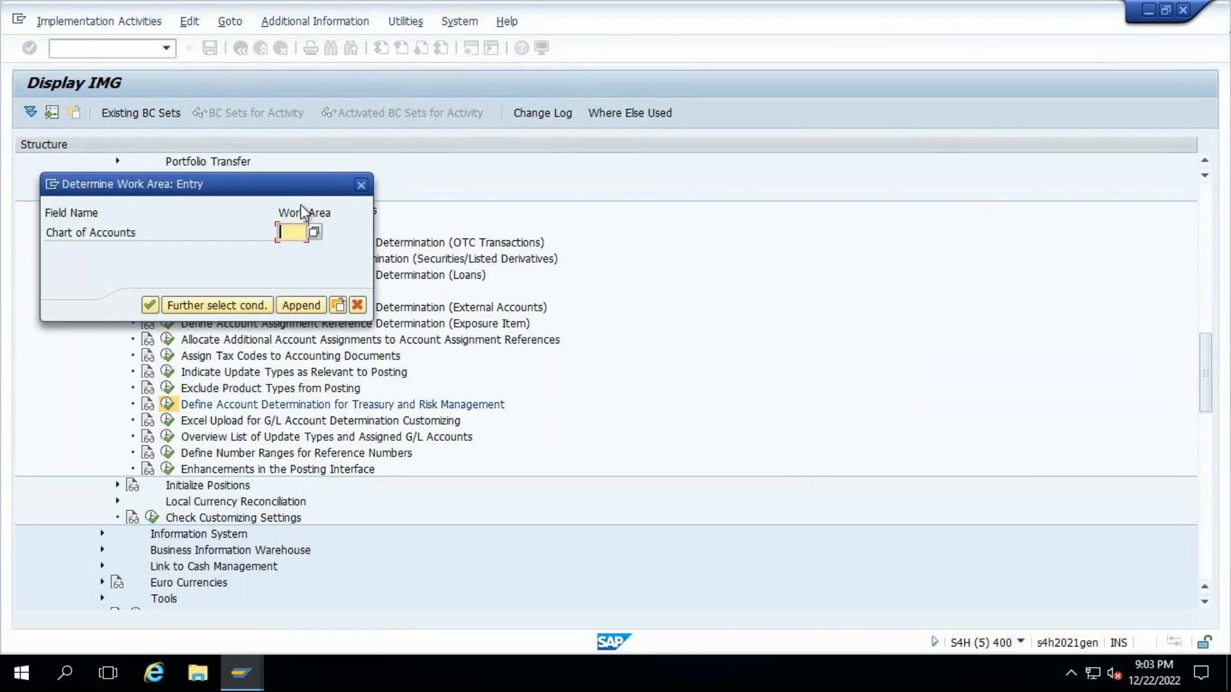
- Try TR00 as the chart of accounts and check the list of available charts of accounts
type("TR00")
key("Return")
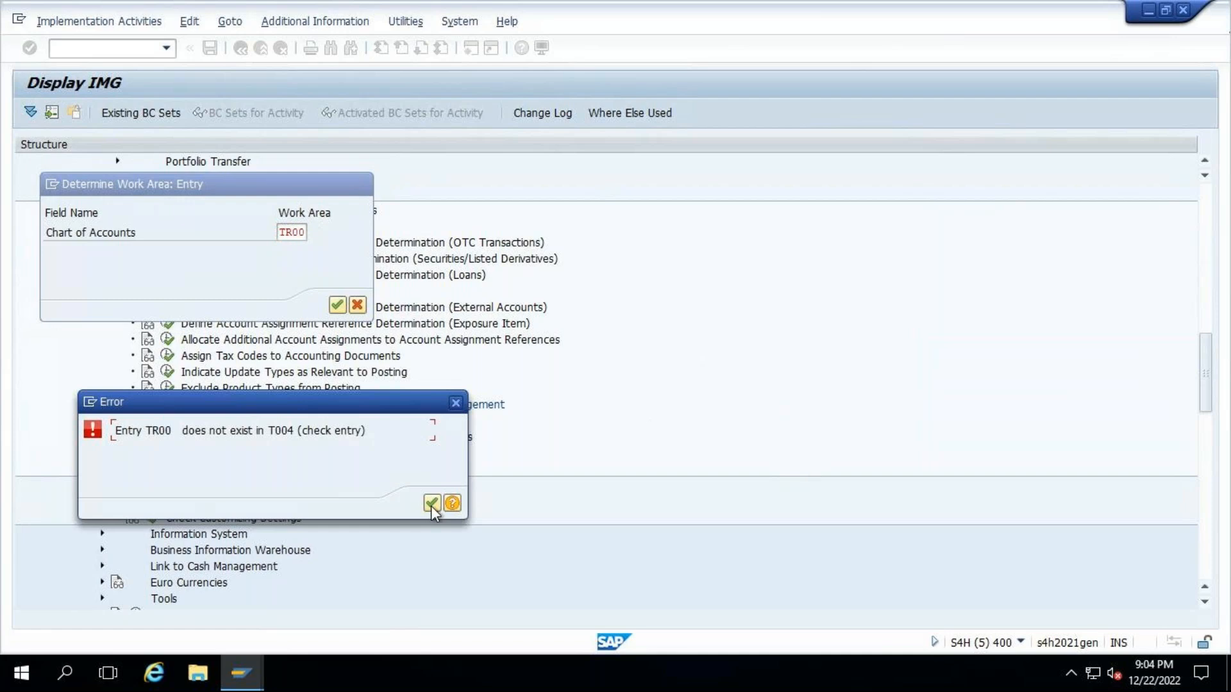
key("Return")
left_click(313, 233)
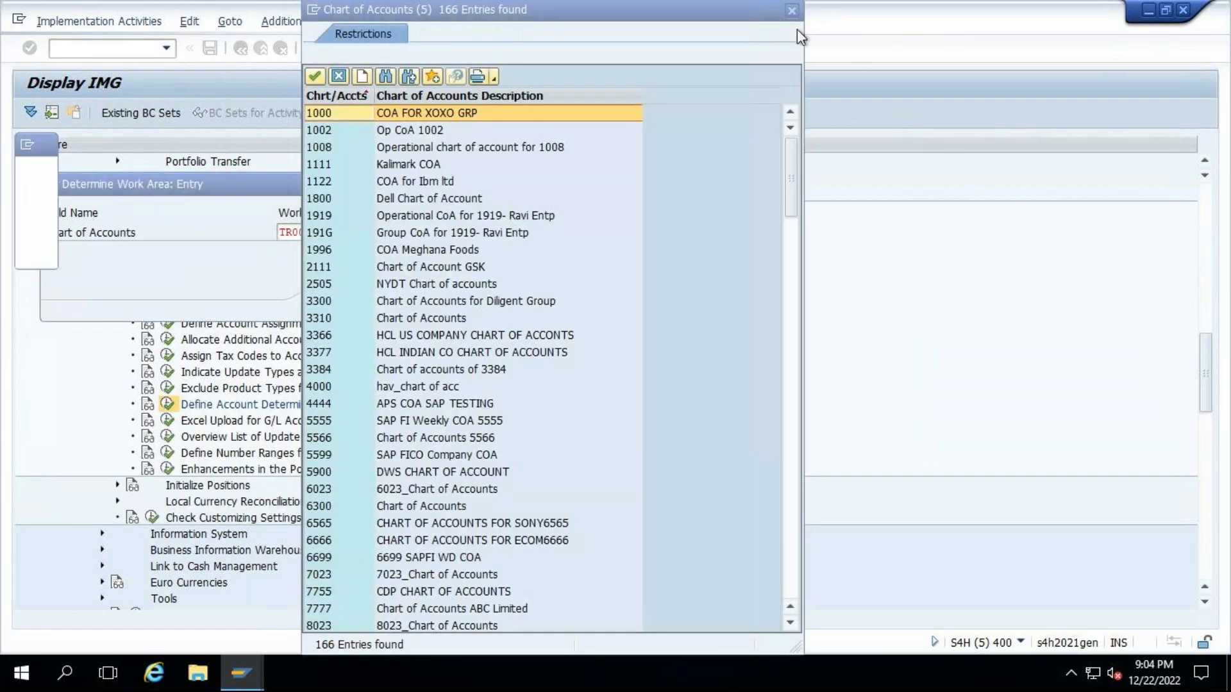
key("Escape")
- Set the chart of accounts to TRP0 and enter the account determination settings
left_click(299, 231)
key("Right")
key("BackSpace")
key("BackSpace")
key("BackSpace")
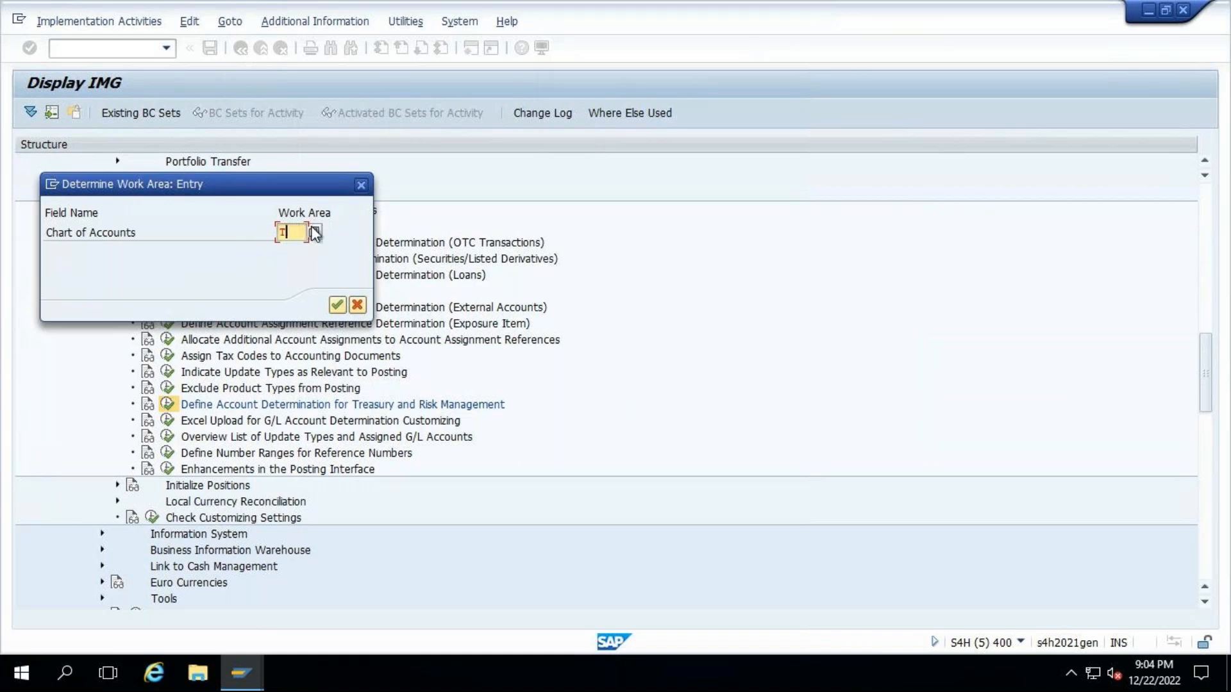
type("RP0")
key("Return")
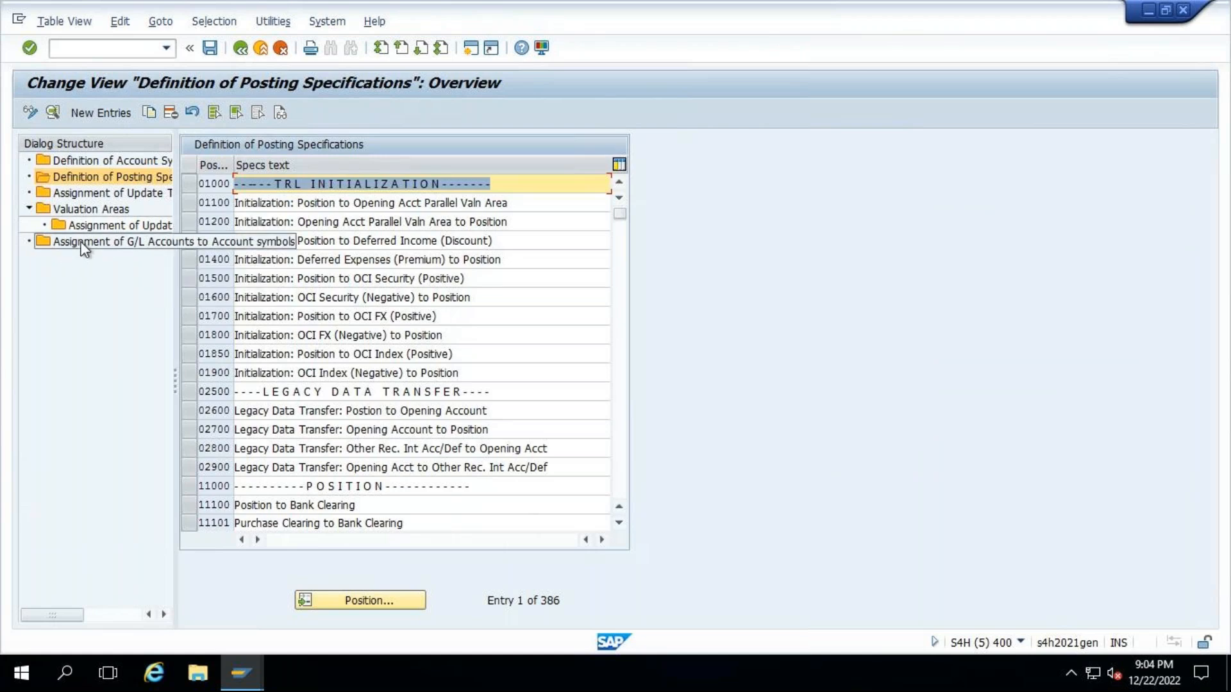
- Open Assignment of G/L Accounts to Account symbols and widen the valuation area (VA) column
double_click(84, 243)
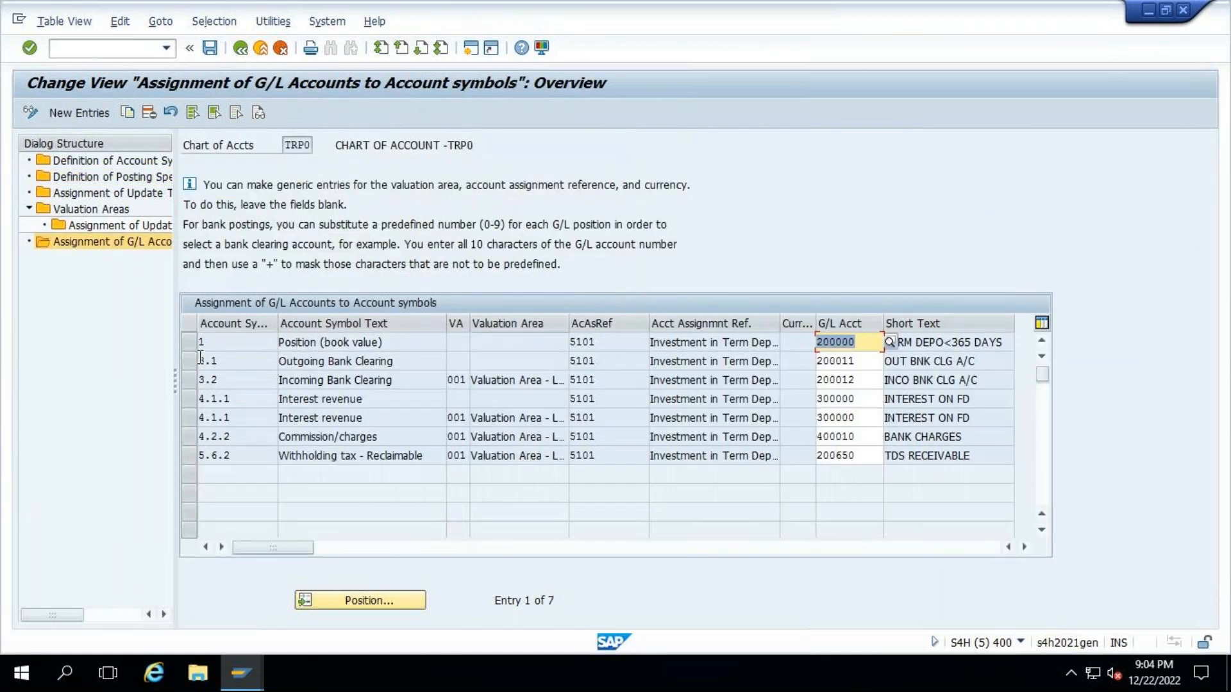
left_click_drag(468, 323, 513, 323)
left_click(467, 344)
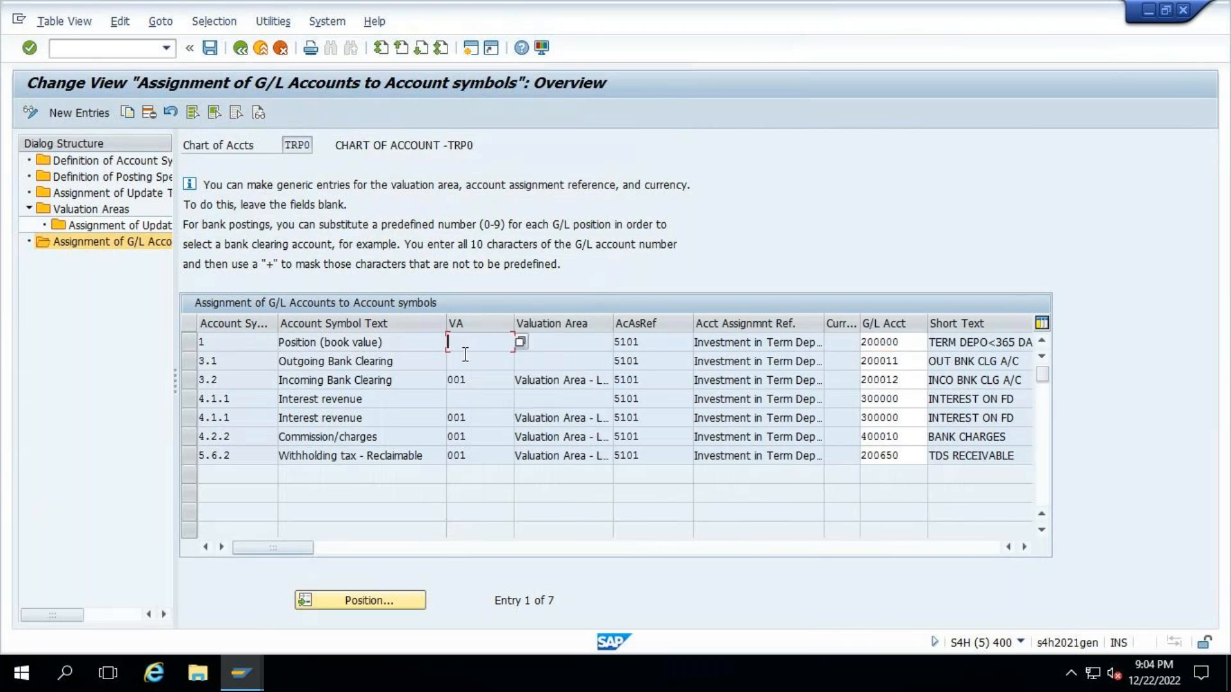
- Mark the entries without a valuation area for account symbols 1, 3.1 and 4.1.1, comparing them with valuation area 001 on symbol 3.2
left_click(188, 342)
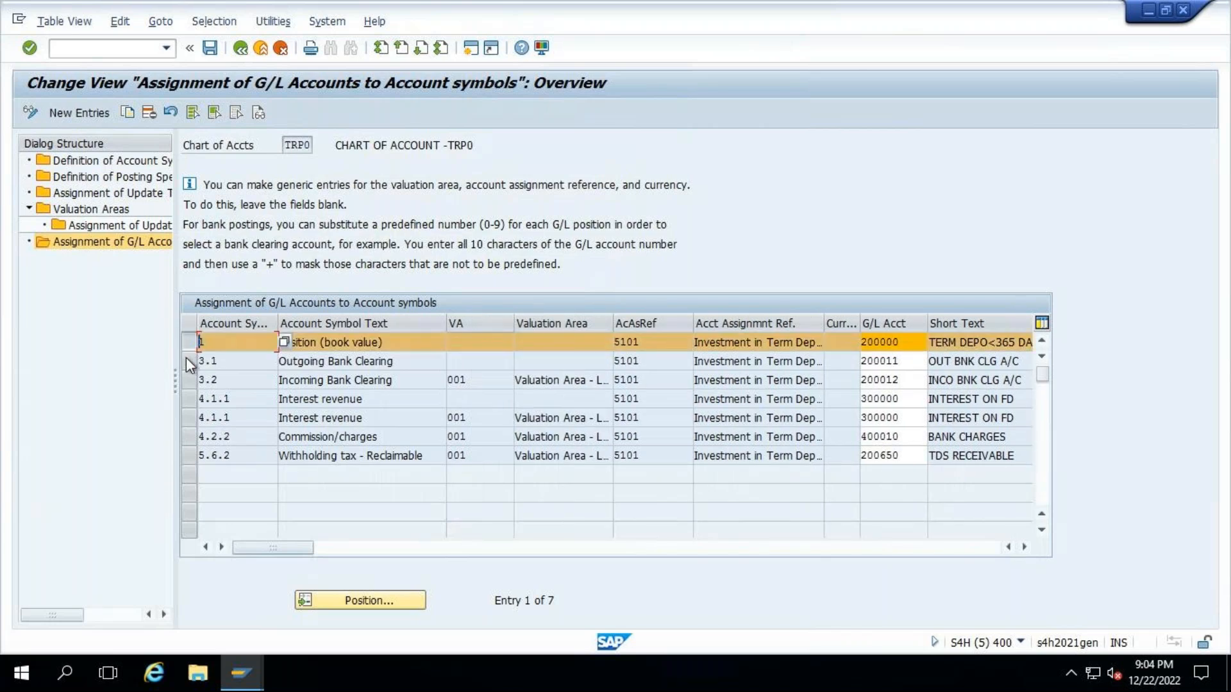
left_click(186, 359)
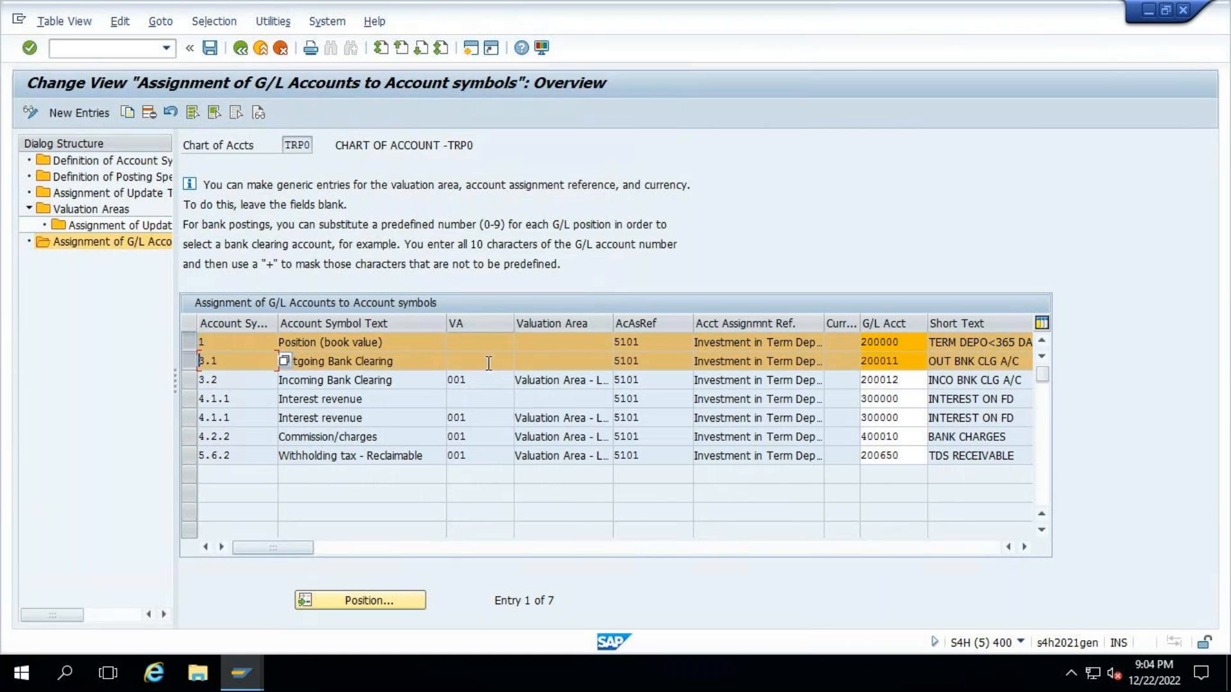
left_click(189, 400)
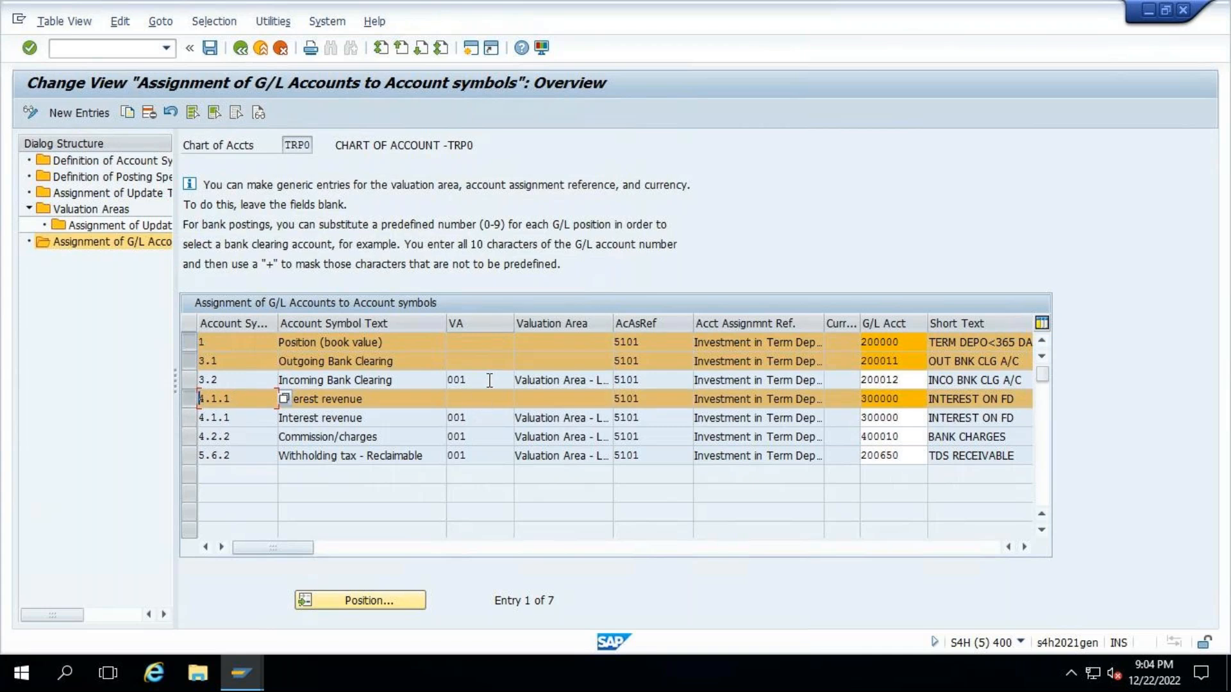
left_click_drag(466, 381, 447, 380)
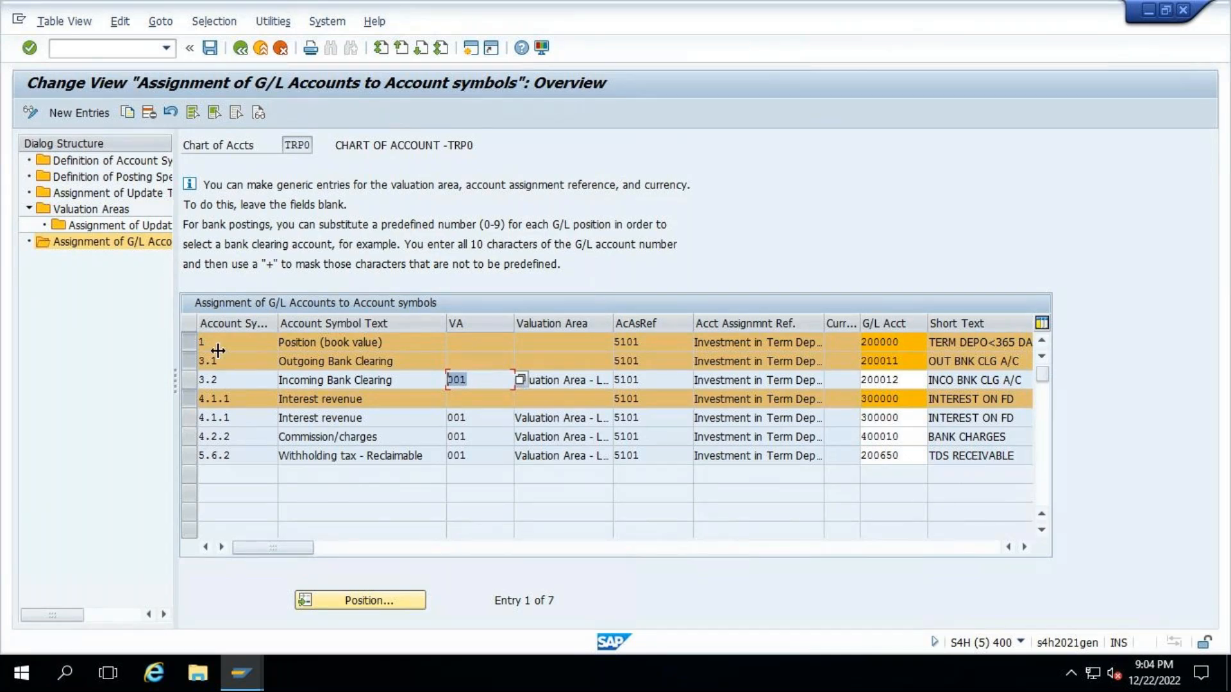
left_click(200, 399)
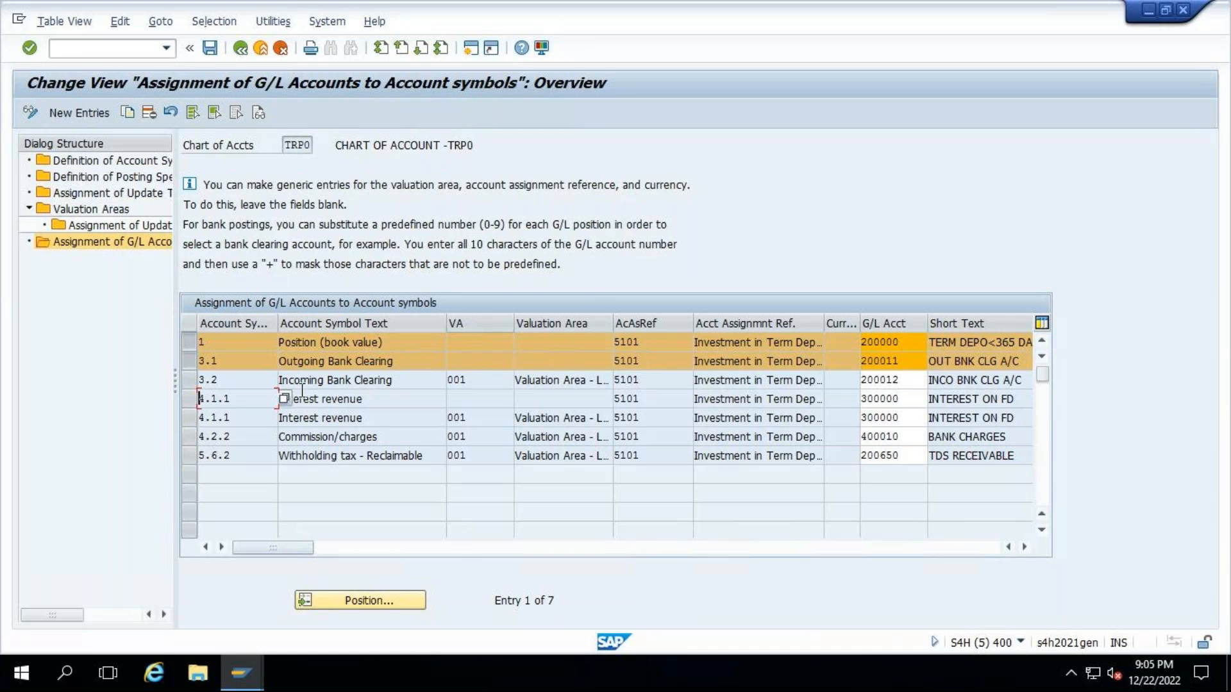
left_click(187, 398)
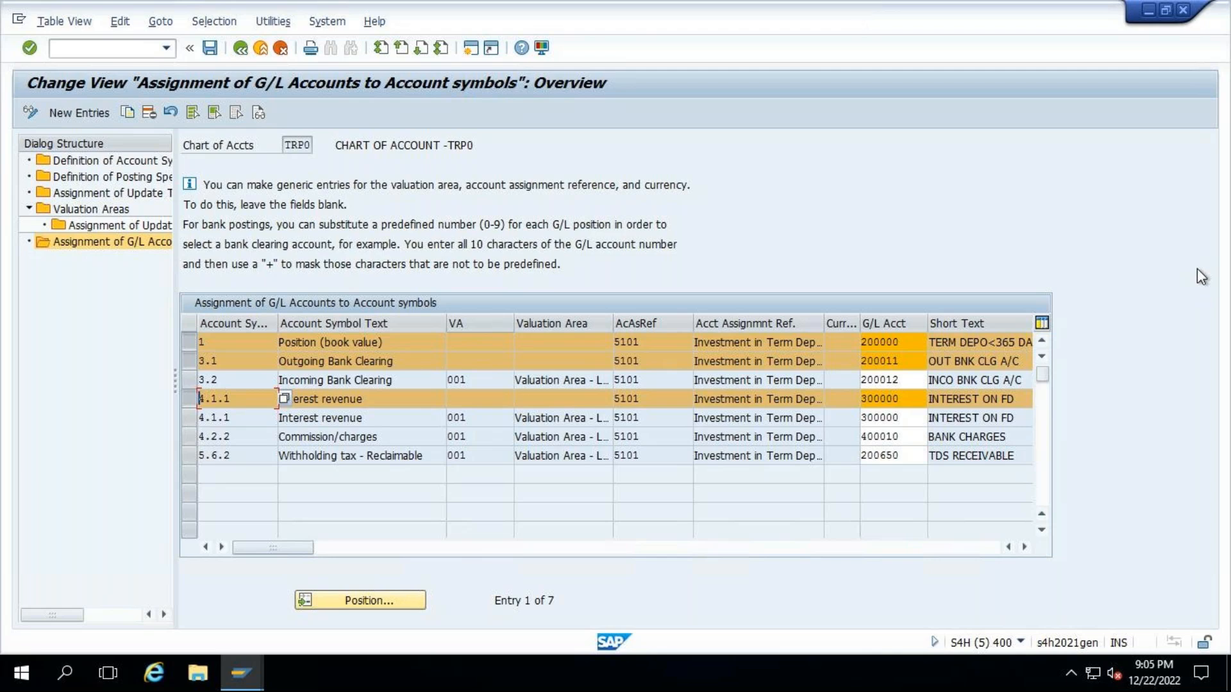
- Leave the account determination settings for the IMG structure and collapse Link to Other Accounting Components and its parent Accounting node
left_click(242, 48)
key("F3")
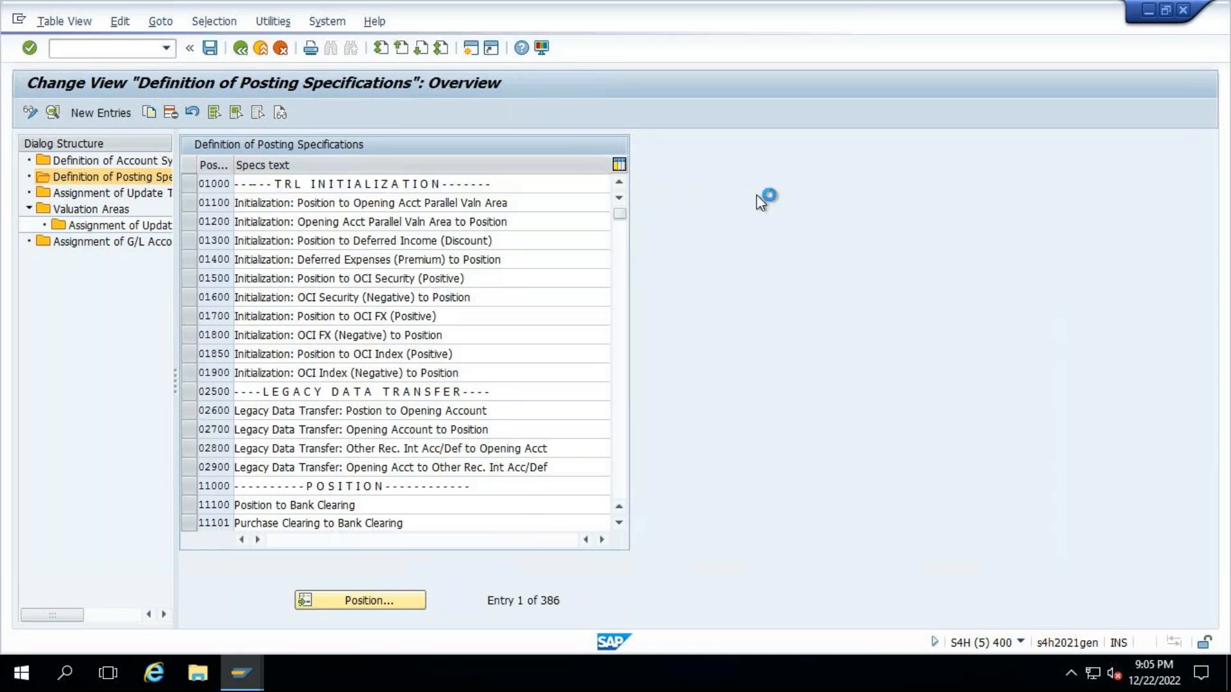
scroll(198, 381, "up", 5)
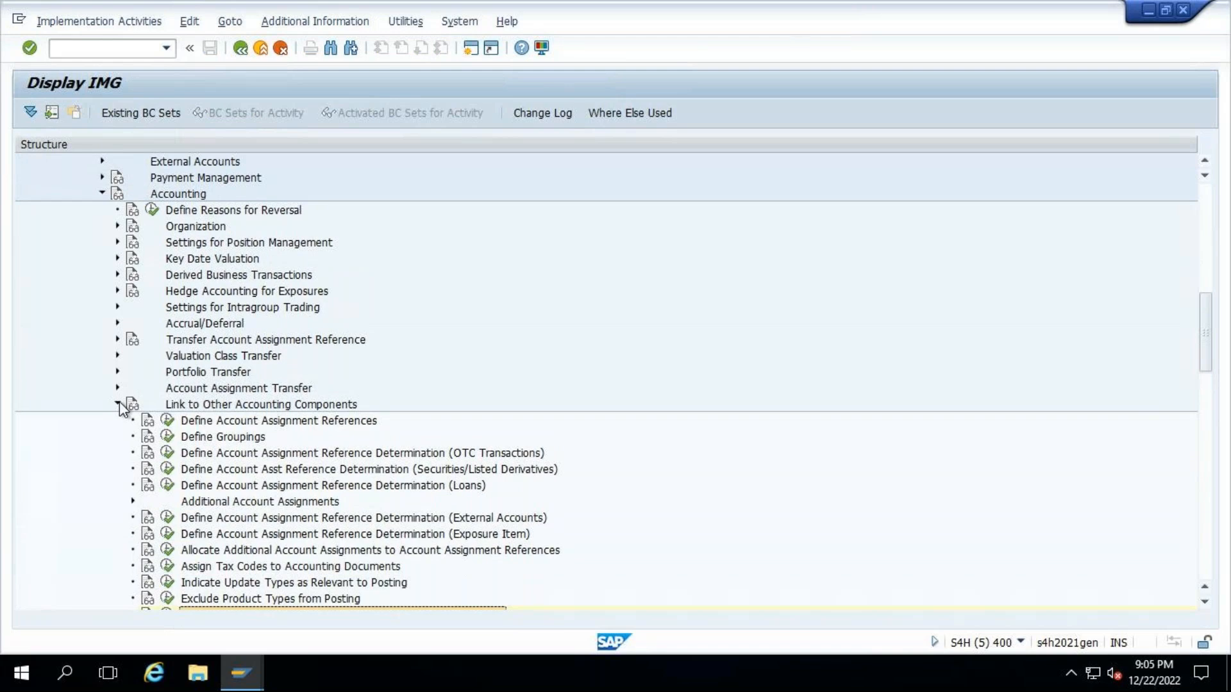
left_click(118, 403)
left_click(103, 194)
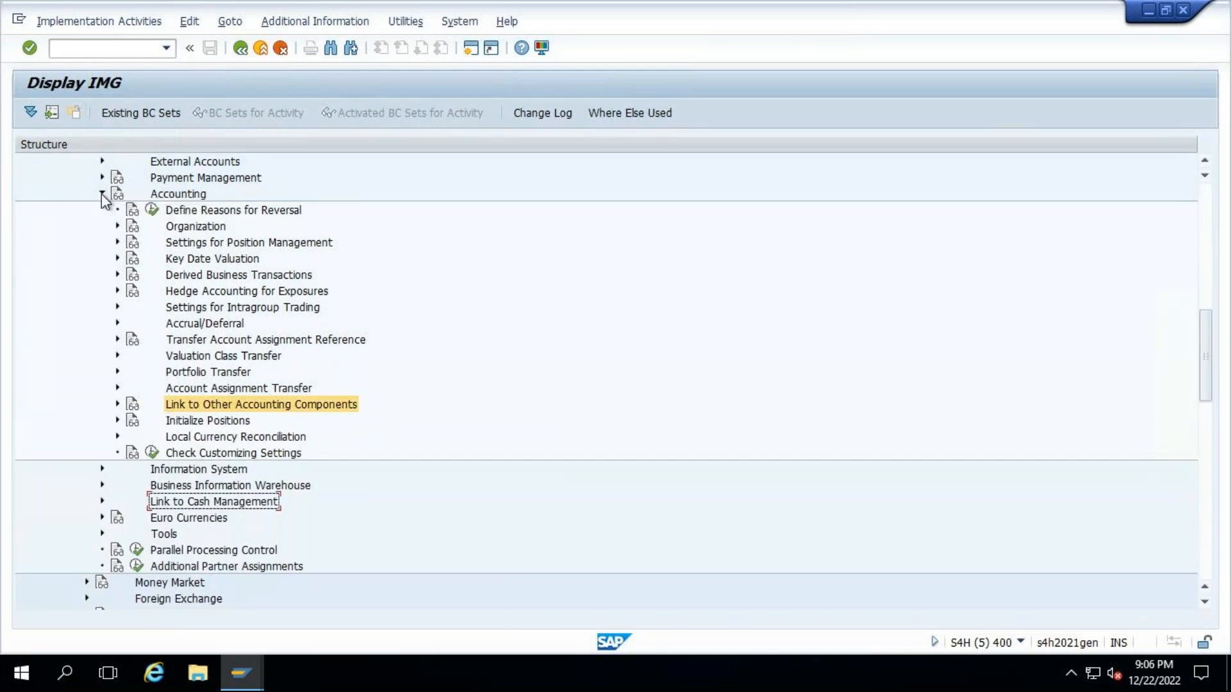
scroll(948, 316, "up", 5)
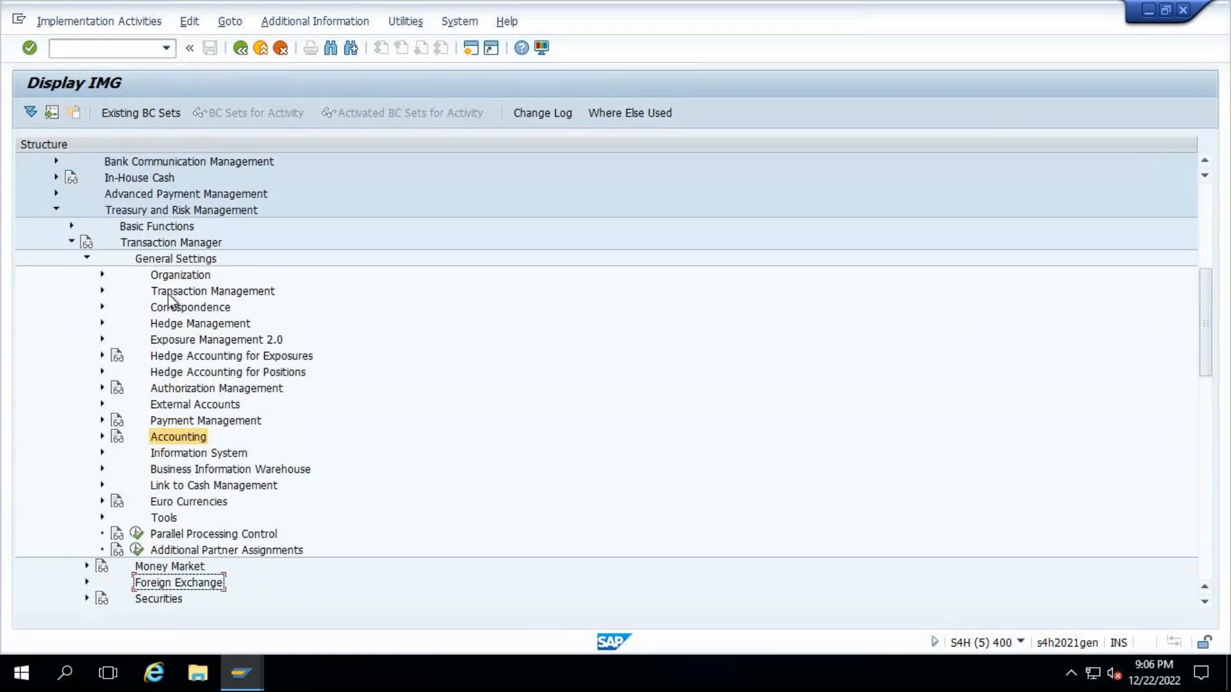
- Open the Initialization of Parallel Valuation Area activity under Accounting > Organization in the Transaction Manager's general settings
left_click(97, 436)
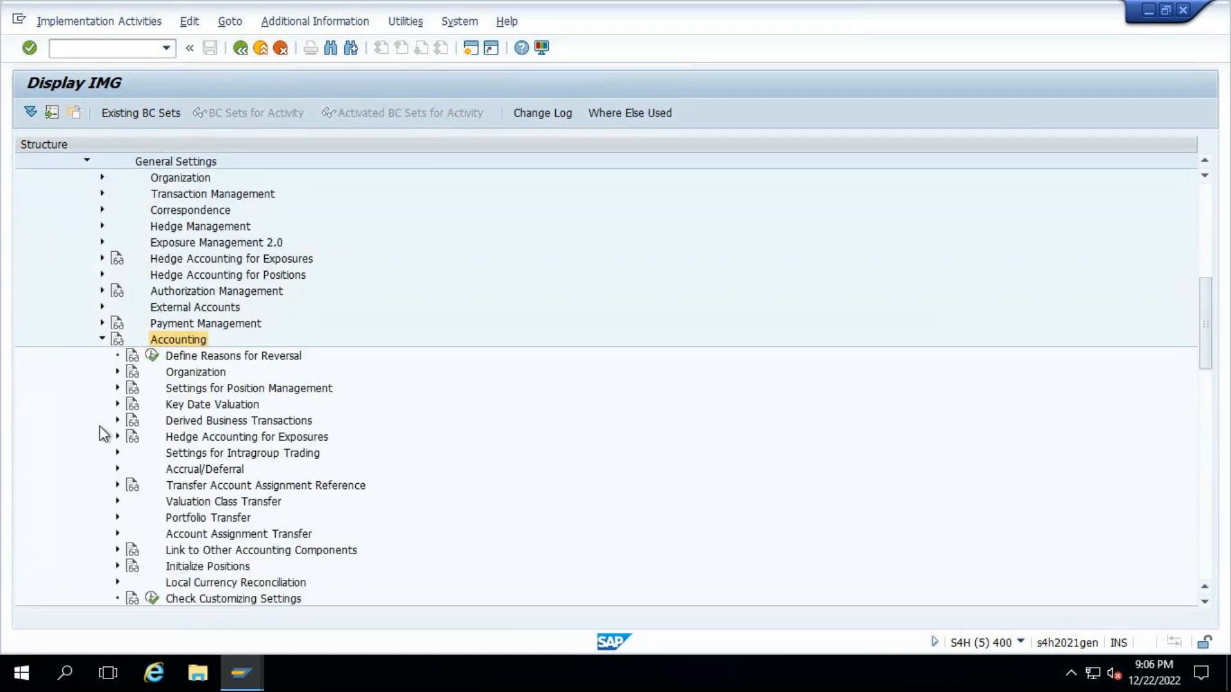
left_click(117, 373)
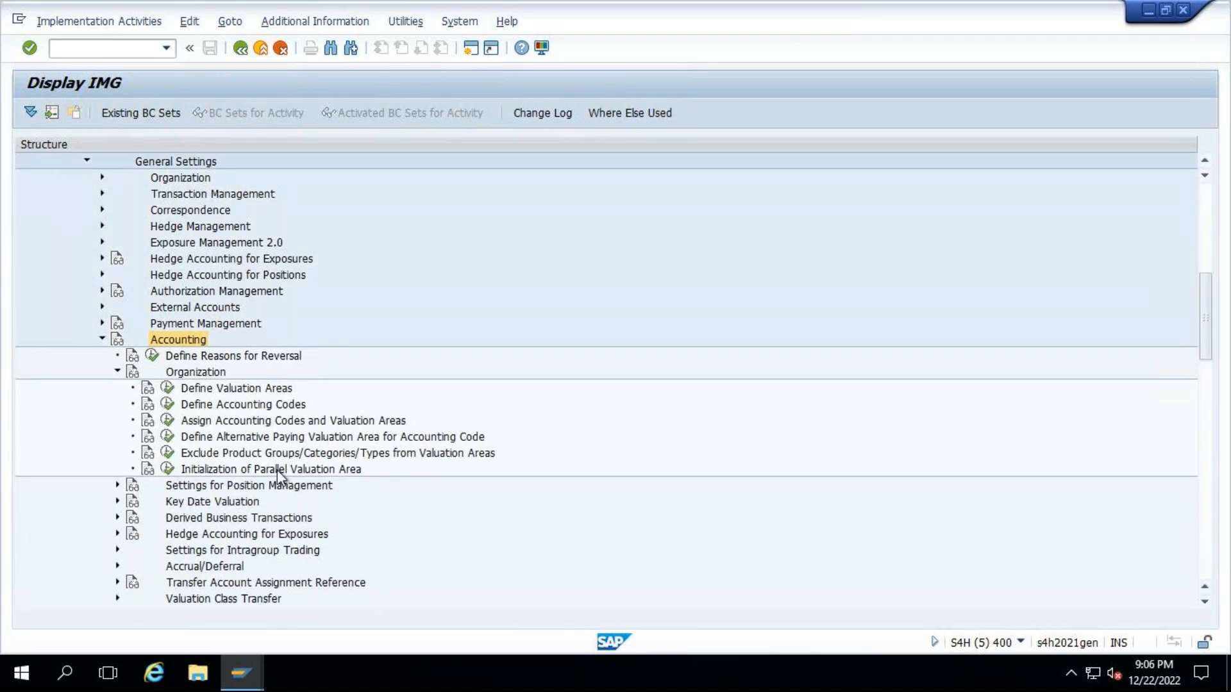
left_click(277, 471)
left_click(168, 470)
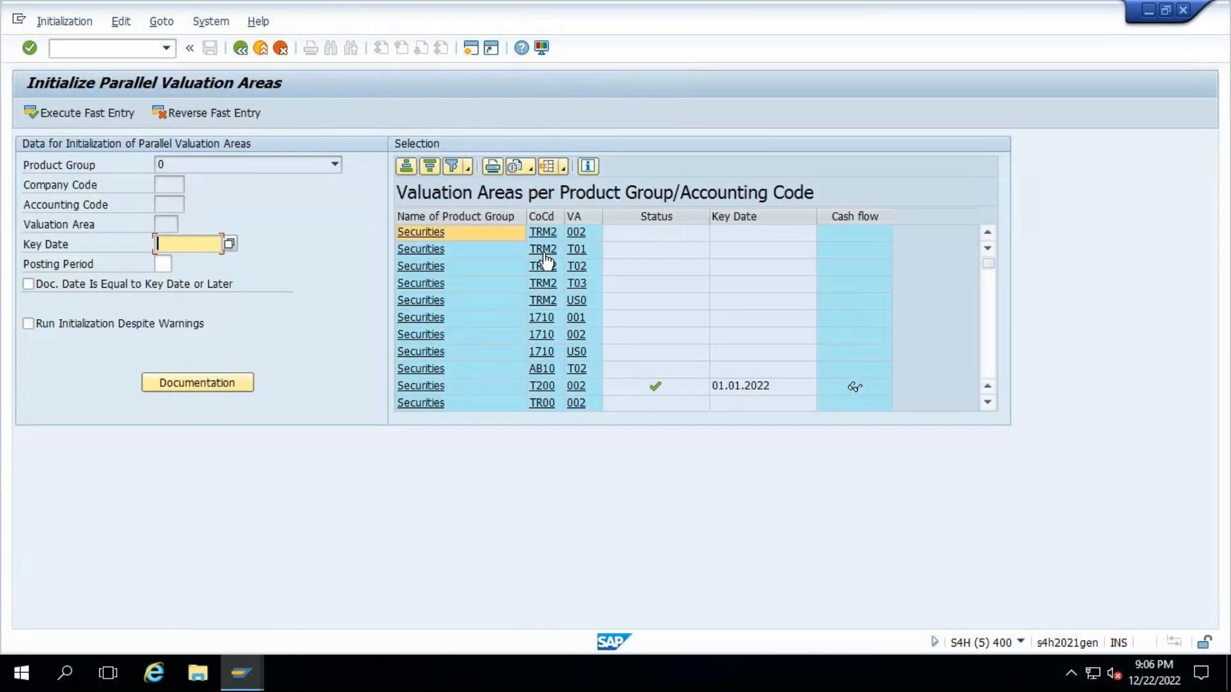
- Examine the initialization status and key dates of the valuation areas per company code, from Securities through External Accounts
scroll(512, 319, "down", 1)
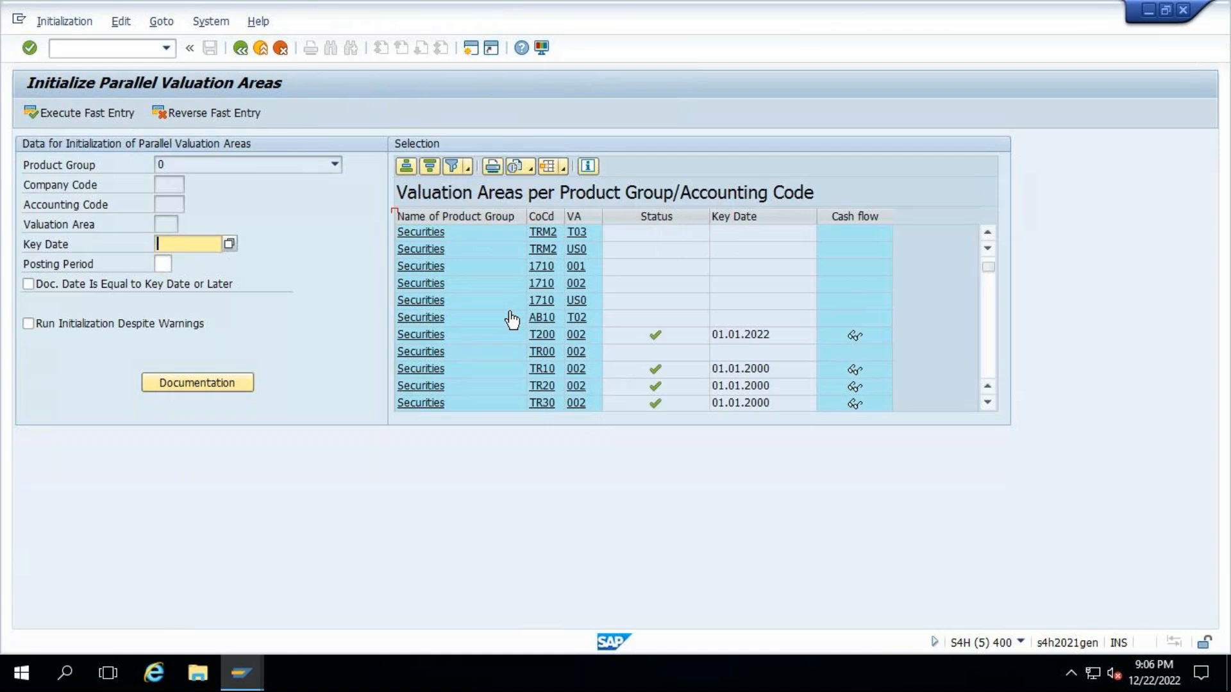
scroll(488, 314, "down", 4)
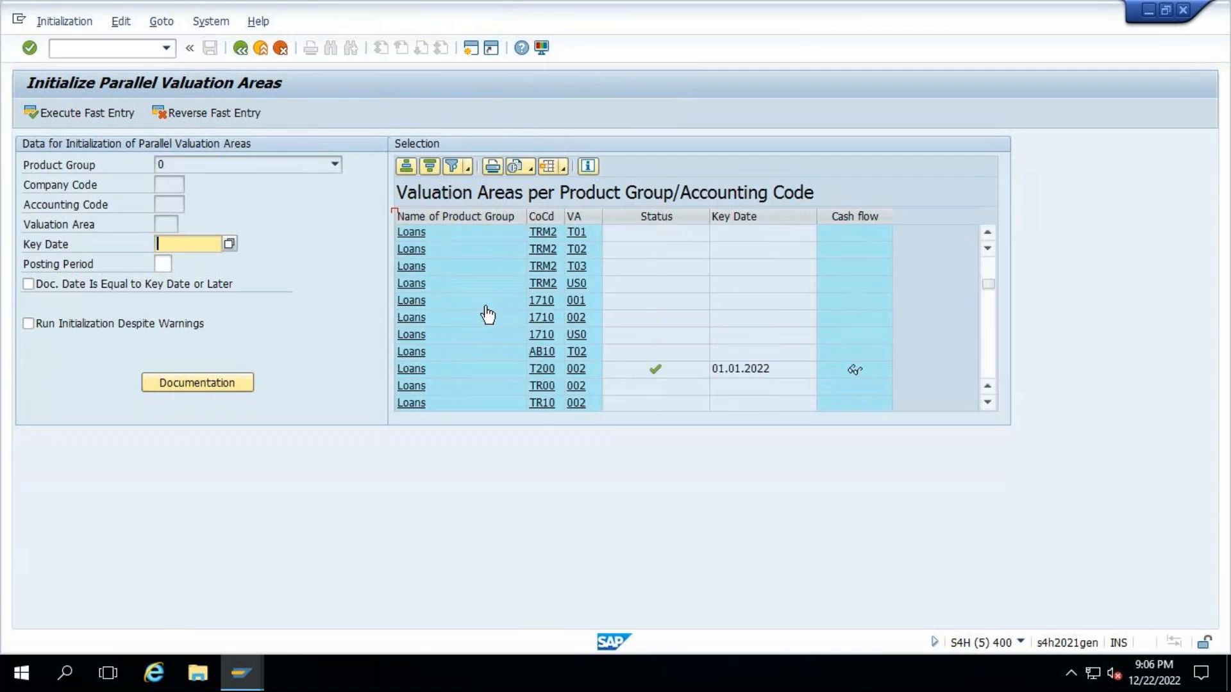
scroll(487, 314, "down", 2)
scroll(487, 314, "up", 5)
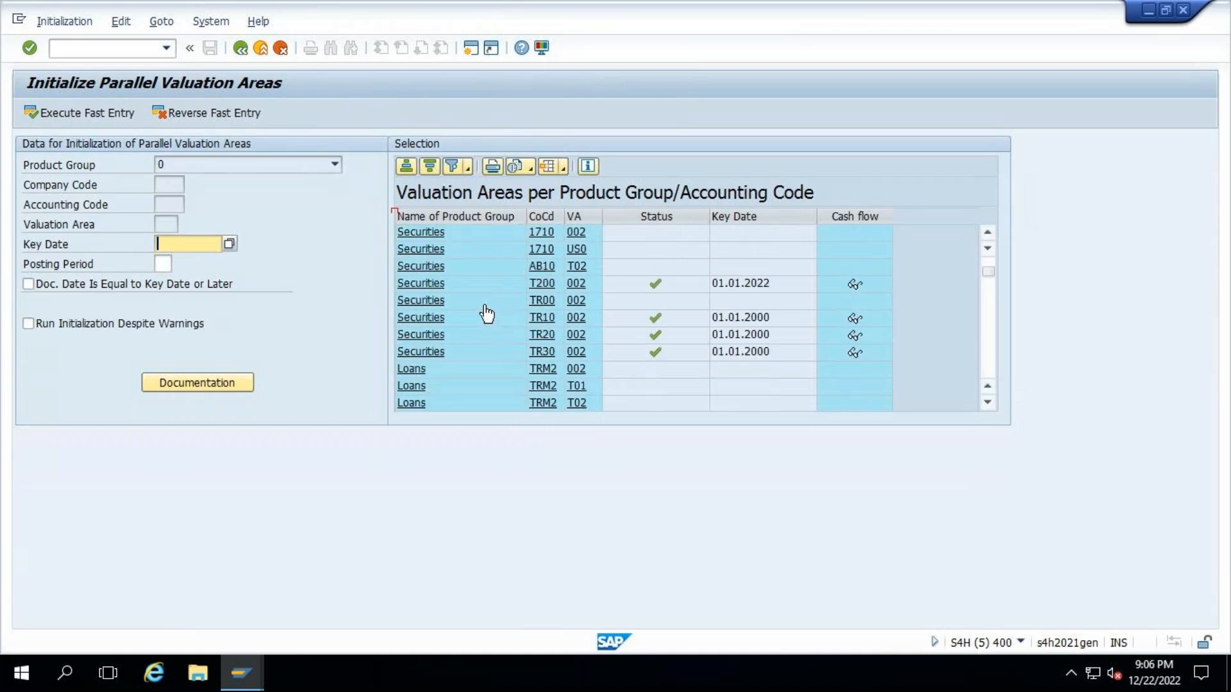
scroll(487, 314, "up", 2)
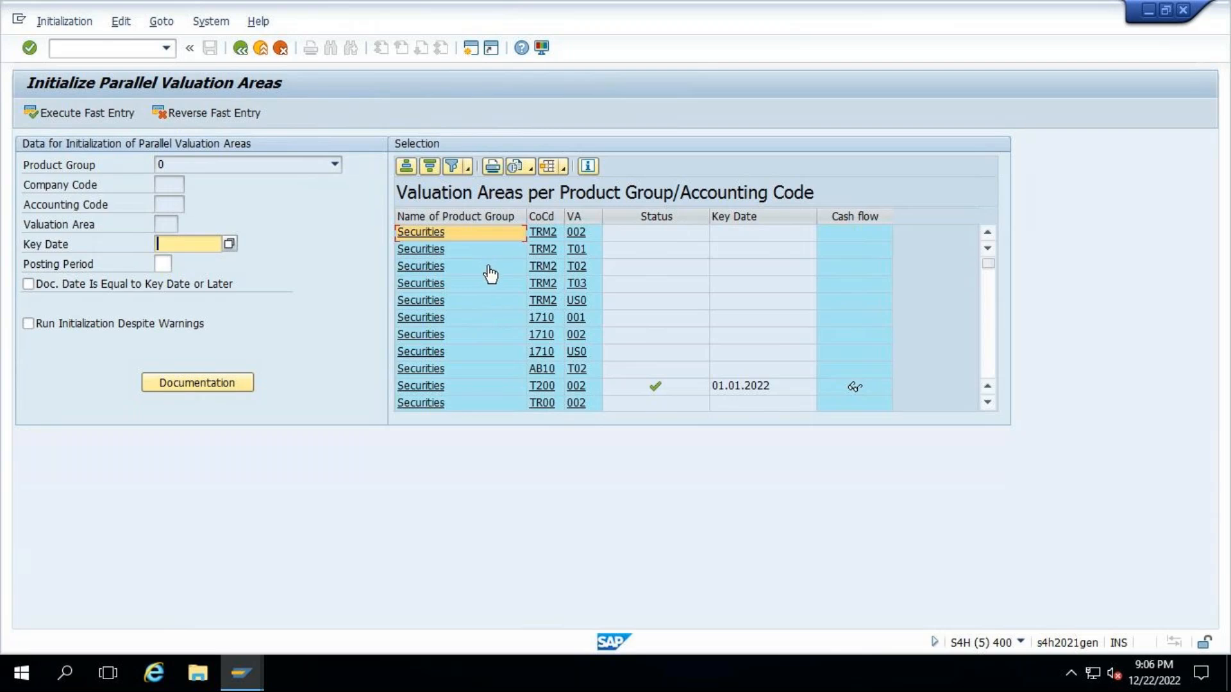
scroll(490, 274, "down", 2)
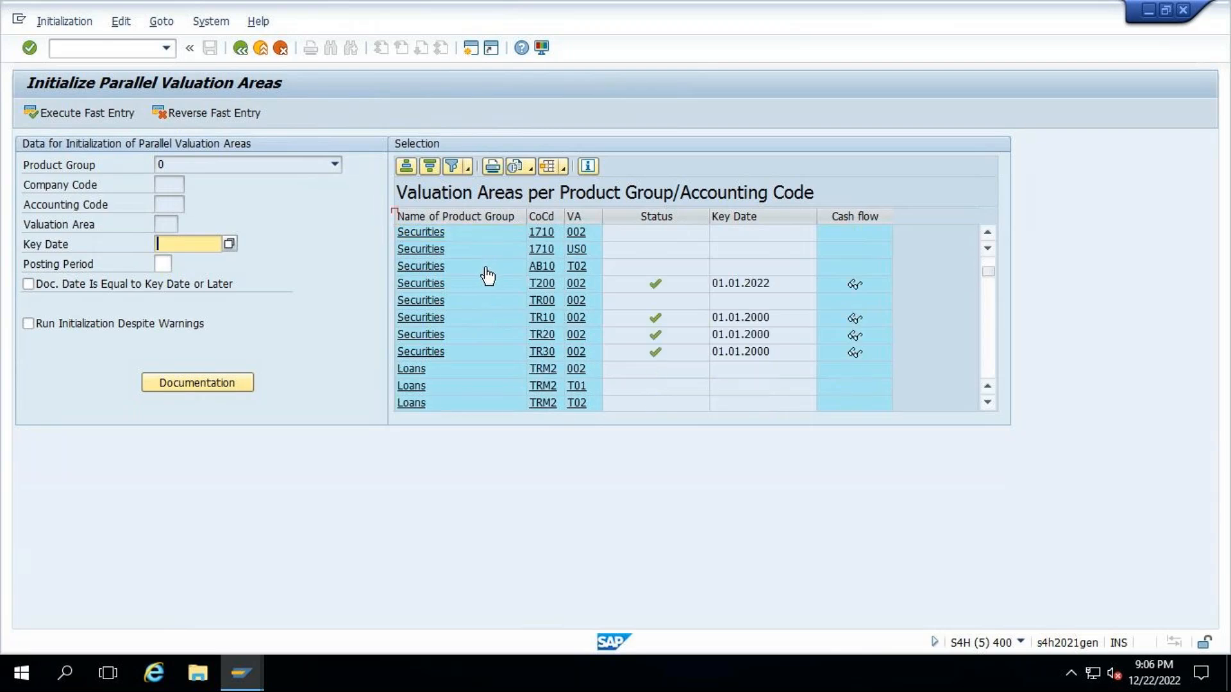
scroll(487, 276, "down", 3)
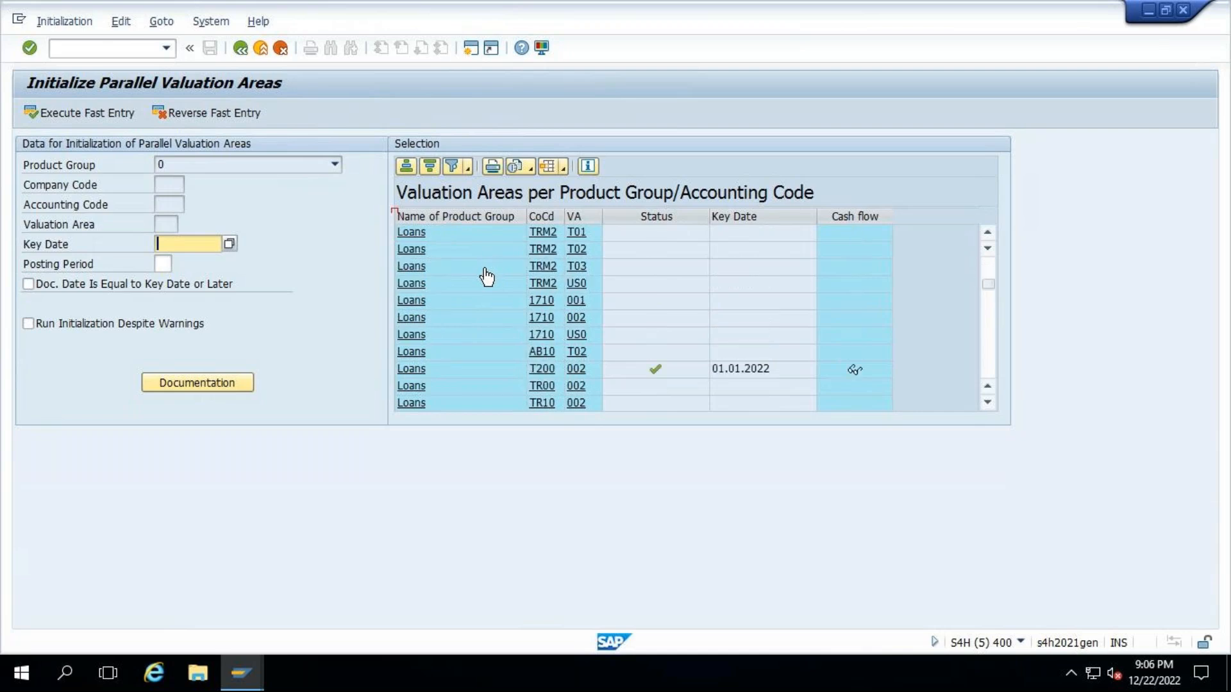
scroll(487, 277, "down", 3)
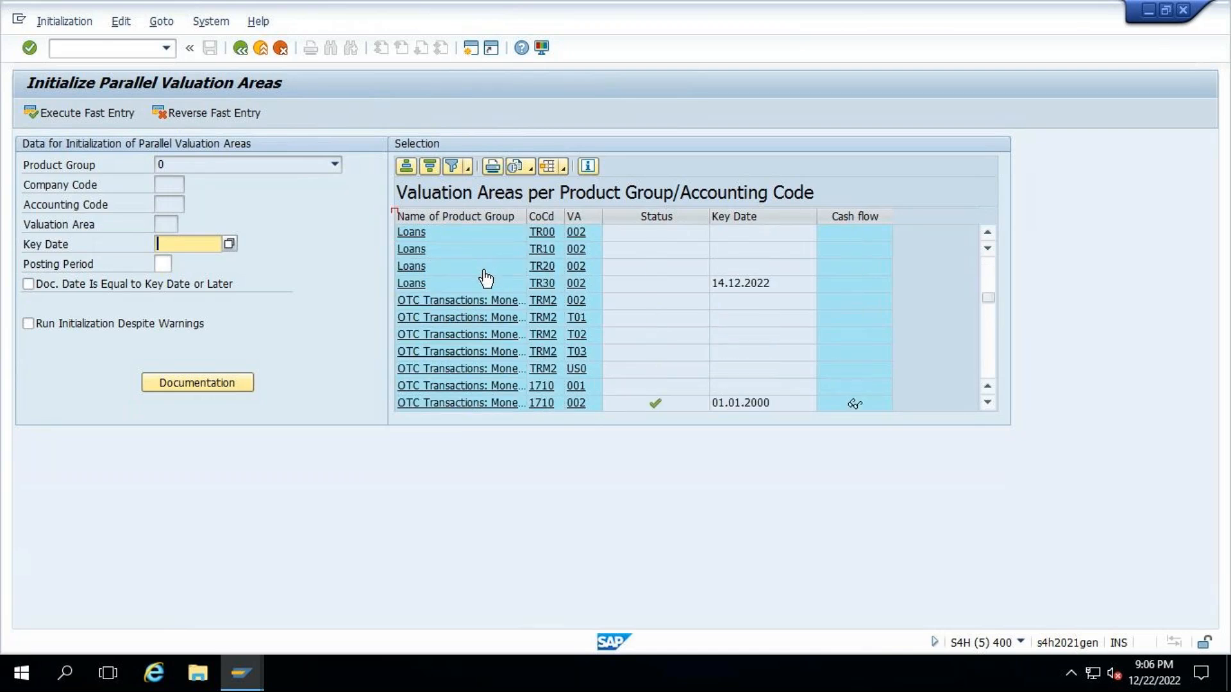
scroll(486, 277, "down", 3)
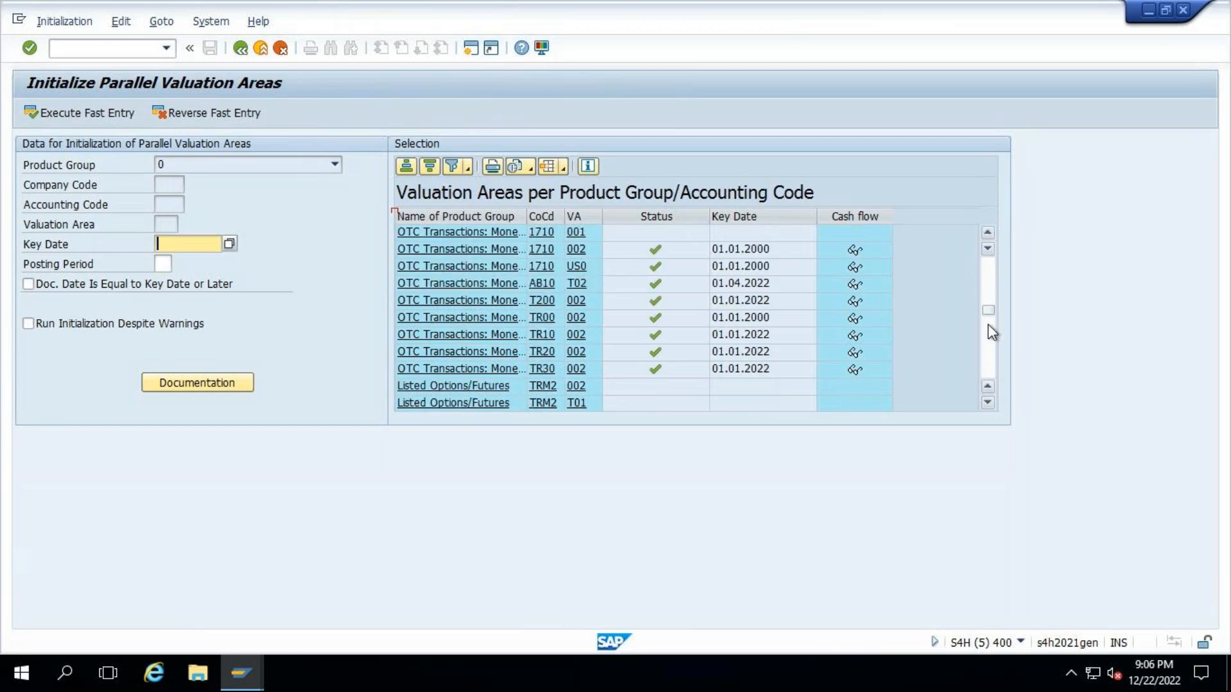
scroll(937, 360, "down", 10)
scroll(597, 344, "down", 5)
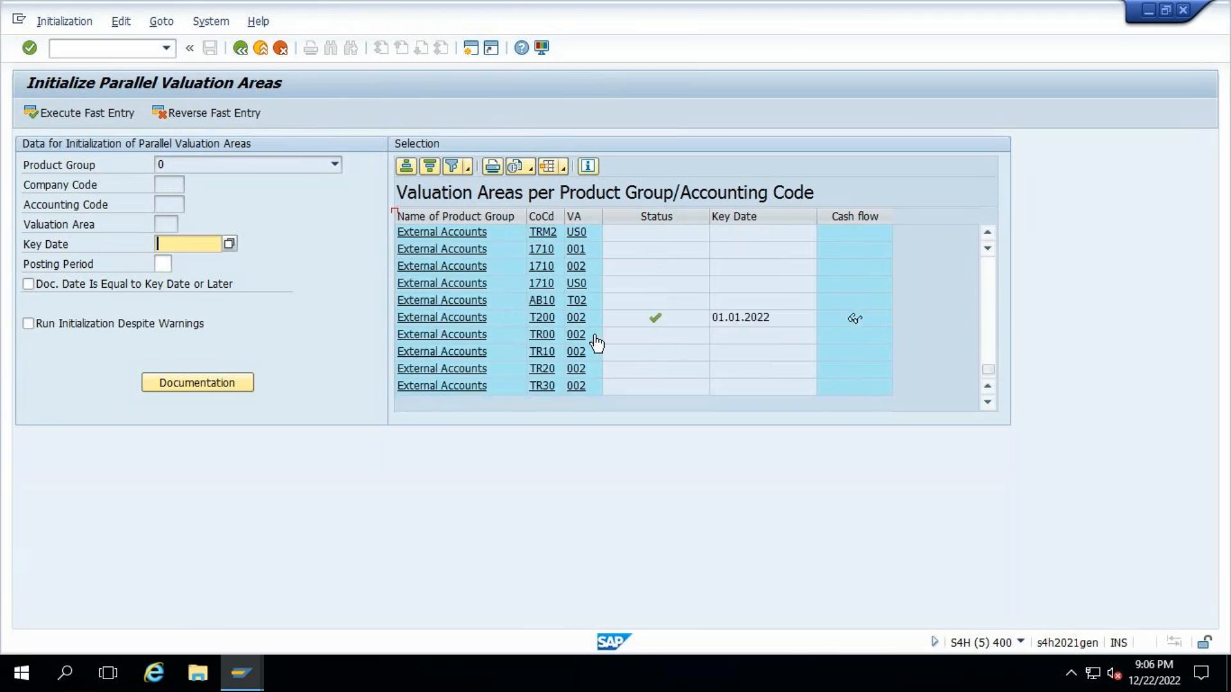
scroll(807, 352, "up", 4)
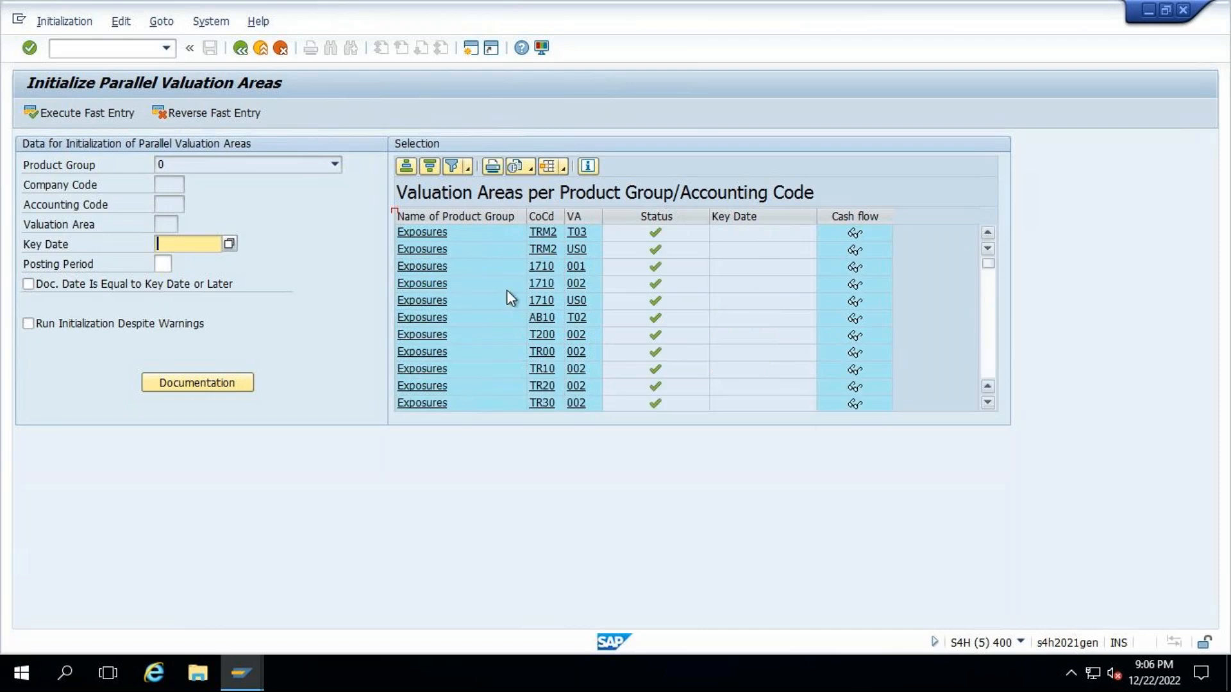
scroll(506, 298, "up", 5)
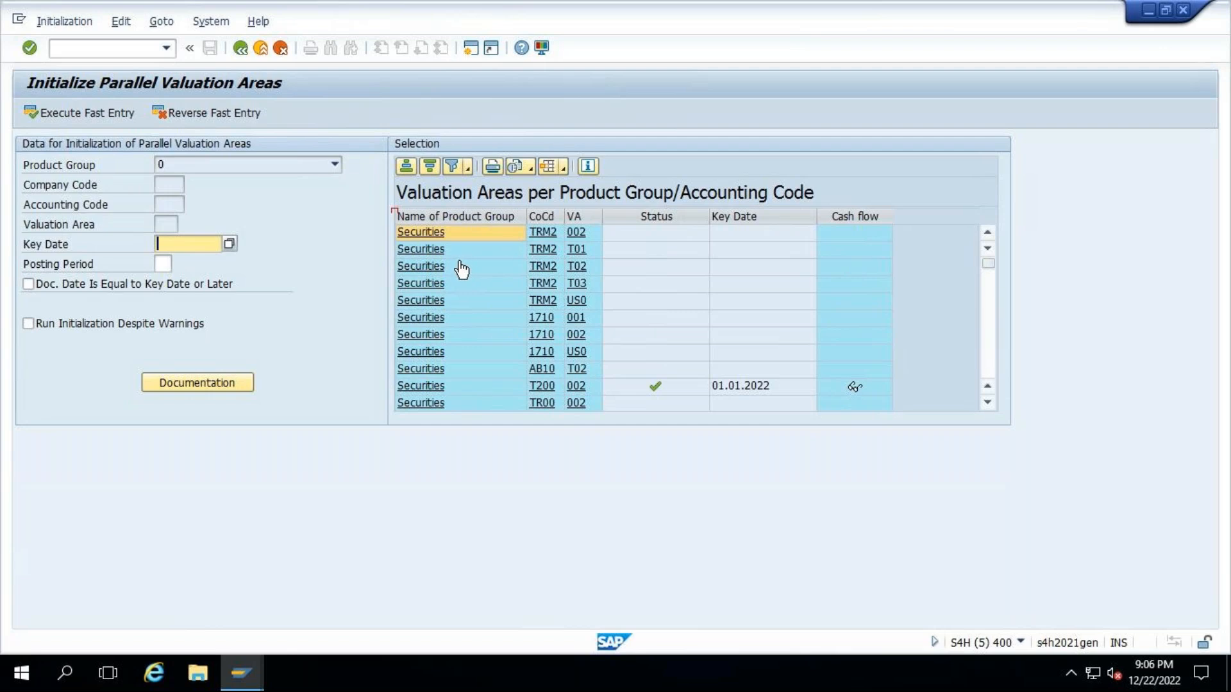
- Review which product groups the initialization list covers: Securities, Loans, OTC Transactions, Listed Options/Futures, Exposures and External Accounts
scroll(462, 269, "down", 3)
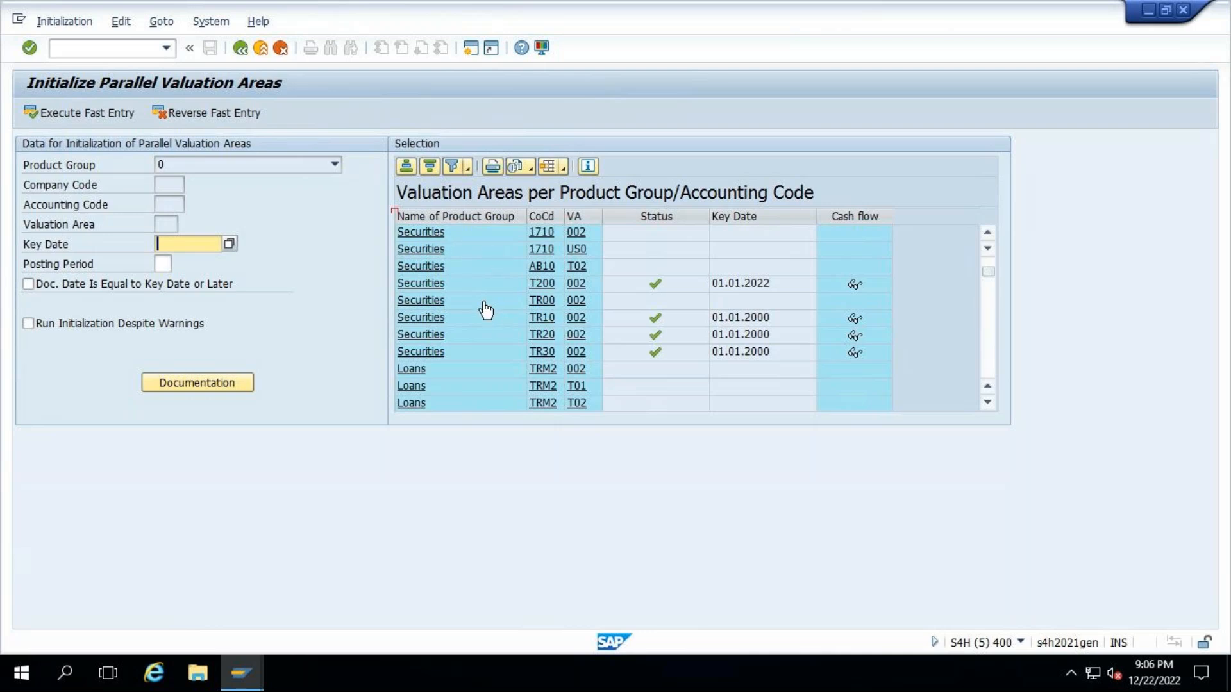
scroll(486, 310, "down", 3)
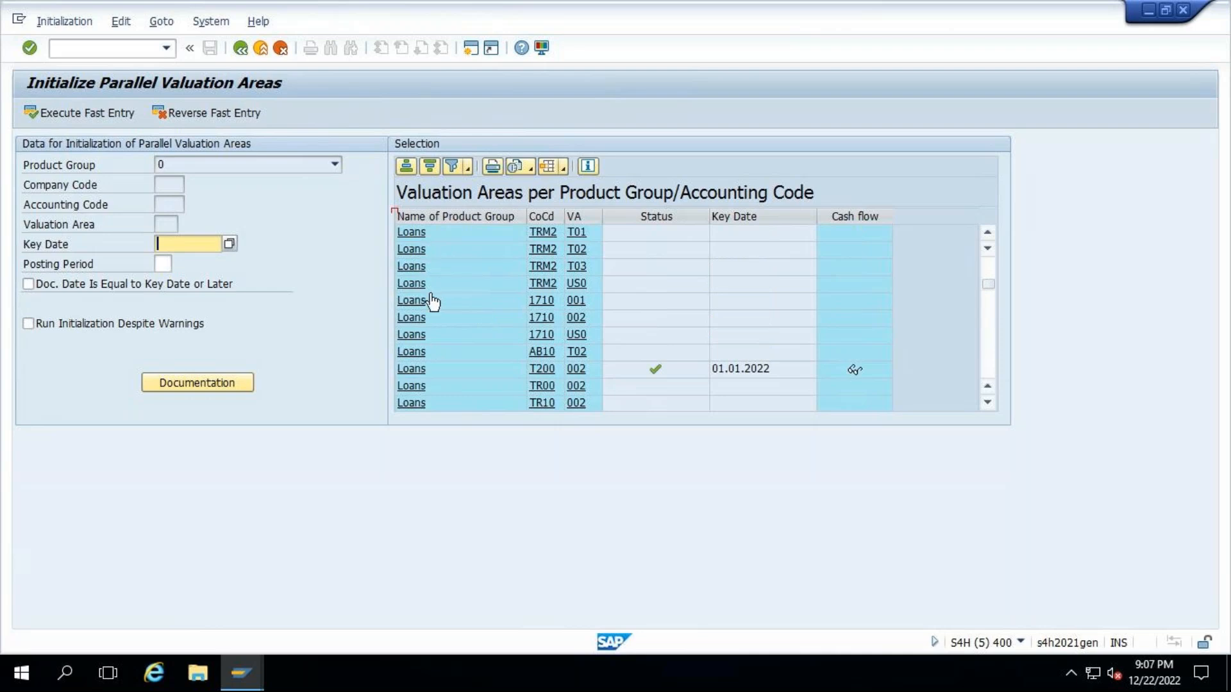
scroll(431, 301, "down", 3)
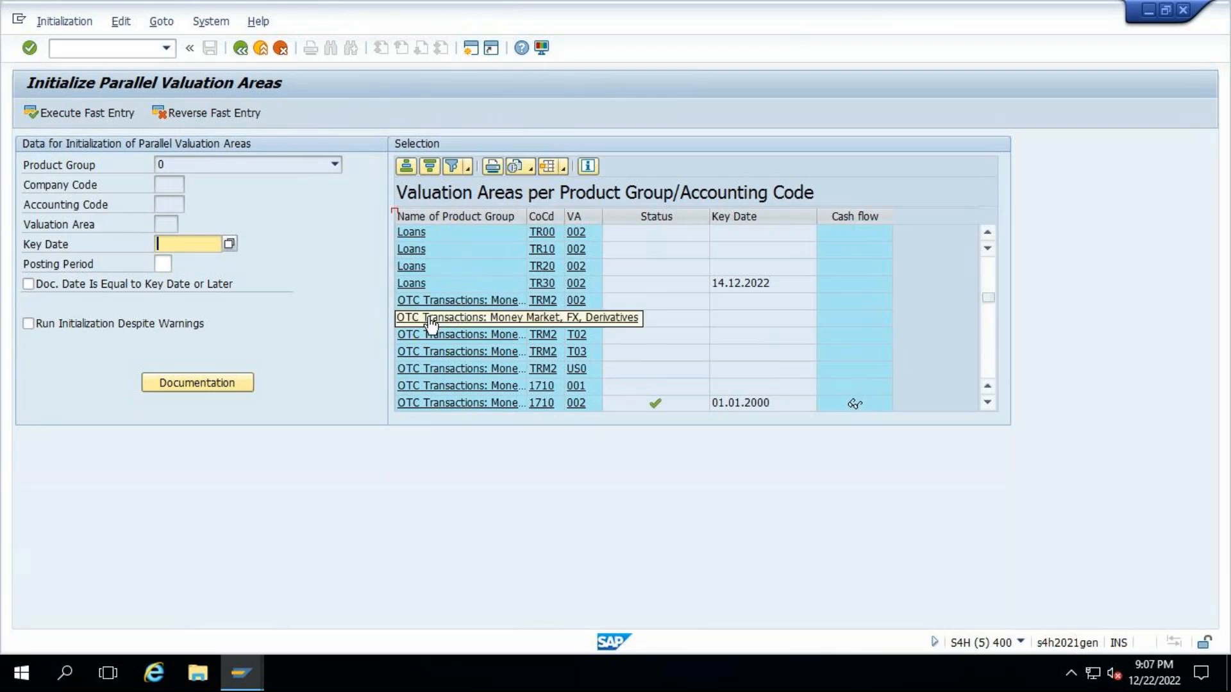
scroll(739, 334, "down", 5)
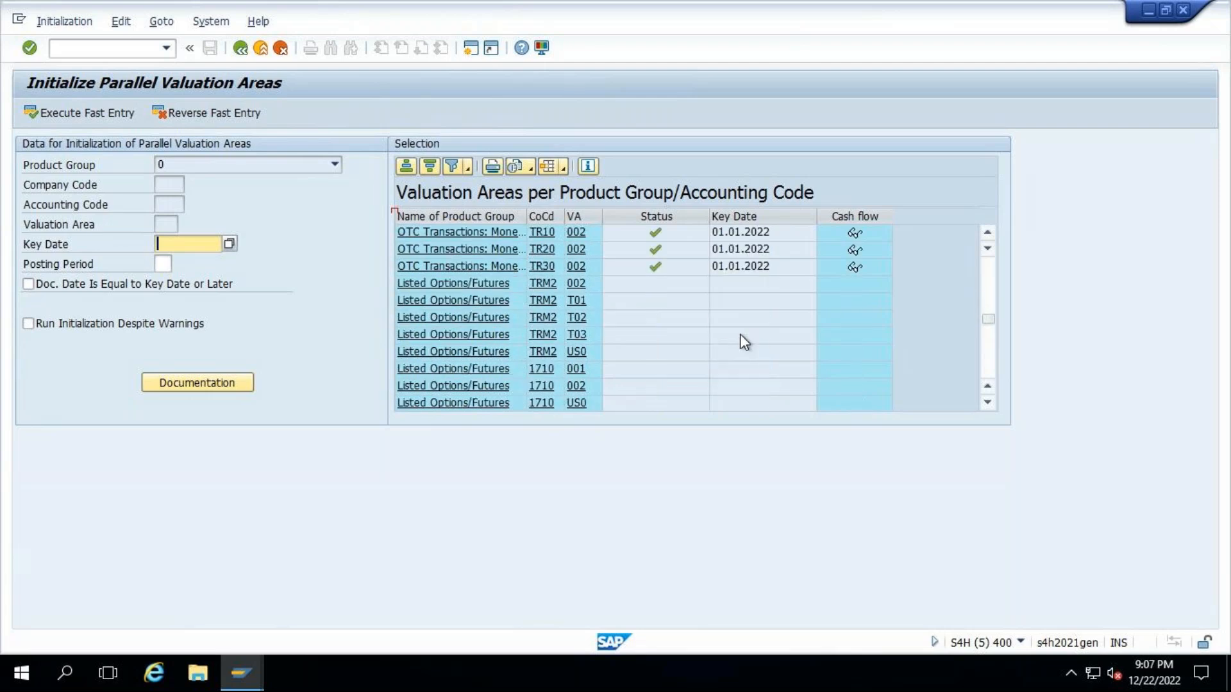
scroll(744, 342, "down", 3)
scroll(744, 342, "up", 1)
scroll(744, 342, "down", 3)
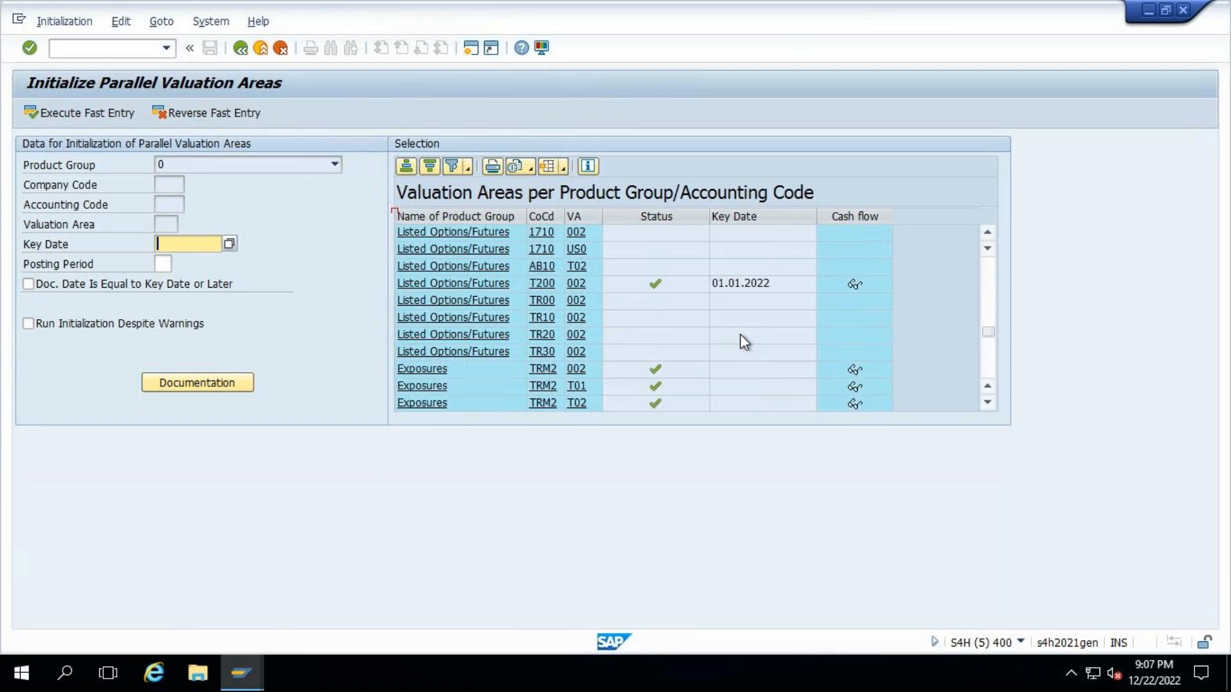
scroll(741, 334, "down", 2)
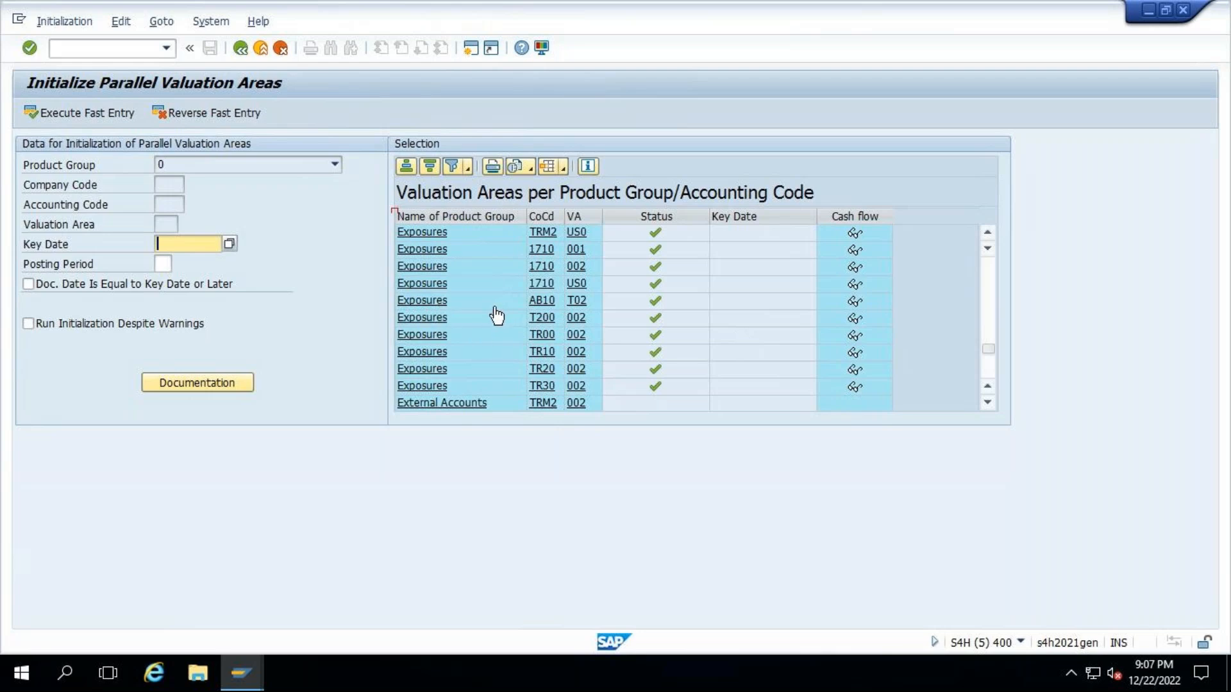
scroll(495, 316, "down", 2)
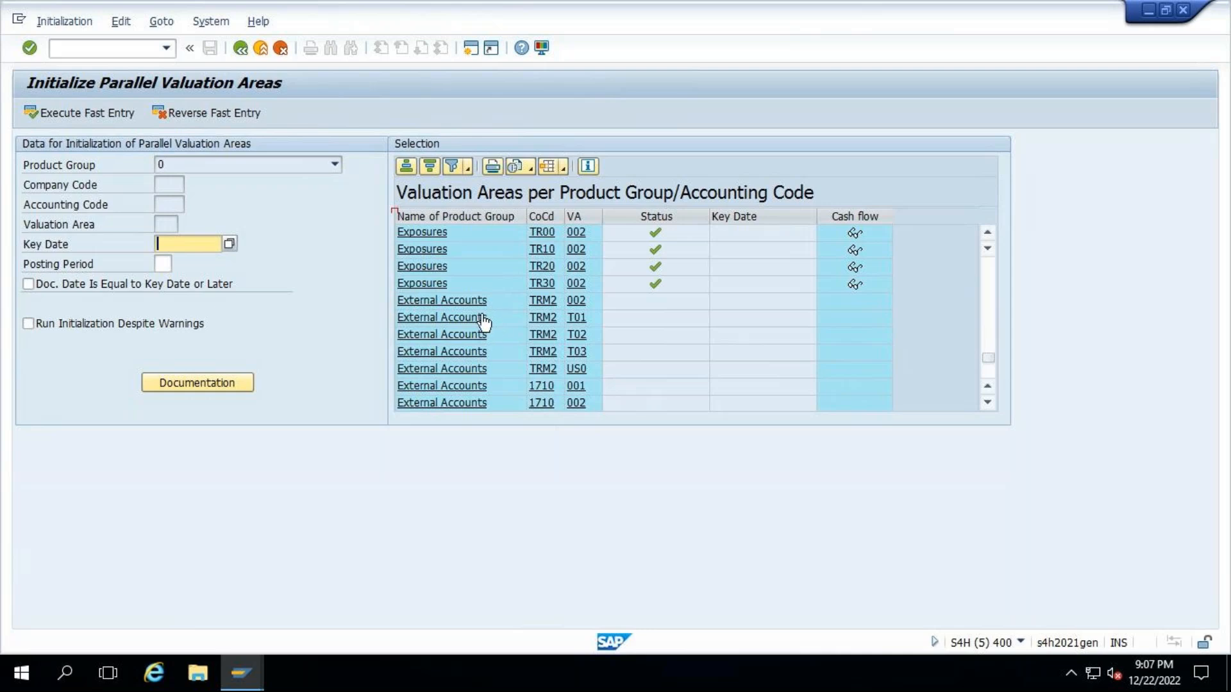
- Select the Exposures entry for company code TR00 and valuation area 002 as the initialization data
scroll(482, 322, "up", 4)
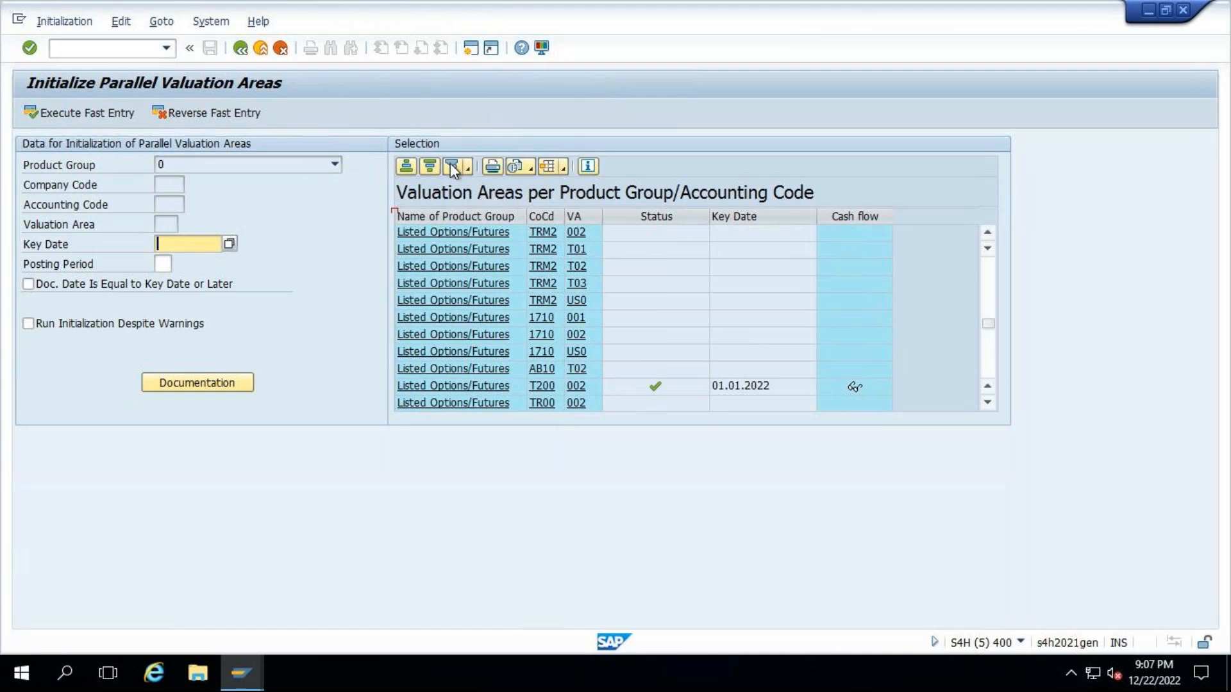
scroll(571, 314, "down", 3)
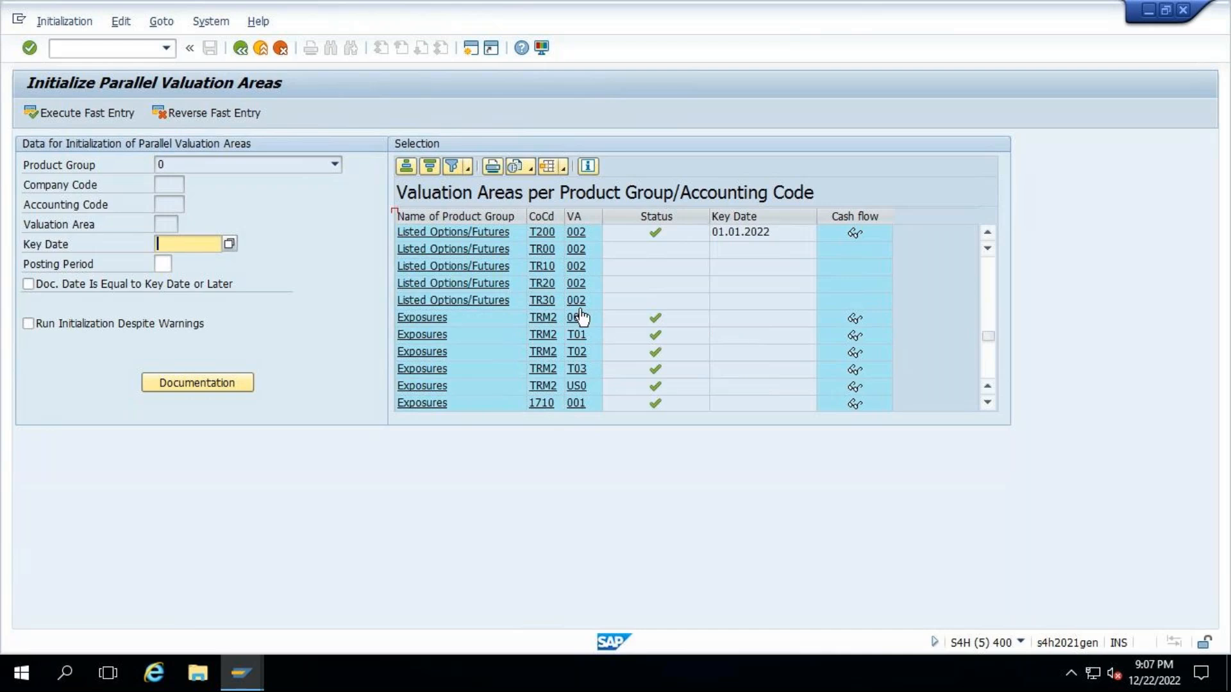
scroll(581, 315, "down", 3)
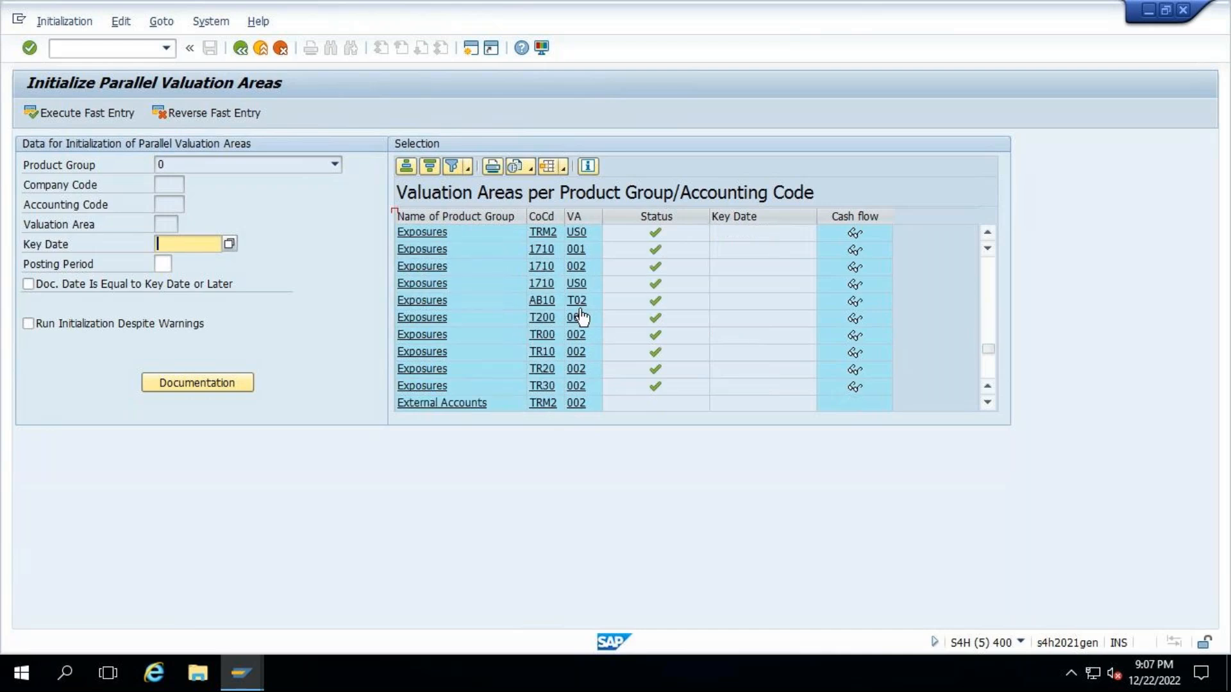
scroll(580, 315, "down", 1)
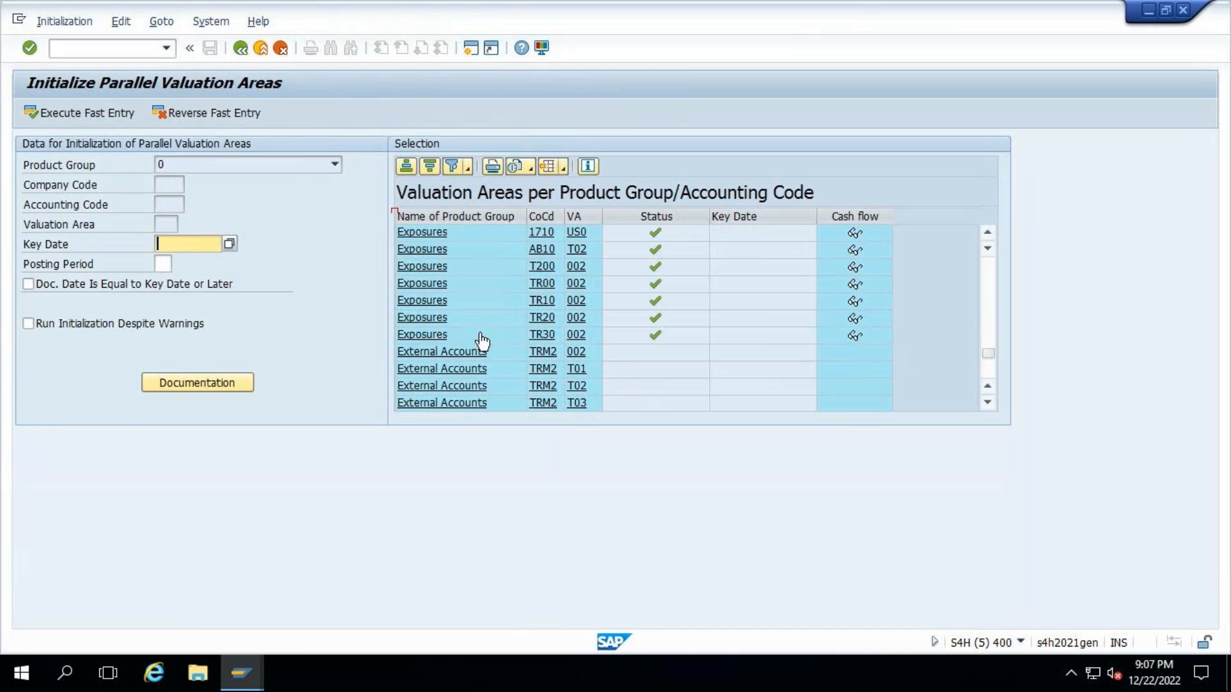
left_click(455, 284)
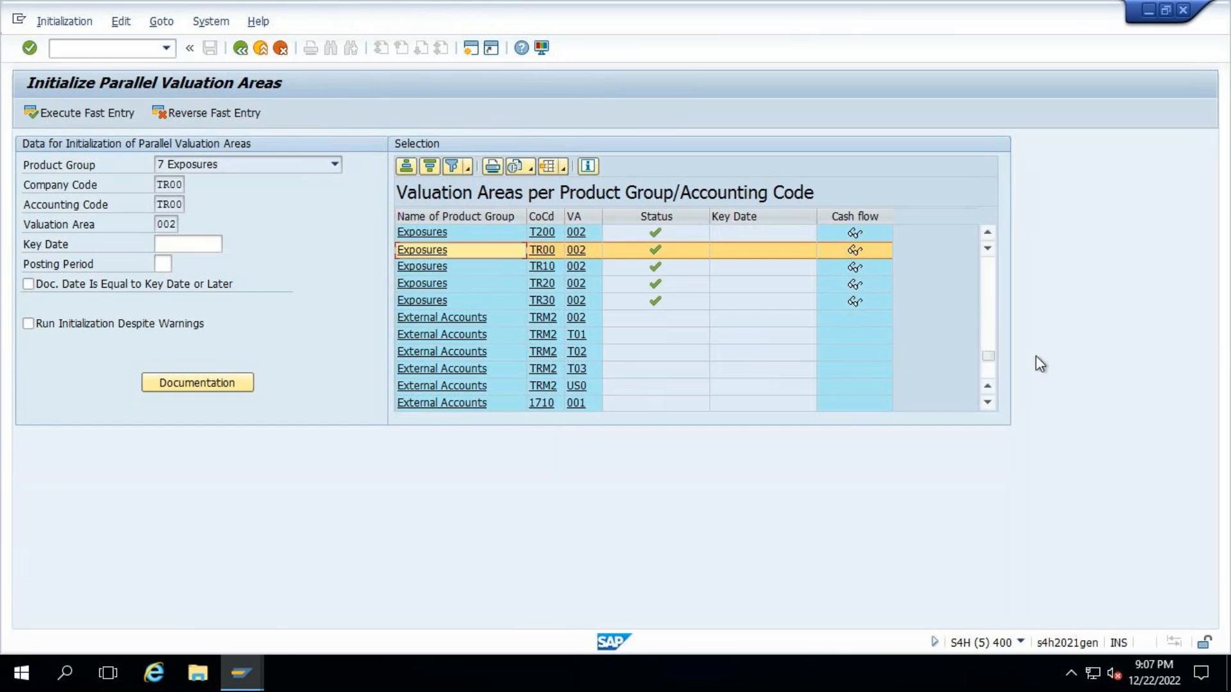
- Examine the initialization status and key dates of the valuation areas from Securities through Loans and OTC Transactions to Listed Options/Futures
left_click_drag(988, 355, 988, 222)
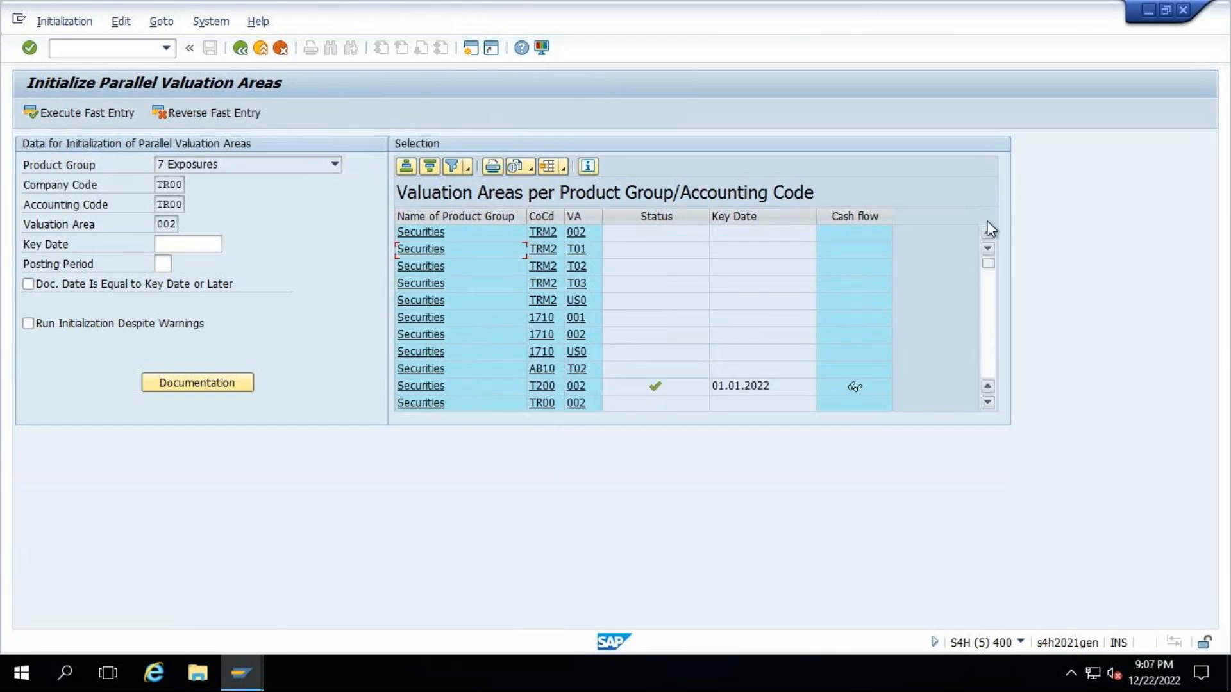
scroll(466, 279, "down", 3)
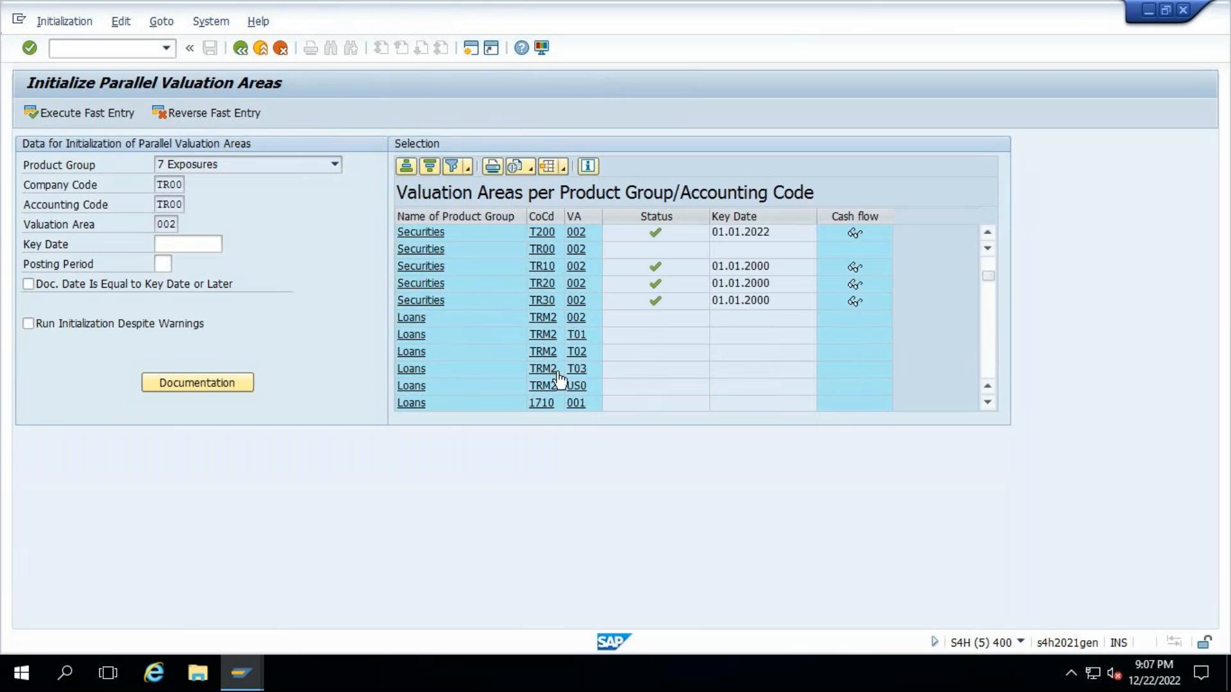
scroll(473, 370, "down", 1)
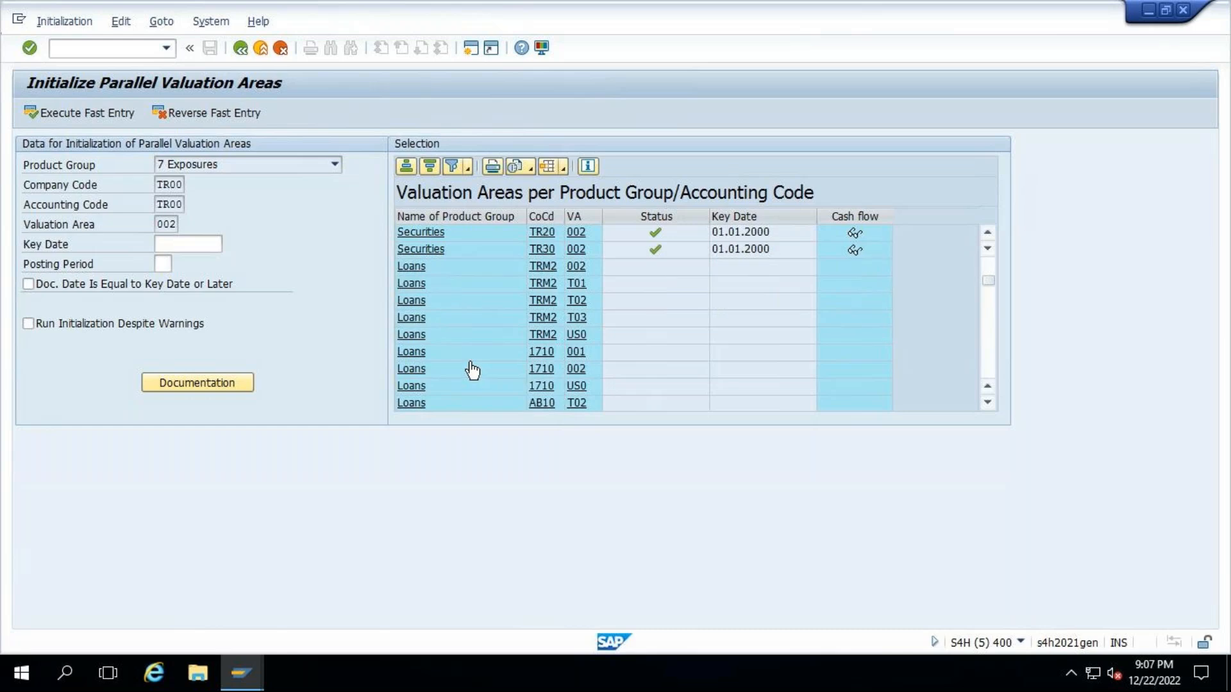
scroll(472, 369, "down", 1)
scroll(473, 369, "down", 2)
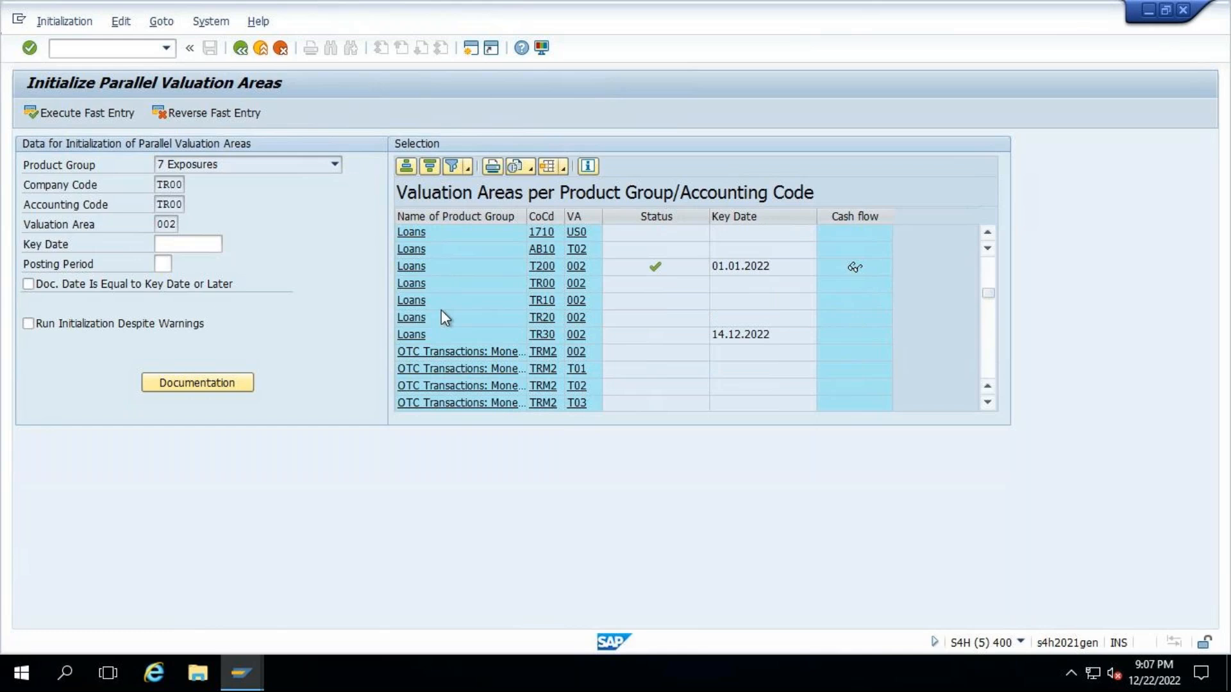
scroll(441, 309, "down", 2)
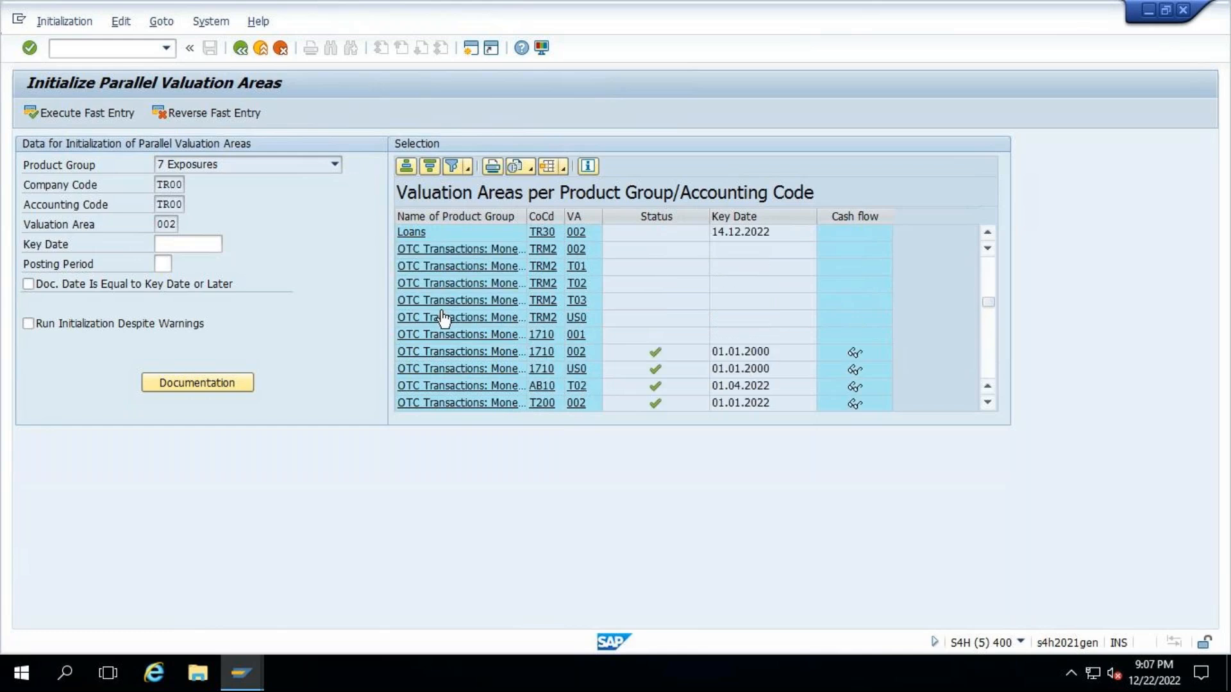
scroll(442, 316, "down", 2)
scroll(442, 316, "down", 4)
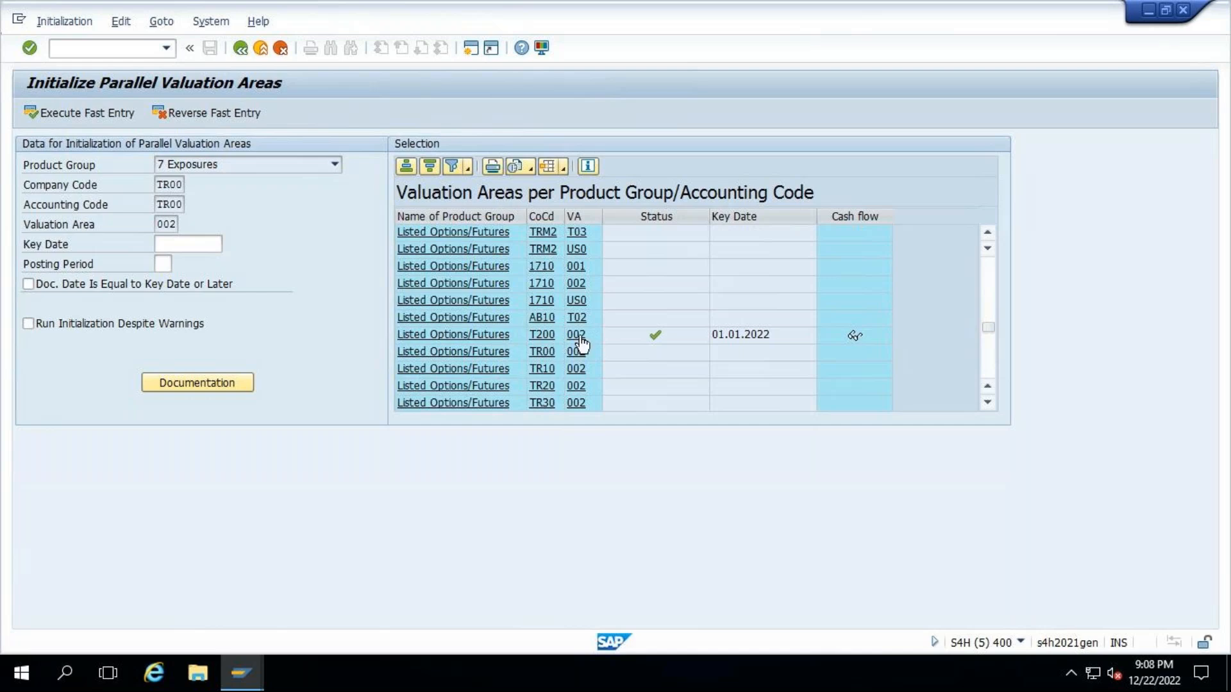
- Select the Listed Options/Futures entry for company code T200 and valuation area 002, and inspect its initialization steps and key date
left_click(543, 335)
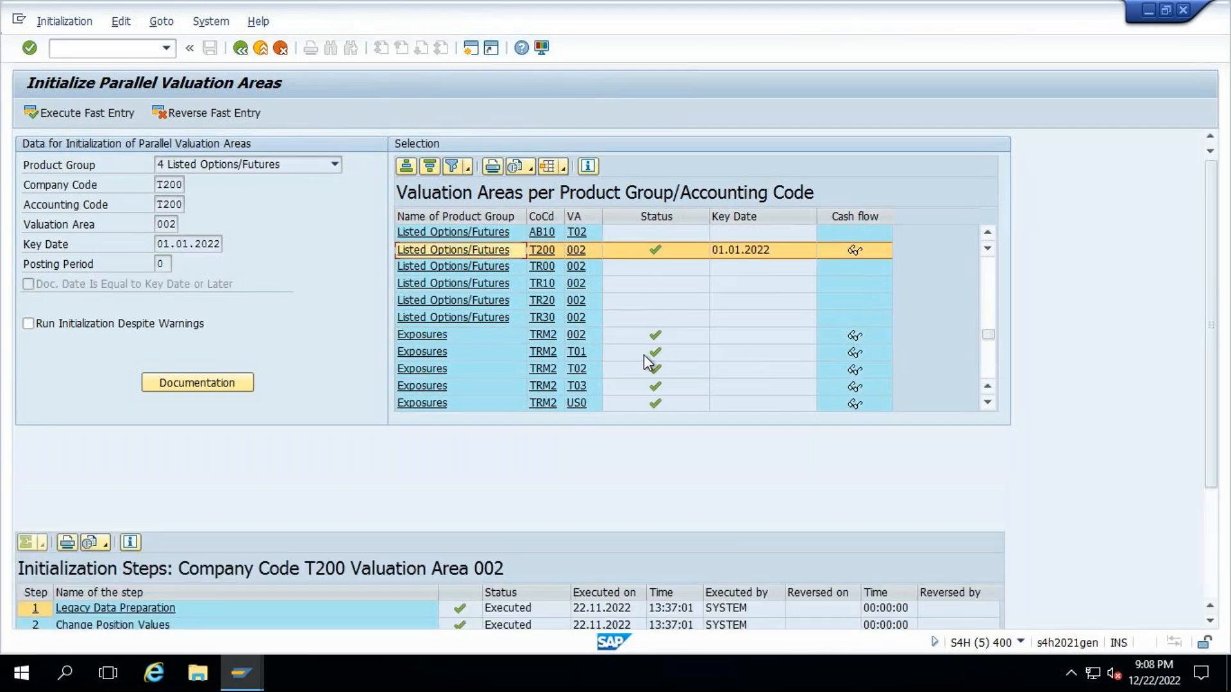
left_click_drag(1211, 345, 1214, 458)
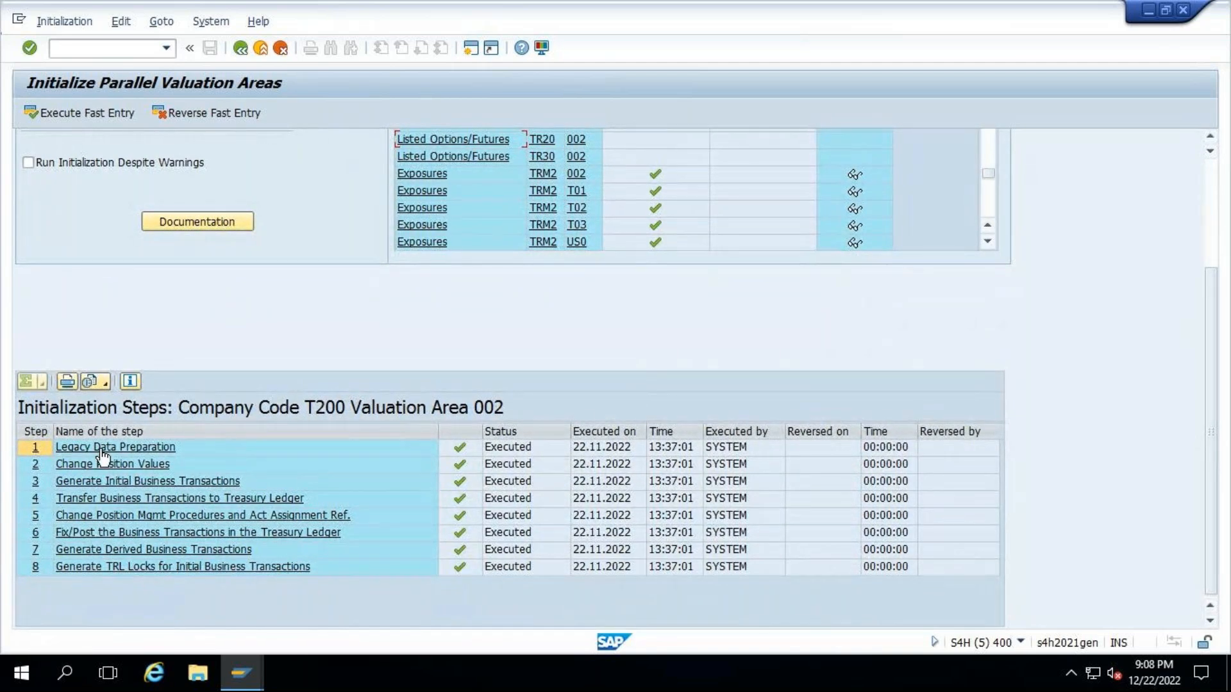
left_click(1205, 196)
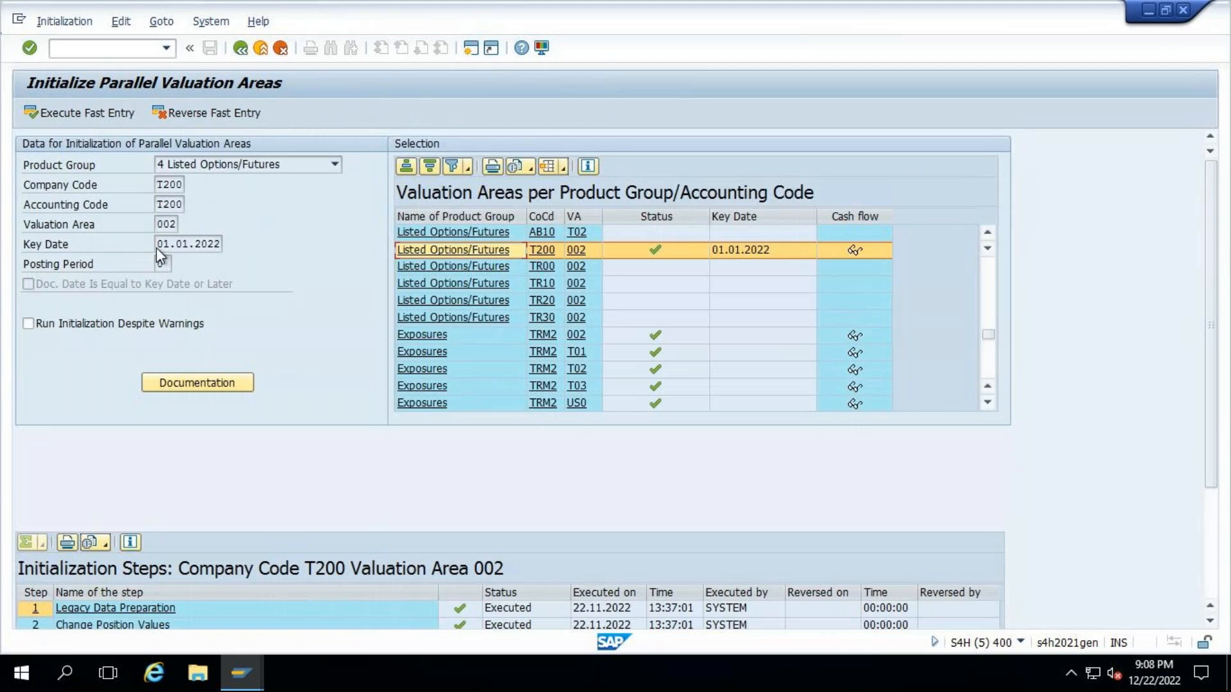
left_click_drag(159, 244, 253, 243)
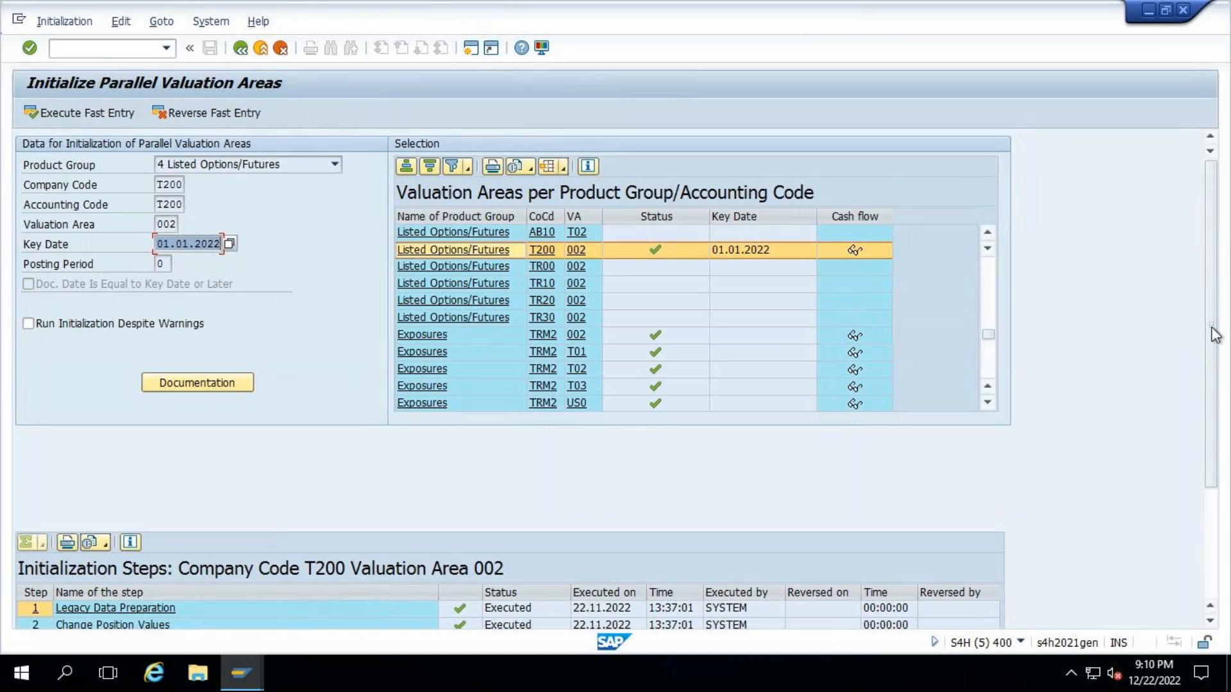
- Select the Legacy Data Preparation step of company code T200 and review the full sequence of initialization steps
scroll(1215, 400, "down", 5)
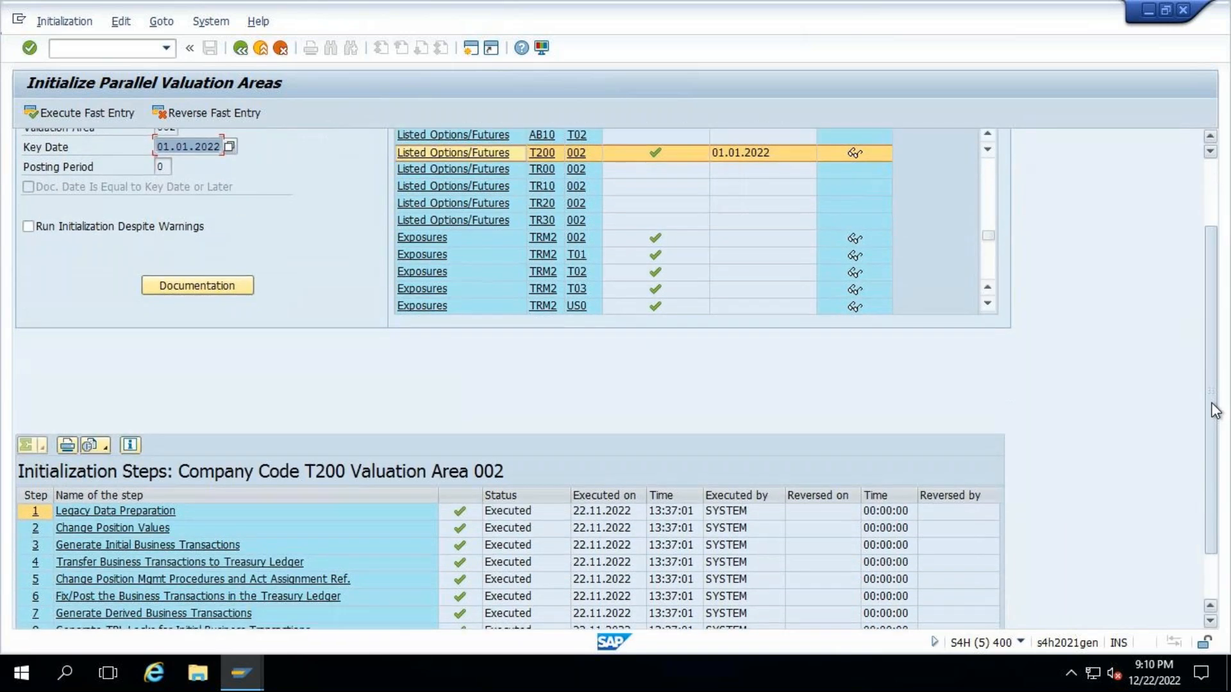
left_click(100, 509)
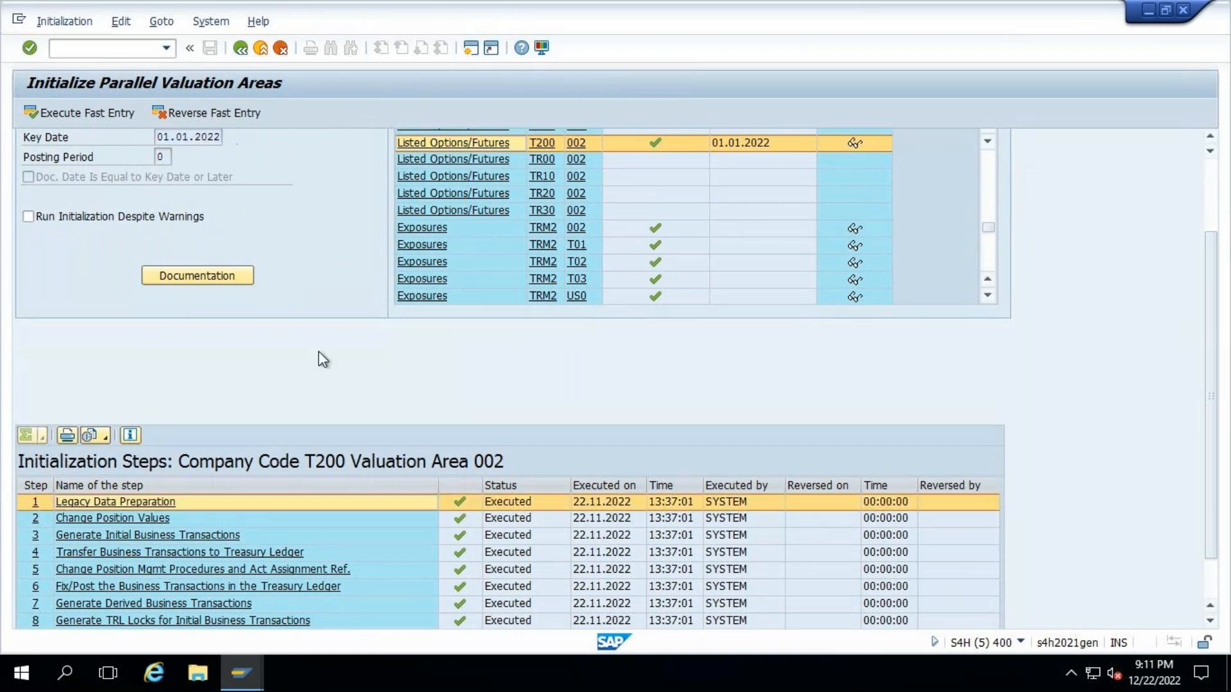
scroll(316, 358, "up", 5)
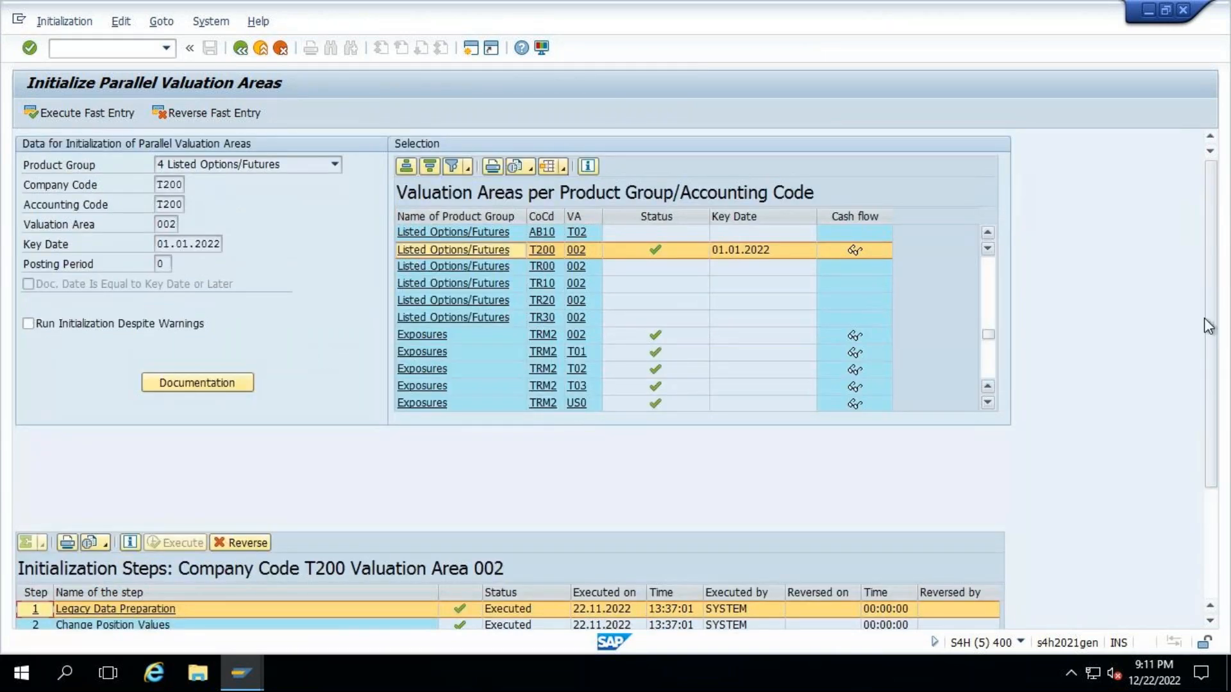
scroll(657, 510, "down", 2)
scroll(657, 511, "down", 5)
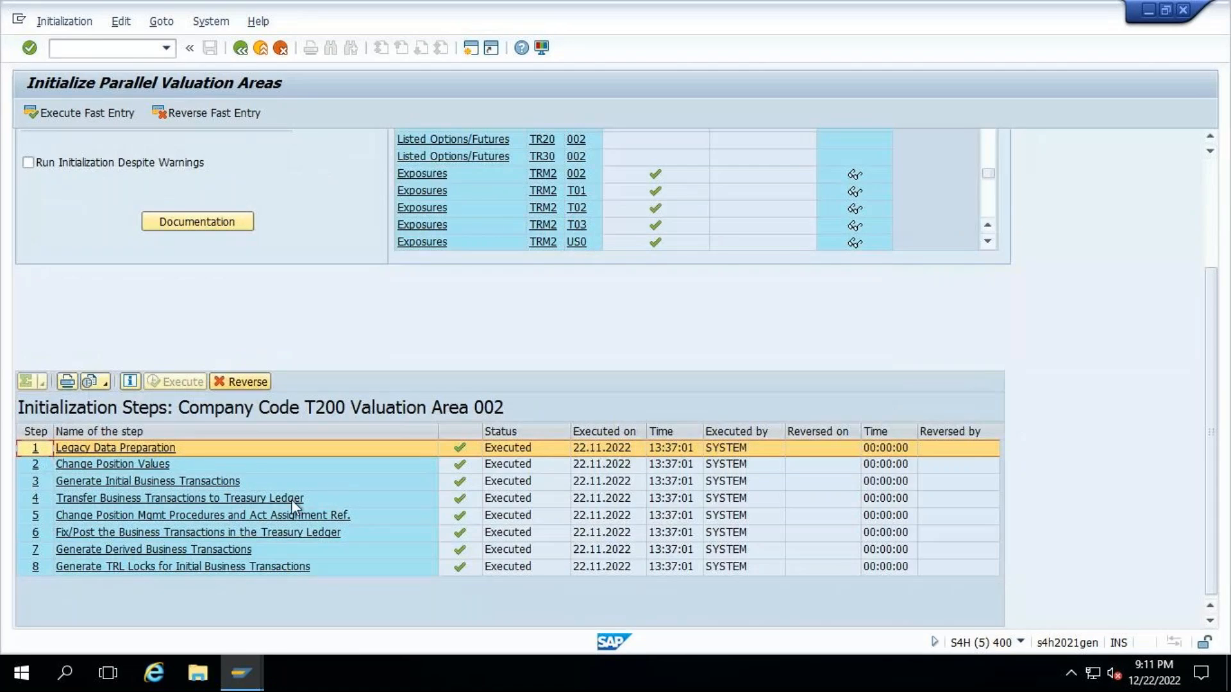
left_click(1210, 193)
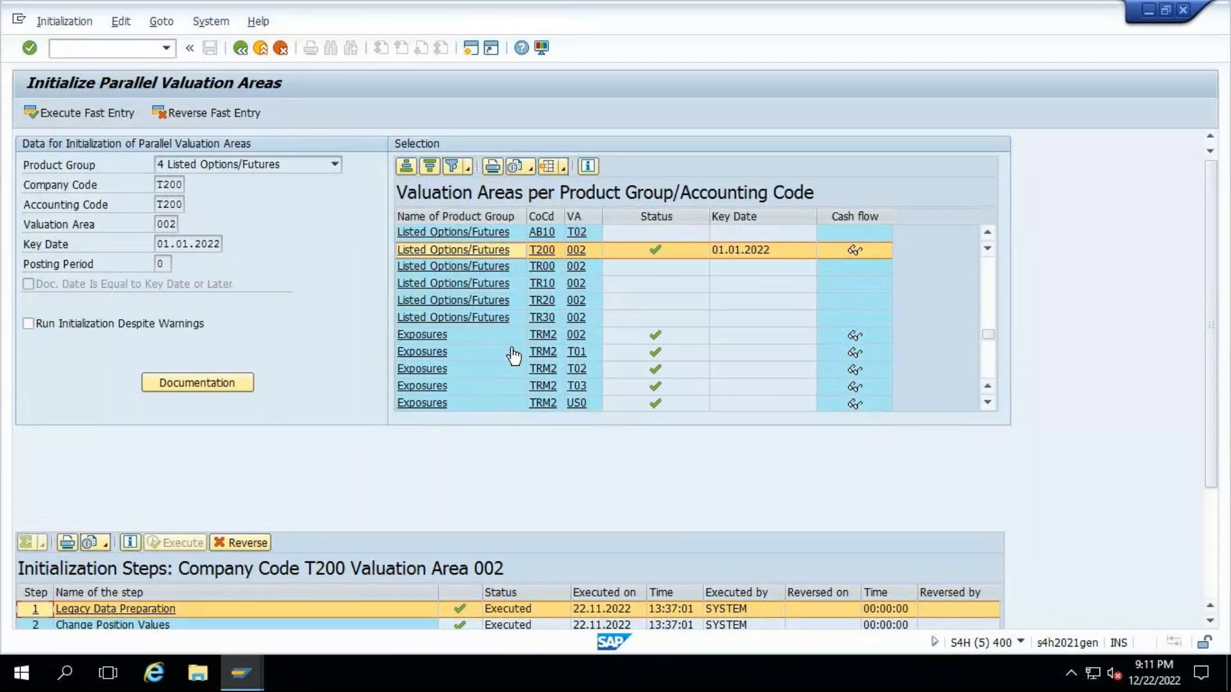
- Check the External Accounts entries in the valuation area list and leave the parallel valuation area initialization
scroll(513, 352, "down", 1)
scroll(513, 354, "down", 5)
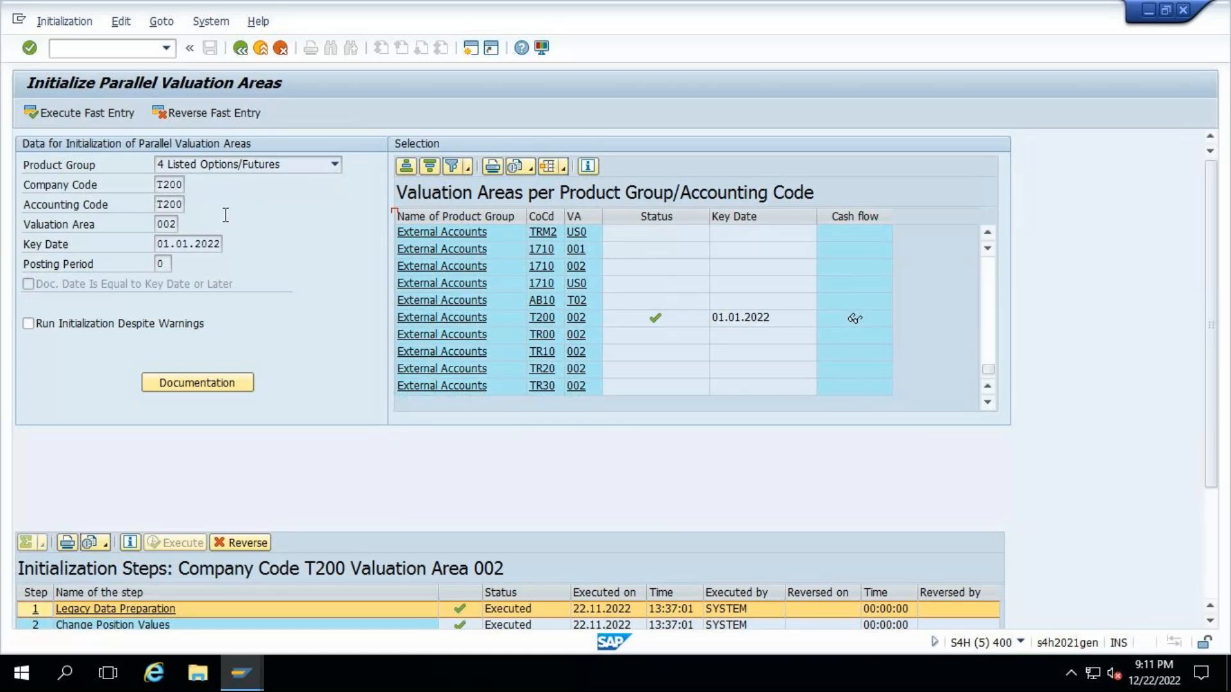
left_click(53, 328)
left_click(241, 49)
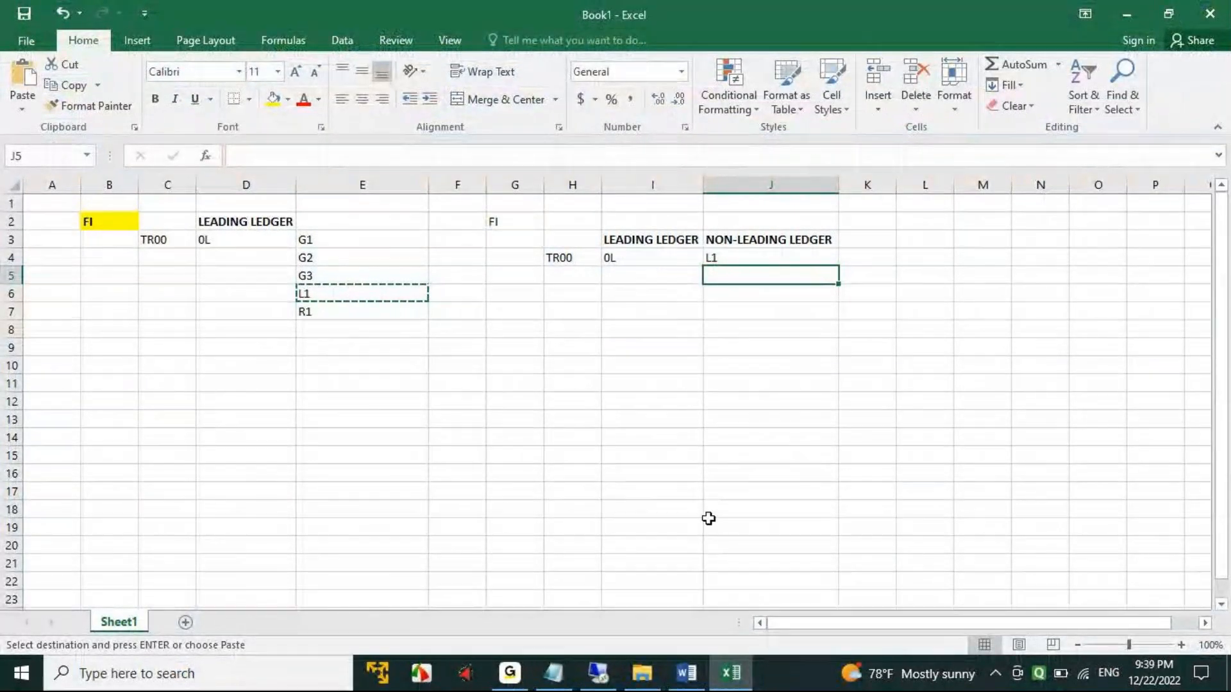
- Switch to the Accrual Deferral Process & Configuration document in Word and read its four-month fixed deposit accrual schedule
left_click(686, 673)
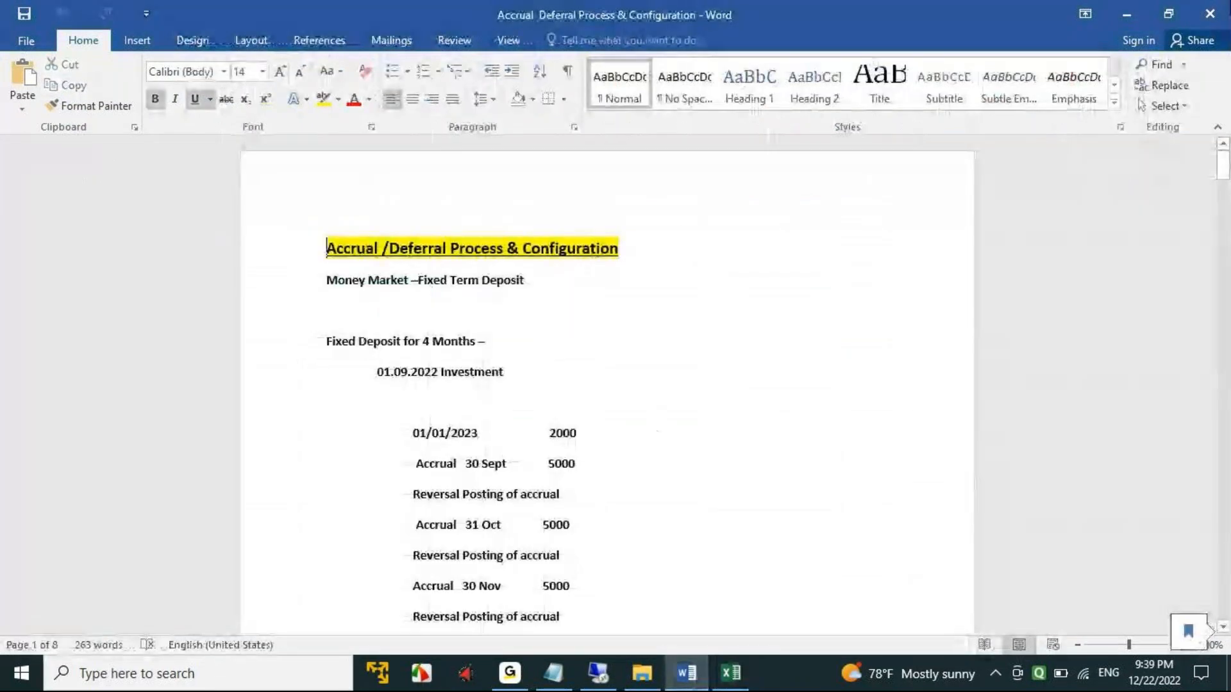
left_click(1127, 15)
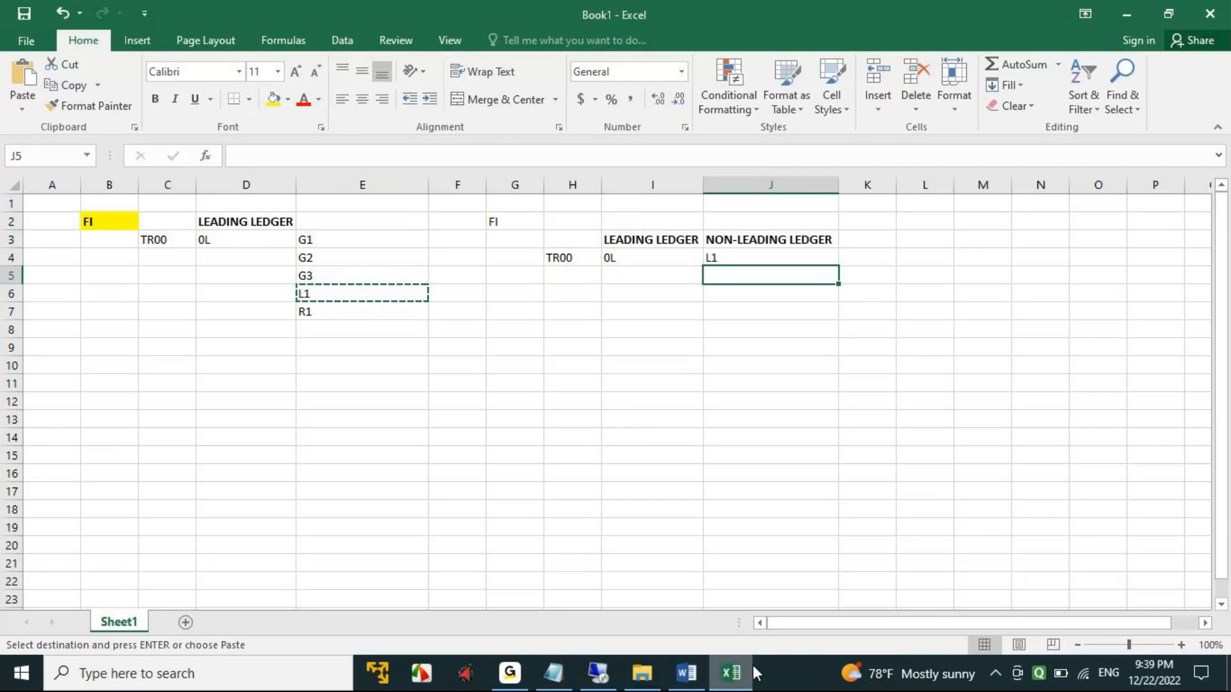
left_click(686, 673)
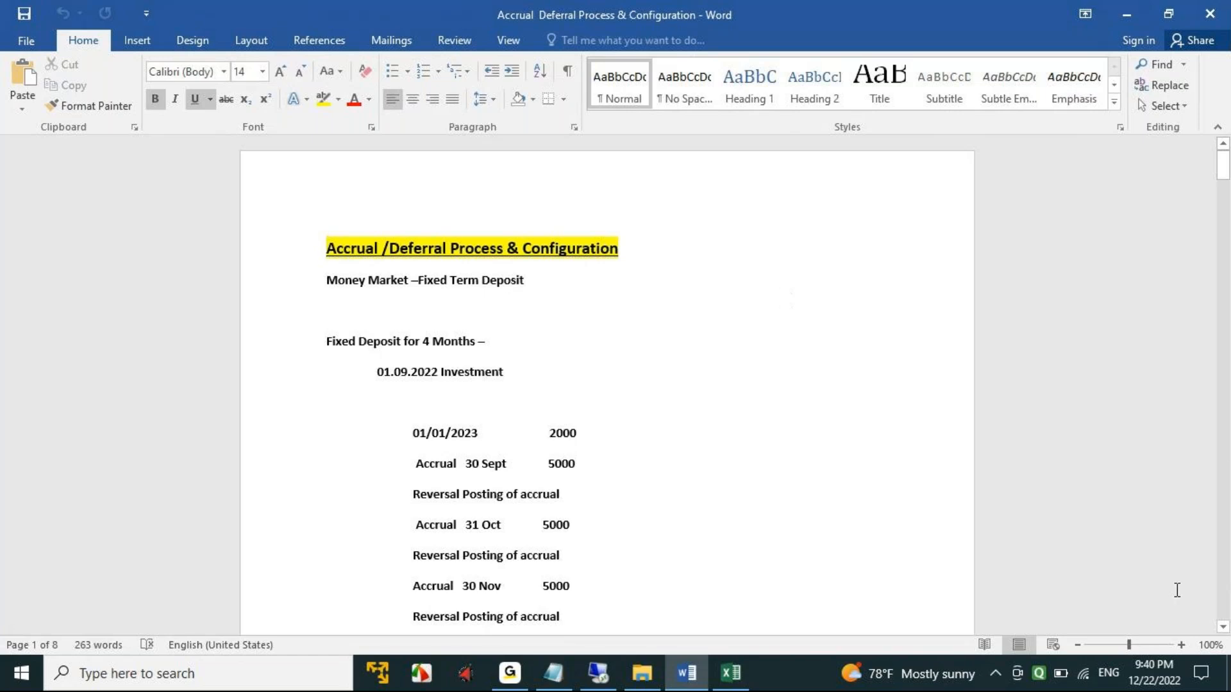
left_click(1181, 644)
left_click(1181, 644)
scroll(800, 442, "down", 3)
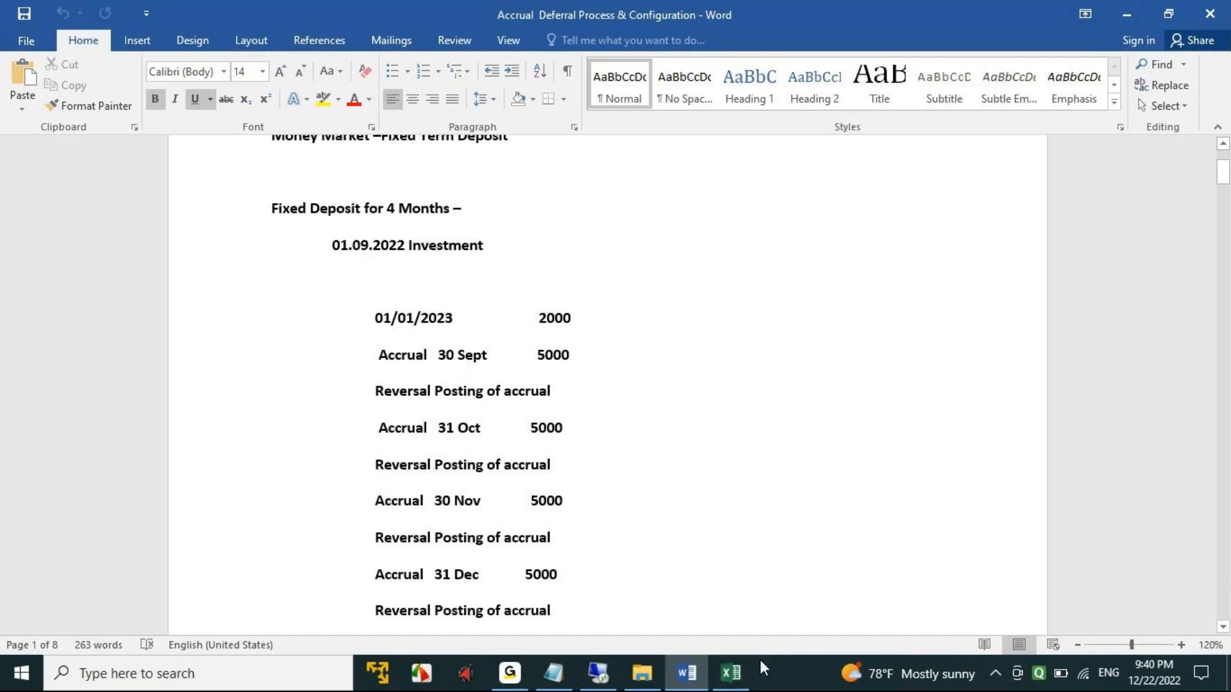
- Switch to the Book1 workbook in Excel, enter the heading BUSINESS PROCESS in cell D12 and fit column D to it
left_click(731, 673)
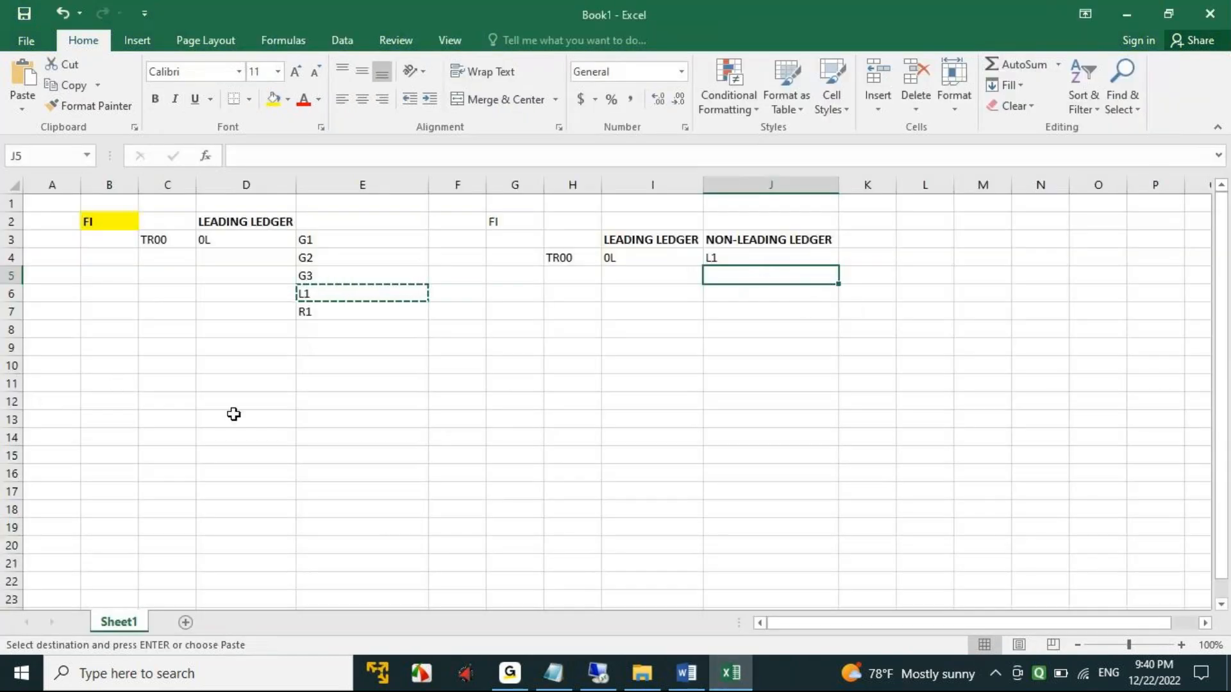
scroll(247, 406, "down", 2)
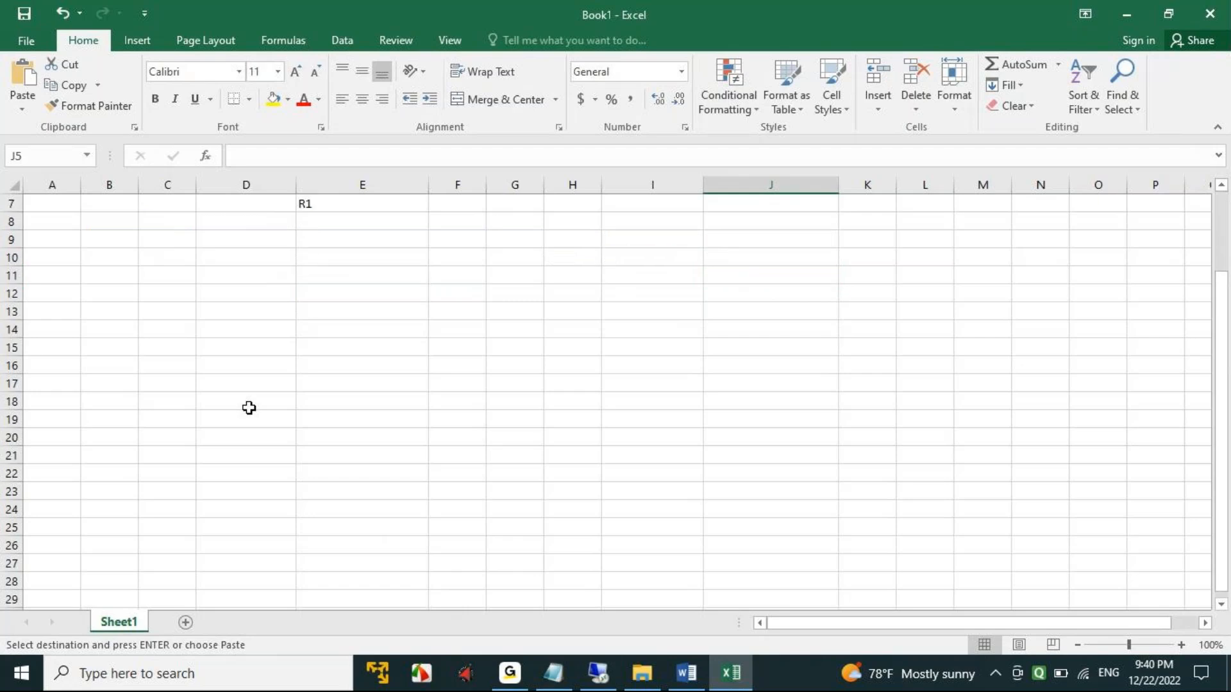
left_click(216, 308)
left_click(245, 293)
type("BISO")
key("BackSpace")
key("BackSpace")
key("BackSpace")
type("USINESS PROCESS")
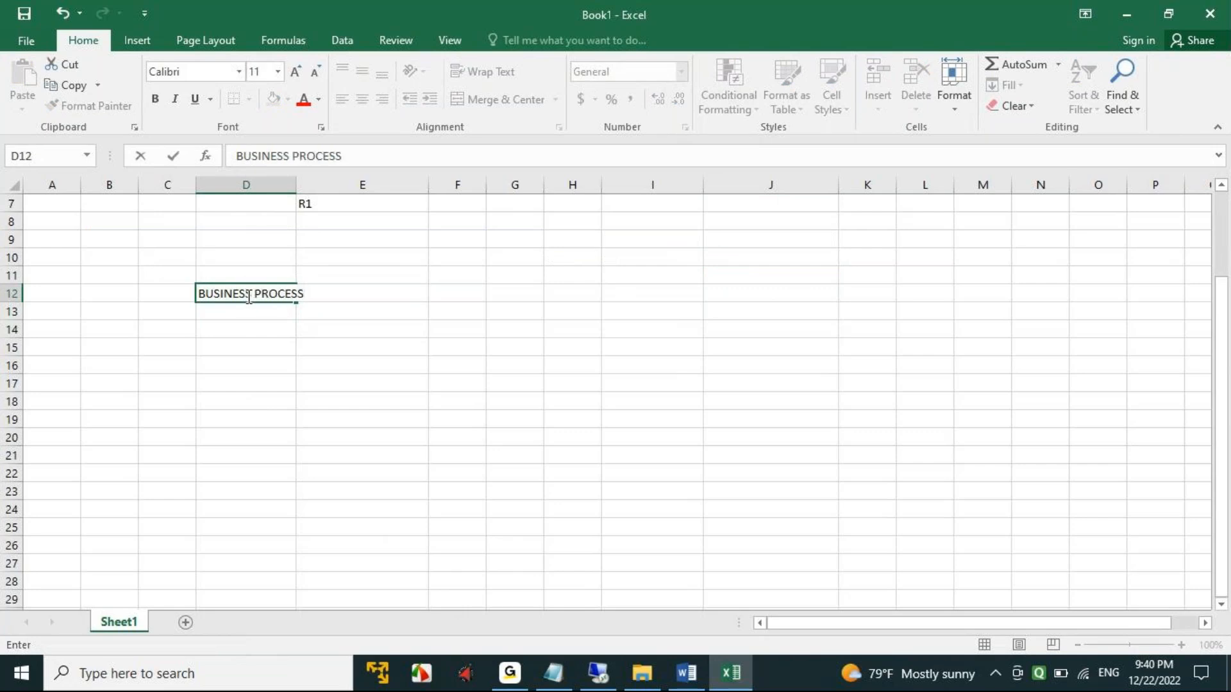
left_click(300, 349)
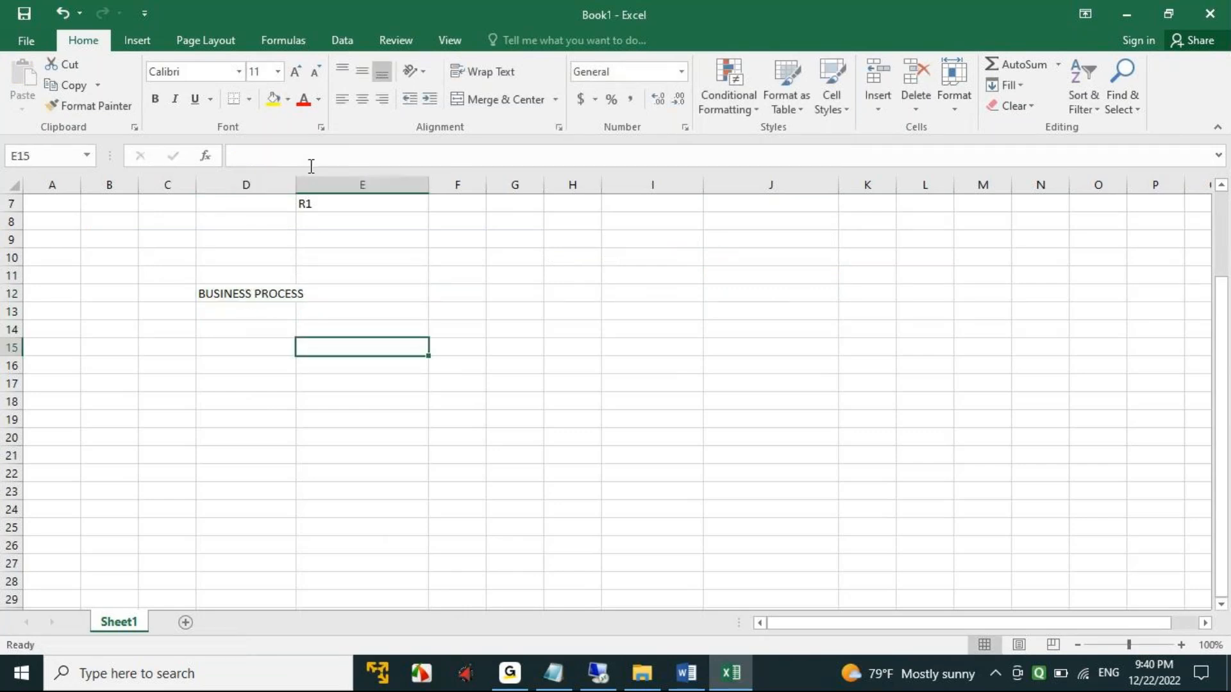
double_click(296, 184)
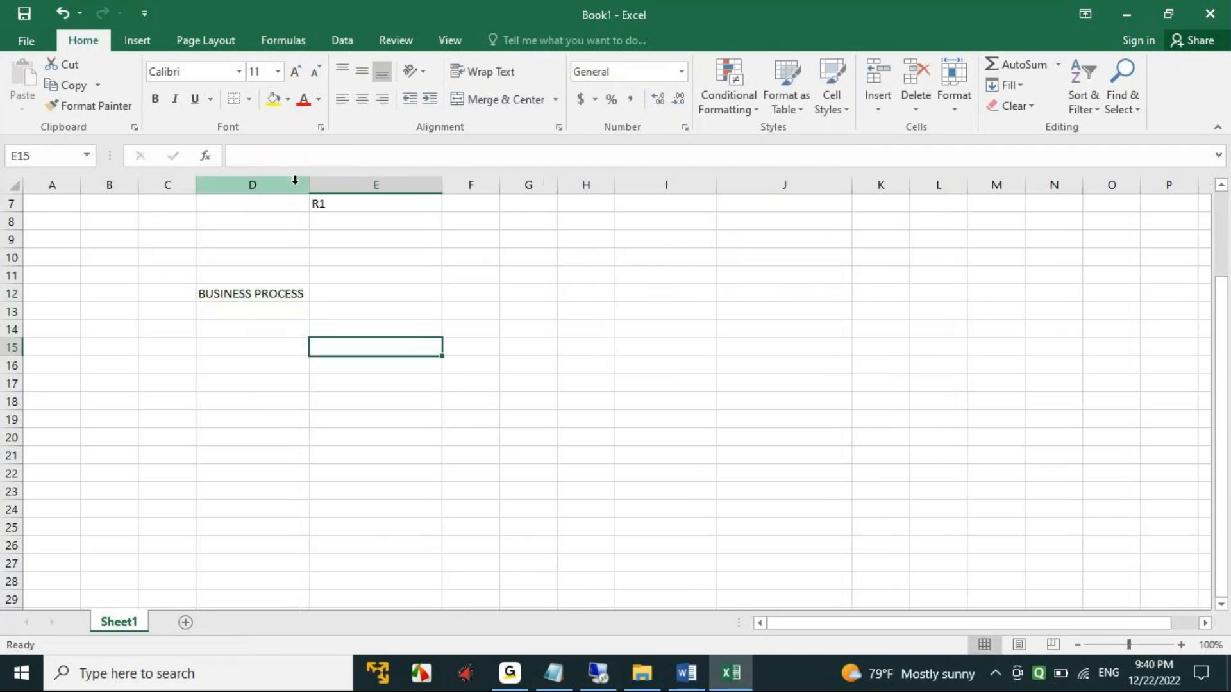
- Enter INVESTMENT WITH BANK in cell D14 and fit column D to the text
left_click(228, 328)
type("NVE")
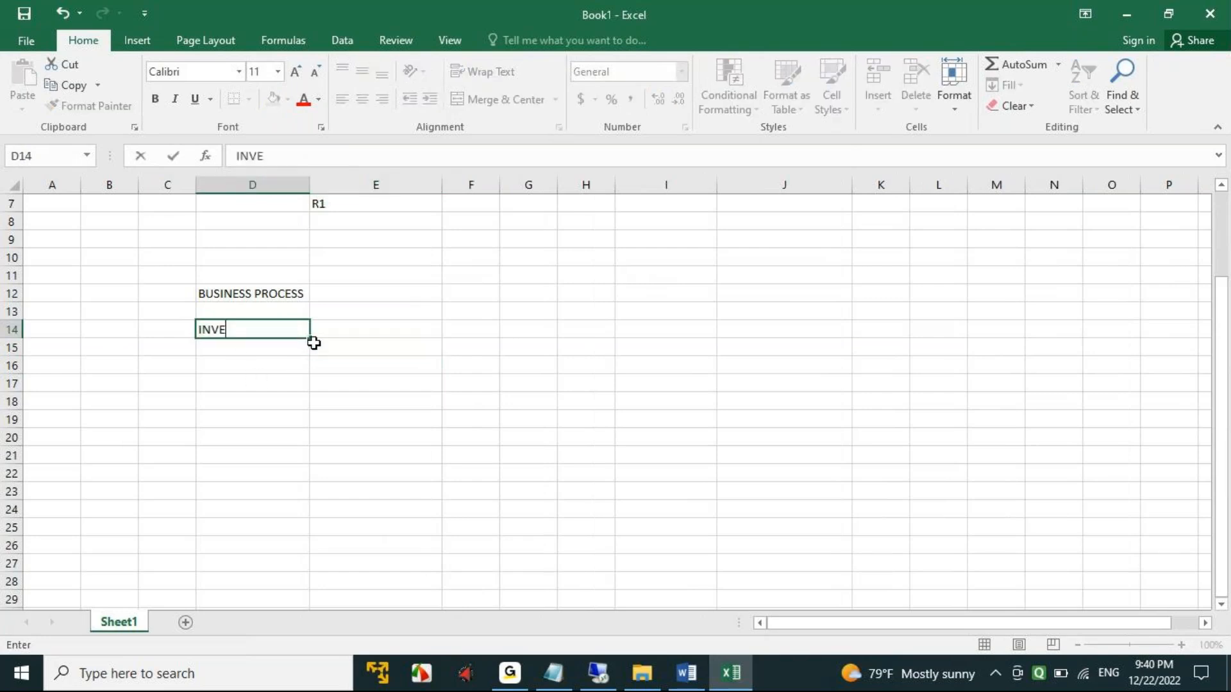
type("STMENT WITH BANK")
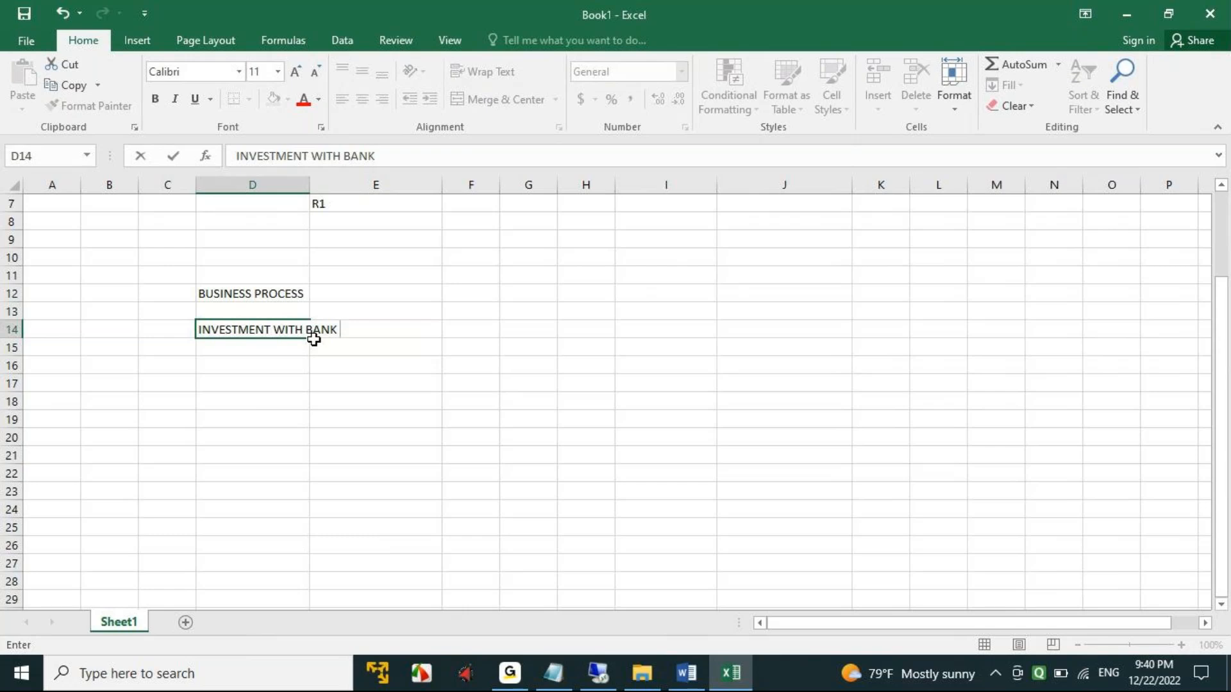
left_click_drag(306, 384, 313, 388)
double_click(310, 186)
- Enter 3RD OF EVERY MONTH INTEREST CALCULATED in cell E14 and fit column E to the text
left_click(388, 330)
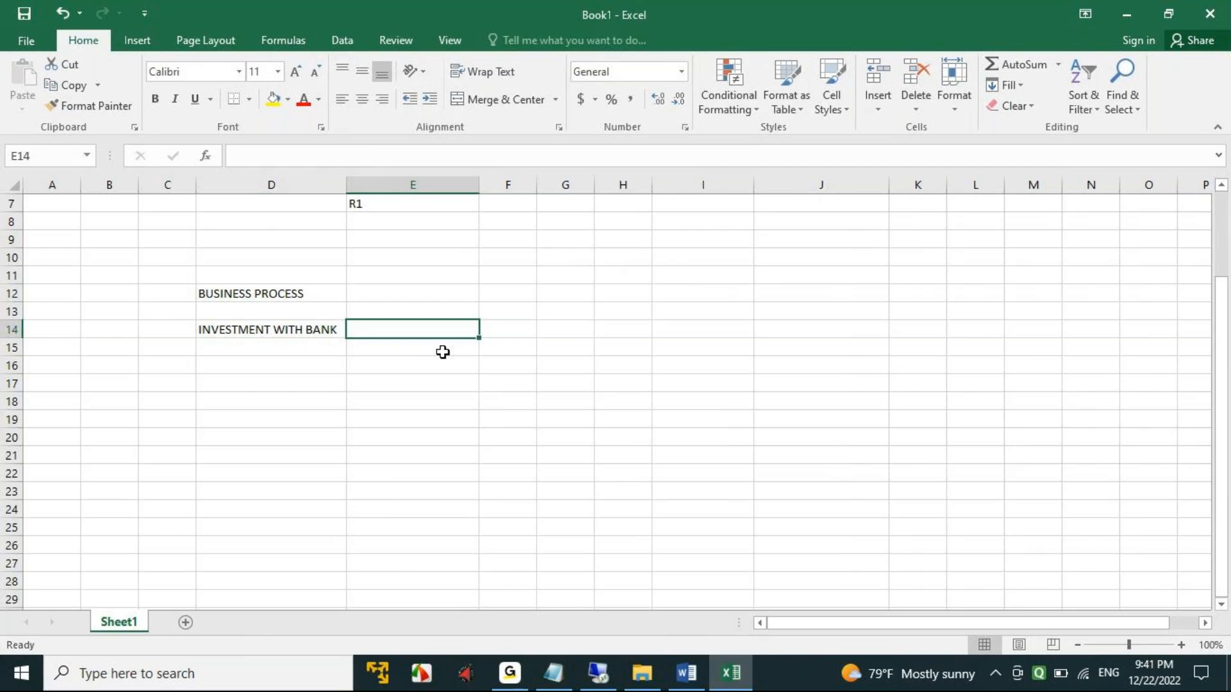
type("34")
key("BackSpace")
type("RD OF EVERY MONTH ")
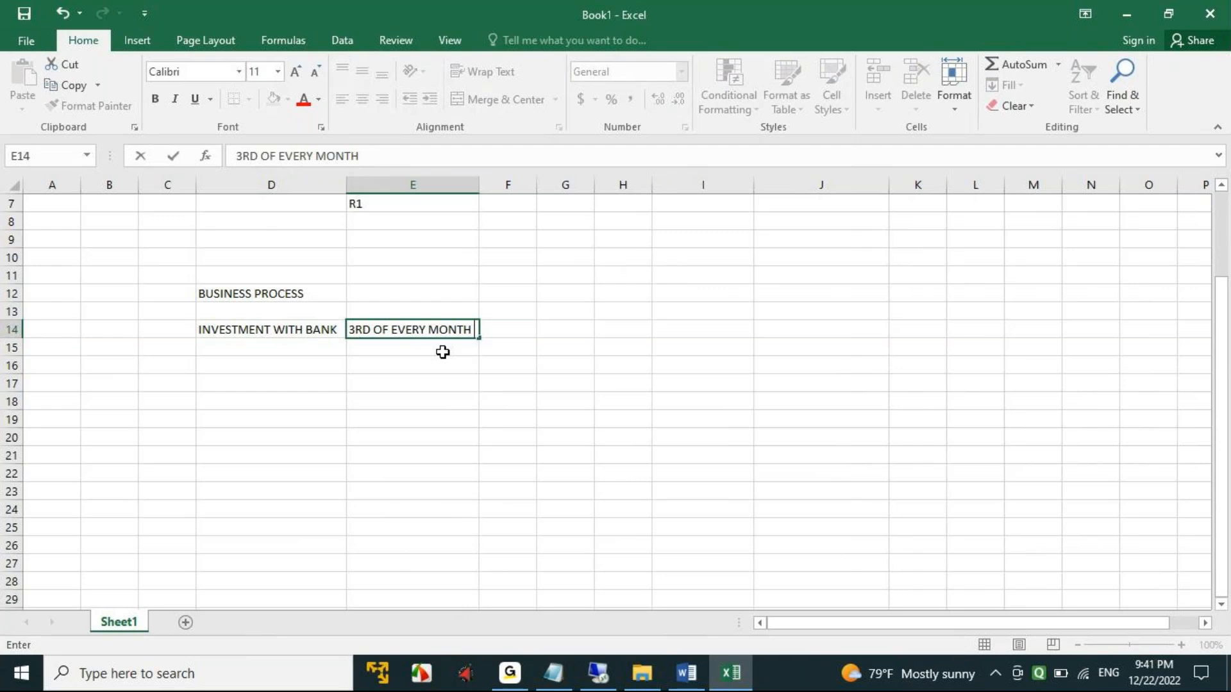
type("INTEREST CAL")
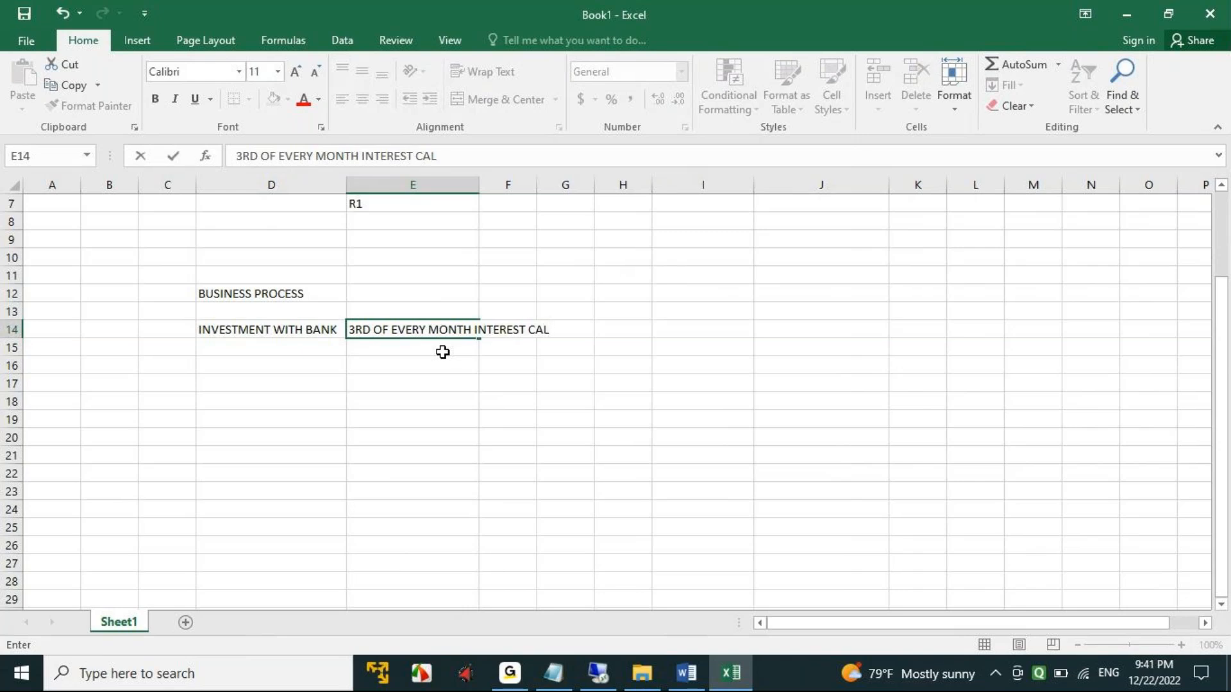
type("CULATED")
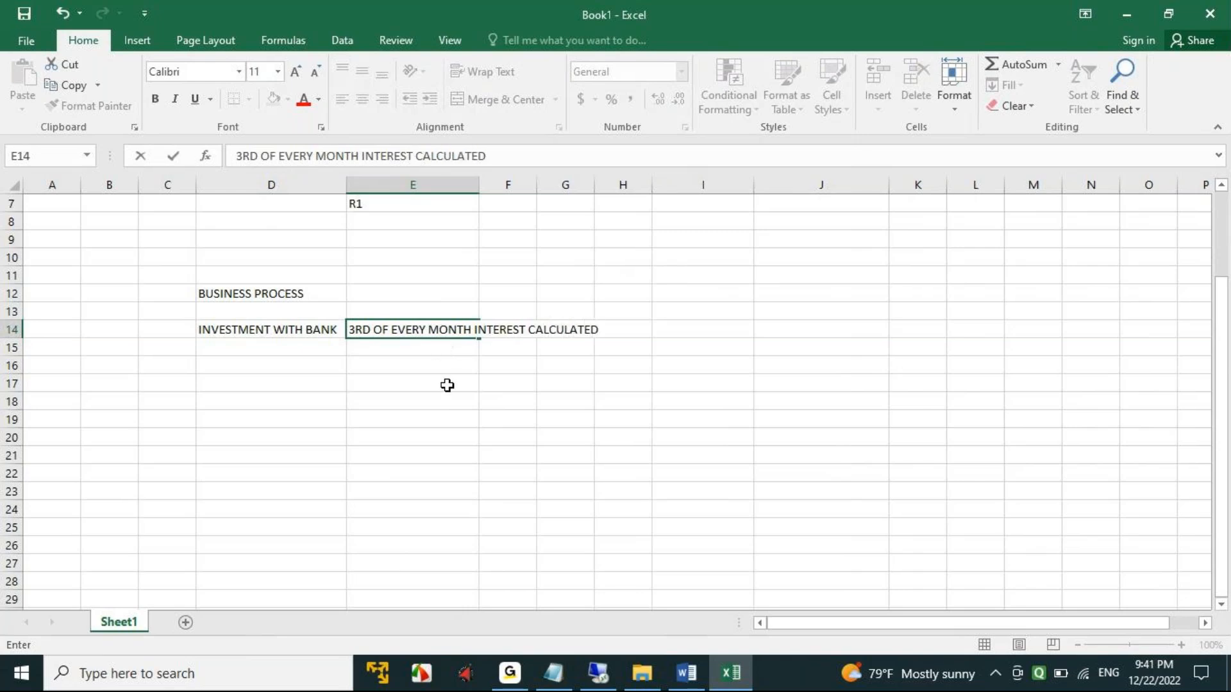
left_click(447, 397)
double_click(479, 185)
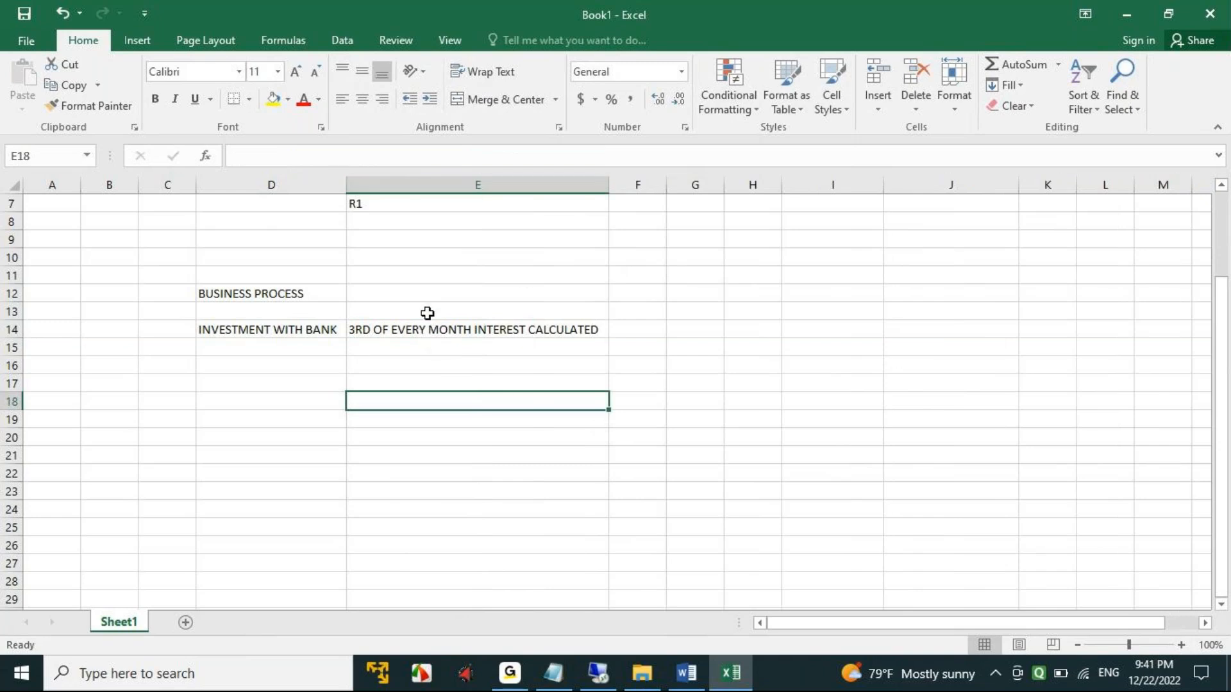
left_click(418, 330)
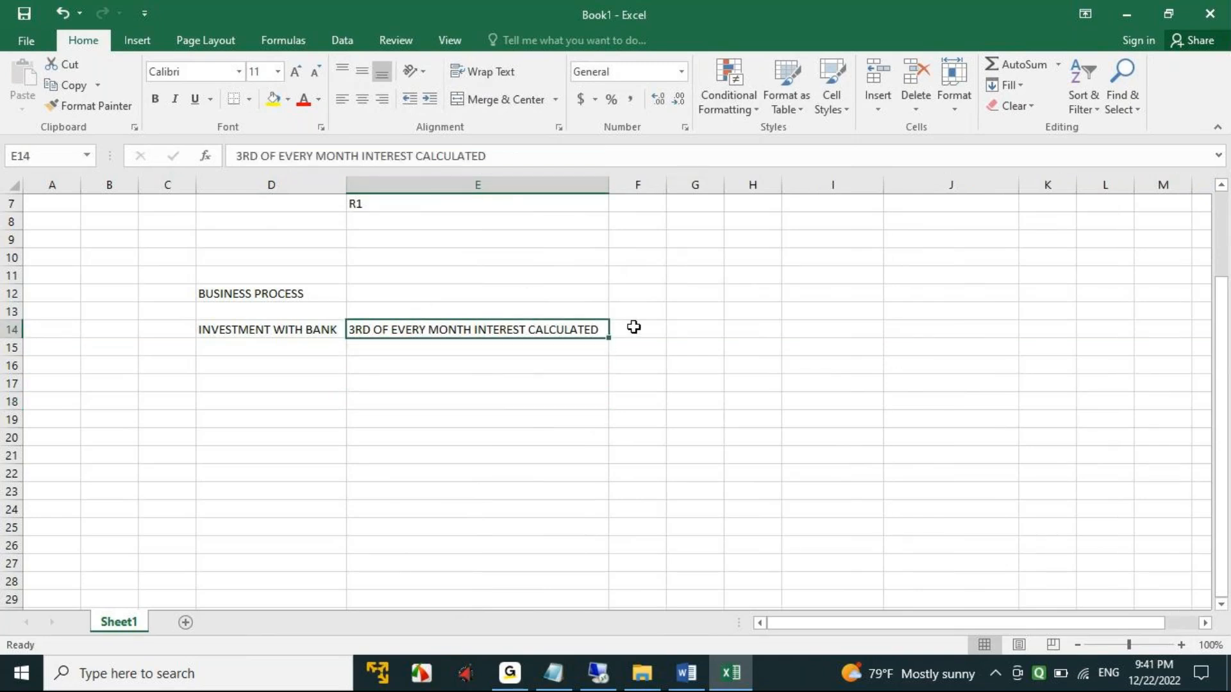
left_click(486, 382)
left_click(449, 330)
left_click(418, 363)
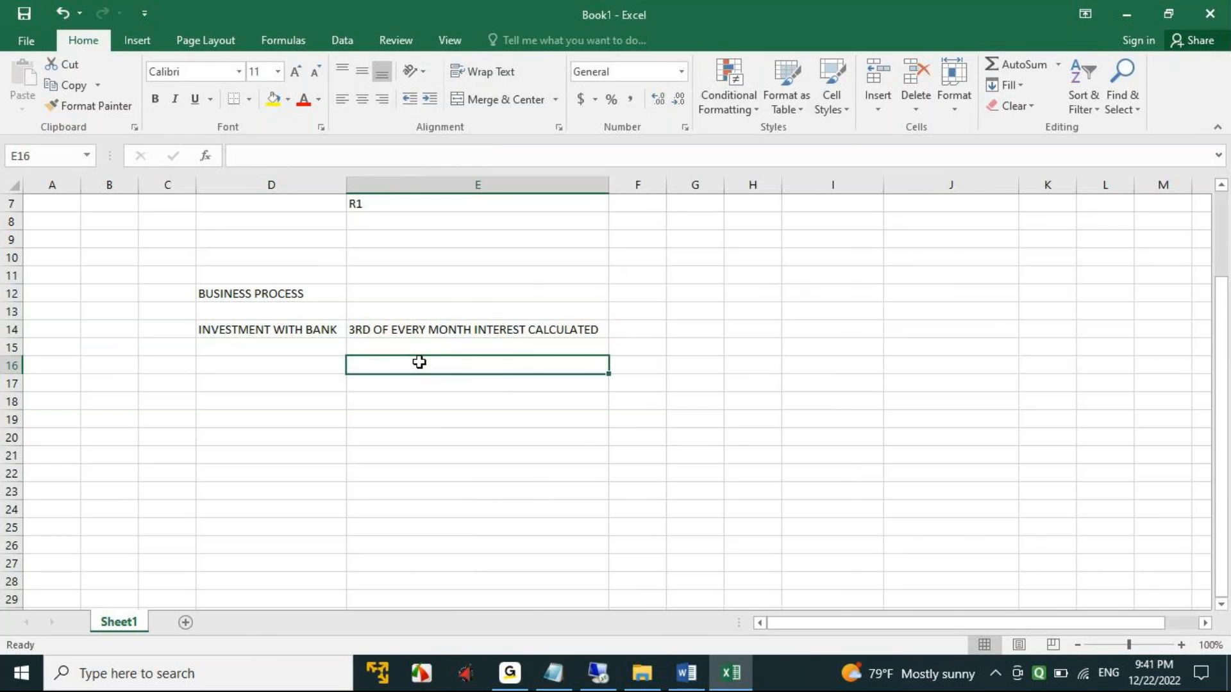
- Enter 4000 in cell E16 and append DEC to the interest text in cell E14
type("4000")
key("Tab")
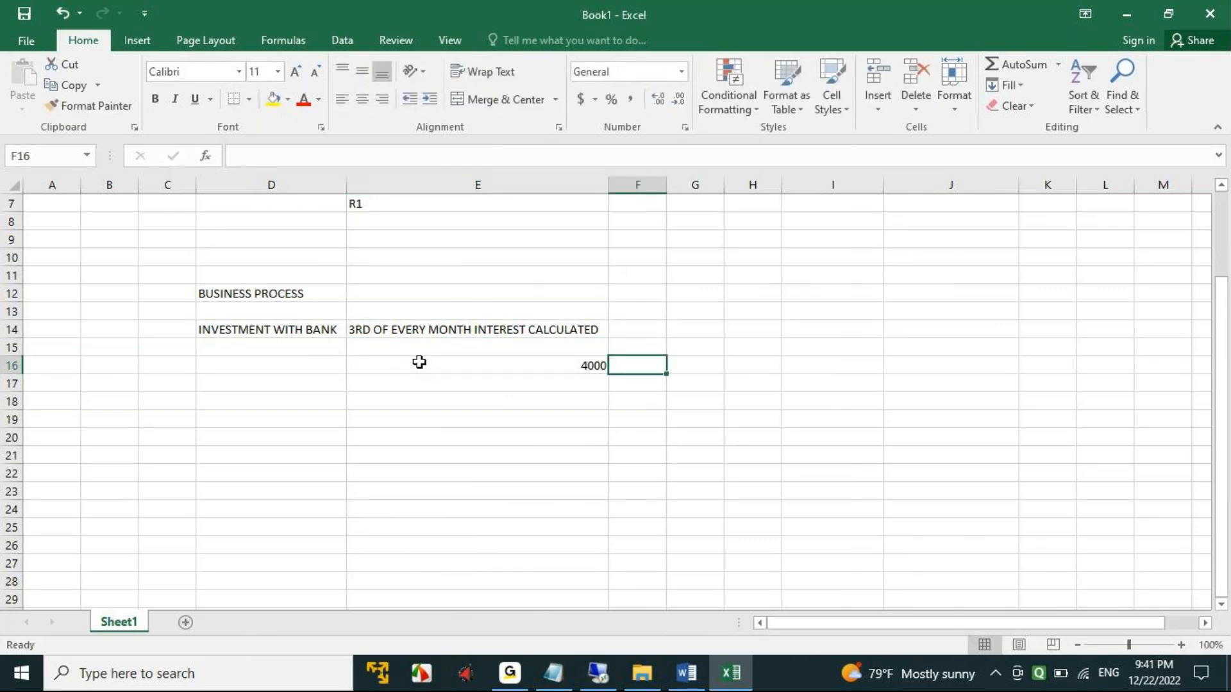
left_click(428, 326)
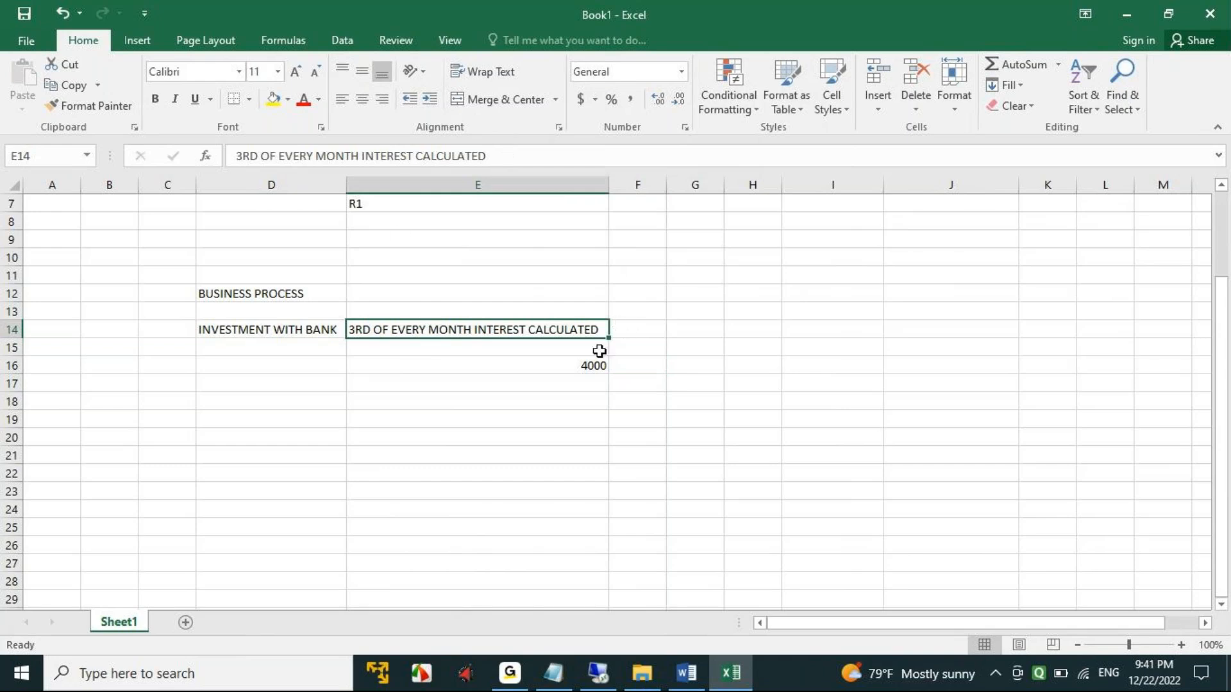
key("ctrl+c")
left_click(520, 154)
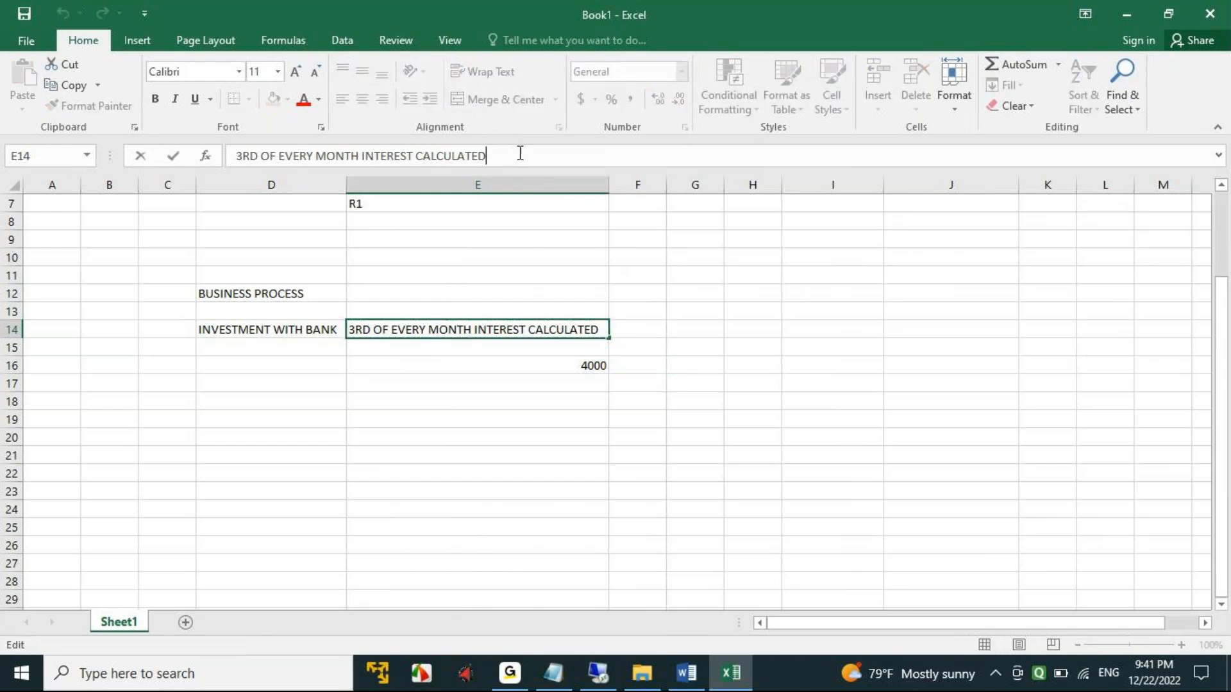
type("dEC")
key("BackSpace")
key("BackSpace")
key("BackSpace")
type("DEC")
key("Tab")
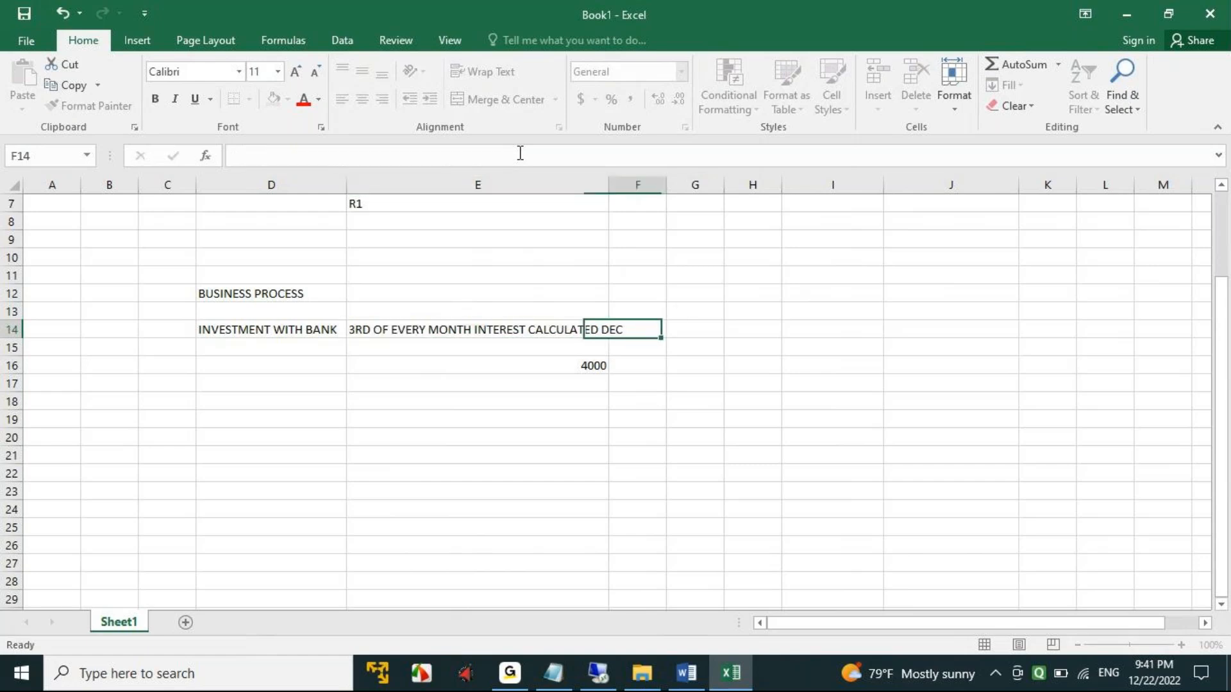
- Enter the month headings JAN in cell F14 and FEB in cell G14
type("JAN")
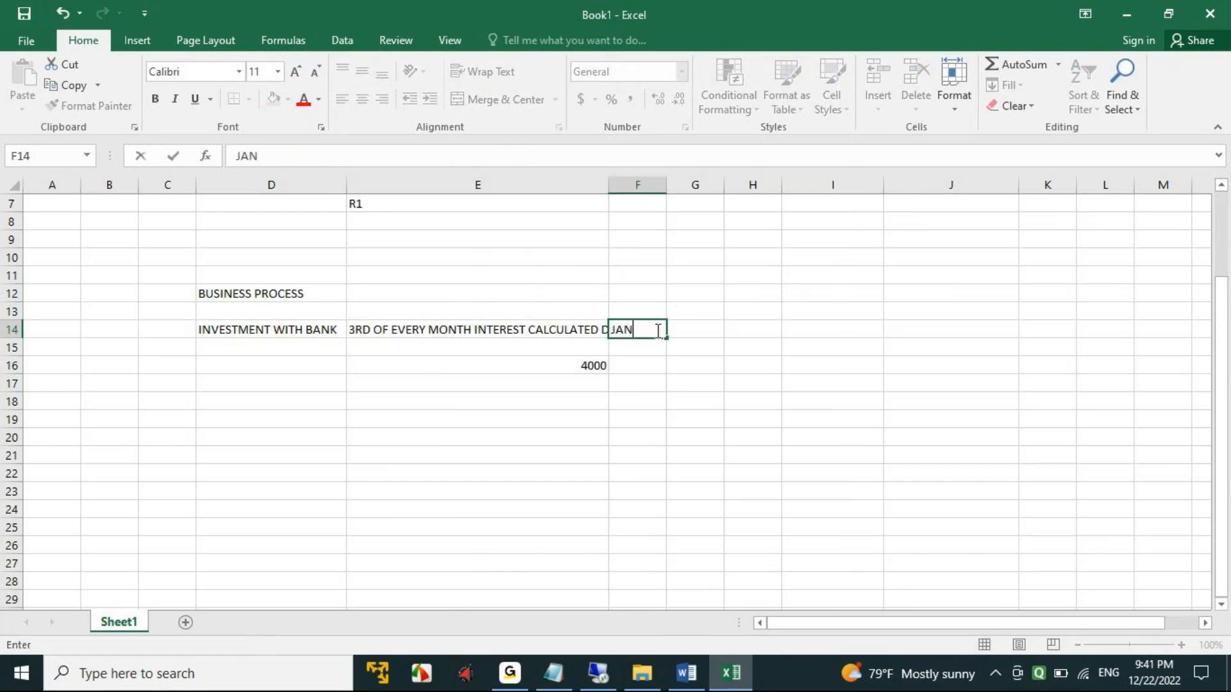
key("Tab")
type("FEB")
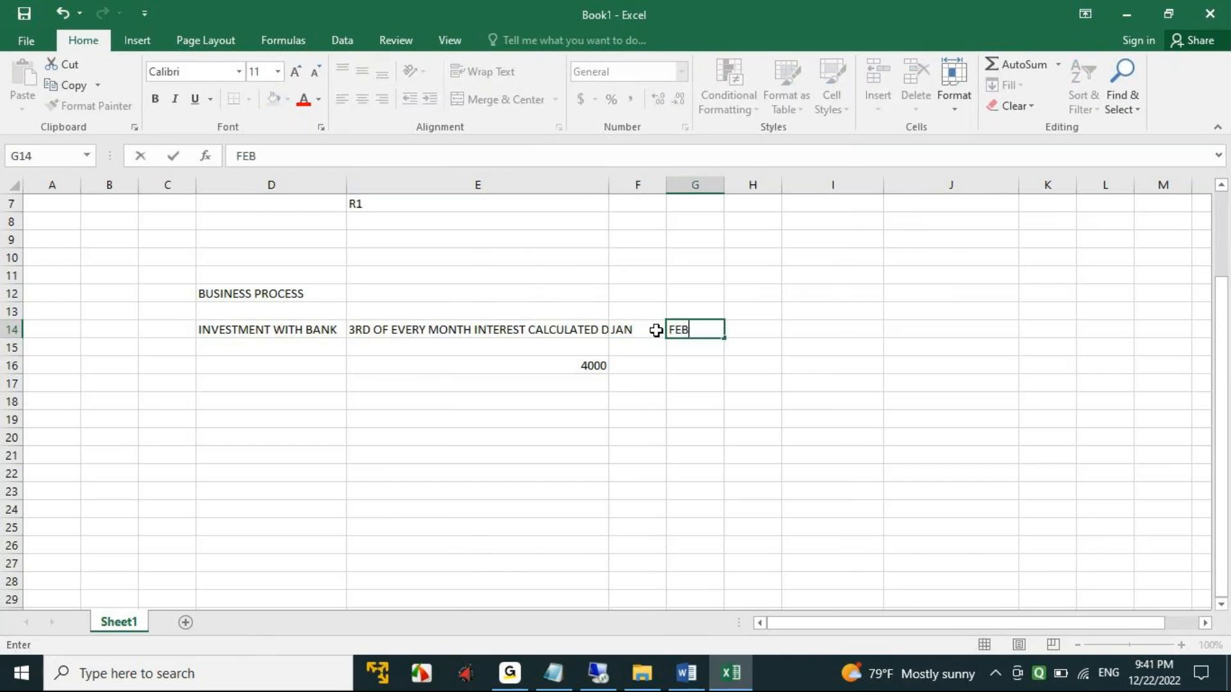
key("Tab")
- Copy the amount in cell E16 into cells F16 and G16
left_click(579, 366)
key("ctrl+c")
left_click(657, 362)
key("ctrl+v")
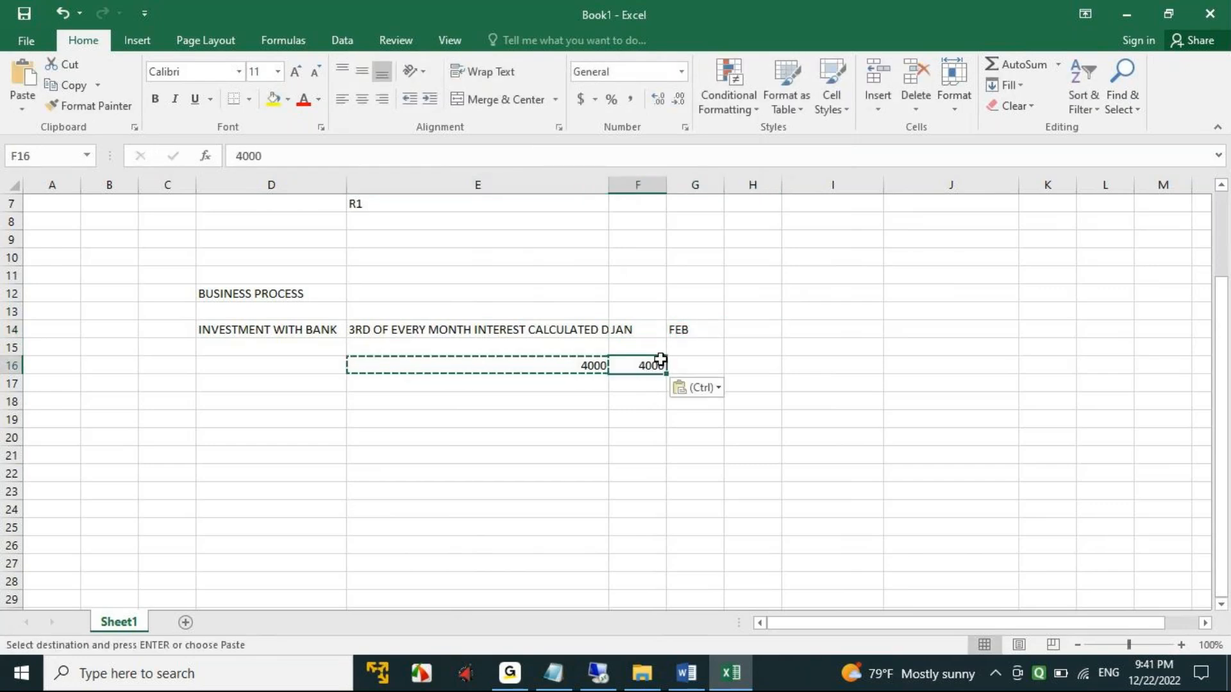
left_click(695, 360)
key("ctrl+v")
- Remove the interest calculation wording from cell E14 so that it reads only DEC
left_click(479, 331)
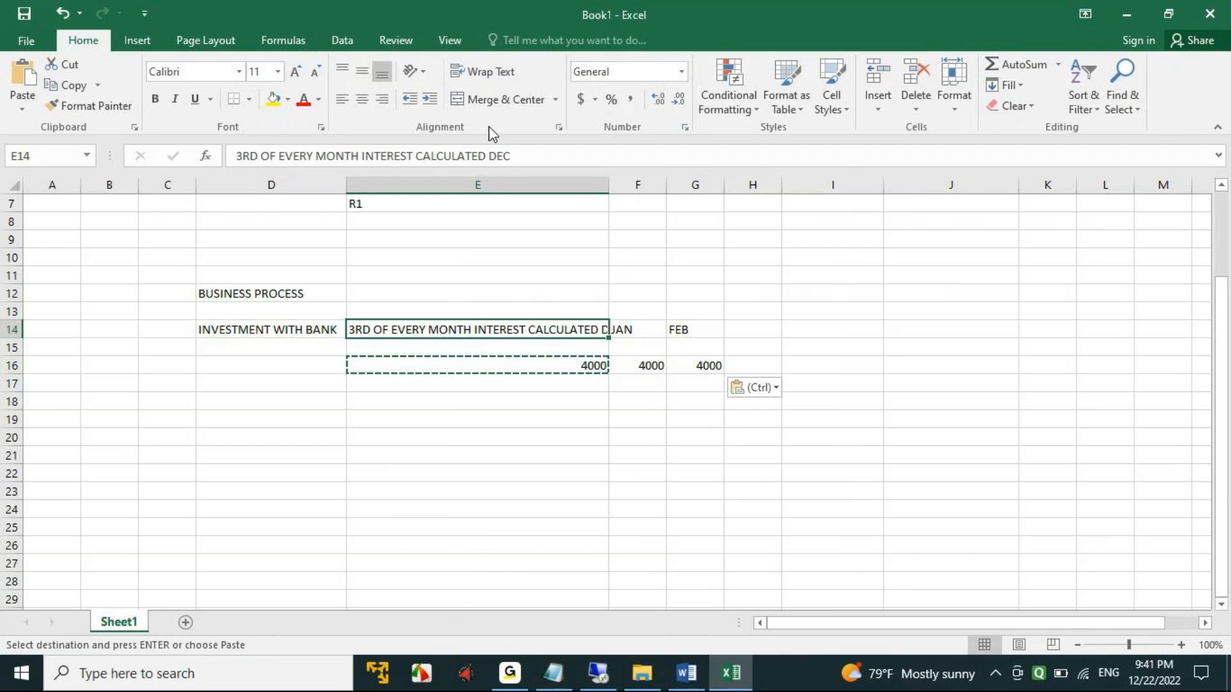
left_click(545, 152)
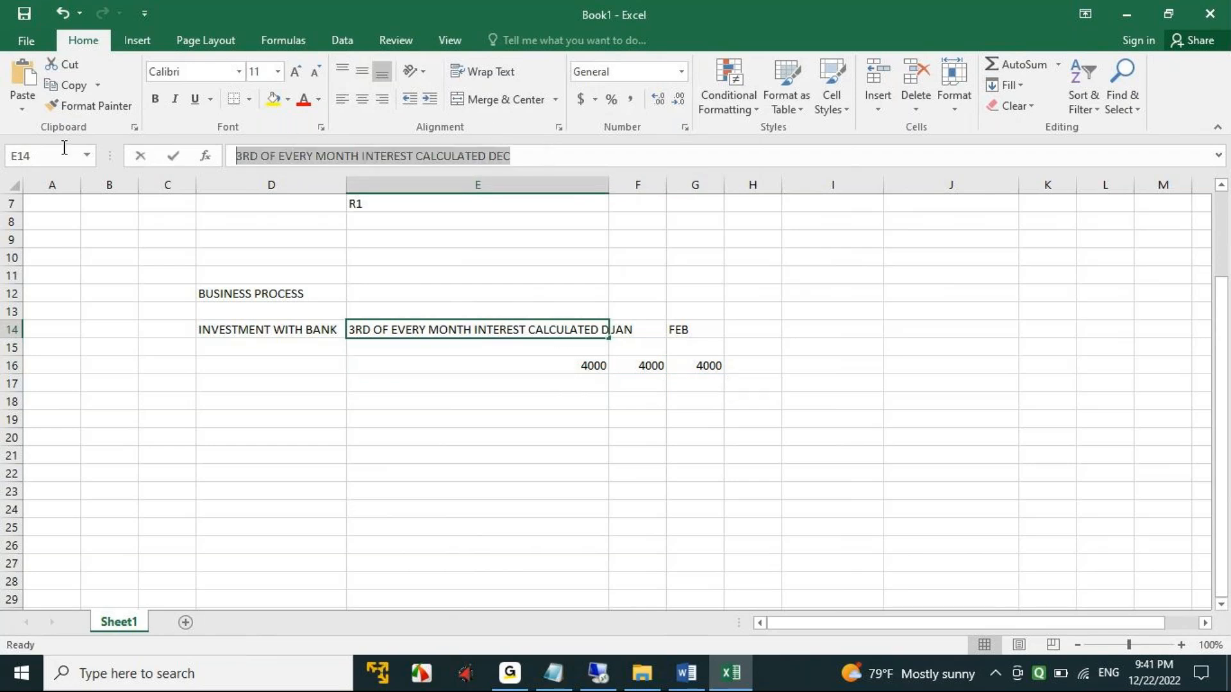
left_click(510, 154)
left_click_drag(487, 156, 110, 154)
key("BackSpace")
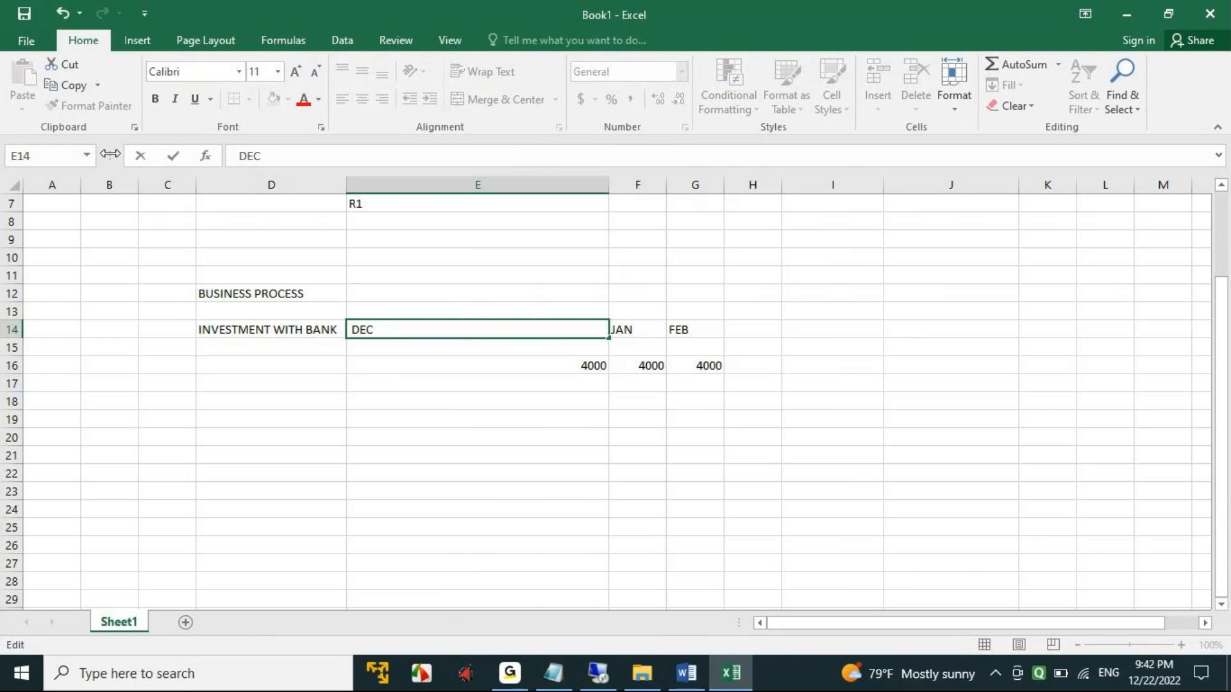
type("3RD")
key("BackSpace")
key("BackSpace")
key("BackSpace")
key("BackSpace")
key("Tab")
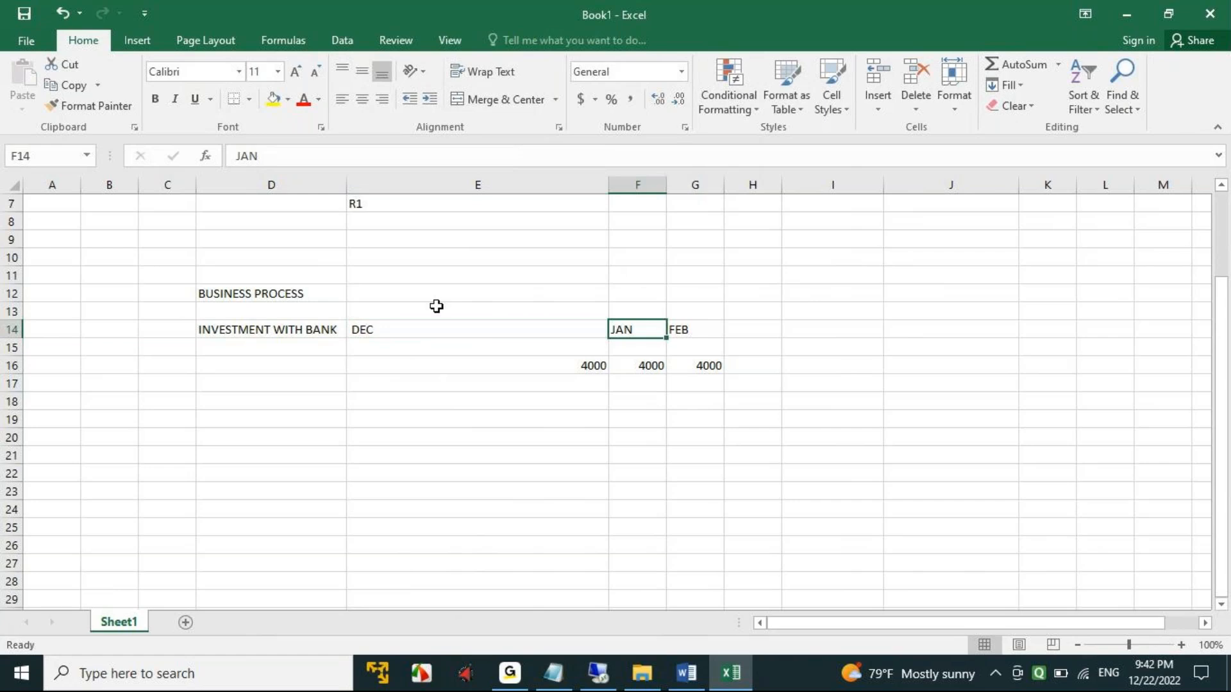
- Enter 3RD OF EVERY MONTH in cell E13 above the DEC heading
left_click(459, 302)
type("3")
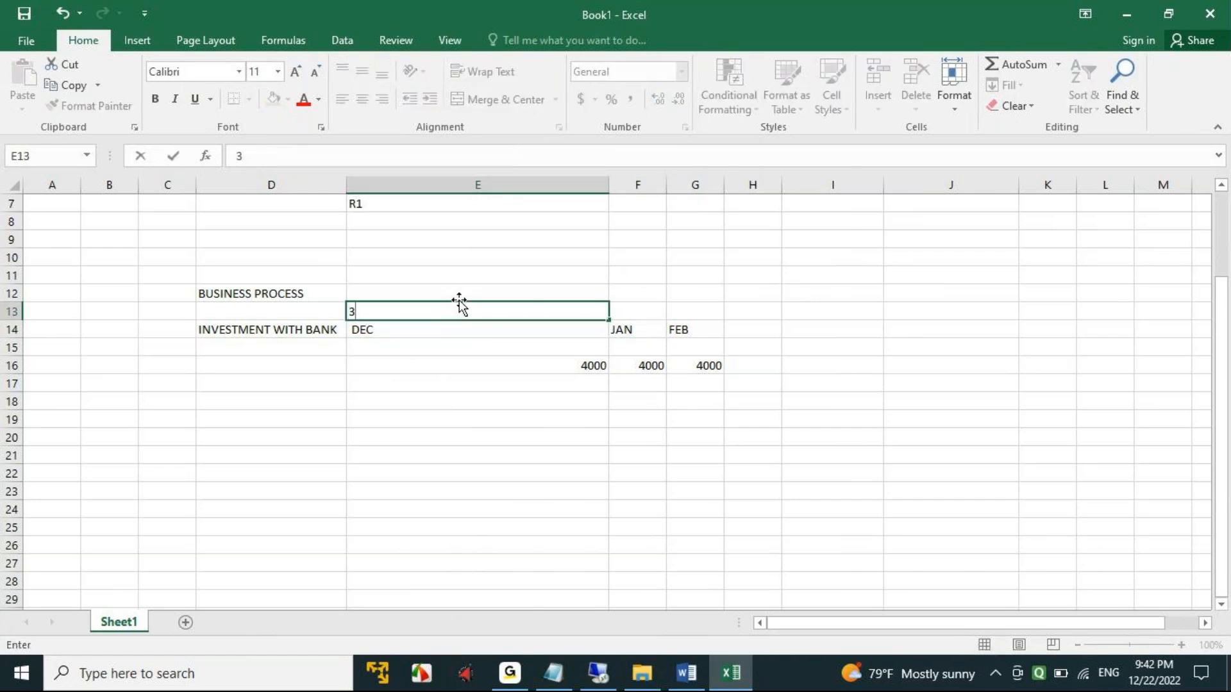
type("RD OF EVERY MONTH")
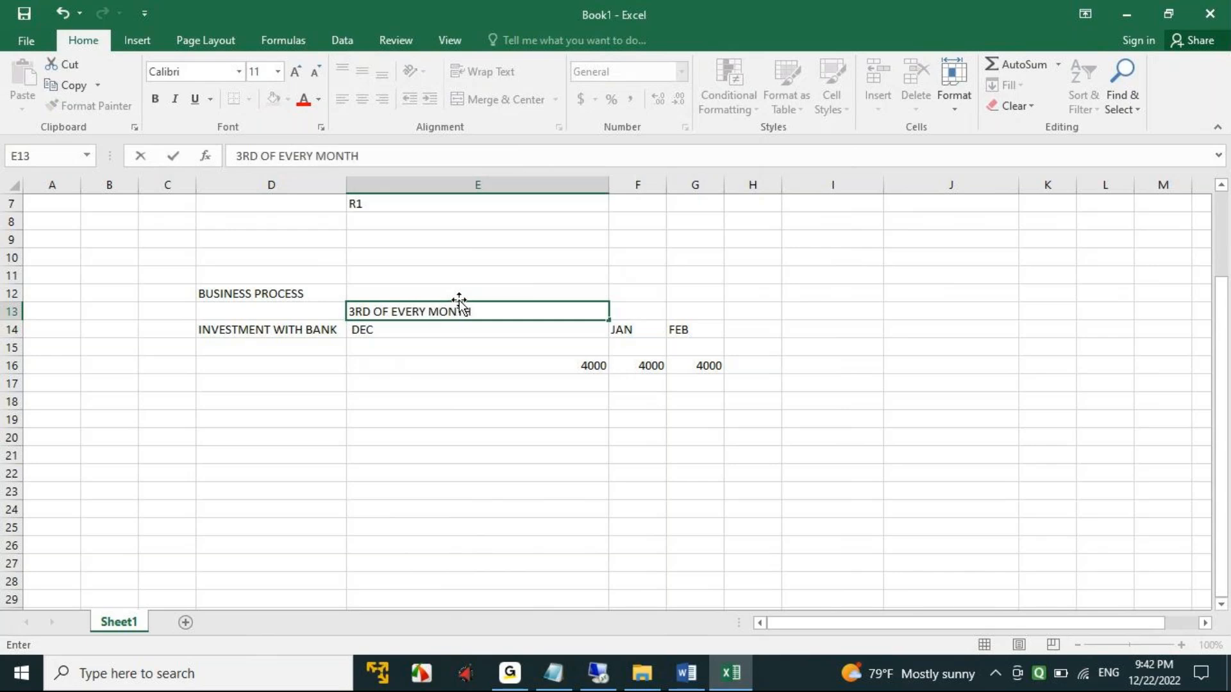
left_click(242, 416)
left_click(237, 331)
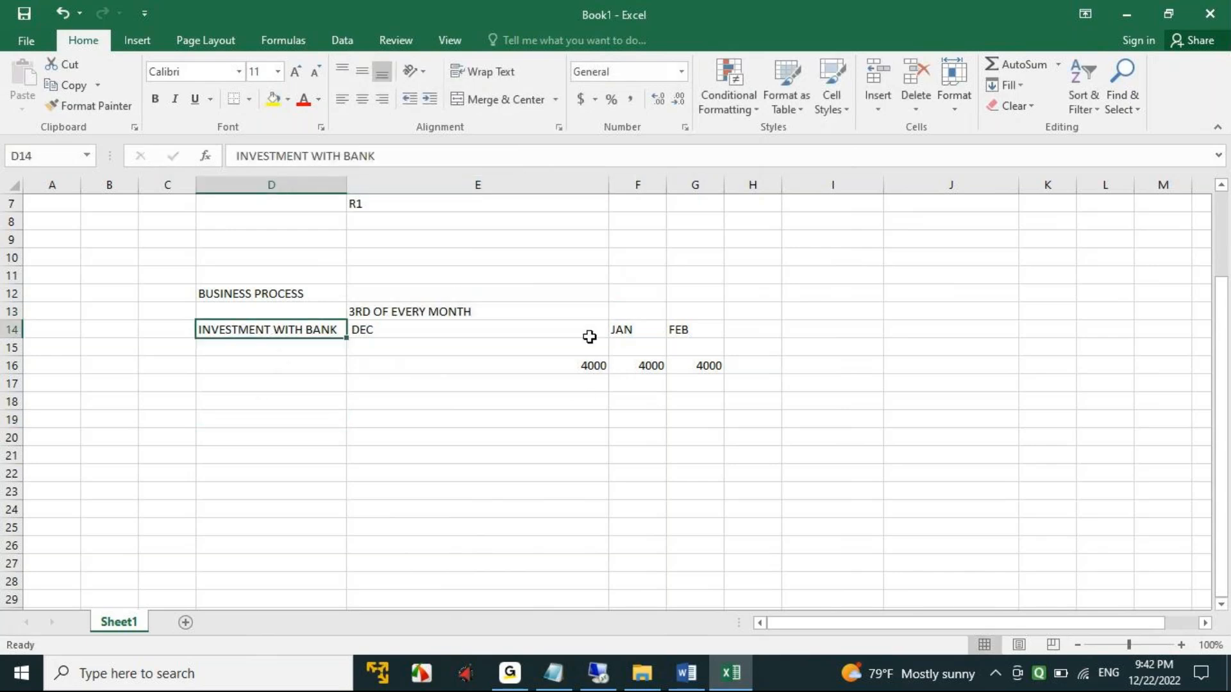
left_click(377, 311)
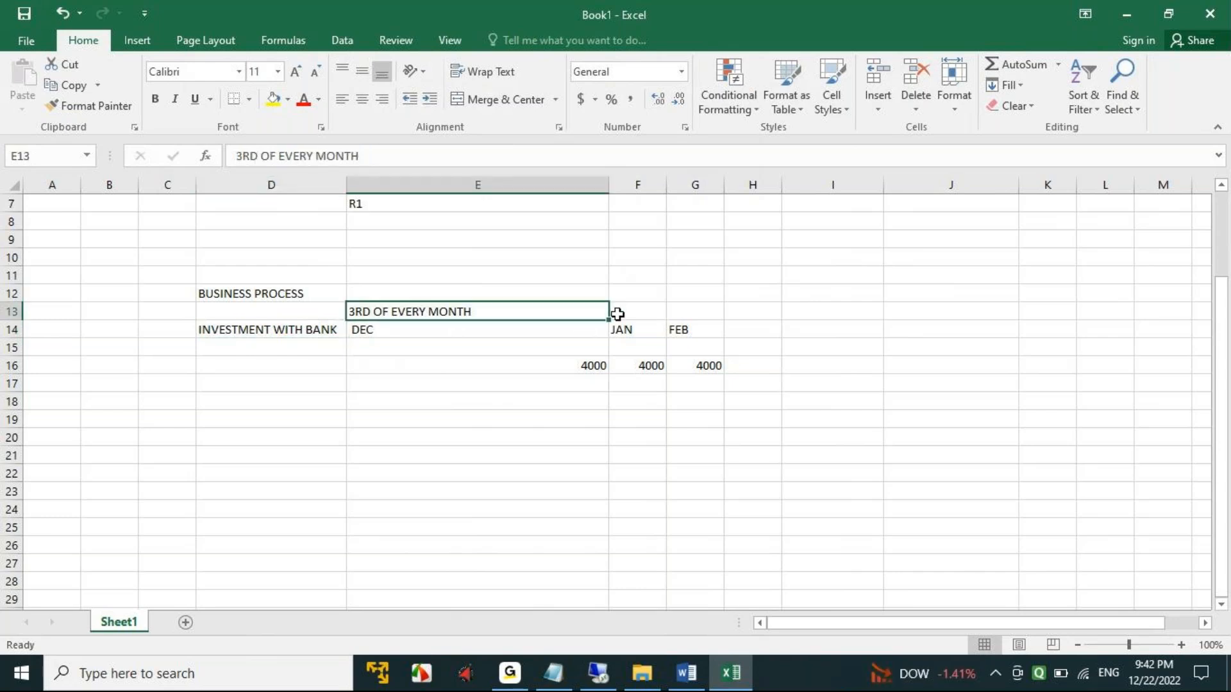
left_click(691, 326)
left_click_drag(237, 329, 678, 330)
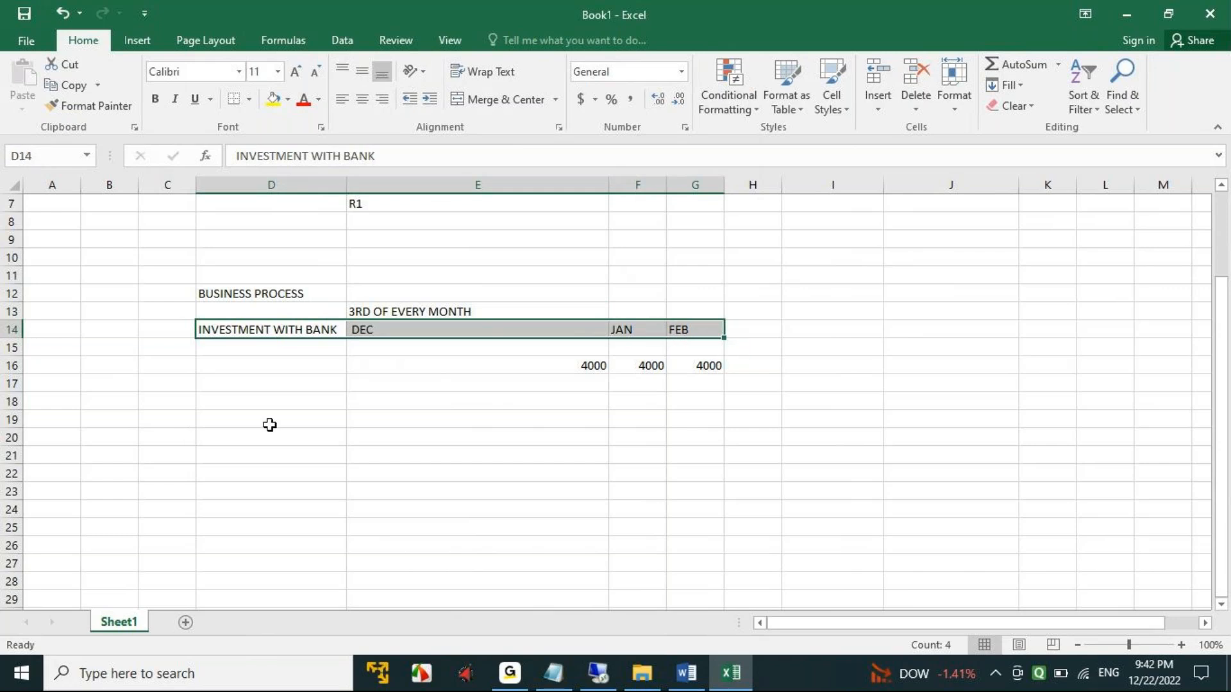
left_click(245, 402)
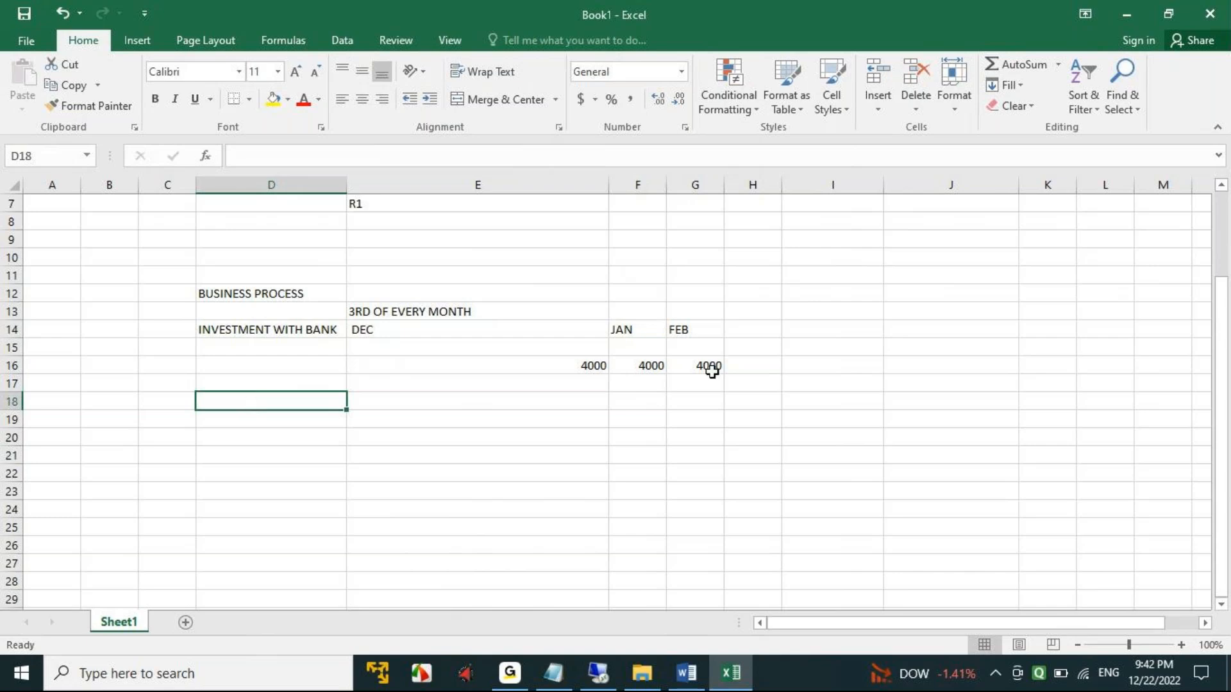
- Clear the December amount from cell E16
left_click(546, 370)
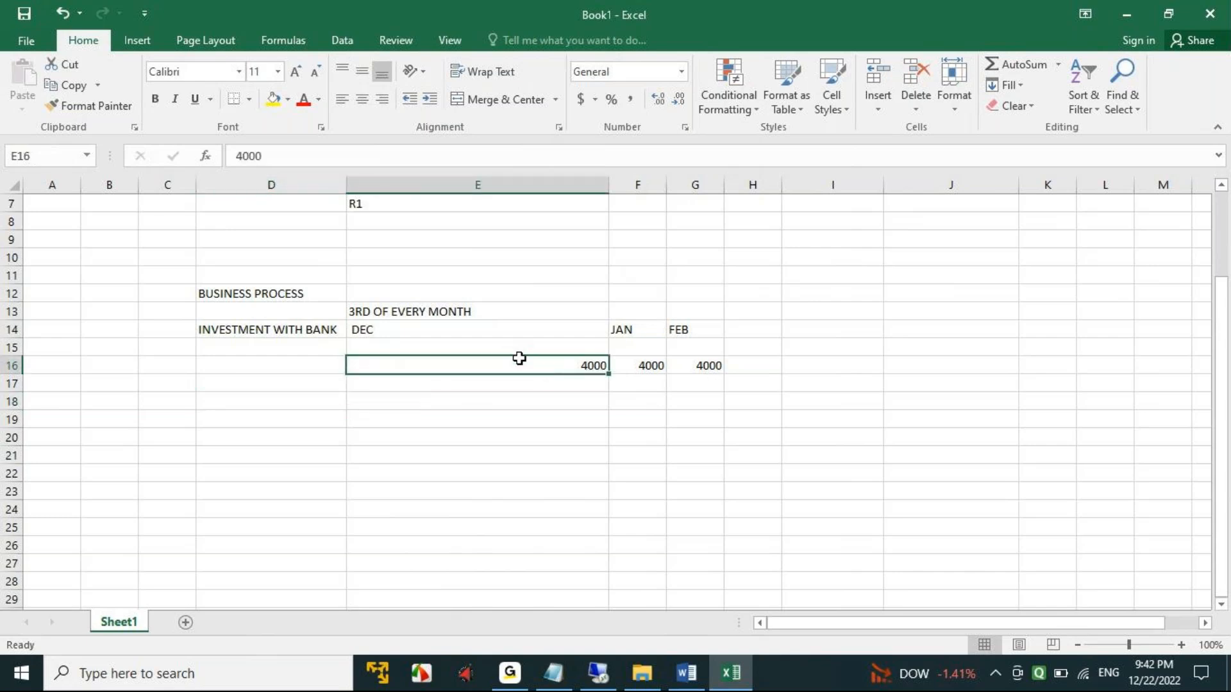
key("Delete")
left_click(647, 366)
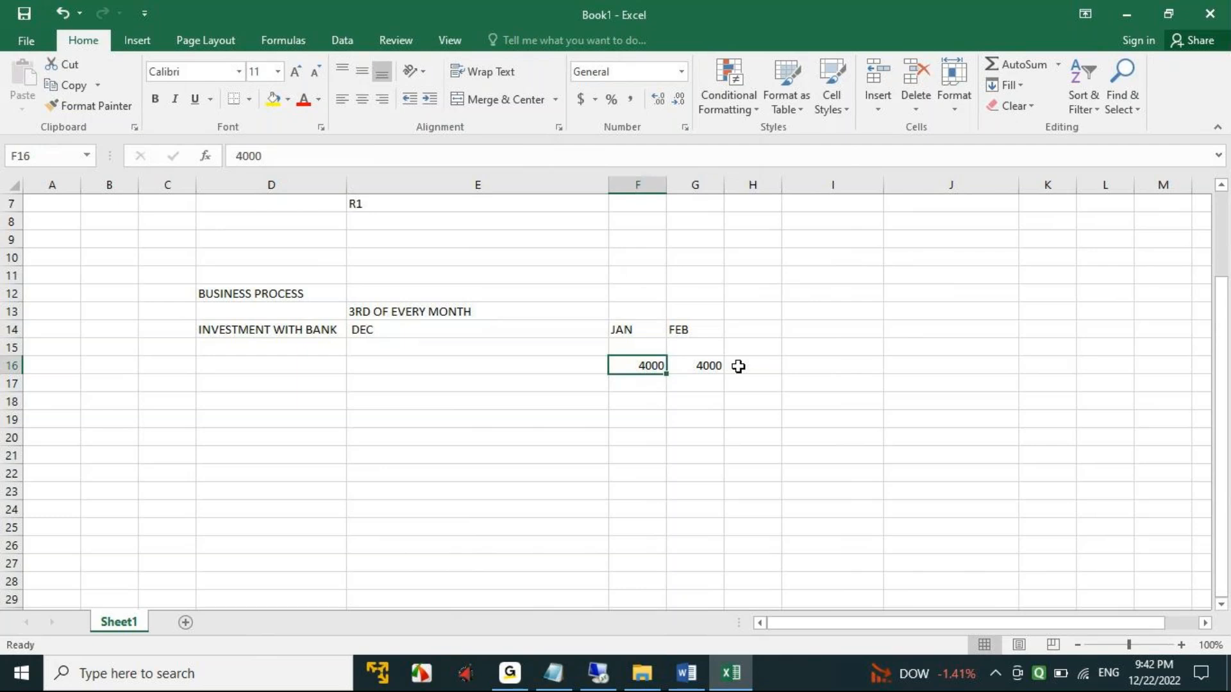
- Enter the month heading MARCH in cell H14
left_click(757, 331)
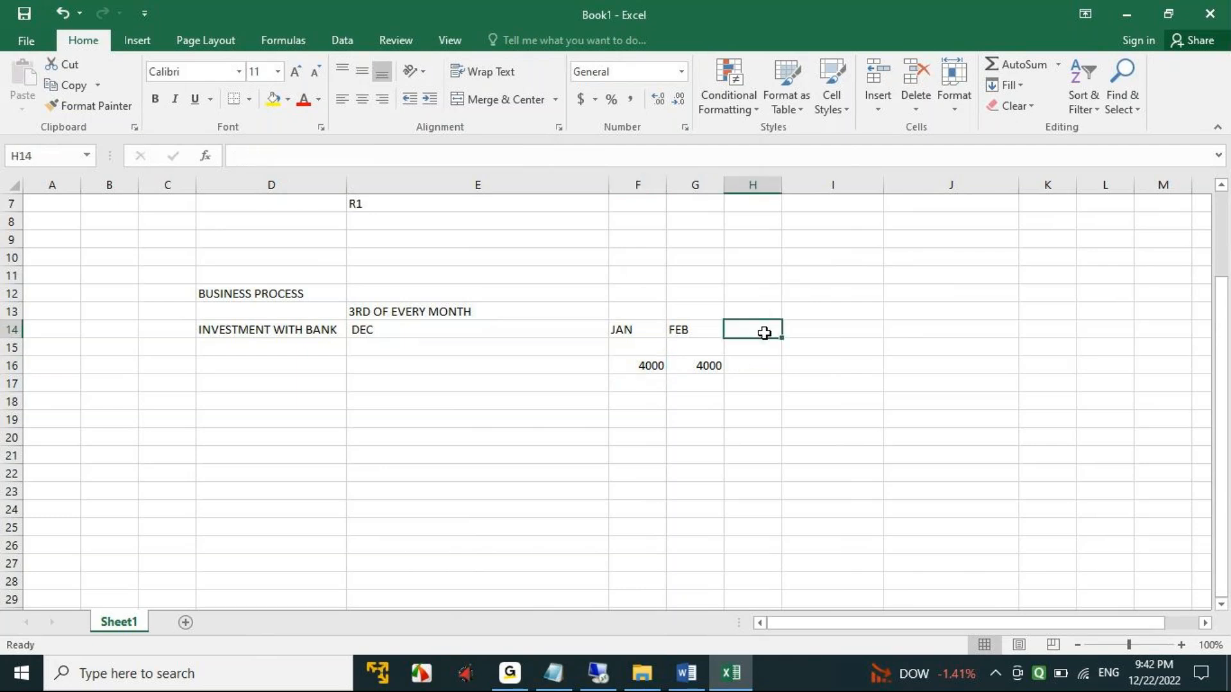
type("MARCH")
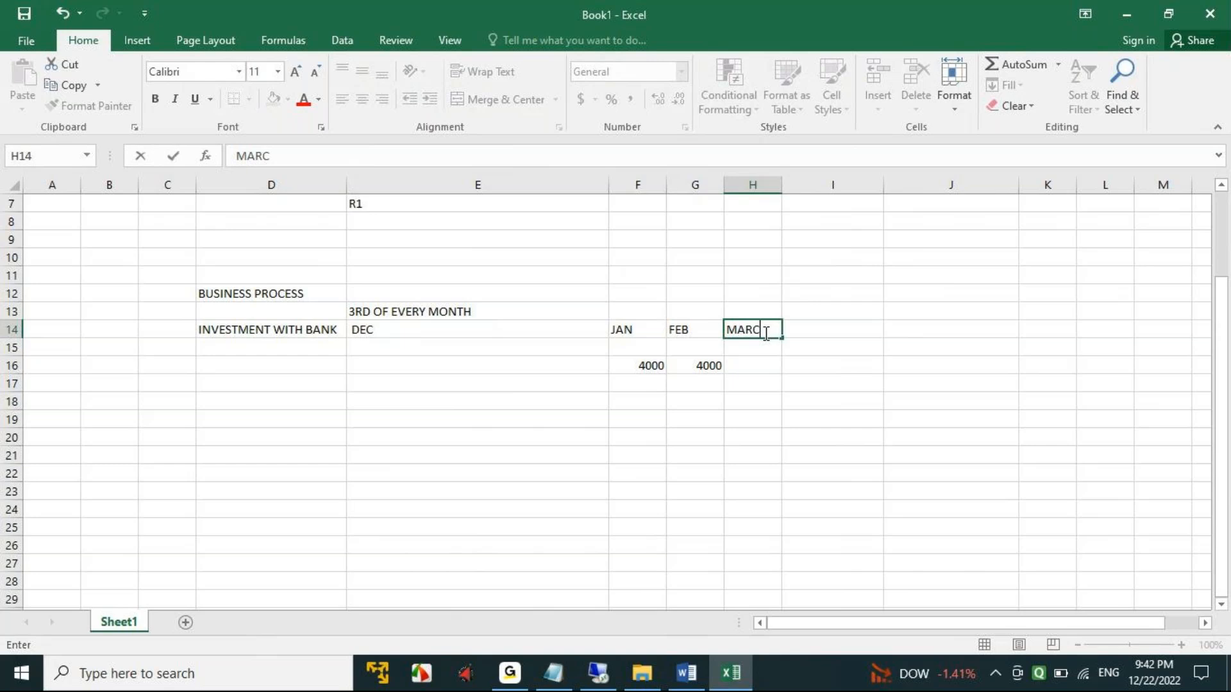
key("Tab")
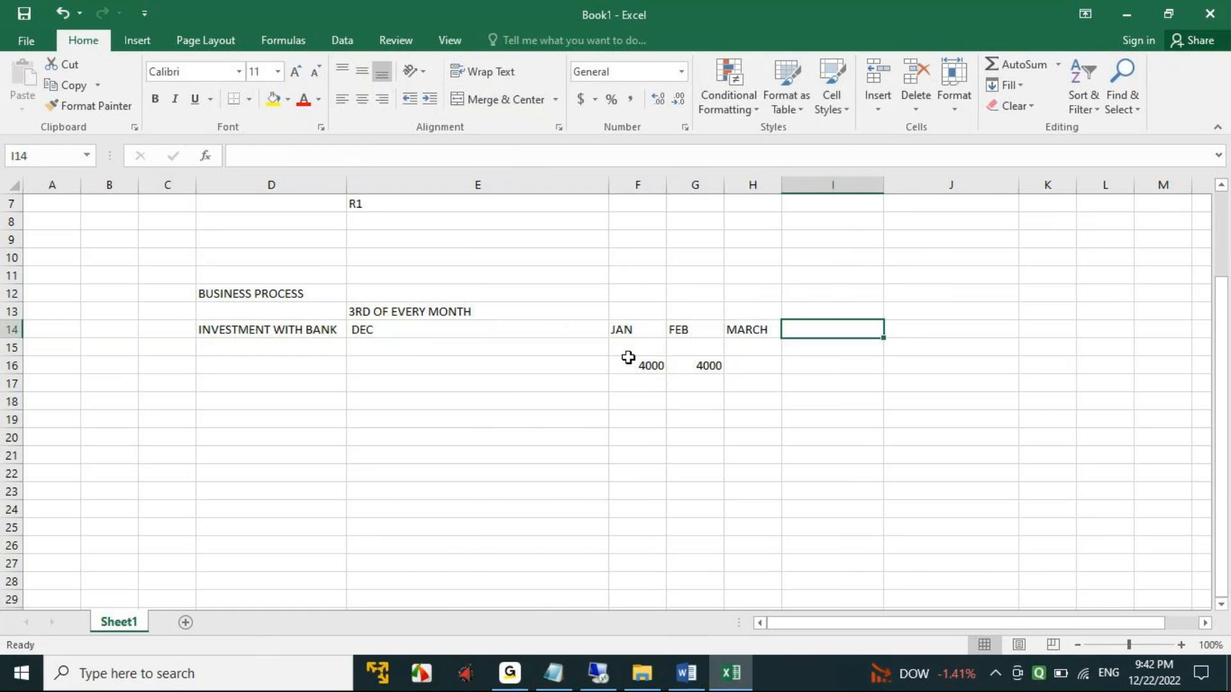
- Left-align the amounts in cells F16:G16 and enter 4000 in cell H16 for March
left_click_drag(628, 363, 699, 367)
left_click(343, 104)
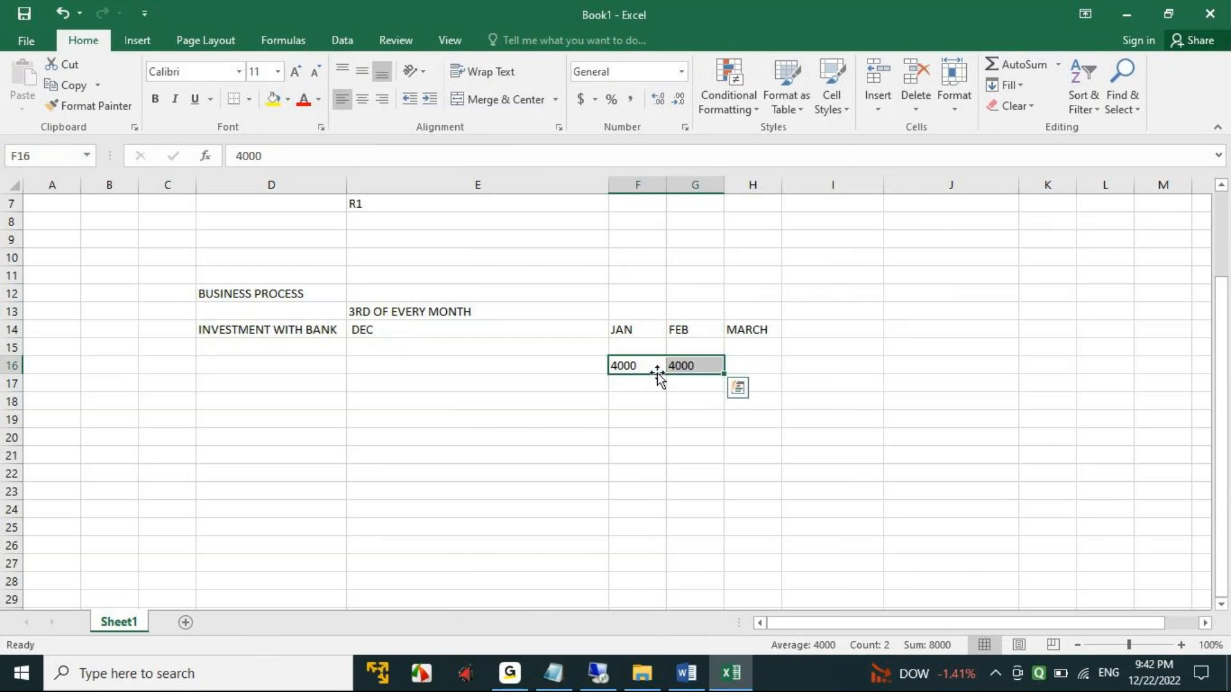
left_click(627, 365)
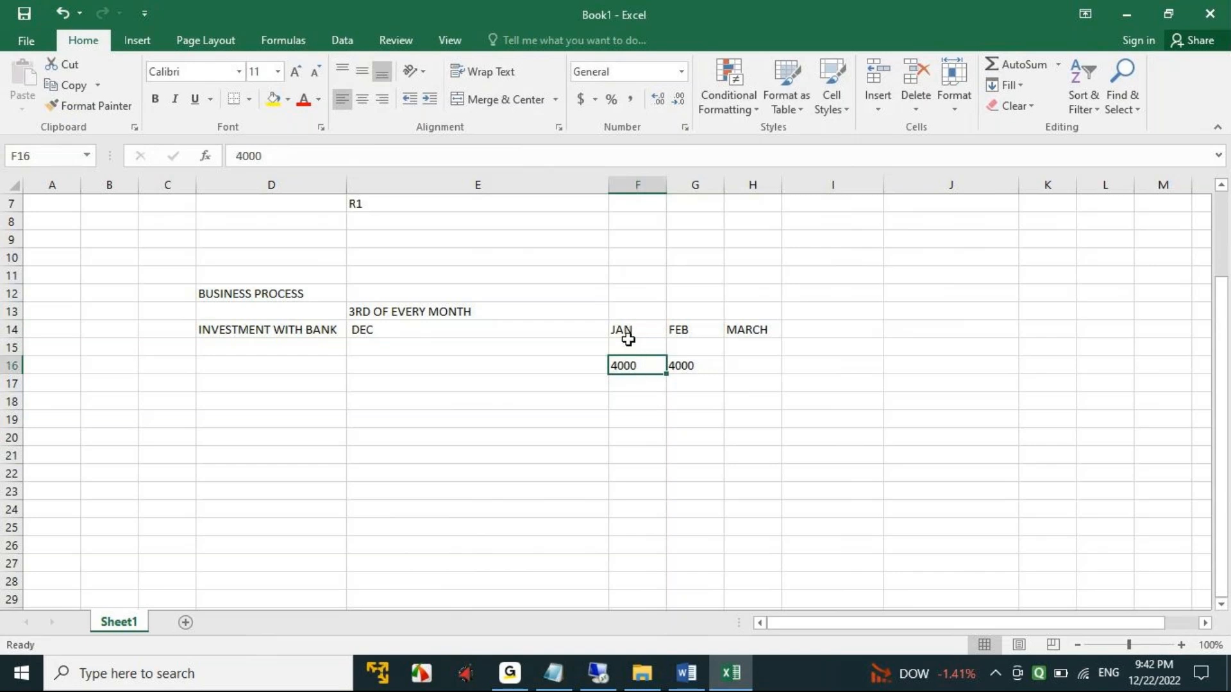
left_click(745, 370)
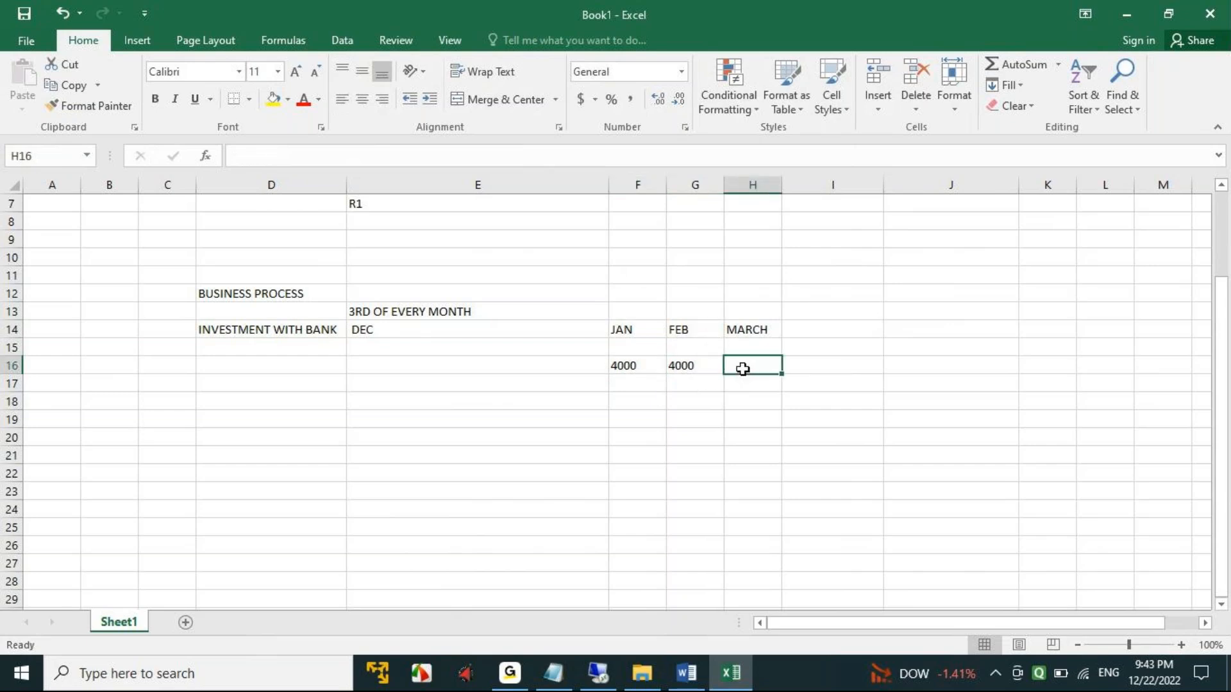
type("4000")
key("Tab")
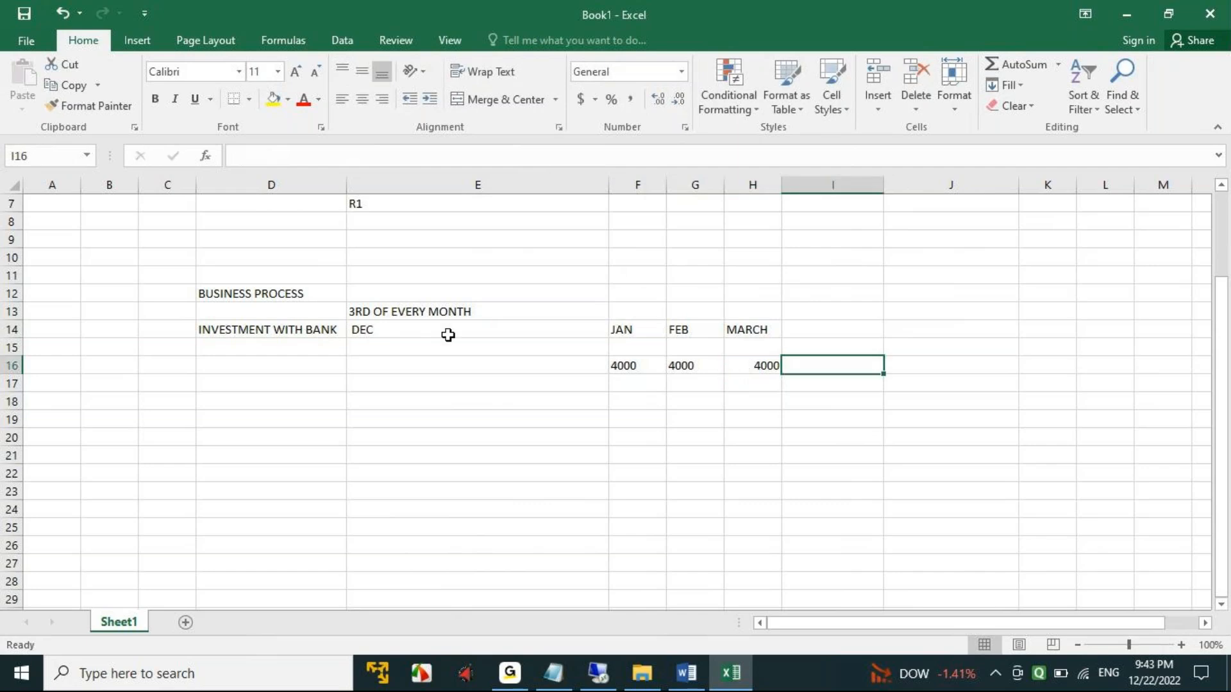
left_click(232, 325)
left_click_drag(232, 325, 733, 325)
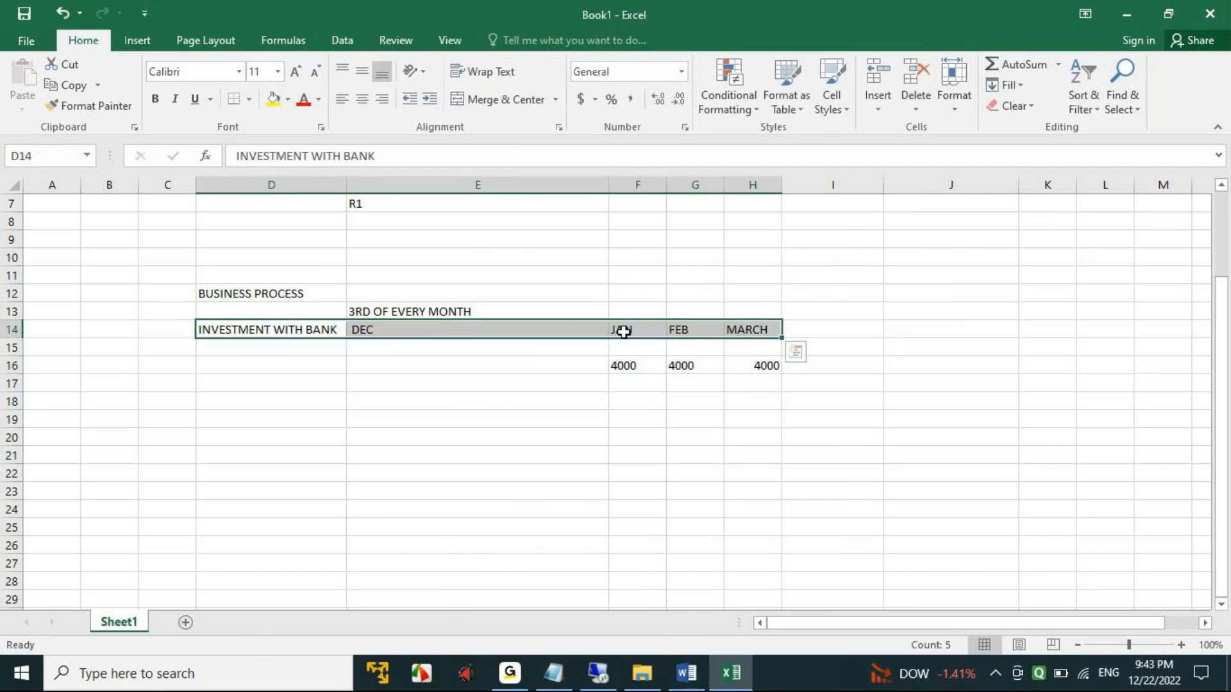
left_click(635, 363)
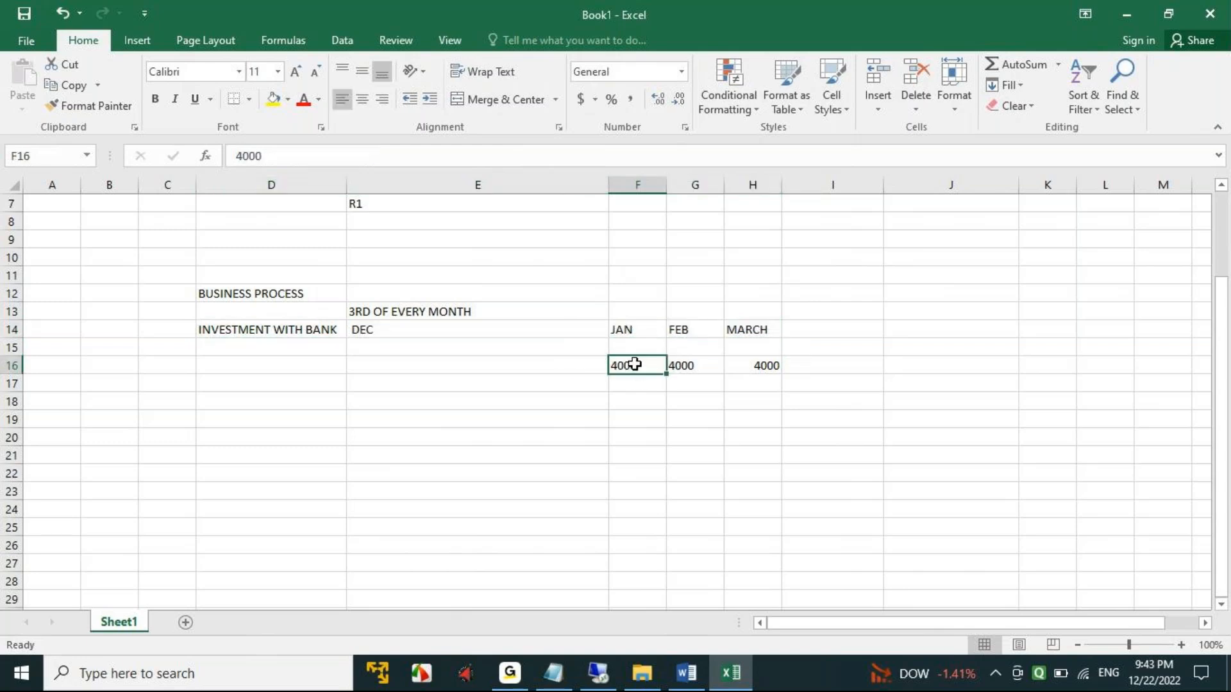
left_click(643, 328)
left_click(642, 364)
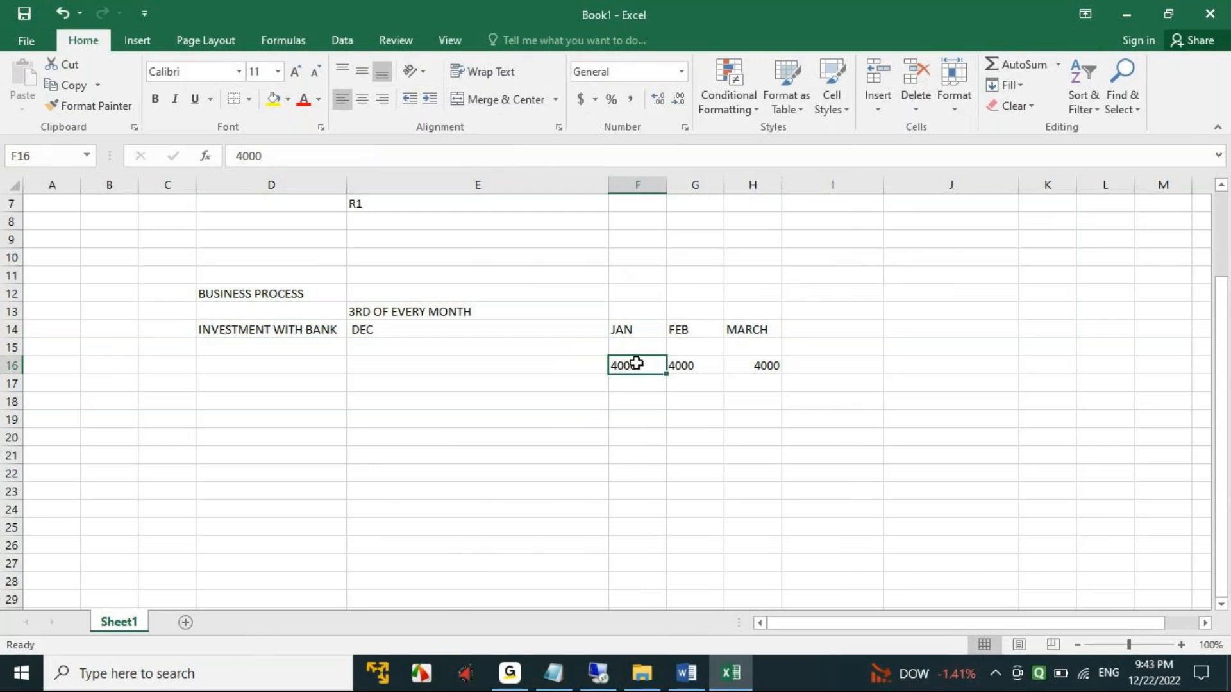
left_click(408, 359)
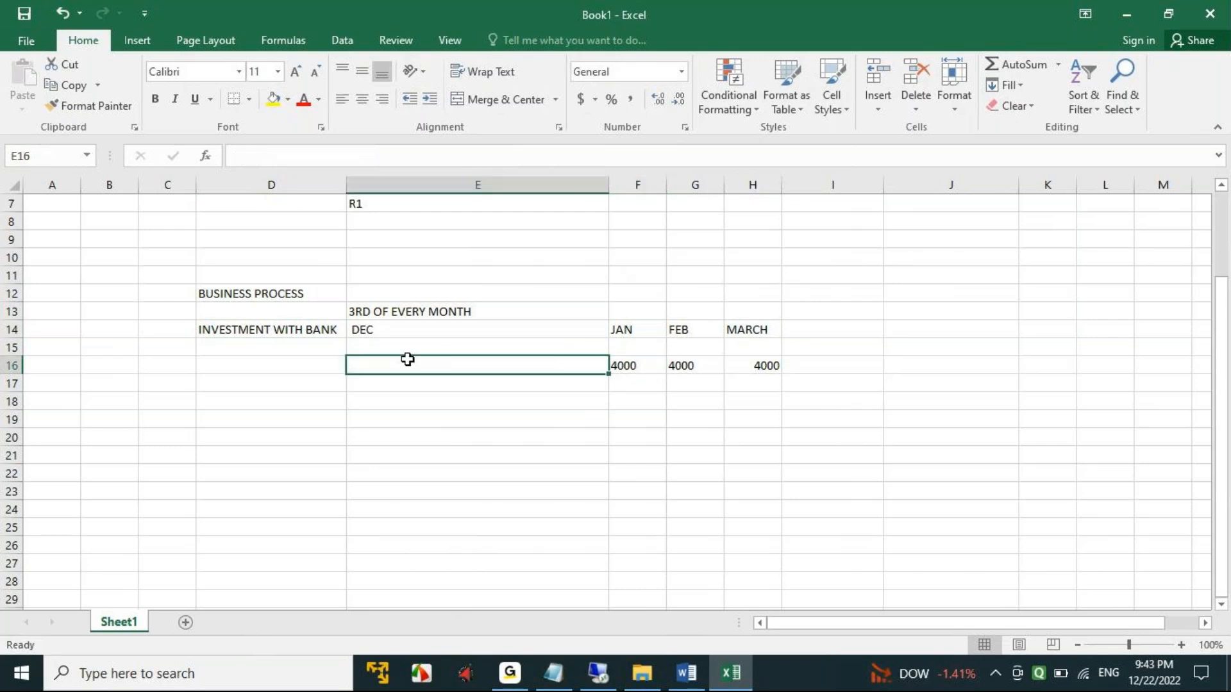
- Enter a second row of month headings, DEC, JAN and FEB, in cells E18 to G18
left_click(400, 398)
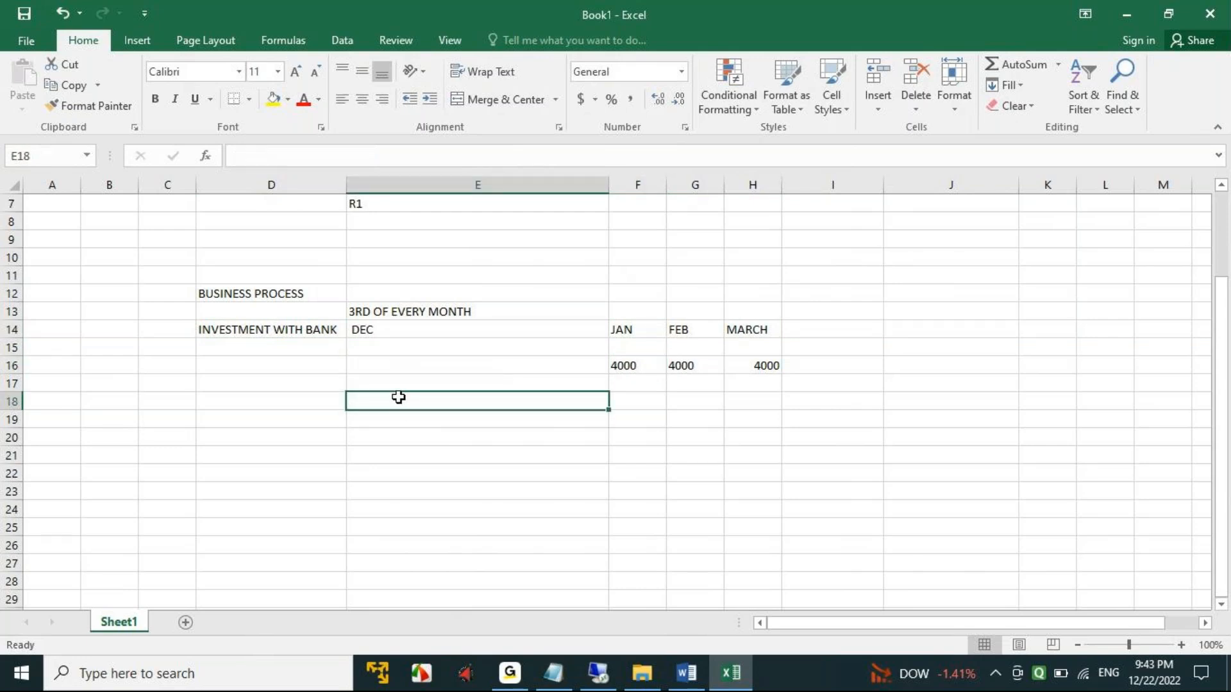
type("DEC")
key("Tab")
type("JAN")
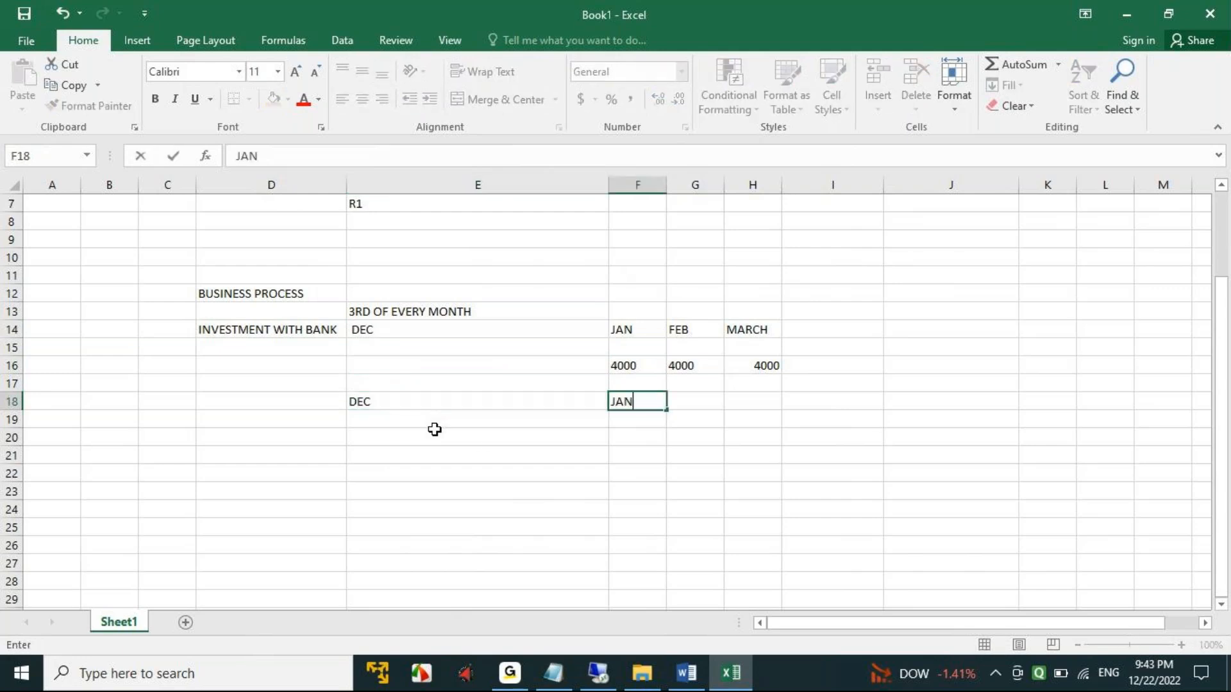
key("Tab")
type("FEB")
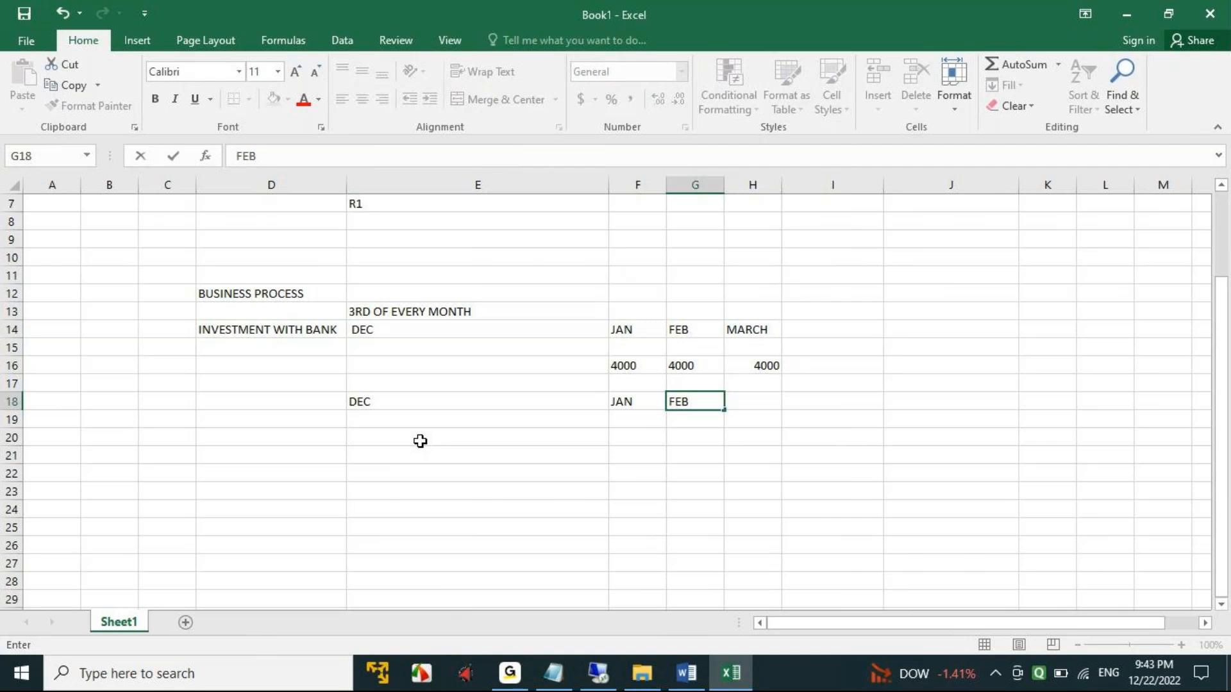
- Enter 4000 in each of cells E20, F20 and G20 under the second row of month headings
left_click(378, 439)
type("4000")
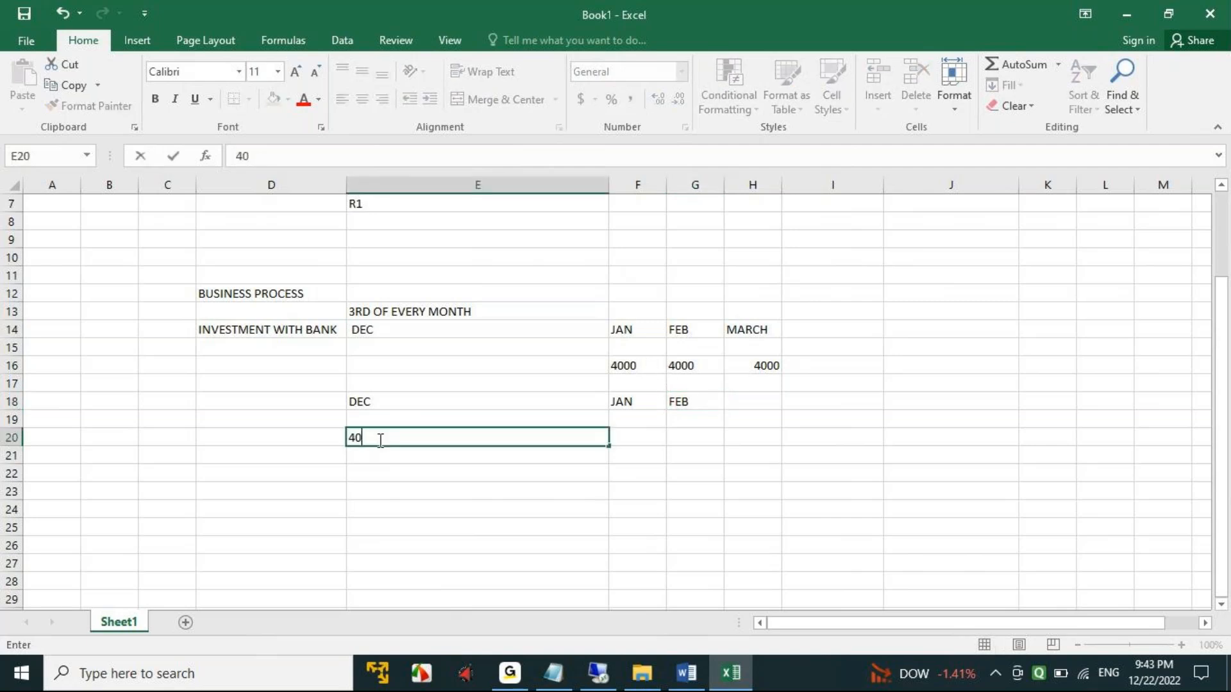
key("Tab")
type("400")
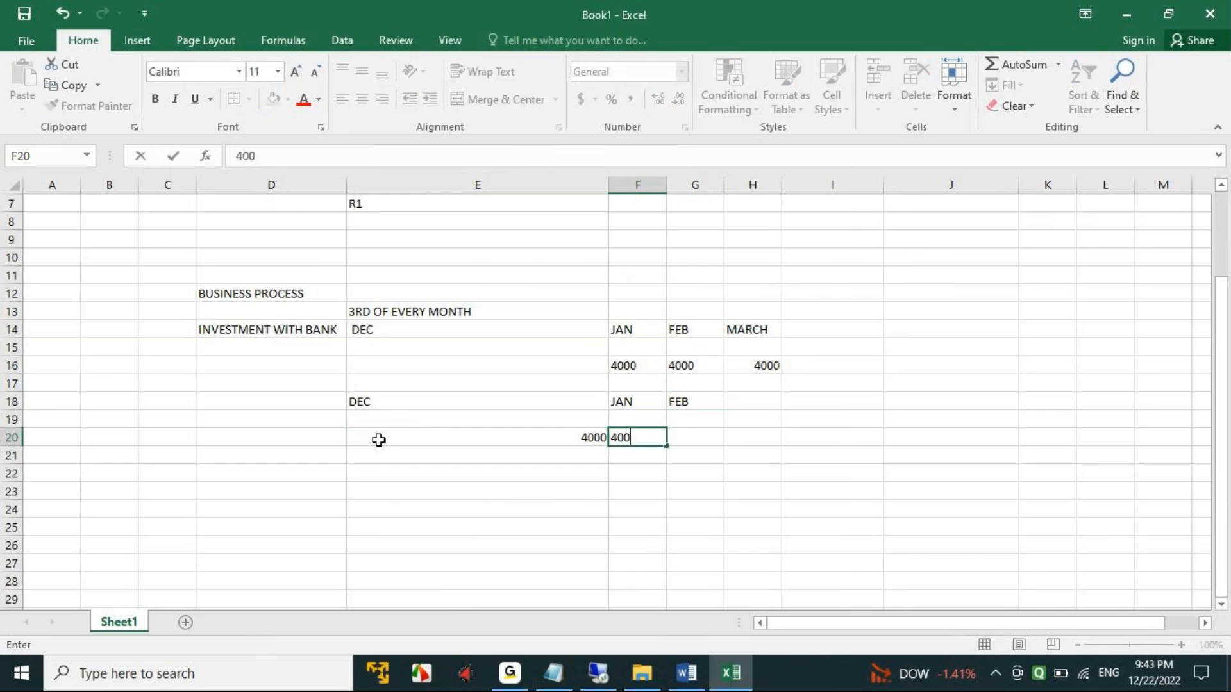
key("Tab")
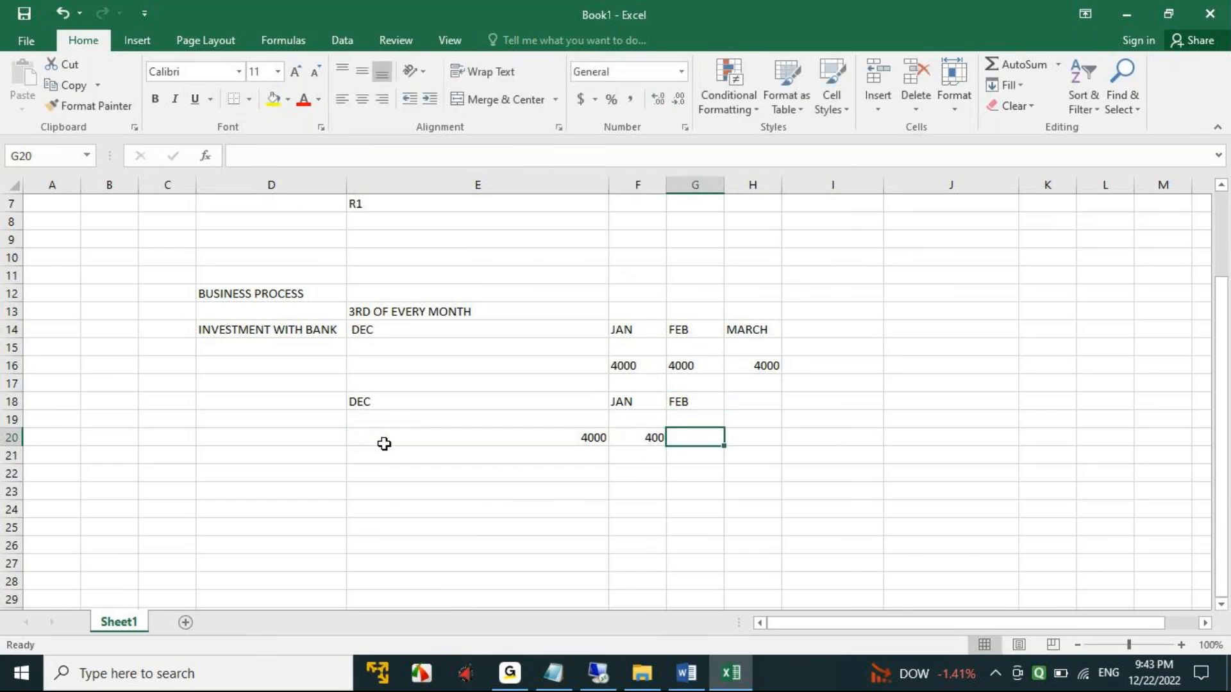
left_click(638, 434)
type("4000")
key("Tab")
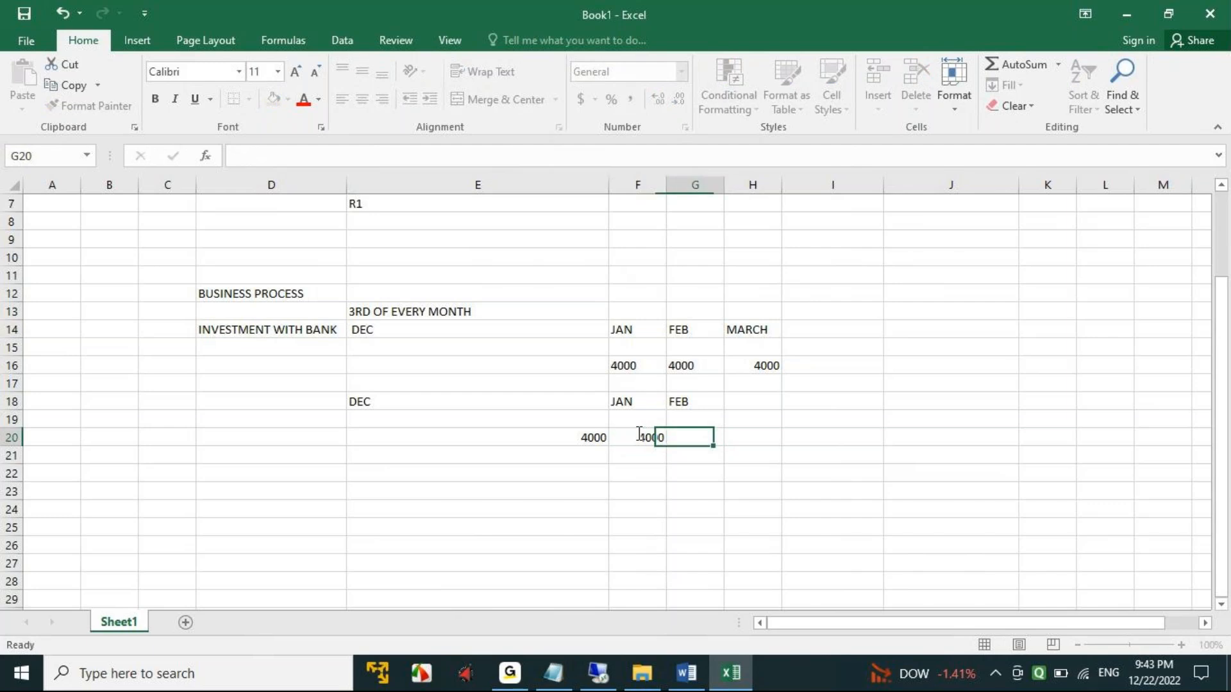
type("4000")
key("Tab")
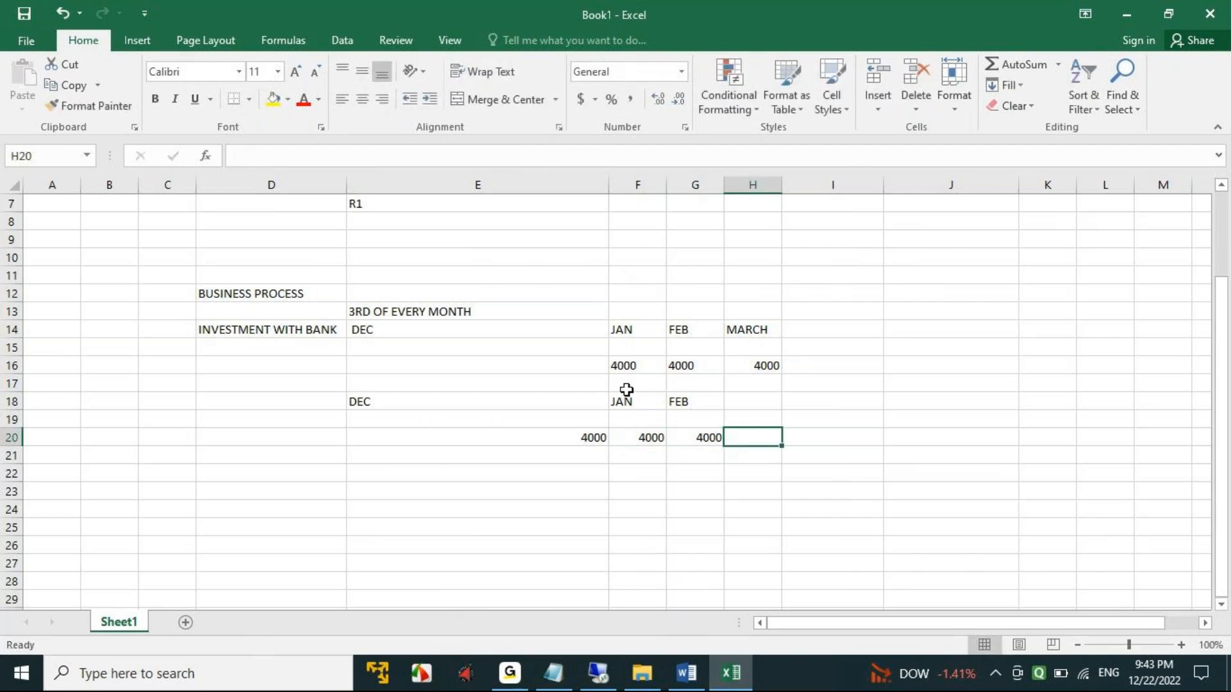
left_click_drag(372, 403, 681, 402)
left_click_drag(617, 362, 794, 362)
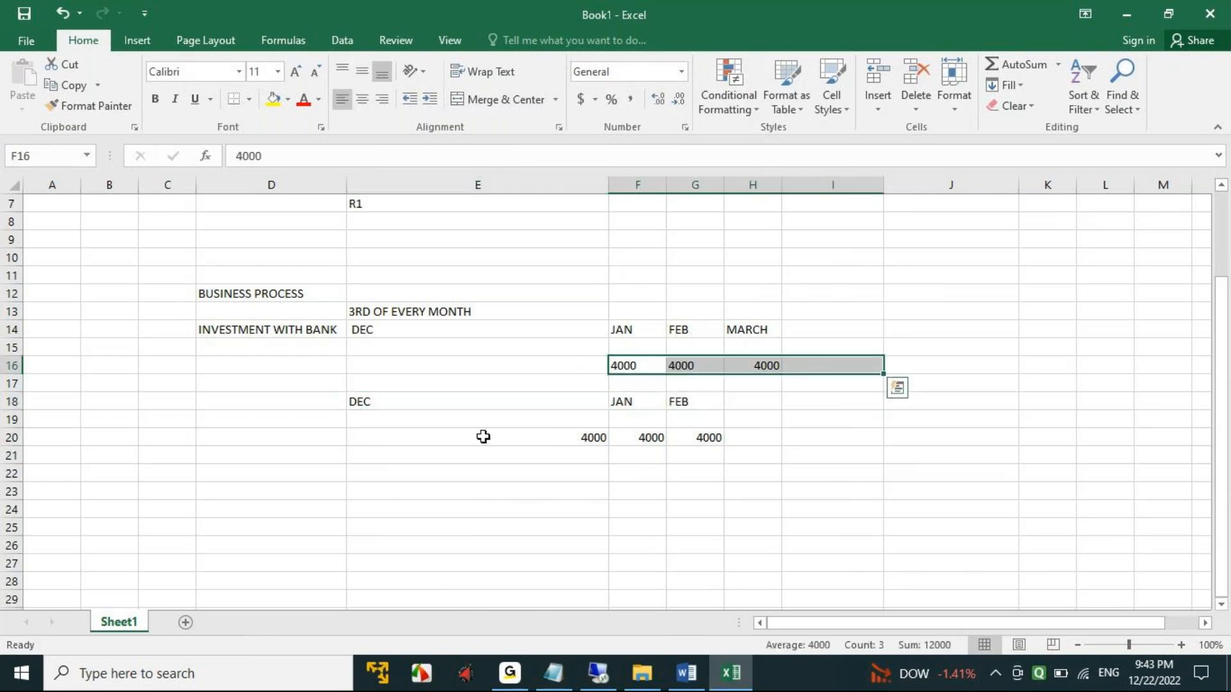
left_click_drag(397, 405, 636, 403)
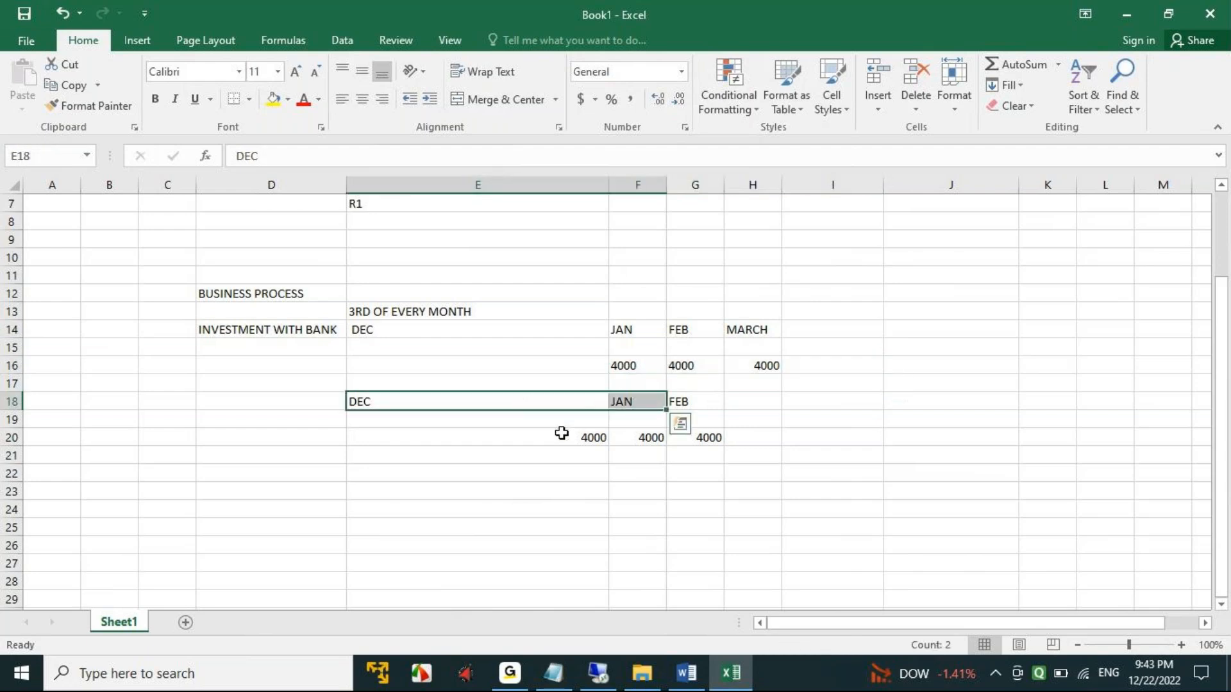
left_click(586, 440)
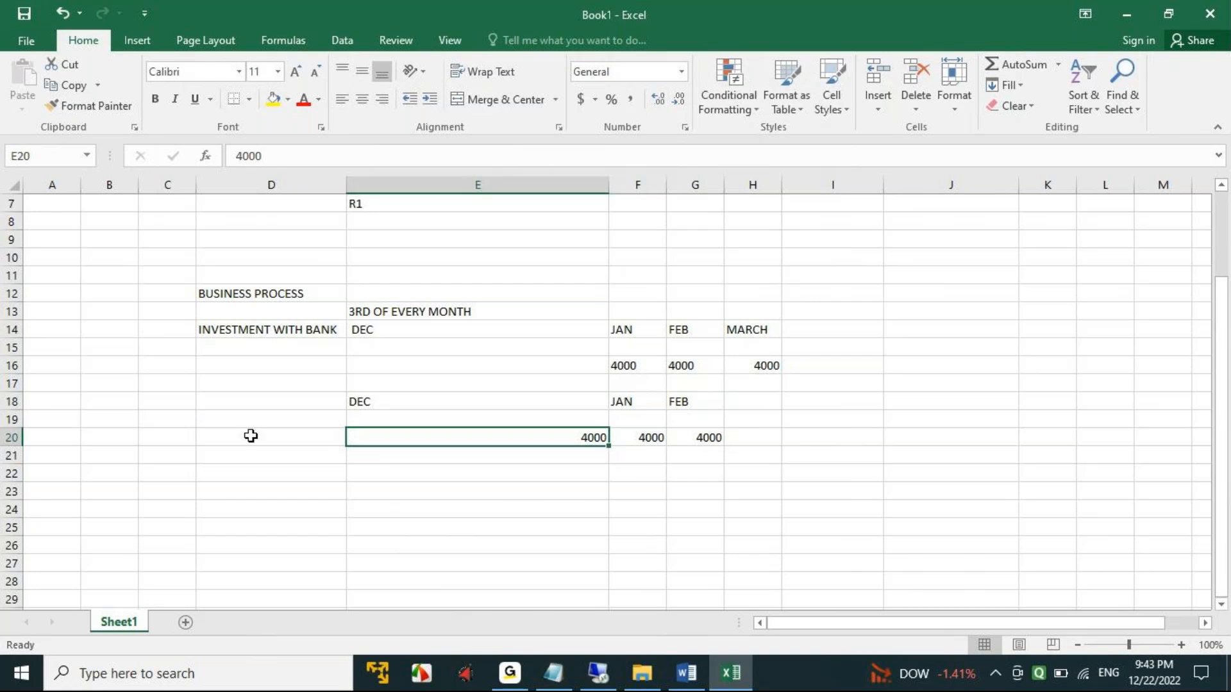
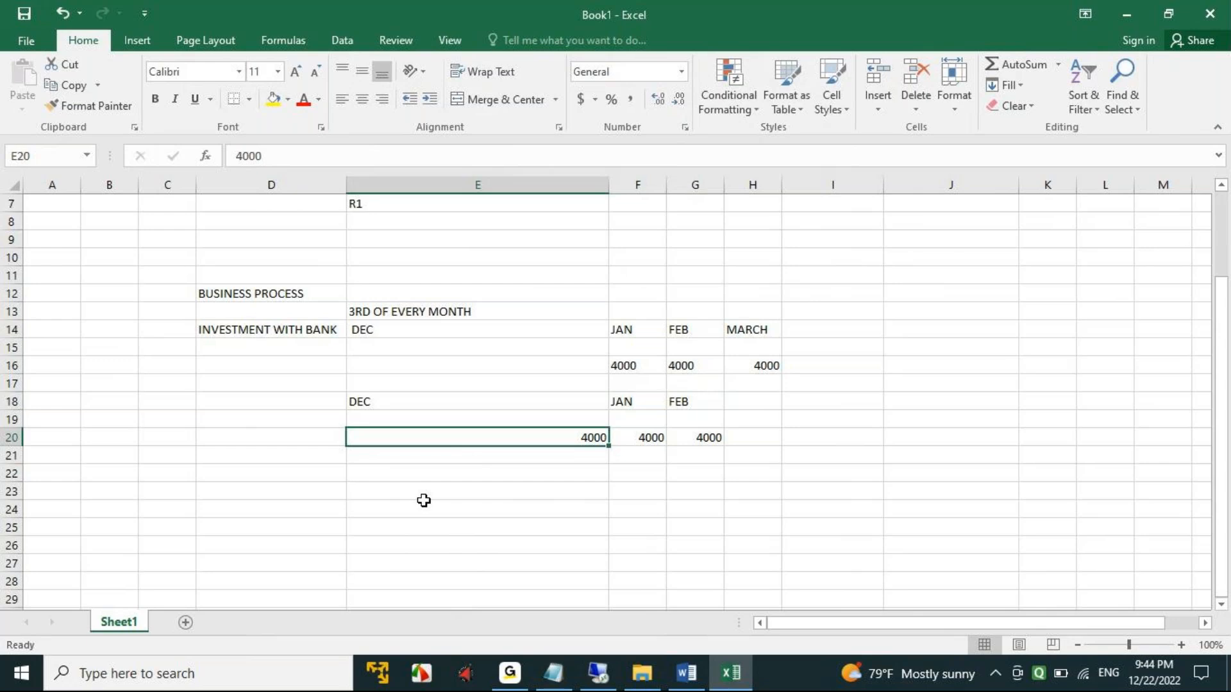
- Enter the heading 31ST OF EVERY MONTH in cell D24 and ACCRUAL beside it in cell E24
left_click(289, 510)
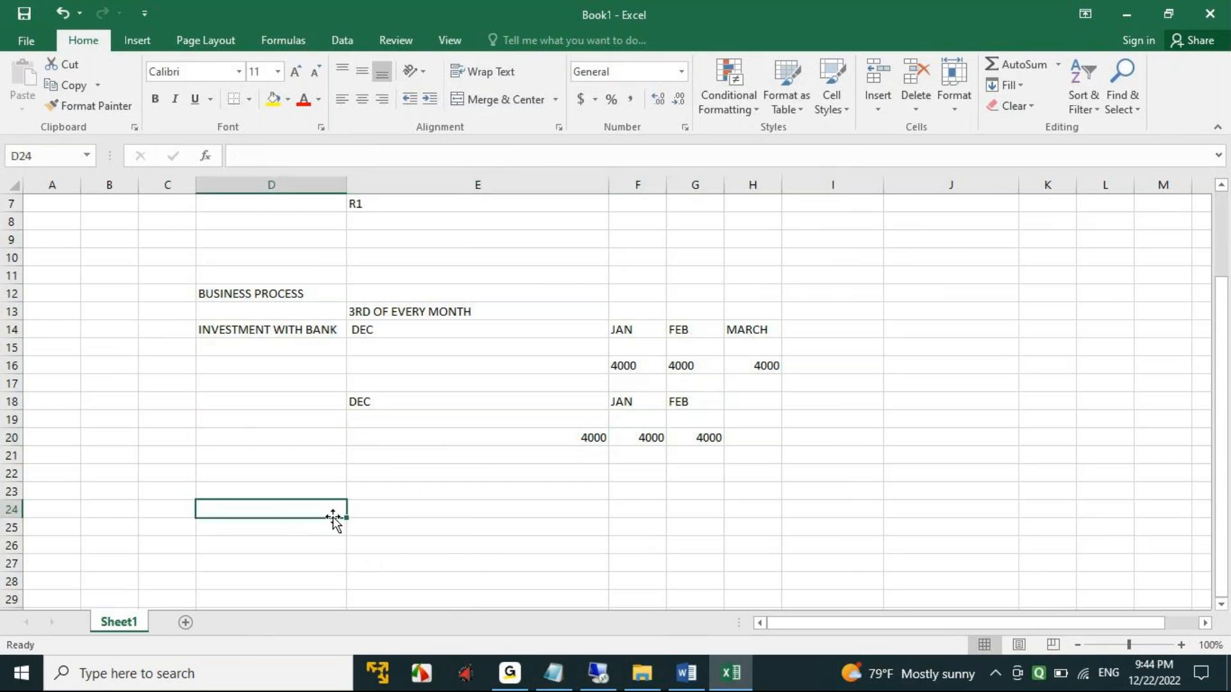
type("31ST O")
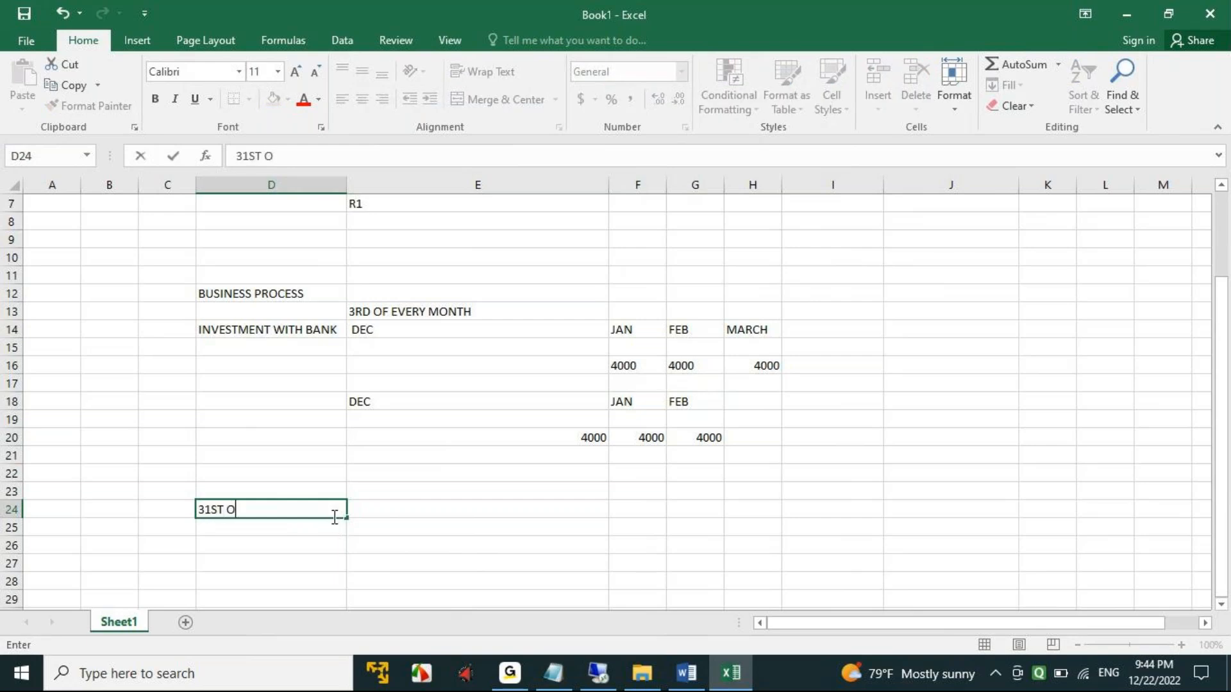
type("F EVERY MONTH")
key("Tab")
type("ACCRUAL")
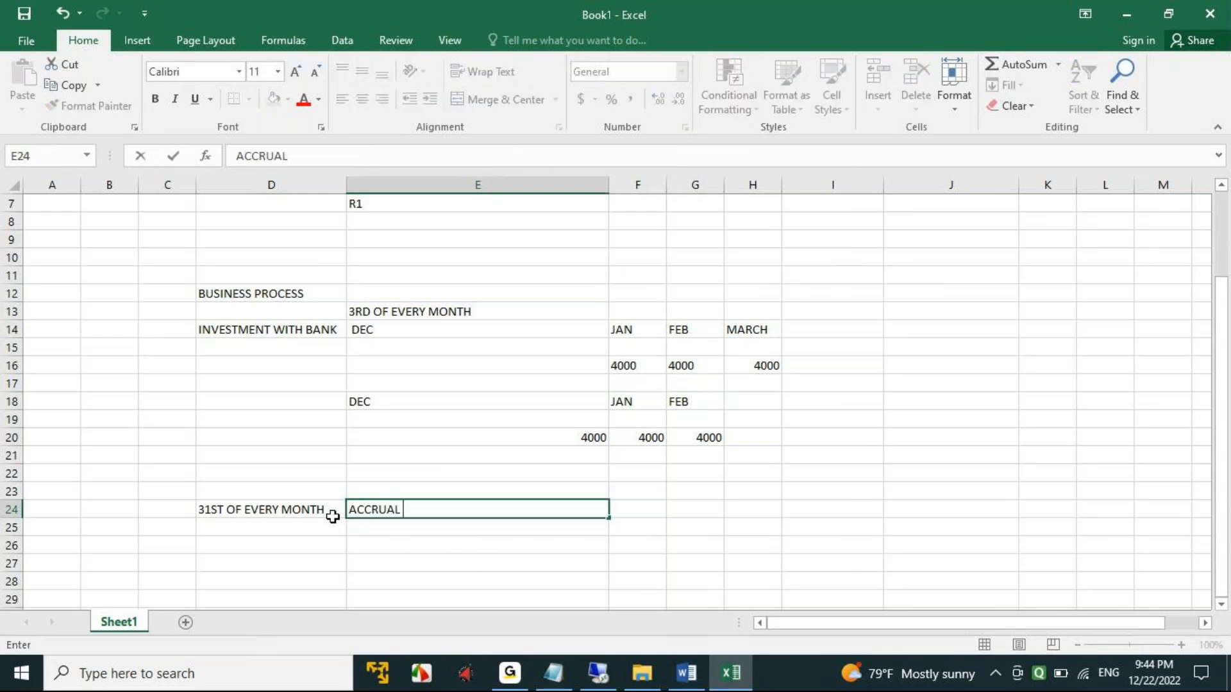
- Enter the debit line INTEREST DUE BUT NOT RECEIVED DR in cell E26 under the accrual heading
scroll(536, 502, "down", 2)
left_click(384, 437)
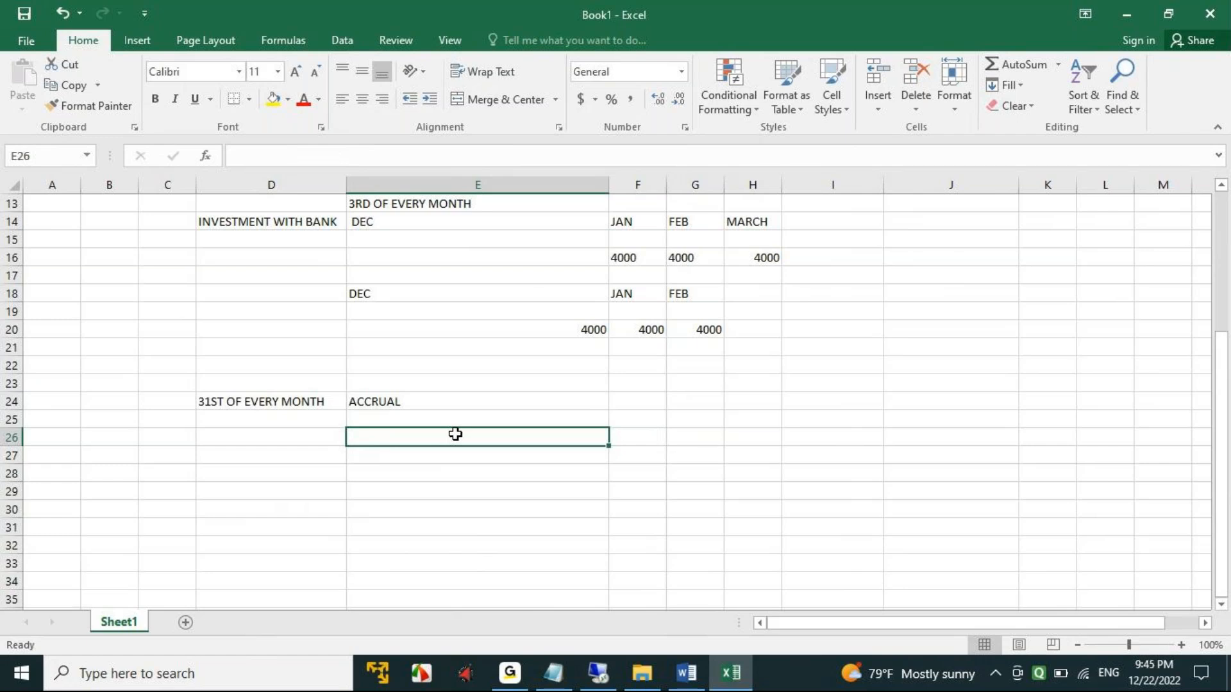
type("IN")
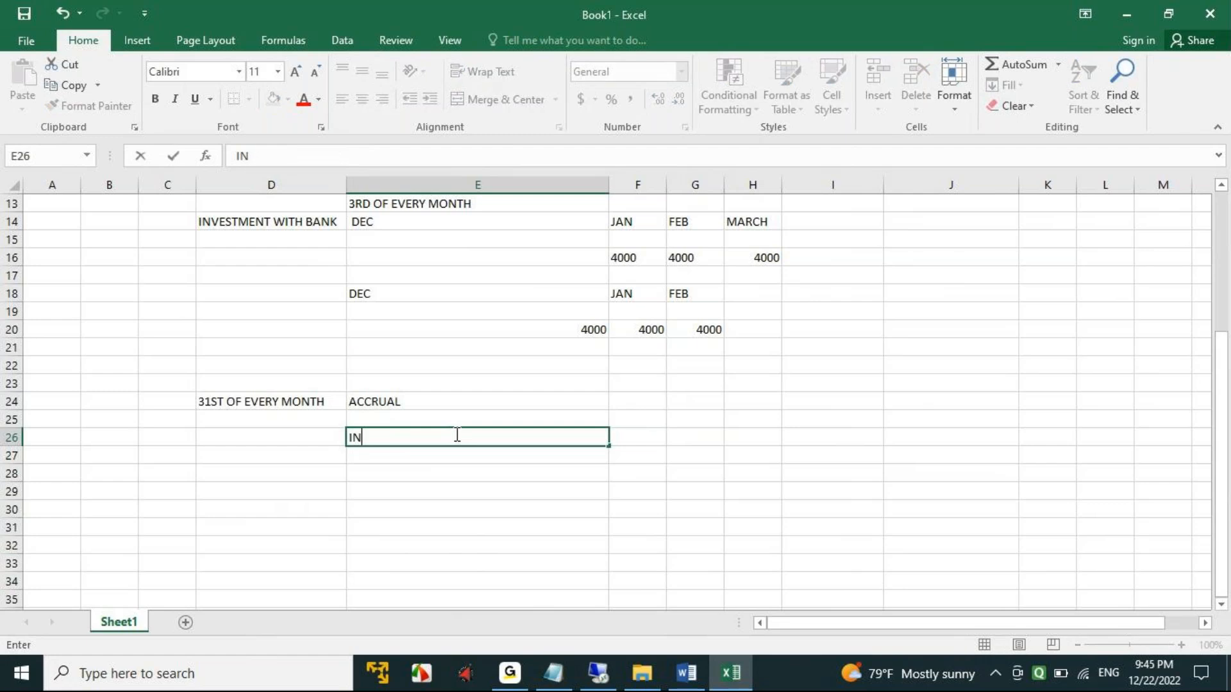
type("TEREST RECE")
key("BackSpace")
key("BackSpace")
key("BackSpace")
key("BackSpace")
type("DUE BUT NOT RECEIVED")
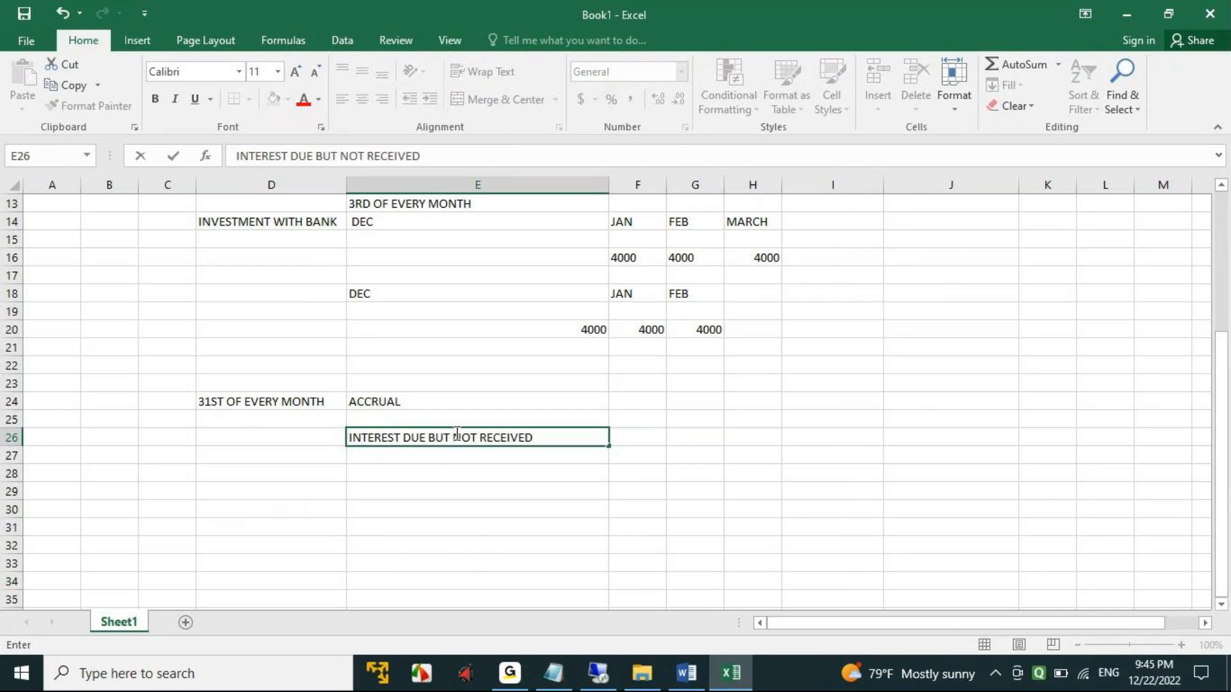
type("  DR")
key("ctrl+Return")
key("Tab")
- Enter the credit line INTEREST ON FIXED DEPOSIT CR in cell E27
left_click(396, 458)
type("INTE")
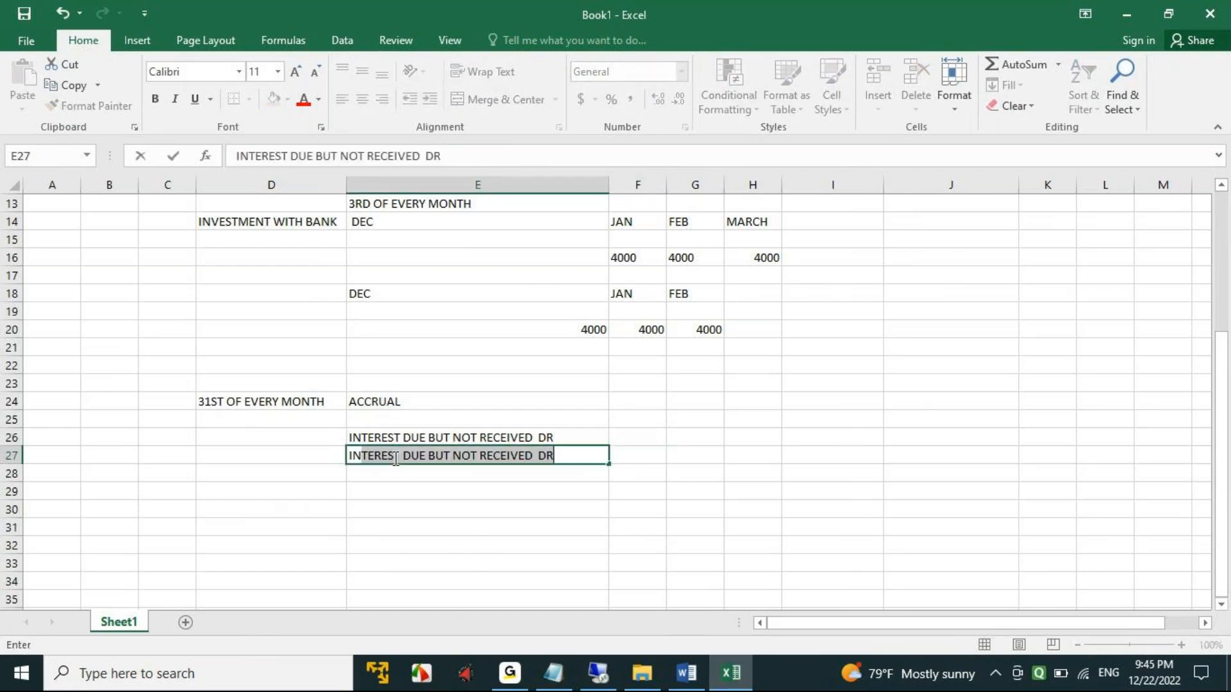
type("REST ON FIXED DE")
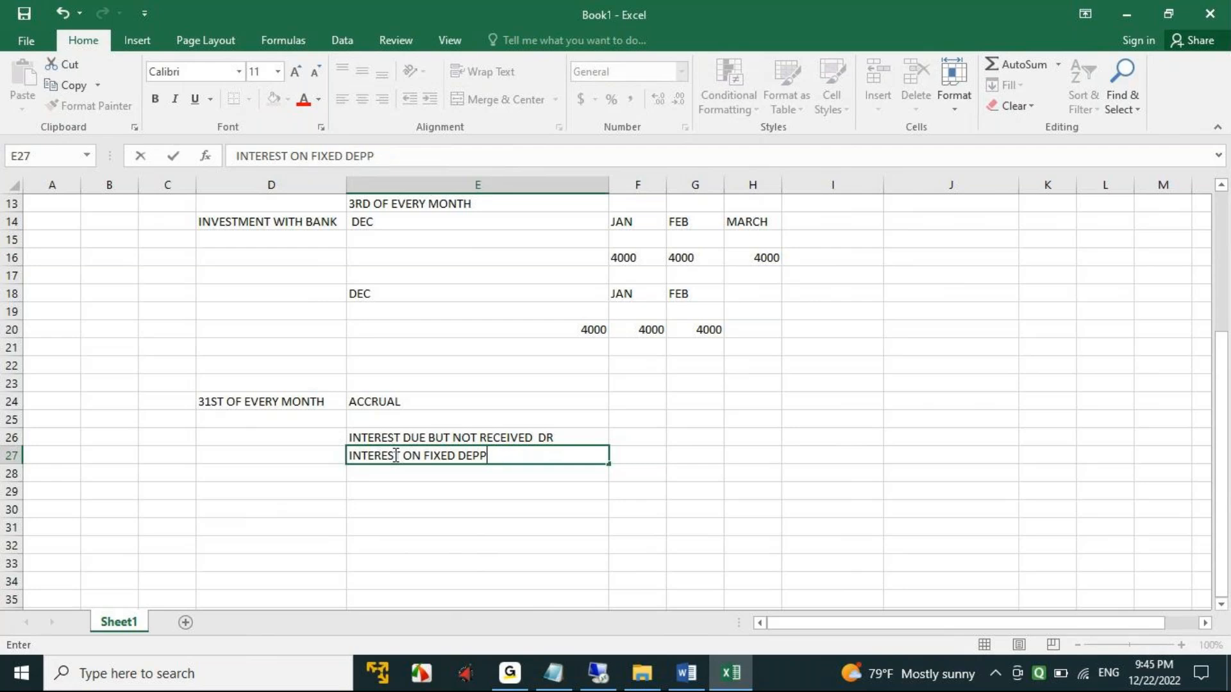
type("POSIT ACC")
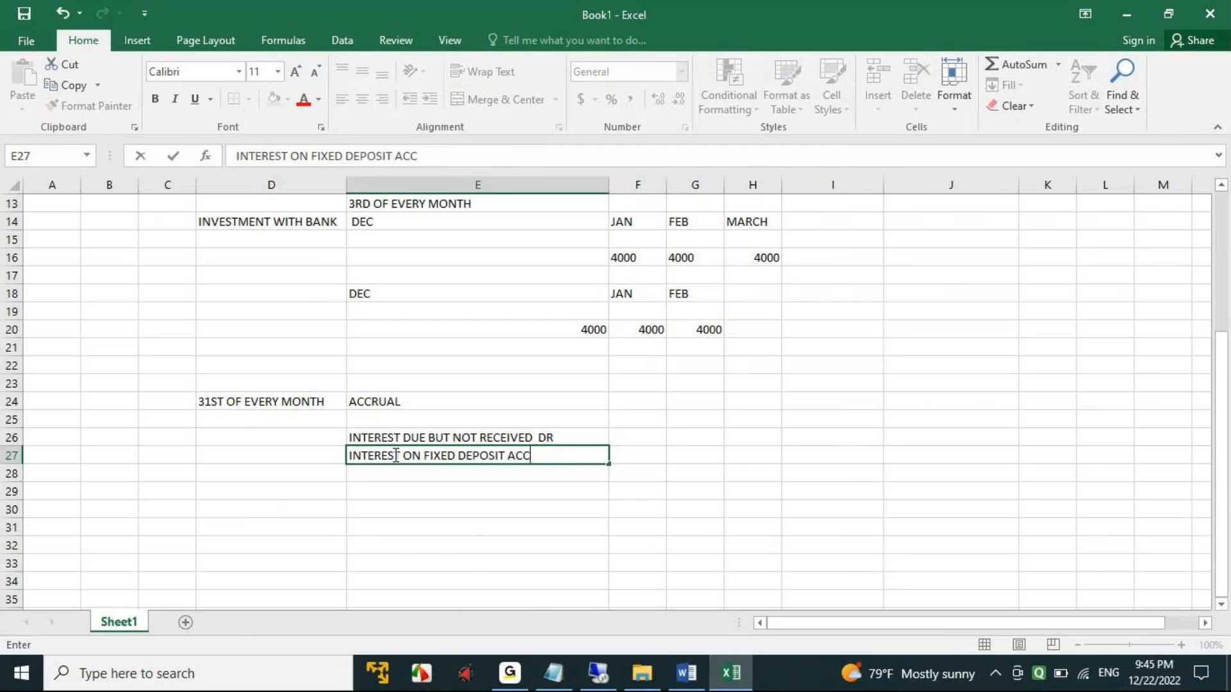
type("OU")
key("BackSpace")
key("BackSpace")
key("BackSpace")
key("BackSpace")
key("BackSpace")
type("CR")
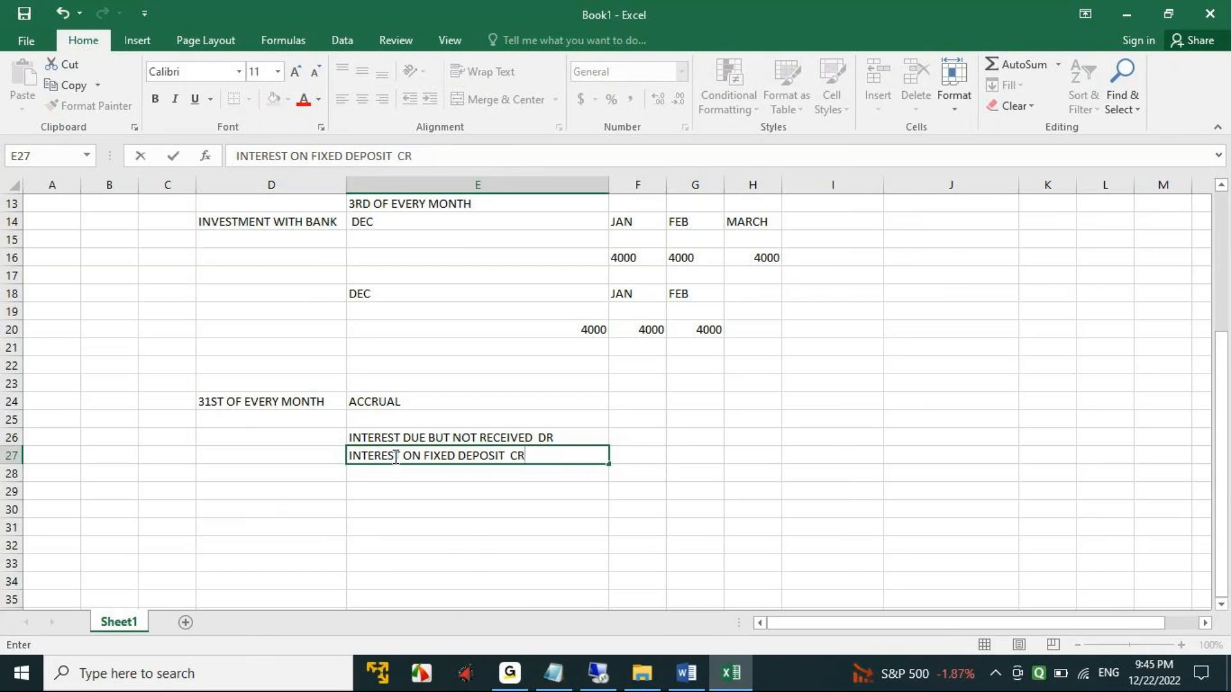
left_click(434, 506)
- Make the headings in cells D24:E24 bold and fill them with yellow
left_click_drag(218, 400, 377, 402)
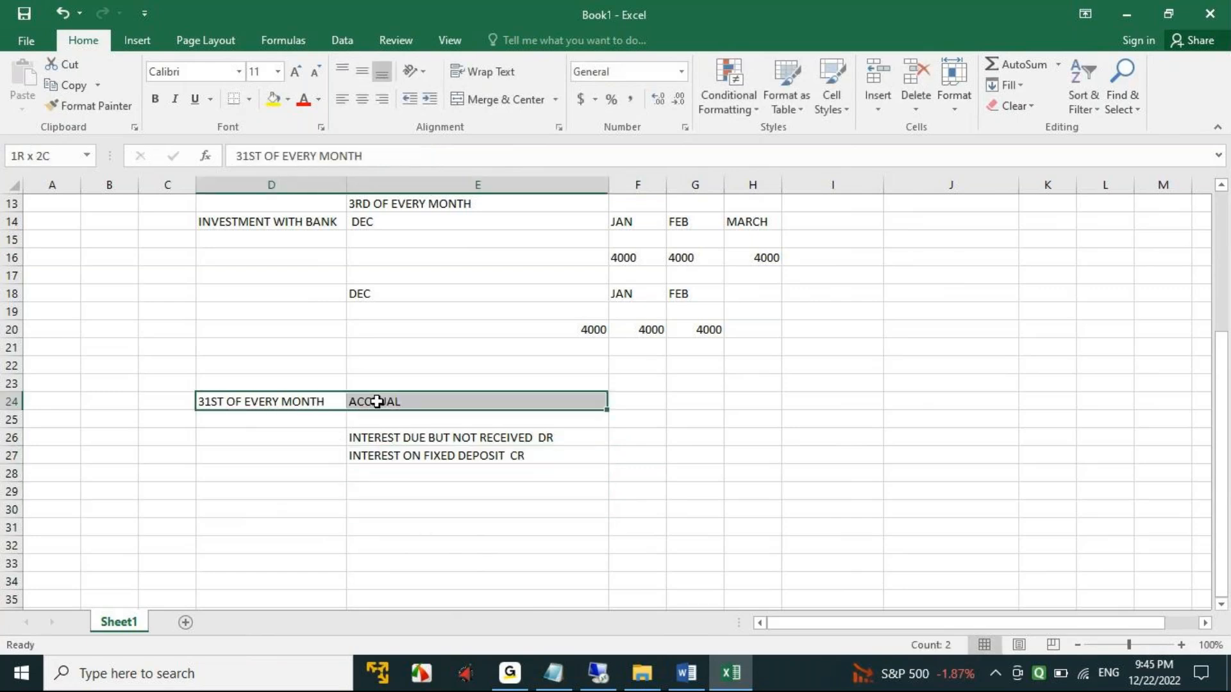
key("ctrl+b")
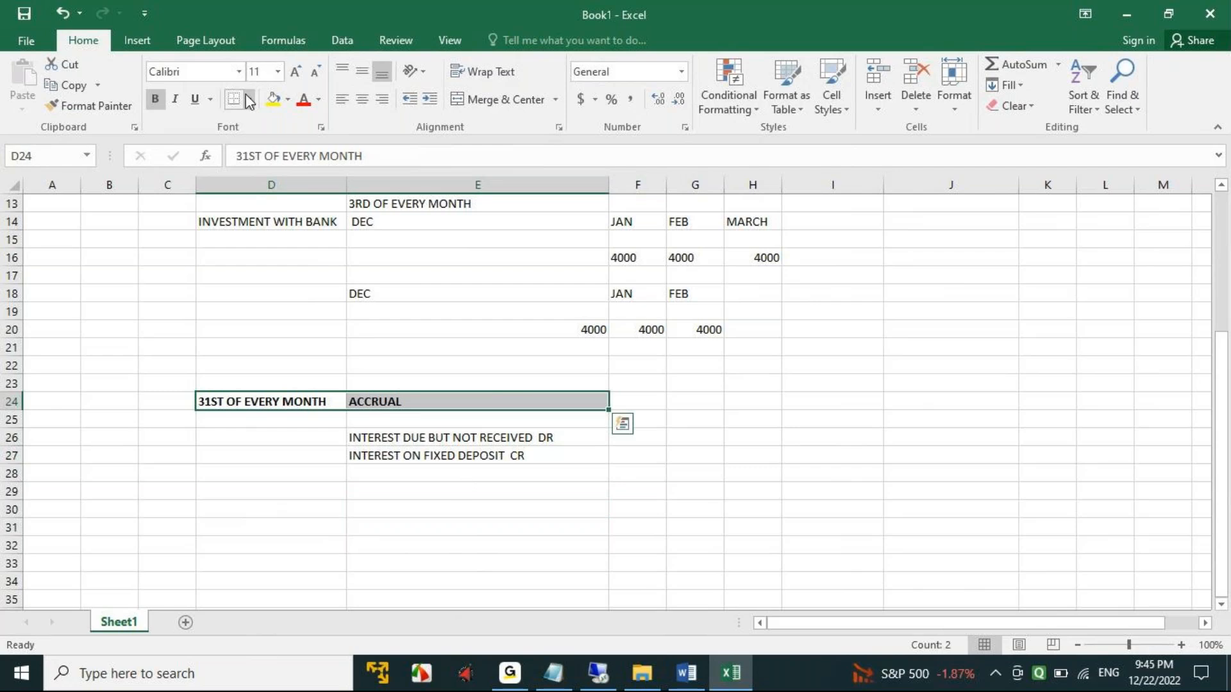
left_click(273, 98)
left_click(252, 471)
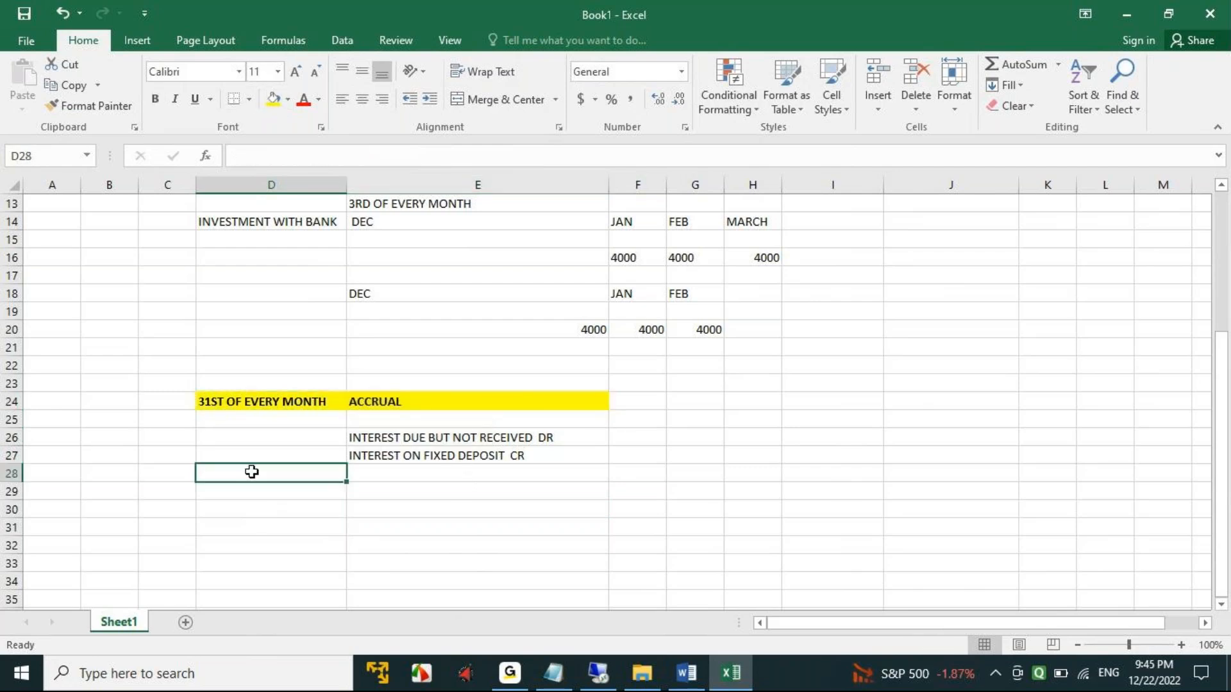
- Enter the heading 1ST OF NEXT MONTH in cell D30
left_click(240, 512)
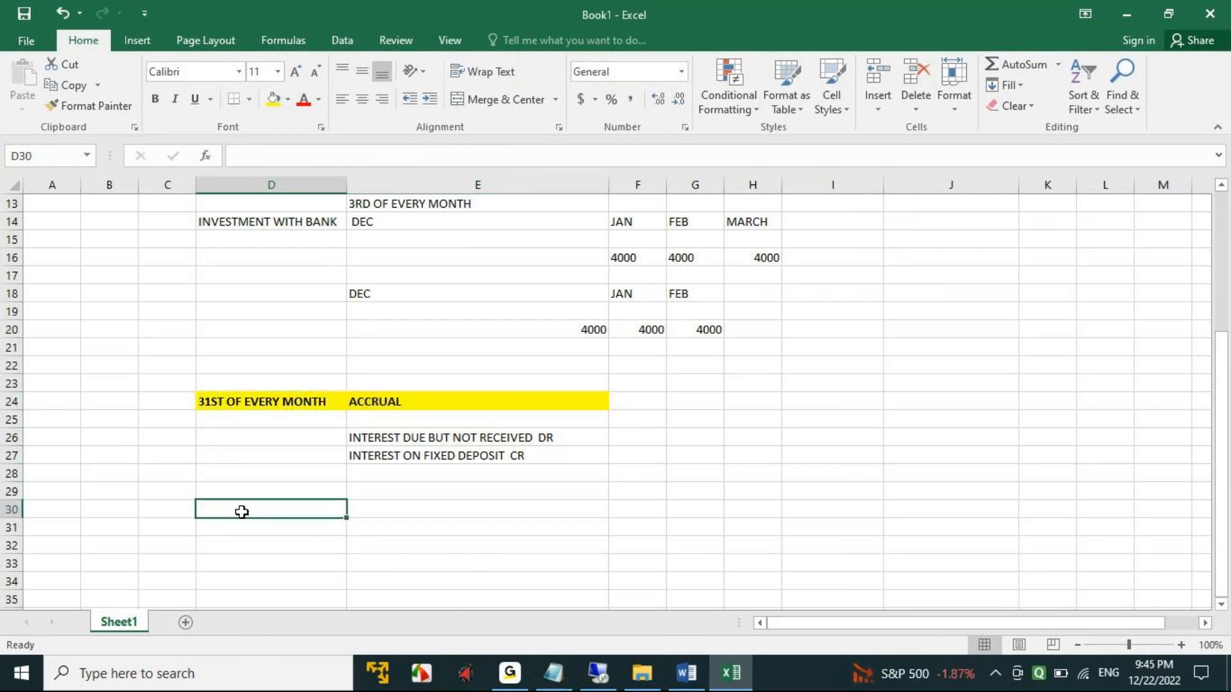
type("1ST")
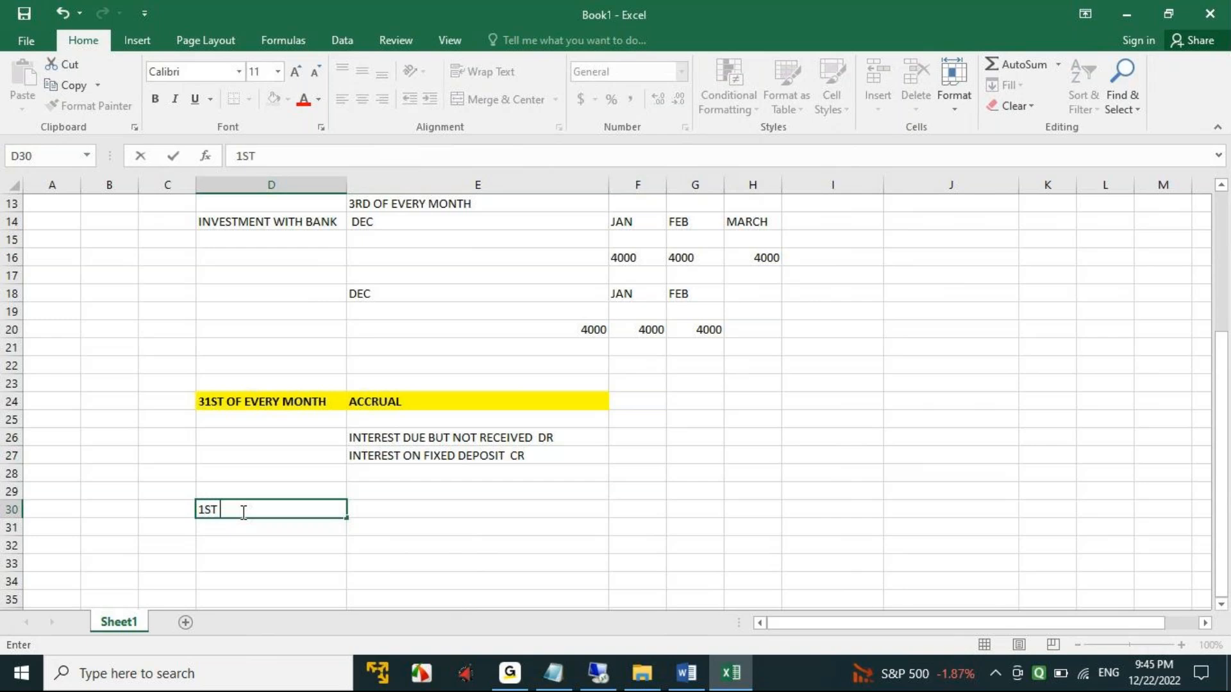
type(" OF NEXT MONTH")
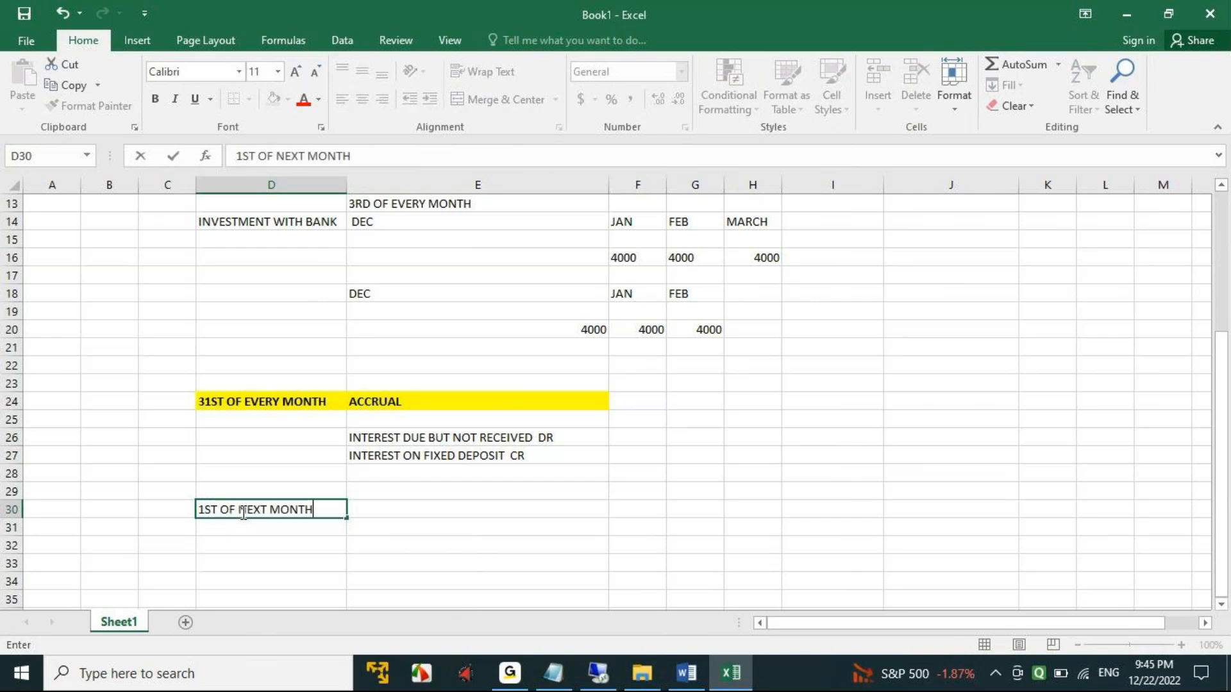
key("Tab")
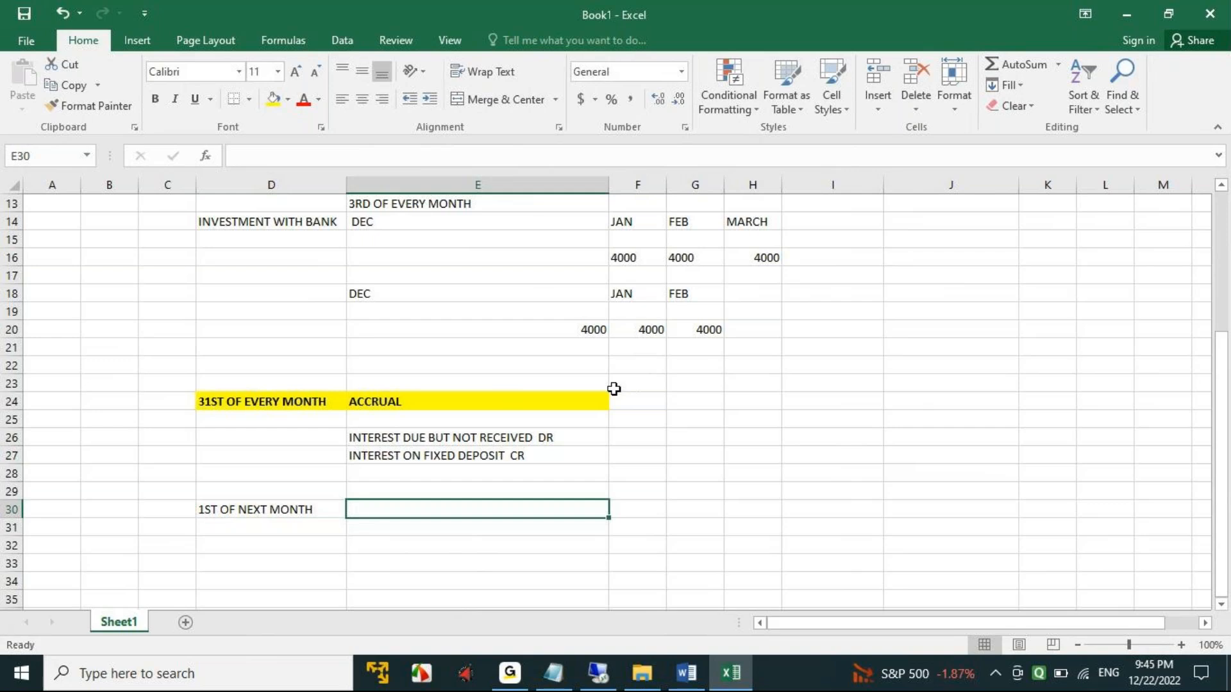
- Try to move the credit line from E27 to E31 and the debit line from E26 to E33, and undo both moves
left_click(470, 455)
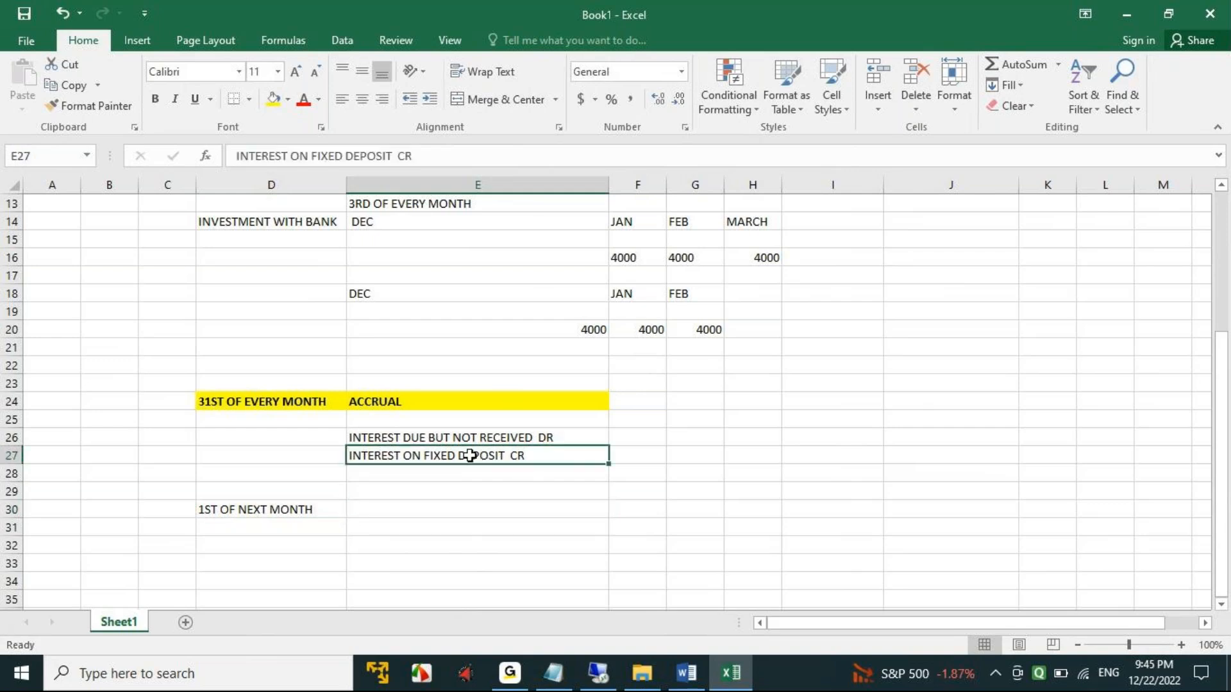
key("ctrl+c")
left_click(402, 526)
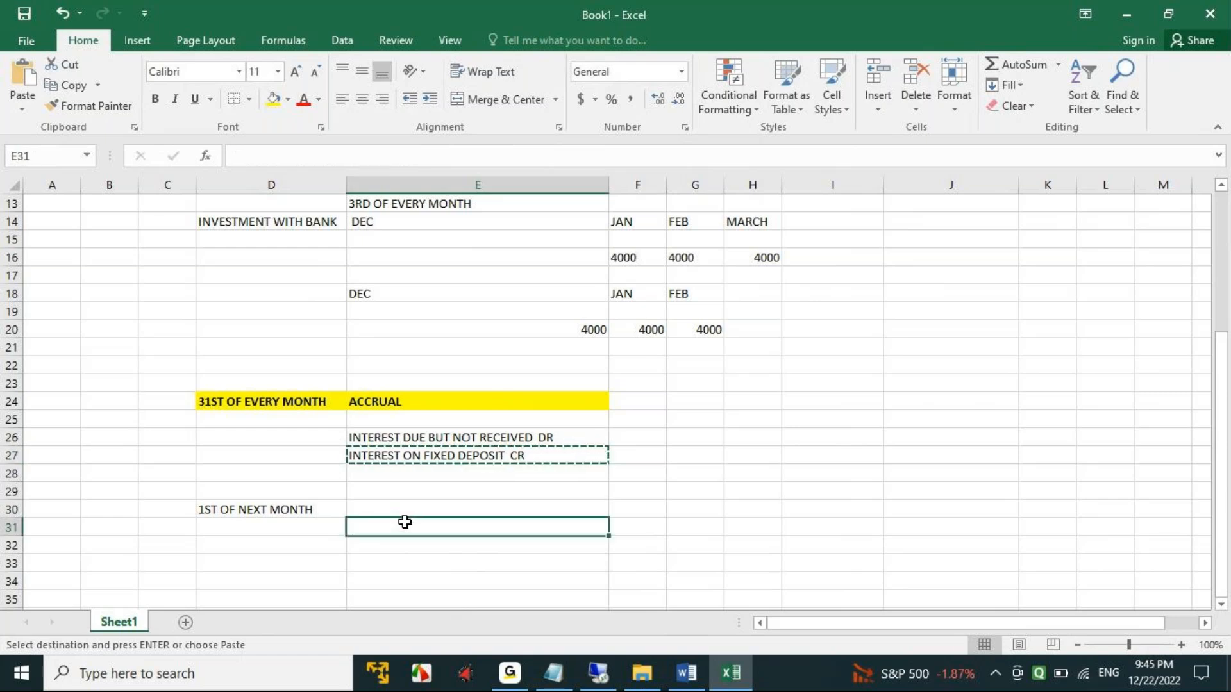
key("ctrl+v")
left_click(448, 438)
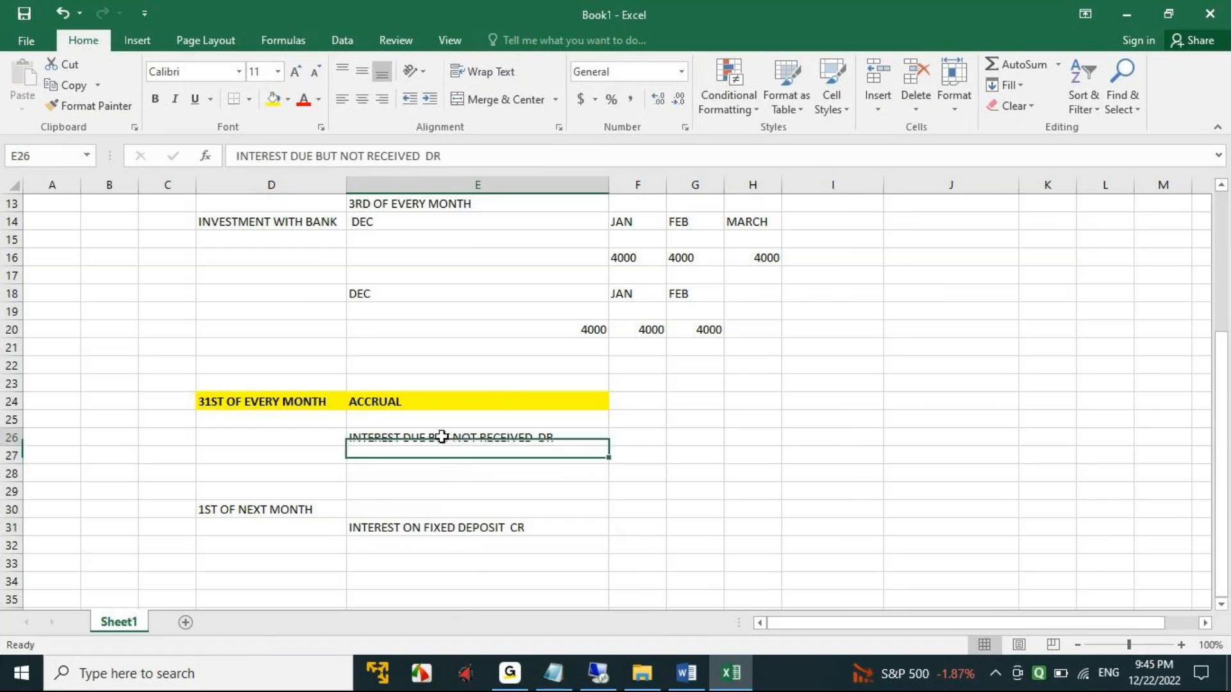
key("ctrl+x")
left_click(408, 561)
key("ctrl+v")
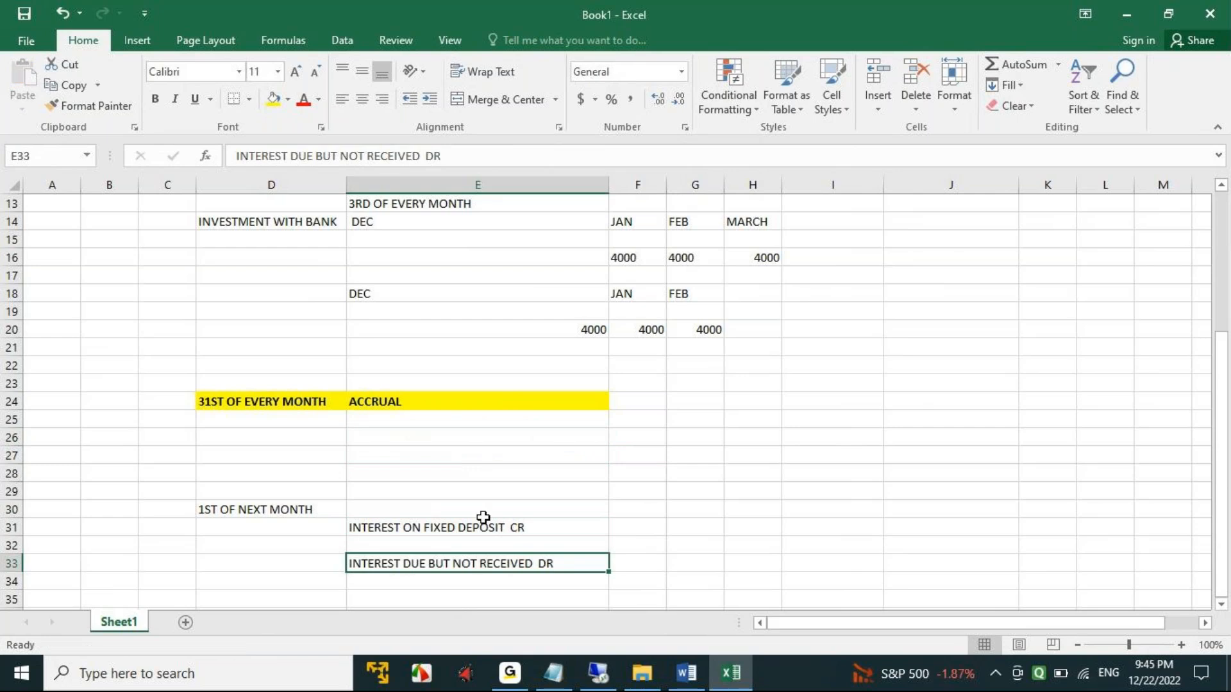
key("ctrl+z")
key("ctrl+z")
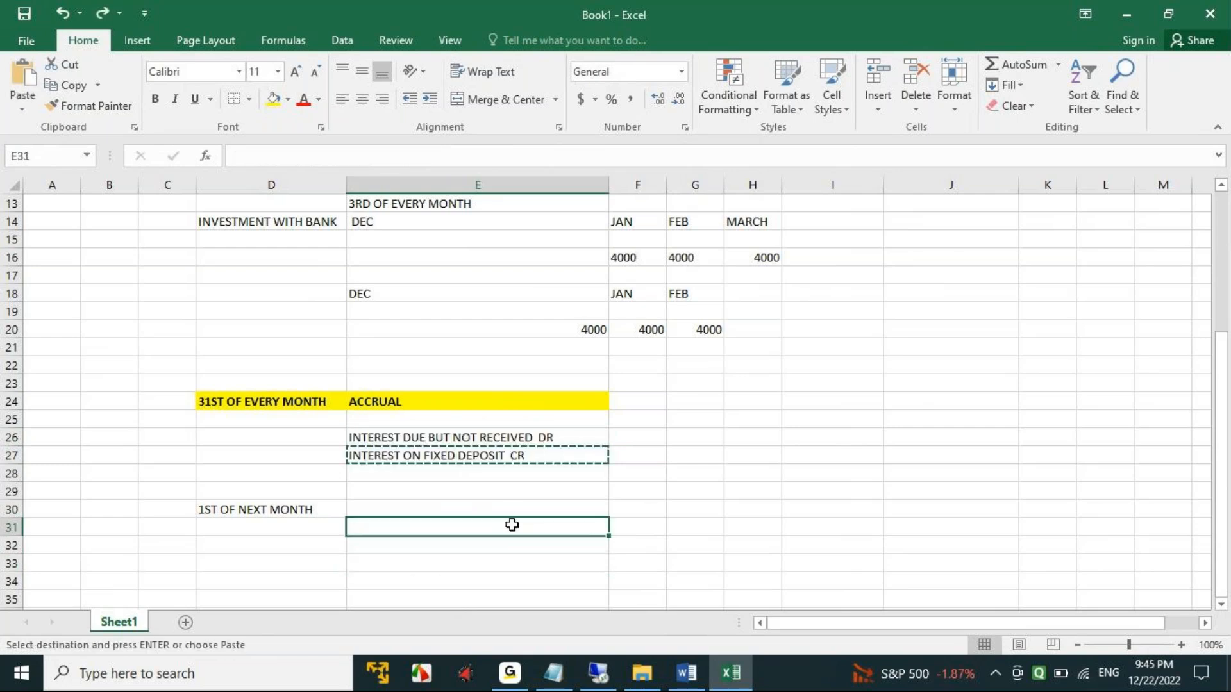
- Copy the two accrual posting lines in cells E26:E27 to cells E31:E32
left_click_drag(481, 431, 475, 455)
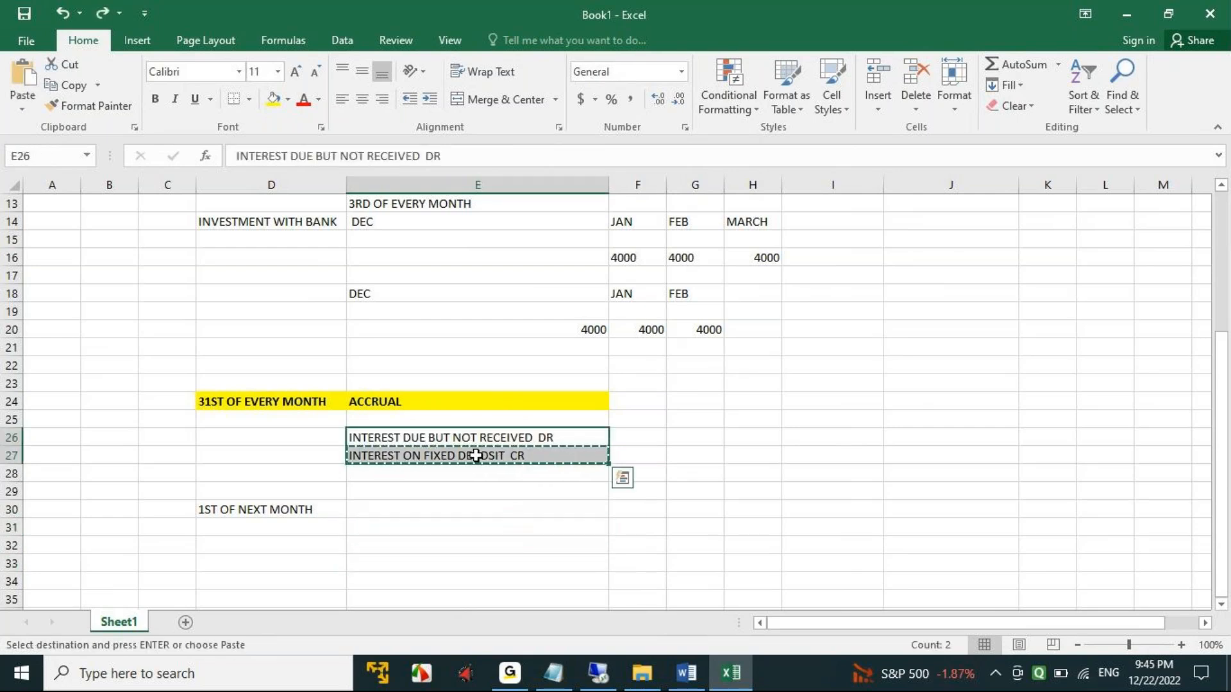
left_click(394, 526)
key("ctrl+v")
- Change the ending of the INTEREST DUE BUT NOT RECEIVED line in cell E31 to CR
scroll(644, 500, "down", 1)
scroll(645, 500, "down", 1)
left_click(551, 416)
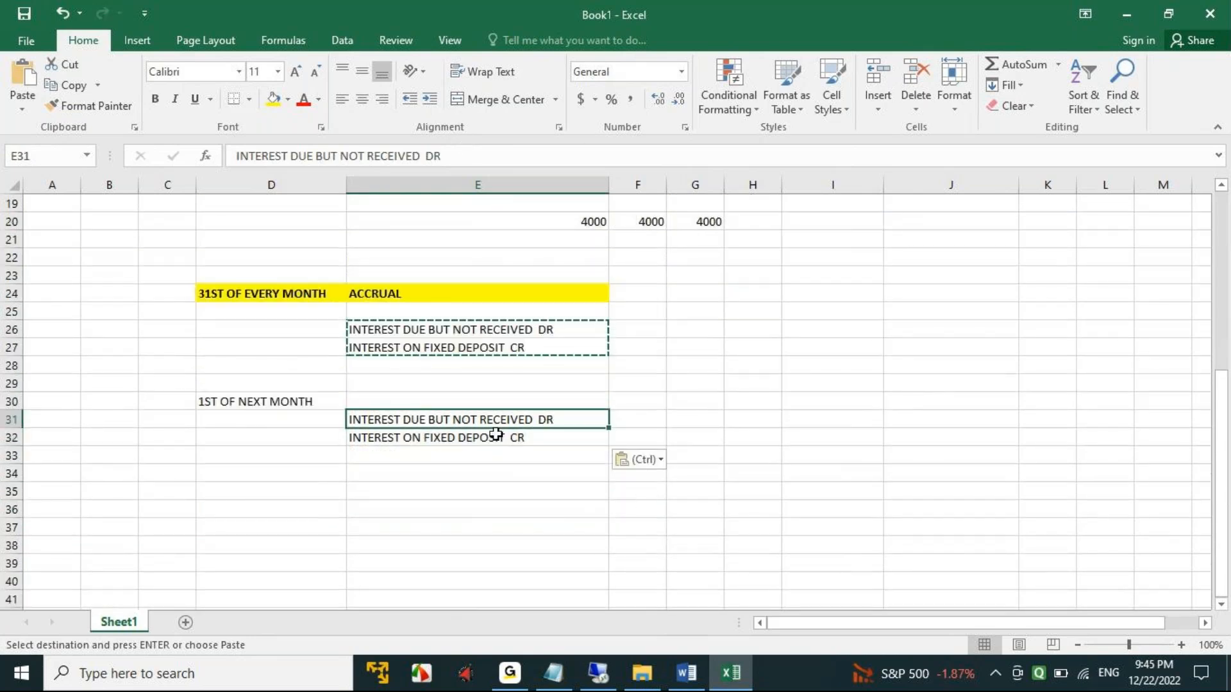
left_click(473, 150)
key("BackSpace")
key("BackSpace")
type("CR")
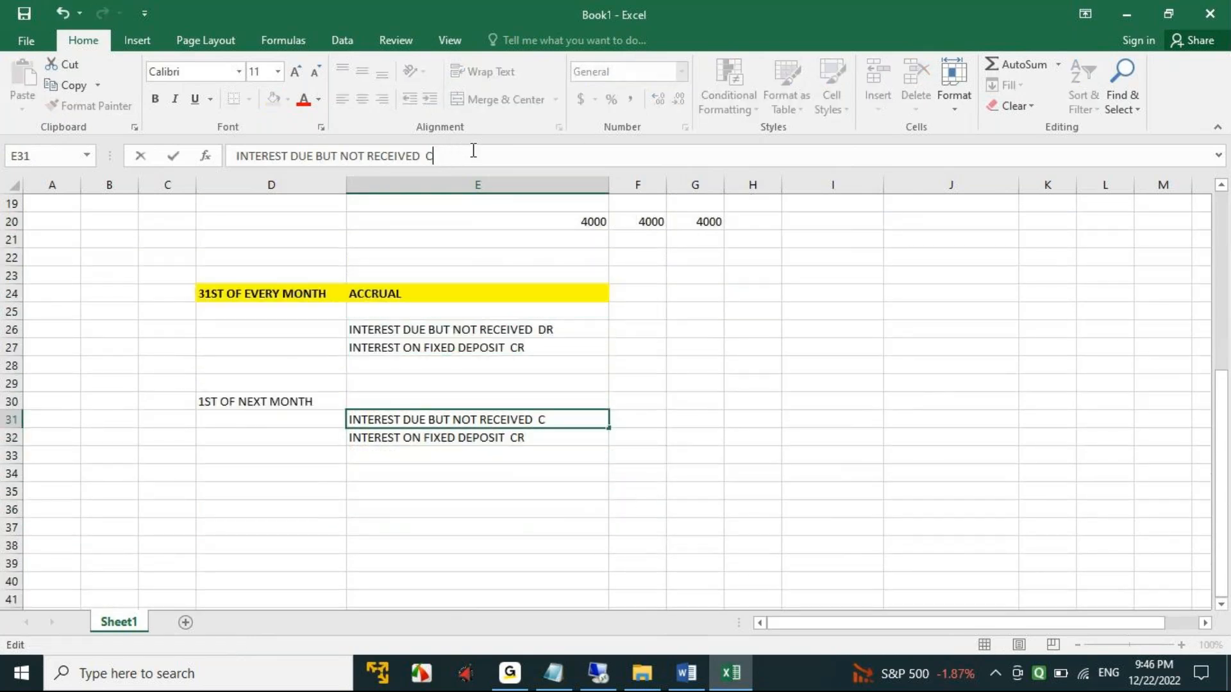
- Change the ending of the INTEREST ON FIXED DEPOSIT line in cell E32 to DR and fill heading cell D30 with yellow
left_click(532, 443)
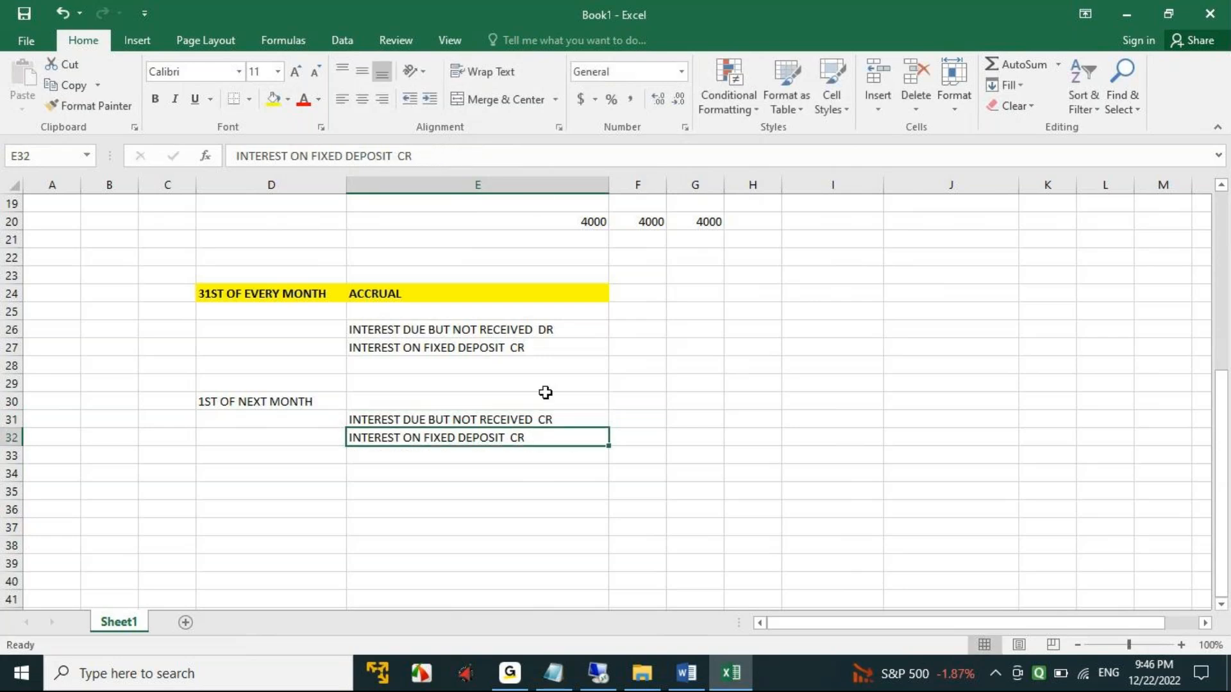
left_click(425, 155)
key("BackSpace")
key("BackSpace")
type("DR")
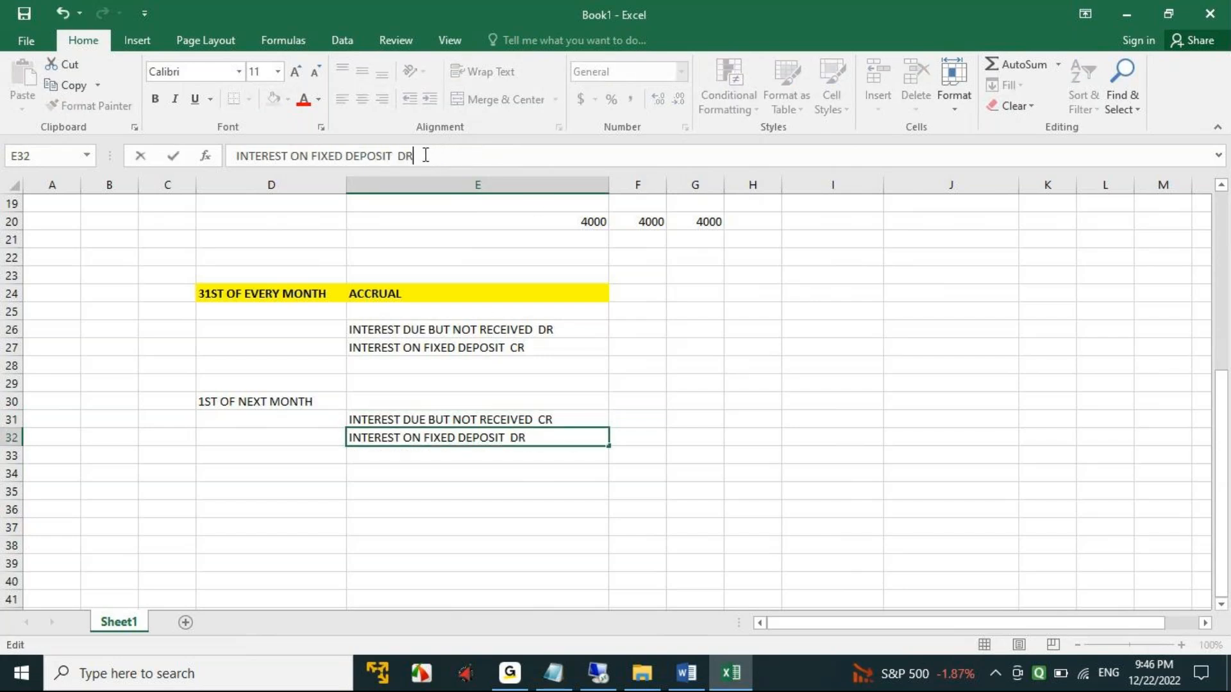
left_click(548, 485)
left_click(249, 405)
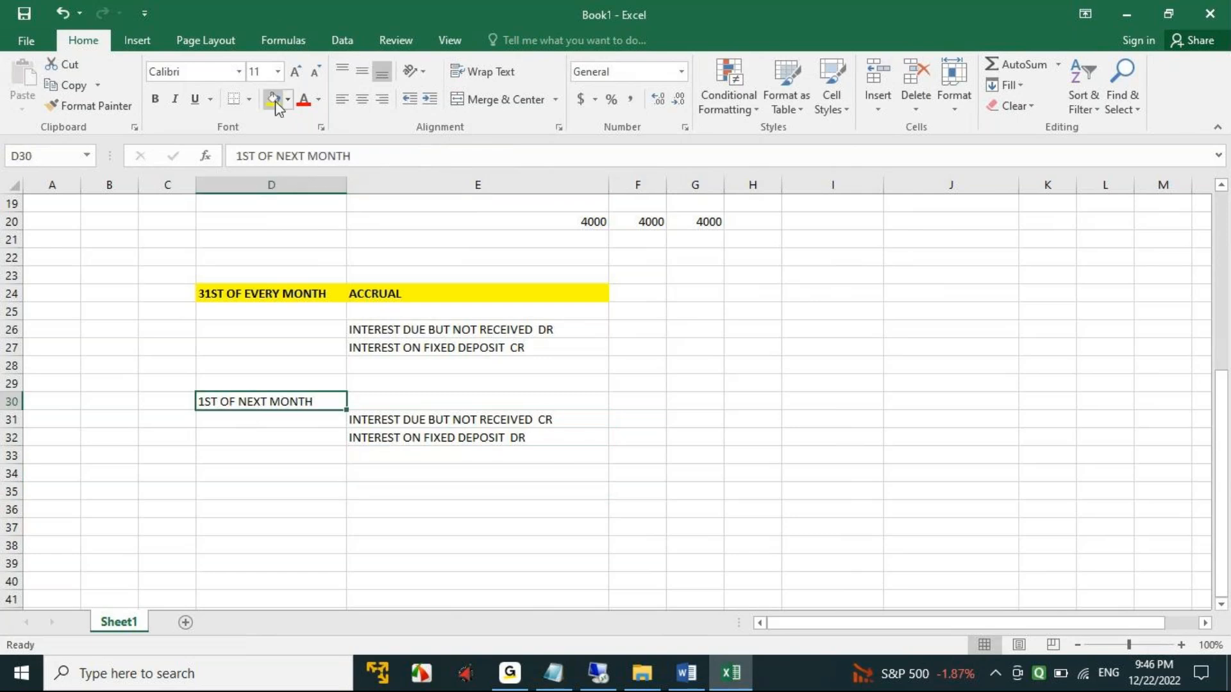
left_click(274, 98)
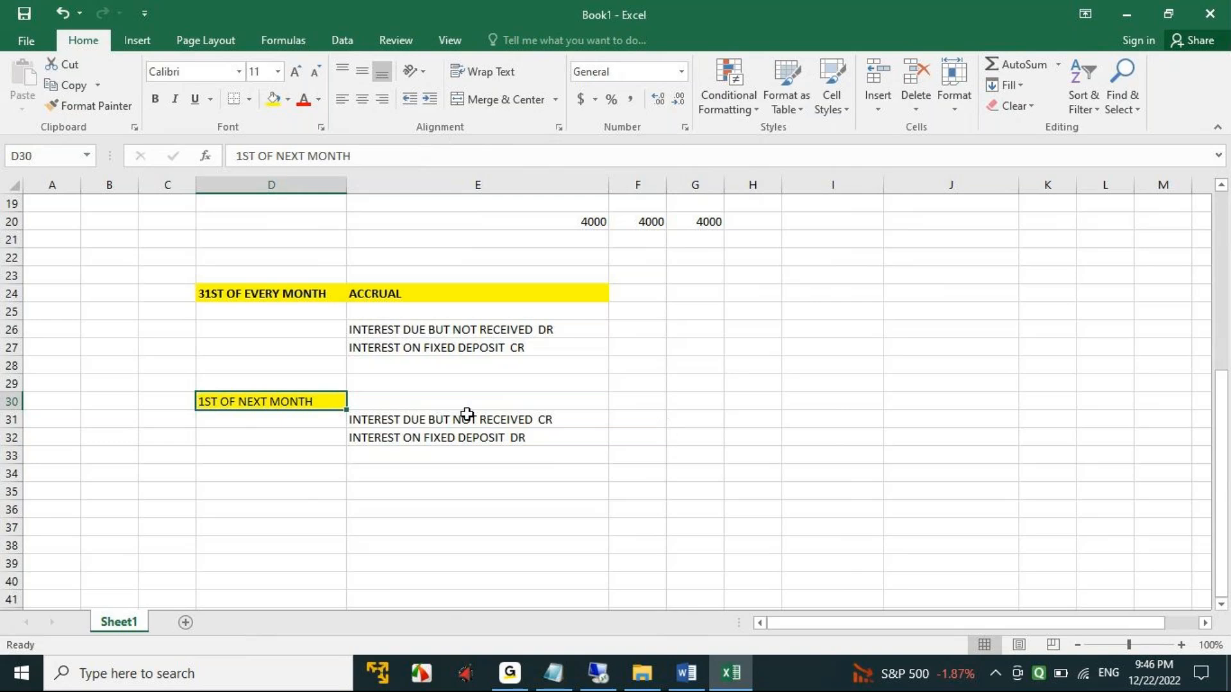
- Switch to the Accrual Deferral Process & Configuration document in Word and review the configuration steps for the reset procedure
left_click(689, 673)
scroll(634, 462, "down", 8)
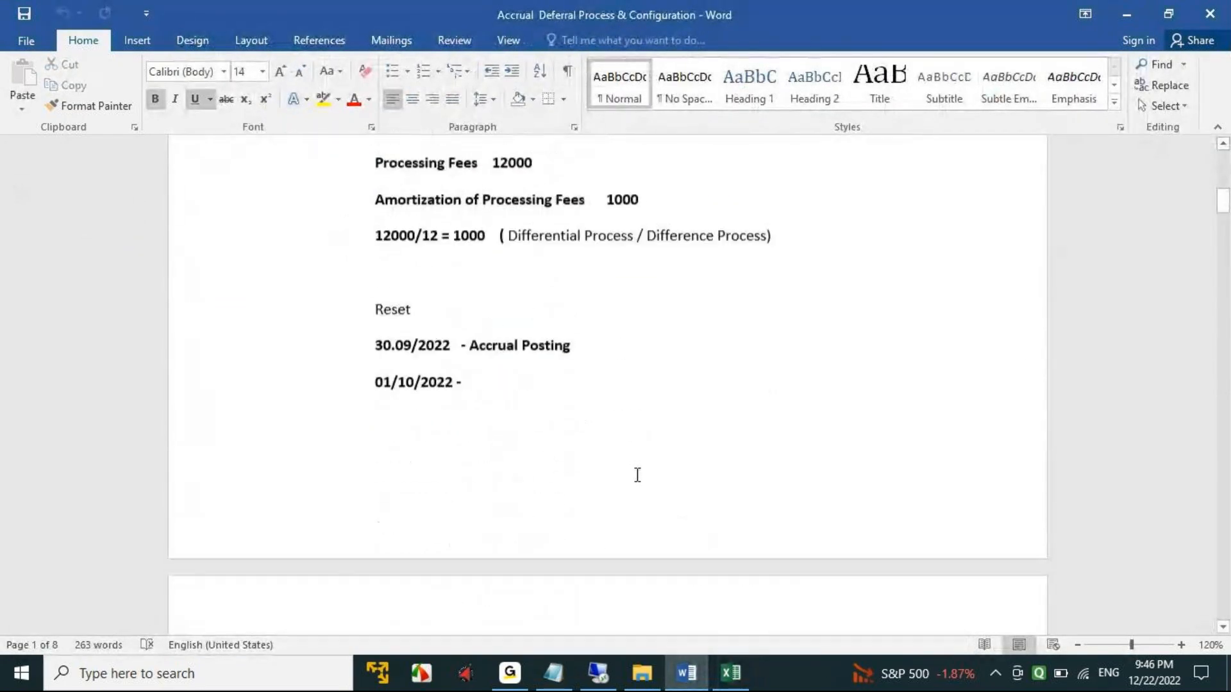
scroll(637, 476, "down", 5)
scroll(638, 479, "down", 3)
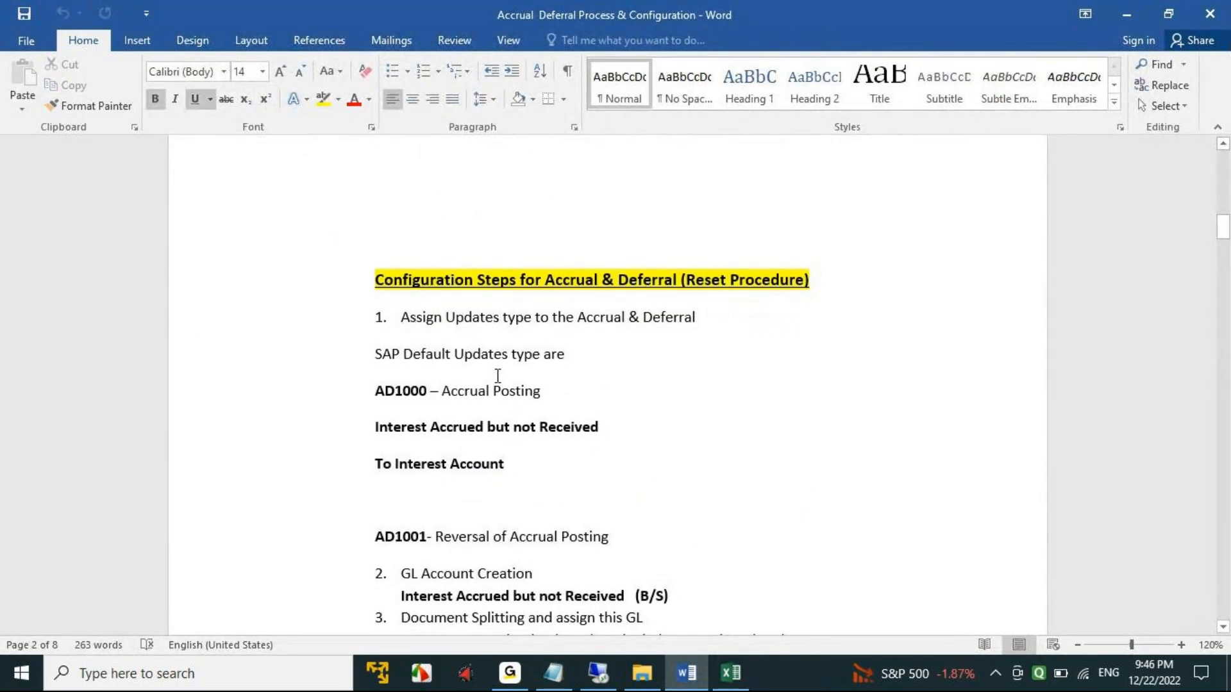
- Switch to SAP and open the central G/L account editing transaction in the fixed-term deposit cash flow session
left_click(603, 673)
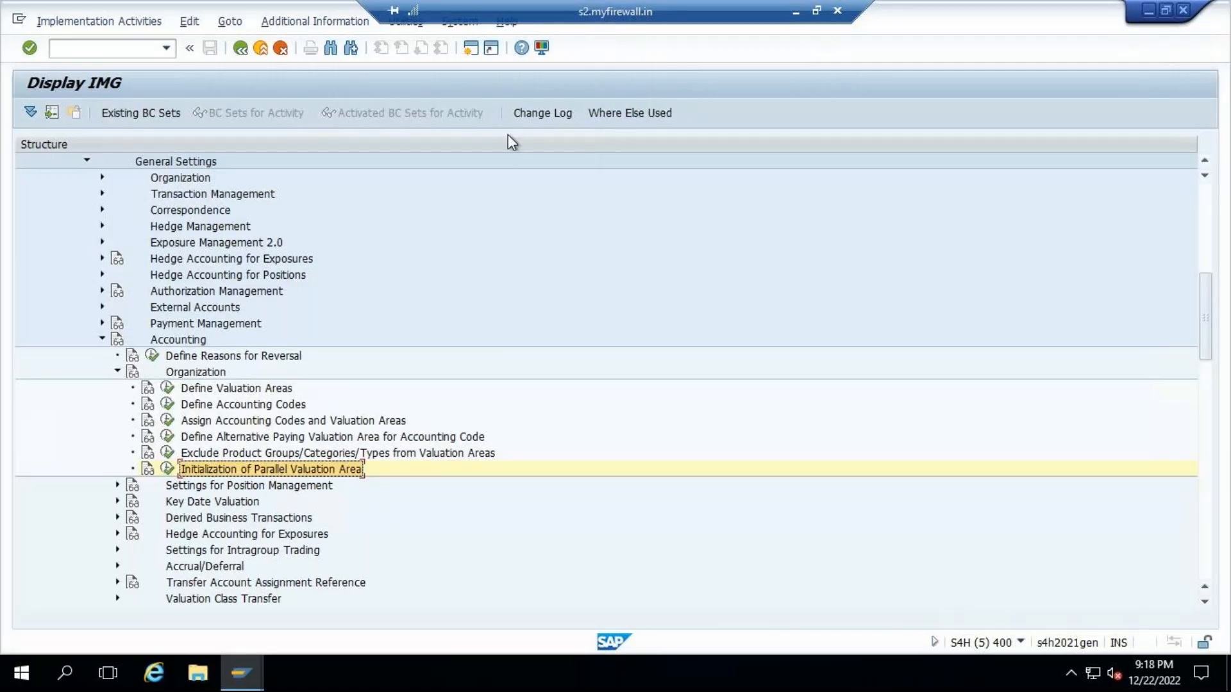
left_click(259, 655)
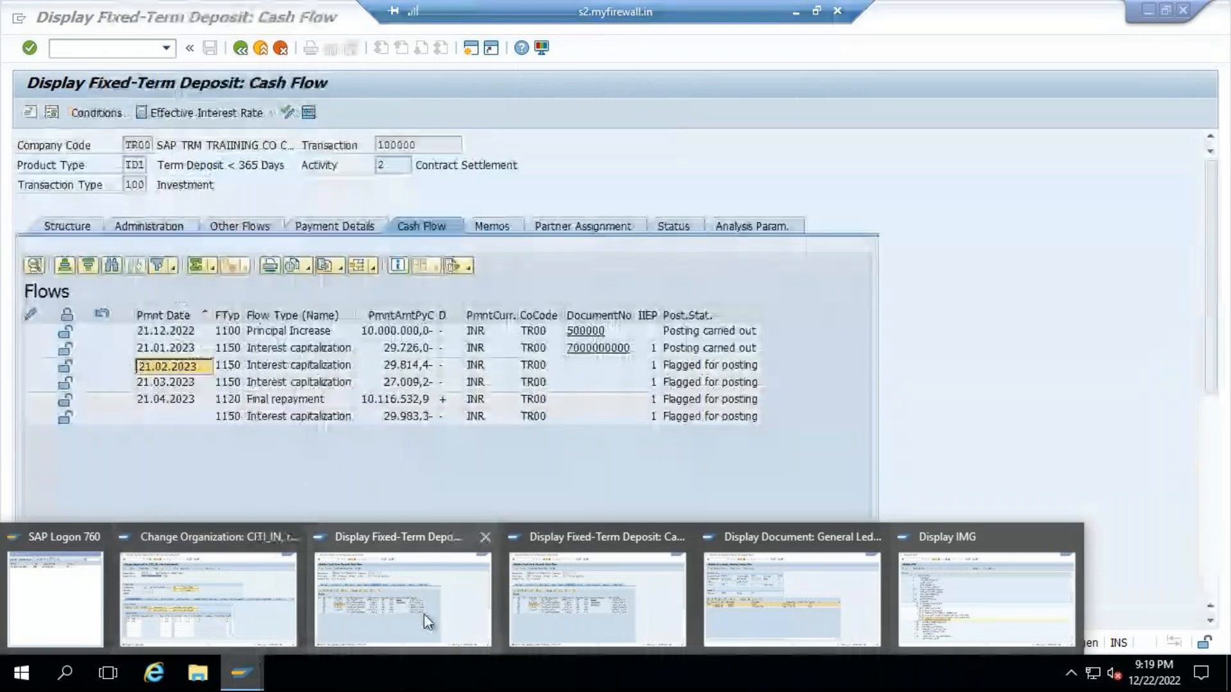
left_click(426, 621)
left_click(102, 44)
type("/")
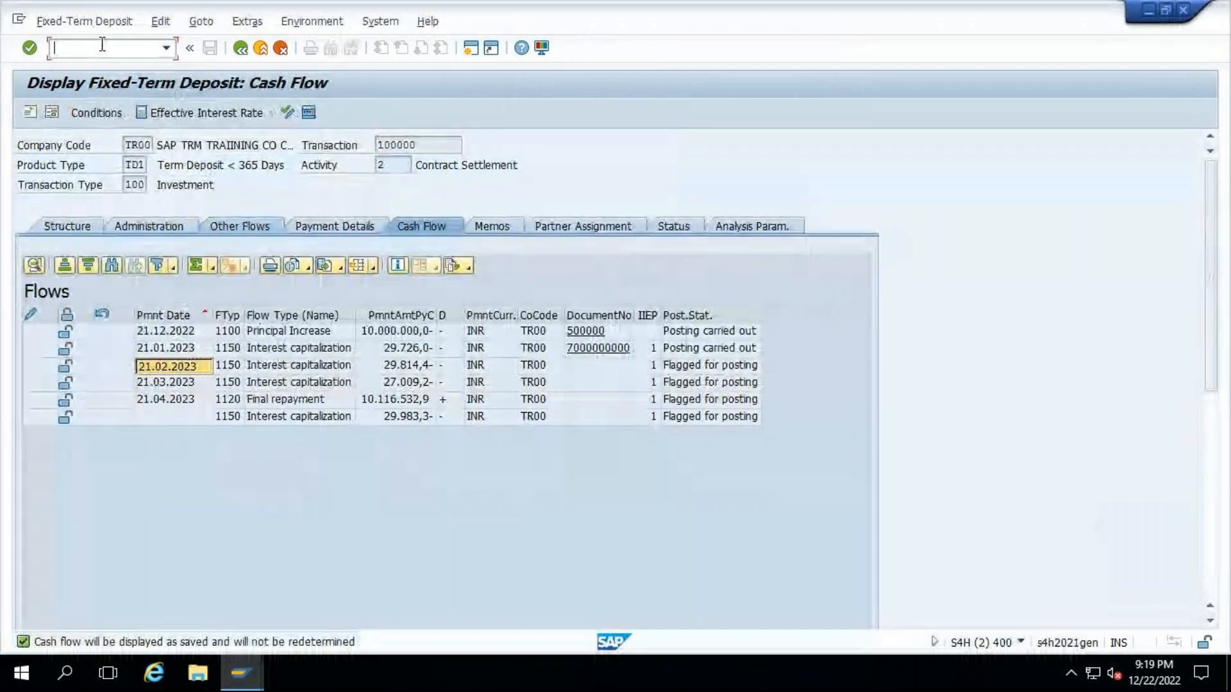
type("M")
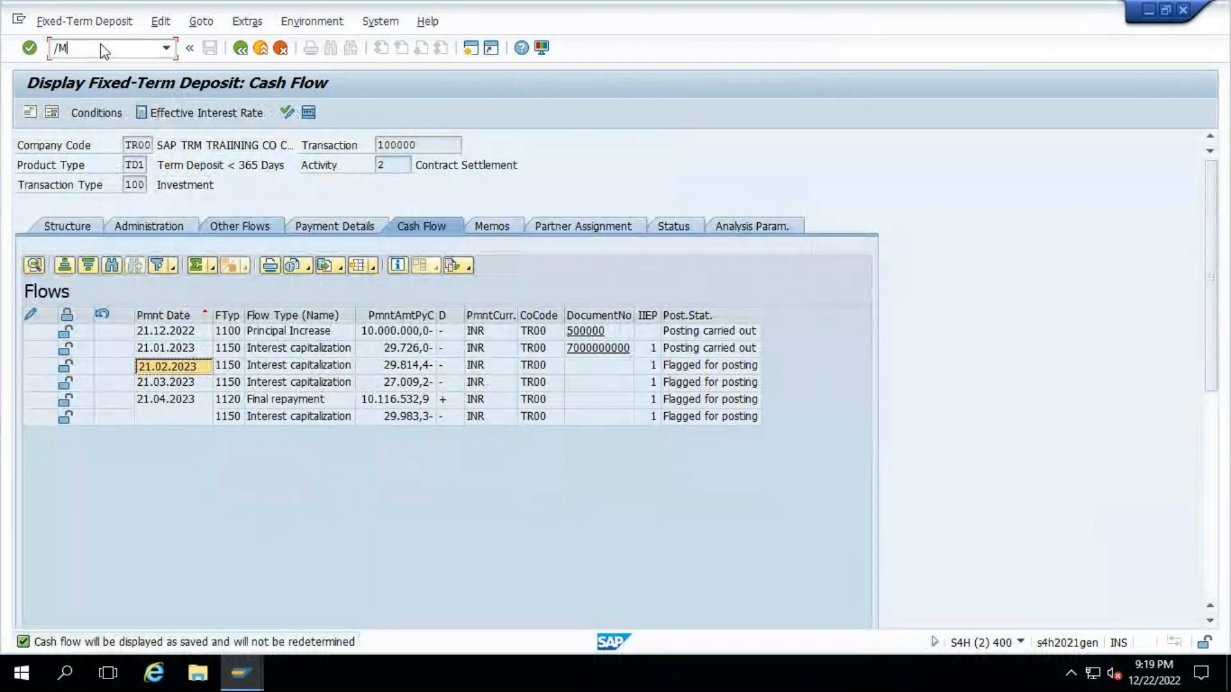
key("BackSpace")
type("nTBB1")
key("Return")
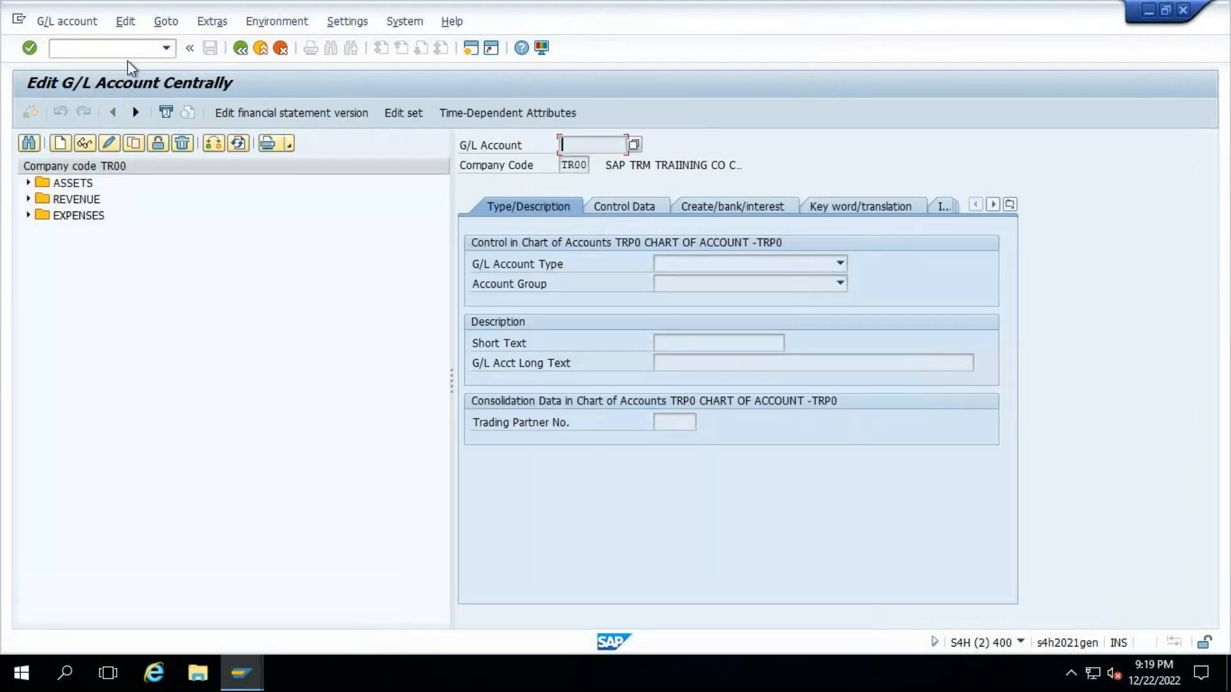
- Expand the Expenses, Revenue and Assets groups to examine the G/L accounts of company code TR00
left_click(28, 216)
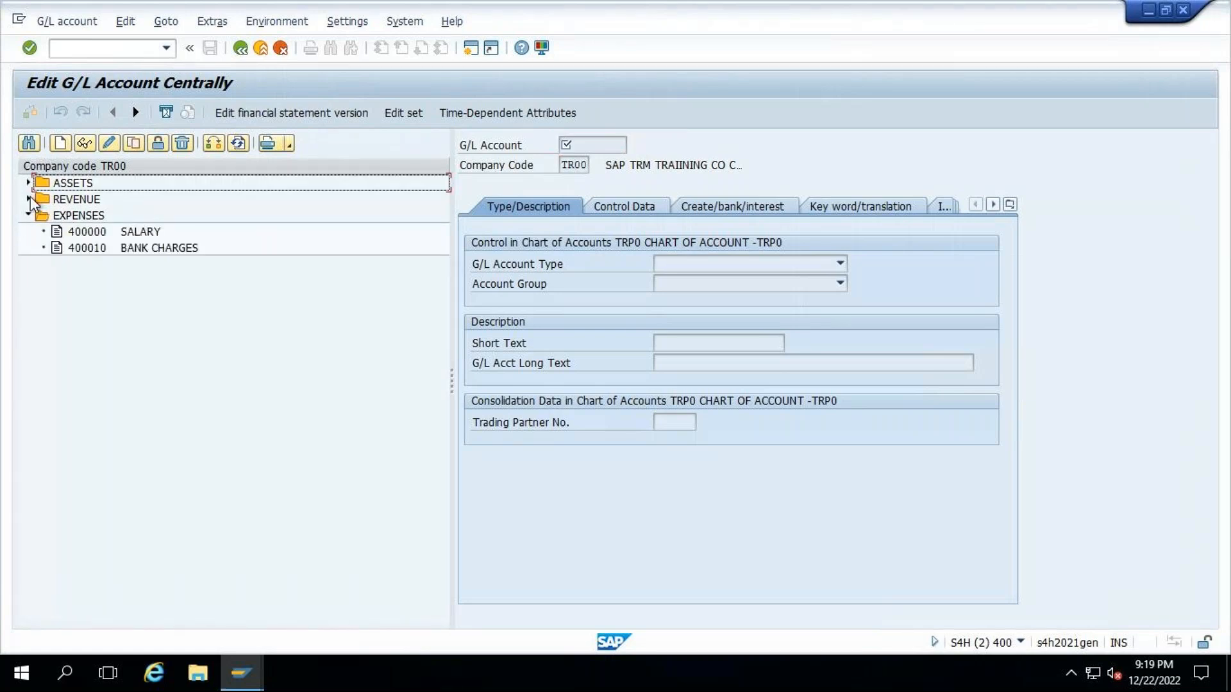
left_click(29, 200)
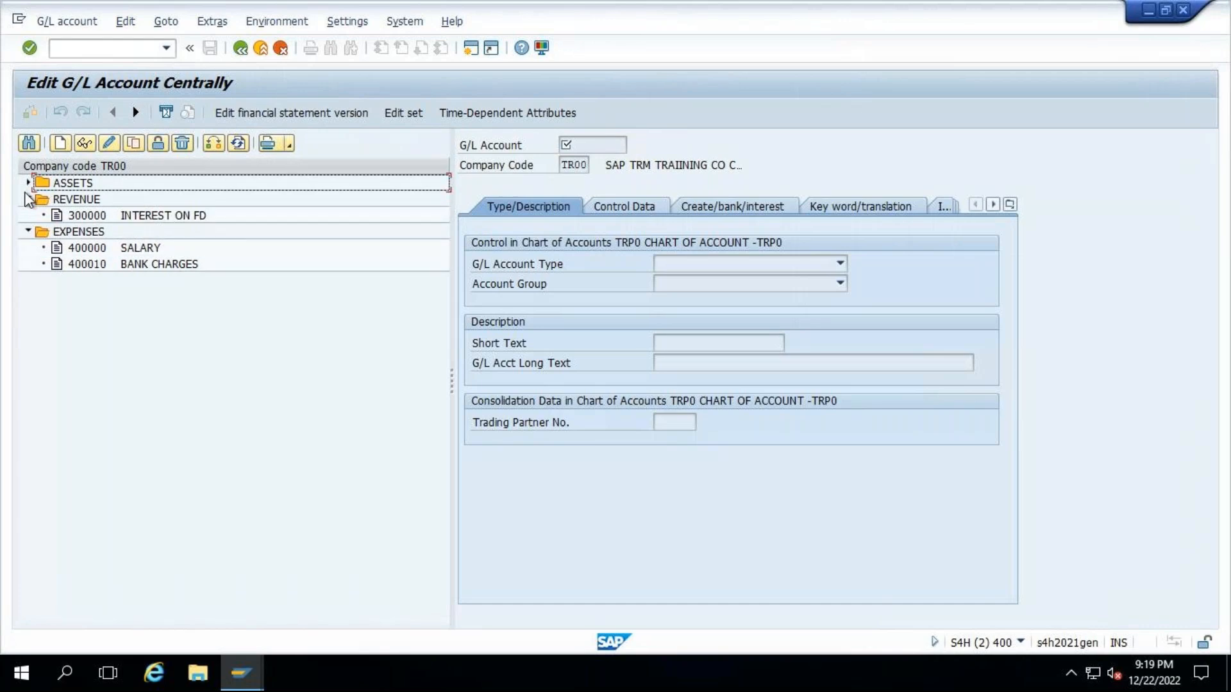
left_click(28, 184)
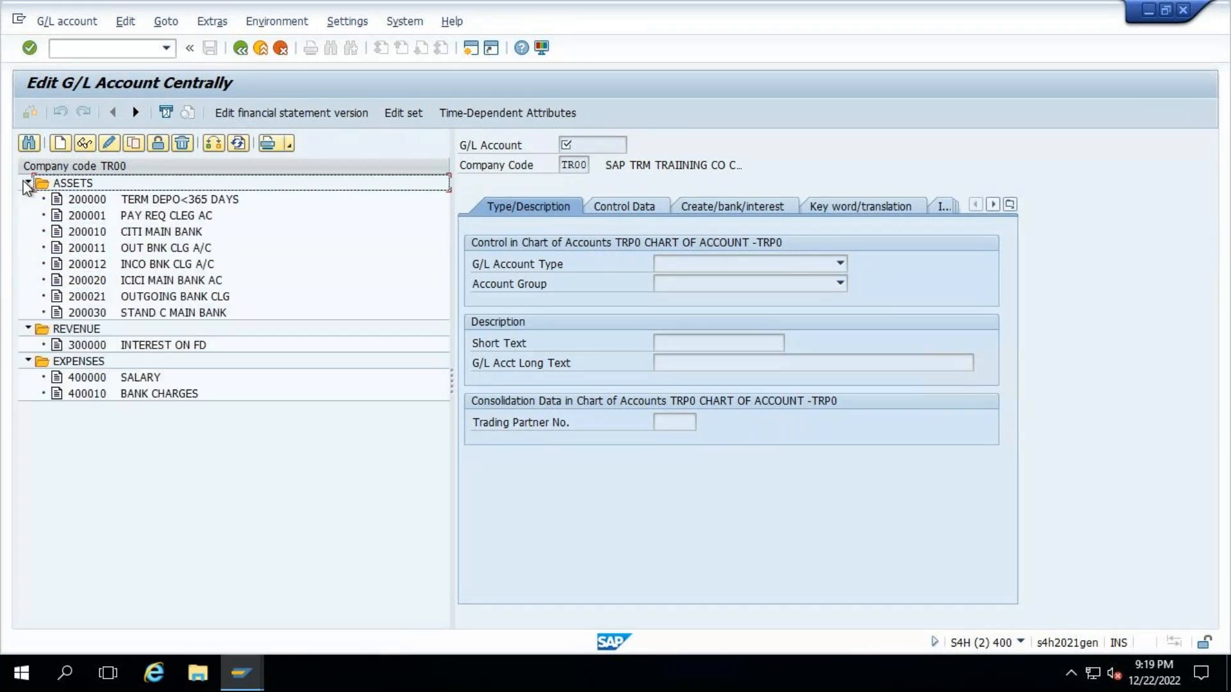
- Change the G/L account tree to company code TRP1 and expand its Expenses, Revenue, Assets and Liabilities groups
left_click(214, 143)
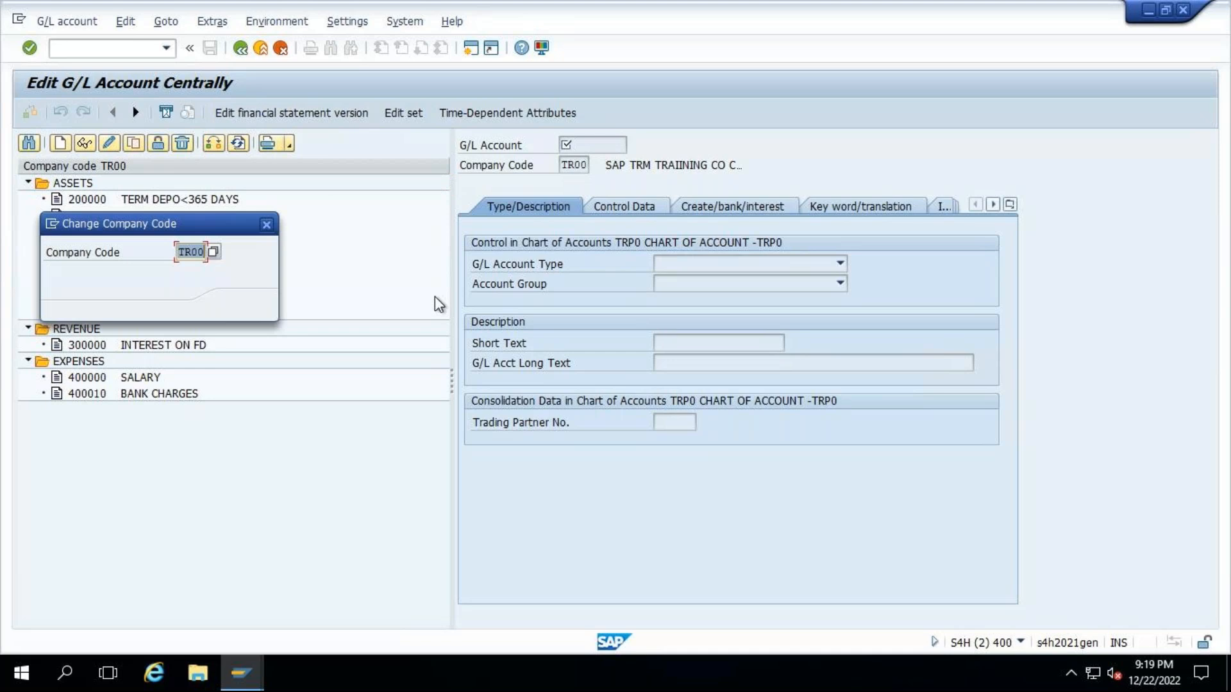
type("TR")
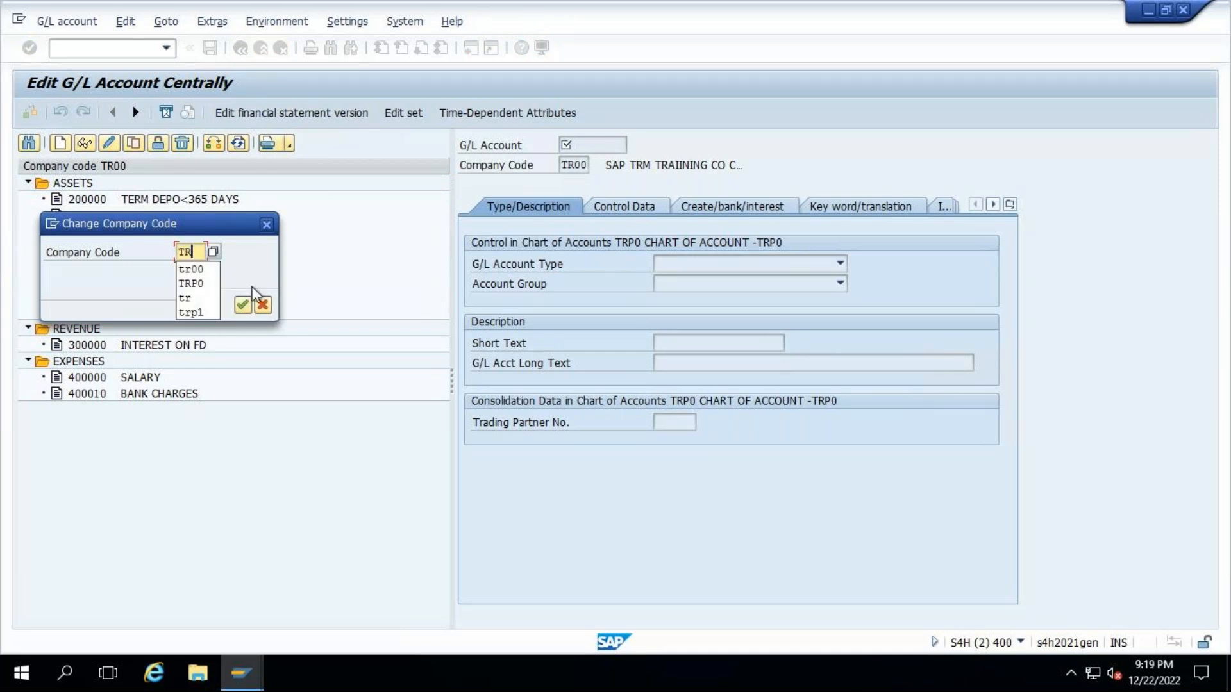
type("P1")
key("Return")
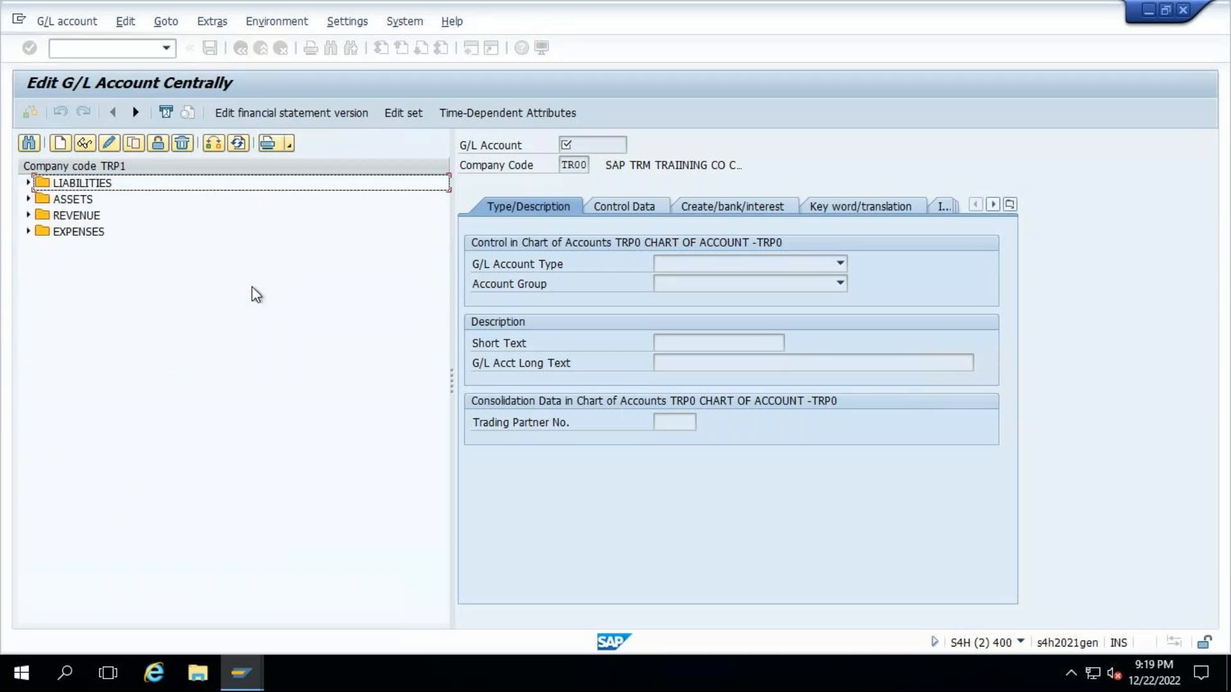
left_click(27, 232)
left_click(27, 216)
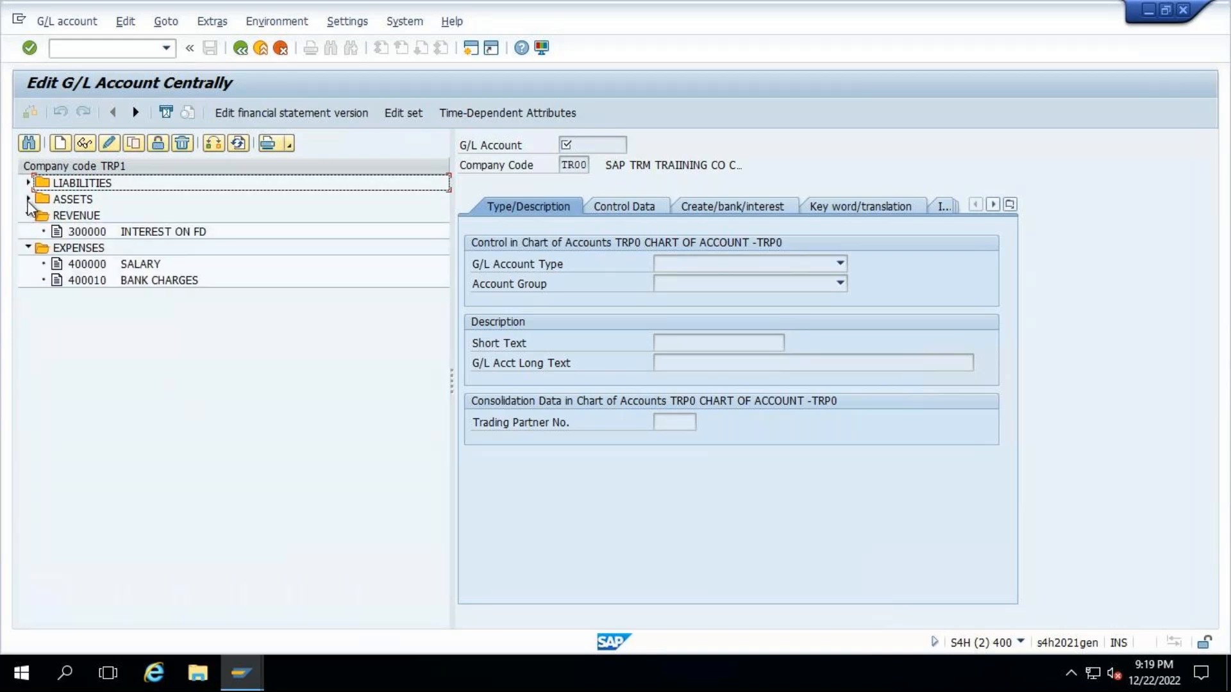
left_click(28, 200)
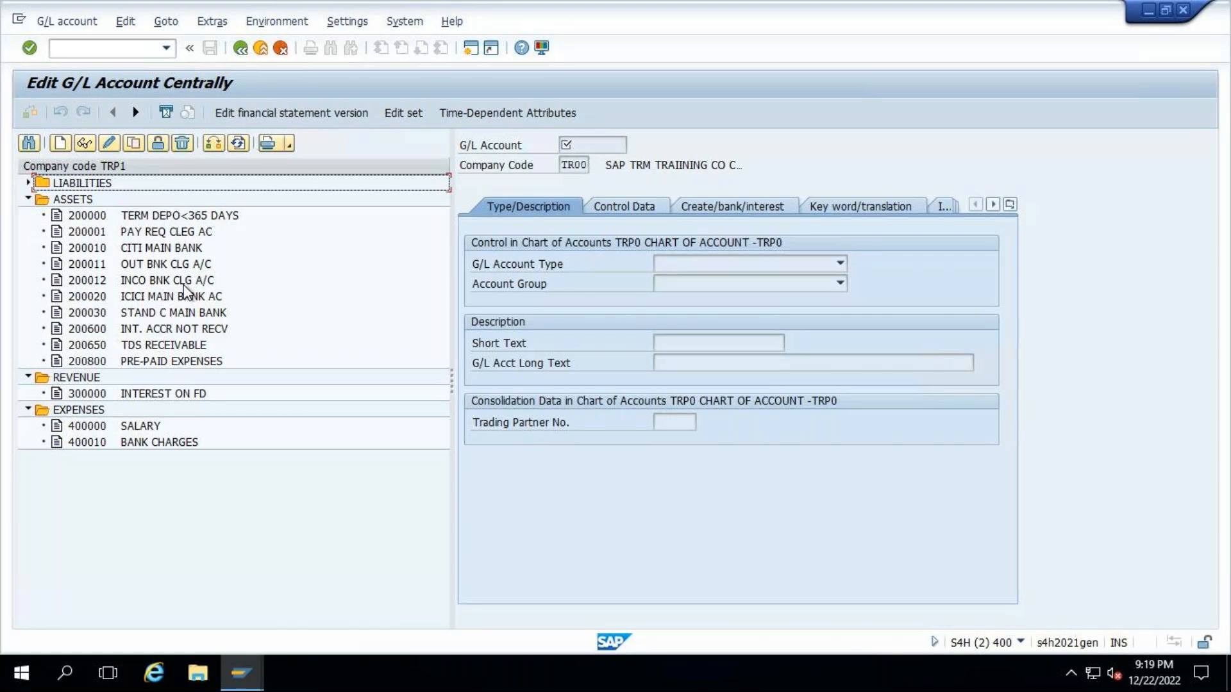
left_click(28, 184)
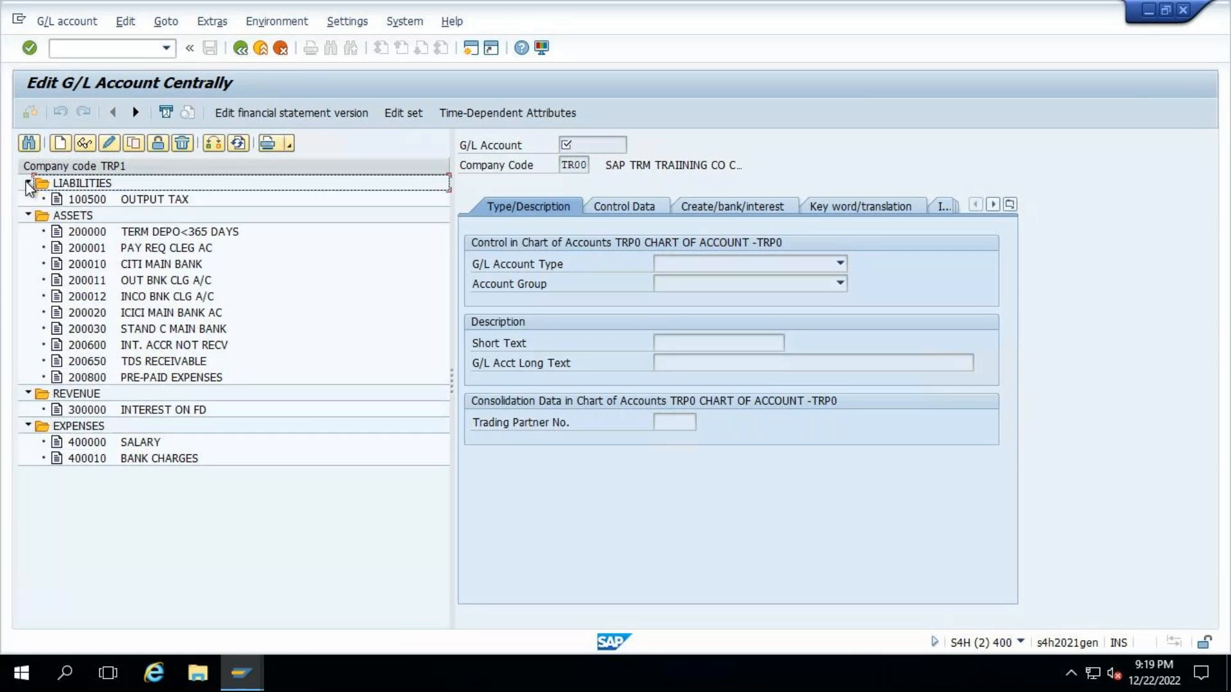
- Open G/L account 200600 INT. ACCR NOT RECV in change mode and review its control data and type/description settings
left_click(171, 234)
left_click(165, 250)
left_click(160, 267)
left_click(154, 299)
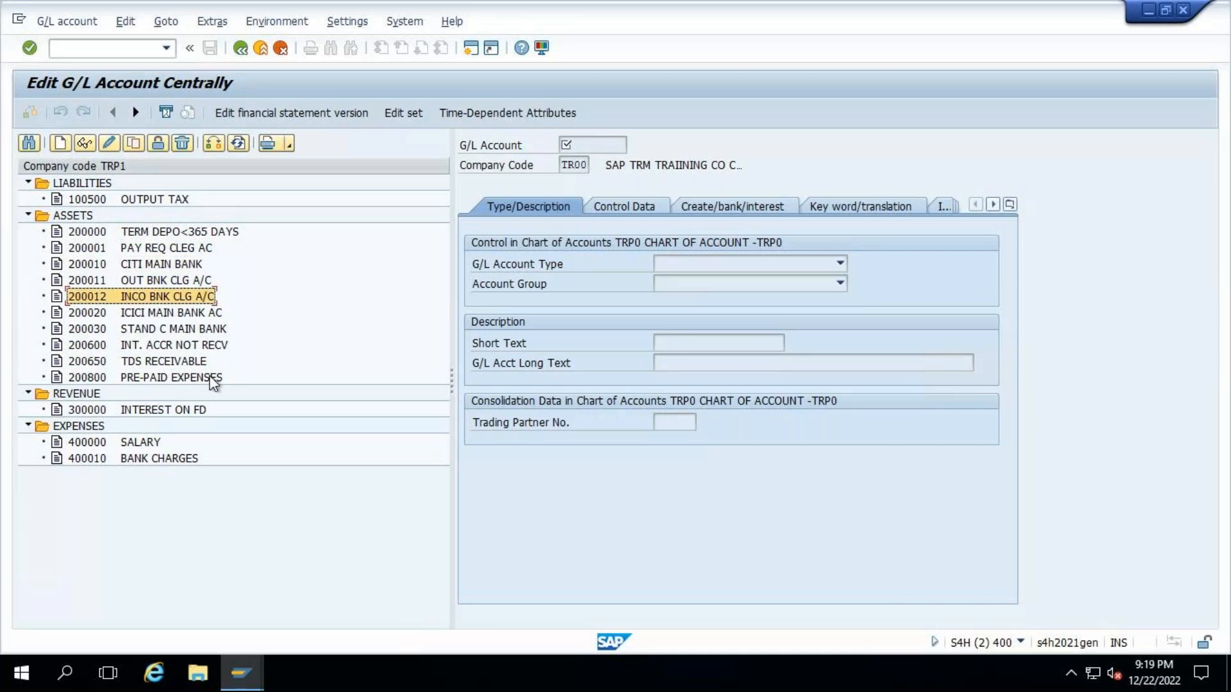
left_click(171, 347)
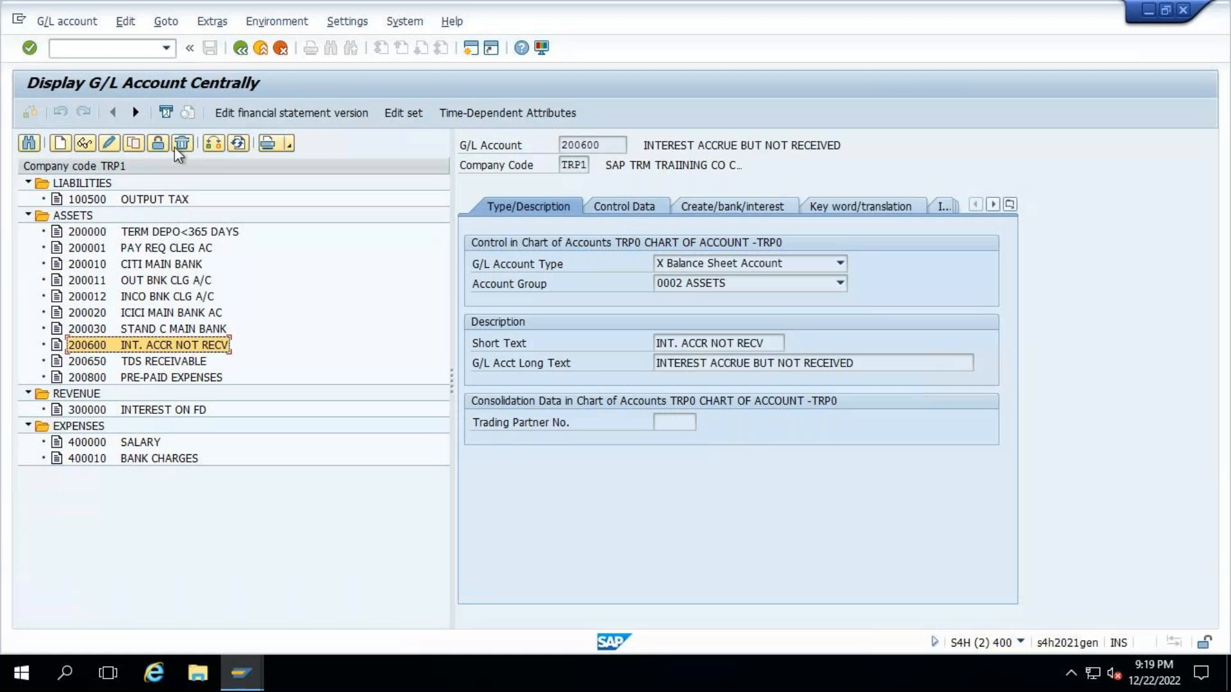
left_click(109, 144)
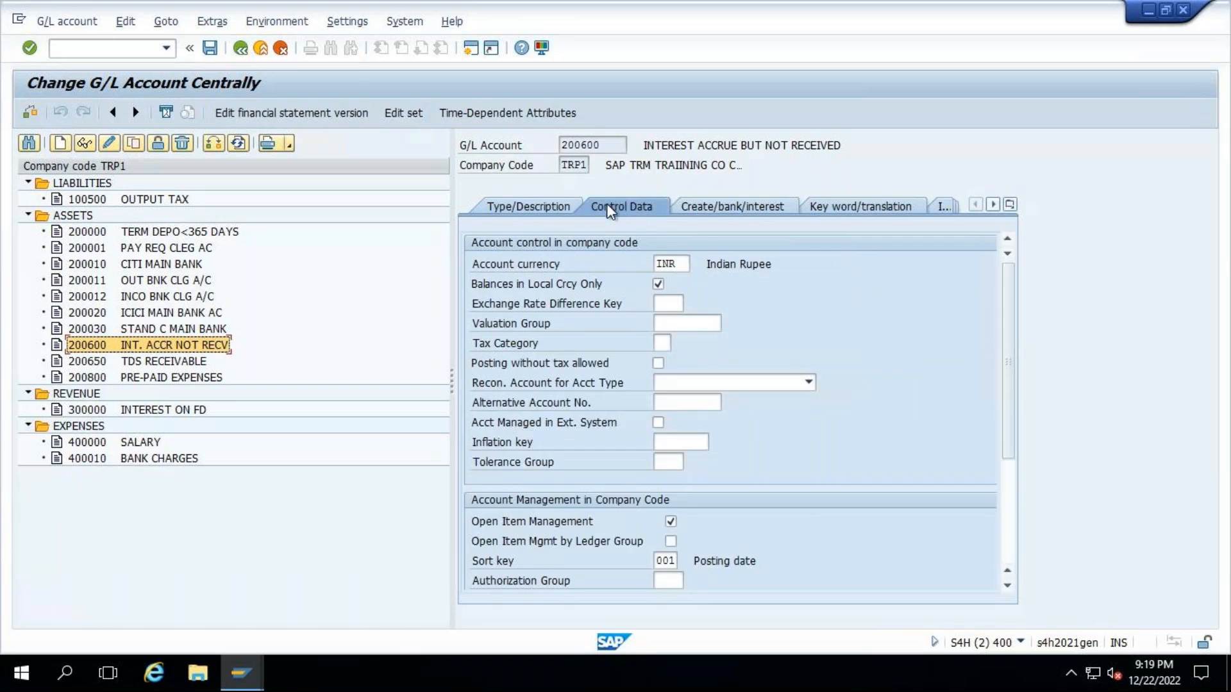
left_click(545, 214)
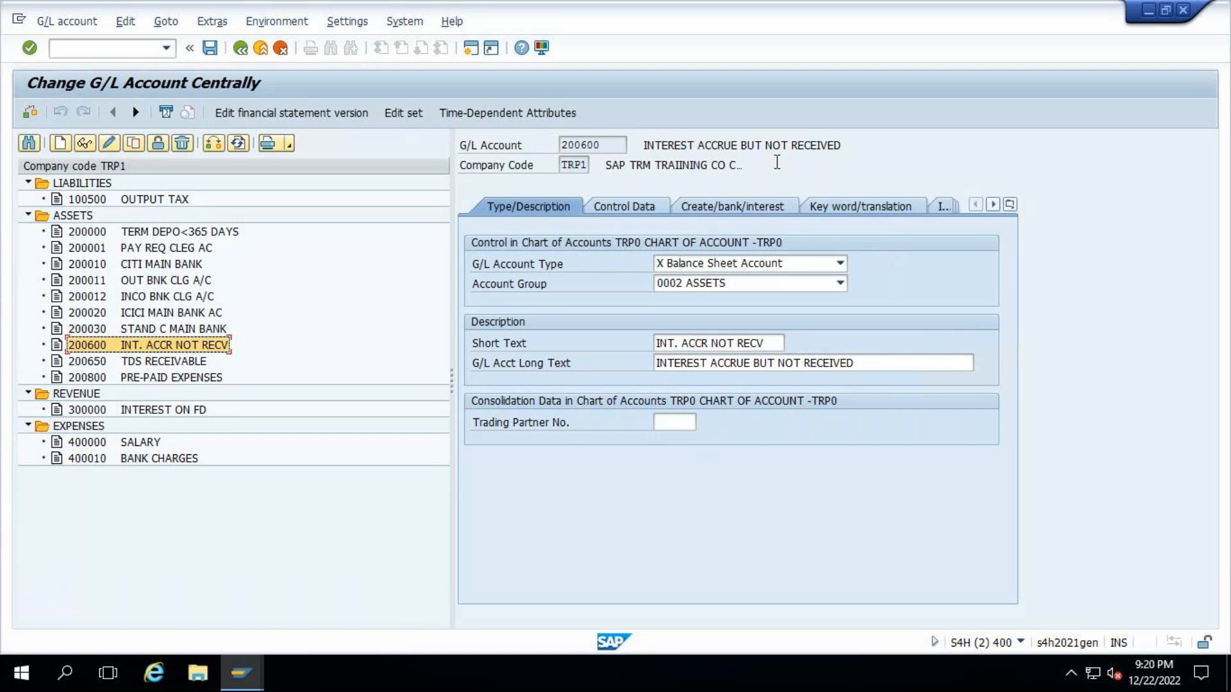
- Switch to the Display IMG session and open Assign Update Types for Accrual/Deferral under Accounting, Accrual/Deferral, Update Types
mouse_move(807, 7)
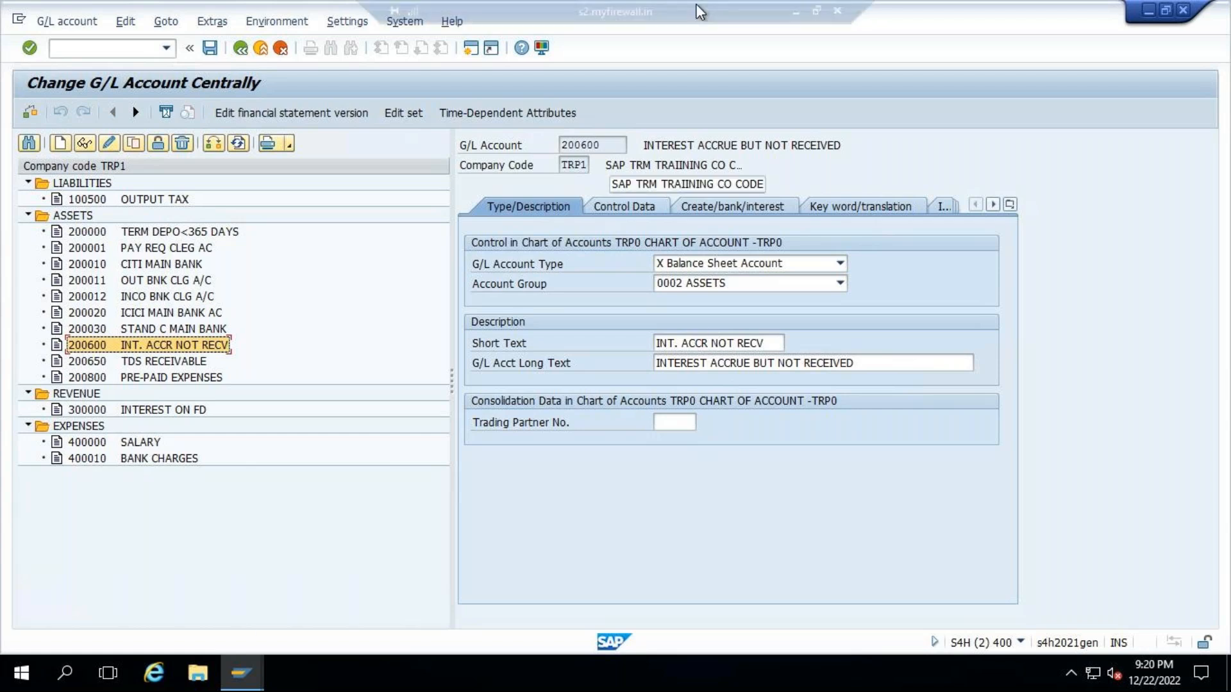
left_click(245, 673)
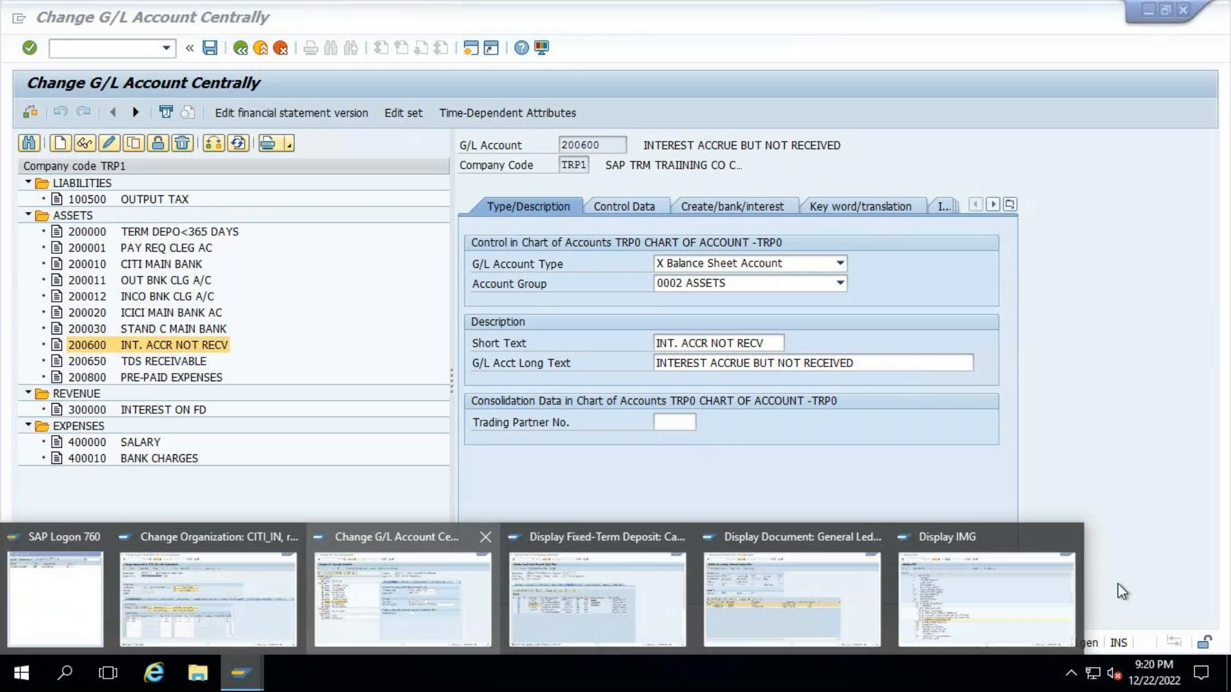
left_click(1006, 598)
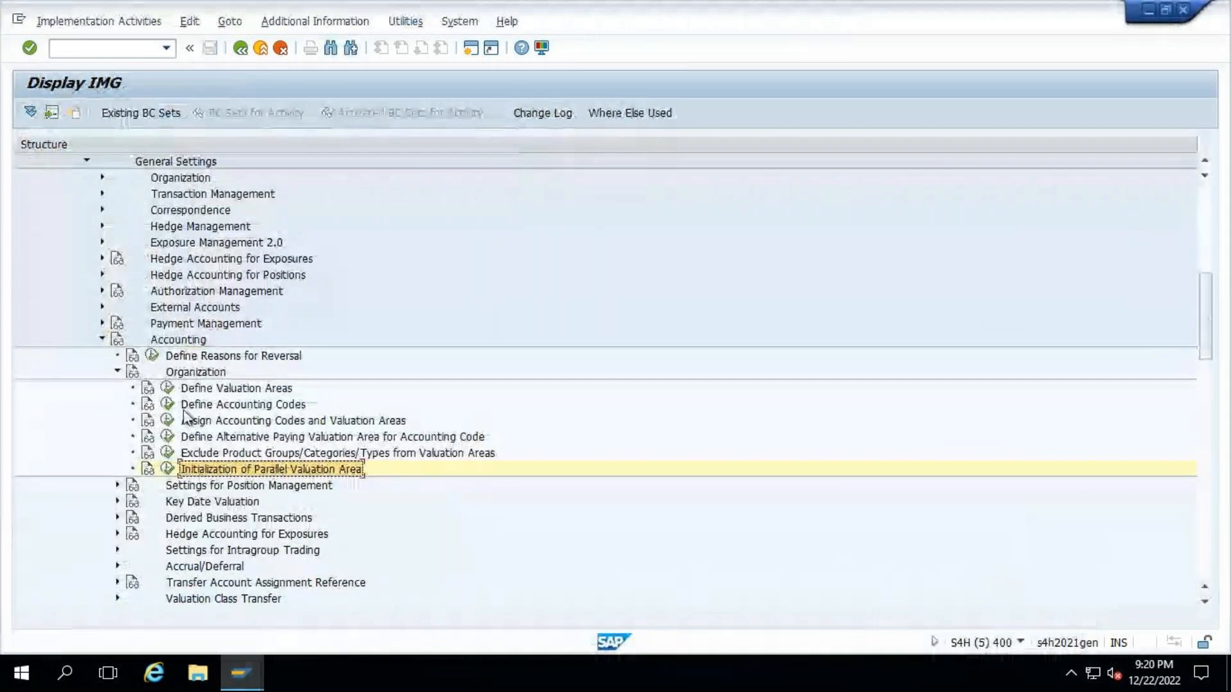
left_click(117, 369)
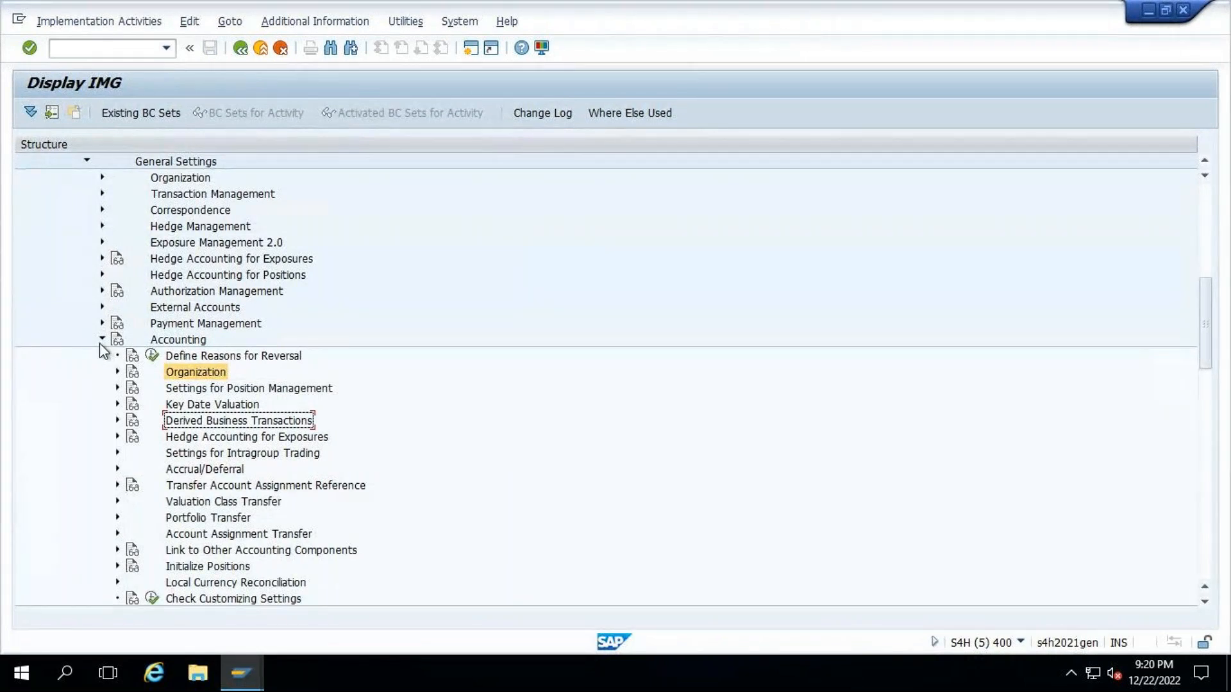
scroll(185, 462, "down", 1)
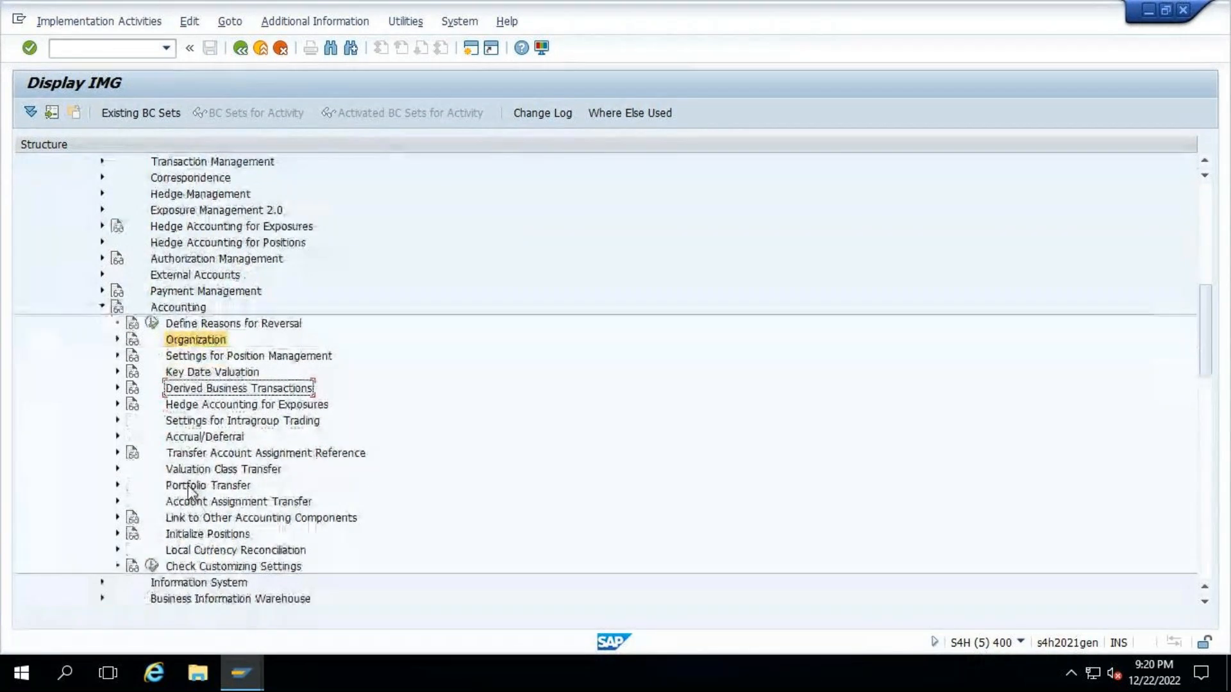
left_click(117, 436)
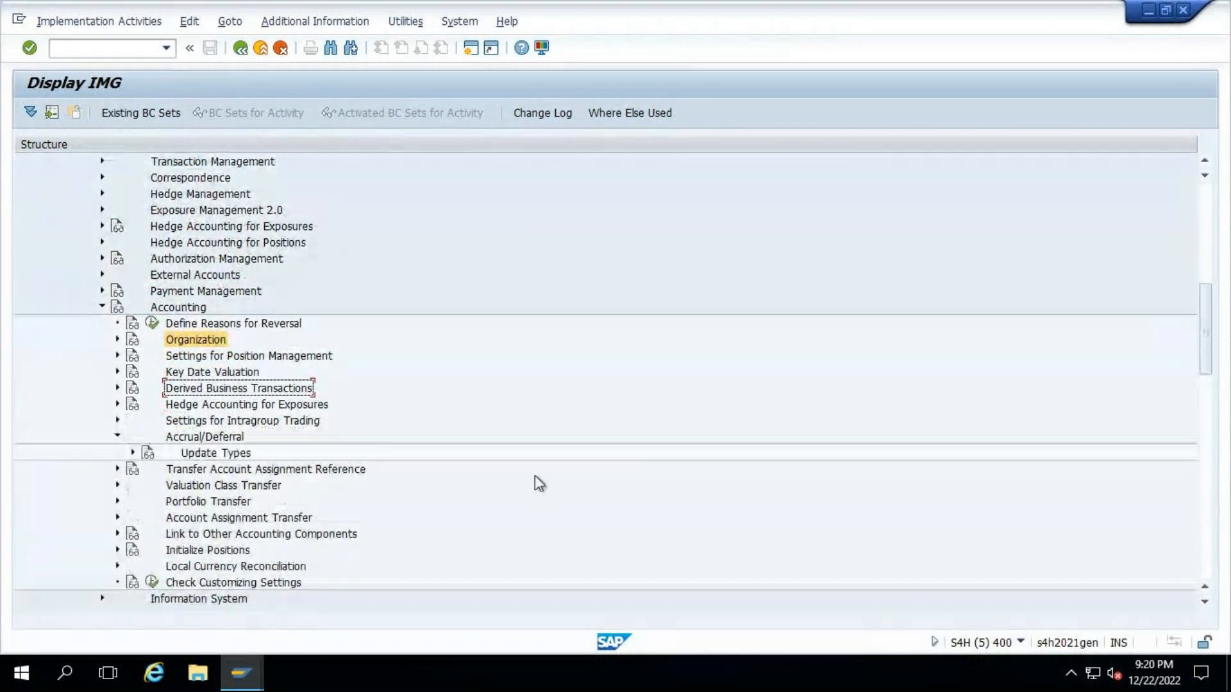
left_click(134, 452)
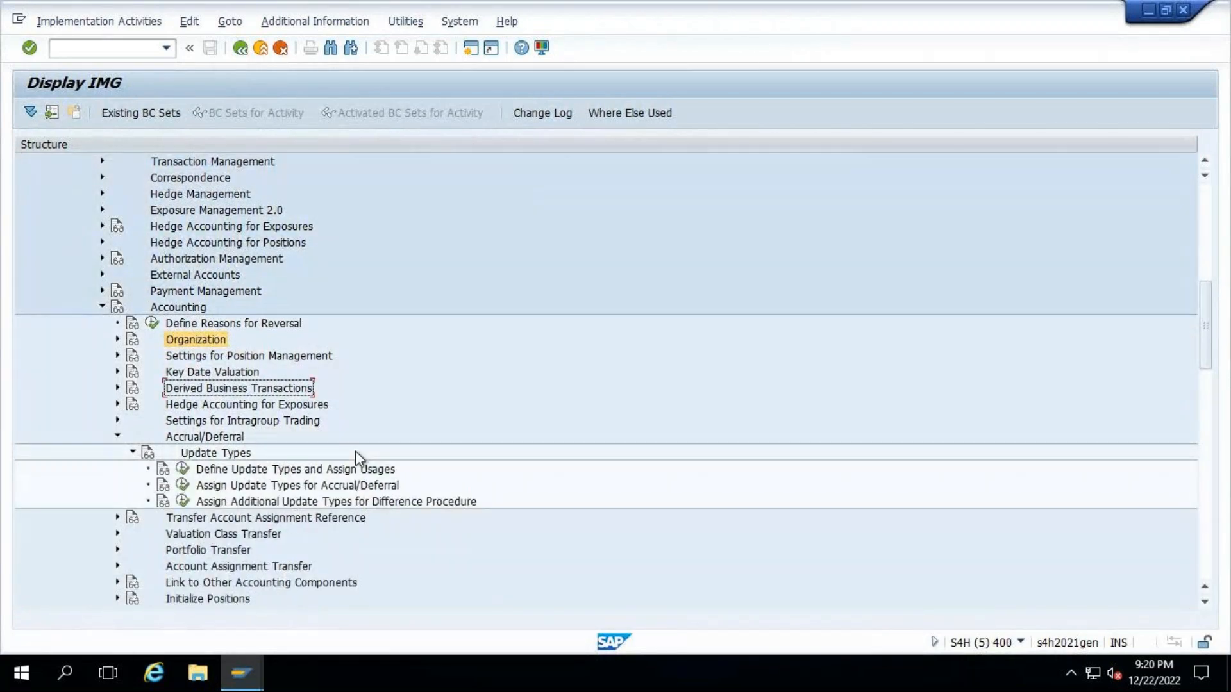
left_click(183, 485)
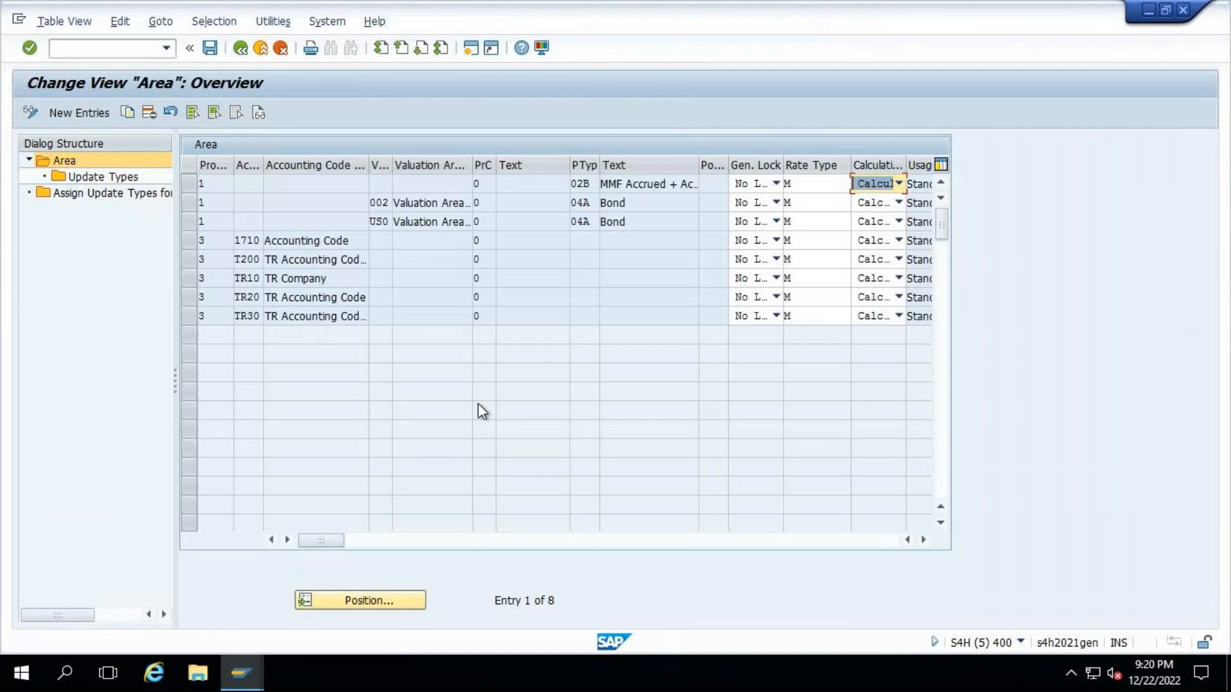
- Add a new Area entry for product type TD1, widening the PTyp and PrC columns
left_click(71, 111)
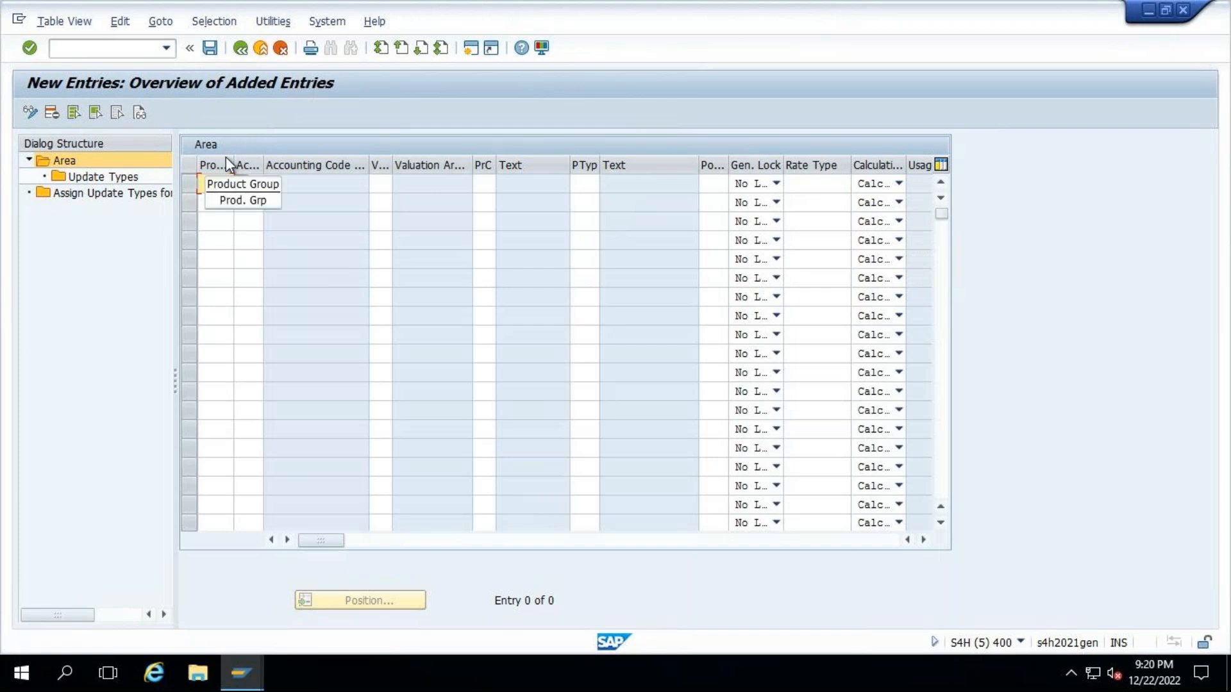
left_click(216, 186)
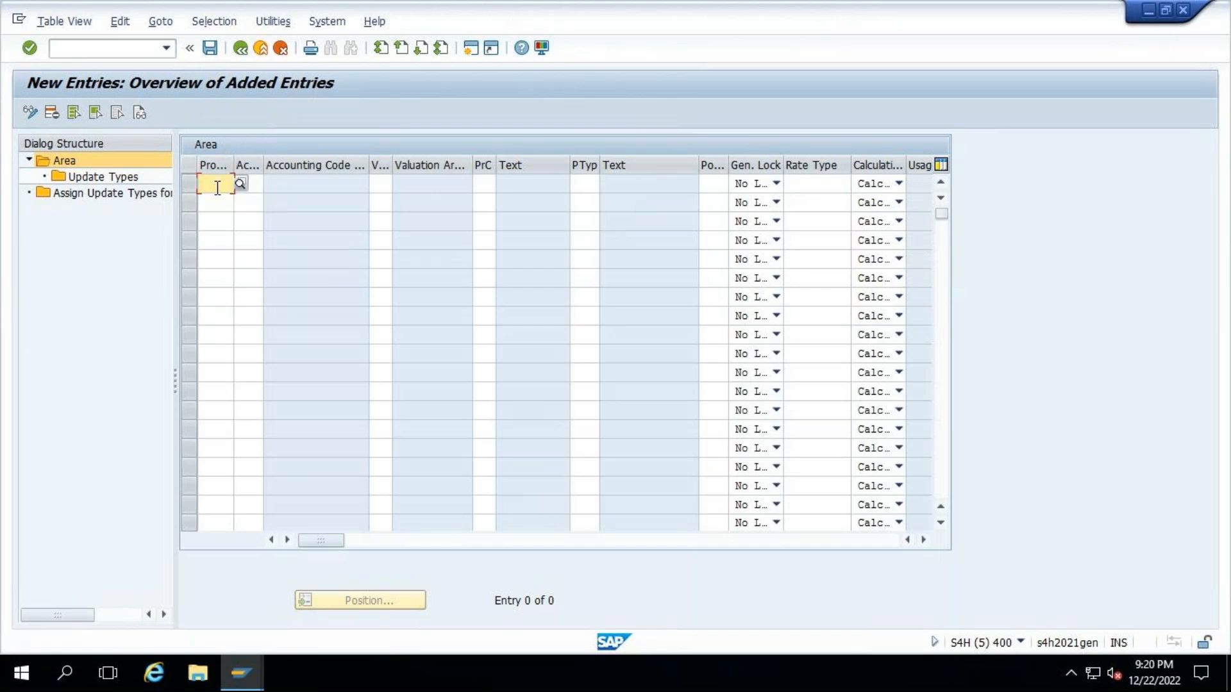
left_click(256, 184)
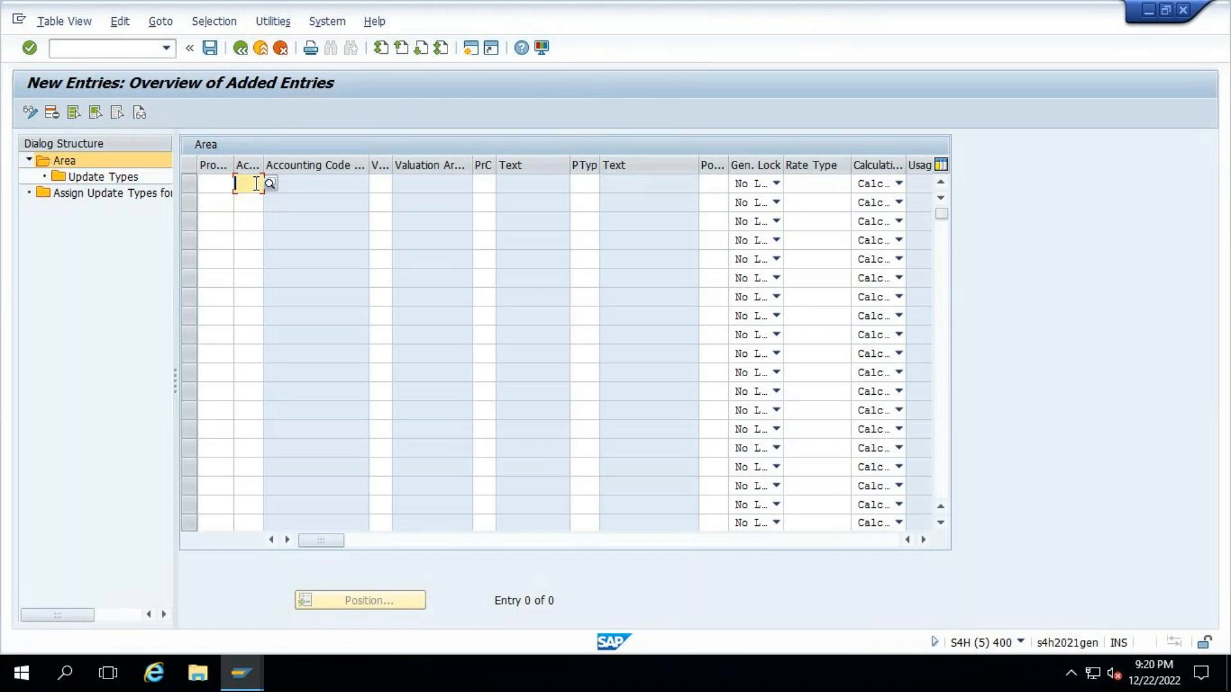
left_click(214, 182)
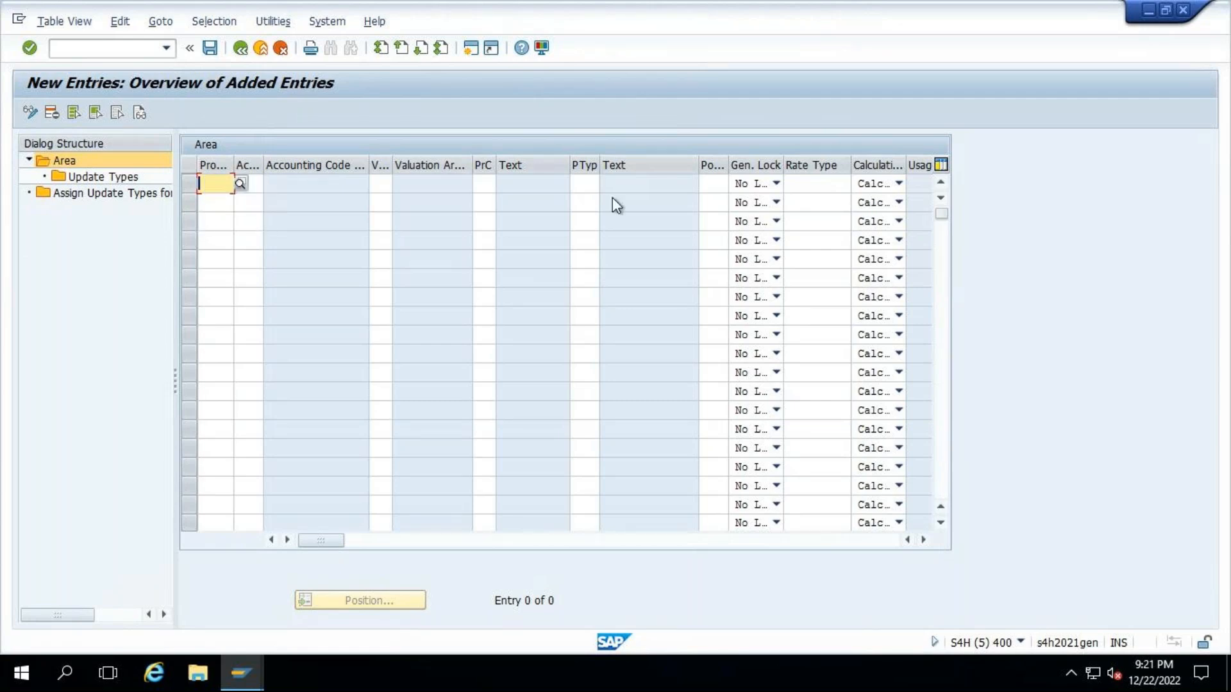
left_click(585, 183)
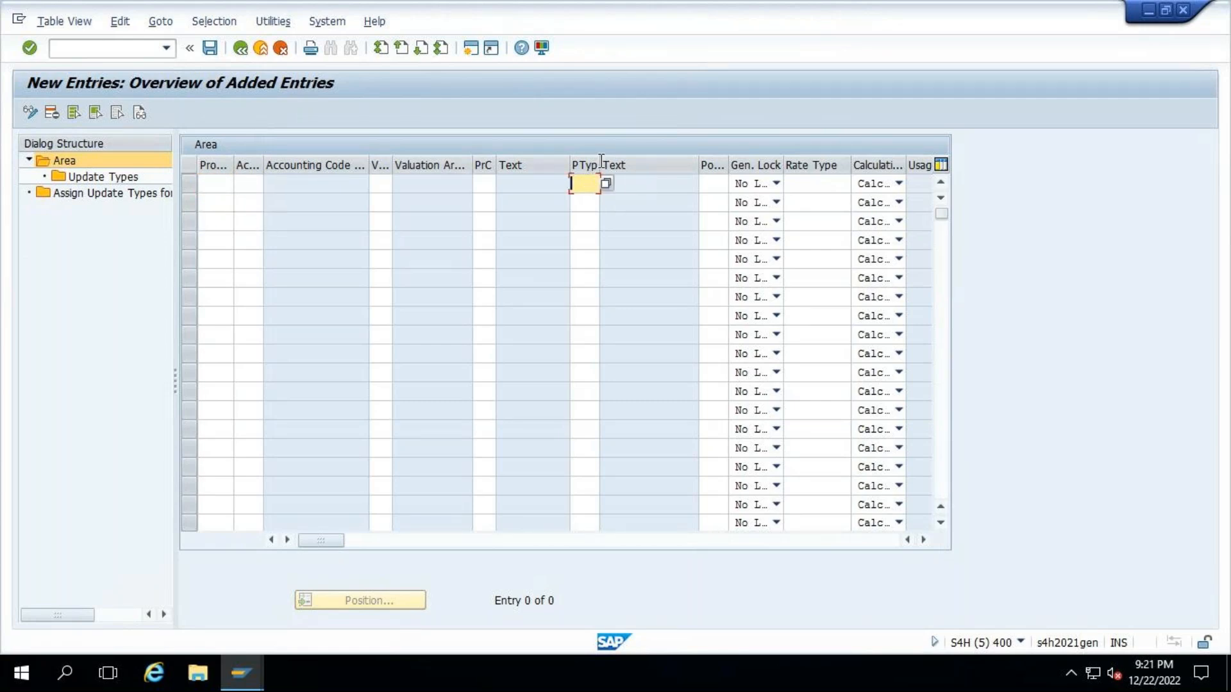
left_click_drag(600, 160, 633, 160)
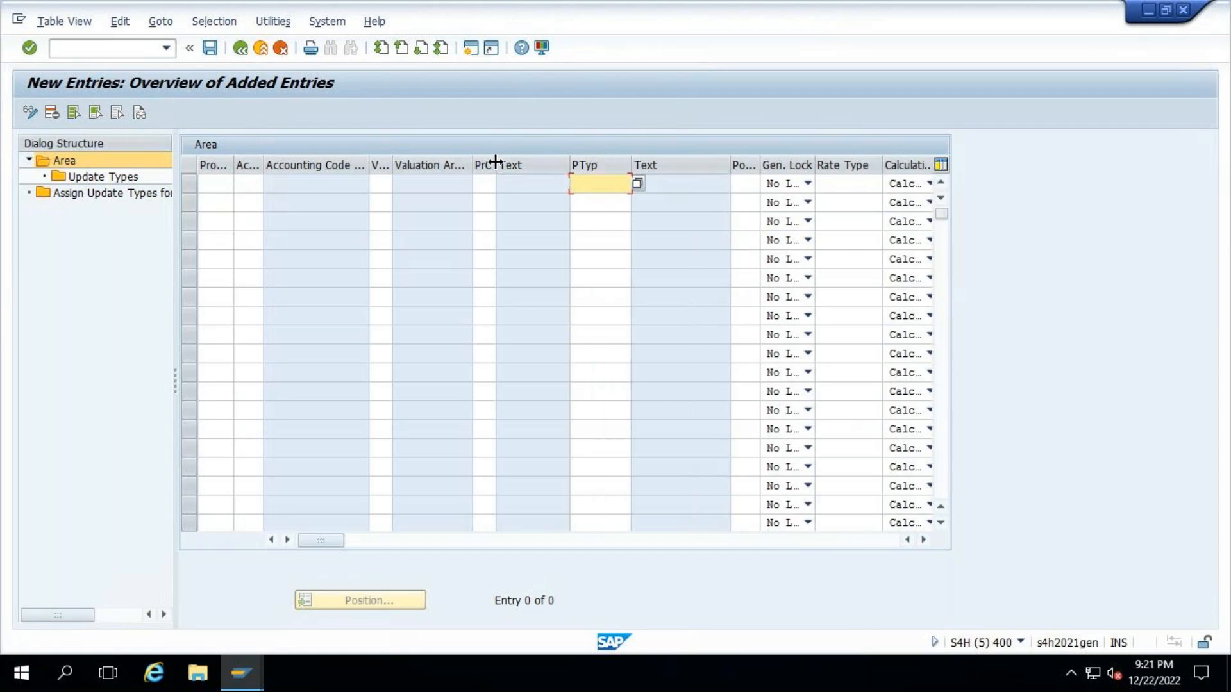
left_click_drag(495, 161, 508, 162)
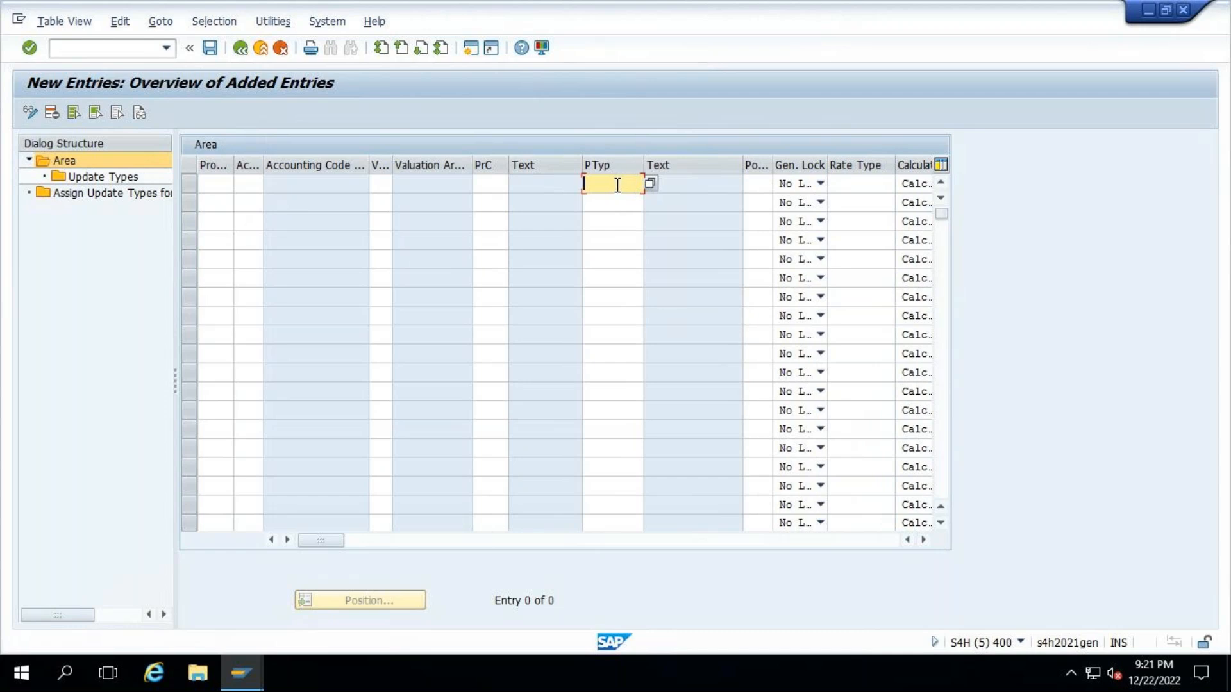
type("T")
left_click(602, 201)
key("Return")
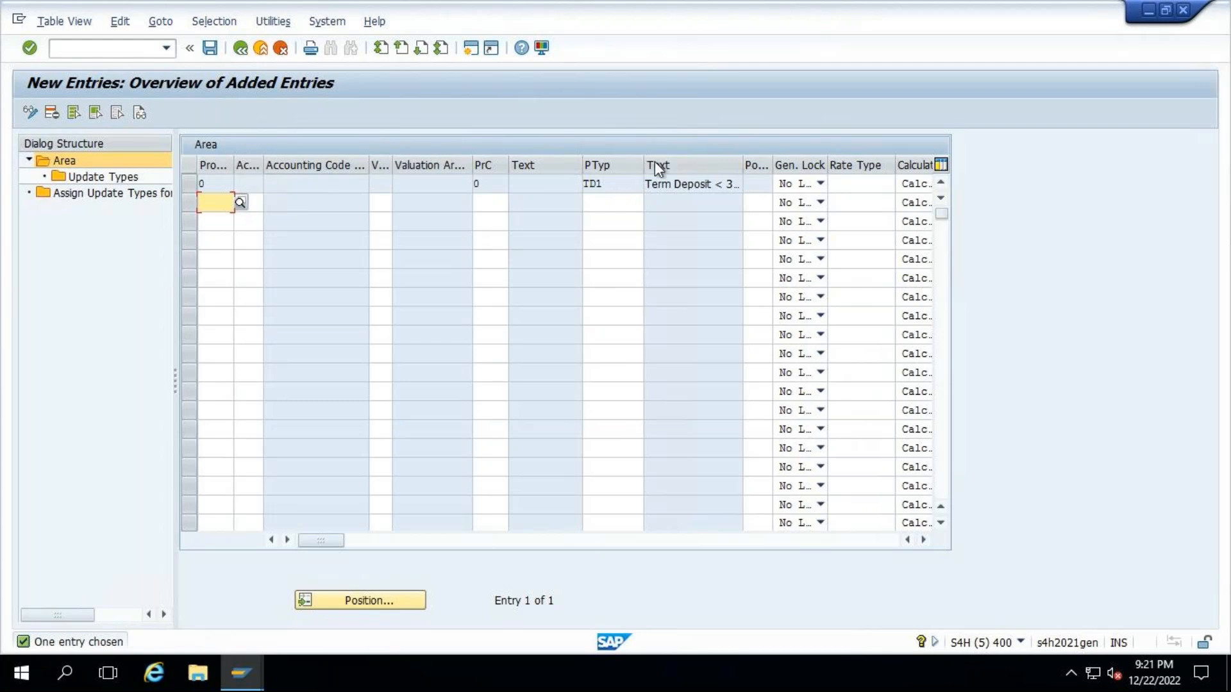
- Select the TD1 area entry and open a new Update Types entry for it
left_click_drag(606, 184, 576, 182)
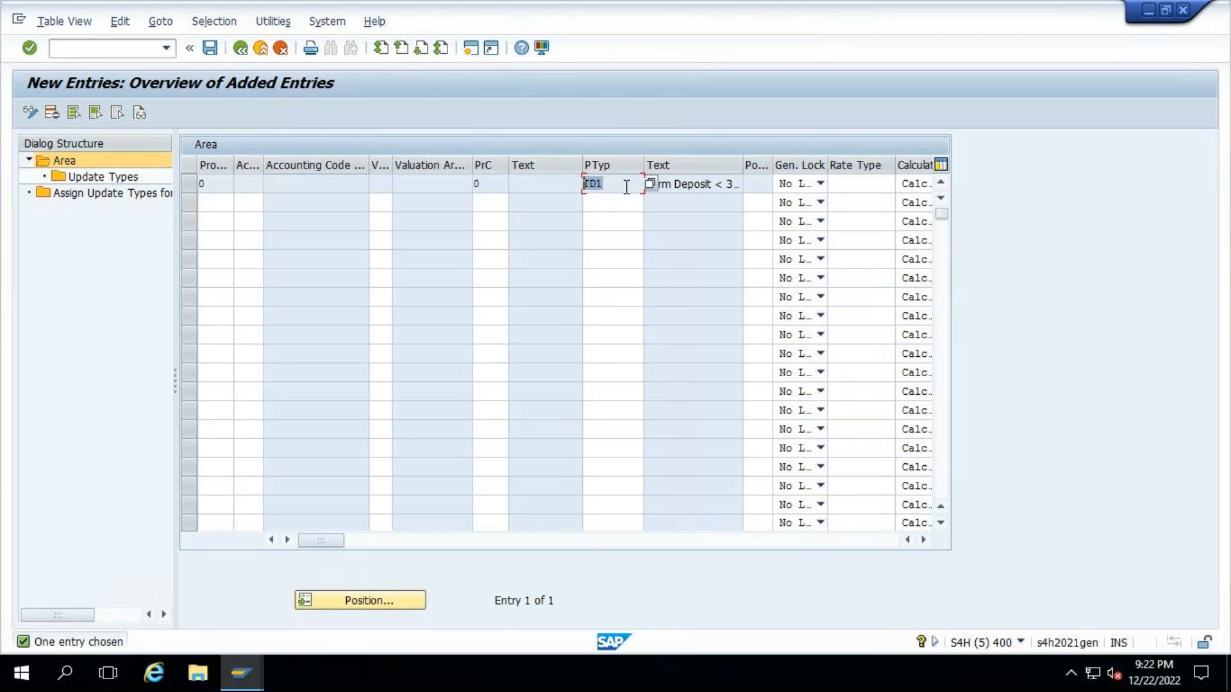
left_click(189, 184)
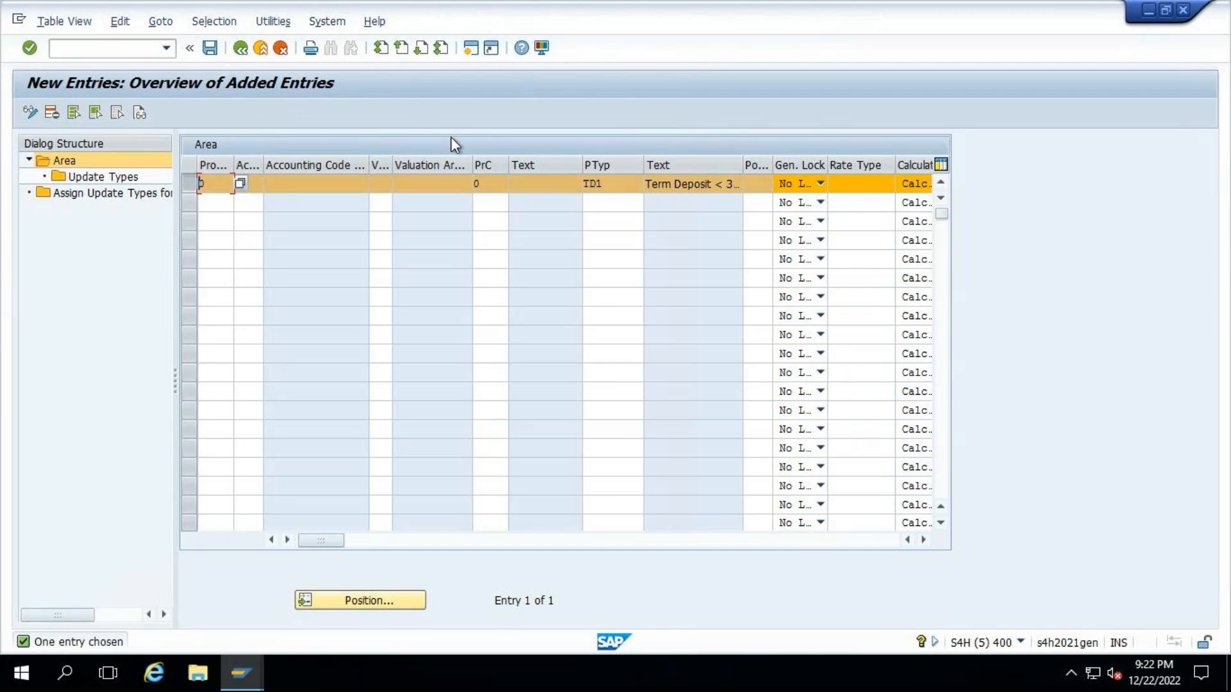
left_click(924, 540)
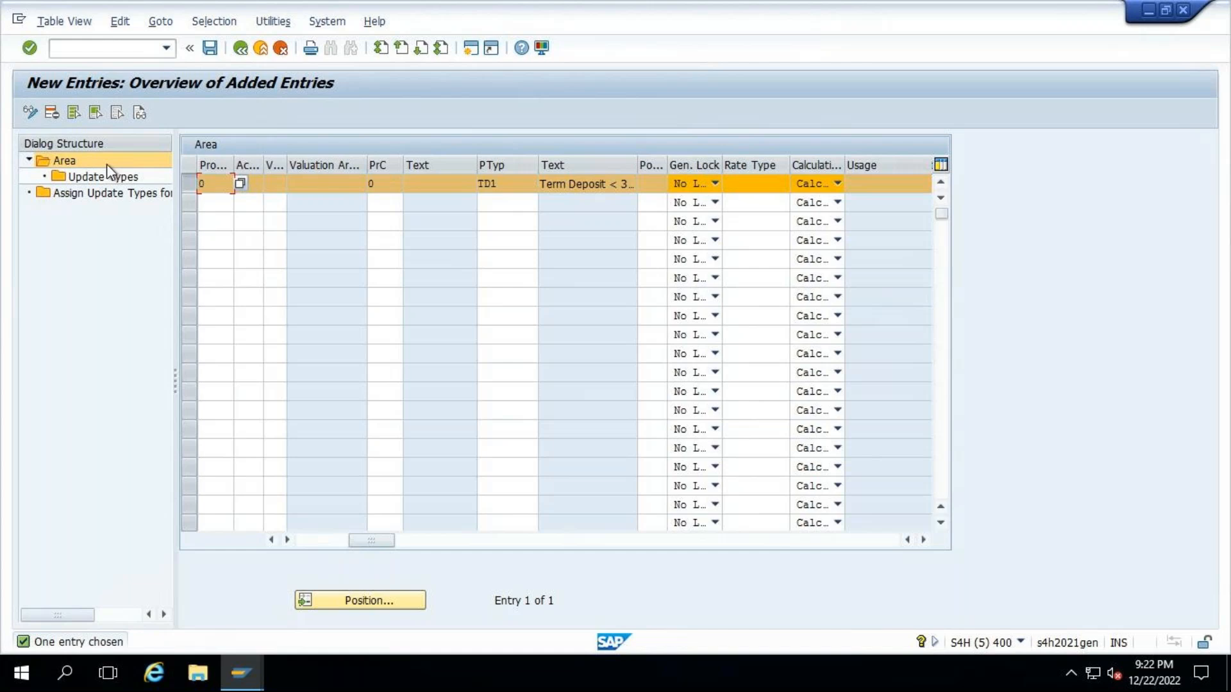
left_click(279, 540)
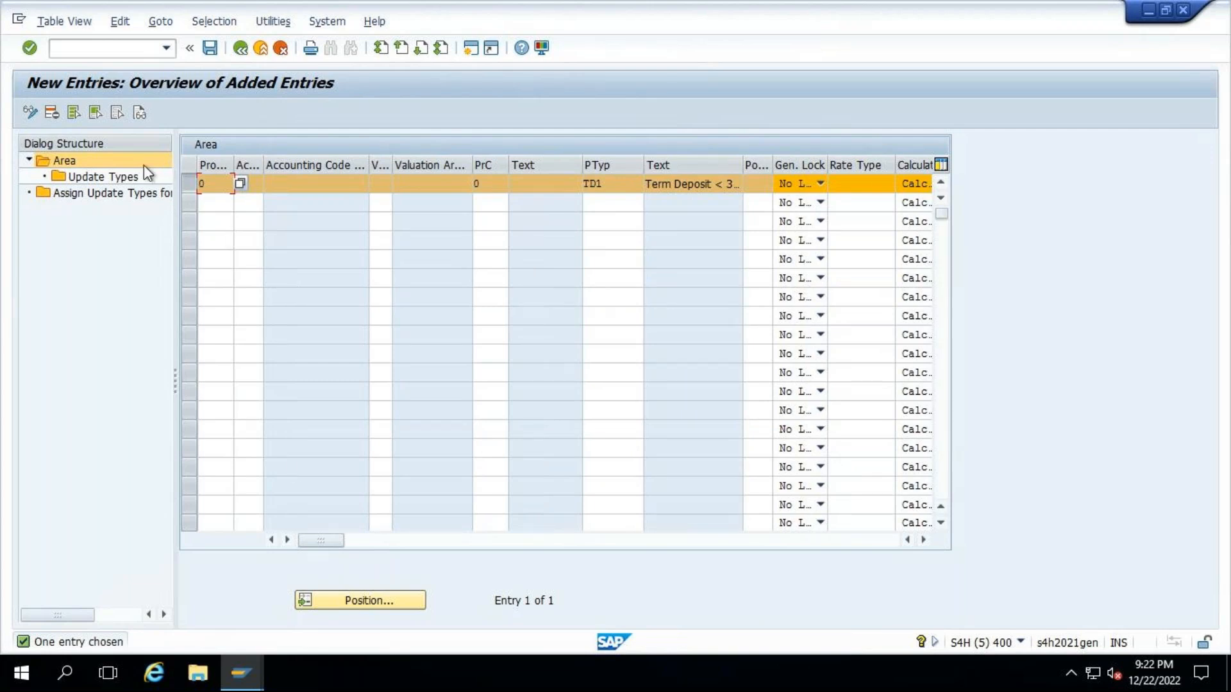
double_click(98, 182)
left_click(99, 115)
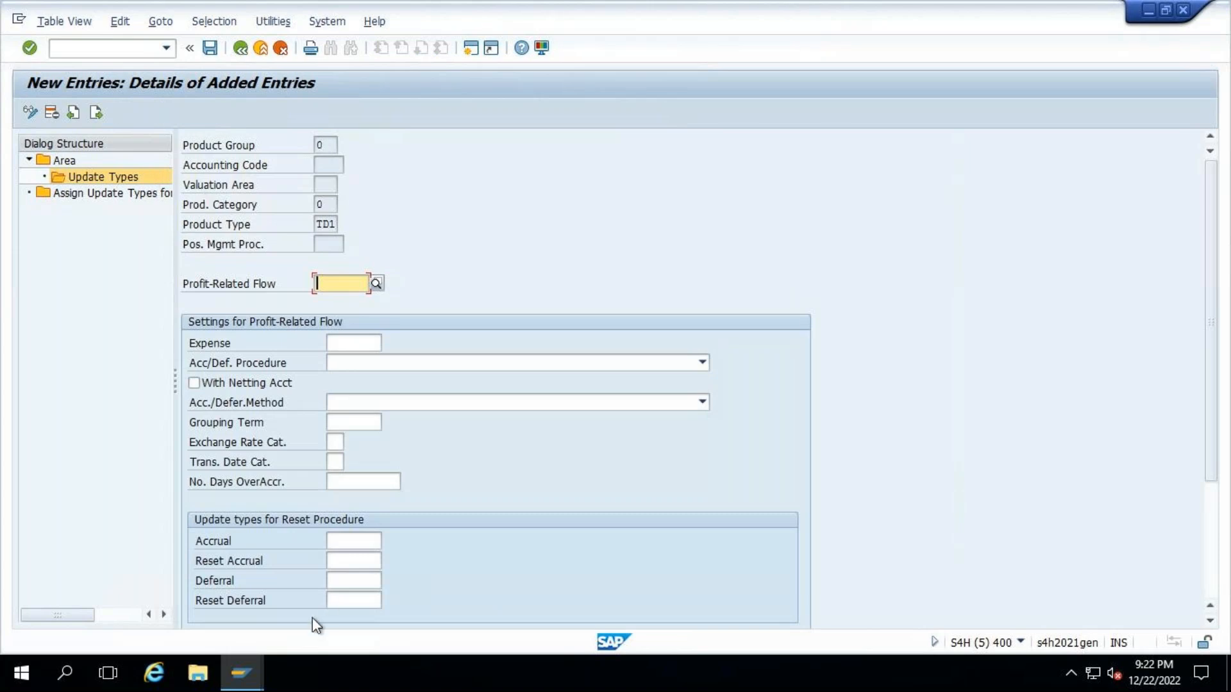
- Close the Display Fixed-Term Deposit, Display Document and Change G/L Account Centrally sessions
left_click(241, 673)
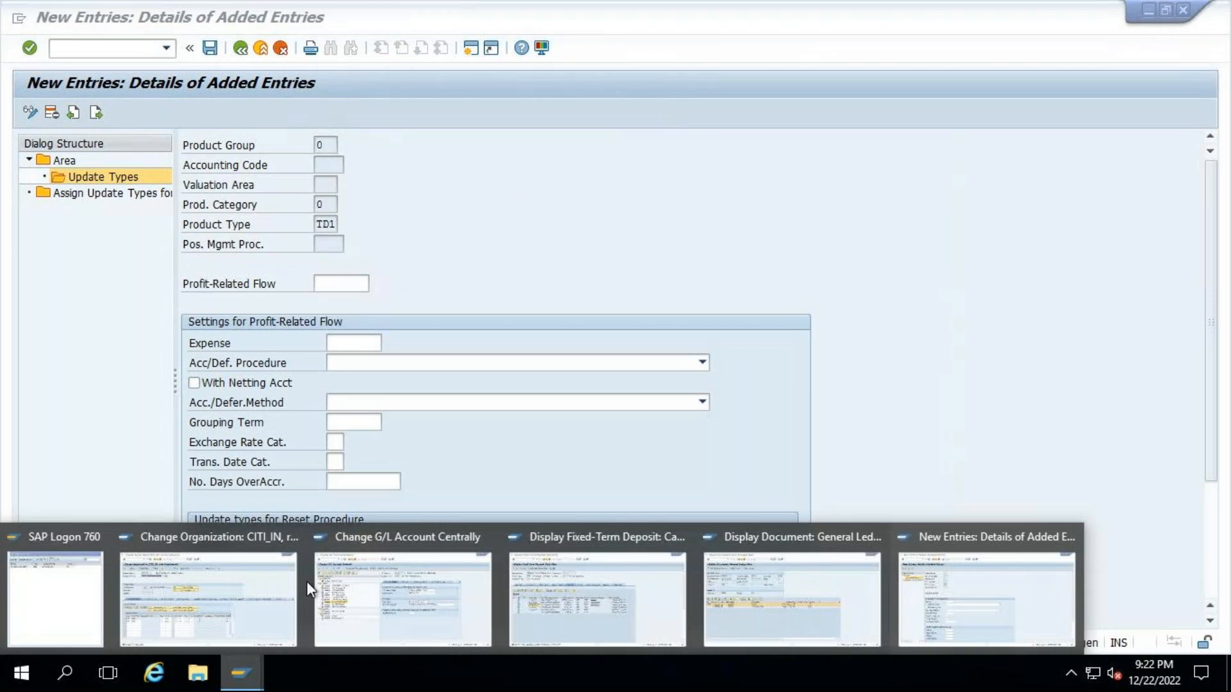
mouse_move(652, 537)
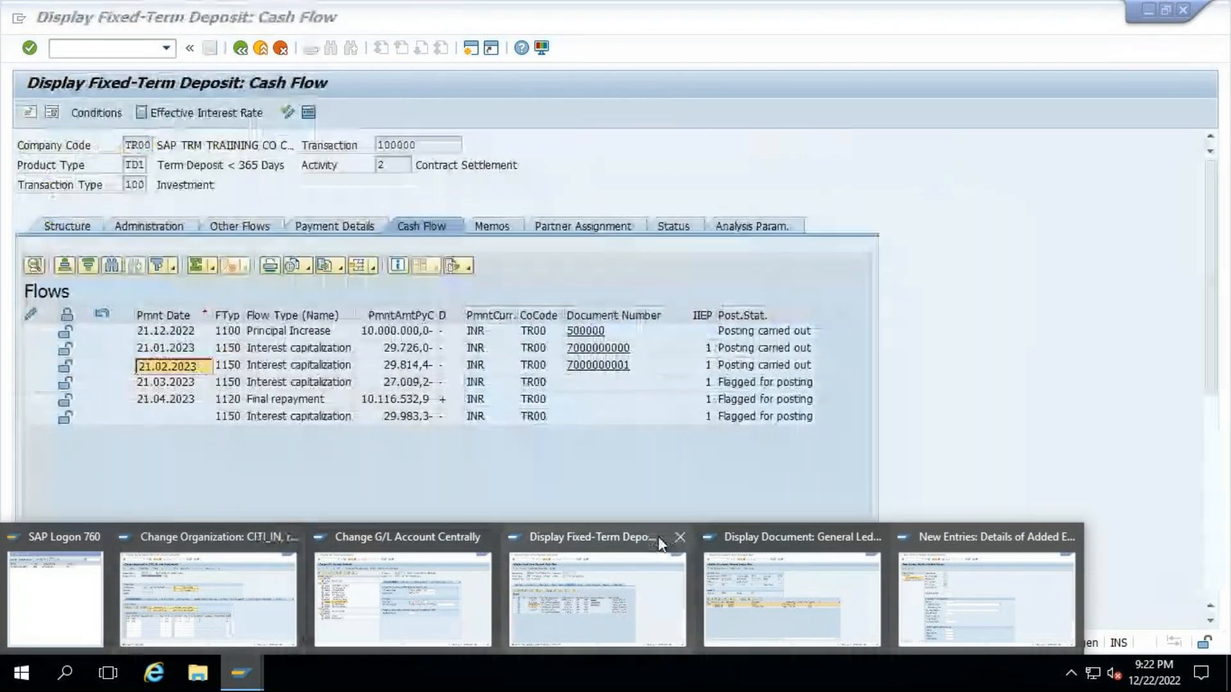
left_click(622, 576)
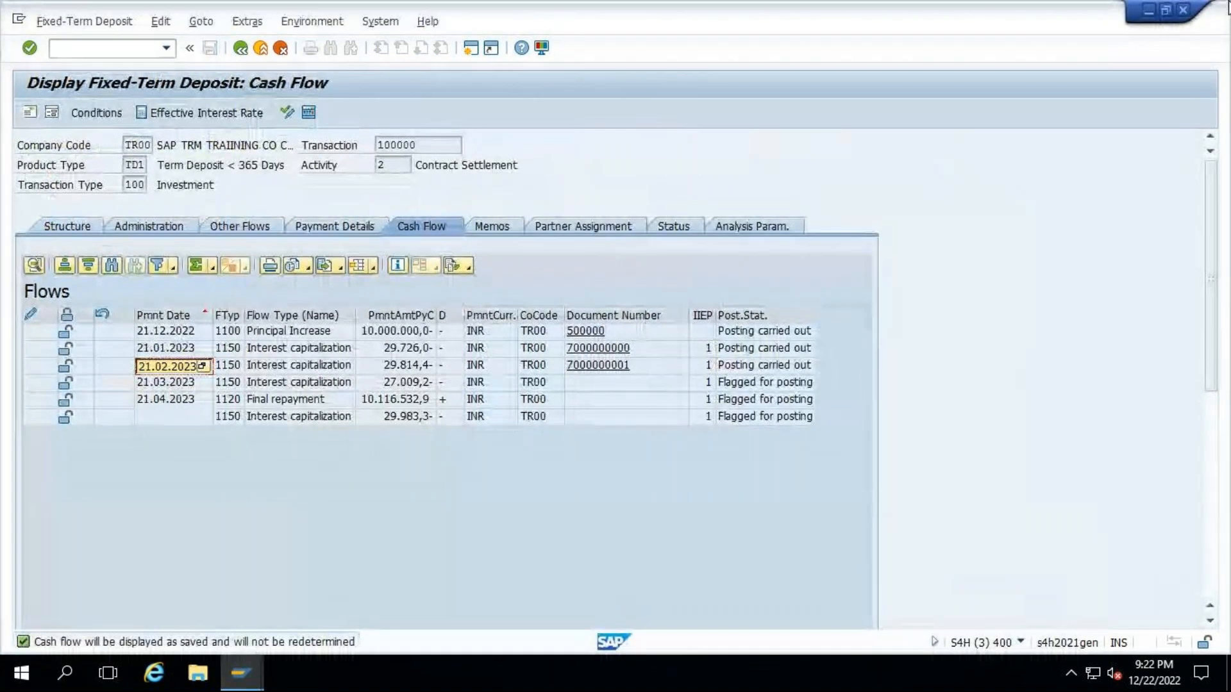
left_click(1177, 16)
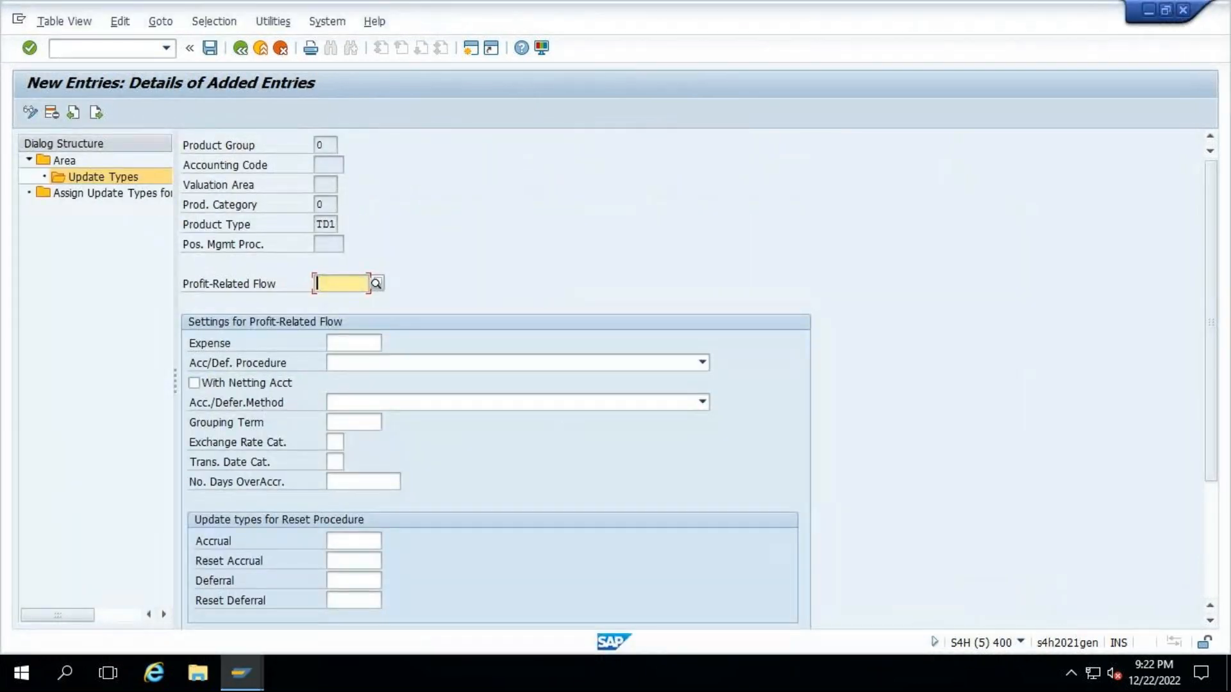
mouse_move(249, 664)
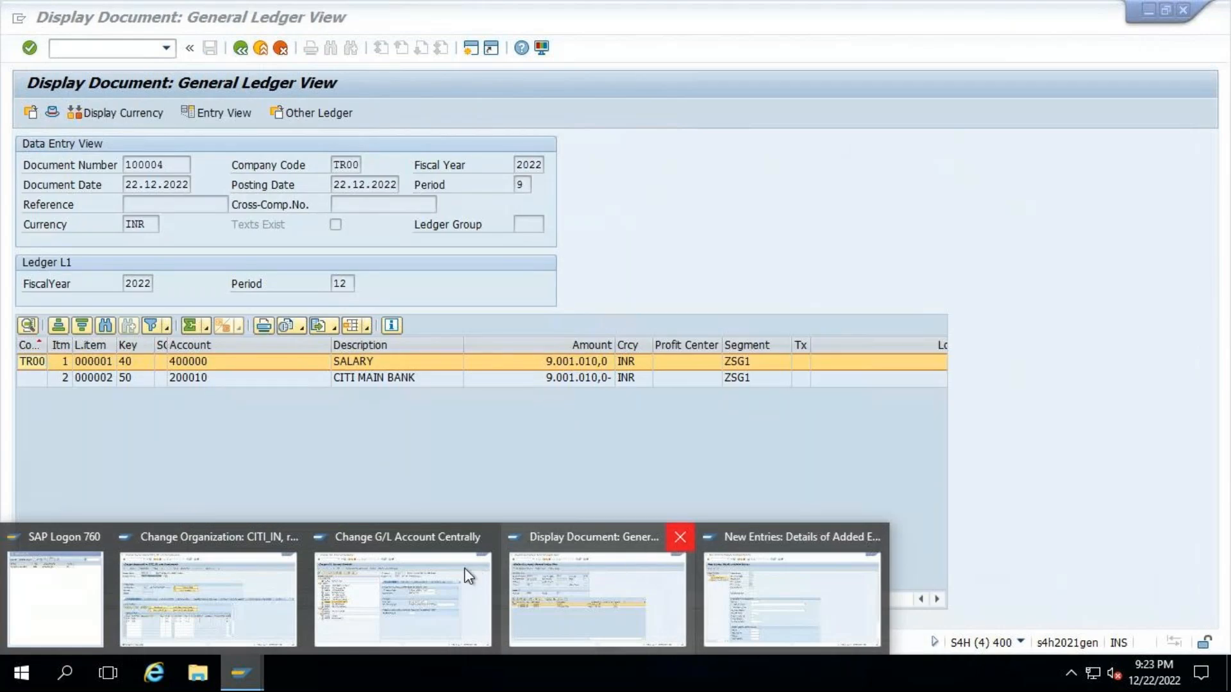
left_click(679, 536)
left_click(486, 536)
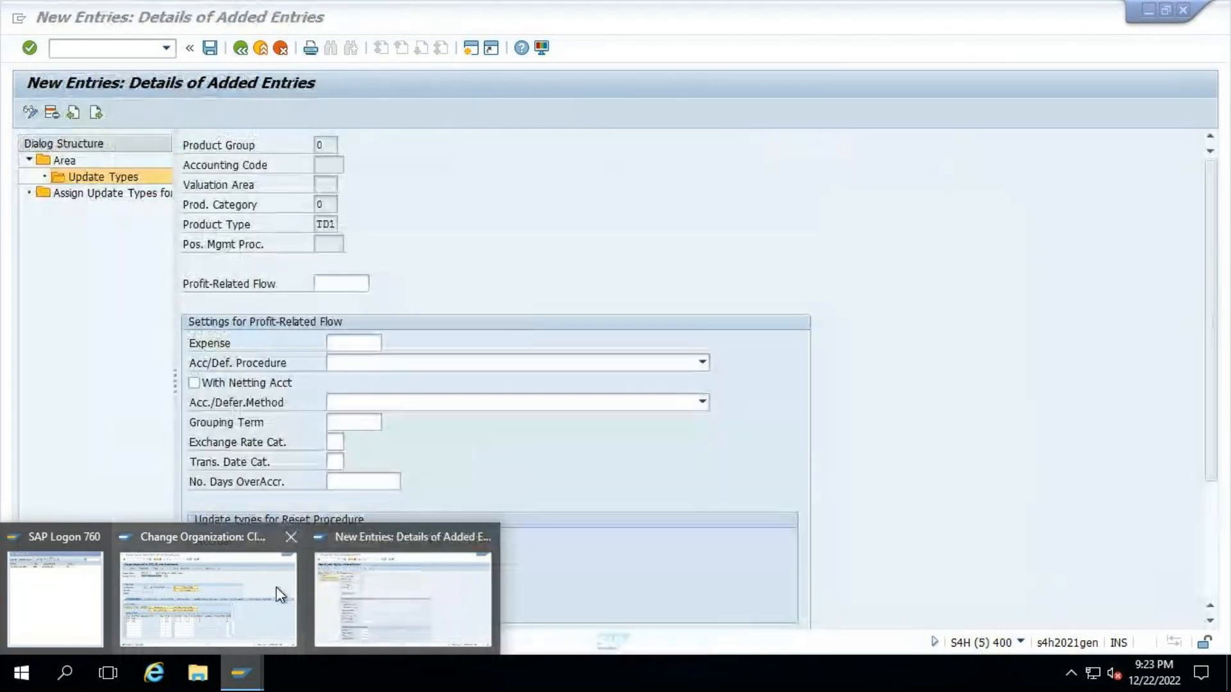
- Switch to the Change Organization session and start transaction TM01 for company code TRP1, product type TD1, transaction type 100, partner CITI_IN
left_click(282, 596)
left_click(89, 48)
type("/N")
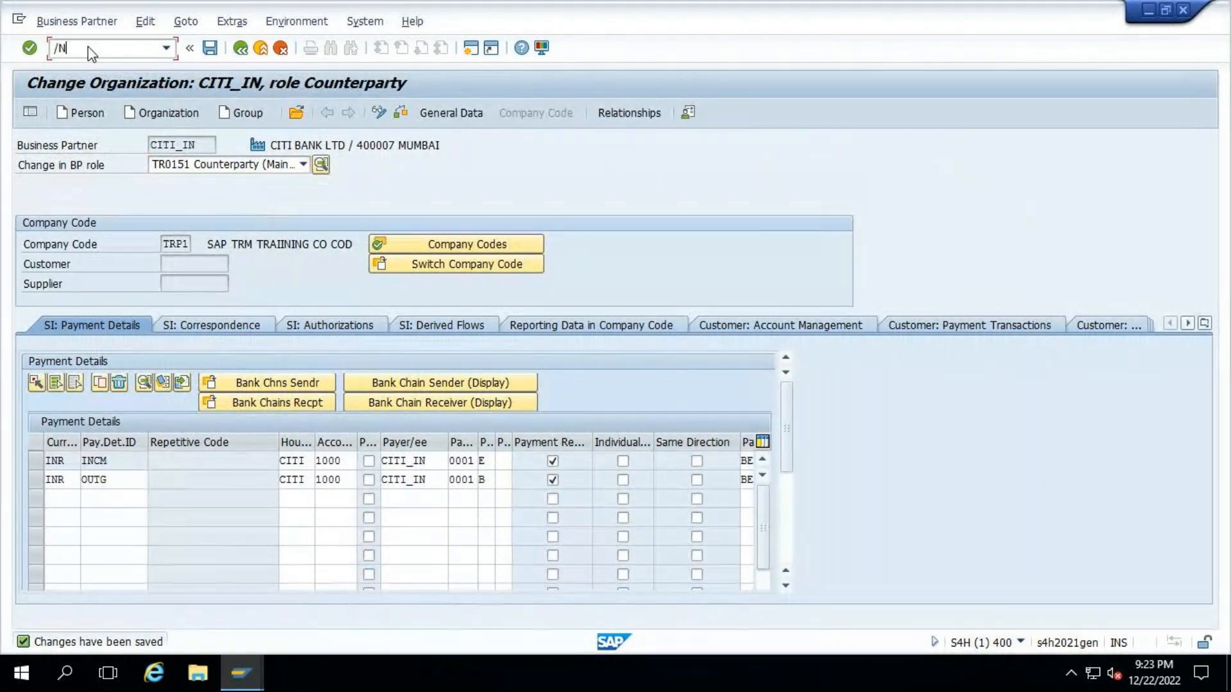
type("TM01")
key("Return")
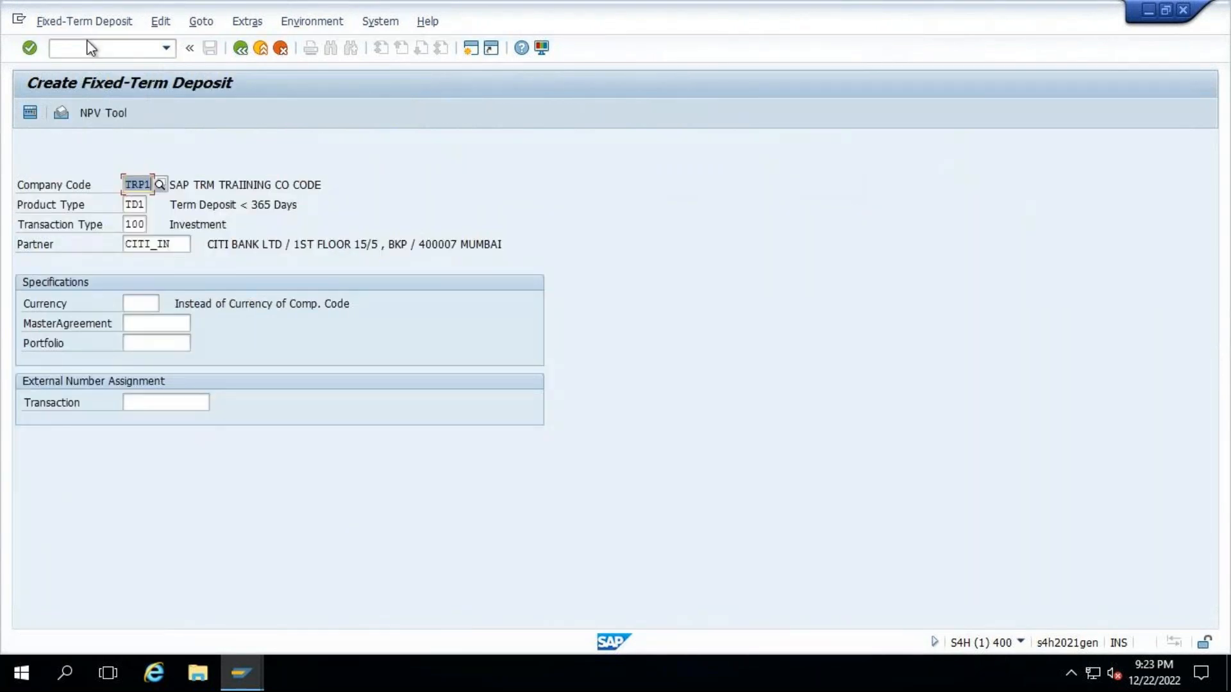
key("Return")
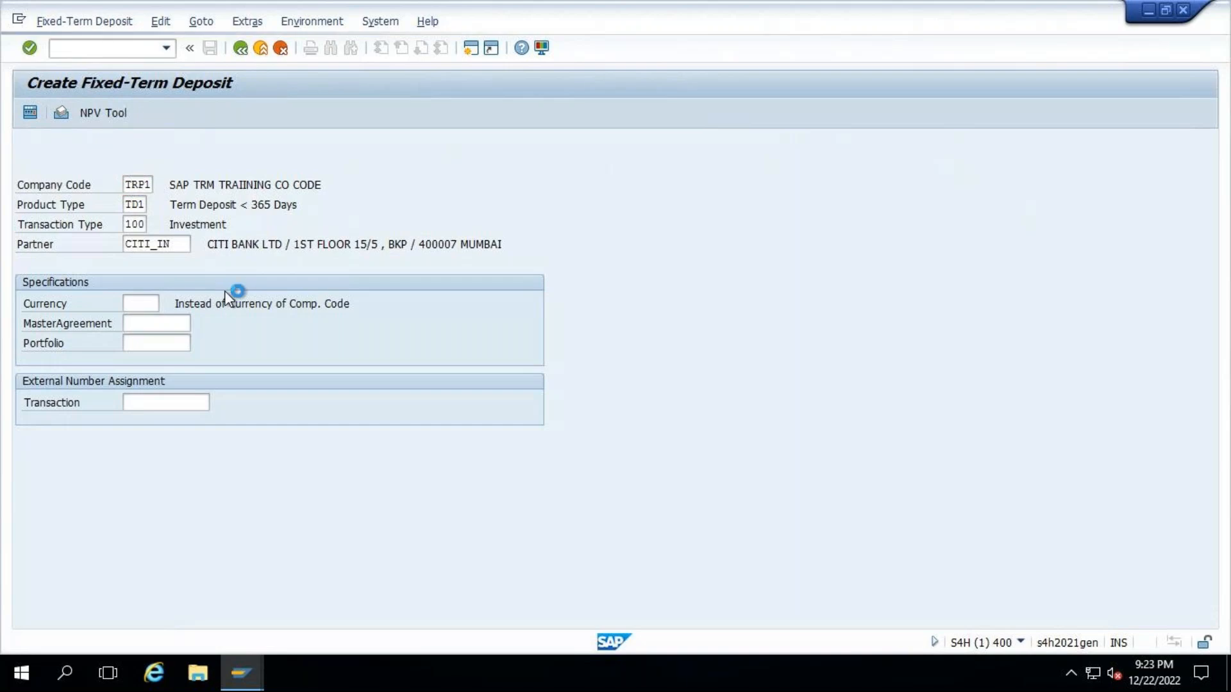
- Enter a payment amount of 10m INR, term start ++ and end ++3, and a percentage rate of 3 for the deposit
left_click(196, 323)
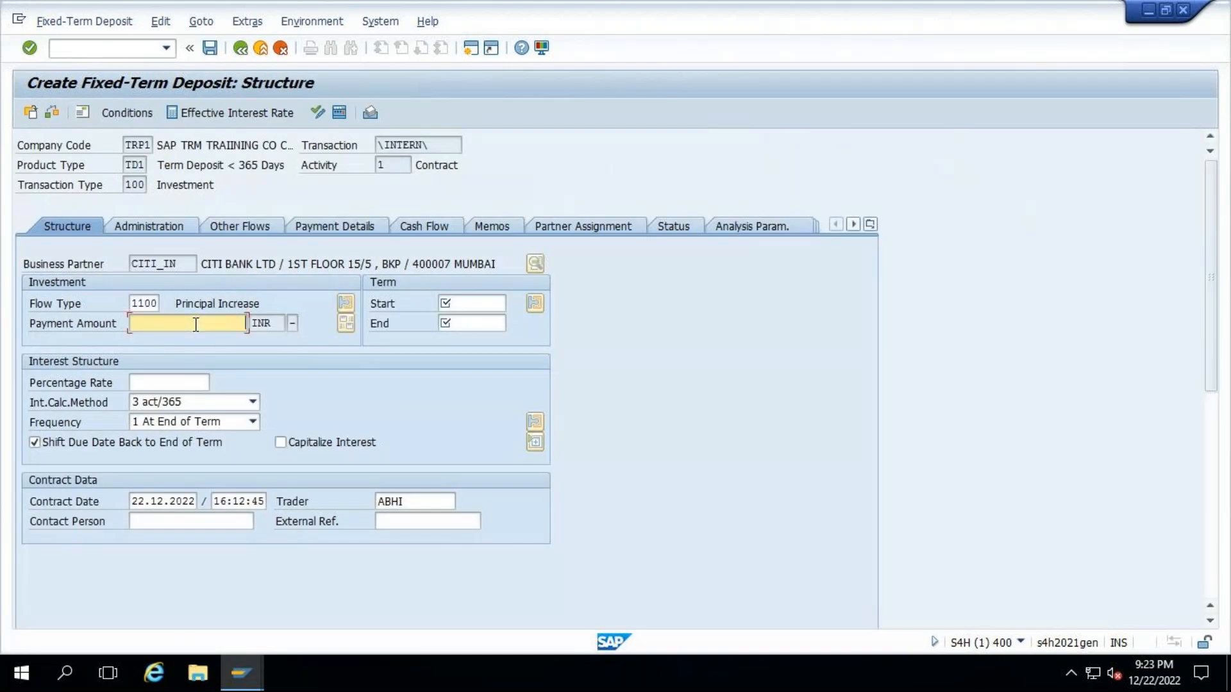
type("10")
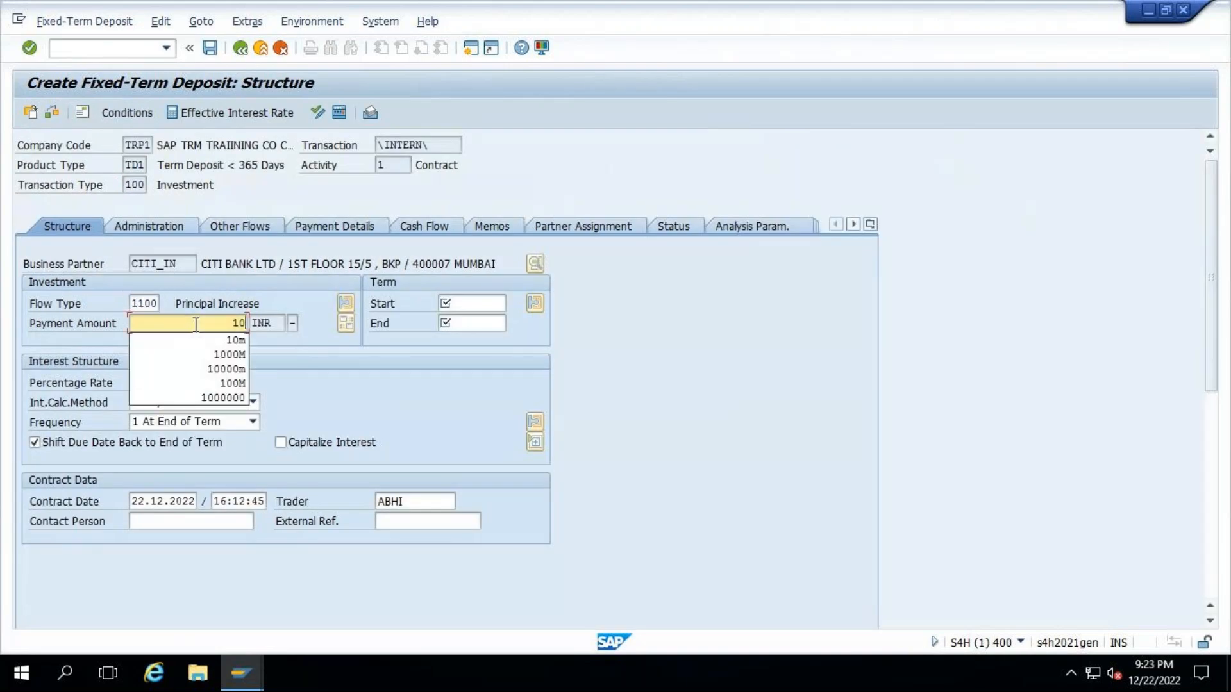
type("m")
key("Tab")
type("++")
key("Tab")
type("++3")
key("Return")
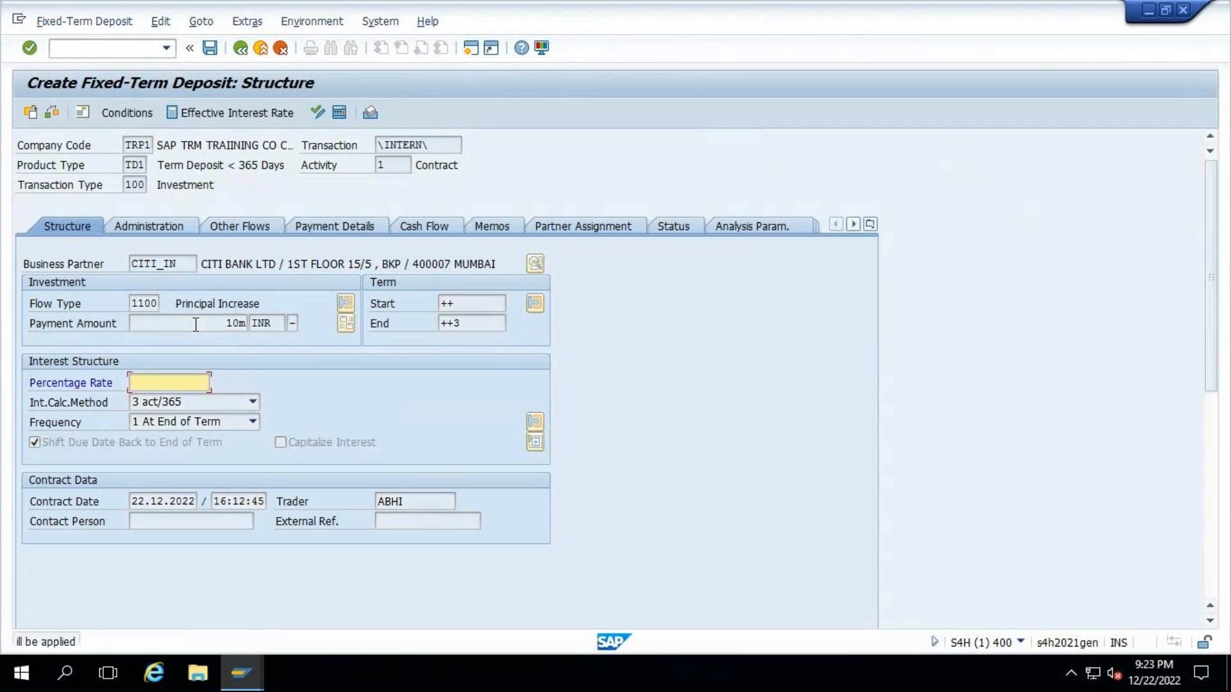
type("3")
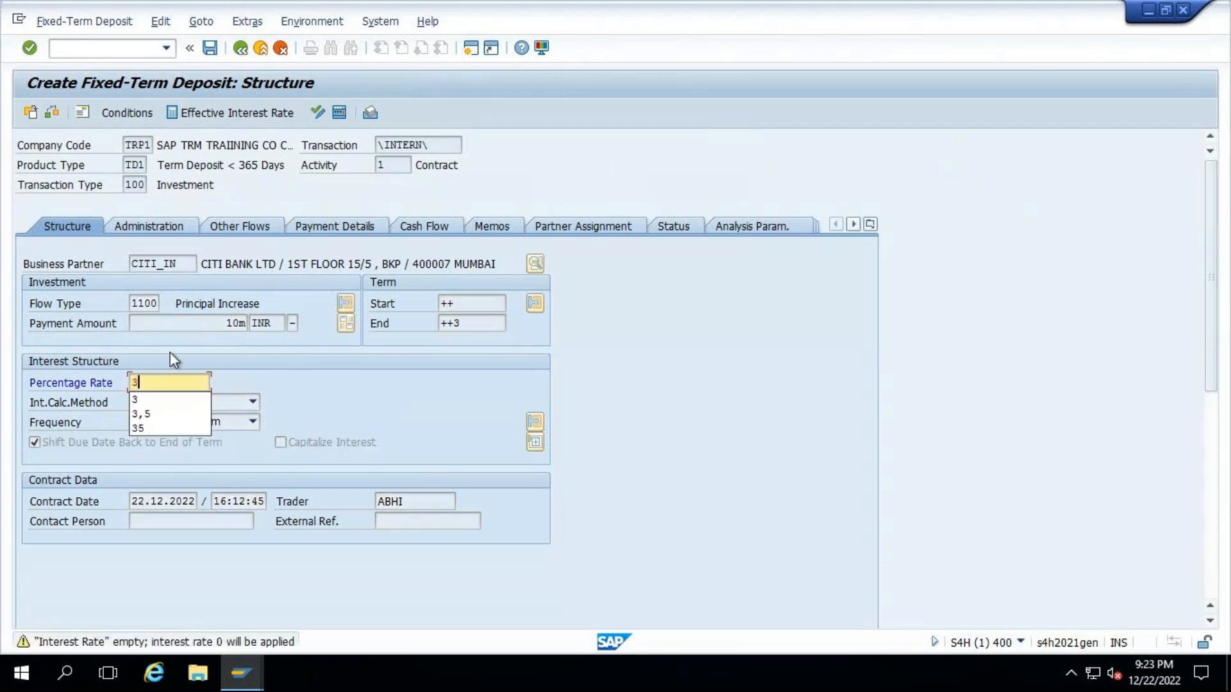
key("Return")
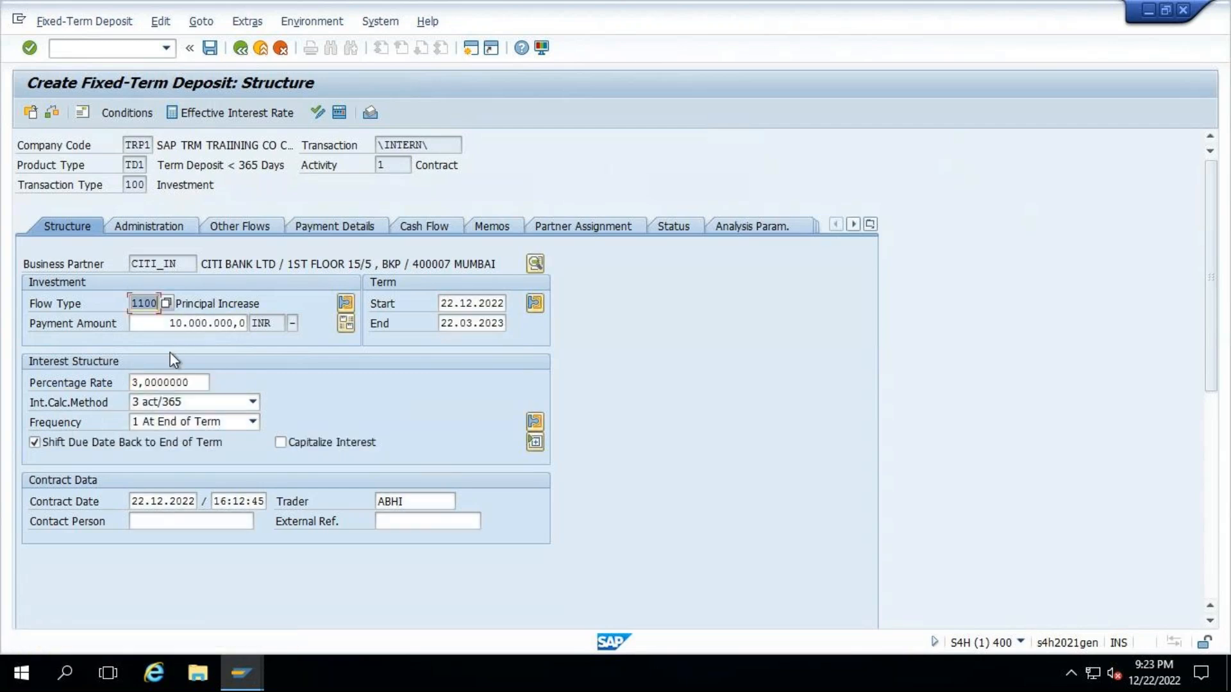
- Keep interest calculation method act/365, set the interest frequency to Monthly, and leave interest not capitalized
left_click(253, 404)
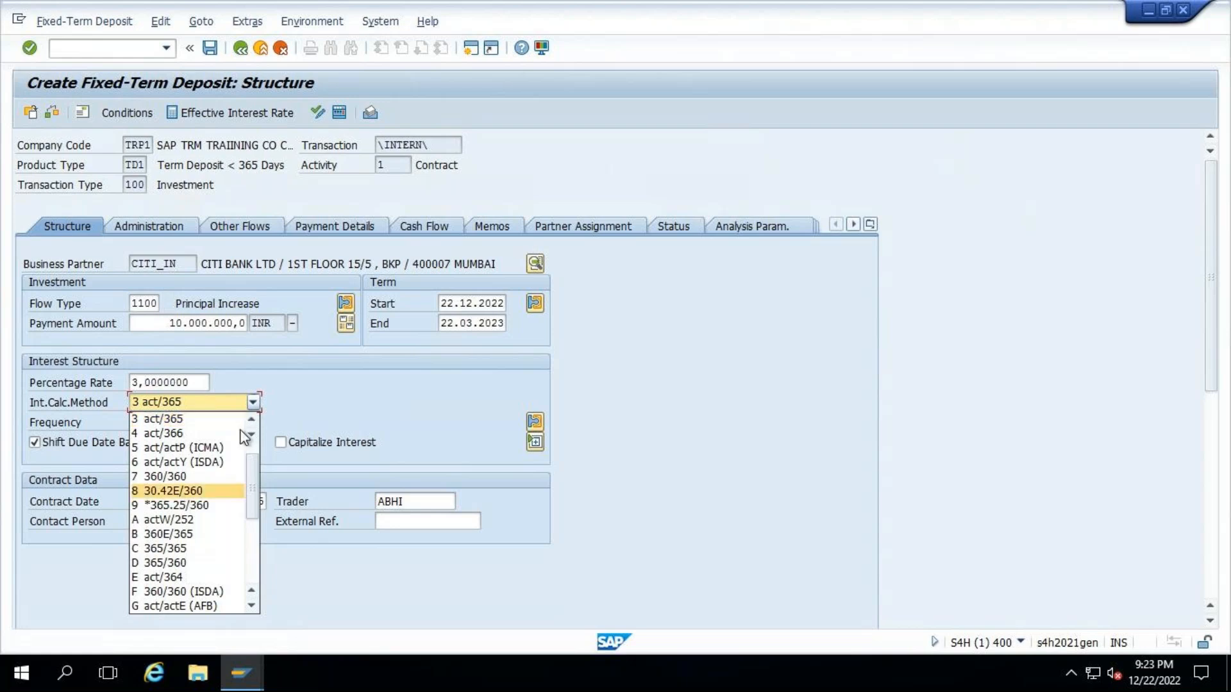
left_click(323, 398)
left_click(252, 422)
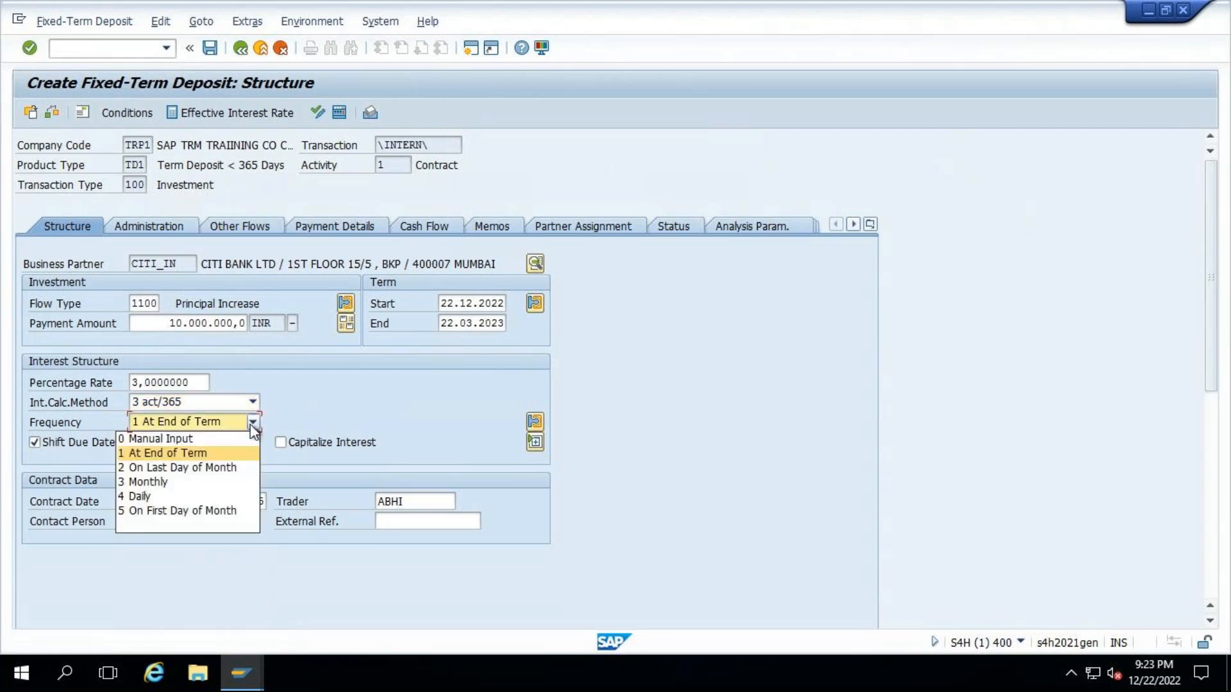
left_click(168, 482)
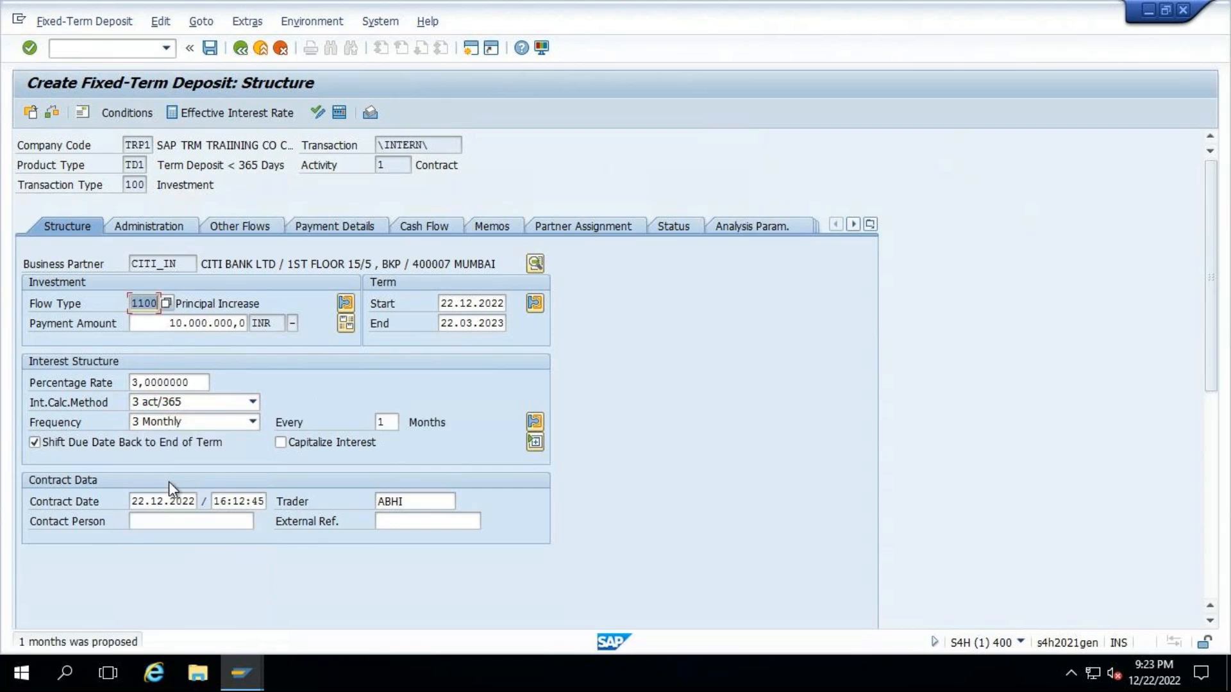
left_click(281, 442)
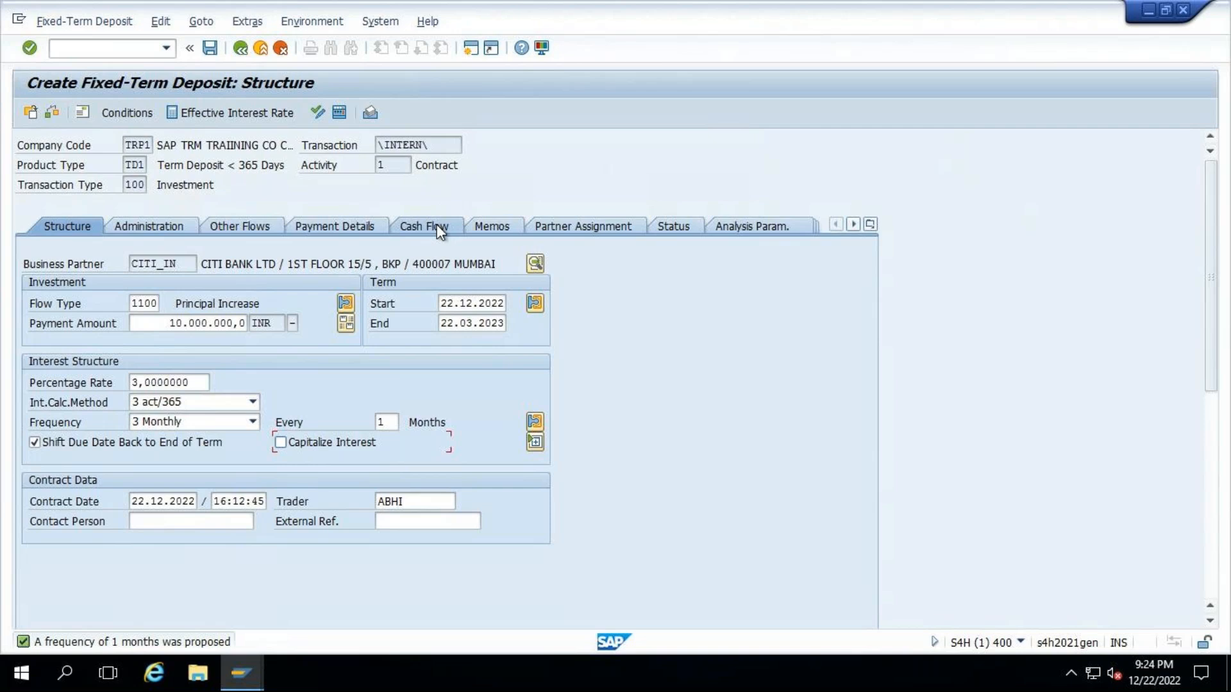
- Set the payment request to Without for both the INR inflow and outflow payment details
left_click(341, 222)
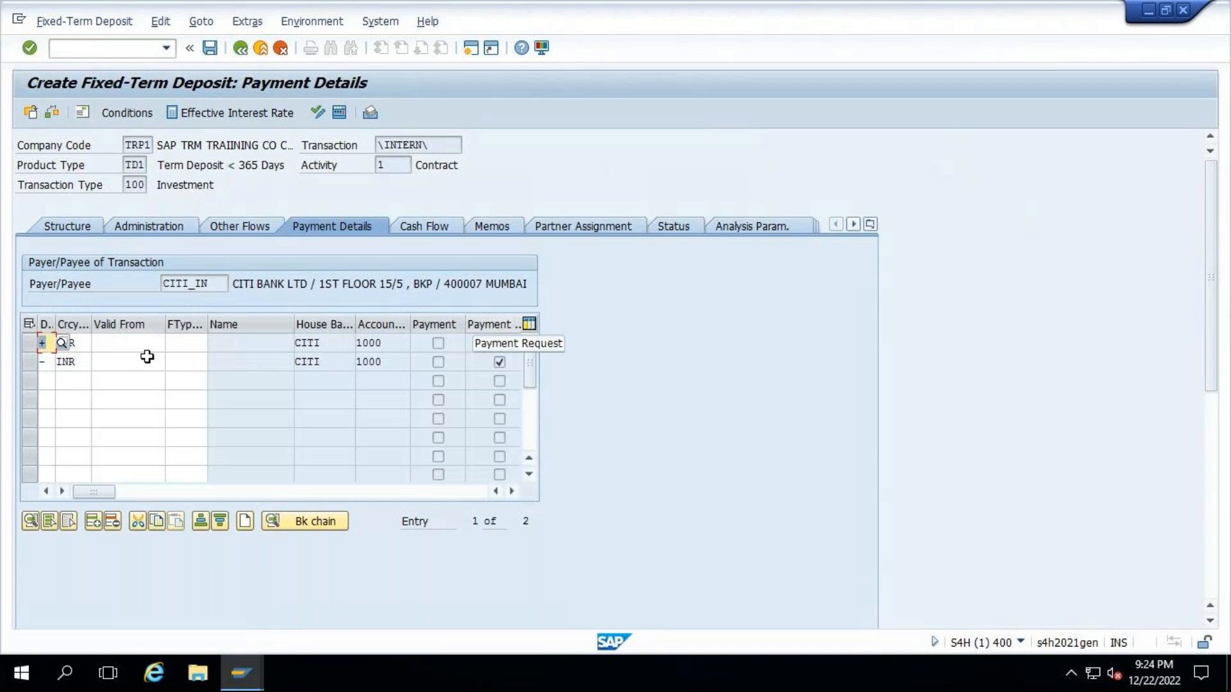
double_click(78, 346)
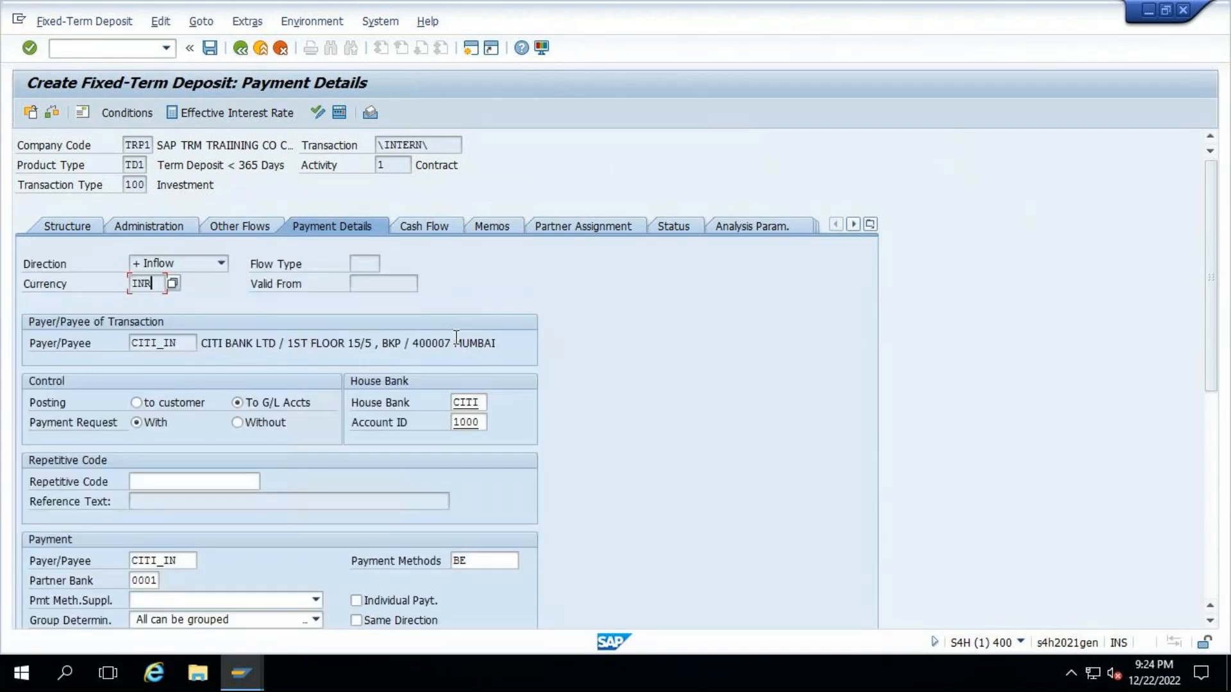
left_click(238, 422)
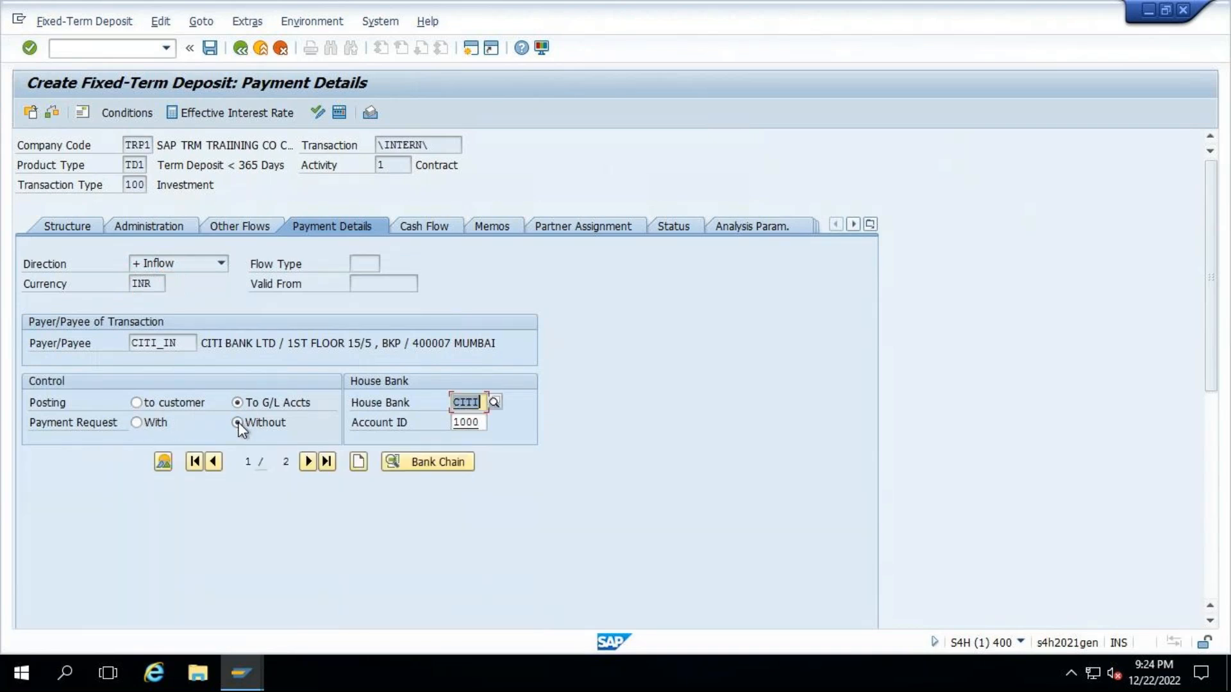
left_click(308, 462)
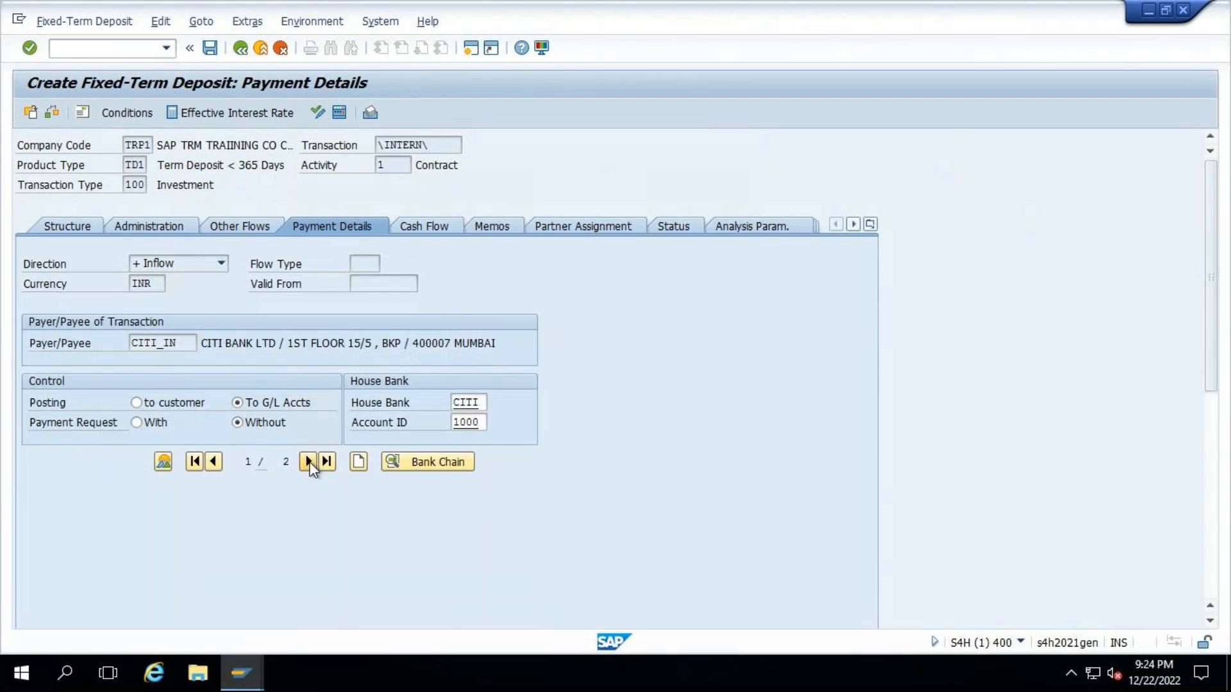
left_click(261, 426)
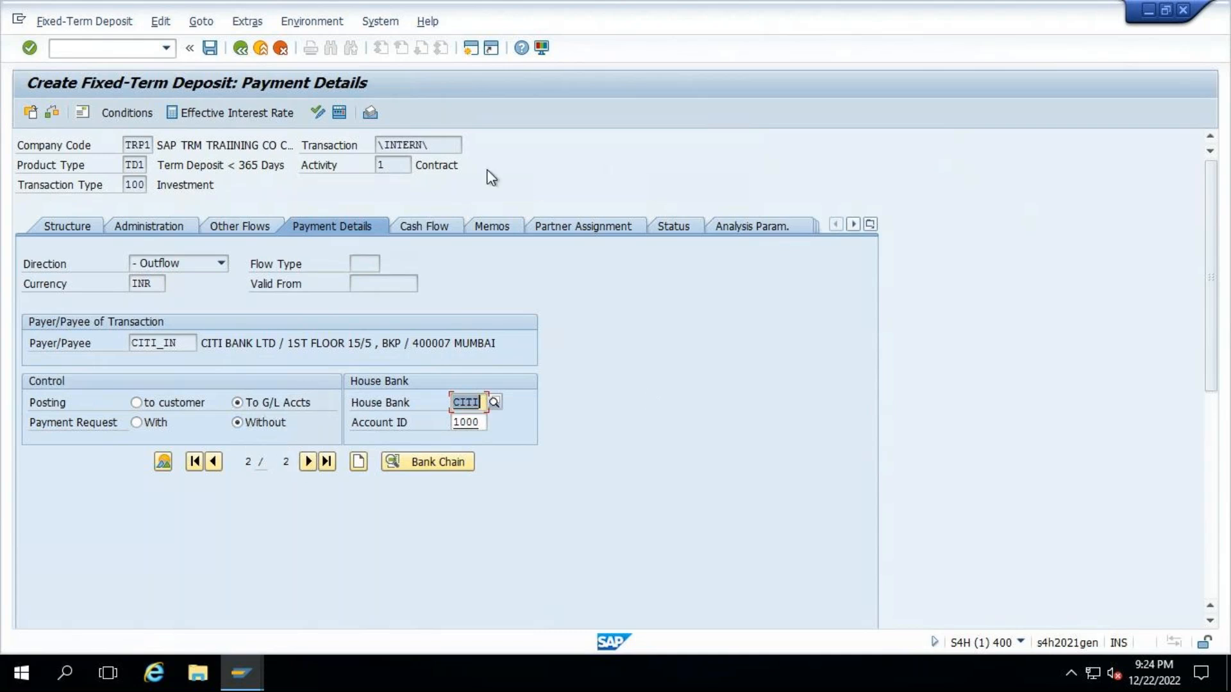
- Examine the deposit's cash flow for the nominal interest flows, widening the flow type column
key("Return")
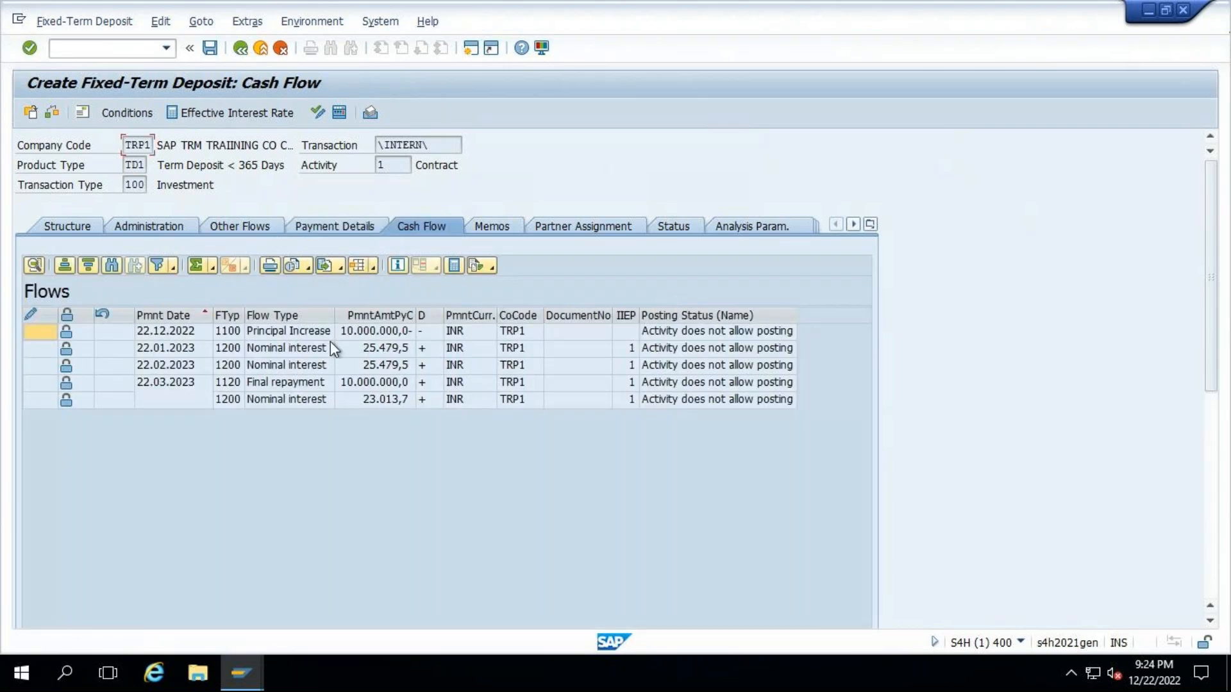
left_click(284, 350)
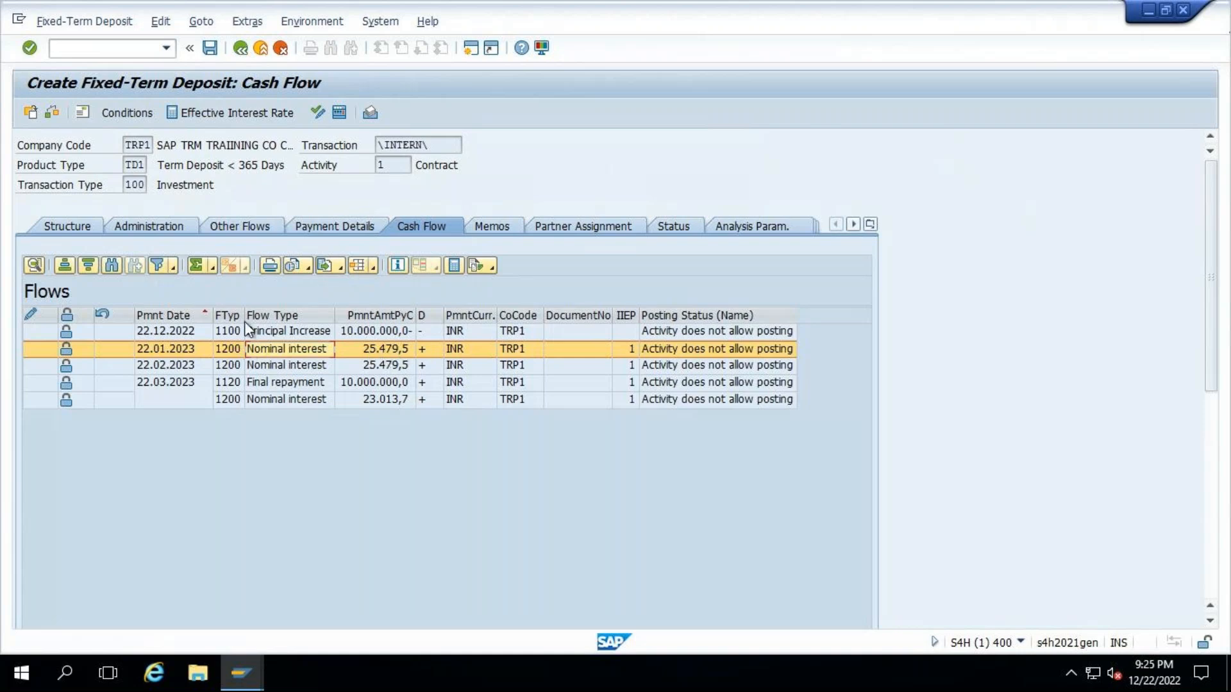
left_click_drag(245, 322, 276, 318)
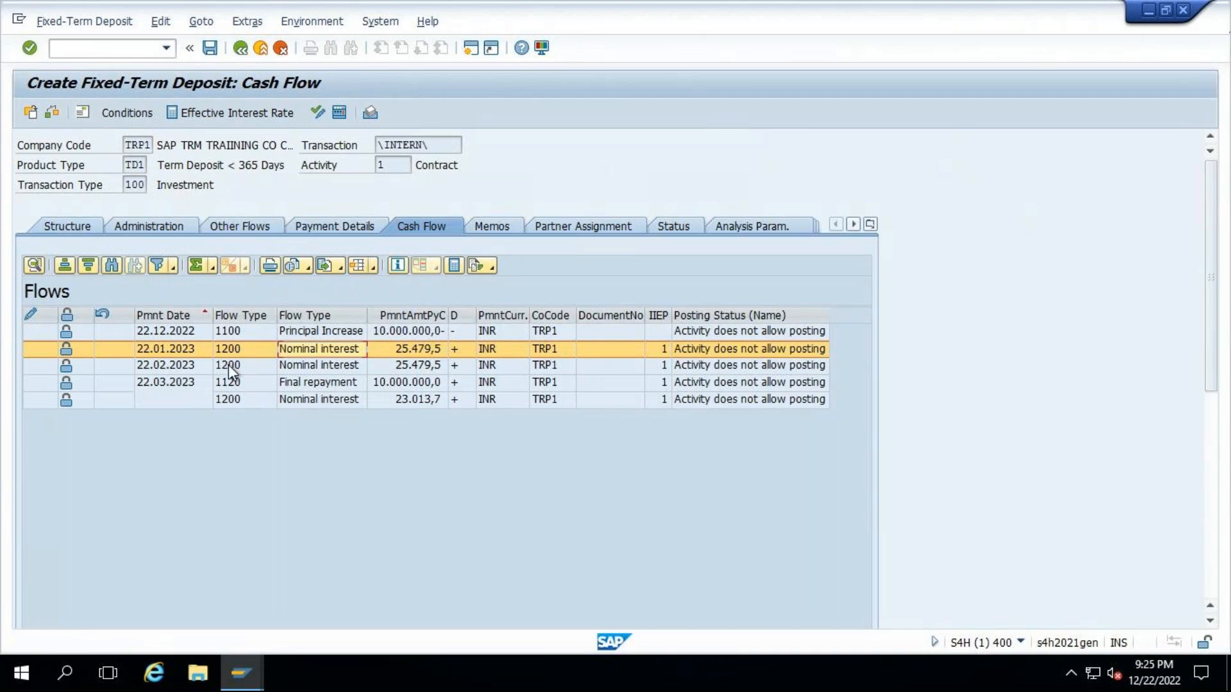
- Turn on Capitalize Interest and display the recalculated cash flow, widening the flow type and flow type name columns
left_click(77, 229)
left_click(295, 450)
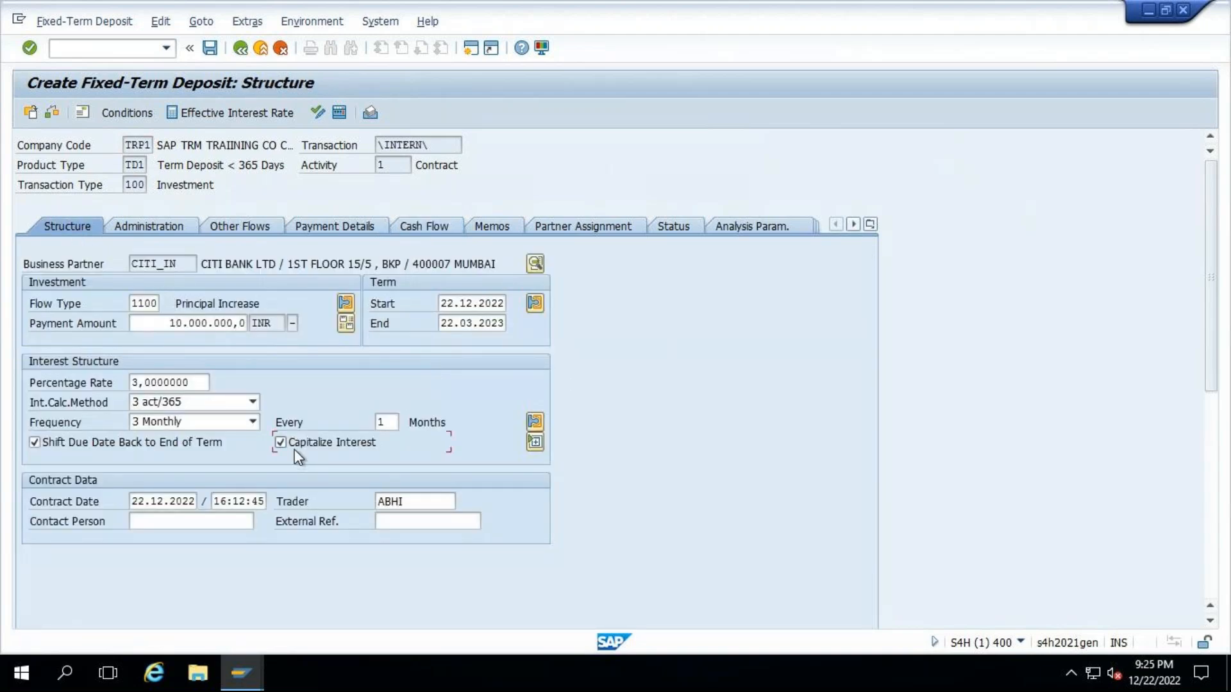
left_click(440, 228)
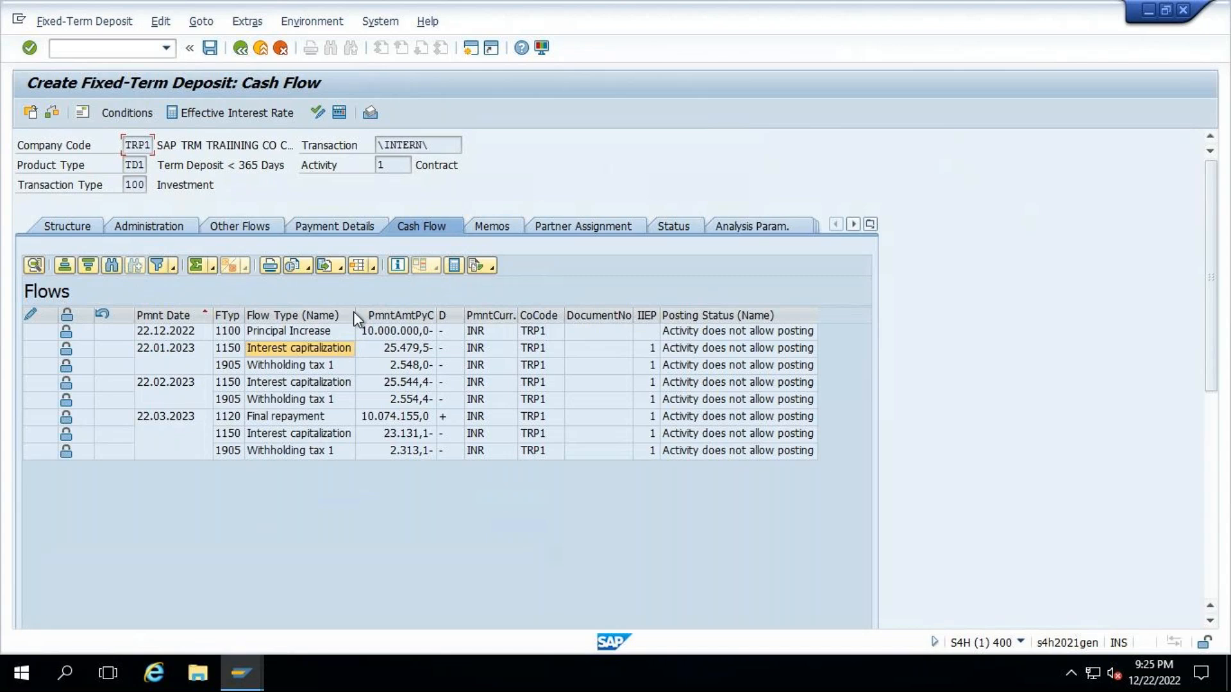
left_click_drag(354, 312, 420, 312)
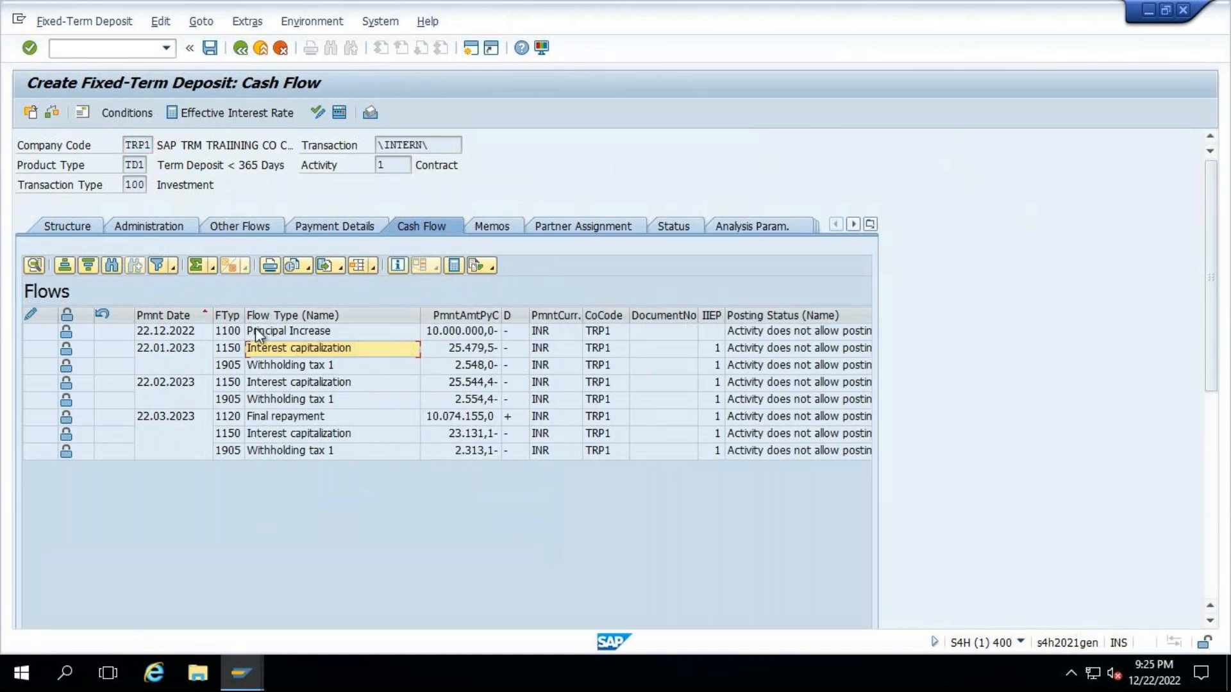
left_click_drag(244, 315, 268, 315)
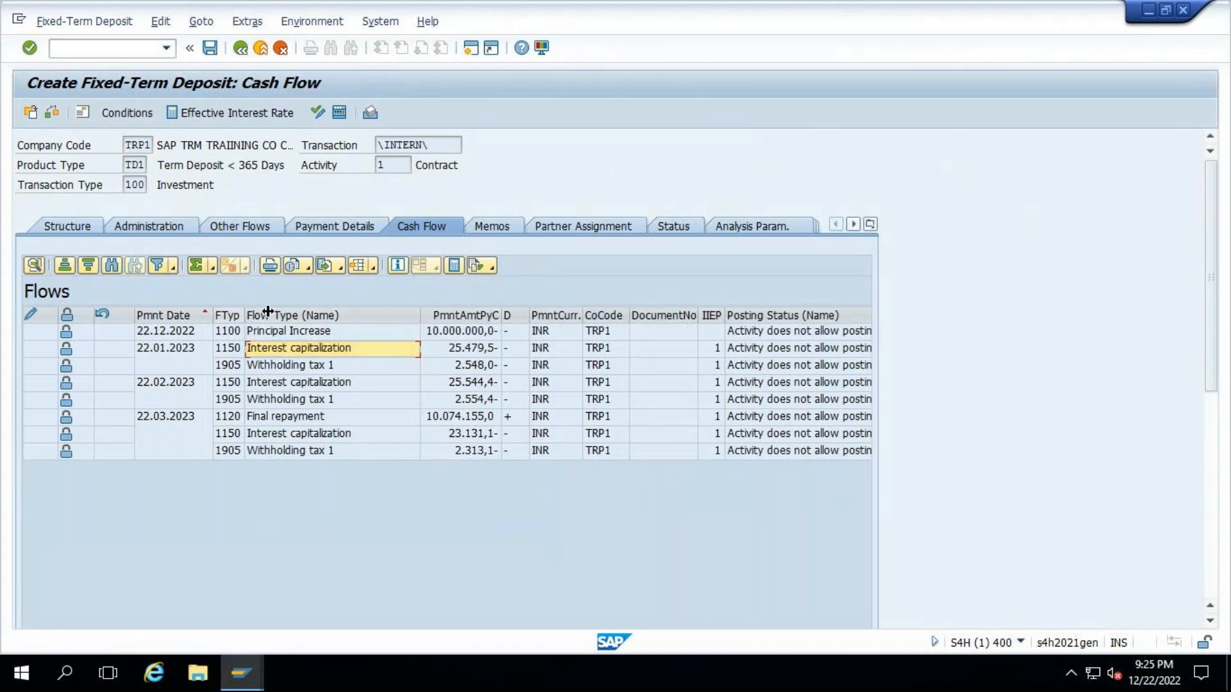
- Using interest capitalization flow type 1150 from the deposit's cash flow, enter mm1150- as the profit-related flow in the new TD1 entry
left_click(235, 355)
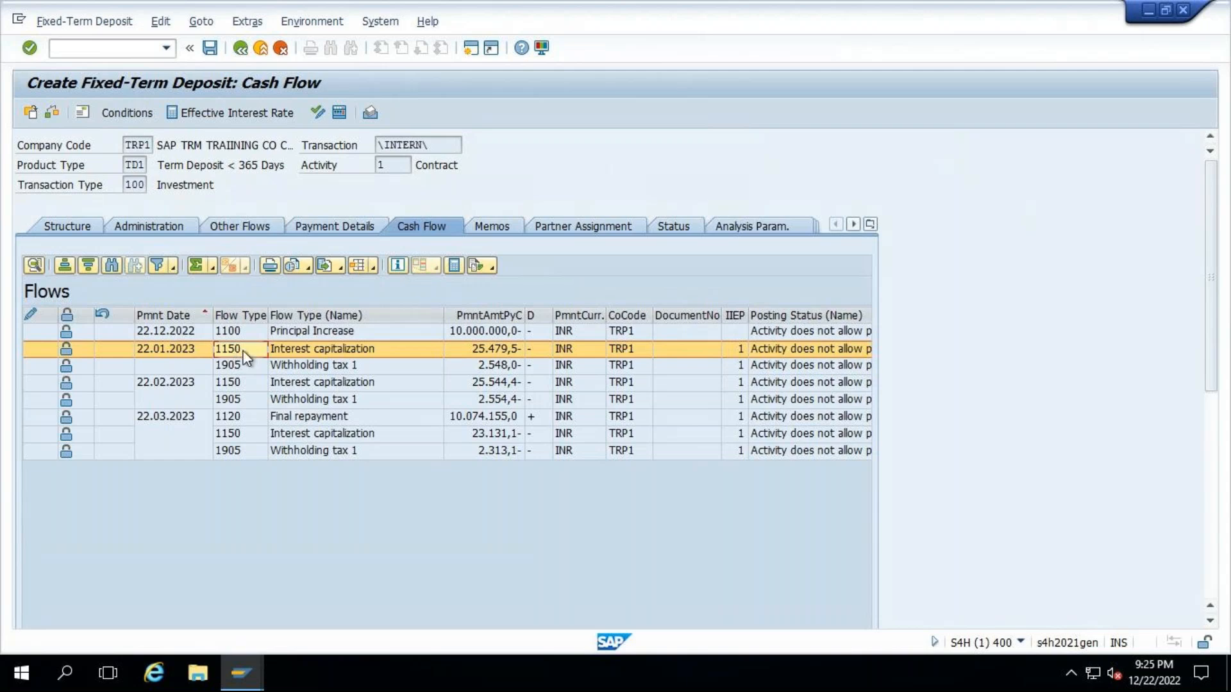
left_click(242, 673)
mouse_move(248, 660)
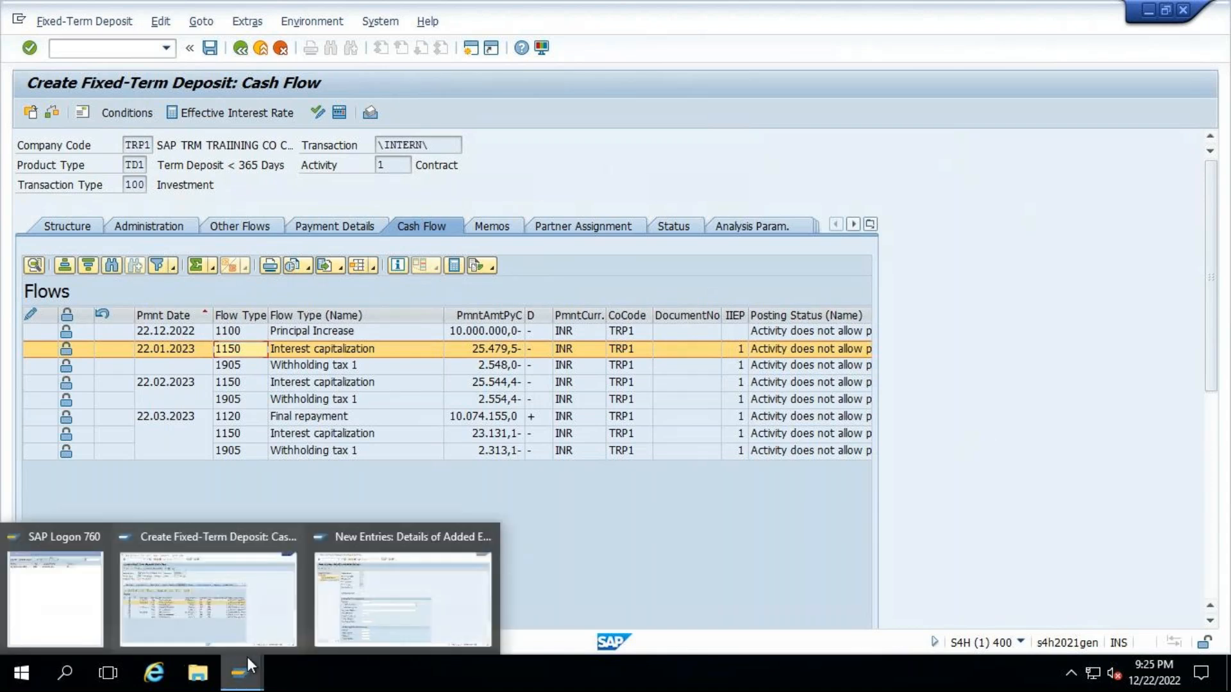
mouse_move(397, 586)
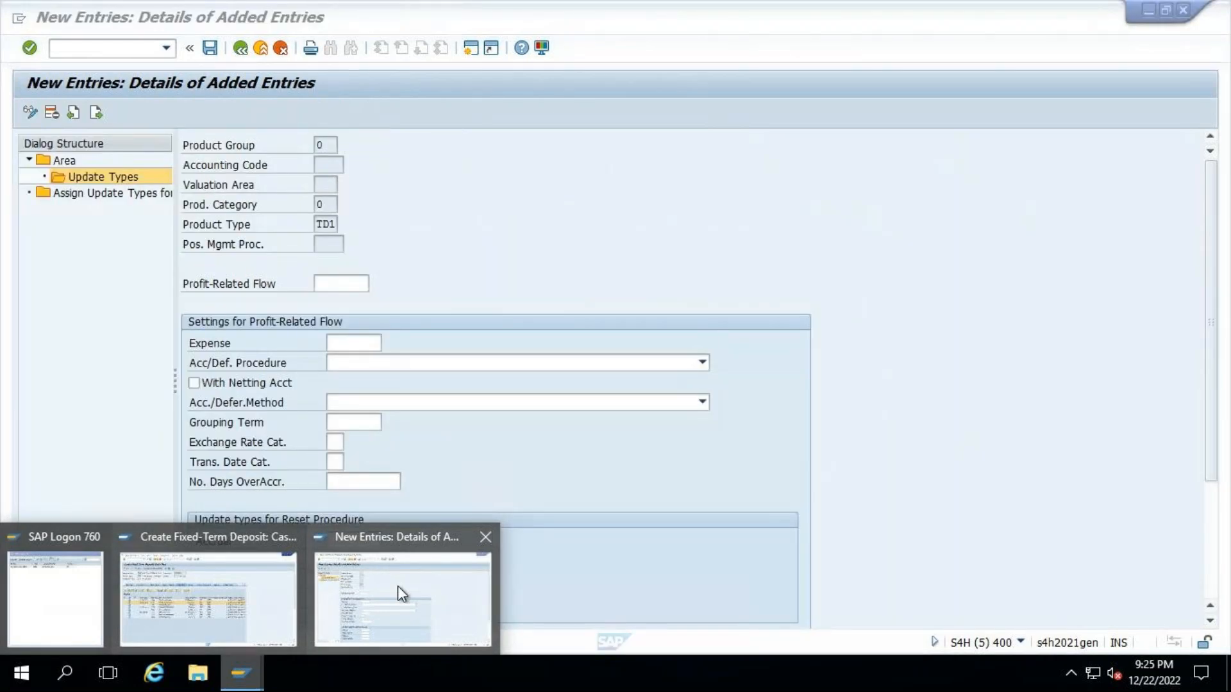
left_click(398, 586)
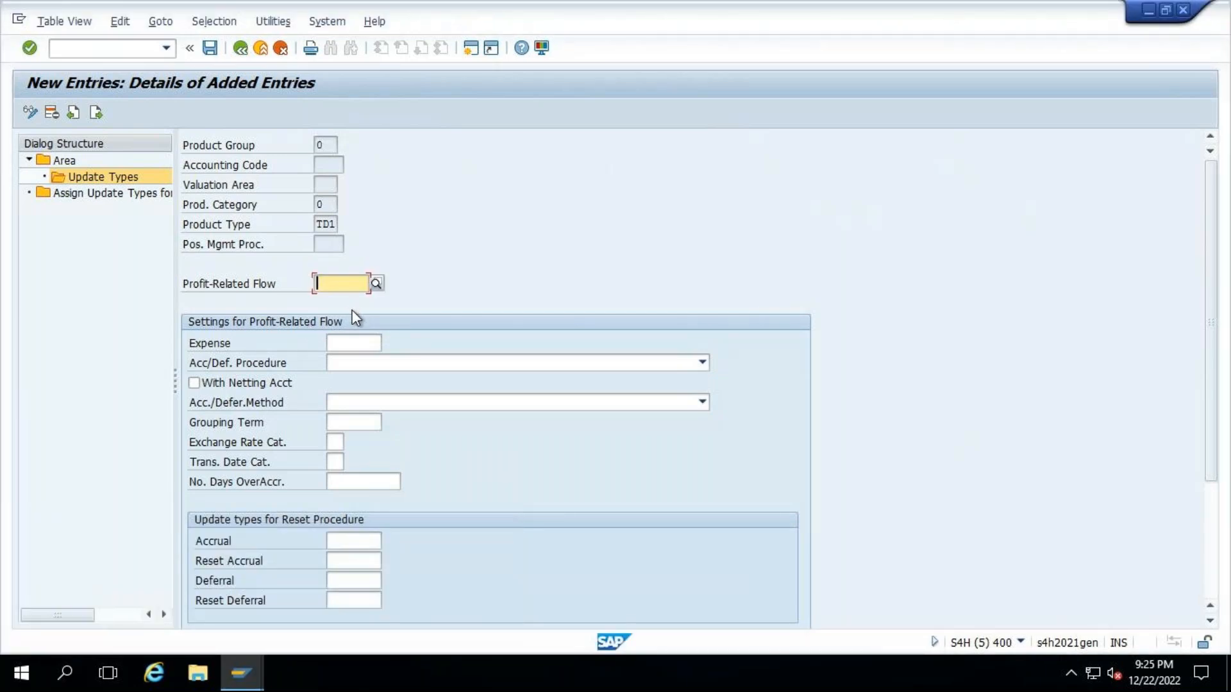
key("alt+Tab")
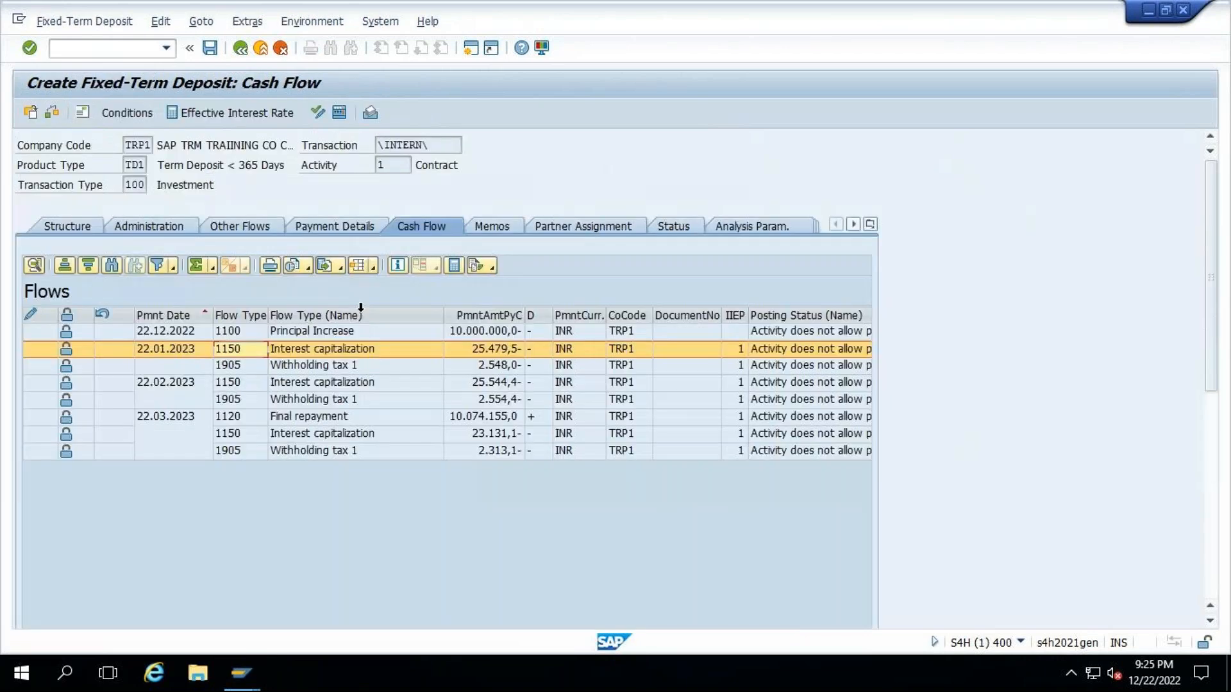
left_click(236, 349)
key("alt+Tab")
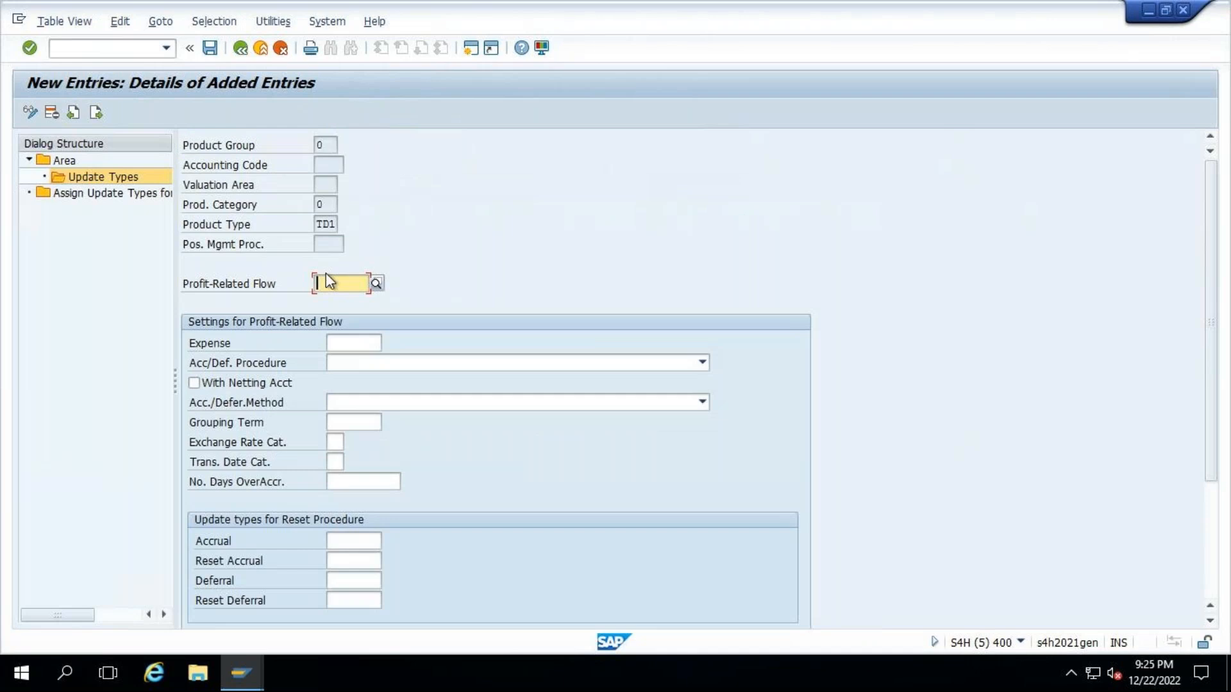
type("mm")
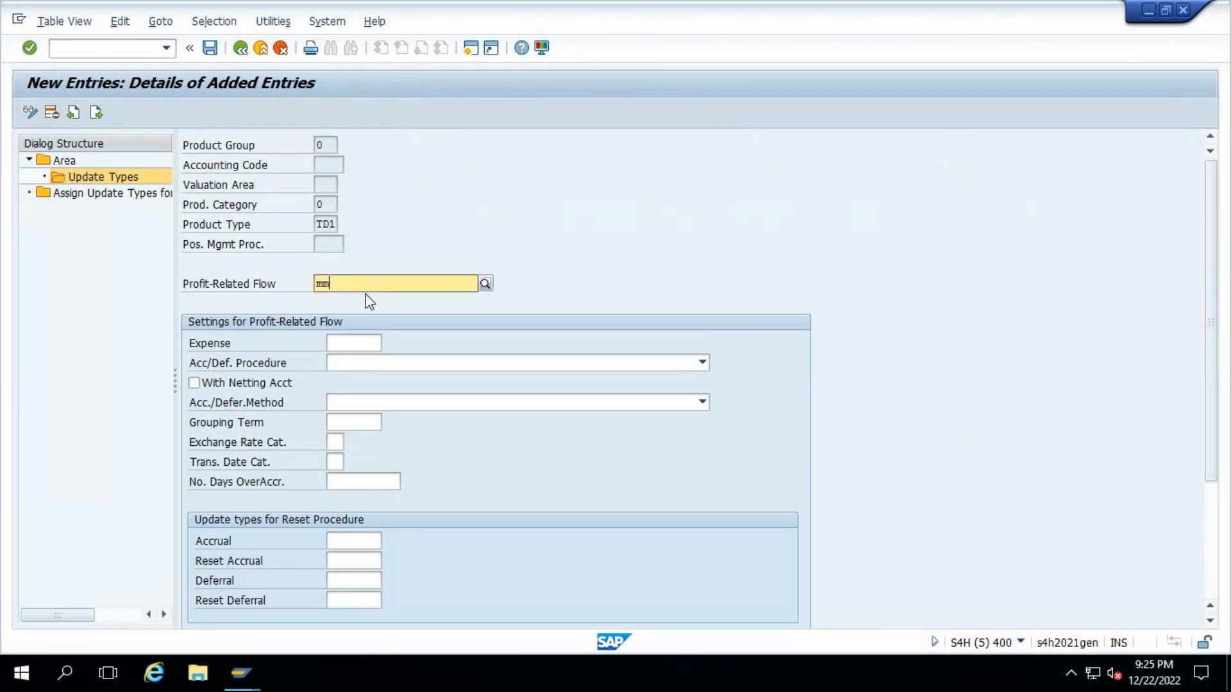
type("1150")
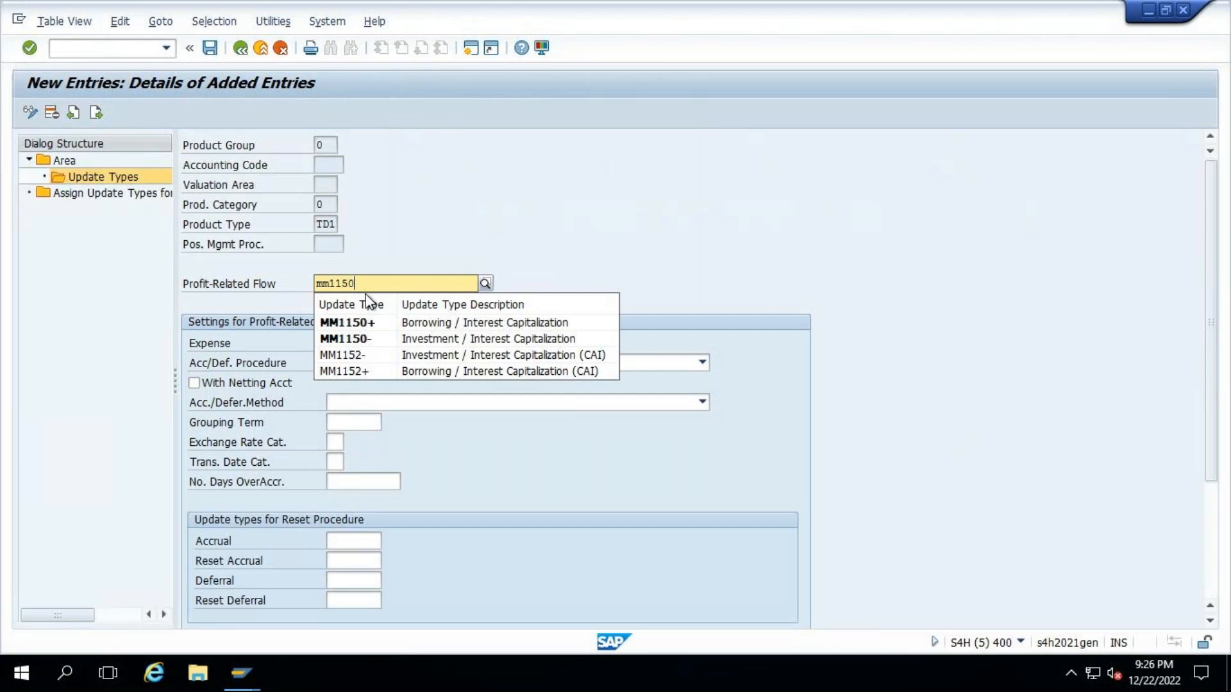
type("-")
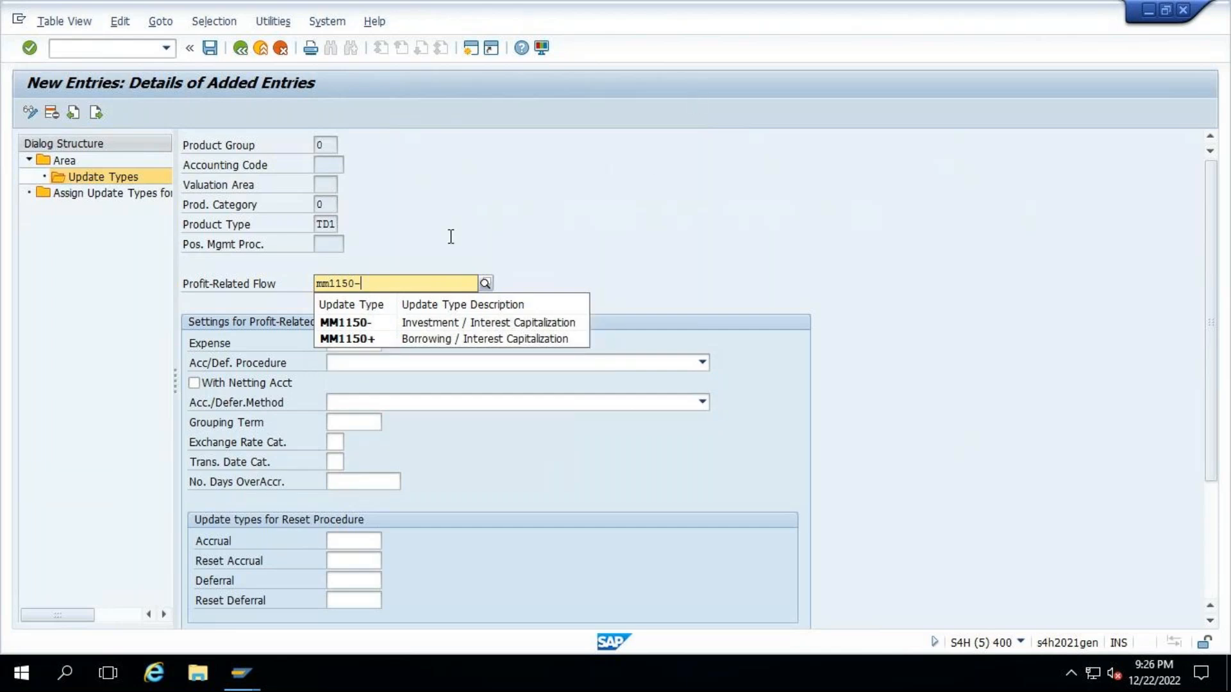
key("Return")
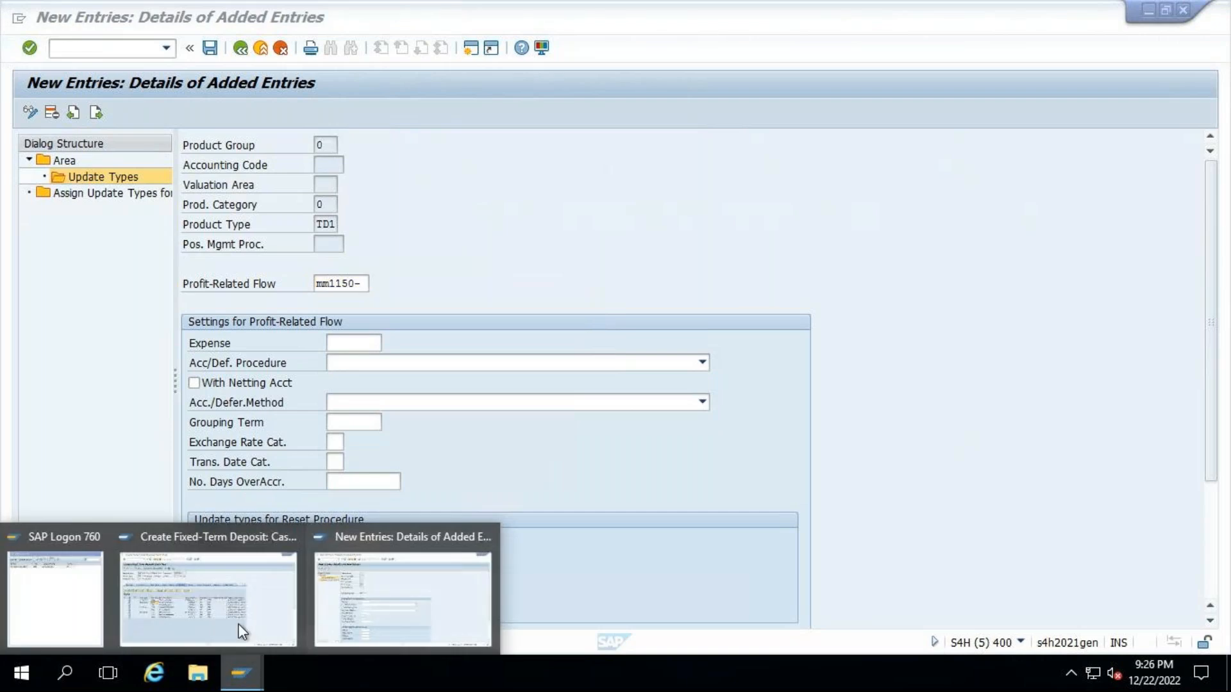
- Check the direction of the first interest capitalization flow in the cash flow, and display the new entry's Acc/Def. Procedure choices
left_click(241, 631)
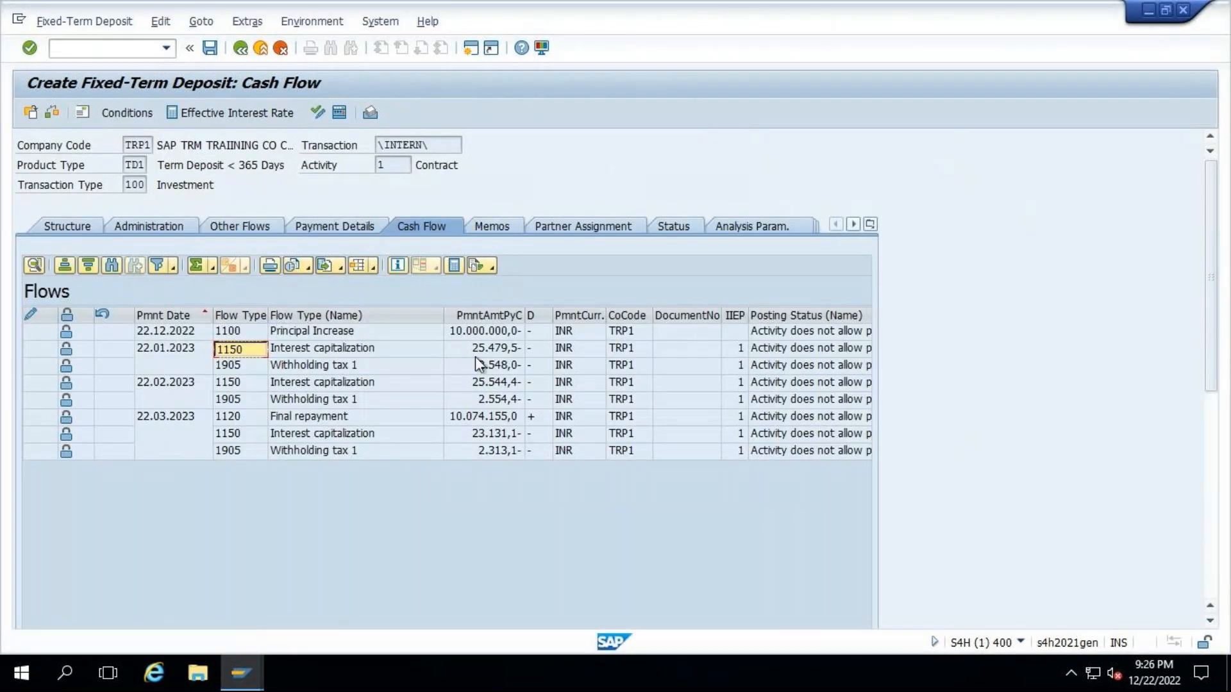
left_click(540, 352)
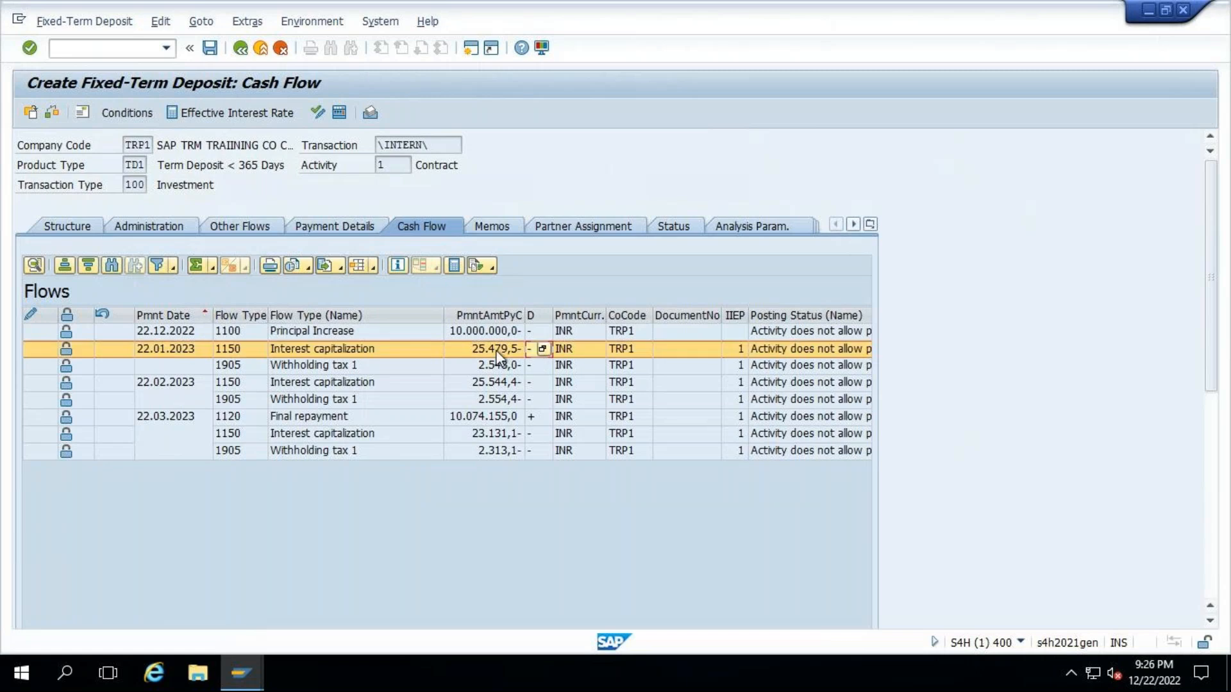
left_click(231, 352)
key("alt+Tab")
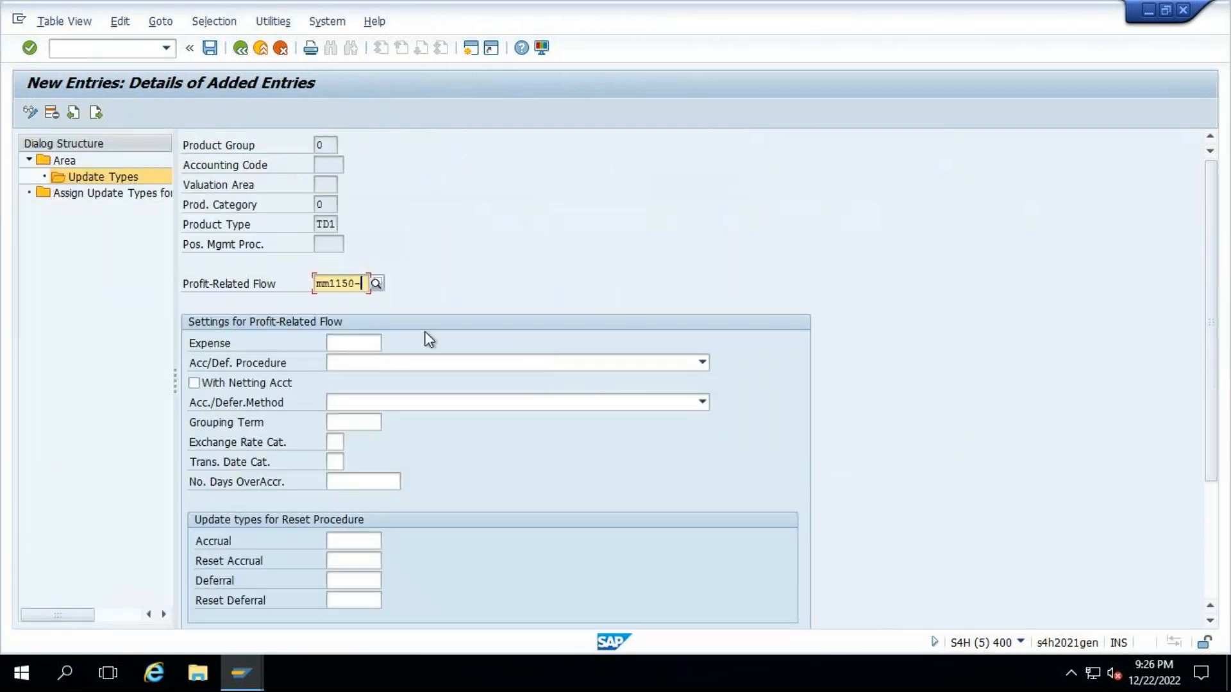
left_click(356, 364)
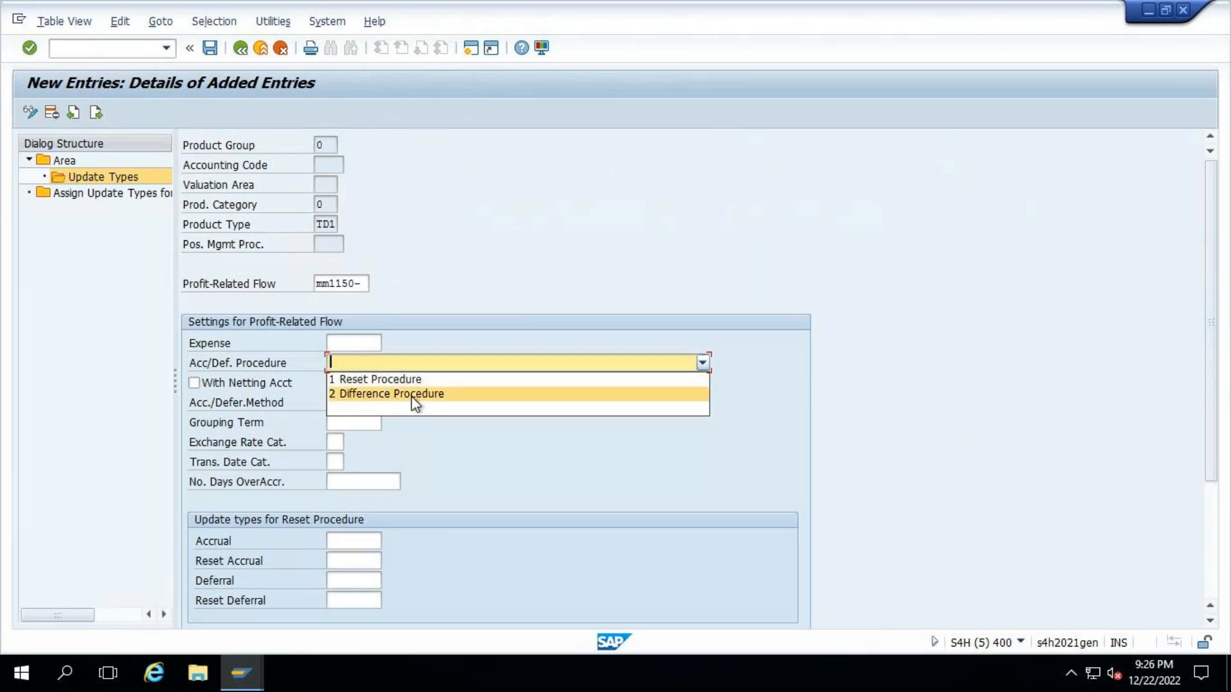
- Switch to the Excel accrual notes and enter RESET PROCEDURE in cell D23, above the 31ST OF EVERY MONTH heading
mouse_move(801, 7)
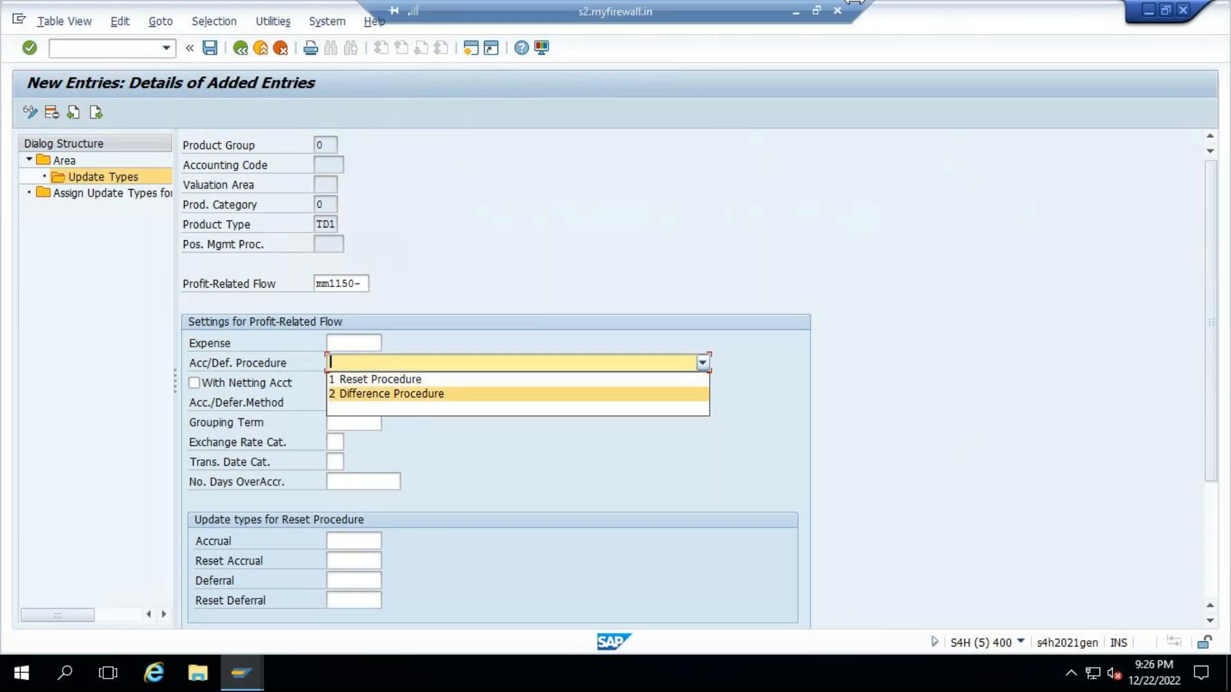
left_click(799, 10)
scroll(632, 503, "down", 3)
left_click(737, 678)
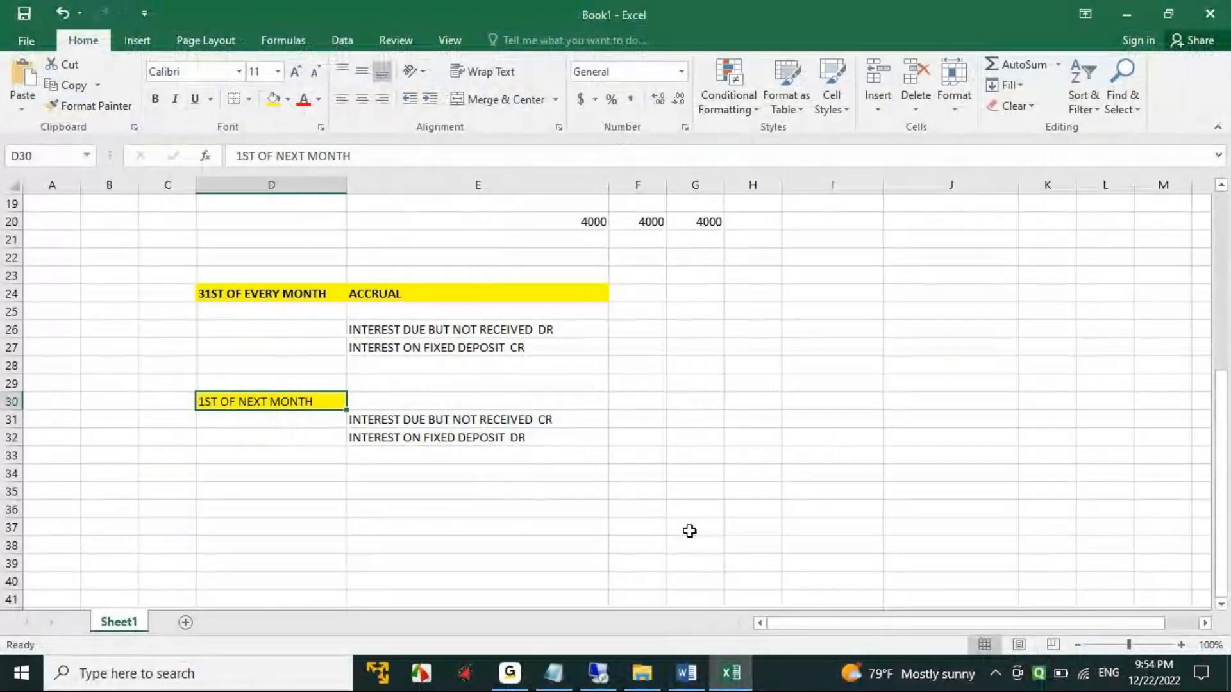
left_click(253, 280)
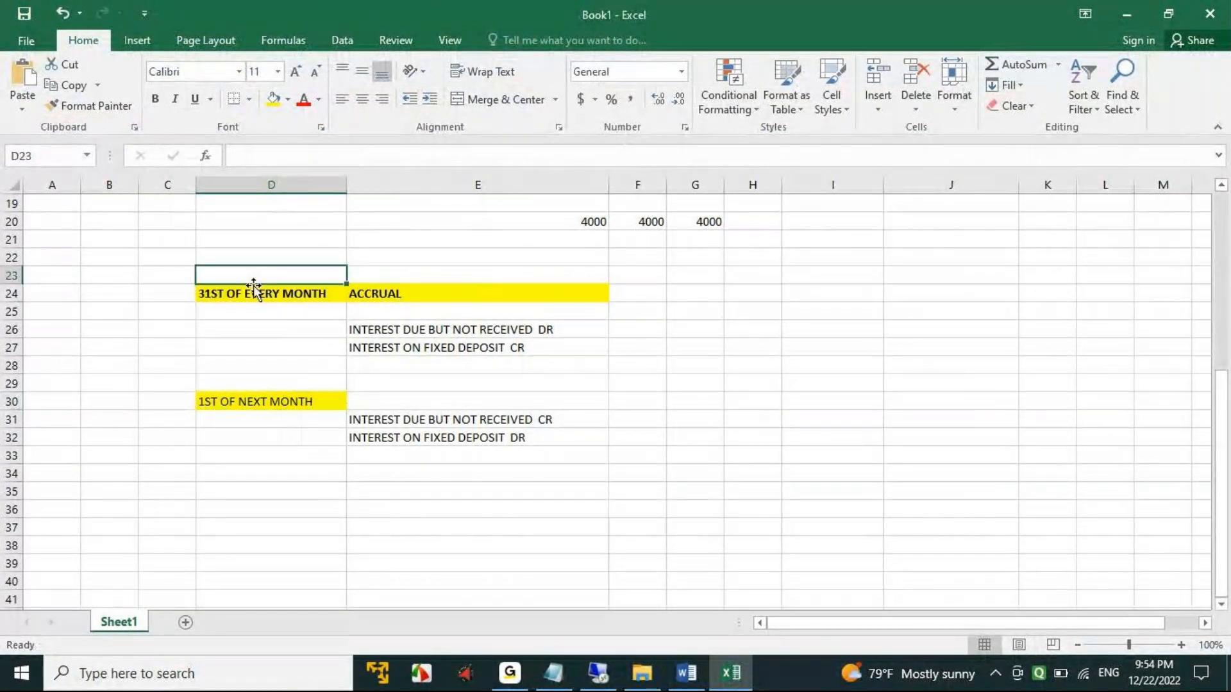
left_click(266, 401)
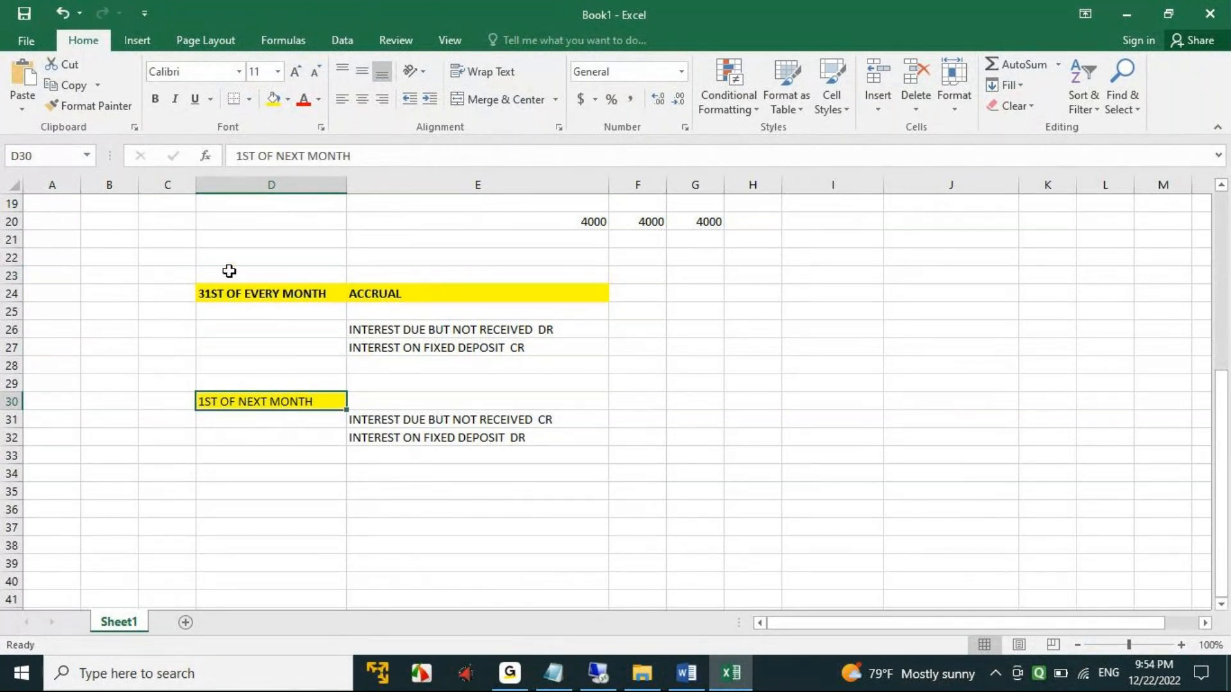
left_click(285, 279)
type("R")
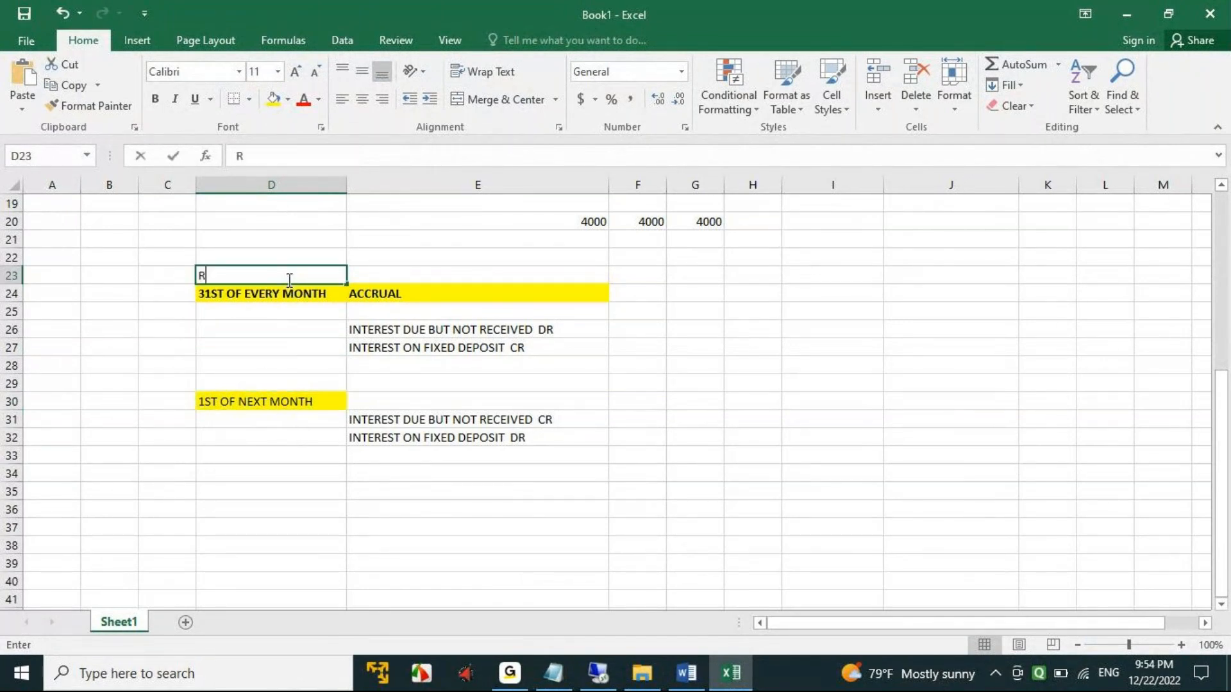
type("ESET PROCEDURE")
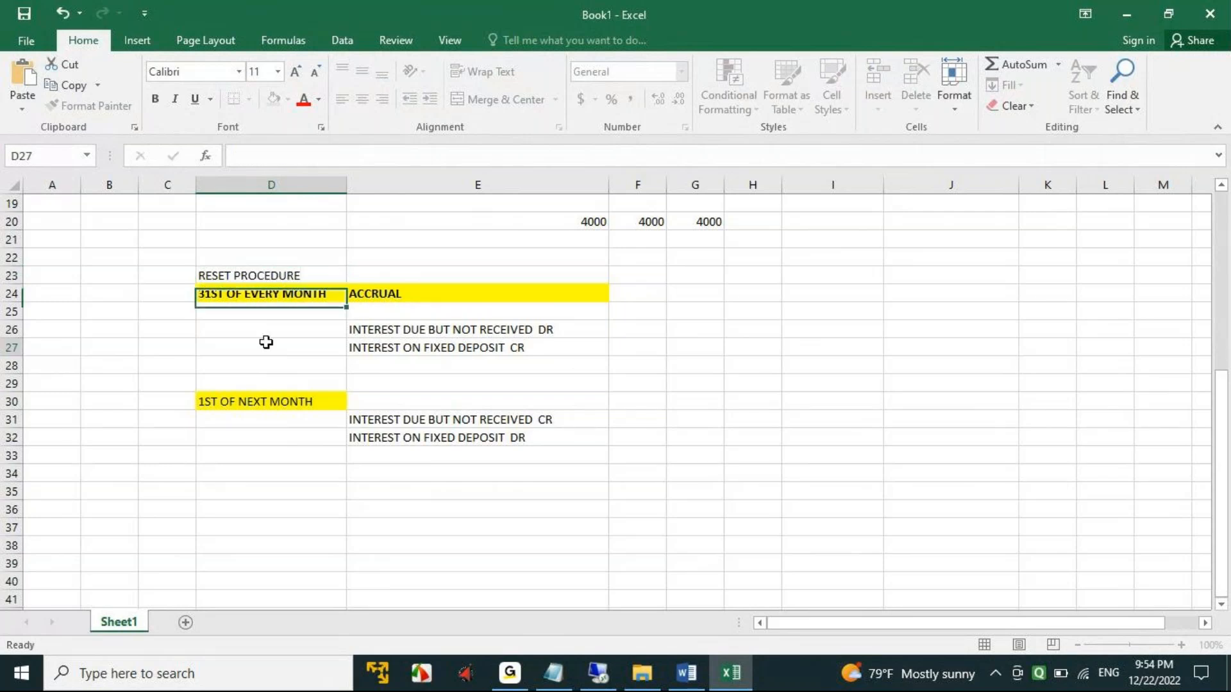
left_click(282, 348)
- Make the RESET PROCEDURE heading in D23 bold with an orange fill
left_click(261, 277)
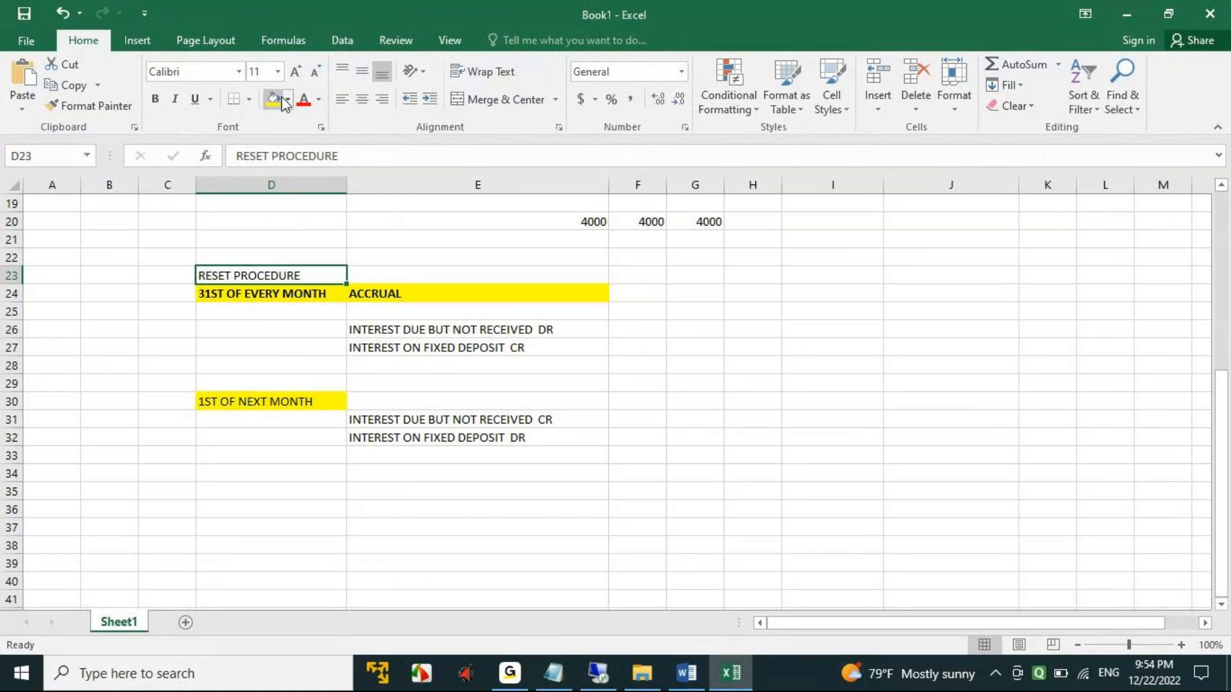
key("ctrl+b")
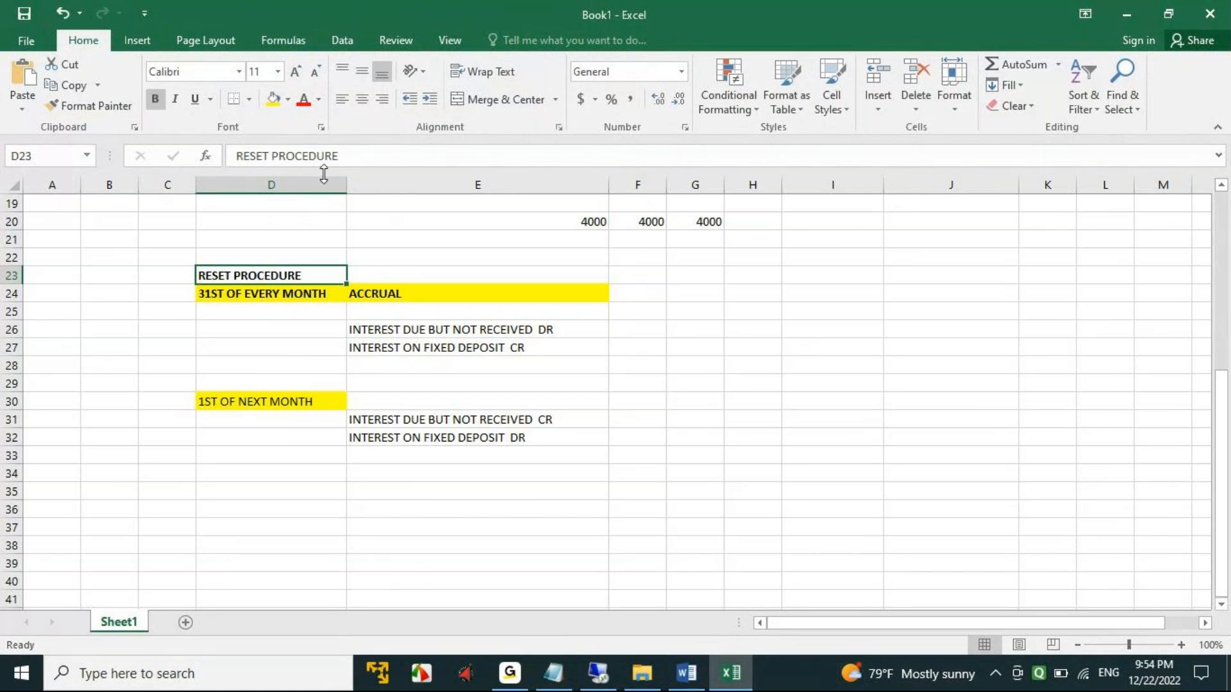
left_click(288, 100)
left_click(301, 239)
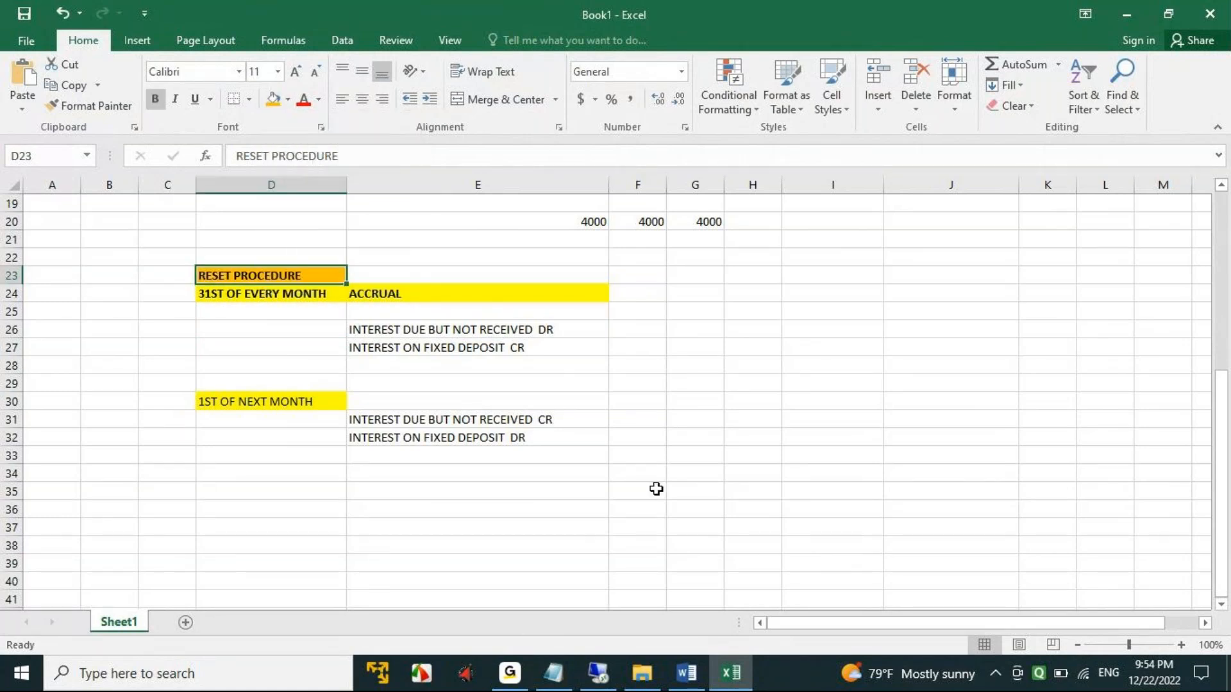
left_click(714, 516)
- Copy the formatted RESET PROCEDURE heading to cell D35, below the 1ST OF NEXT MONTH entries
left_click(237, 270)
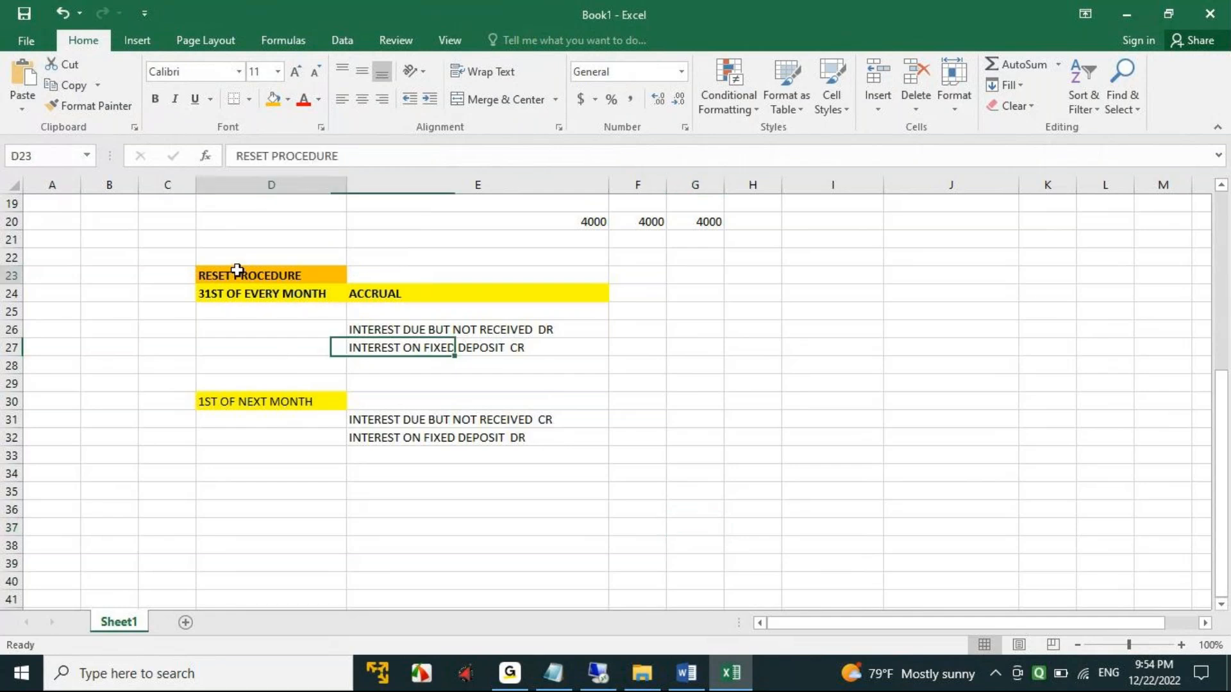
key("ctrl+c")
left_click(244, 494)
key("ctrl+v")
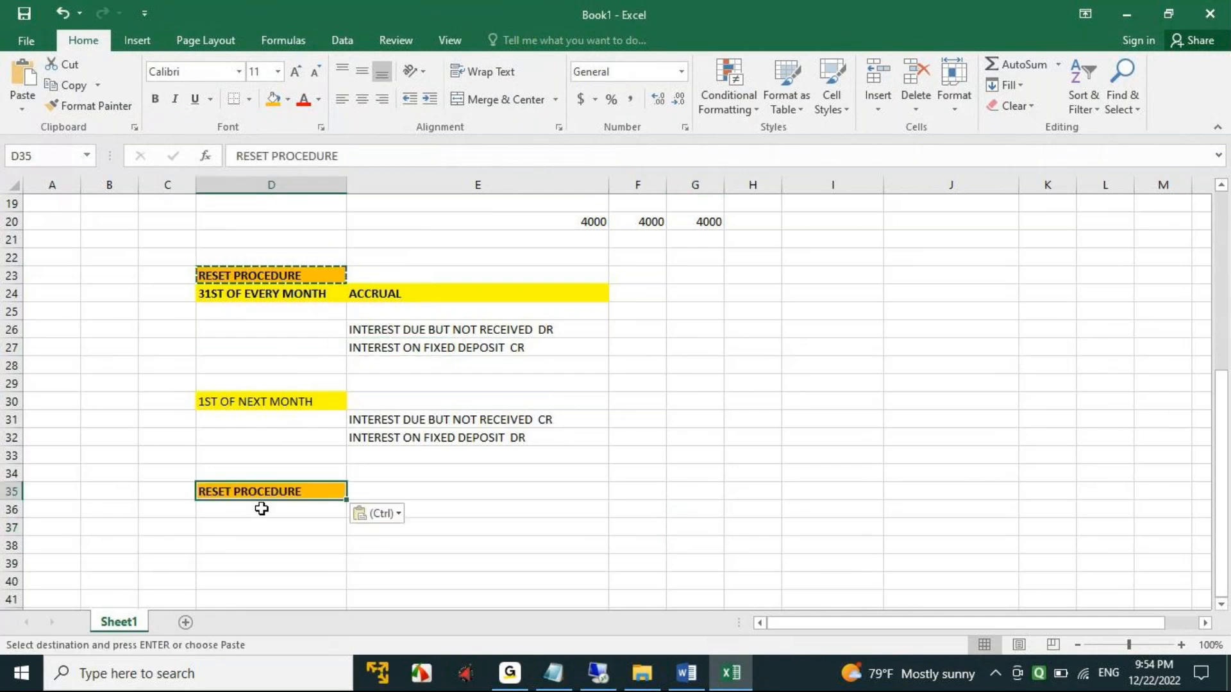
- Change the copied heading in D35 to DIFFERENCE PROCEDURE
left_click(272, 154)
key("BackSpace")
key("BackSpace")
key("BackSpace")
key("BackSpace")
key("BackSpace")
key("BackSpace")
type("DI")
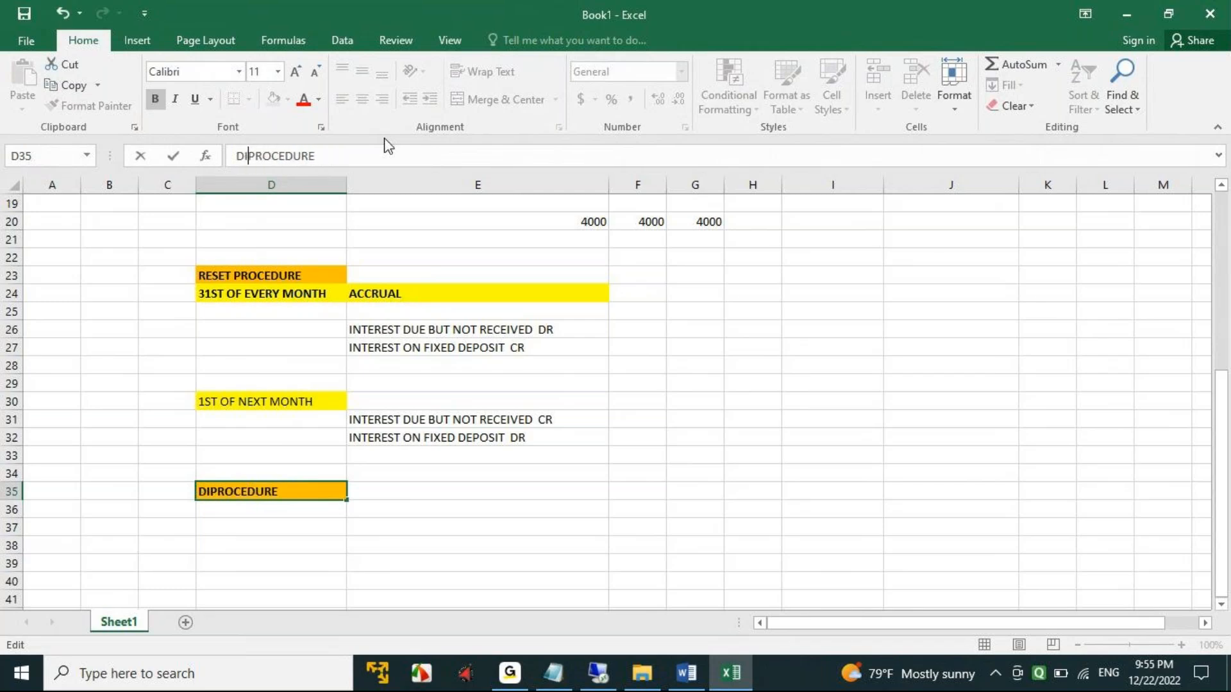
type("FFE")
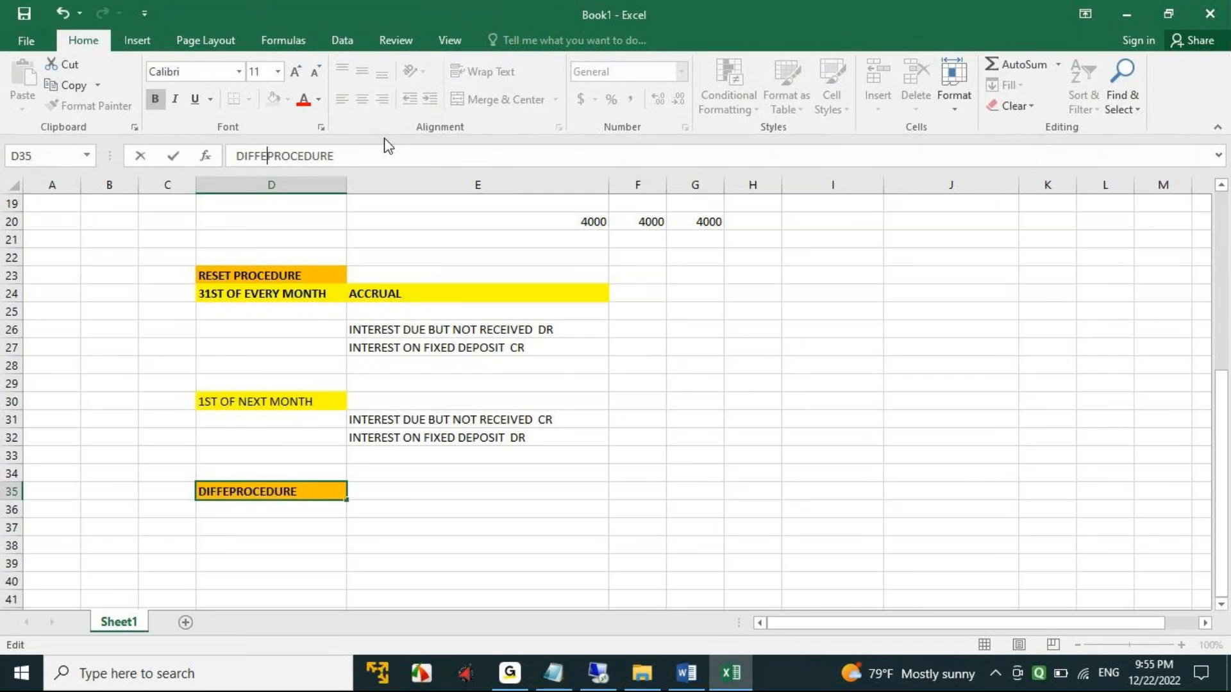
key("BackSpace")
type("ERENCE")
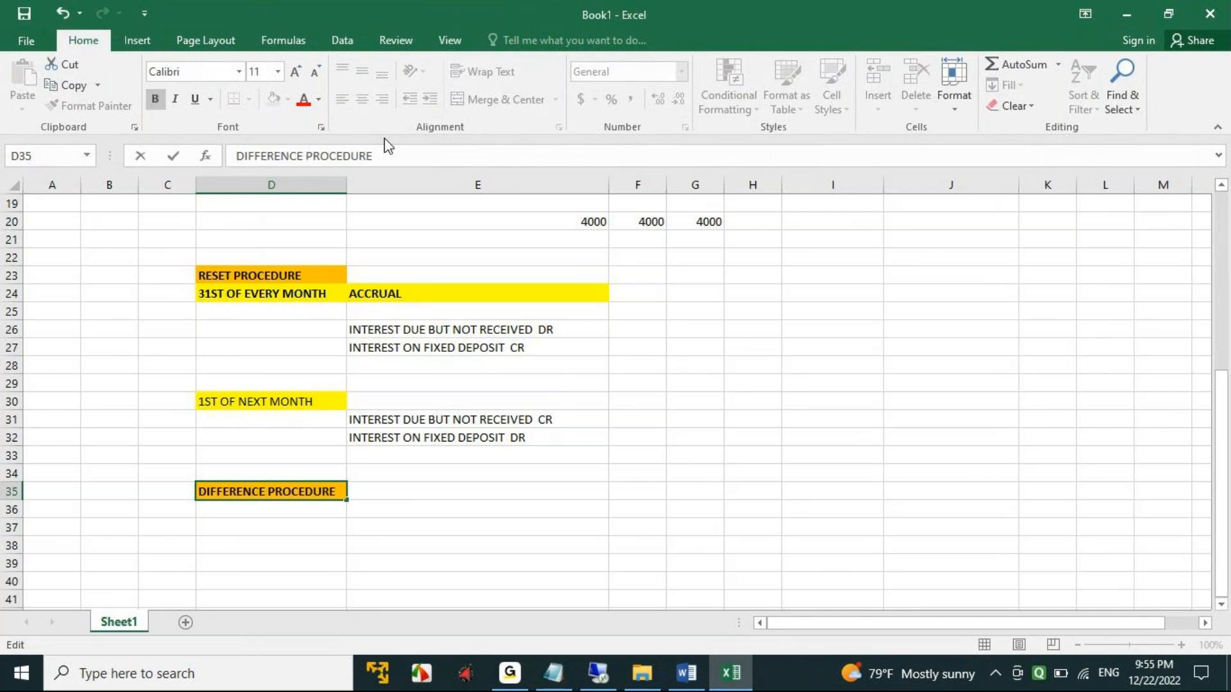
left_click(558, 498)
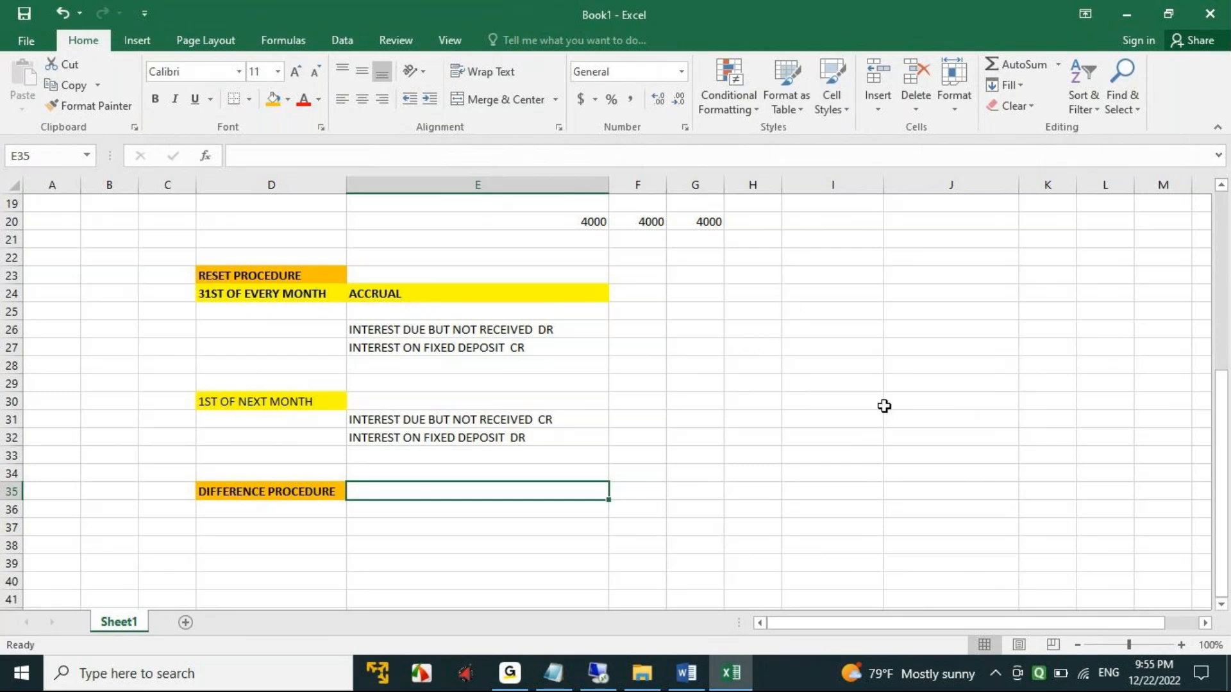
- Review the reset procedure entries in D23:E32 and the empty area under the DIFFERENCE PROCEDURE heading
scroll(481, 468, "down", 1)
left_click(289, 477)
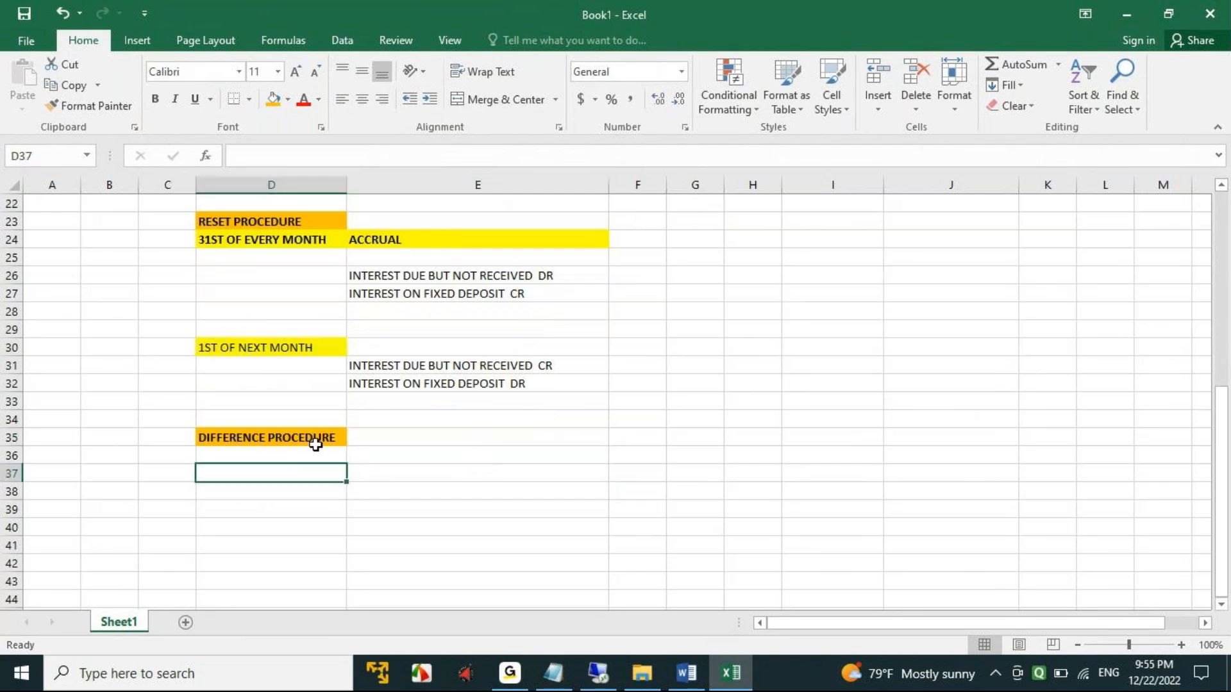
left_click_drag(231, 223, 532, 383)
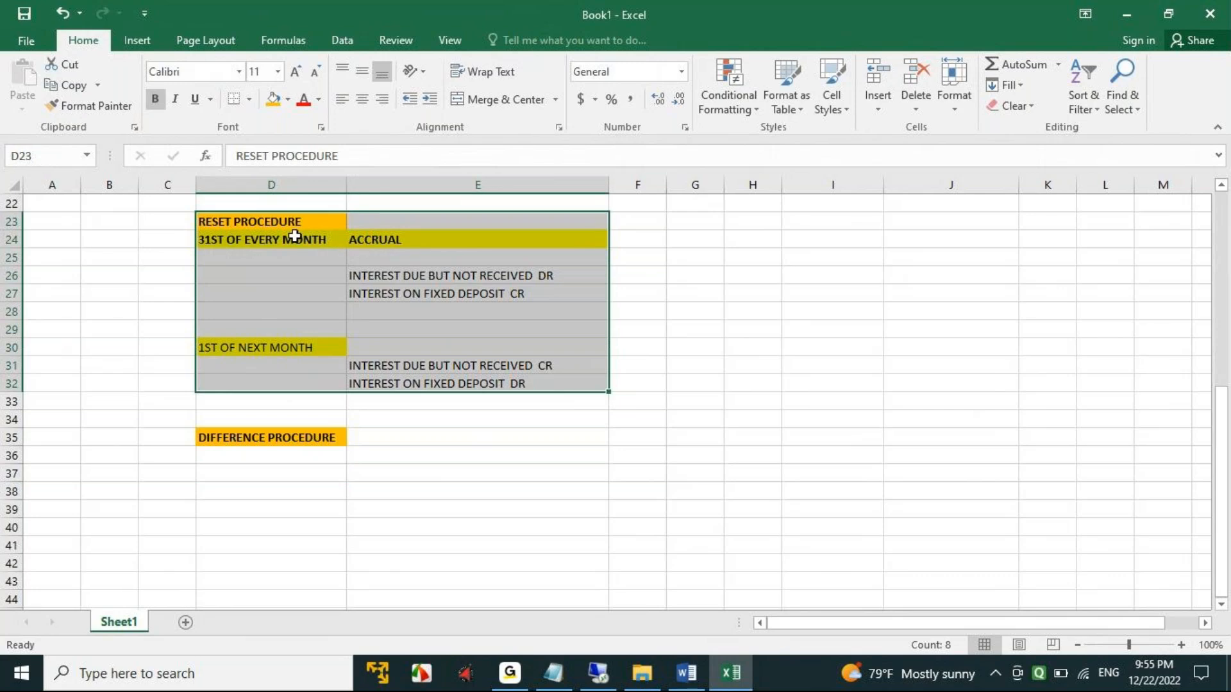
scroll(448, 520, "down", 2)
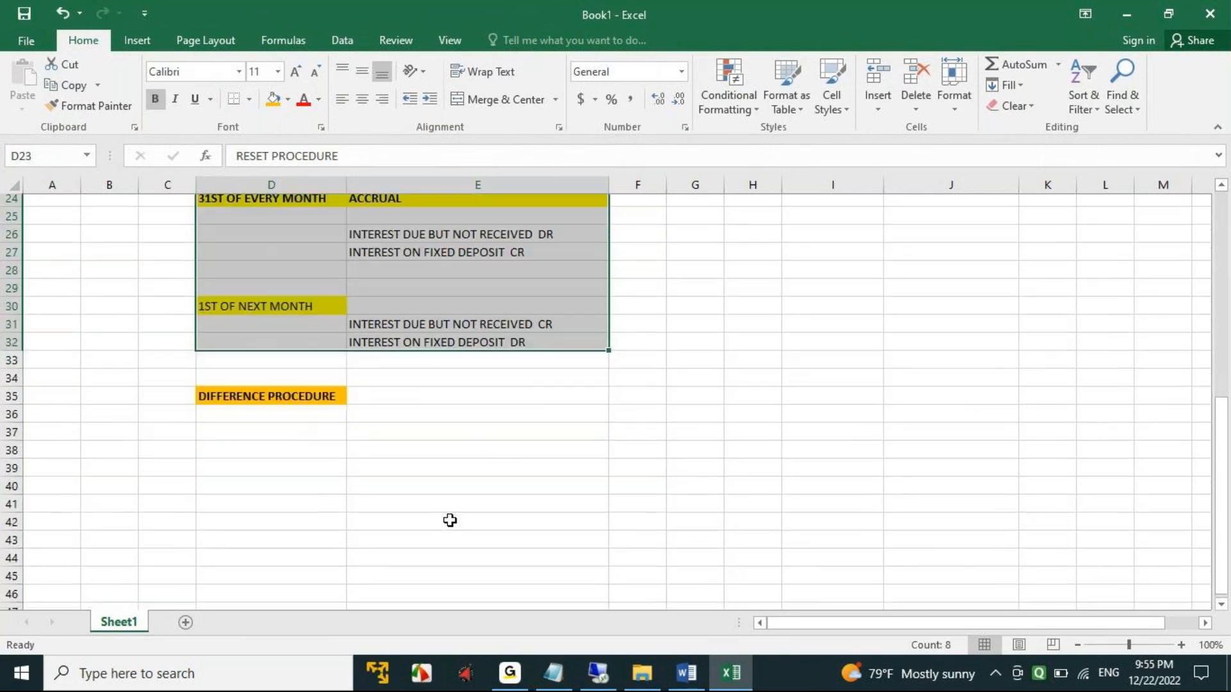
left_click(272, 400)
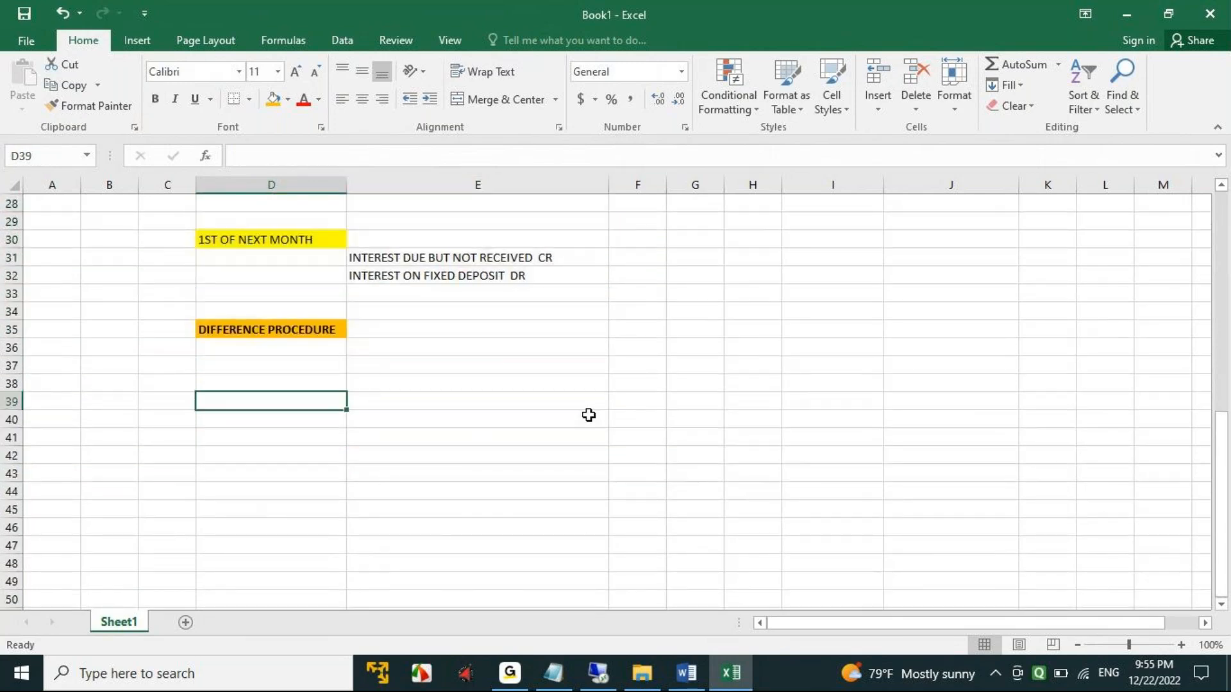
left_click(589, 415)
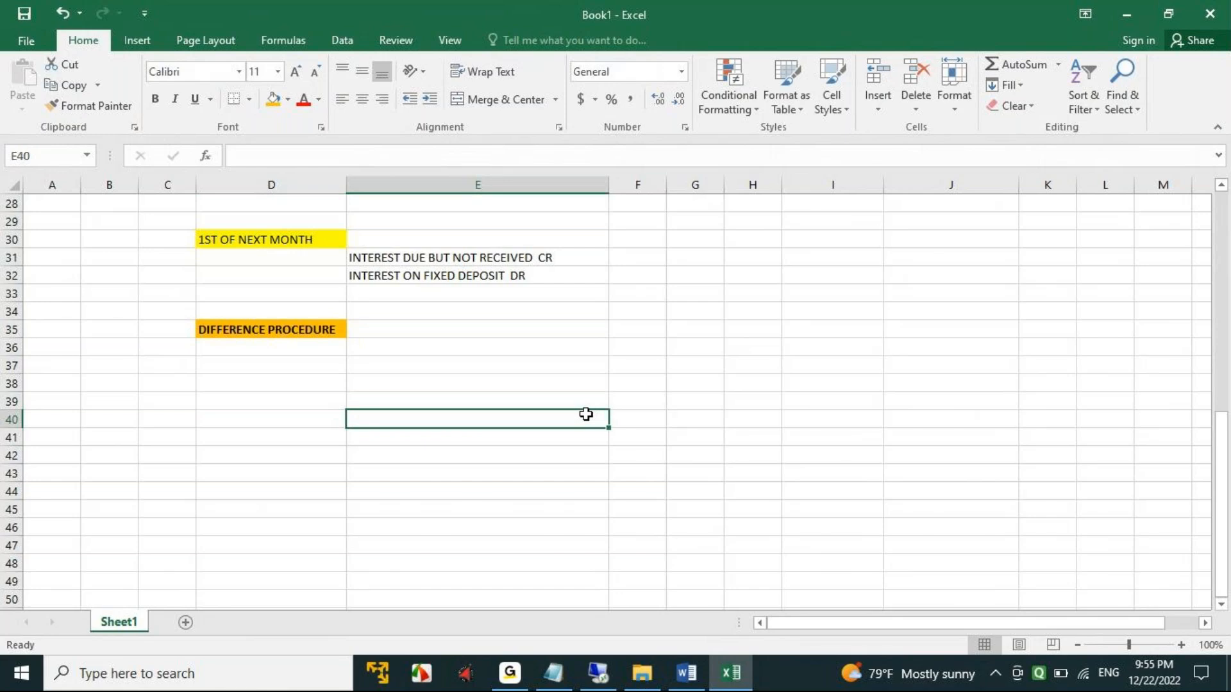
left_click(232, 400)
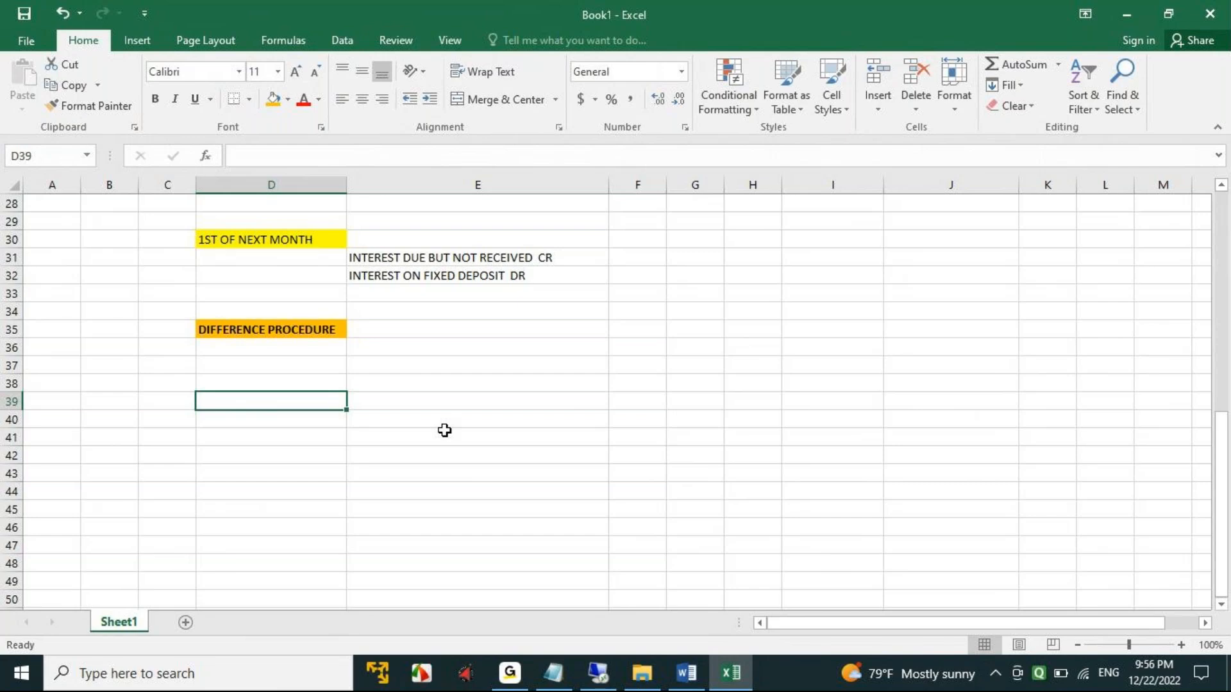
- Enter PROCESSING FEES in D39 and a centred amount of 12000 in D41 under the DIFFERENCE PROCEDURE heading
type("PROCESSING FEES")
key("Tab")
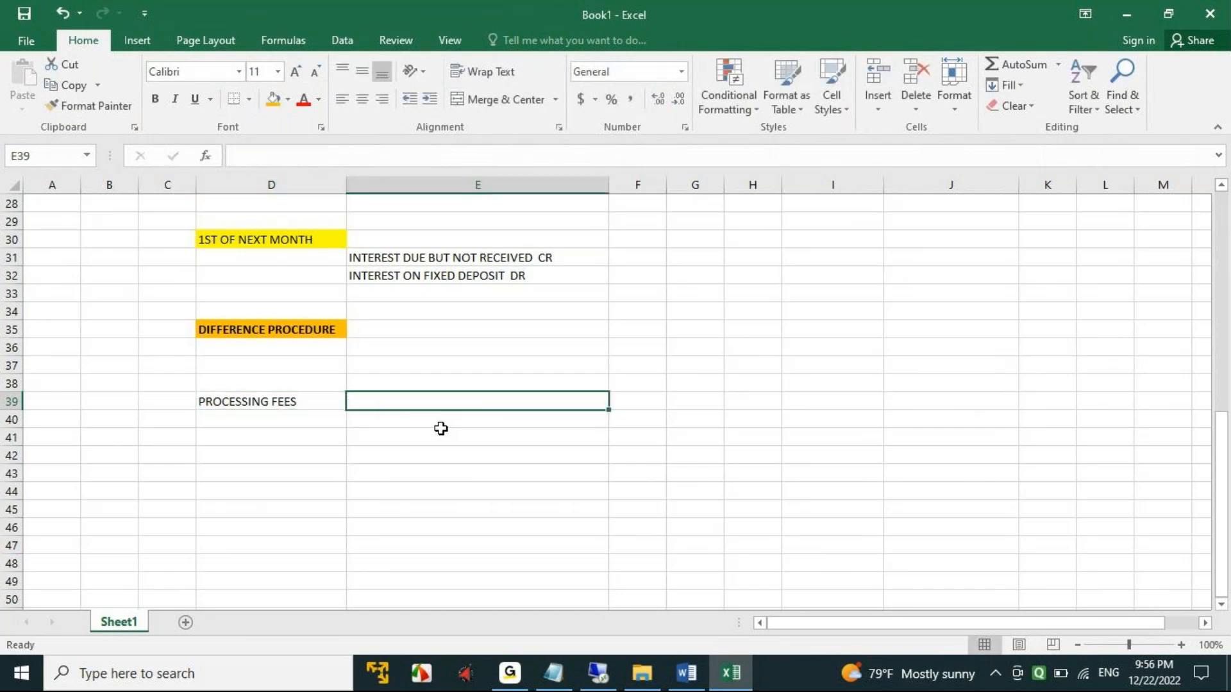
left_click(229, 434)
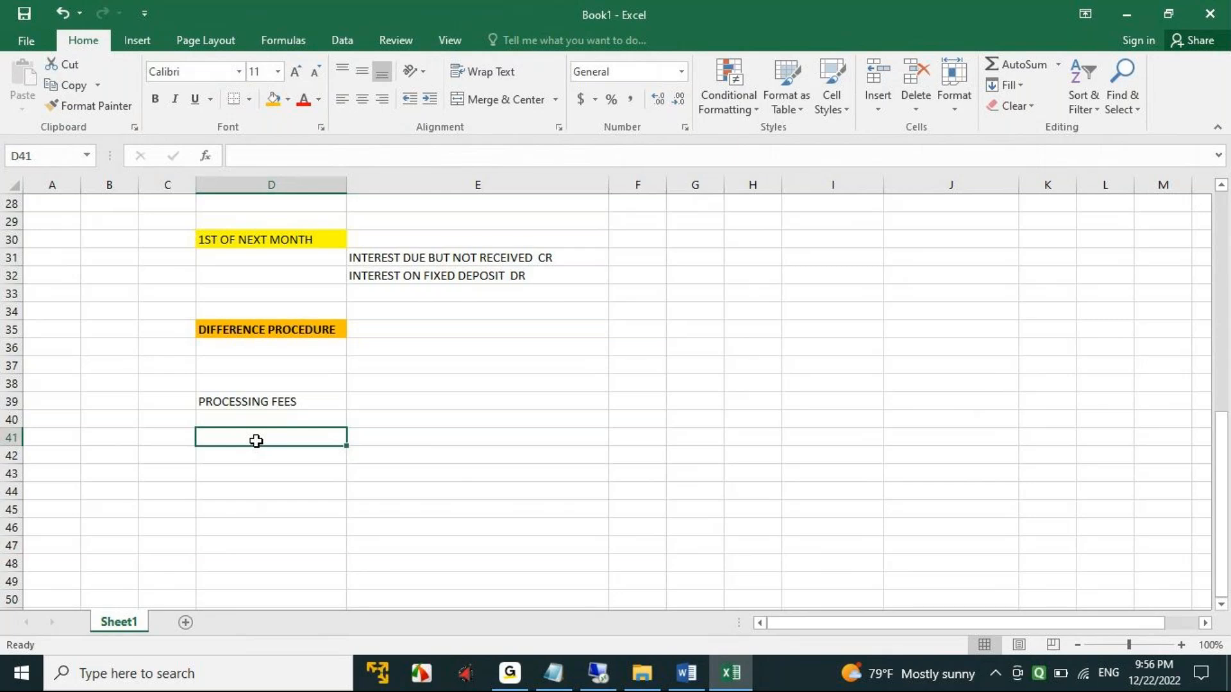
type("12000")
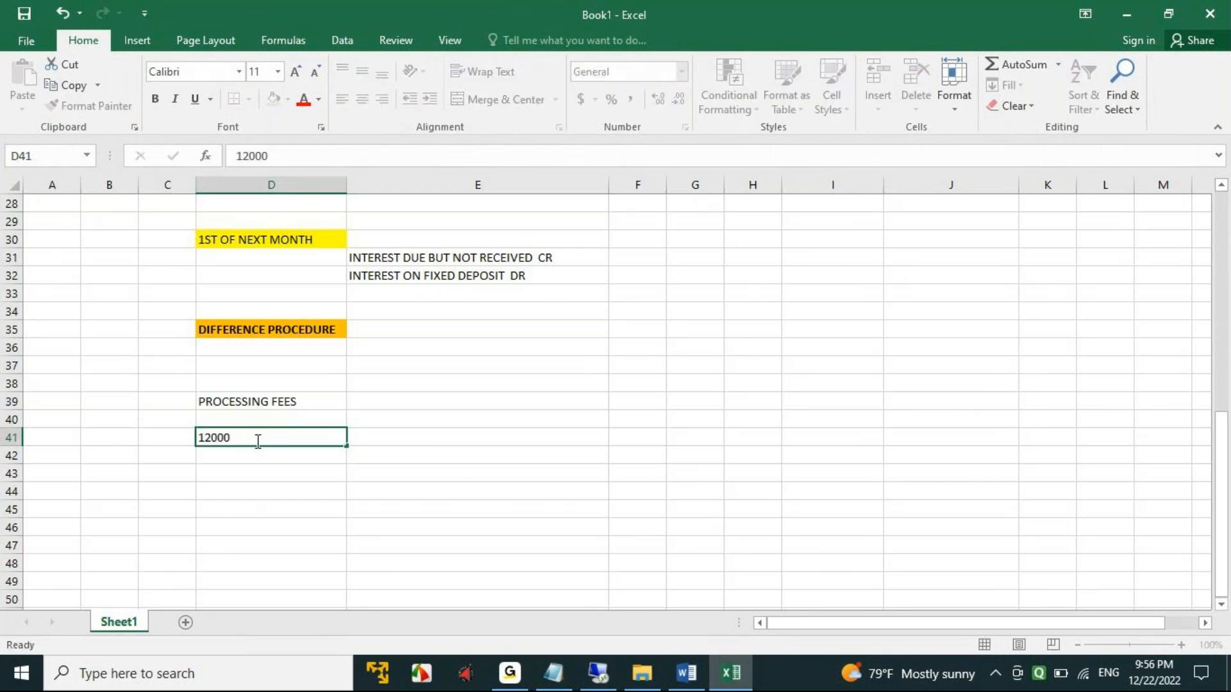
key("Tab")
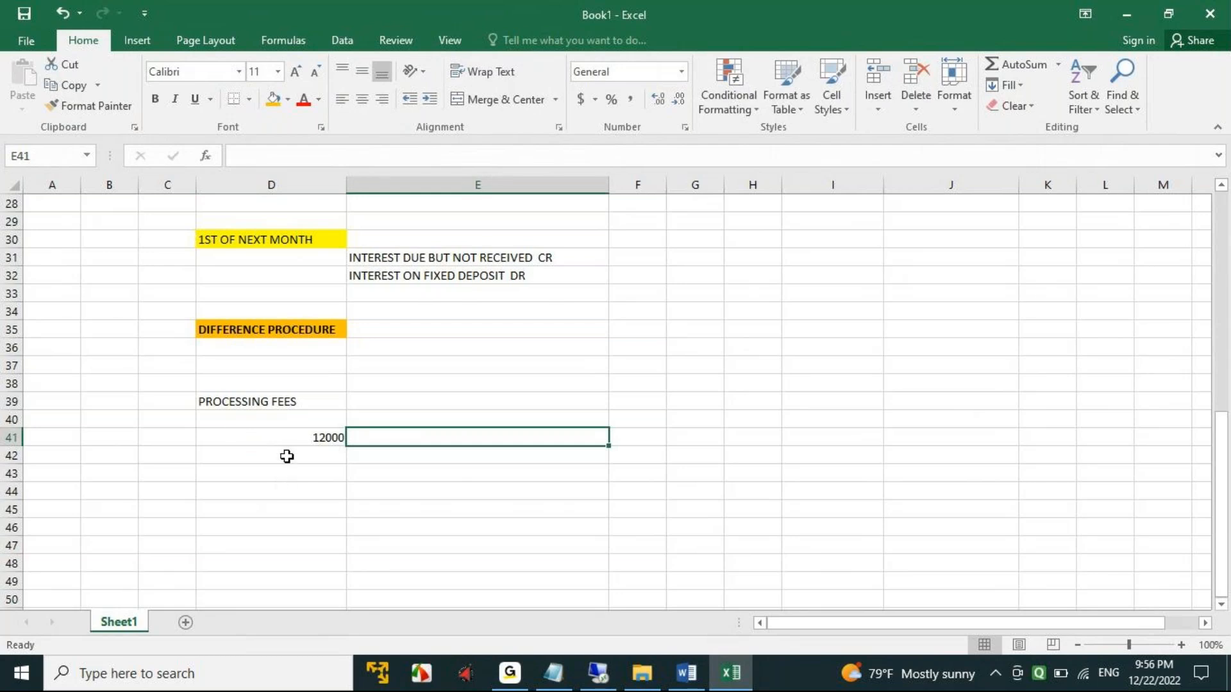
key("Left")
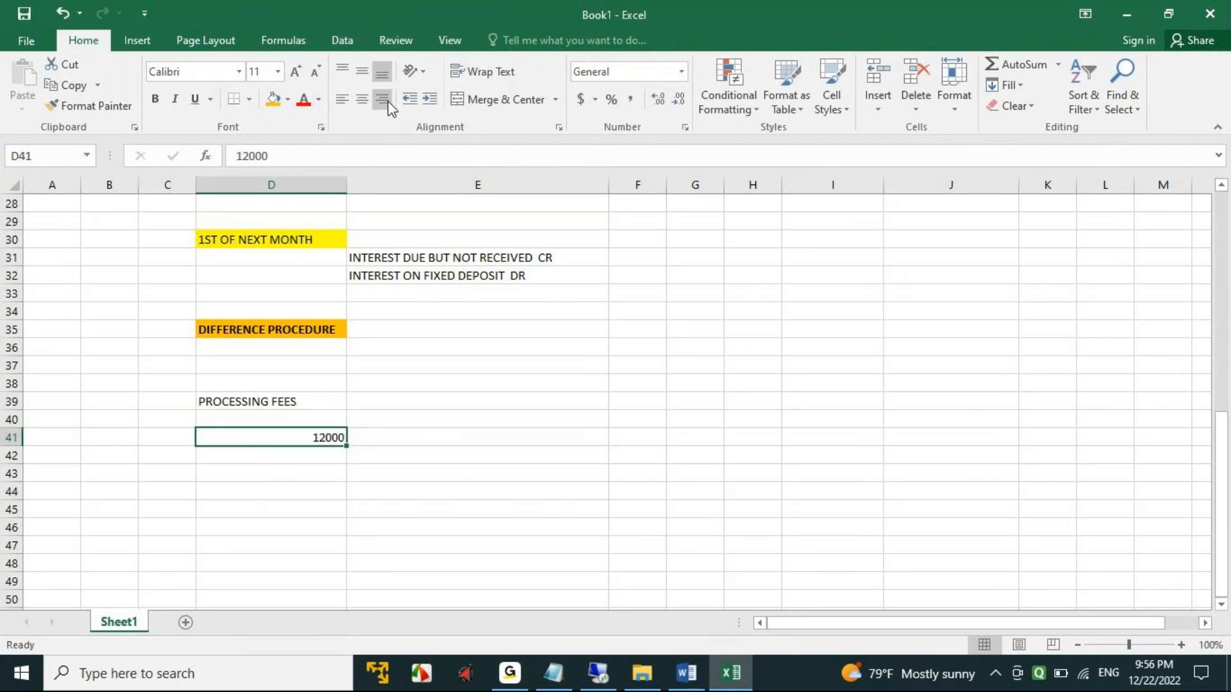
left_click(363, 100)
- Enter the amount 4000 in each of the cells D43, E43 and F43
left_click(274, 475)
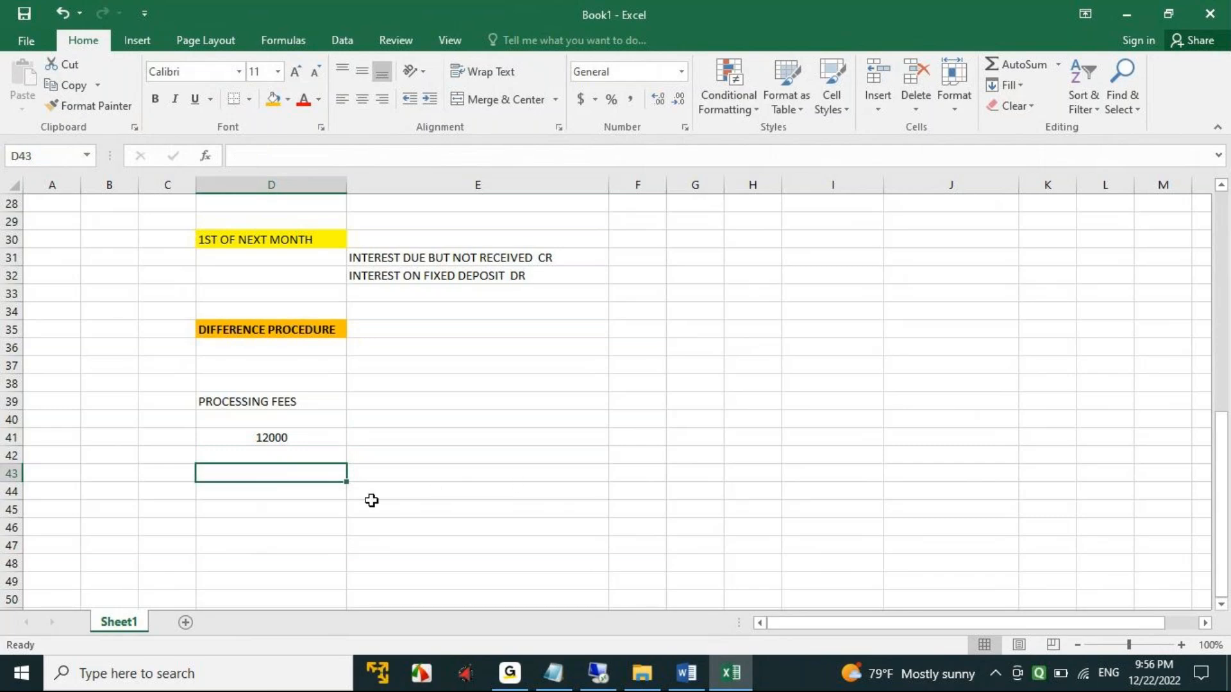
type("4000")
key("Tab")
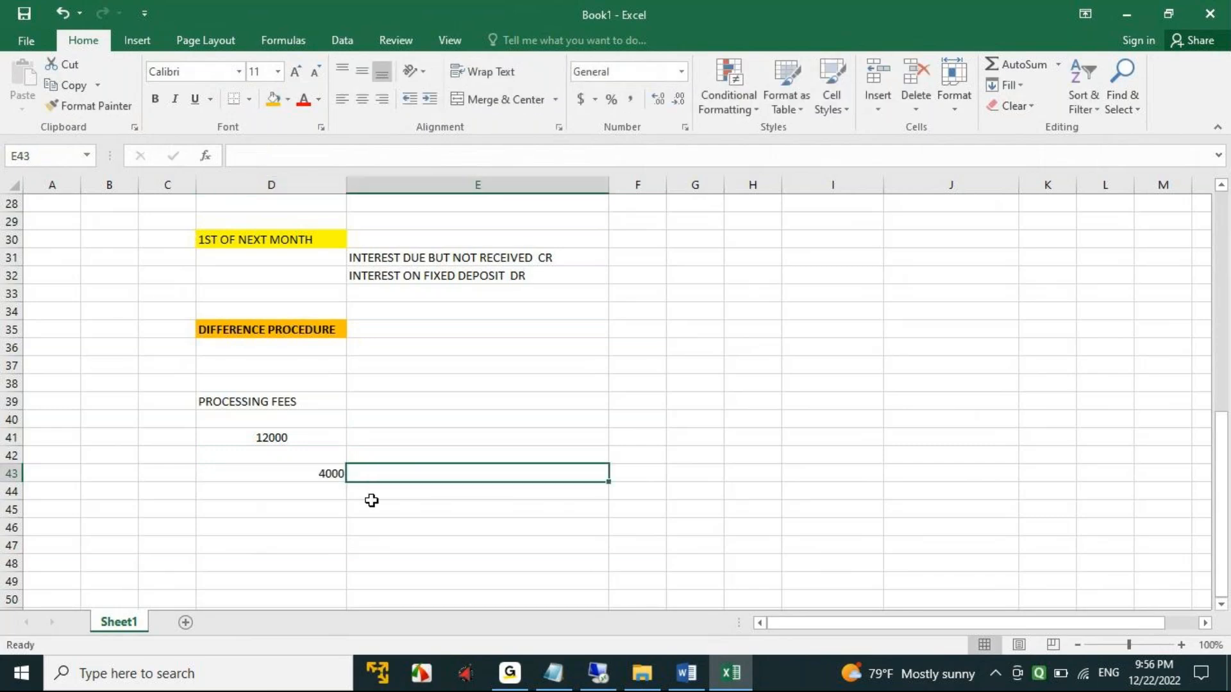
type("4000")
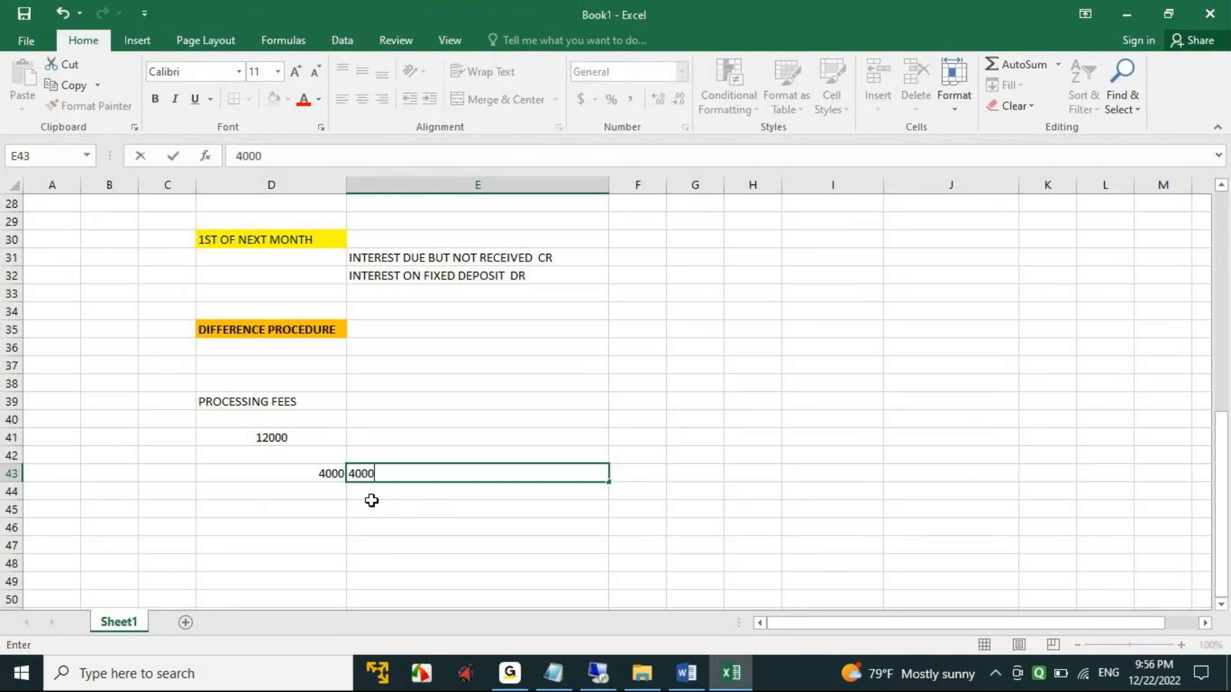
key("Tab")
type("4000")
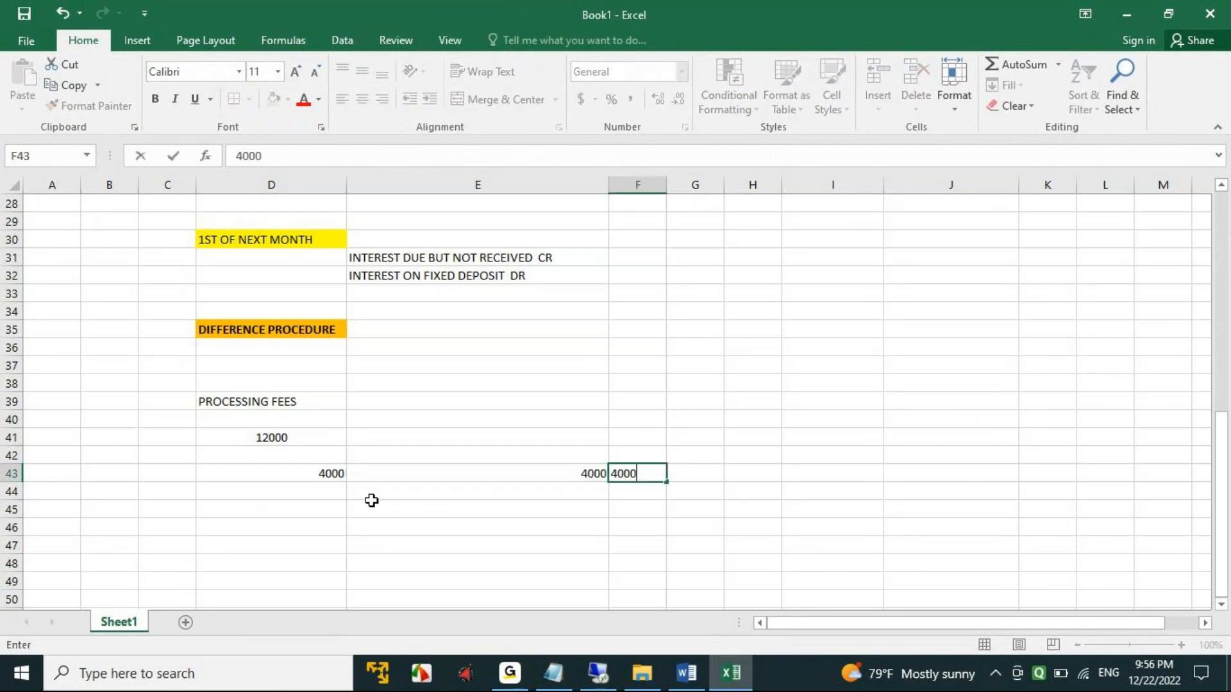
key("Tab")
- Add the month labels JAN, FEB and MARCH in D42:F42, directly above the 4000 amounts
left_click(325, 471)
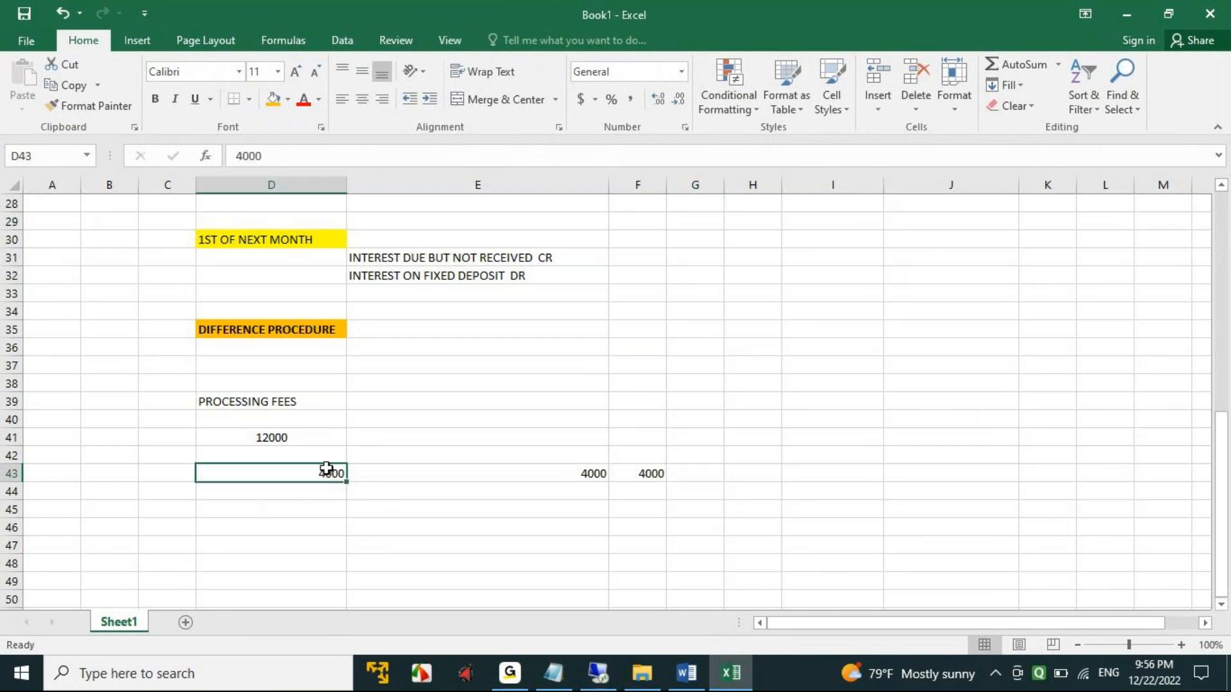
left_click(314, 455)
type("JAN")
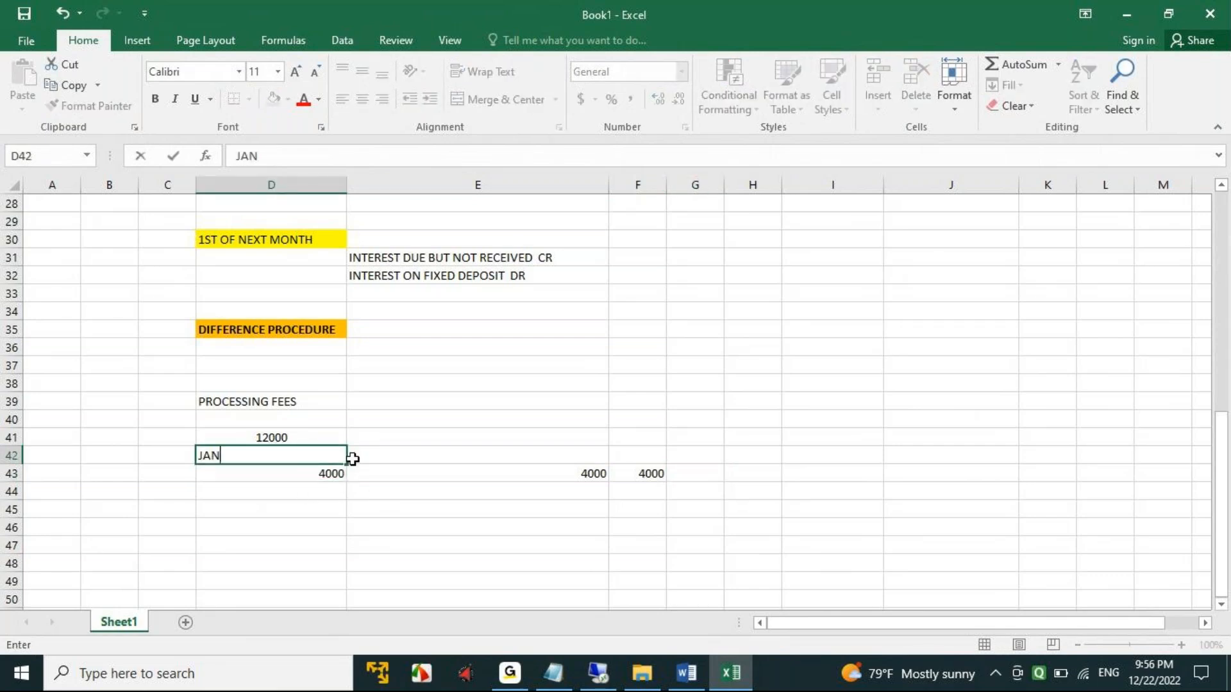
key("Tab")
type("FEB")
key("Tab")
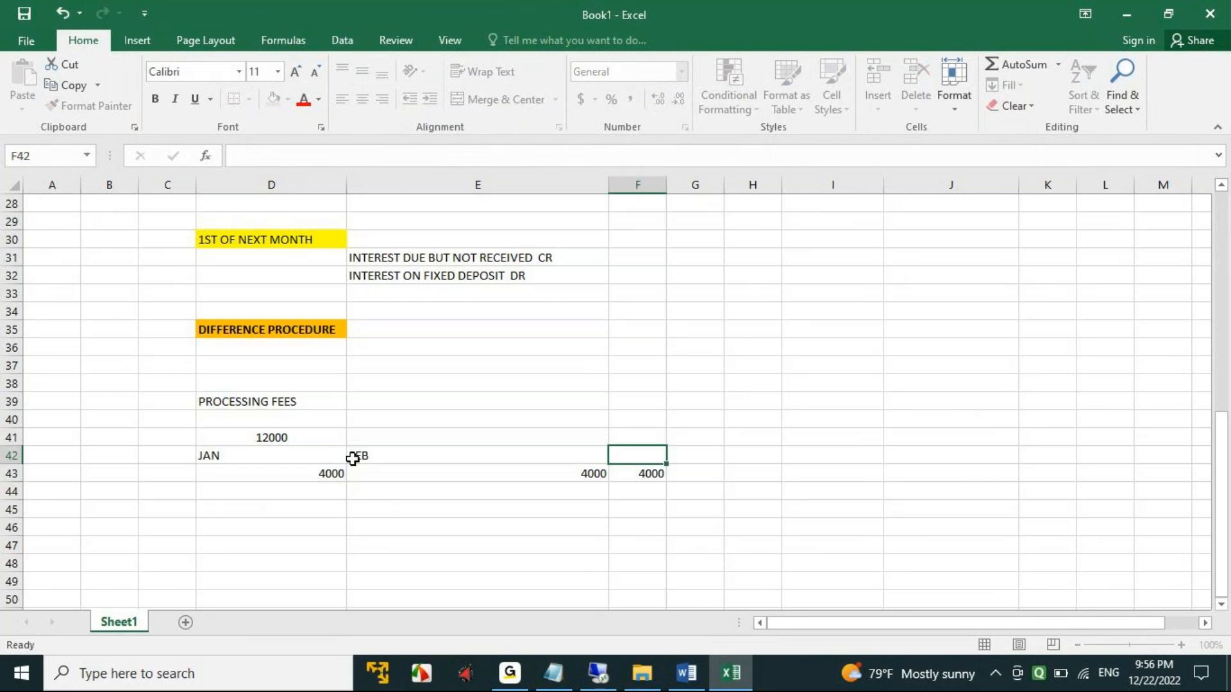
type("MARCH")
key("Tab")
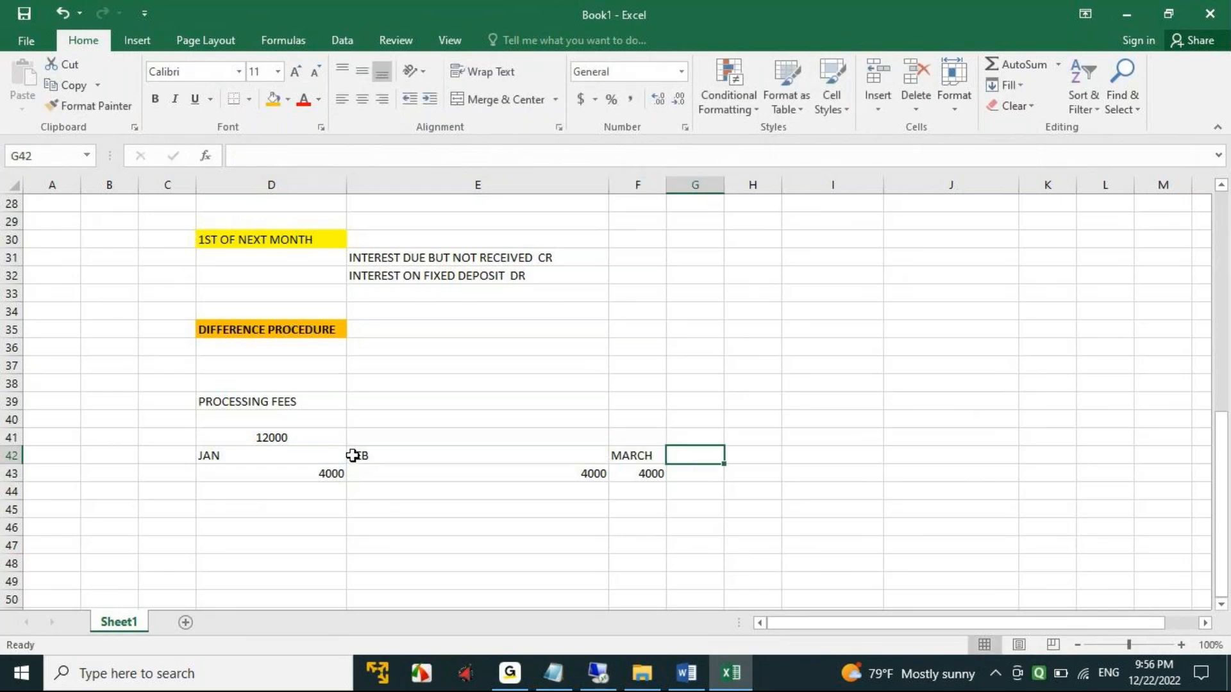
- Centre the month labels in D42:F42 horizontally
left_click_drag(218, 465, 586, 461)
left_click(468, 563)
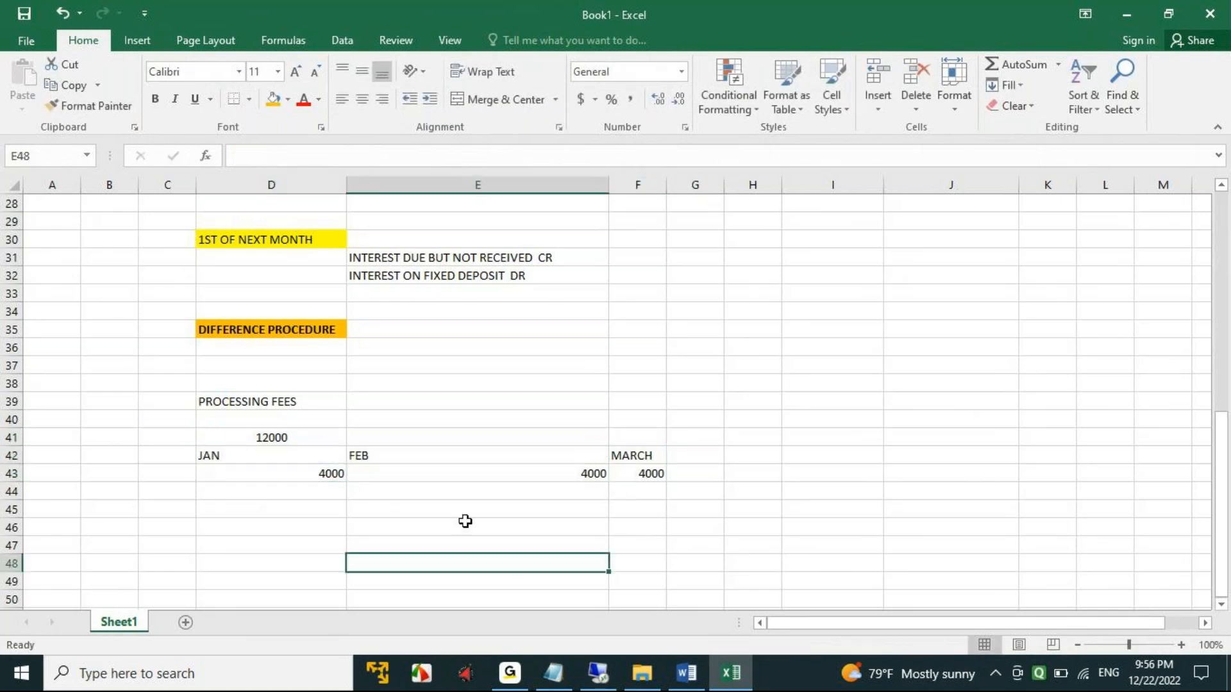
left_click_drag(233, 464, 644, 449)
left_click(416, 519)
left_click_drag(235, 456, 638, 453)
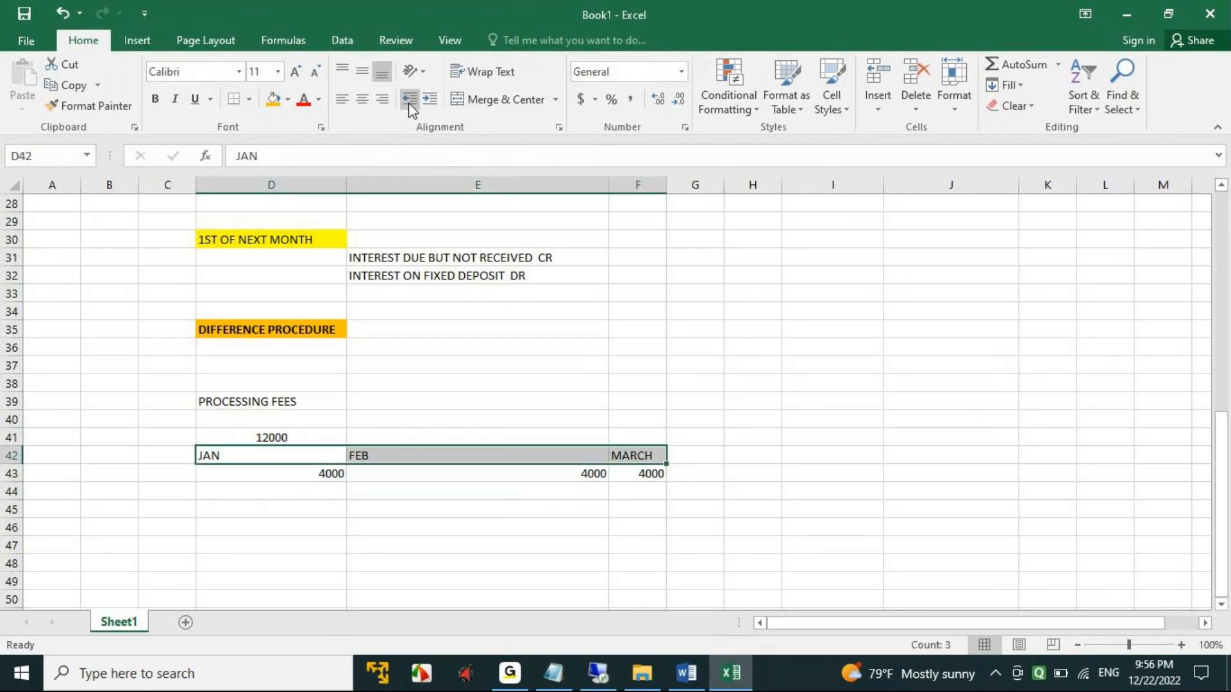
left_click(362, 103)
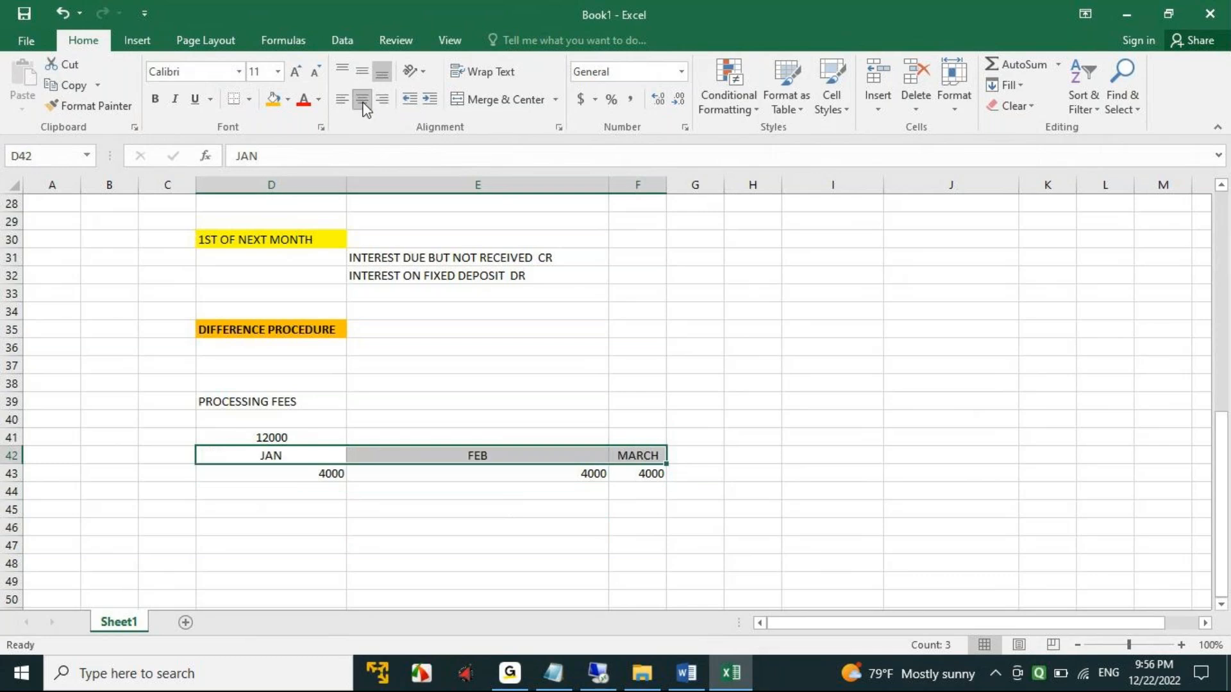
left_click(481, 528)
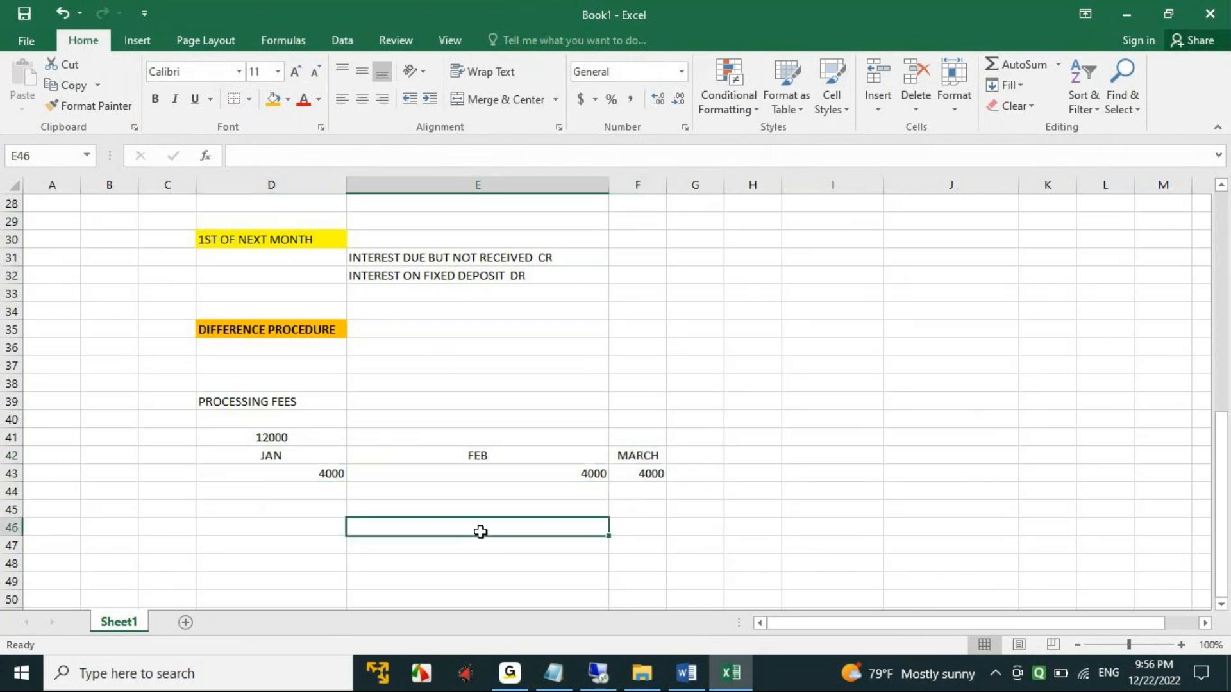
- Centre the 4000 amounts in D43:F43 and autofit the width of column F
left_click(299, 474)
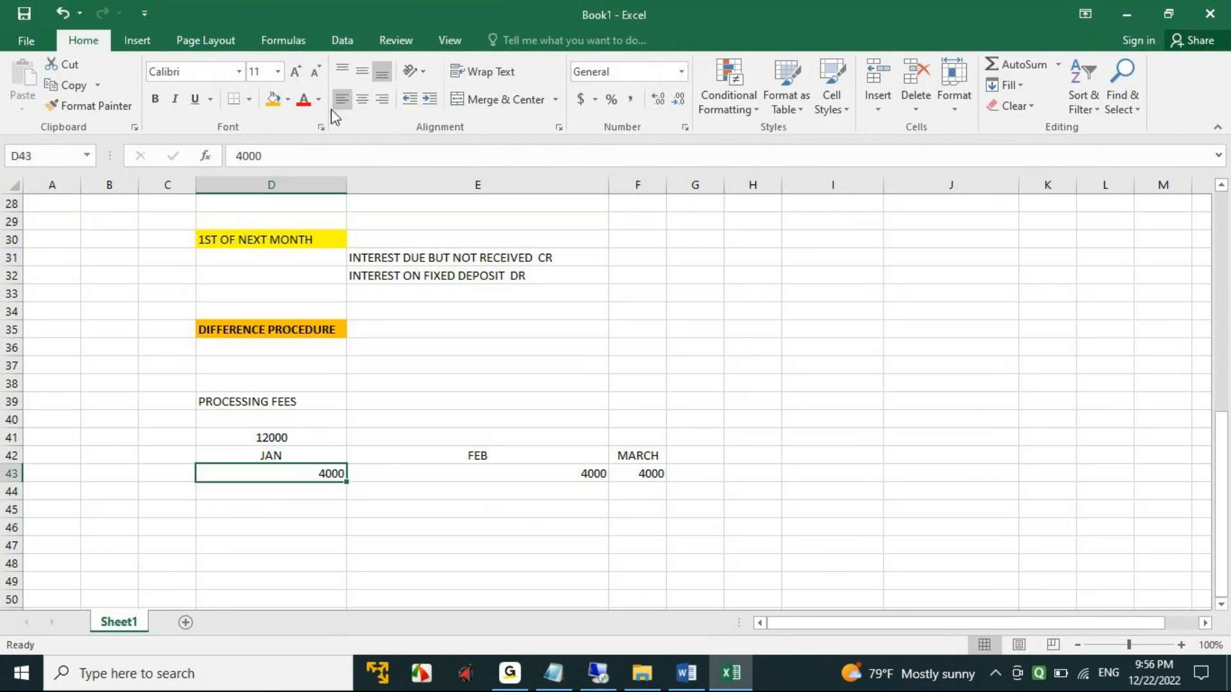
left_click(362, 99)
left_click(565, 476)
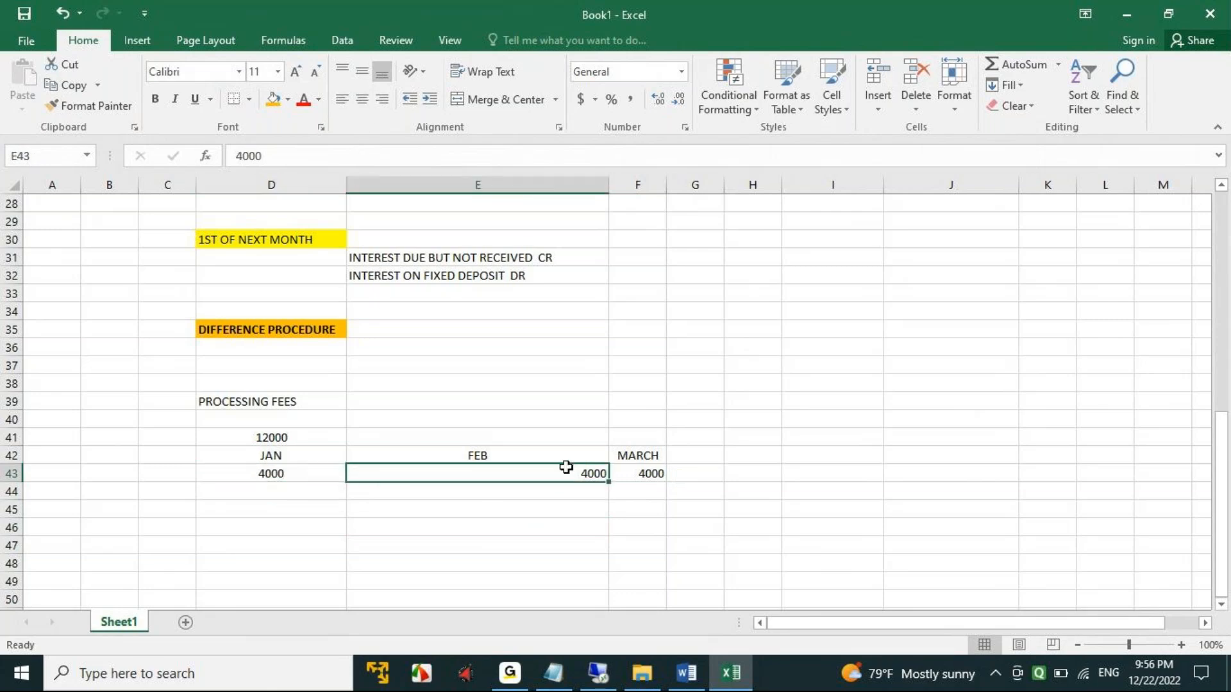
left_click(362, 100)
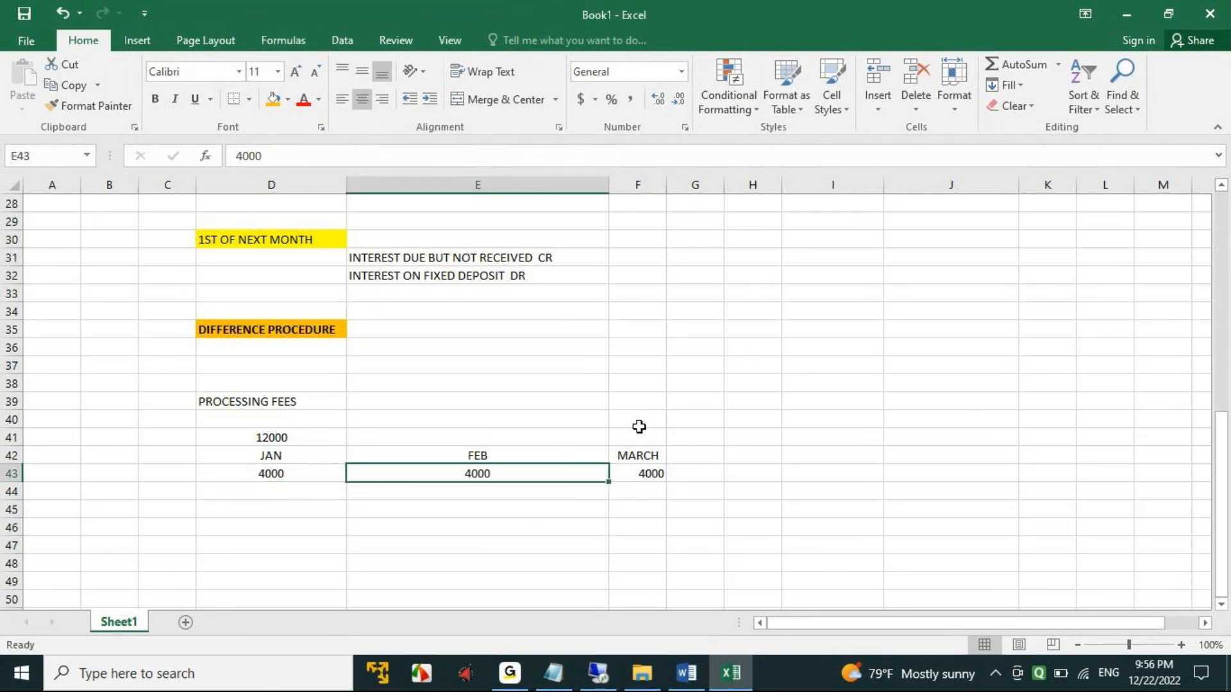
left_click(646, 475)
left_click_drag(666, 188, 665, 187)
double_click(665, 188)
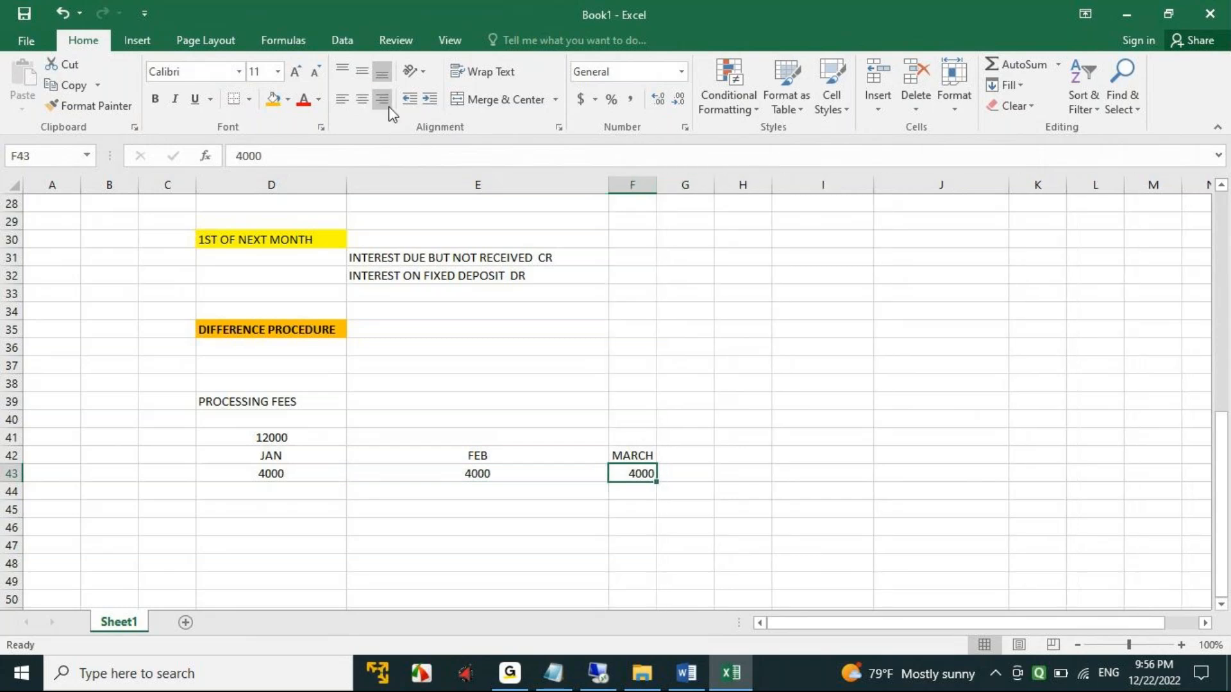
left_click(362, 101)
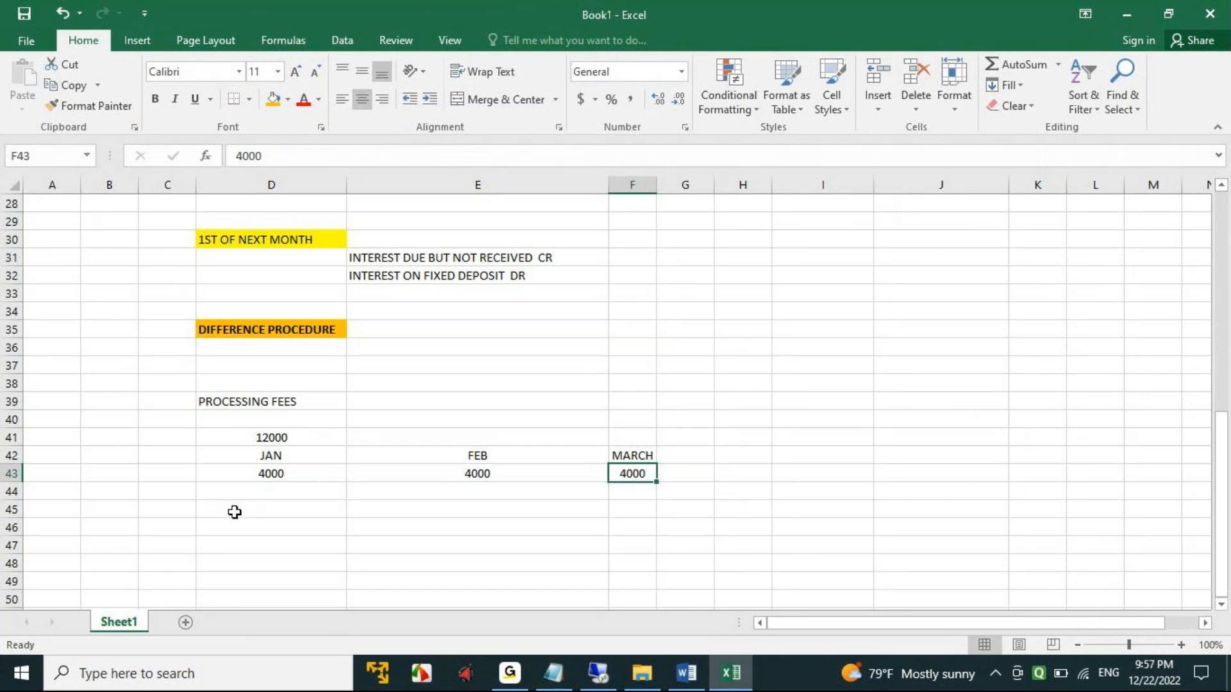
- Enter AMORTIZATION OF COST in E39, beside the PROCESSING FEES label
left_click(241, 401)
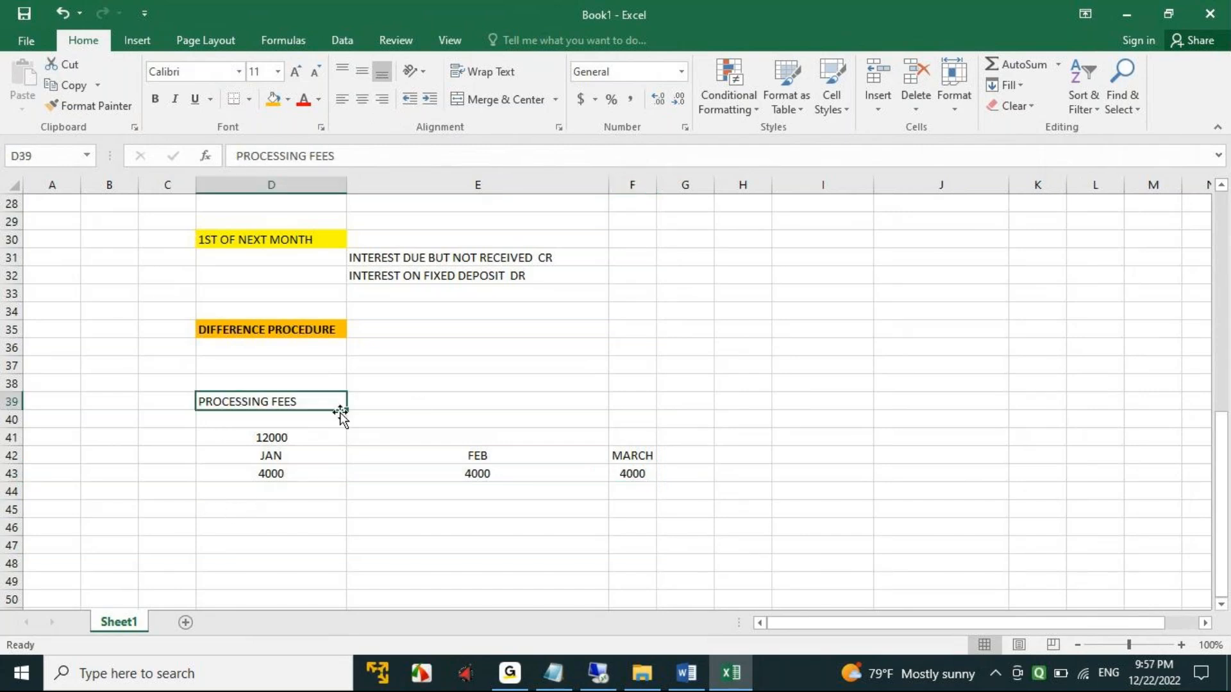
left_click(422, 401)
type("AMO")
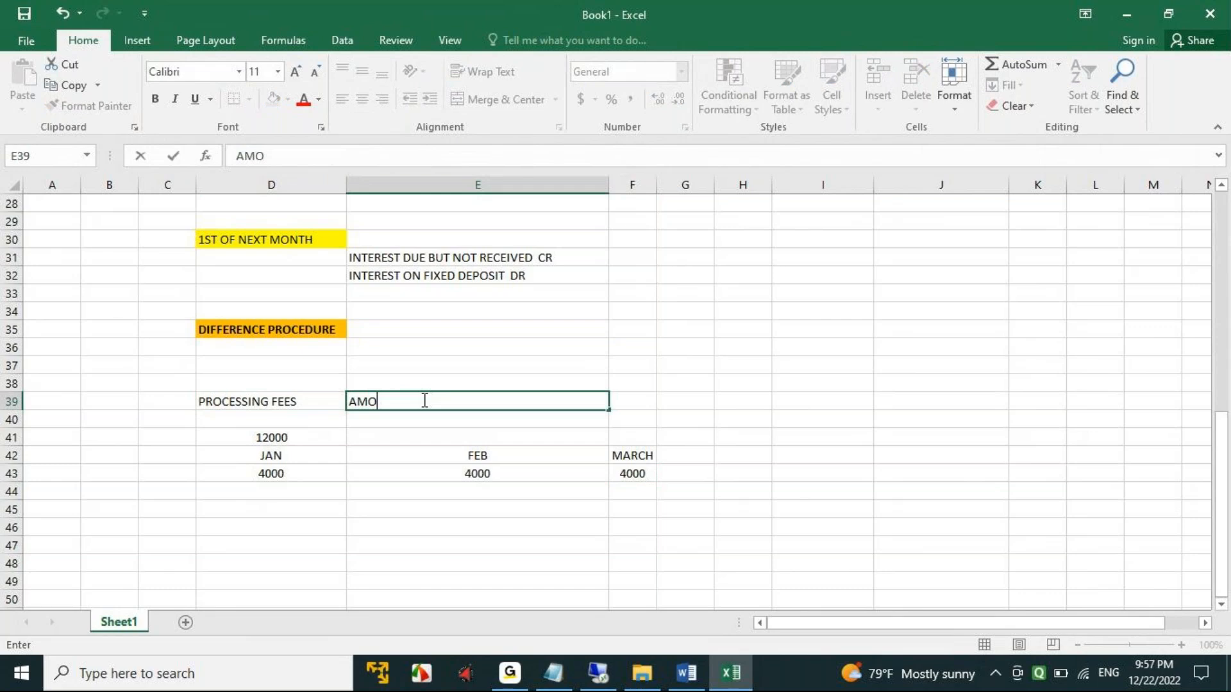
type("RTIZATION OF COST")
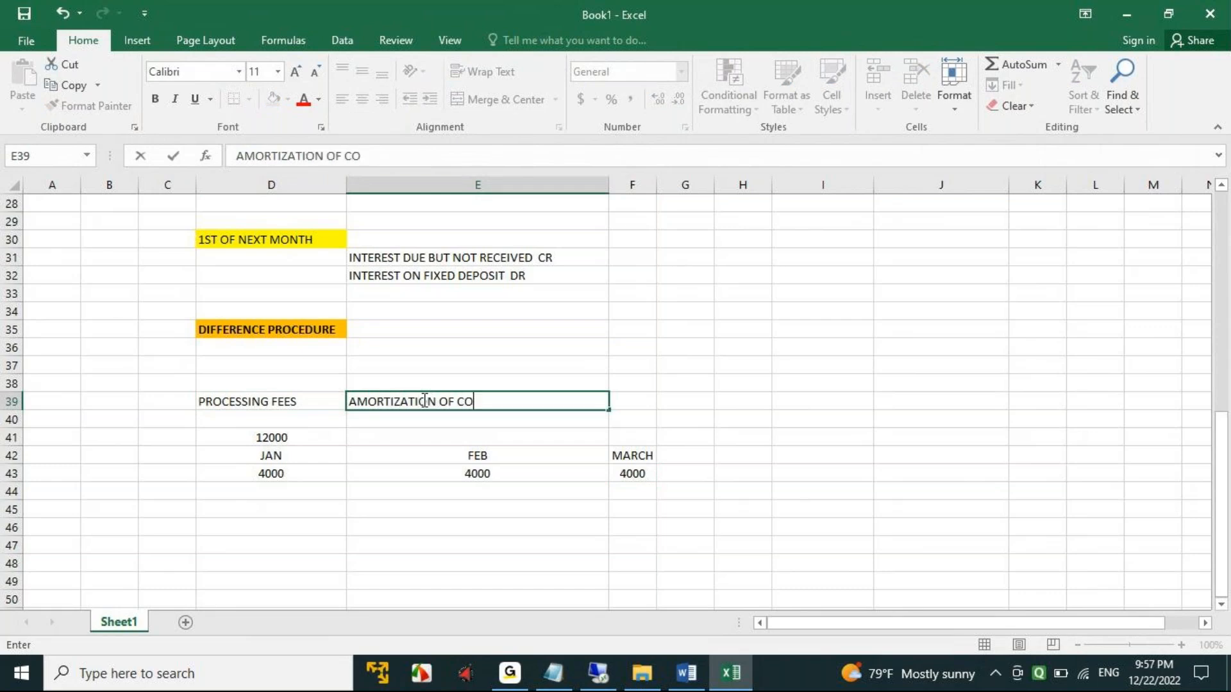
key("Tab")
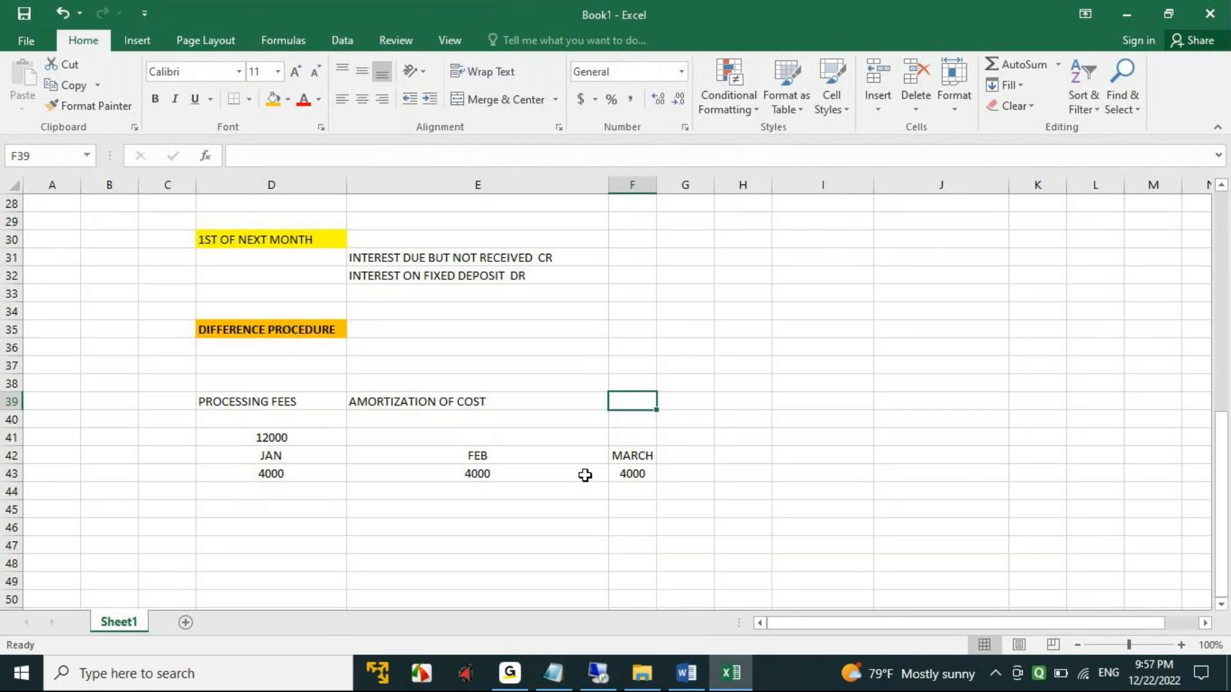
- Make the processing fee amount of 12000 in D41 bold
scroll(585, 475, "up", 3)
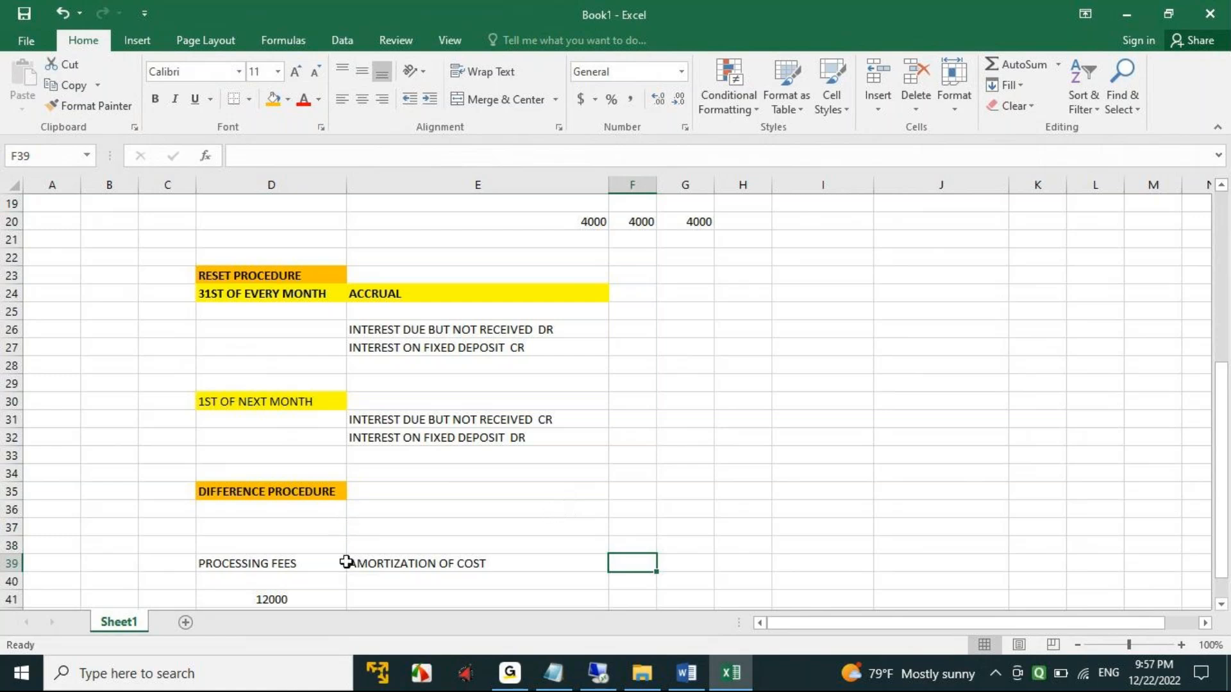
scroll(511, 500, "down", 1)
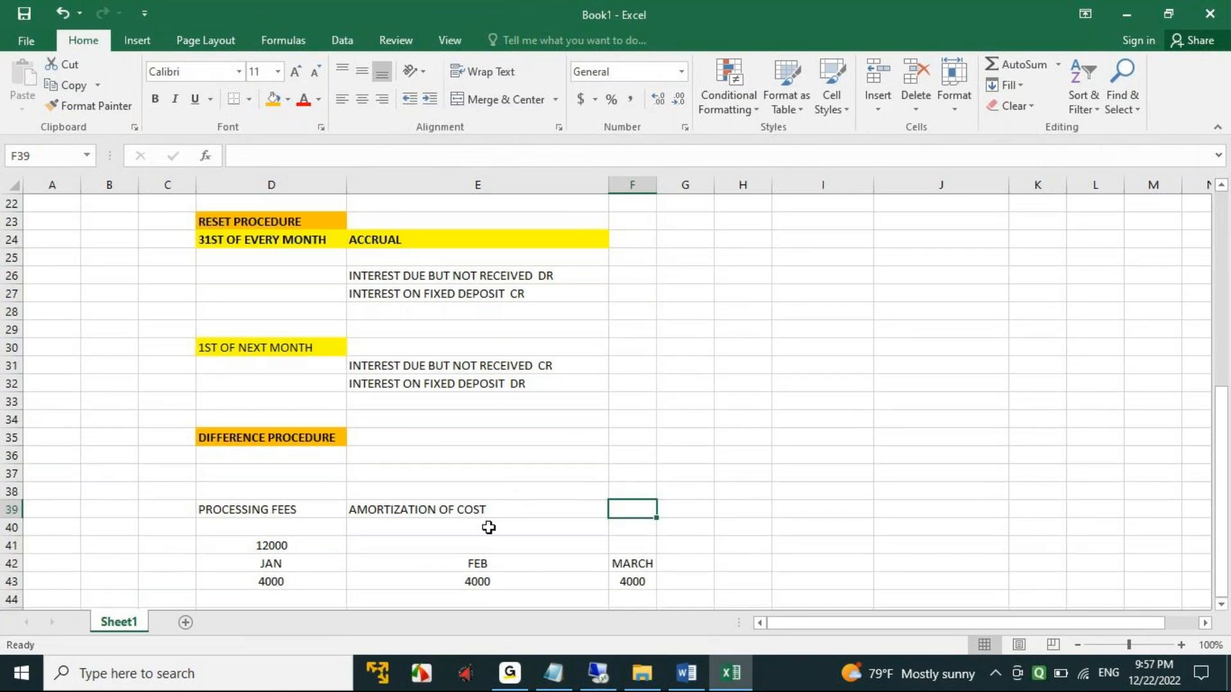
scroll(489, 527, "down", 1)
left_click(262, 491)
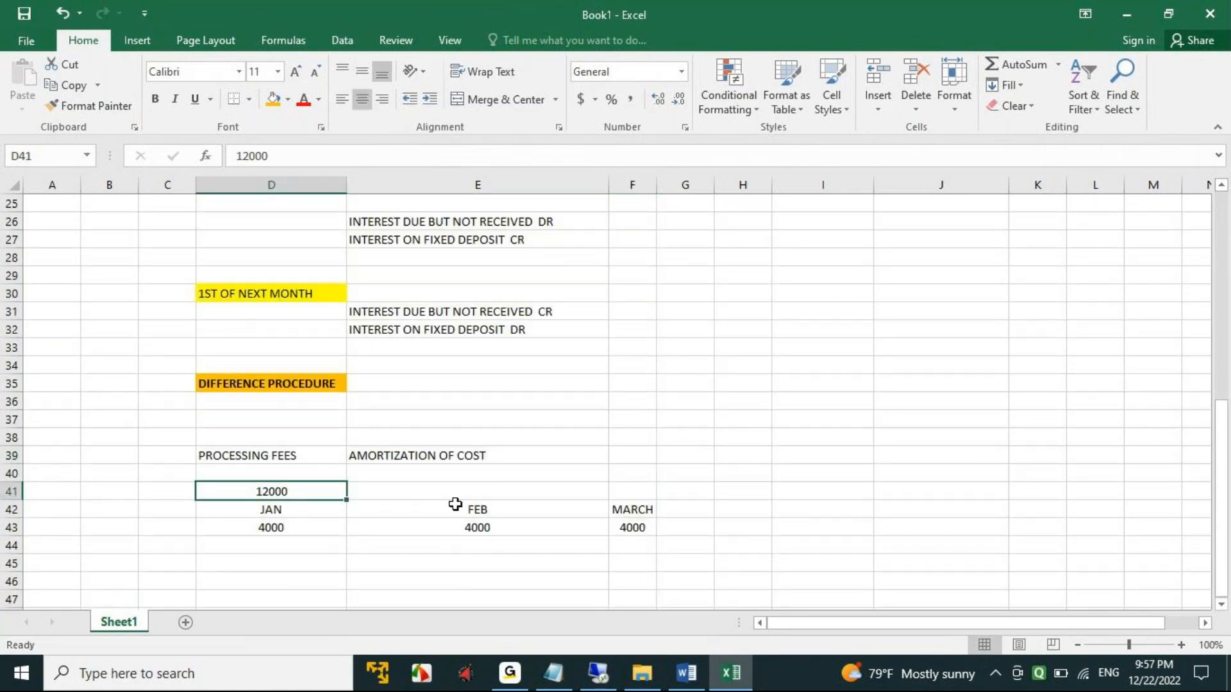
key("ctrl+b")
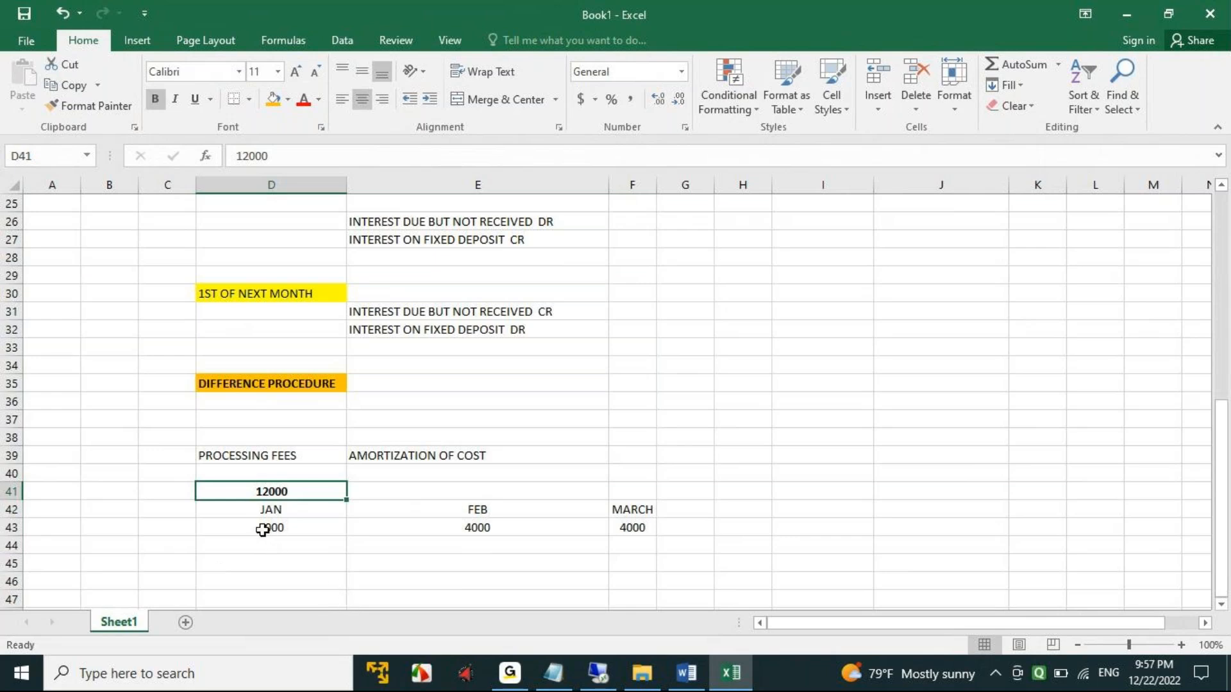
- Review the month labels and the monthly amortization amounts in D42:F43
left_click_drag(263, 530, 640, 529)
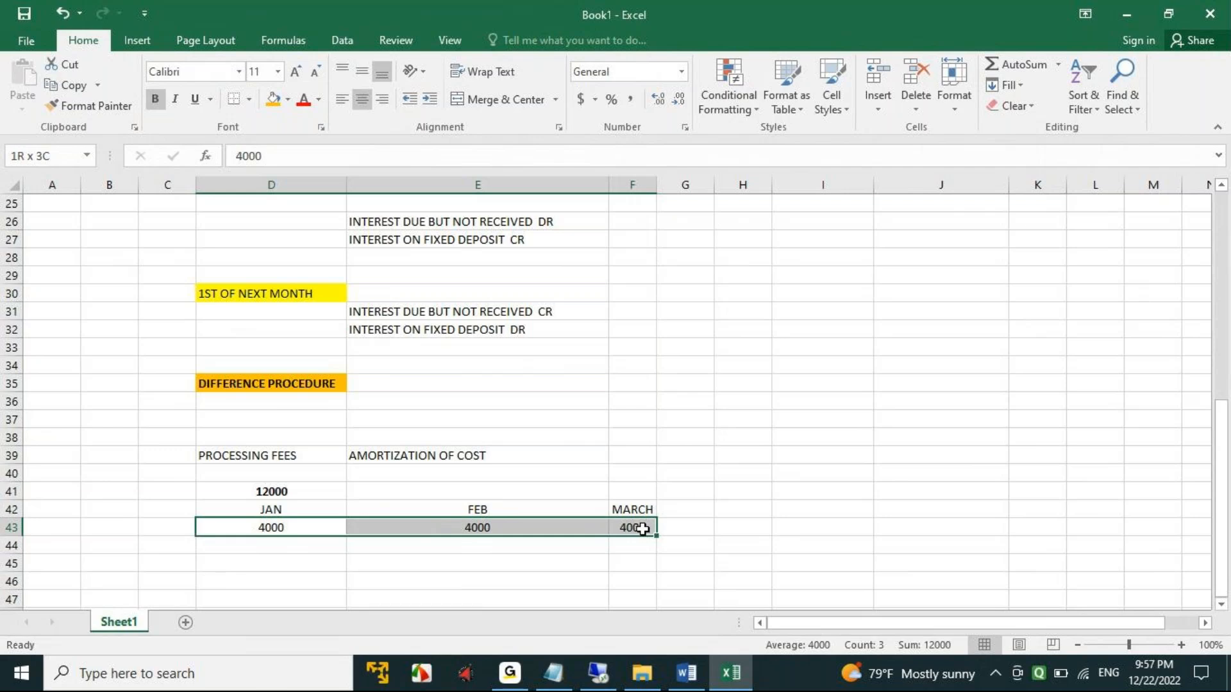
left_click_drag(252, 511, 646, 507)
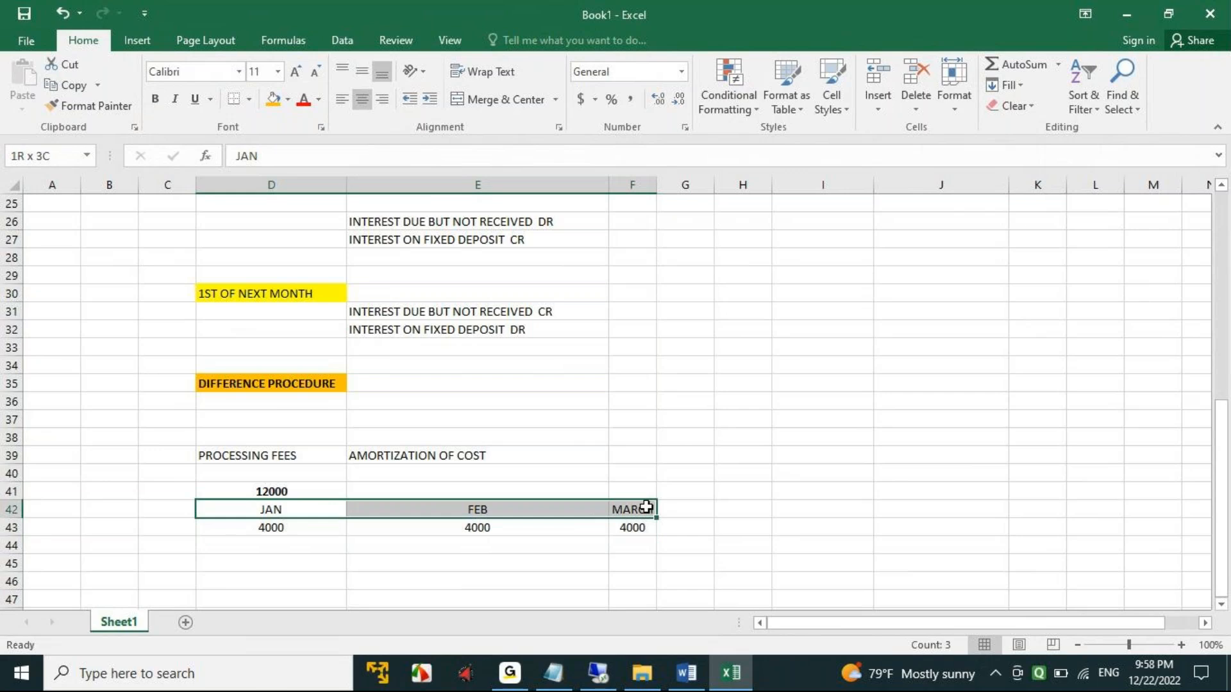
left_click(263, 527)
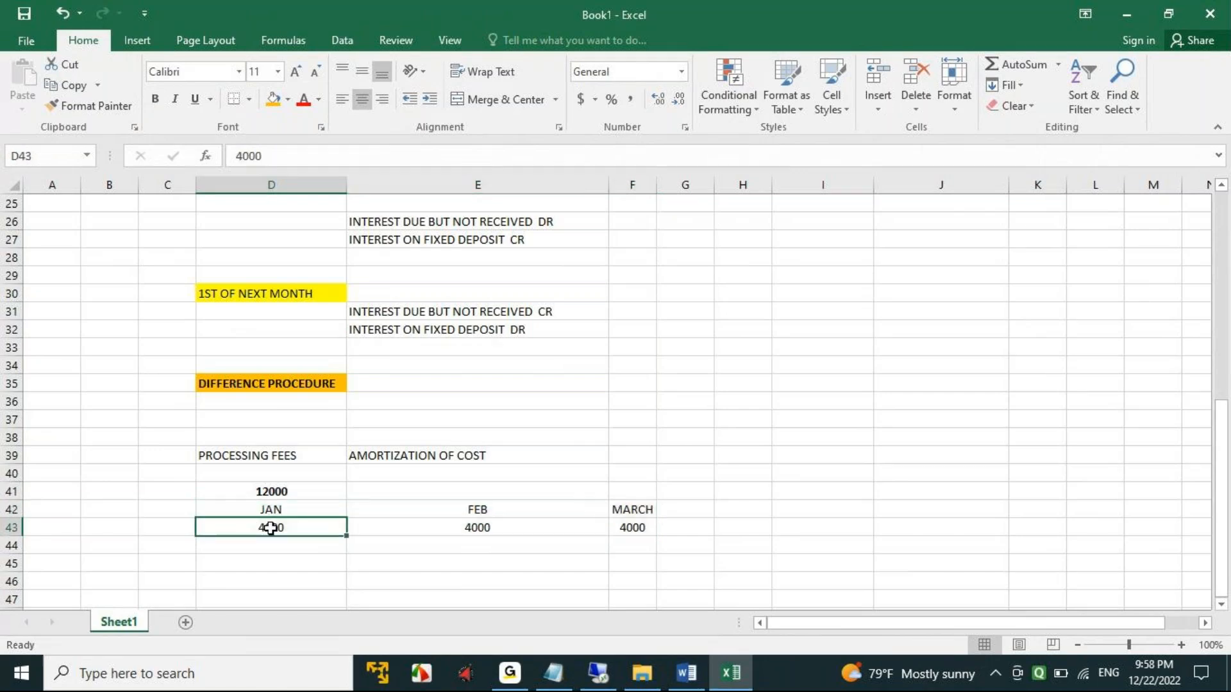
left_click(551, 529)
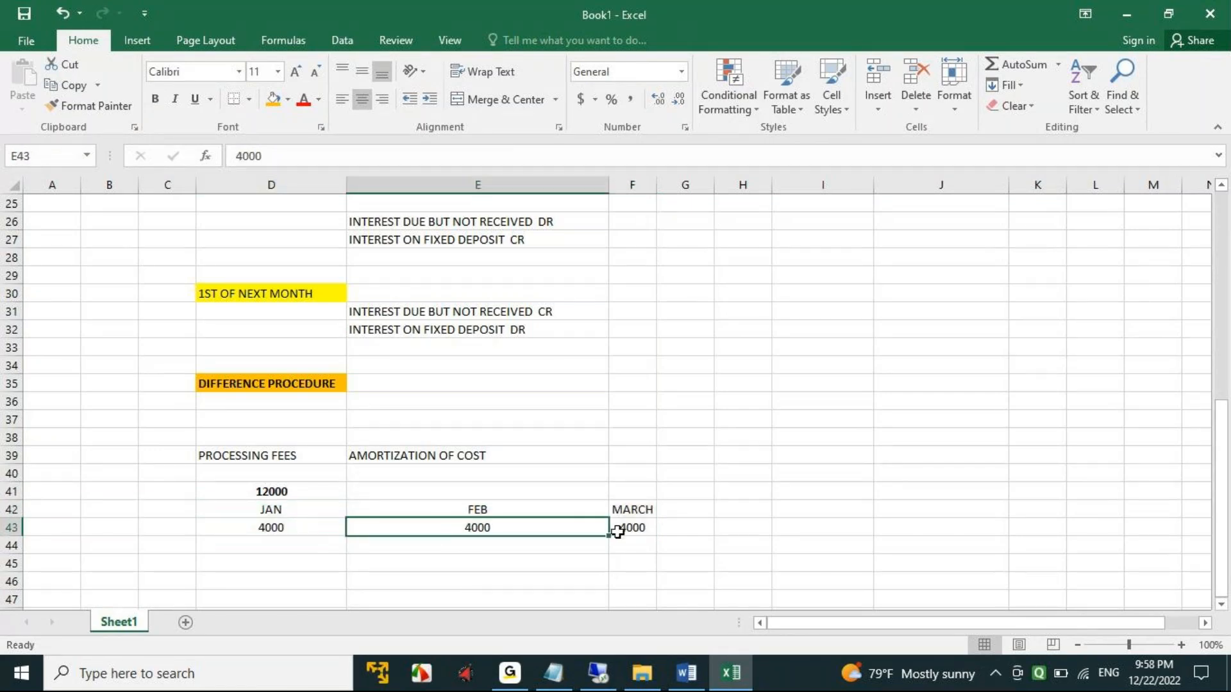
left_click(638, 528)
left_click_drag(285, 530, 635, 532)
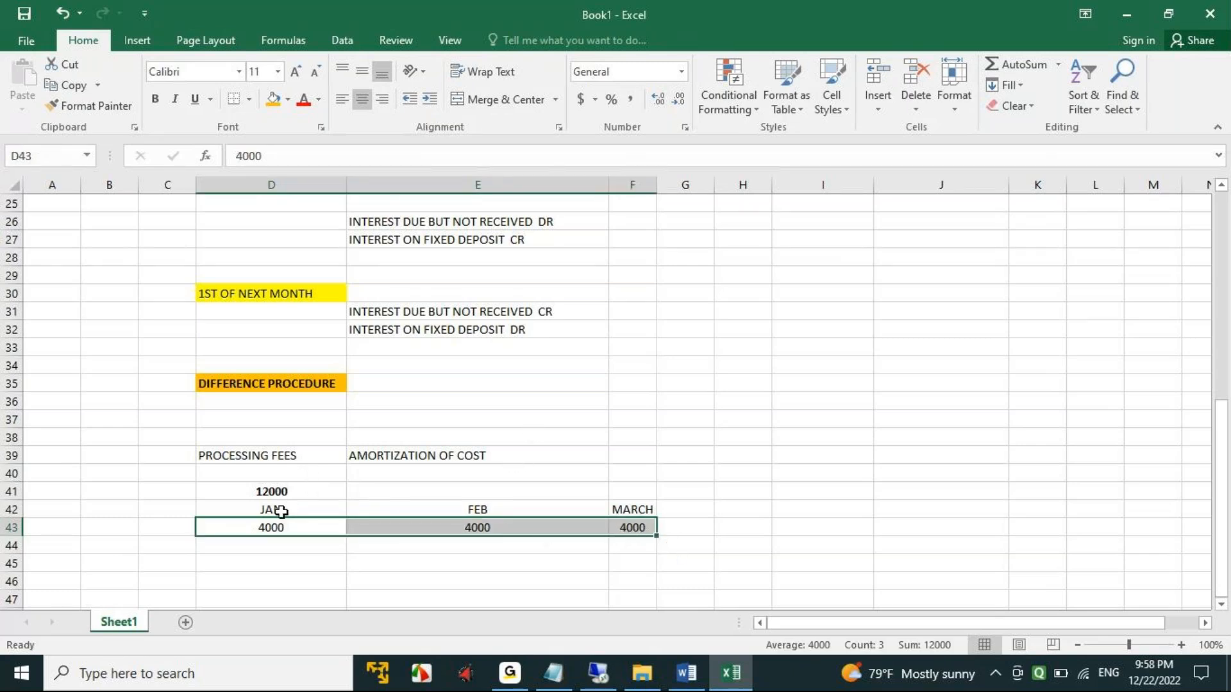
- Review the monthly amortization amounts in D43:F43 and the reset and difference procedure notes above them in the worksheet
left_click(276, 529)
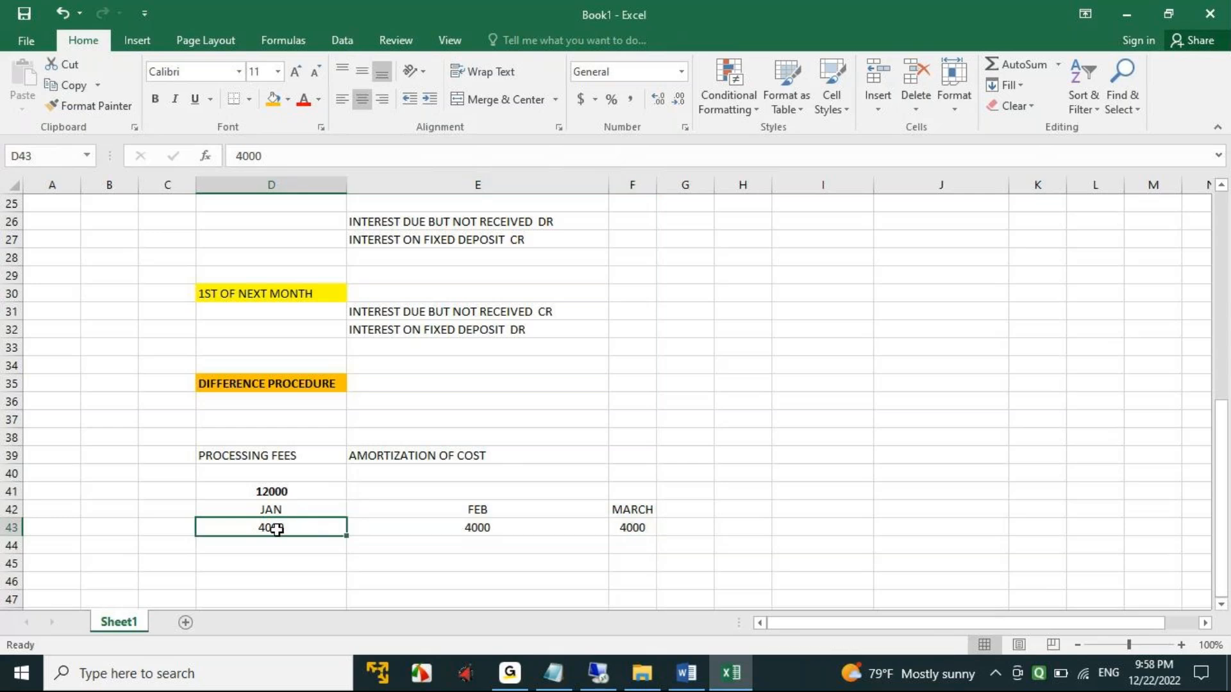
left_click(481, 527)
left_click(631, 529)
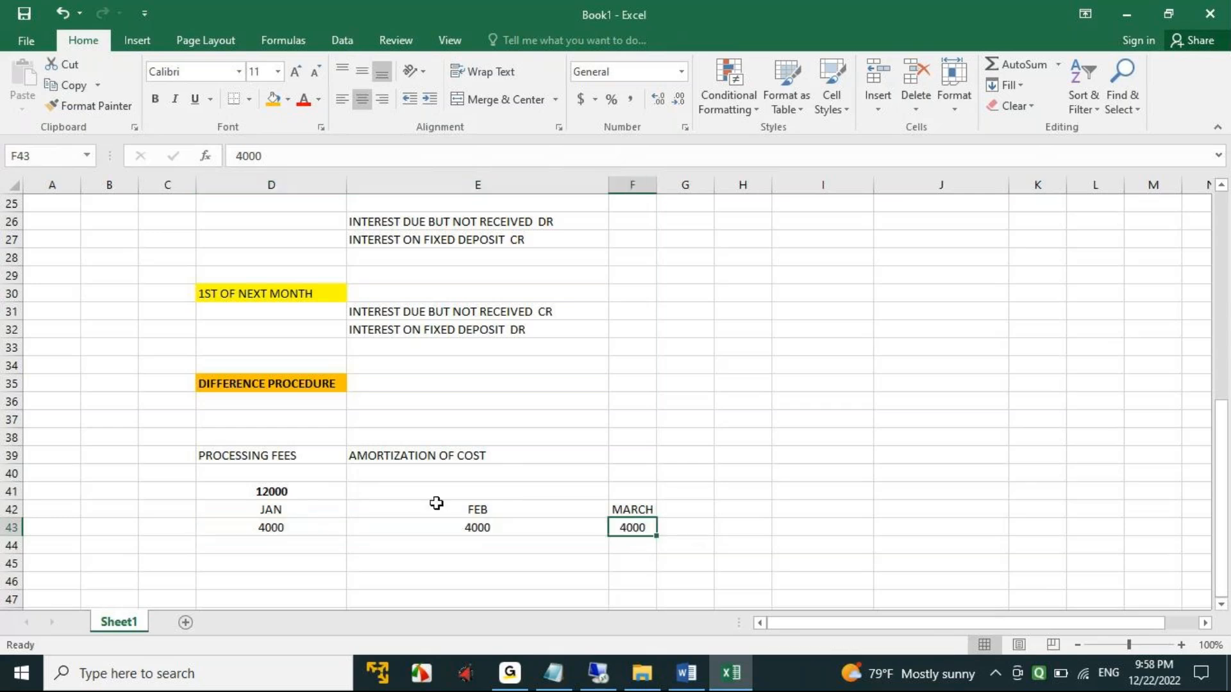
left_click(388, 447)
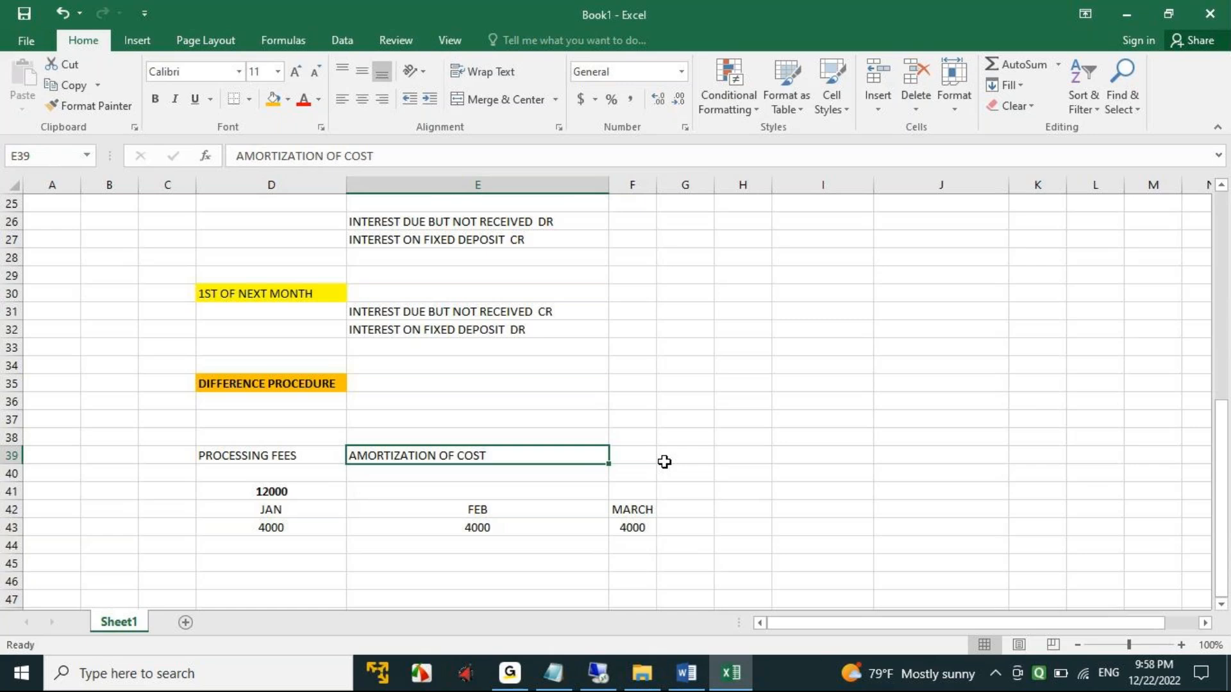
scroll(664, 462, "up", 2)
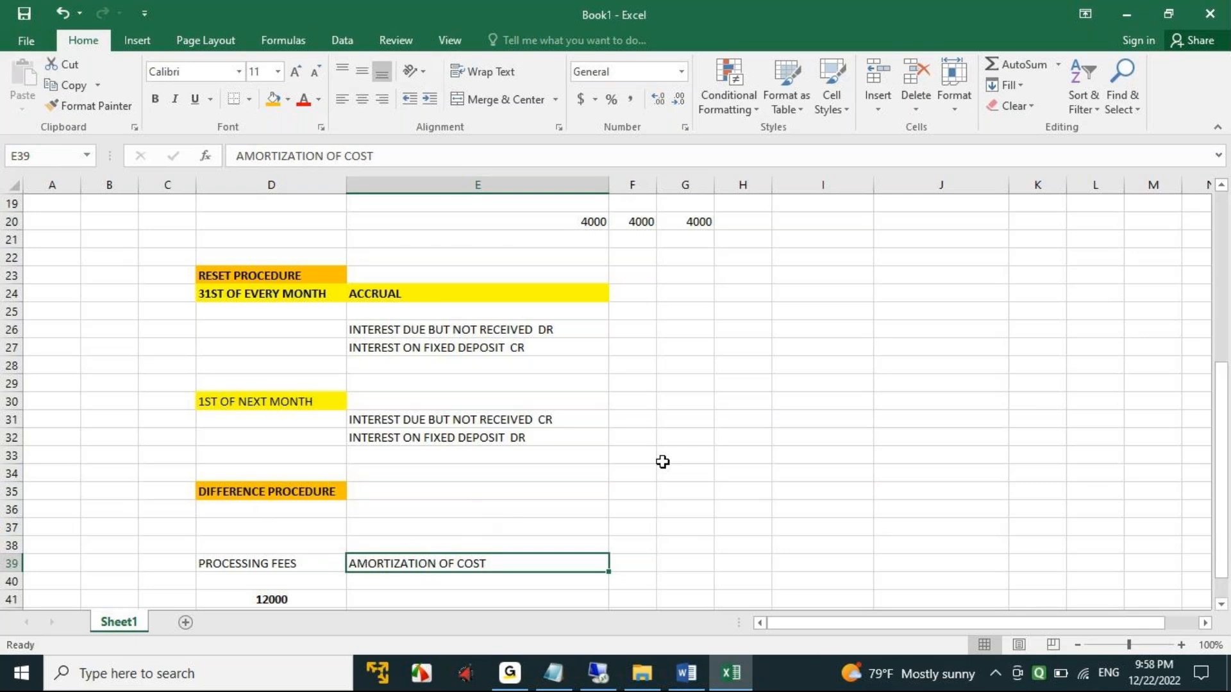
scroll(663, 461, "up", 1)
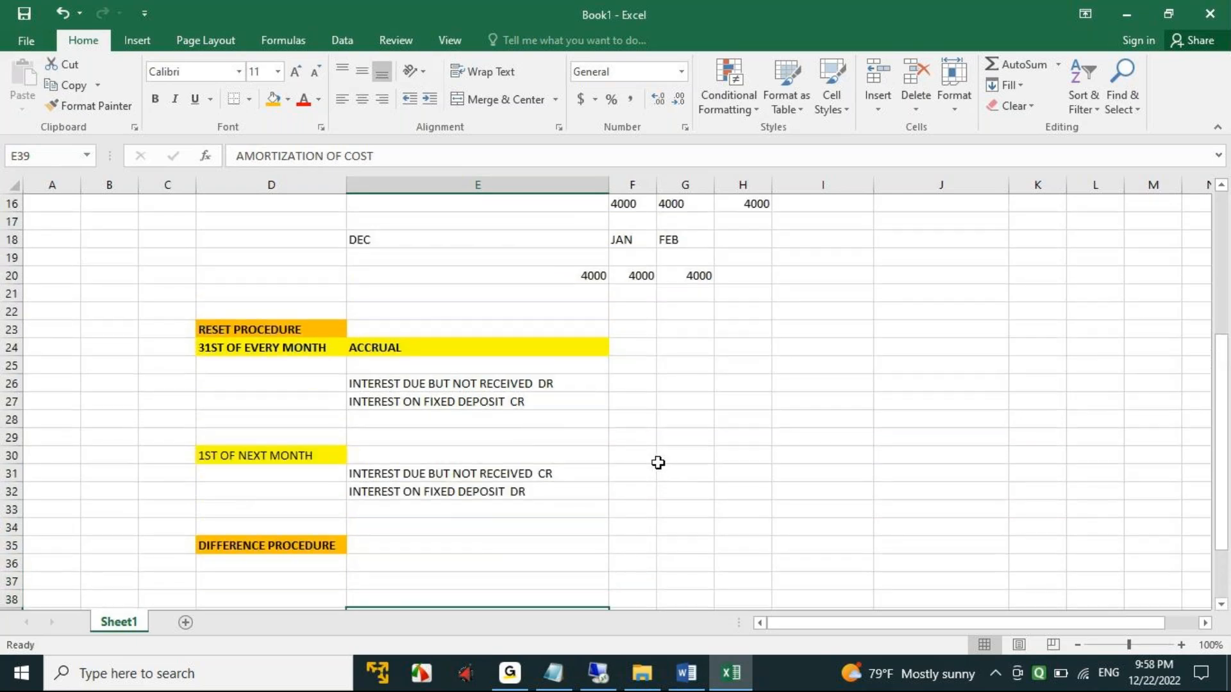
scroll(657, 462, "down", 2)
scroll(658, 463, "down", 2)
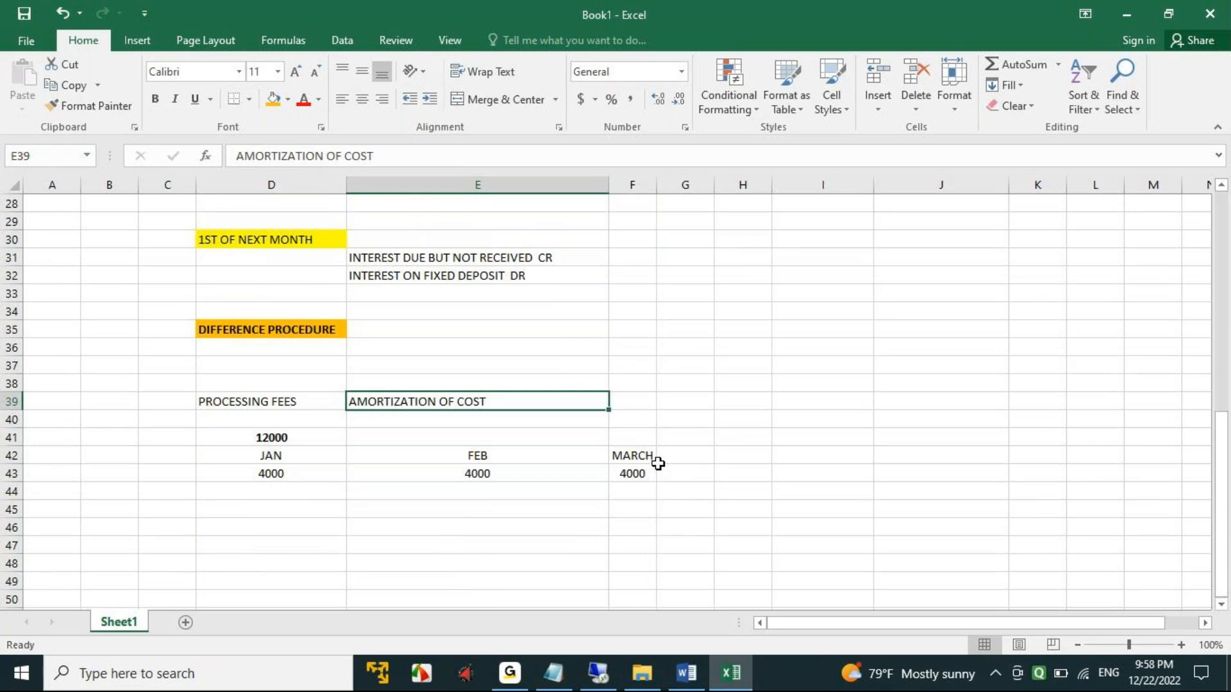
- Switch to the SAP remote session and set the Acc/Def. Procedure to 1 Reset Procedure and the Acc./Defer.Method to 001 Linear
left_click(601, 670)
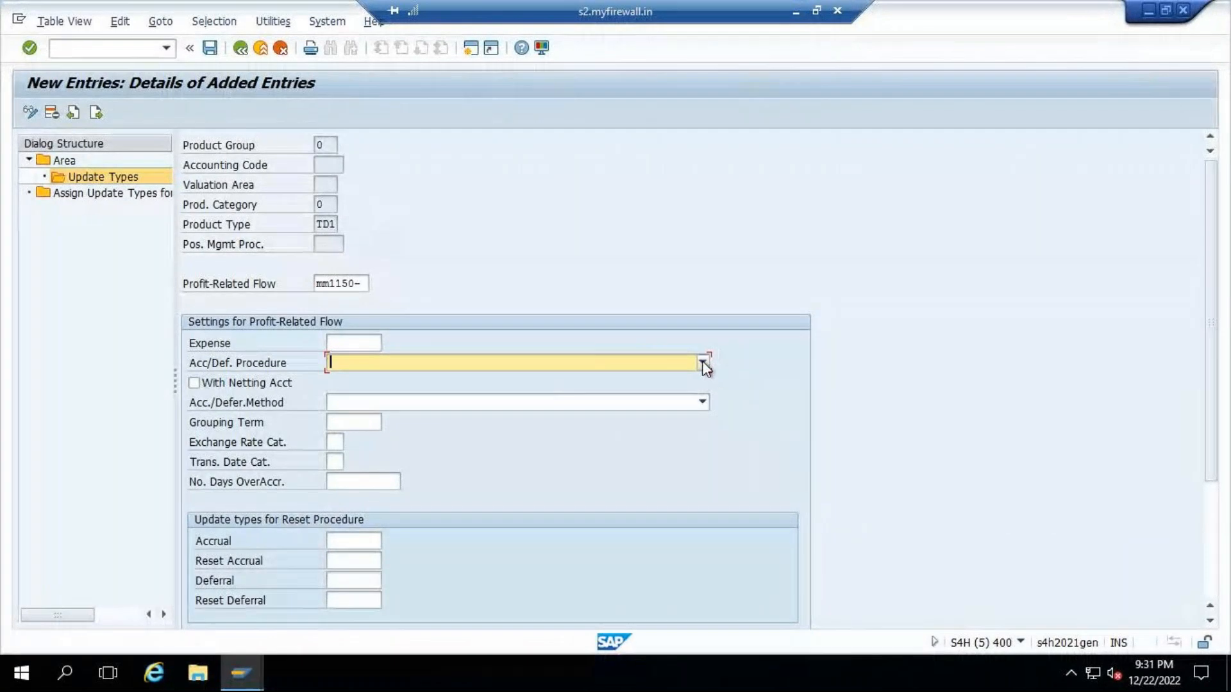
left_click(703, 363)
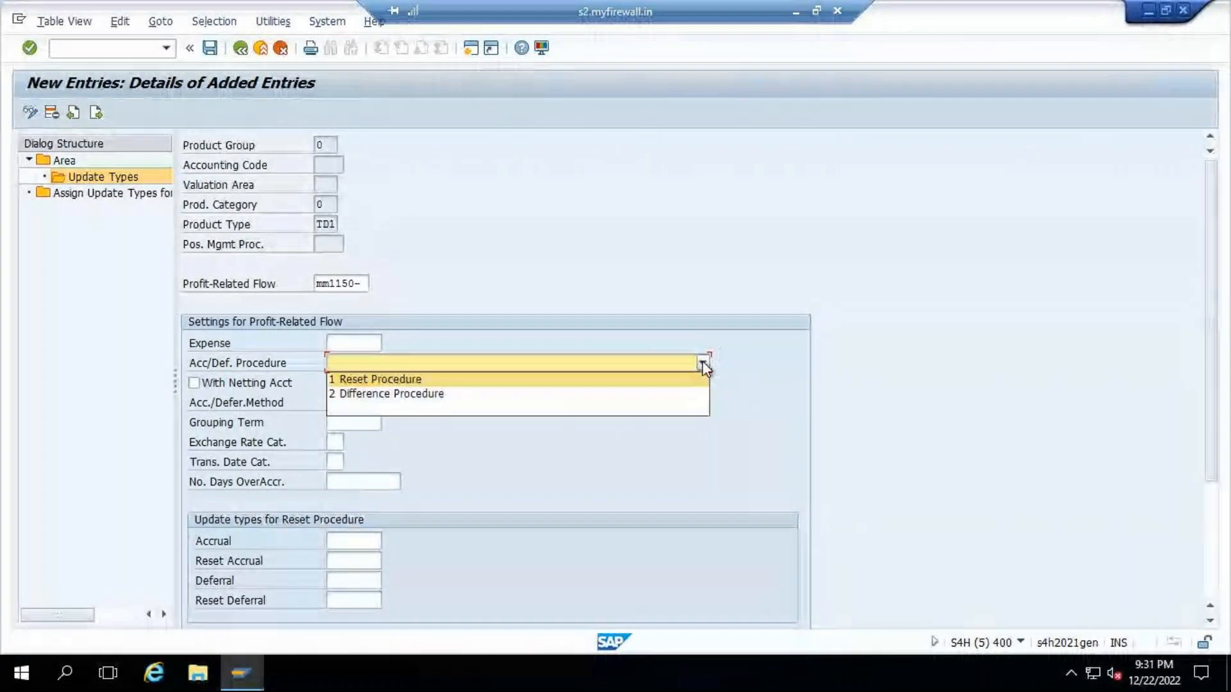
left_click(373, 381)
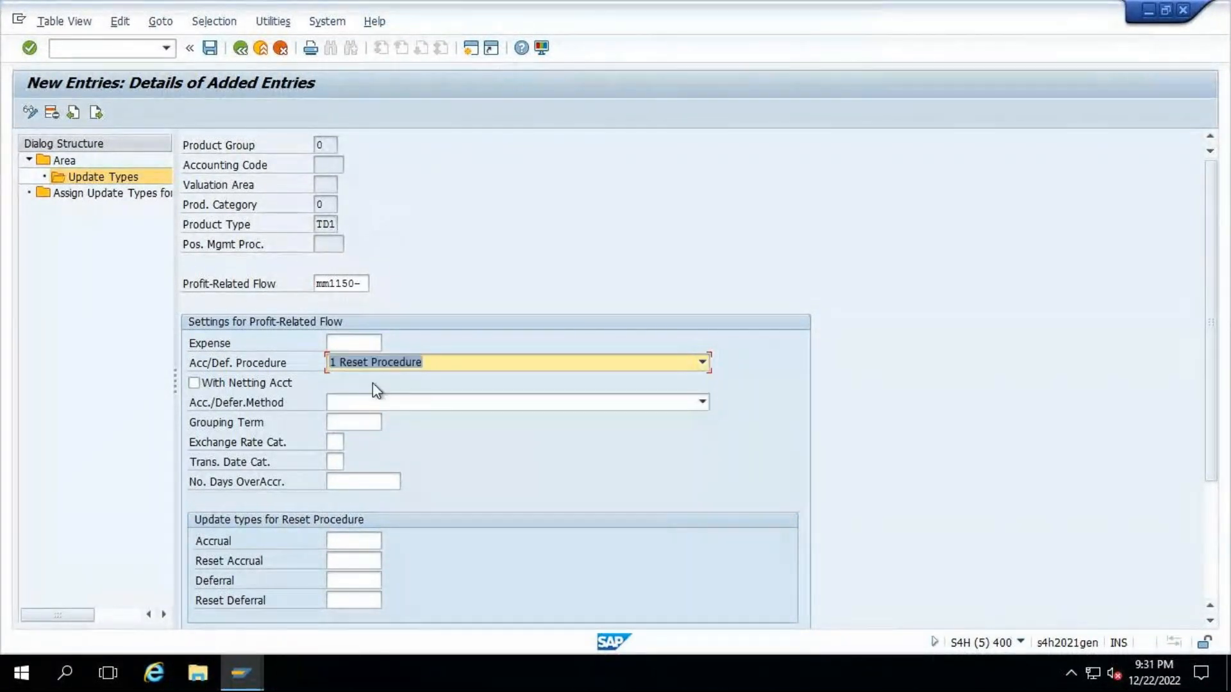
left_click(702, 403)
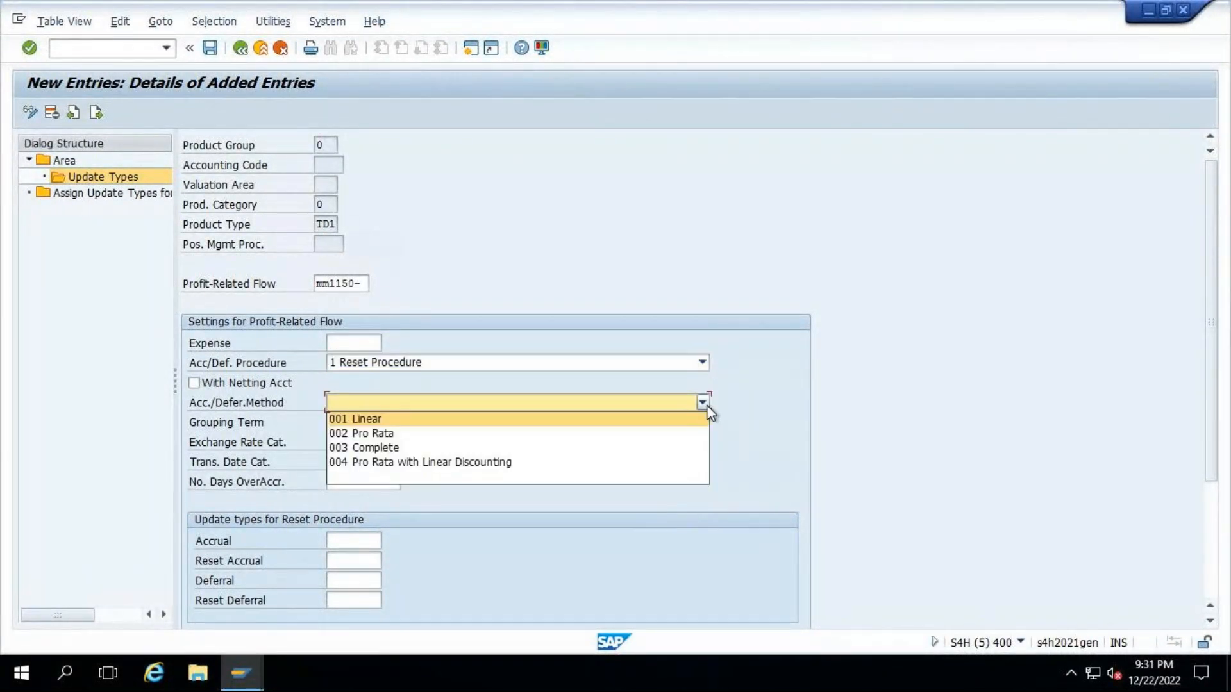
left_click(353, 421)
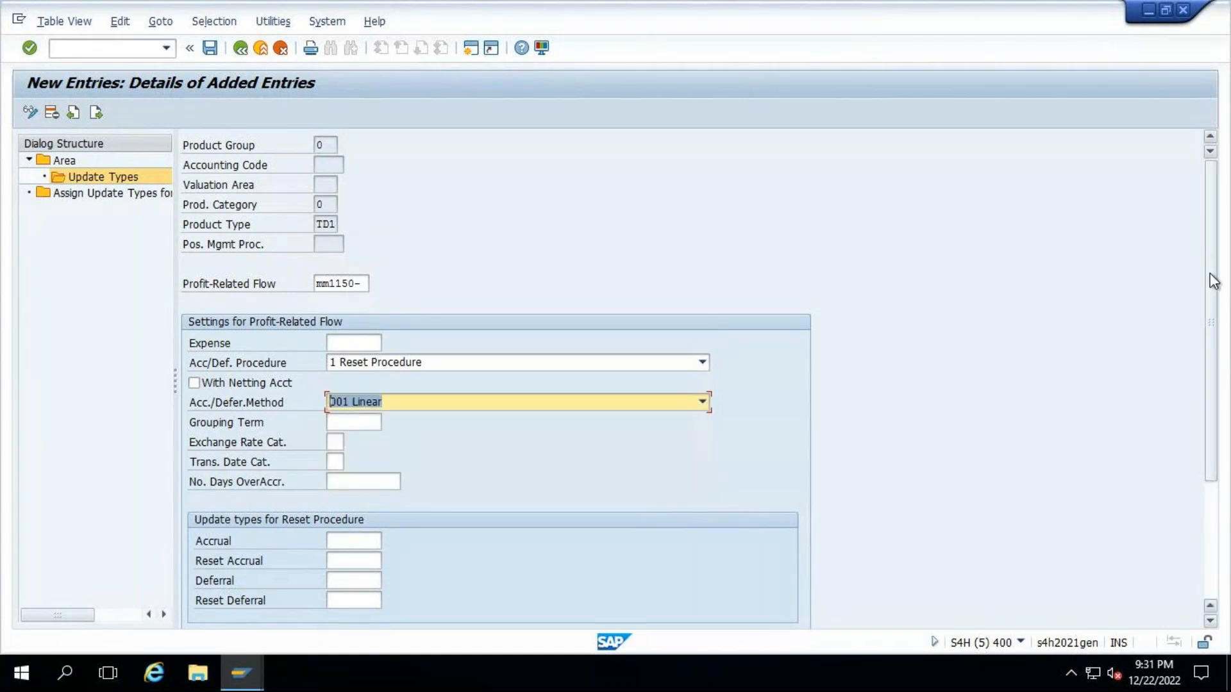
- Examine the available accrual/deferral methods and read the Acc./Defer.Method field help, including the Linear formula
scroll(1215, 311, "down", 2)
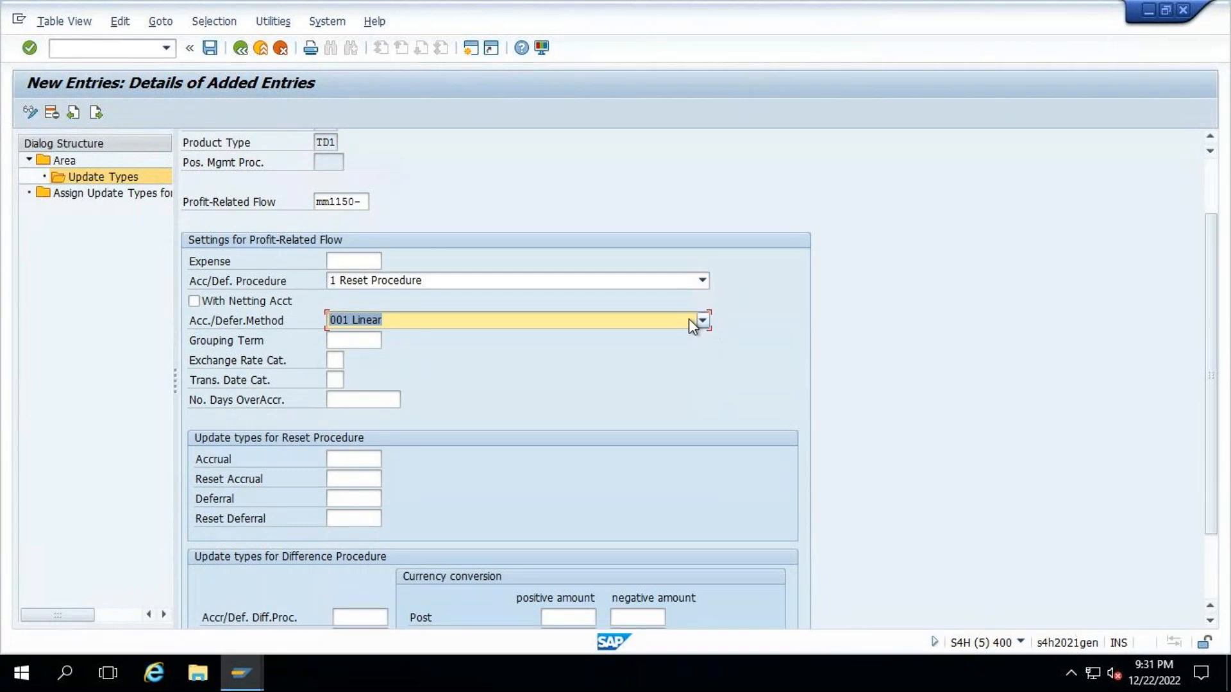
left_click(690, 320)
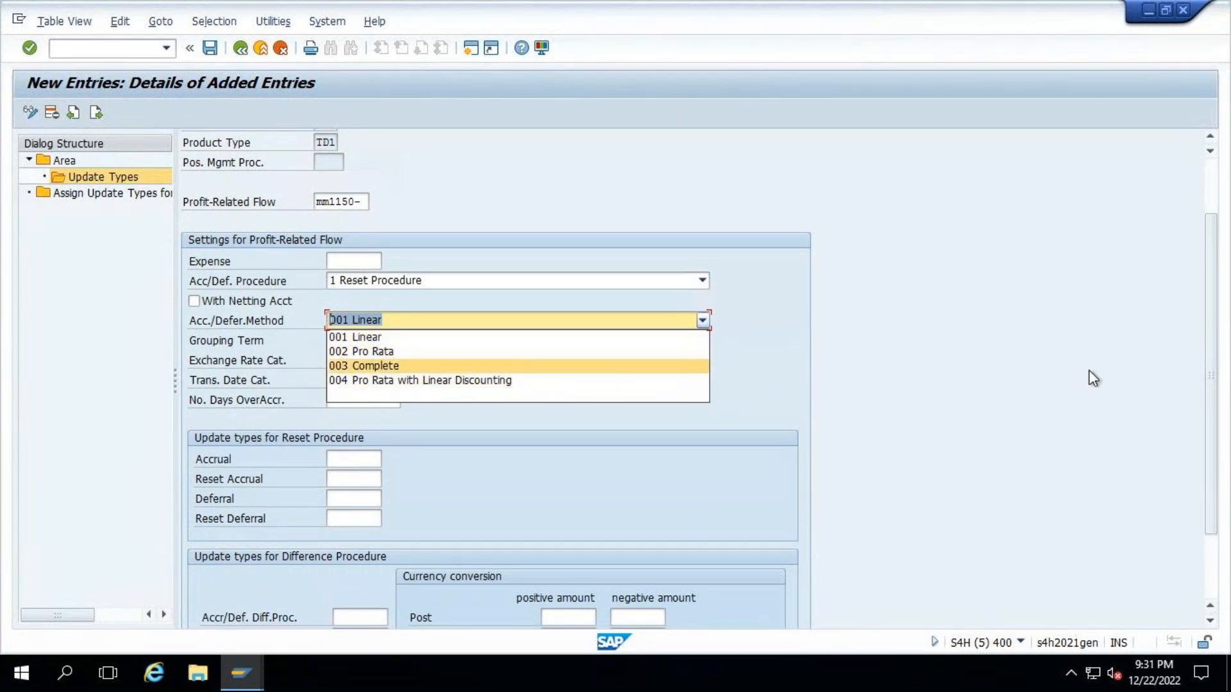
left_click(731, 364)
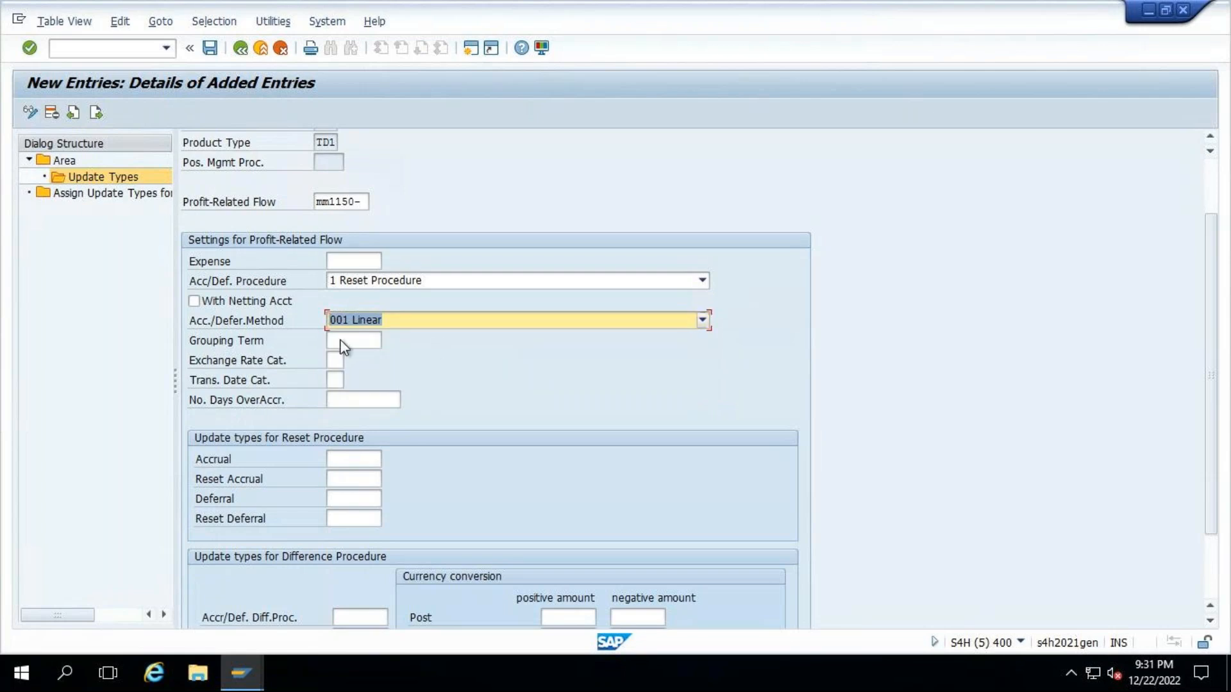
left_click(703, 320)
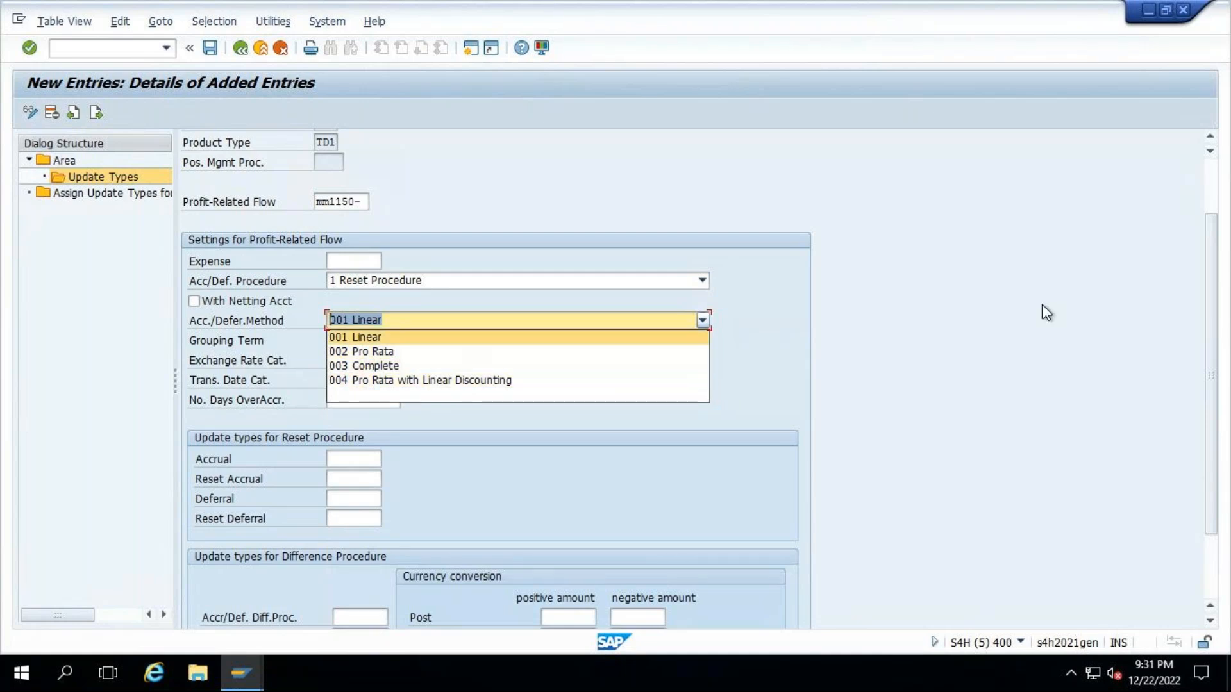
left_click(908, 304)
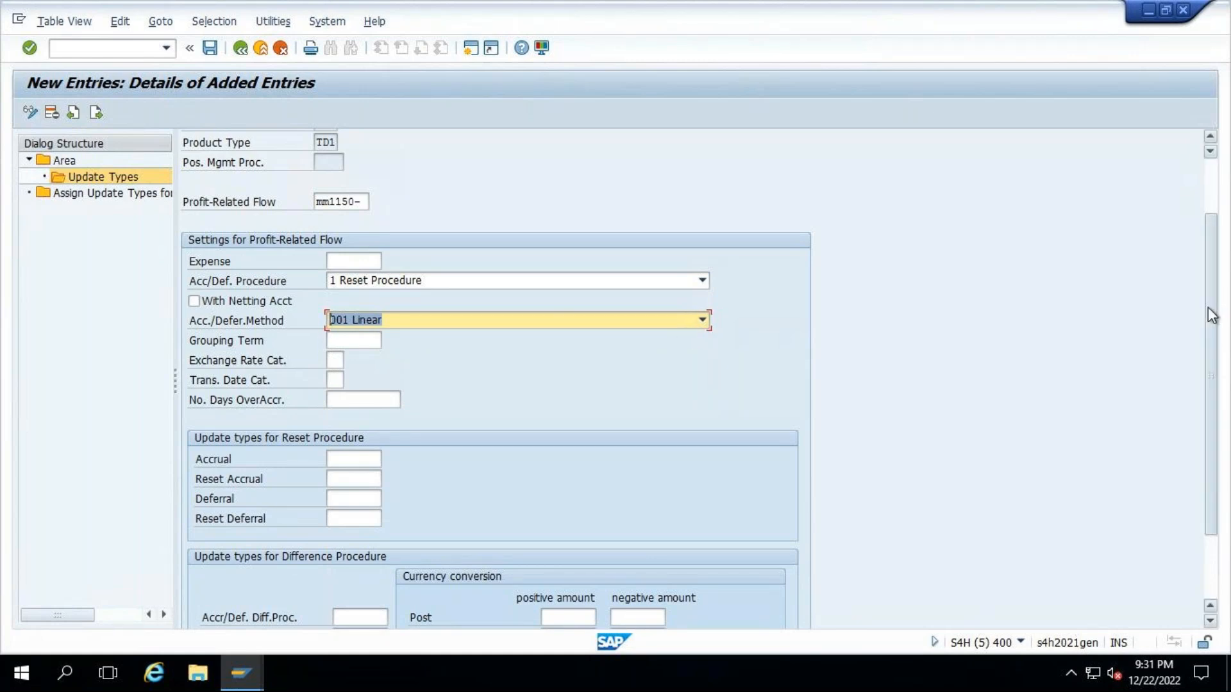
scroll(1211, 315, "down", 1)
right_click(256, 302)
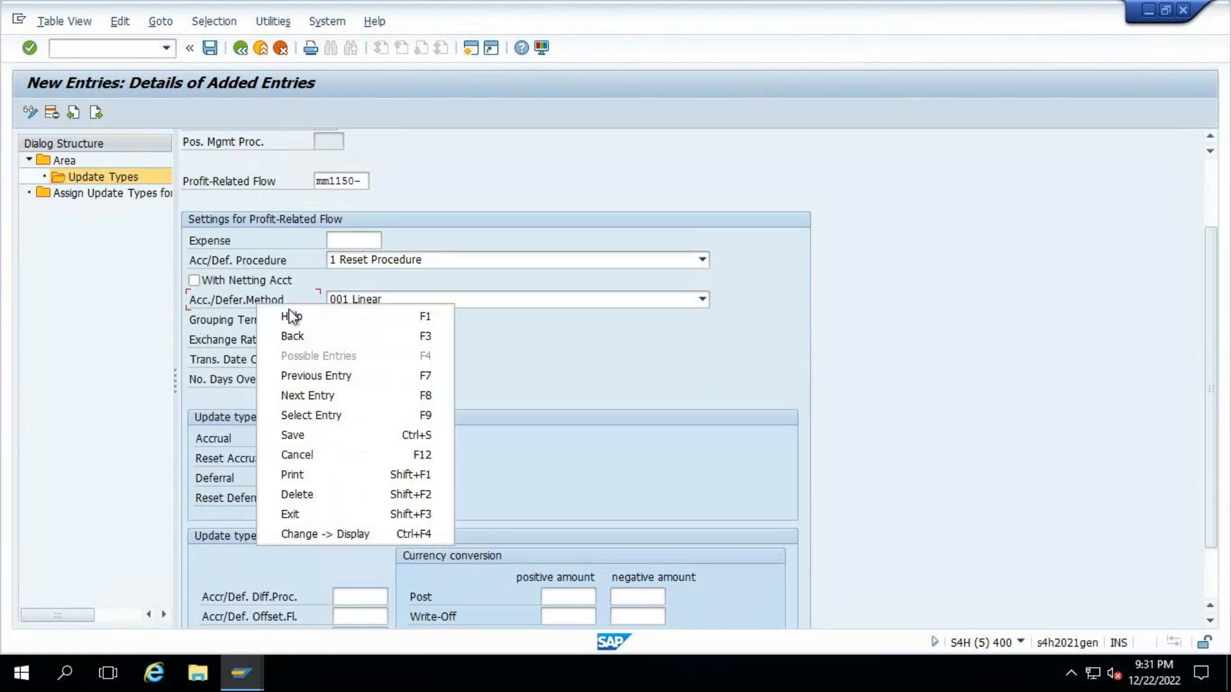
left_click(291, 316)
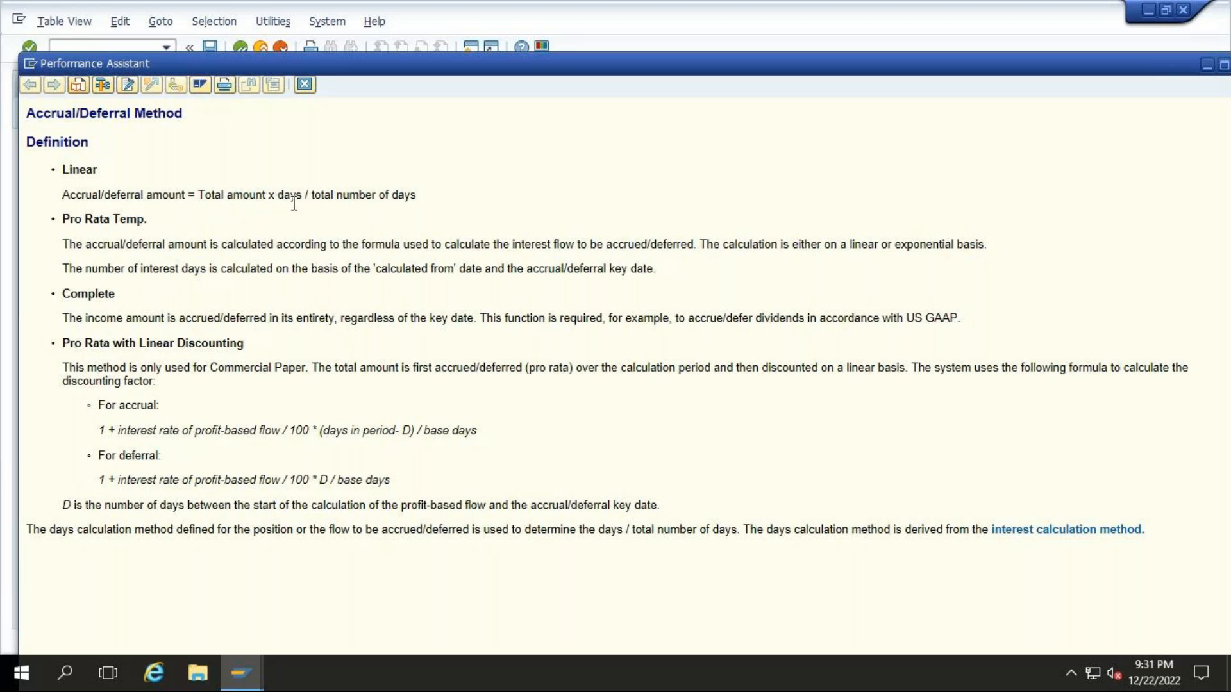
left_click_drag(62, 194, 433, 204)
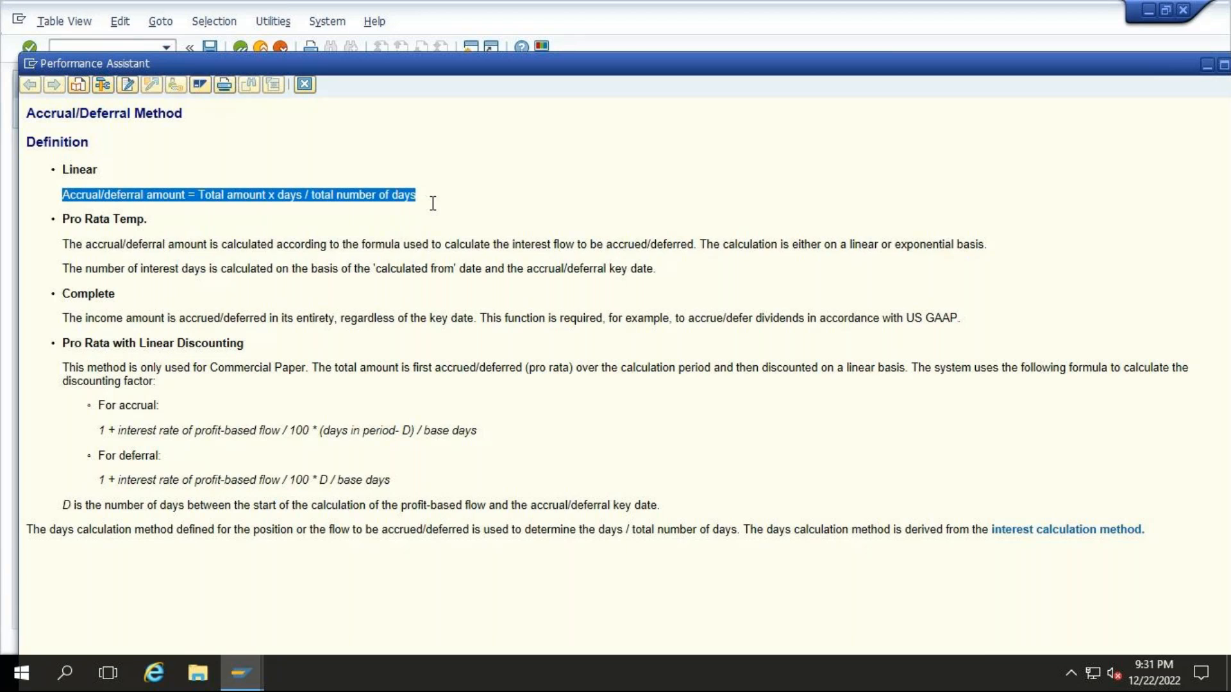
left_click(304, 84)
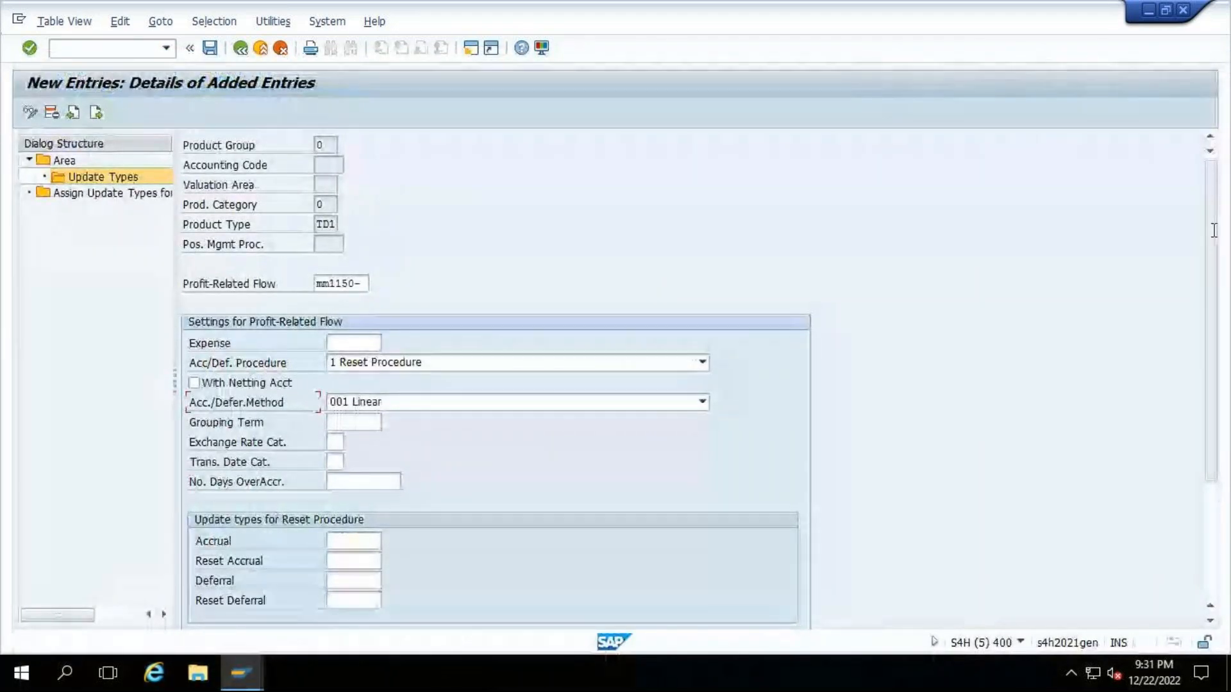
- Switch to the Accrual Deferral Process & Configuration document in Word and select the accrual posting update type AD1000 for copying
left_click_drag(1214, 237, 1220, 319)
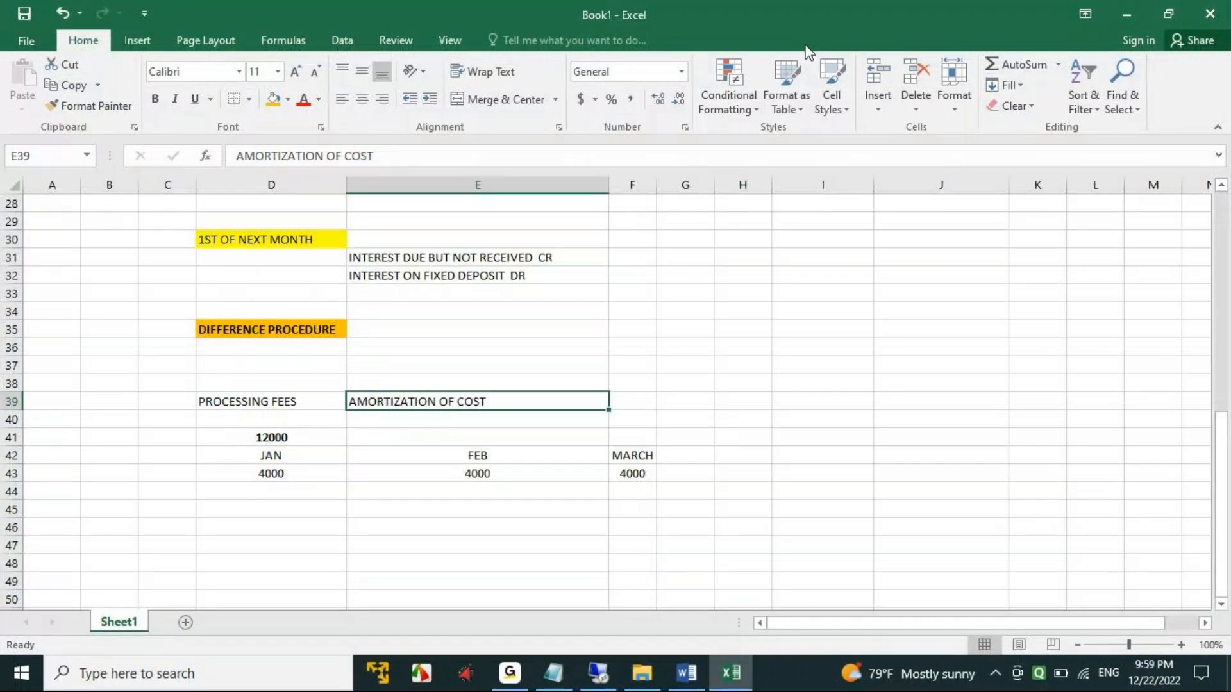
scroll(539, 530, "down", 2)
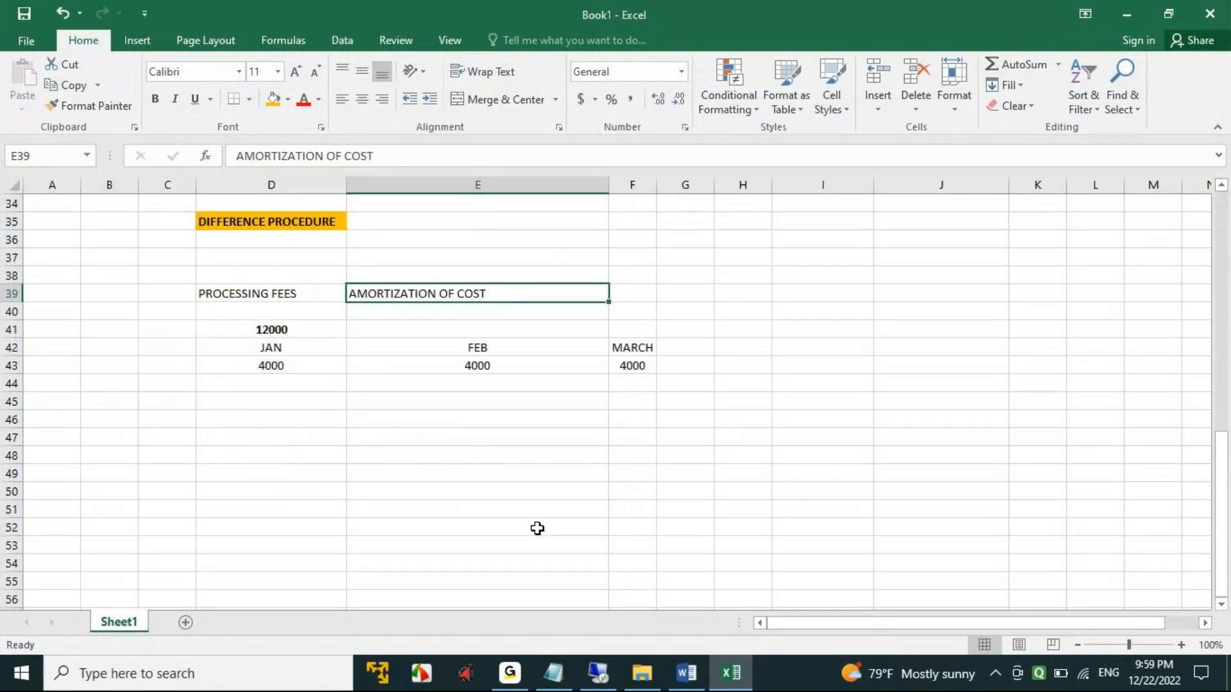
scroll(544, 524, "up", 3)
left_click(676, 670)
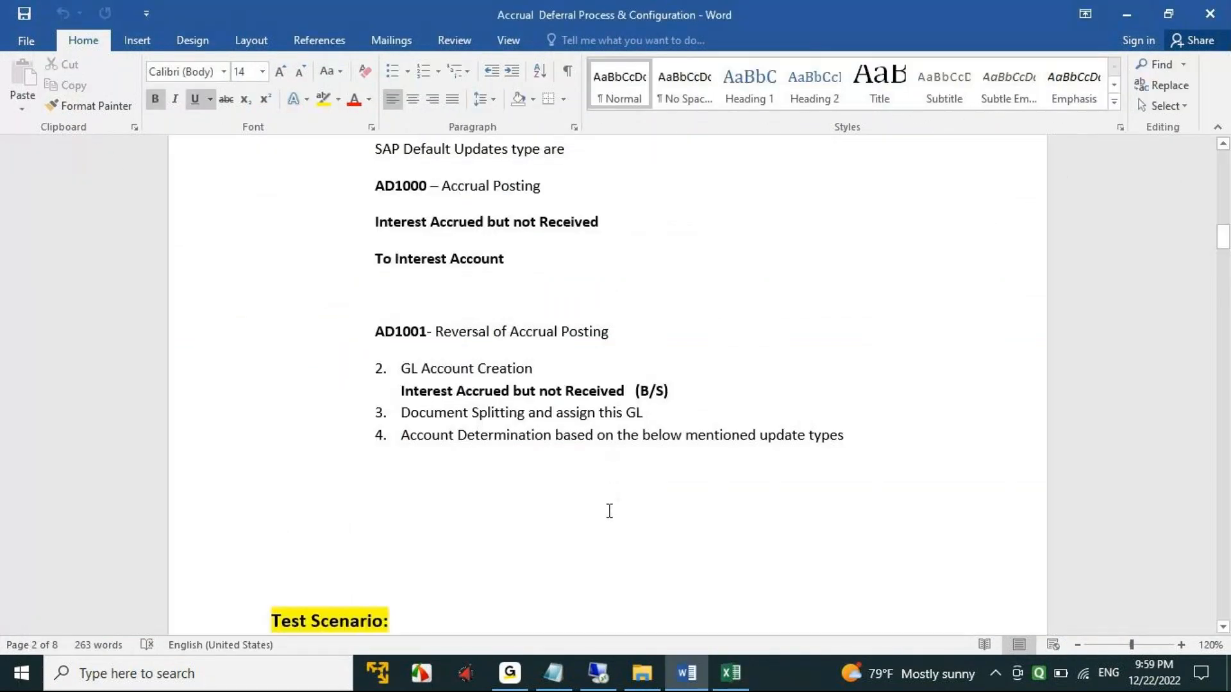
scroll(608, 513, "down", 3)
scroll(608, 519, "up", 2)
scroll(608, 519, "up", 4)
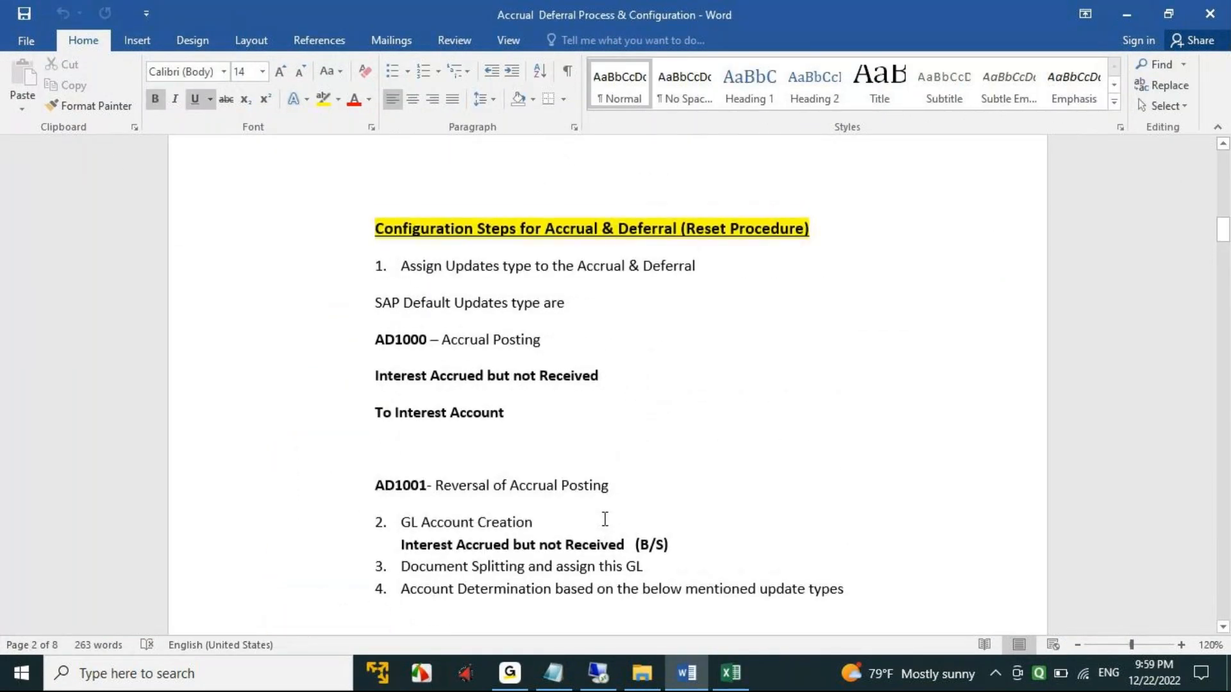
left_click(401, 340)
double_click(401, 341)
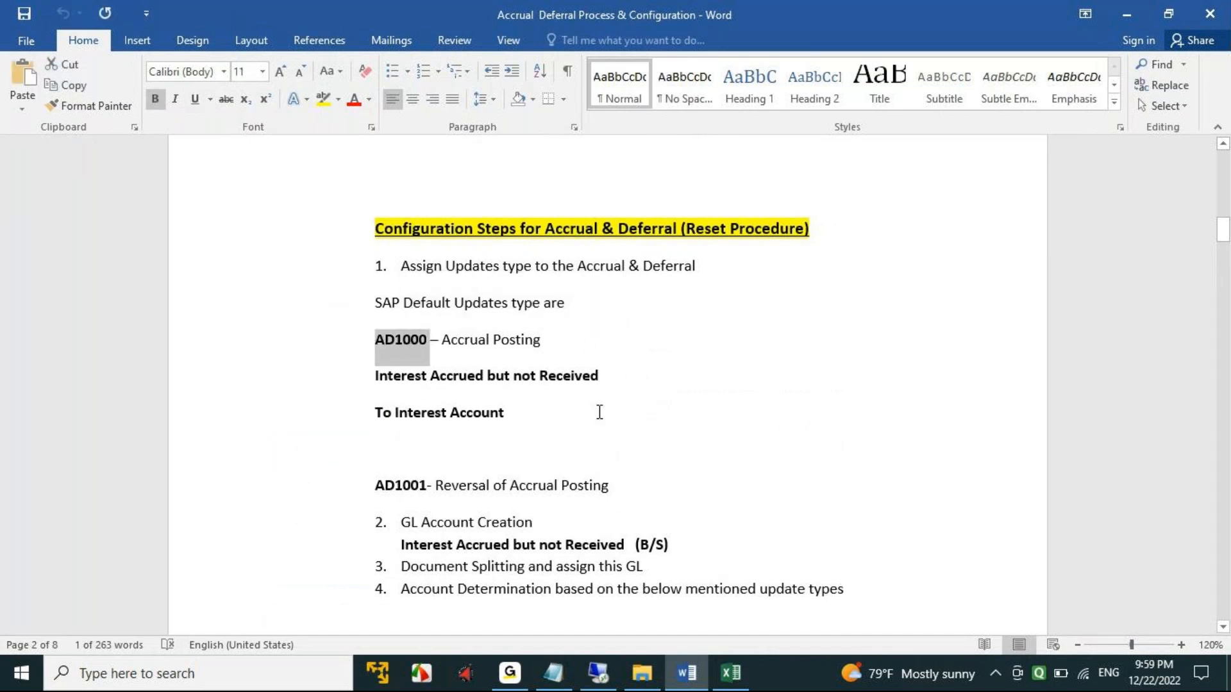
- Return to the SAP session and paste AD1000 as the Accrual update type for the reset procedure
left_click(597, 673)
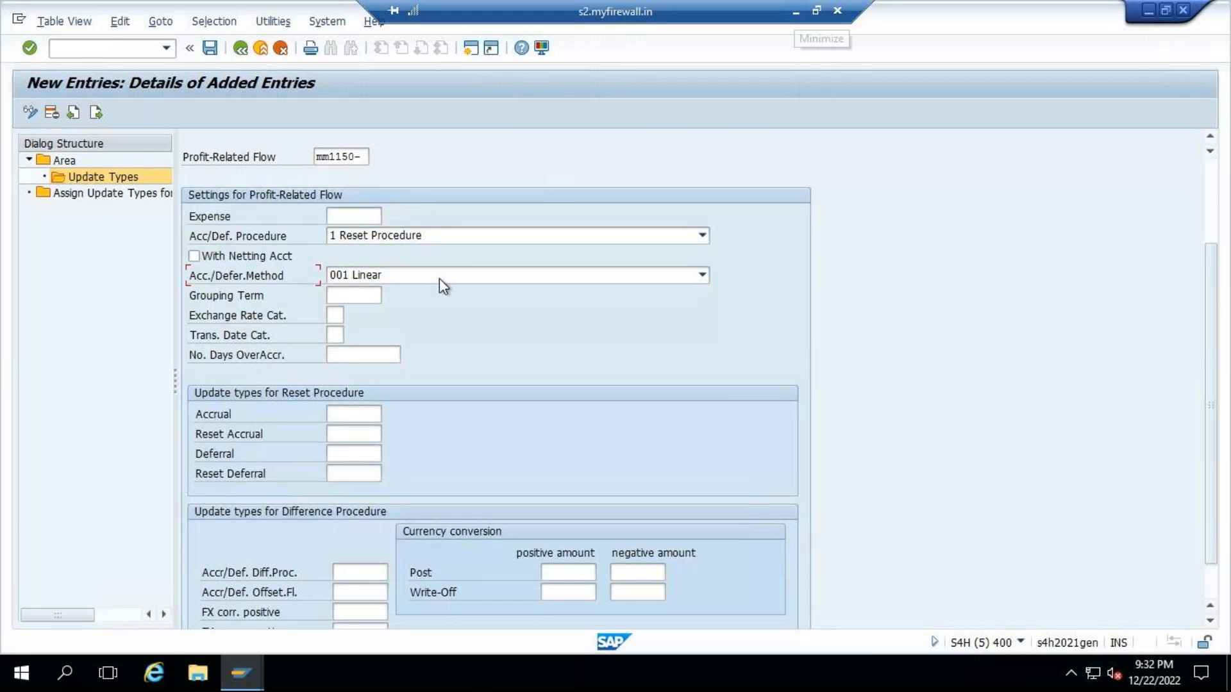
left_click(353, 414)
left_click(344, 433)
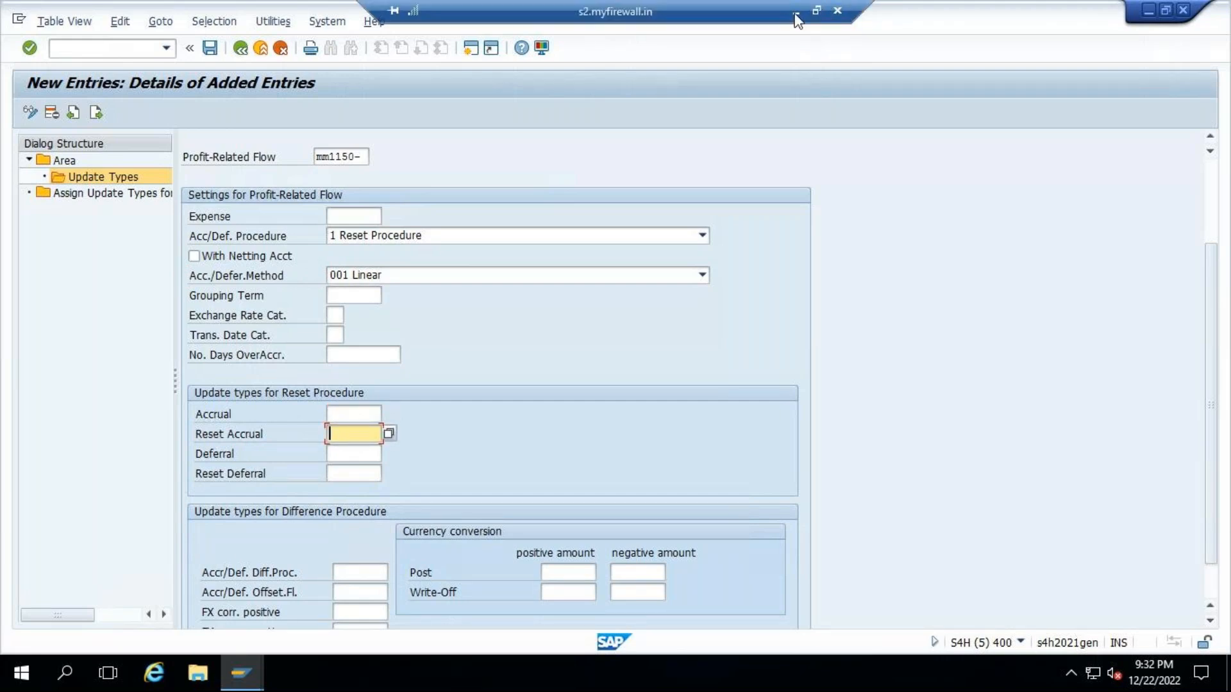
left_click(799, 18)
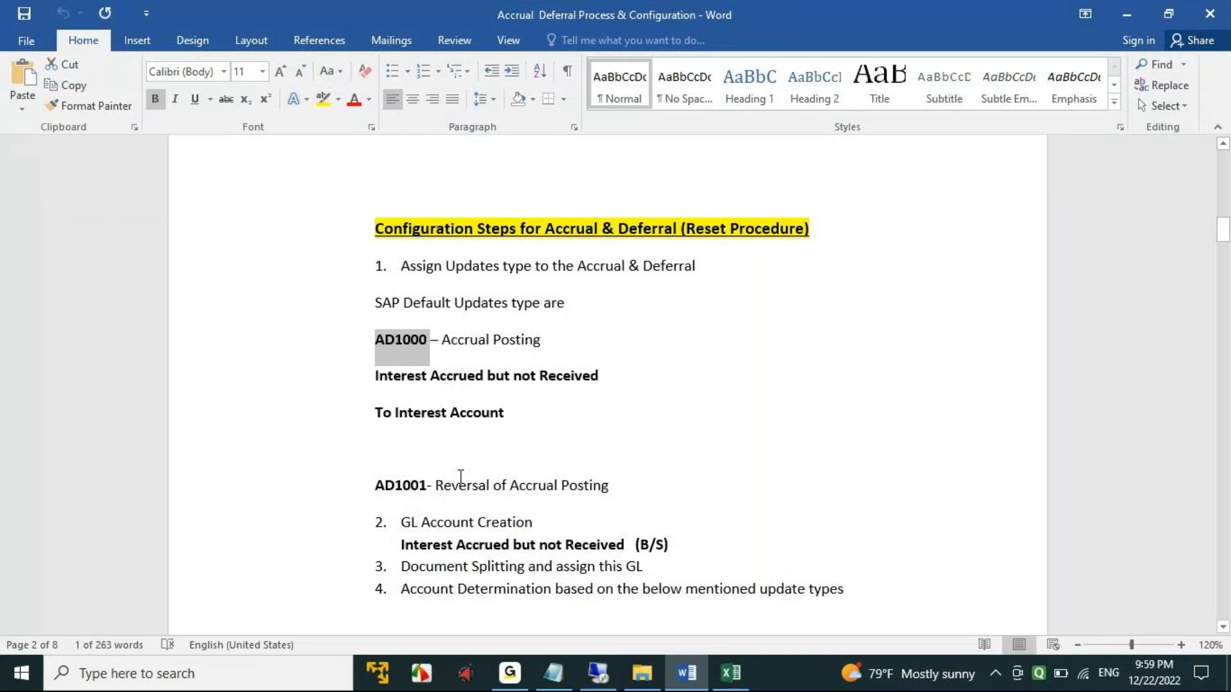
key("alt+Tab")
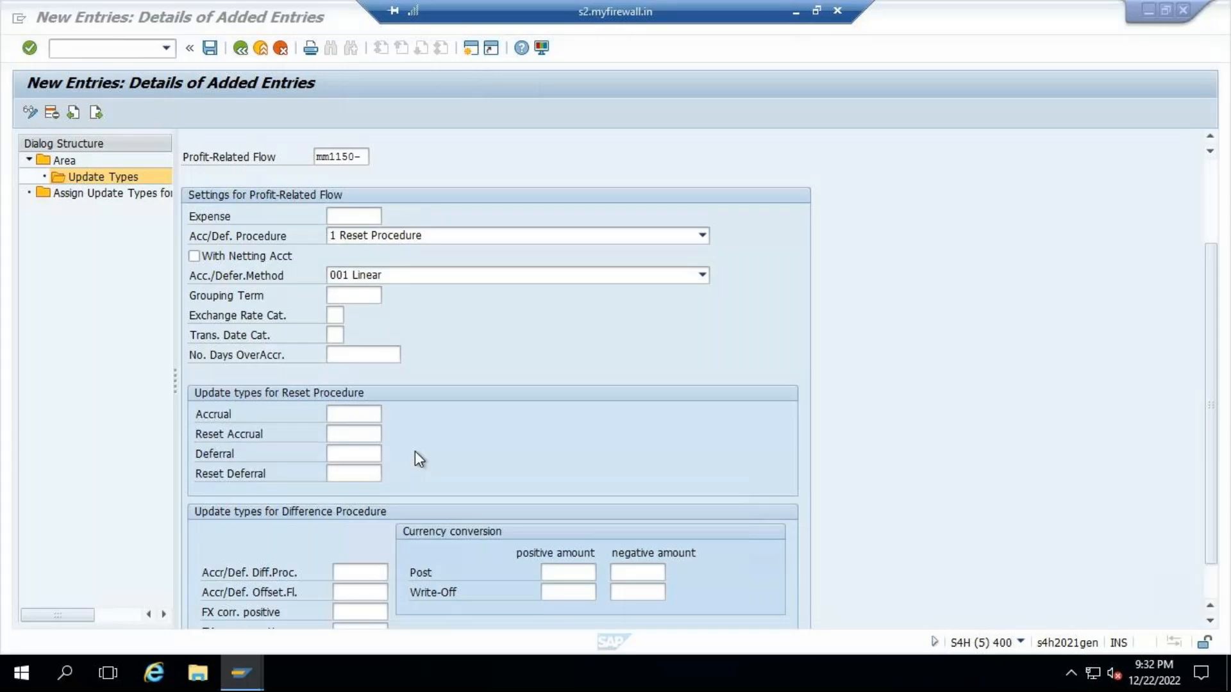
left_click(379, 413)
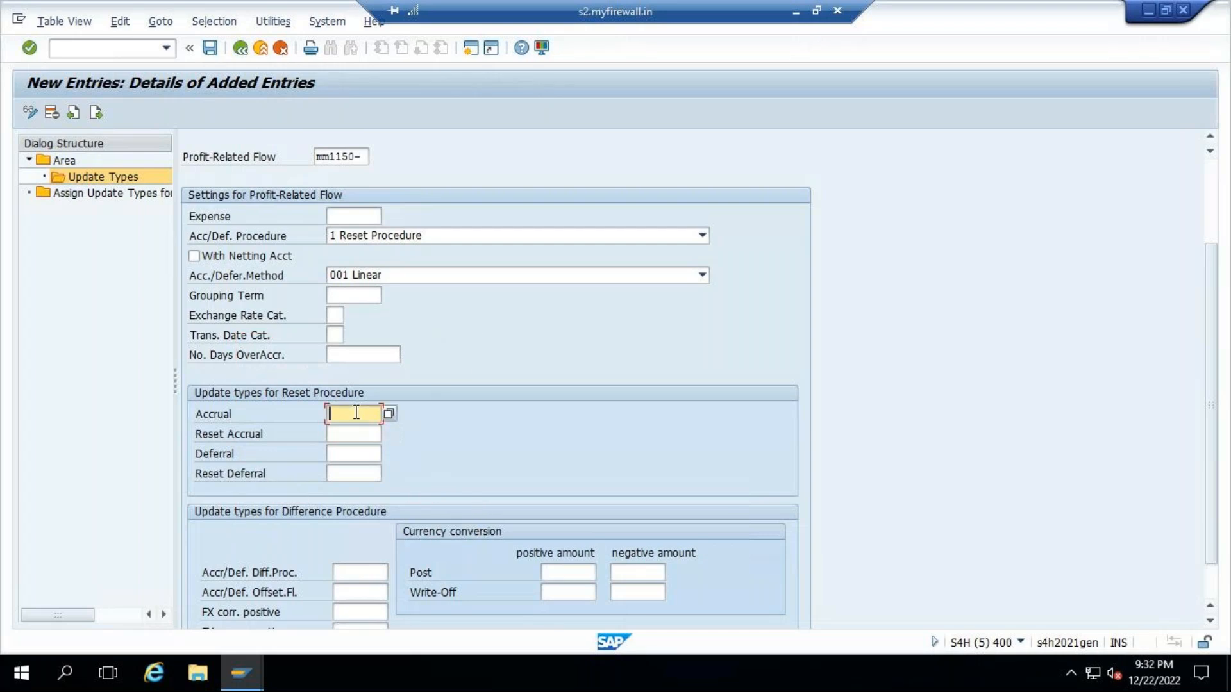
type("AD1000")
- Copy the accrual reversal update type AD1001 from the Word document and paste it as the Reset Accrual update type in SAP
left_click(795, 12)
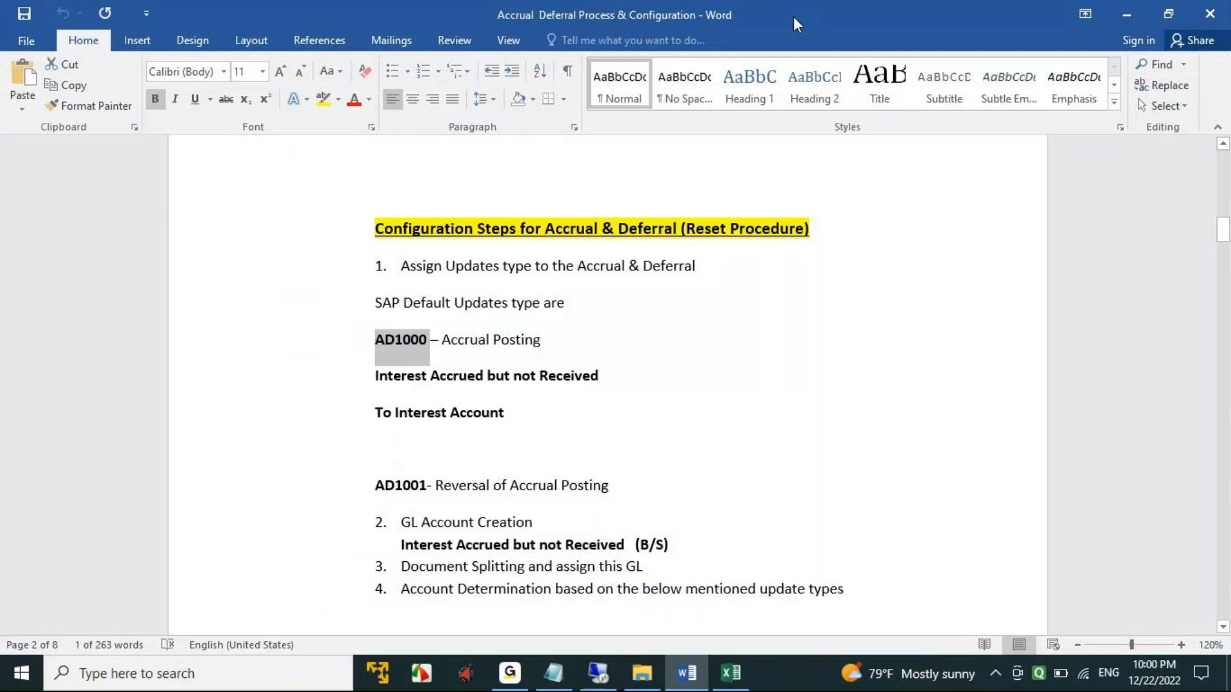
double_click(394, 486)
key("ctrl+c")
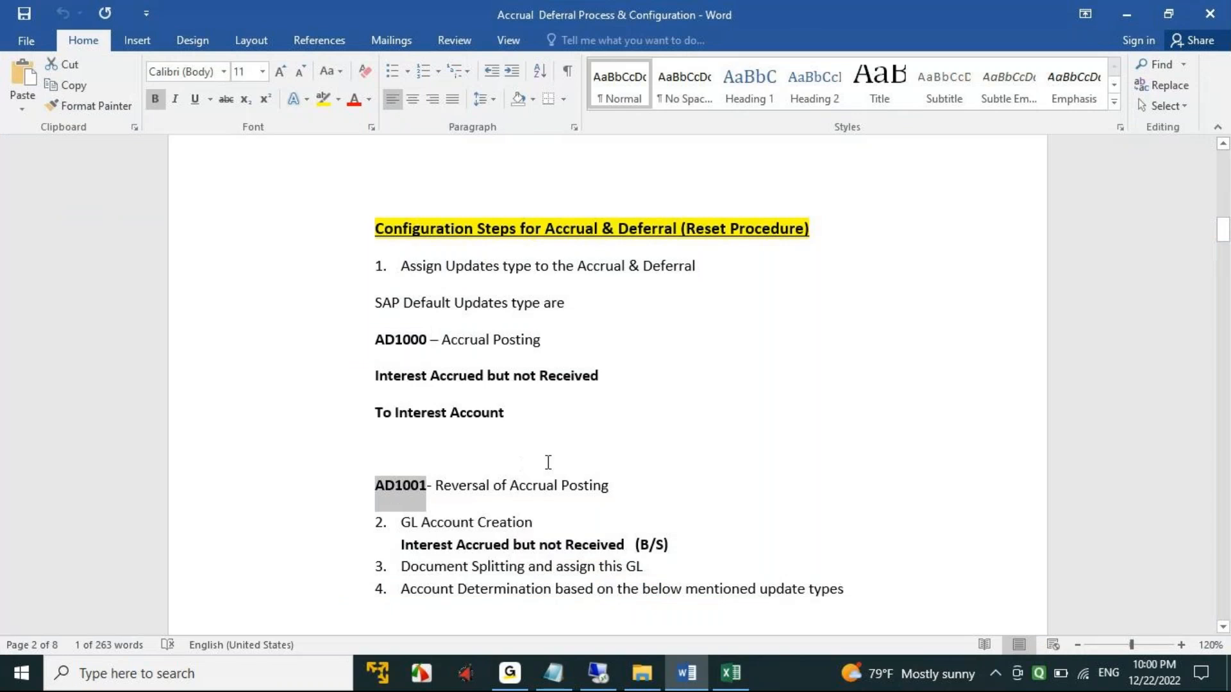
left_click(598, 673)
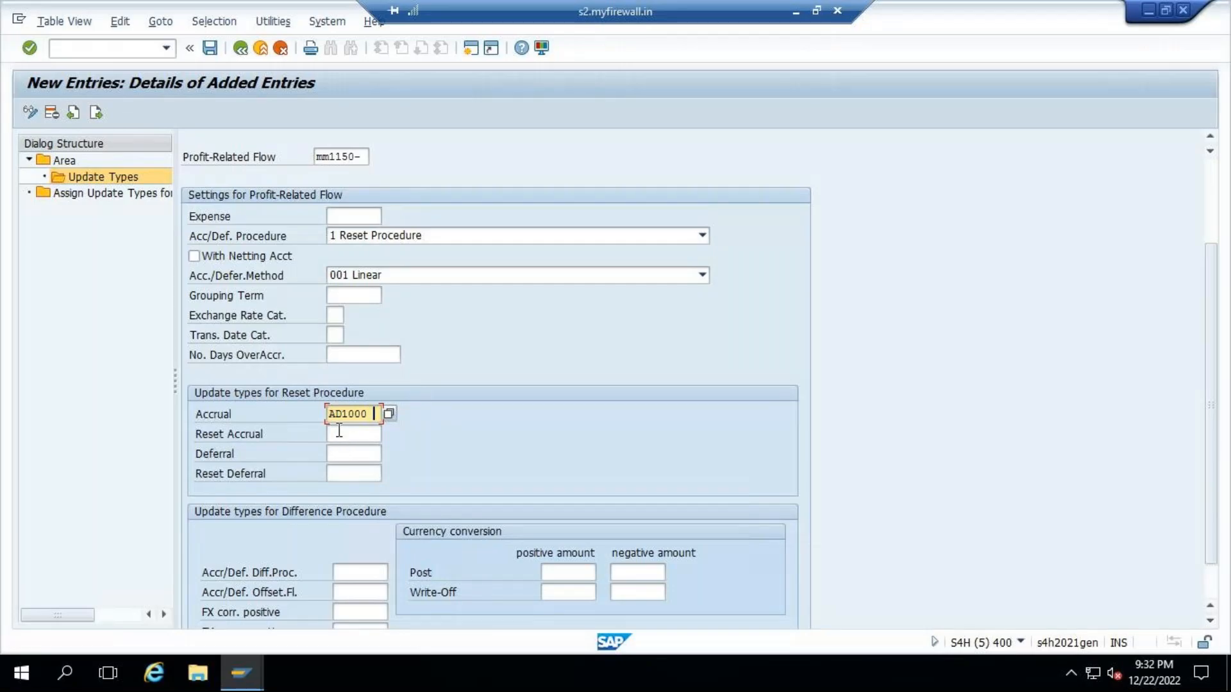
left_click(345, 432)
key("ctrl+v")
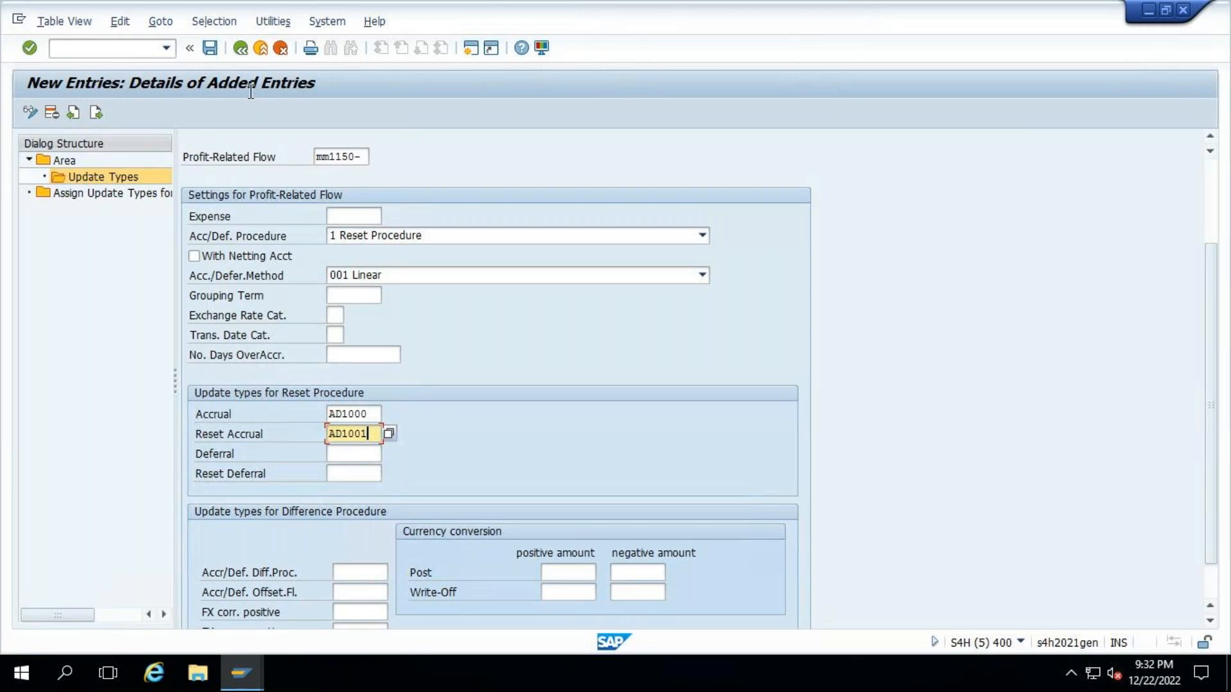
- Save the update type entry to the proposed customizing request and return to the Area overview
left_click(210, 47)
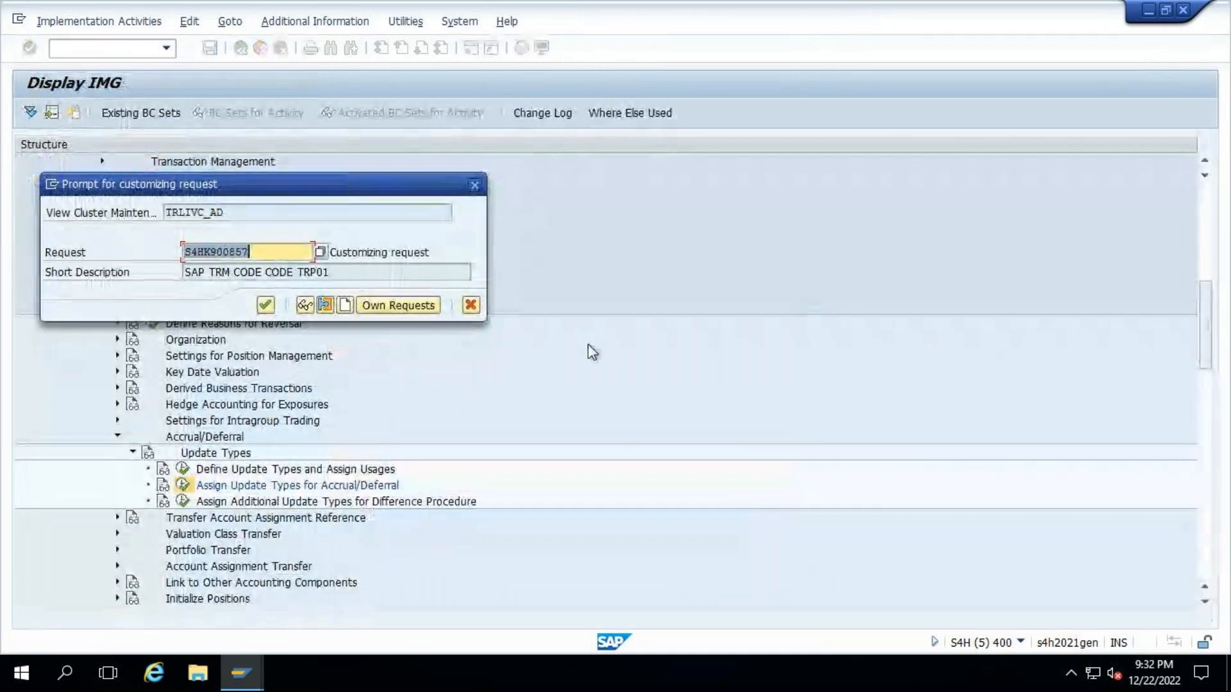
key("Return")
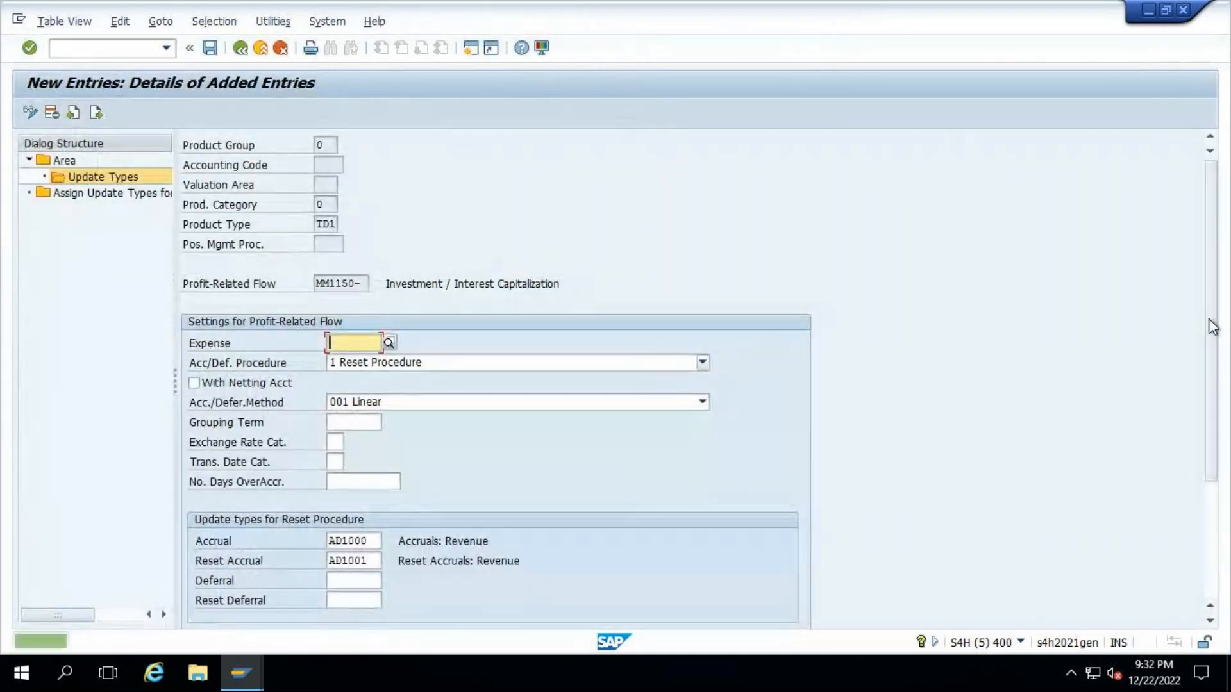
scroll(1213, 327, "down", 3)
left_click_drag(1229, 495, 292, 118)
double_click(64, 161)
left_click(241, 48)
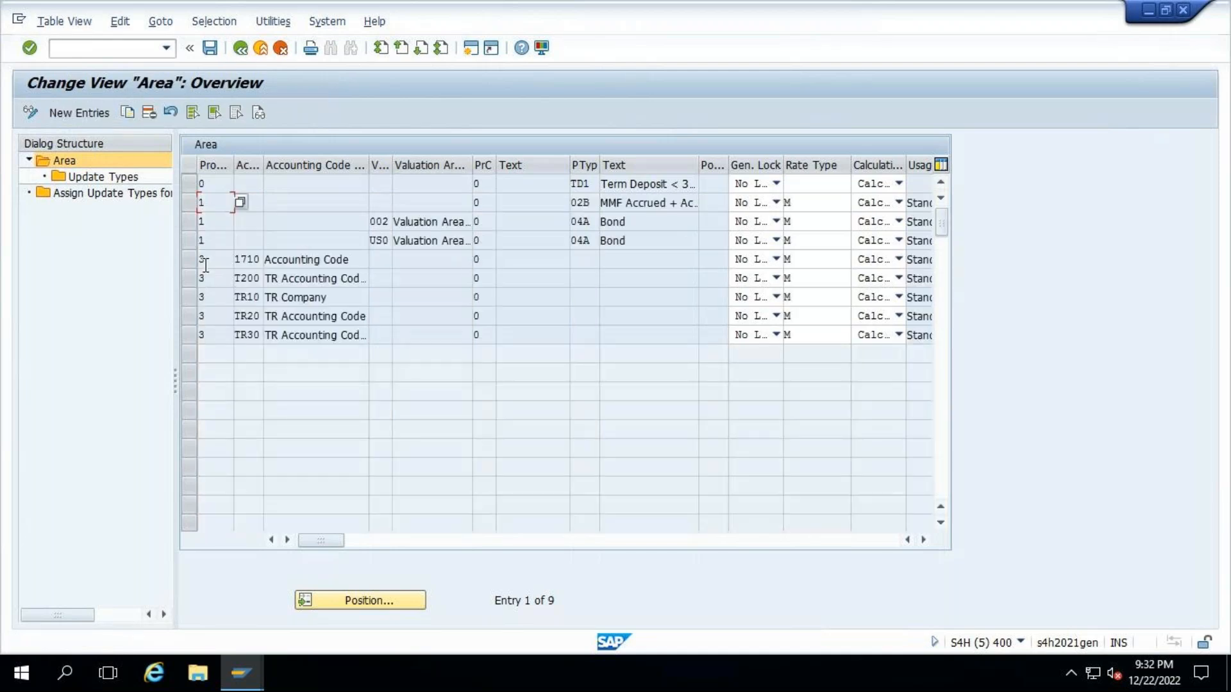
- Open the update types of the area with product group 3 and accounting code 1710
left_click(187, 259)
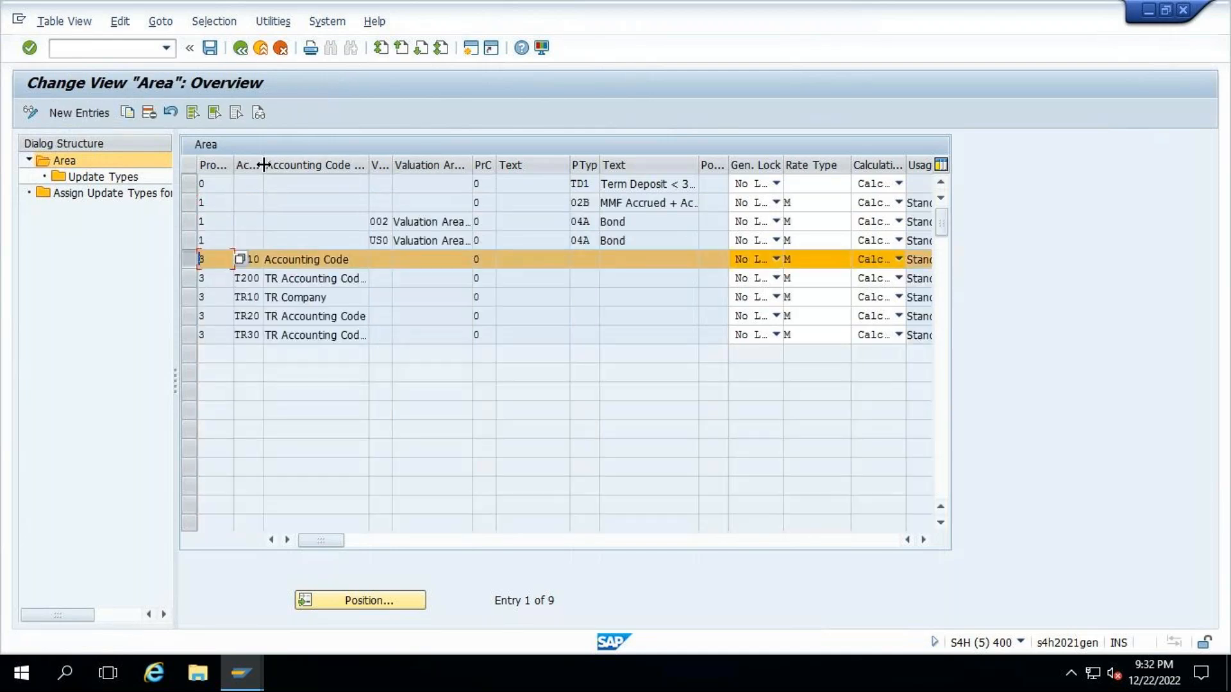
left_click_drag(264, 165, 307, 164)
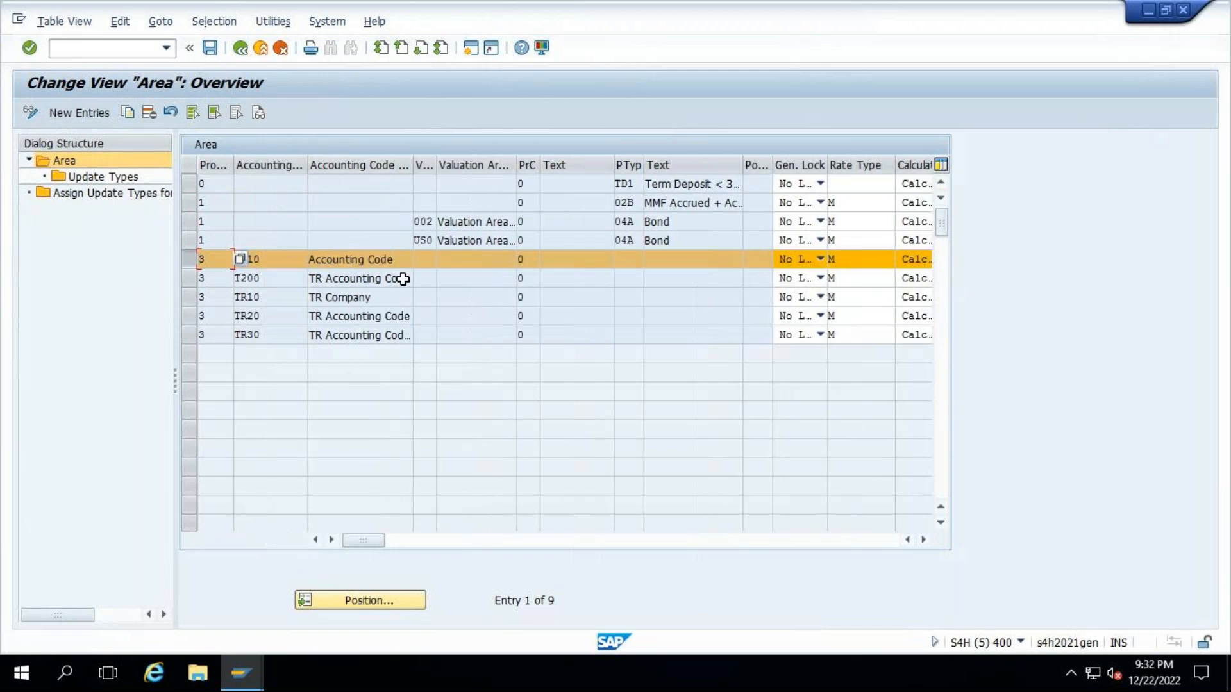
key("Tab")
double_click(79, 179)
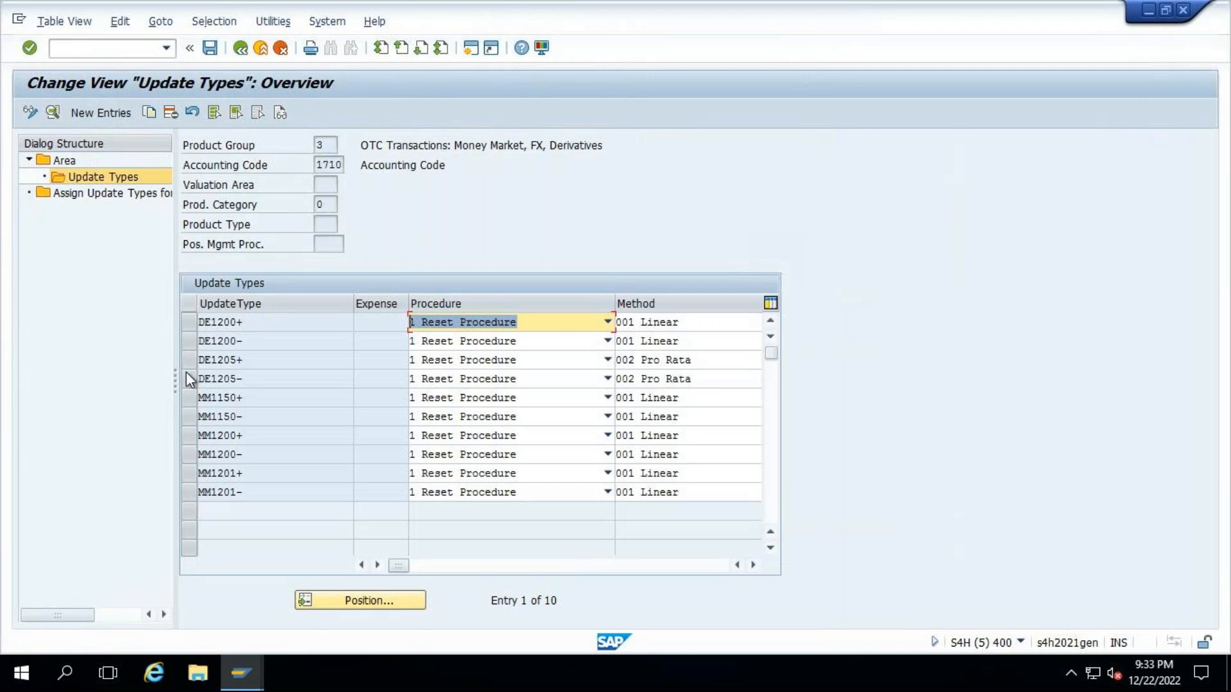
- Review the details of the MM1150+ borrowing flow, including its reset procedure update types, and go back to the list
left_click(189, 398)
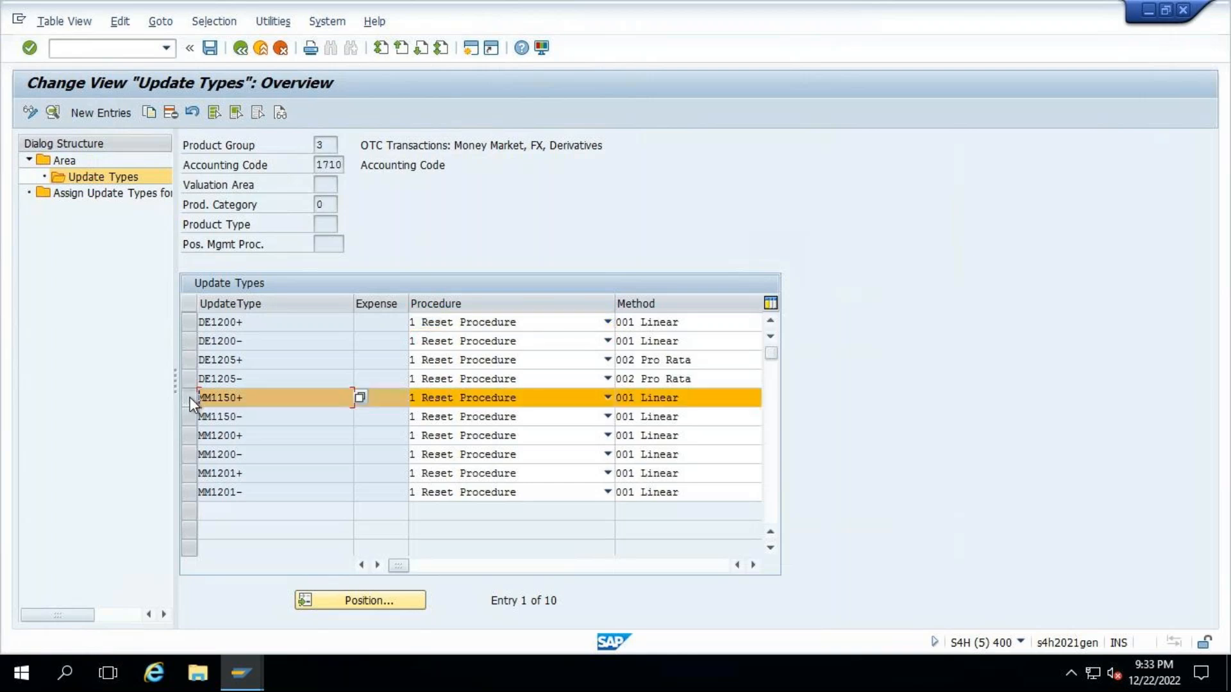
double_click(263, 399)
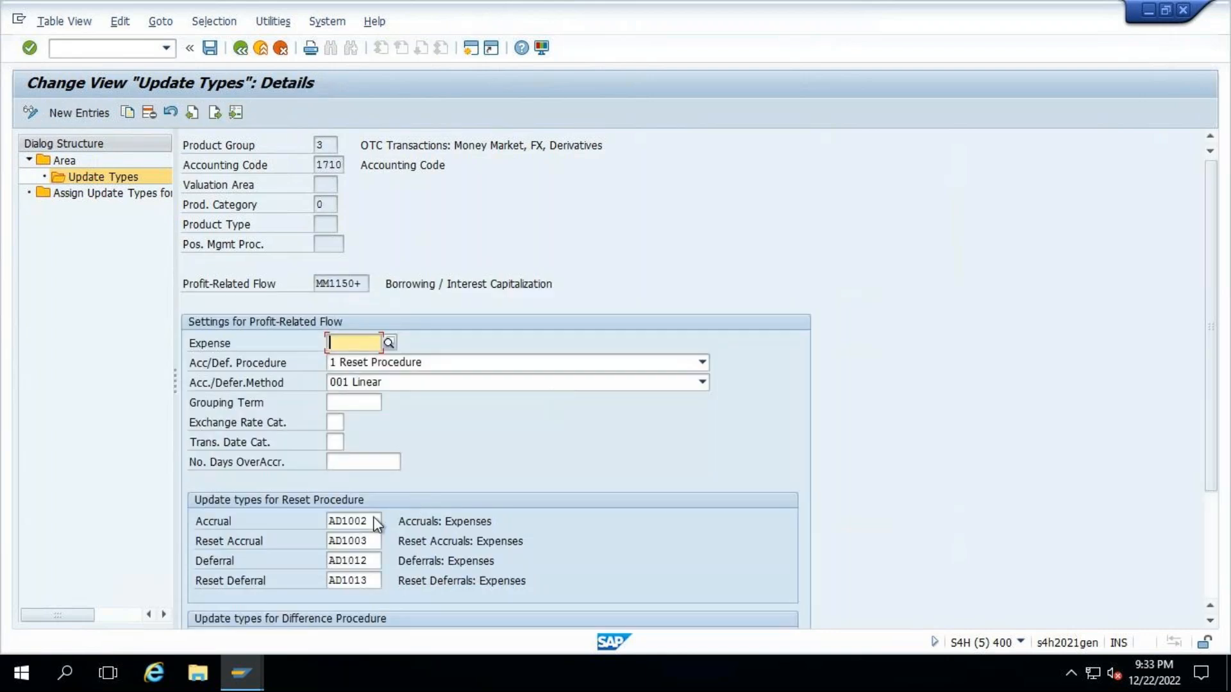
scroll(1218, 301, "down", 3)
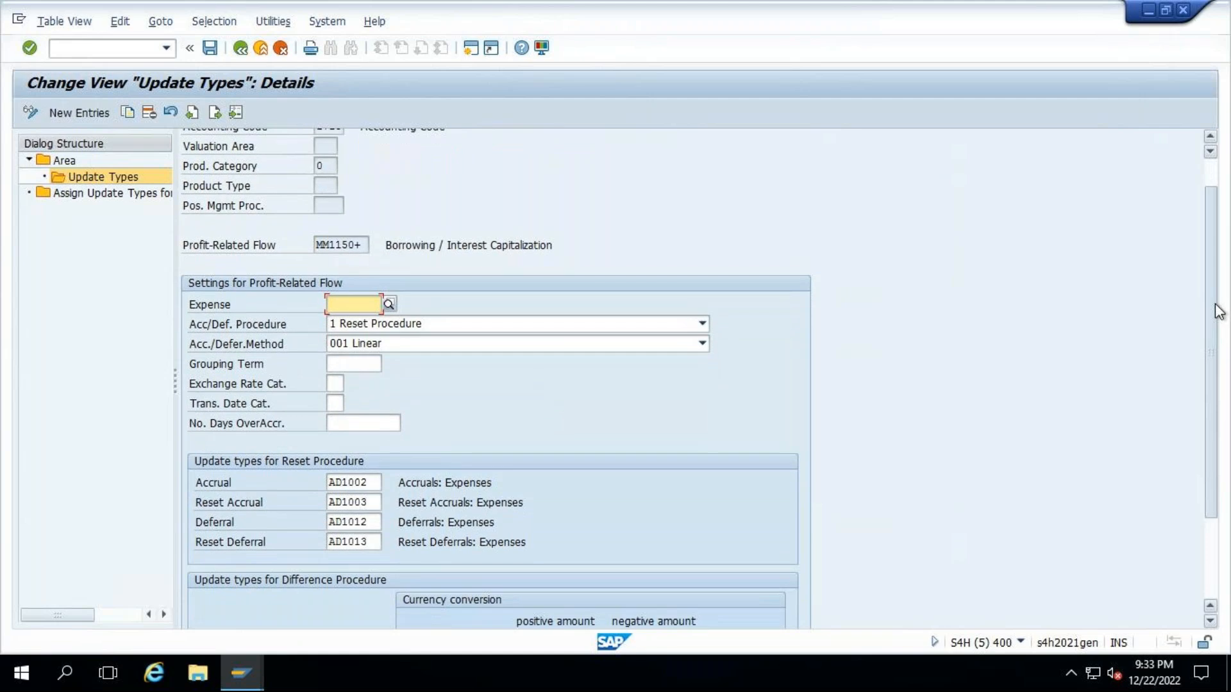
scroll(1221, 359, "down", 5)
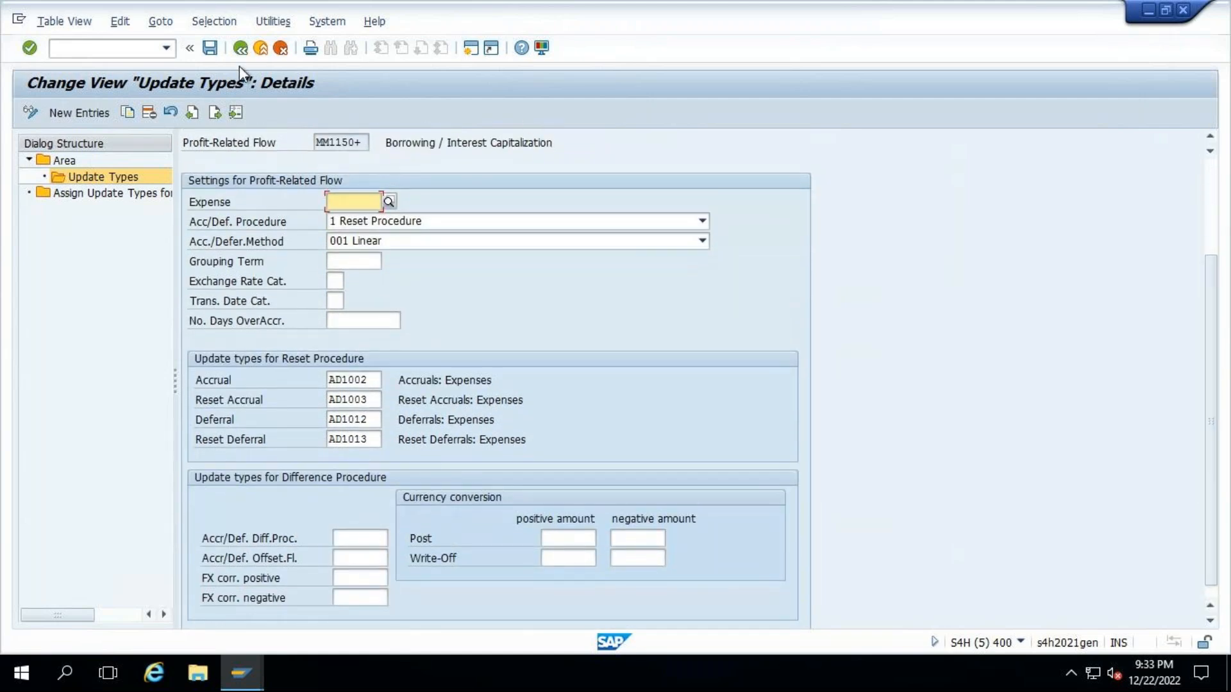
left_click(241, 48)
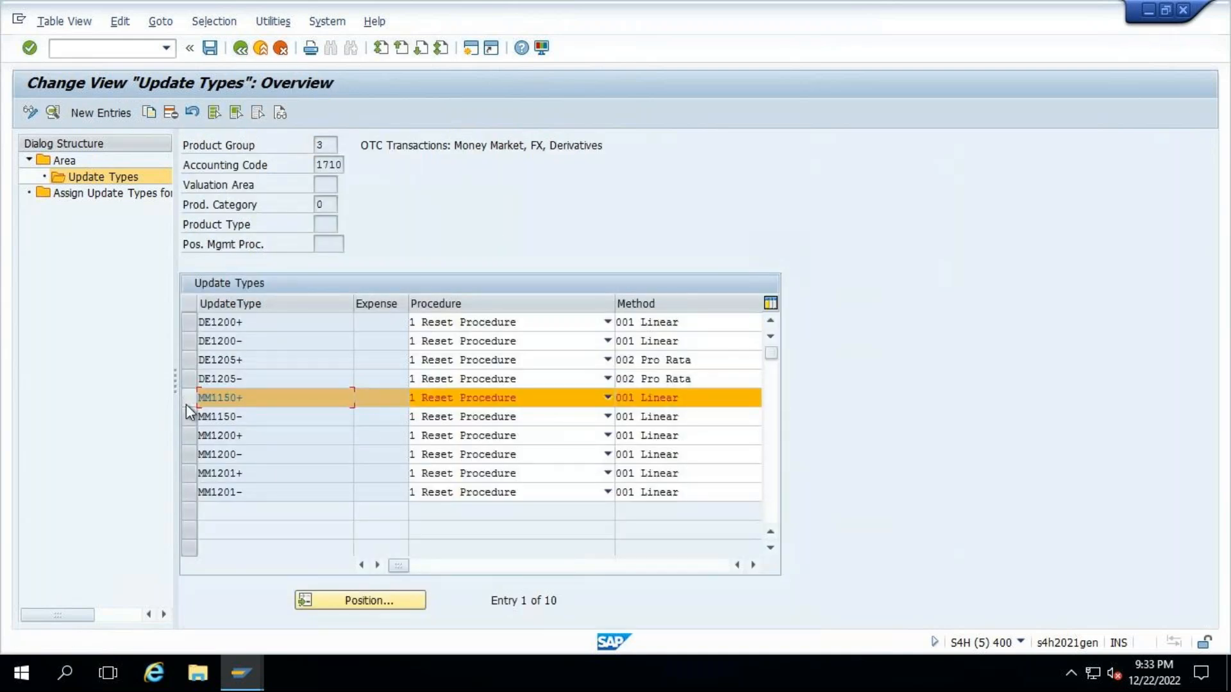
- Review the reset procedure update types of the MM1150- investment flow and return to the Area overview
left_click(188, 418)
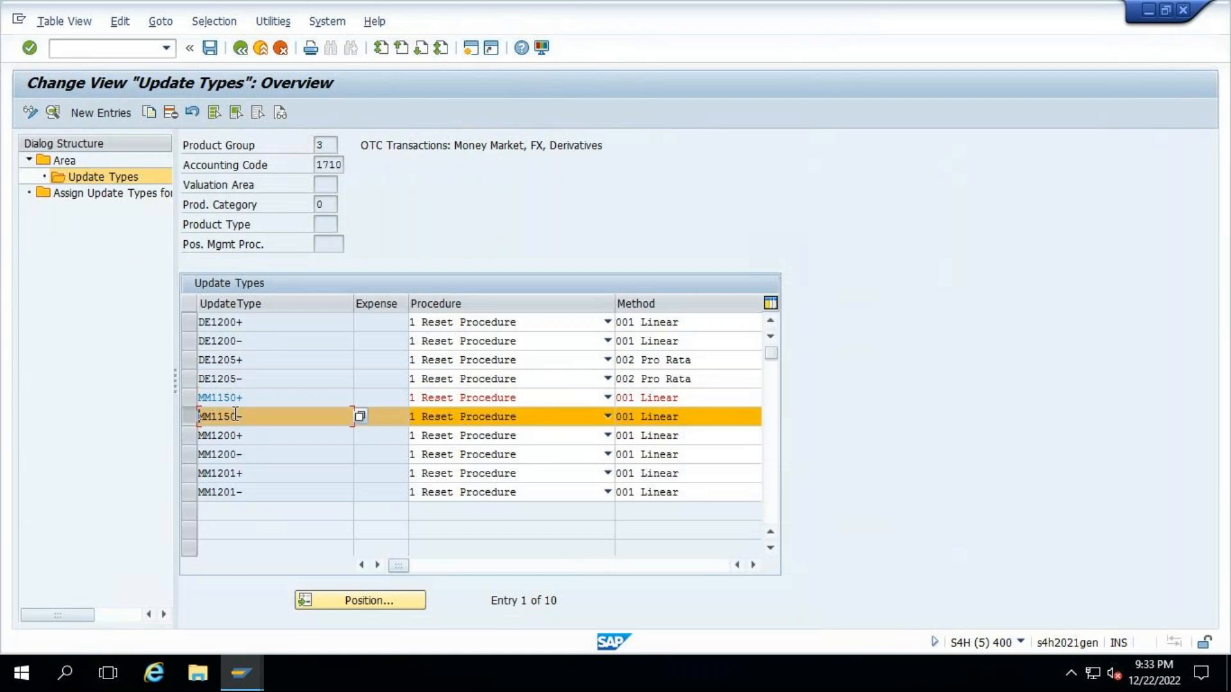
double_click(236, 415)
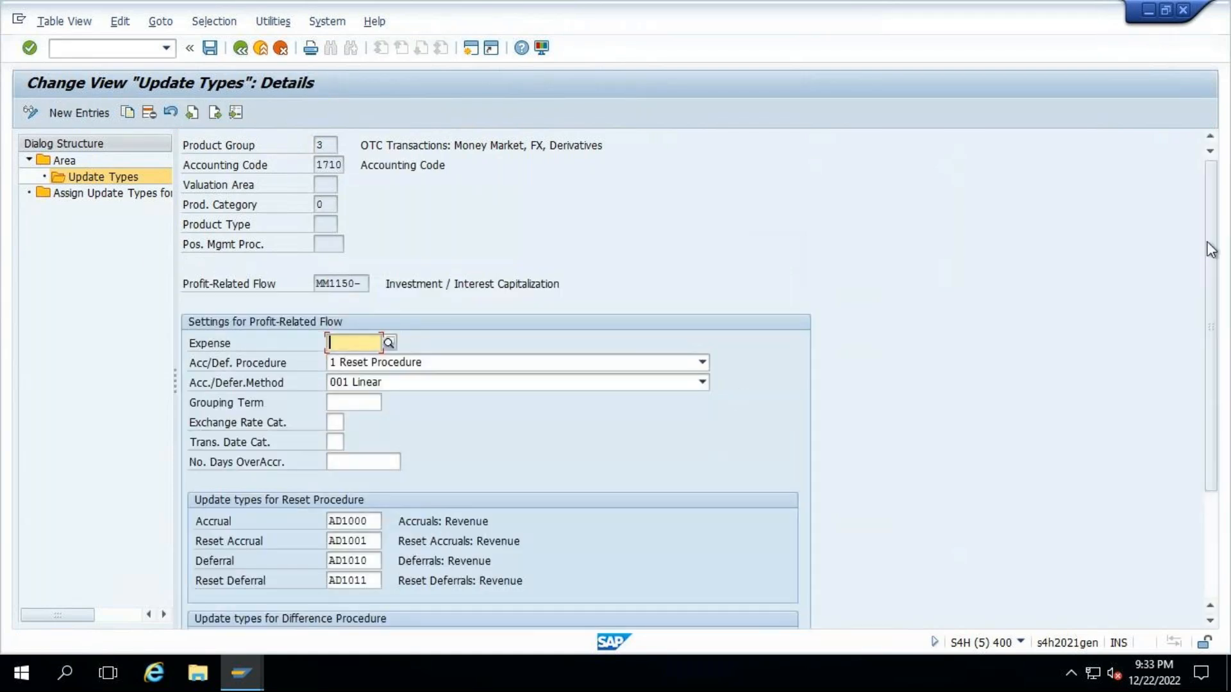
scroll(1223, 338, "down", 3)
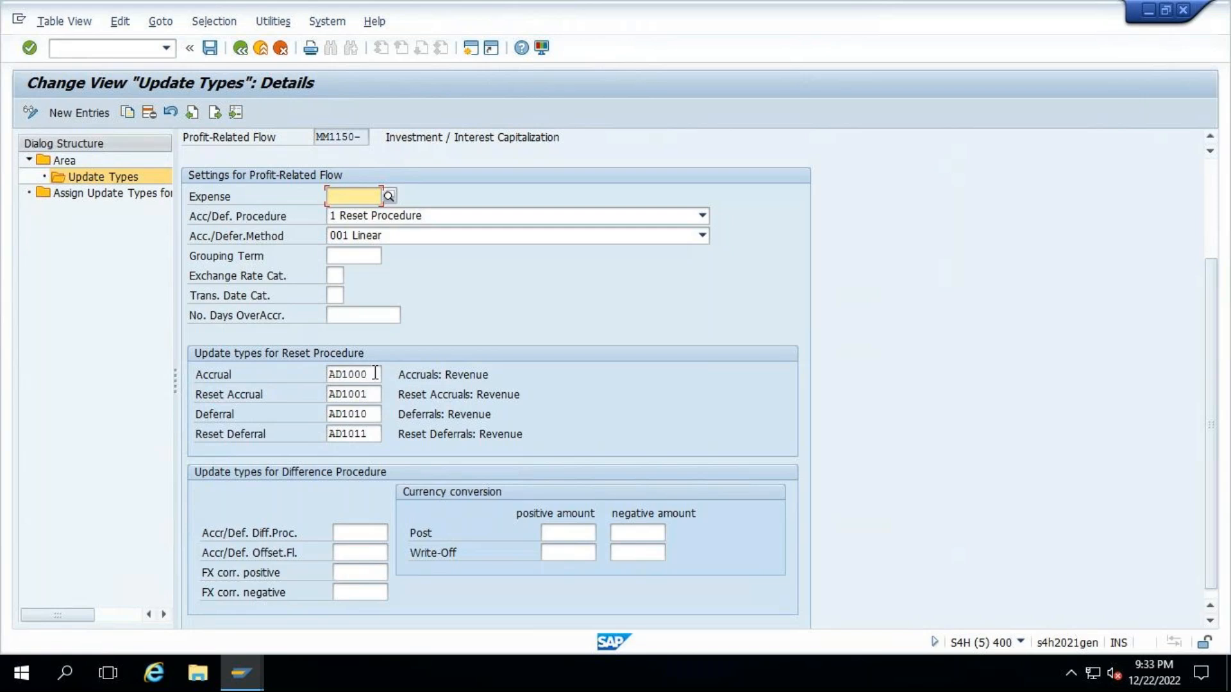
left_click(62, 160)
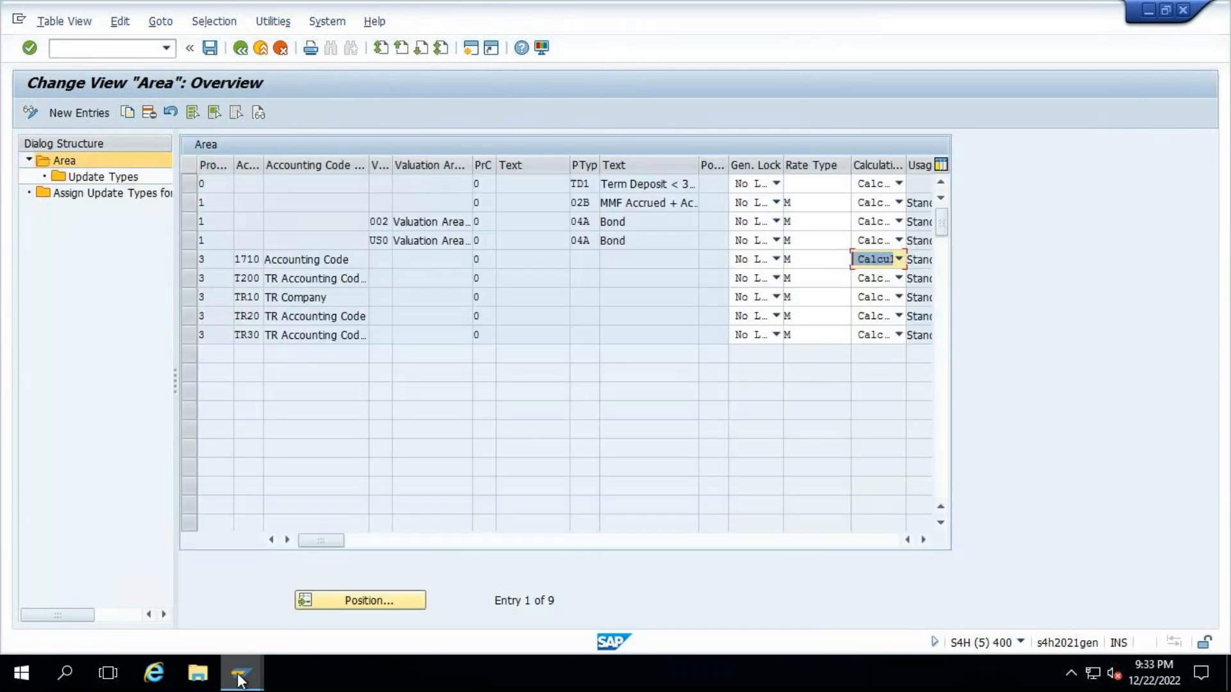
- Switch to the fixed-term deposit session to review the cash flow's flow types, and return to the Area overview
mouse_move(243, 673)
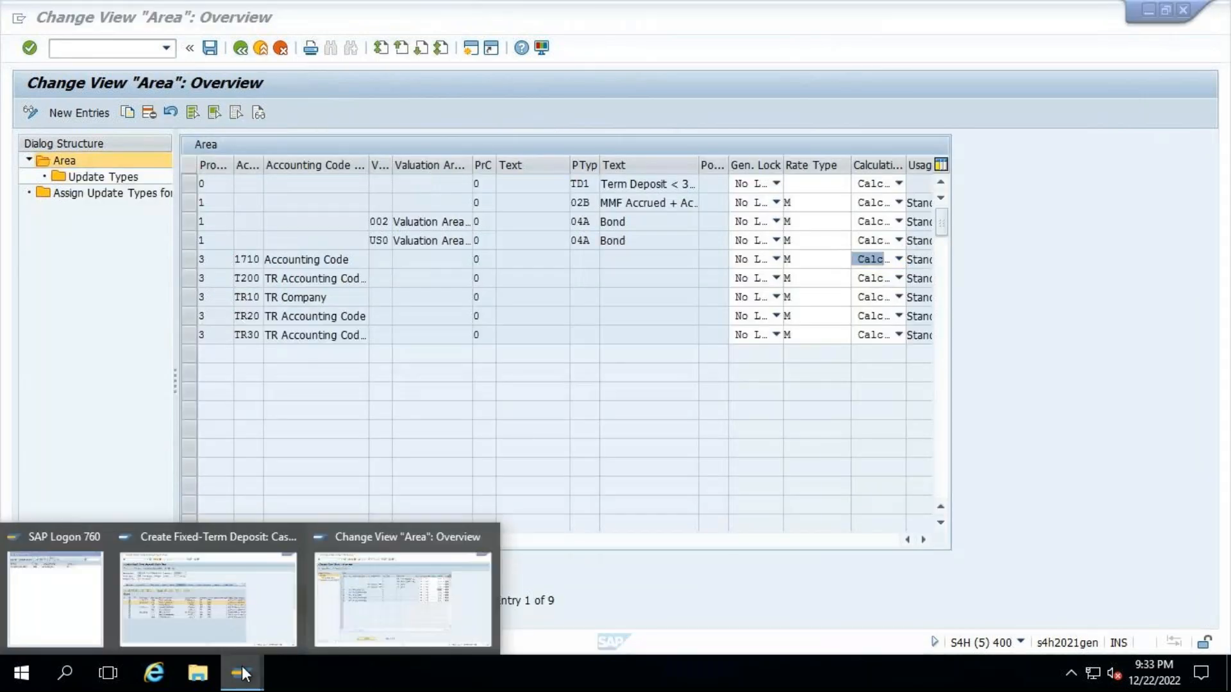
left_click(232, 602)
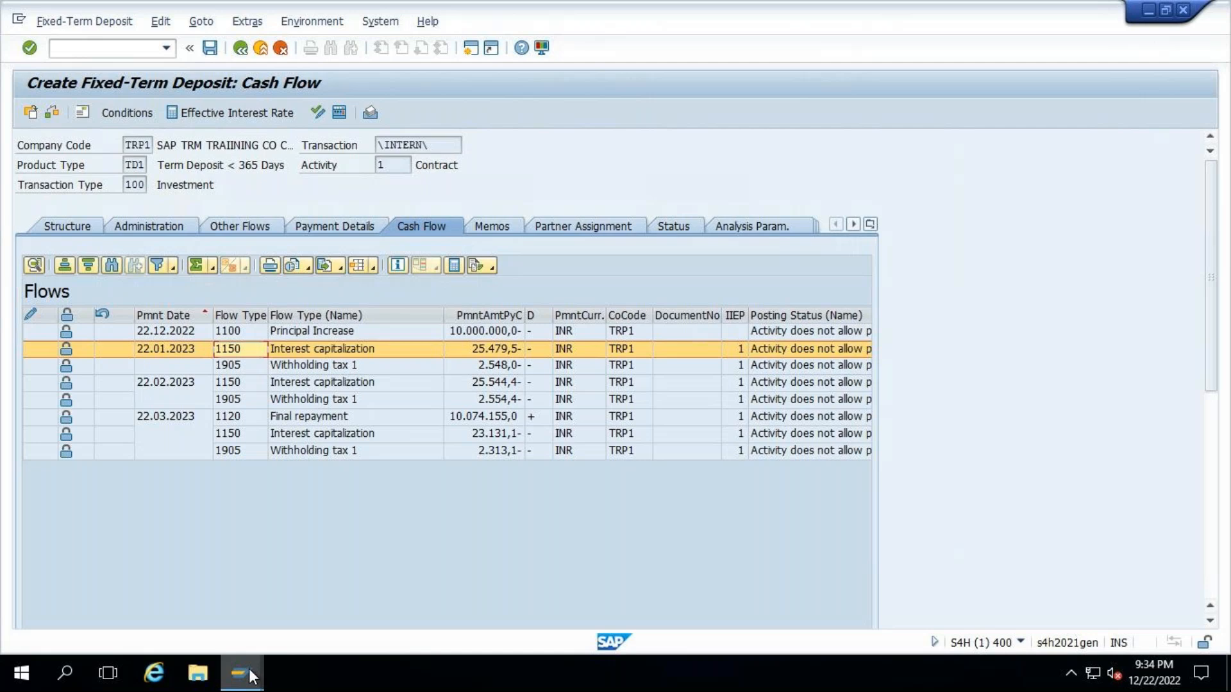
mouse_move(253, 670)
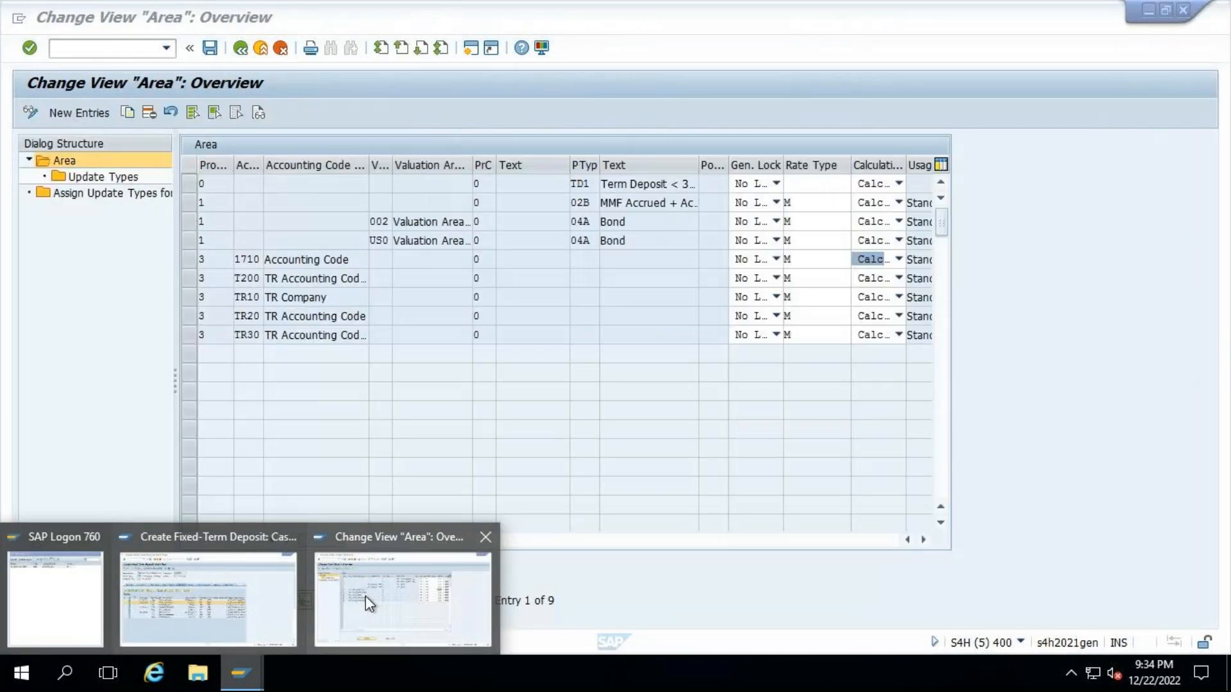
left_click(368, 602)
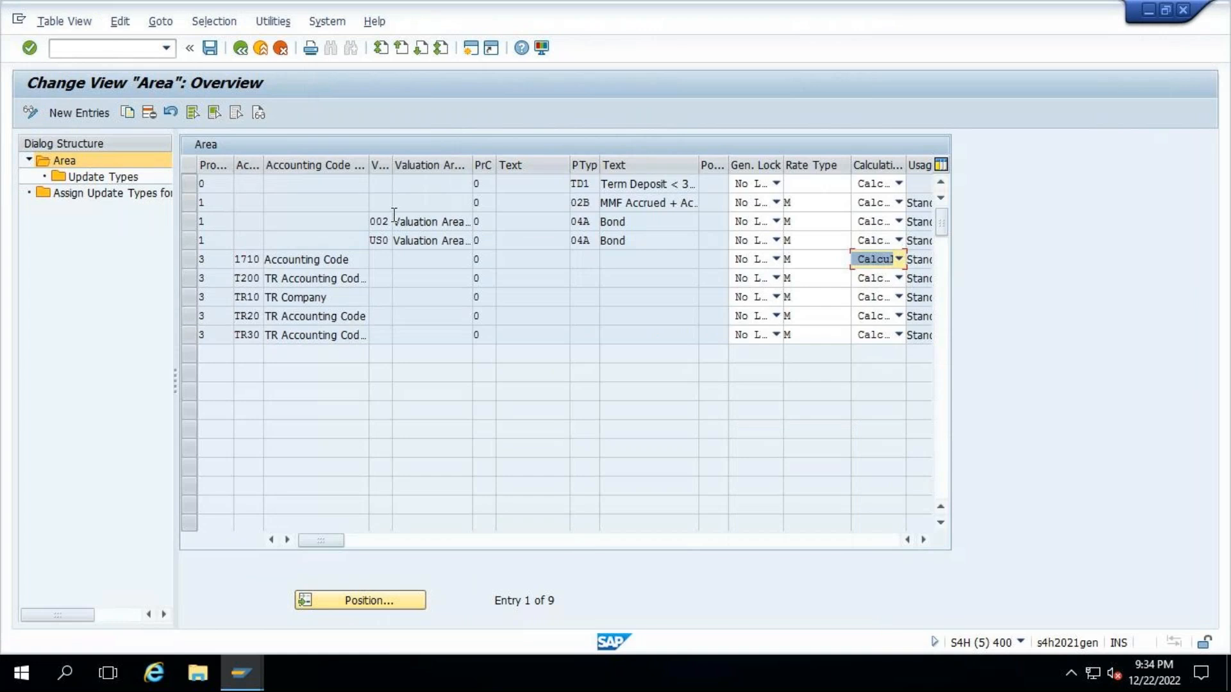
- Open the update types of the TD1 product type area and start a new entry
left_click(190, 183)
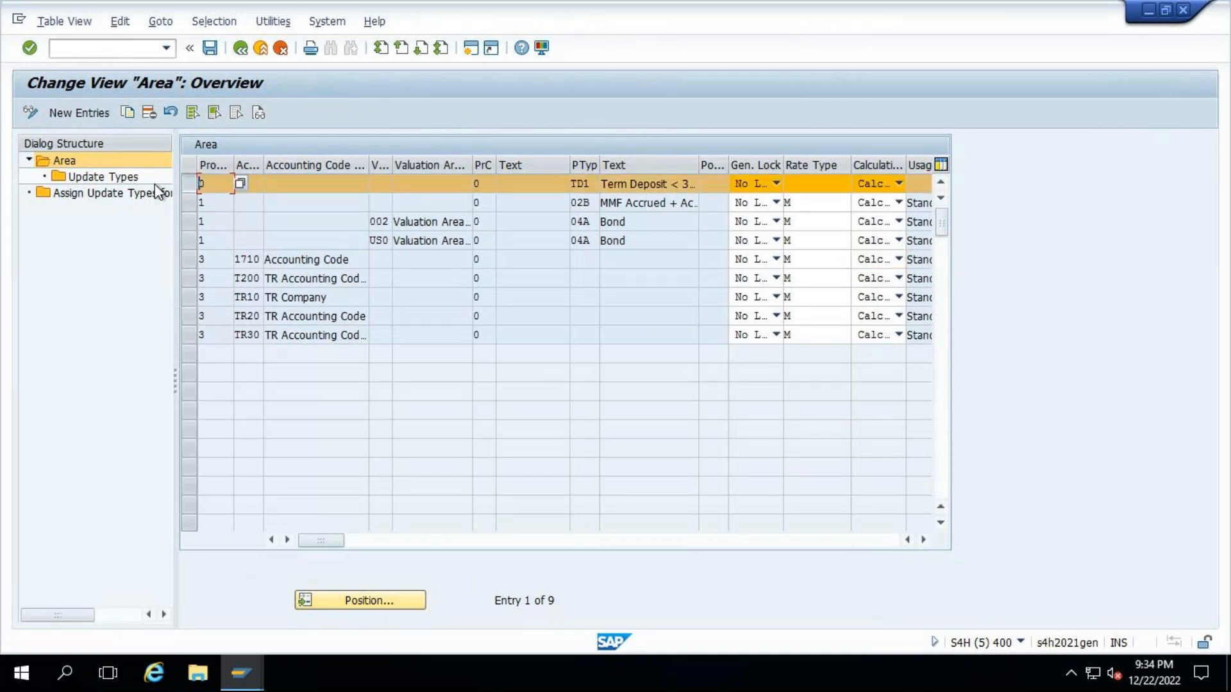
left_click(131, 178)
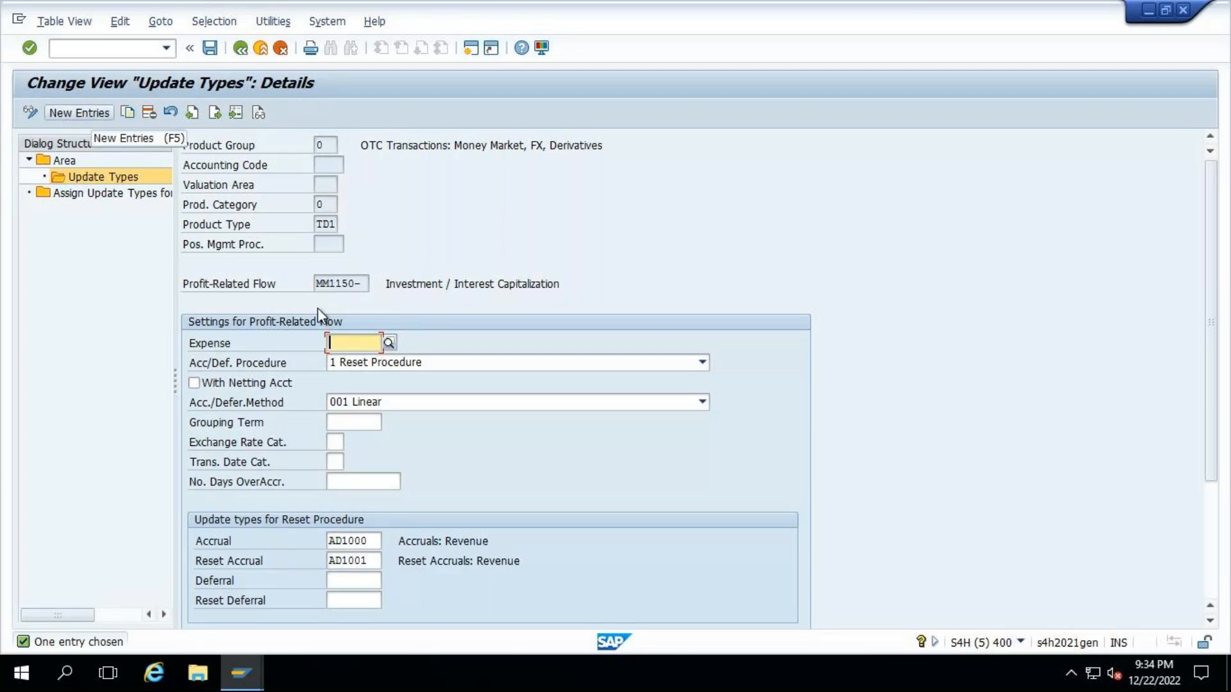
key("F5")
- In the fixed-term deposit session, turn off Capitalize Interest, display the recalculated cash flow and widen its flow type column
mouse_move(244, 662)
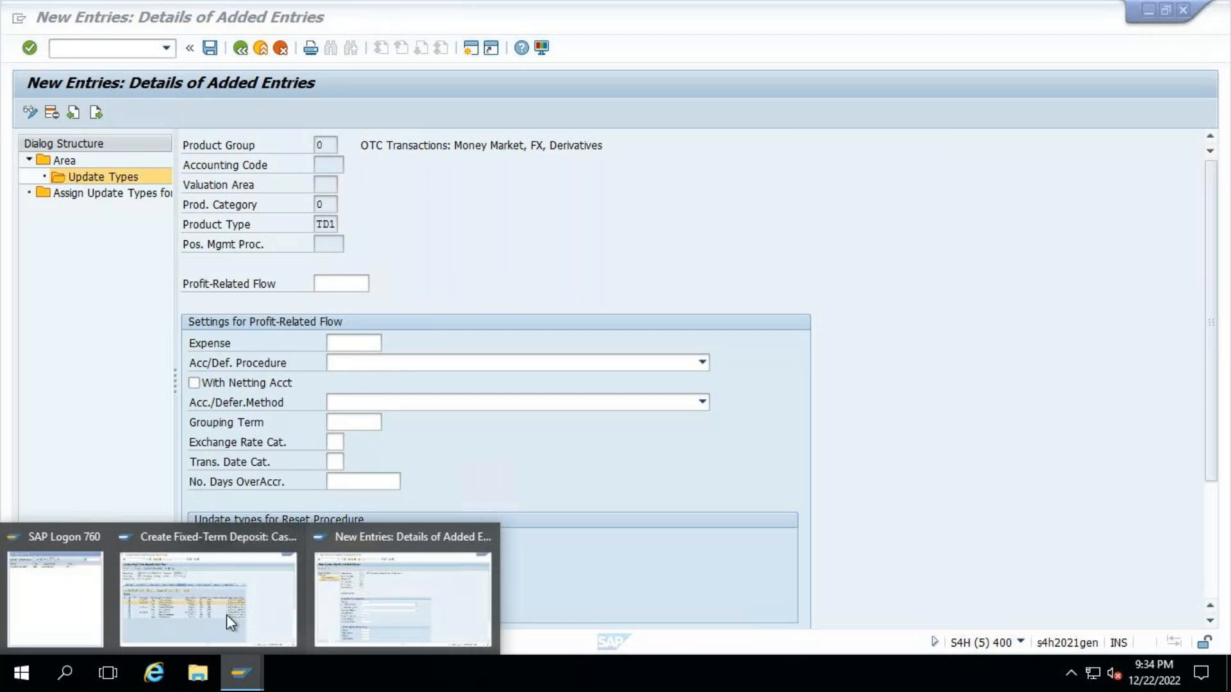
left_click(226, 614)
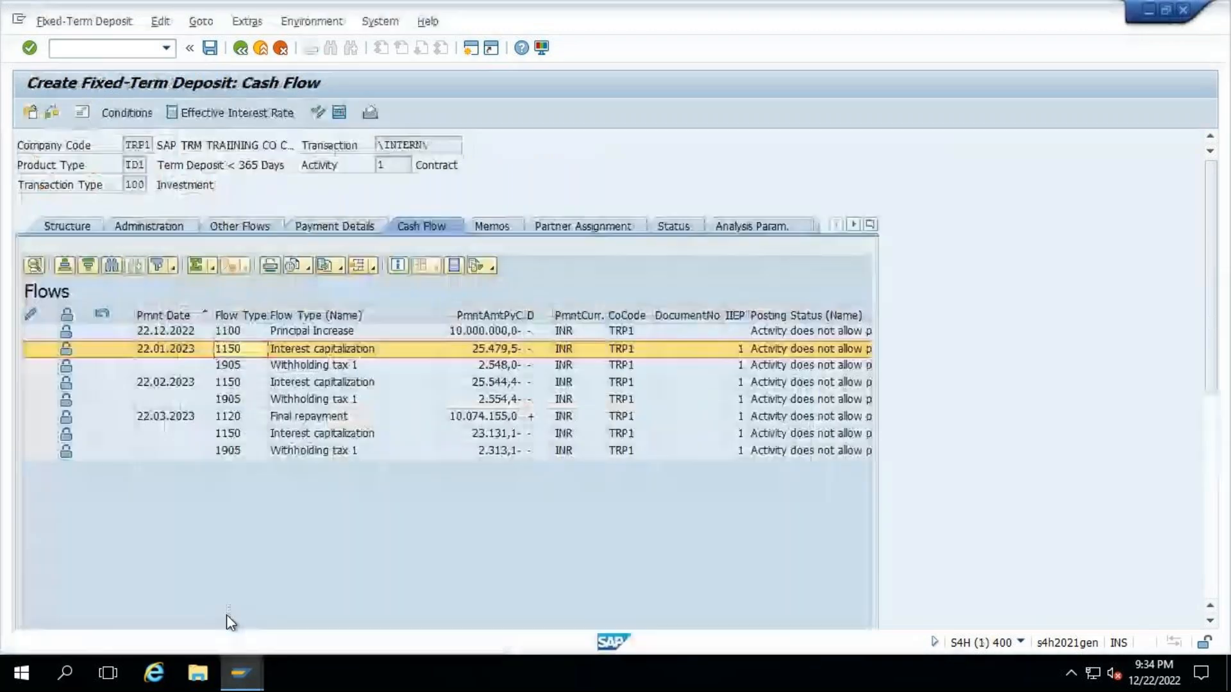
left_click(63, 225)
left_click(308, 443)
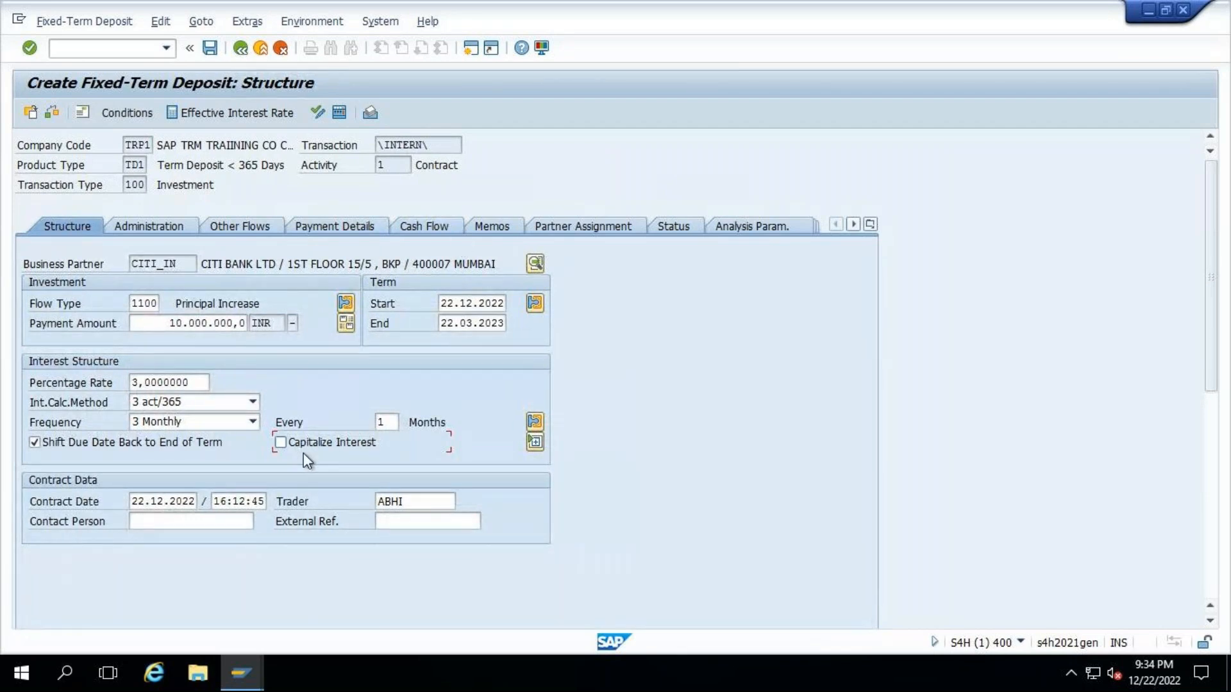
left_click(434, 226)
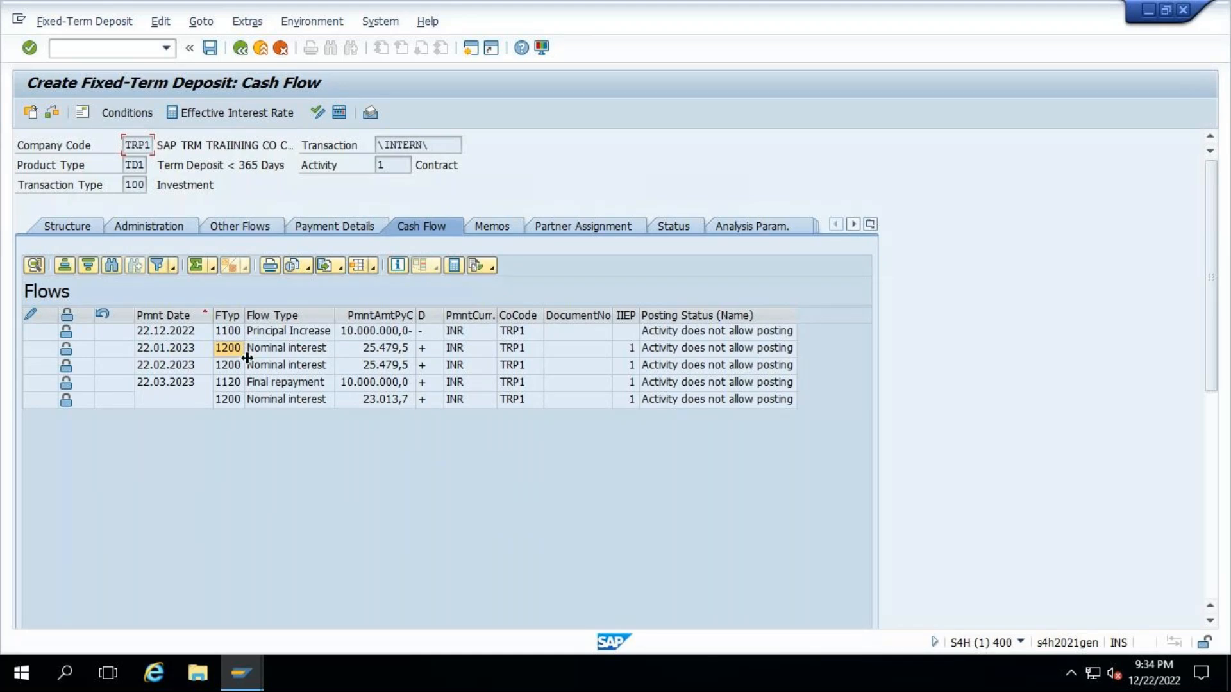
left_click_drag(242, 309, 267, 309)
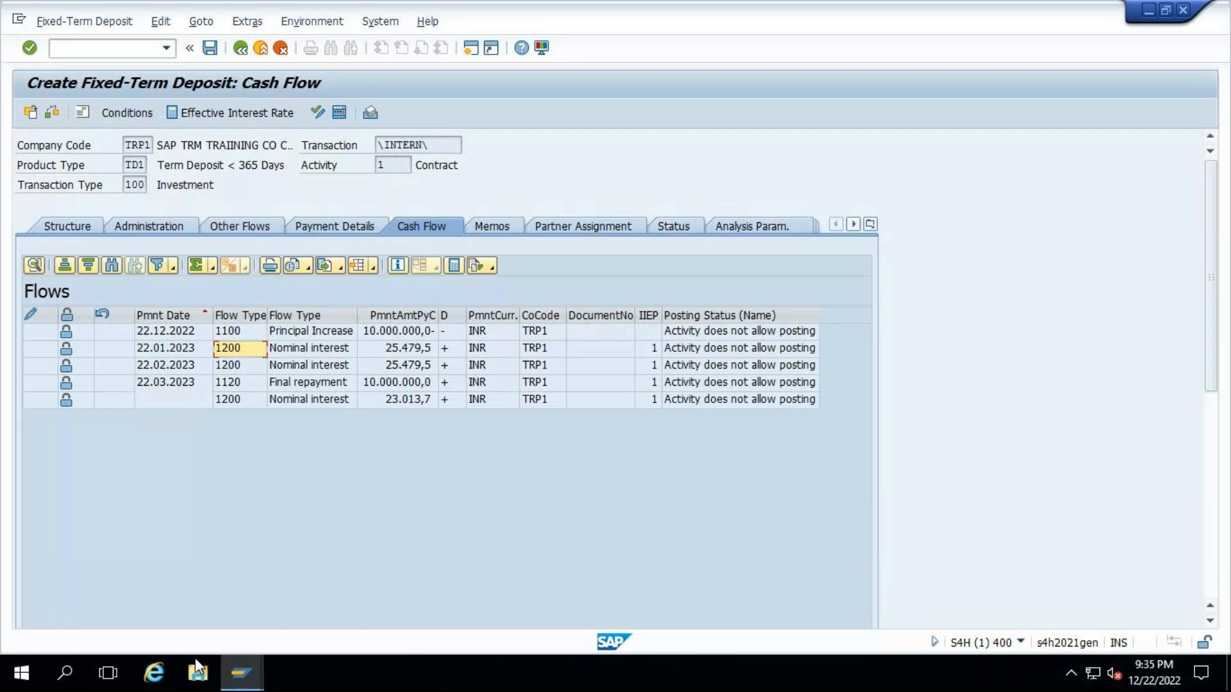
- Return to the new update type entry and set the Profit-Related Flow to MM1200+
left_click(241, 673)
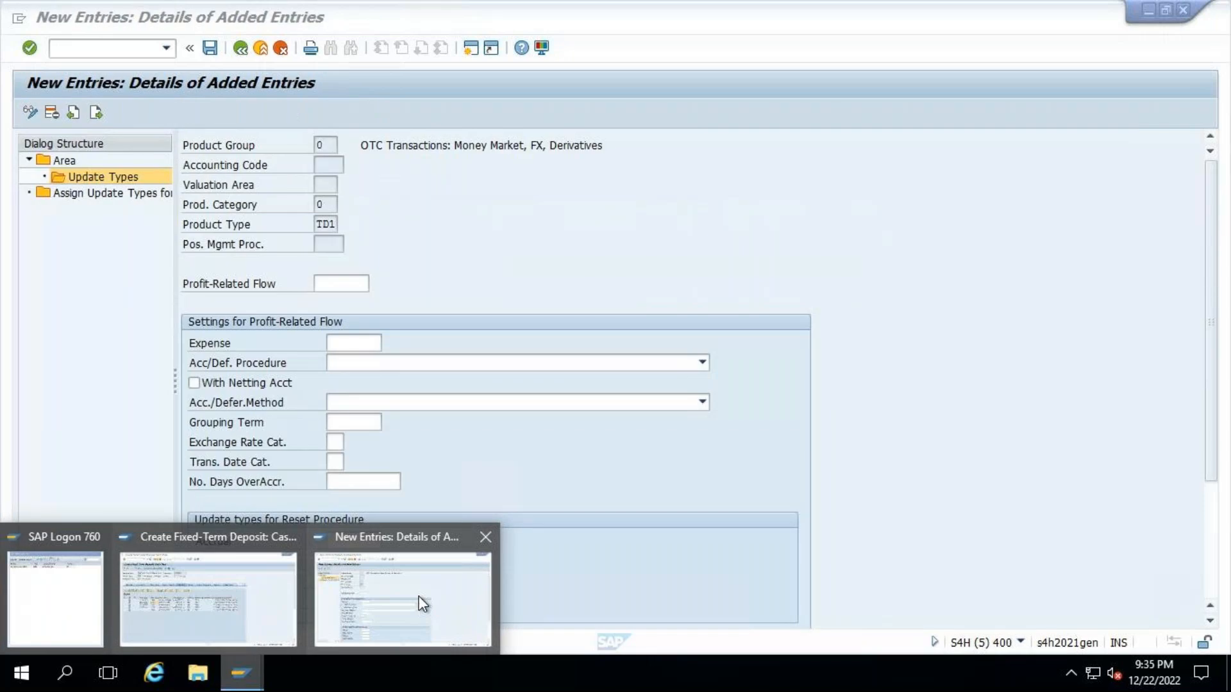
left_click(422, 603)
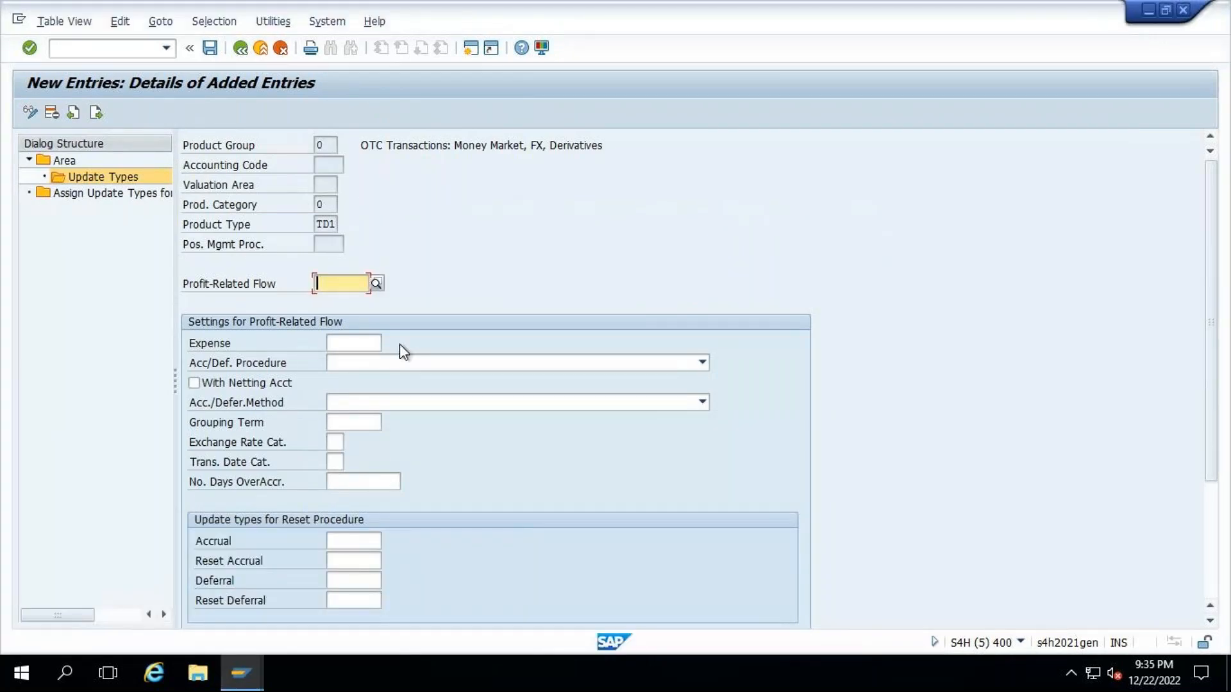
type("MM1")
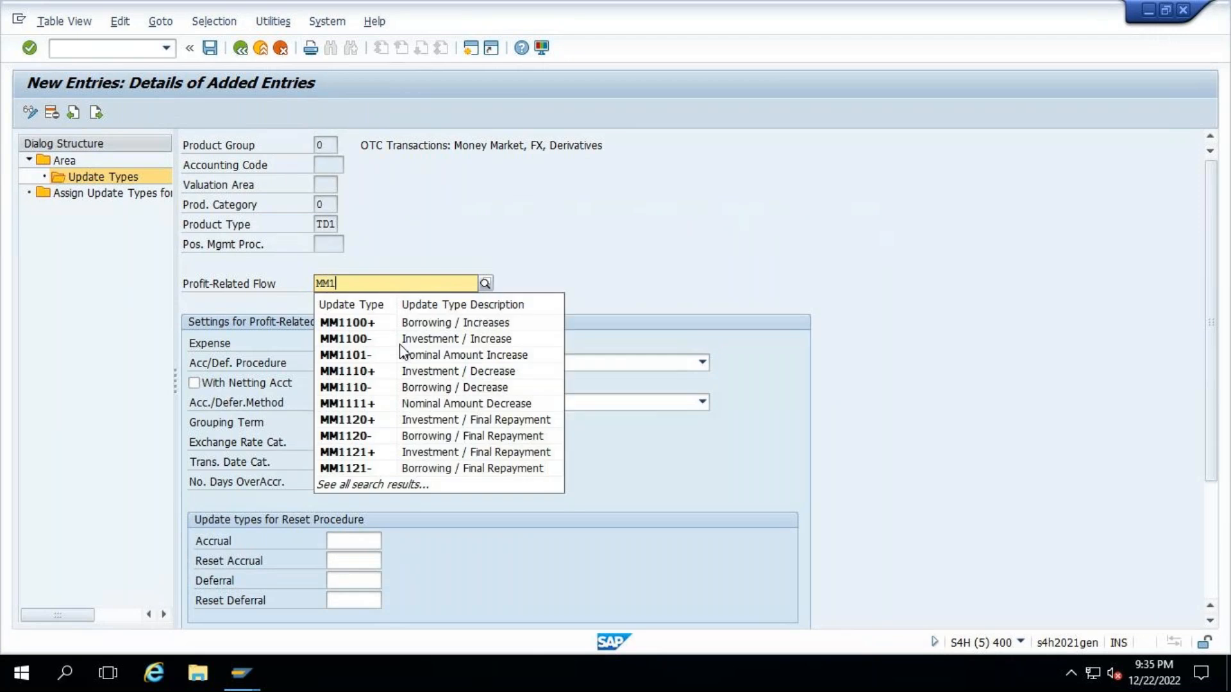
type("200+")
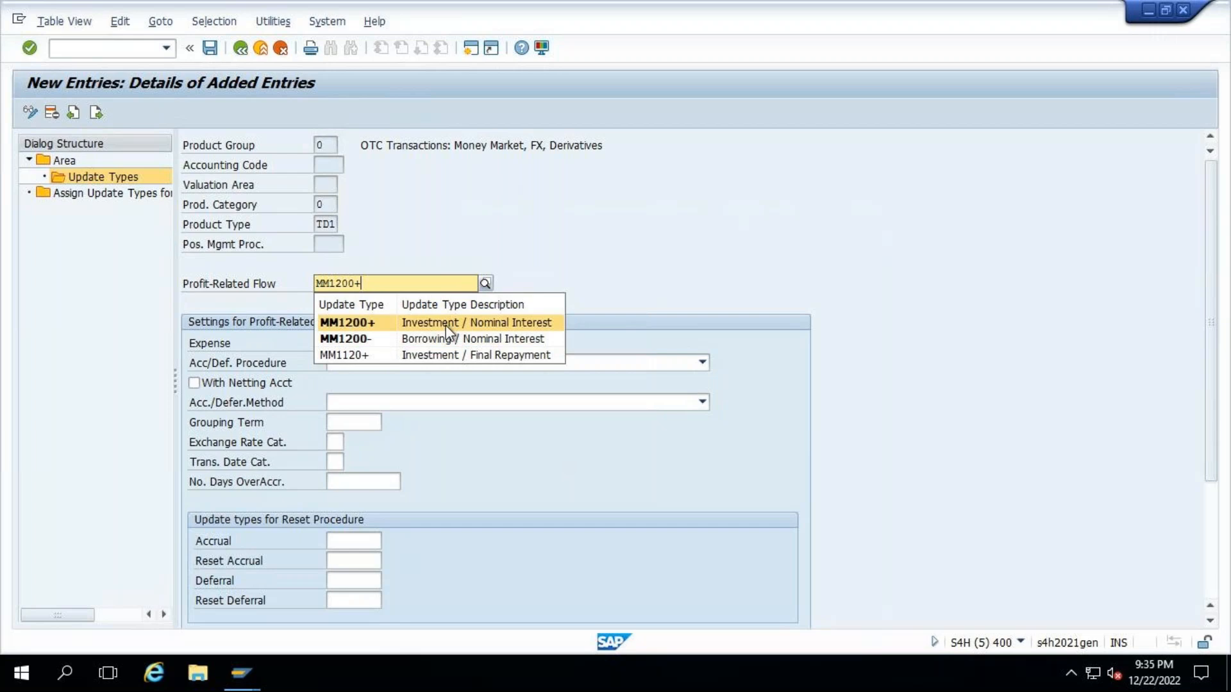
left_click(663, 160)
mouse_move(234, 677)
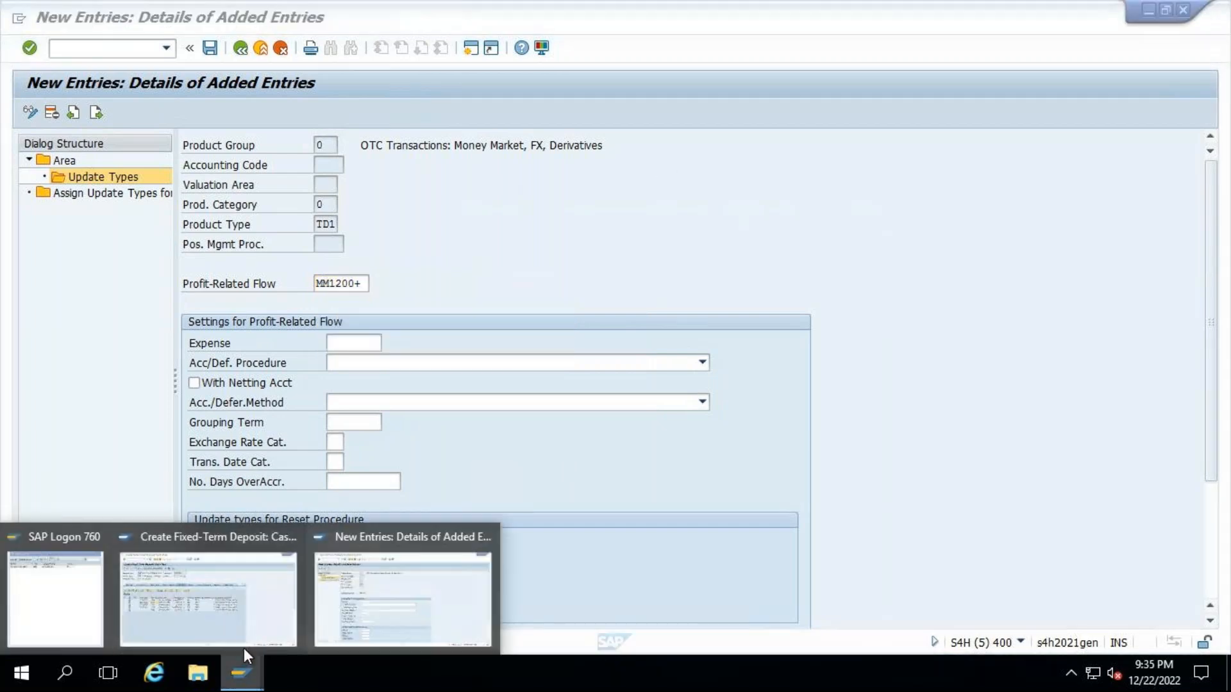
- Check the interest flow type in the fixed-term deposit's cash flow and return to the new update type entry
left_click(244, 606)
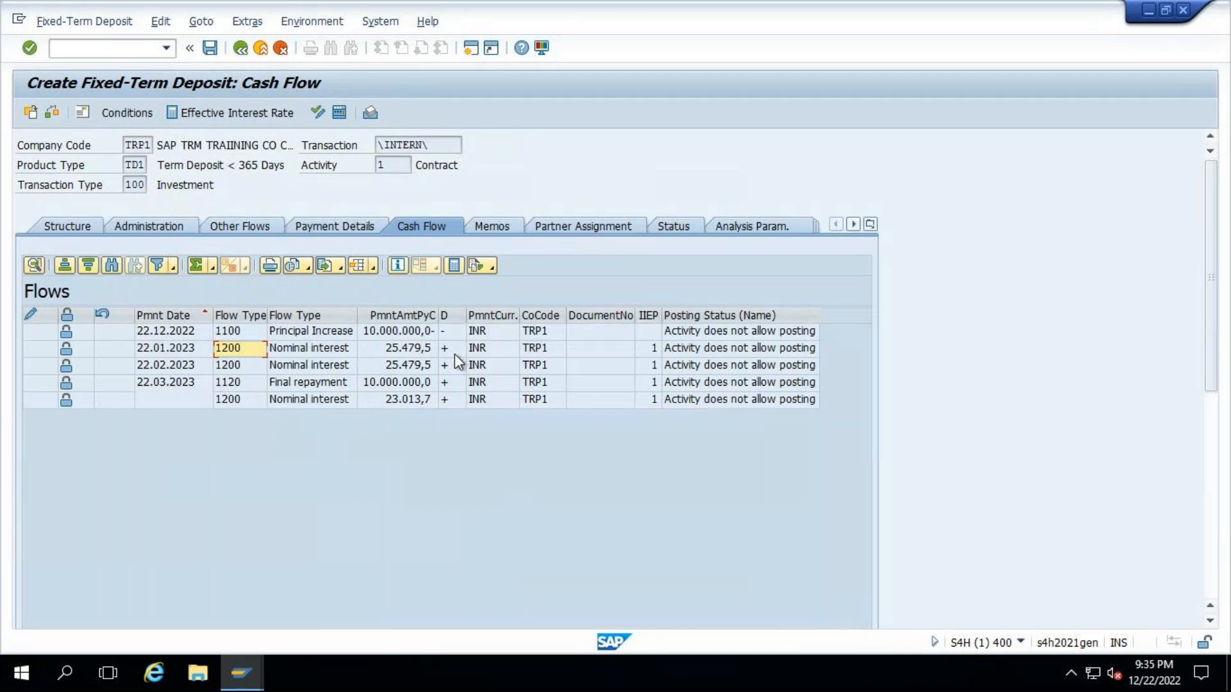
left_click(242, 673)
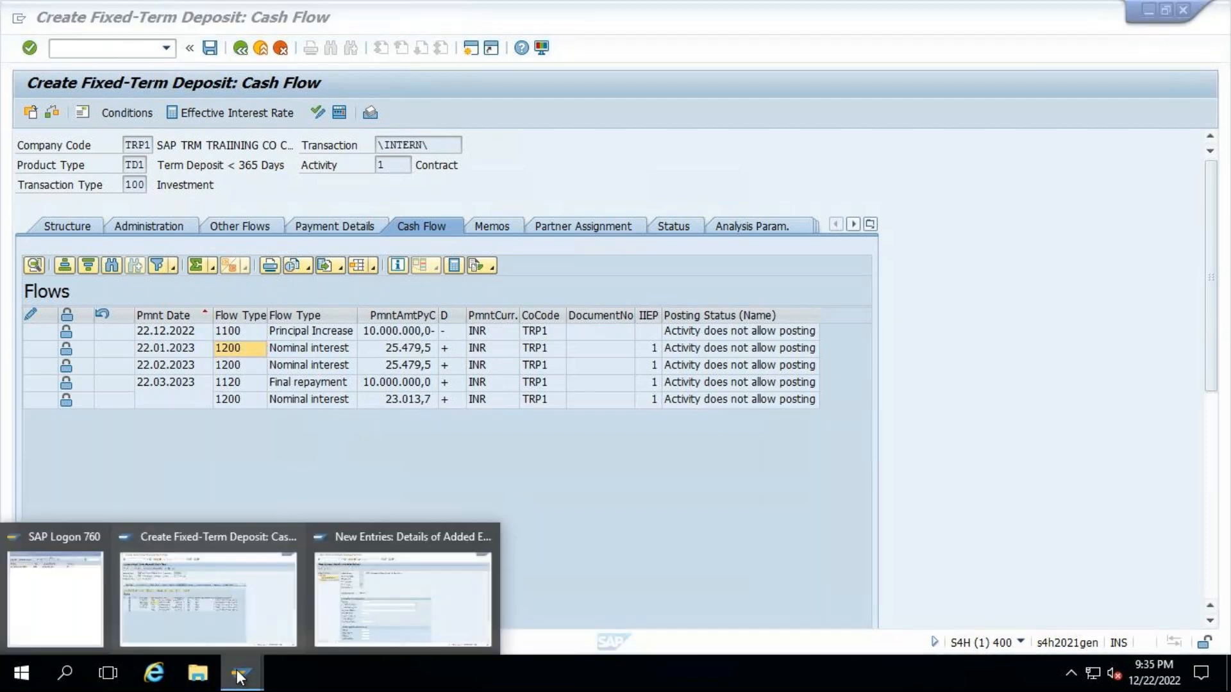
left_click(359, 606)
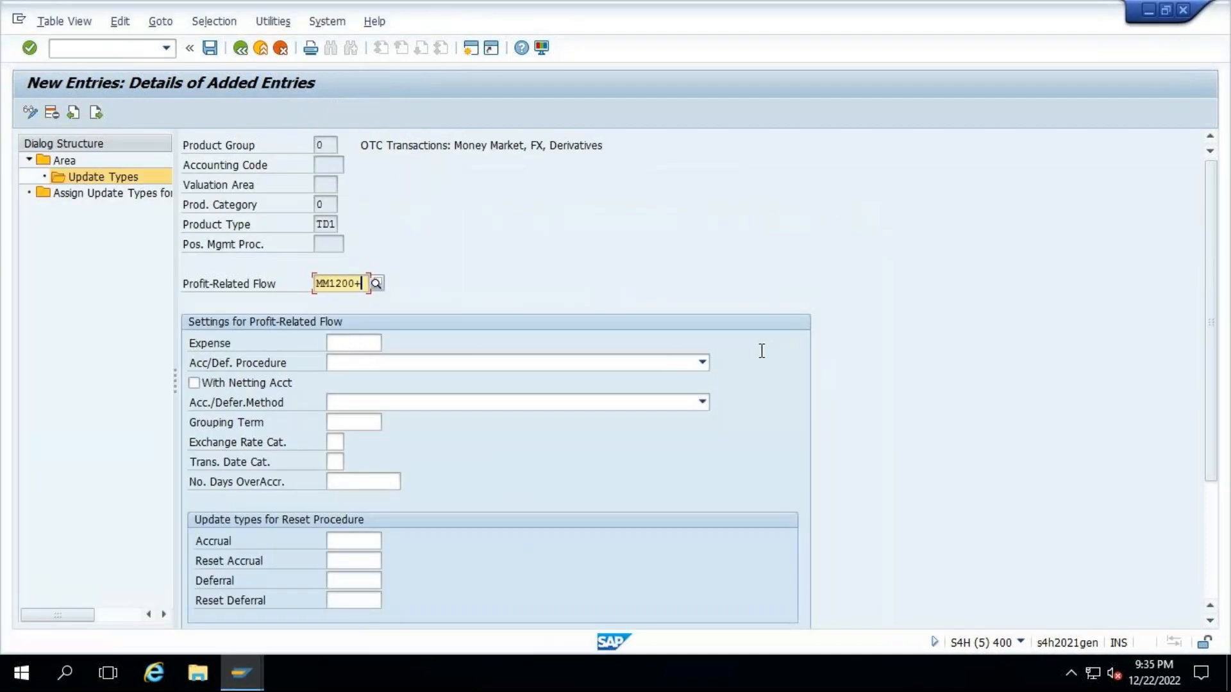
left_click(703, 363)
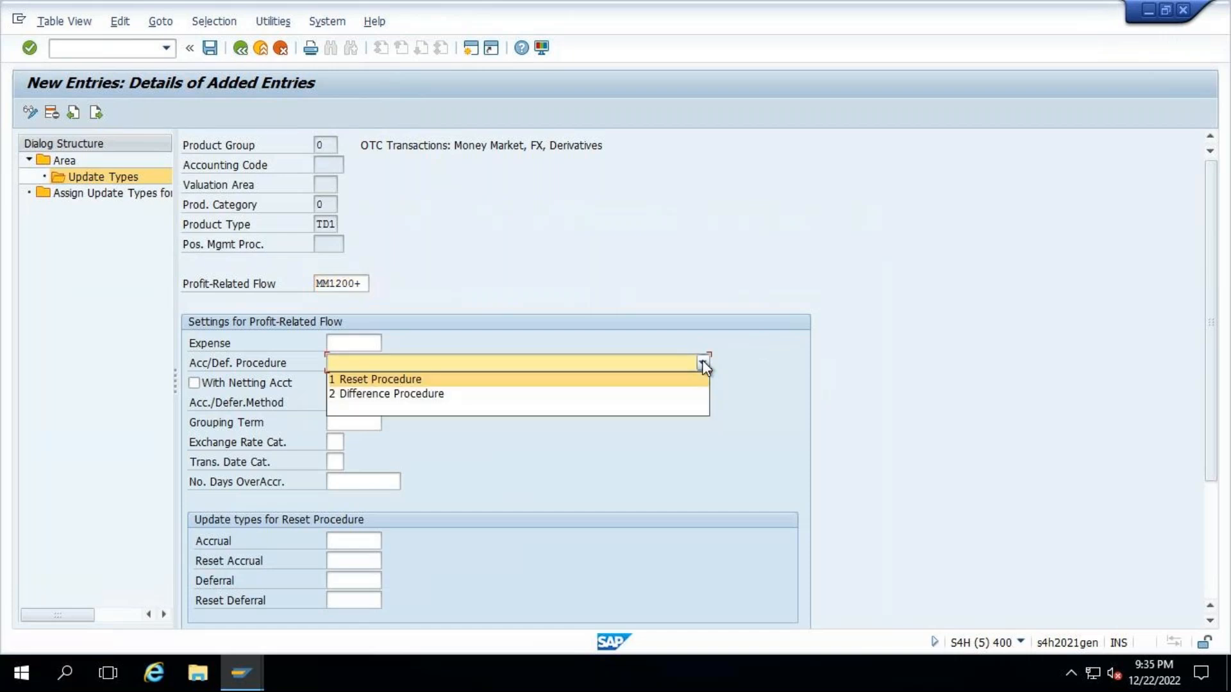
left_click(397, 384)
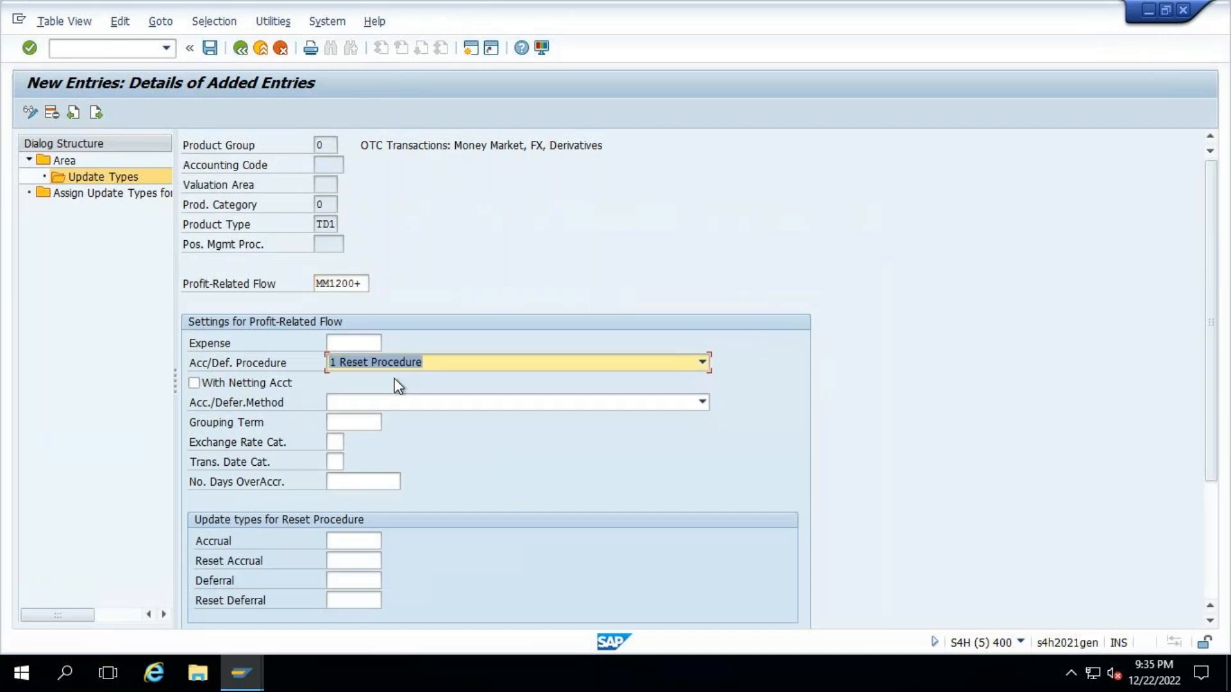
left_click(702, 402)
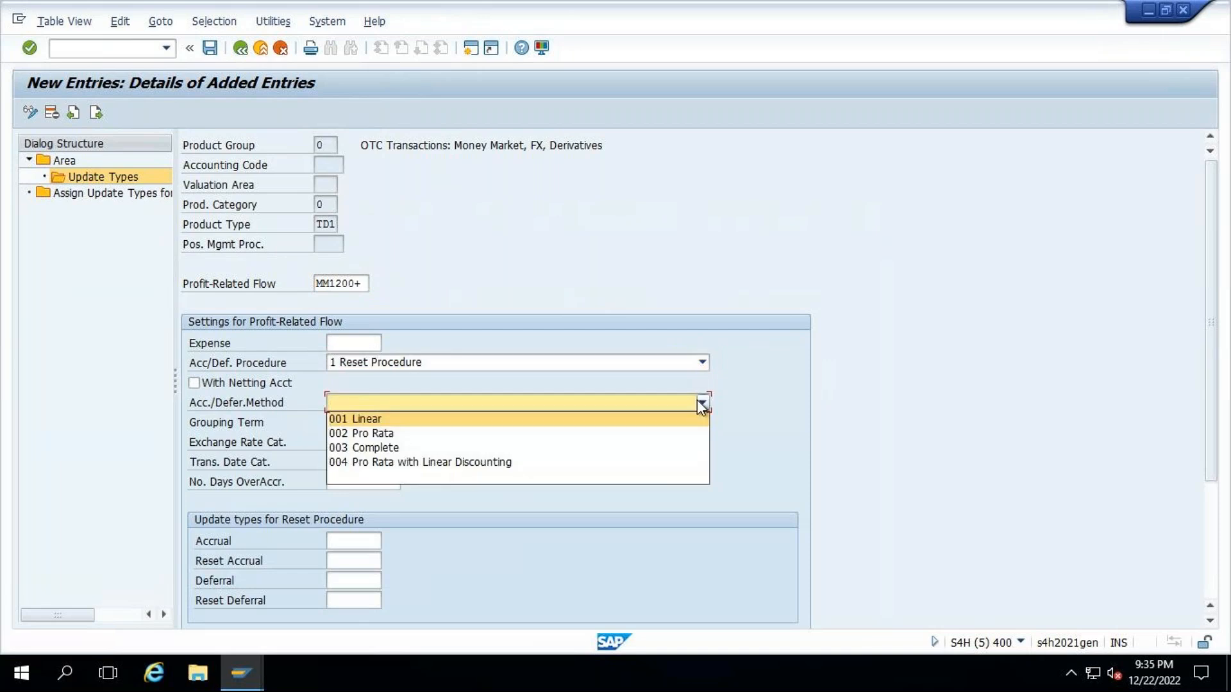
left_click(352, 419)
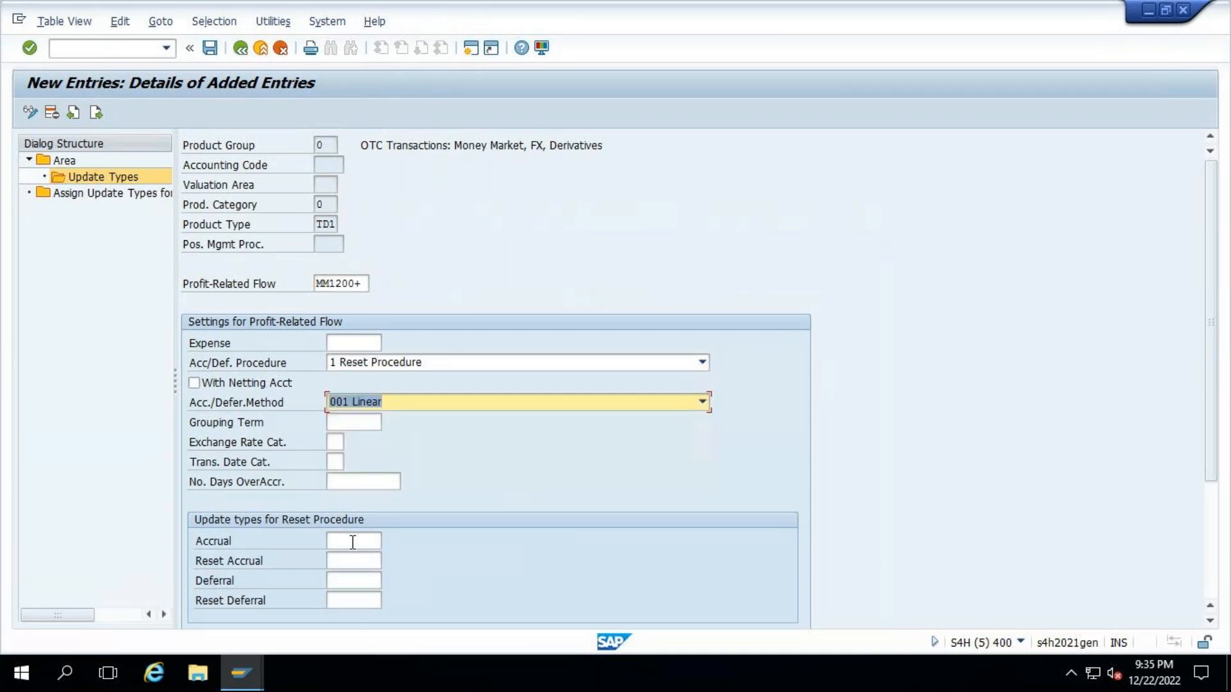
scroll(1216, 417, "down", 1)
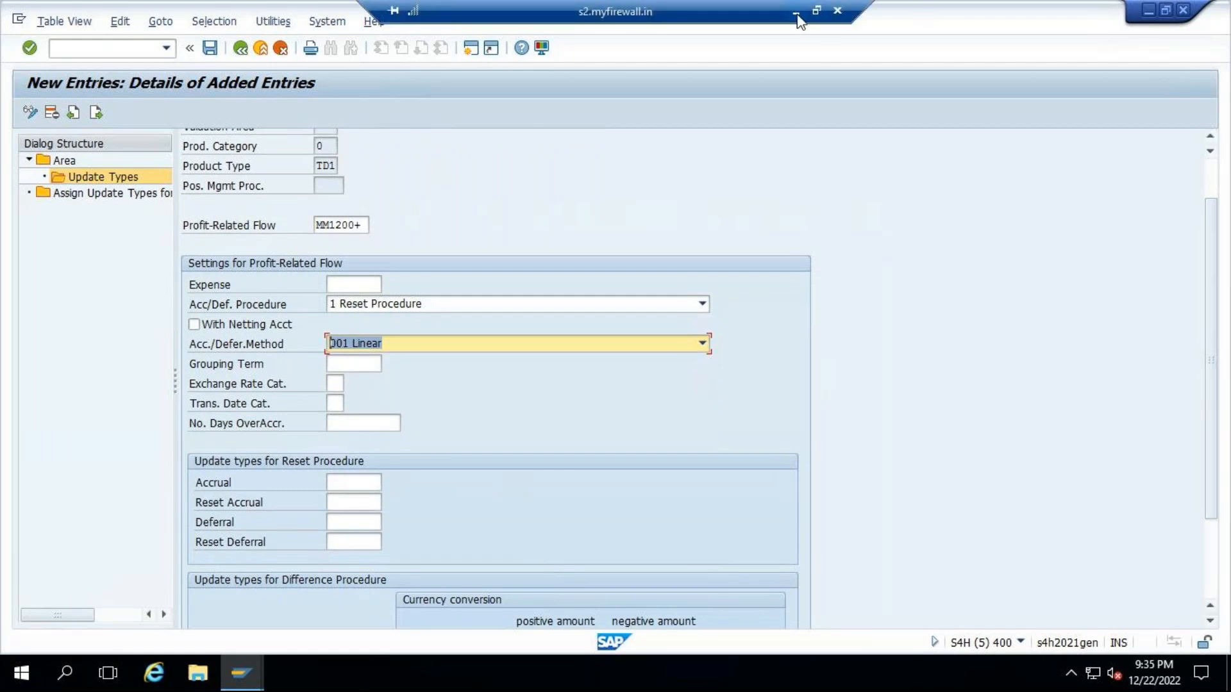
left_click(795, 12)
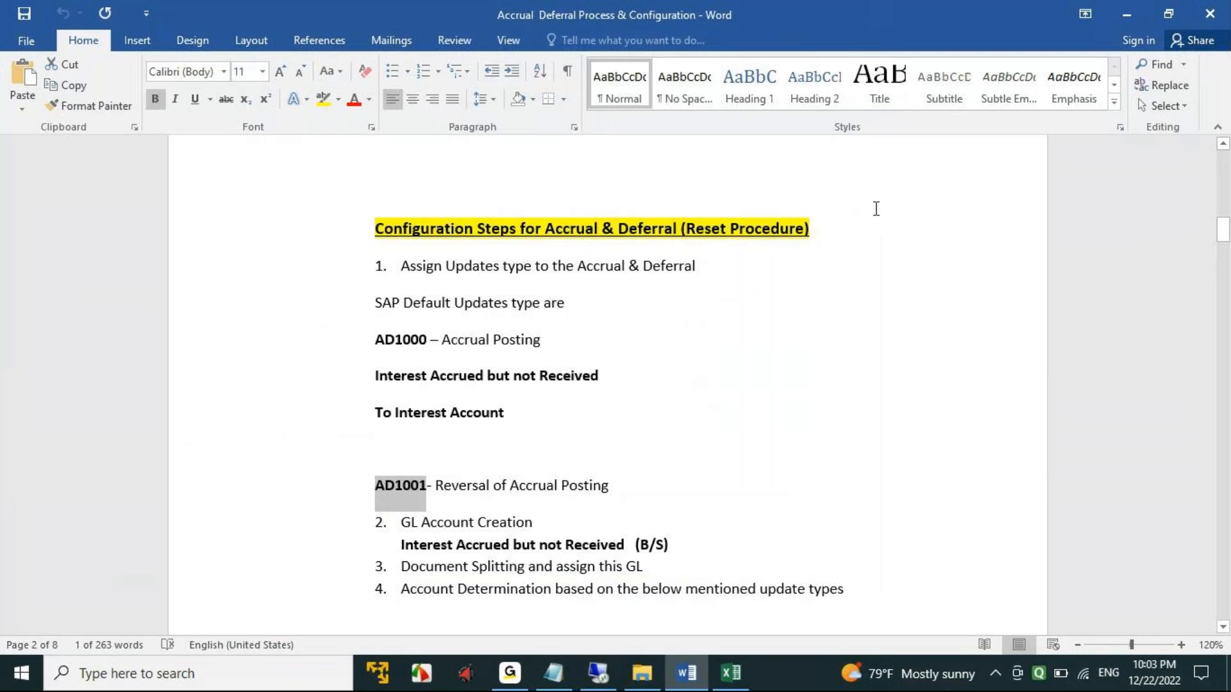
left_click(598, 673)
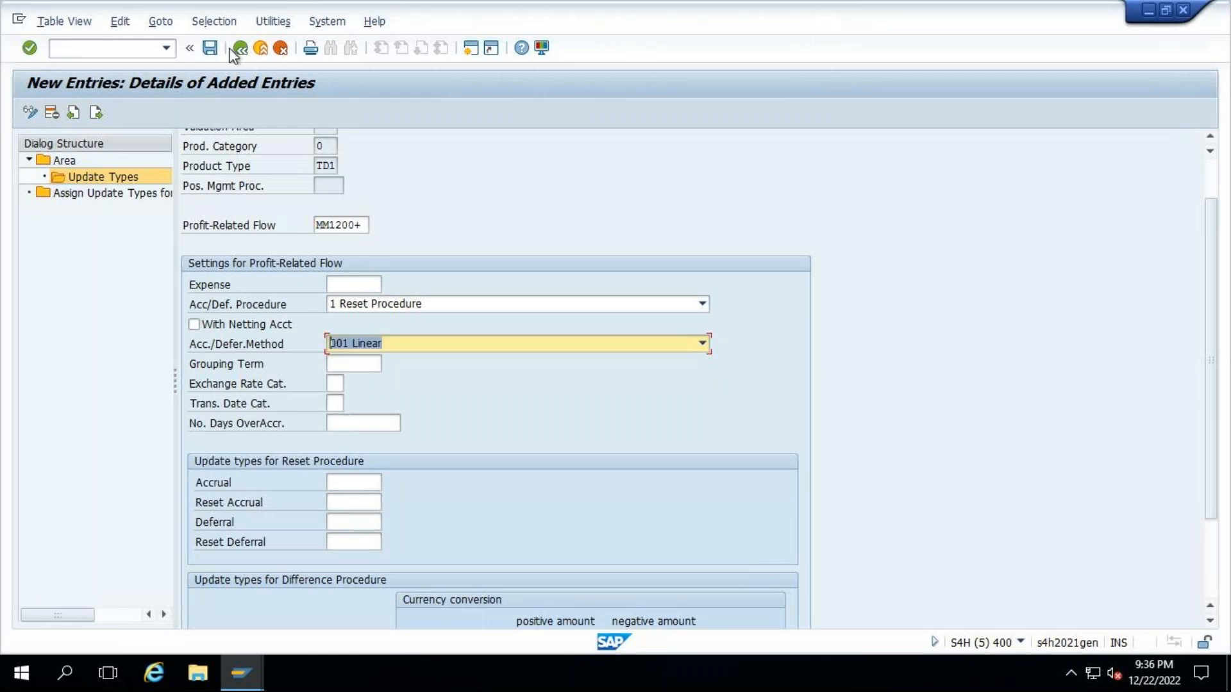
left_click(280, 47)
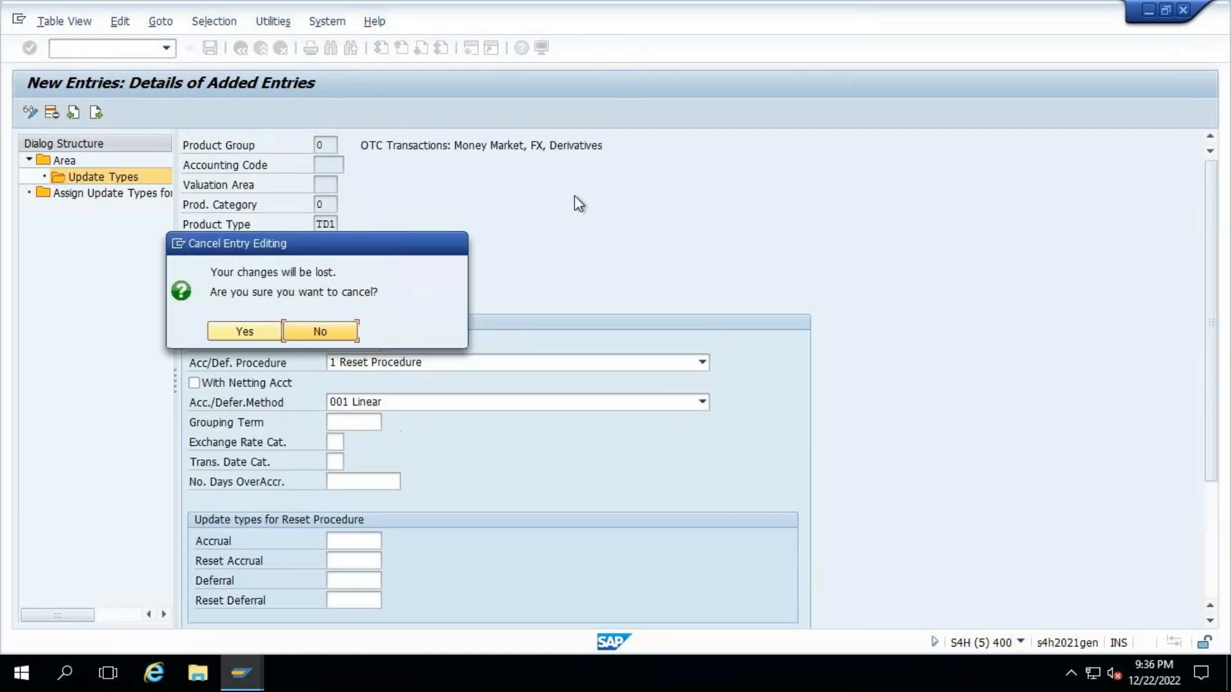
left_click(279, 331)
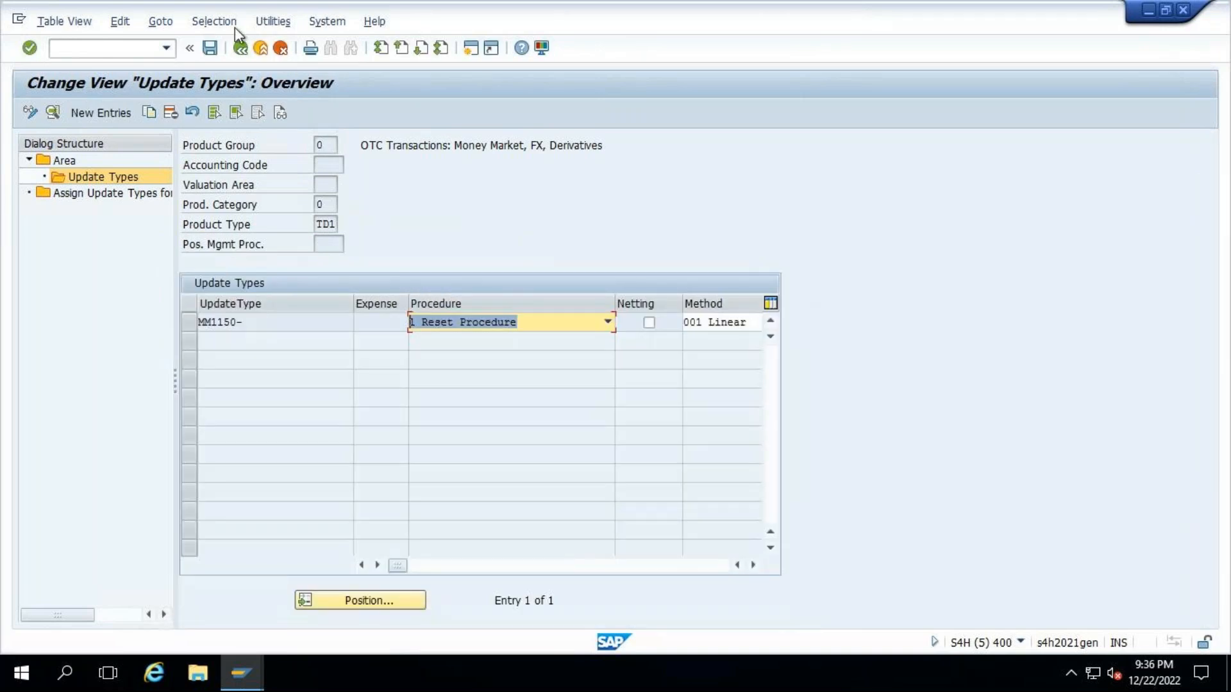
- Return to the Area overview and open the update types of accounting code 1710
left_click(241, 48)
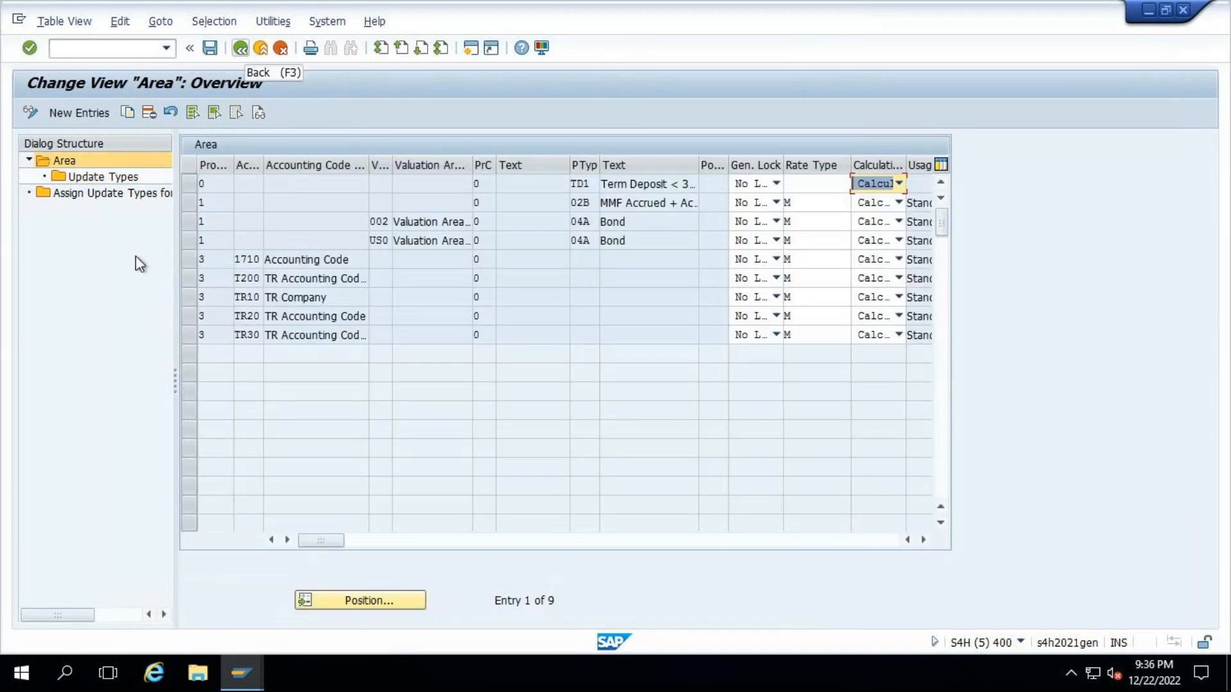
left_click(187, 259)
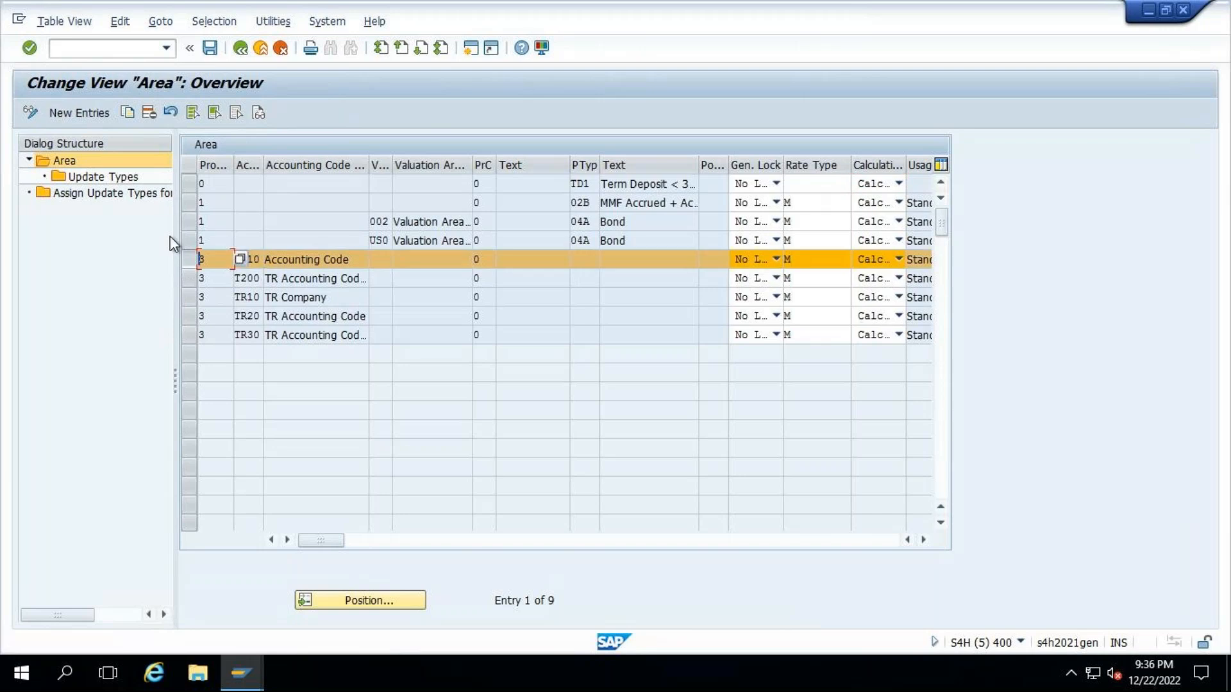
double_click(103, 177)
- Compare the flow types in the fixed-term deposit's cash flow, and return to accounting code 1710's update types
left_click(241, 673)
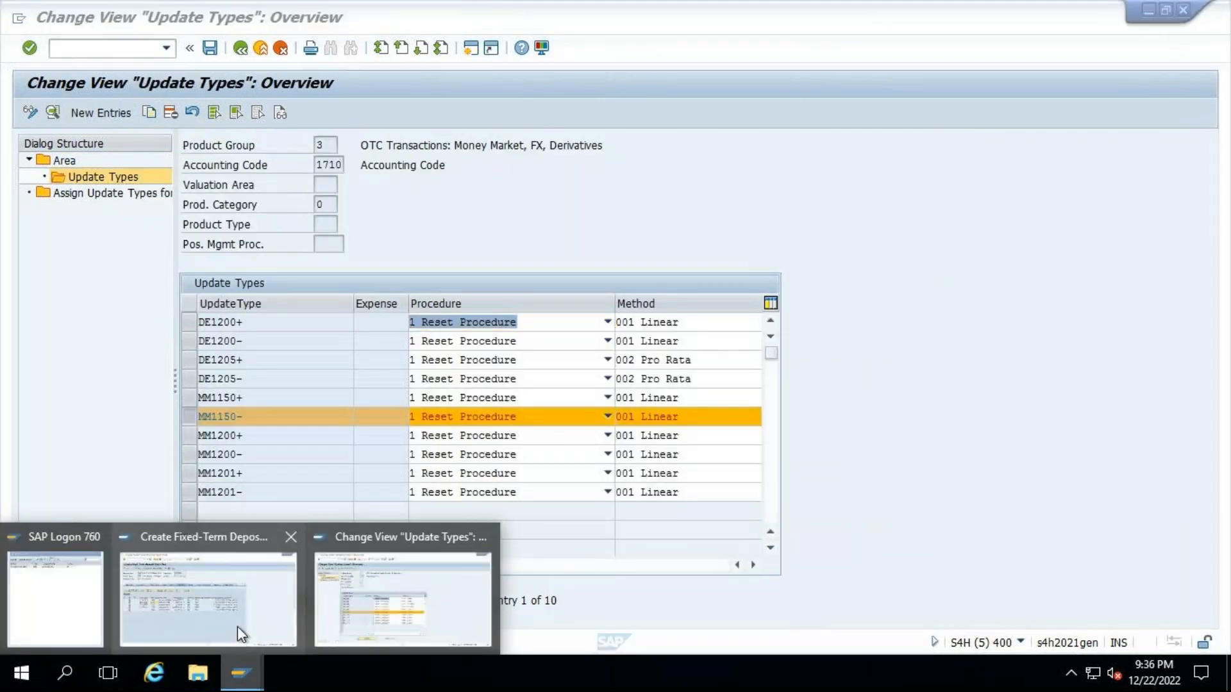
left_click(237, 625)
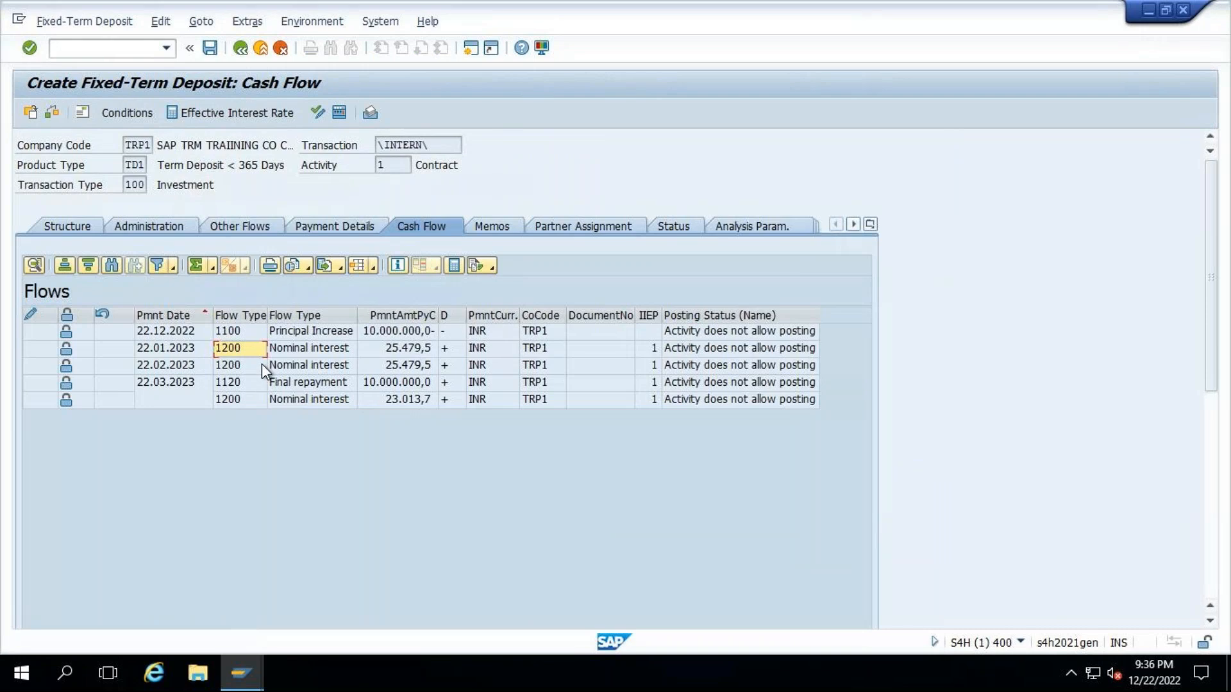
left_click(241, 673)
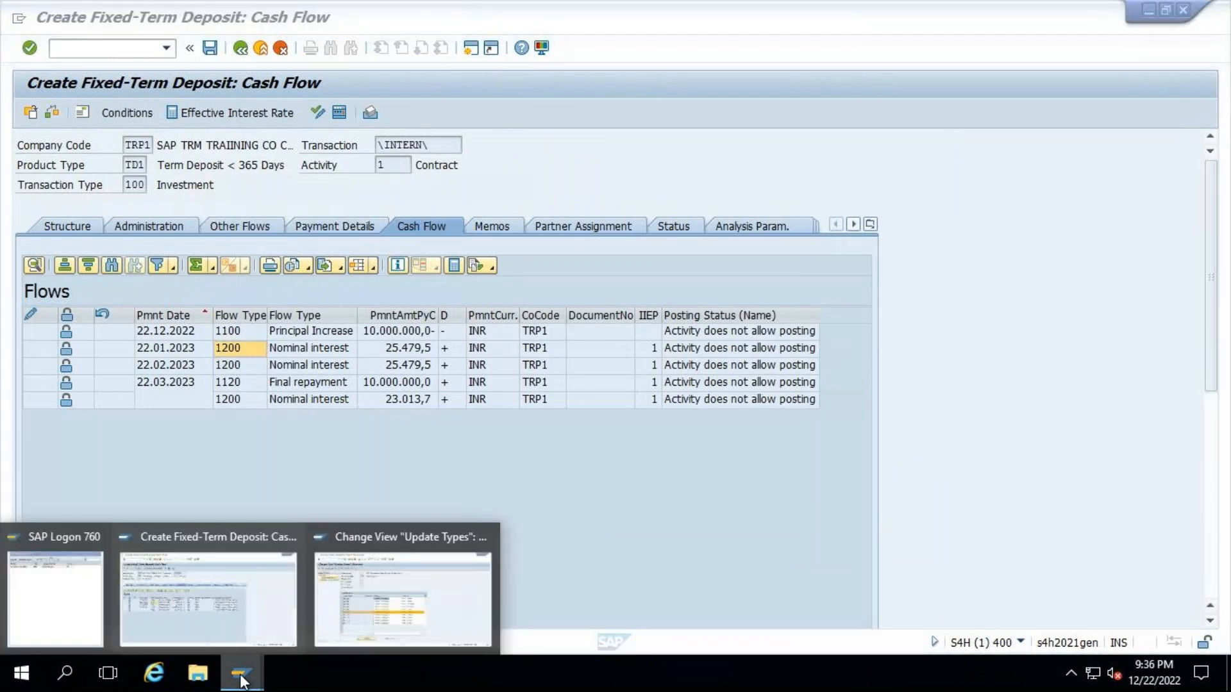
left_click(397, 607)
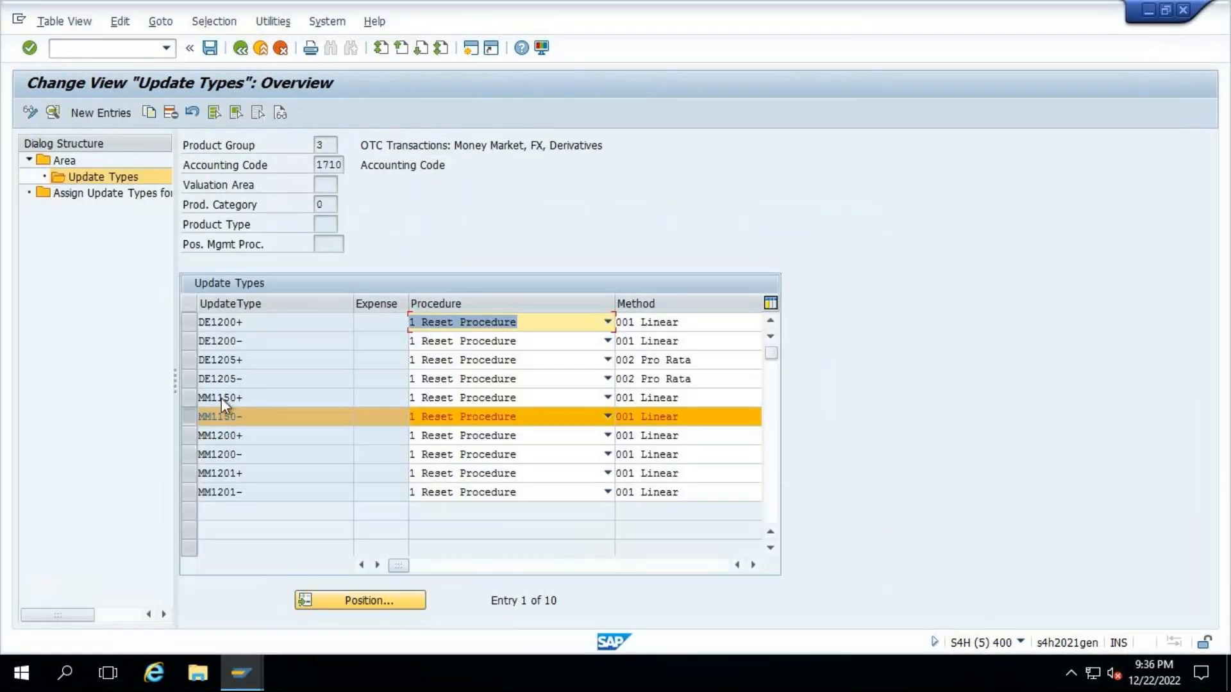
- Examine the details of accounting code 1710's MM1200+ update type, and go back to the Area overview
left_click(184, 421)
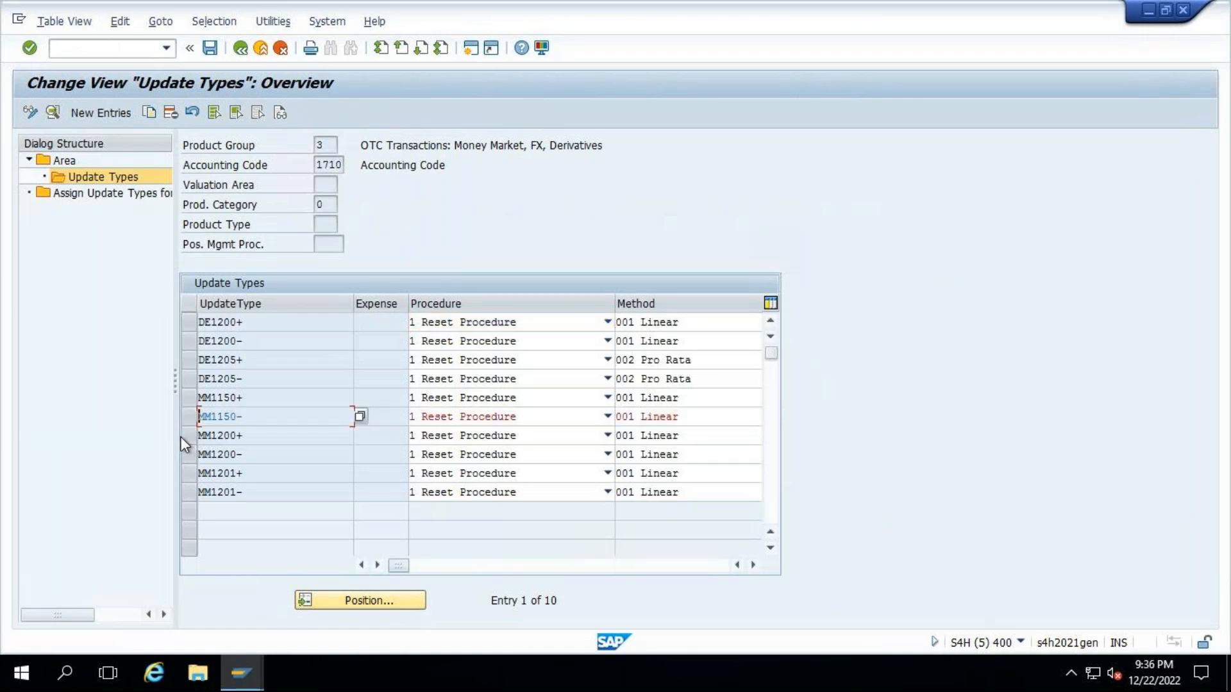
double_click(254, 436)
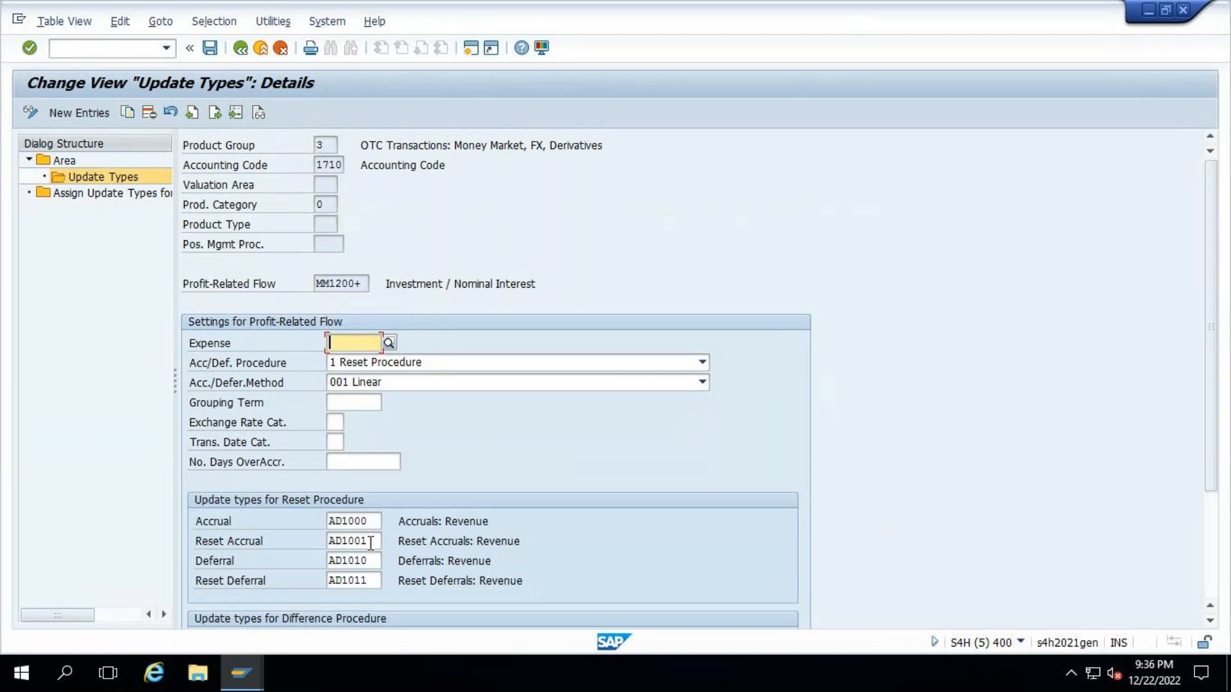
left_click(280, 48)
double_click(60, 161)
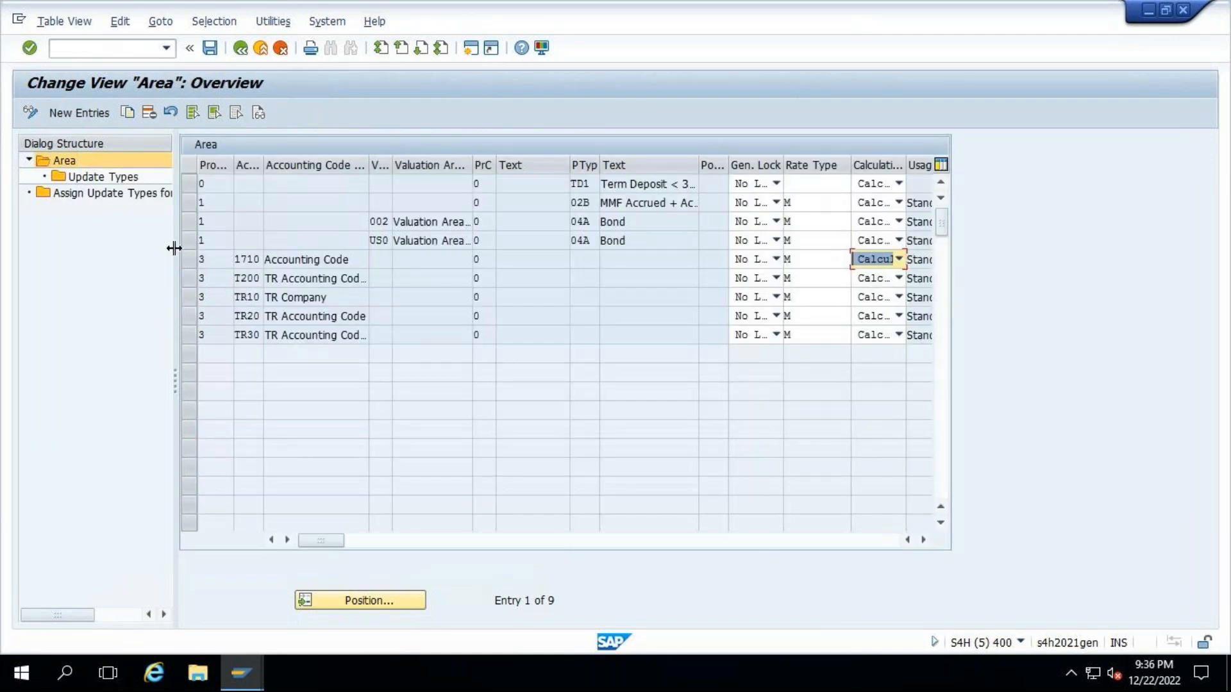
- Start a new update type entry for product type TD1 with MM1200+ as the Profit-Related Flow
left_click(191, 183)
left_click(105, 181)
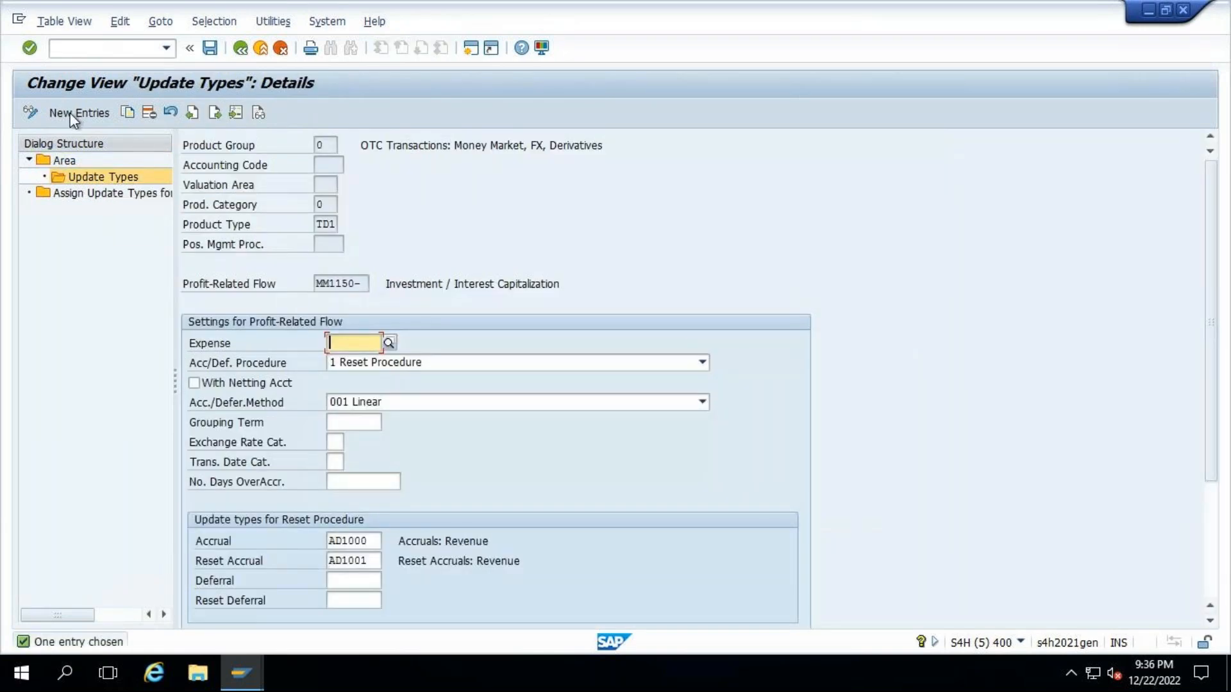
left_click(75, 114)
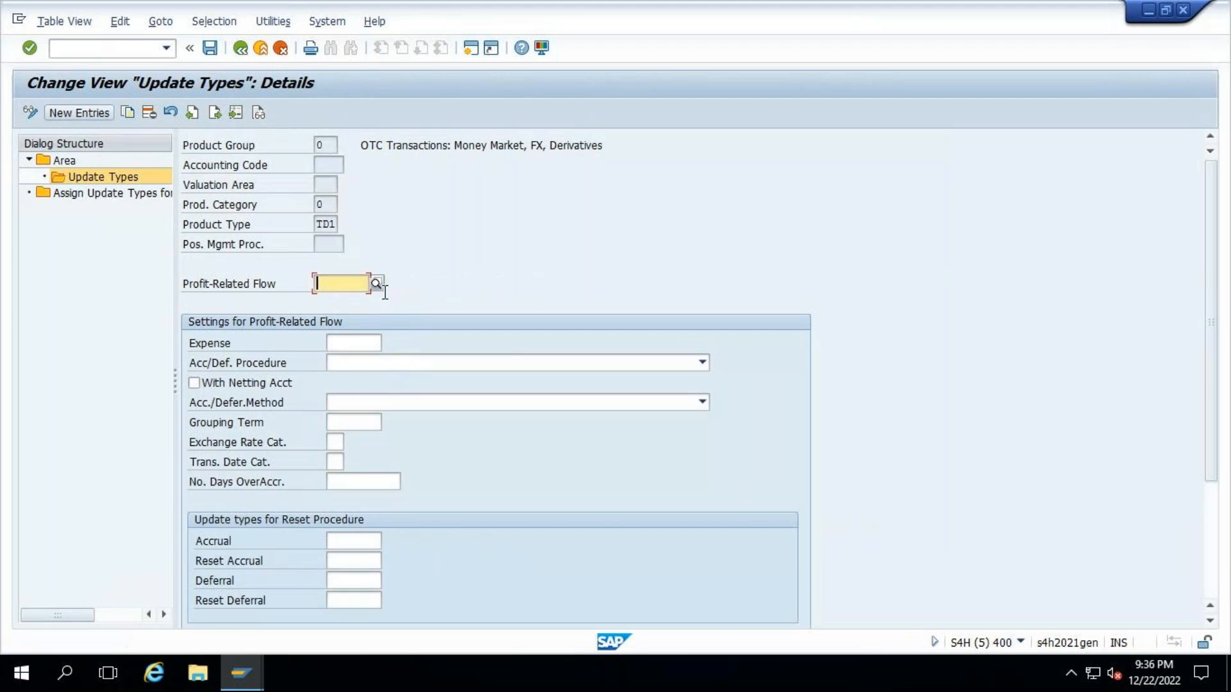
left_click(349, 283)
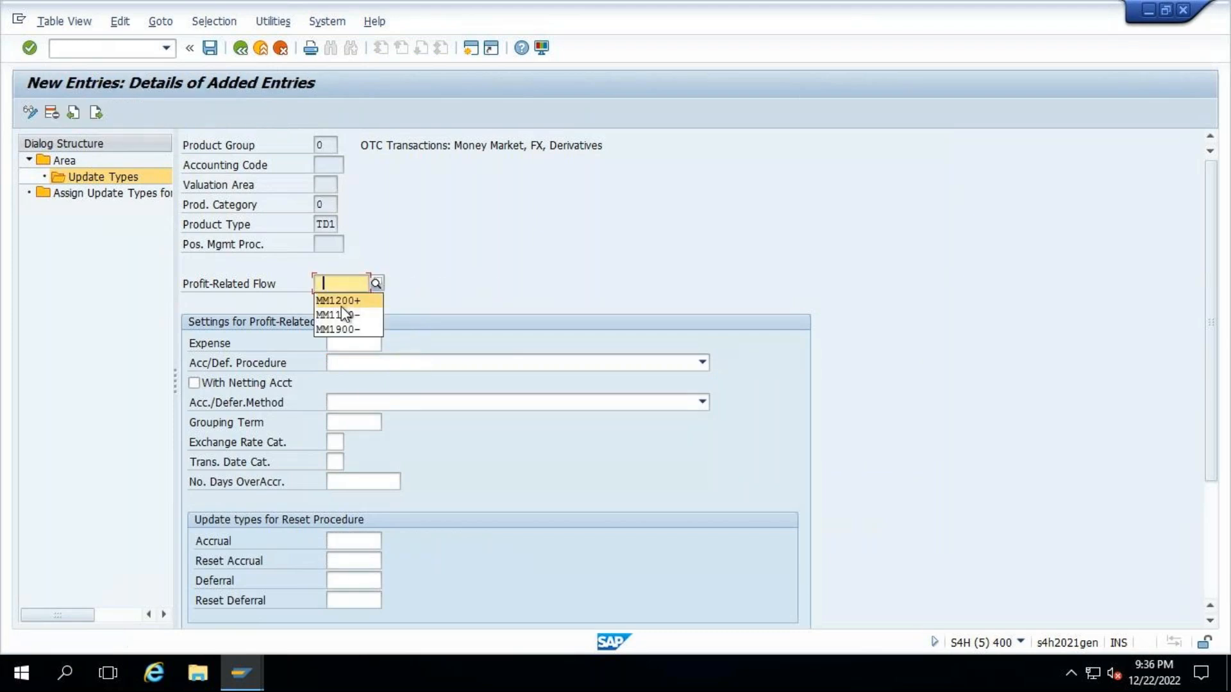
left_click(339, 302)
- Set the accrual/deferral procedure to 1 Reset Procedure and the accrual/deferral method to 001 Linear
left_click(387, 362)
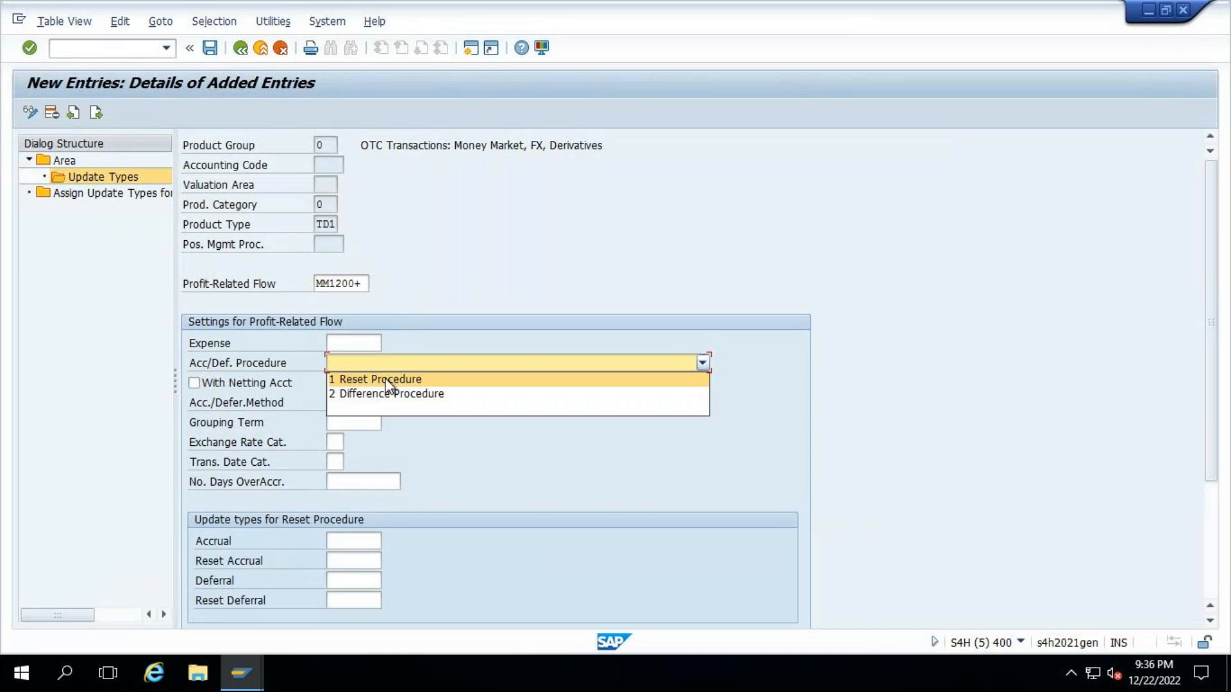
left_click(386, 380)
left_click(372, 404)
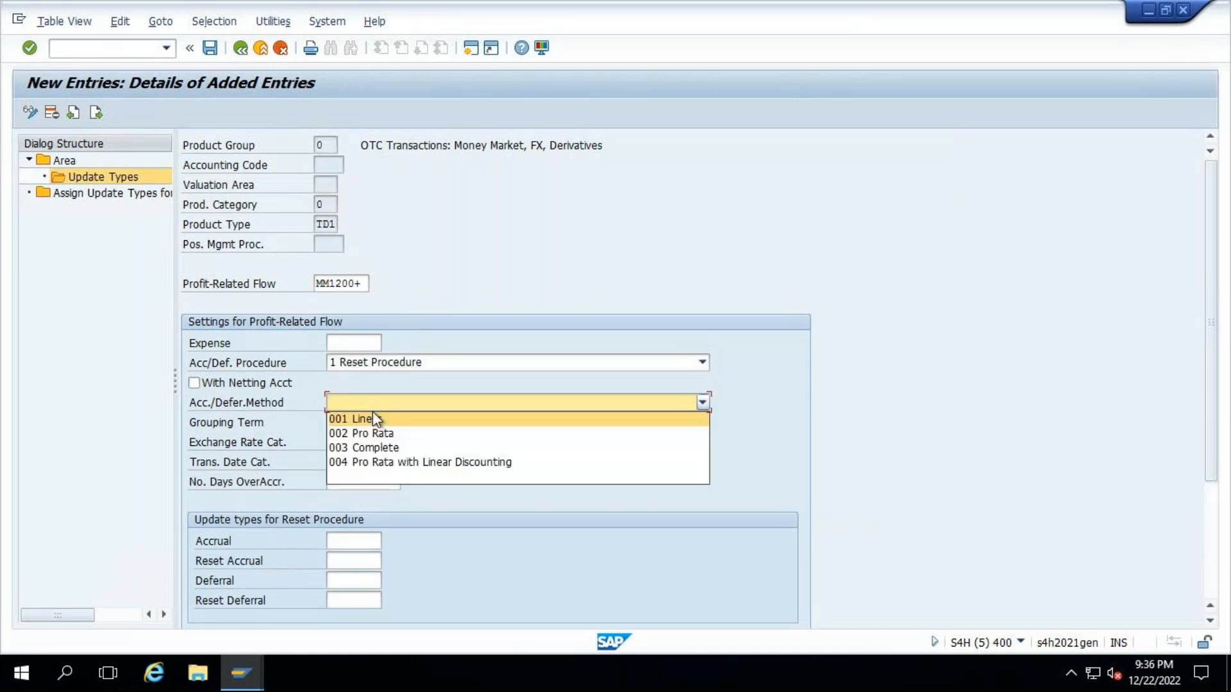
left_click(372, 415)
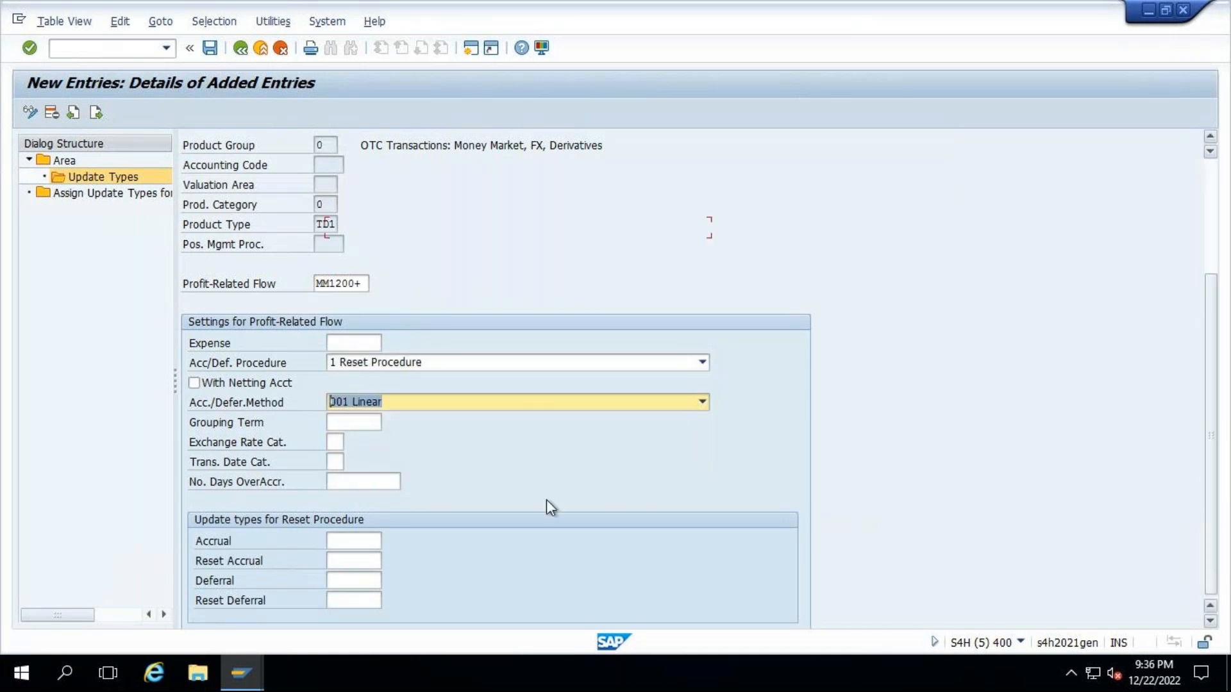
- Set the Accrual update type to AD1000 and Reset Accrual to AD1001, and save the entry, returning to the update types overview
left_click(348, 366)
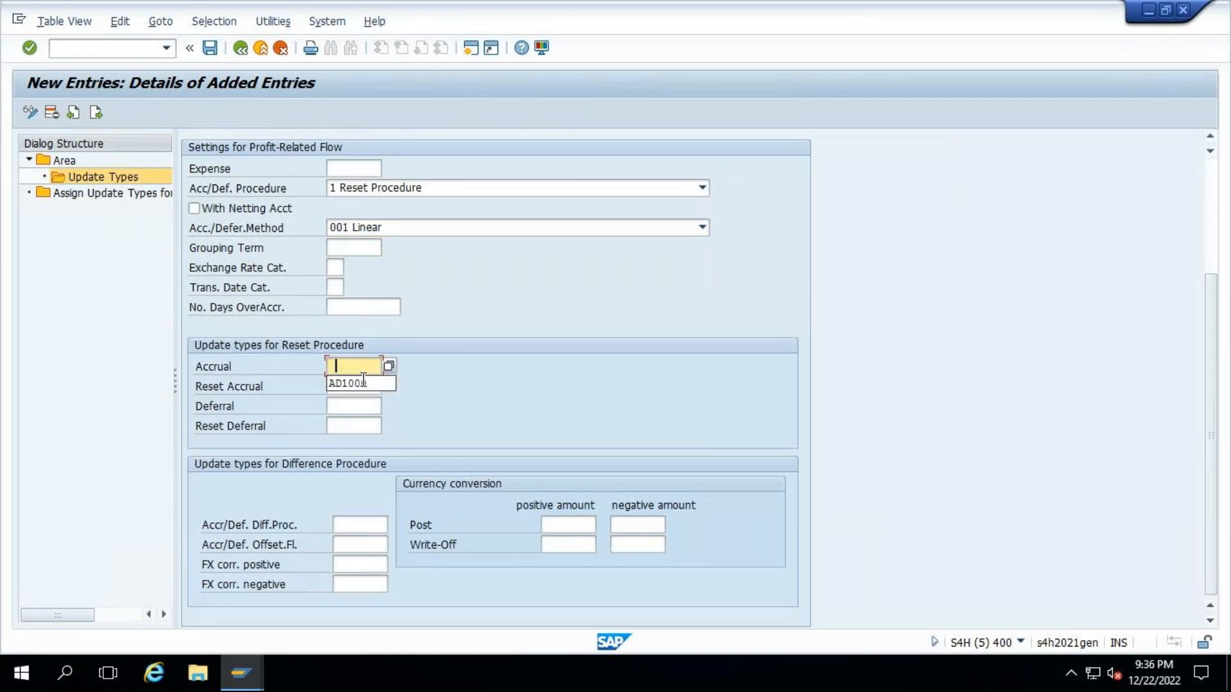
left_click(360, 384)
left_click(353, 386)
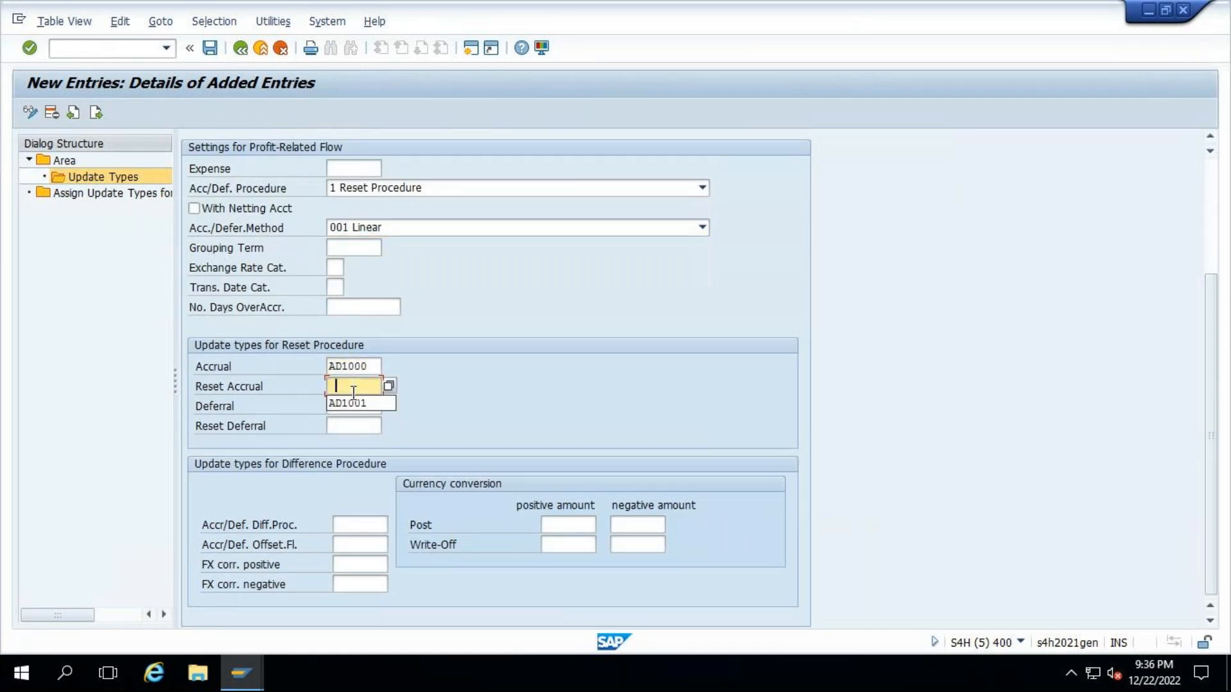
left_click(350, 406)
key("ctrl+s")
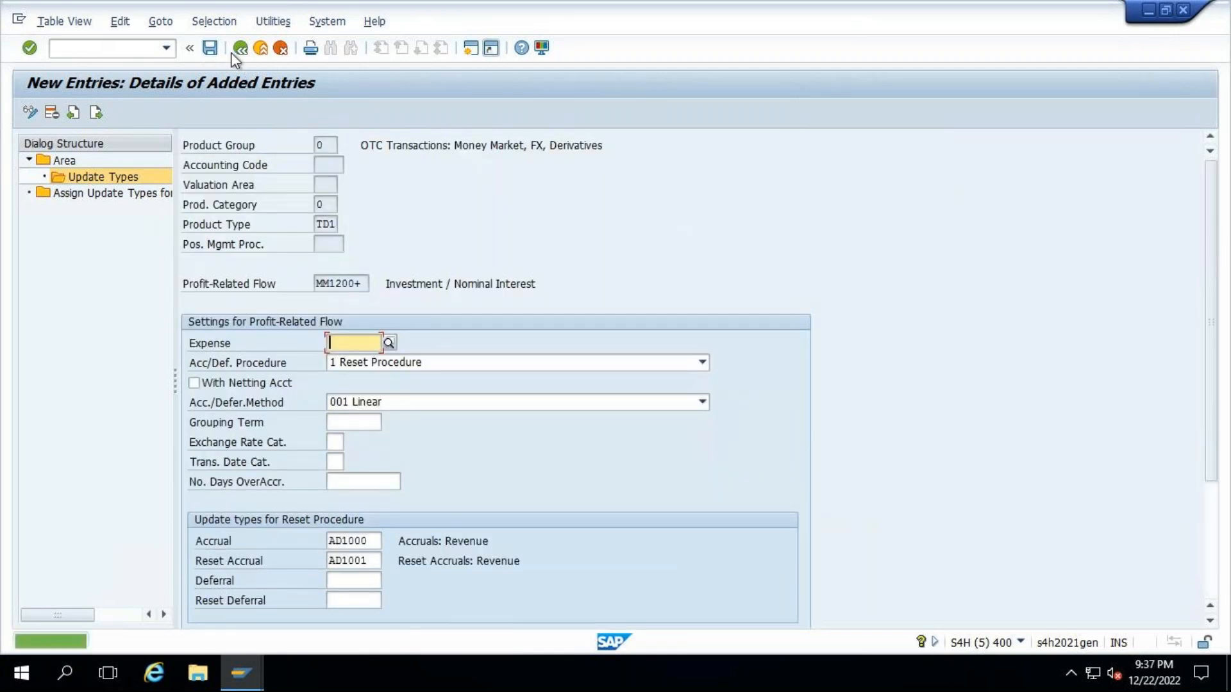
key("F3")
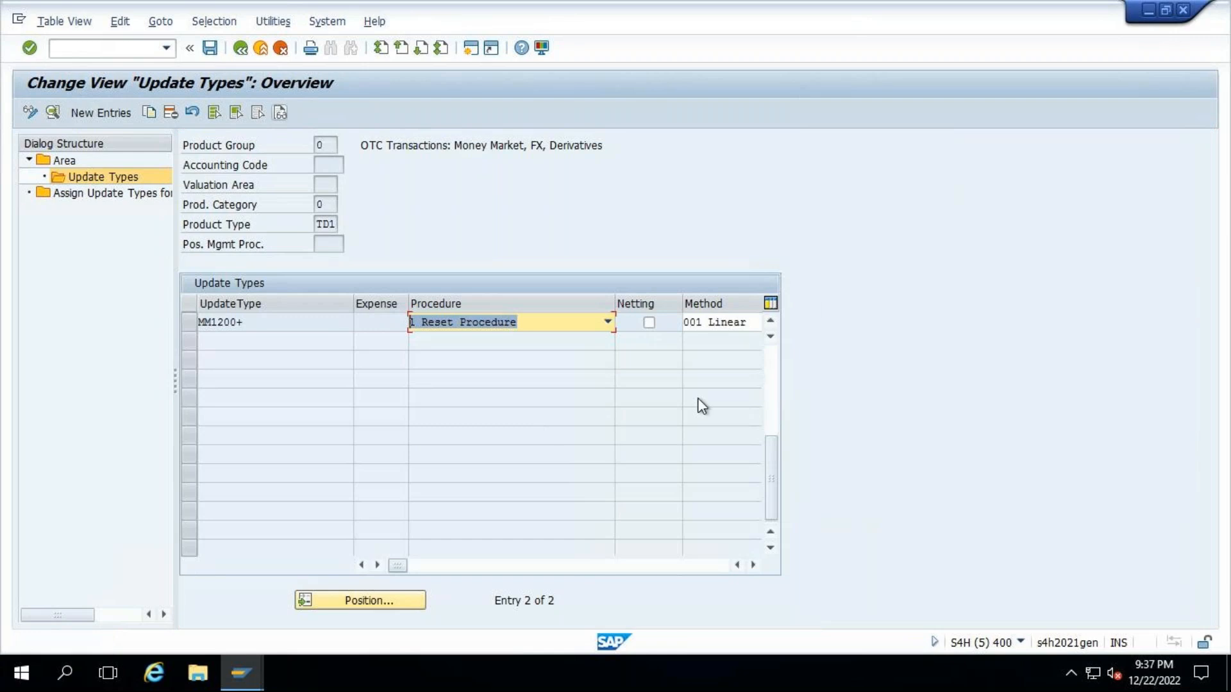
left_click(772, 365)
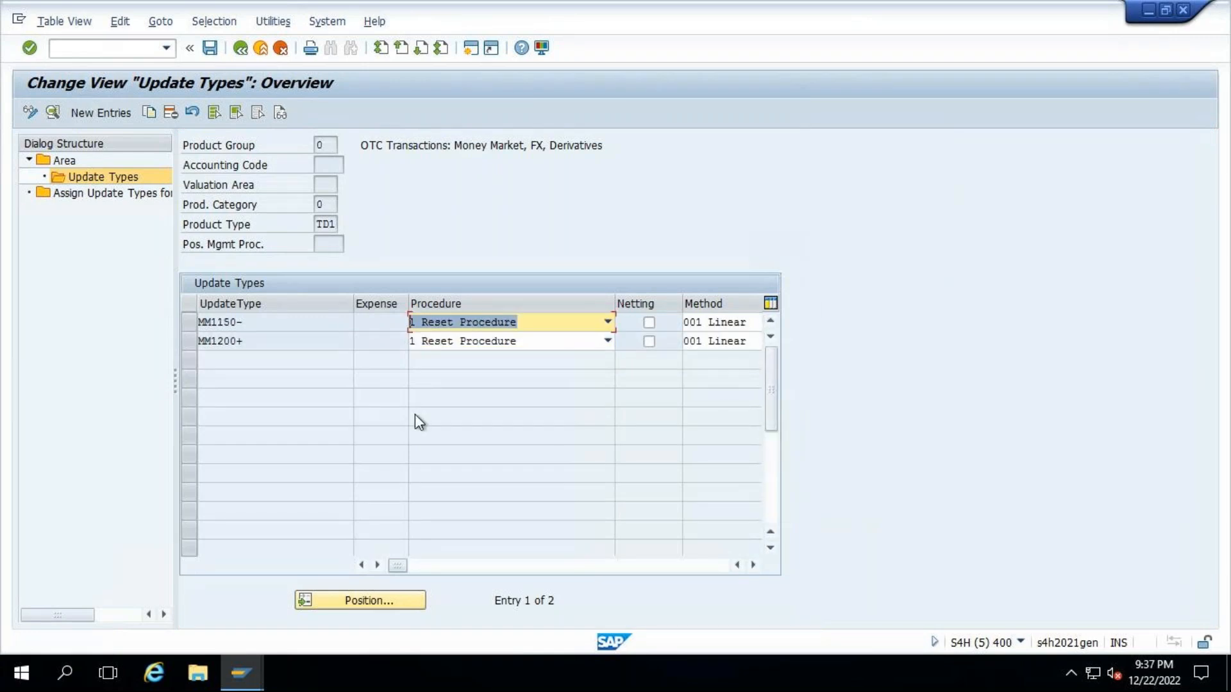
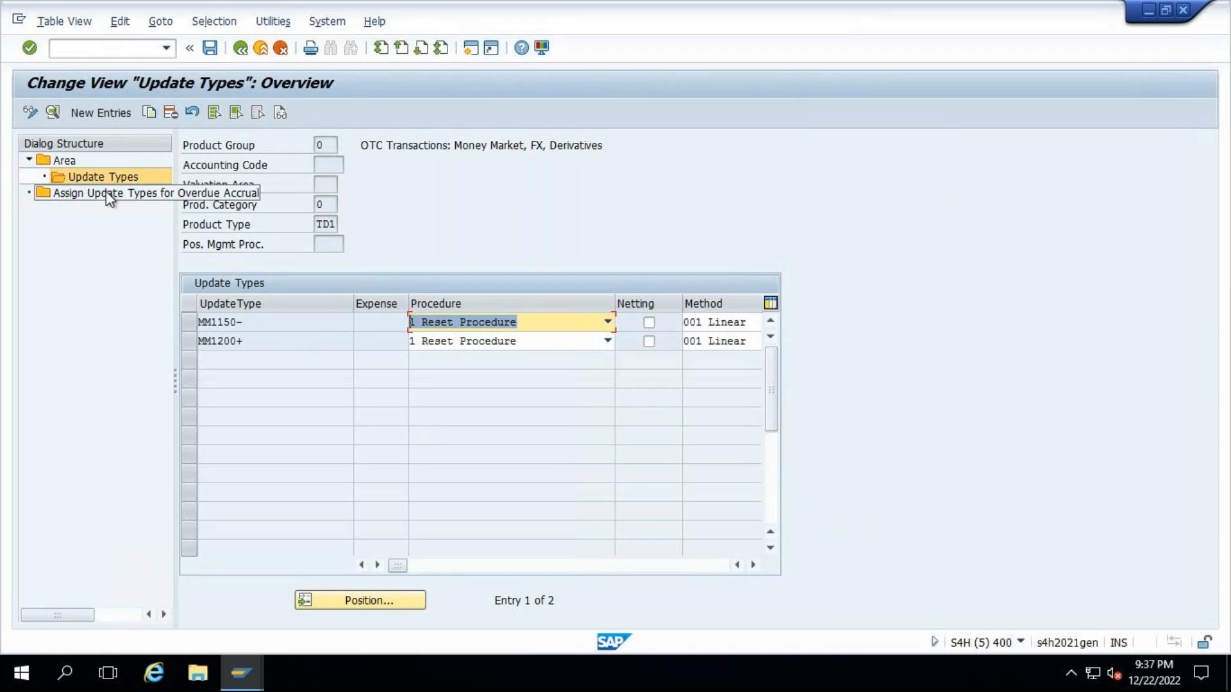
- Save the TD1 update types, and review the remaining reset procedure configuration steps in the Word document
left_click(210, 48)
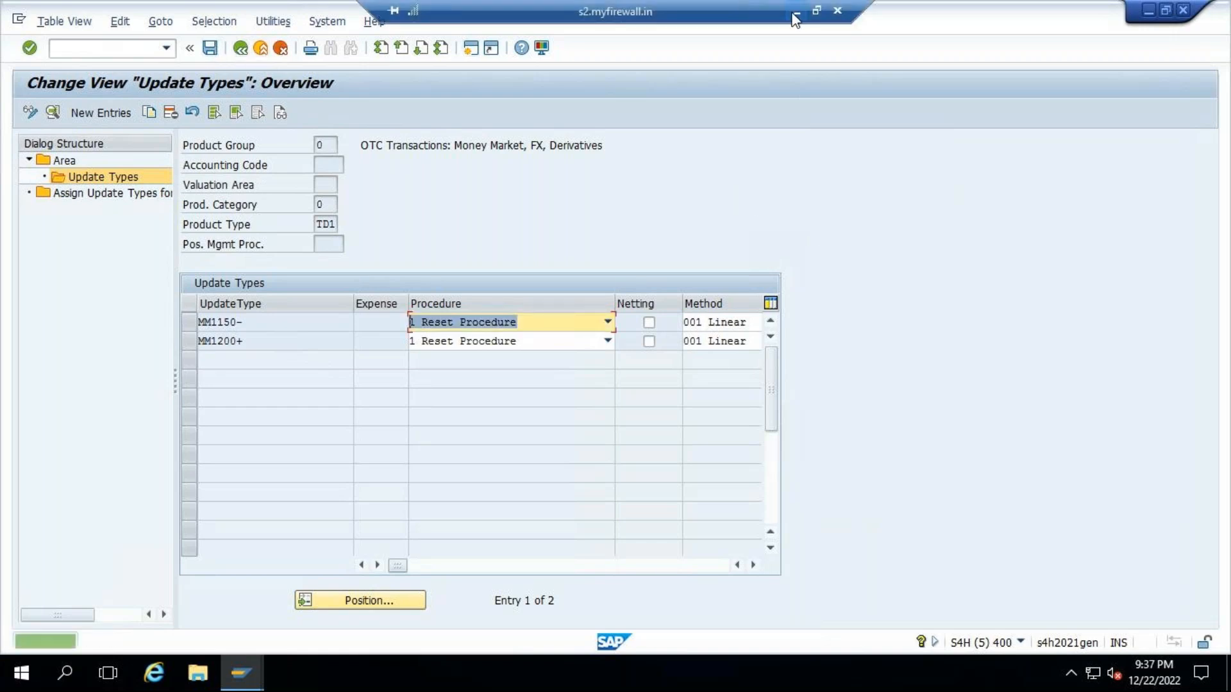
left_click(795, 13)
scroll(640, 475, "down", 4)
scroll(640, 474, "down", 2)
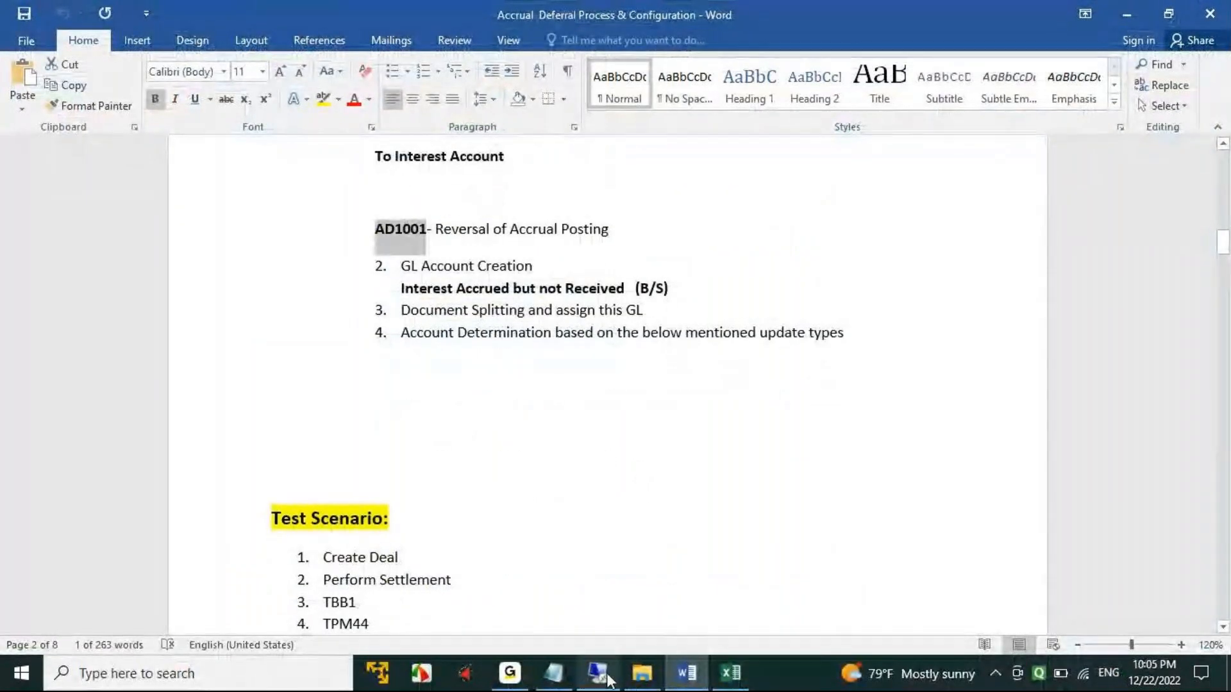
left_click(597, 673)
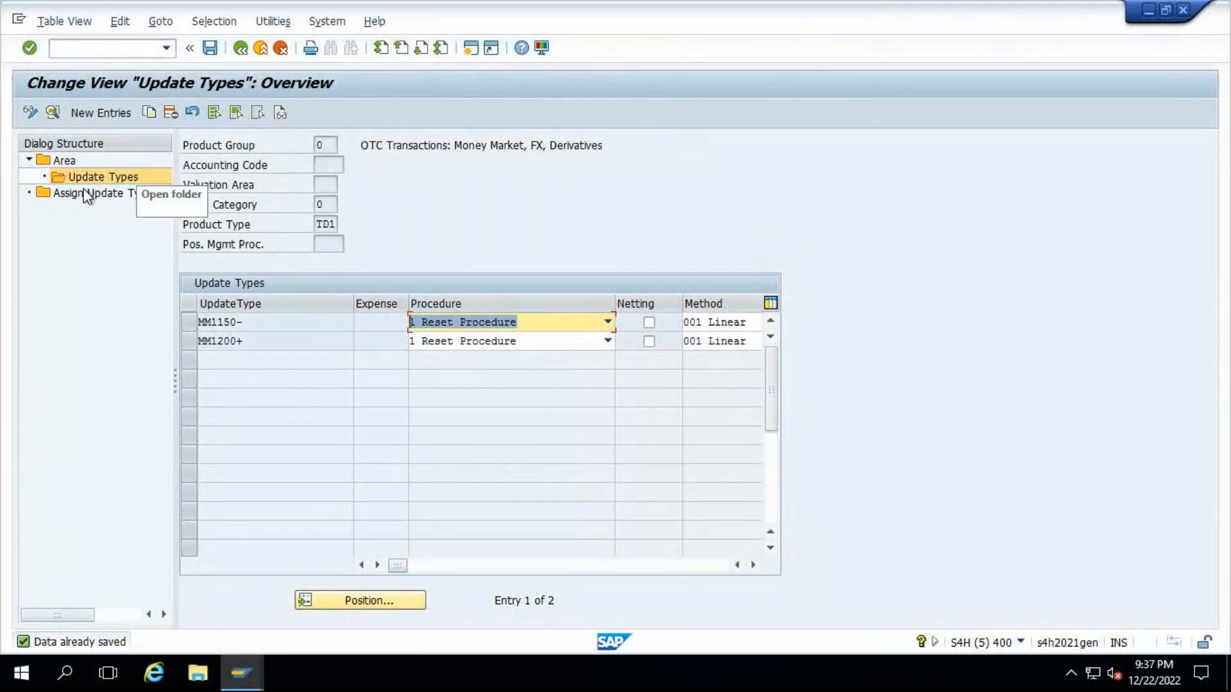
- In SAP, examine the MM1150- update type details, and highlight the document splitting and GL assignment step in the Word notes
double_click(360, 321)
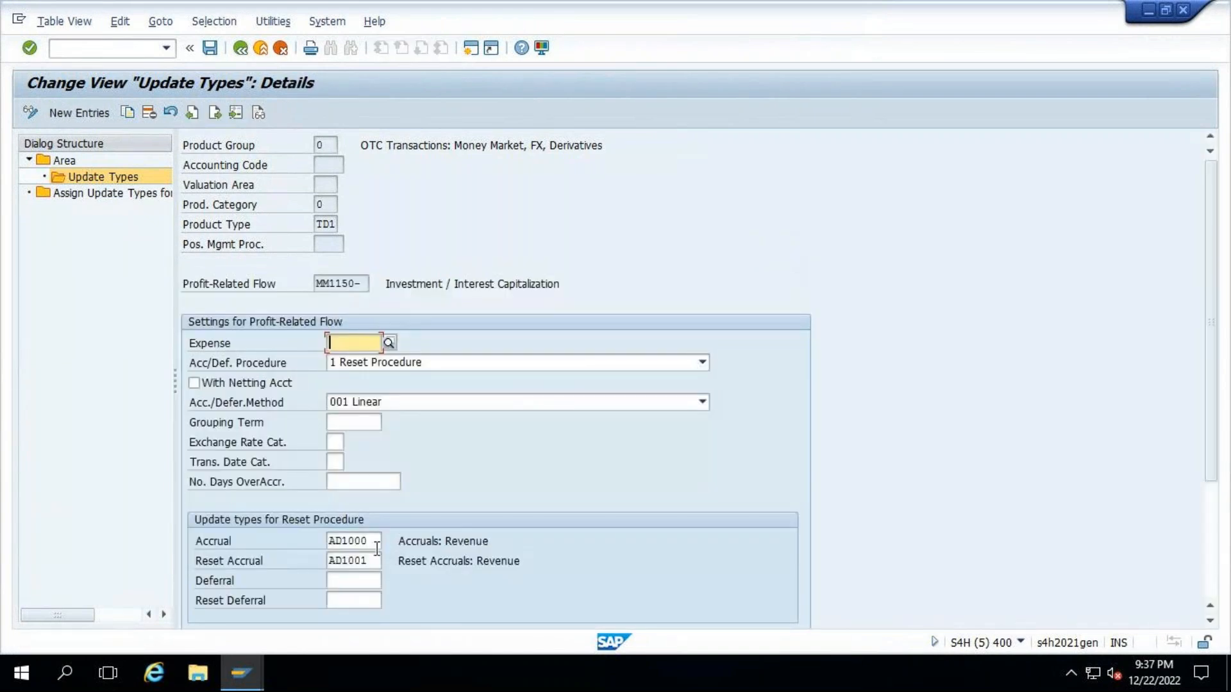
mouse_move(660, 5)
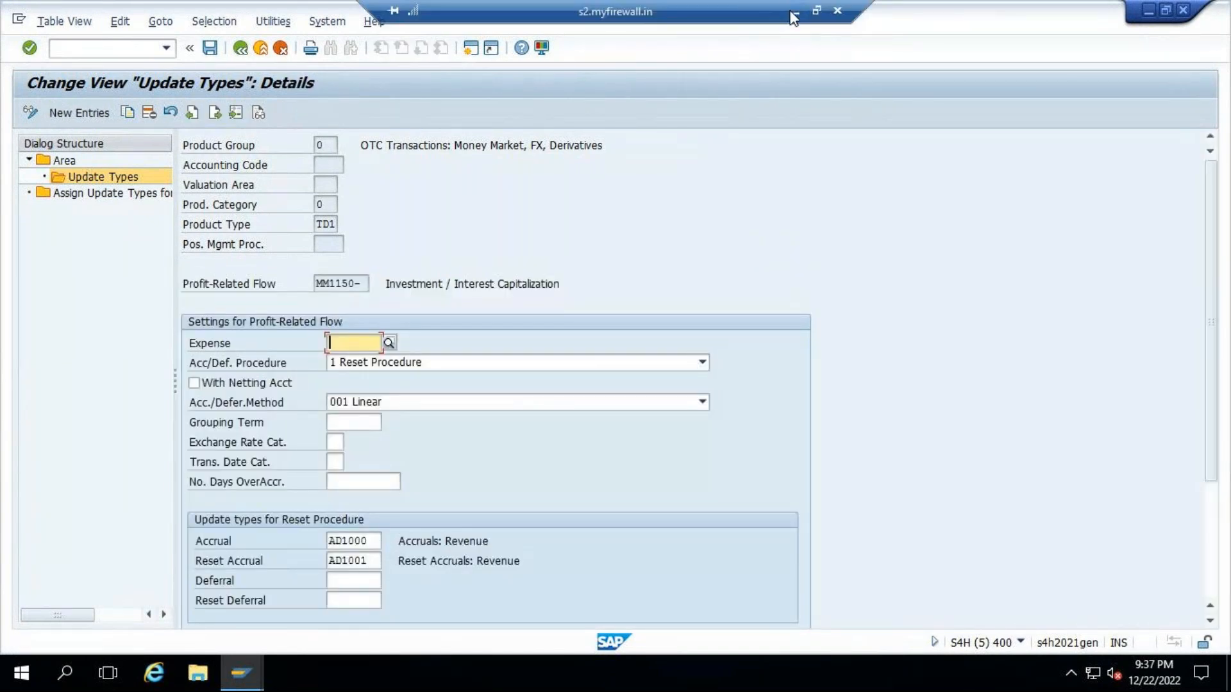
left_click(794, 11)
scroll(662, 405, "up", 3)
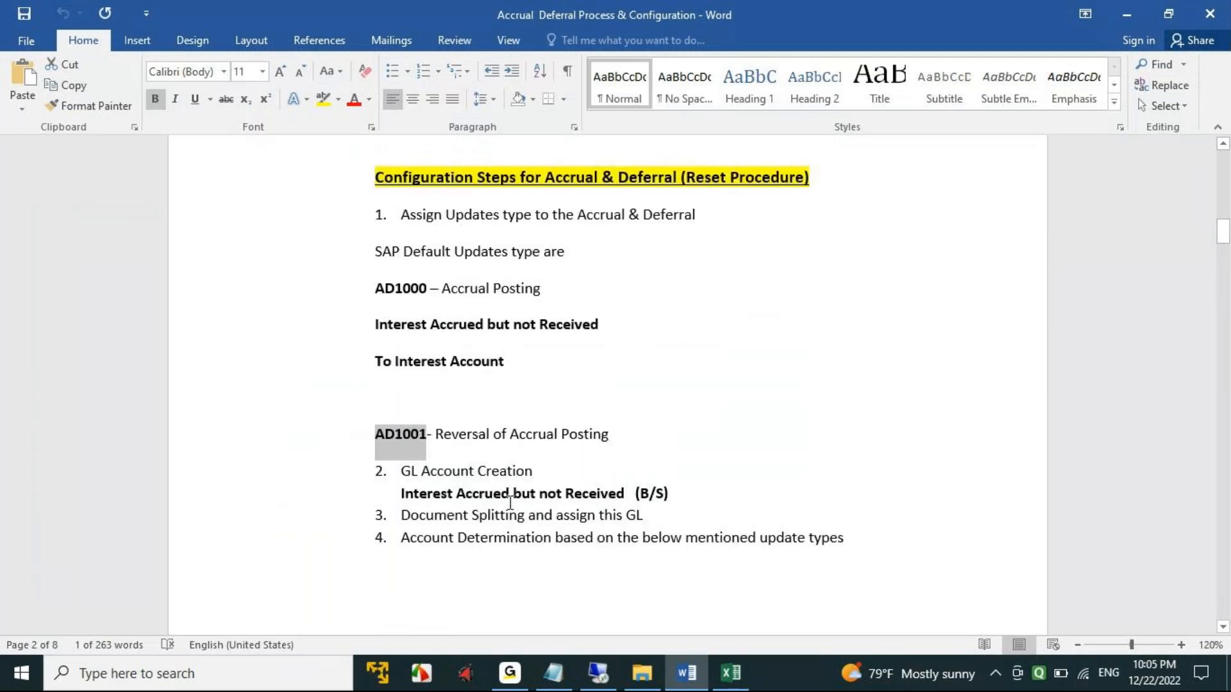
left_click_drag(399, 493, 375, 511)
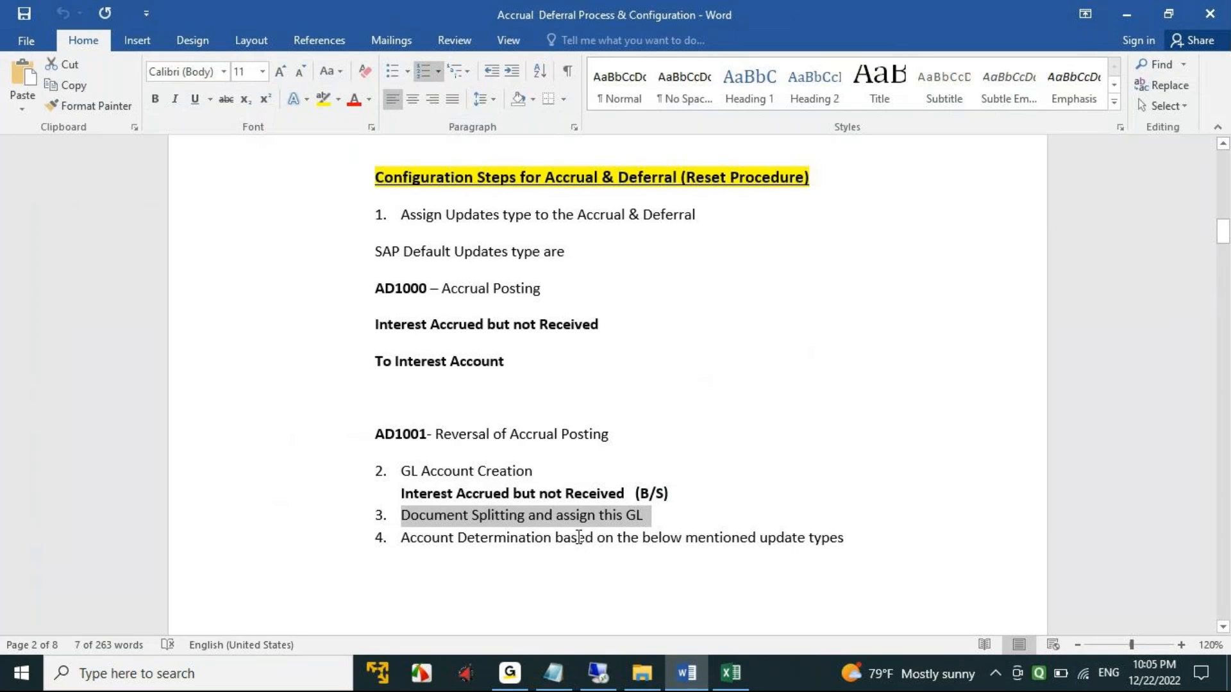
- Switch to SAP, leave the update types activity for the IMG structure, and collapse the Accrual/Deferral node
left_click(592, 666)
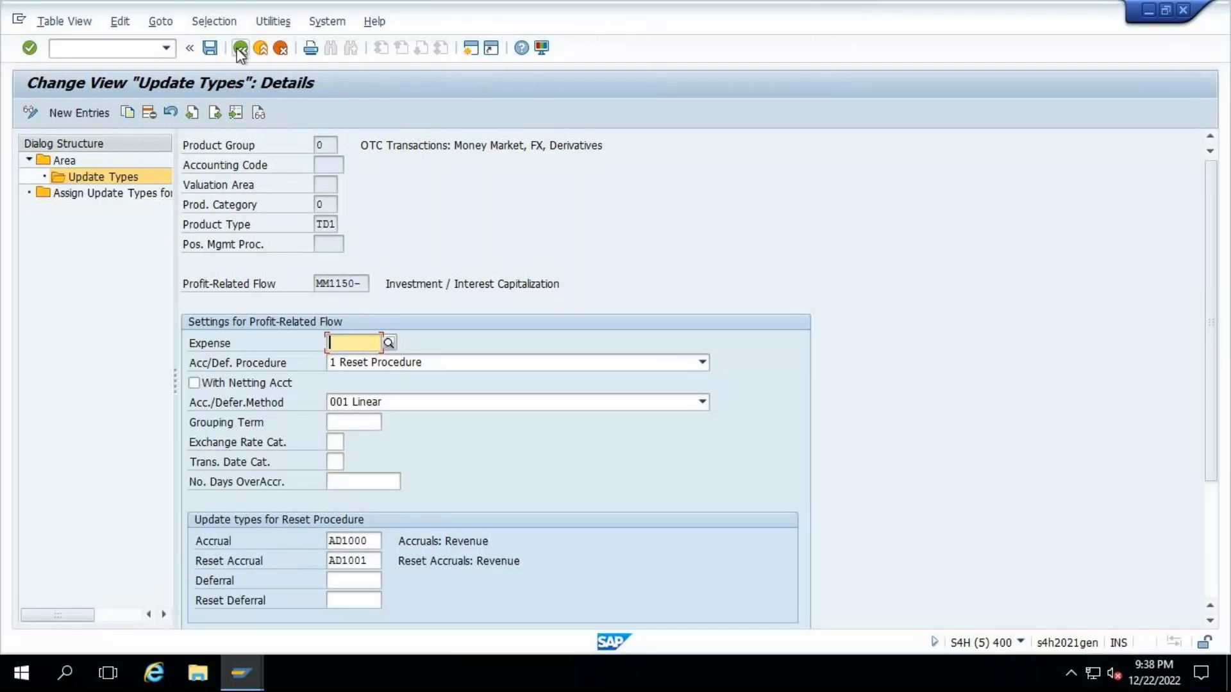
left_click(239, 51)
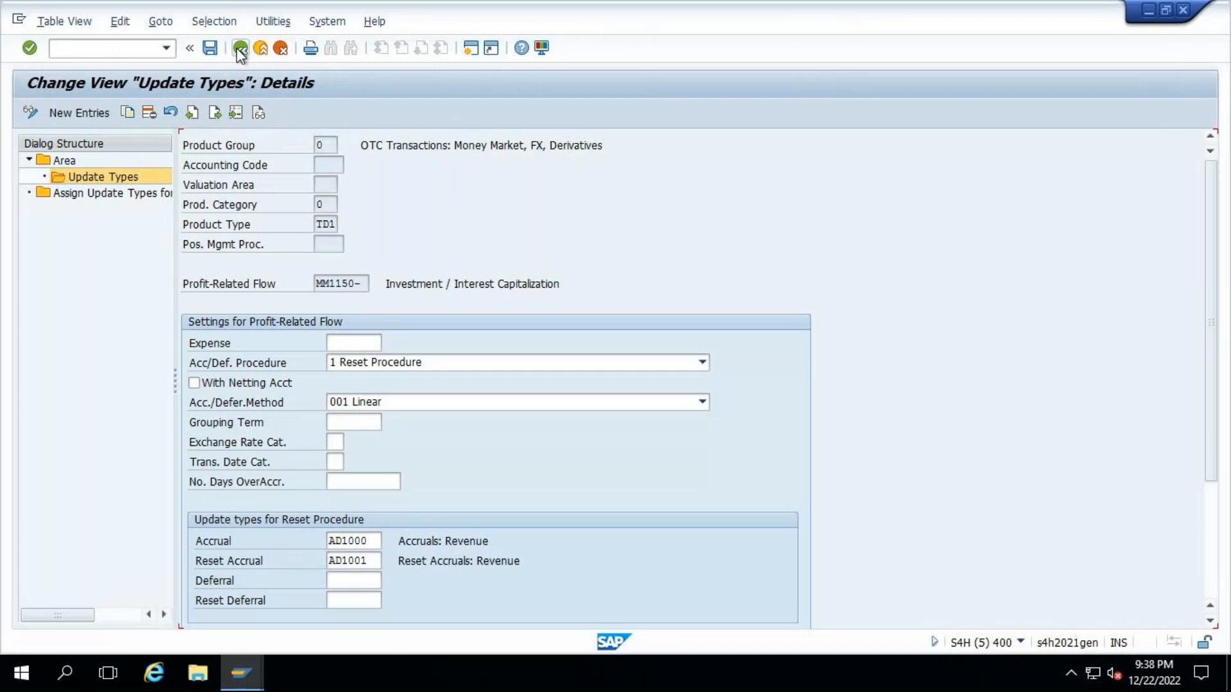
left_click(240, 48)
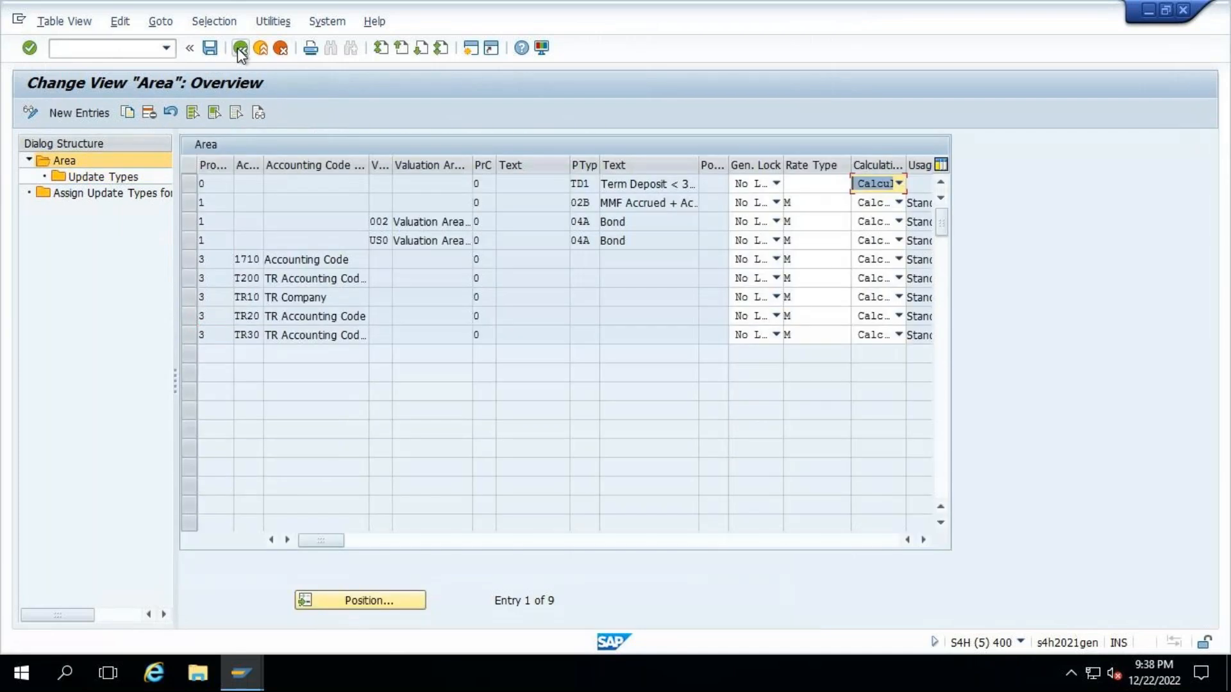
left_click(240, 48)
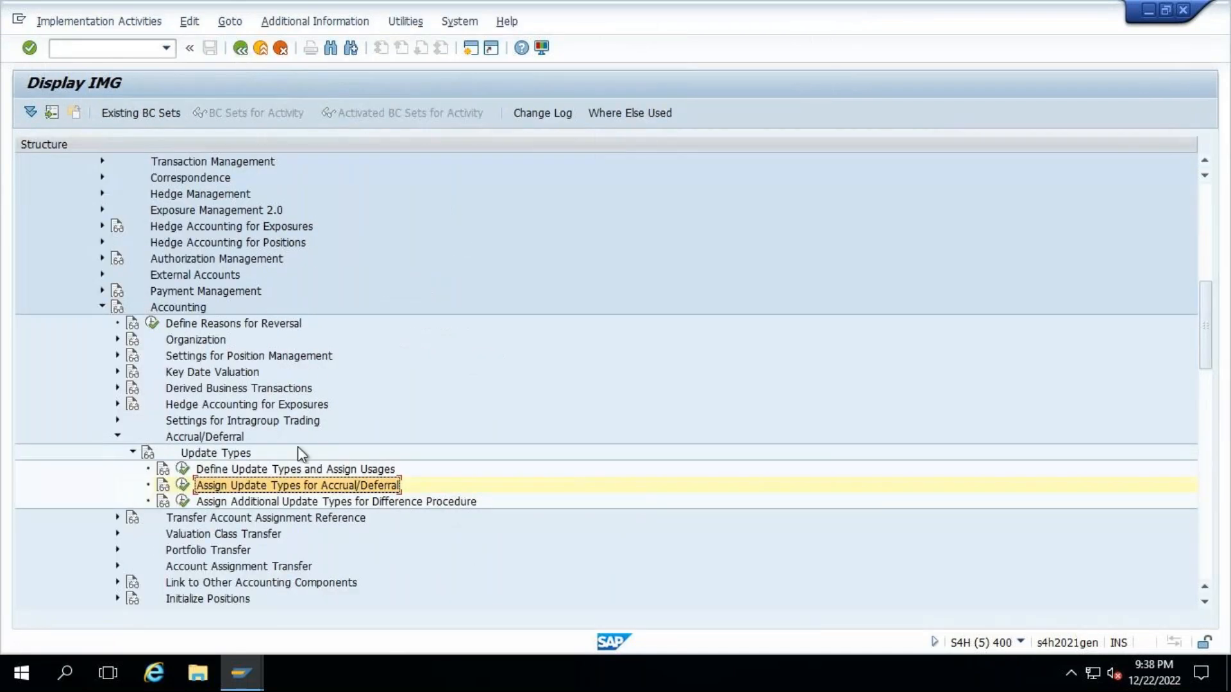
left_click(117, 437)
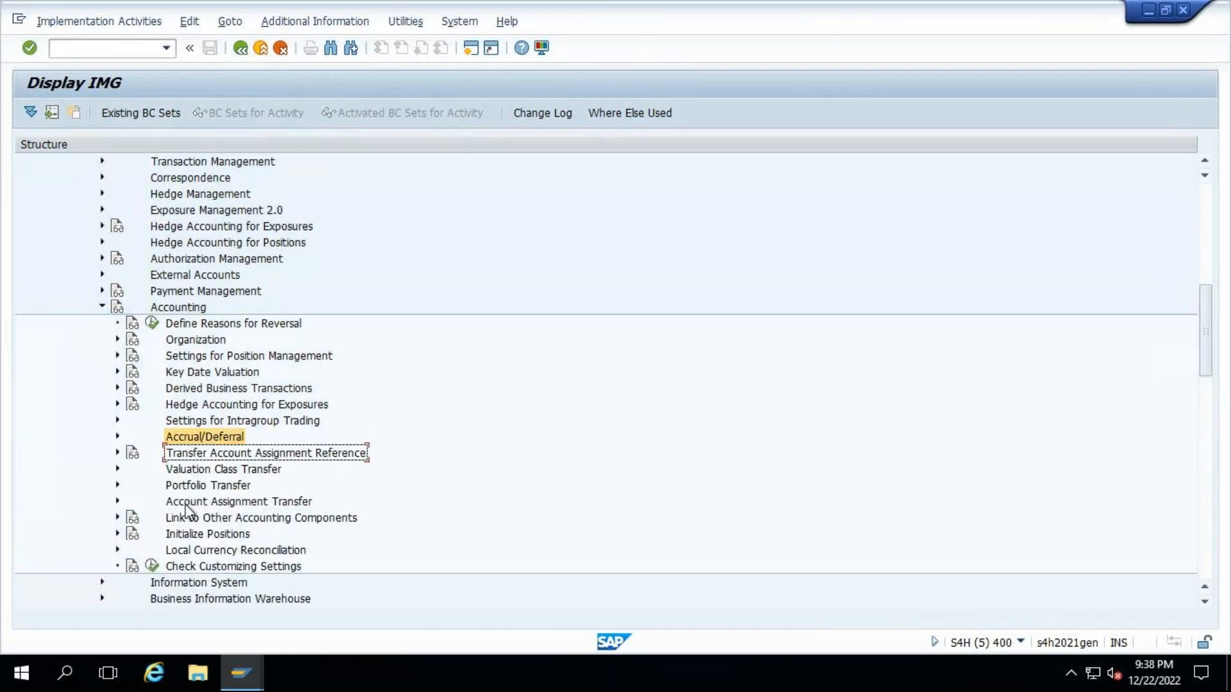
- Expand Link to Other Accounting Components under Accounting to show its account determination activities
scroll(186, 510, "down", 1)
left_click(117, 484)
scroll(377, 426, "down", 1)
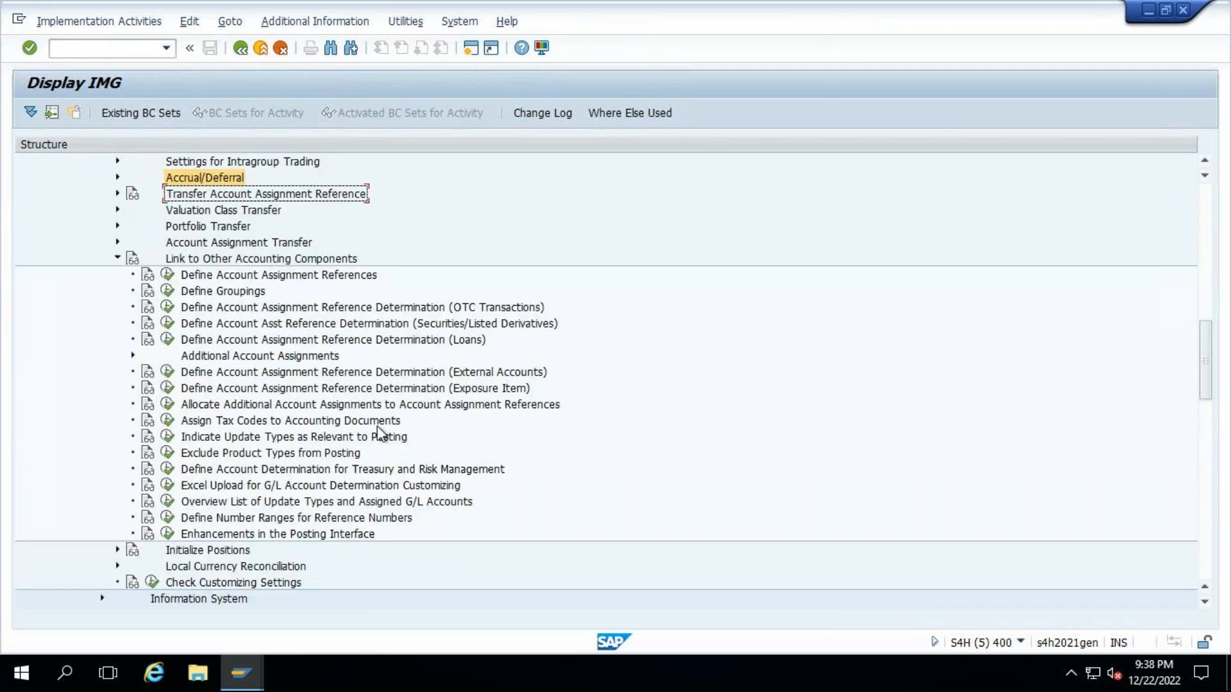
scroll(377, 425, "down", 1)
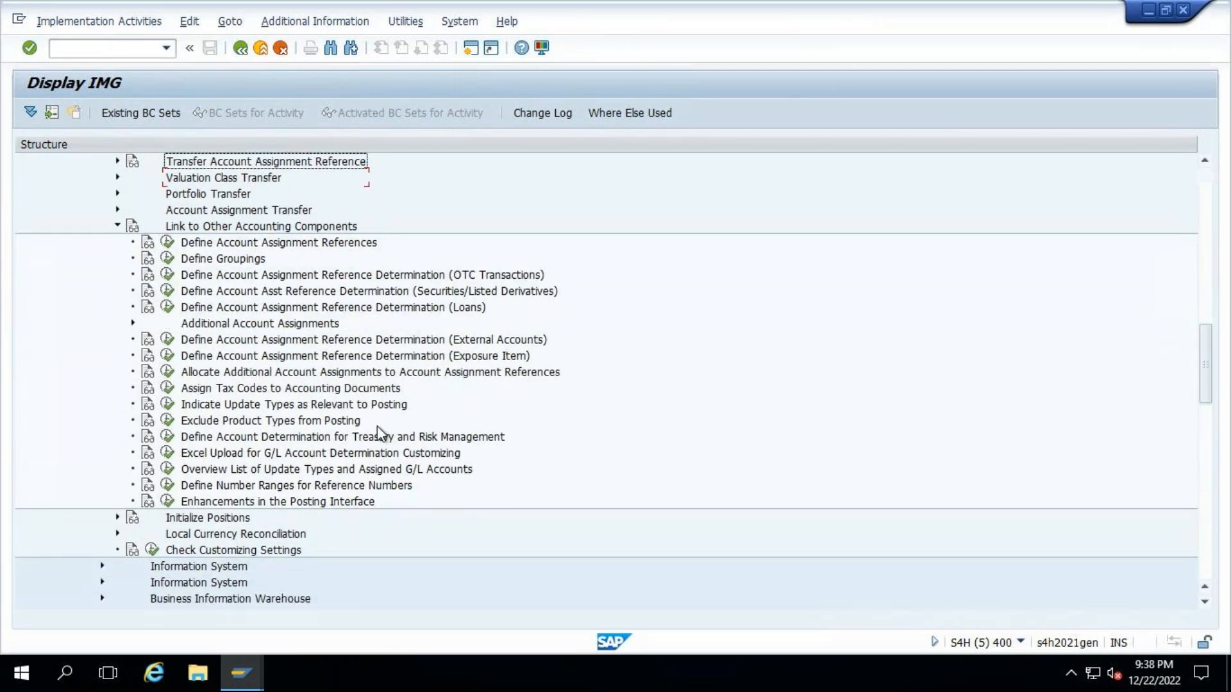
scroll(377, 426, "down", 1)
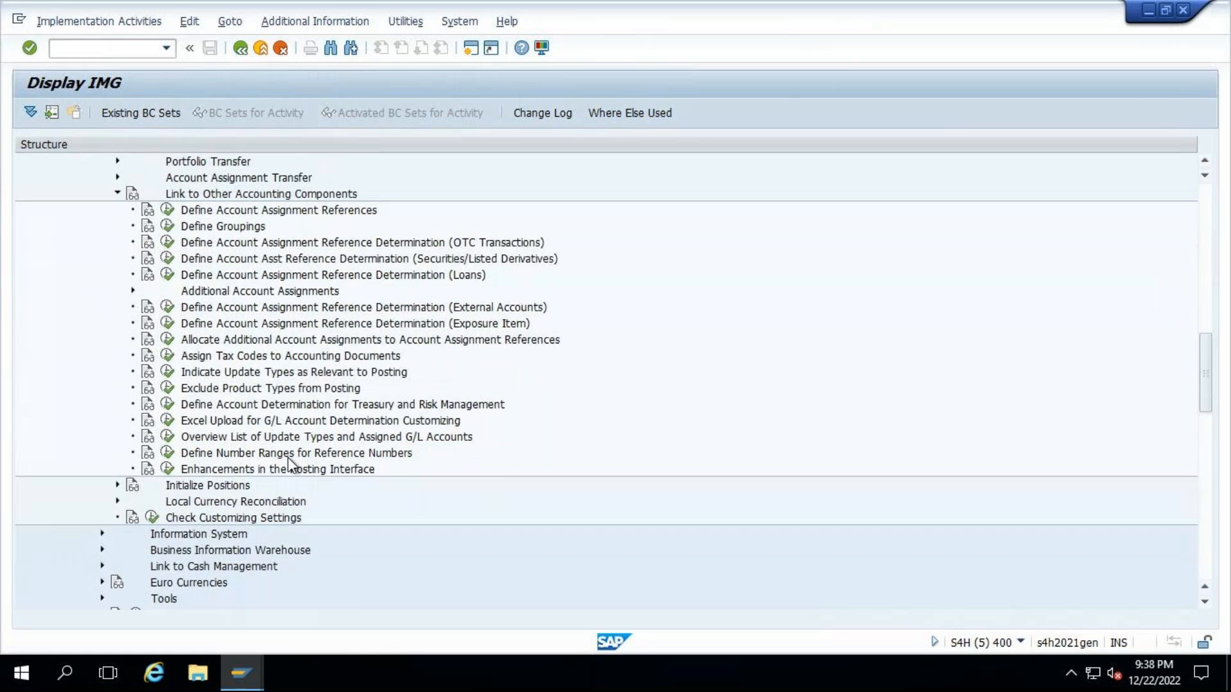
- Switch to the Excel workbook and examine the reset procedure's month-end accrual debit and credit entries in E26 and E27
mouse_move(864, 2)
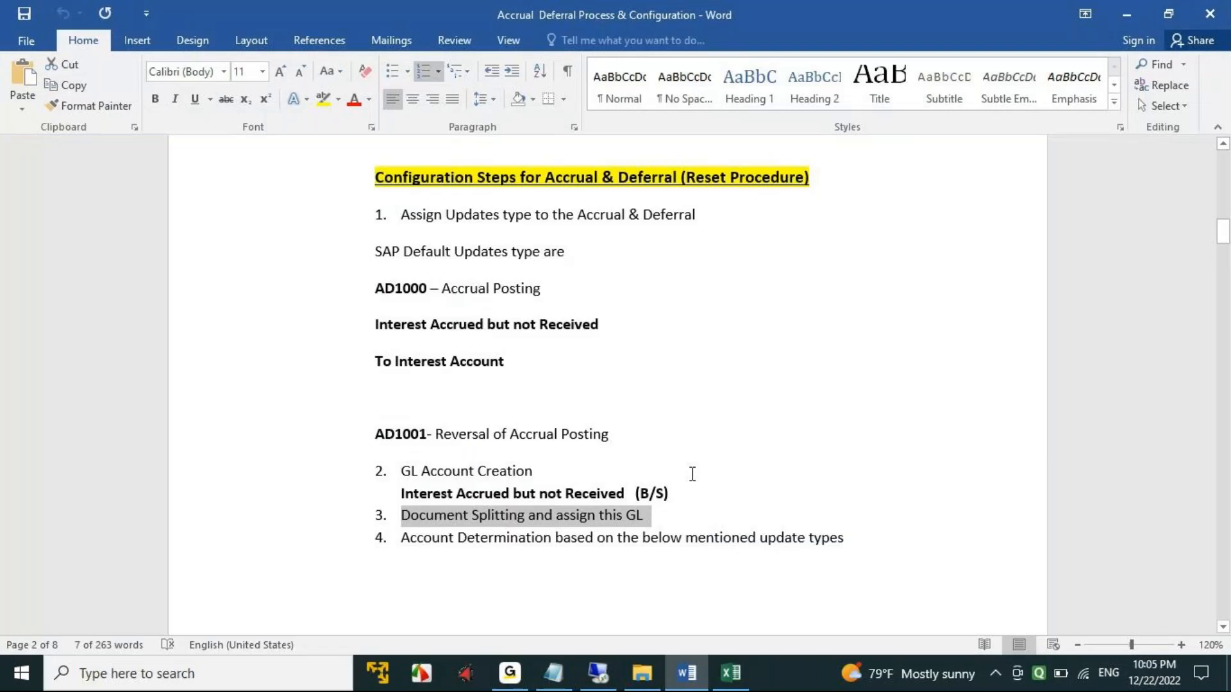
left_click(731, 671)
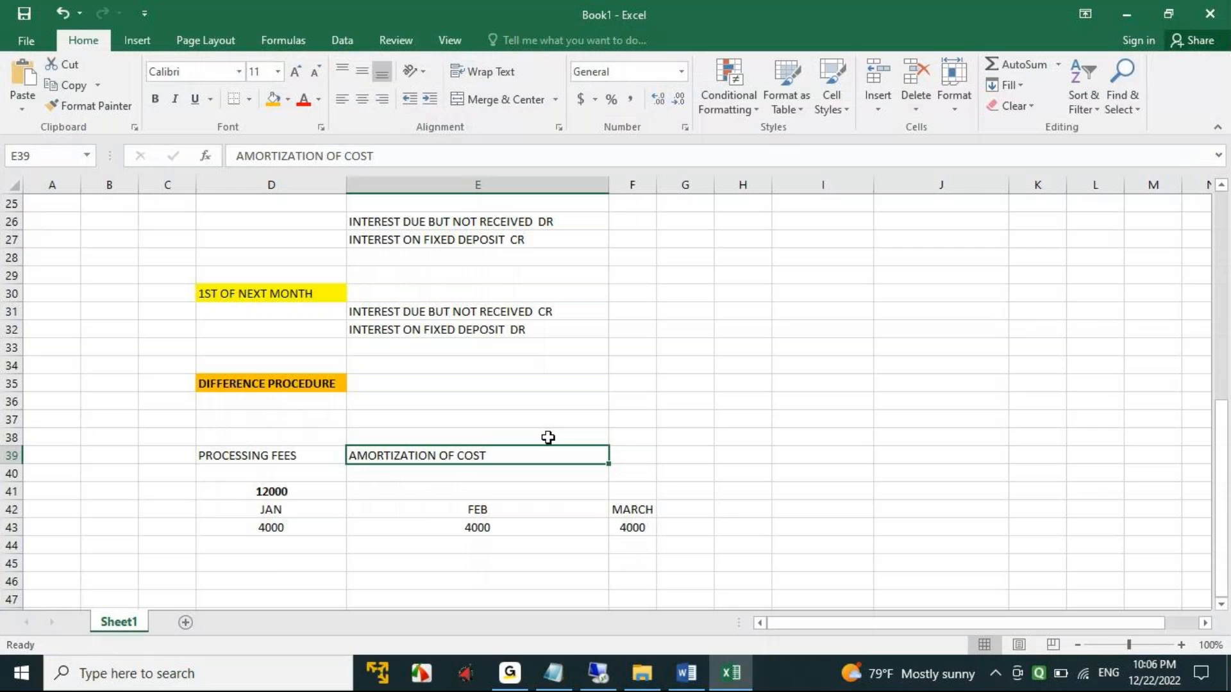
scroll(548, 437, "up", 3)
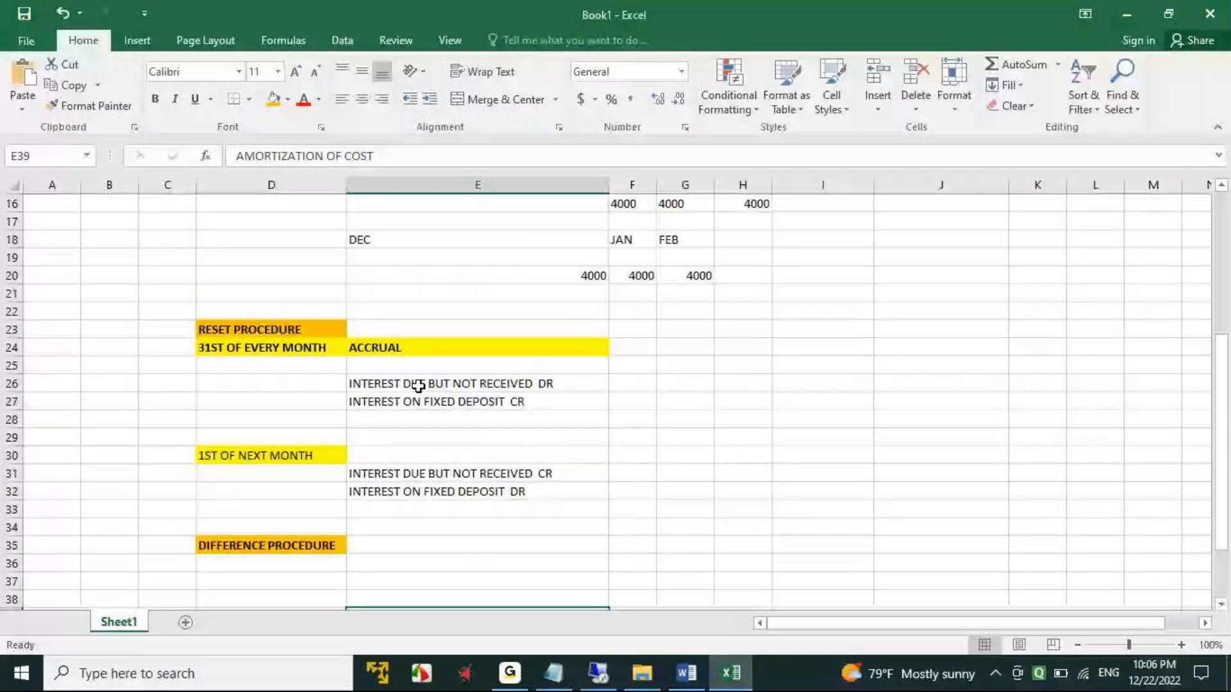
left_click(419, 386)
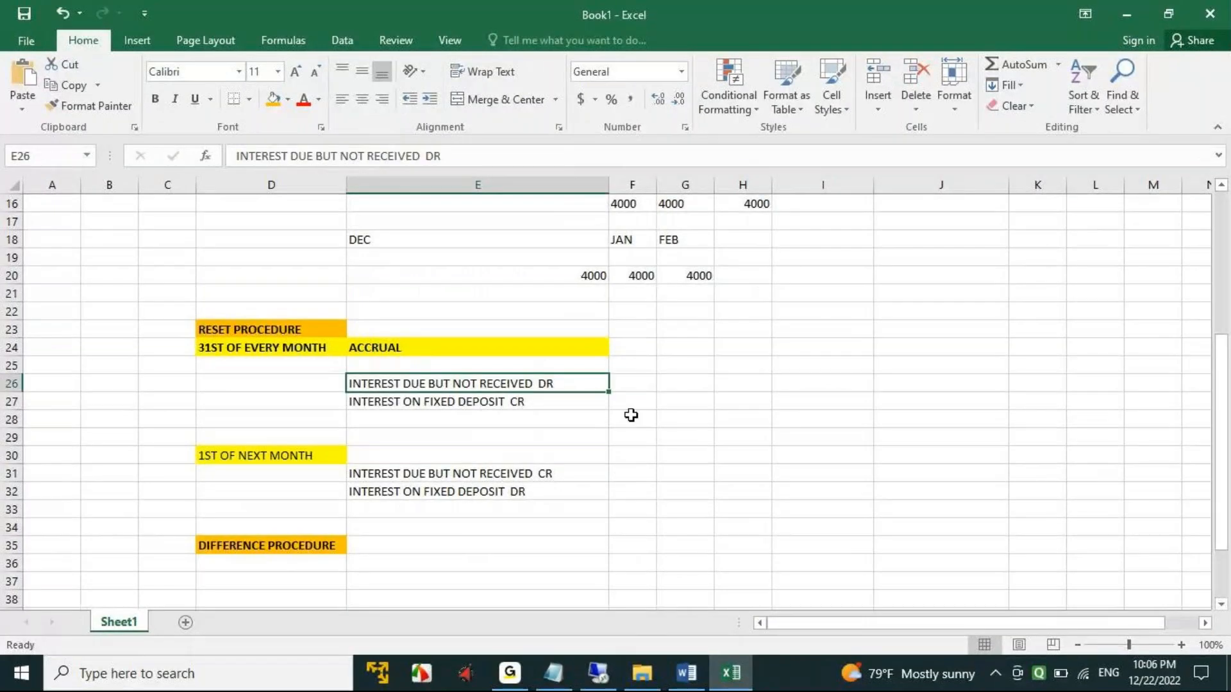
left_click(511, 402)
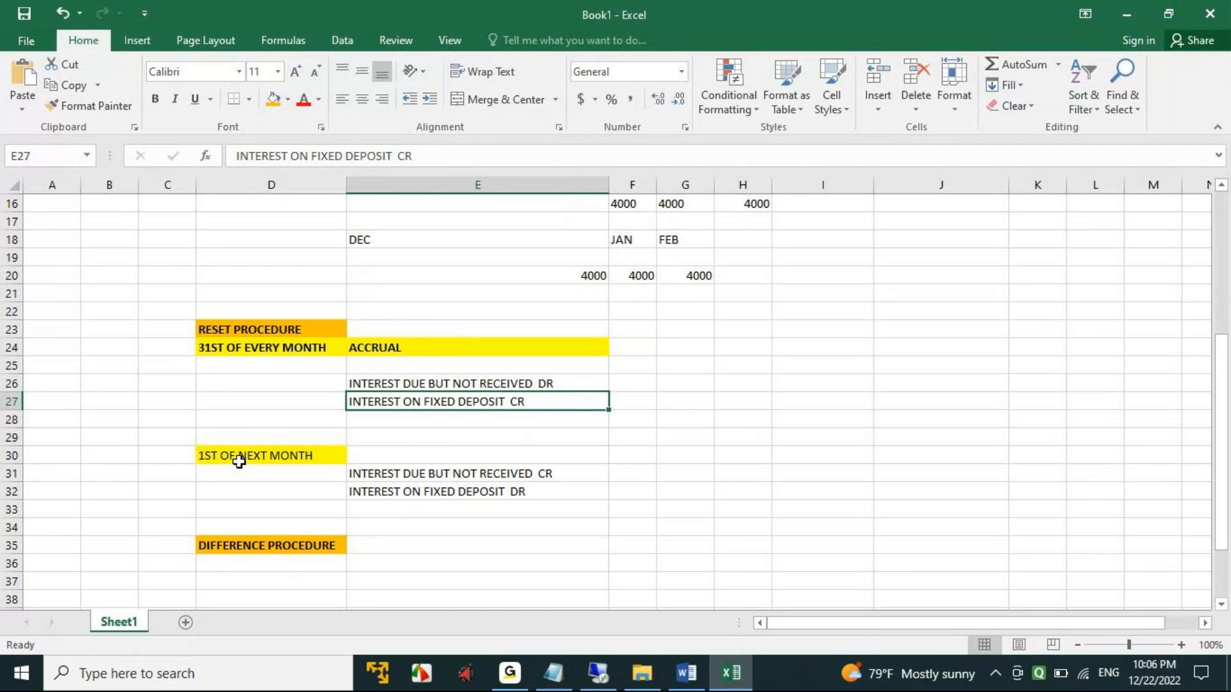
- Label the month-end accrual with AD1000 in C24 and the next-month reversal with AD1001 in C32
left_click(144, 350)
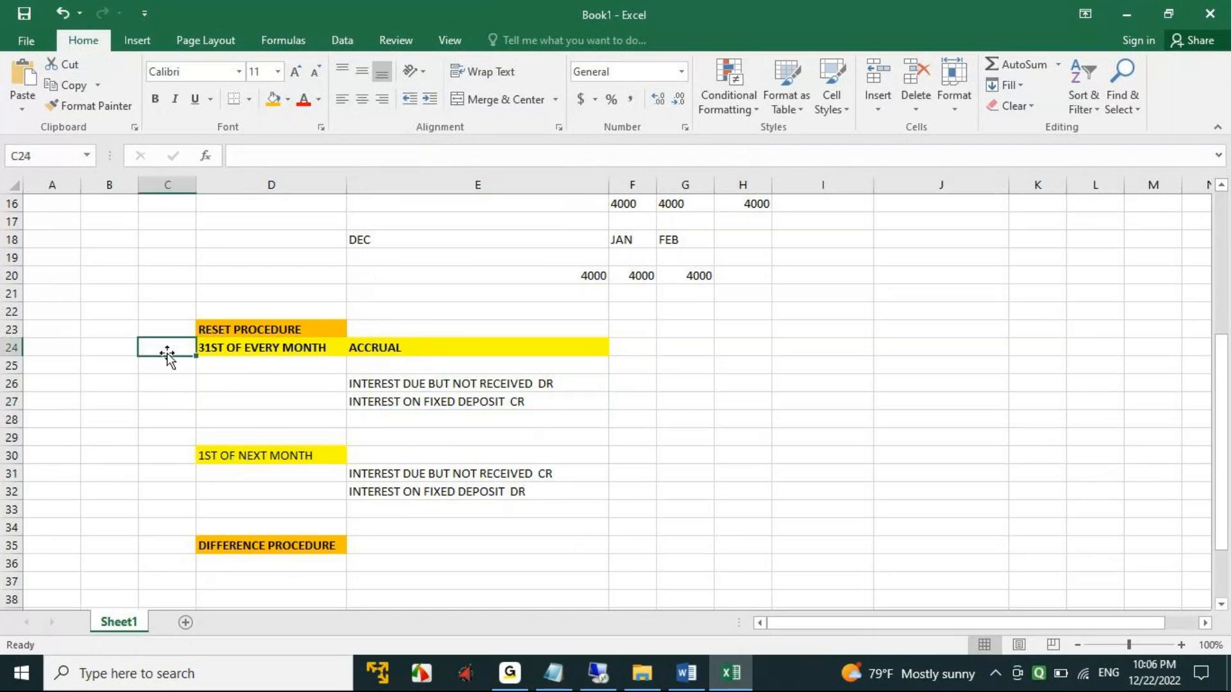
type("AD1000")
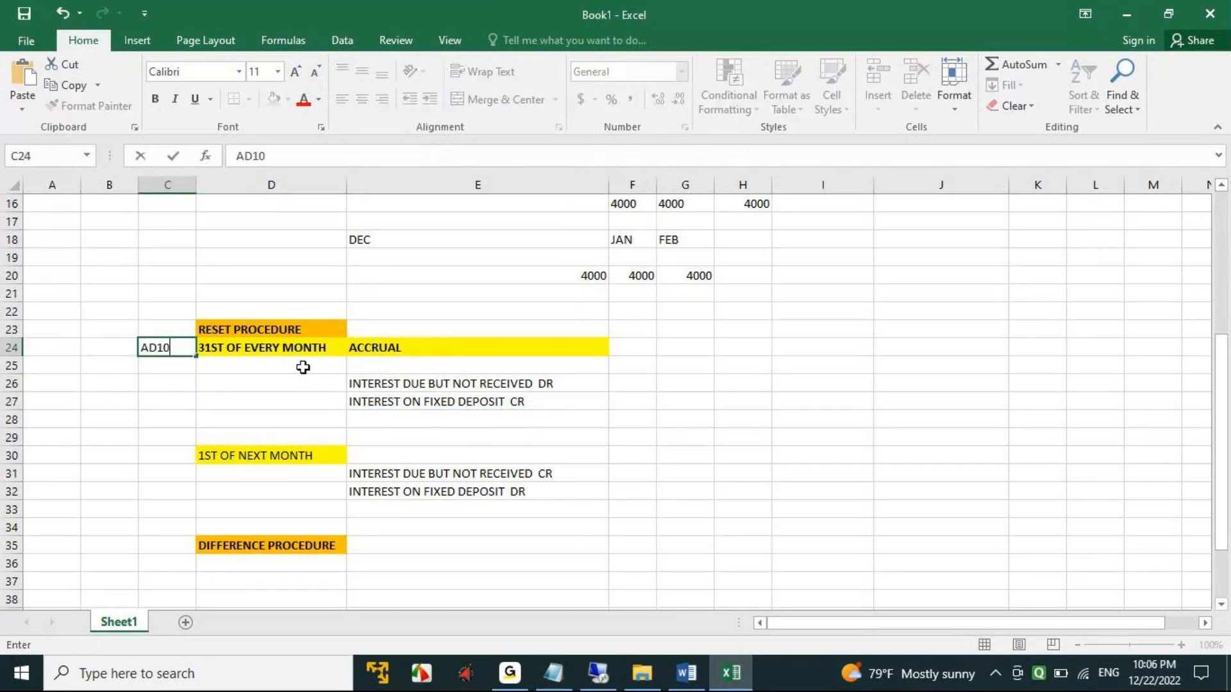
left_click(149, 489)
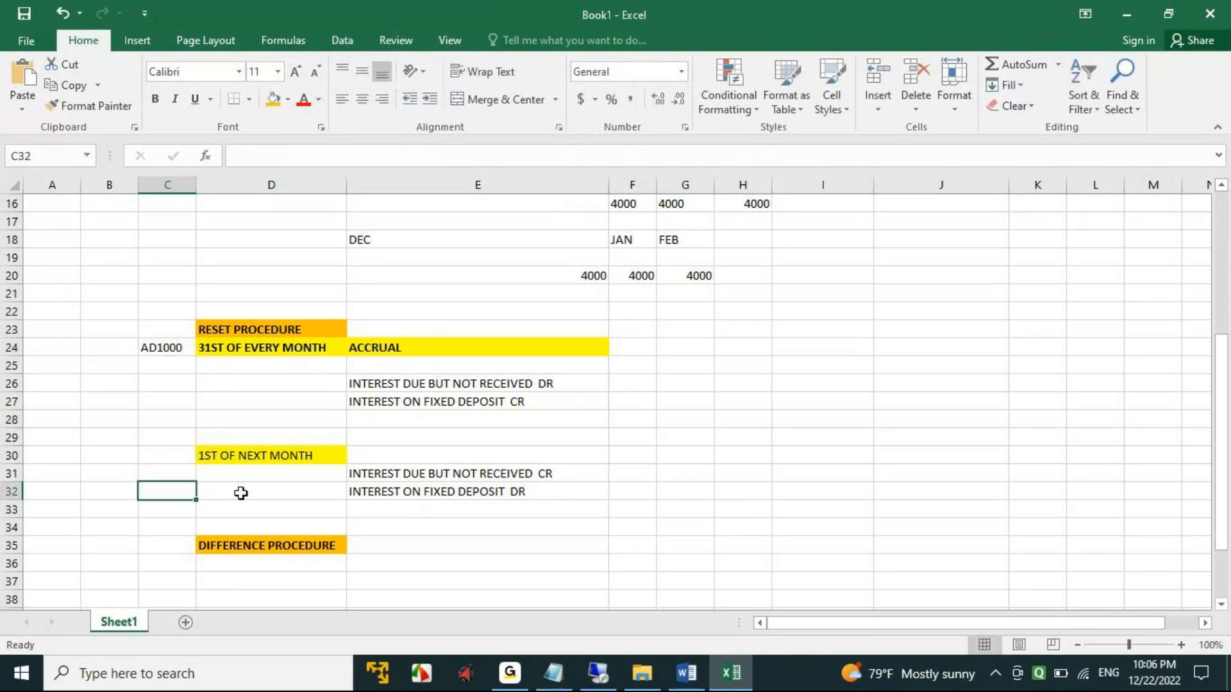
type("AD1001")
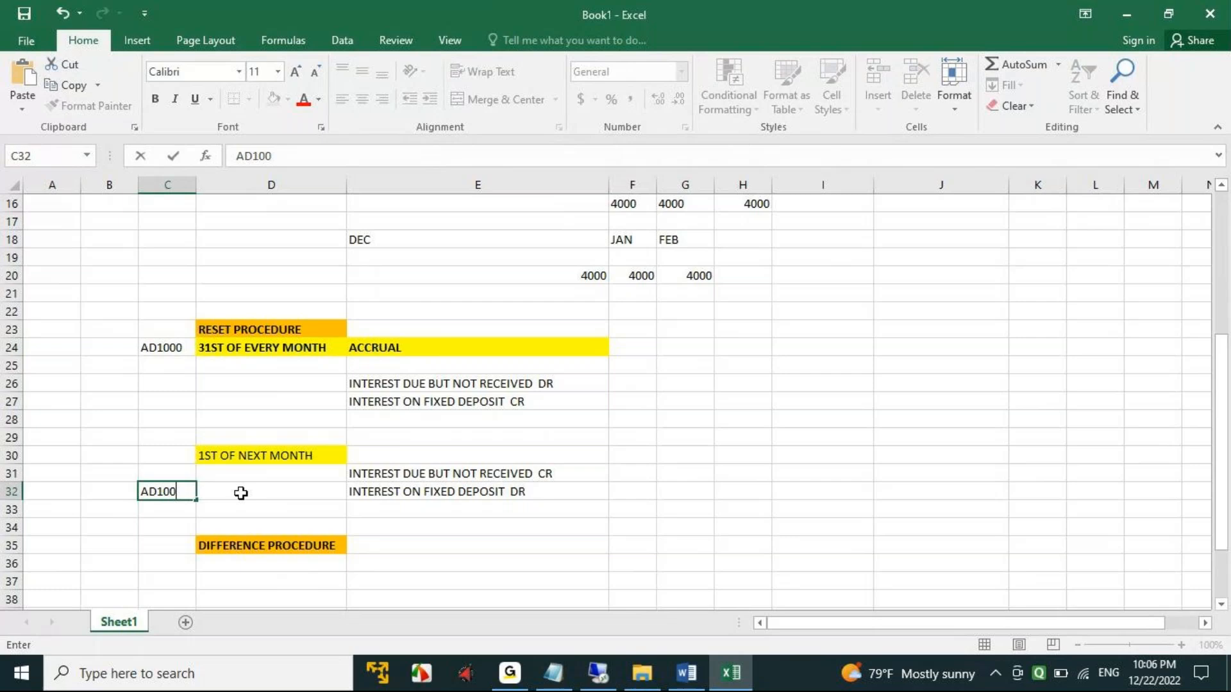
left_click(396, 492)
- In SAP, open Define Account Determination for Treasury and Risk Management with the proposed chart of accounts, and display Assignment of Update Types to Posting Specs
left_click(597, 672)
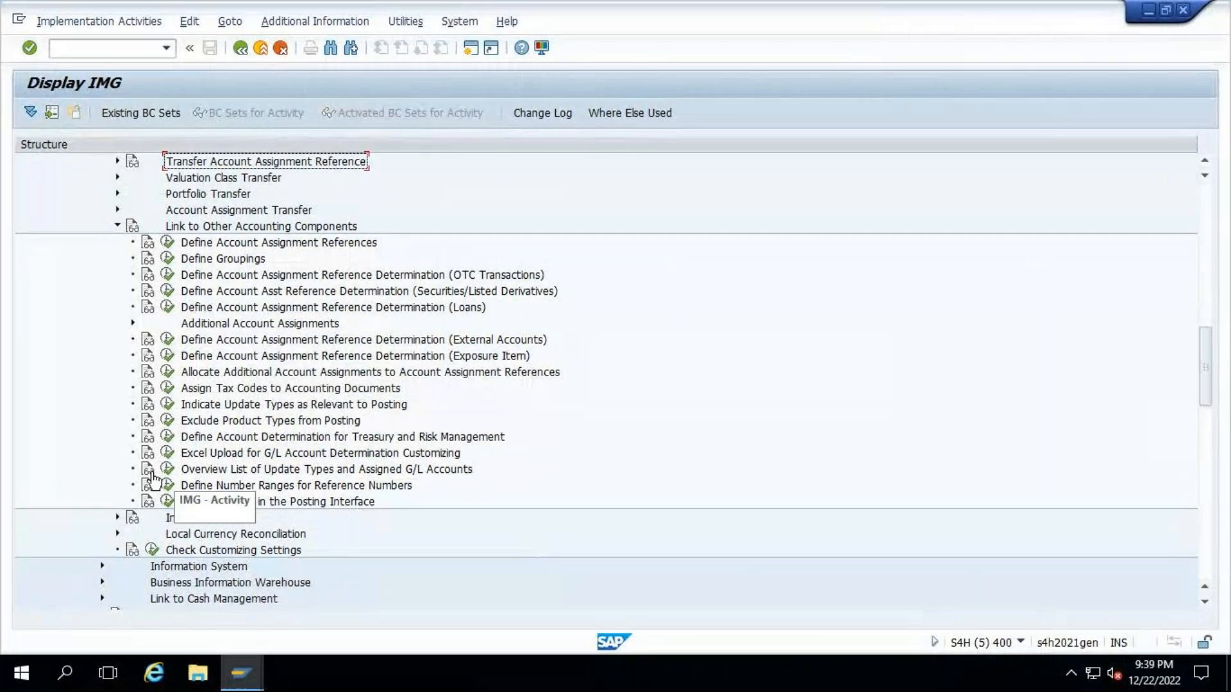
left_click(167, 438)
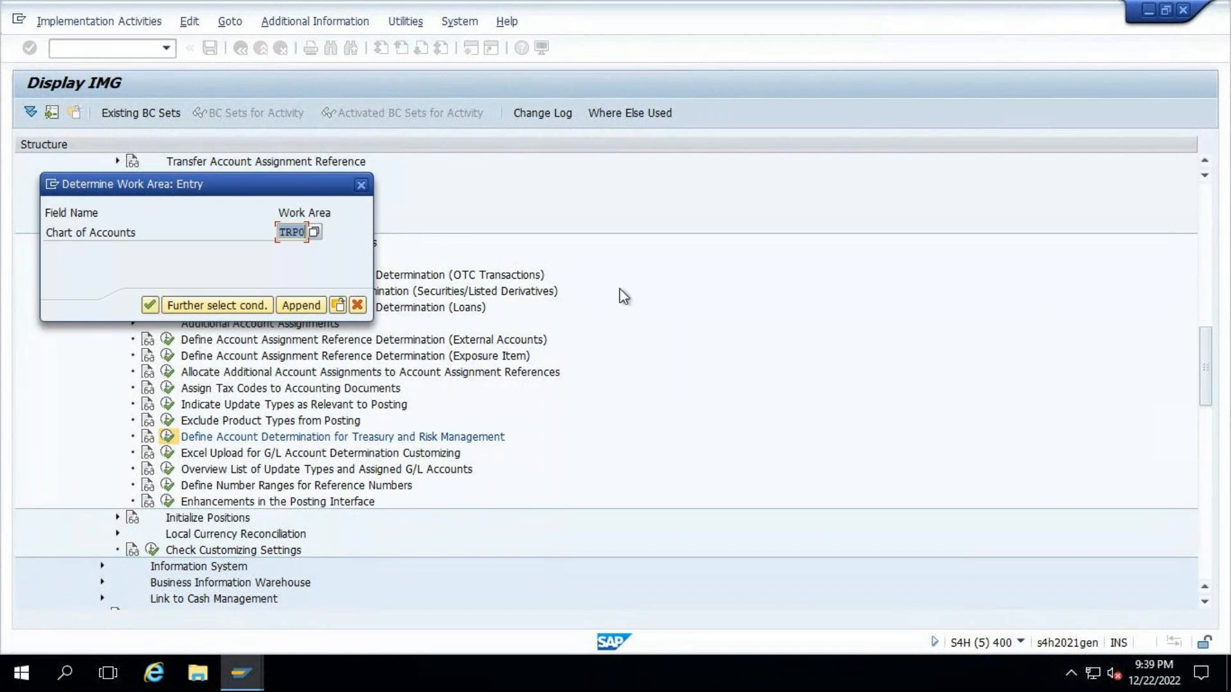
left_click(151, 306)
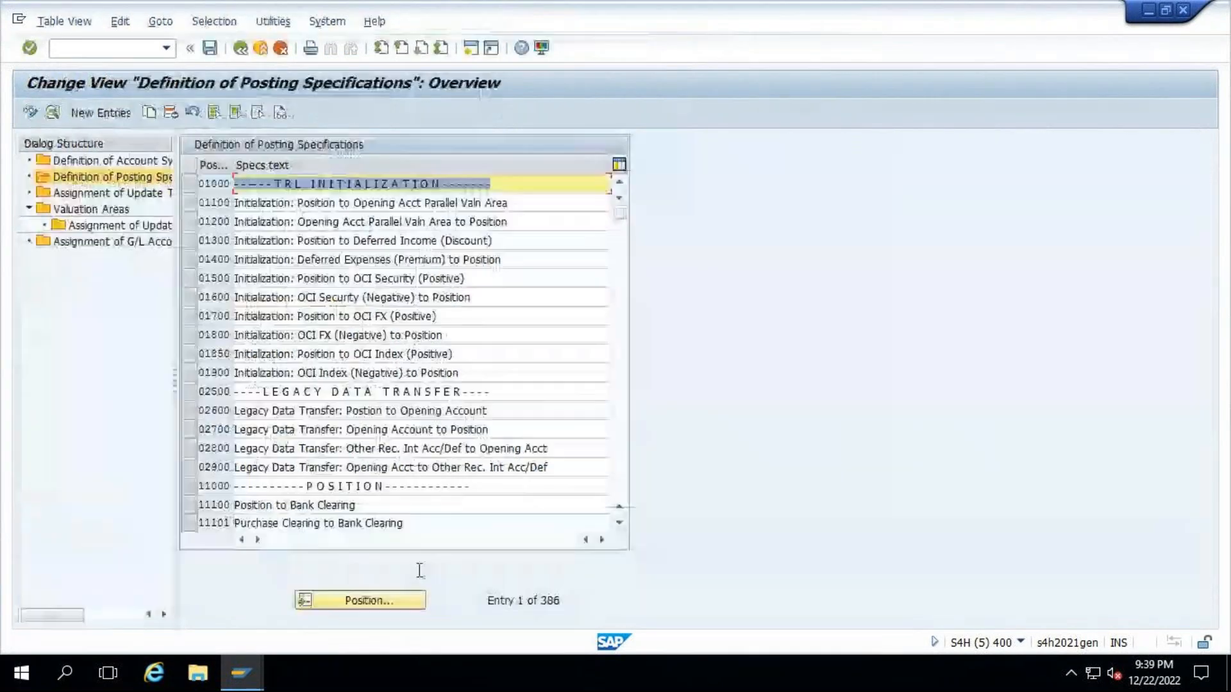
left_click_drag(174, 376, 346, 390)
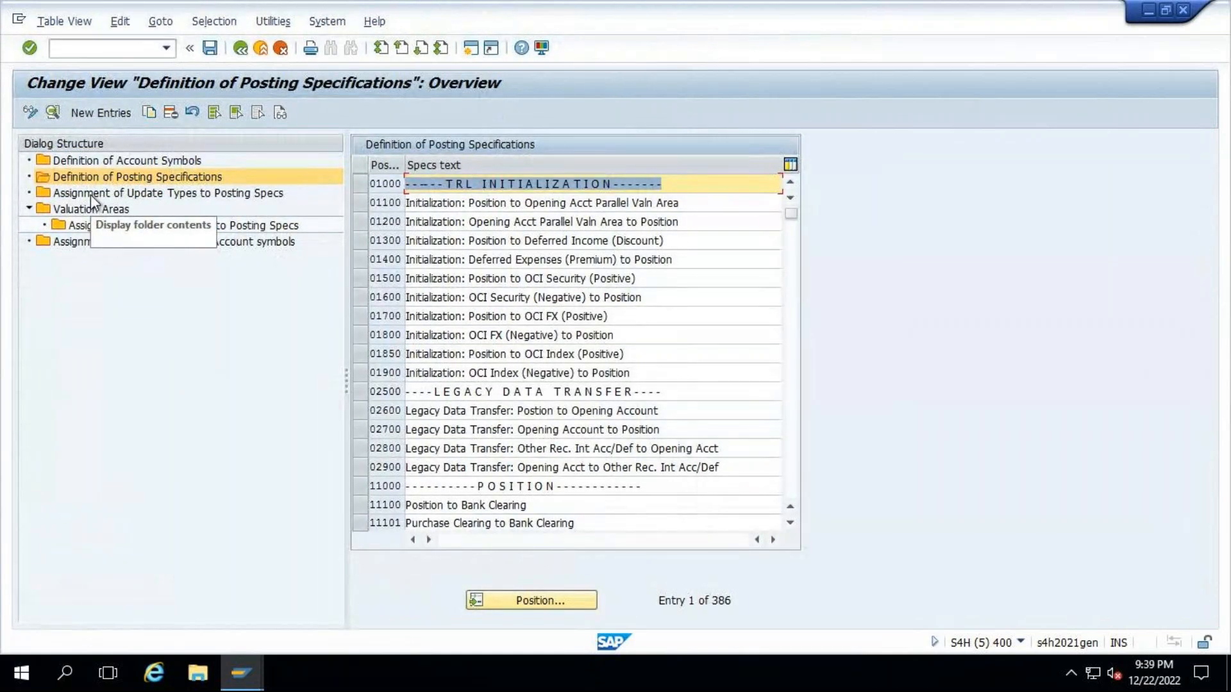
double_click(90, 194)
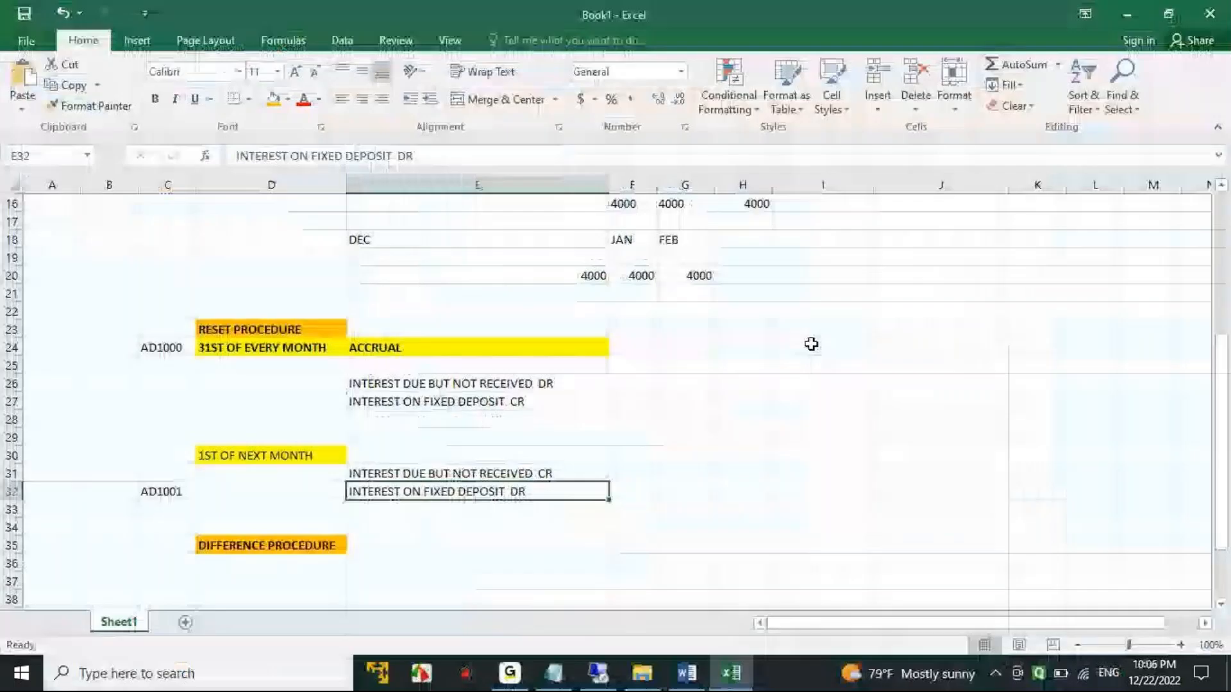
- In the Excel workbook, enter the headings FLOW TYP in A47 and UPDATE TYPE in B47 below the difference procedure example
scroll(267, 522, "down", 6)
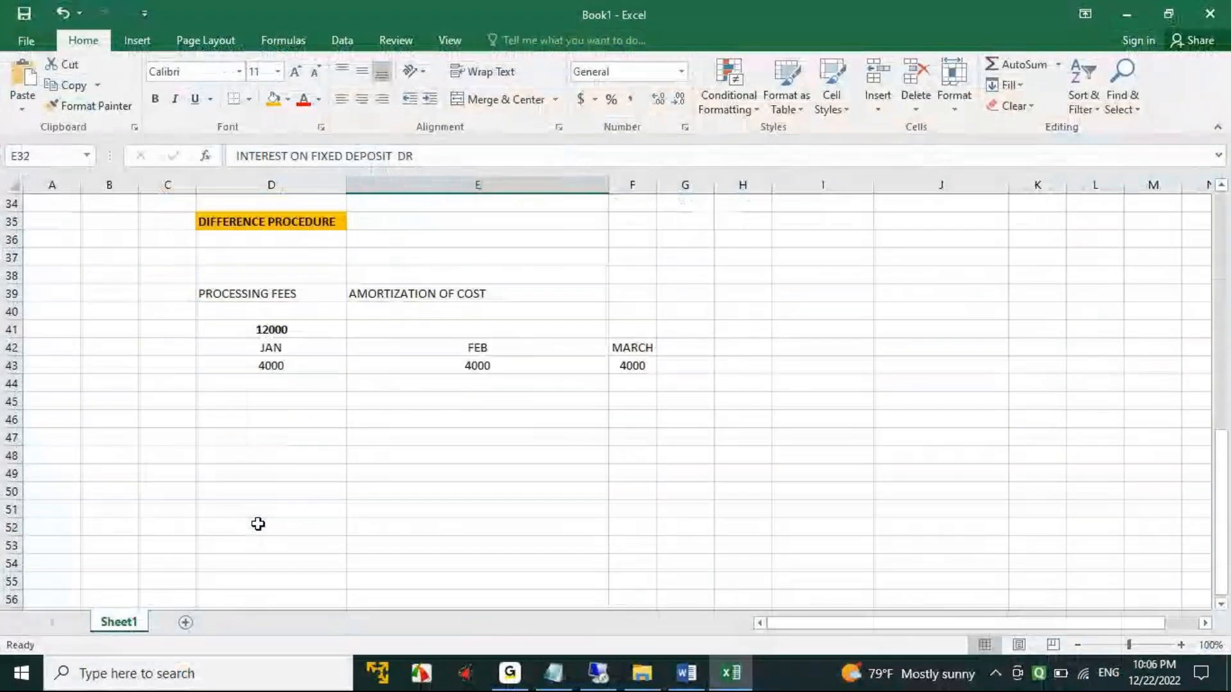
left_click(41, 442)
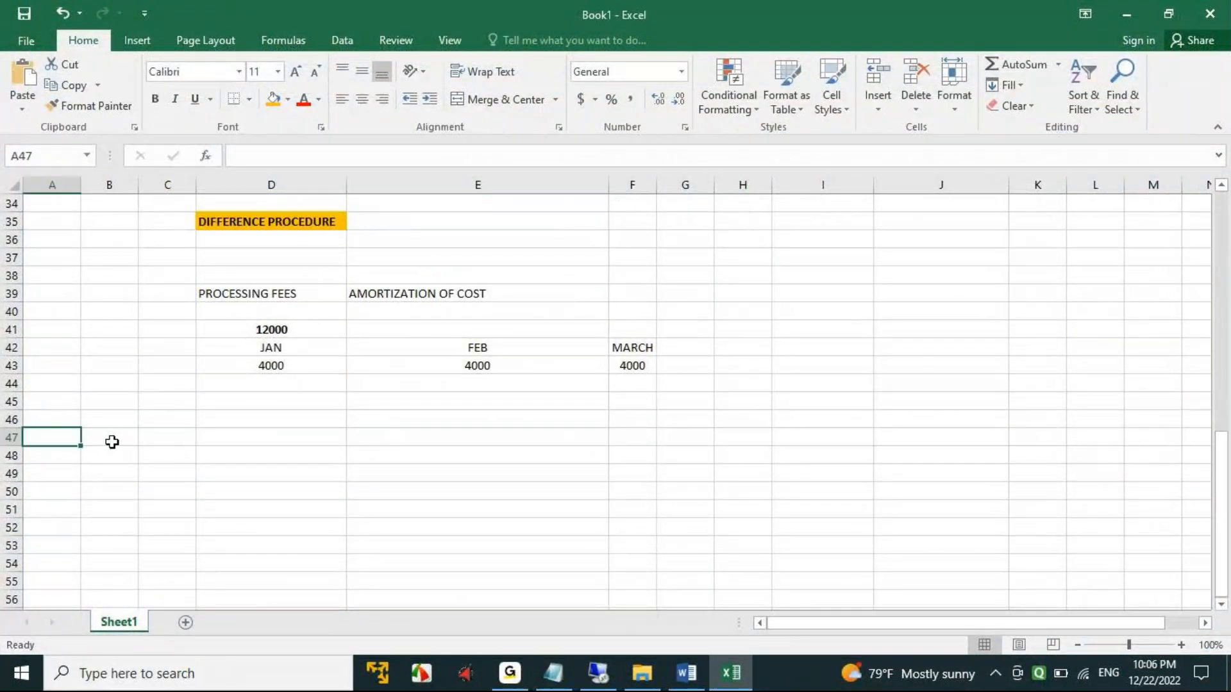
type("FLOW")
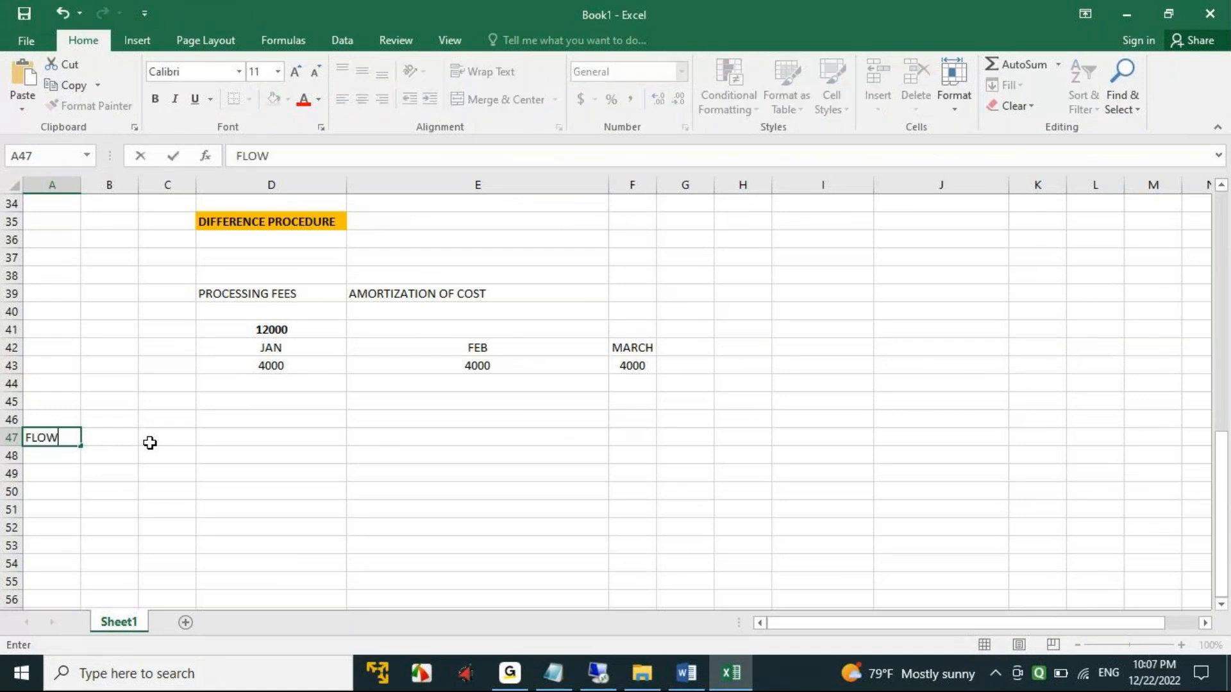
type(" TYOE")
key("Tab")
left_click(40, 437)
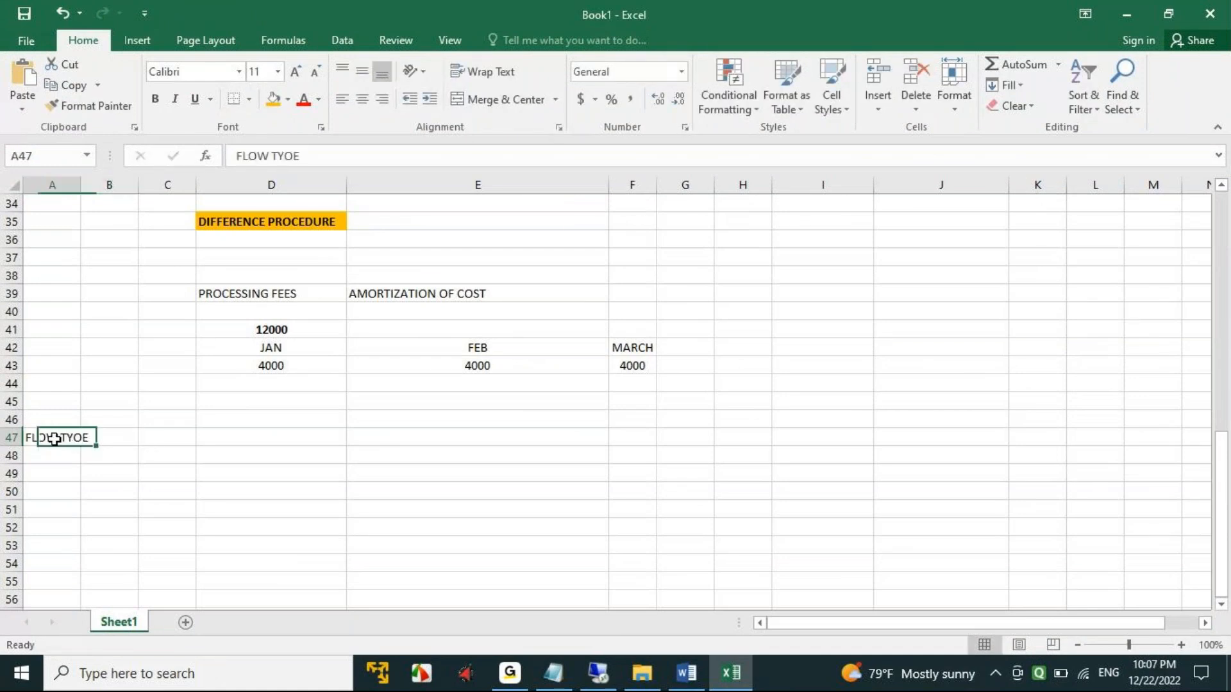
left_click(321, 154)
key("BackSpace")
key("BackSpace")
type("P")
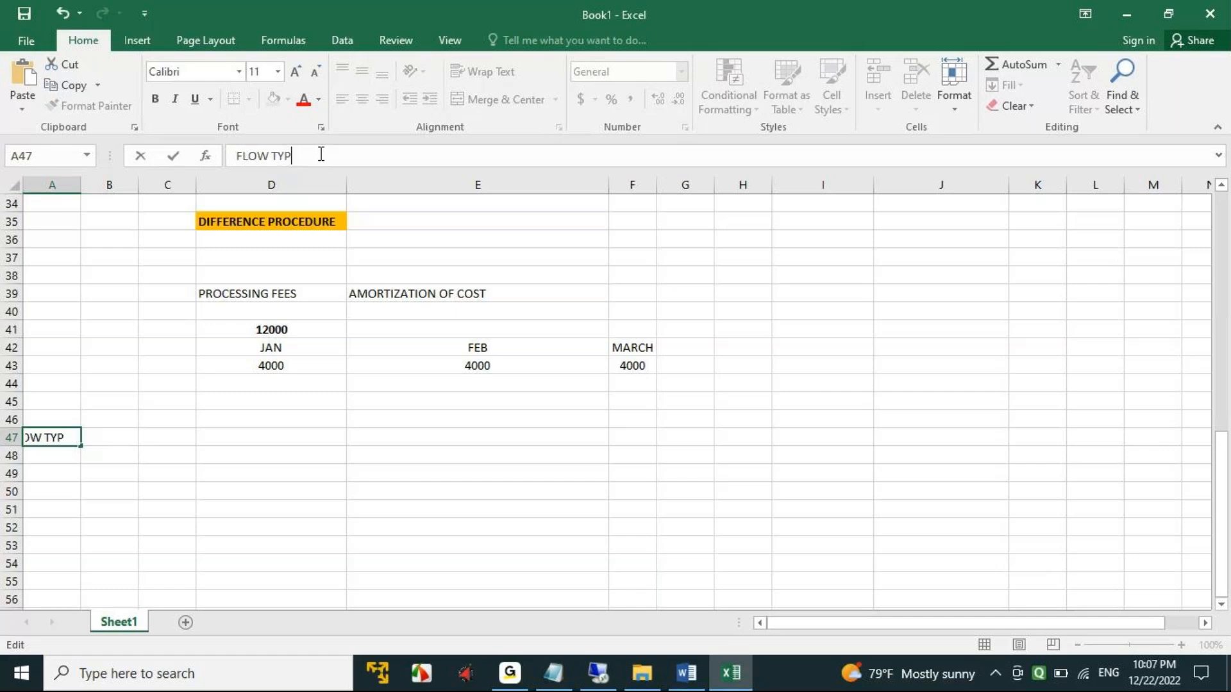
key("Tab")
type("UPDATE TYPE")
key("Tab")
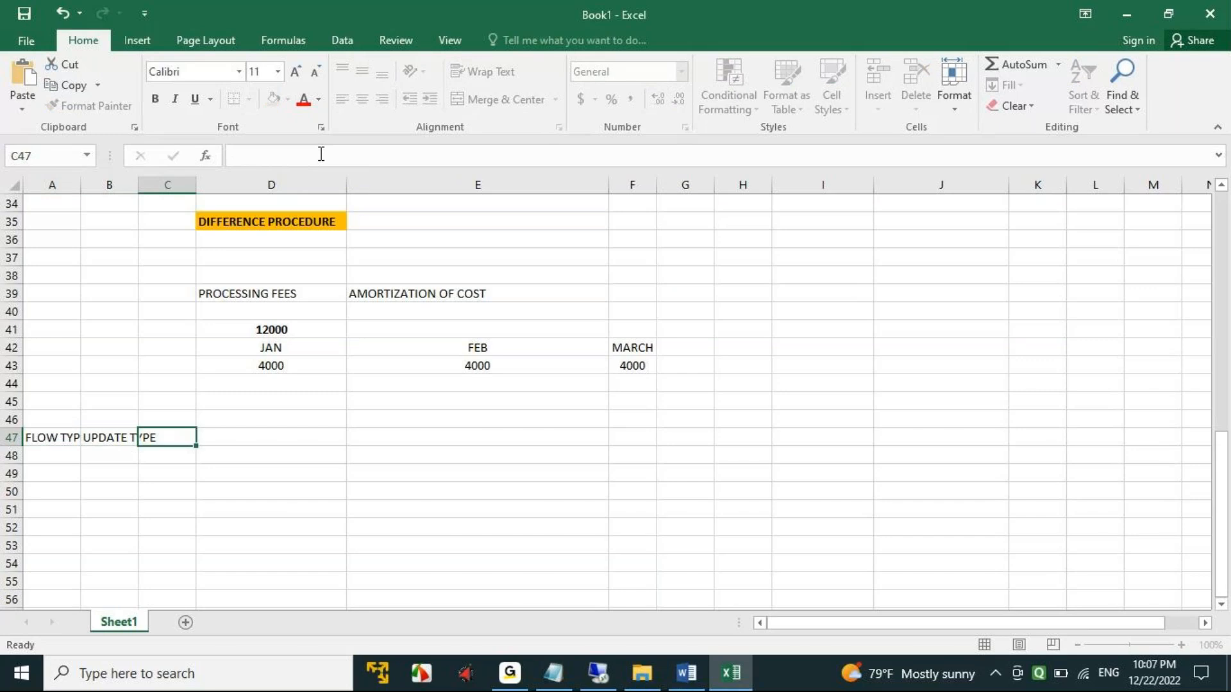
- Enter the heading POSTING SPE in C47 and fit columns A and B to their contents
type("POSTING SPE")
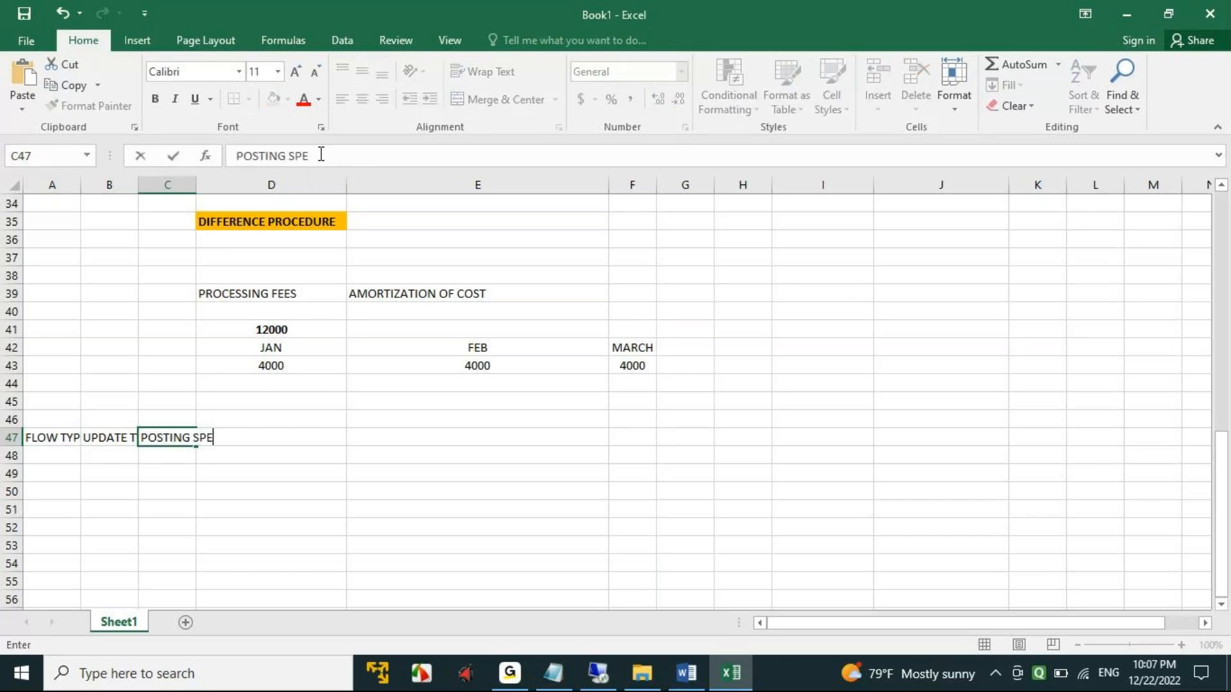
left_click(214, 489)
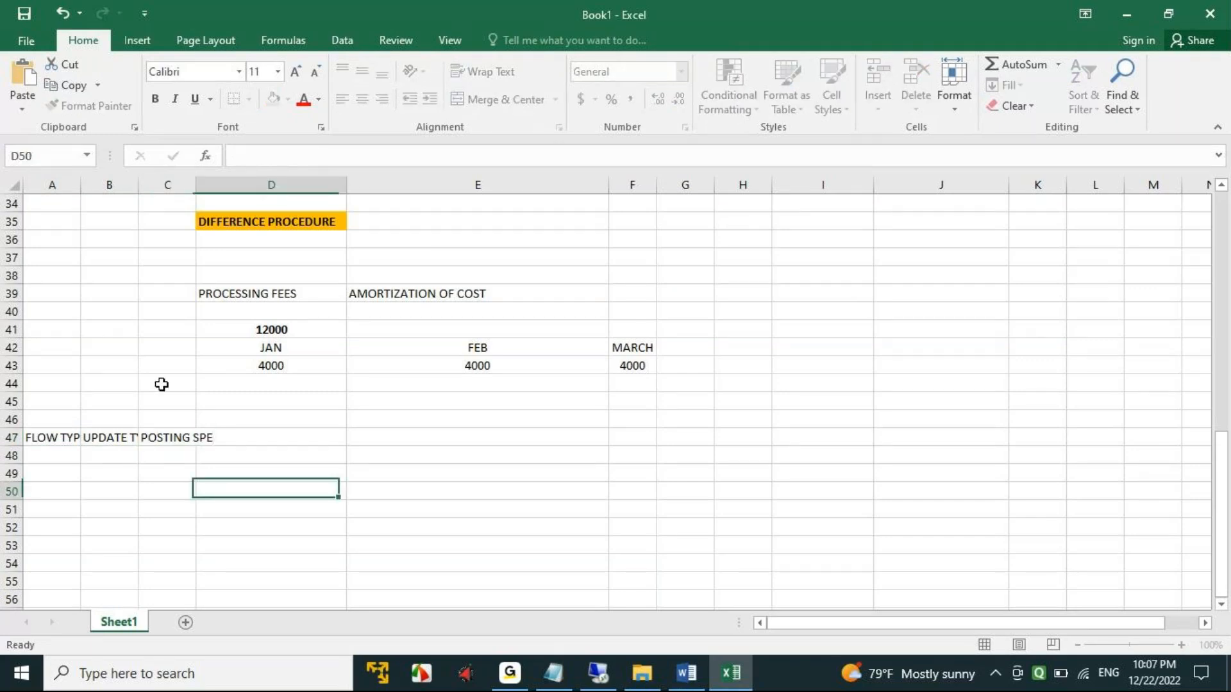
double_click(138, 185)
double_click(80, 185)
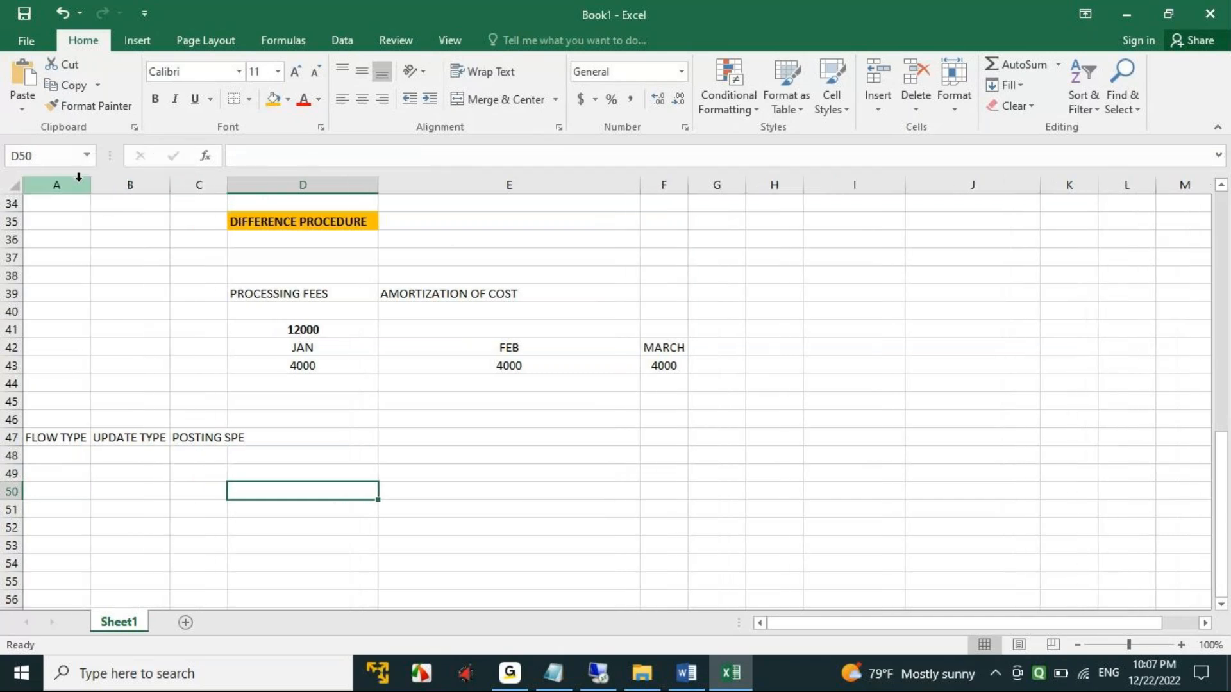
- Enter flow type MM1200+ in A48 and update type AD1000 in B48, and fit column C to its heading
left_click(44, 461)
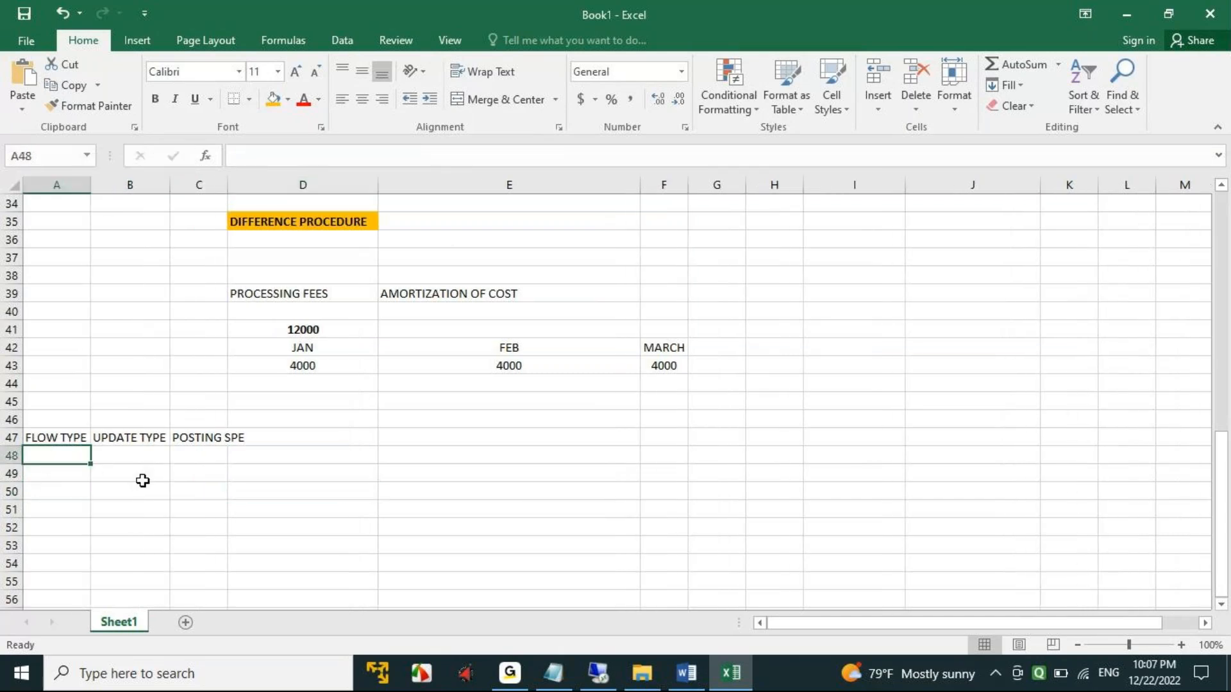
type("MM1")
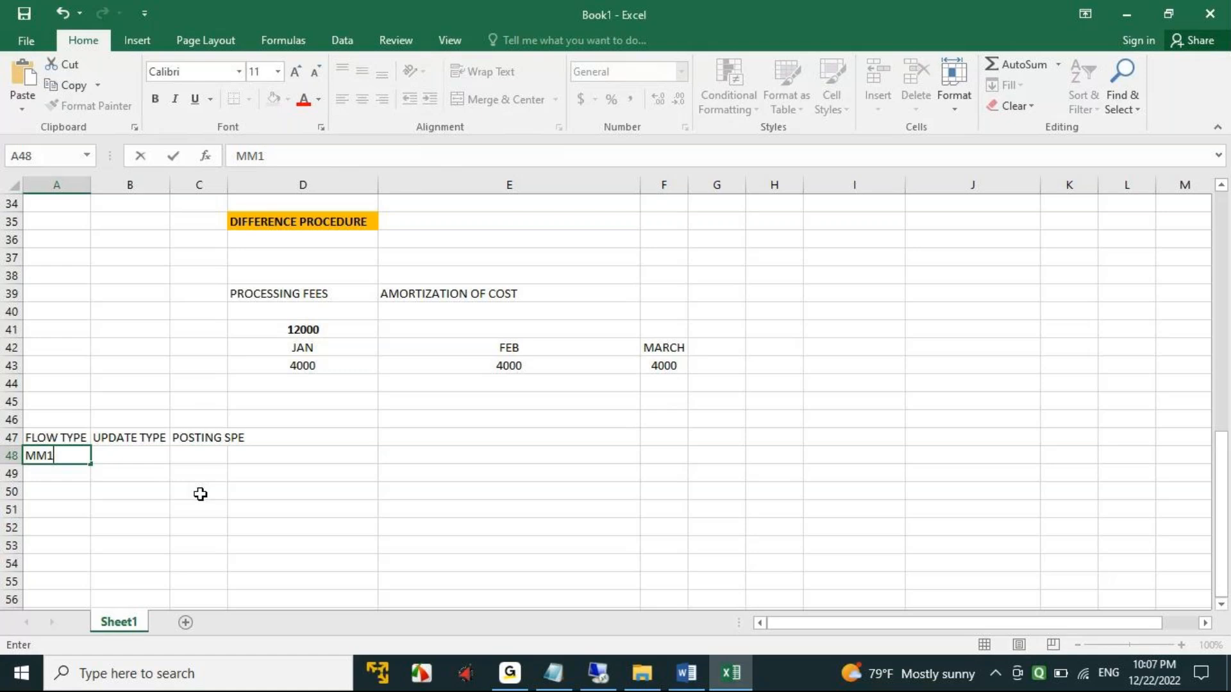
type("200+")
key("Tab")
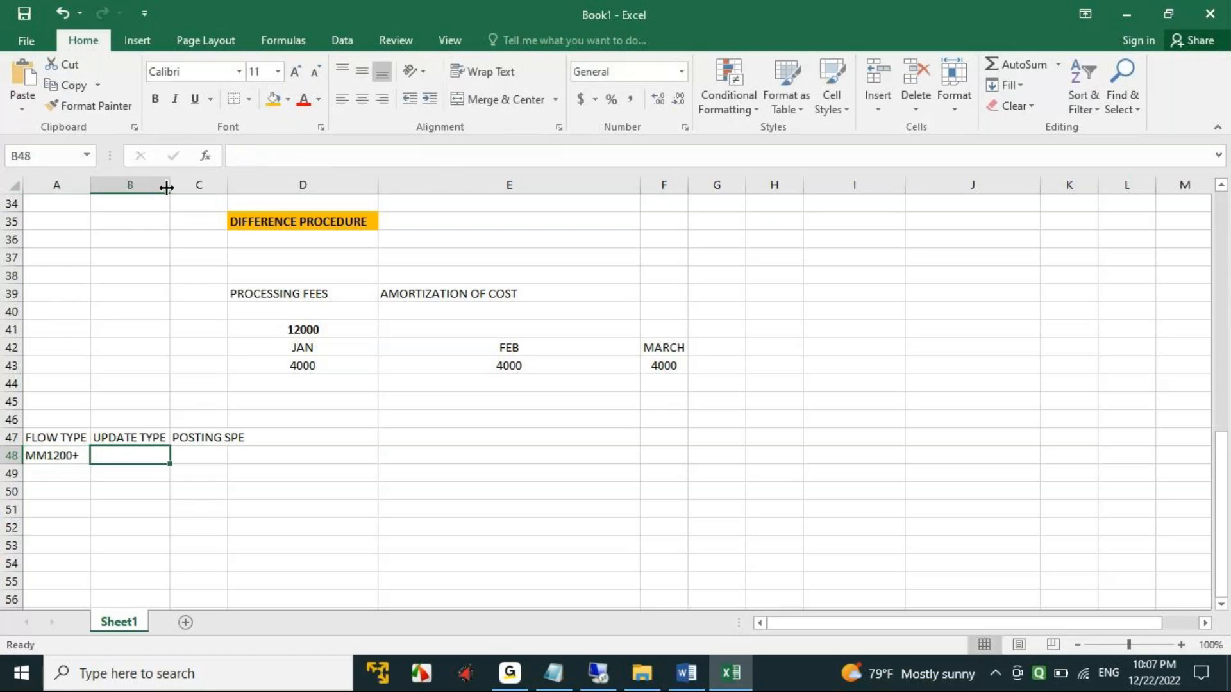
type("AD19")
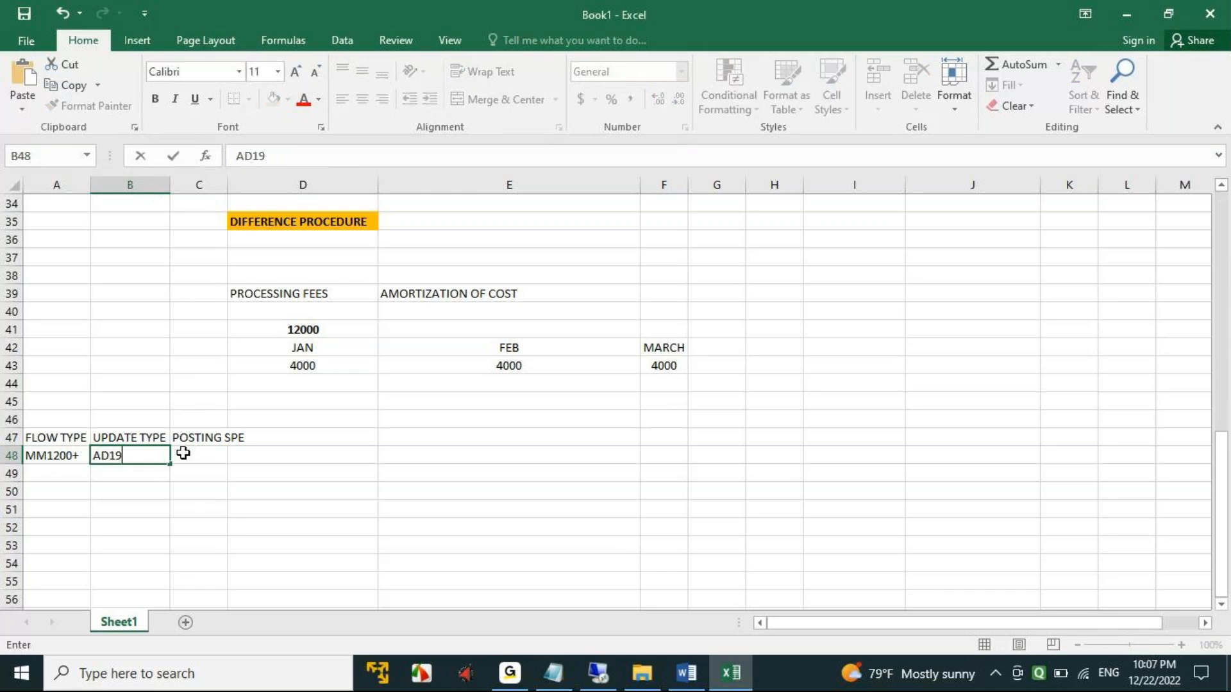
key("BackSpace")
left_click(184, 453)
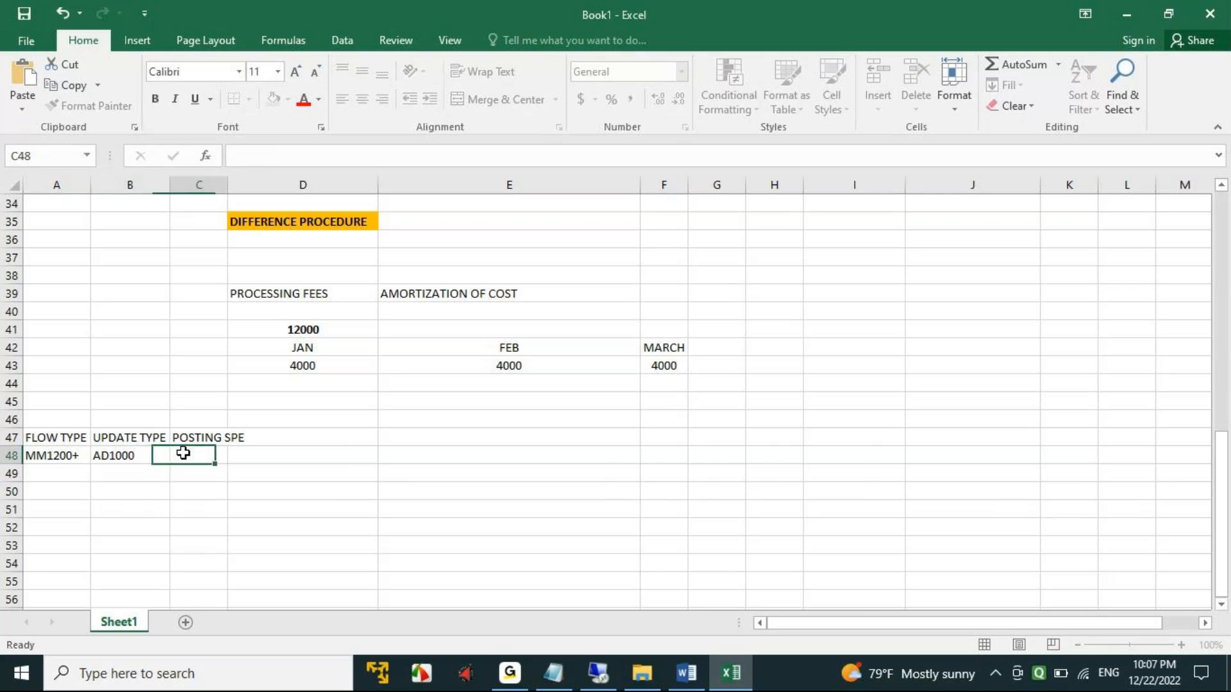
double_click(229, 186)
- Switch to SAP, jump to update type AD1000 in the posting specs assignment, and copy its posting specification 17100
left_click(603, 672)
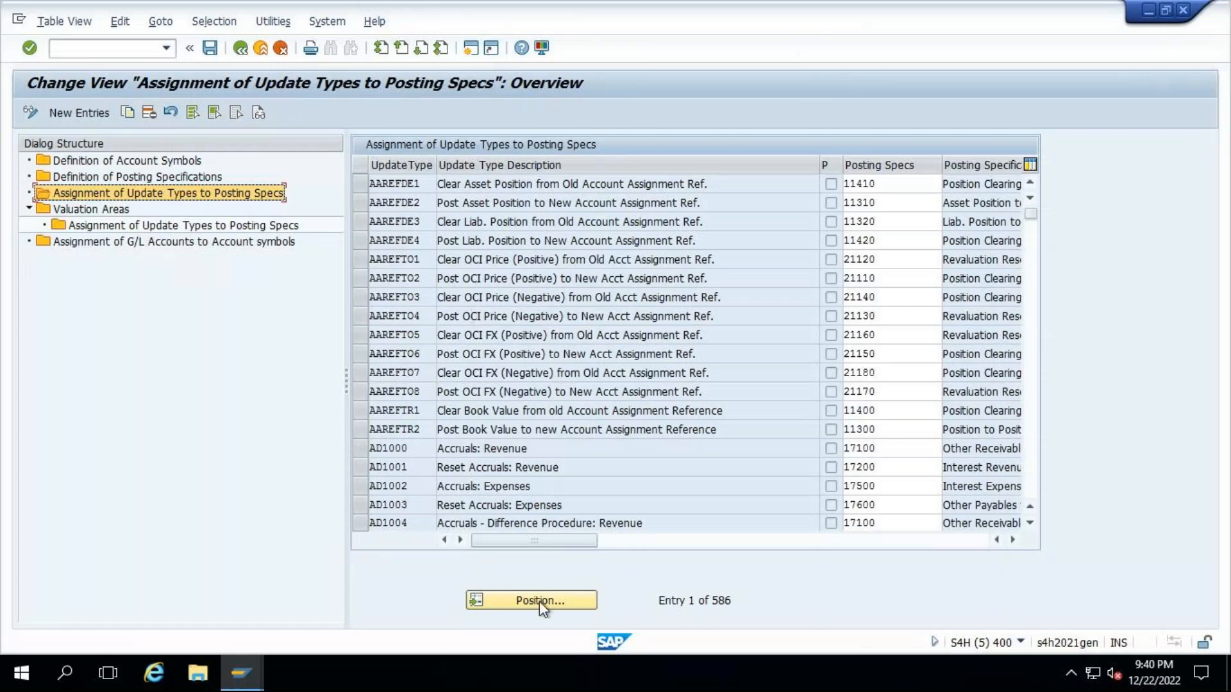
left_click(543, 595)
type("AD1000")
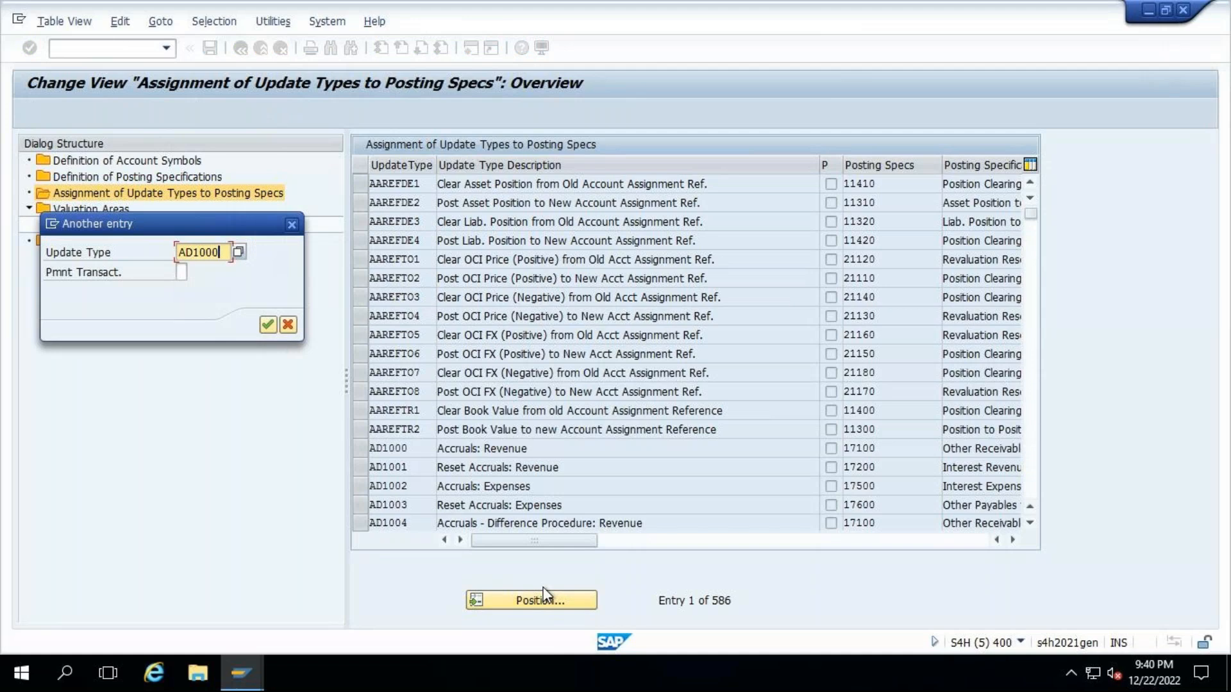
key("Return")
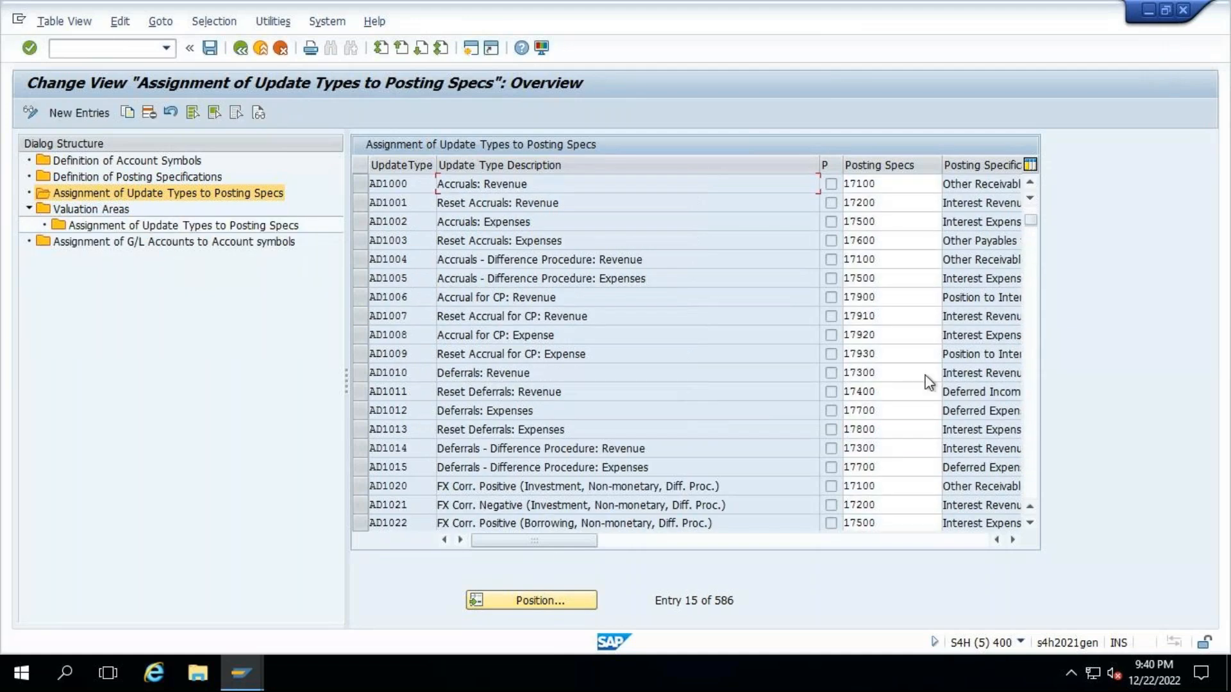
double_click(411, 185)
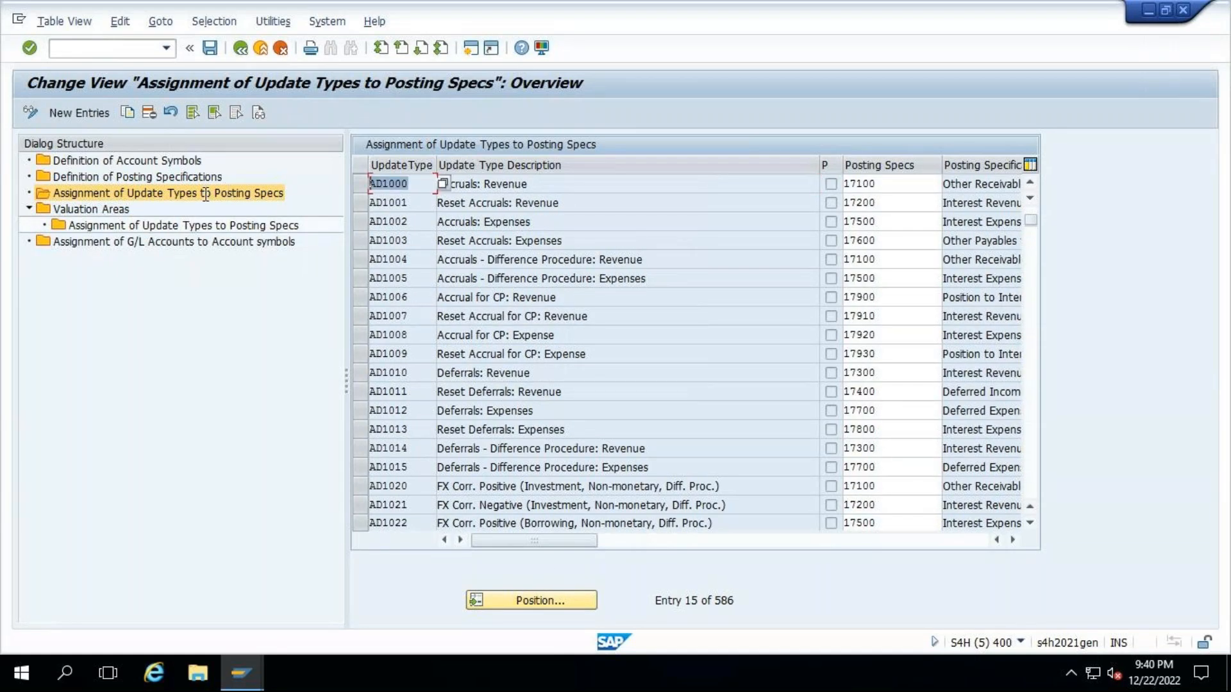
left_click(886, 185)
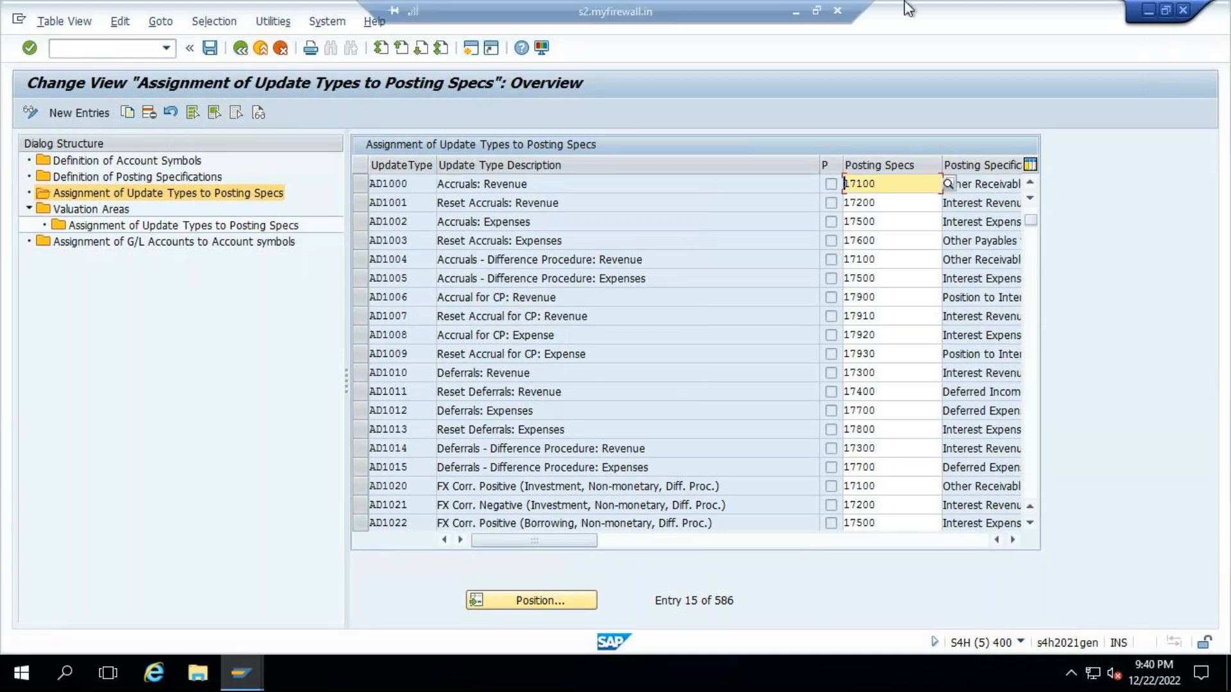
- Switch to the Excel workbook, paste posting spec 17100 into C48, and fit column C to its contents
left_click(796, 13)
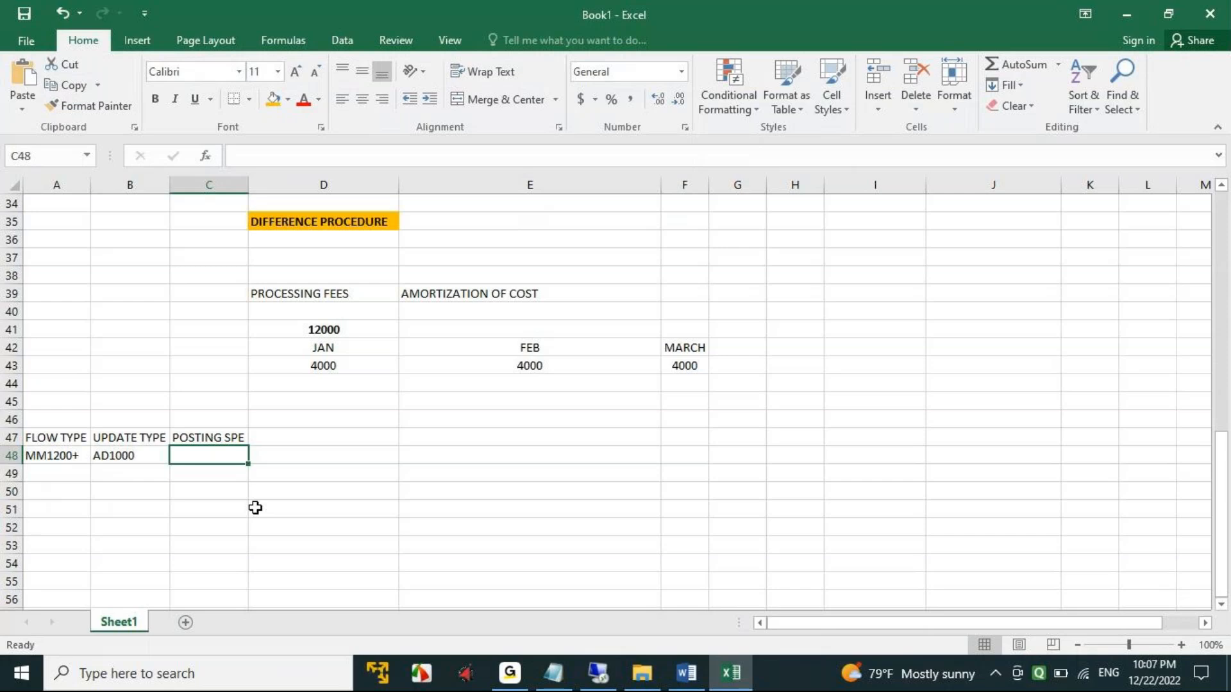
key("ctrl+v")
double_click(245, 187)
- Return to SAP and open the details of posting specification 17100 in Definition of Posting Specifications
left_click(609, 675)
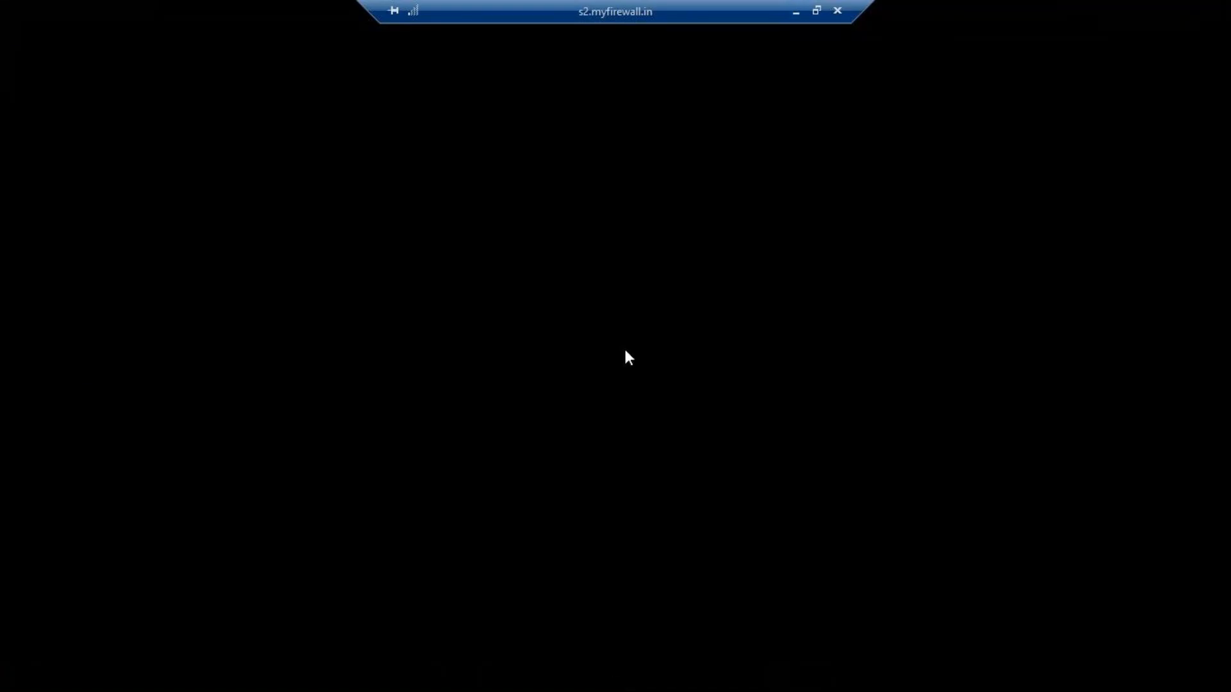
left_click(894, 184)
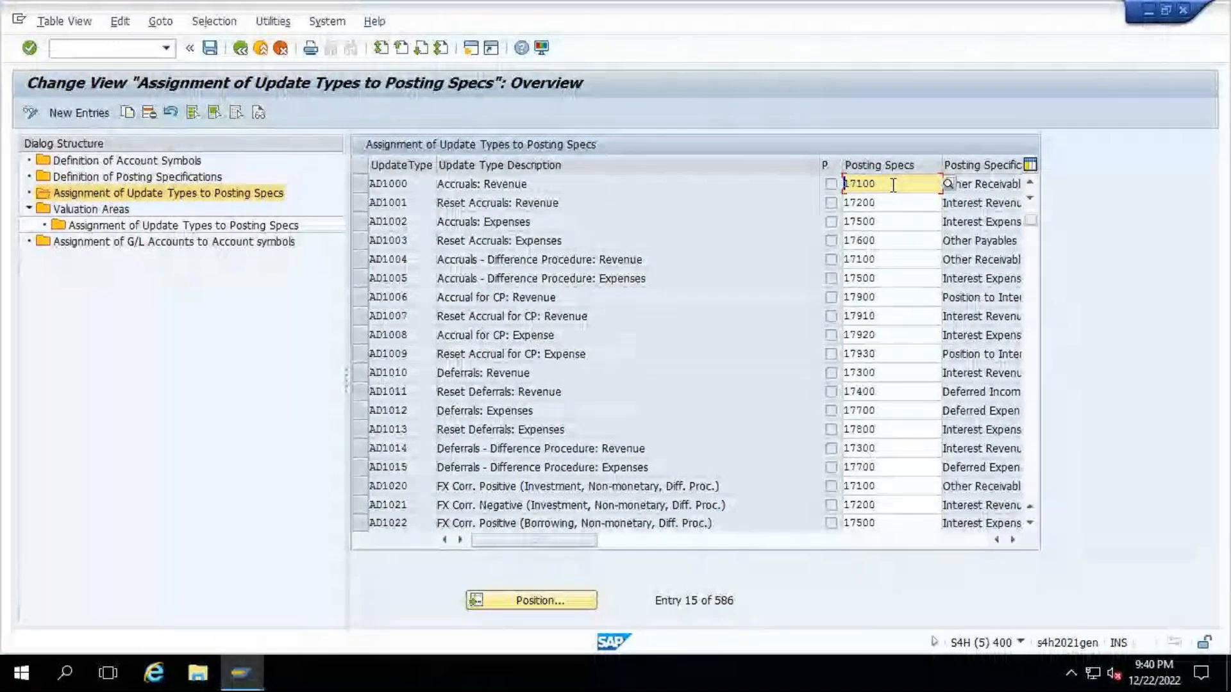
left_click_drag(848, 184, 644, 195)
key("ctrl+c")
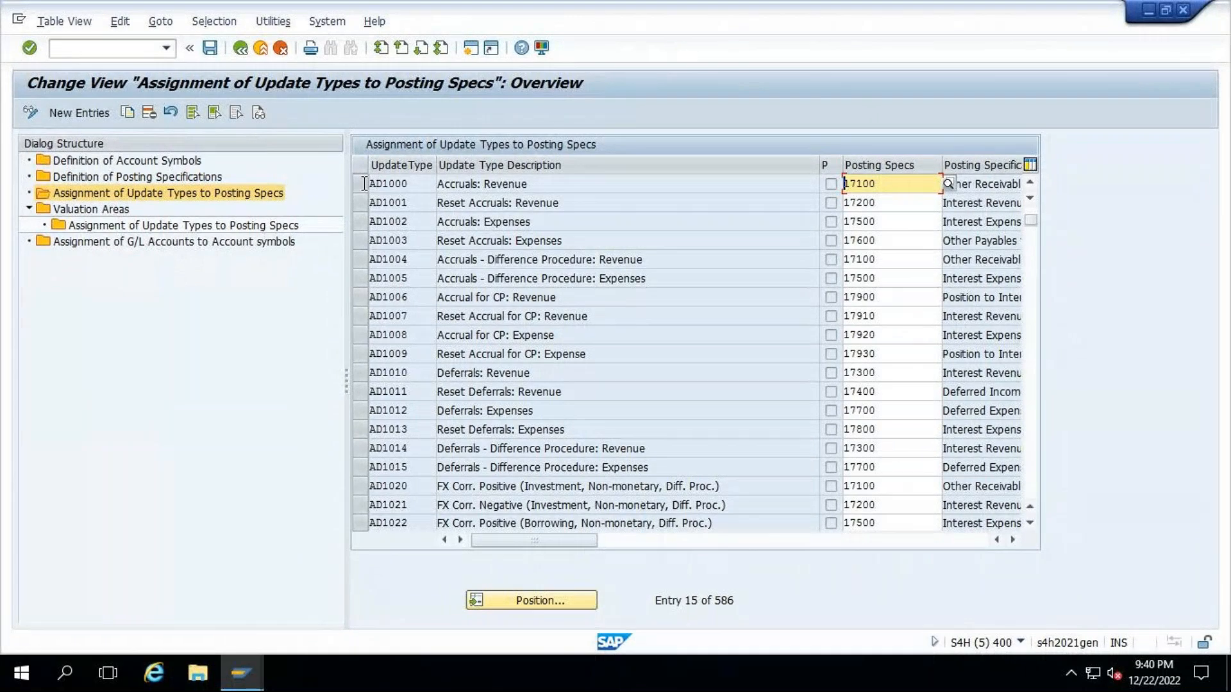
double_click(132, 175)
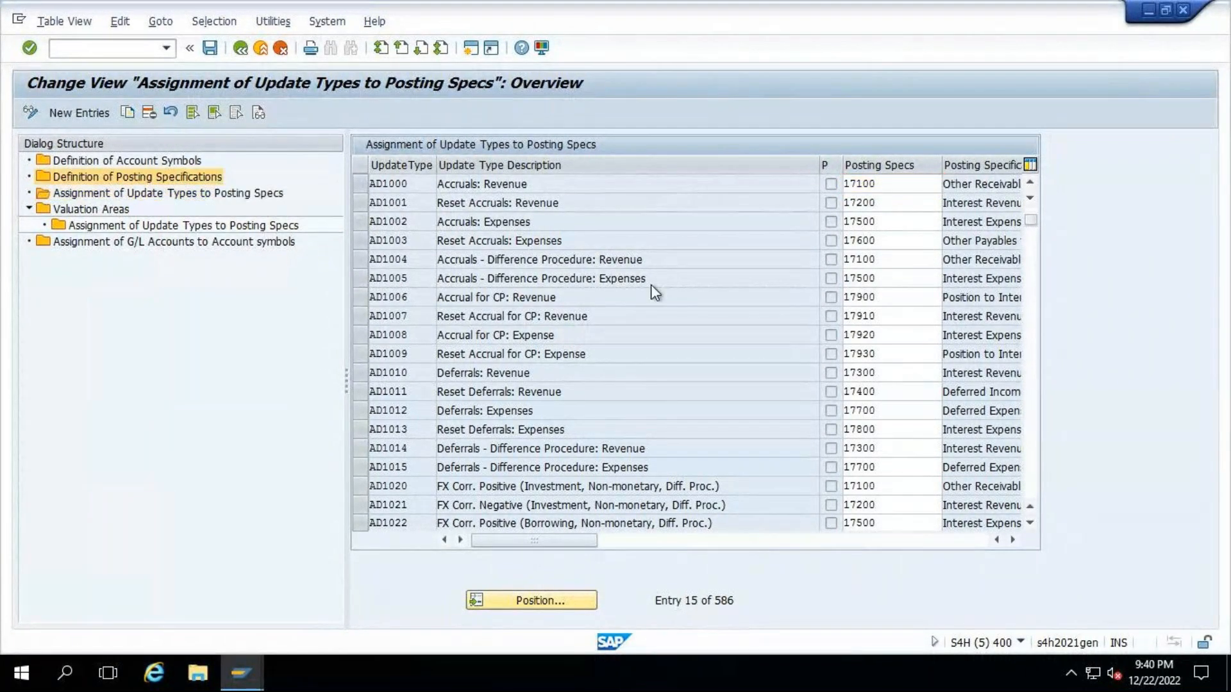
left_click(529, 603)
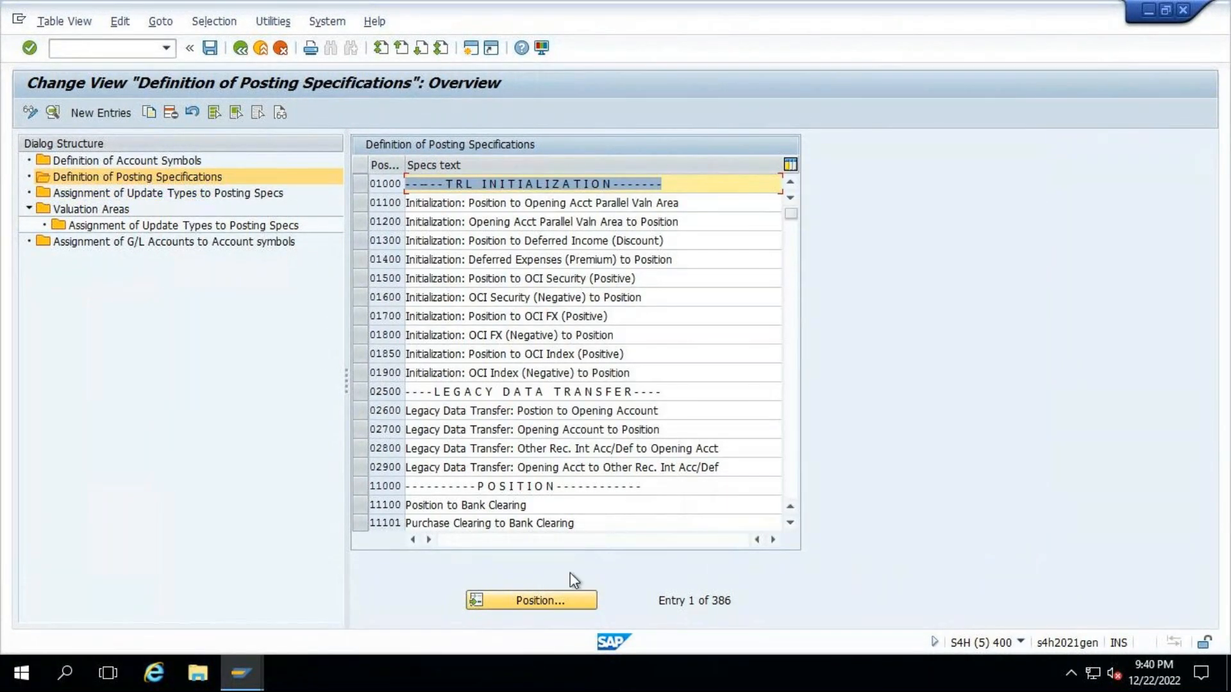
key("ctrl+v")
key("Return")
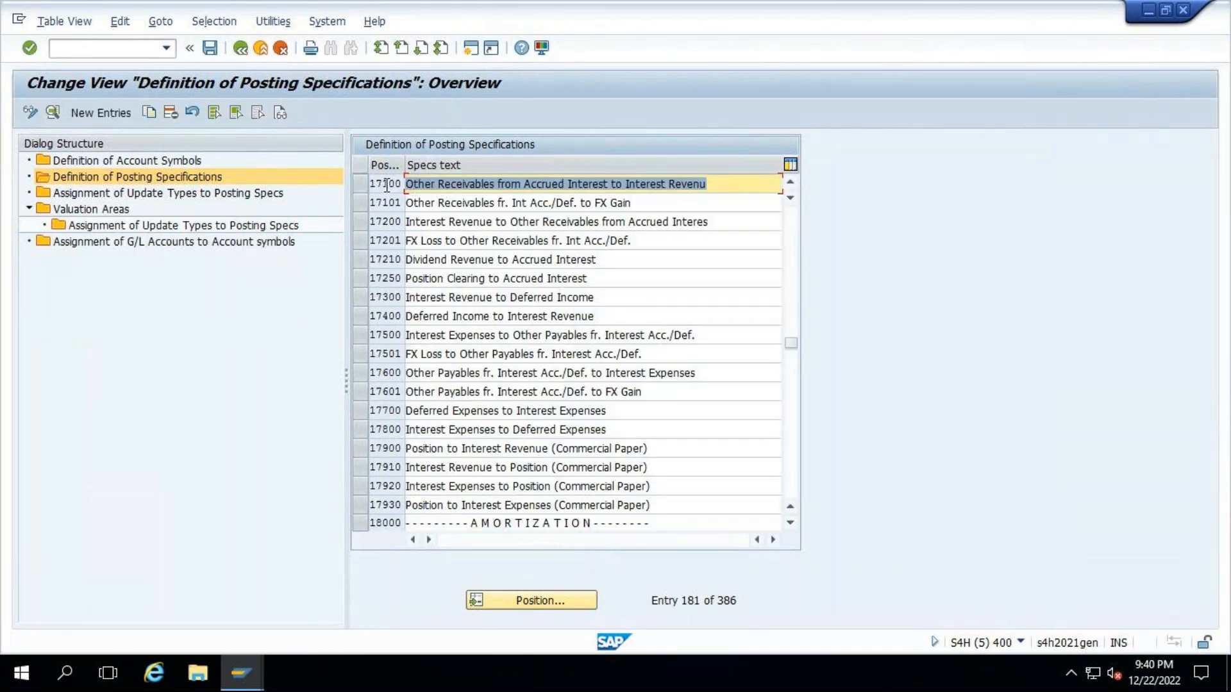
double_click(388, 185)
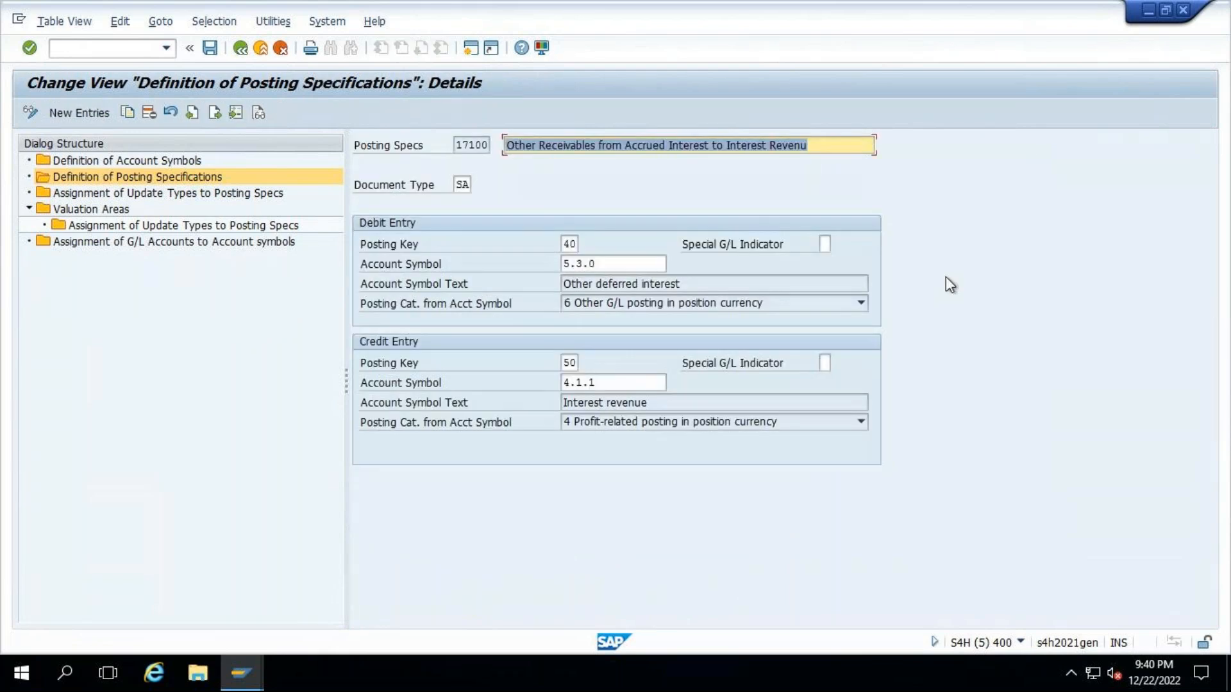
- Set the document type of posting specification 17100 to TR
left_click(471, 186)
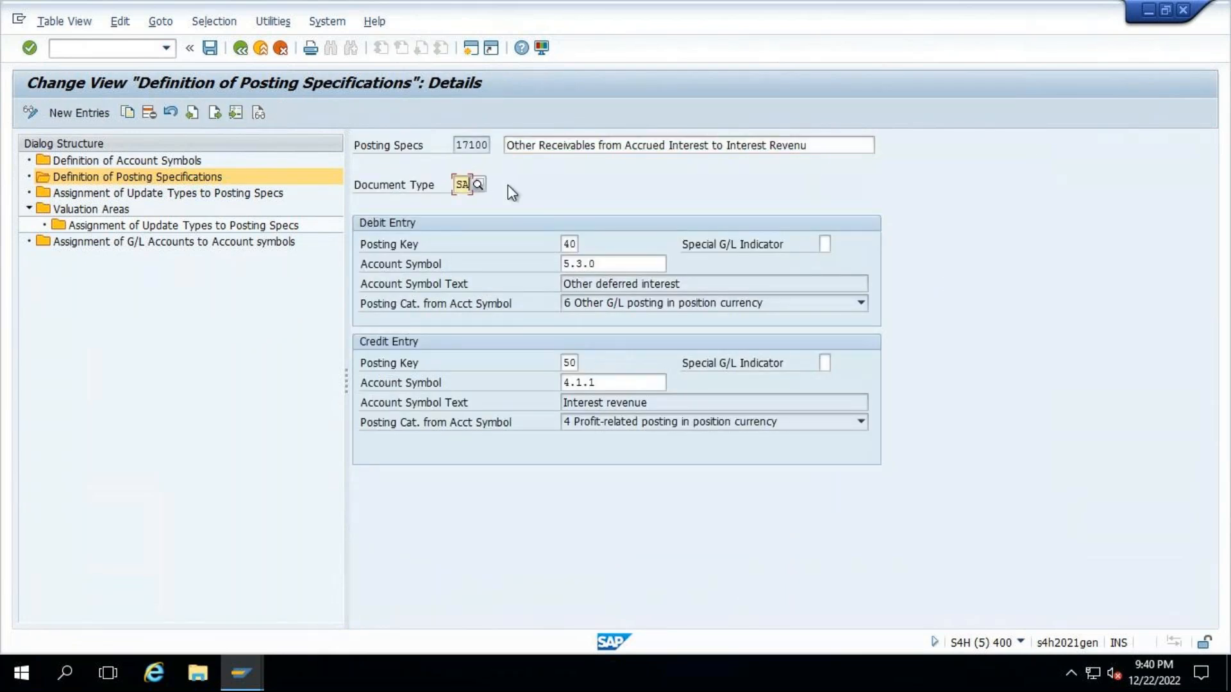
key("BackSpace")
key("BackSpace")
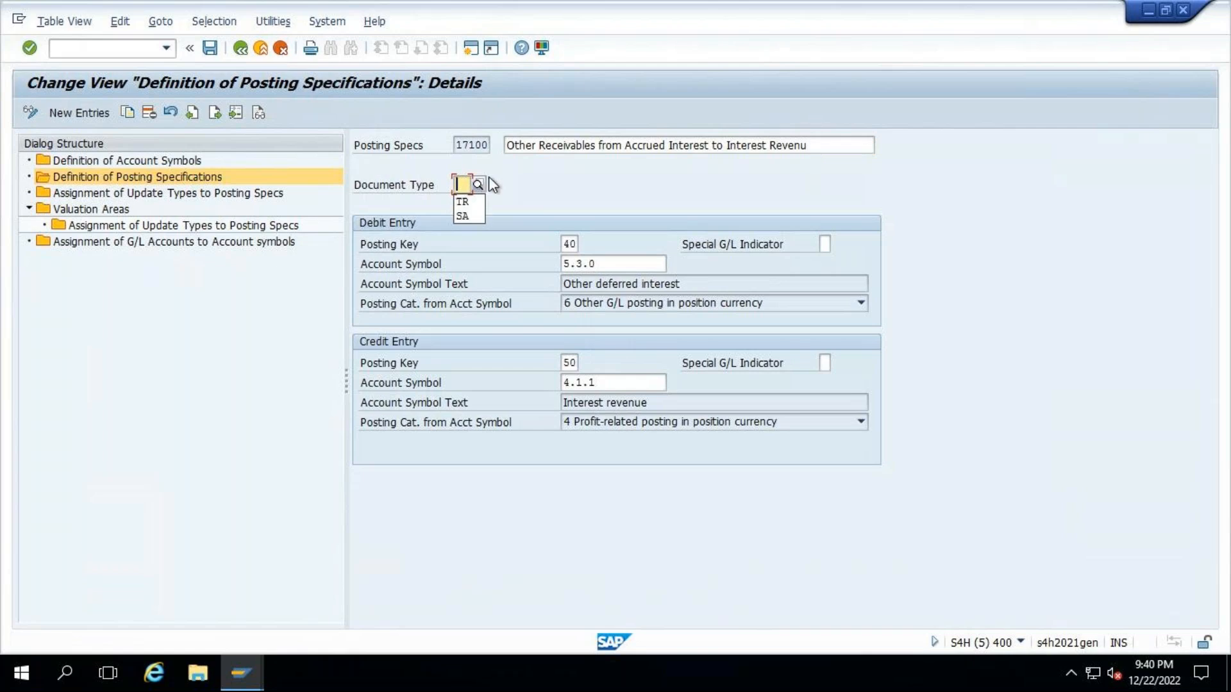
type("TR")
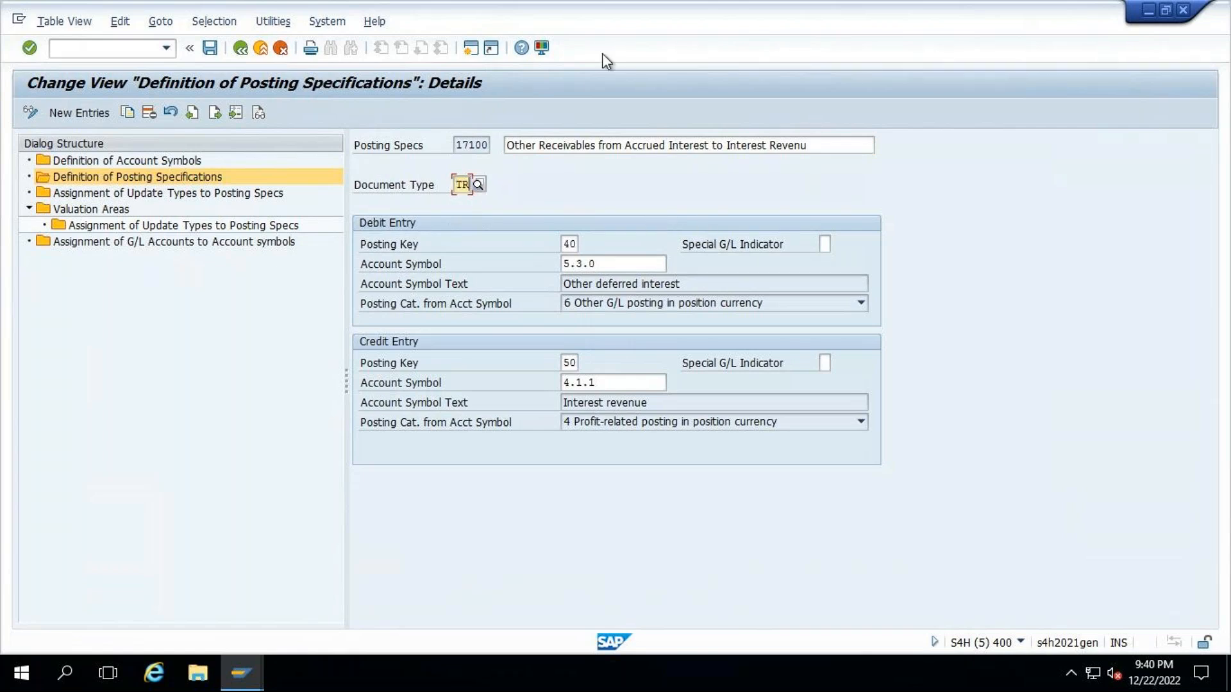
- Compare the debit account symbol of posting spec 17100 in SAP with the interest due but not received entry in E31 of the Excel workbook
mouse_move(759, 2)
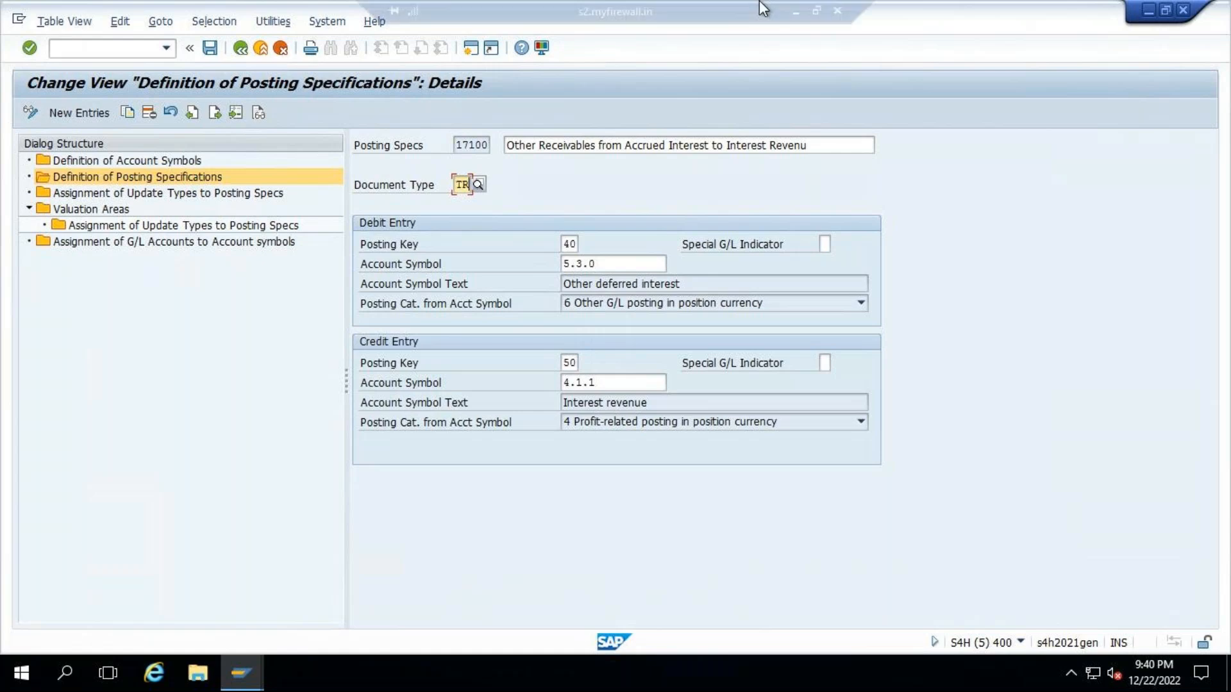
left_click(795, 22)
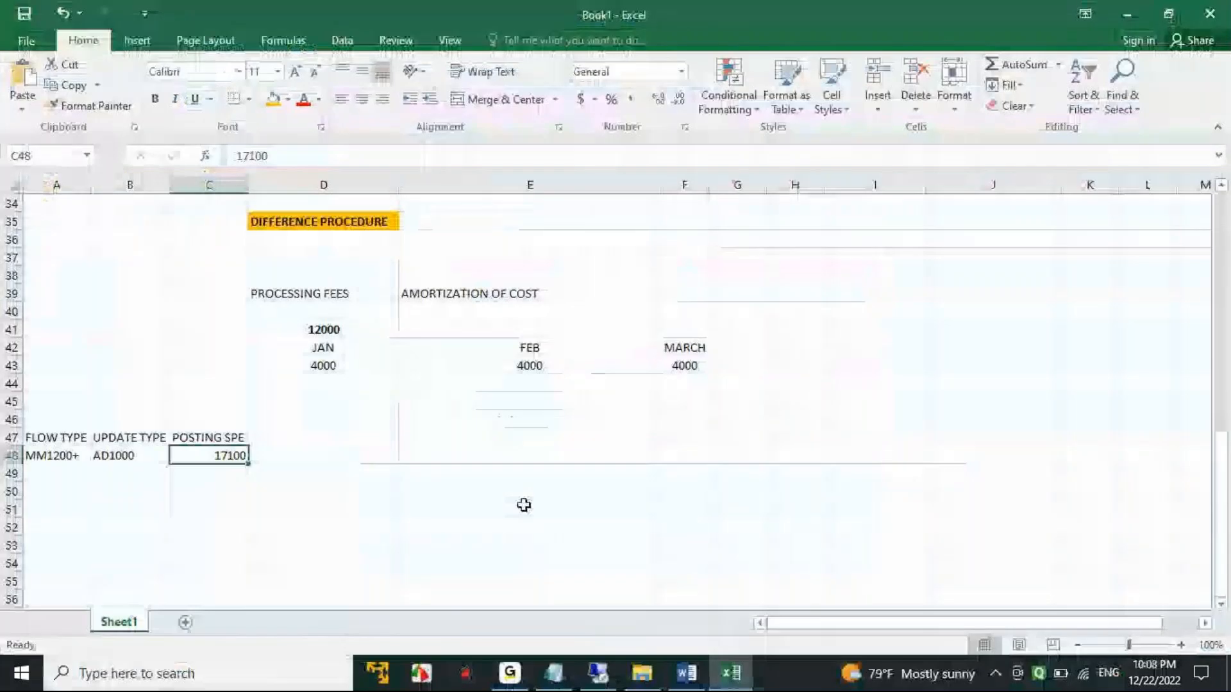
left_click(600, 673)
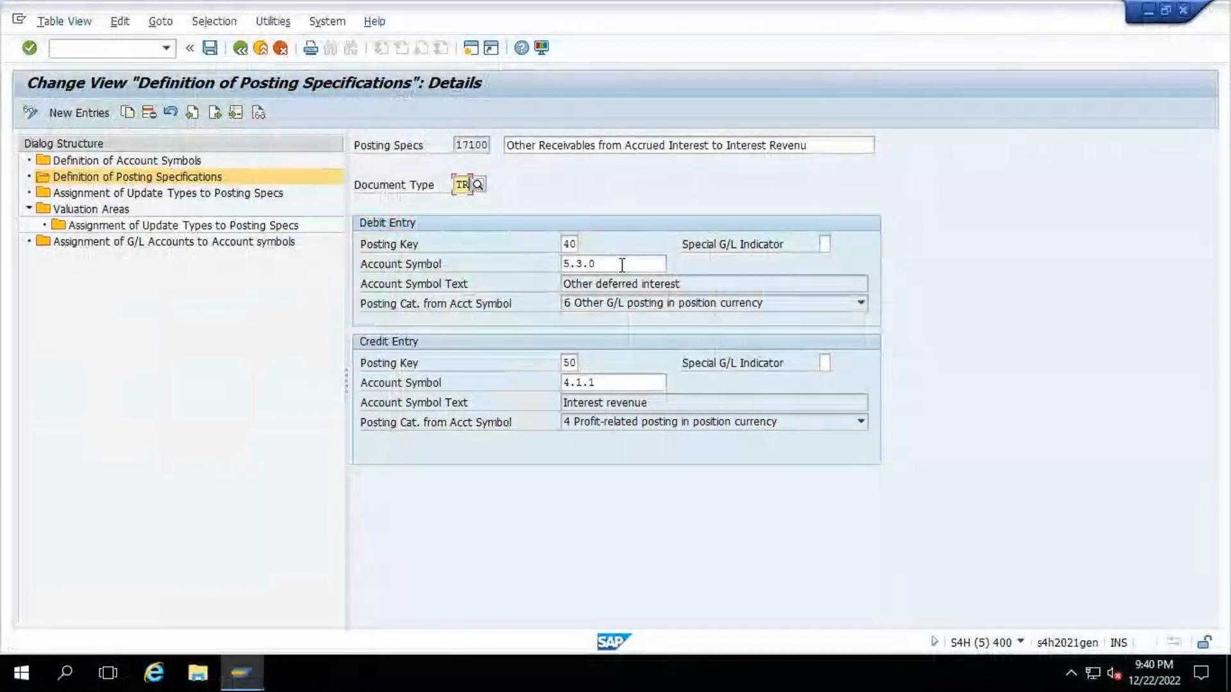
left_click(622, 265)
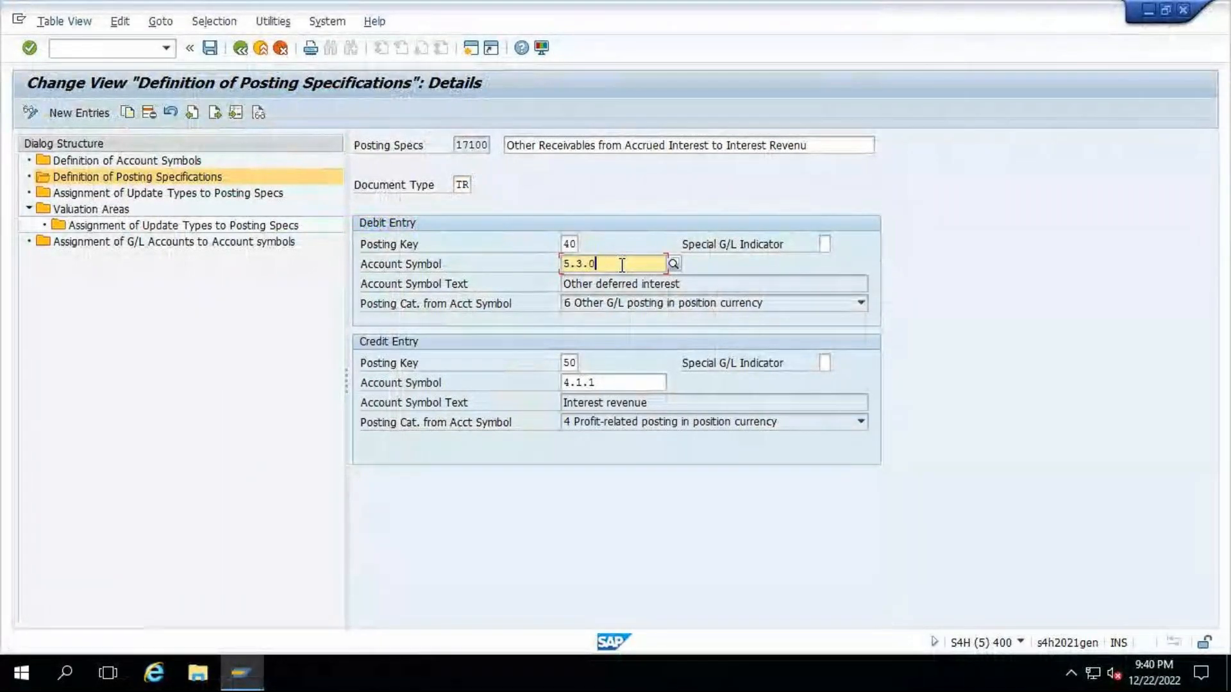
left_click(803, 9)
scroll(573, 487, "up", 2)
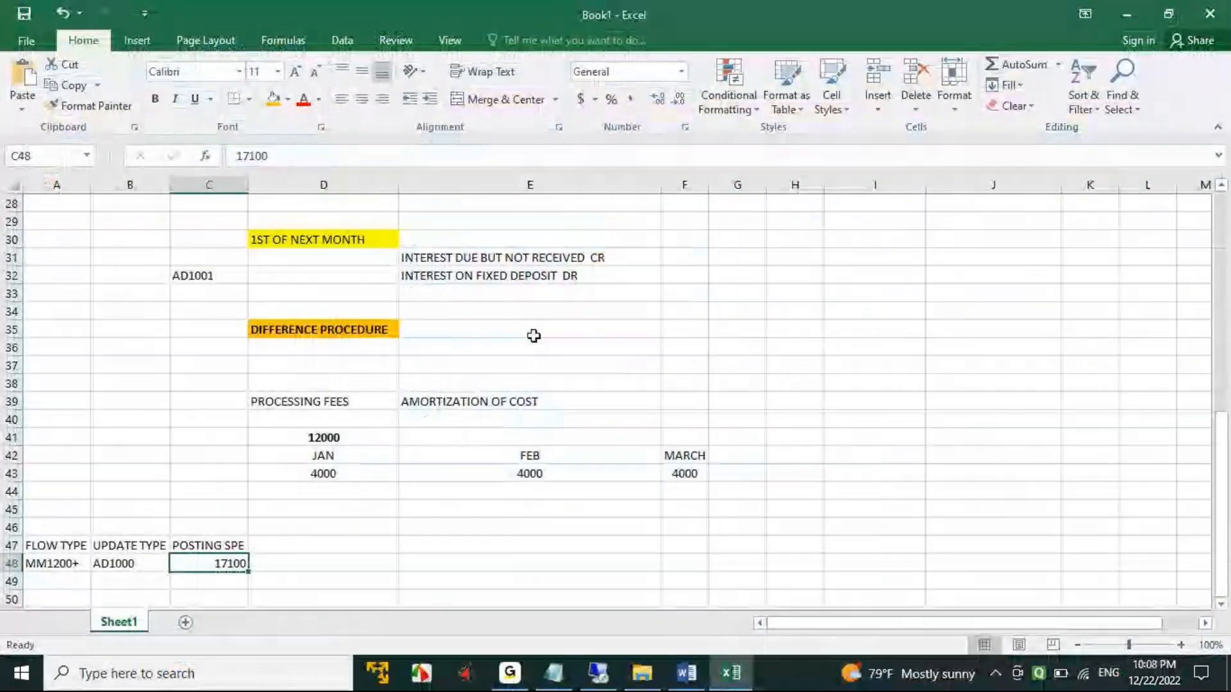
left_click(476, 257)
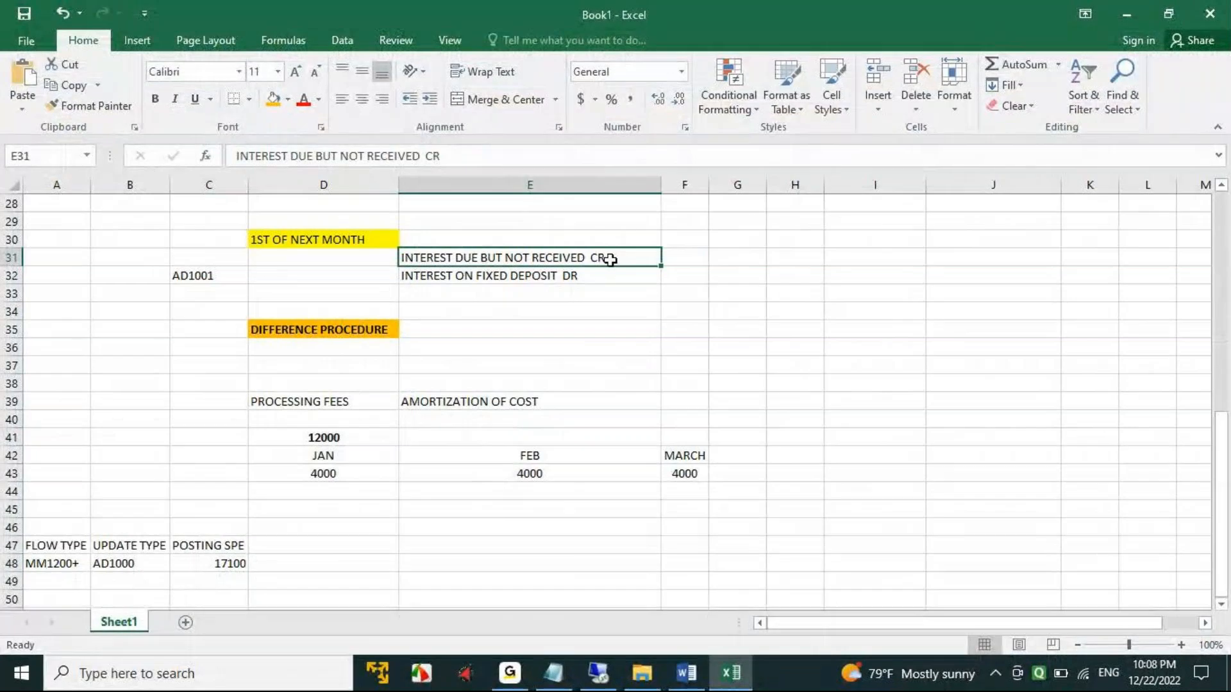
scroll(490, 535, "down", 2)
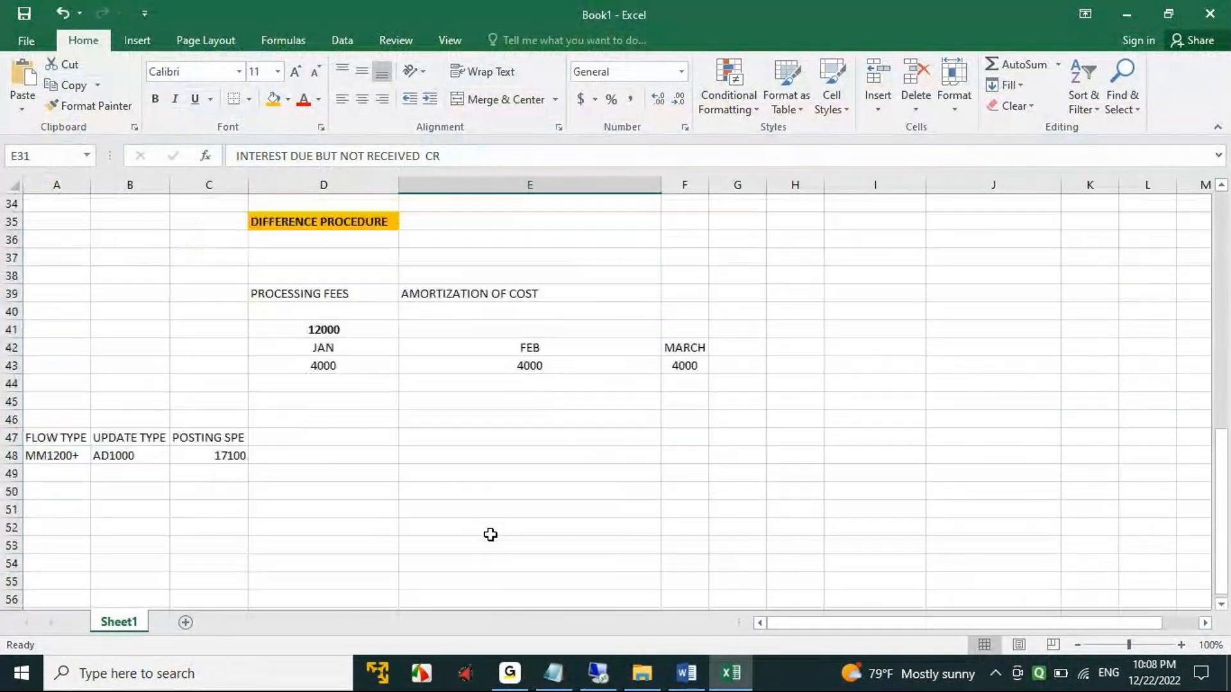
- Enter the heading ACCOUNT SYMBOL in D47 beside the posting specification heading
left_click(287, 458)
left_click(304, 433)
type("ACCP")
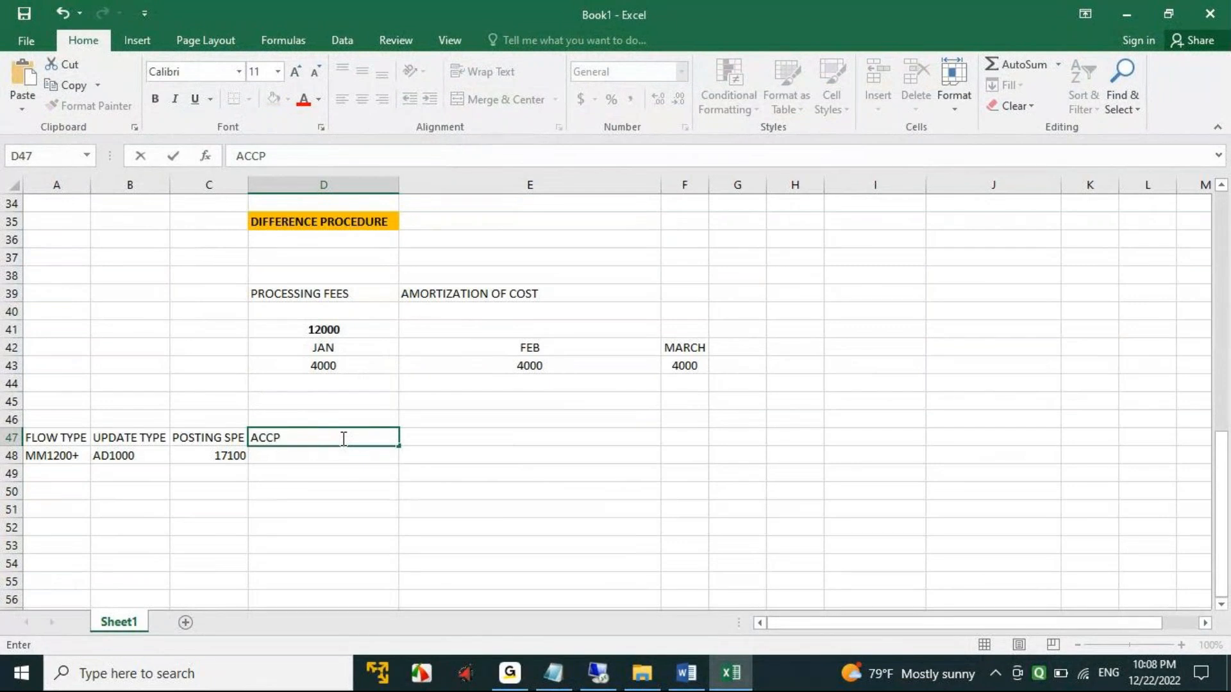
key("BackSpace")
type("OUNT SYMBOL")
key("Tab")
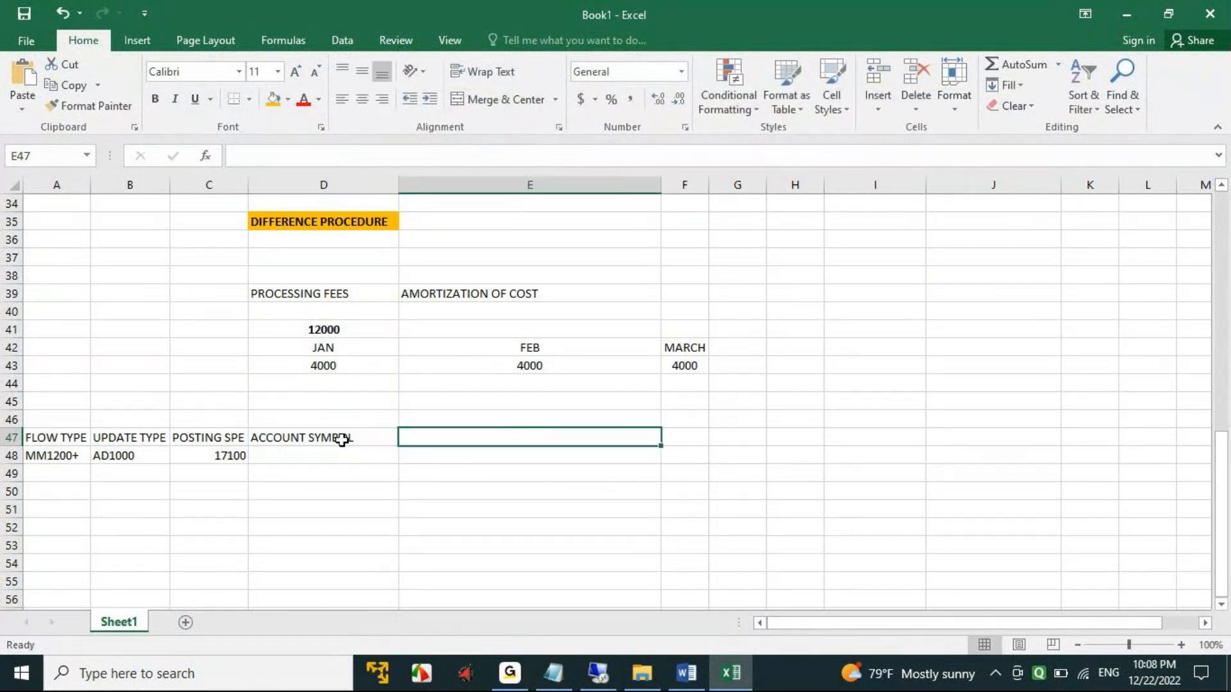
- Copy the debit account symbol 5.3.0 of posting spec 17100 from SAP into D48 of the Excel workbook
key("Return")
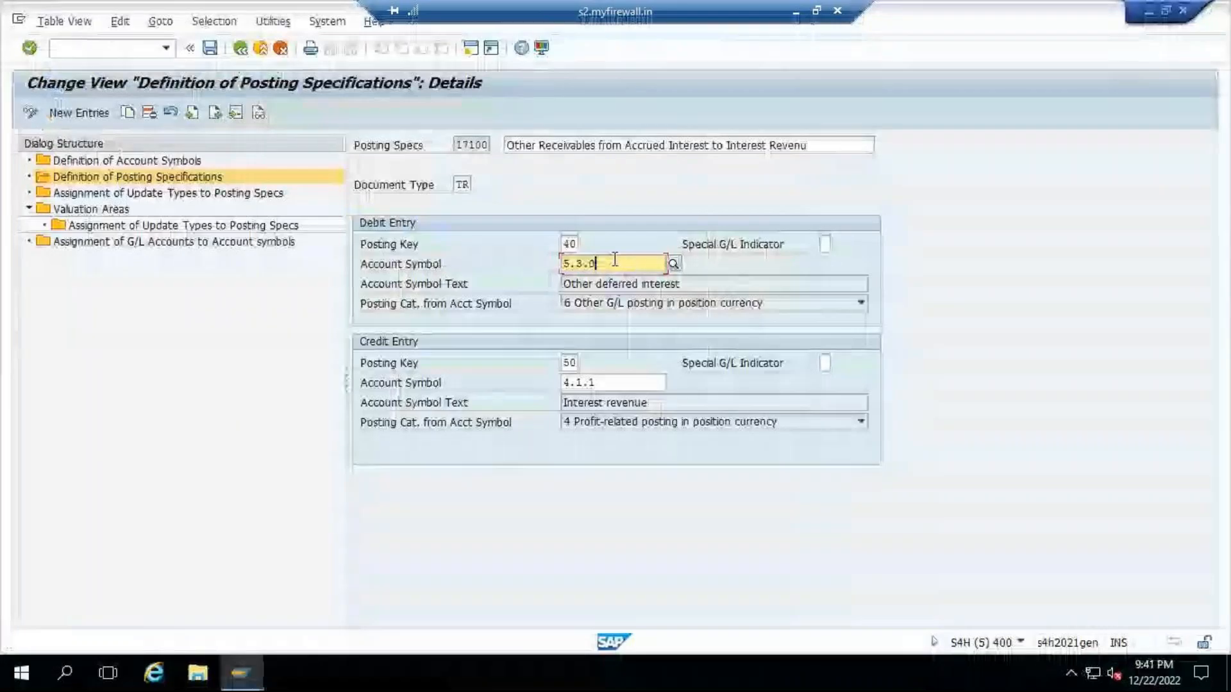
left_click_drag(615, 259, 522, 261)
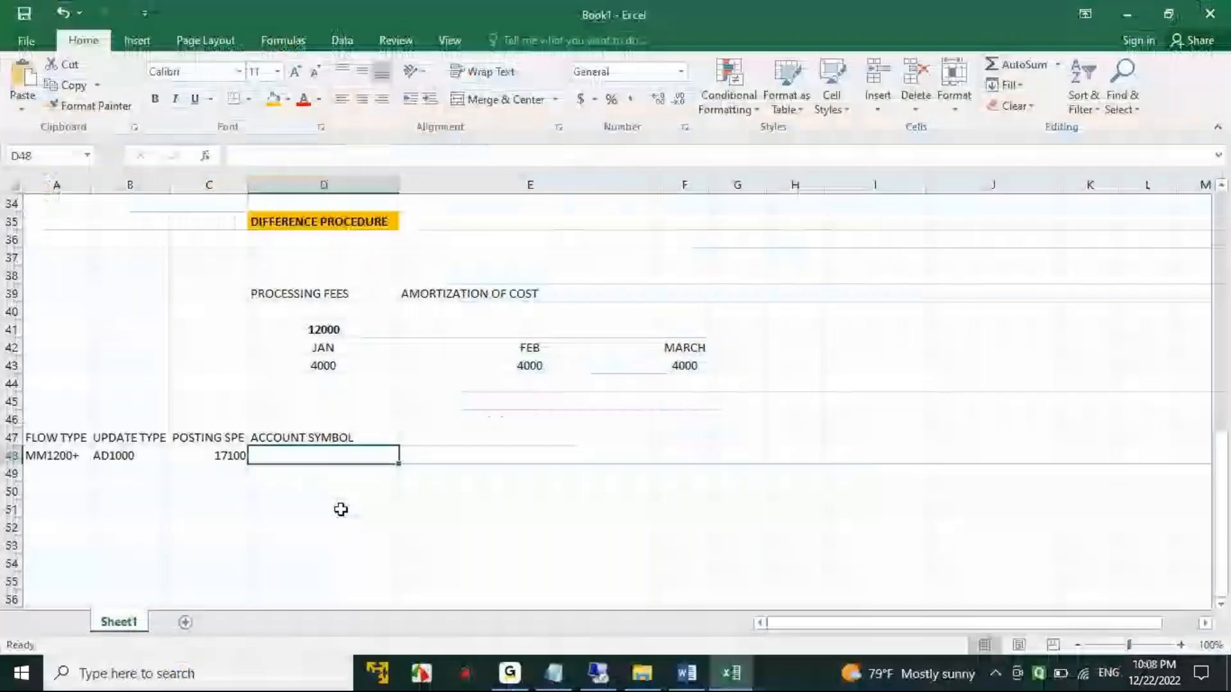
type("5.3.0")
- Enter the heading GL ACCOUNT in E47 beside the account symbol heading
left_click(481, 439)
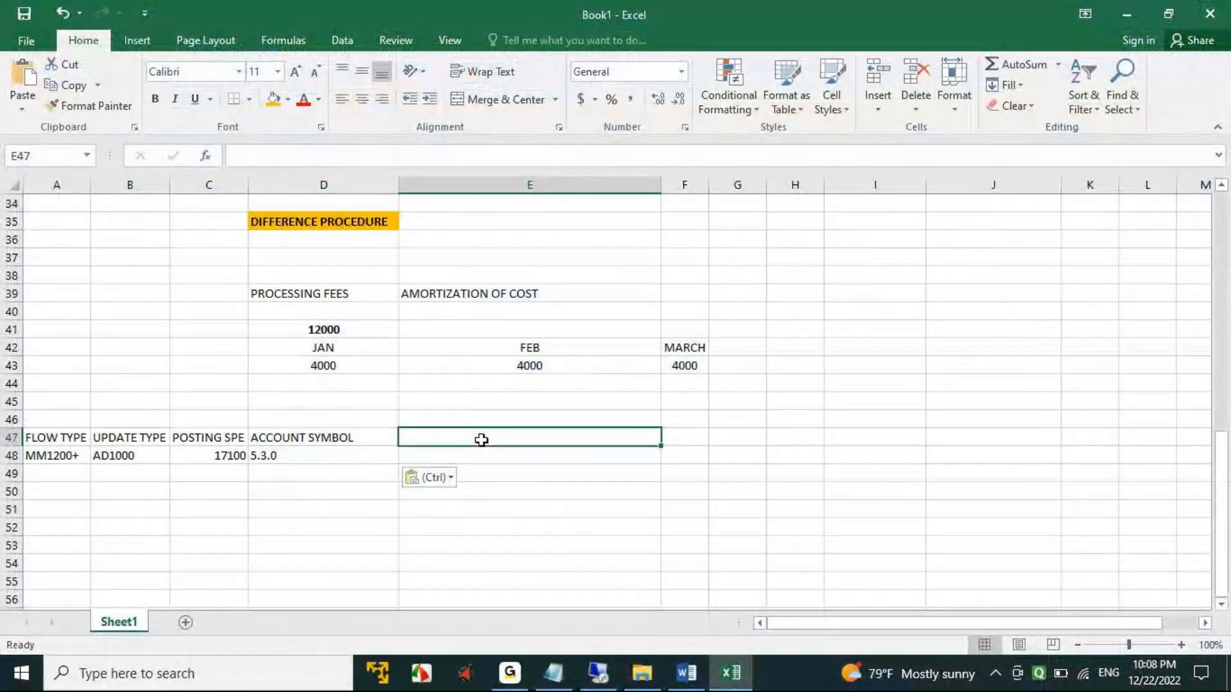
type("GL AC")
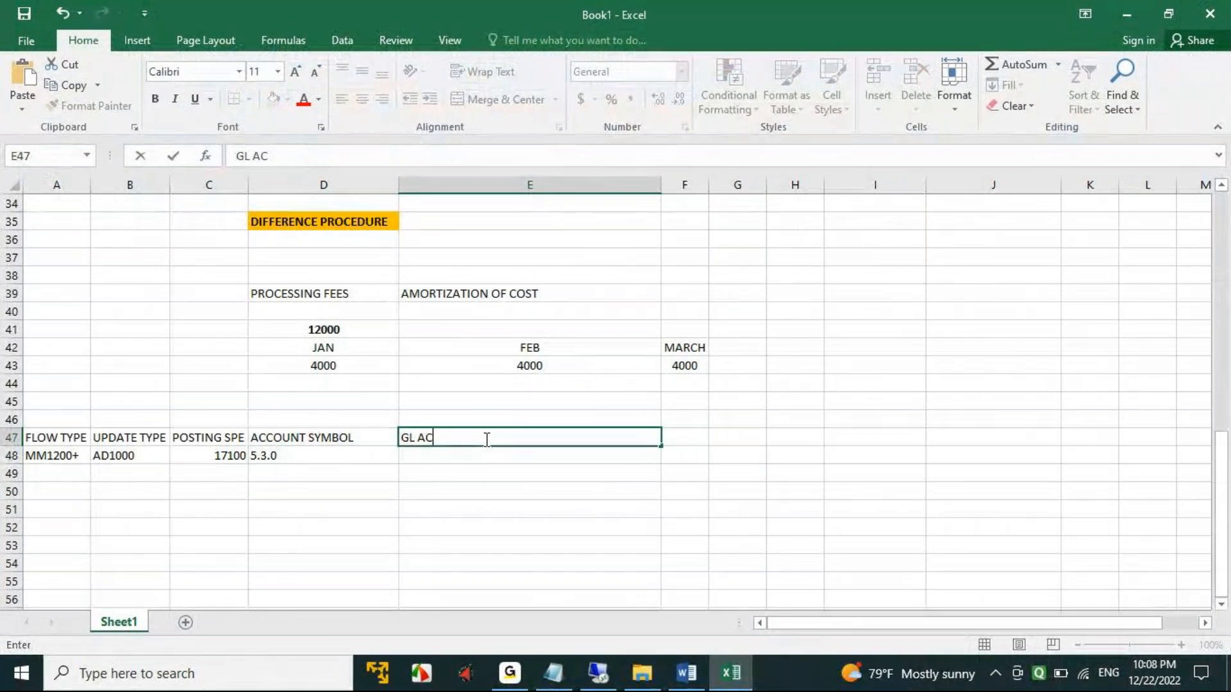
type("COUNT")
key("Tab")
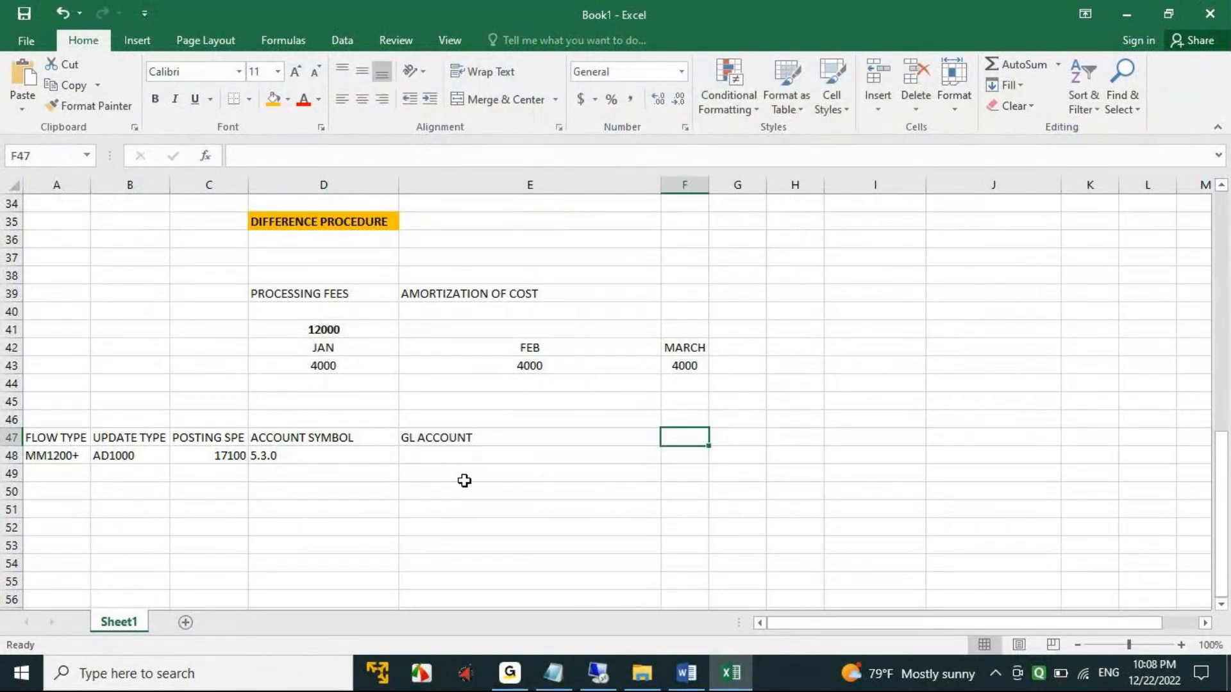
- Copy the entry INTEREST DUE BUT NOT RECEIVED DR from the rows above into E48 as the GL account for 5.3.0
left_click(416, 456)
scroll(591, 488, "up", 4)
left_click(541, 274)
key("ctrl+c")
scroll(625, 436, "down", 3)
left_click(463, 511)
key("ctrl+v")
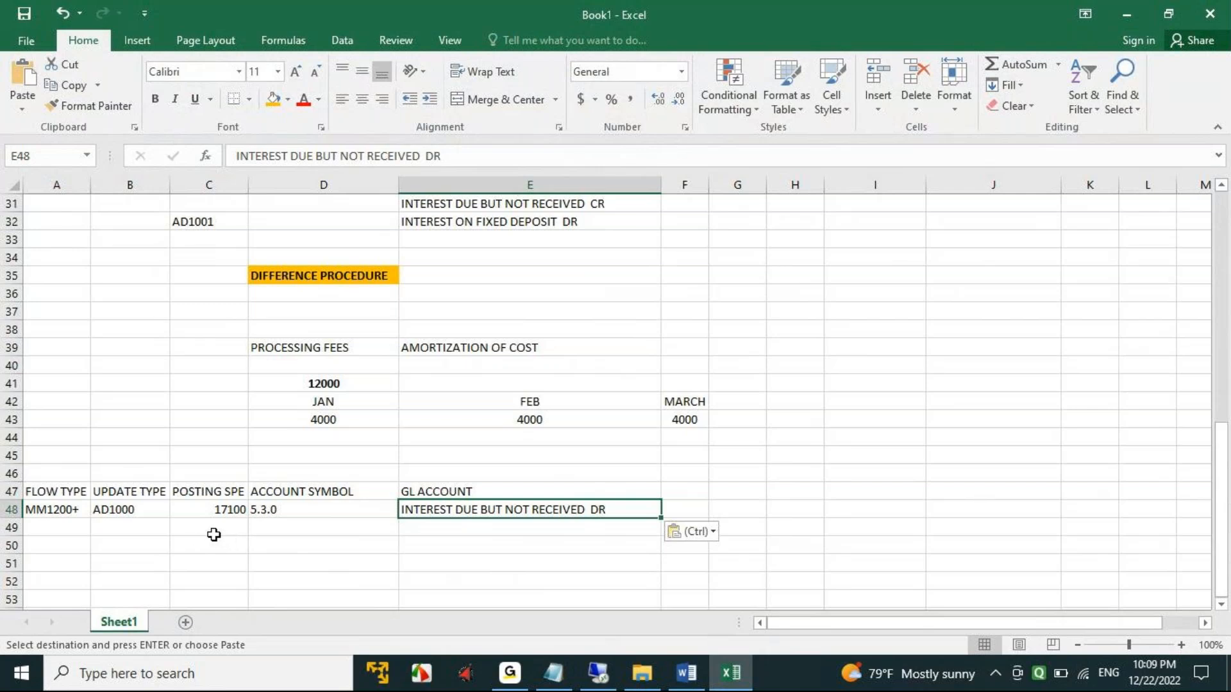
- Copy the credit account symbol 4.1.1 of posting spec 17100 from SAP into D49 of the Excel workbook
left_click(597, 673)
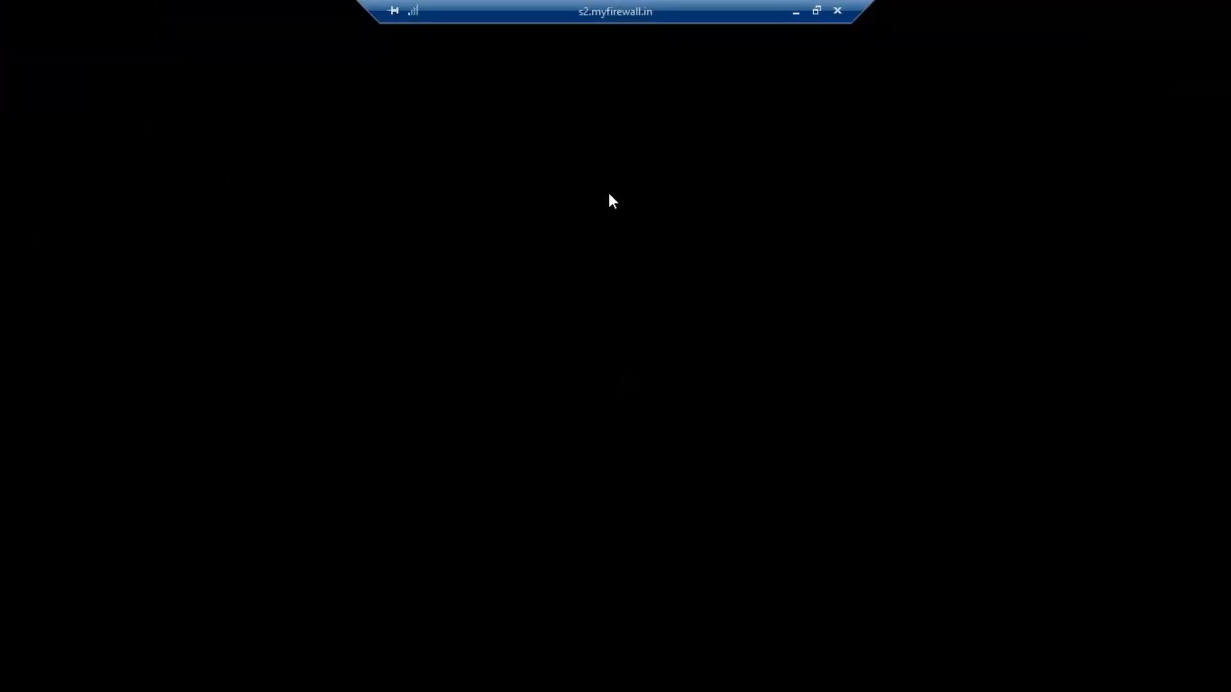
left_click_drag(511, 387, 483, 378)
key("ctrl+c")
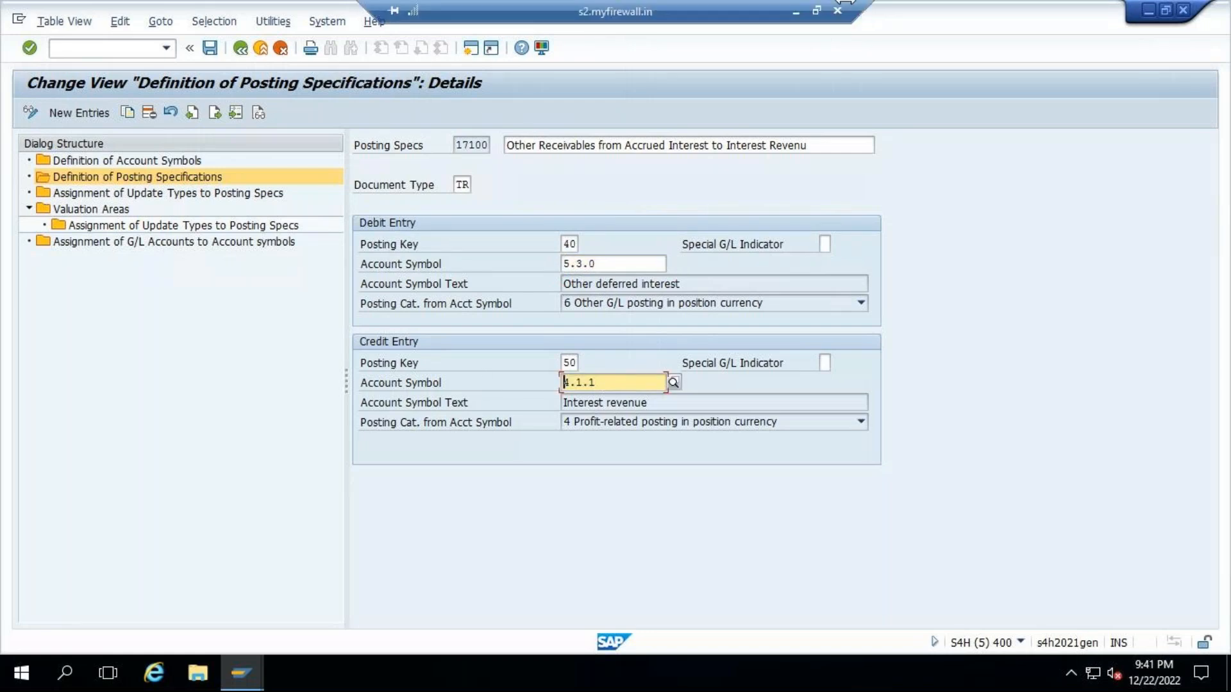
left_click(813, 13)
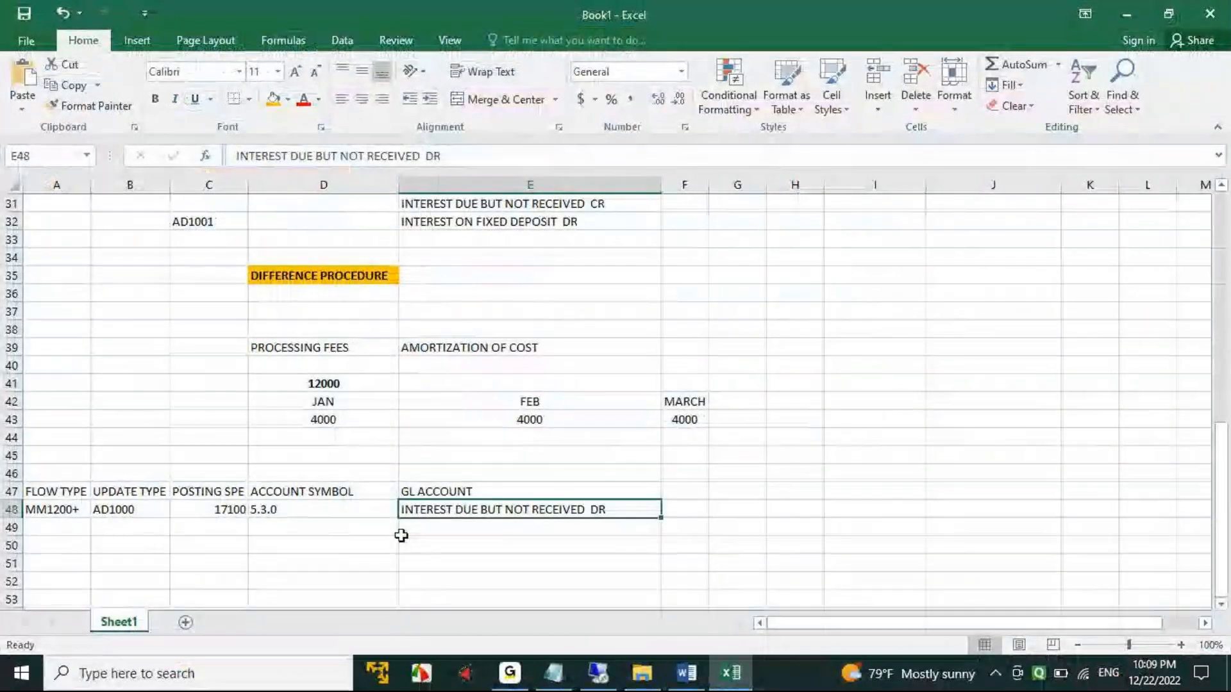
left_click(273, 532)
key("ctrl+v")
- Enter INTEREST ON FIXED DEPOSIT in E49 as the GL account for account symbol 4.1.1
left_click(459, 525)
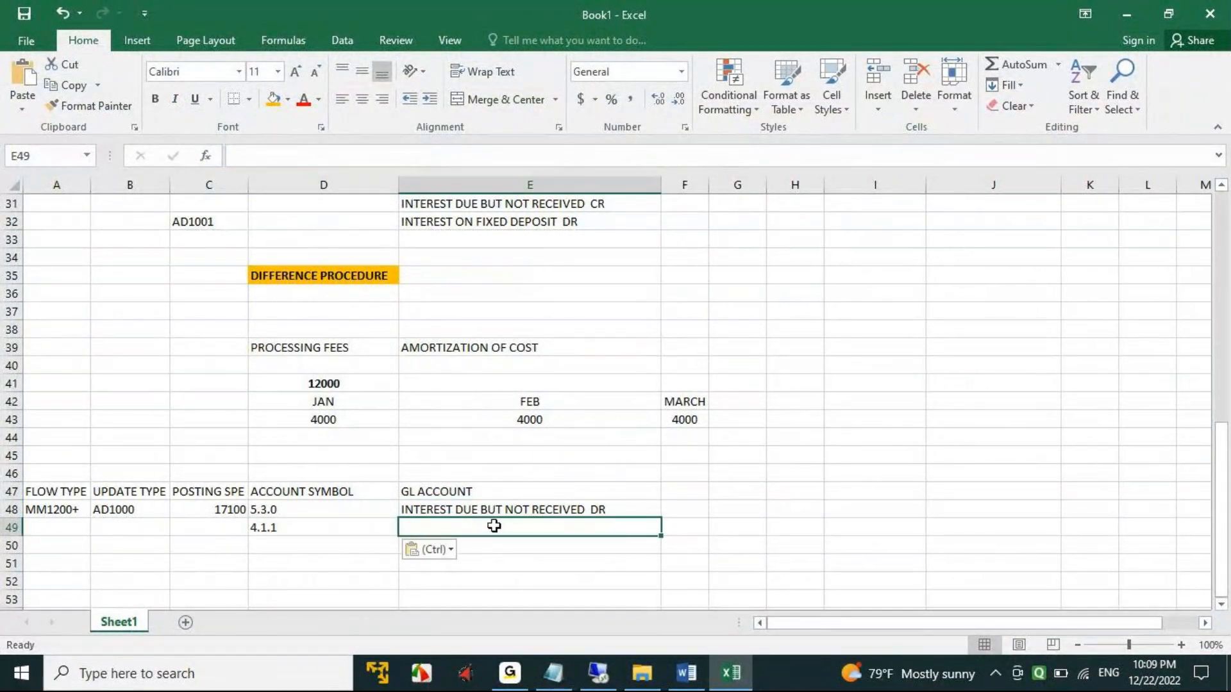
type("i")
key("BackSpace")
key("BackSpace")
type("int")
key("BackSpace")
key("BackSpace")
key("BackSpace")
key("BackSpace")
type("interest ")
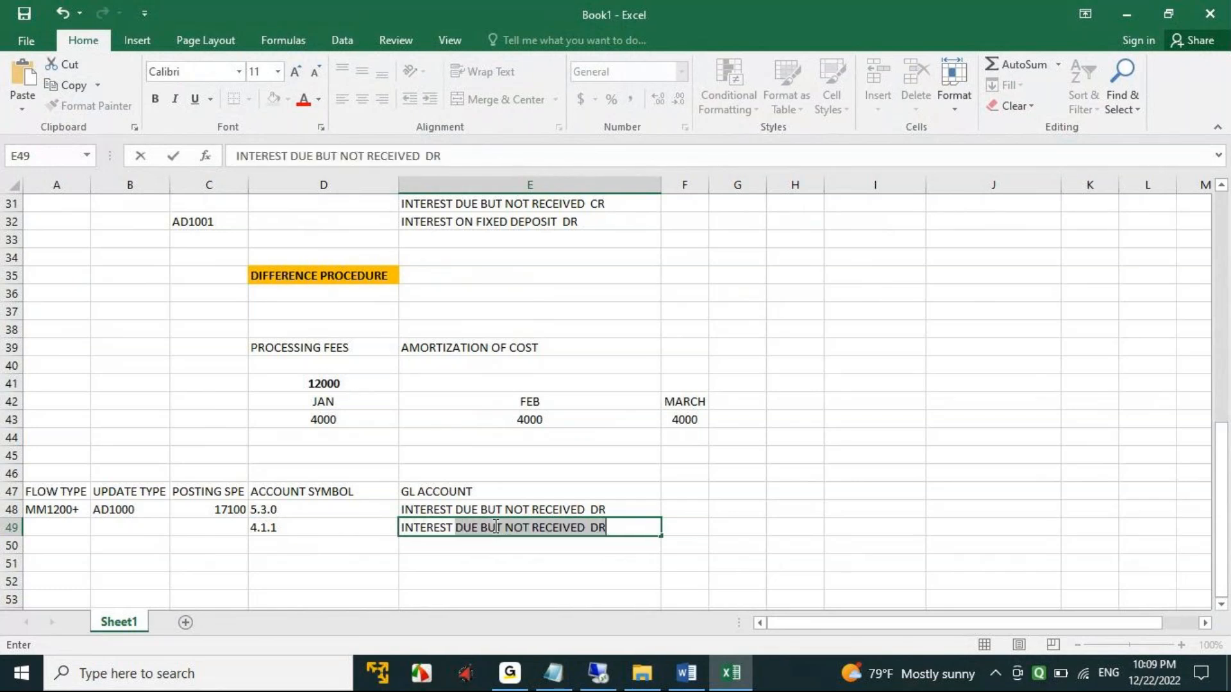
type("ON BANK")
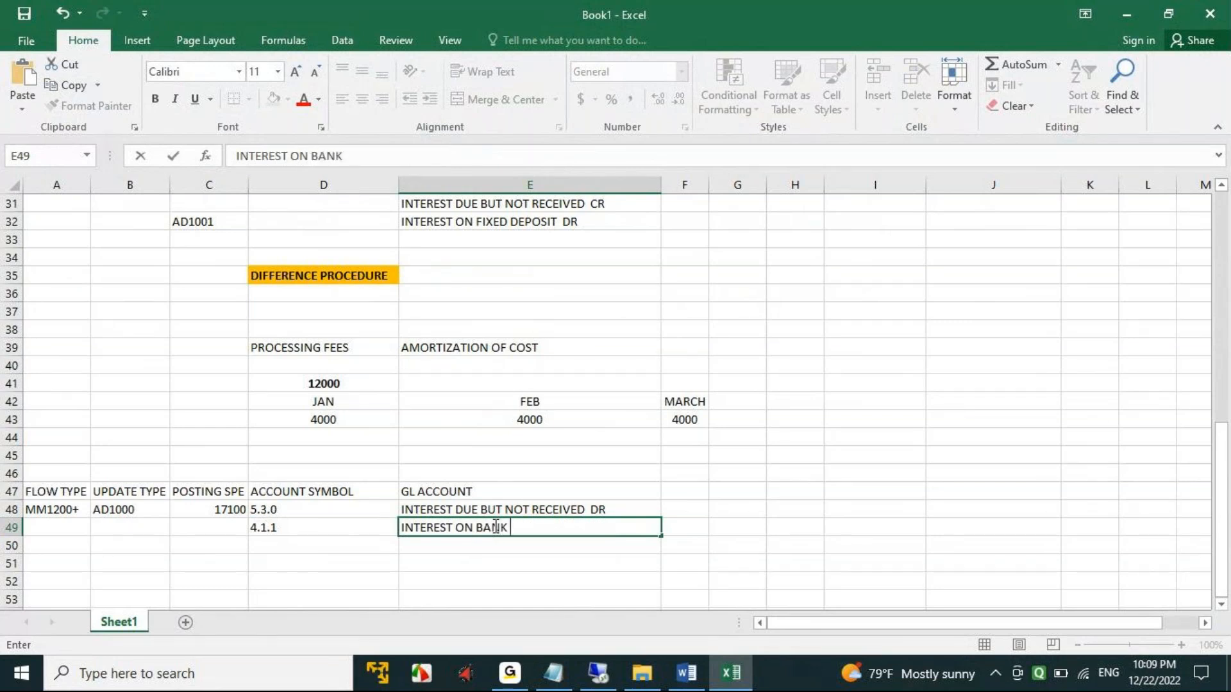
key("BackSpace")
key("BackSpace")
key("BackSpace")
key("BackSpace")
key("BackSpace")
type("FIXED DEPOIST")
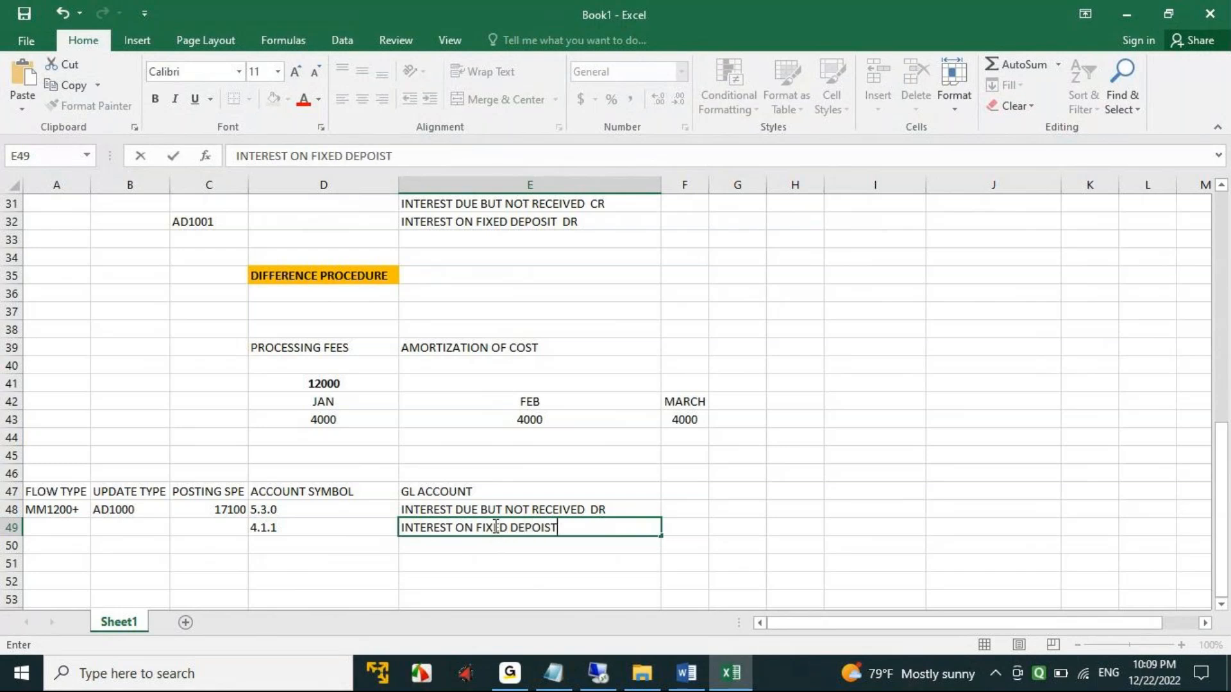
key("BackSpace")
key("BackSpace")
key("BackSpace")
key("Tab")
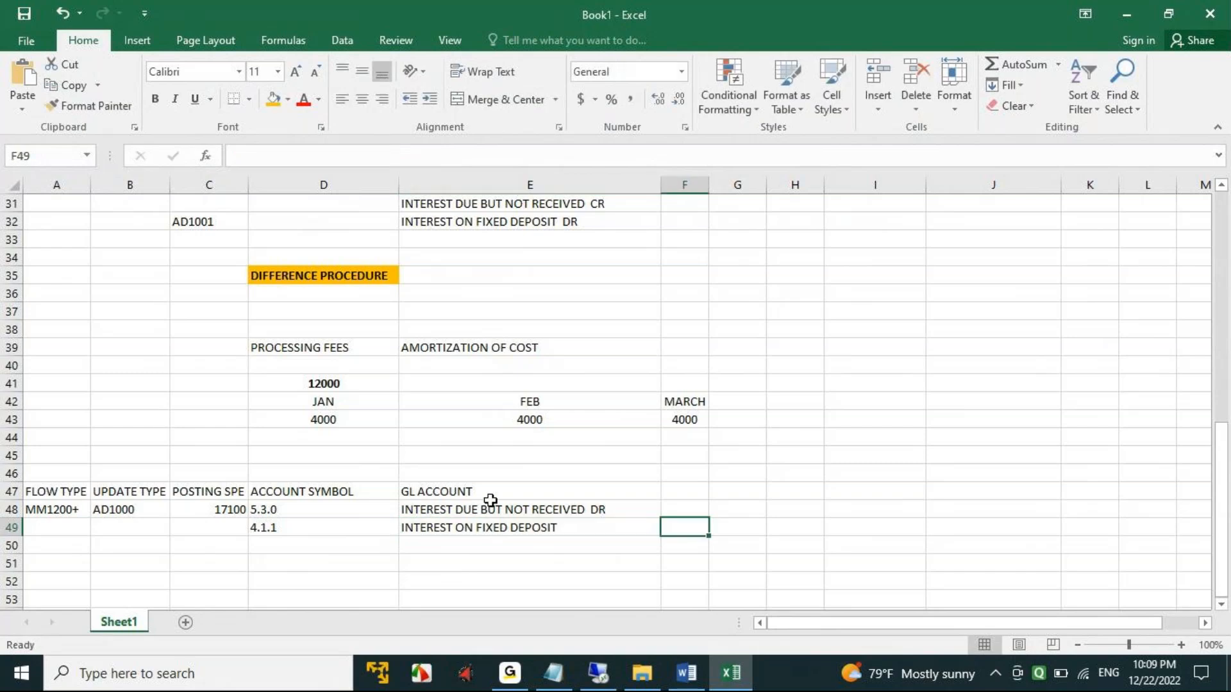
- Make the table headings in A47:E47 bold
left_click(463, 492)
key("ctrl+b")
left_click_drag(22, 491, 475, 498)
key("ctrl+b")
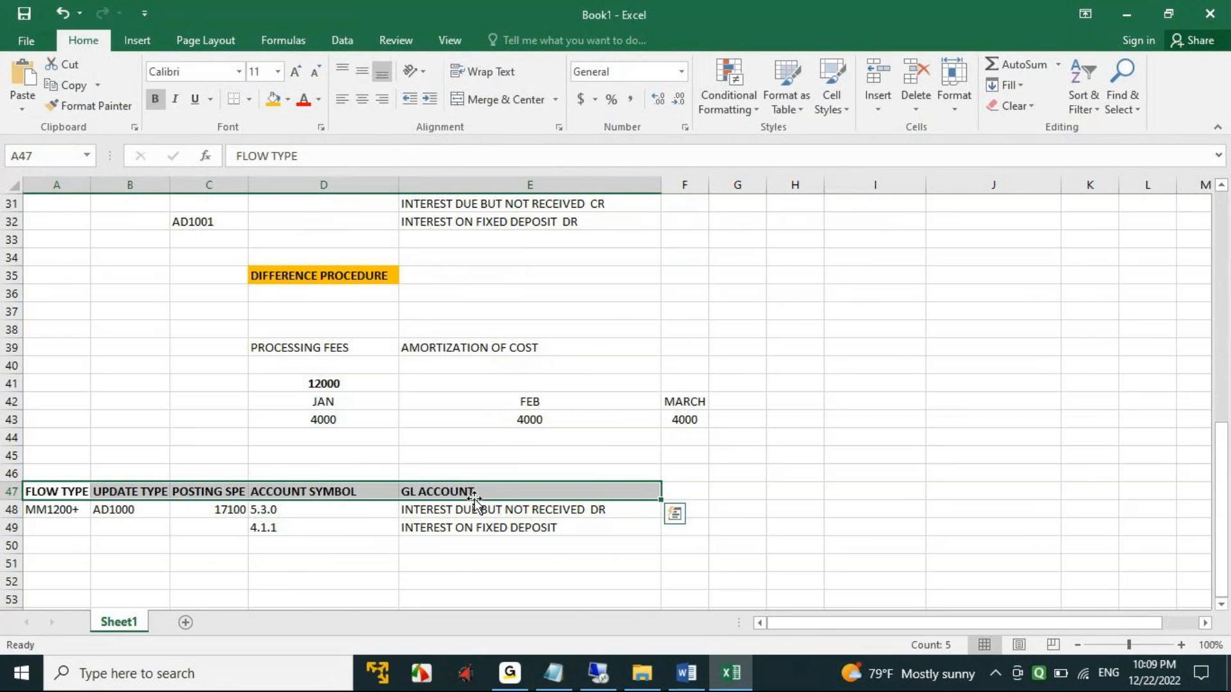
left_click(562, 559)
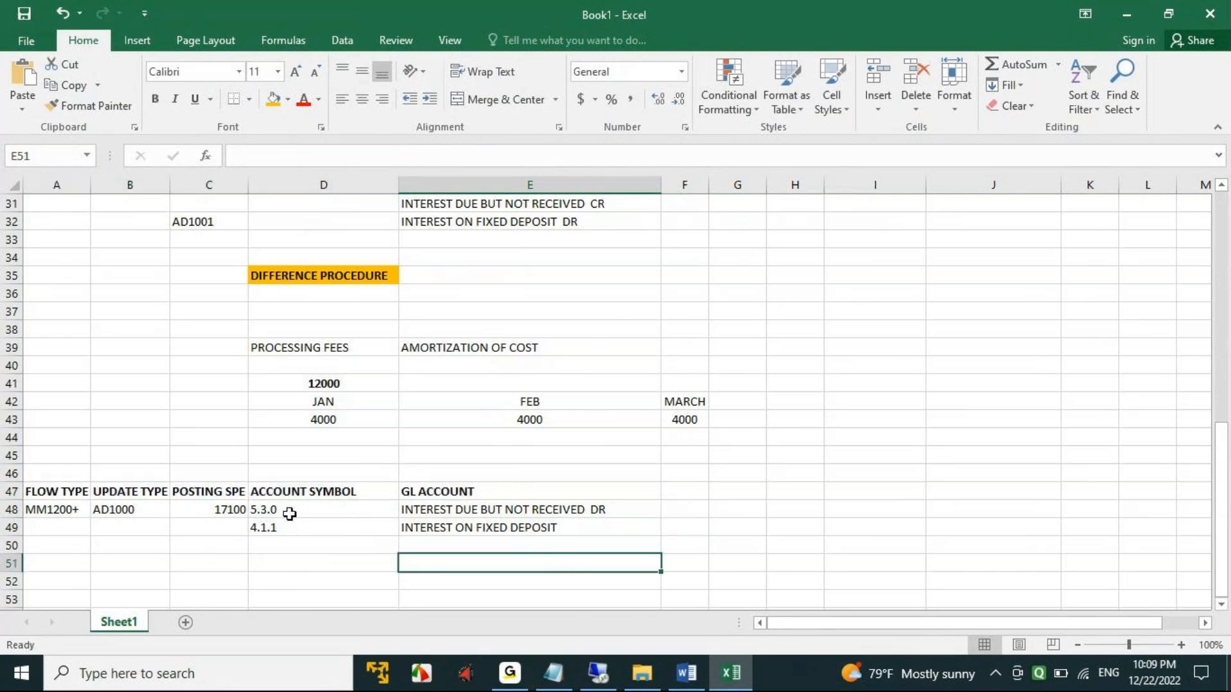
- Open Assignment of G/L Accounts to Account symbols in SAP and check it against account symbol 4.1.1 in D49 of the Excel workbook
left_click(596, 671)
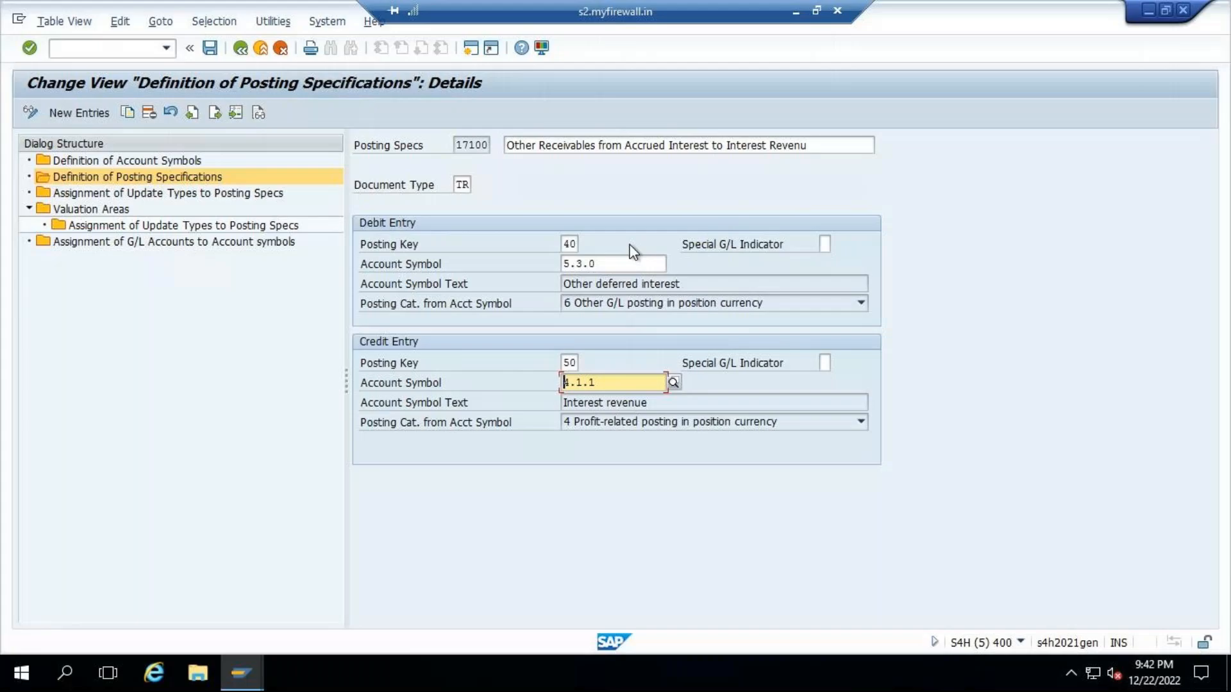
left_click_drag(614, 263, 256, 269)
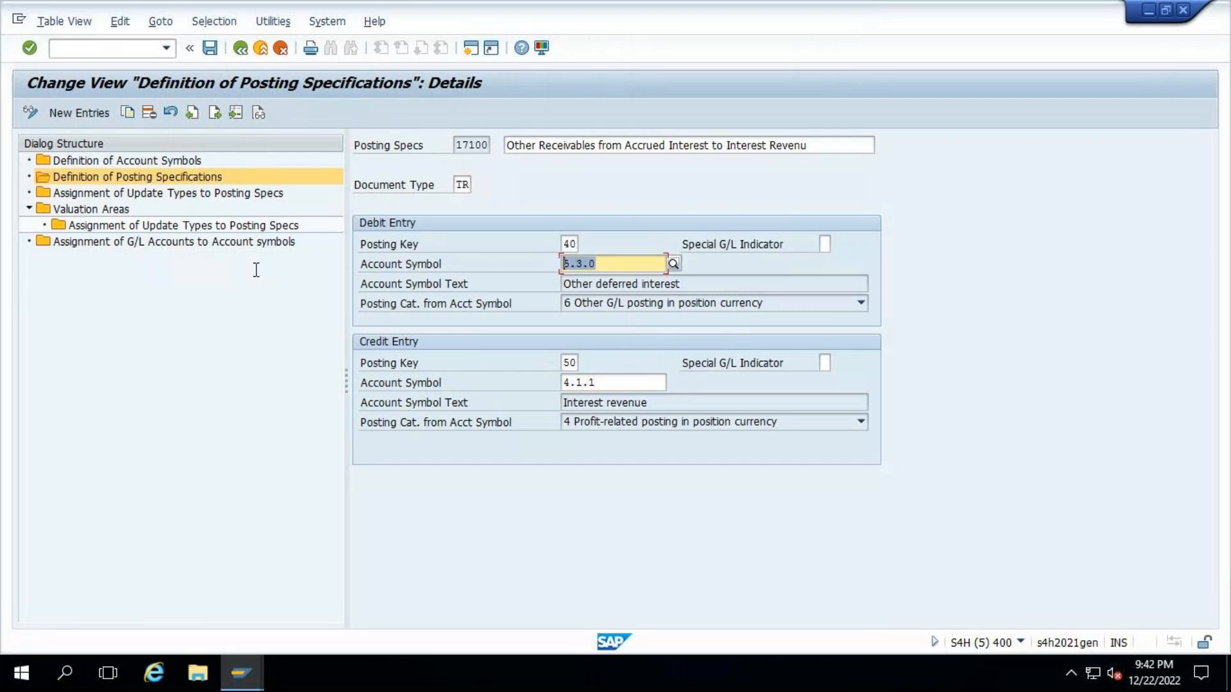
double_click(145, 243)
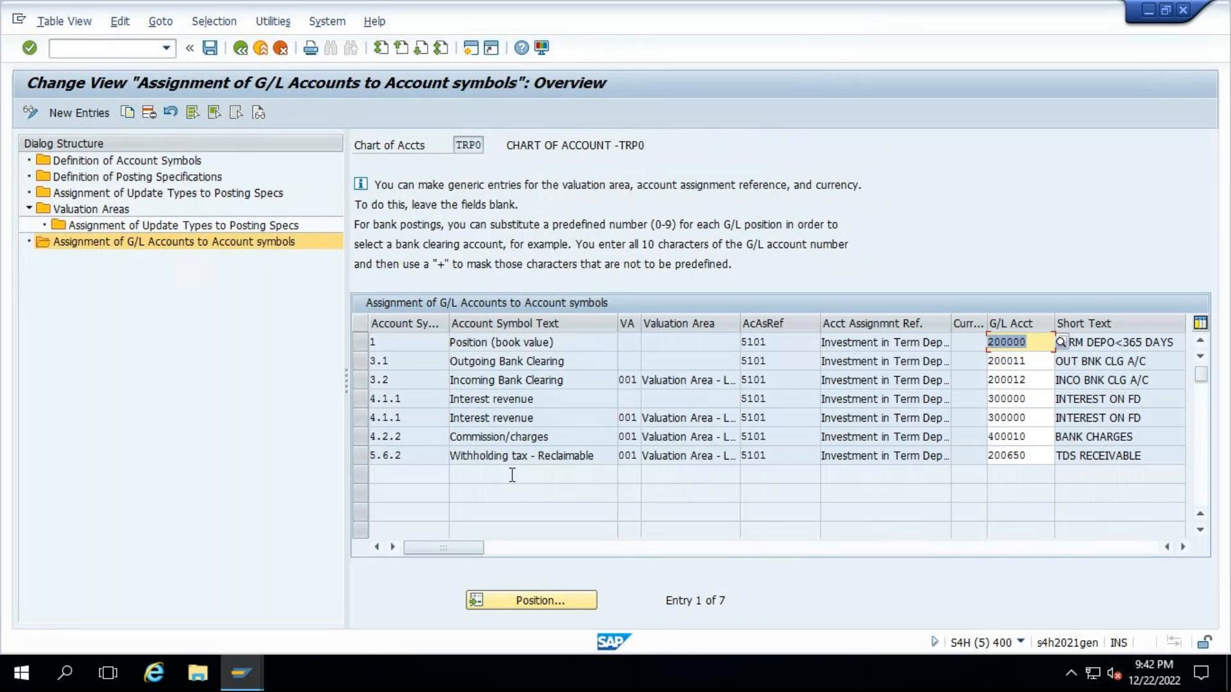
left_click(798, 12)
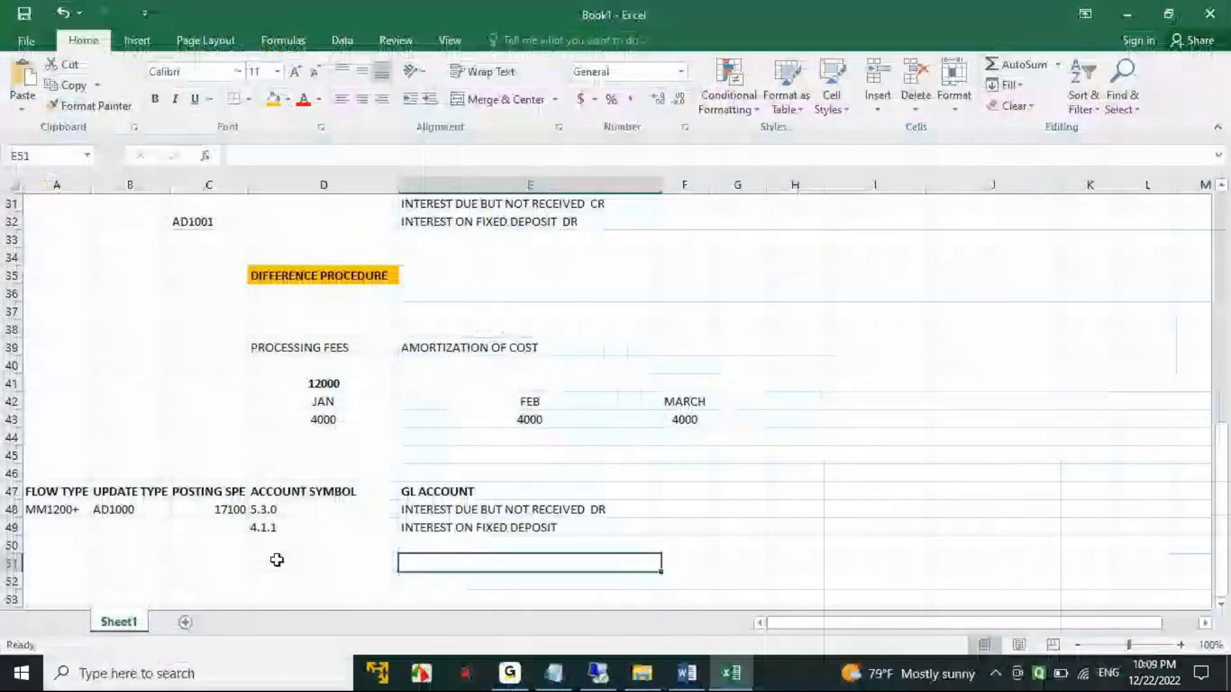
left_click(316, 526)
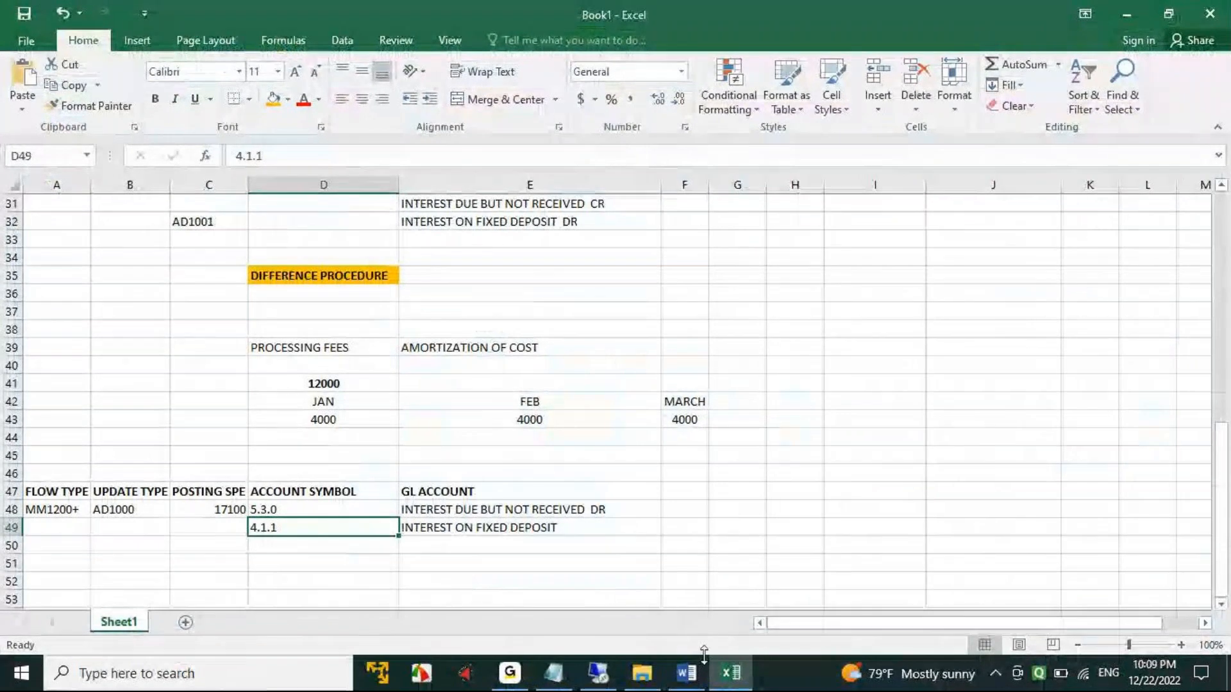
left_click(598, 673)
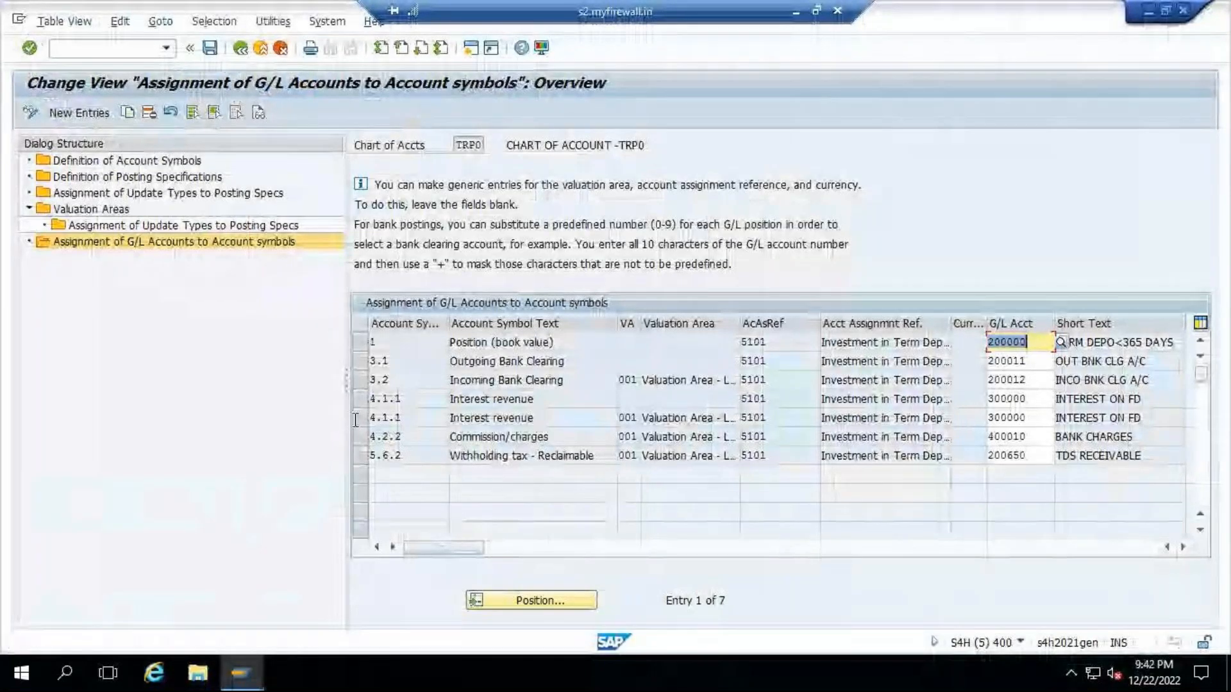
- Copy the 4.1.1 interest revenue assignment without a valuation area and set the copy's account symbol to 5.3.0
left_click(357, 402)
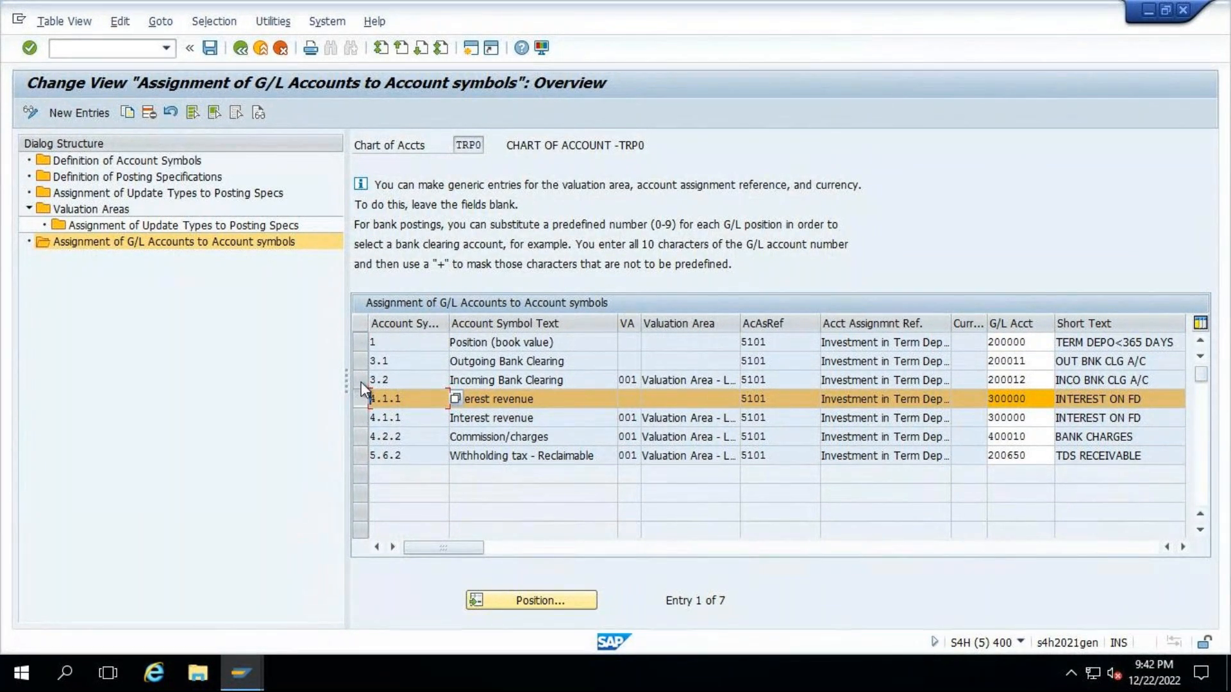
left_click(128, 114)
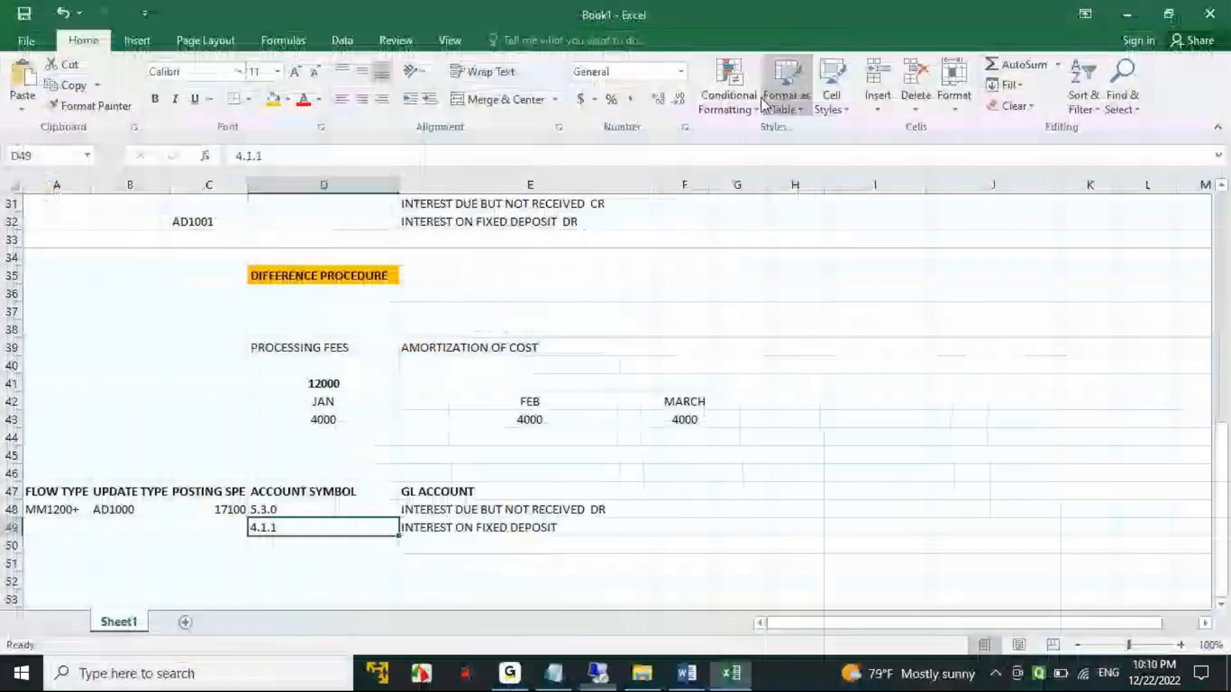
left_click(296, 510)
key("ctrl+c")
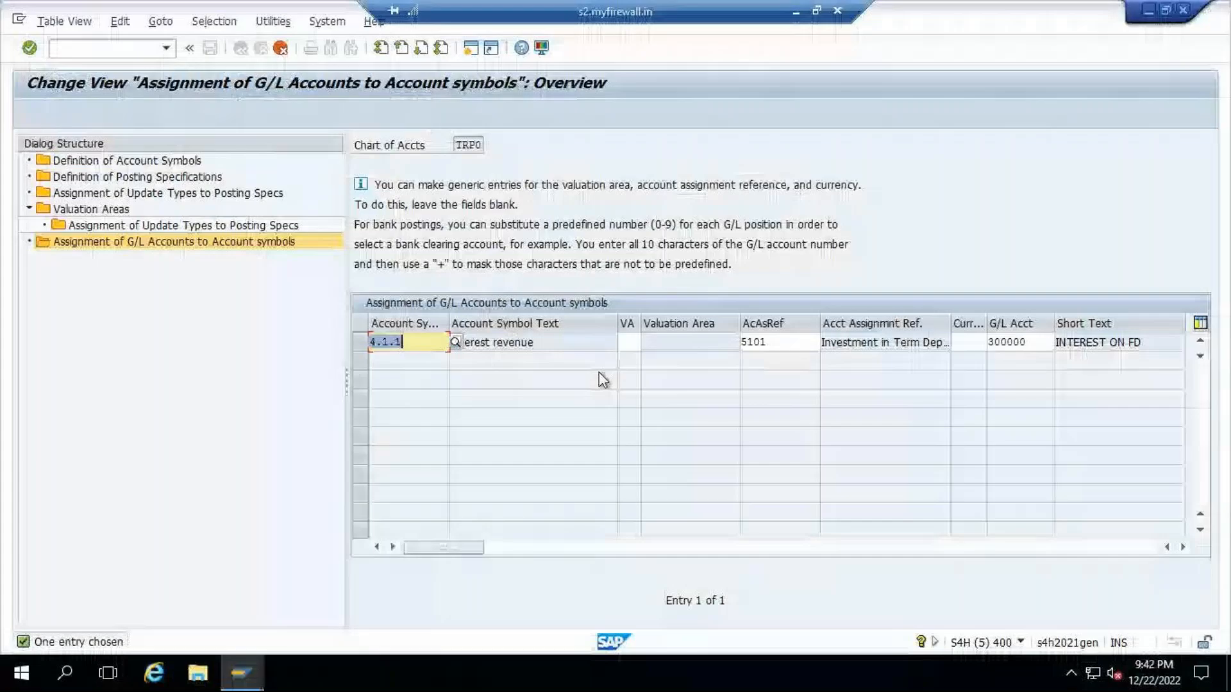
key("ctrl+v")
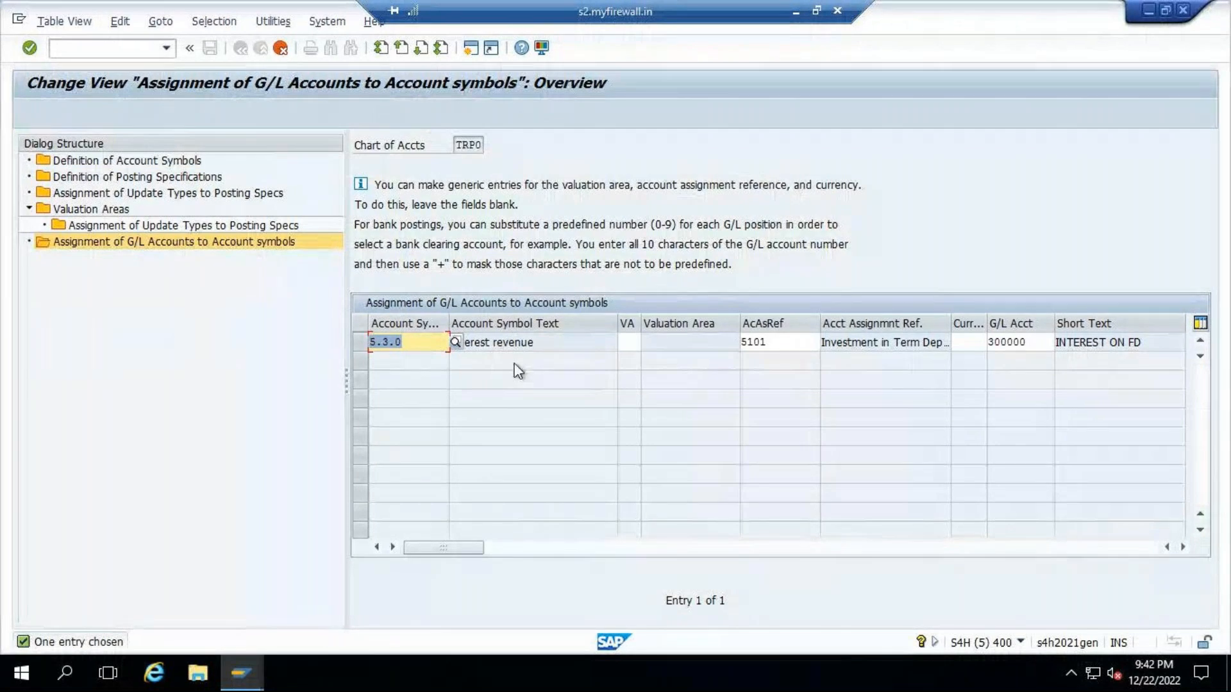
type("5")
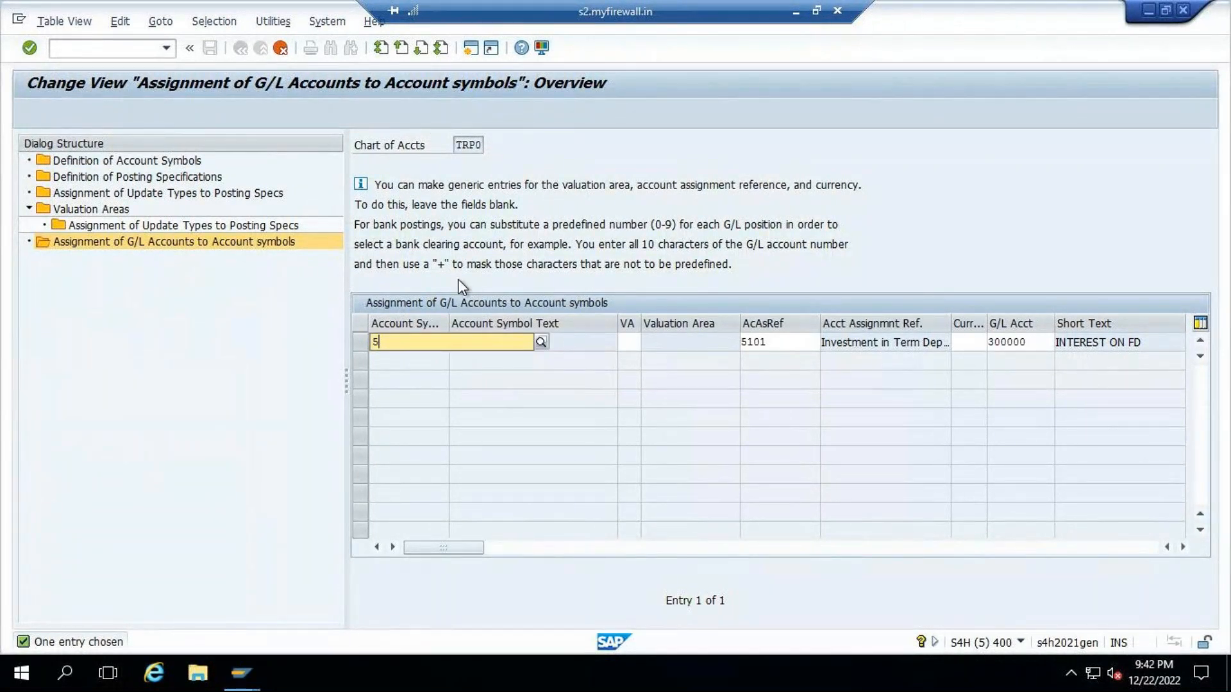
type(".3.0")
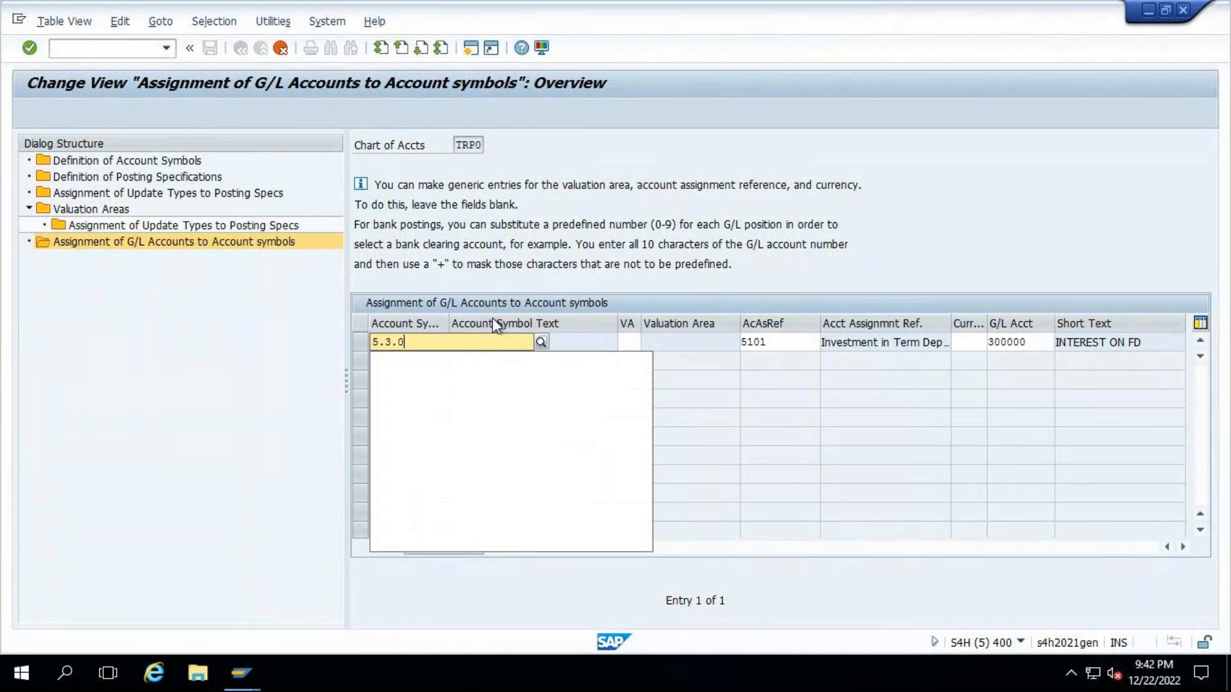
left_click(536, 387)
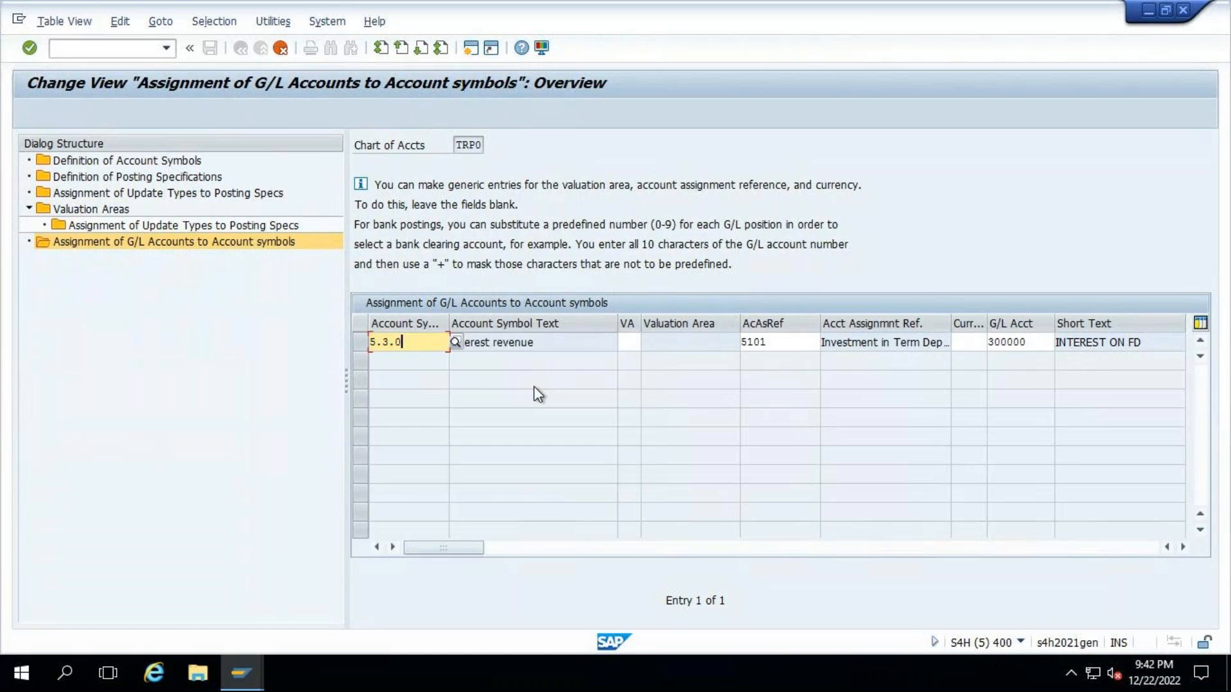
- Assign G/L account 200600 (INTEREST ACCRUE BUT NOT RECEIVED) to account symbol 5.3.0 and save the new entry
left_click(1046, 343)
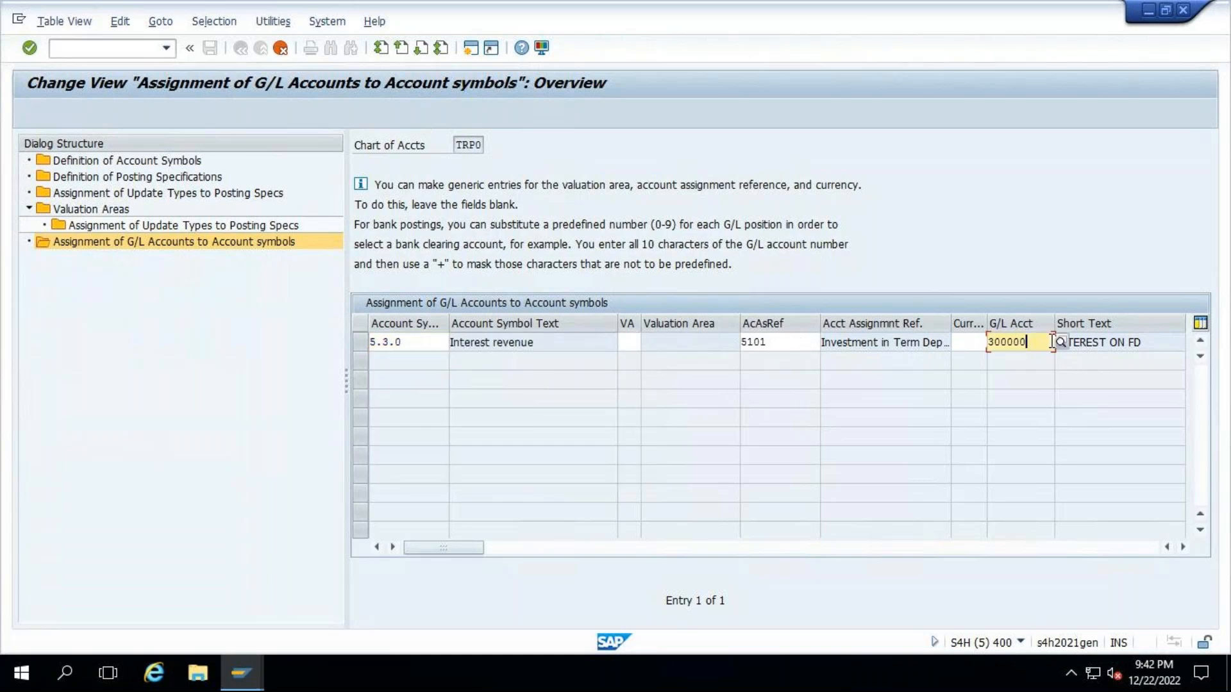
key("BackSpace")
key("BackSpace")
key("BackSpace")
key("BackSpace")
key("BackSpace")
key("BackSpace")
left_click(1061, 343)
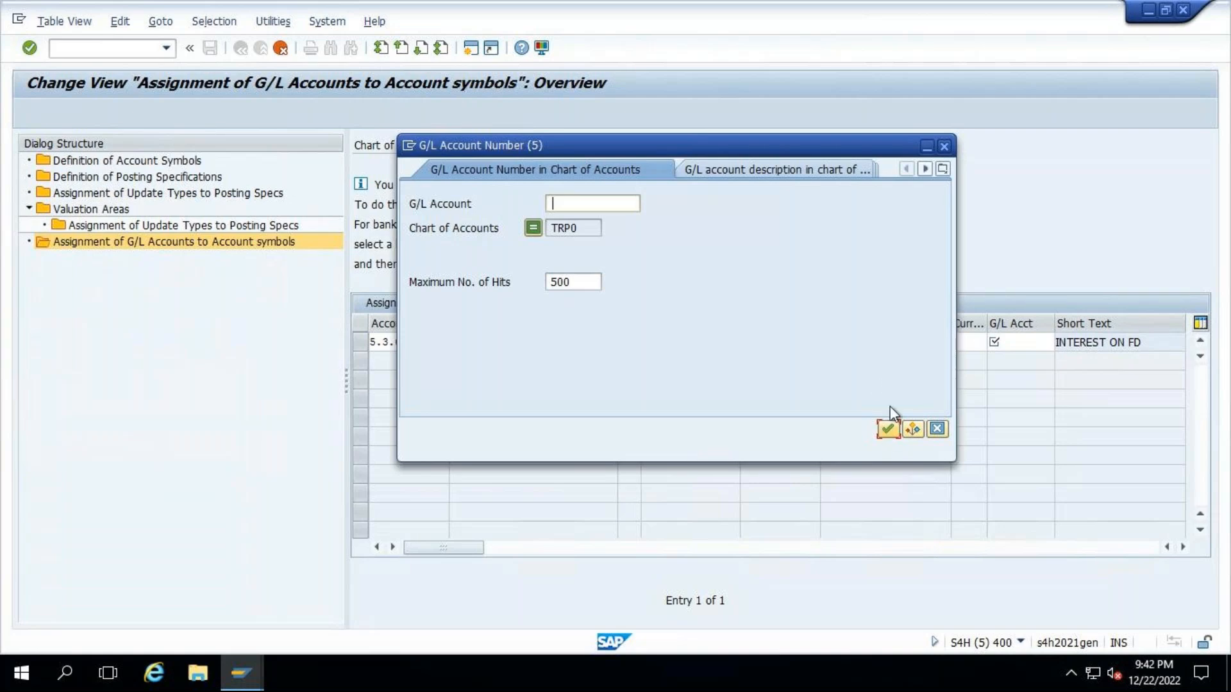
left_click(888, 429)
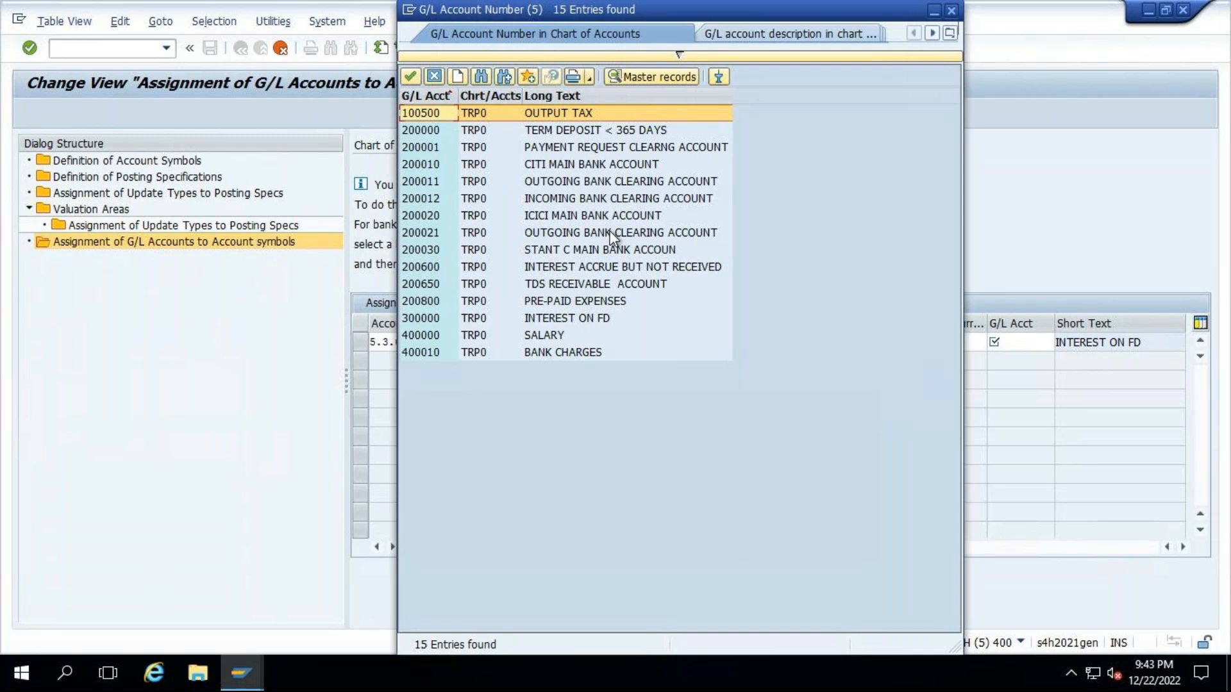
double_click(608, 275)
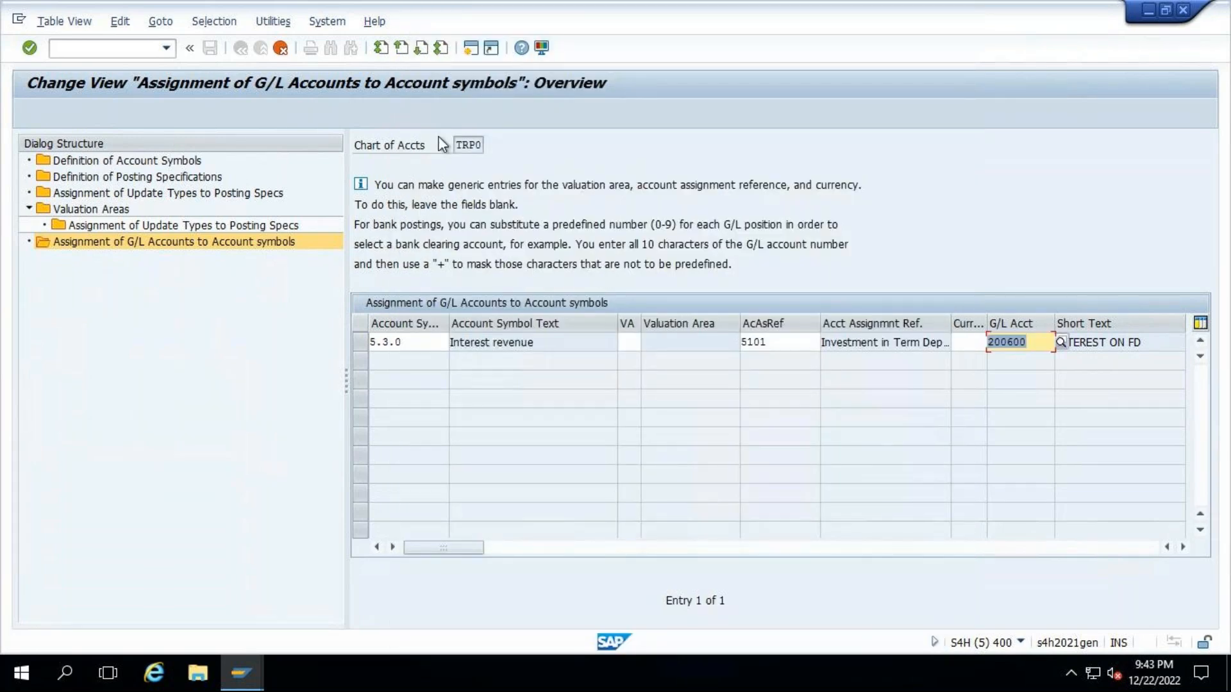
key("Return")
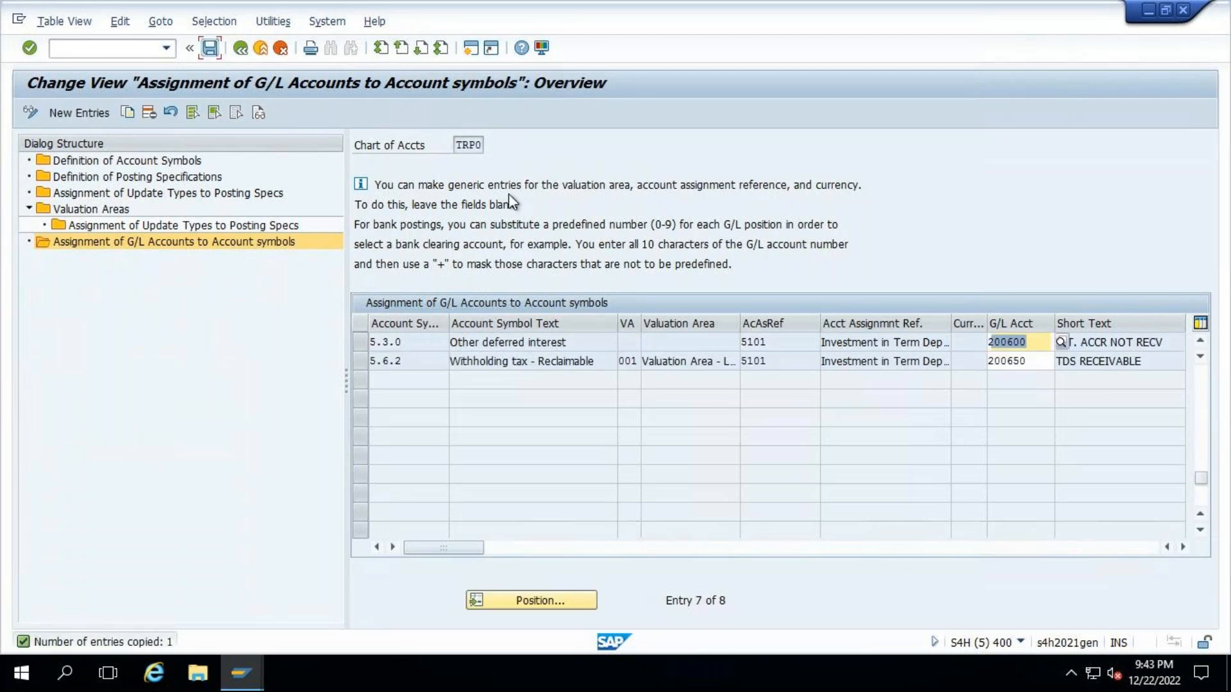
key("ctrl+s")
left_click(265, 307)
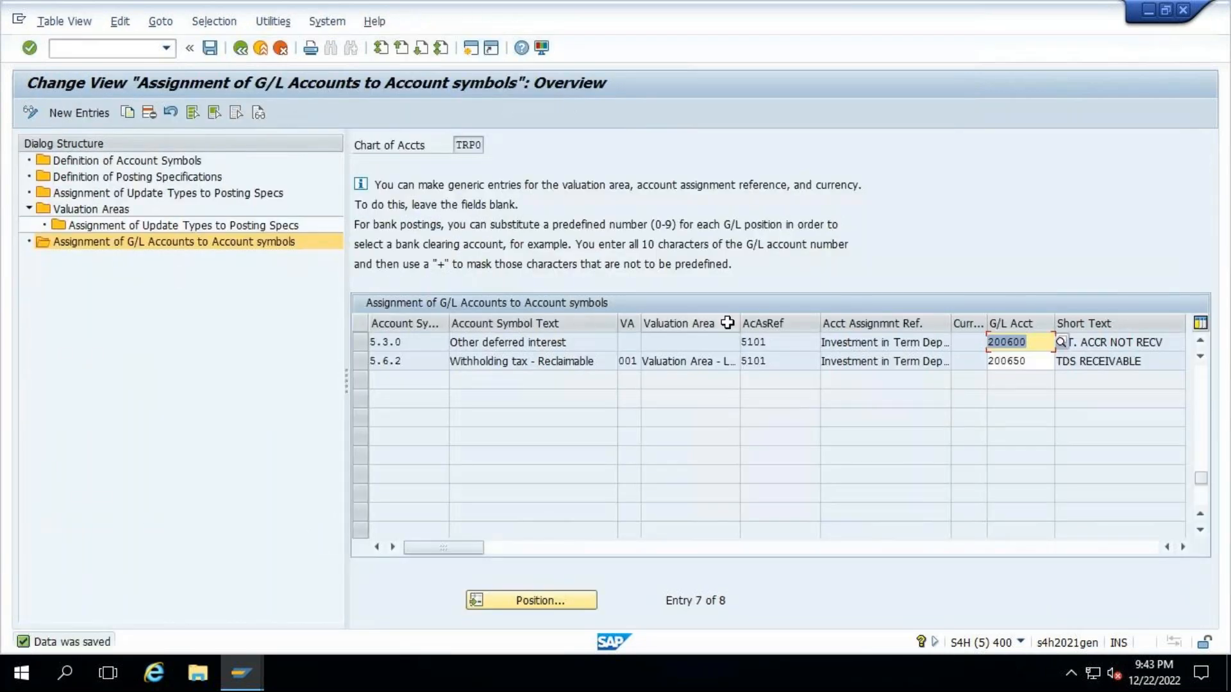
- Open Assignment of Update Types to Posting Specs in SAP and enter update type AD1001 in B51 of the Excel workbook
double_click(96, 193)
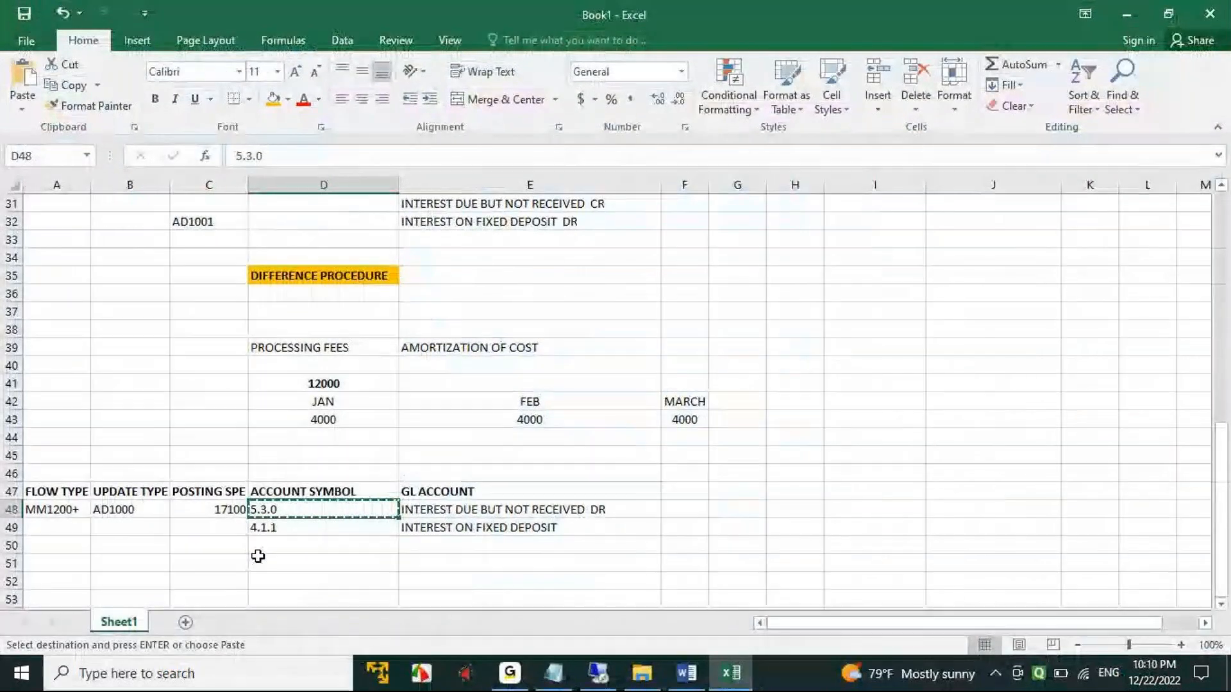
left_click(124, 511)
key("ctrl+c")
left_click(126, 559)
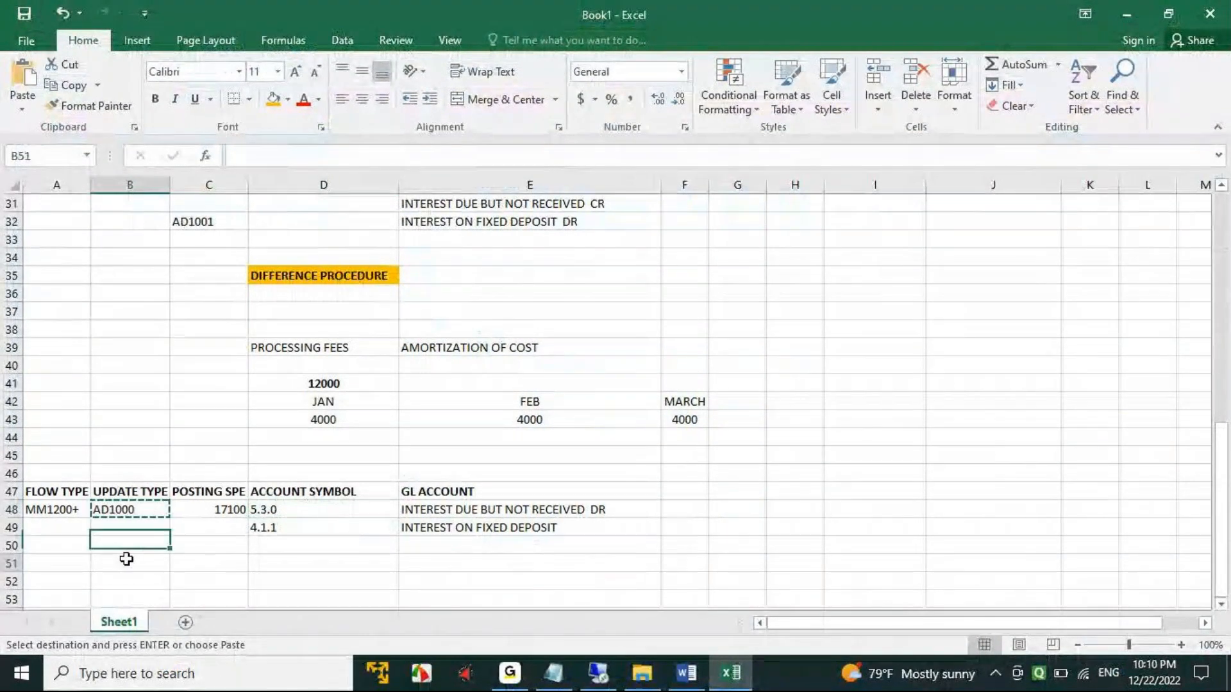
key("ctrl+v")
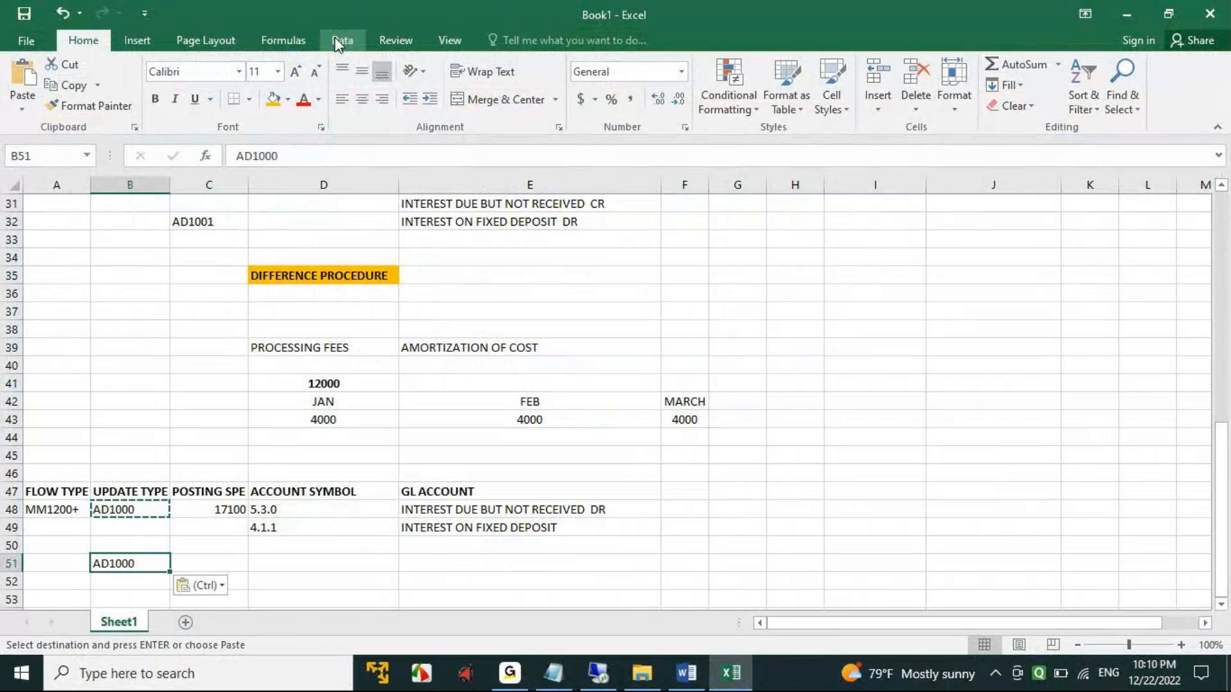
left_click(300, 158)
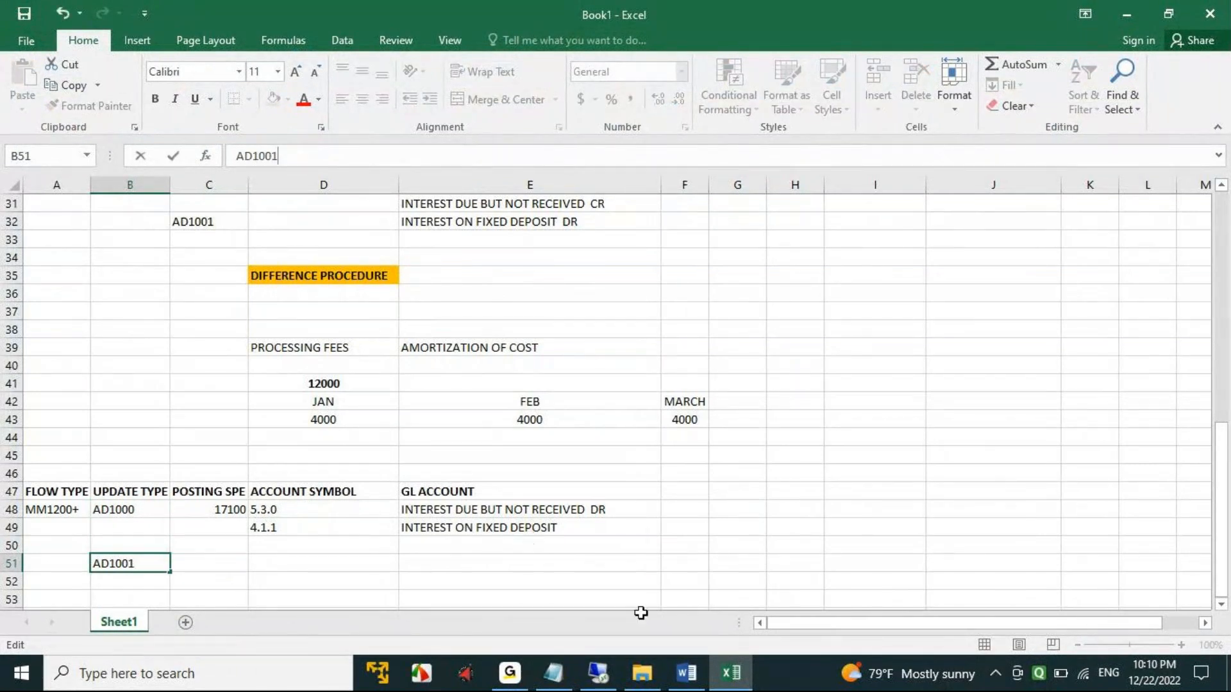
- Check AD1001 against the reset procedure steps in the Word document and complete the B51 entry in Excel
left_click(686, 673)
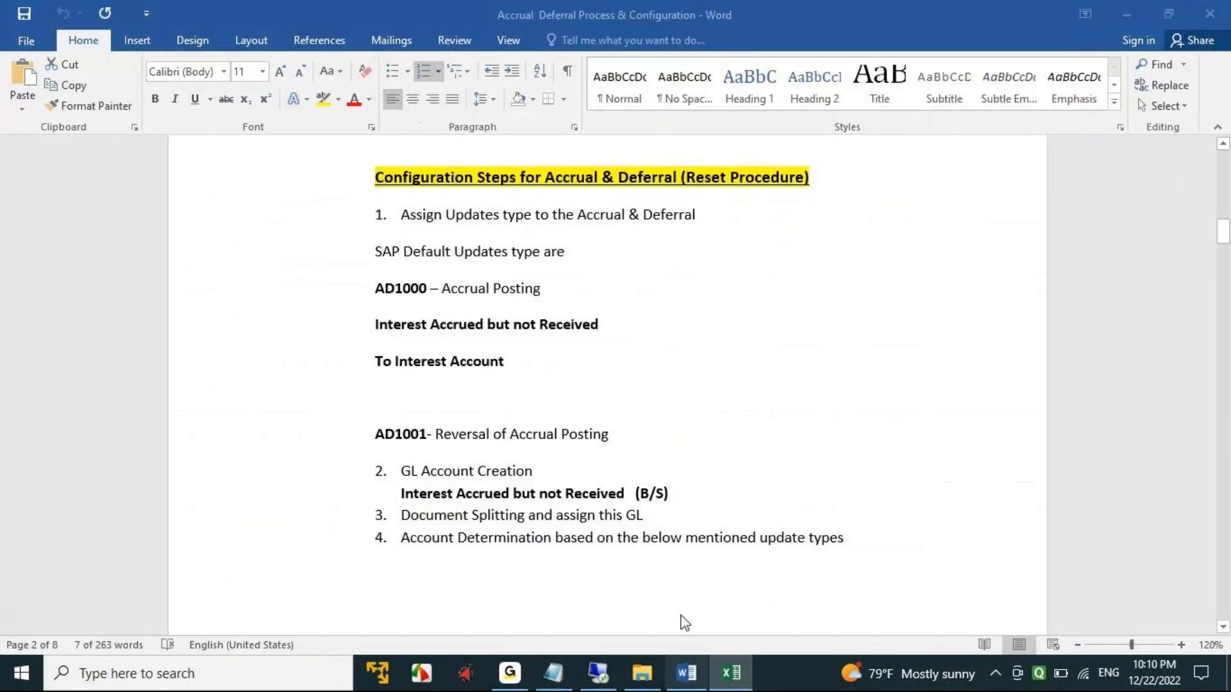
double_click(407, 436)
key("alt+Tab")
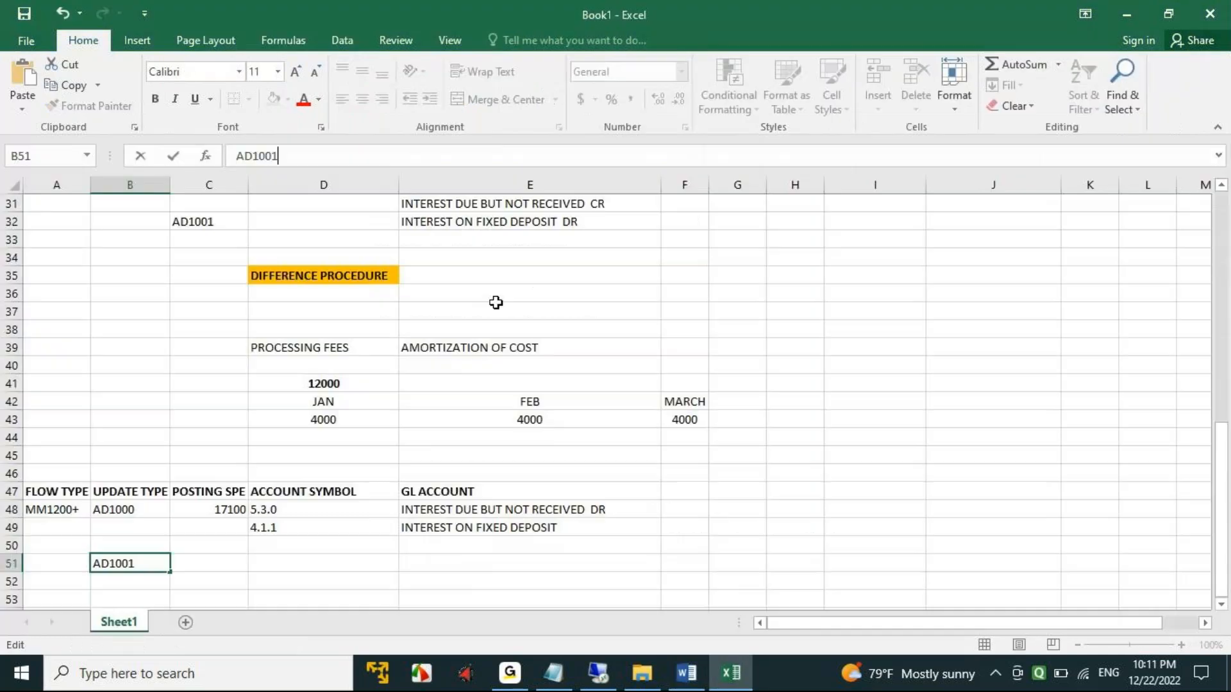
left_click(314, 581)
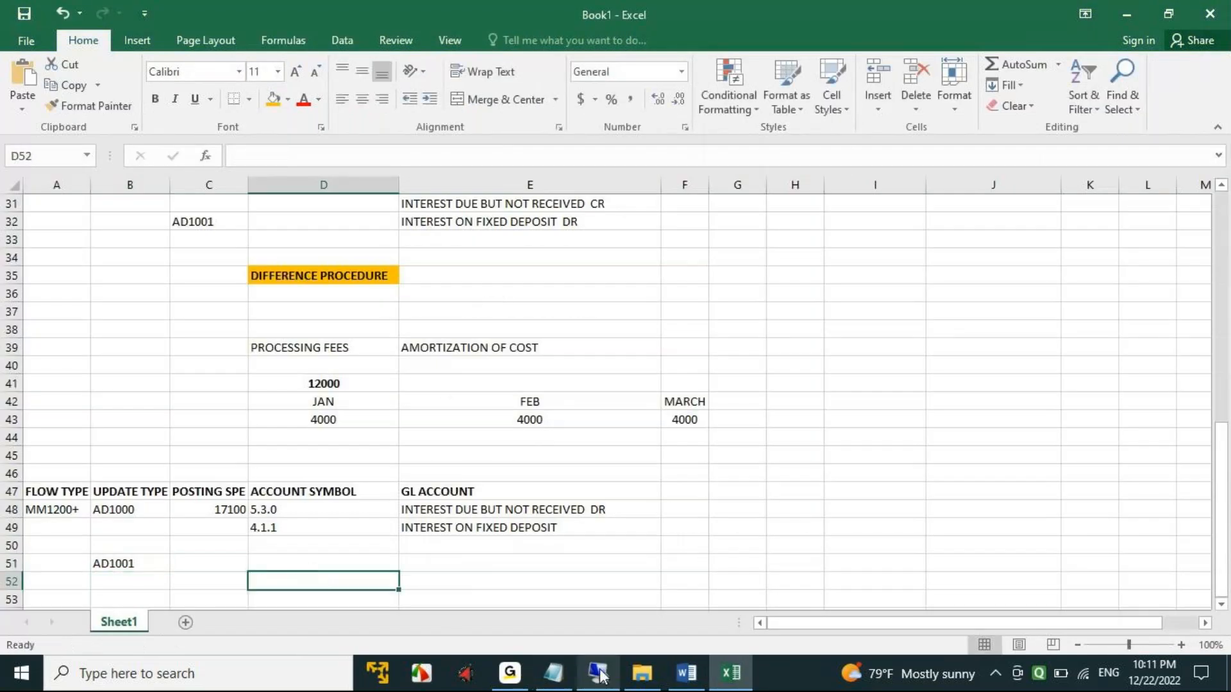
- Copy AD1001 from B51 and position the SAP list of update type assignments at that update type
left_click(124, 564)
key("ctrl+c")
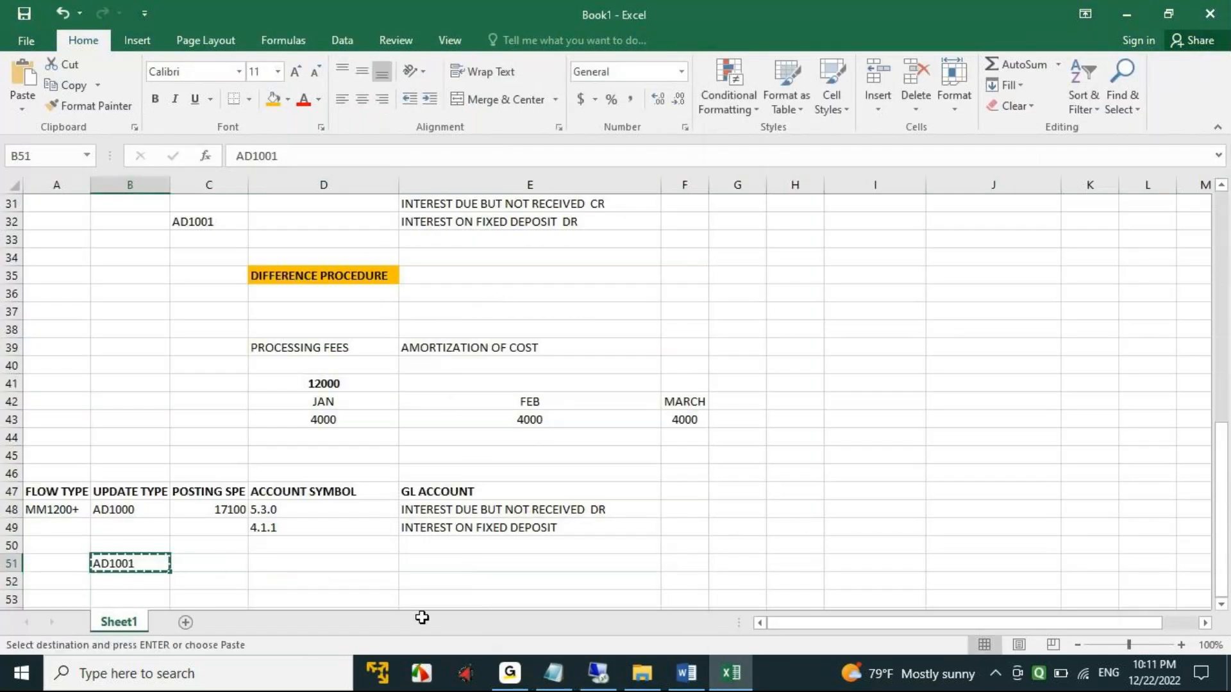
left_click(598, 673)
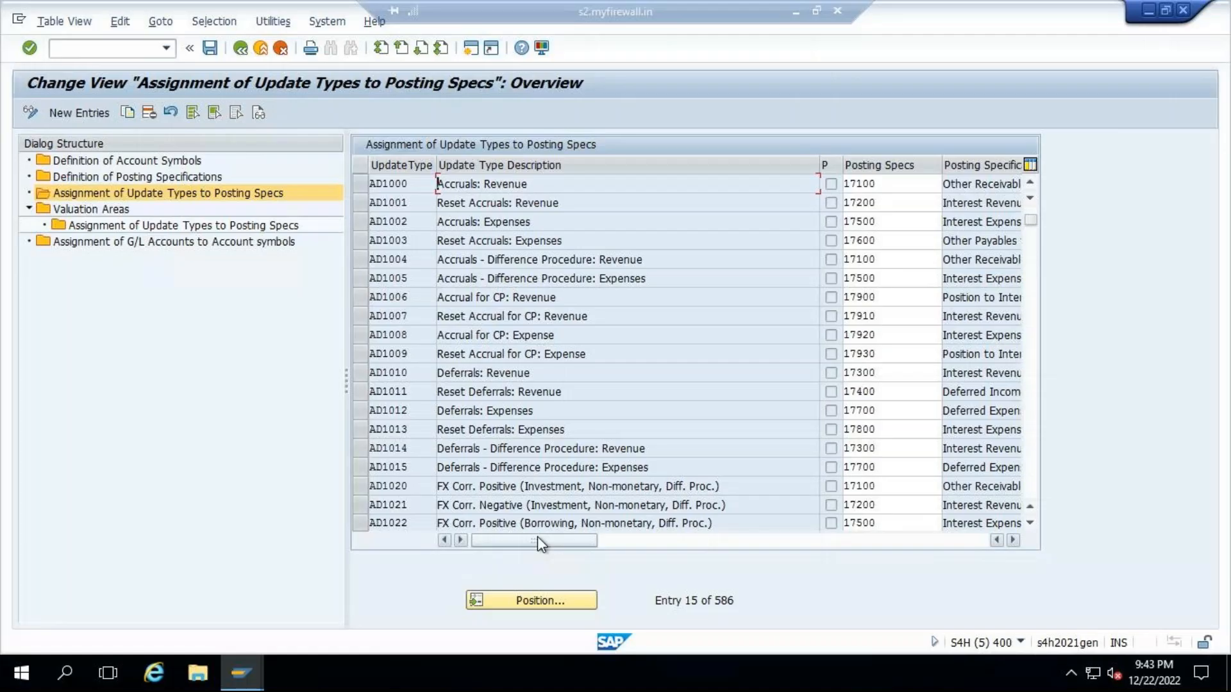
left_click(544, 600)
key("ctrl+v")
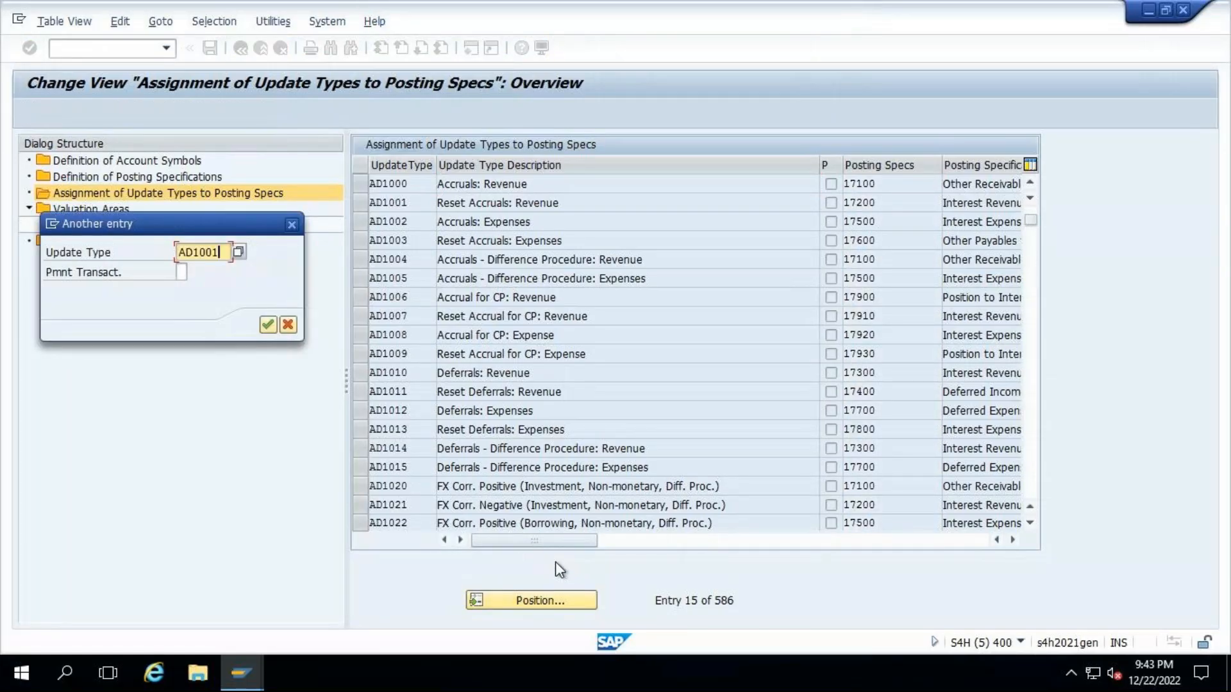
key("Return")
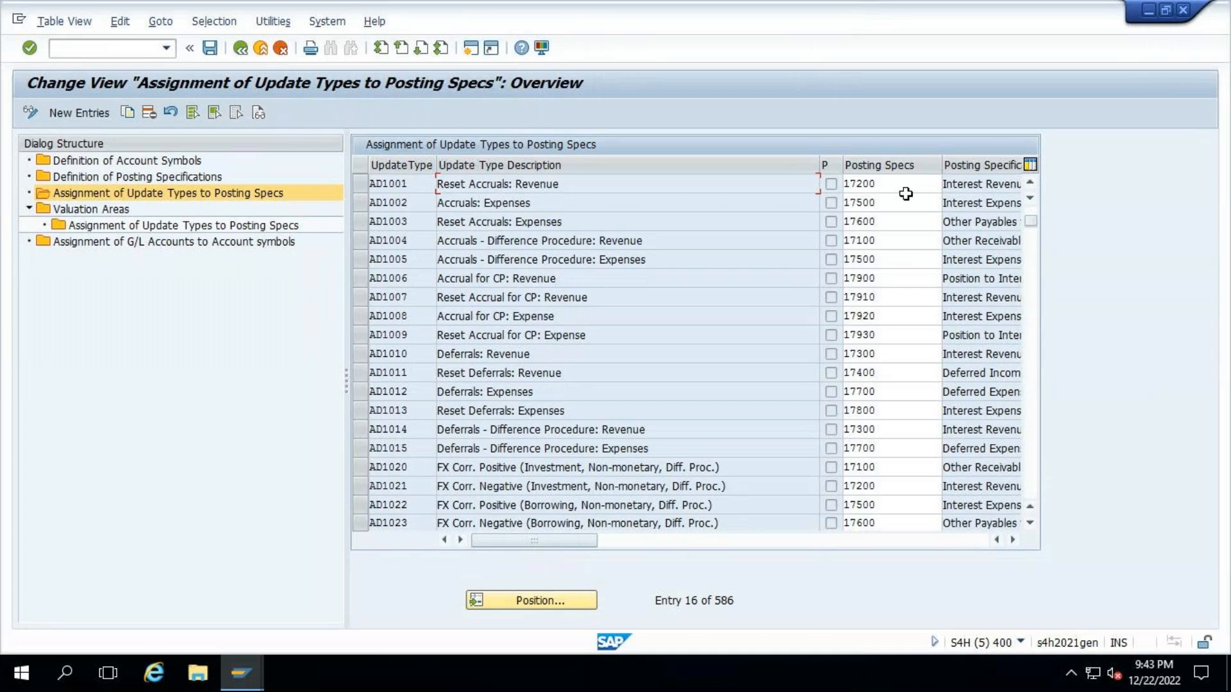
- Copy AD1001's posting specification 17200 from SAP into C51 of the Excel workbook
double_click(839, 184)
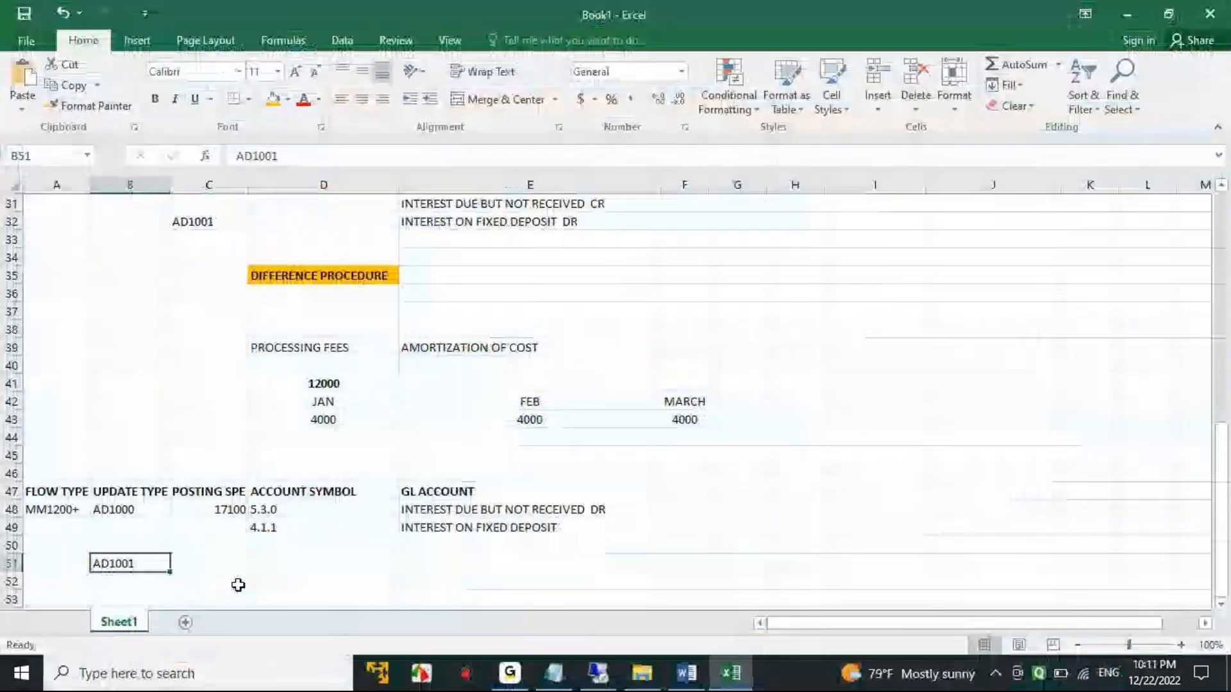
scroll(238, 585, "down", 2)
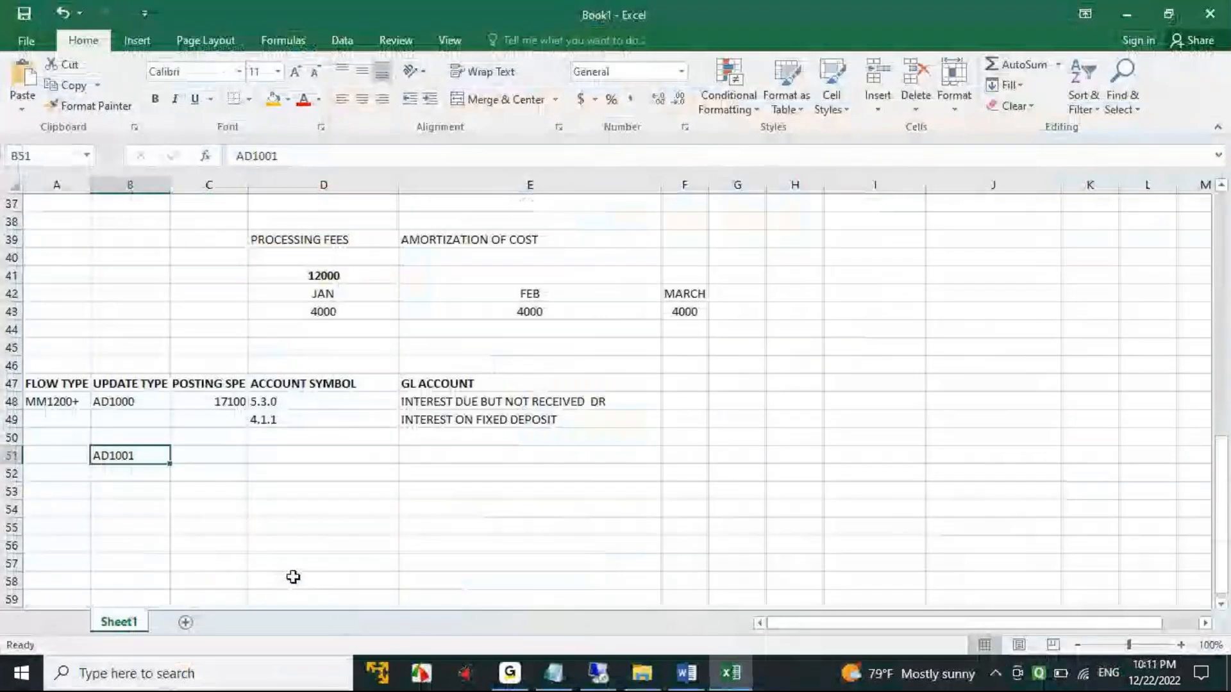
left_click(223, 449)
key("ctrl+v")
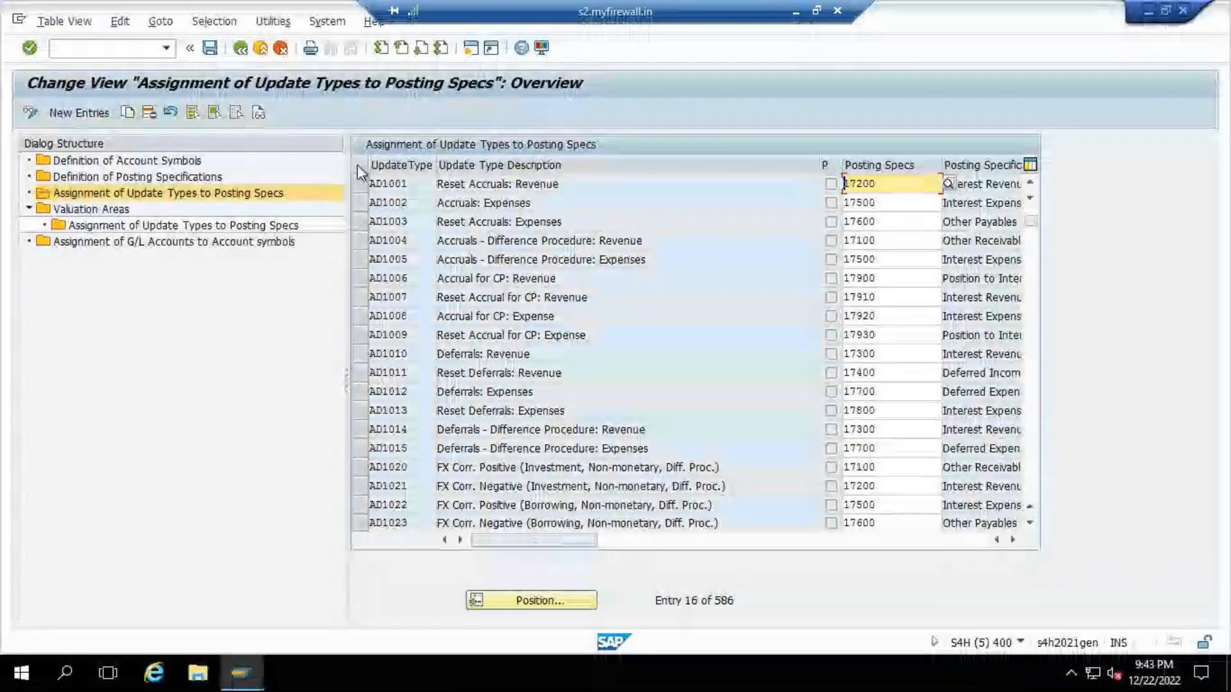
- Open Definition of Posting Specifications in SAP and position its overview list at posting specification 17200
left_click(156, 177)
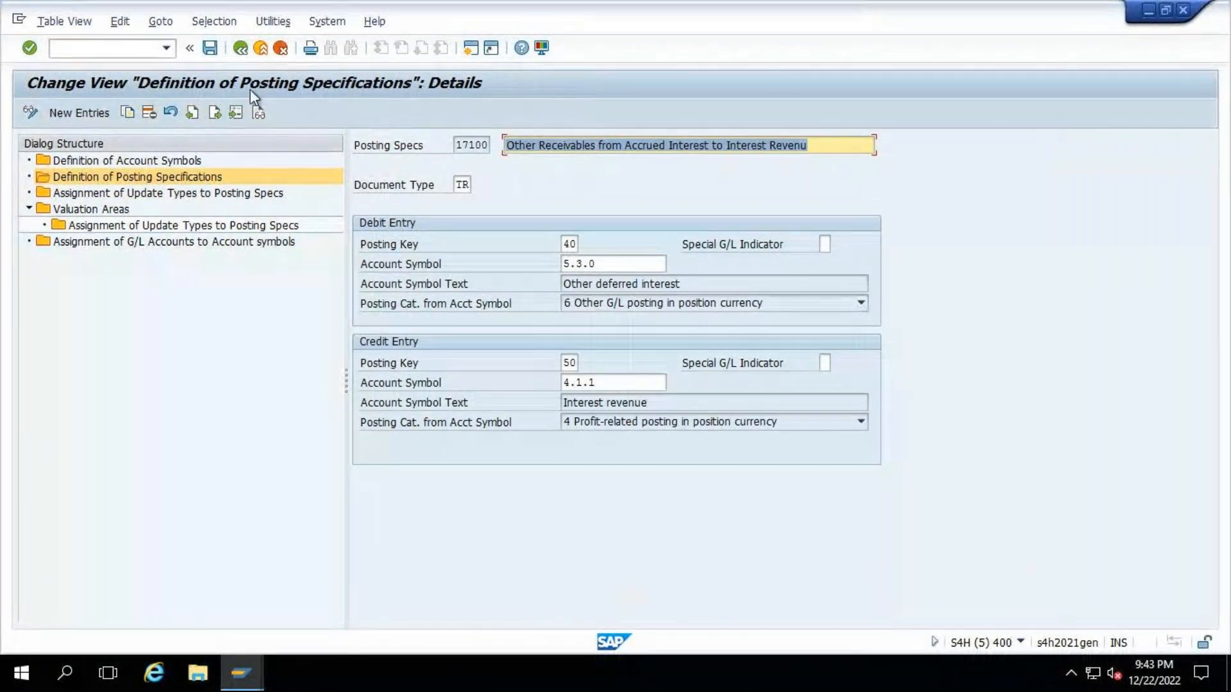
left_click(215, 49)
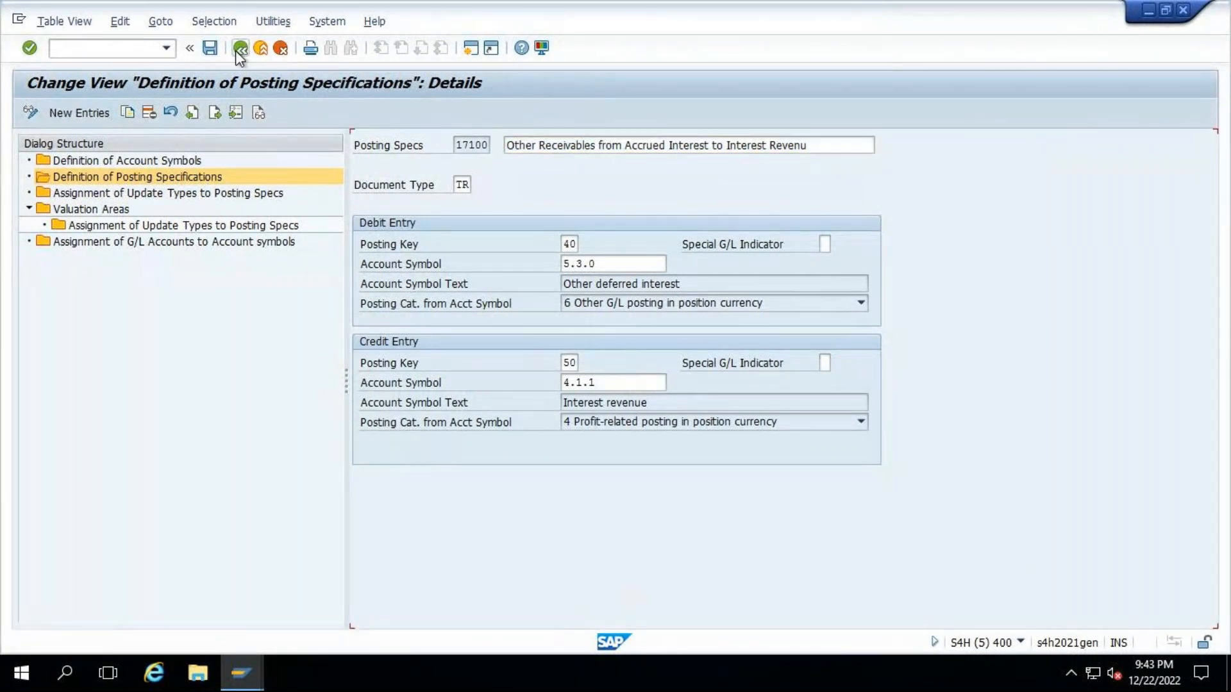
left_click(240, 48)
left_click(551, 601)
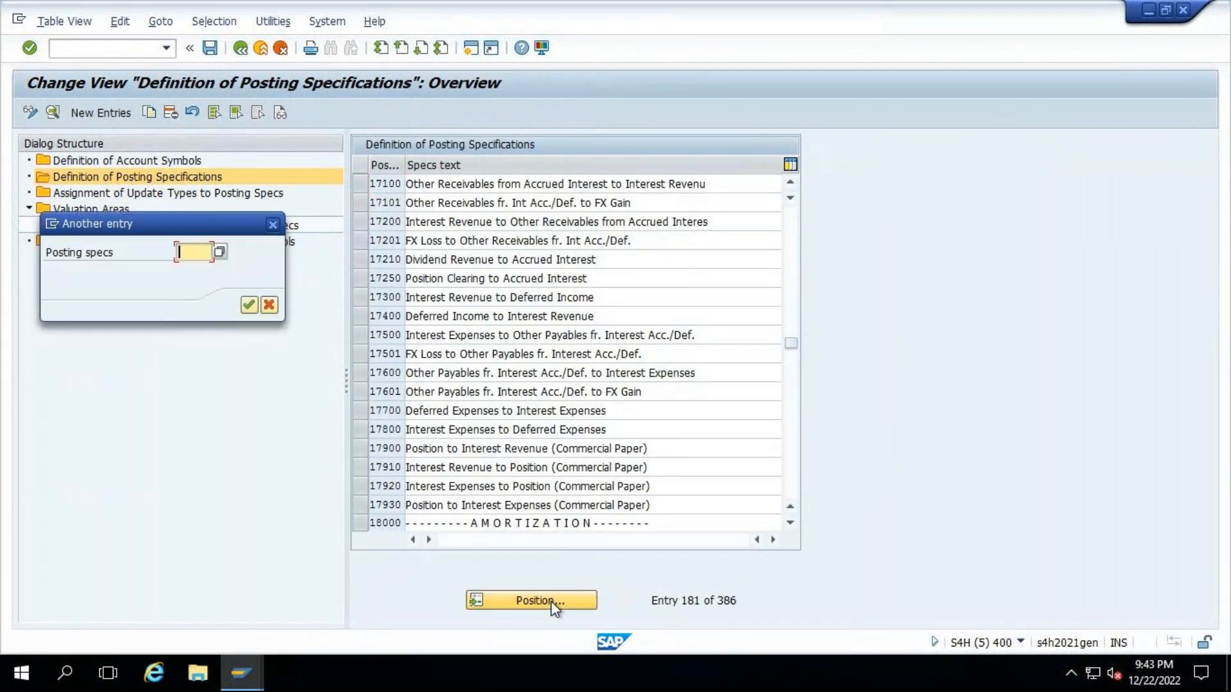
type("17200")
key("Return")
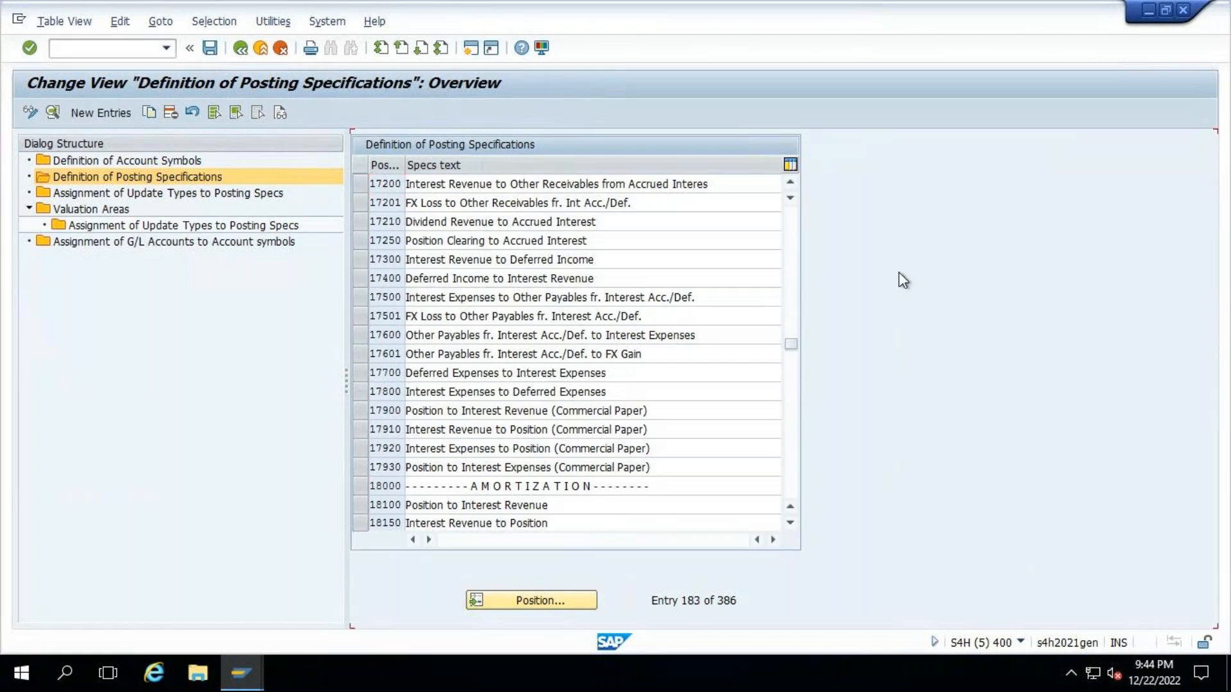
- Open the details of posting specification 17200 and set its document type to TR
key("F2")
left_click_drag(459, 182, 508, 181)
key("BackSpace")
type("TR")
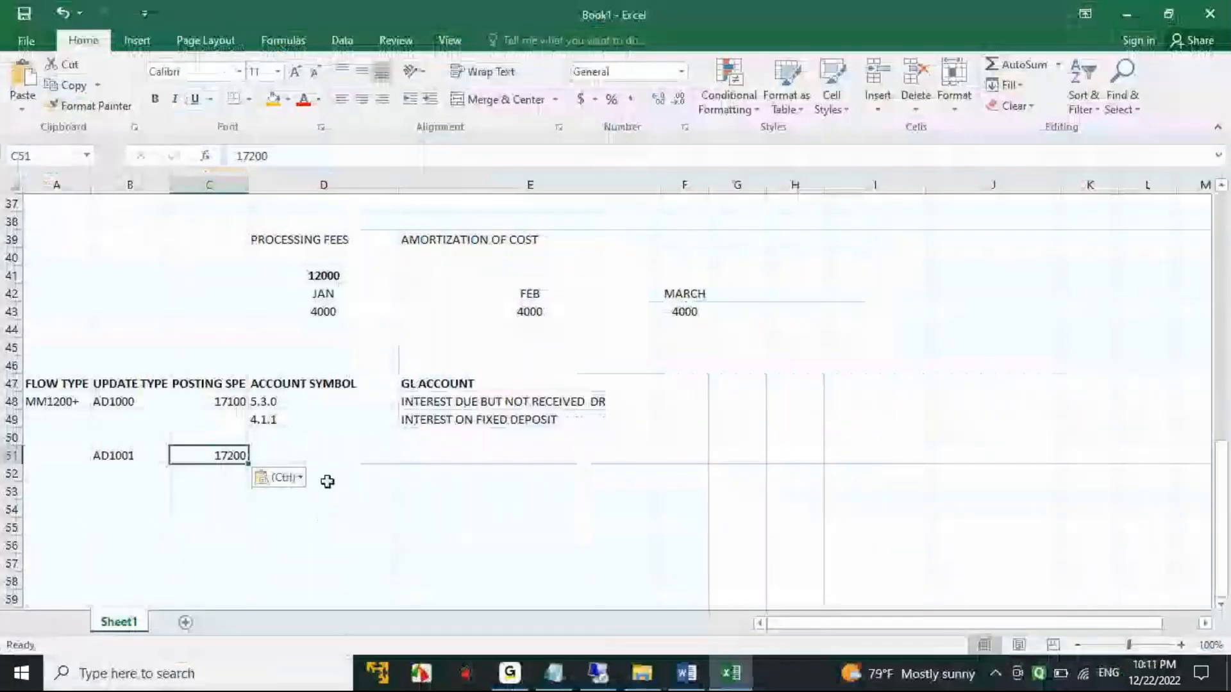
- Check the debit account symbol of posting specification 17200 in SAP and enter 4.1.1 in D51 of the Excel workbook
left_click_drag(274, 405, 275, 420)
key("ctrl+c")
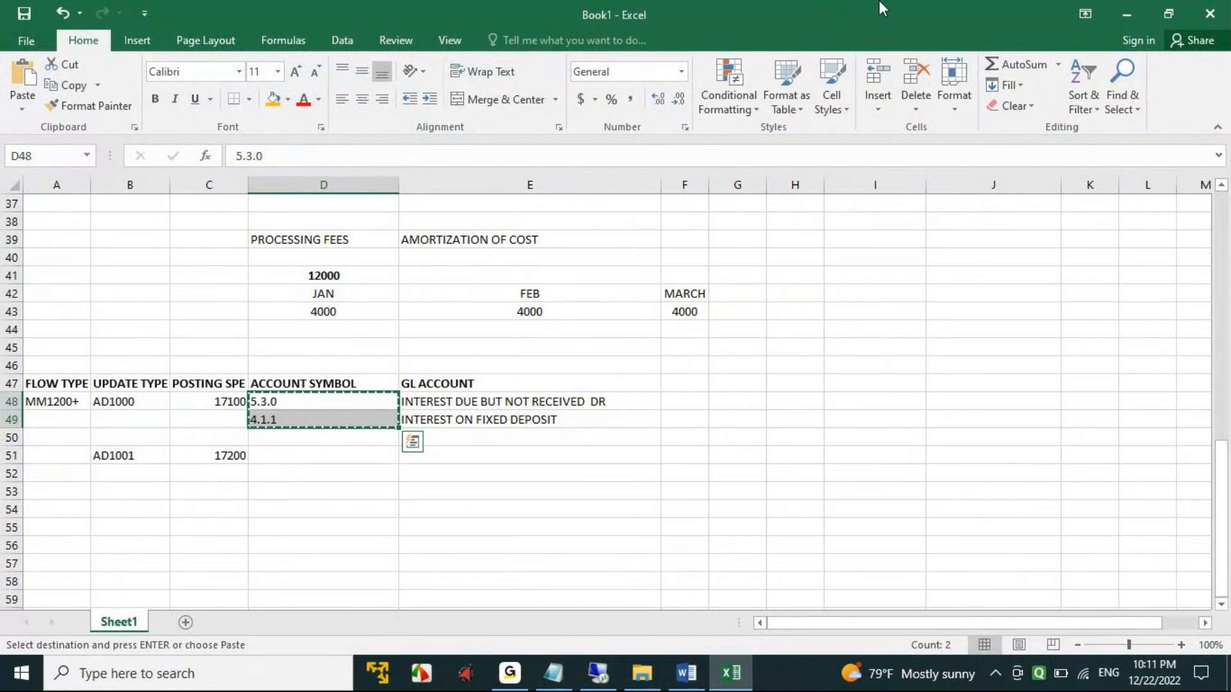
left_click(601, 670)
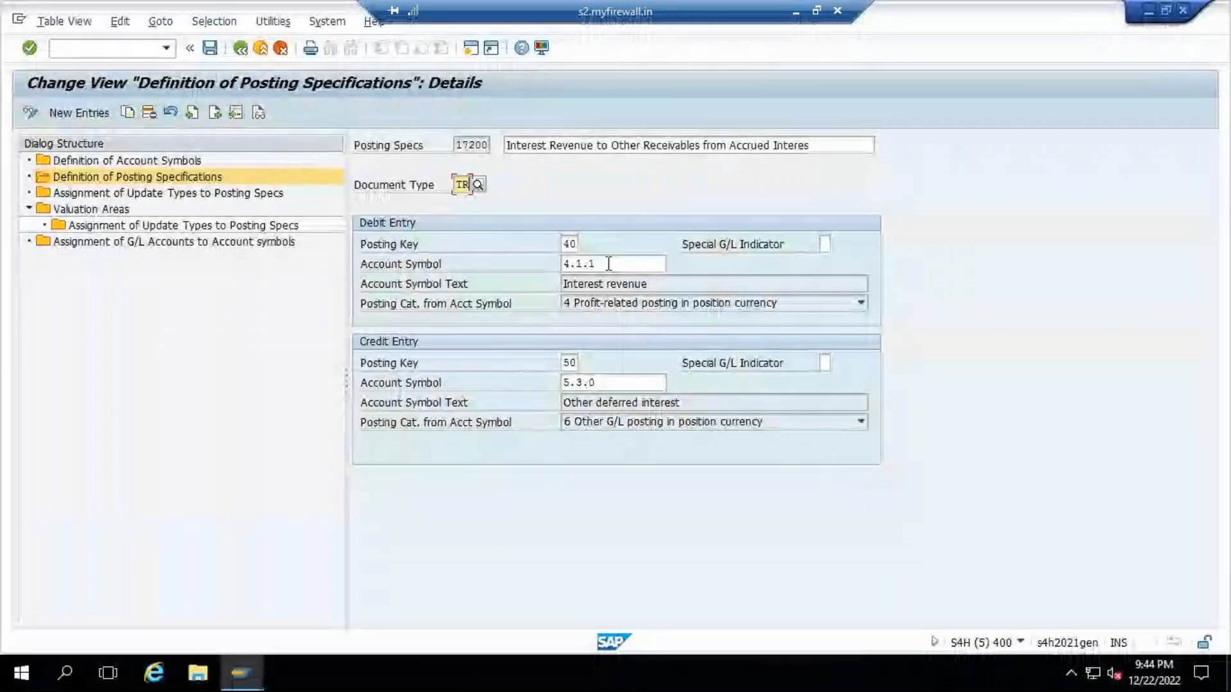
key("Tab")
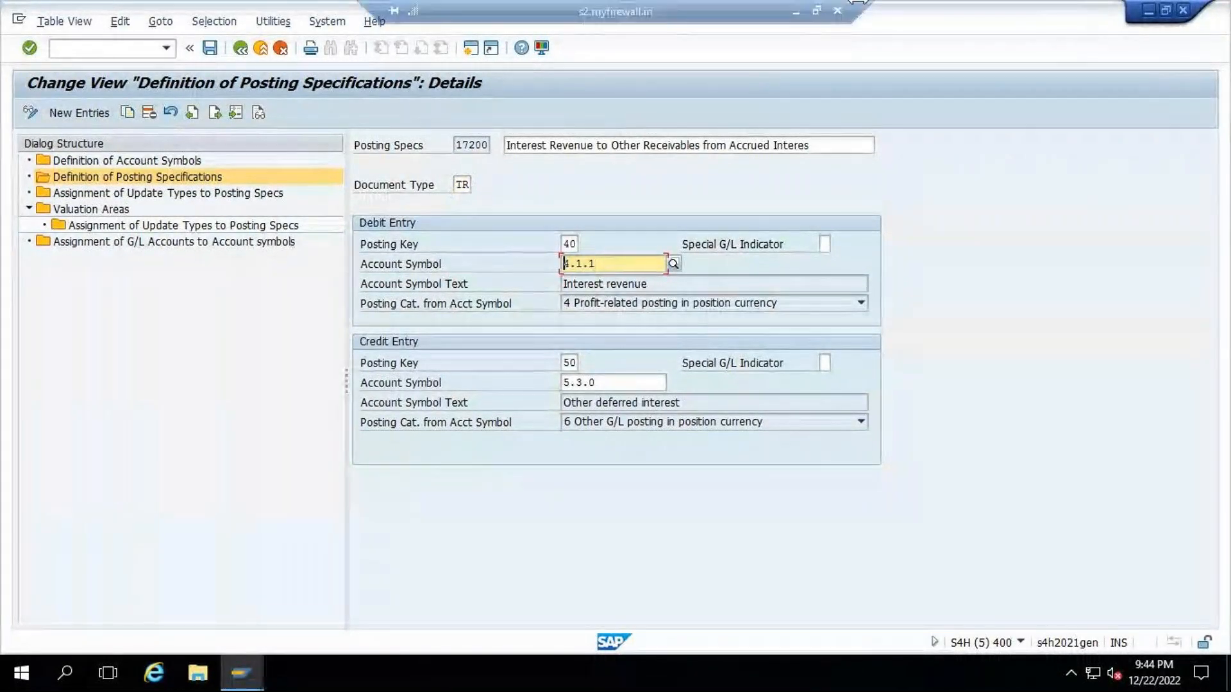
left_click(800, 9)
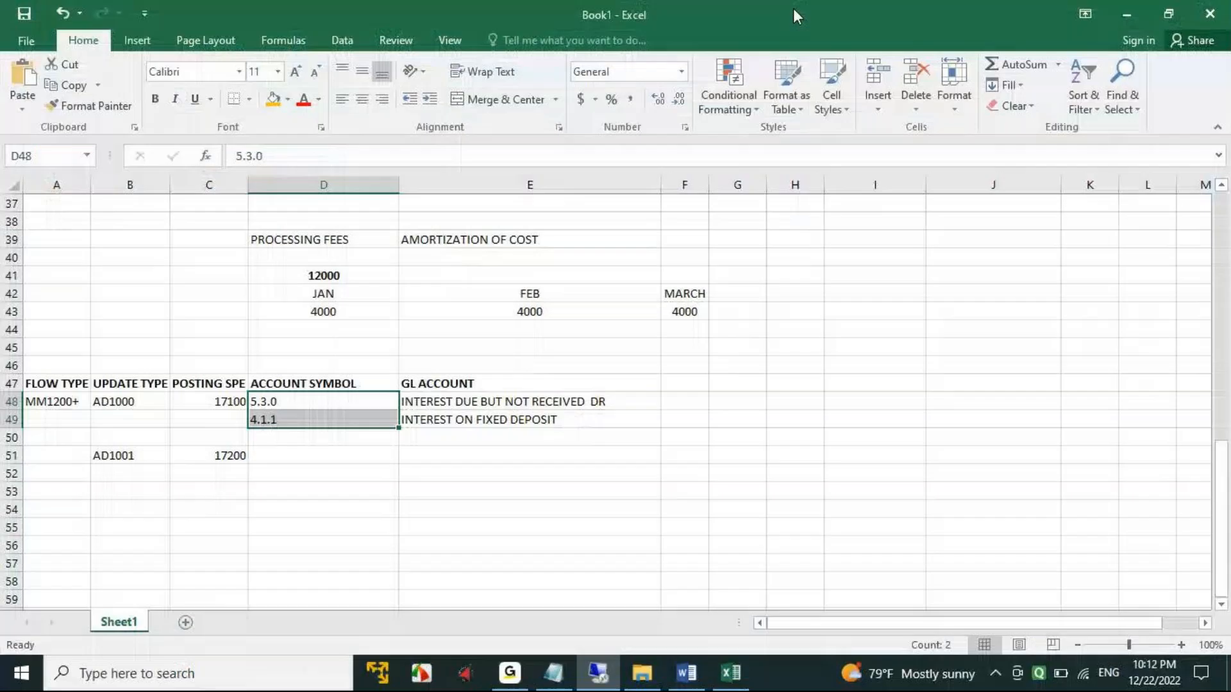
left_click(280, 456)
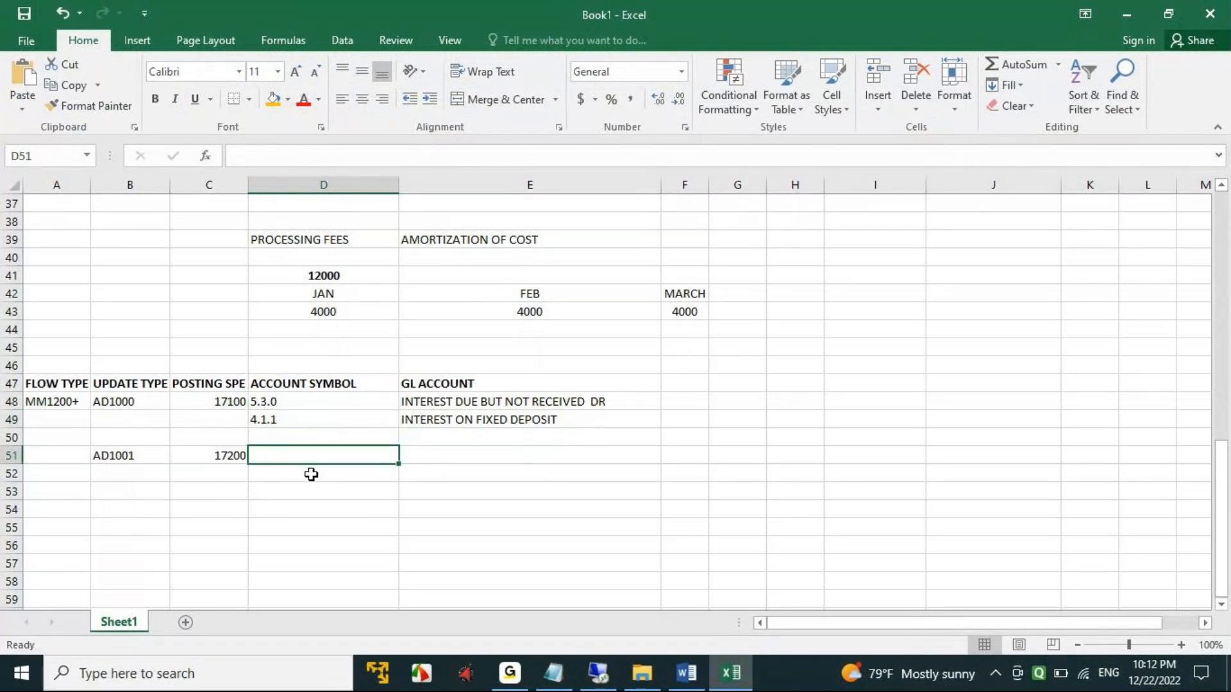
key("ctrl+v")
left_click(268, 403)
key("ctrl+c")
left_click(289, 472)
key("ctrl+v")
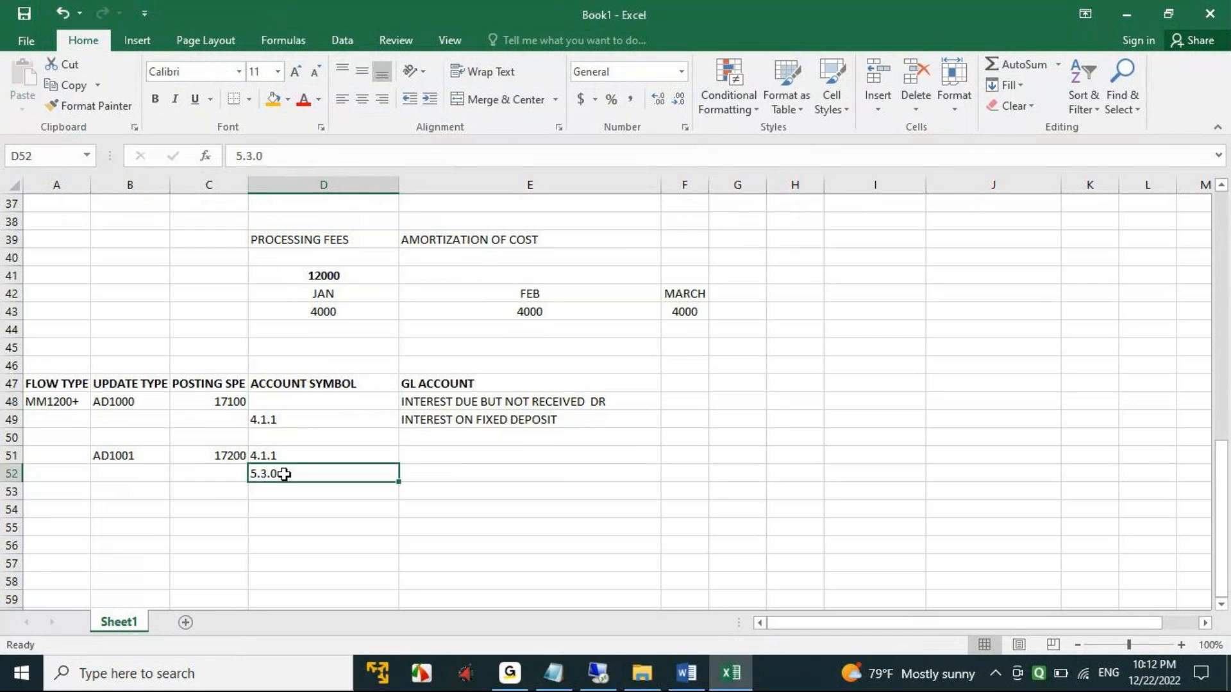
key("ctrl+z")
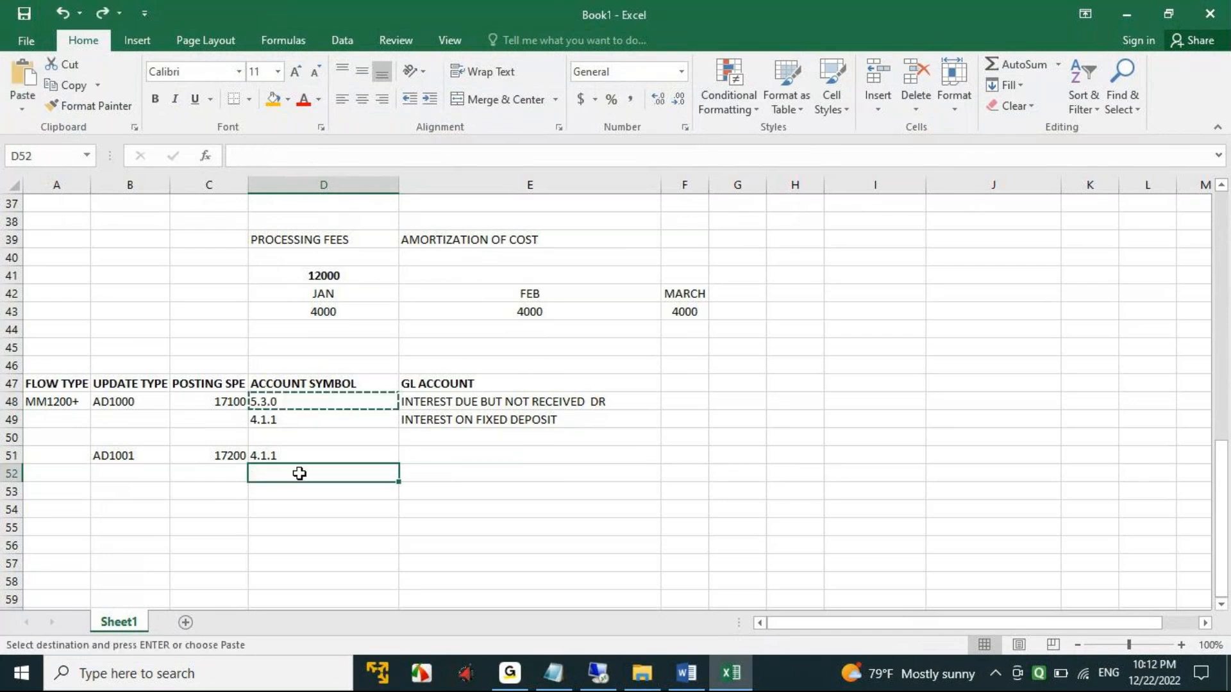
key("ctrl+c")
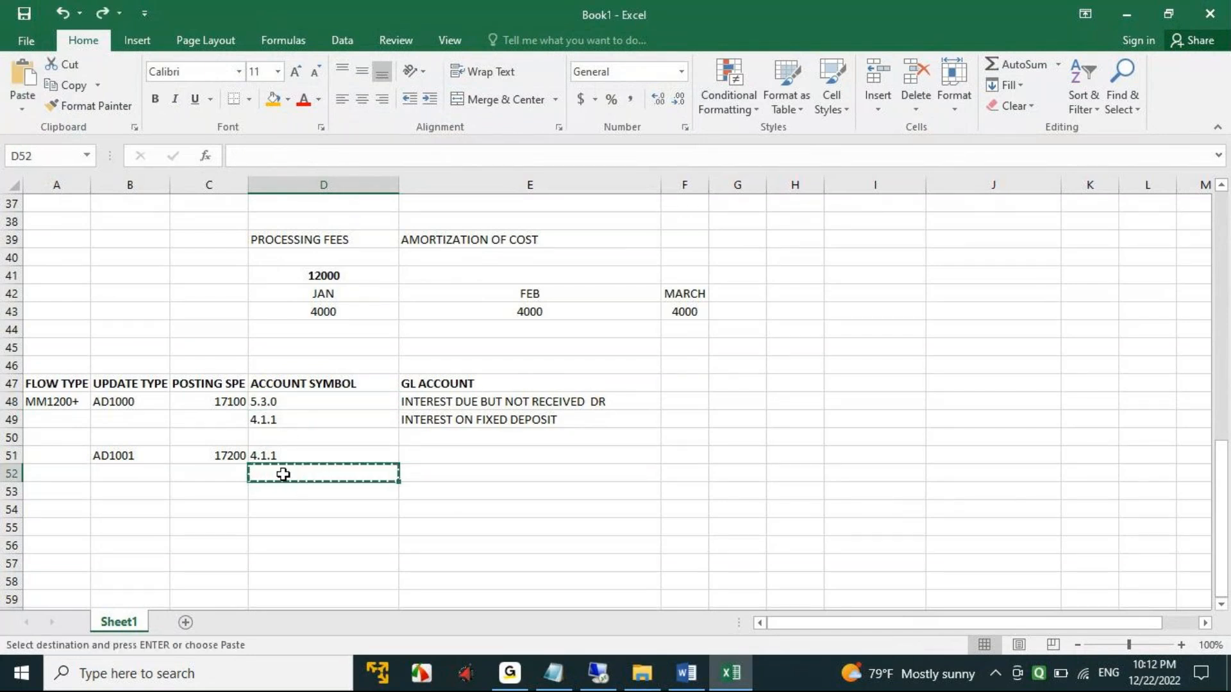
key("ctrl+v")
- Copy account symbol 5.3.0 from D48 to D52, below AD1001's first account symbol
left_click(301, 398)
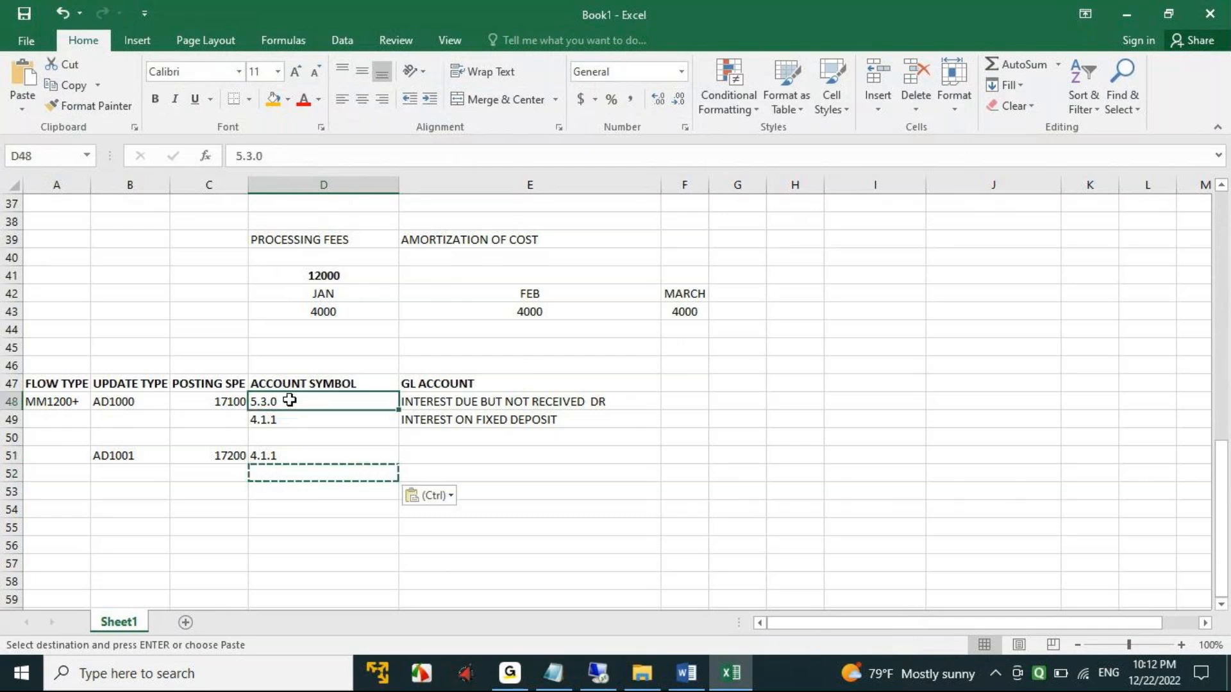
key("ctrl+c")
left_click(266, 473)
key("ctrl+v")
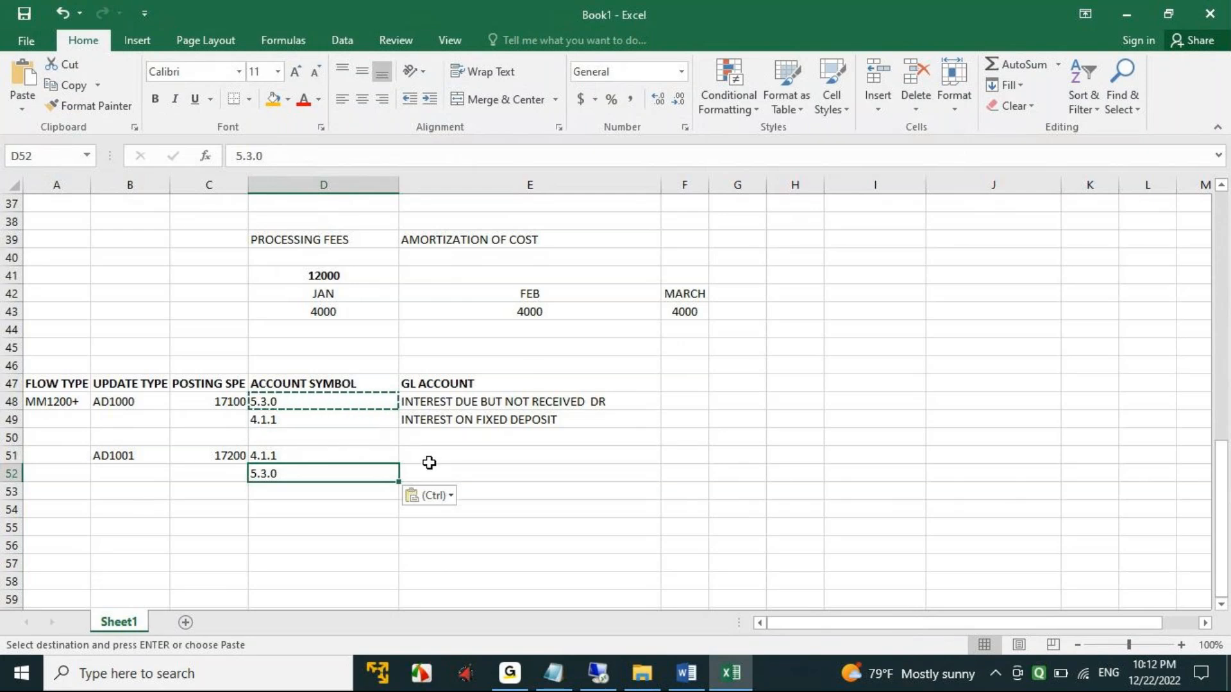
- Copy INTEREST ON FIXED DEPOSIT into E51 and INTEREST DUE BUT NOT RECEIVED DR into E52 as AD1001's G/L accounts
left_click_drag(442, 383, 464, 412)
left_click(458, 455)
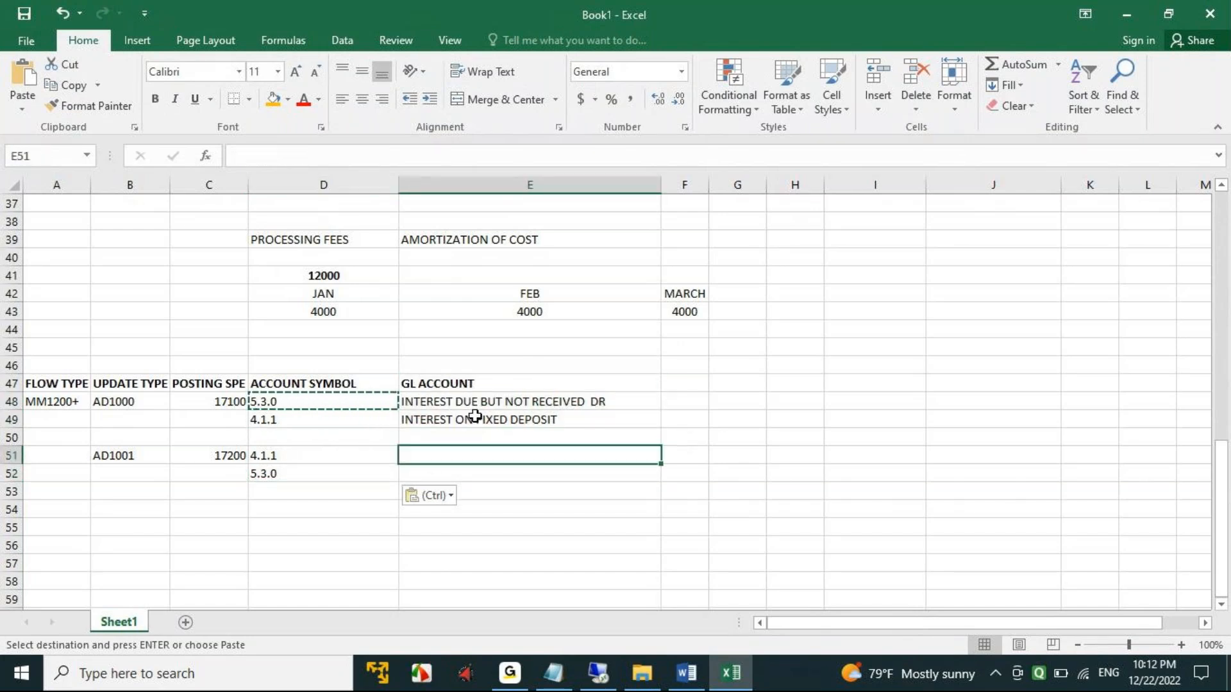
left_click(440, 421)
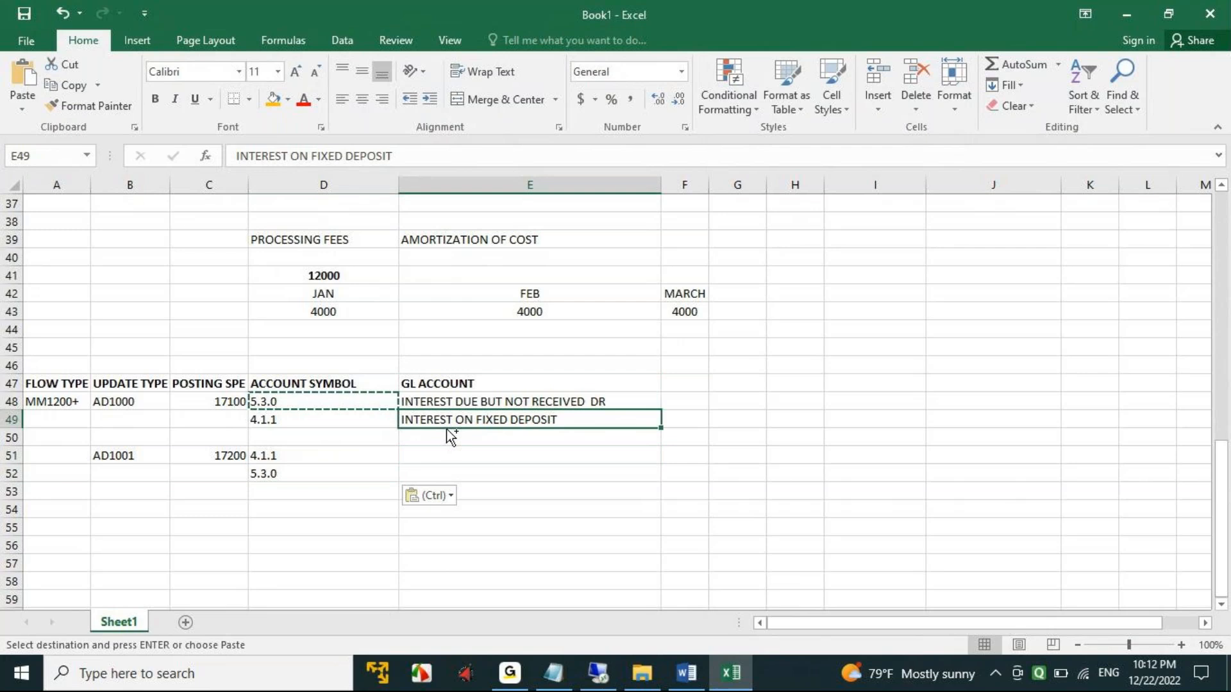
key("ctrl+c")
left_click(470, 455)
key("ctrl+v")
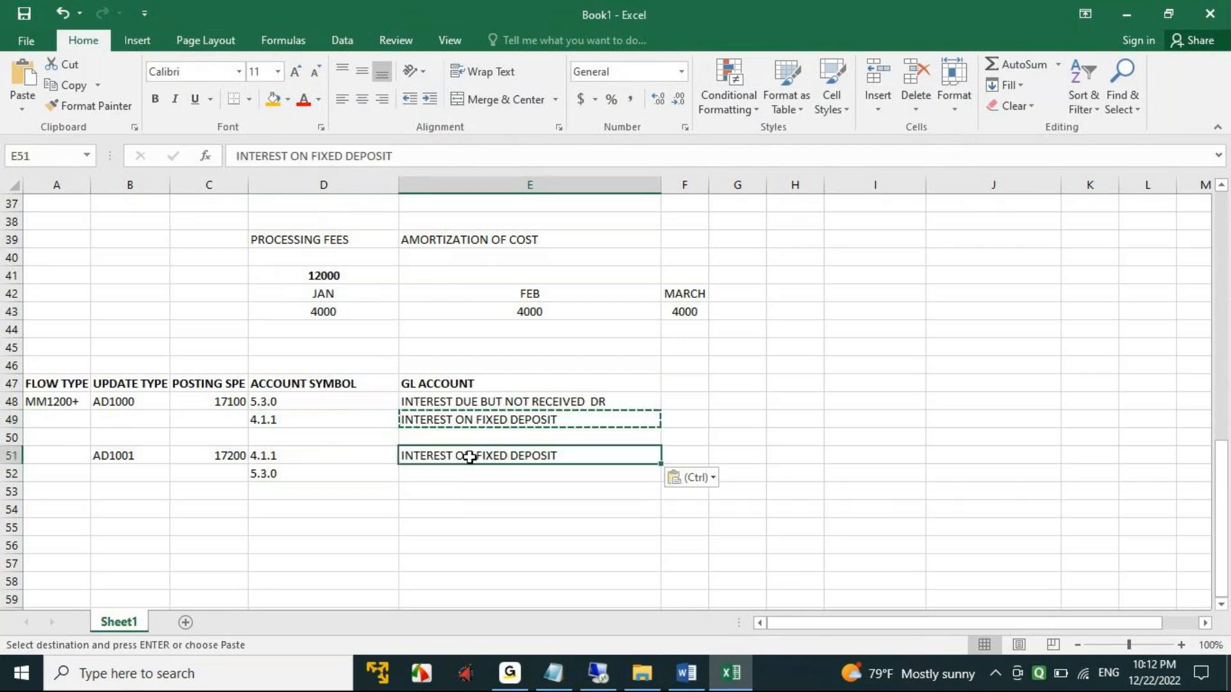
left_click(464, 404)
key("ctrl+c")
left_click(449, 474)
key("ctrl+v")
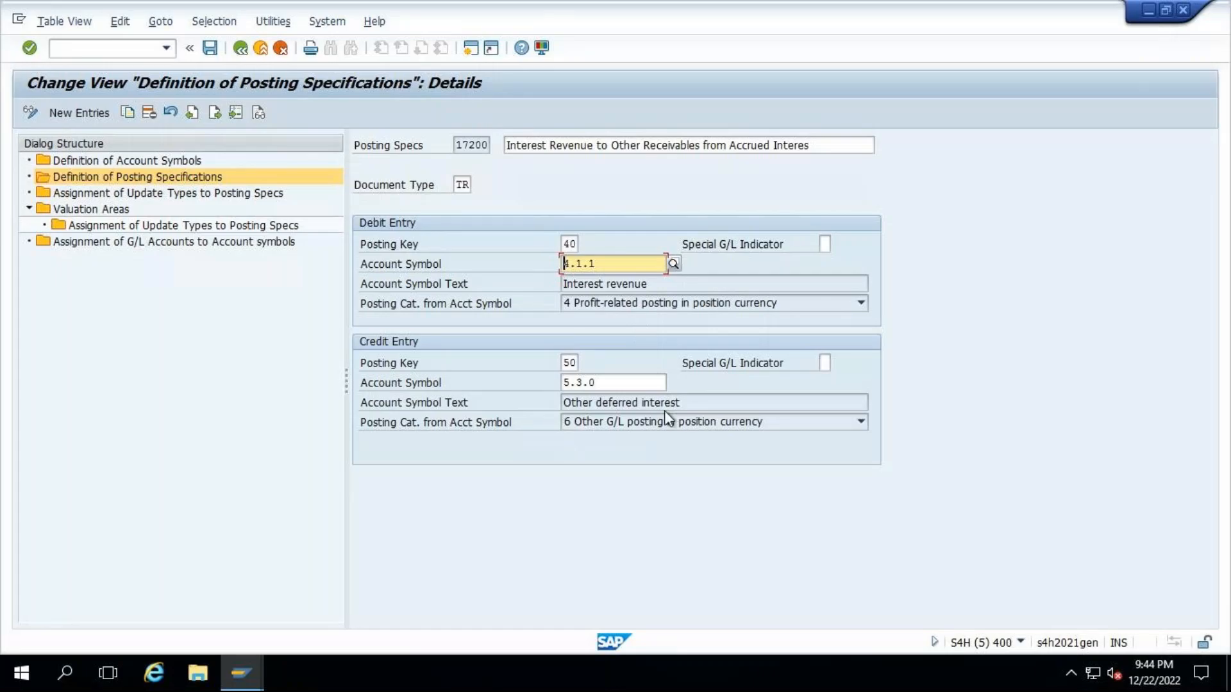
- Save posting specification 17200 in SAP and return to the account table in the Excel workbook
left_click(210, 48)
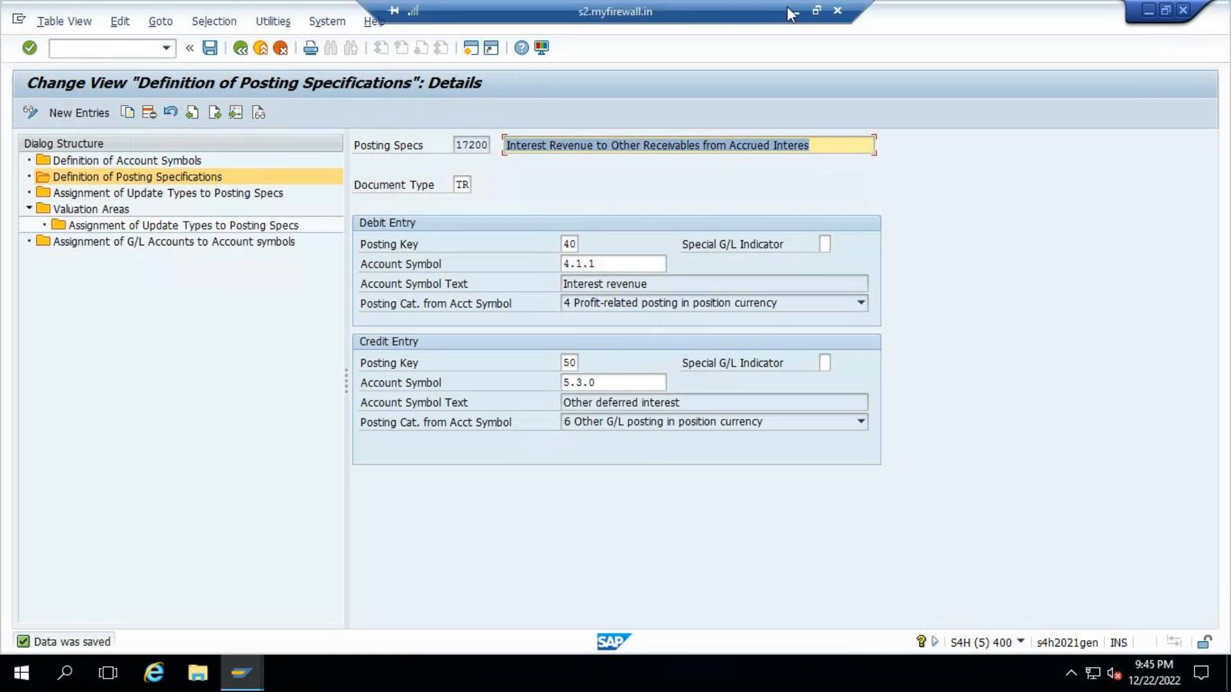
left_click(795, 14)
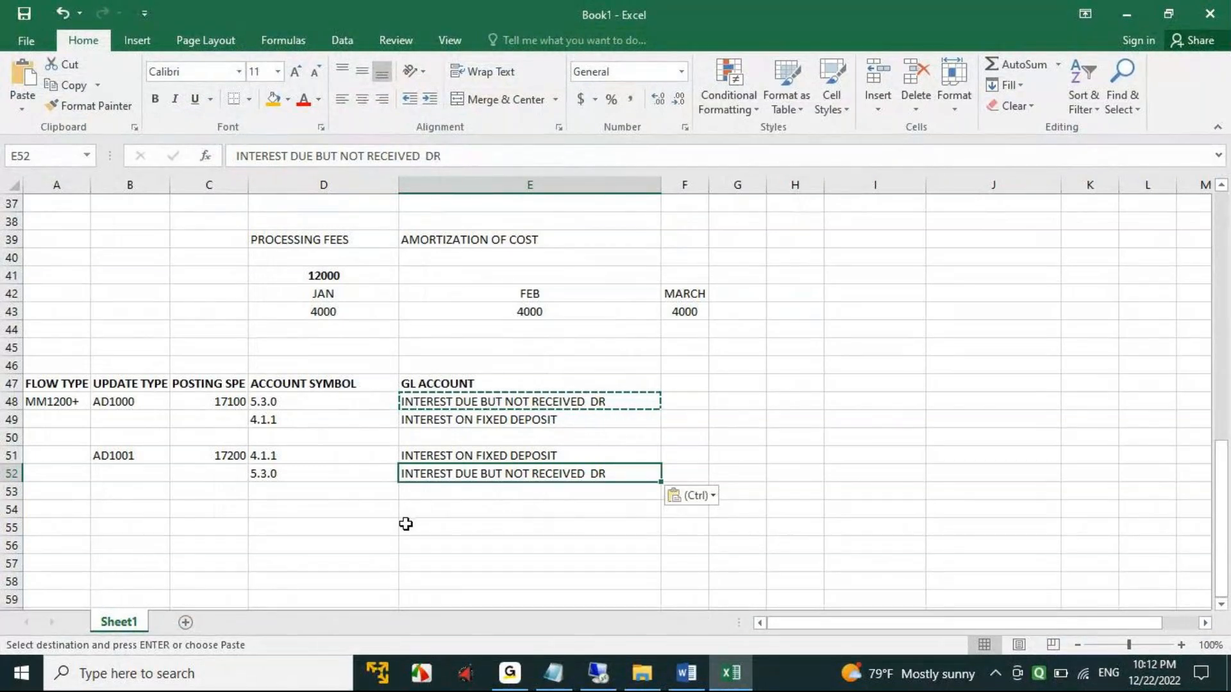
mouse_move(600, 666)
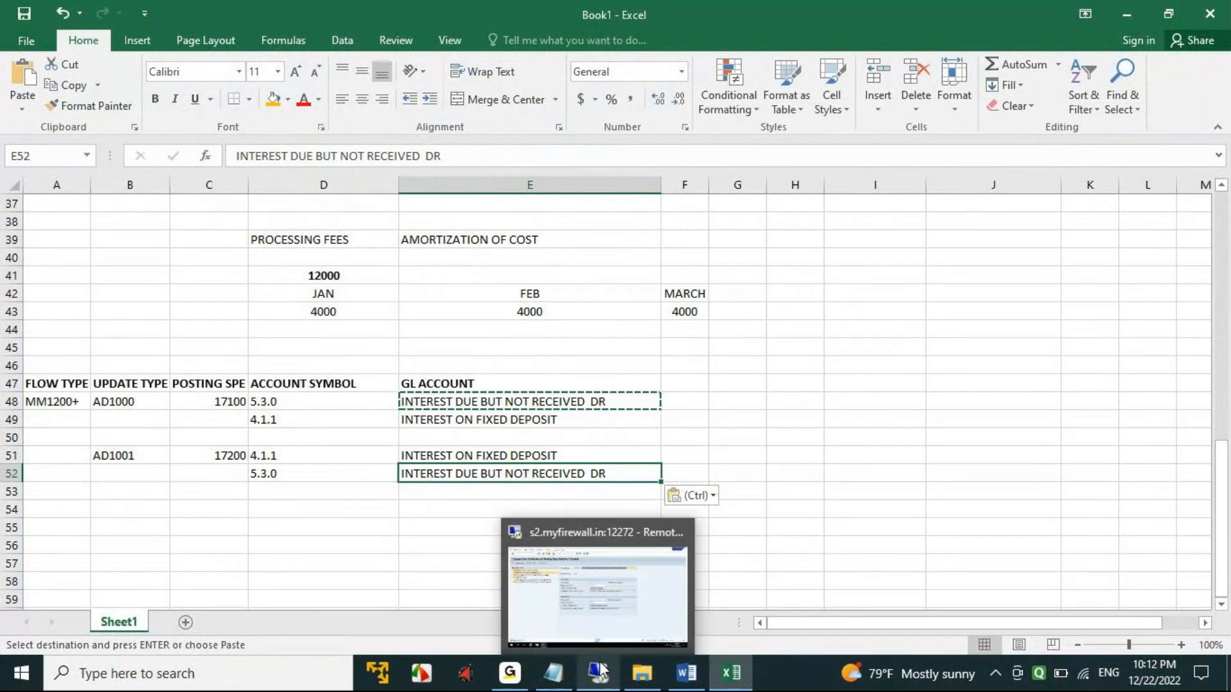
left_click(830, 437)
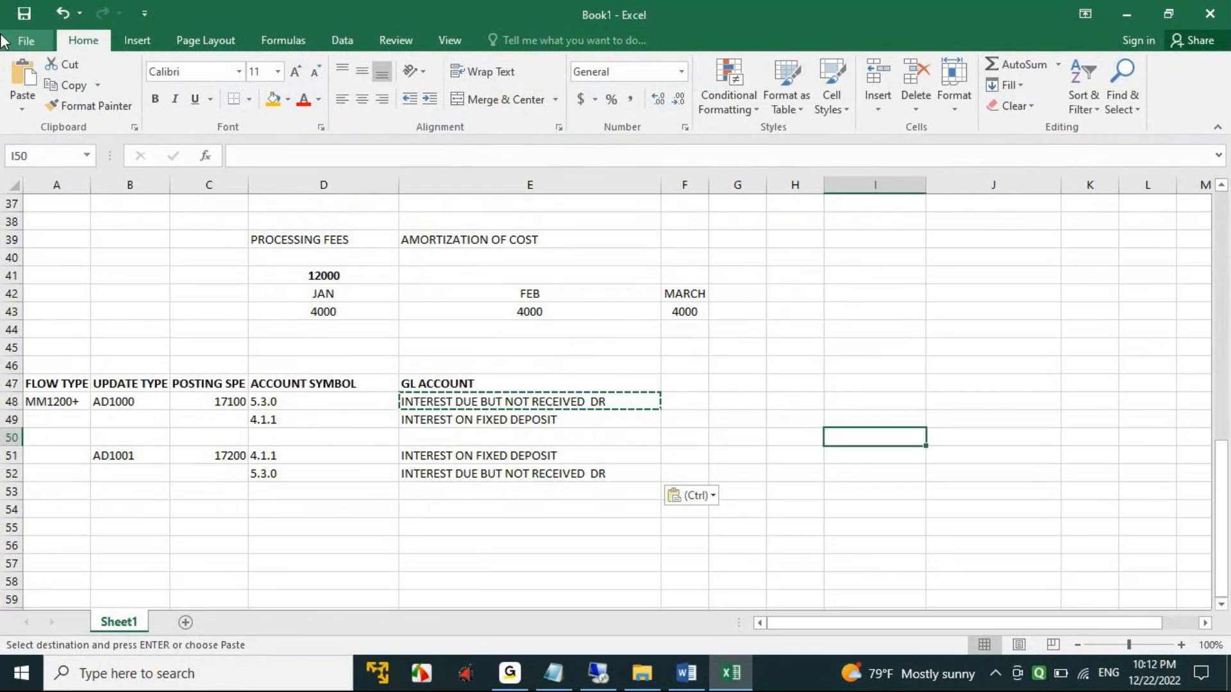
left_click(24, 14)
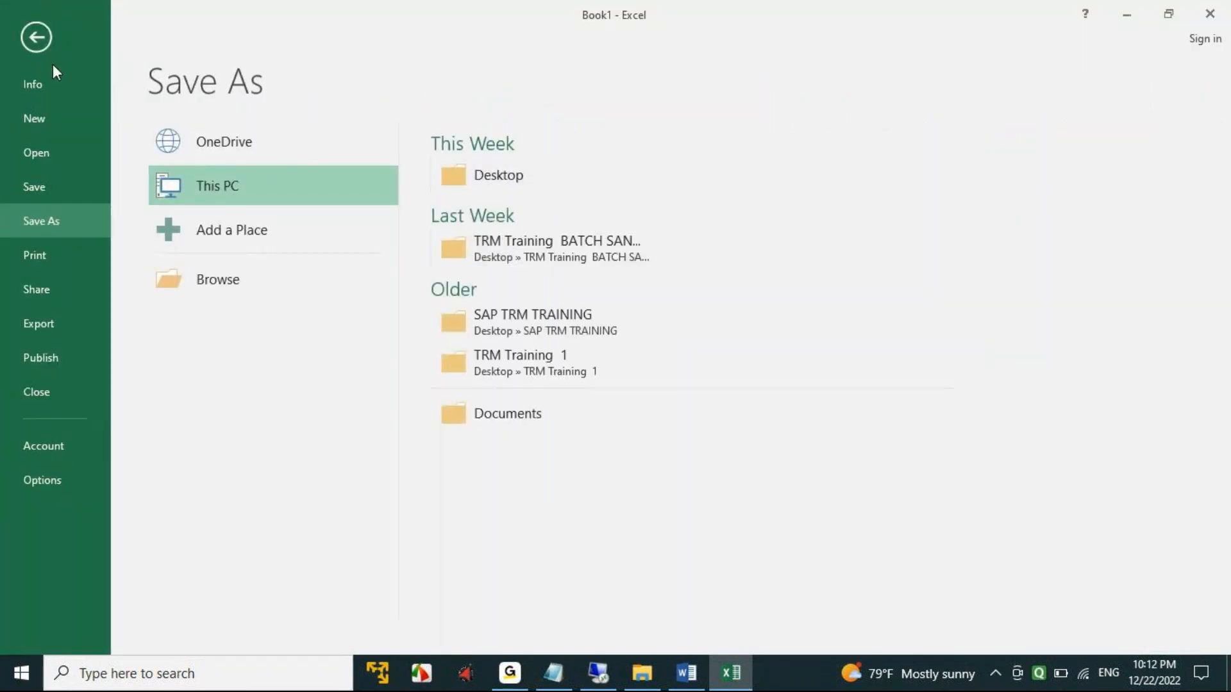
left_click(40, 40)
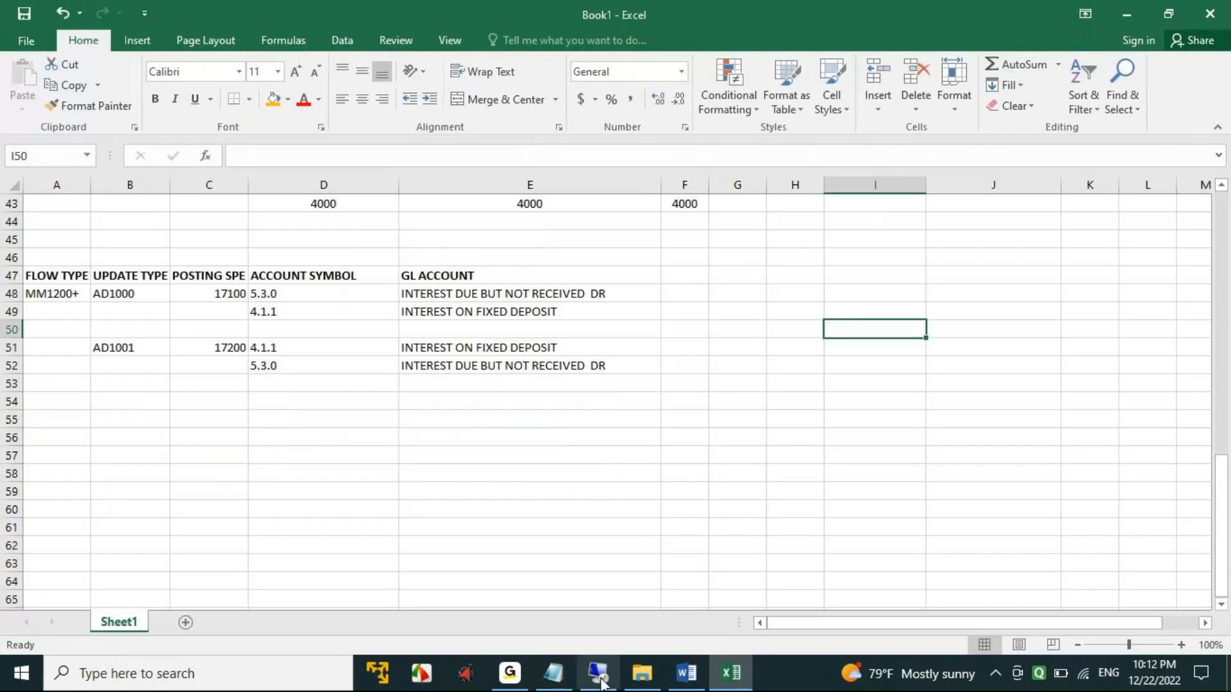
- Switch to SAP, save posting specification 17200 again and leave account determination for the implementation guide structure
left_click(598, 683)
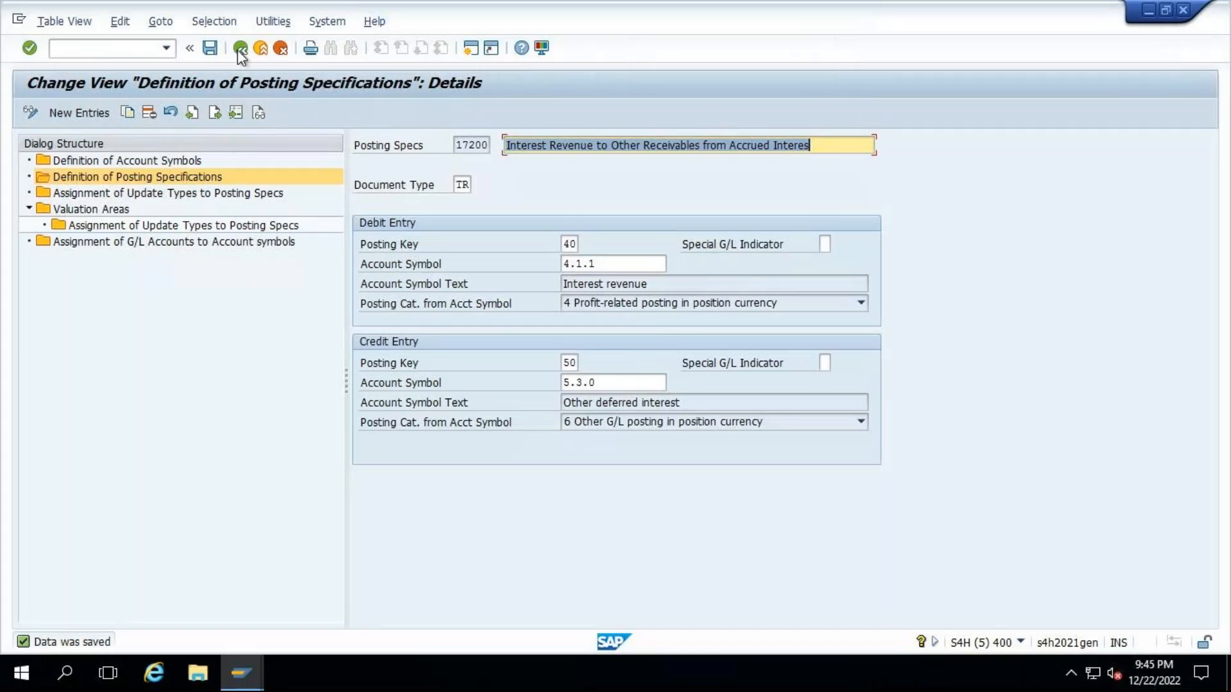
left_click(191, 48)
left_click(53, 49)
left_click(209, 48)
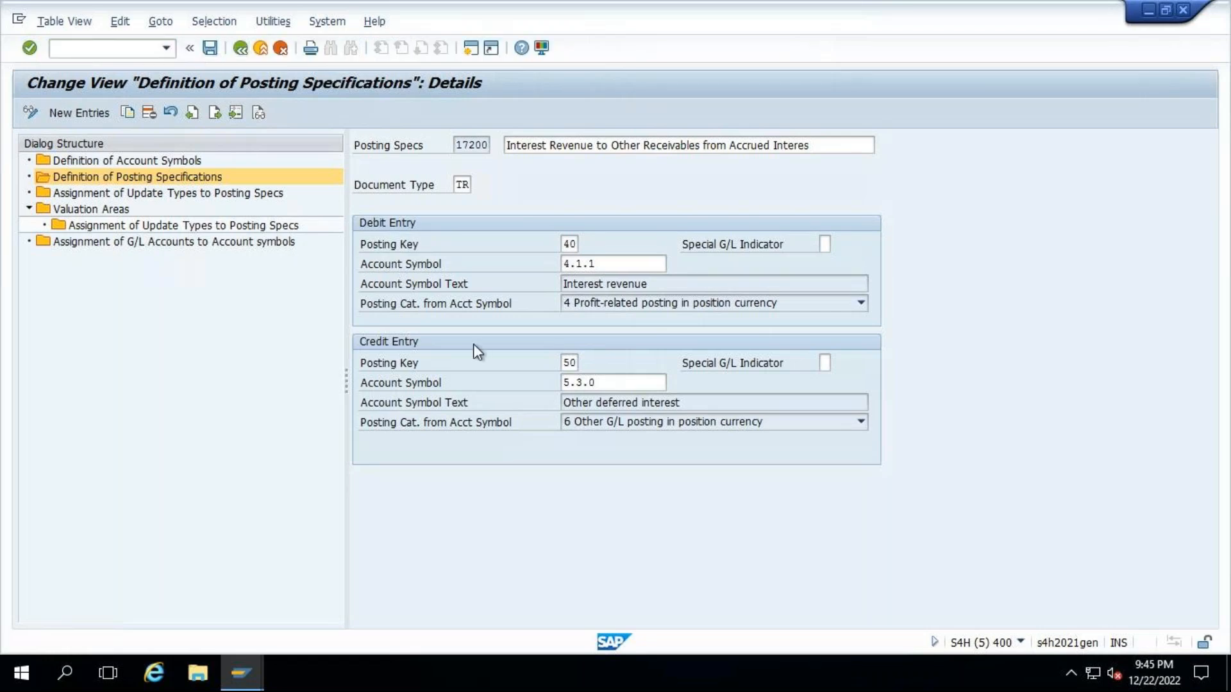
left_click(236, 51)
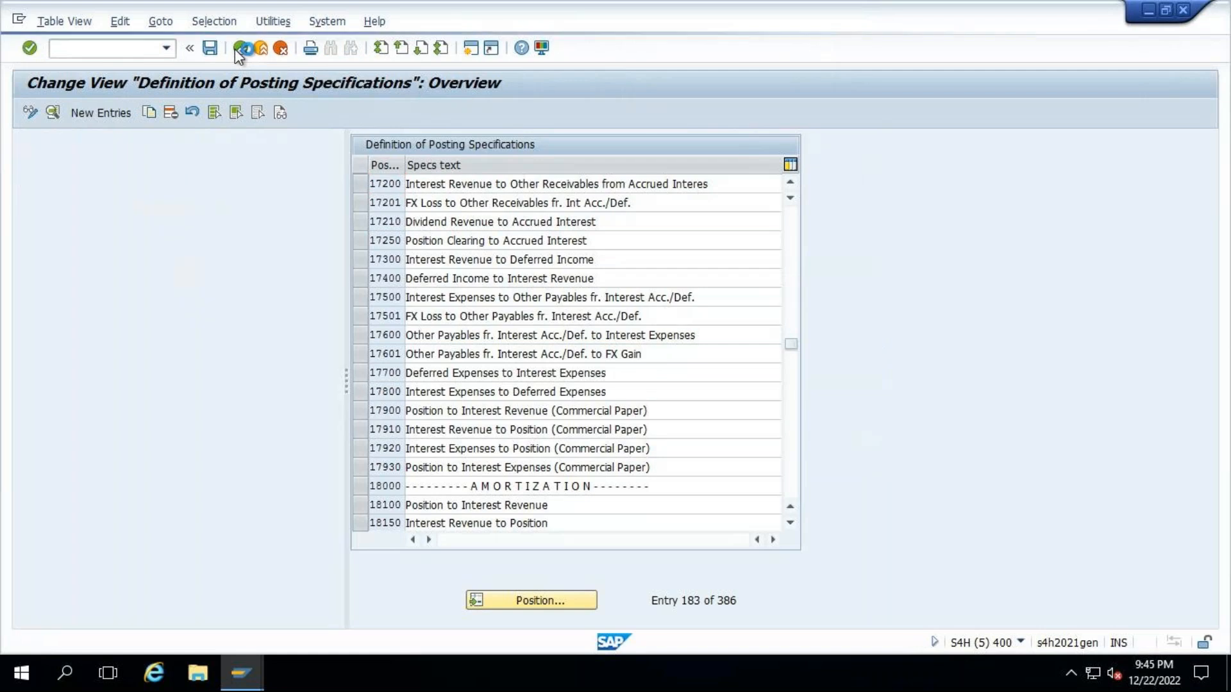
left_click(236, 50)
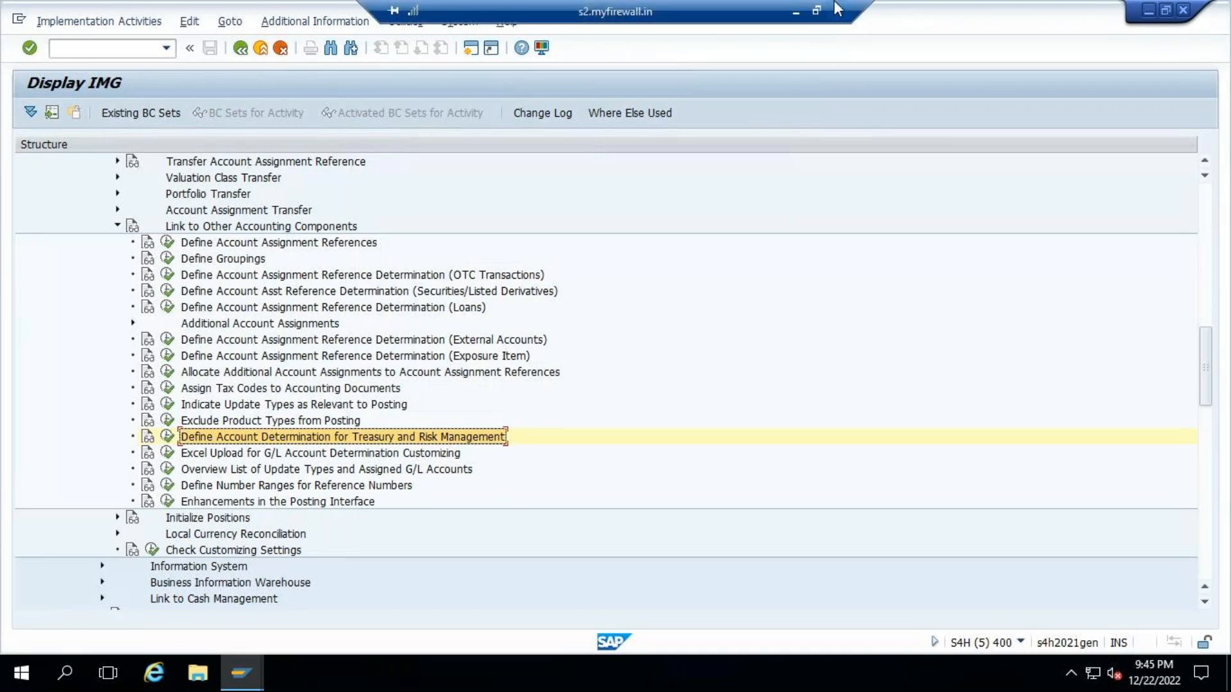
left_click(796, 13)
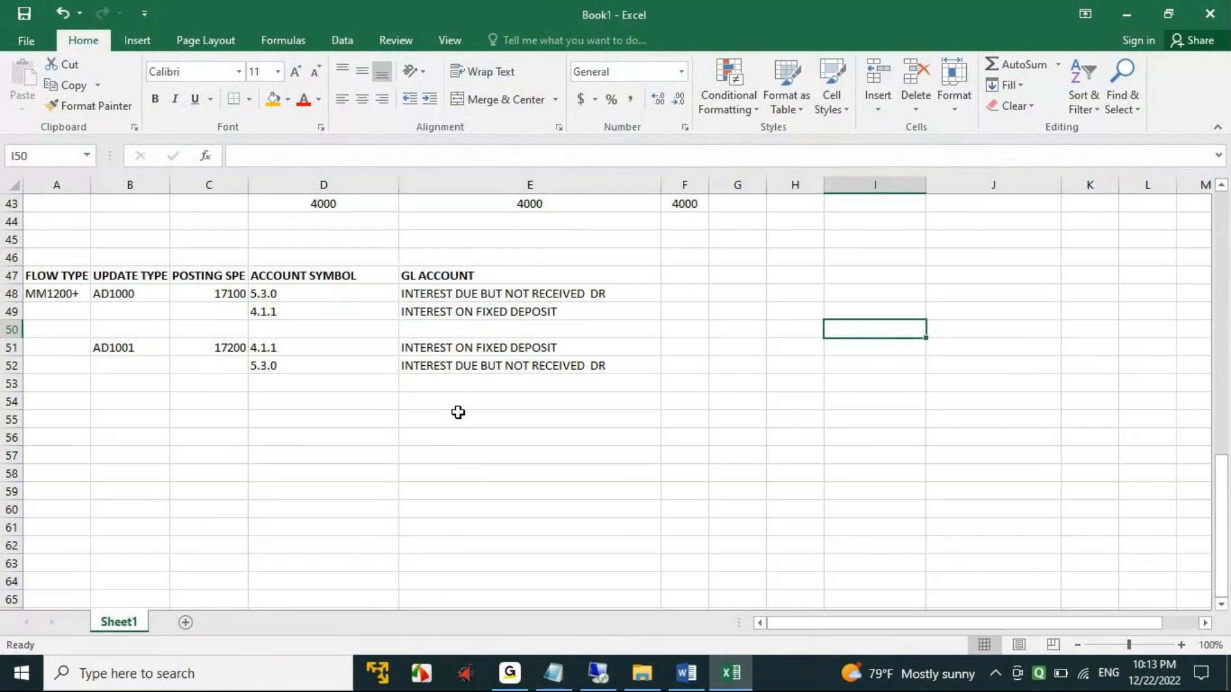
left_click(598, 673)
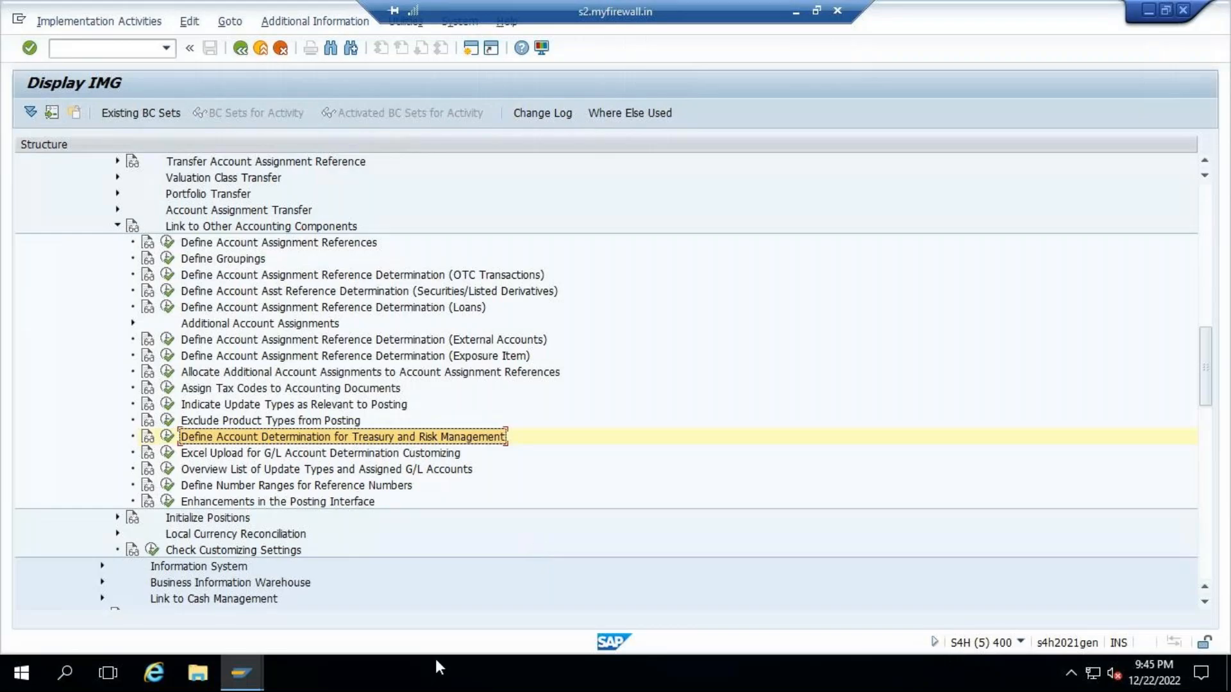
- Bring up the Create Fixed-Term Deposit session and enable Capitalize Interest in the deposit's interest structure
mouse_move(241, 673)
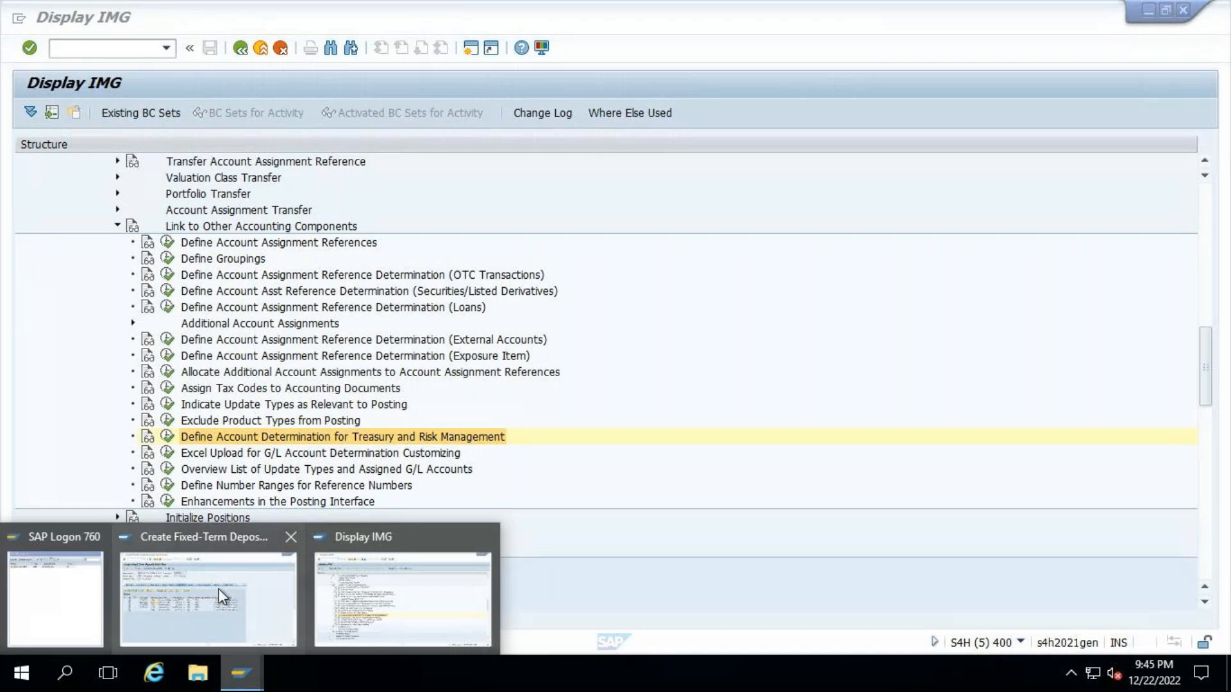
left_click(234, 635)
left_click(65, 226)
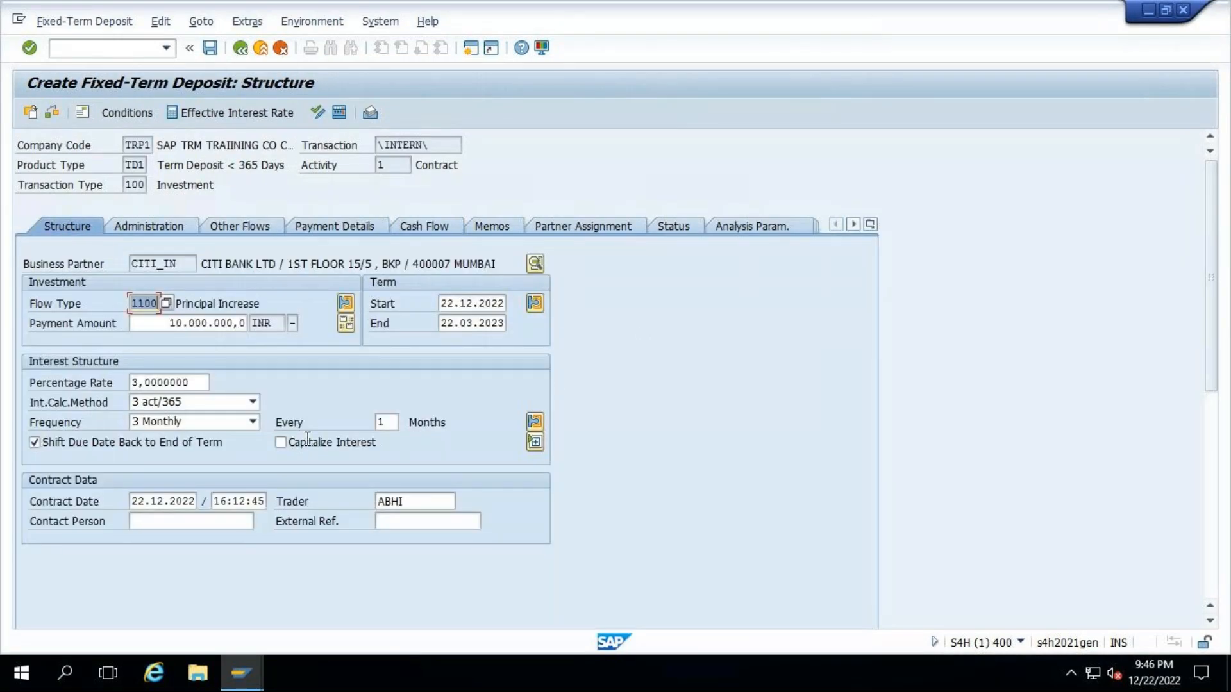
left_click(294, 441)
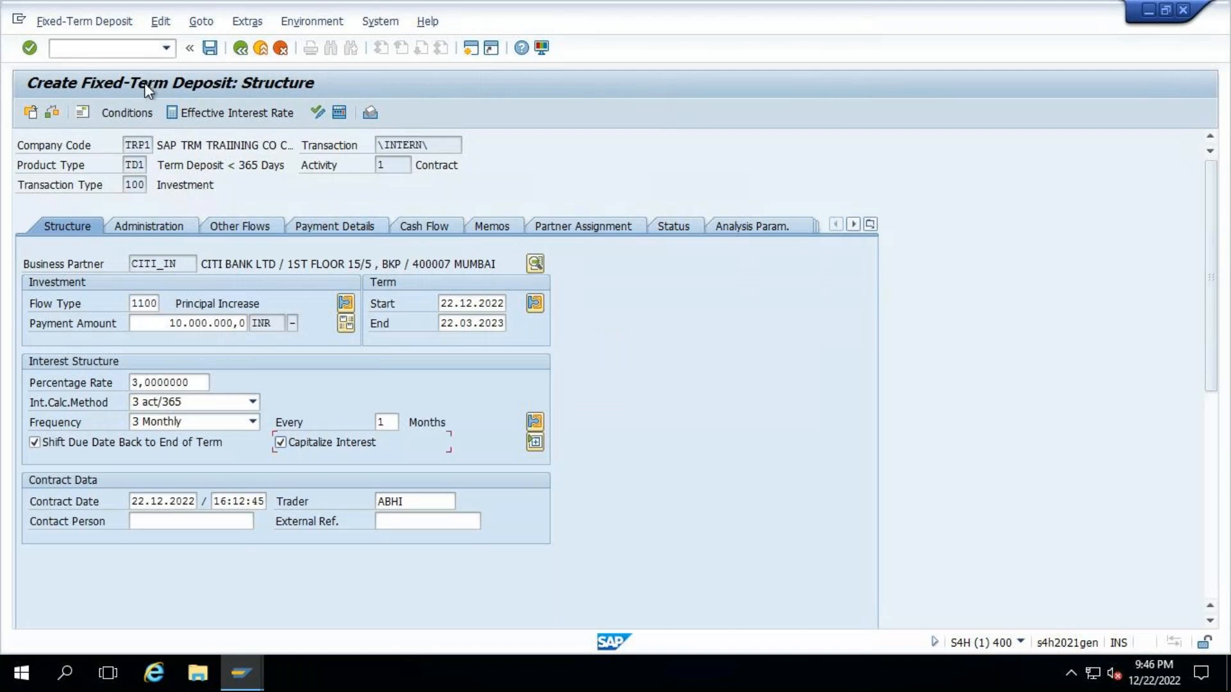
- Run the check on the fixed-term deposit and save it, accepting the default risk rule warning
left_click(54, 113)
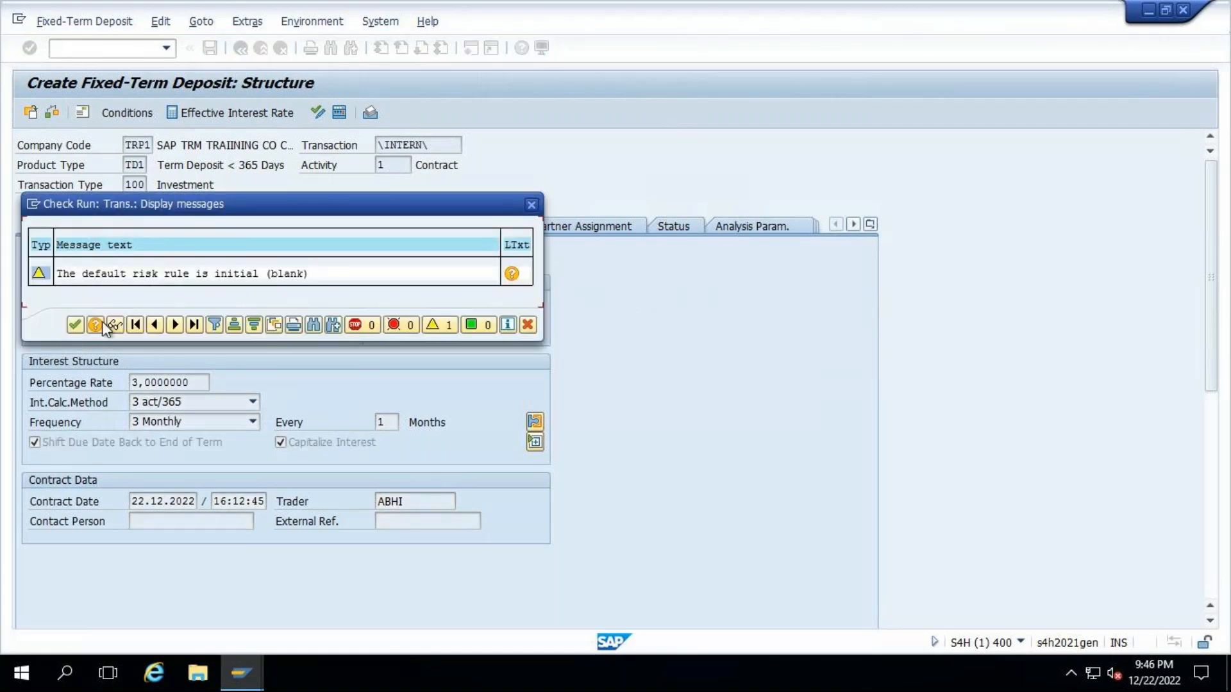
left_click(75, 323)
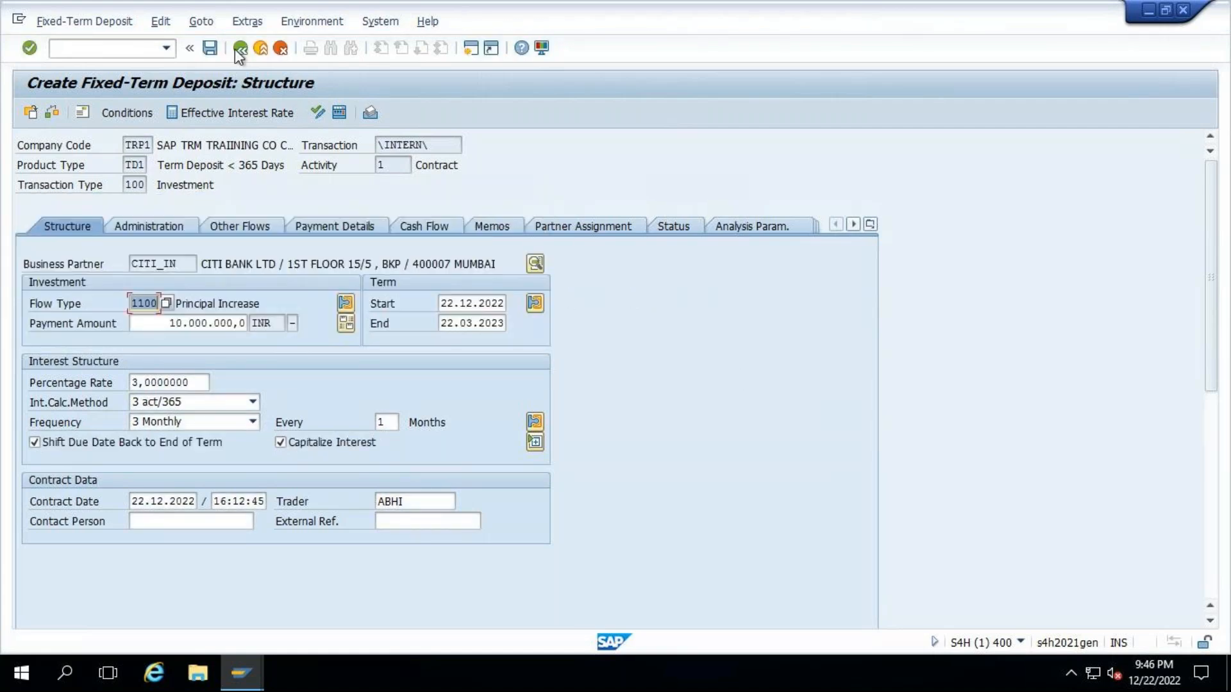
left_click(210, 47)
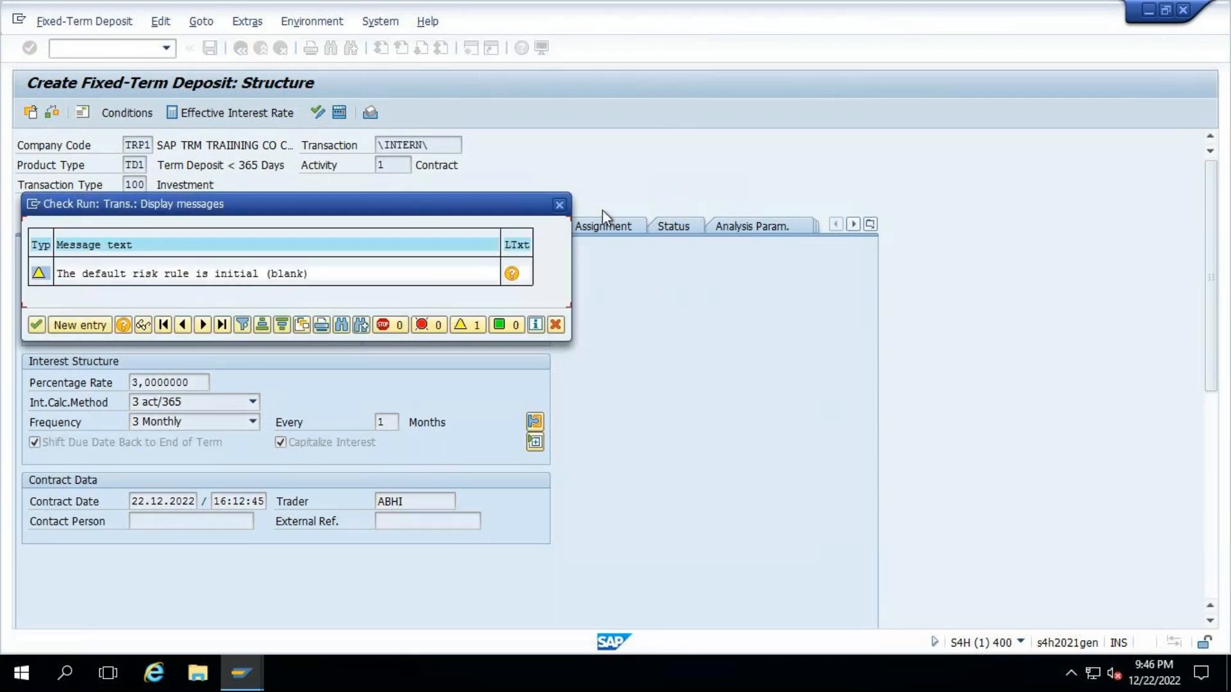
key("Return")
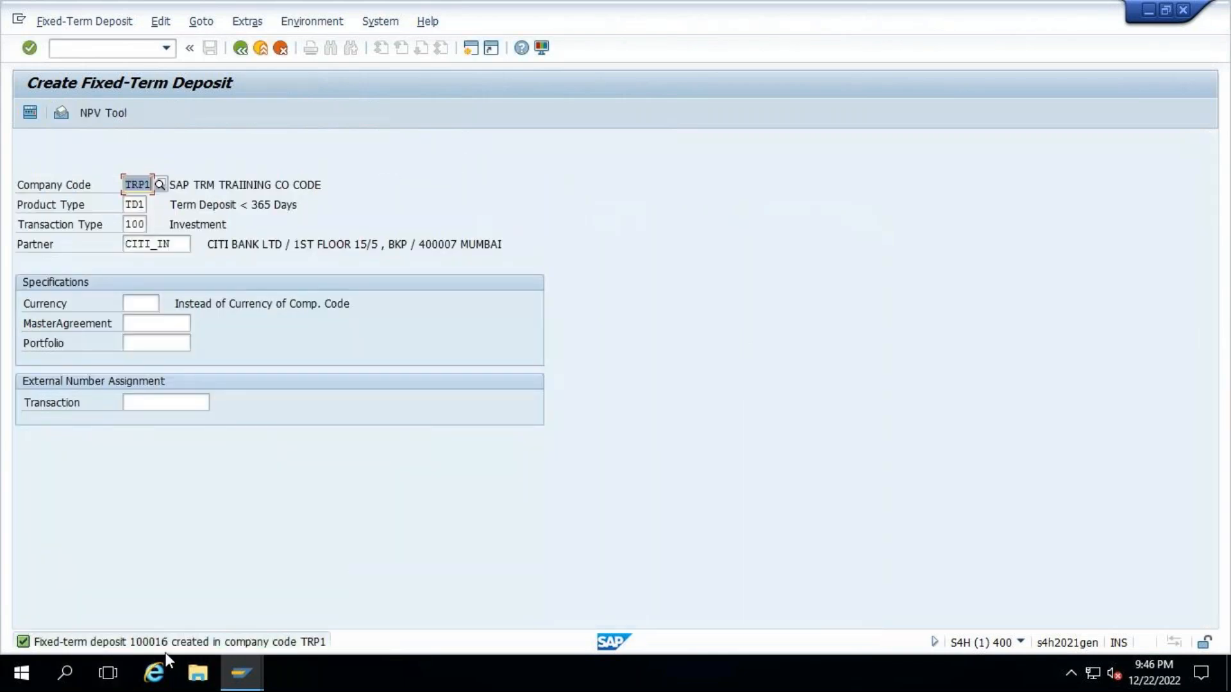
- Open the Display Fixed-Term Deposit entry screen for the newly created deposit in company code TRP1 and select its transaction number
left_click(70, 25)
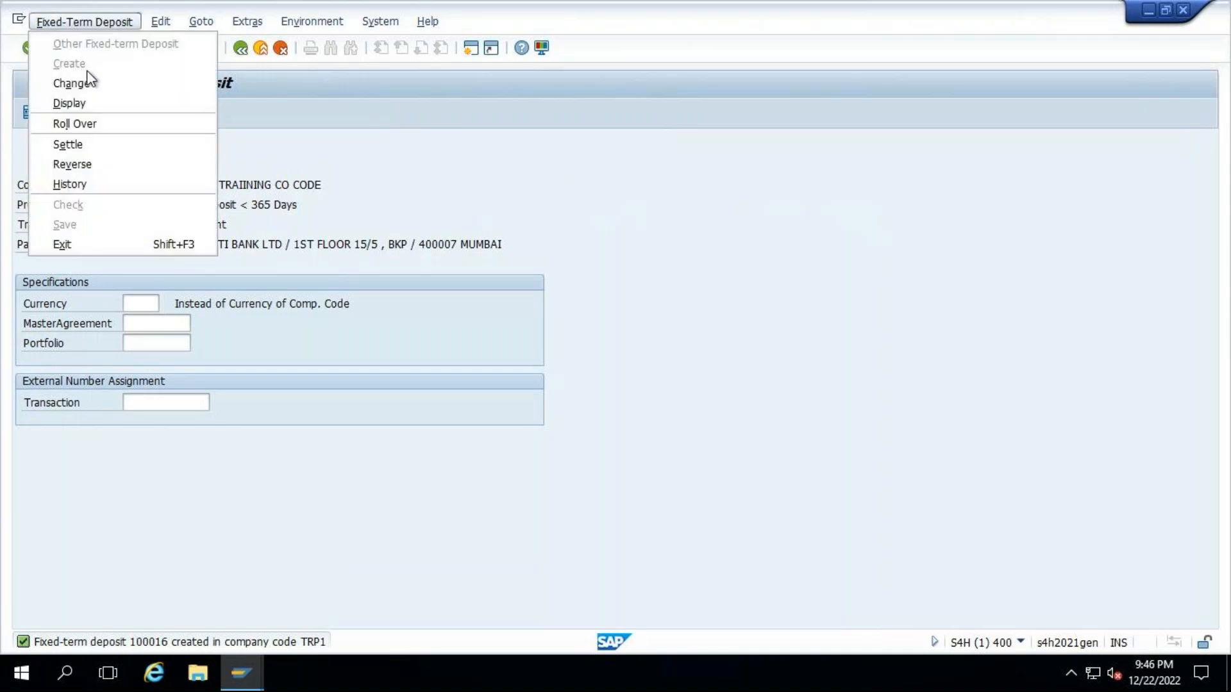
left_click(85, 105)
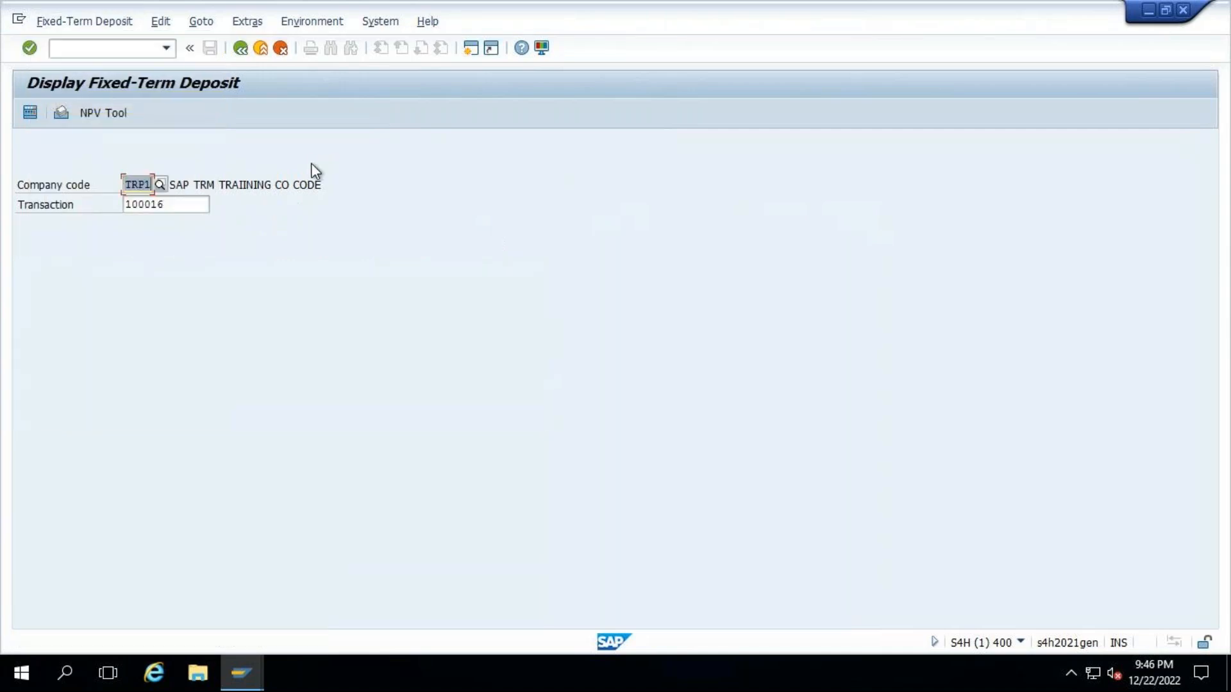
left_click(178, 205)
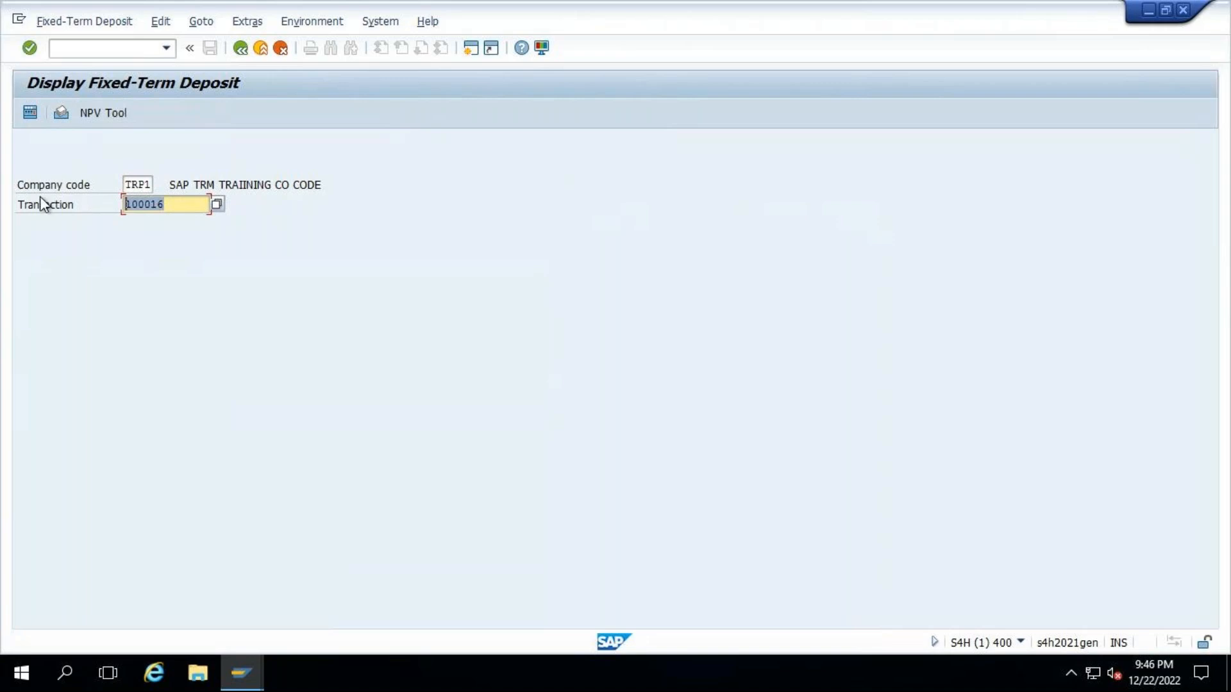
- Start transaction FTR_EDIT in a new session, settle the newly created fixed-term deposit and save the settlement
left_click(101, 47)
type("/OFT")
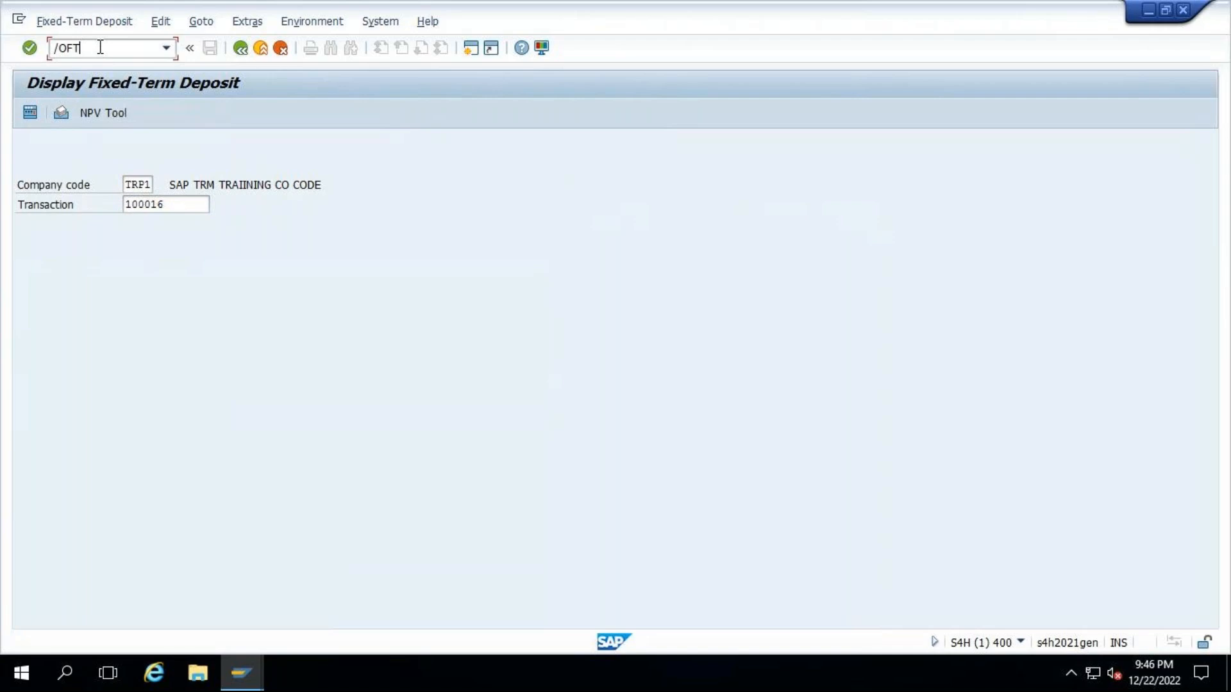
type("R_EDIT")
key("Return")
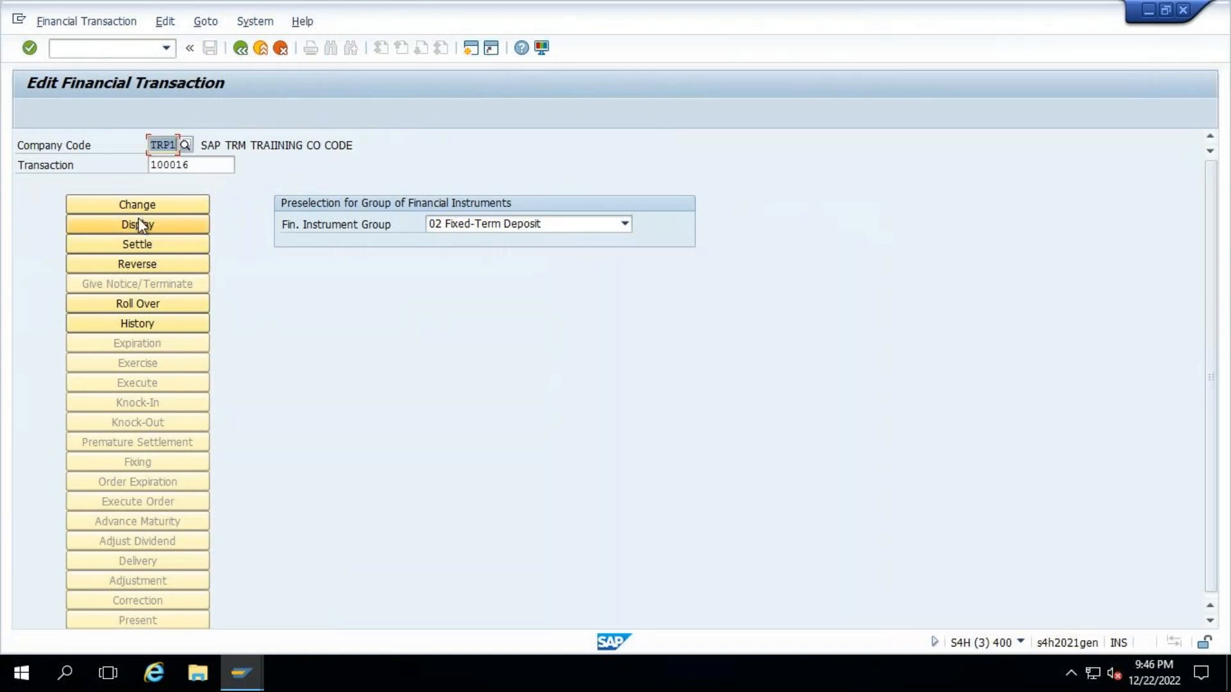
left_click(146, 246)
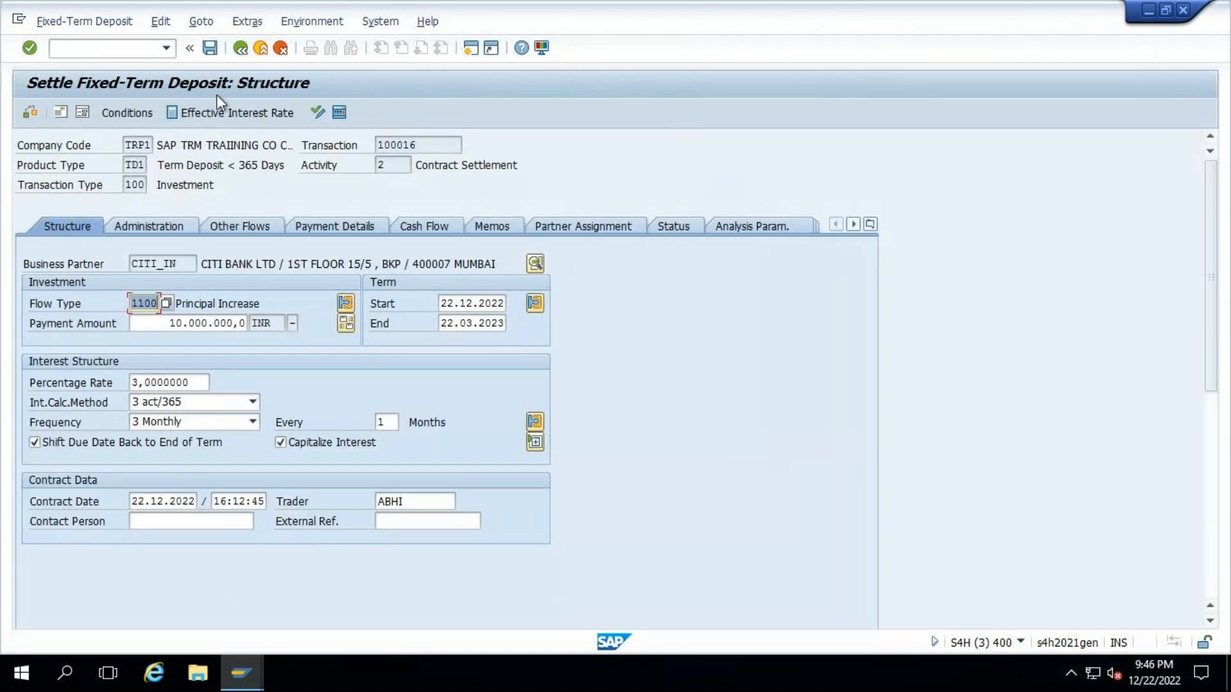
left_click(211, 48)
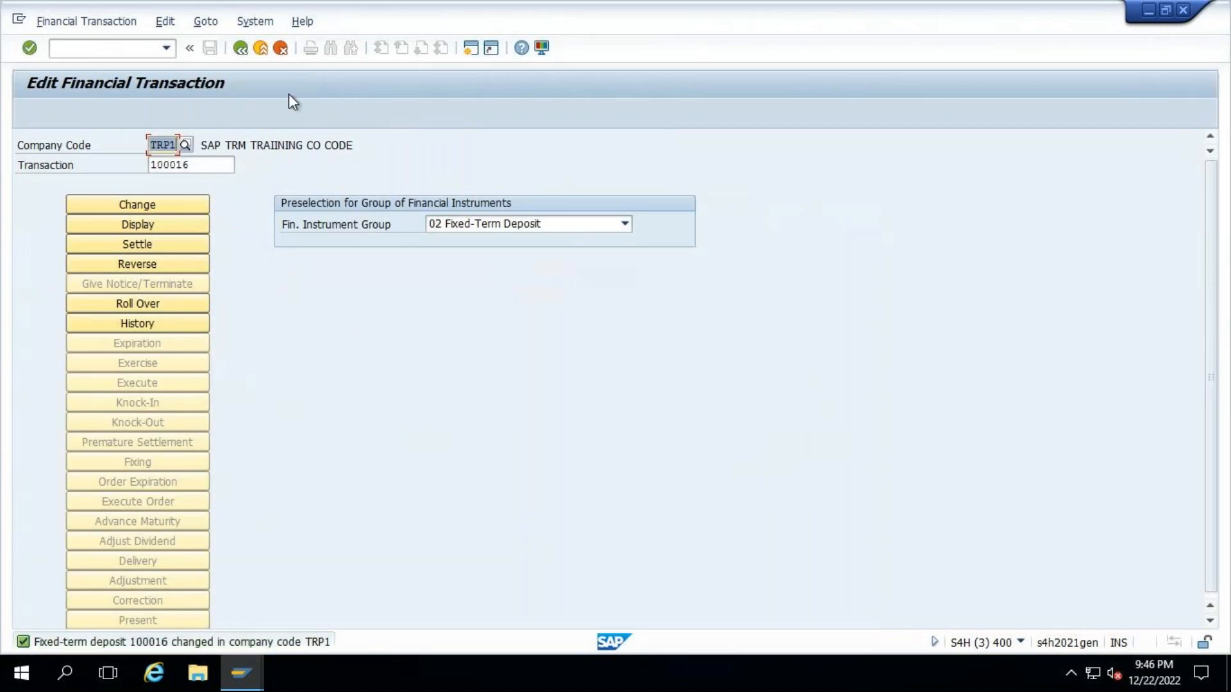
- Display the settled deposit's cash flow and examine the principal increase flow and its payment date
left_click(137, 224)
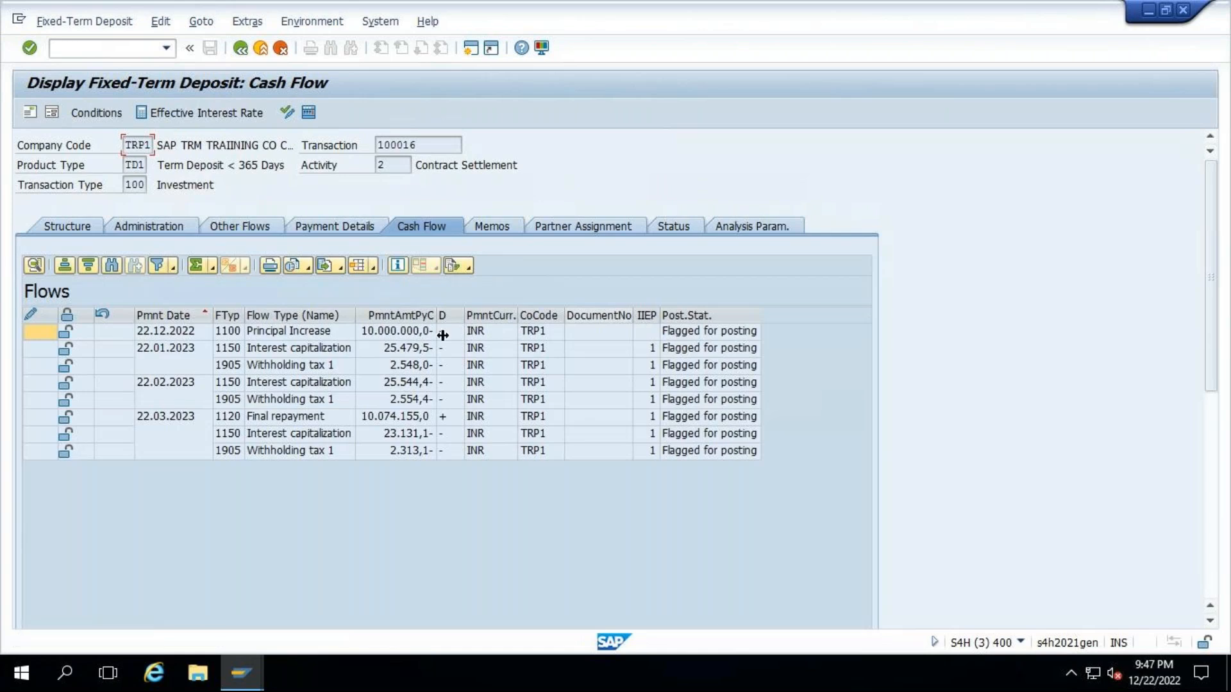
left_click(284, 333)
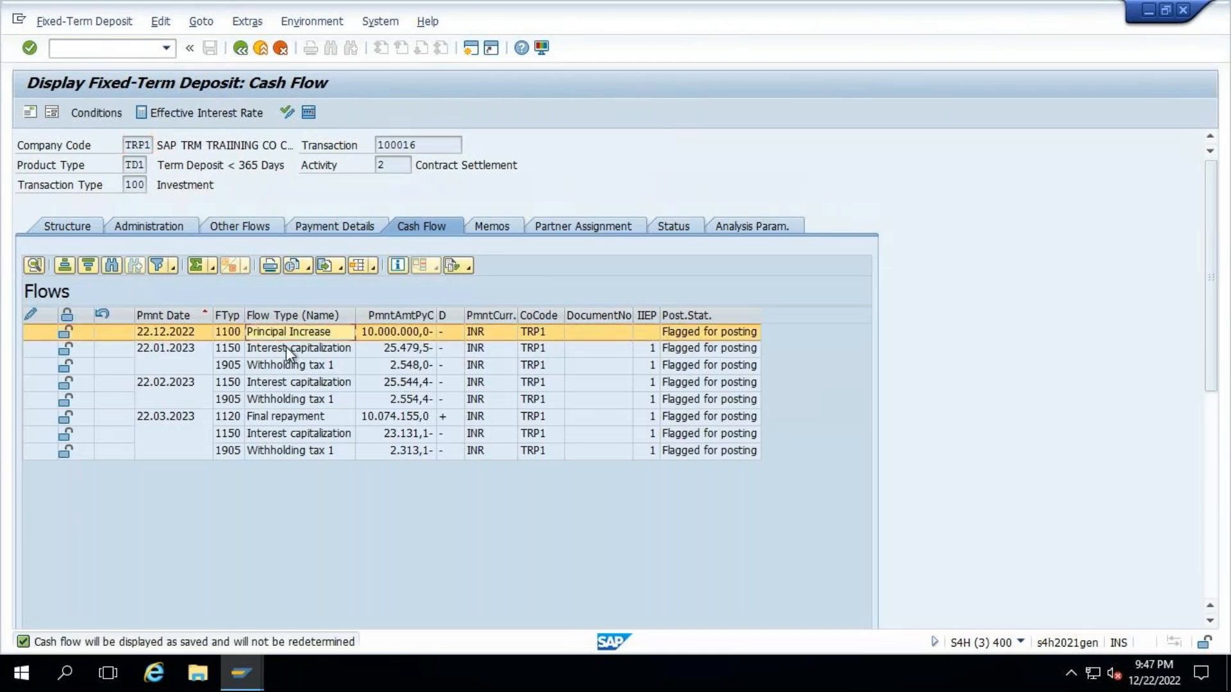
left_click(158, 333)
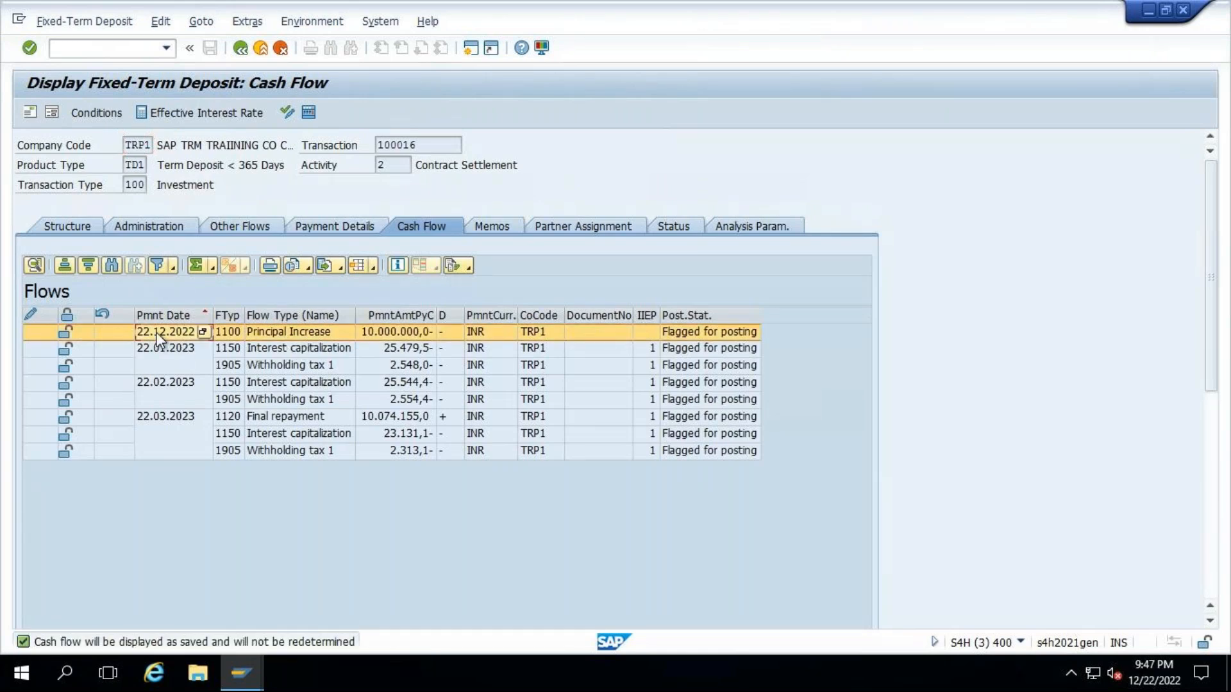
left_click(157, 333)
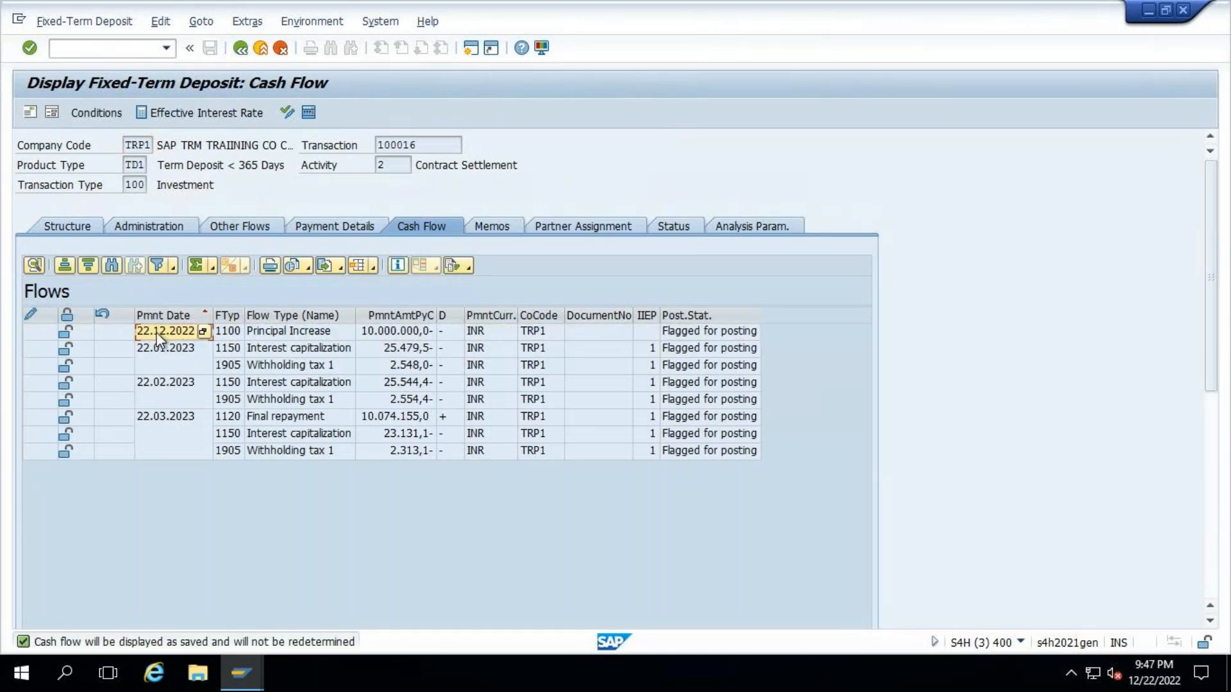
- Switch to the session with the Display Fixed-Term Deposit entry screen and start transaction TBB1 there to post treasury flows
left_click(260, 668)
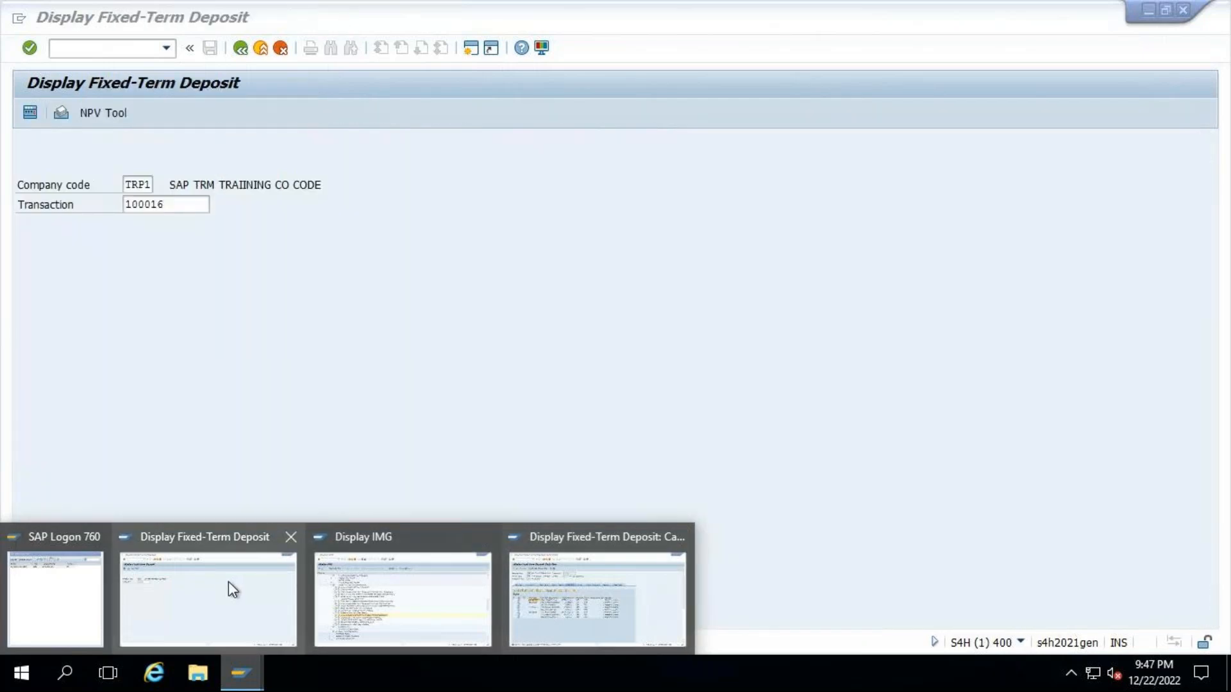
left_click(228, 582)
left_click(117, 47)
type("/NTBB1")
key("Return")
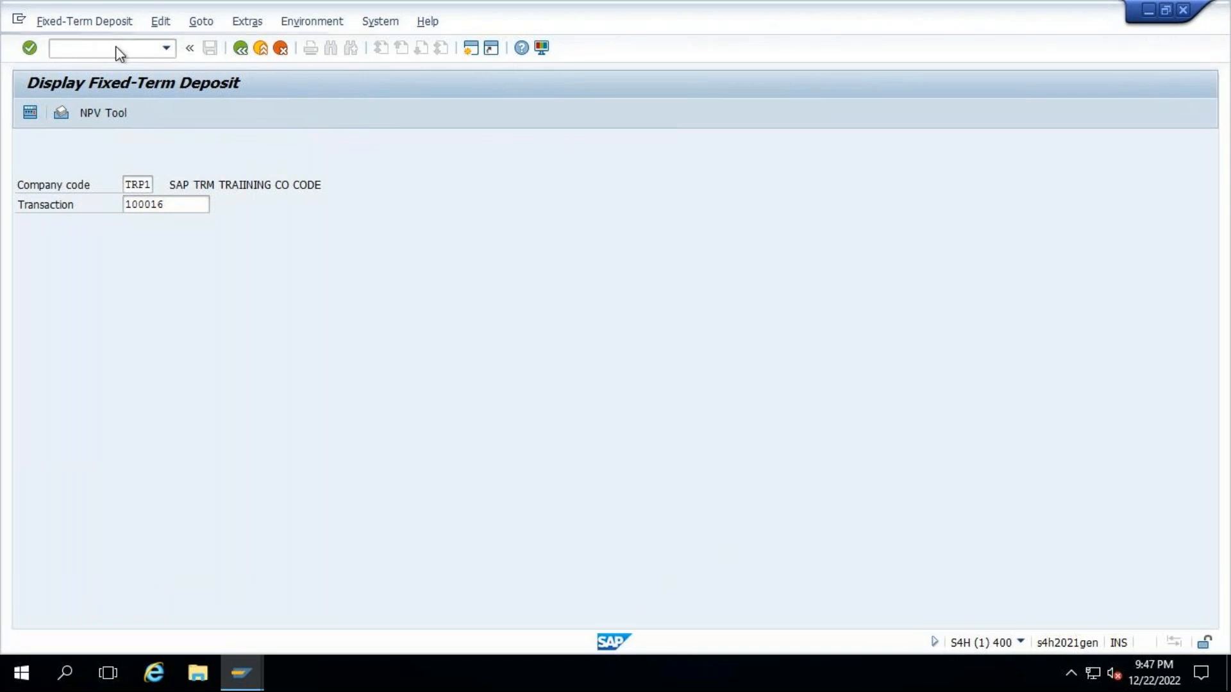
- Try to paste the deposit's transaction number into the Transaction selection of Treasury: Post Flows
left_click(257, 325)
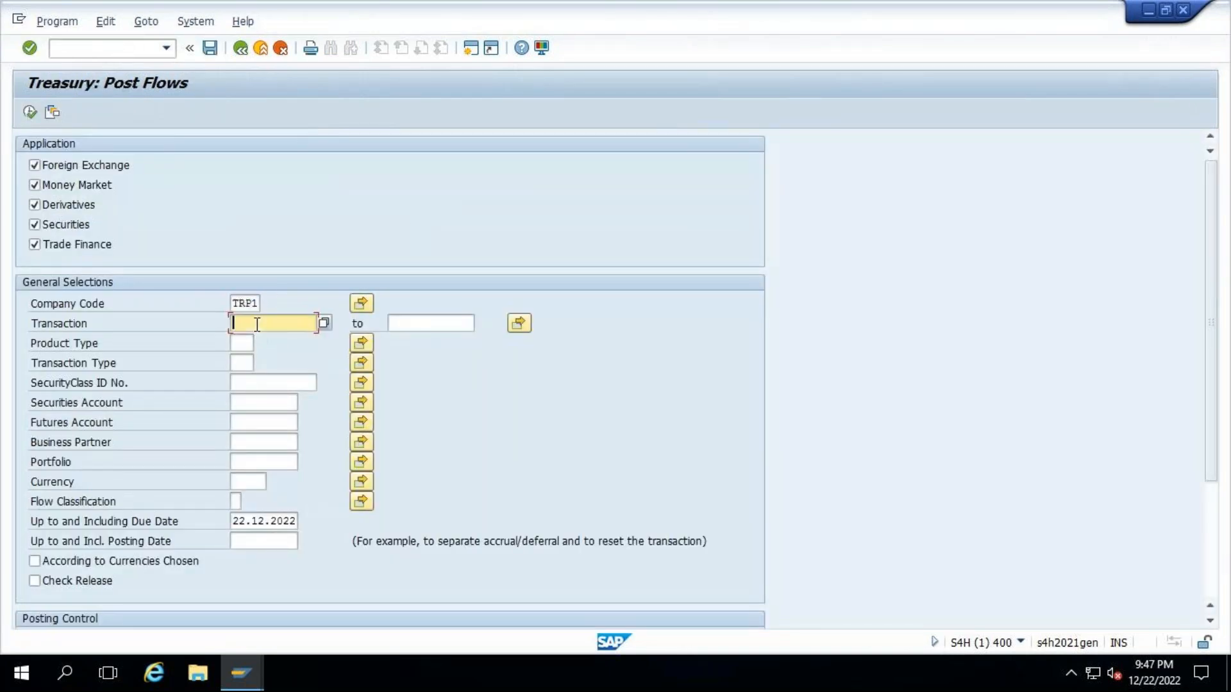
type("22.12.2022")
key("ctrl+z")
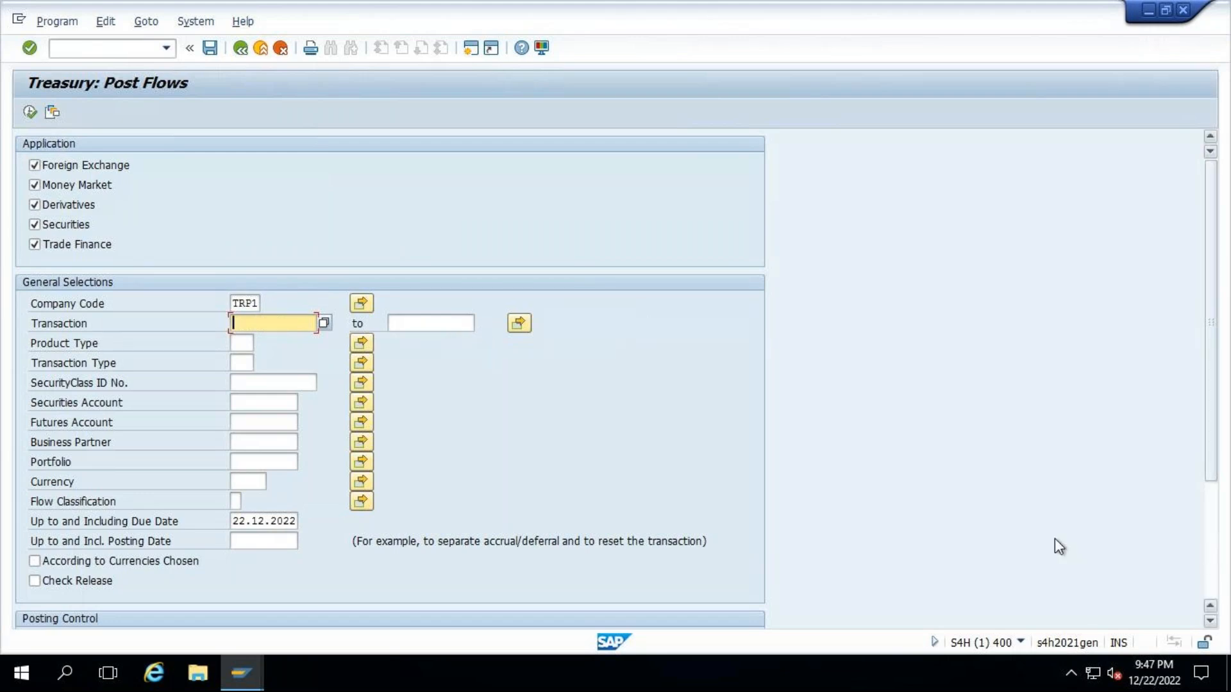
scroll(1058, 546, "down", 3)
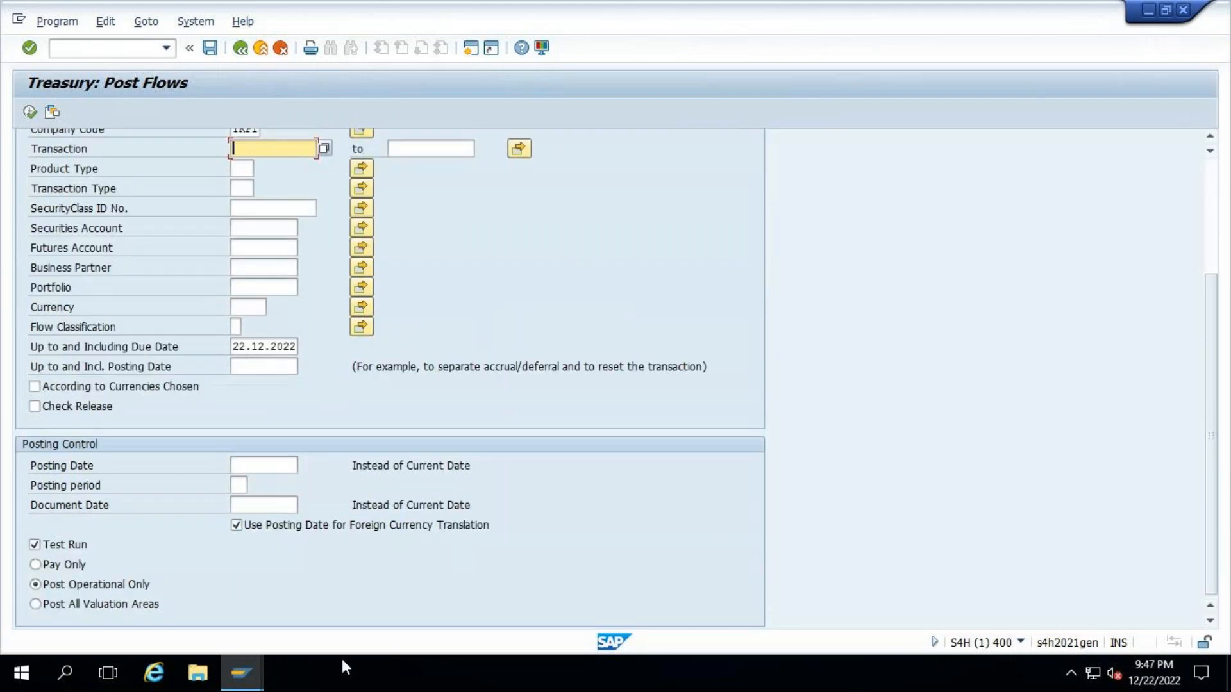
- Copy the deposit's transaction number from its cash flow display into the Transaction selection of Treasury: Post Flows
mouse_move(253, 662)
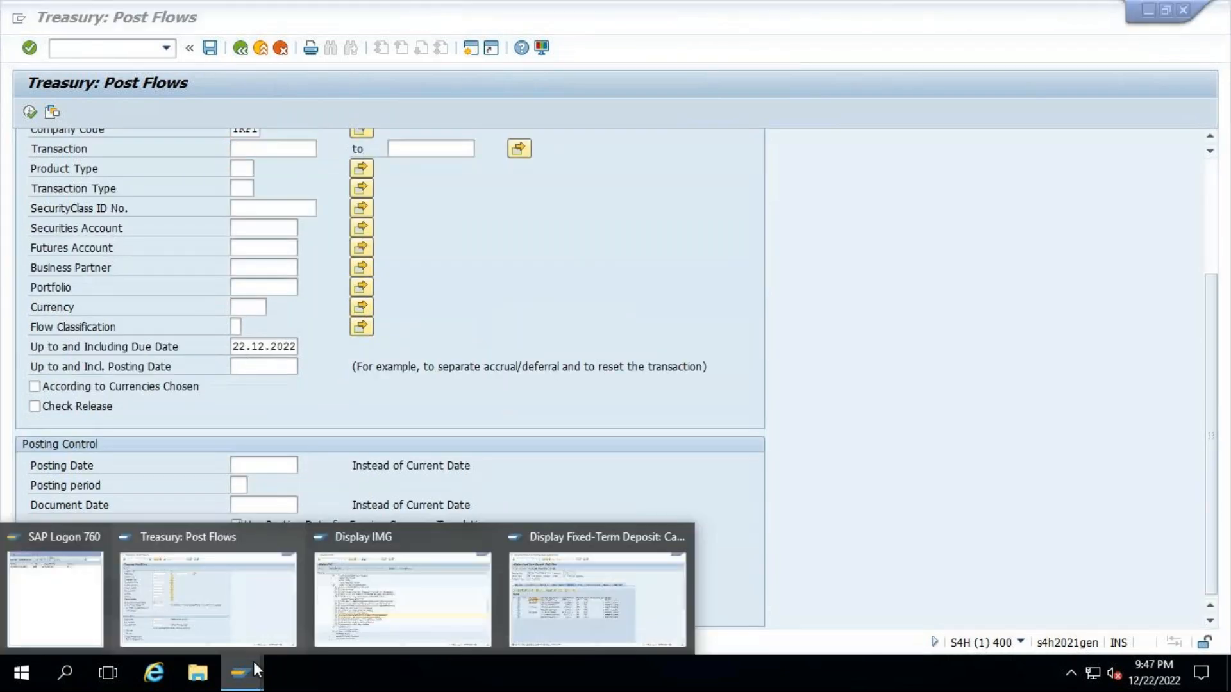
left_click(583, 608)
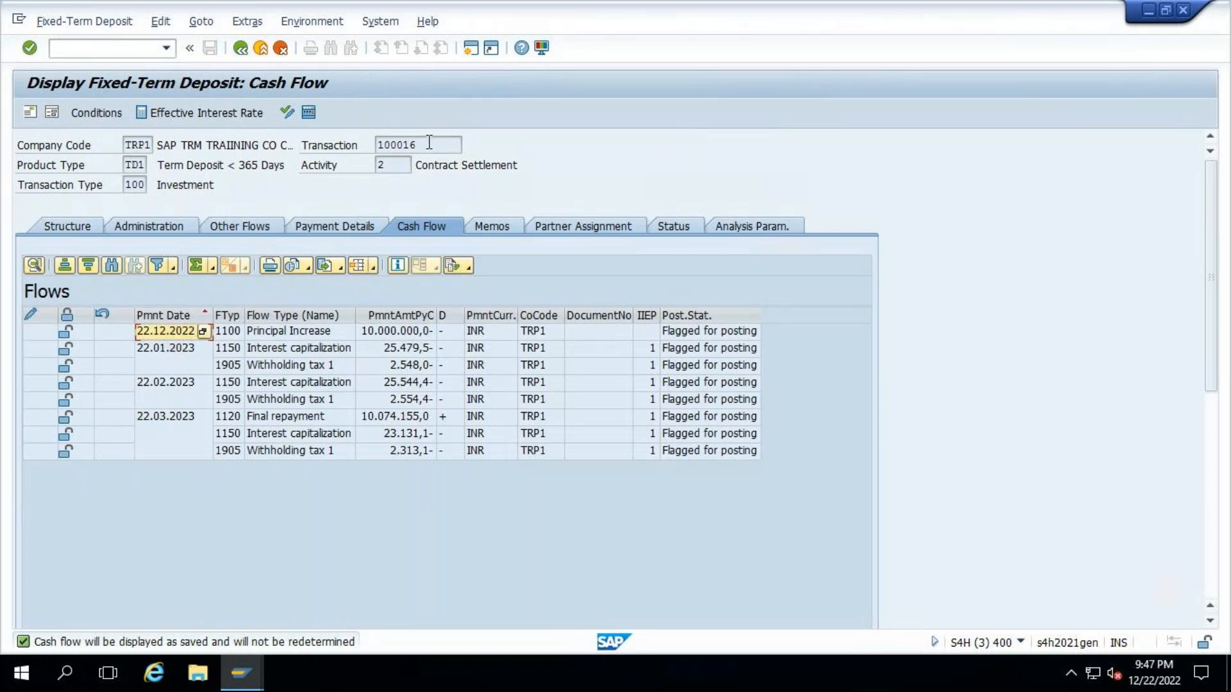
left_click_drag(428, 143, 308, 148)
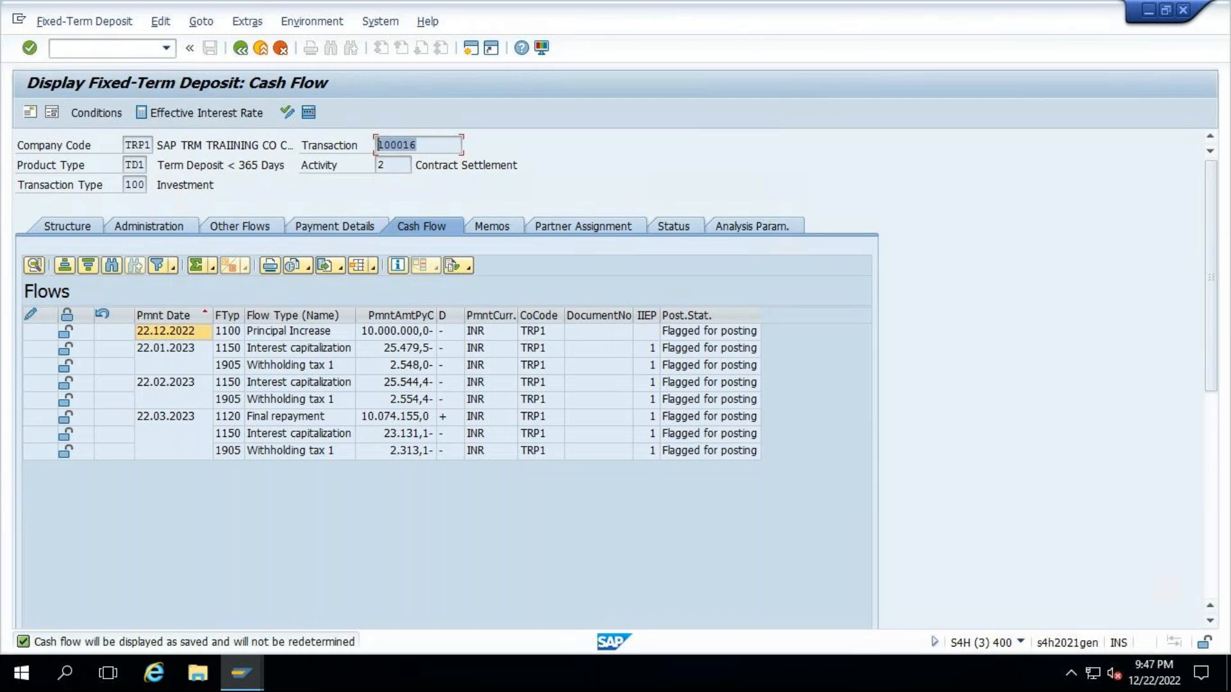
key("ctrl+c")
left_click(242, 681)
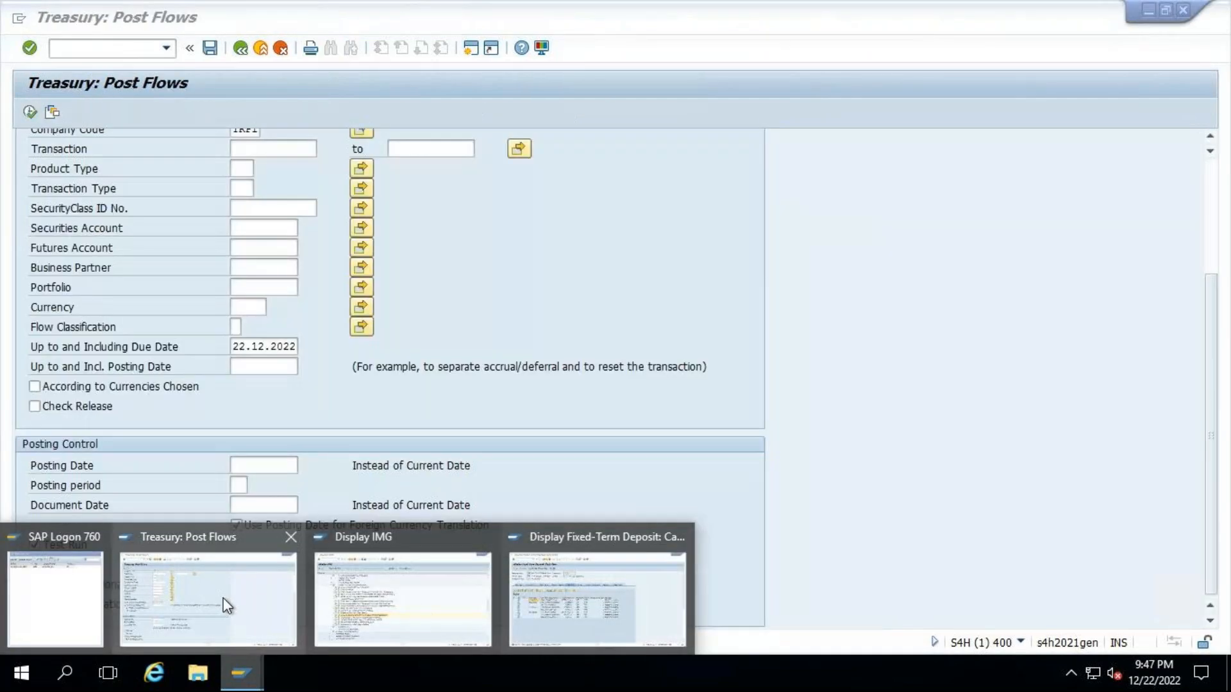
left_click(225, 594)
key("ctrl+v")
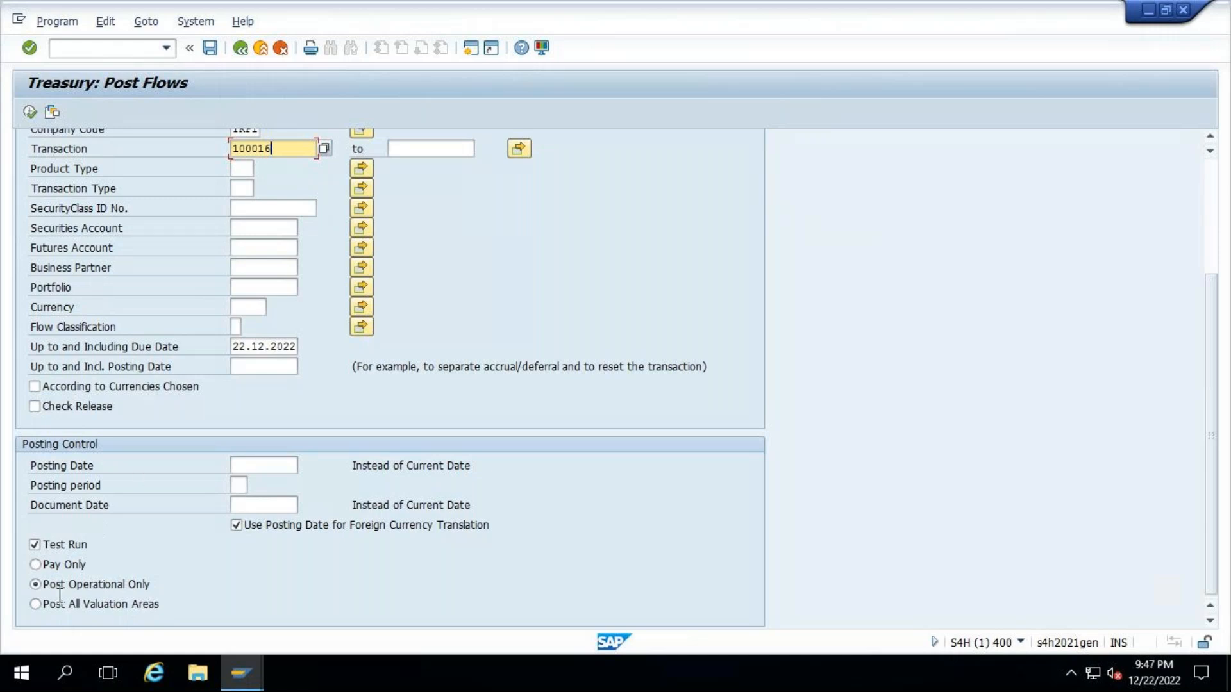
- Execute the test run of posting the deposit's flows and examine the messages in its log
left_click(28, 110)
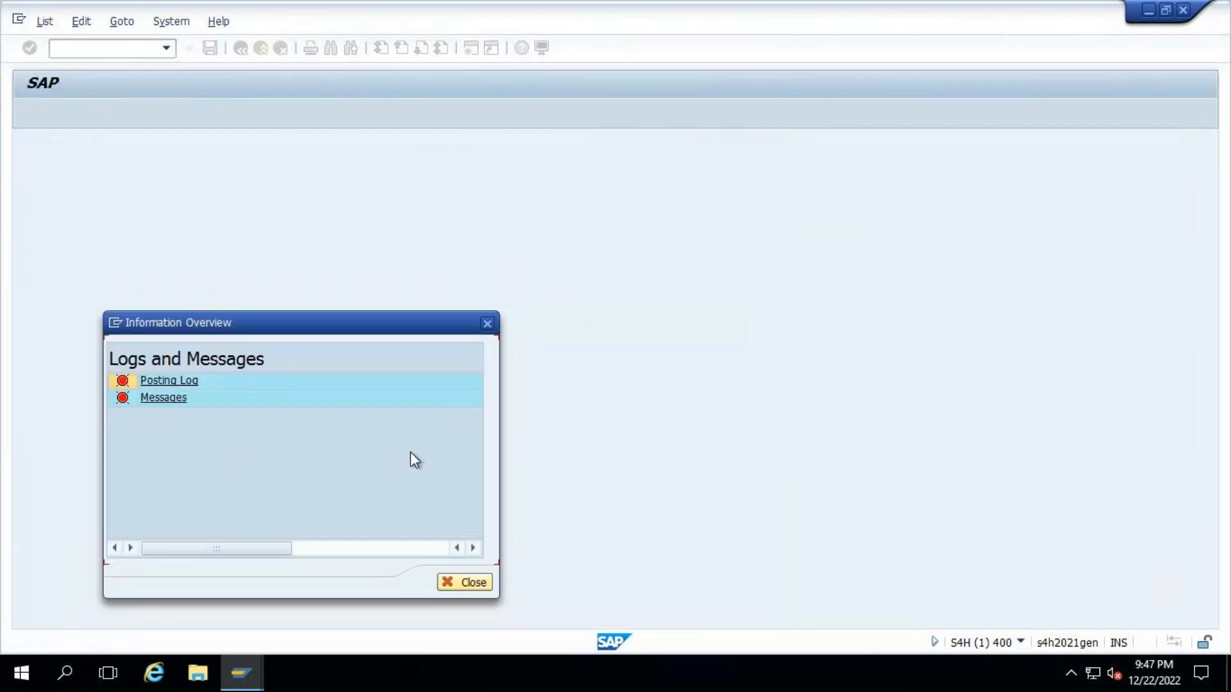
left_click(163, 400)
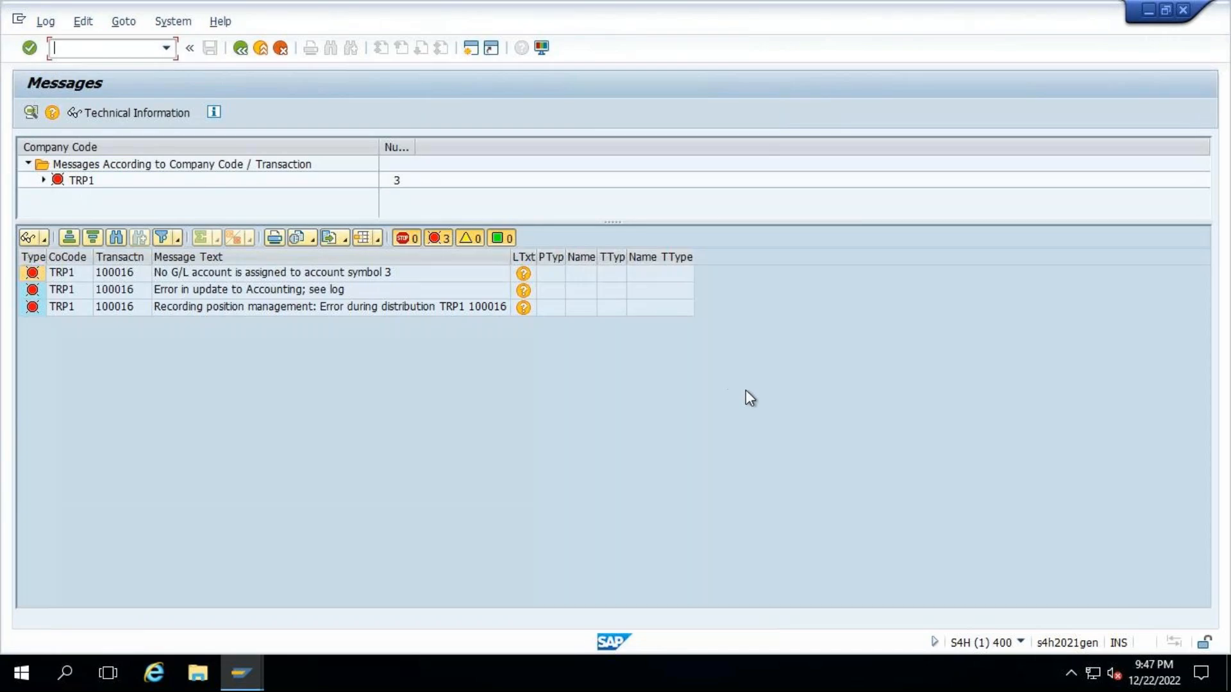
left_click(246, 276)
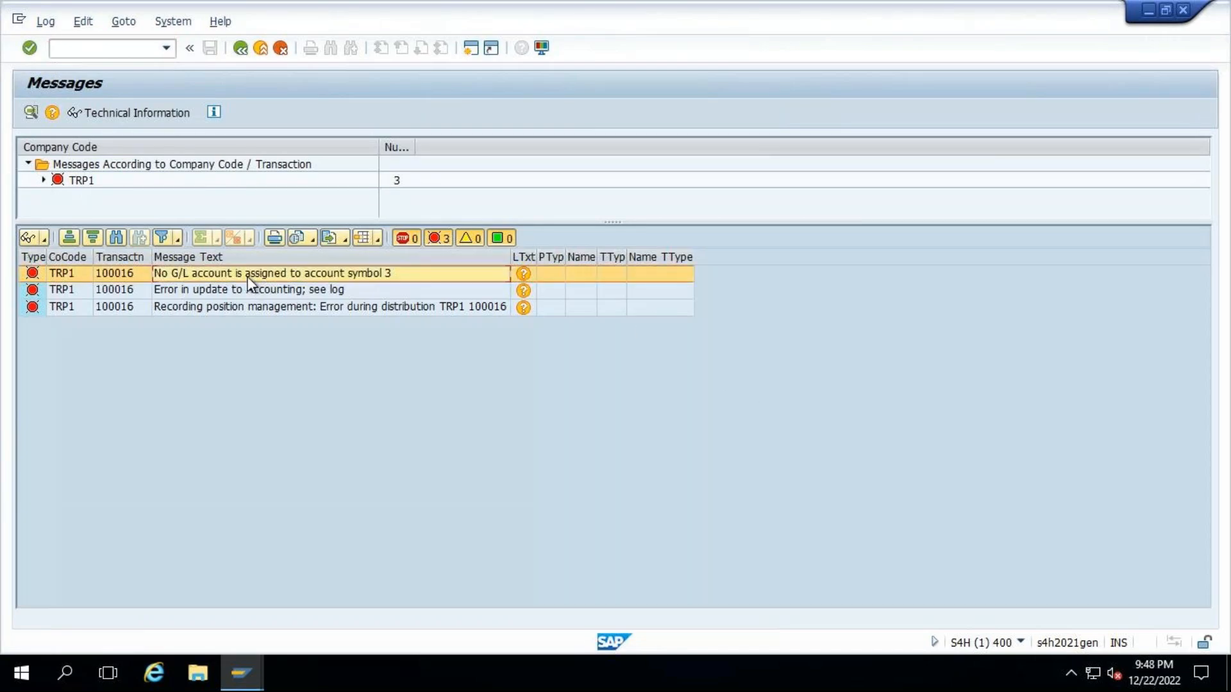
left_click(246, 292)
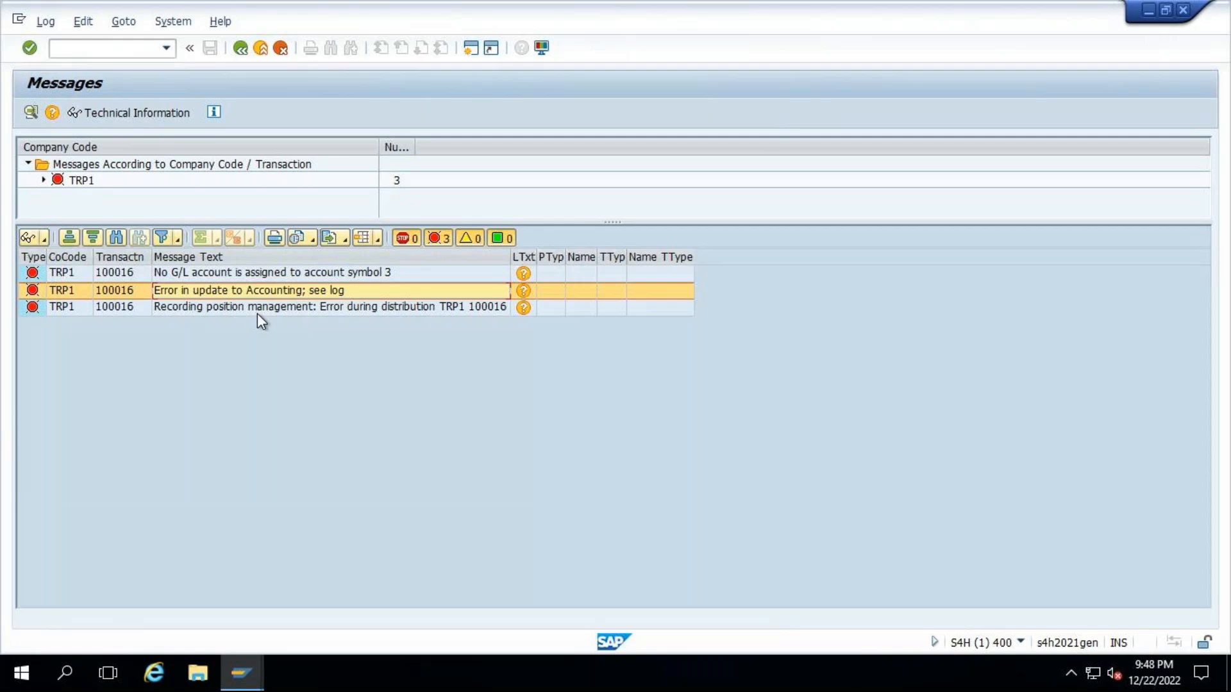
left_click(257, 314)
- In the Display IMG session, open Define Account Determination for Treasury and Risk Management for chart of accounts TRP0 and review its G/L account assignments
left_click(240, 674)
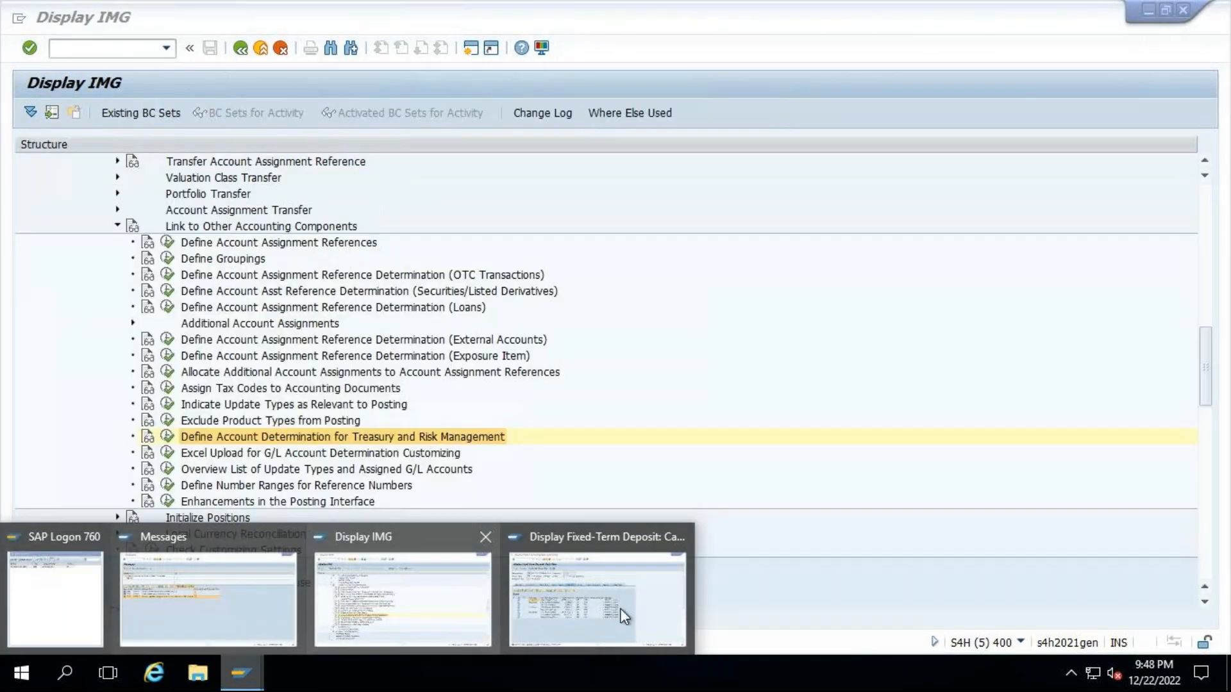
mouse_move(618, 609)
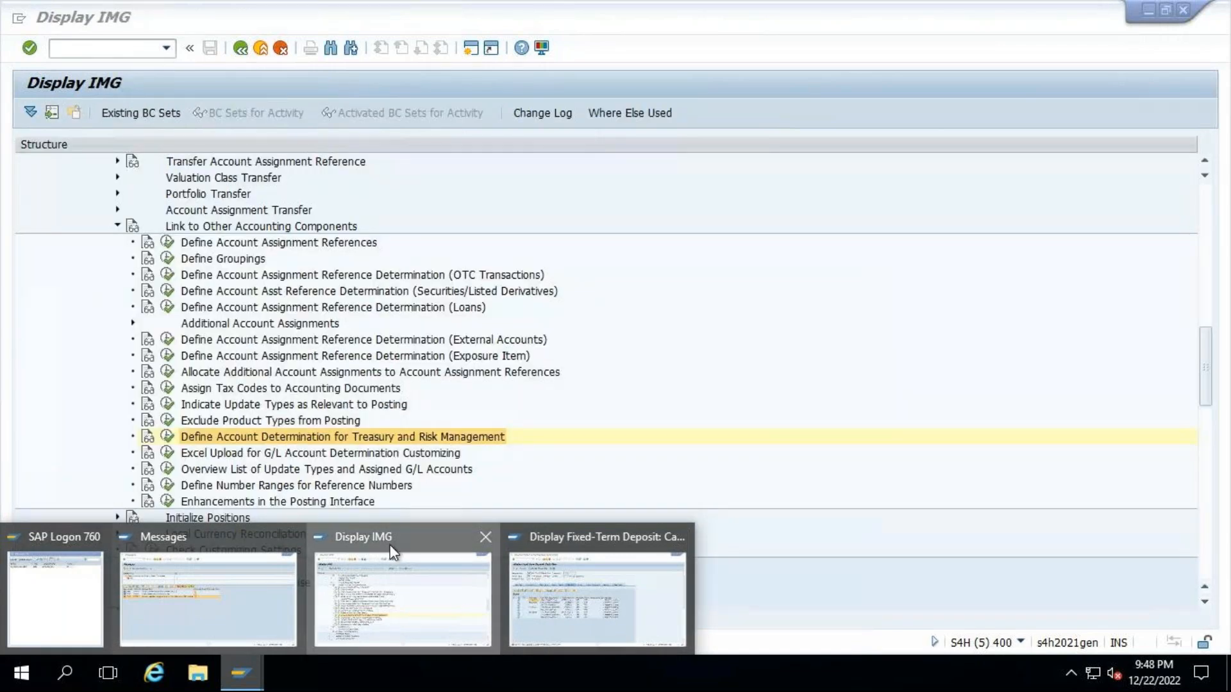
left_click(393, 552)
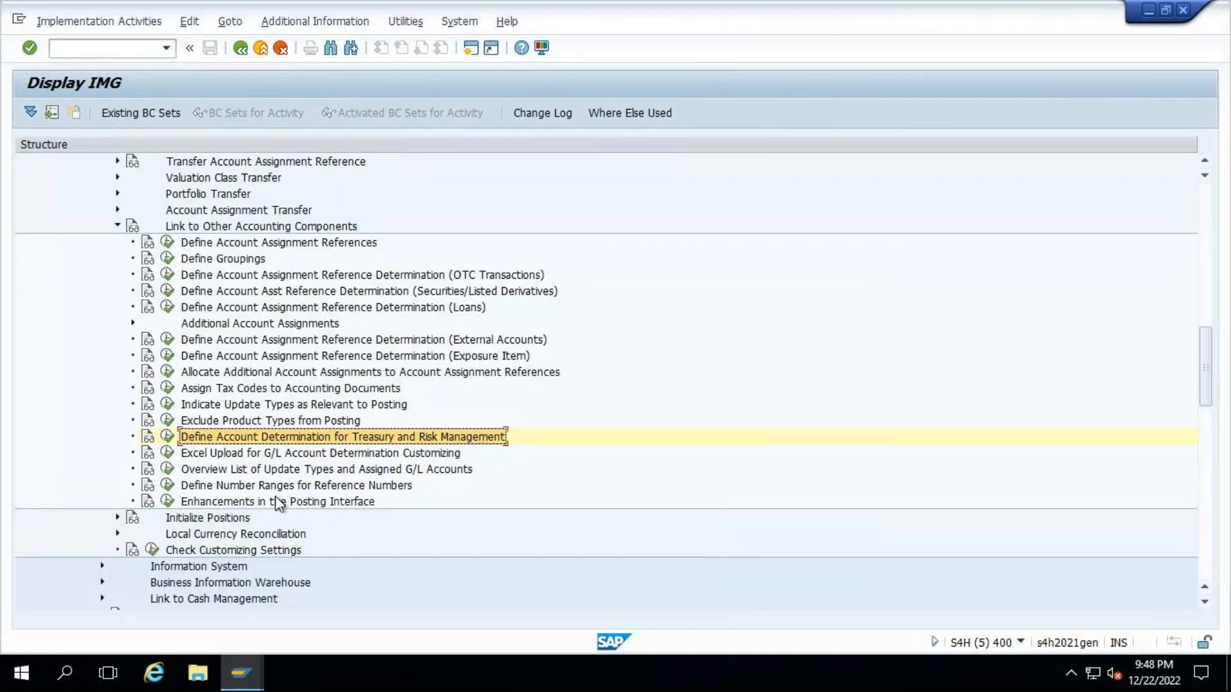
left_click(242, 673)
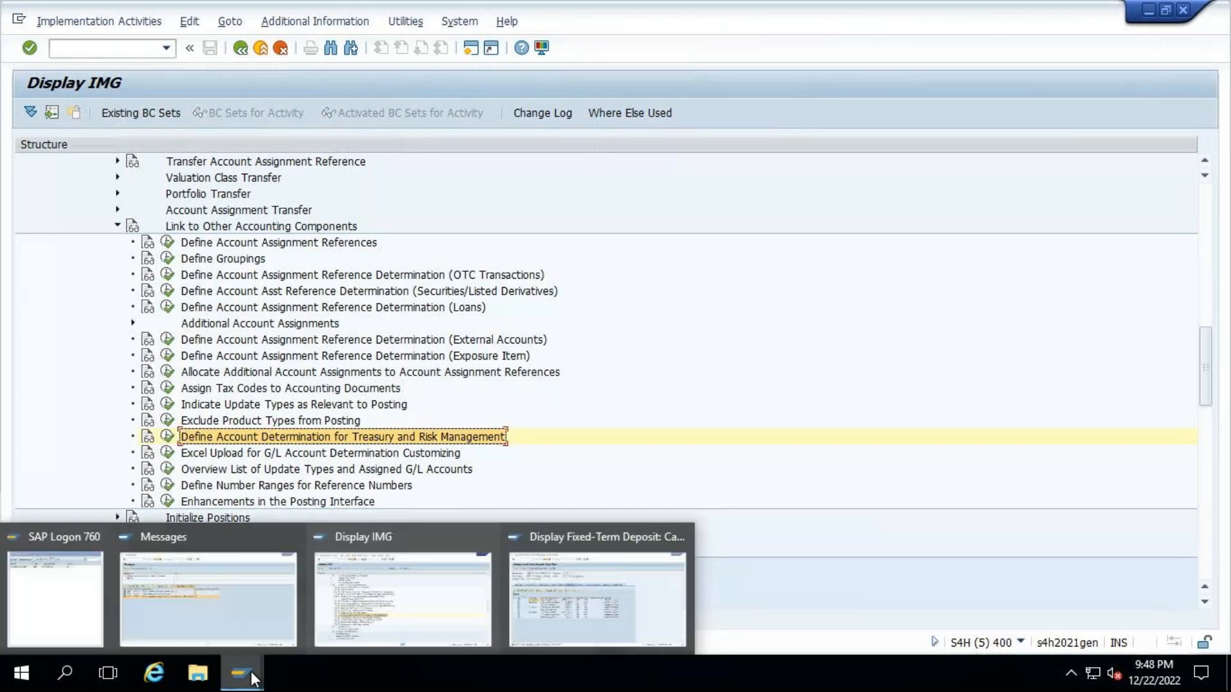
left_click(215, 607)
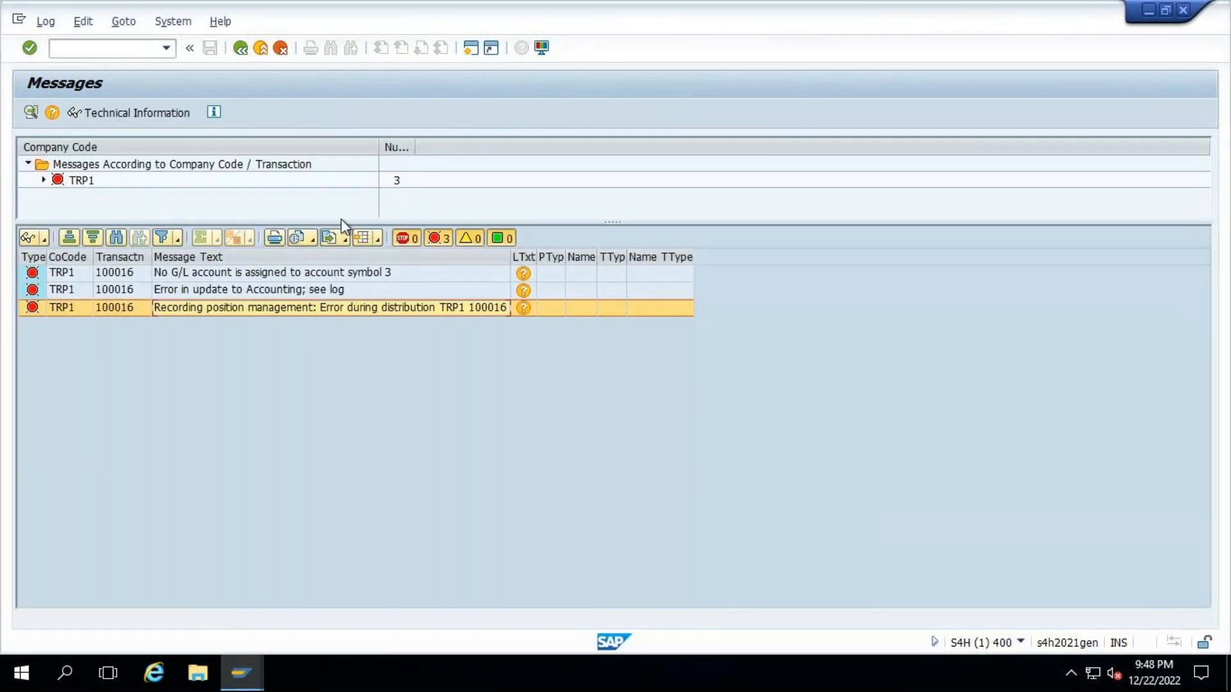
left_click(241, 673)
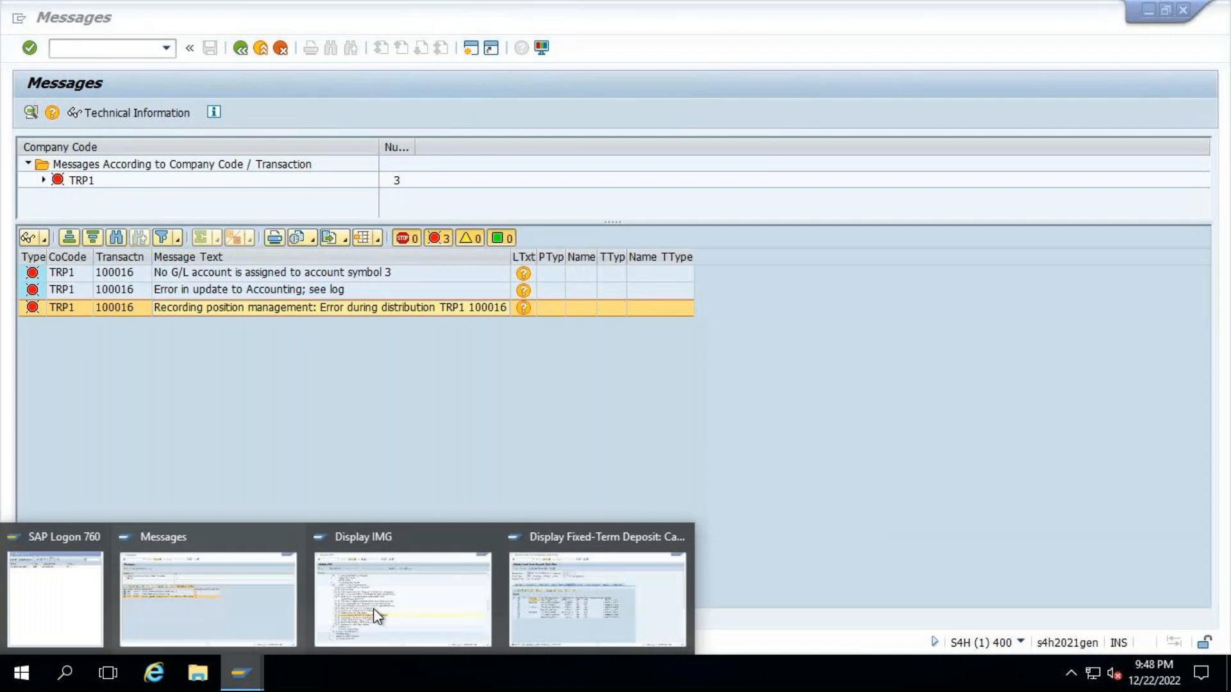
left_click(375, 616)
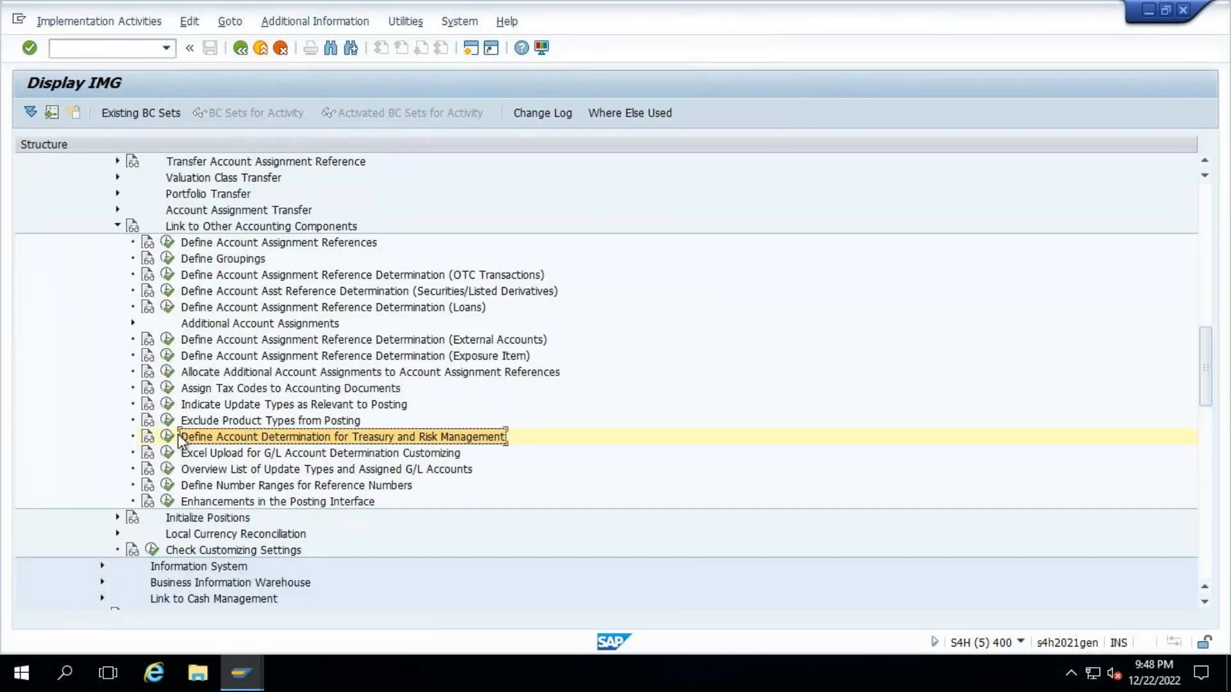
double_click(657, 447)
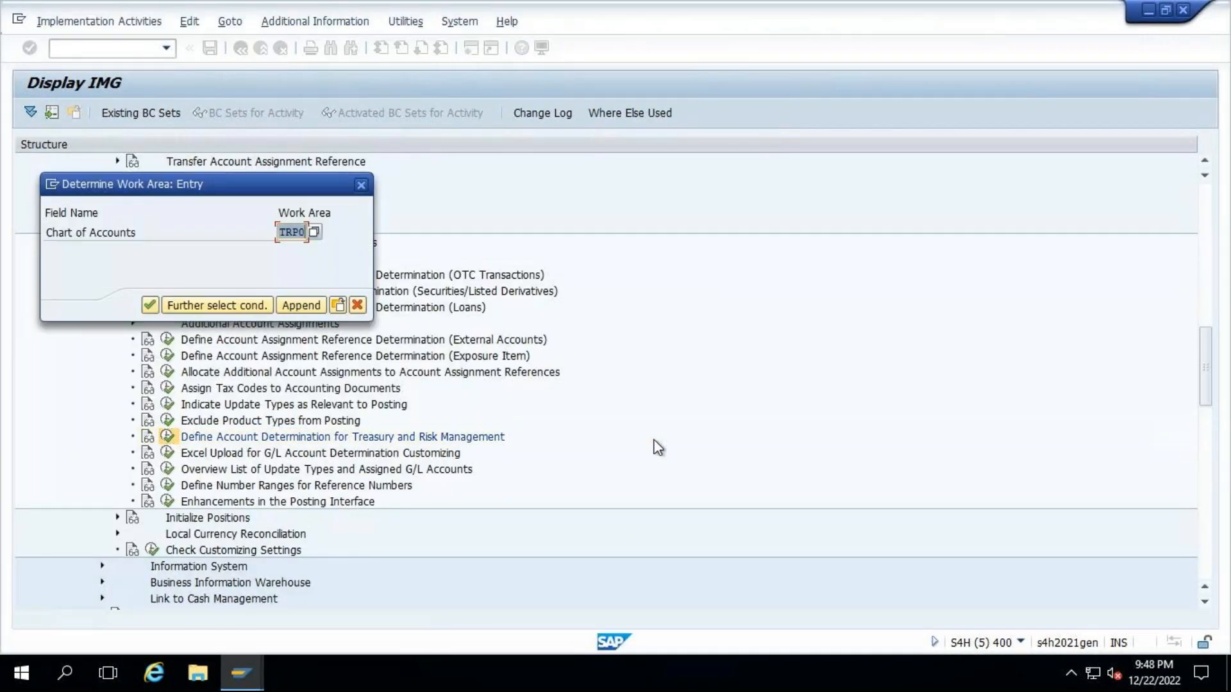
left_click(152, 305)
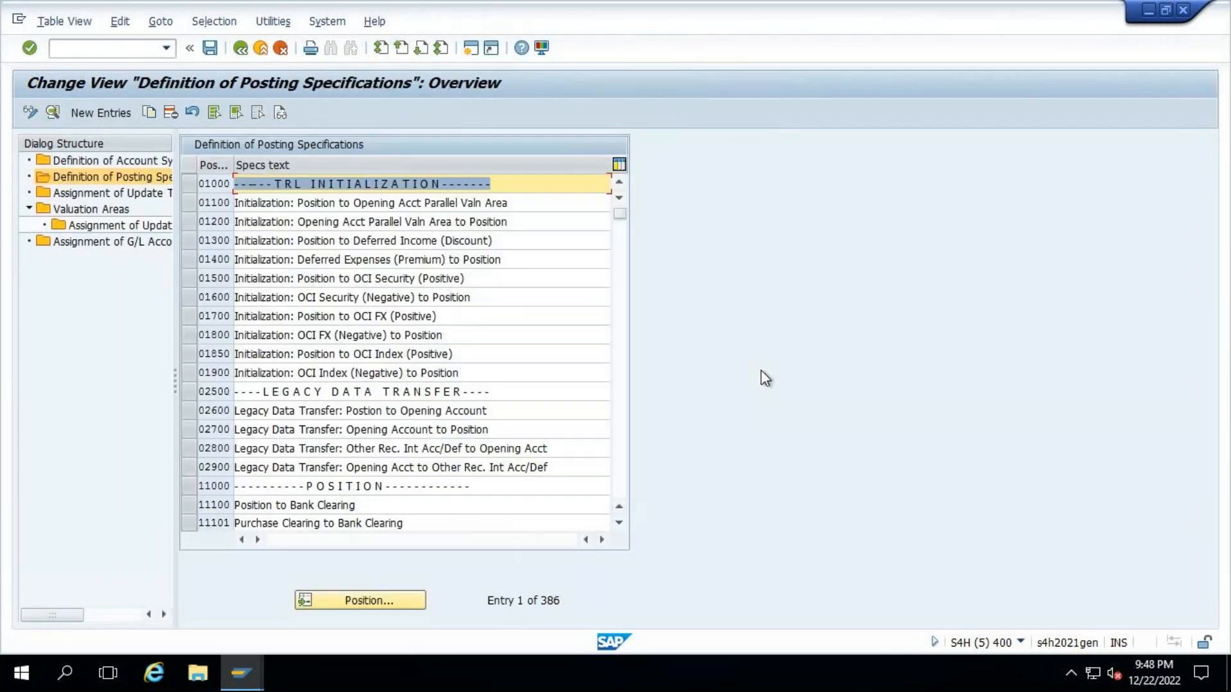
left_click(118, 245)
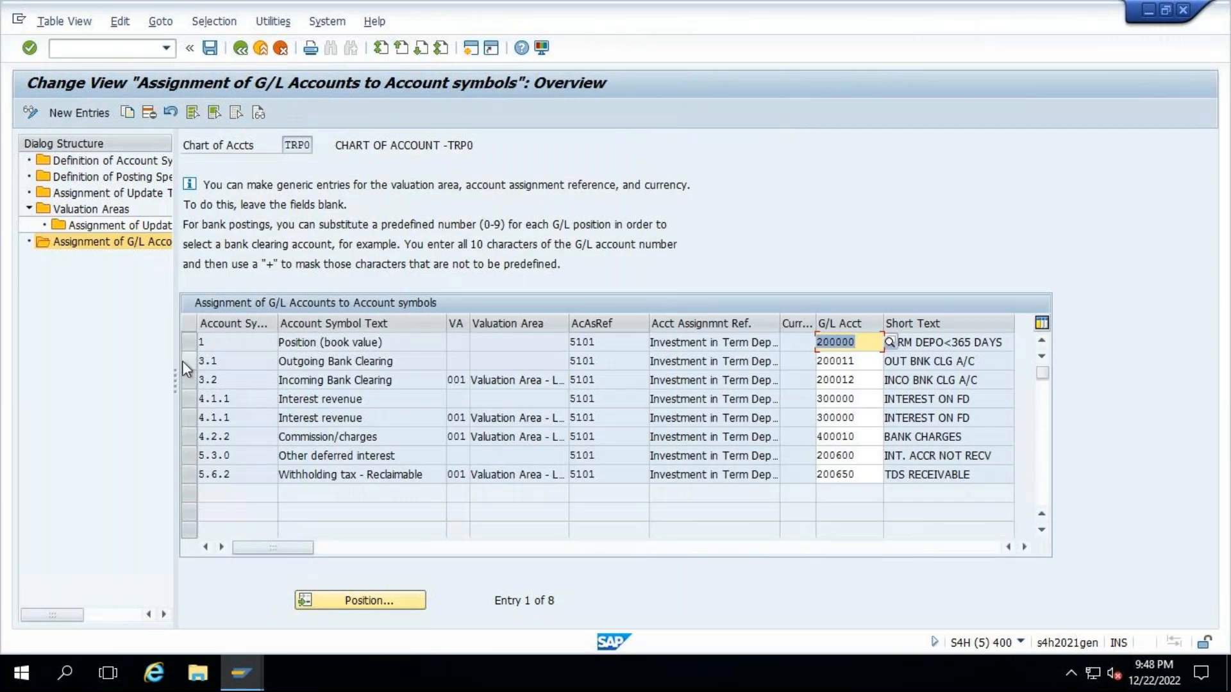
- Display the assignment of update types to posting specs and check the principal increase's flow type in the deposit's cash flow
double_click(95, 194)
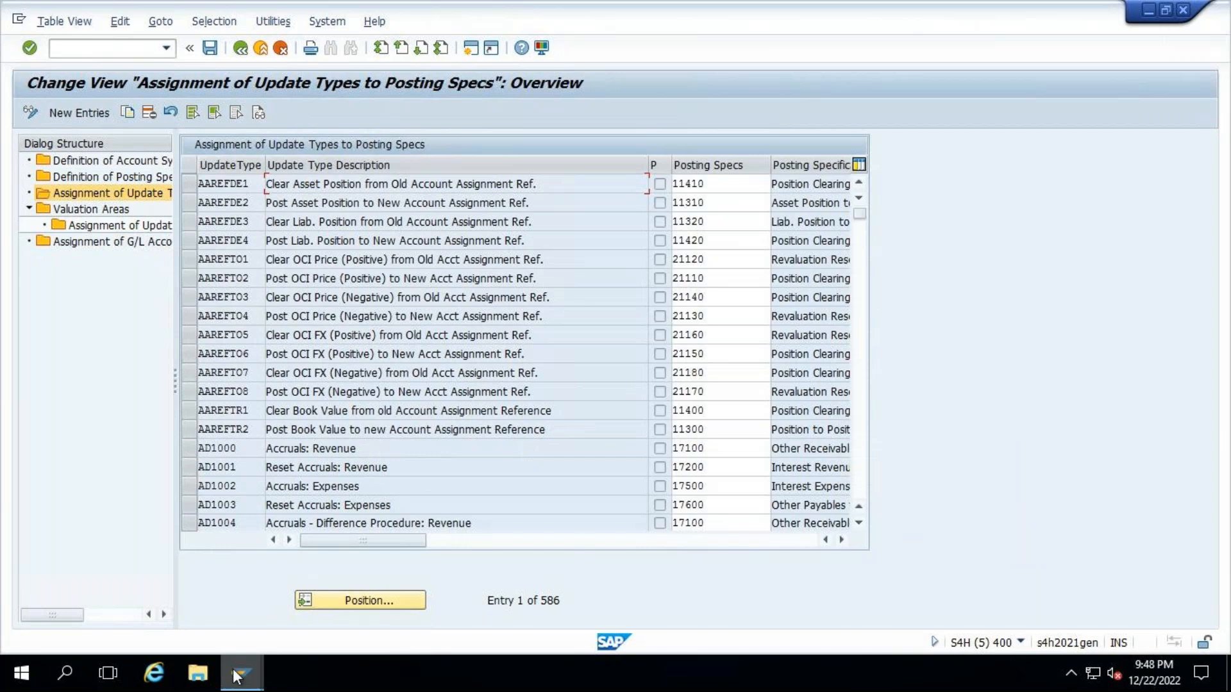
mouse_move(241, 673)
left_click(219, 594)
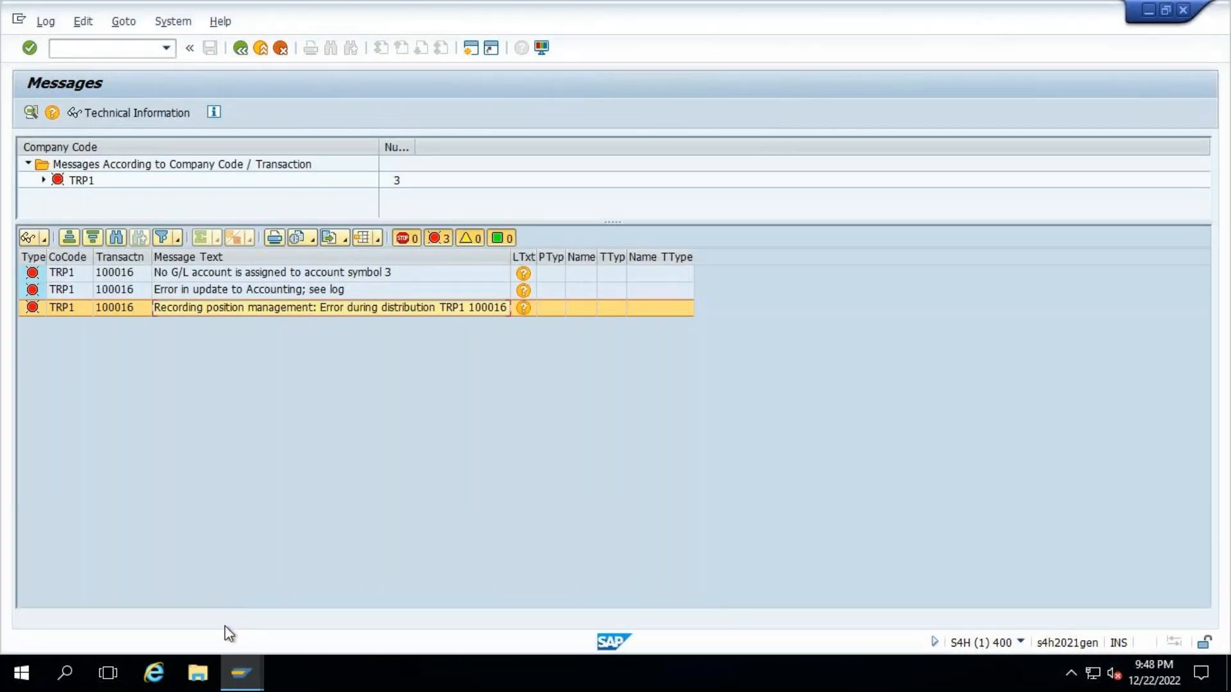
mouse_move(240, 673)
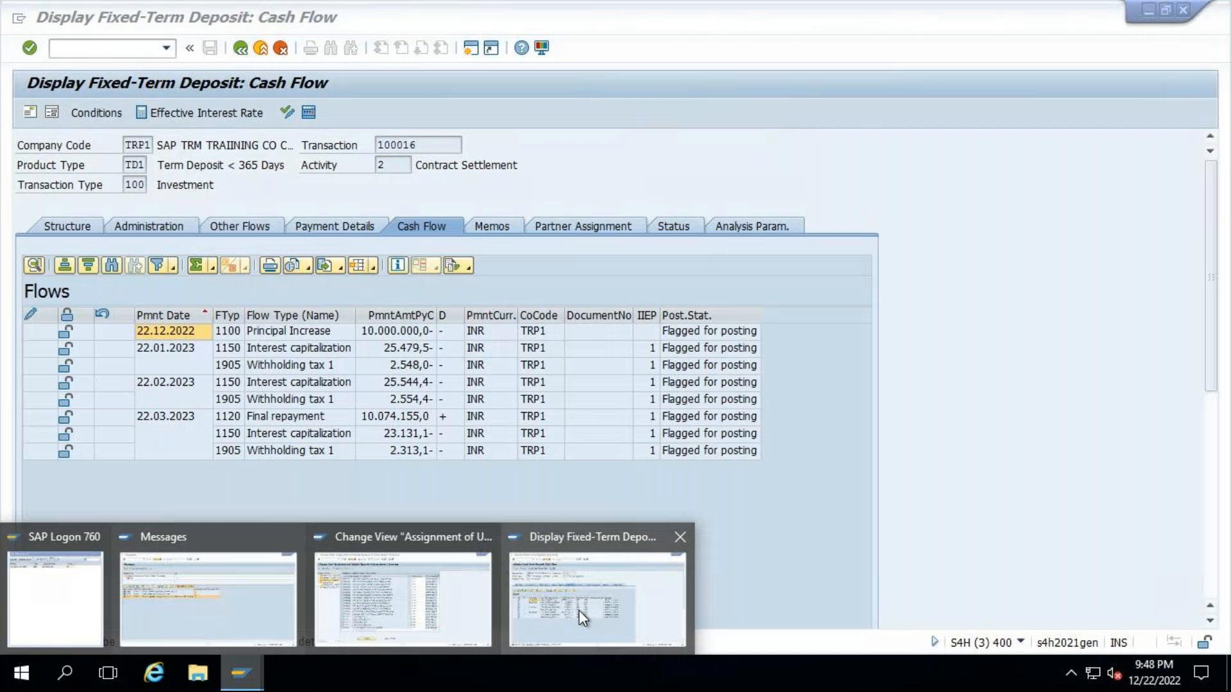
left_click(579, 610)
left_click(236, 333)
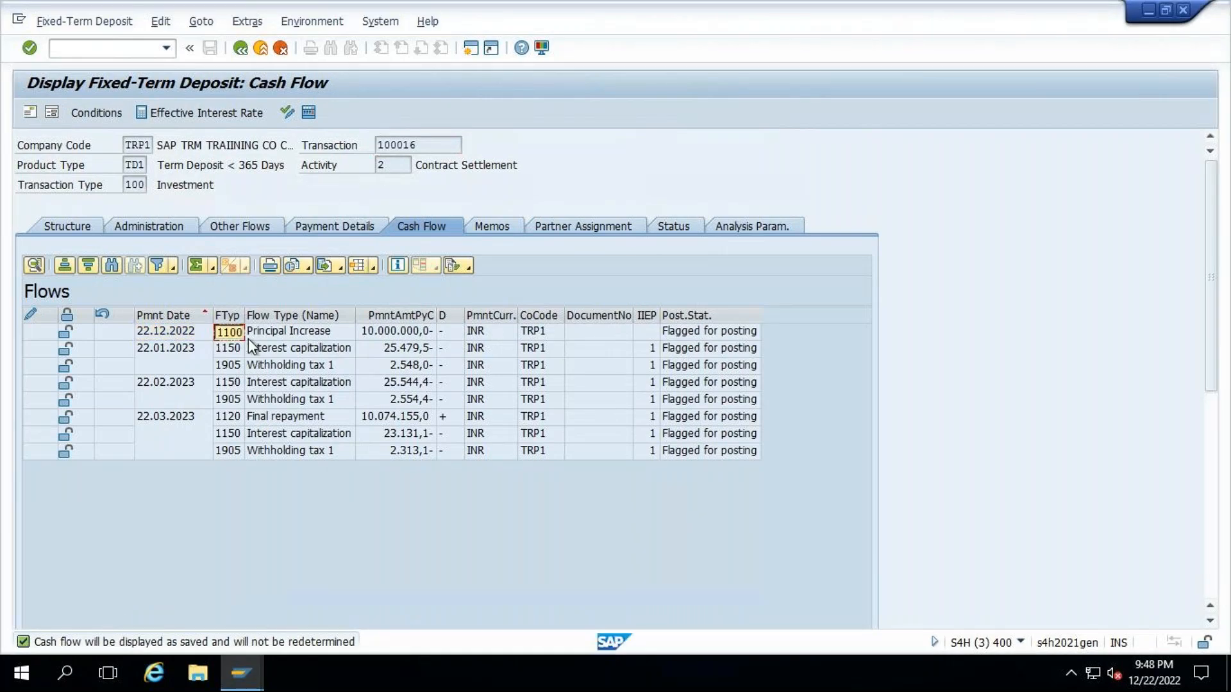
key("alt+Tab")
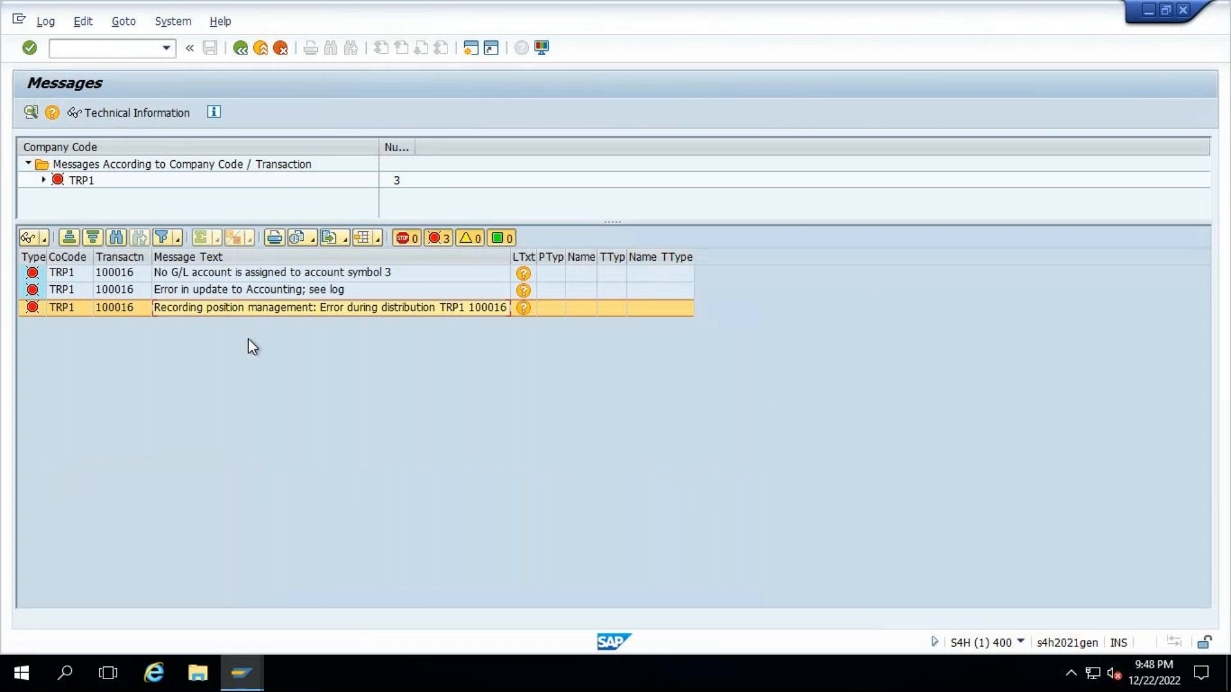
- Locate update type MM1100 in the assignment of update types to posting specs and check its posting specification
left_click(244, 681)
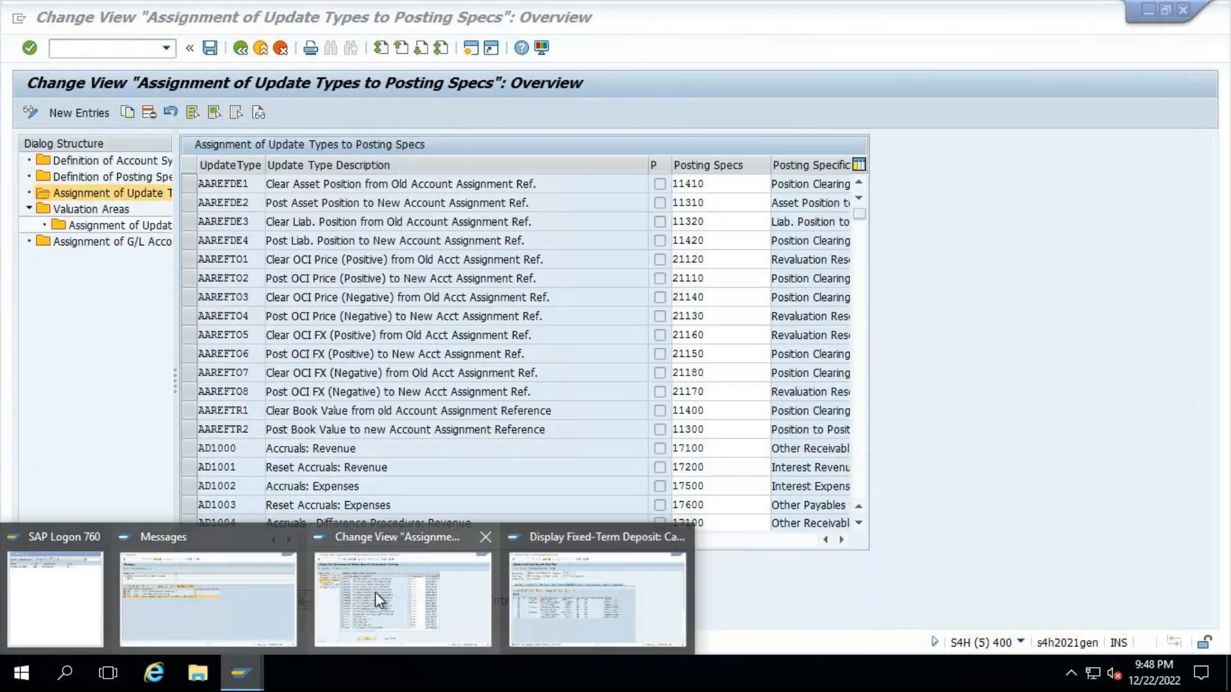
left_click(376, 593)
left_click(359, 603)
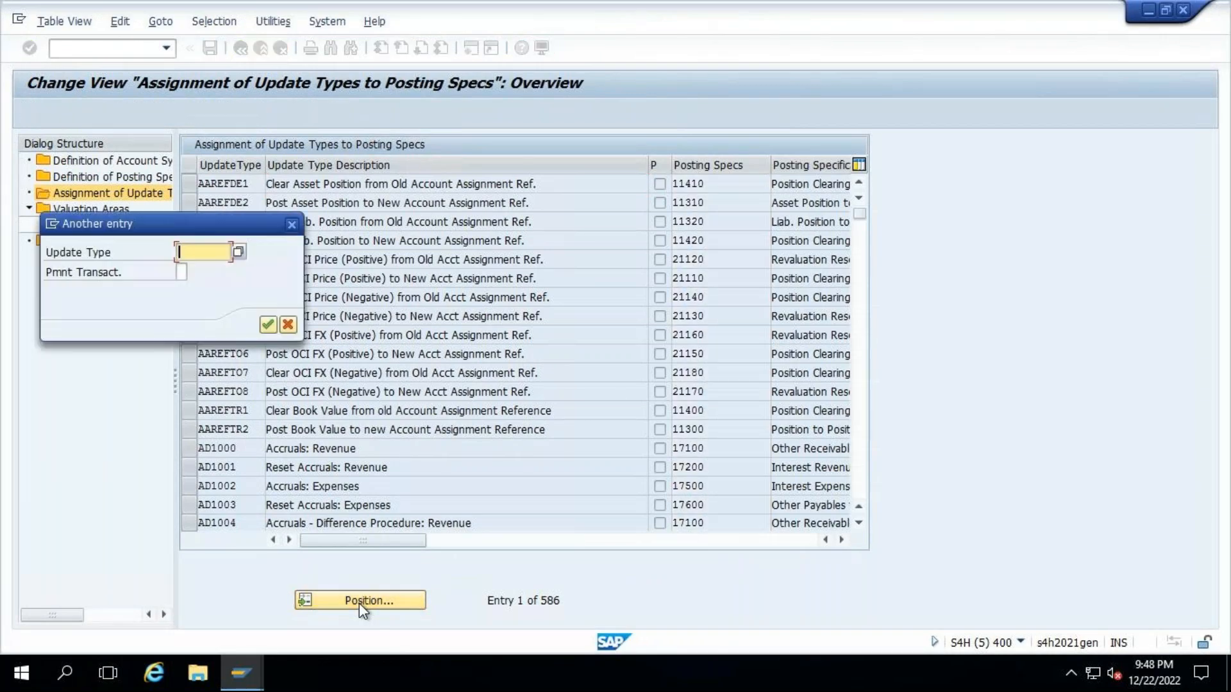
type("mm1100-")
key("Return")
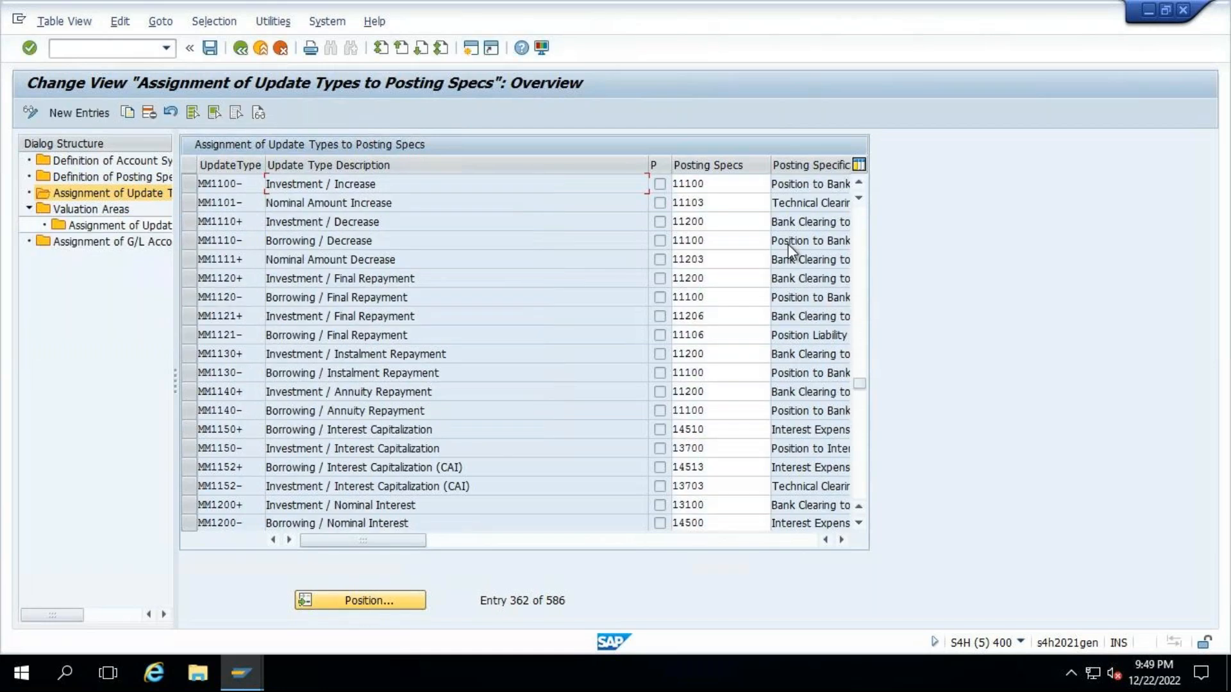
left_click(692, 184)
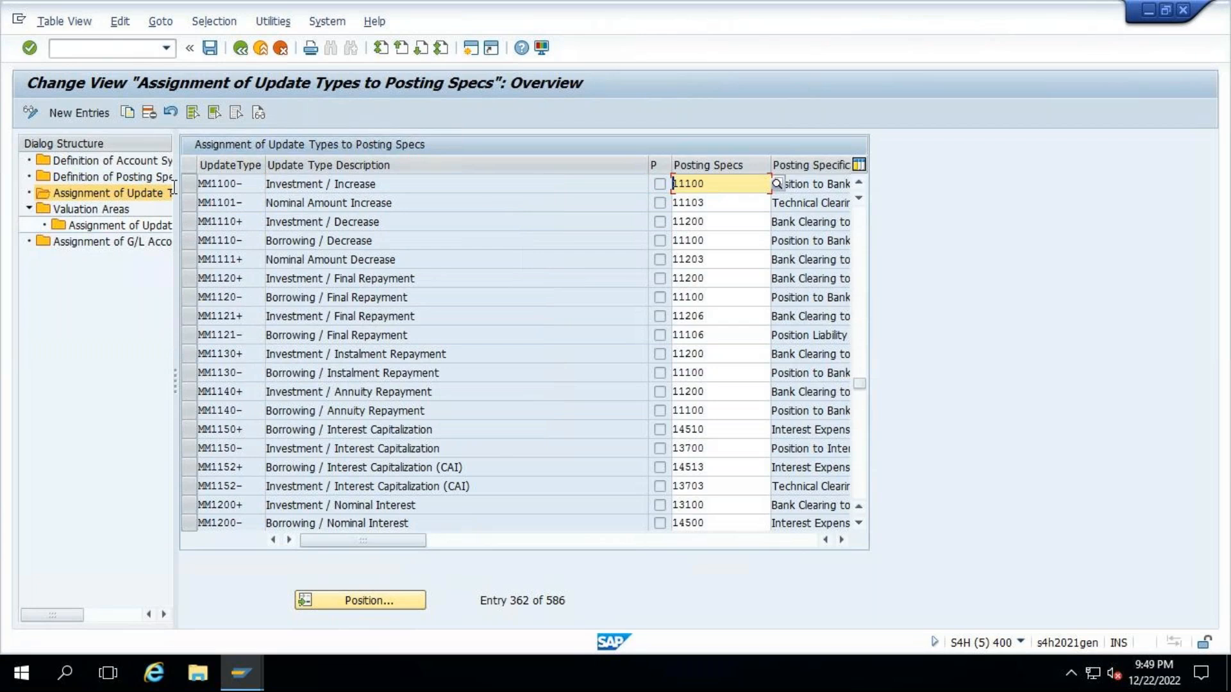
- Open the details of posting specification 11100 and set its credit entry's account symbol to 3.1, Outgoing Bank Clearing
double_click(83, 176)
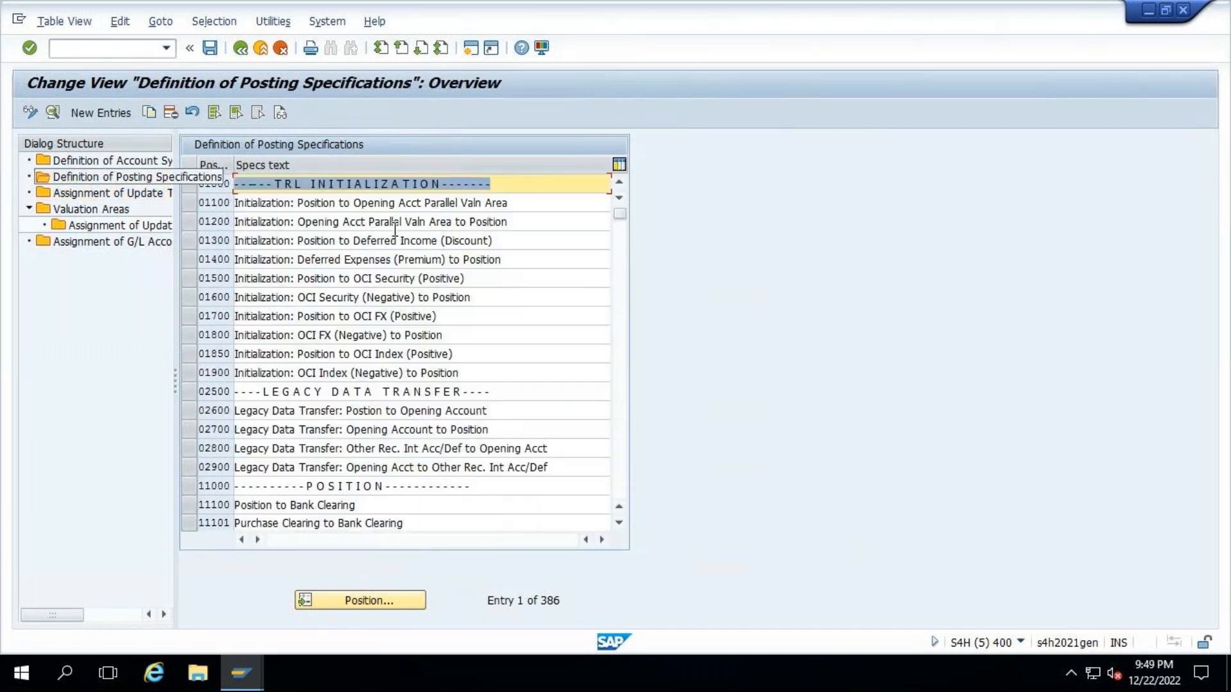
left_click(375, 600)
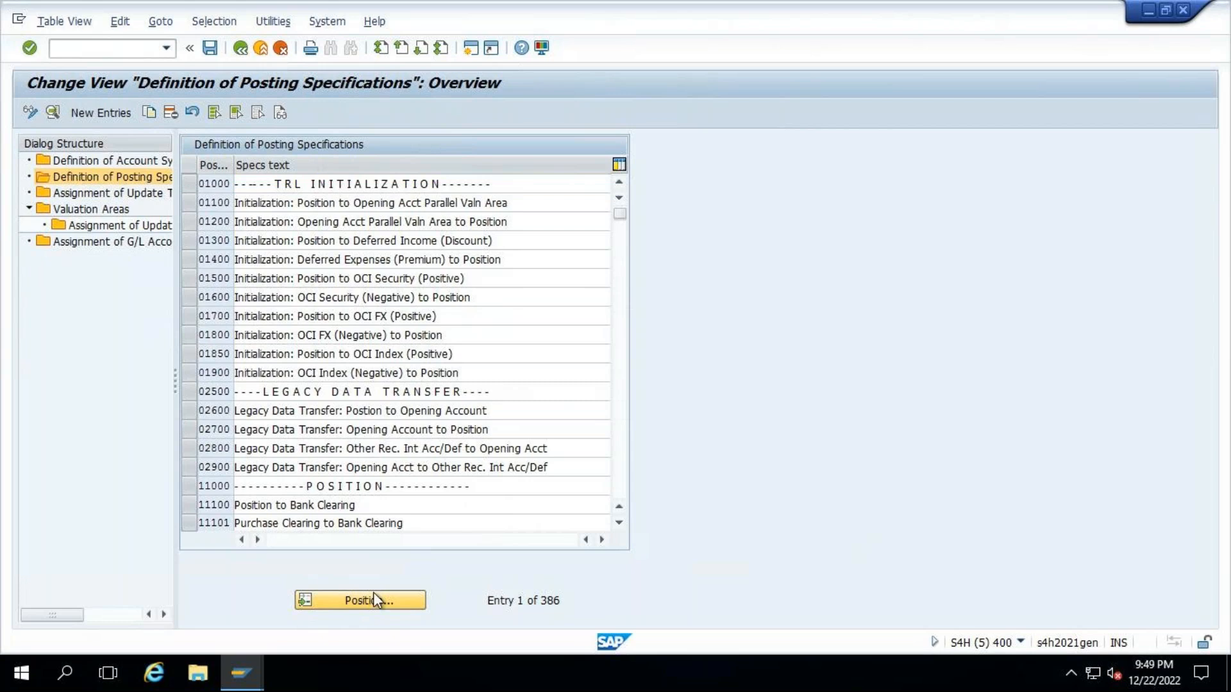
type("11100")
key("Return")
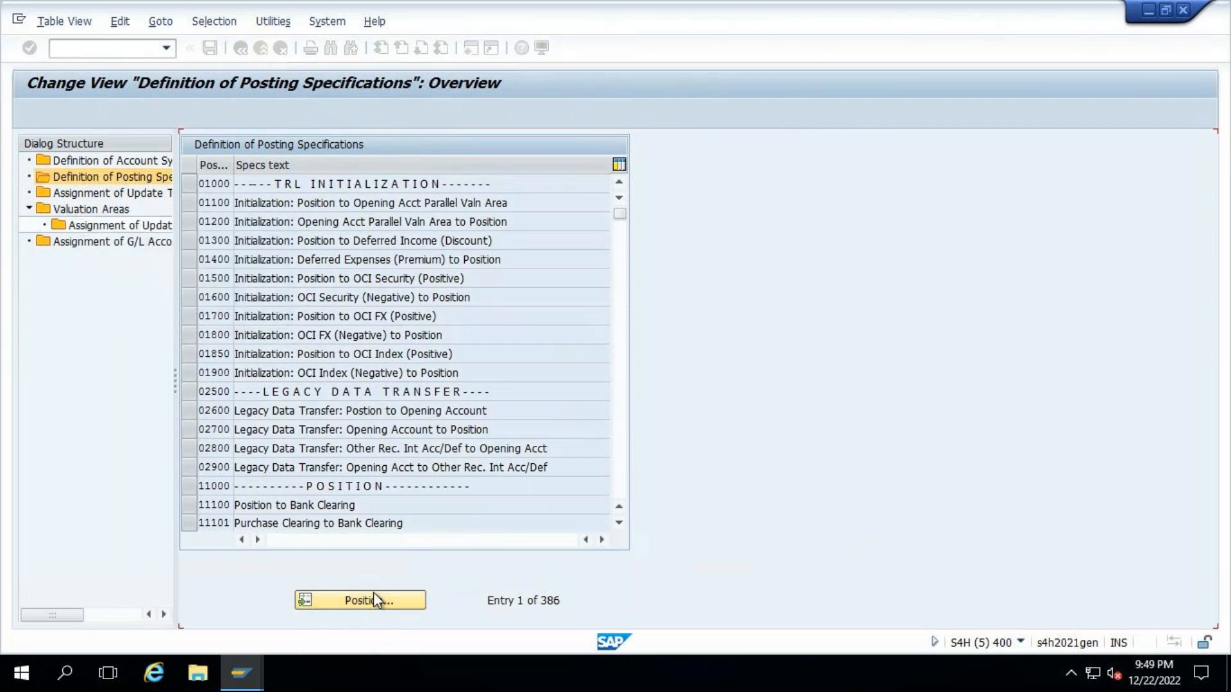
double_click(231, 184)
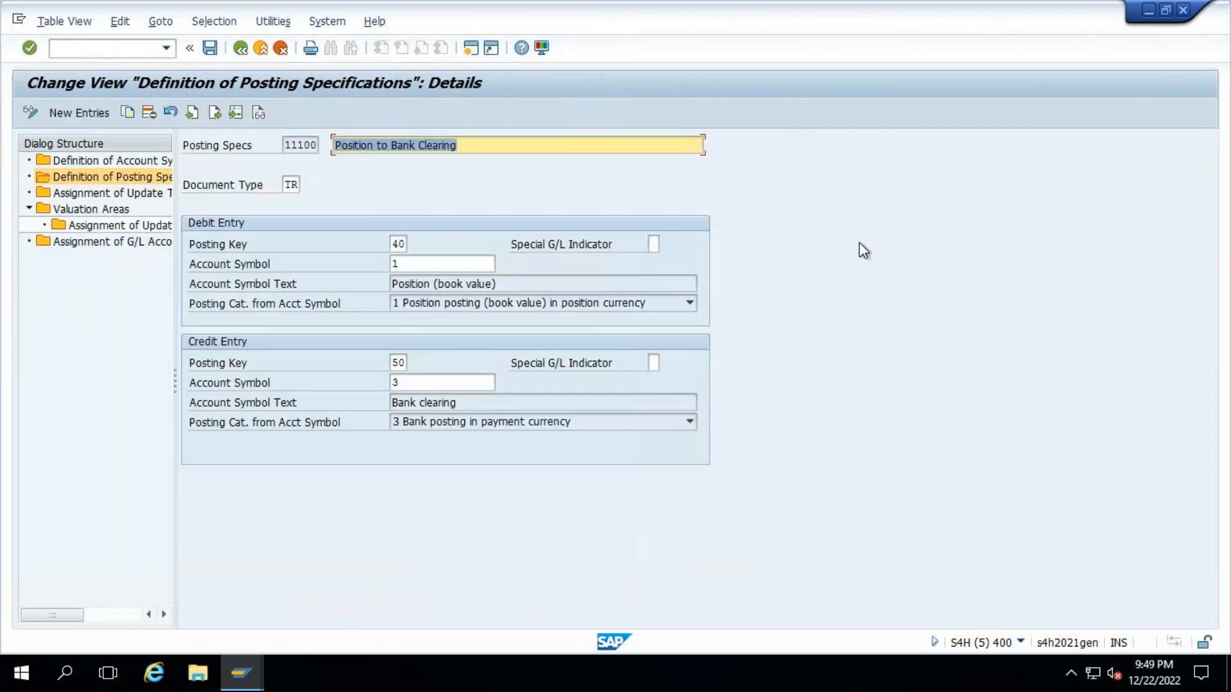
left_click(424, 383)
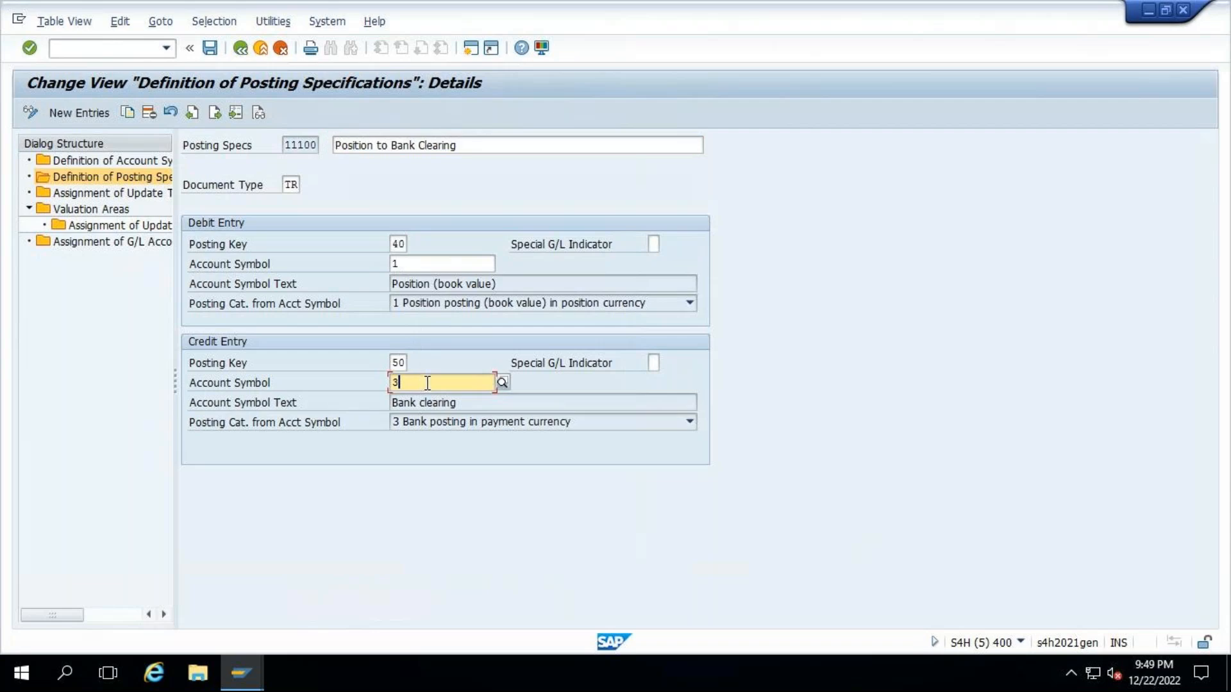
type(".")
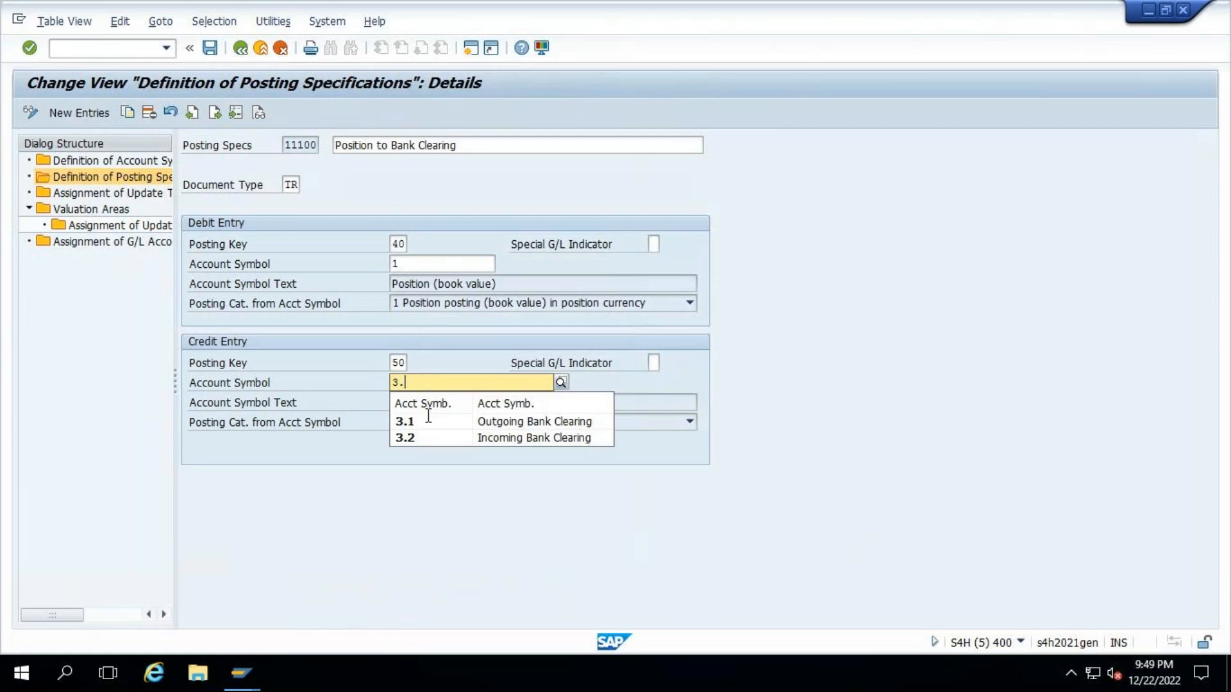
left_click(537, 423)
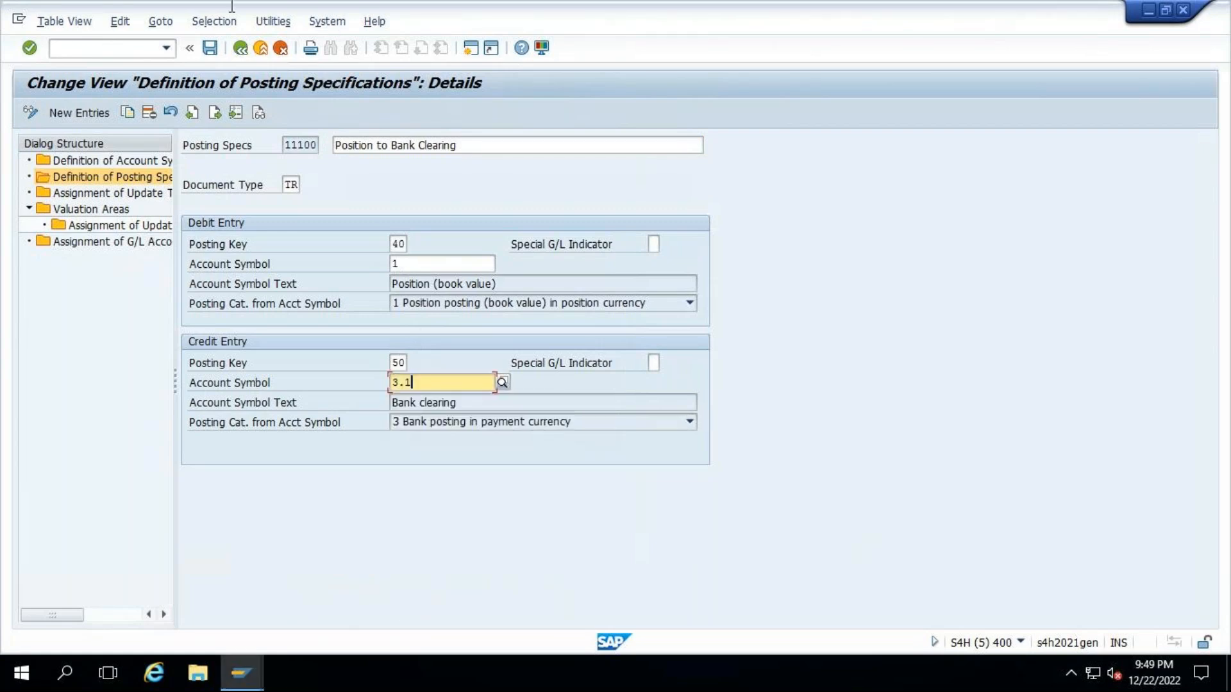
- Save posting specification 11100 in customizing request S4HK900857 and return to the Post Flows selection screen
left_click(211, 49)
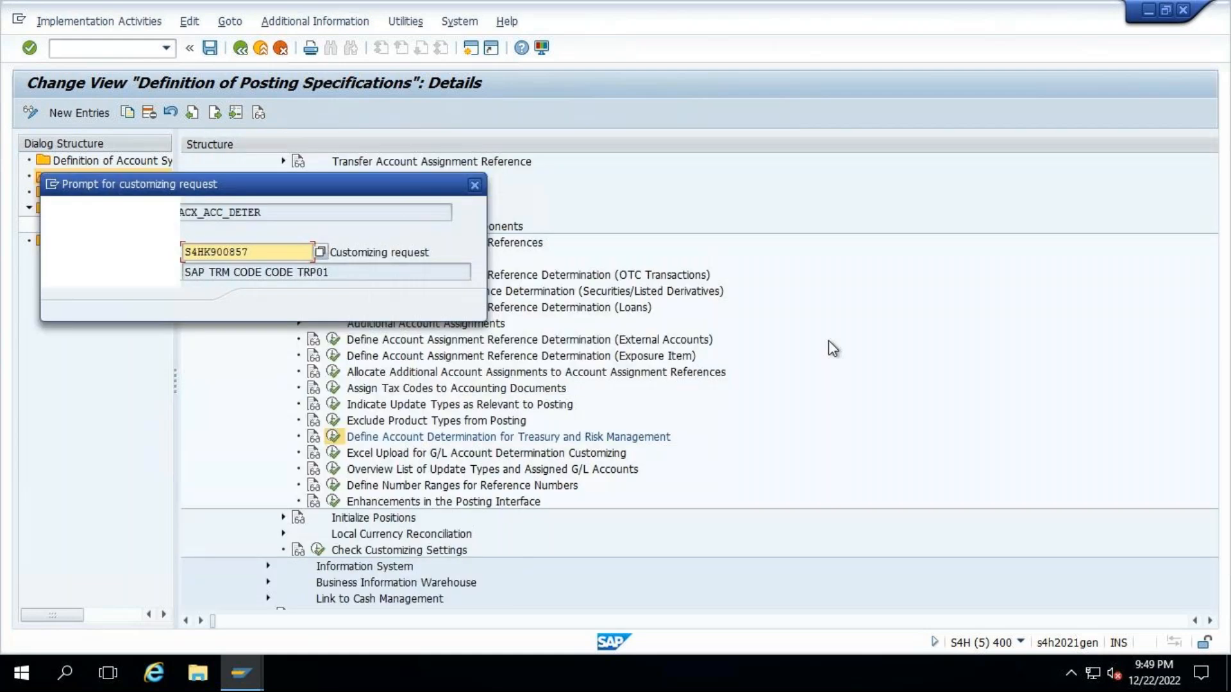
left_click(266, 306)
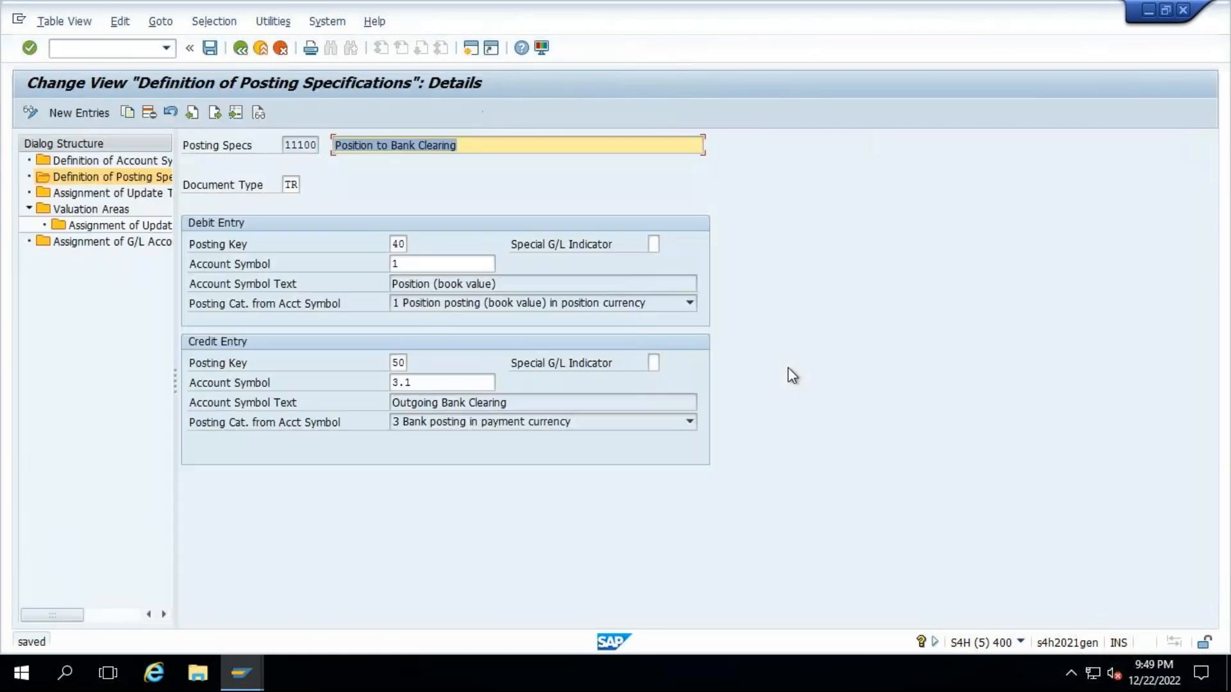
mouse_move(240, 673)
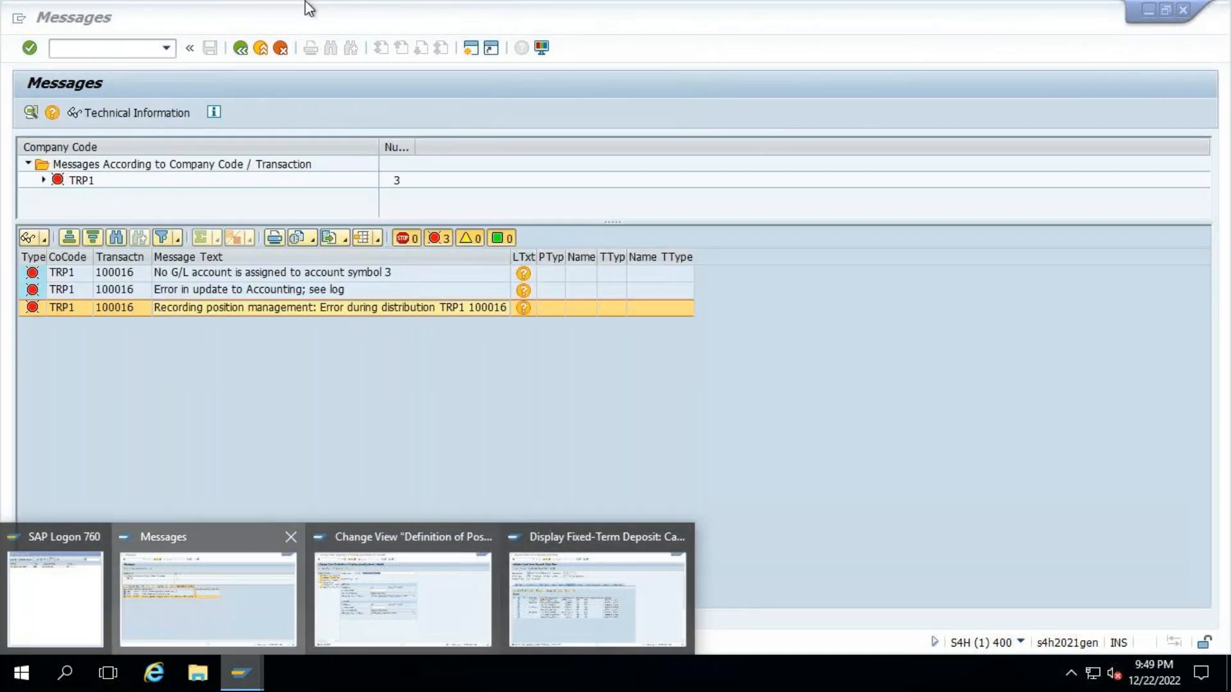
left_click(236, 591)
key("F3")
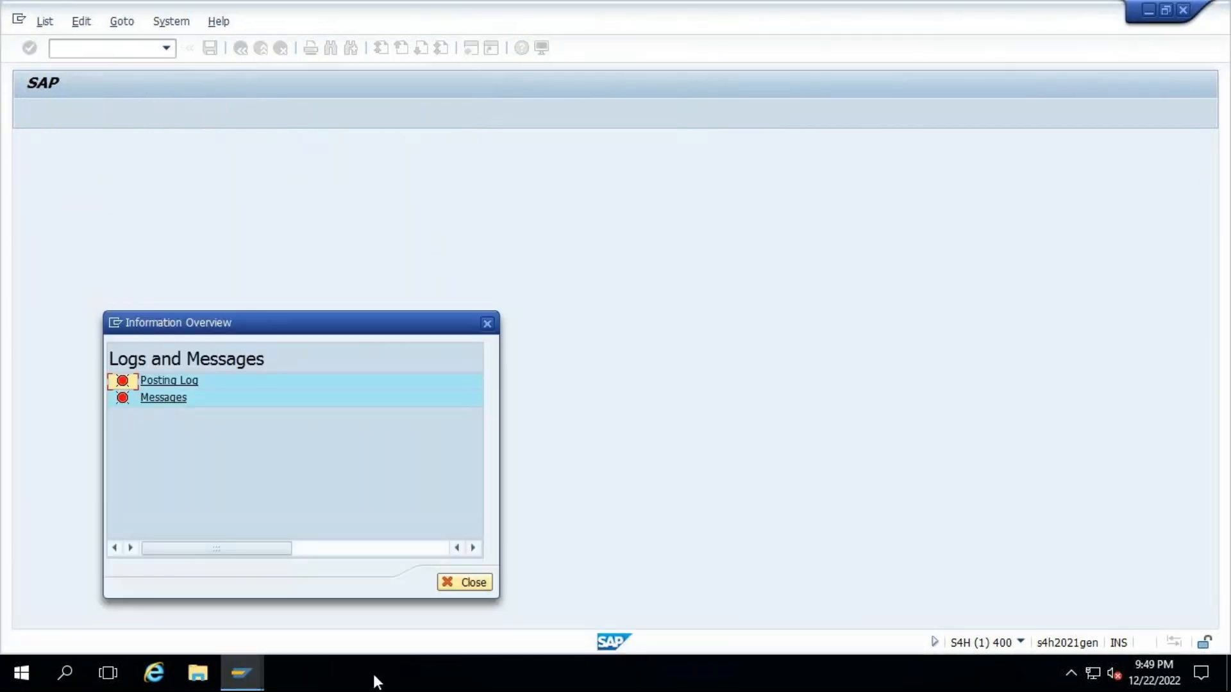
key("Escape")
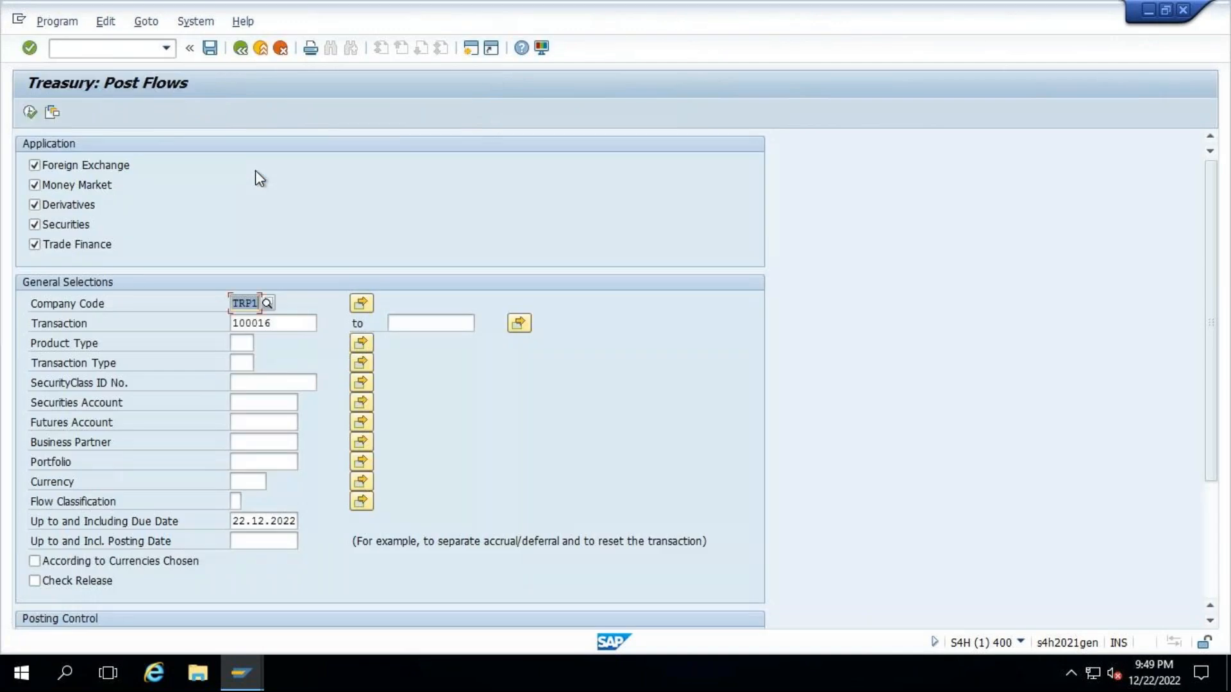
- Run Post Flows for the fixed-term deposit in company code TRP1 and check the resulting messages
left_click(30, 113)
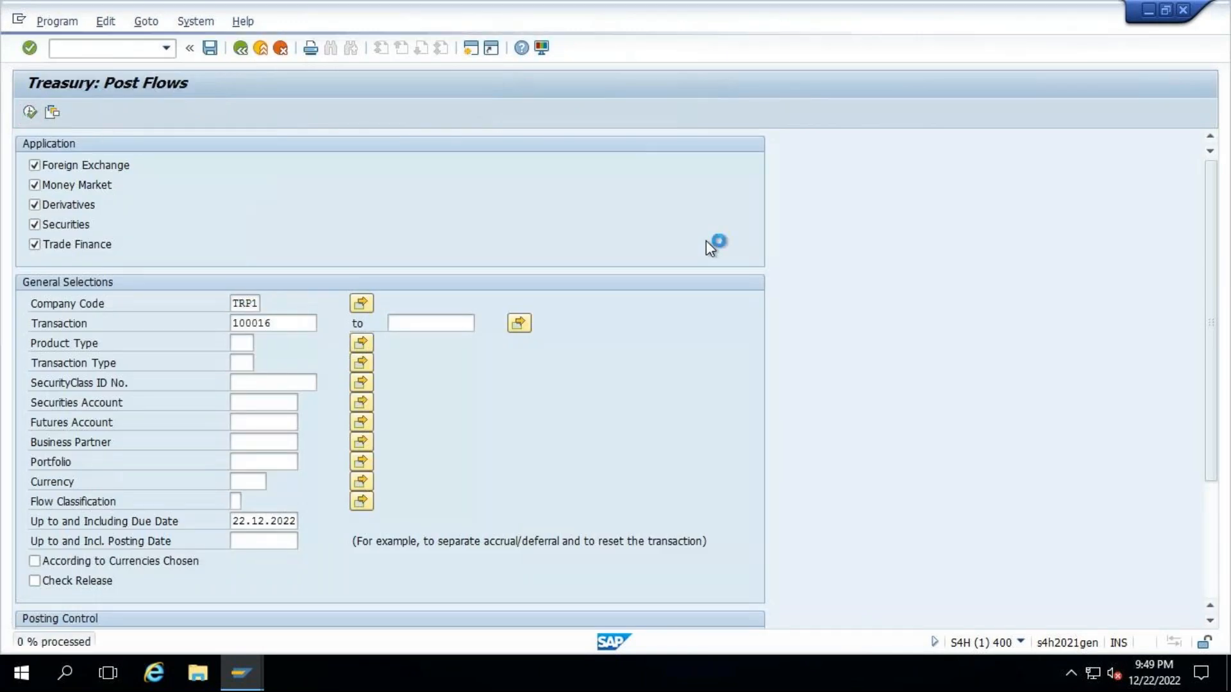
left_click(164, 398)
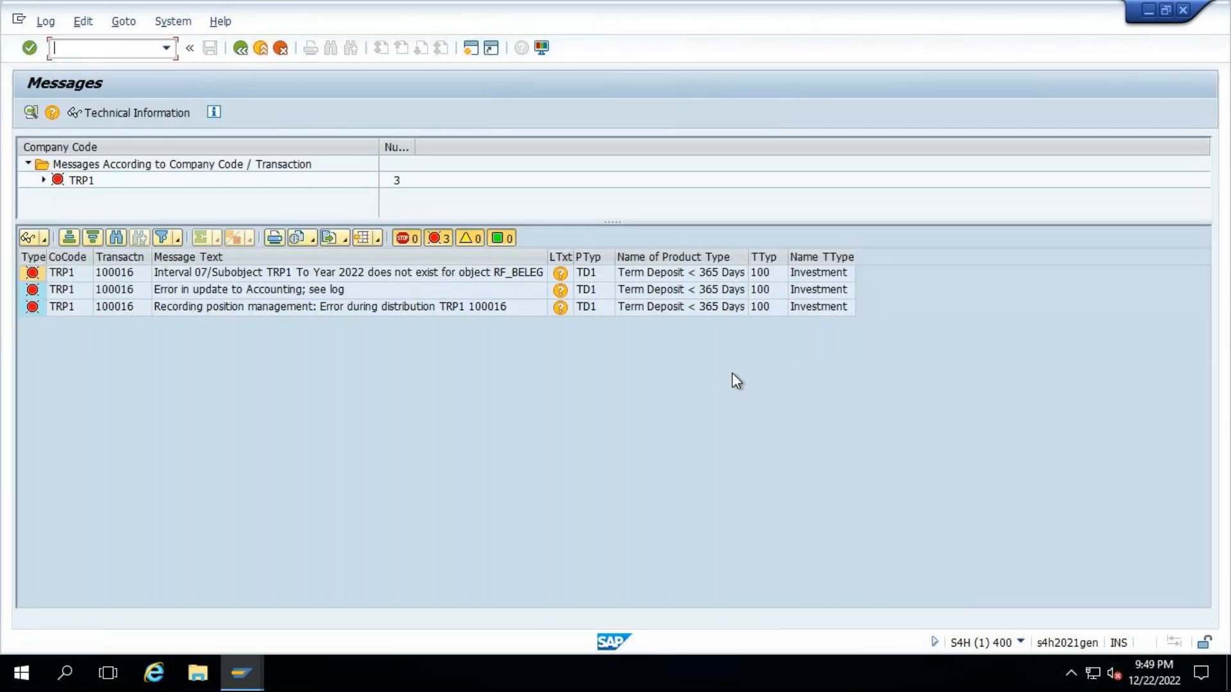
left_click(288, 279)
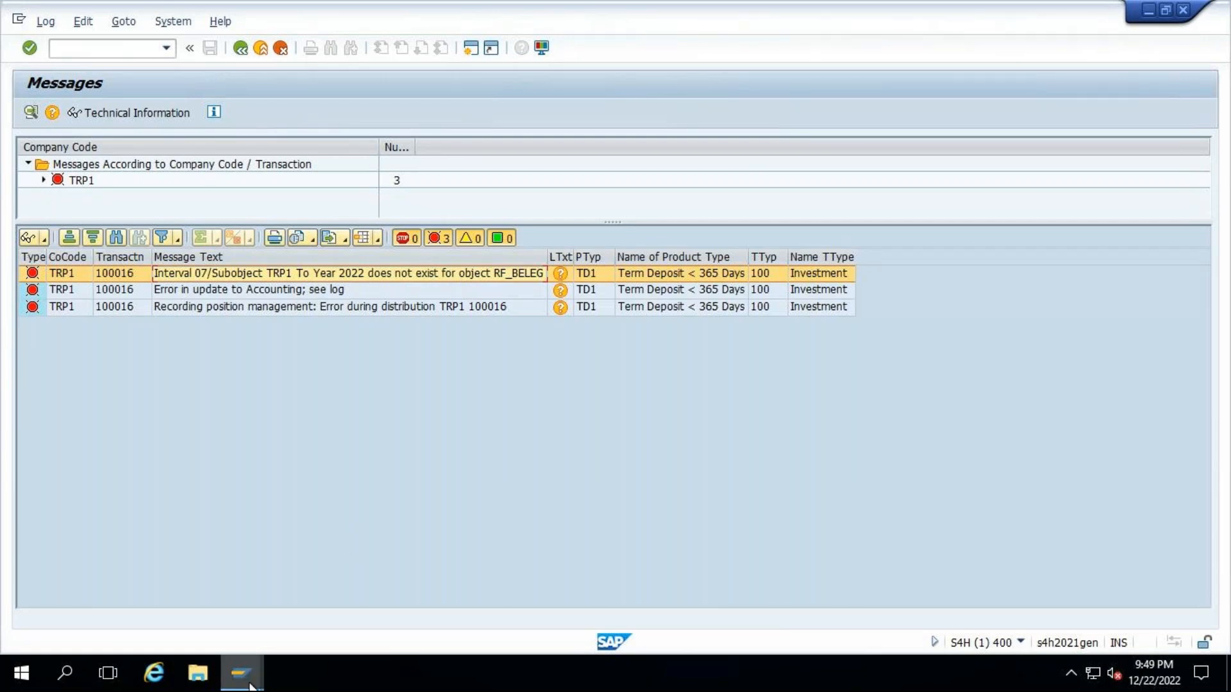
- Open the document types configuration in a new session and display the details of type TR, Treasury Posting
mouse_move(250, 684)
mouse_move(368, 625)
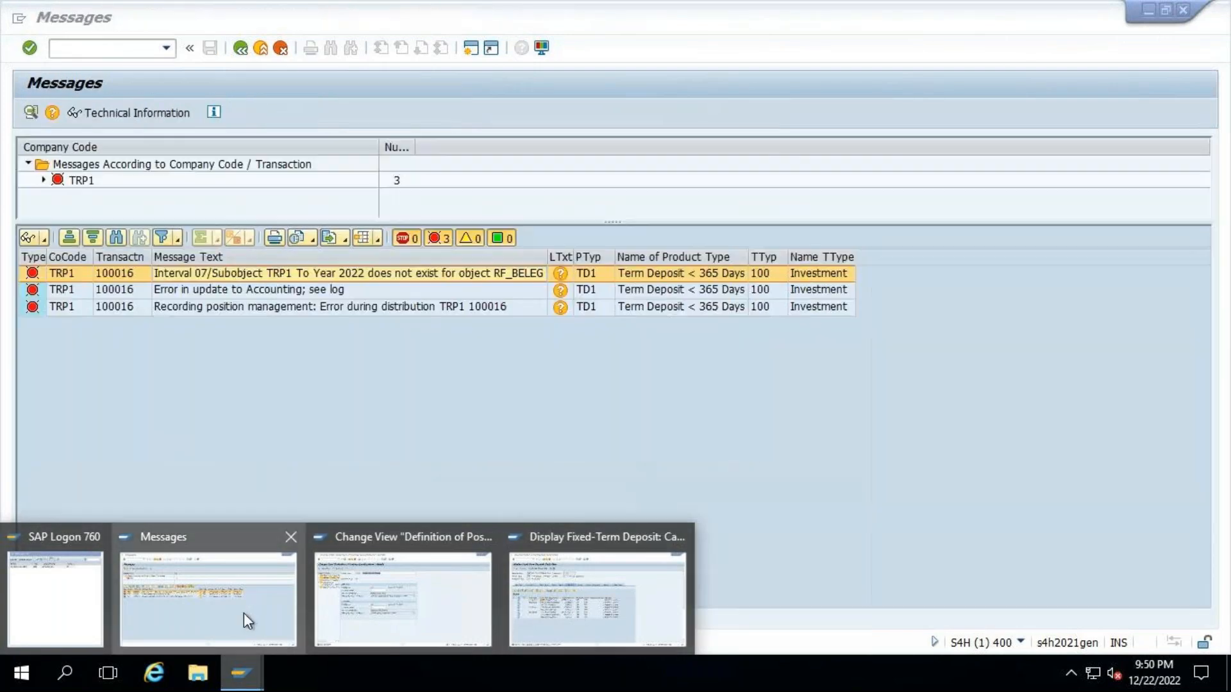
left_click(243, 613)
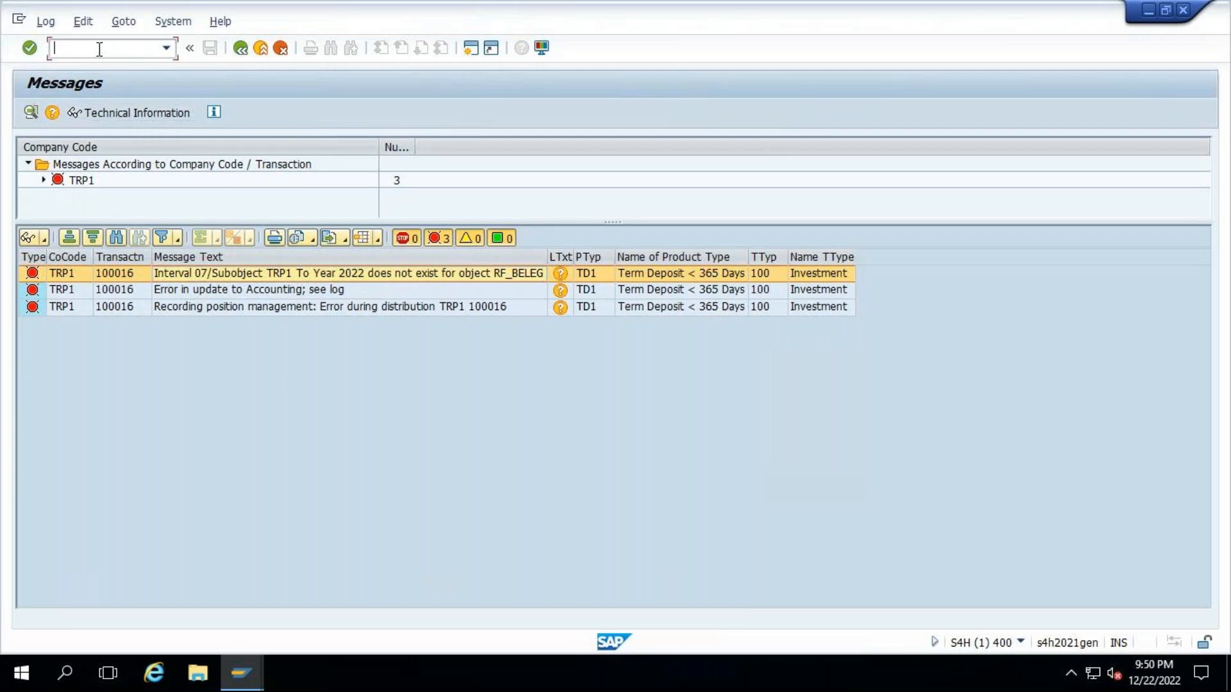
type("/OB")
key("BackSpace")
type("FBN1")
key("Return")
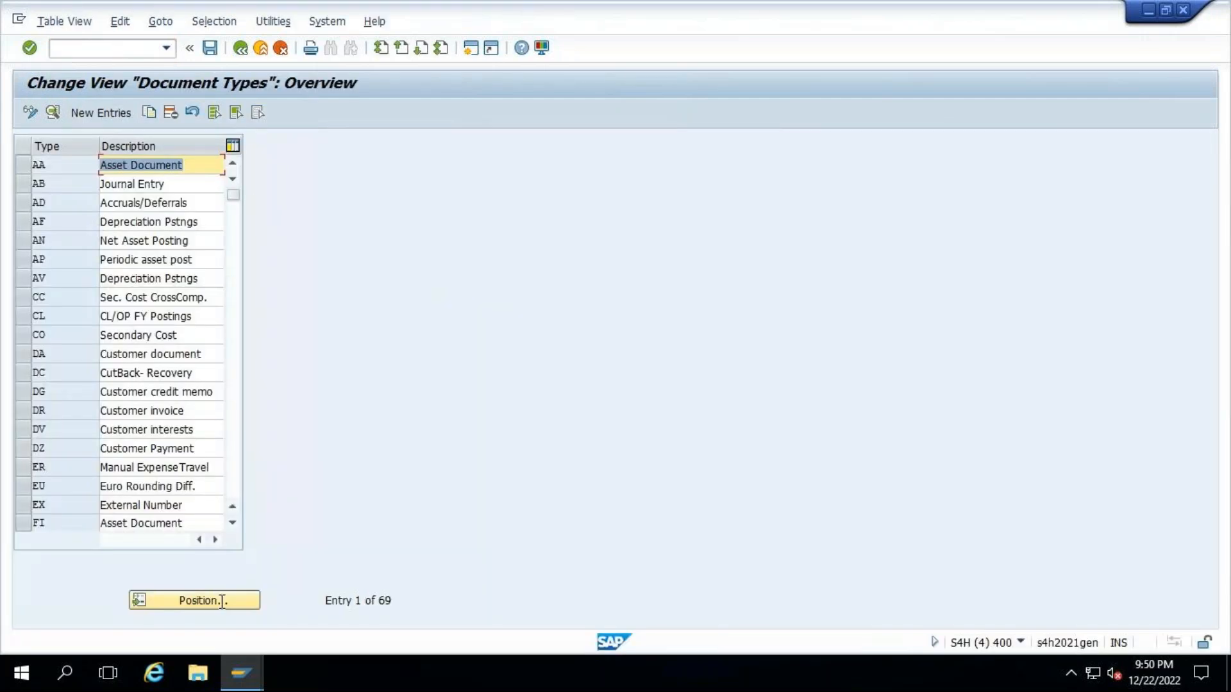
left_click(213, 601)
type("TR")
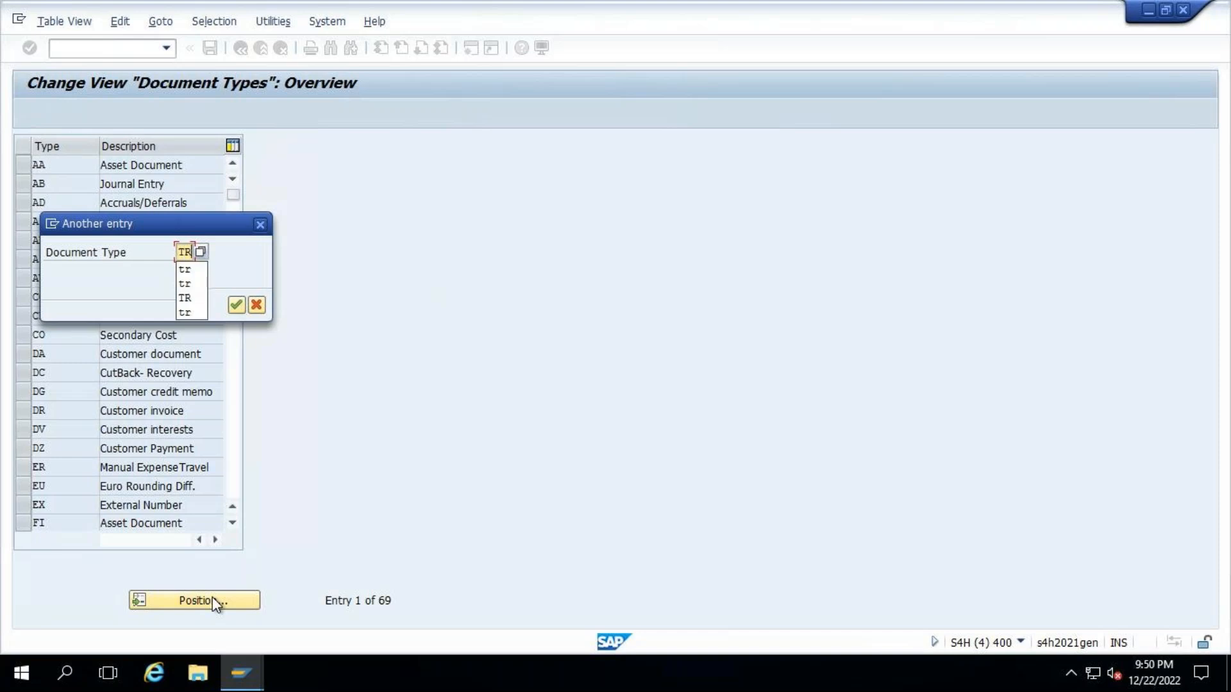
key("Return")
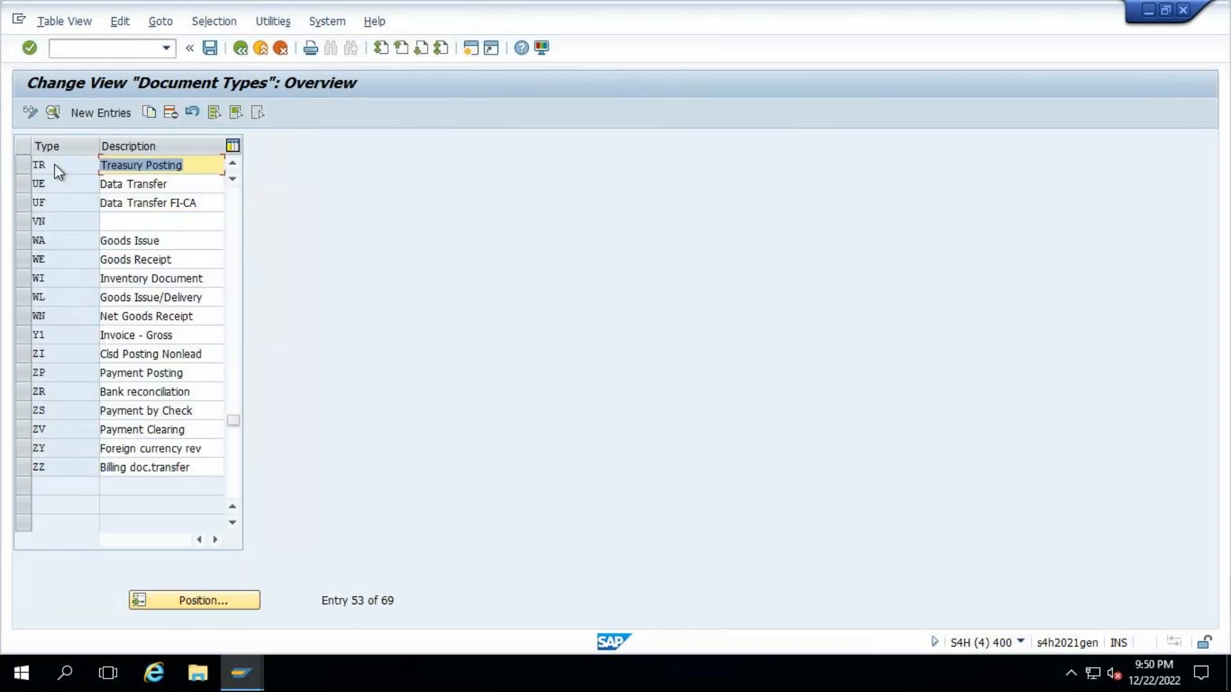
double_click(57, 166)
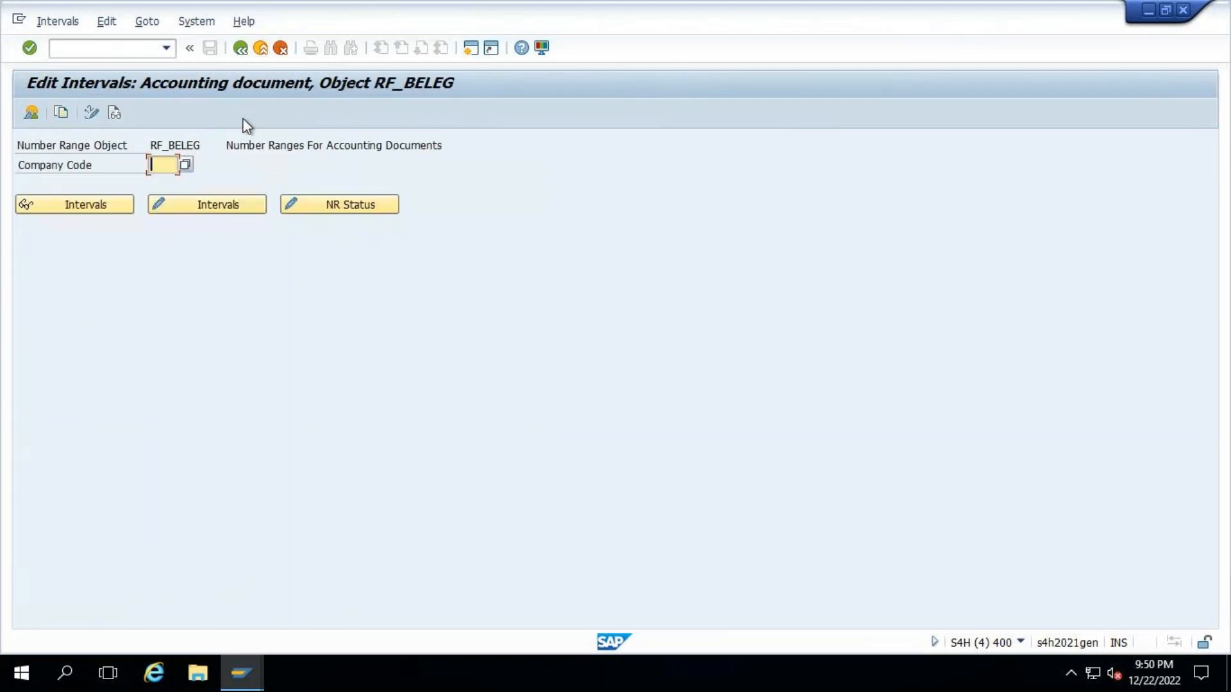
- Leave the number range information, set document type TR's number range to 05 and save it in request S4HK900857
left_click(279, 48)
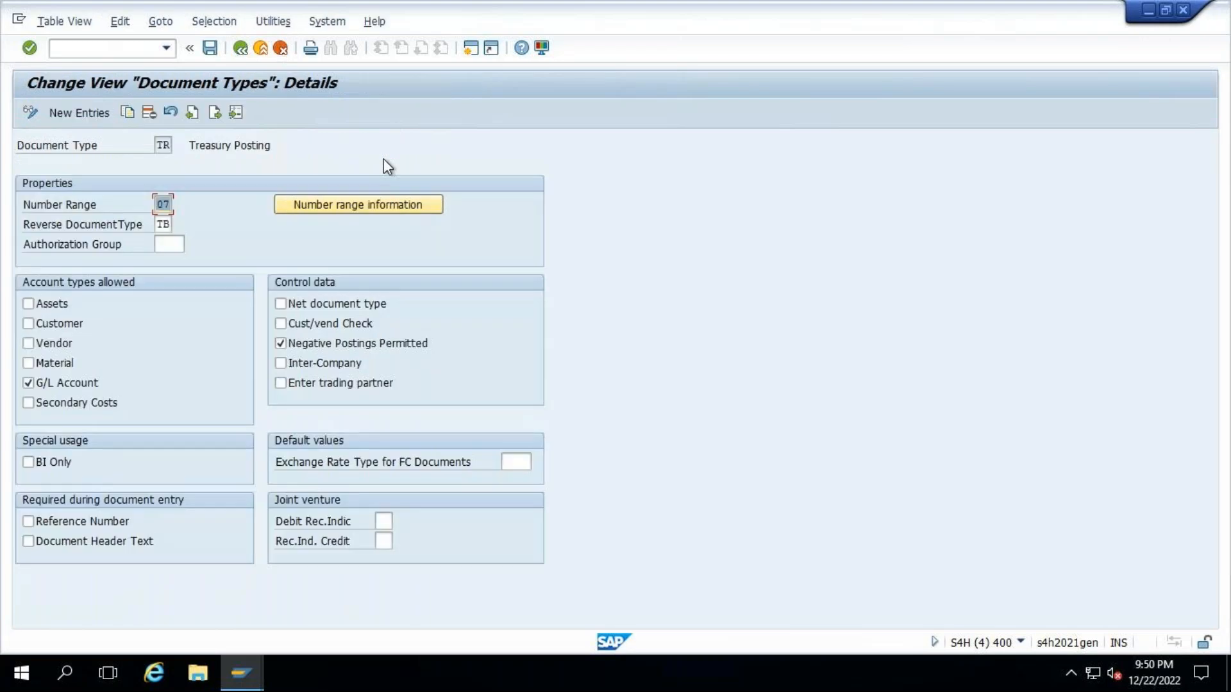
type("05")
left_click(210, 48)
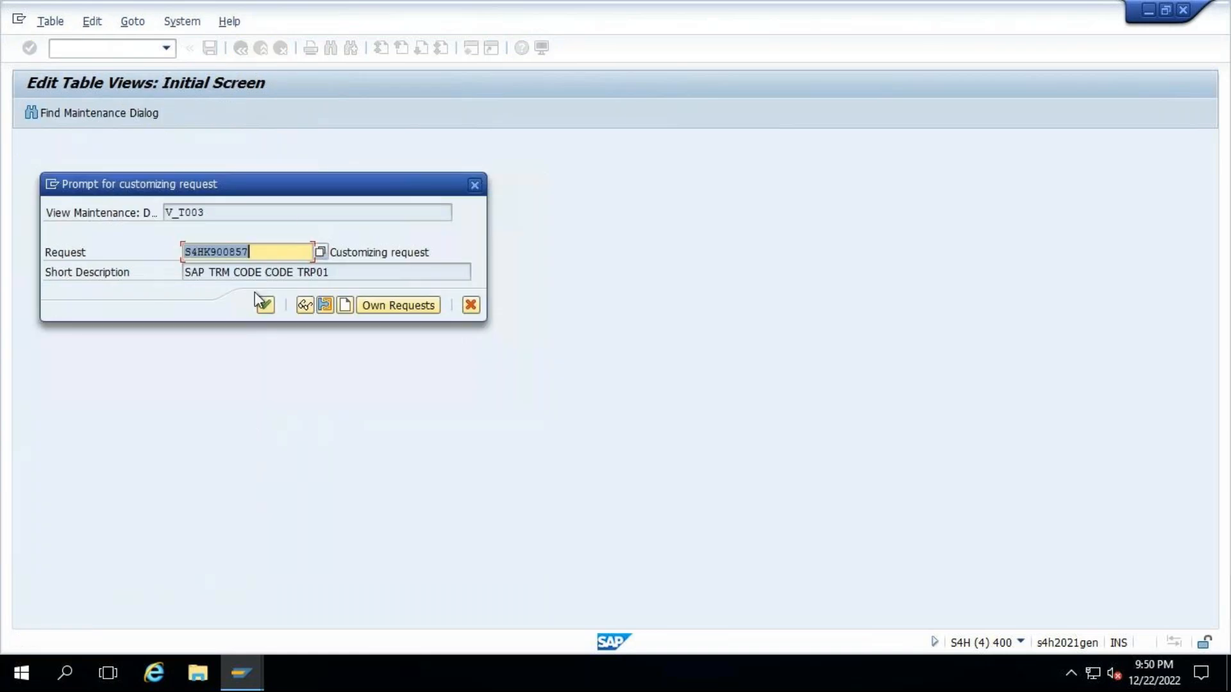
key("Return")
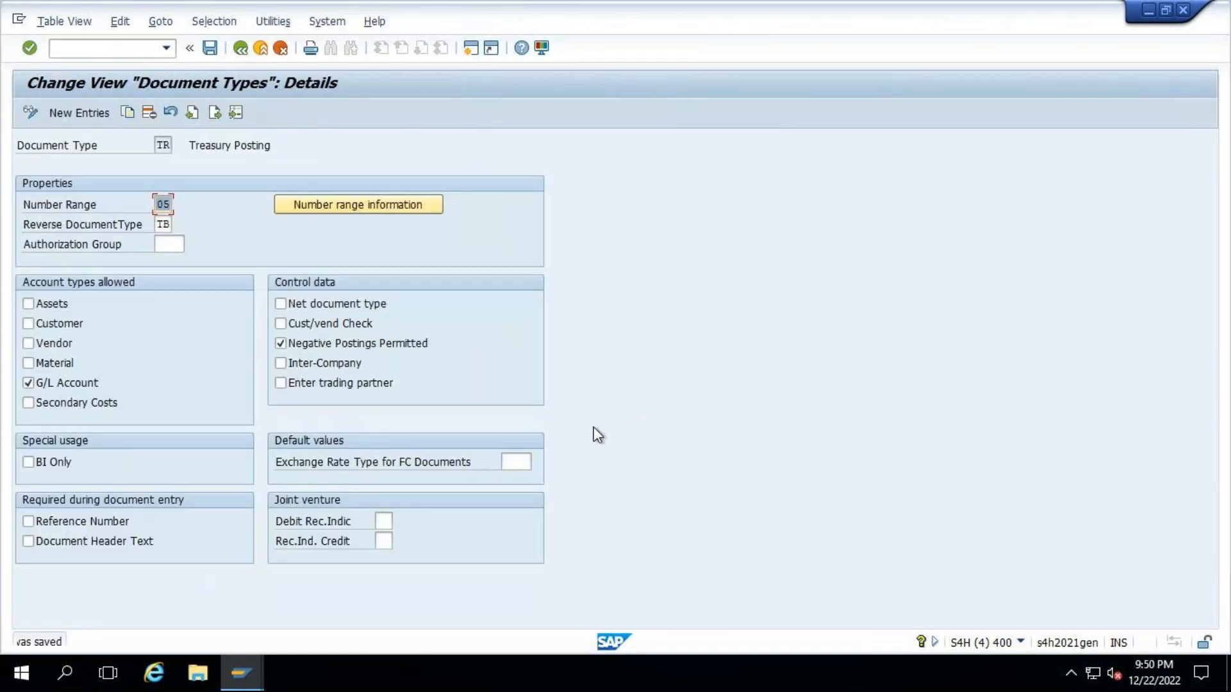
- Post the deposit's flows due up to 22.12.2022 with Test Run turned off and Post All Valuation Areas selected
mouse_move(241, 673)
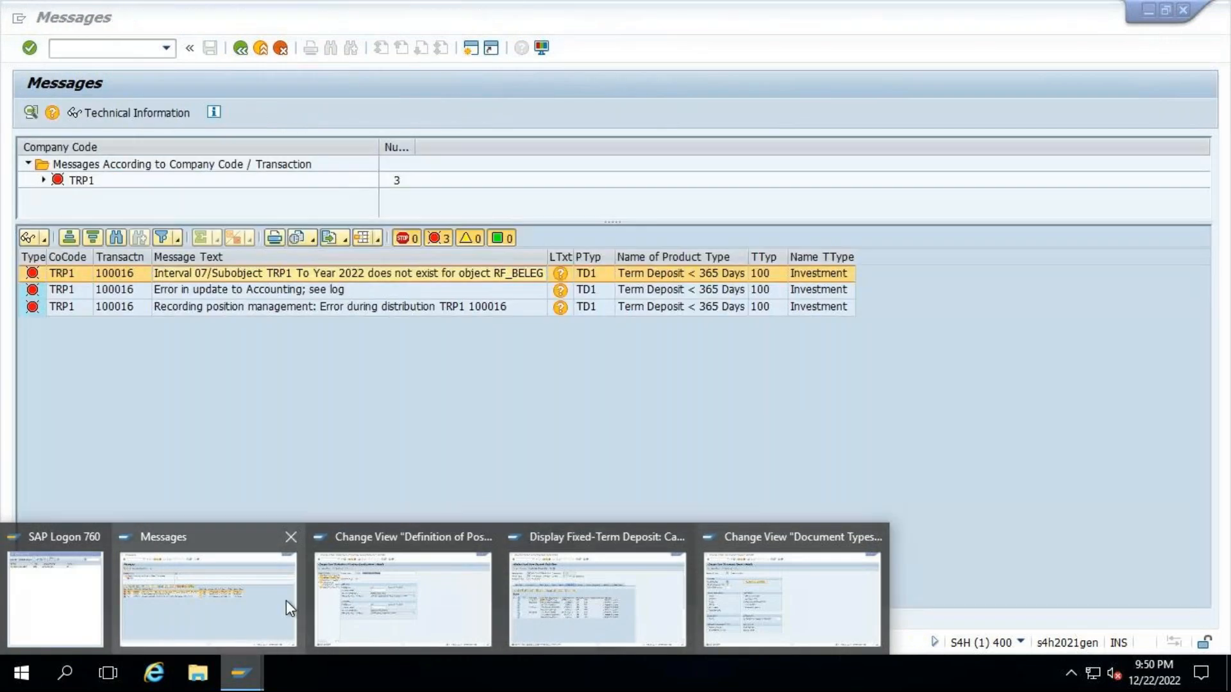
left_click(285, 600)
left_click(241, 48)
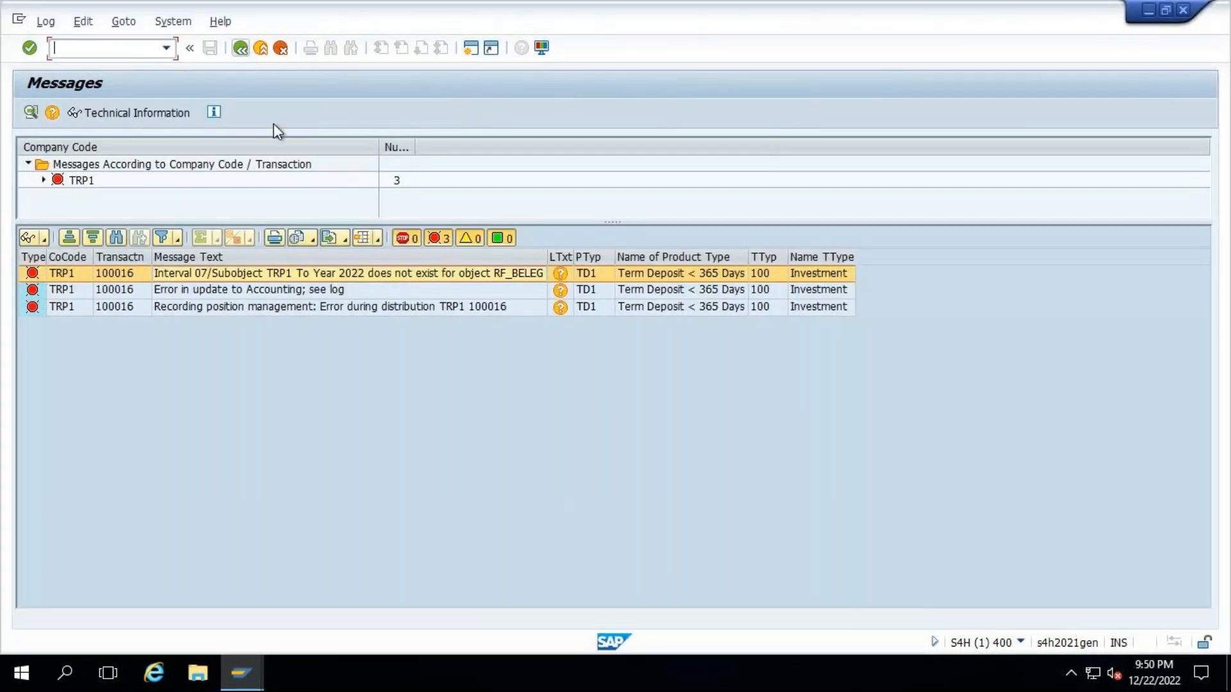
left_click(481, 581)
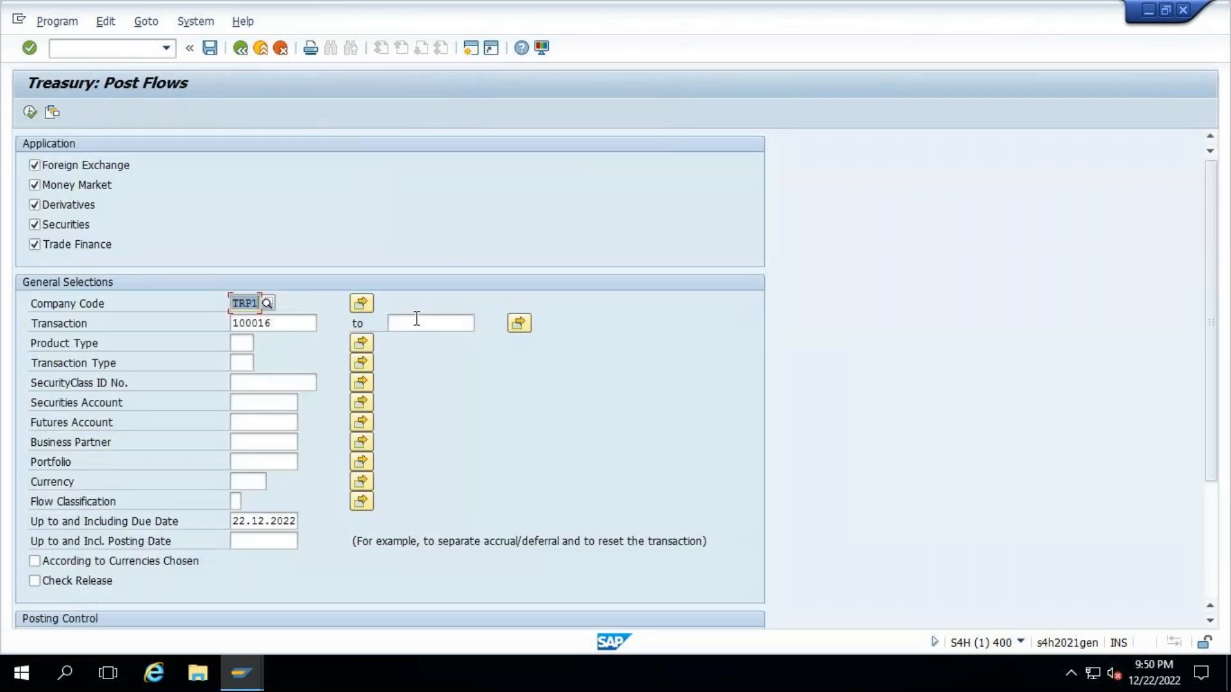
left_click(31, 111)
left_click(1210, 520)
left_click(36, 544)
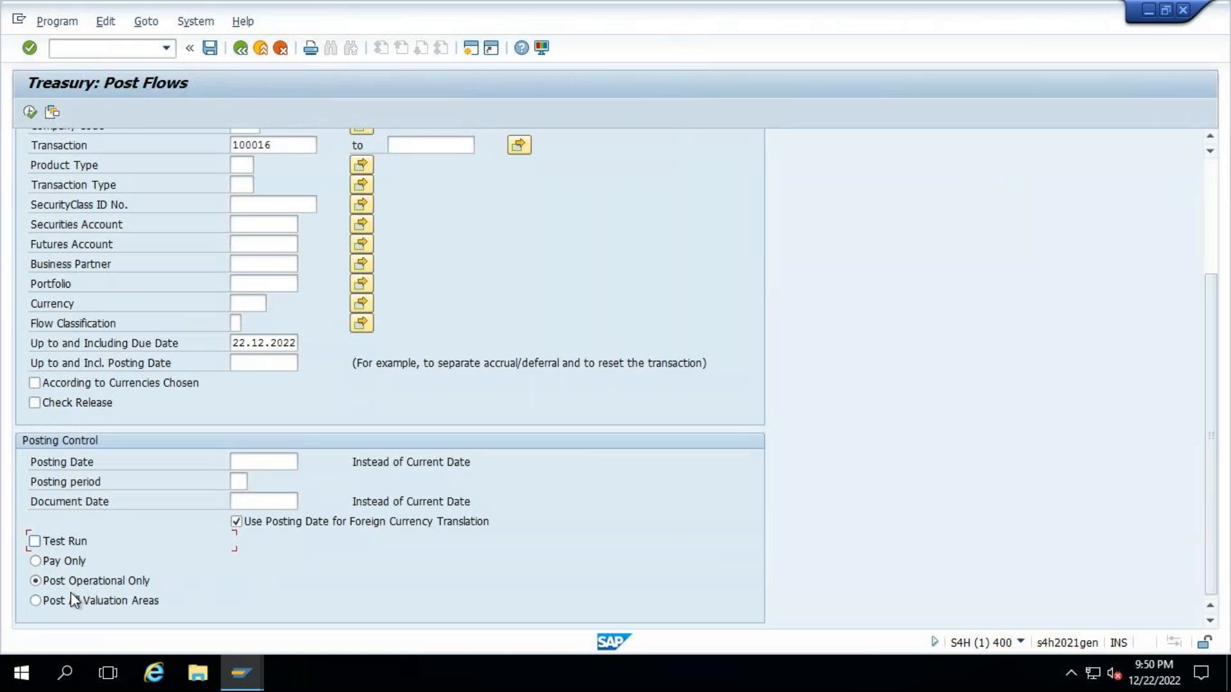
left_click(36, 601)
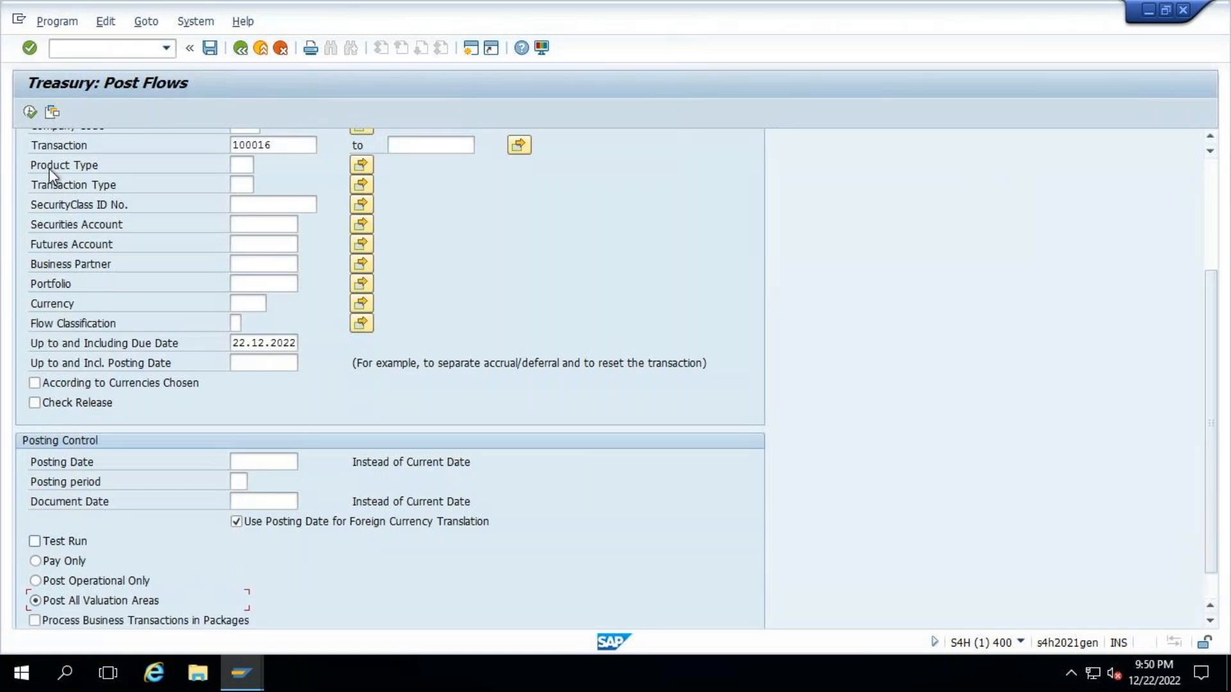
left_click(30, 112)
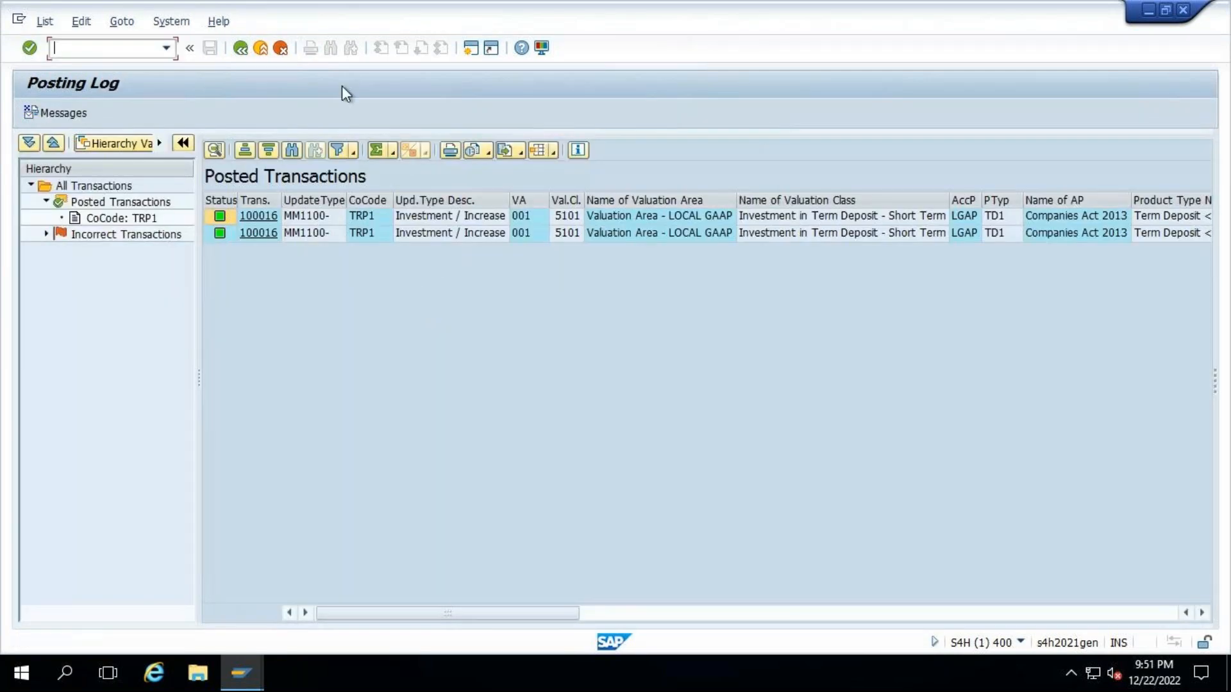
left_click(242, 48)
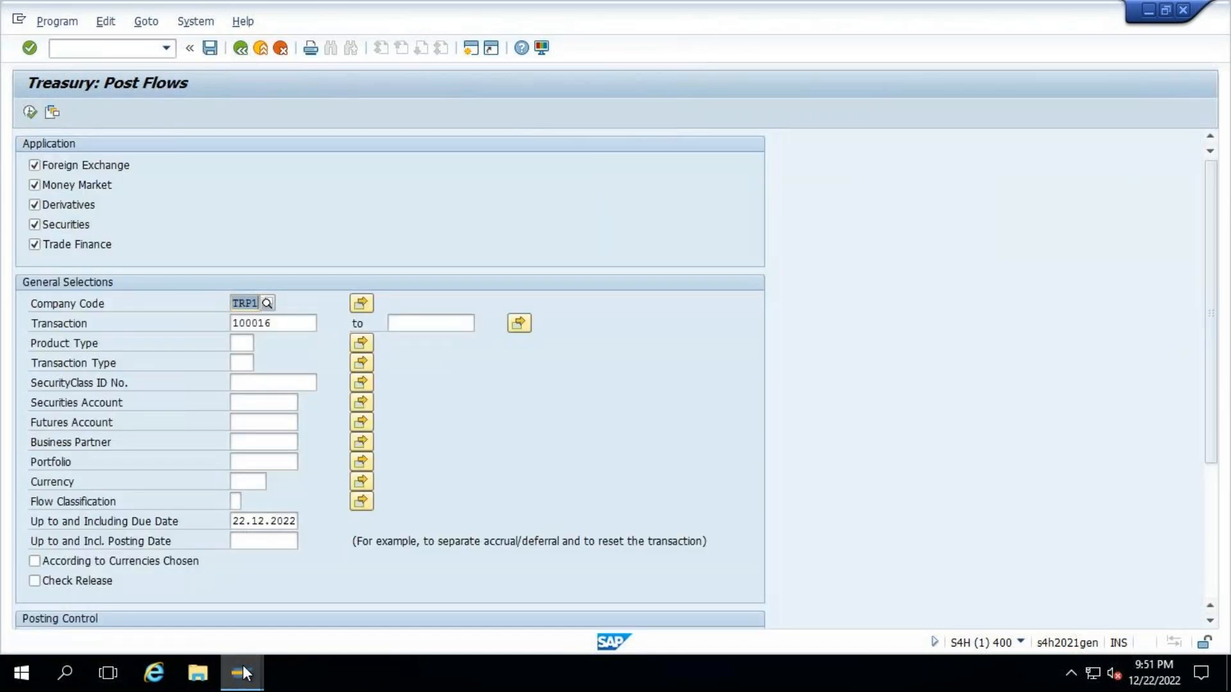
- Review the deposit's cash flow, widening the flow type column and checking the principal increase and interest capitalization flows
mouse_move(242, 674)
left_click(604, 598)
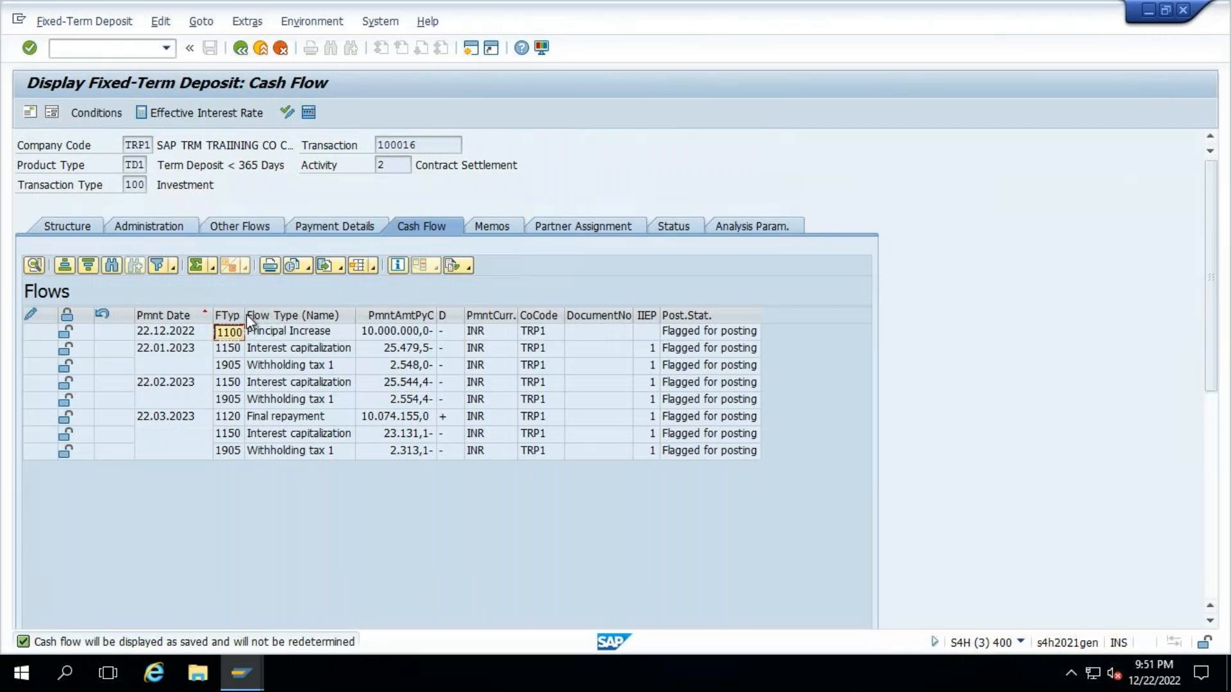
left_click_drag(245, 314, 286, 328)
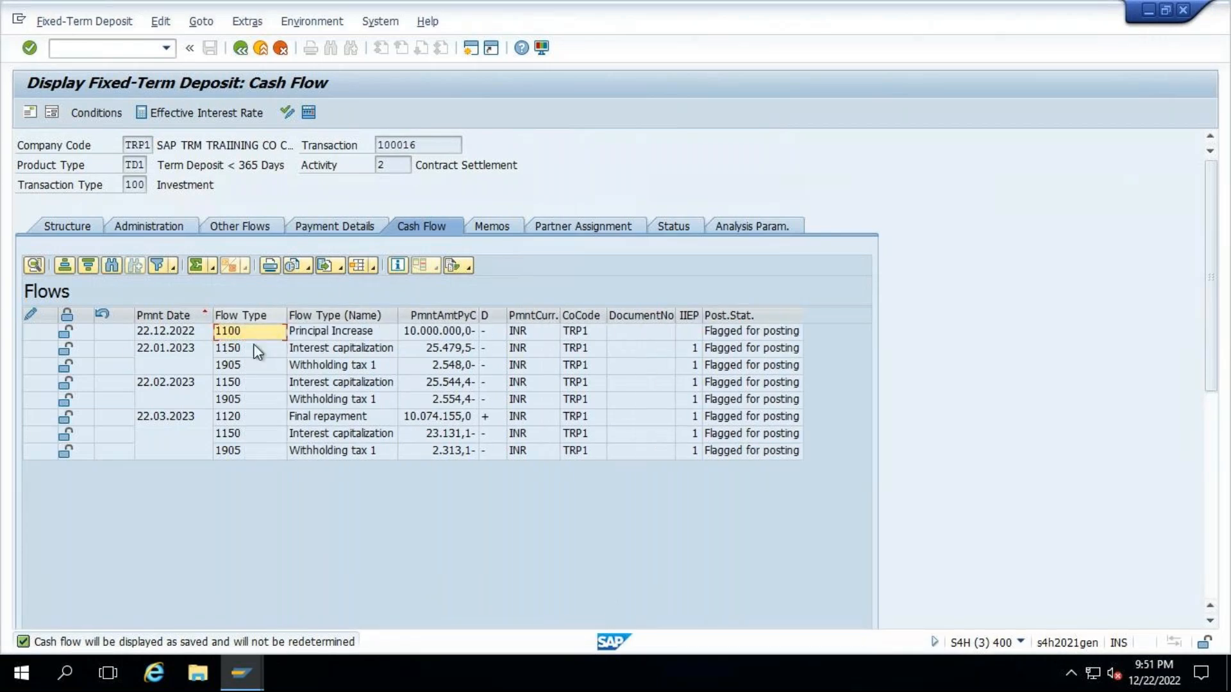
left_click(239, 350)
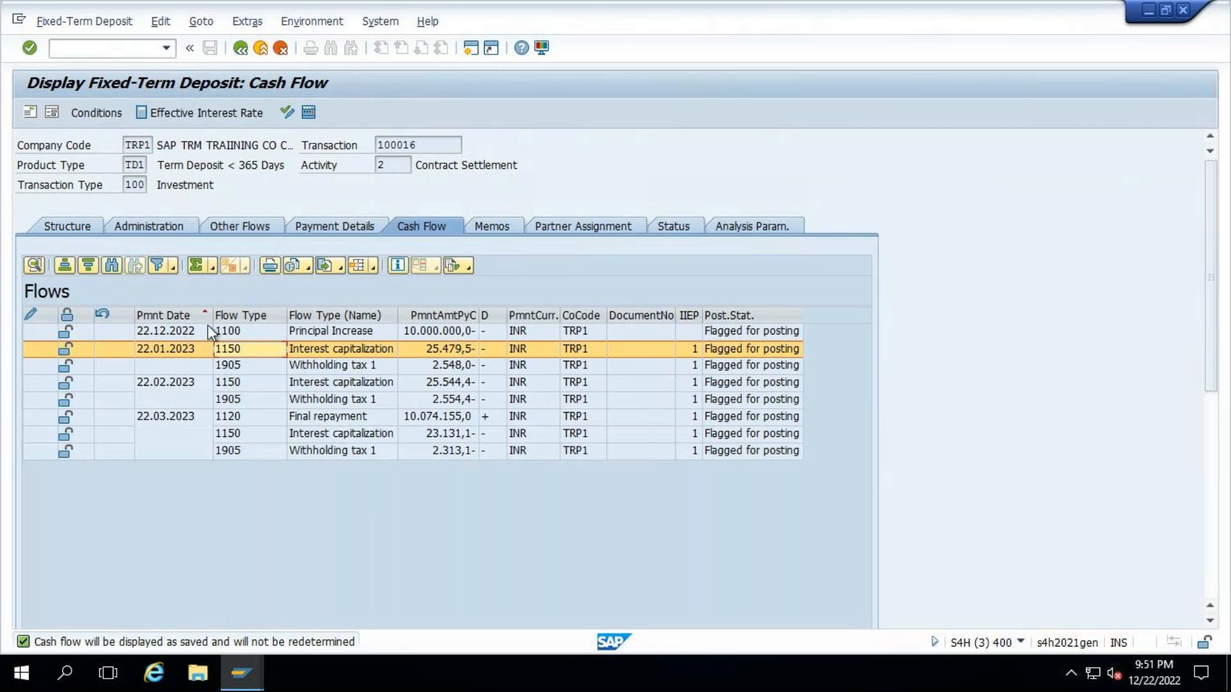
left_click(156, 330)
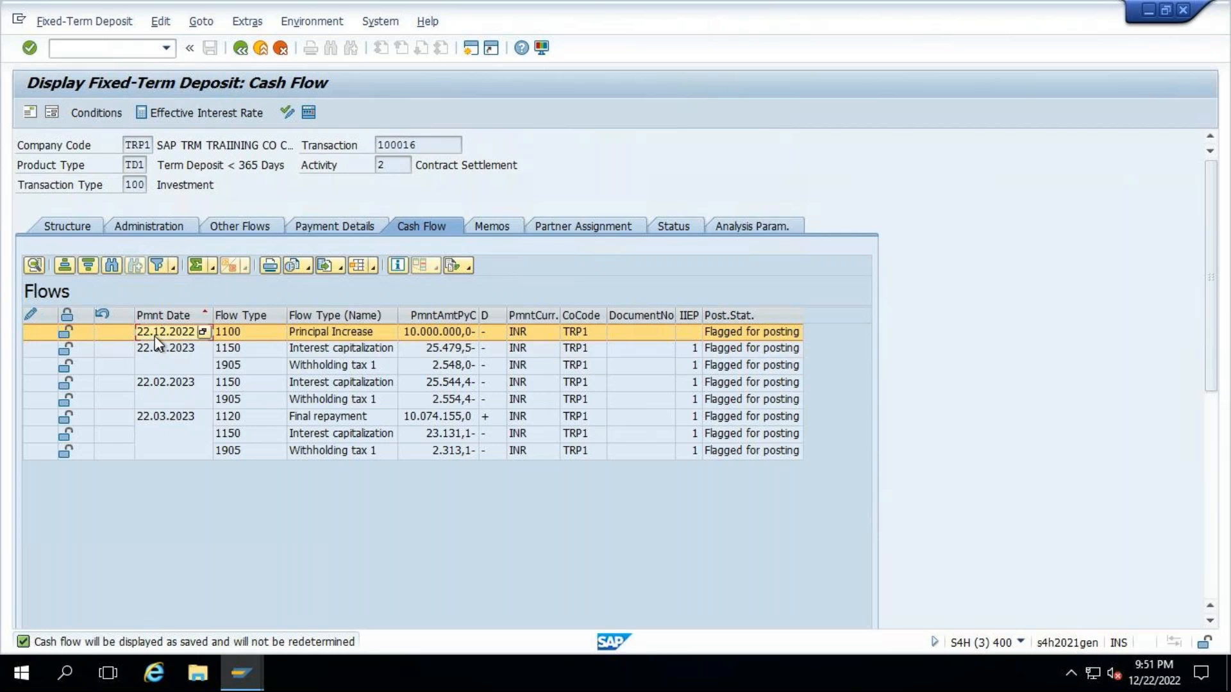
left_click(244, 673)
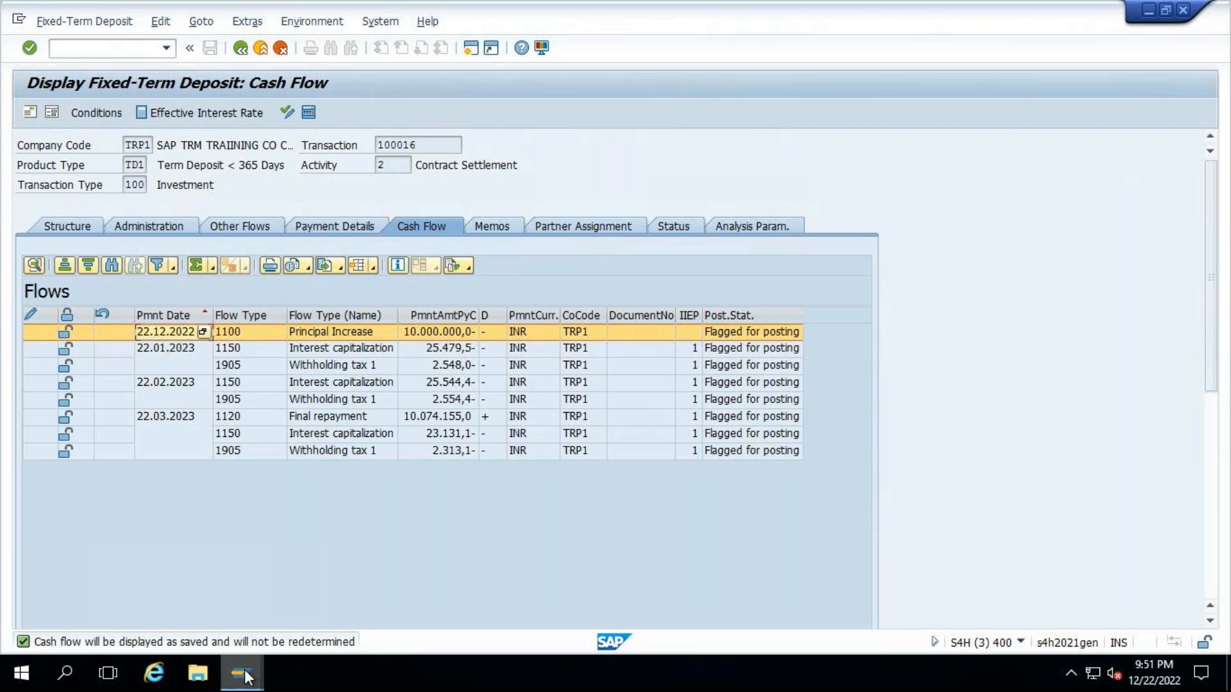
left_click(163, 348)
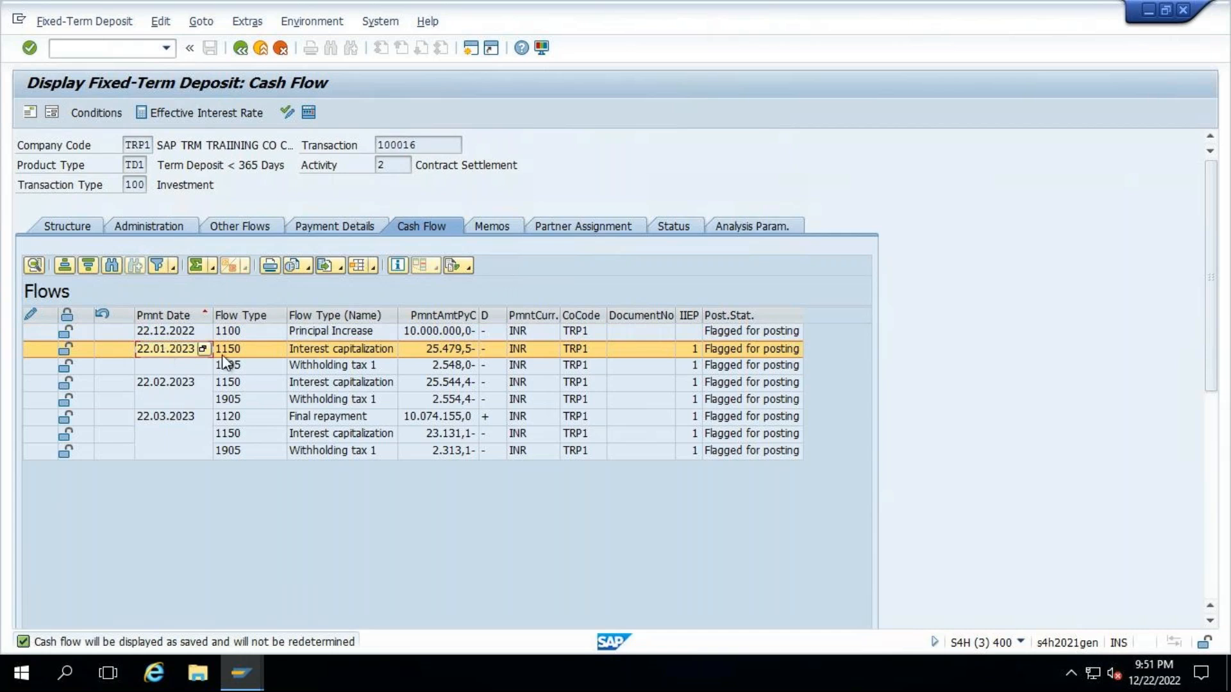
left_click(251, 678)
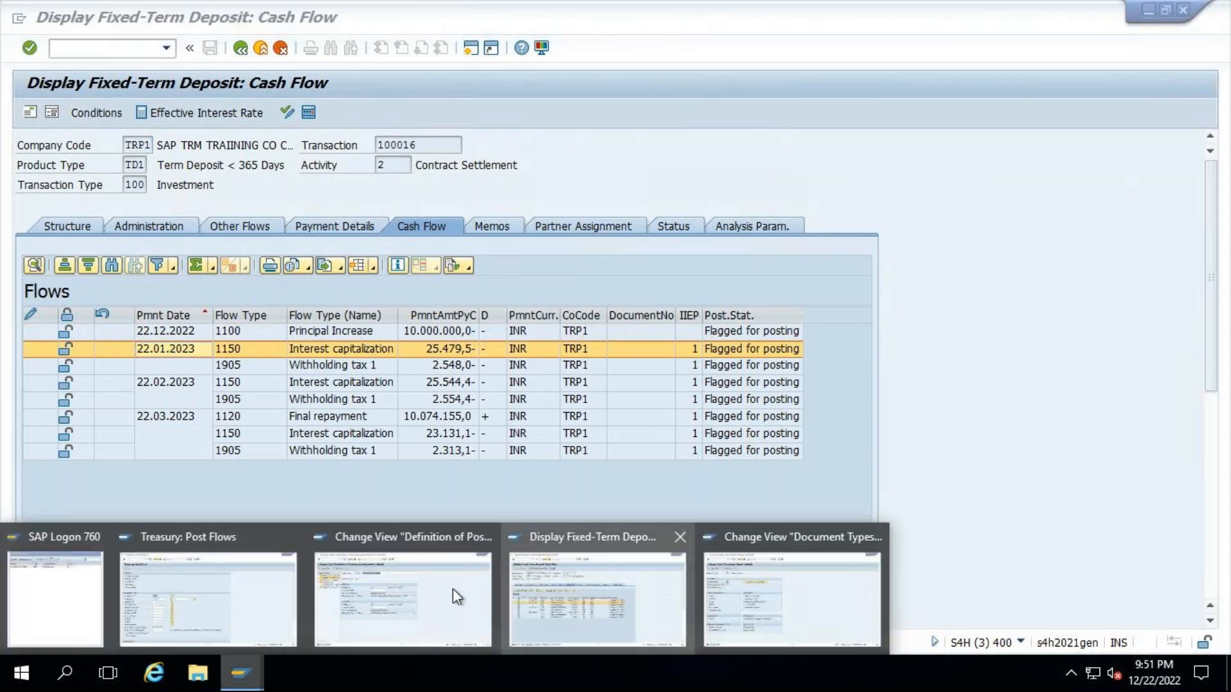
- Close the document types configuration and start Execute Accrual/Deferral of Expenses and Revenues with transaction code TPM44
left_click(756, 586)
left_click(214, 48)
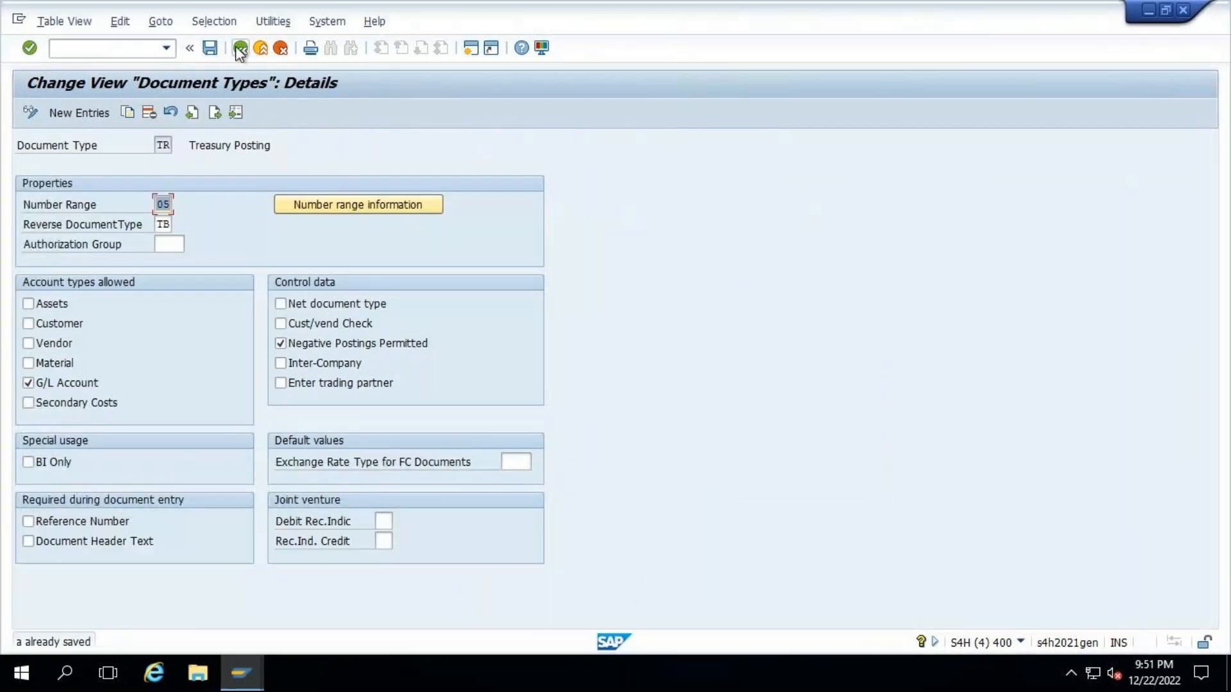
left_click(239, 50)
left_click(239, 49)
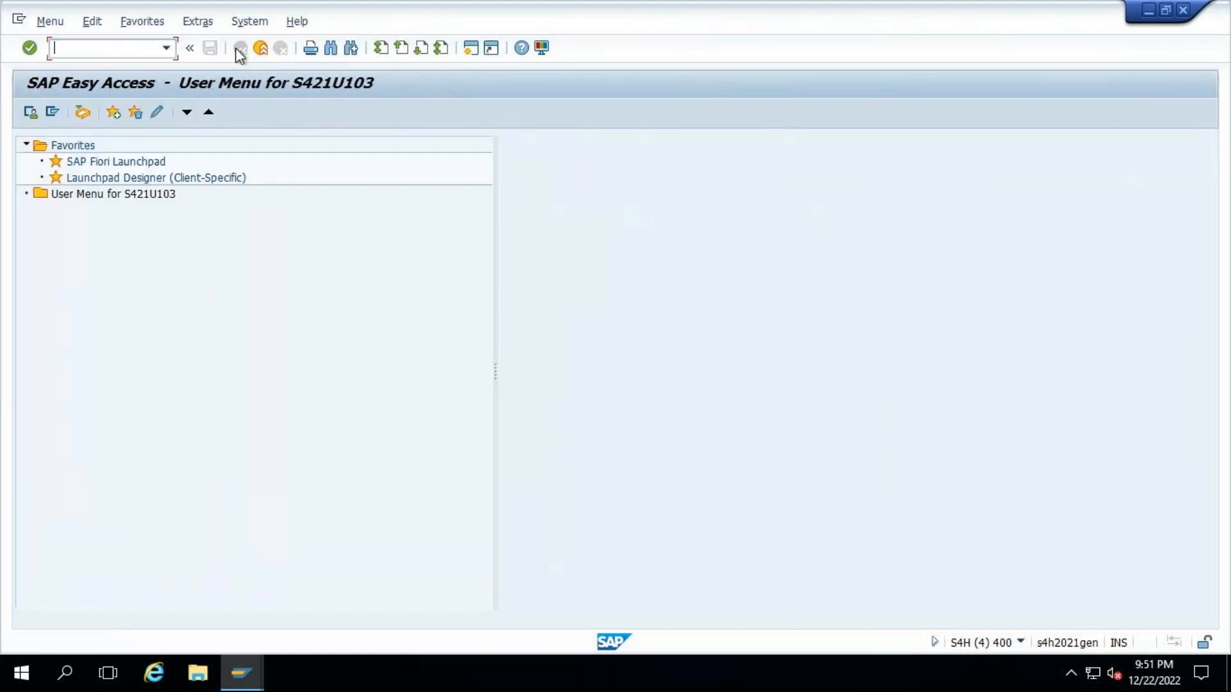
type("TM")
key("BackSpace")
type("PM44")
key("Return")
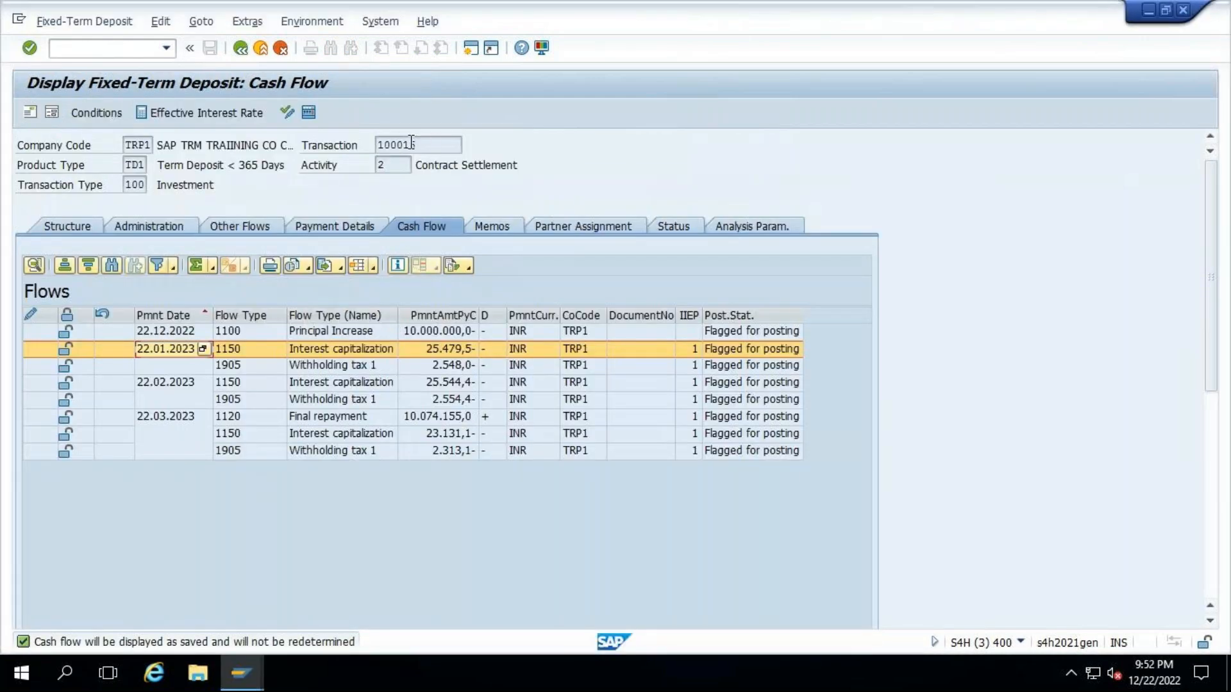
- Restrict the accrual/deferral run to deposit transaction 100016 and set its key date to 31.12.2022
double_click(411, 144)
key("ctrl+c")
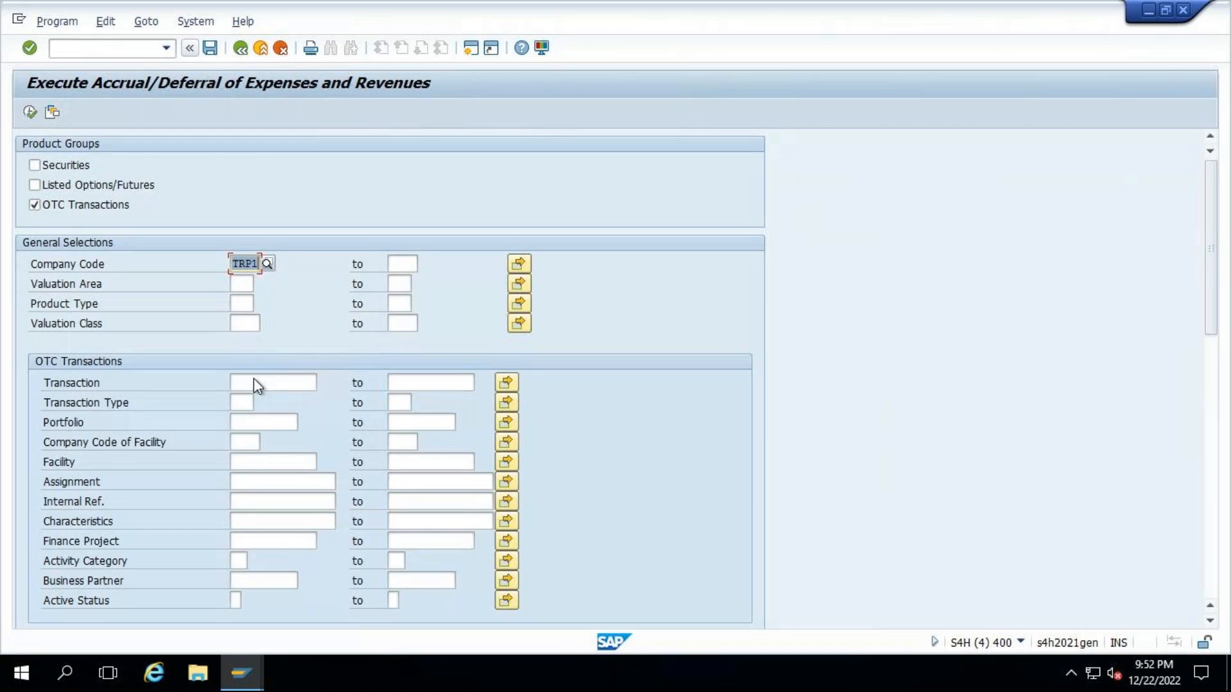
left_click(256, 384)
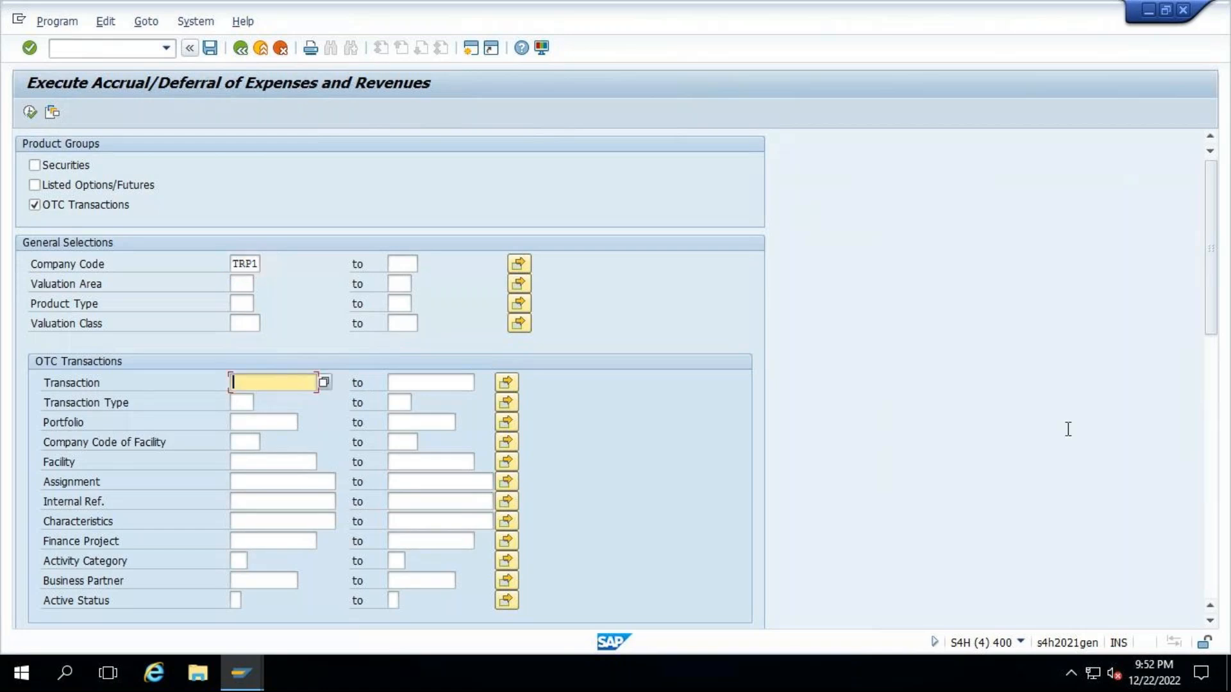
key("ctrl+v")
left_click(1210, 484)
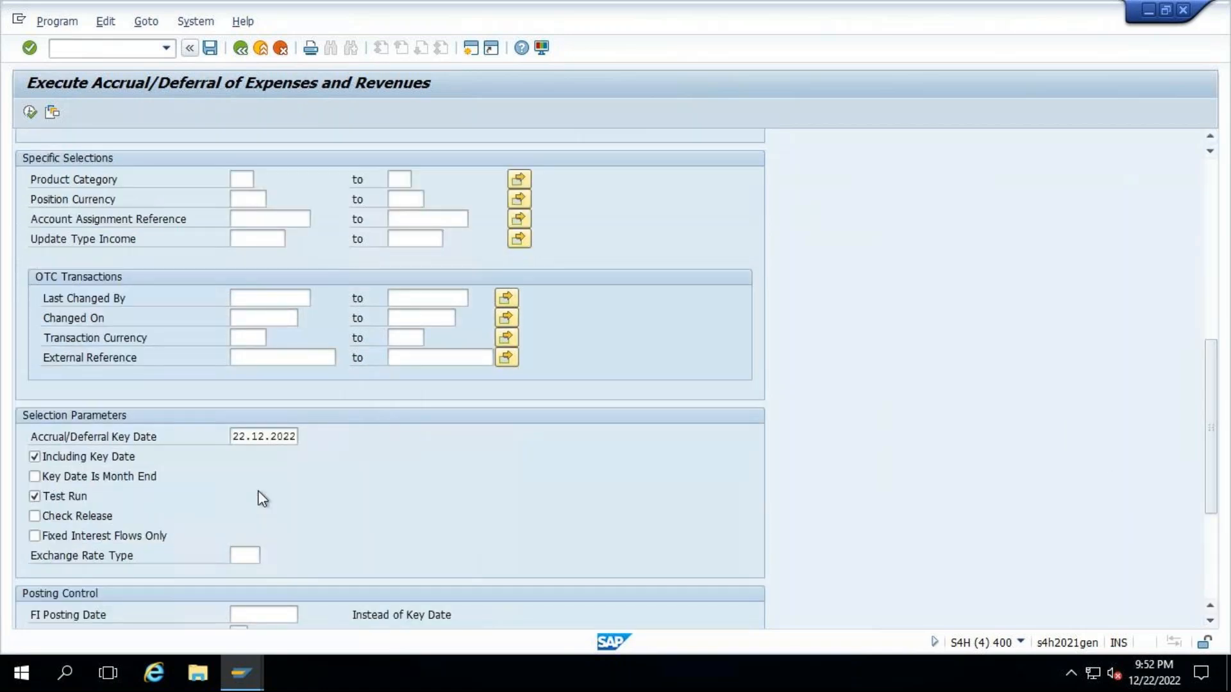
left_click(297, 437)
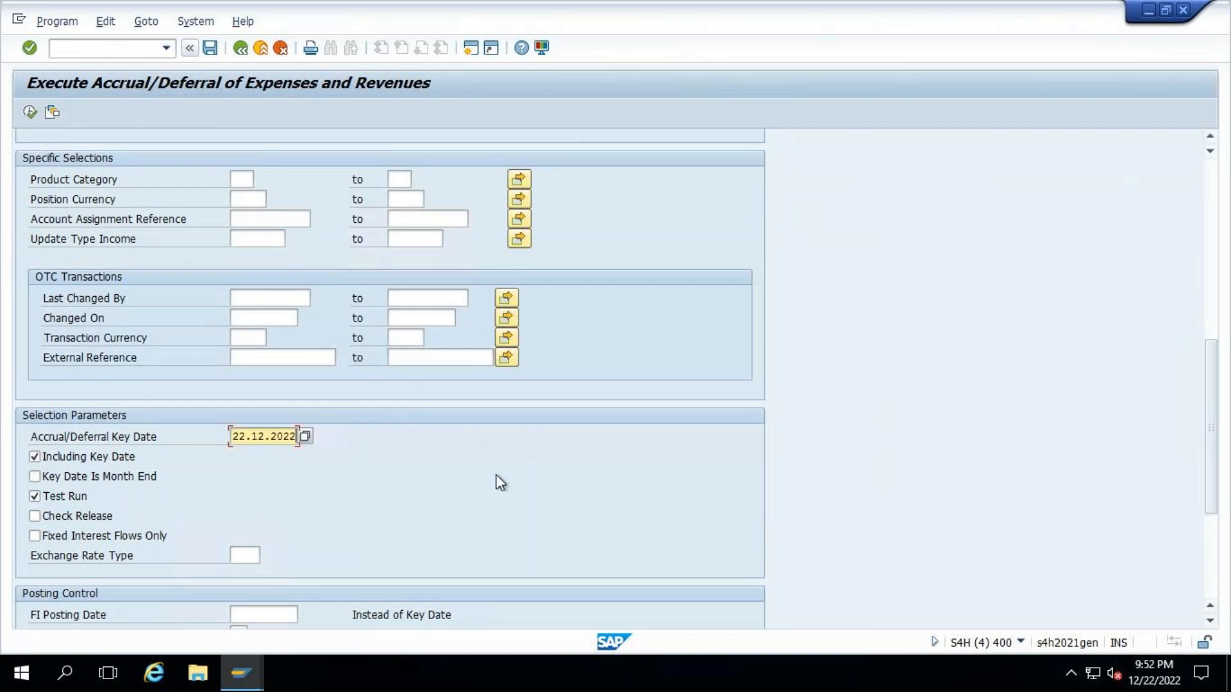
left_click(304, 436)
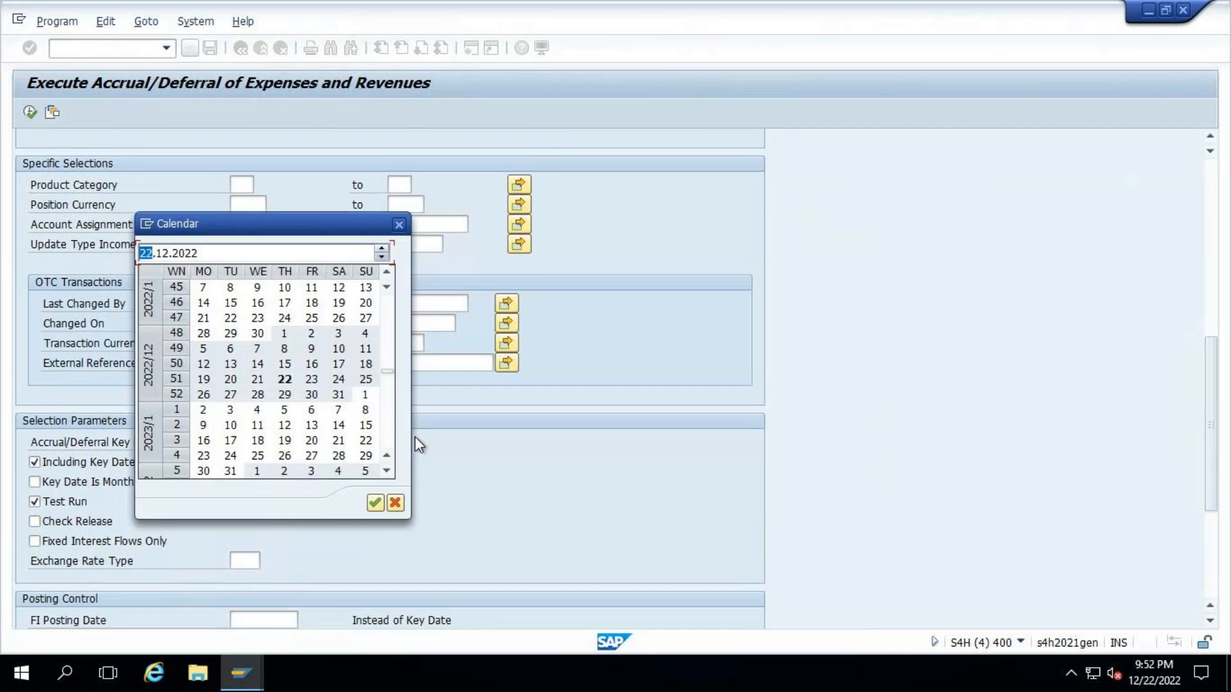
double_click(338, 394)
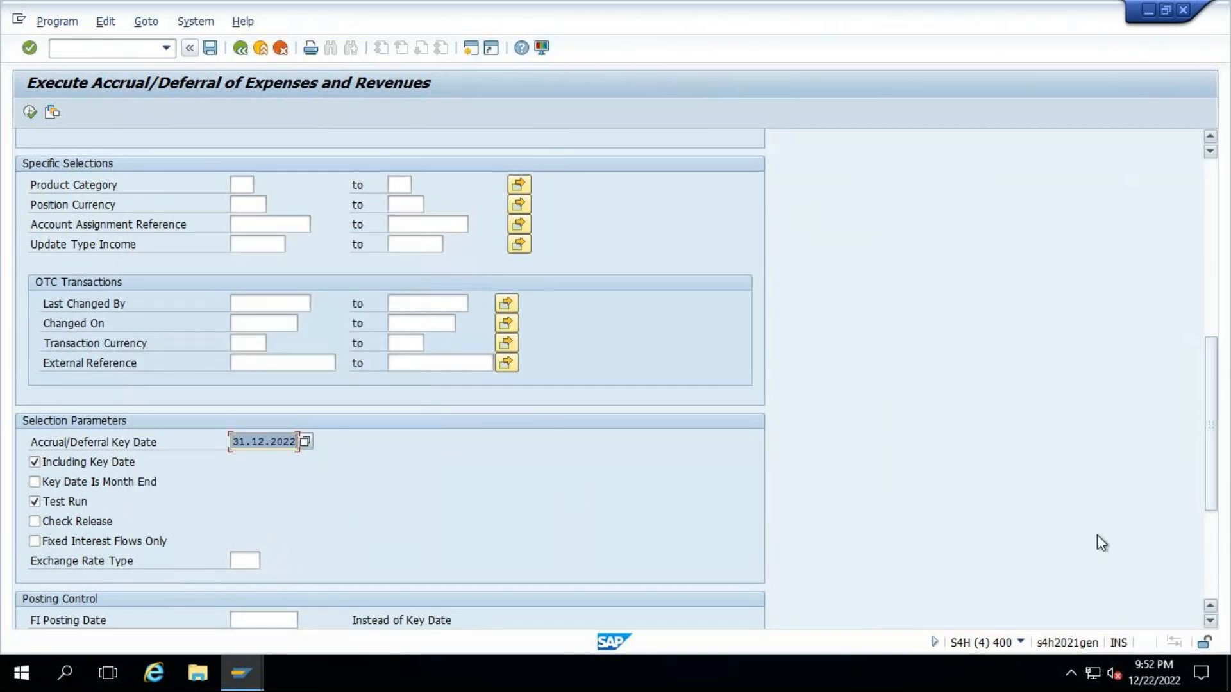
- Set both the FI posting date and the FI document date of the accrual run to 31.12.2022
scroll(1099, 543, "down", 4)
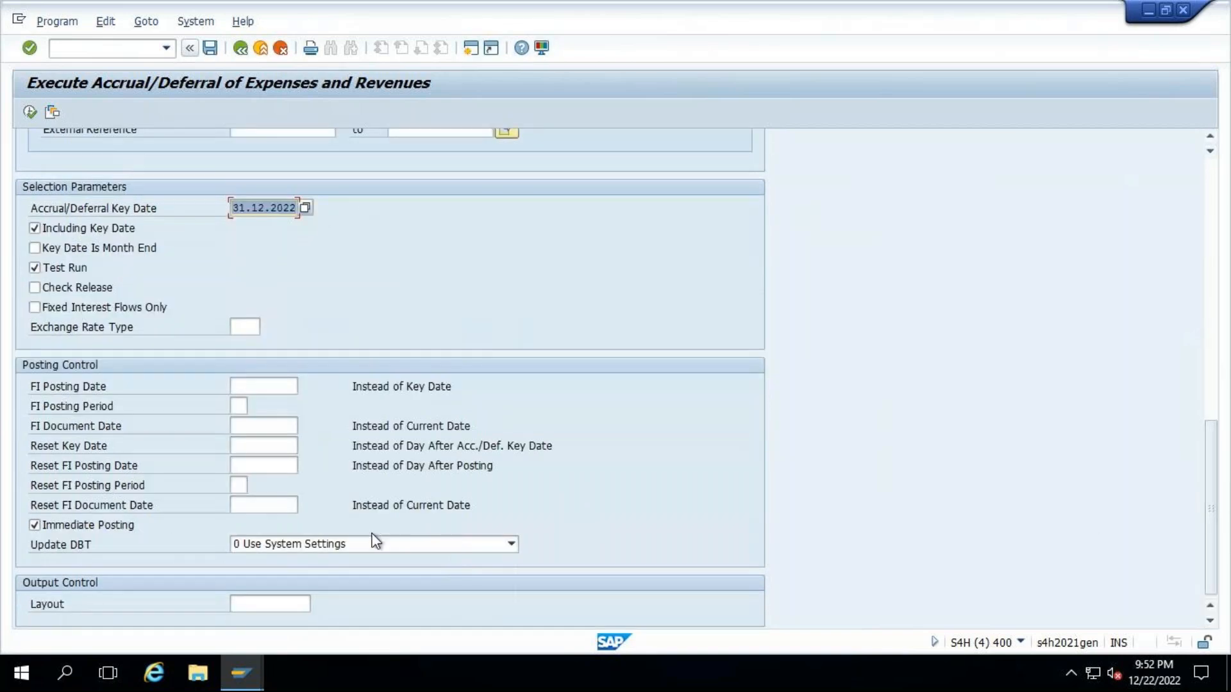
left_click(267, 386)
left_click(303, 388)
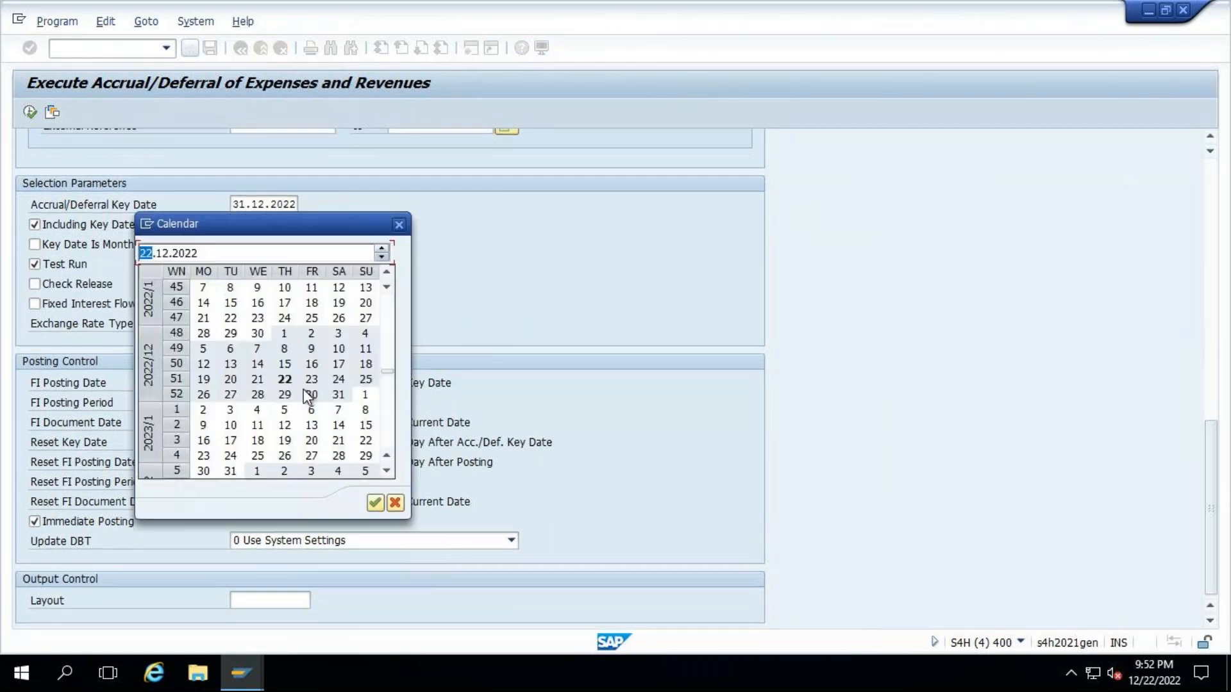
double_click(339, 395)
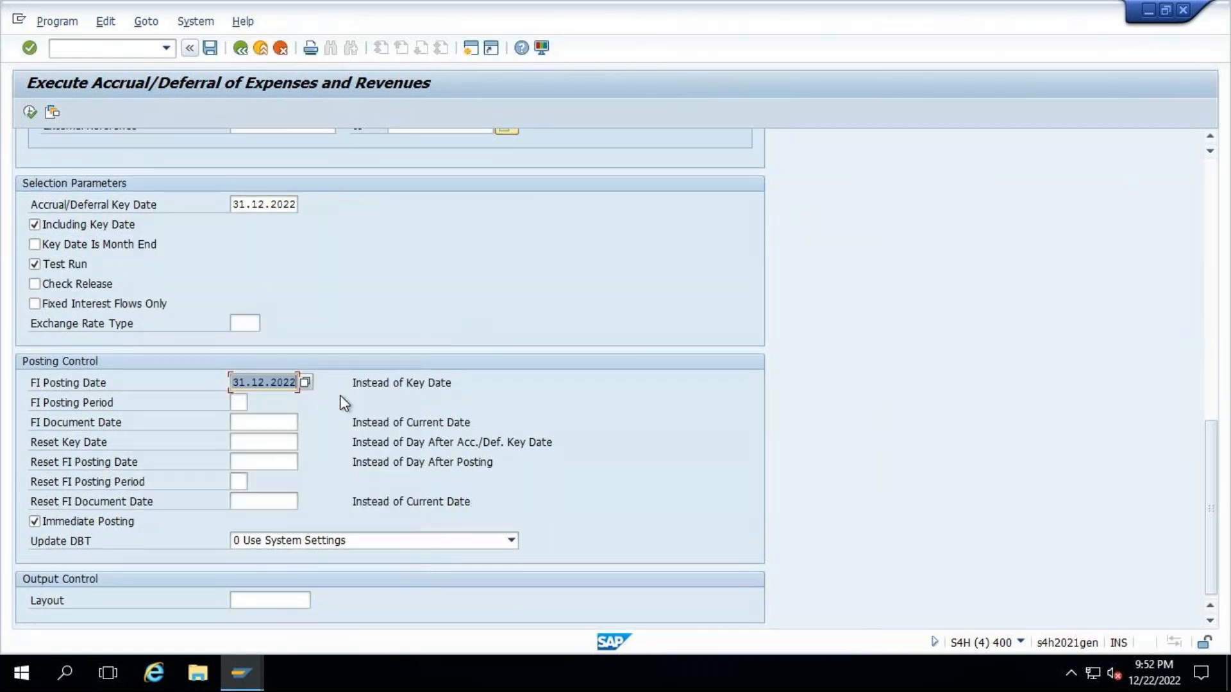
left_click(251, 422)
type("31.12.2022")
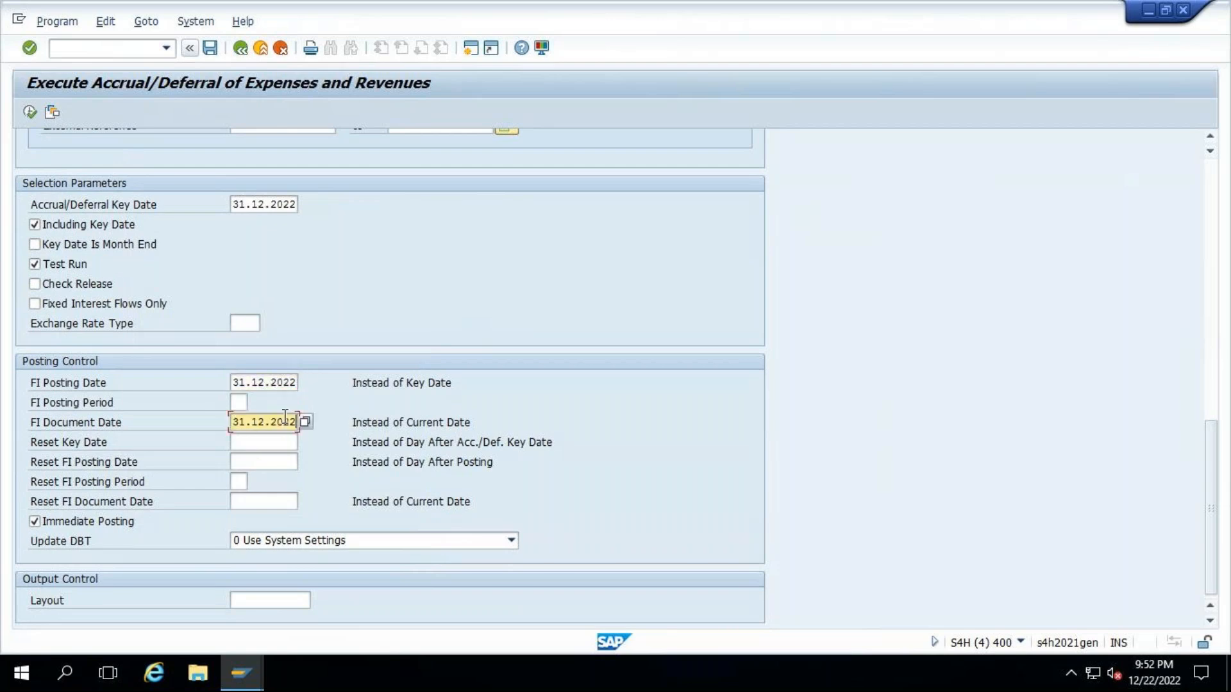
- Set the reset key date, reset FI posting date and reset FI document date to 01.01.2023
left_click(260, 442)
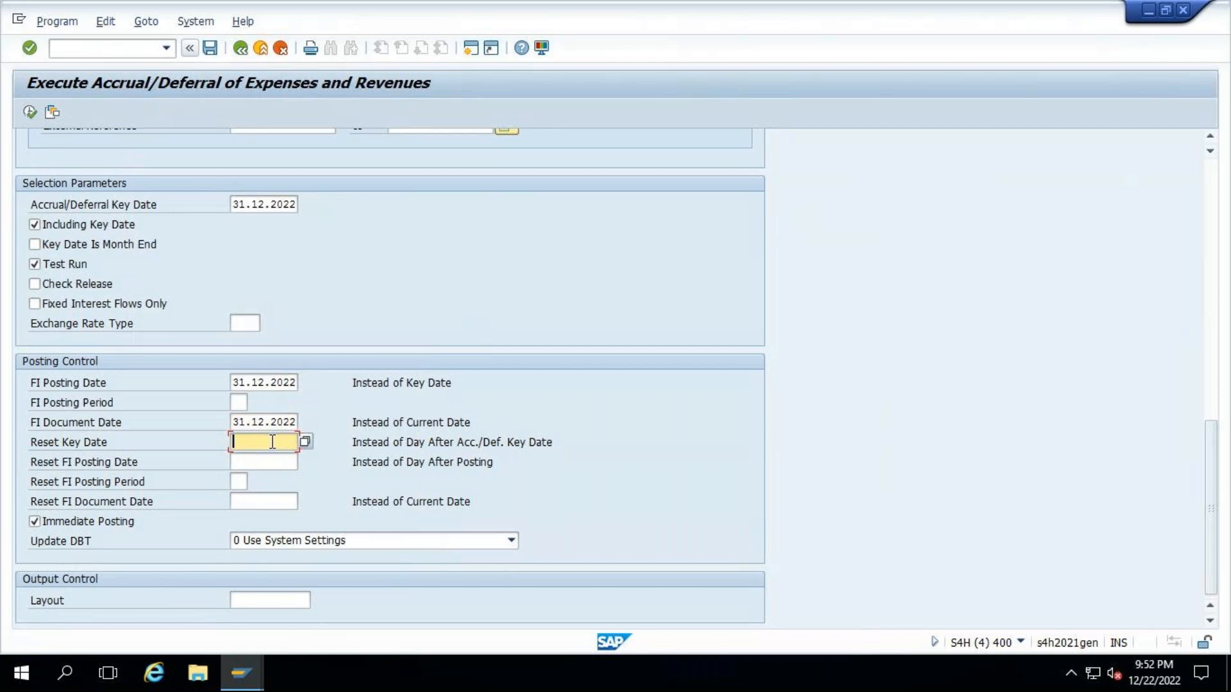
type("01.01.2023")
left_click(234, 441)
left_click_drag(232, 443, 305, 443)
key("ctrl+c")
left_click(243, 457)
key("ctrl+v")
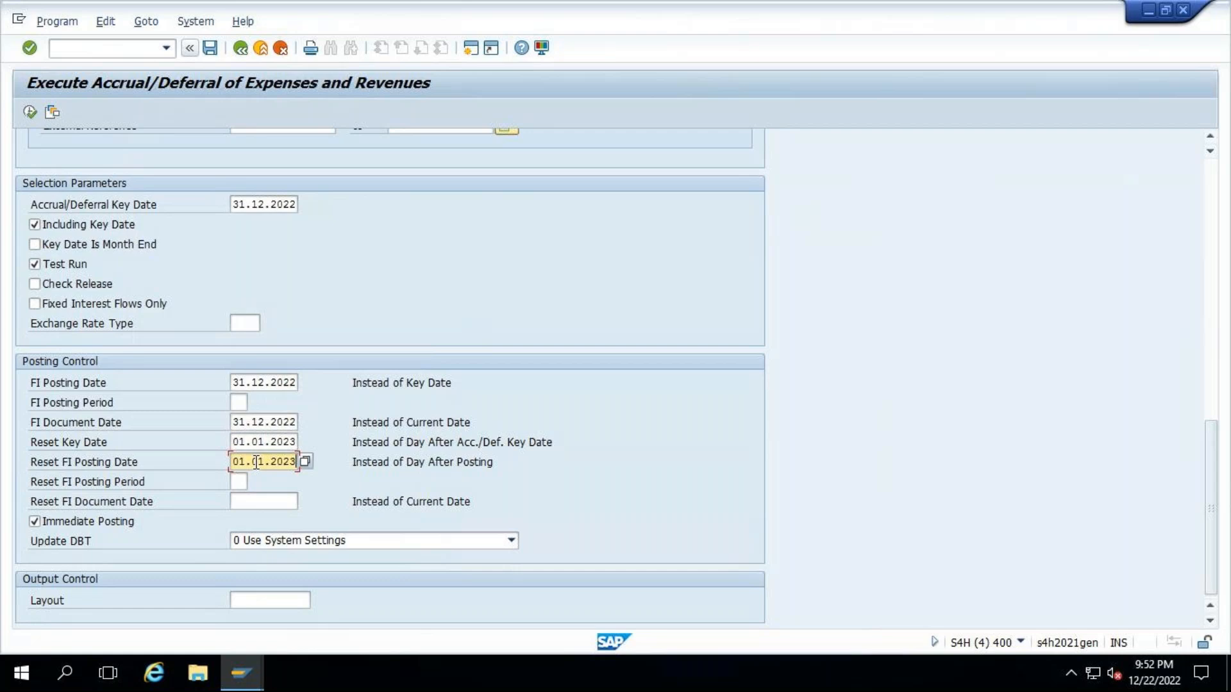
left_click(247, 502)
key("ctrl+v")
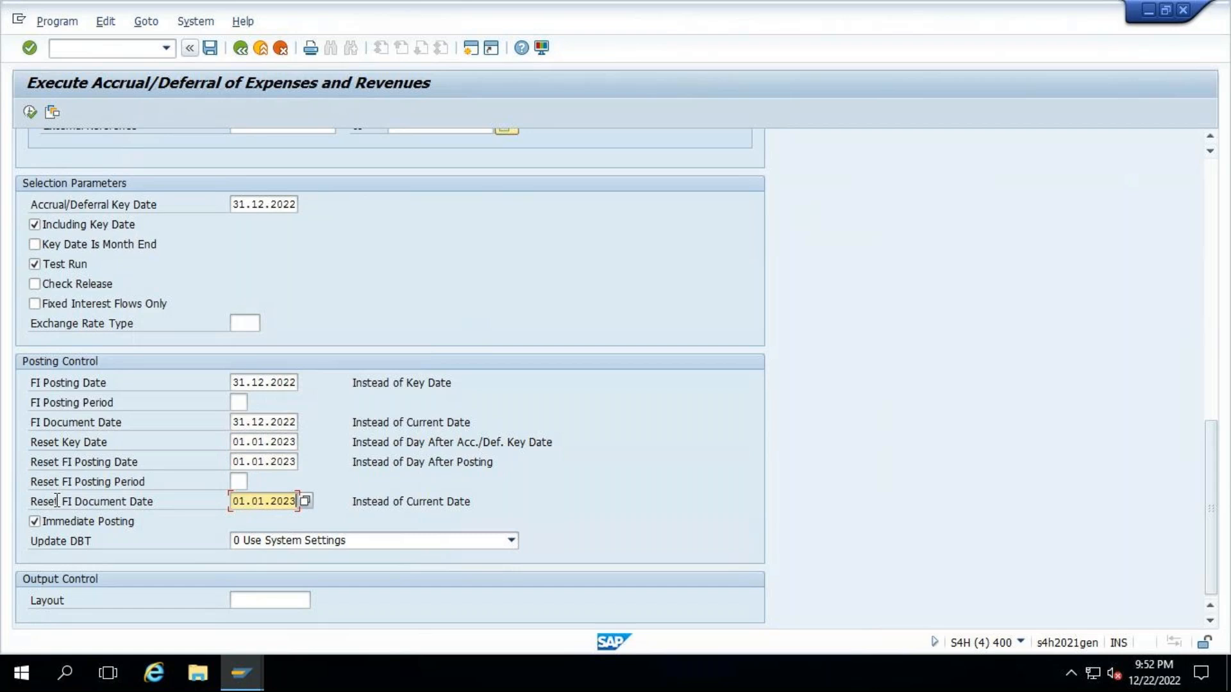
- Execute the accrual/deferral as a test run and check the posting dates and transaction categories in its posting log
left_click(36, 112)
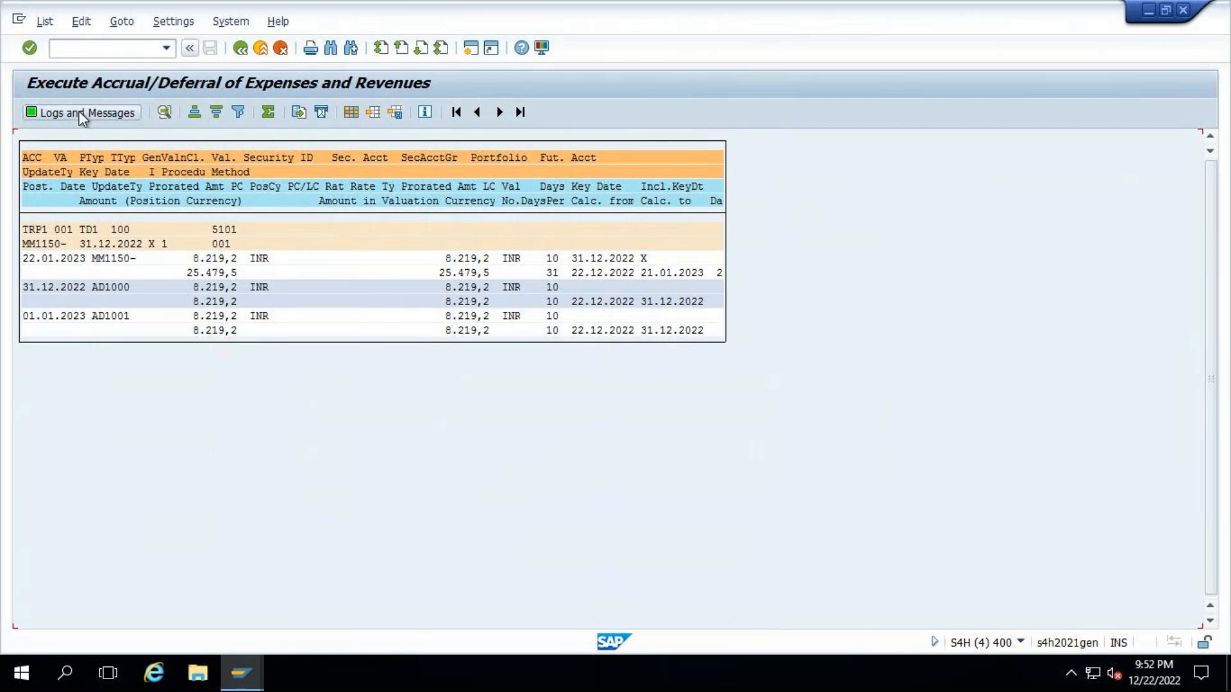
key("shift+F1")
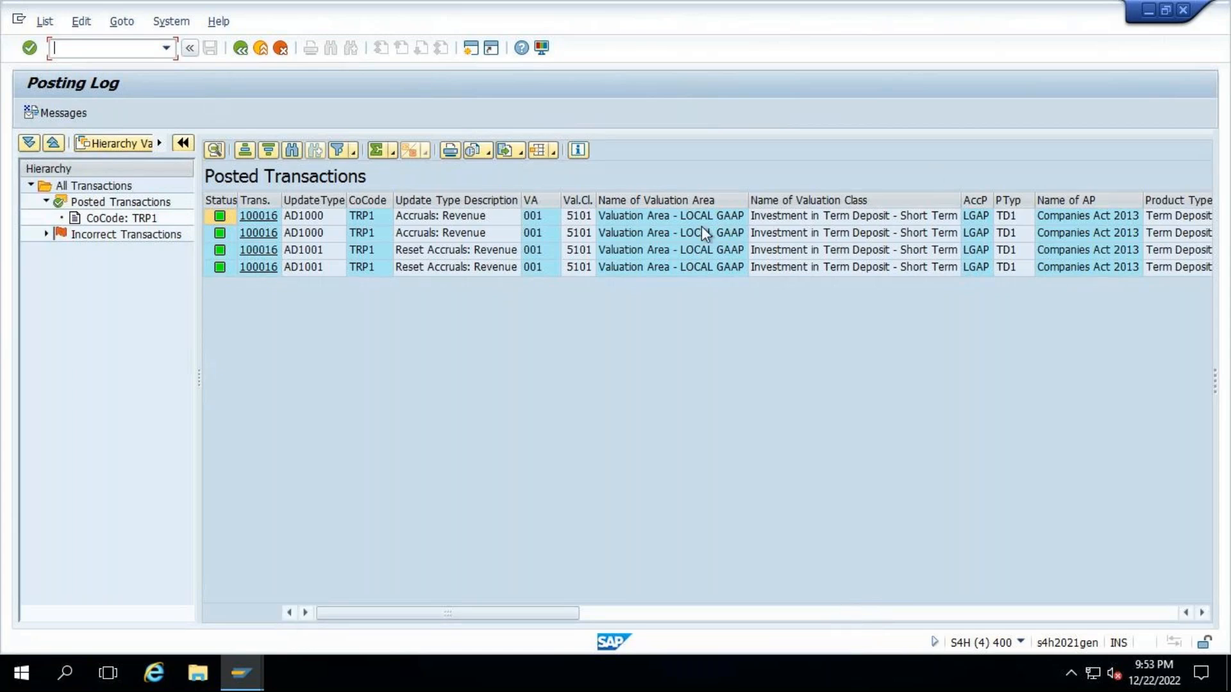
left_click(830, 610)
left_click(747, 217)
left_click(740, 233)
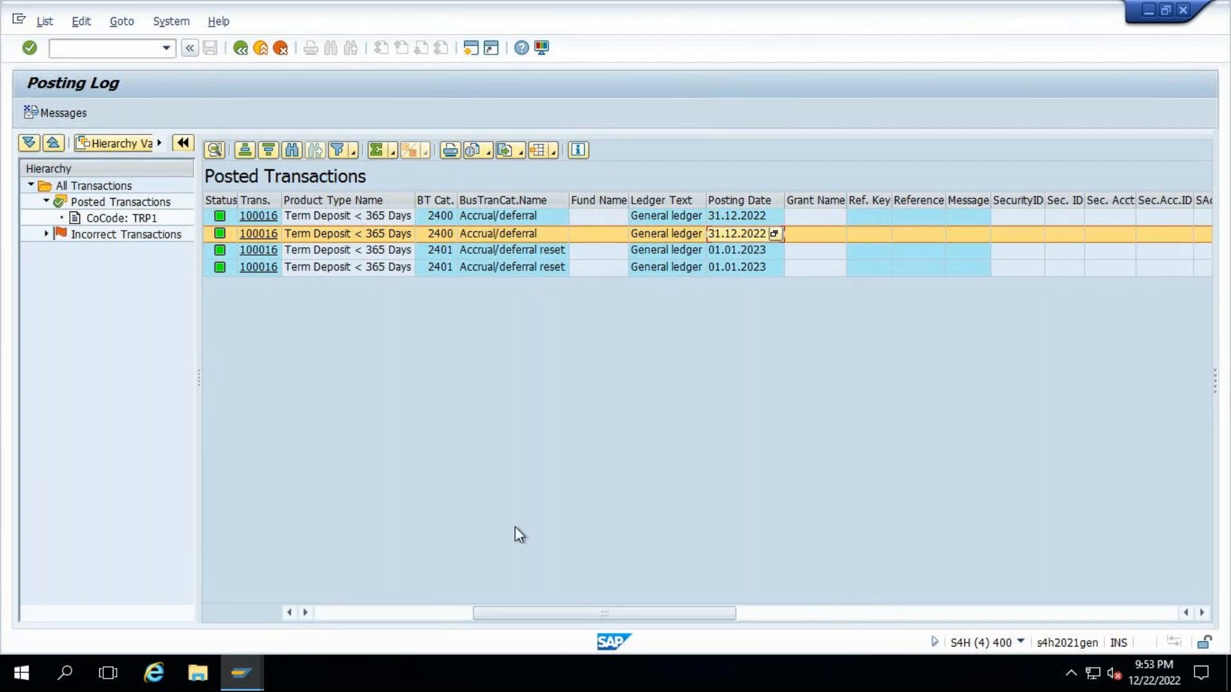
left_click_drag(512, 616, 422, 614)
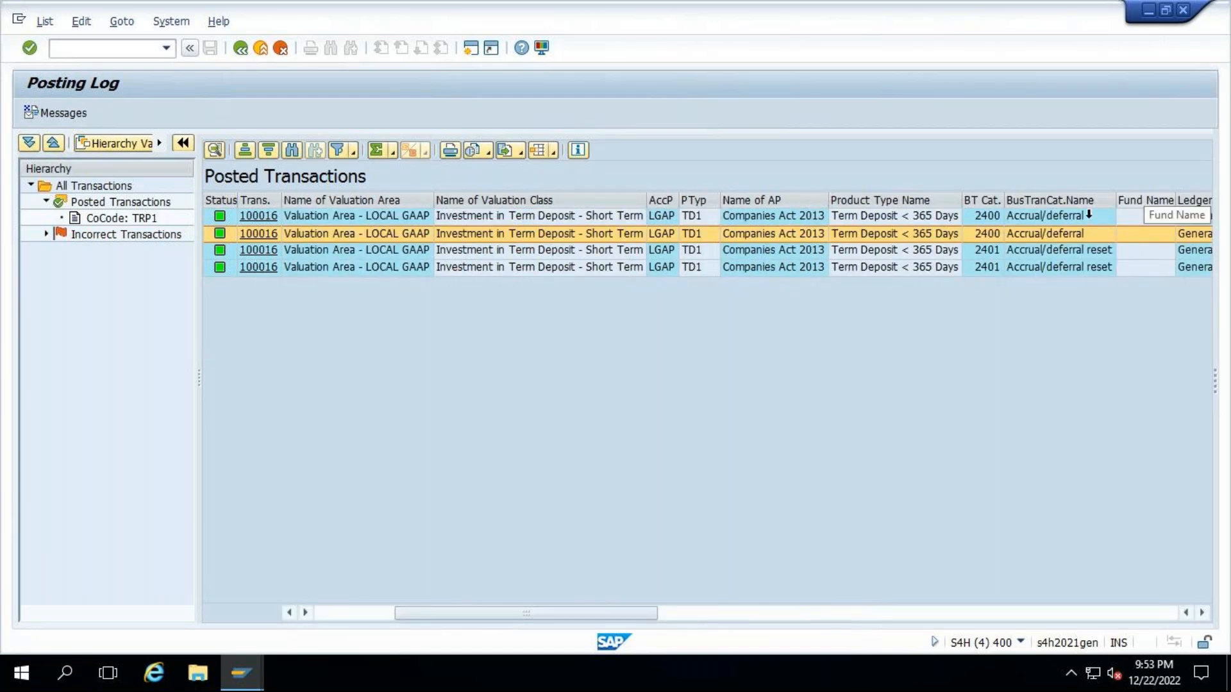
- Return to the accrual/deferral selection, turn off Test Run and execute the actual posting
left_click(243, 51)
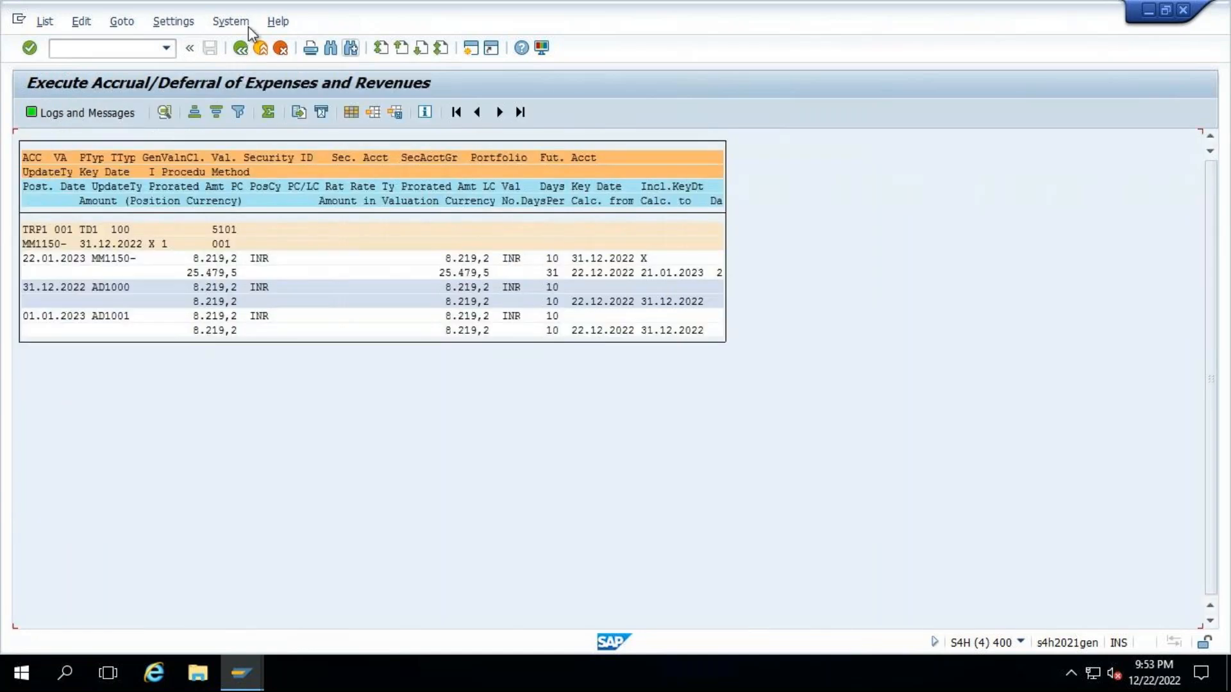
left_click(241, 51)
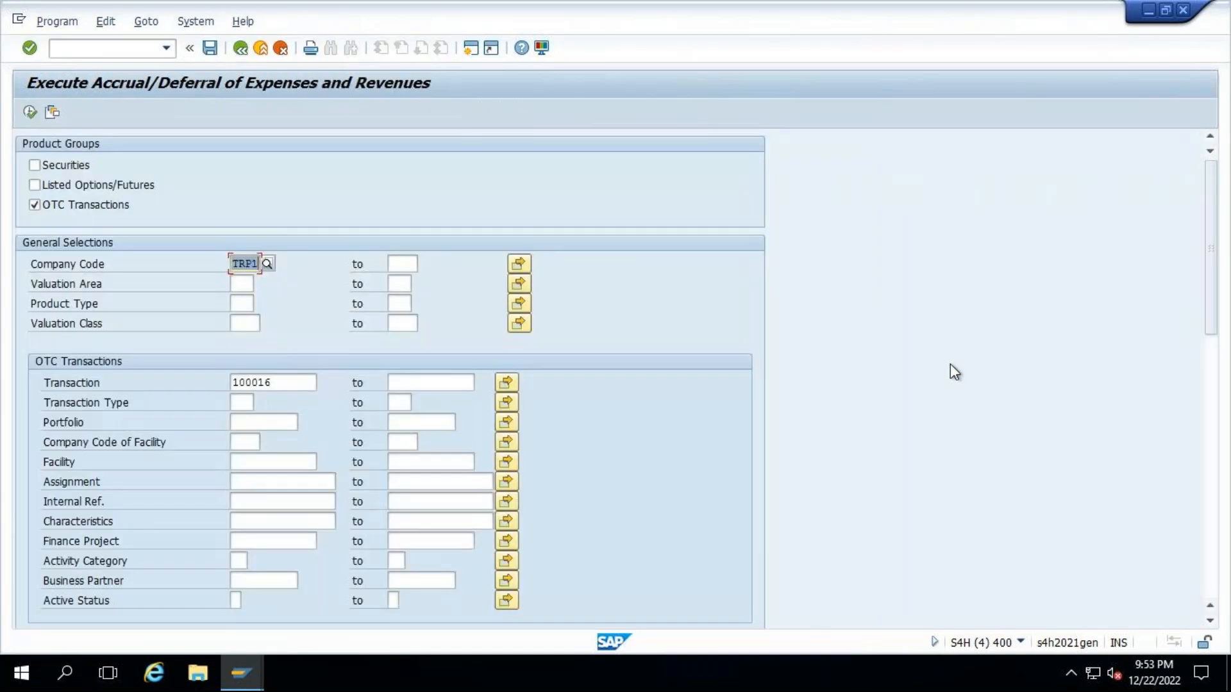
scroll(1225, 484, "down", 10)
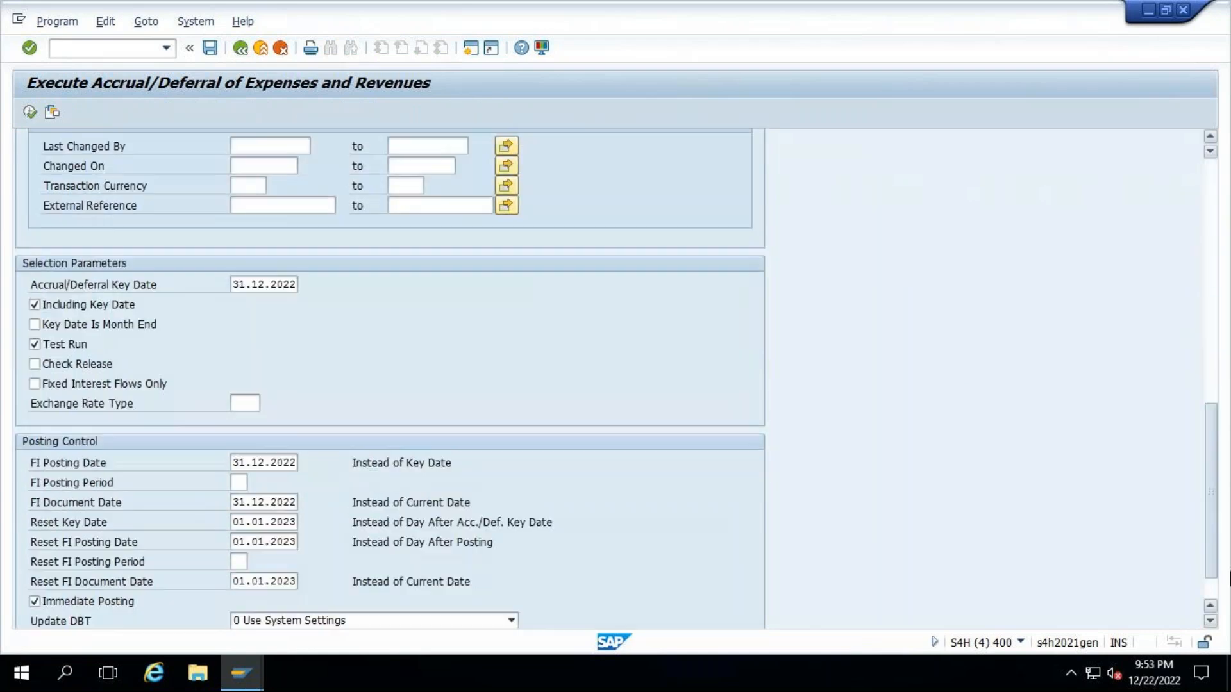
left_click(51, 265)
left_click(29, 111)
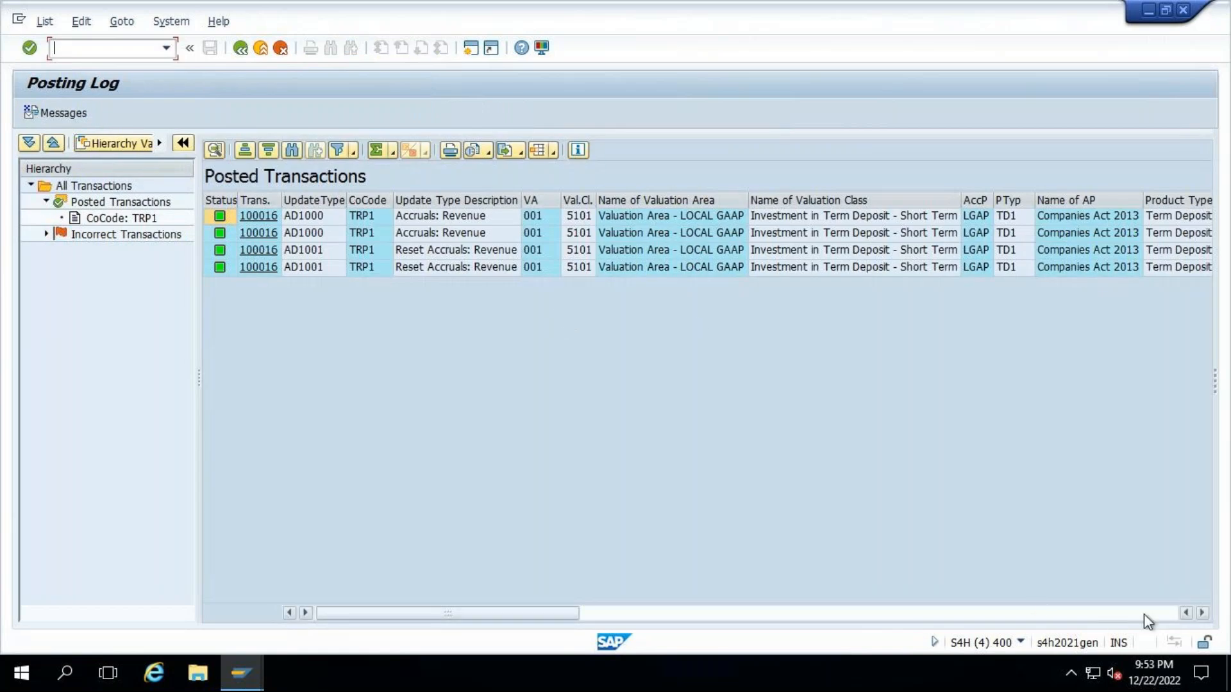
- Examine the line items and document header of the accrual document posted on 31.12.2022, and return to the posting log
left_click(1144, 614)
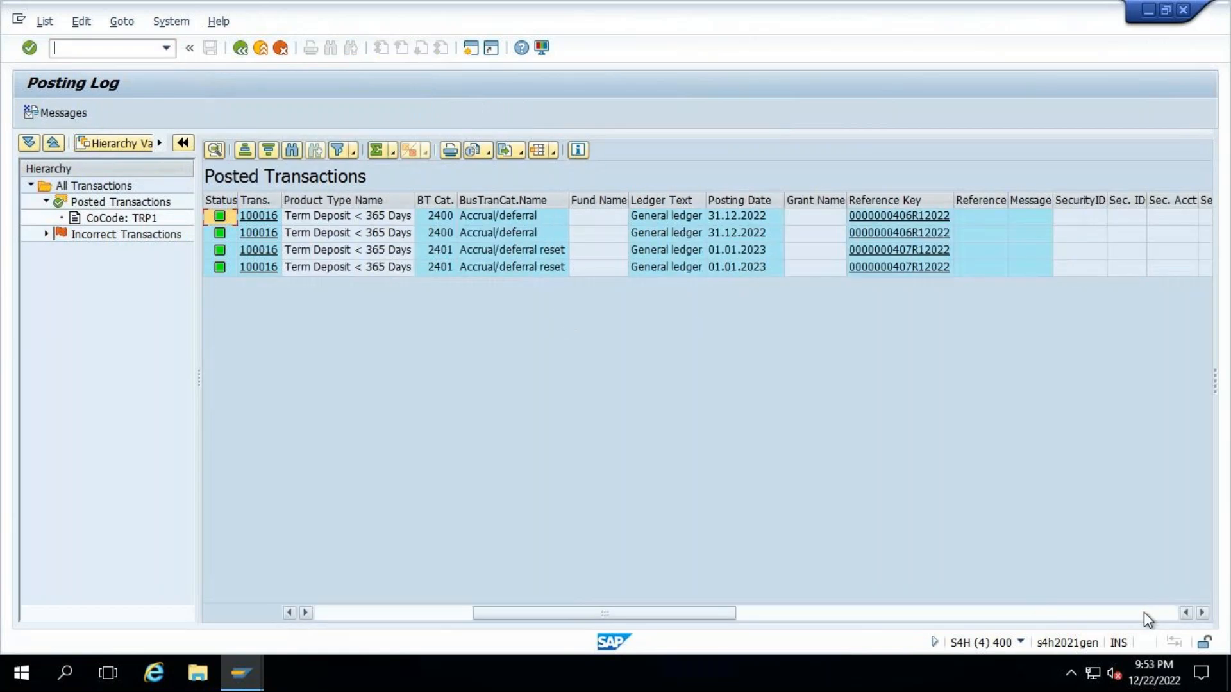
left_click(888, 216)
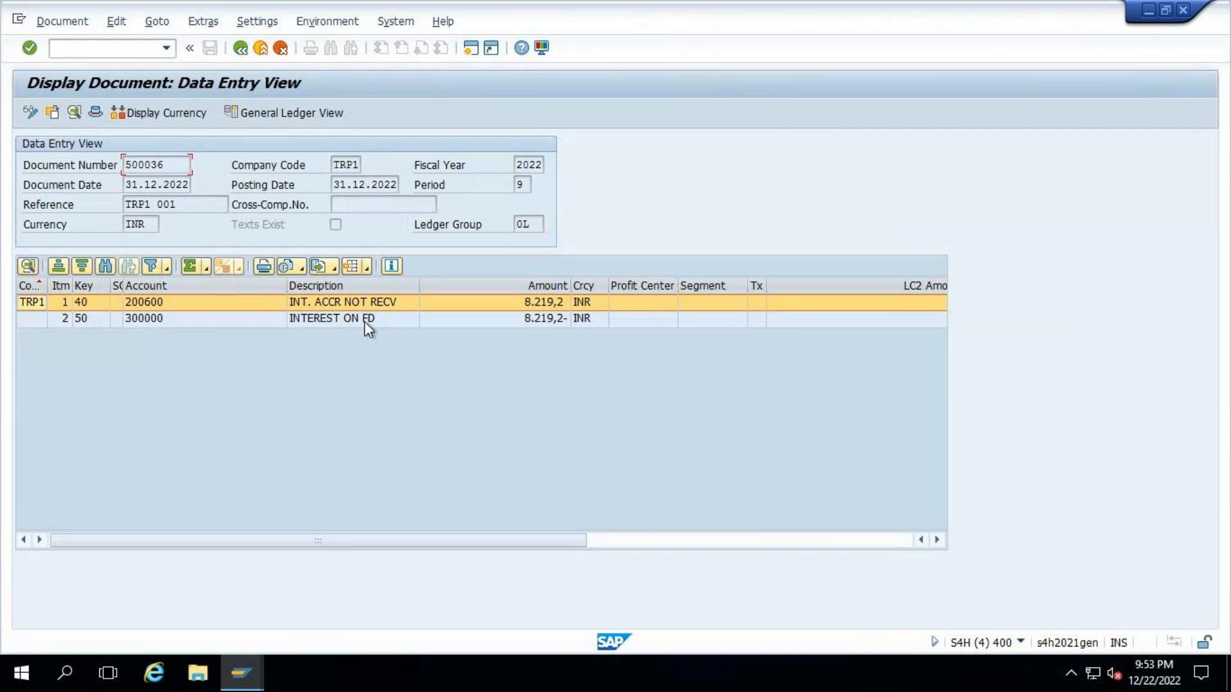
left_click(364, 318)
left_click(93, 114)
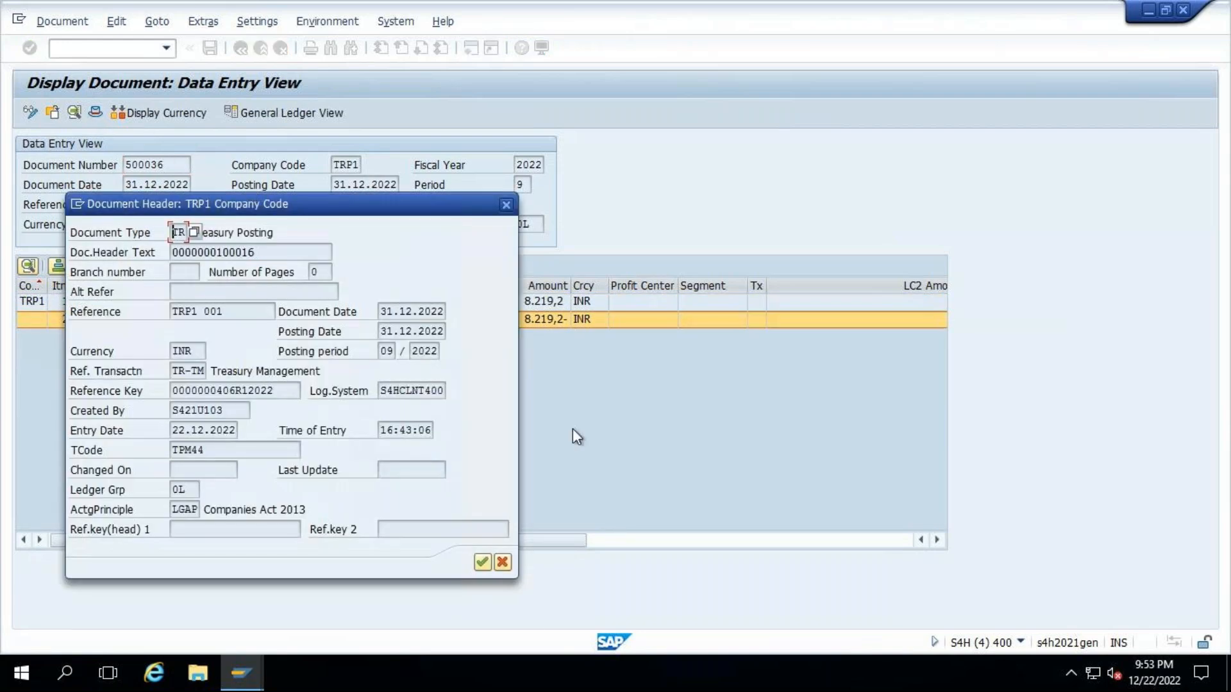
left_click(503, 562)
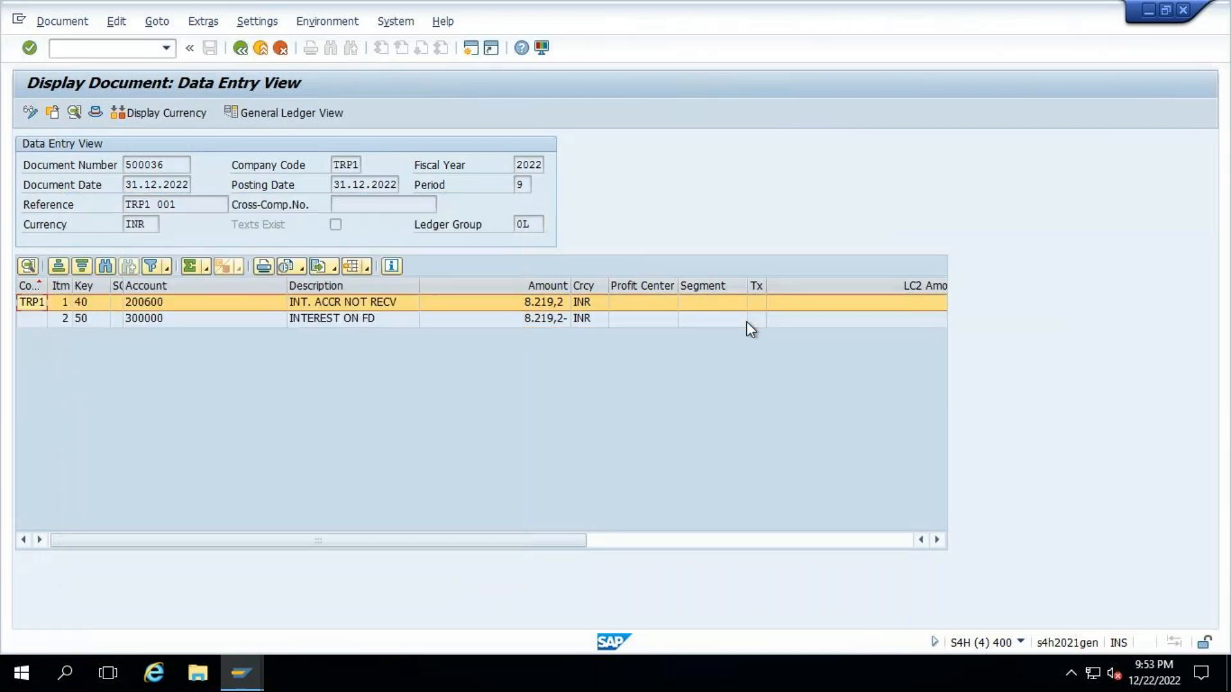
left_click(240, 47)
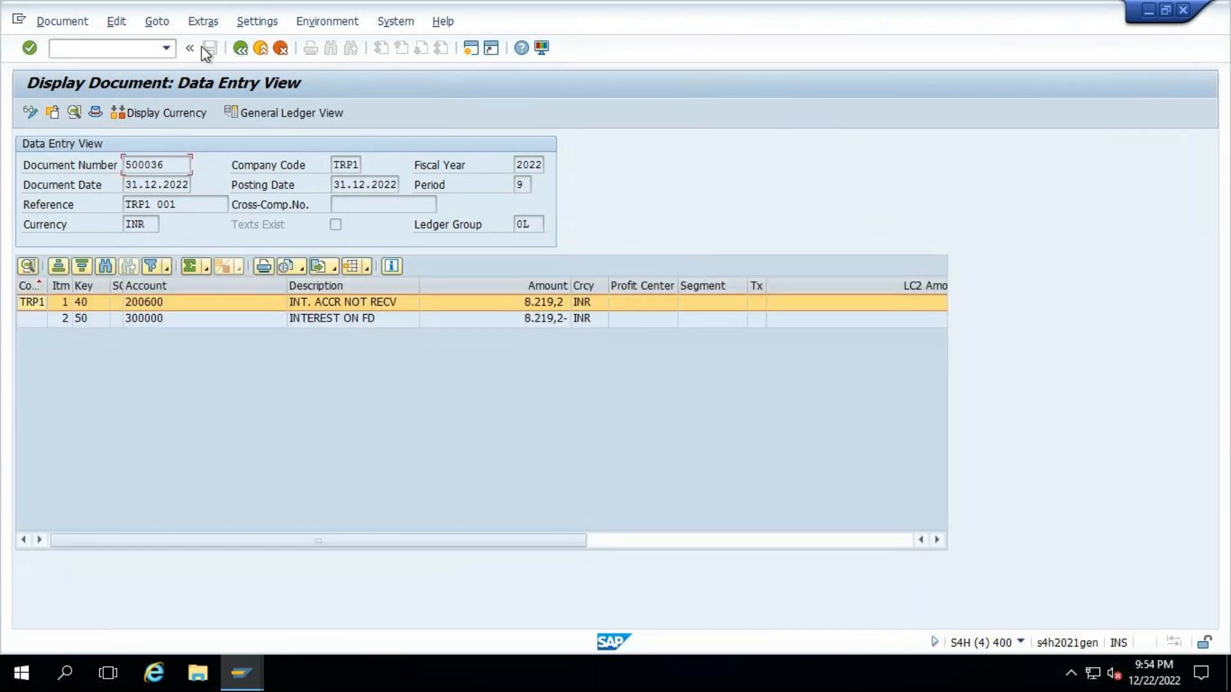
left_click(240, 48)
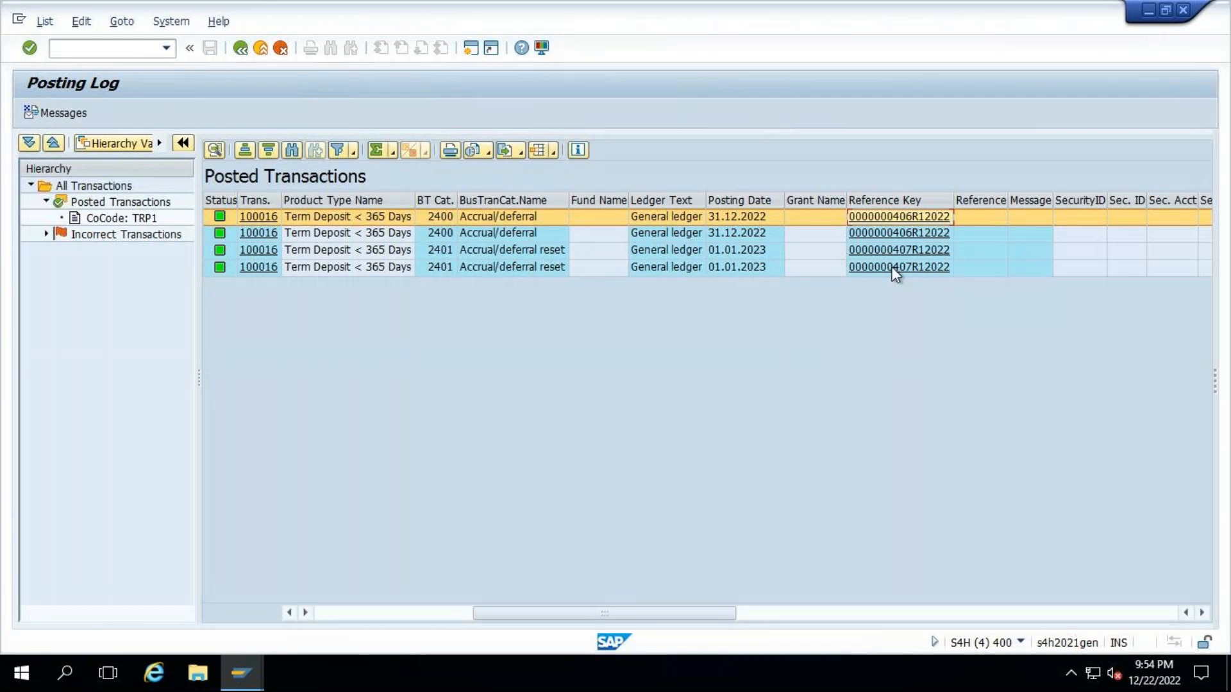
- Examine the accounts, document header and document date of the accrual reset document posted on 01.01.2023, and return to the log
left_click(921, 260)
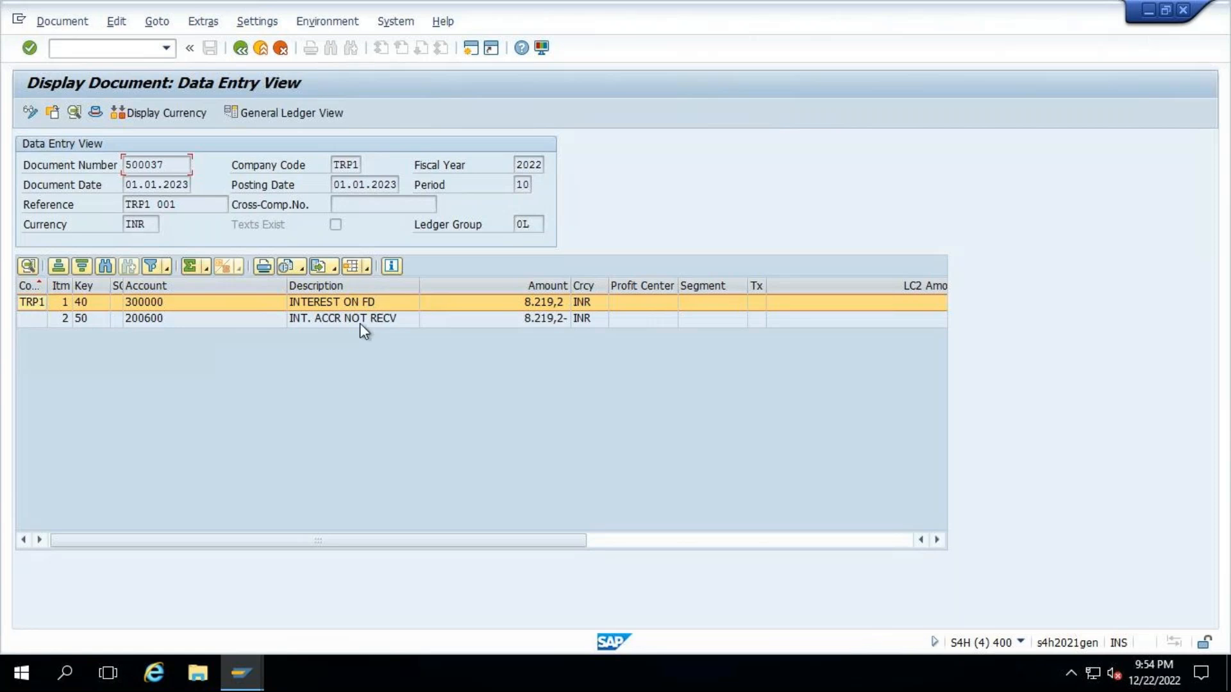
left_click(96, 114)
left_click(308, 253)
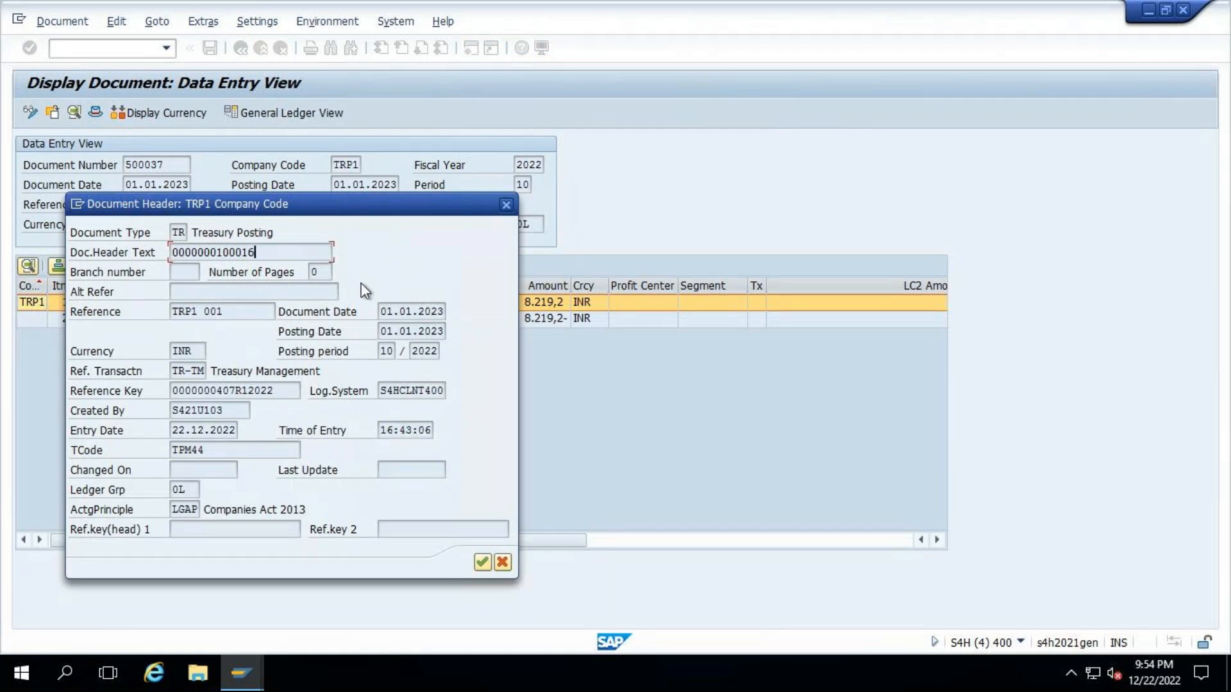
left_click(504, 563)
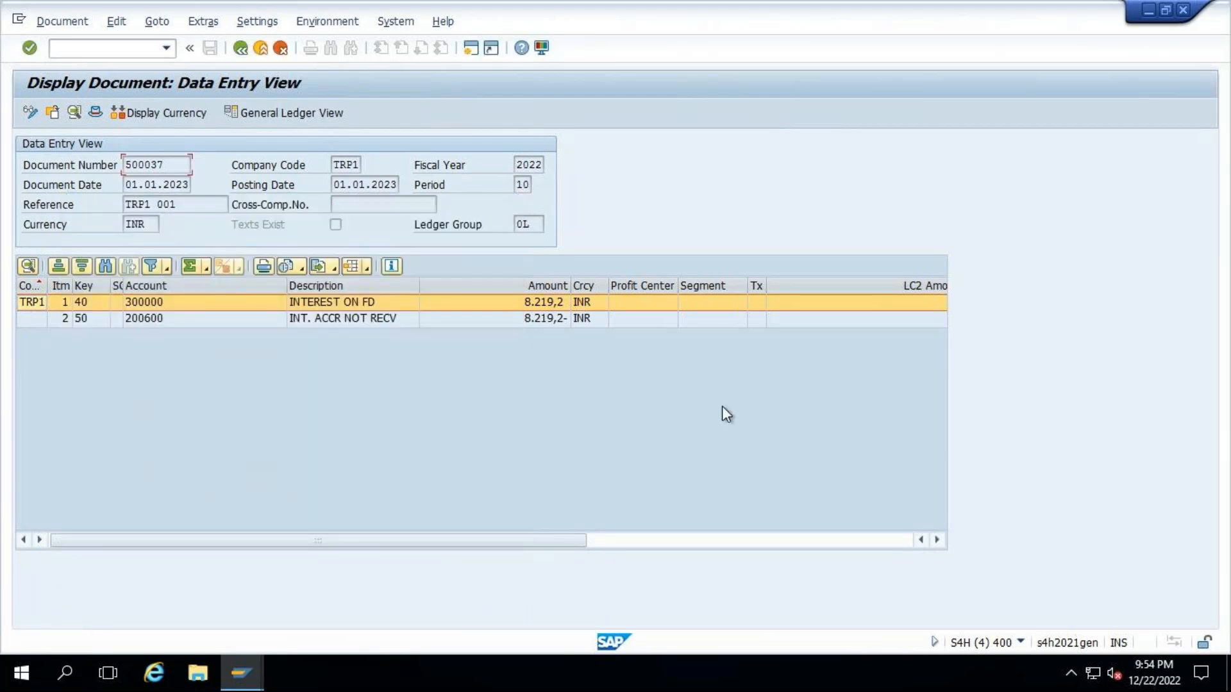
left_click_drag(125, 185, 213, 186)
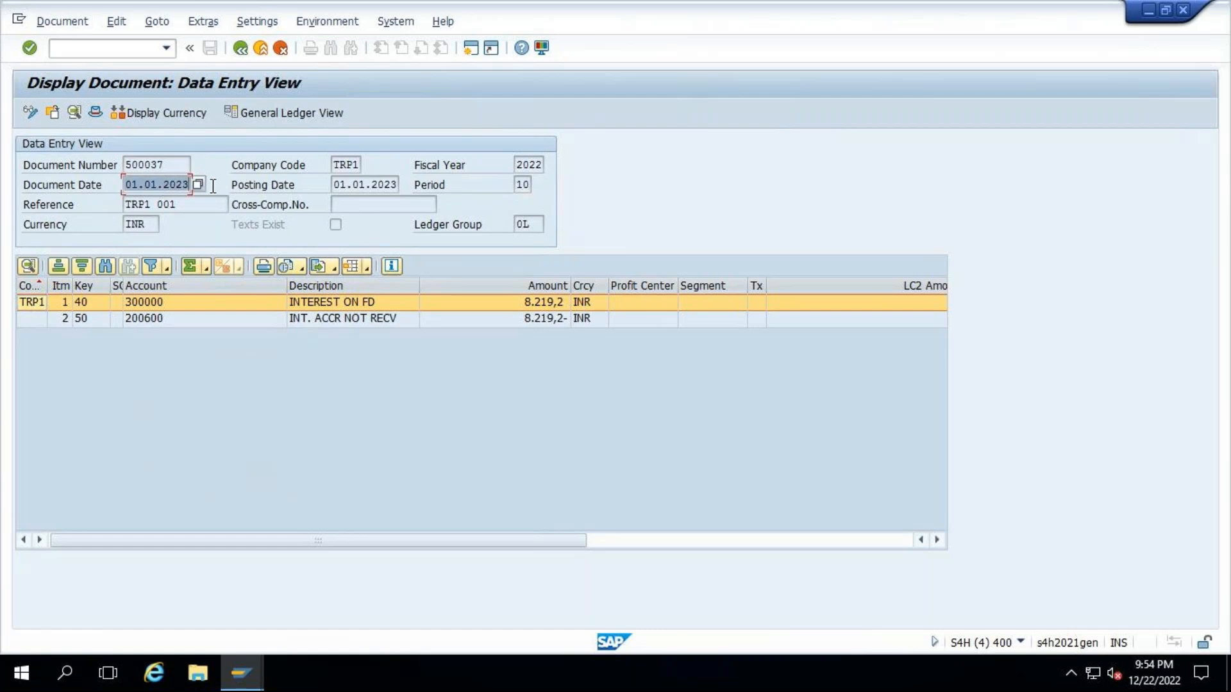
left_click(240, 49)
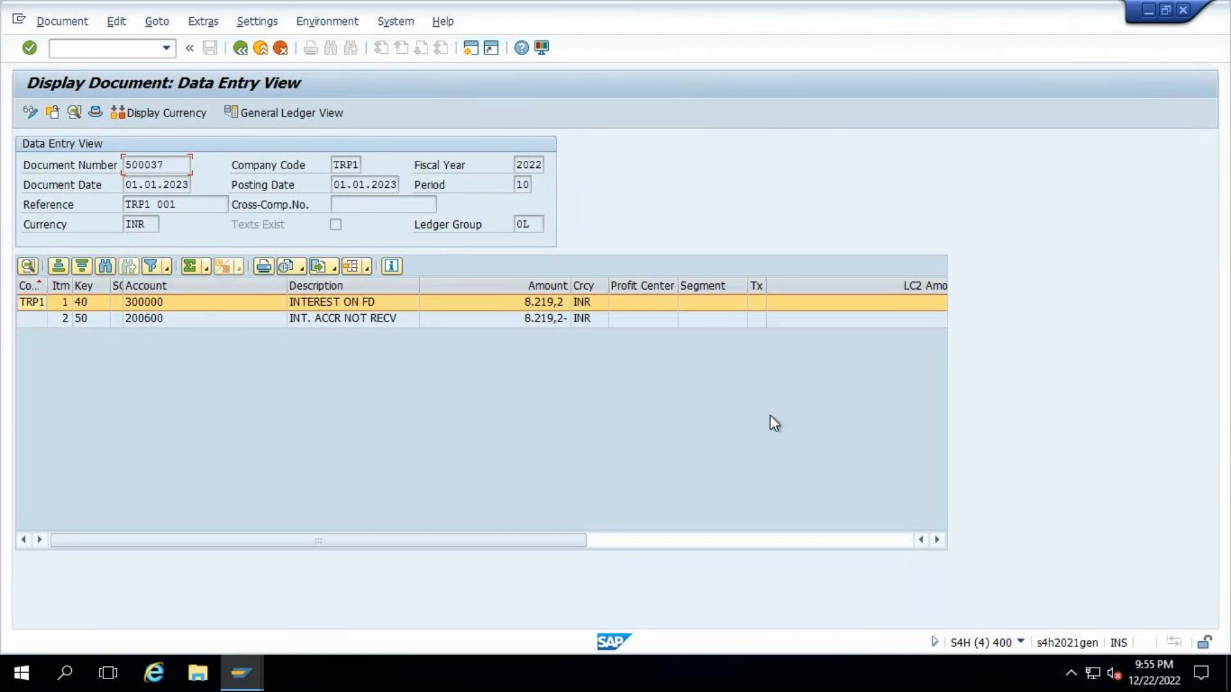
left_click(241, 51)
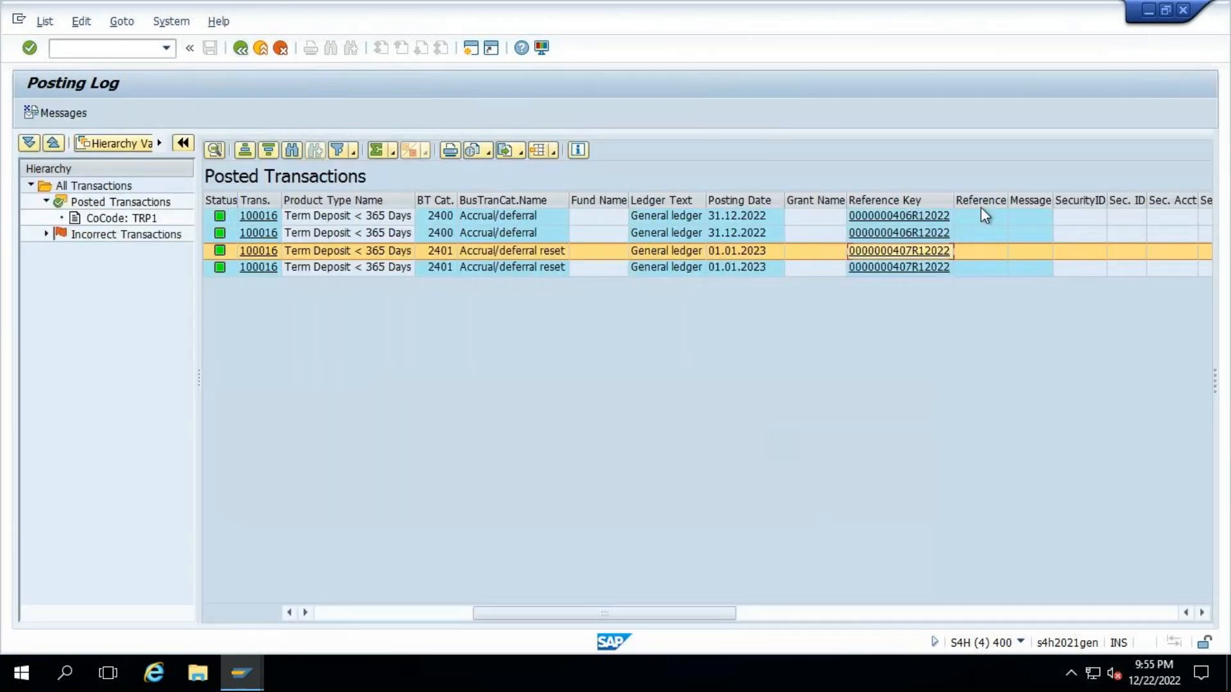
- Reopen the 31.12.2022 accrual document to check its document date and accounts, and go back to the posting log
left_click(932, 217)
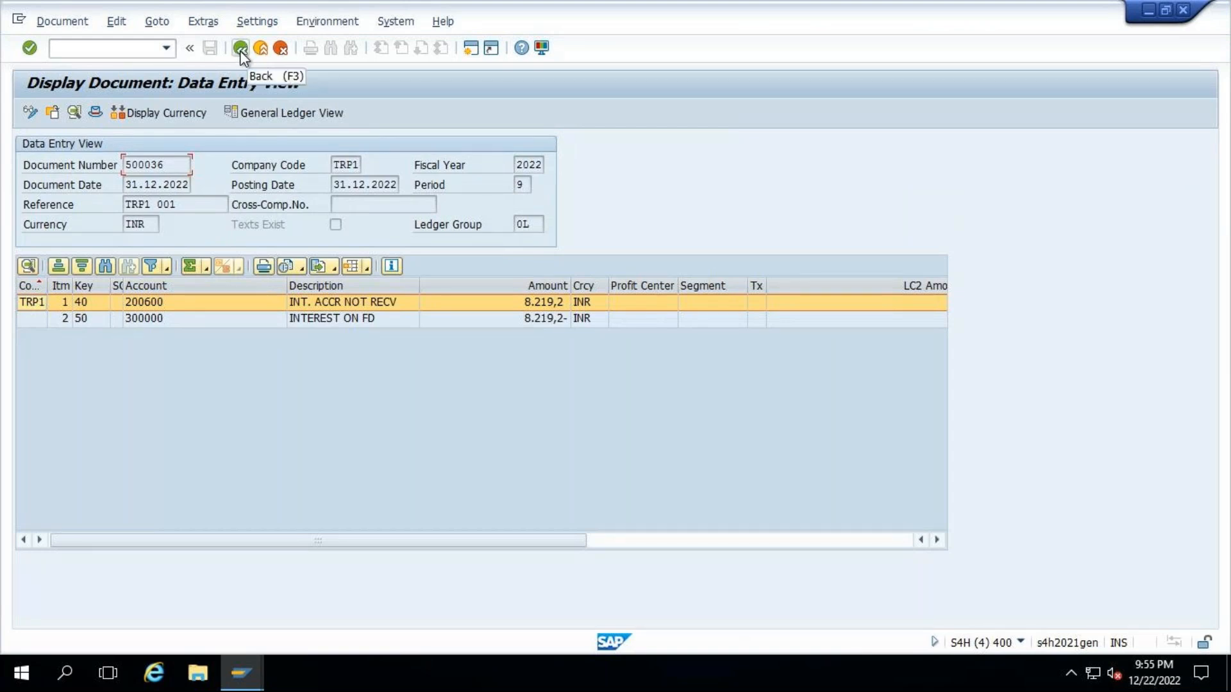
left_click_drag(126, 186, 213, 187)
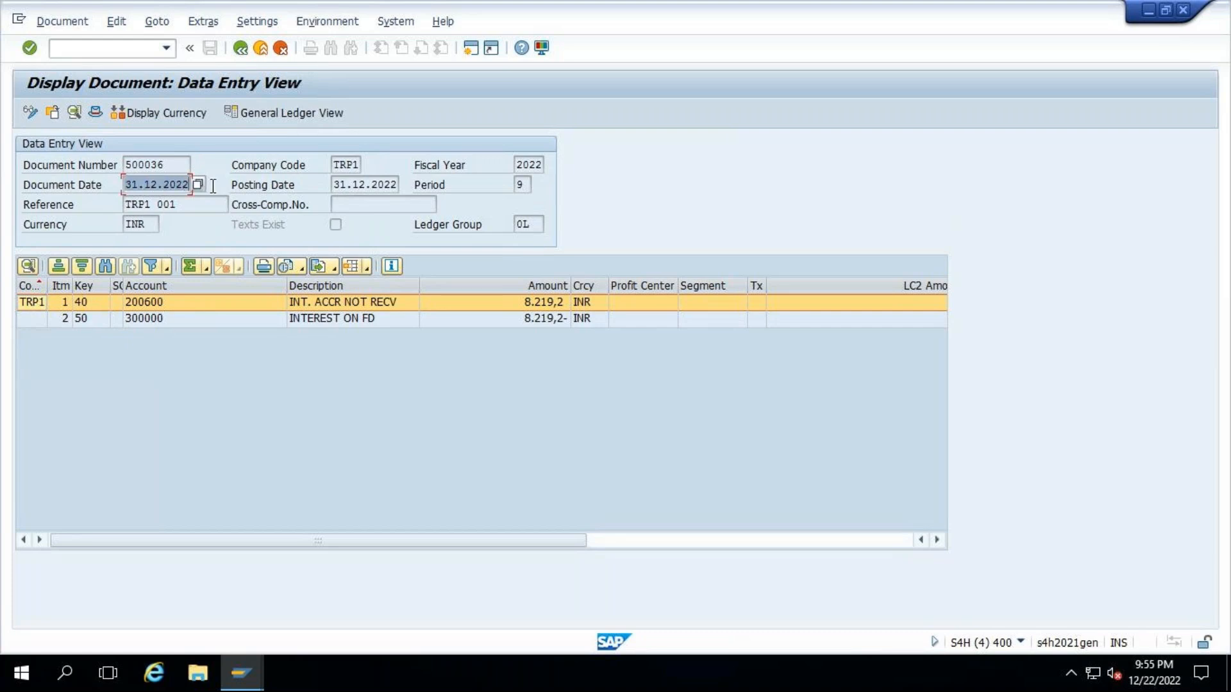
left_click(242, 51)
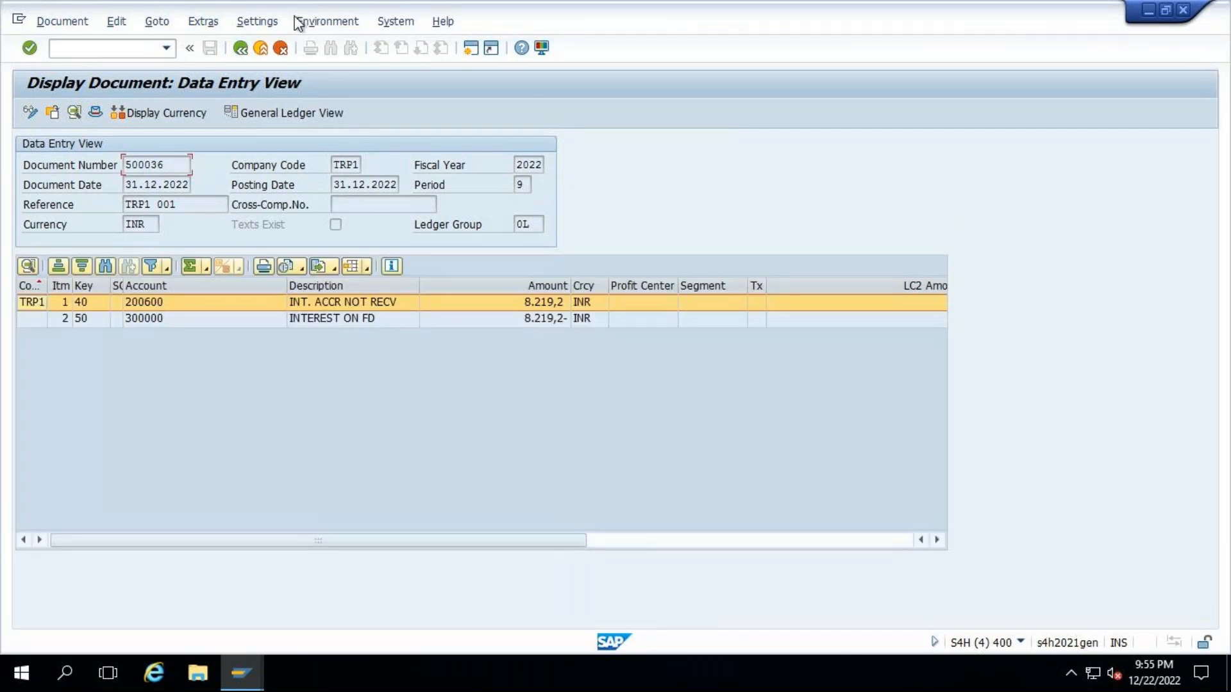
left_click(245, 51)
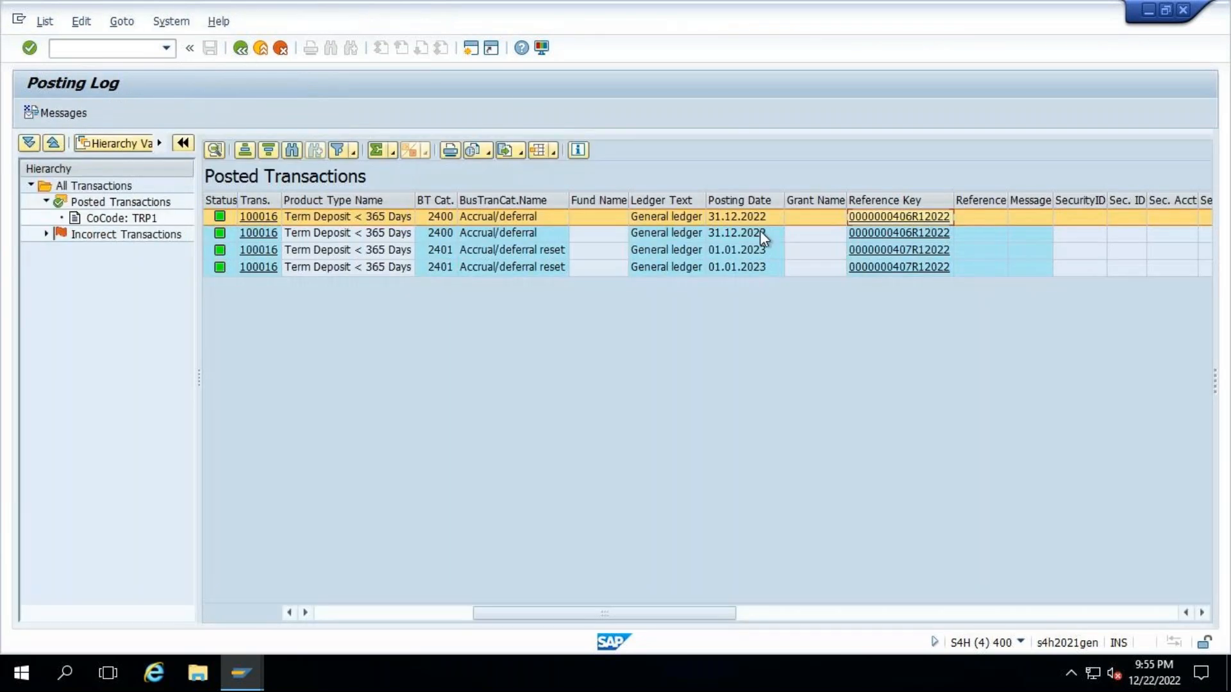
- Review the 01.01.2023 reset document's entries once more and minimize the remote desktop session
left_click(914, 250)
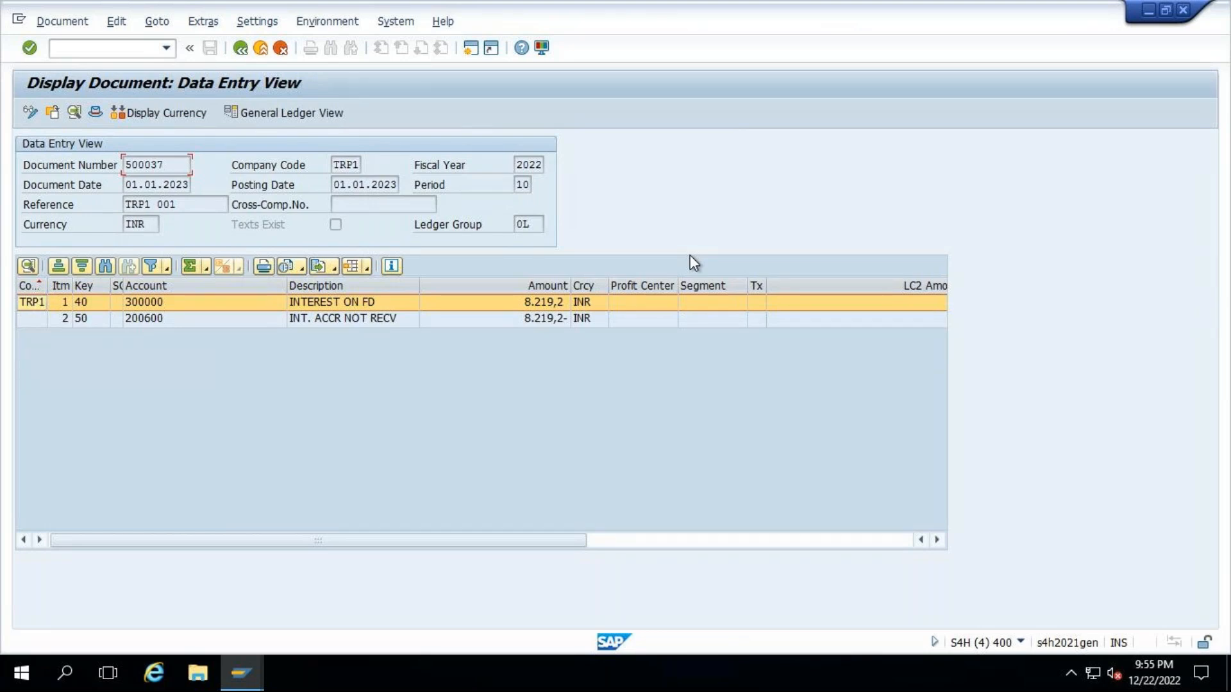
mouse_move(954, 8)
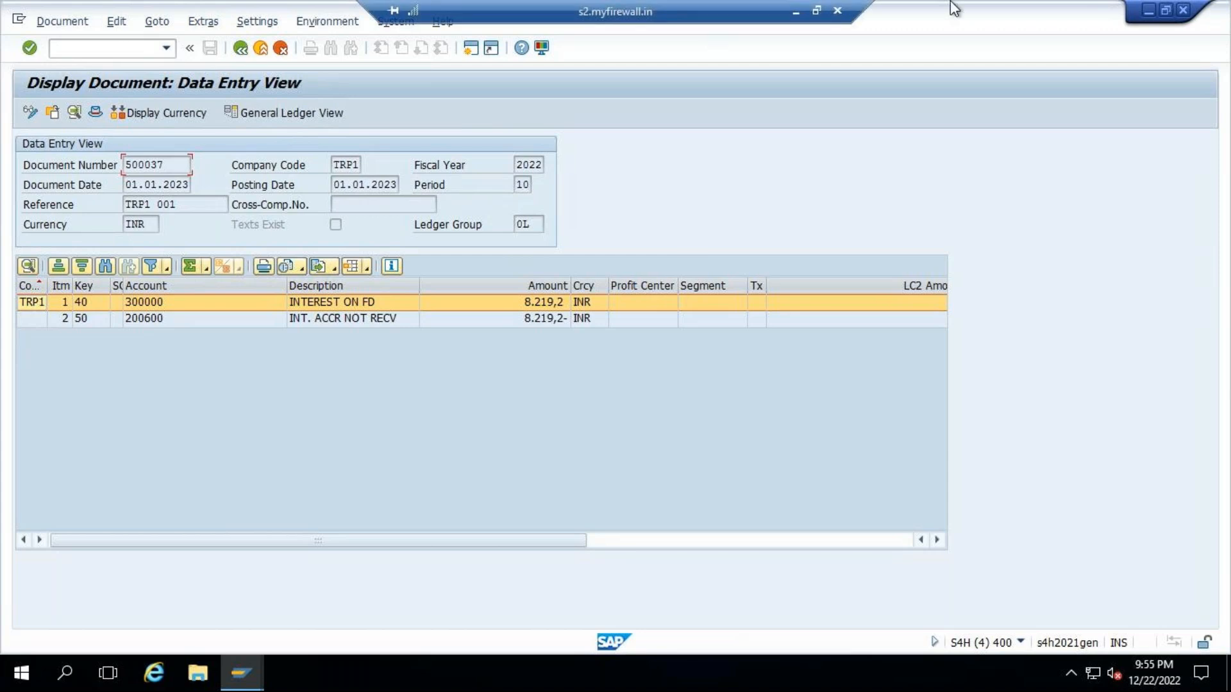
left_click(795, 16)
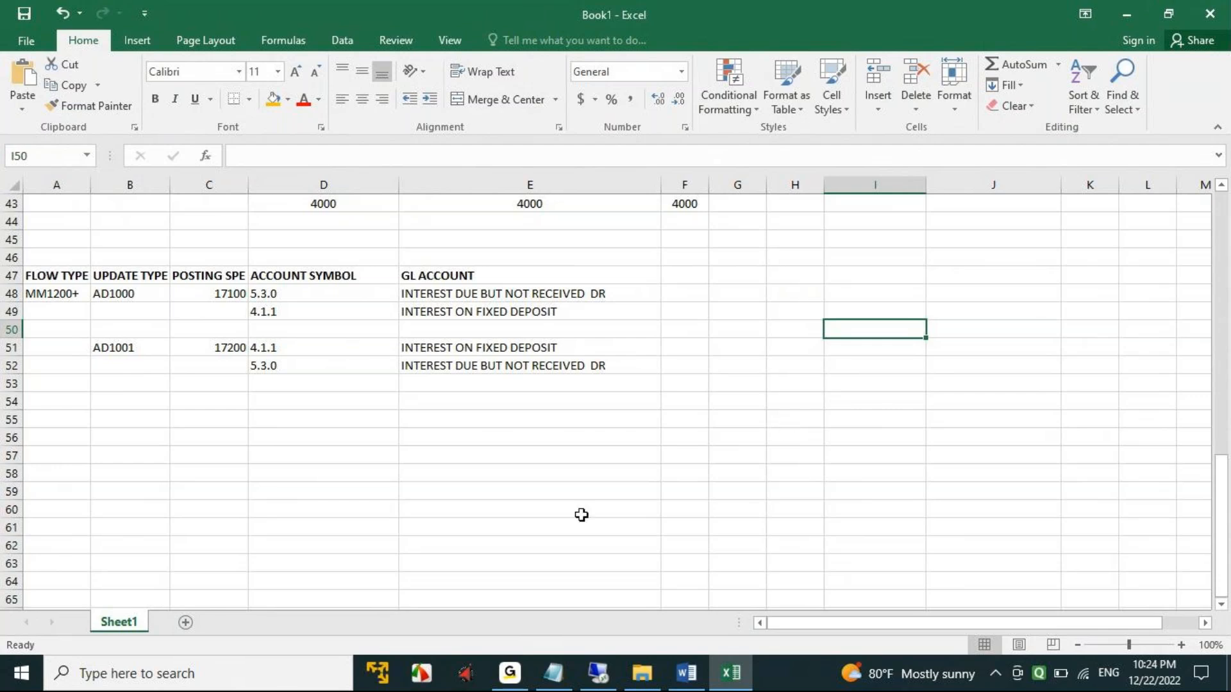
left_click(515, 680)
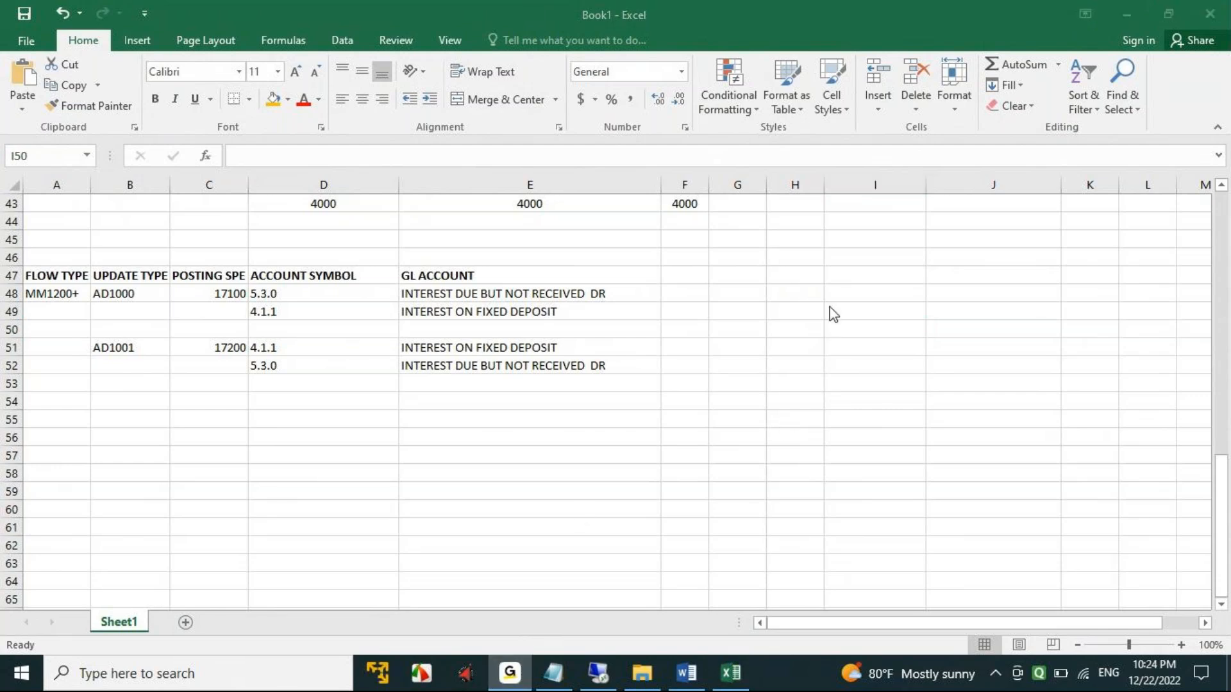